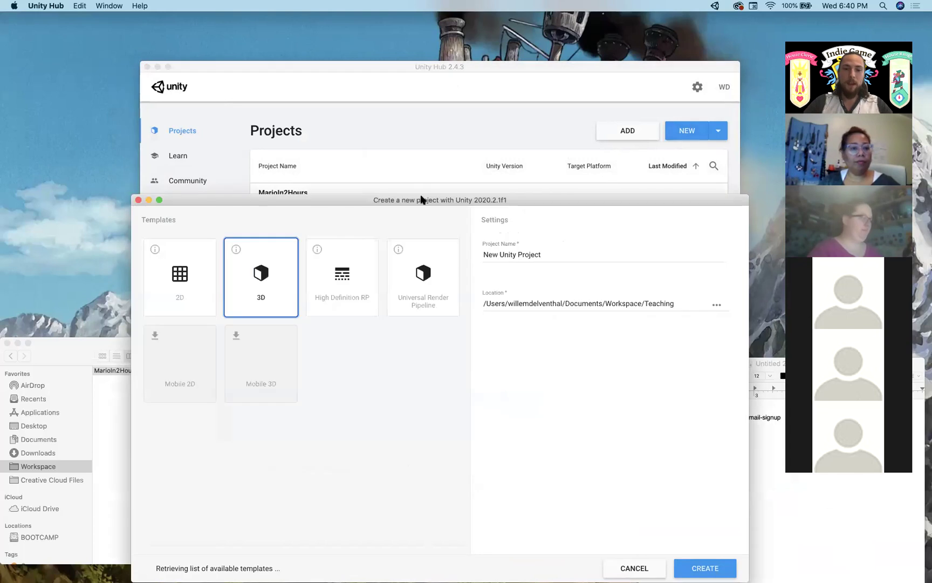
- Create a new project from the 2D template, named "Mario Again", in the Teaching workspace folder
{"action": "left_click", "coordinate": [209, 165]}
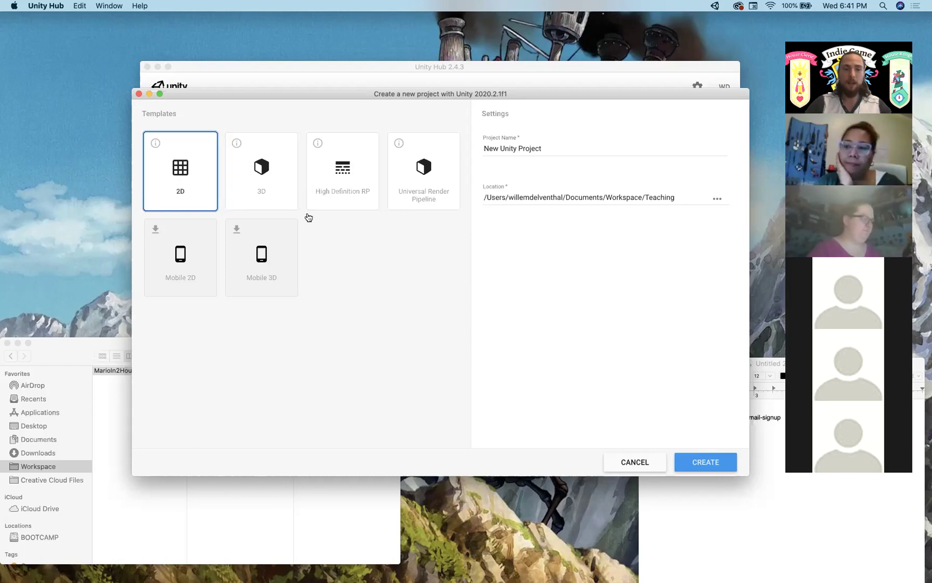
{"action": "double_click", "coordinate": [539, 148]}
{"action": "triple_click", "coordinate": [539, 149]}
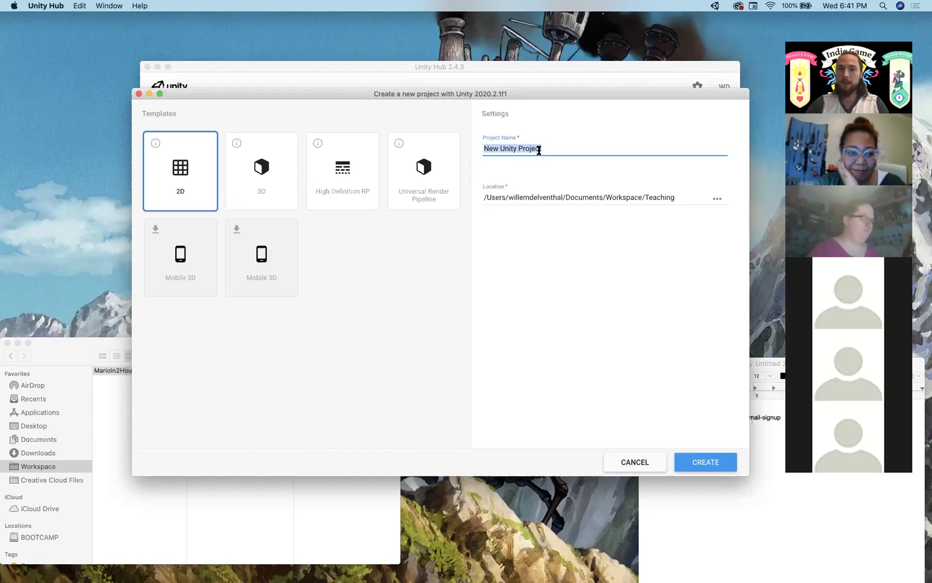
{"action": "key", "text": "BackSpace"}
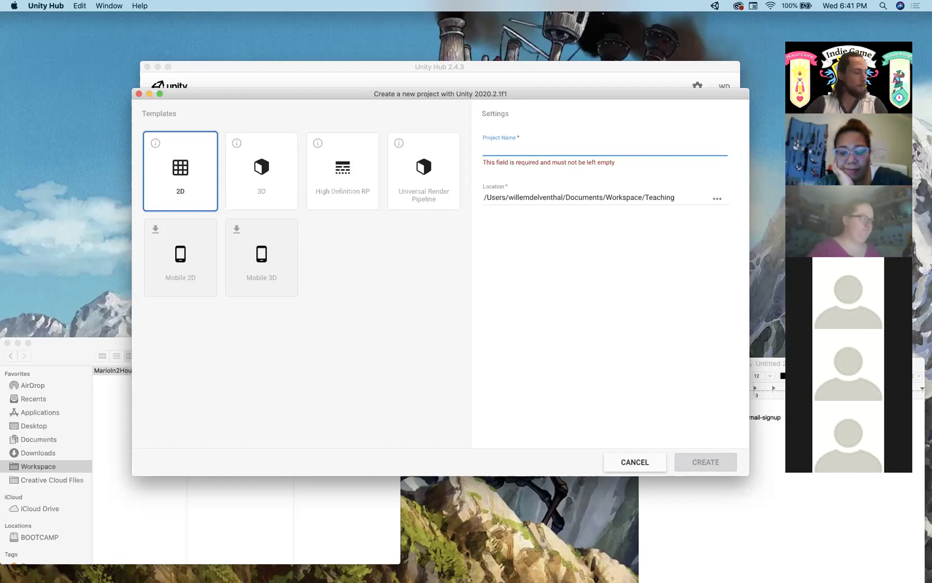
{"action": "type", "text": "M"}
{"action": "key", "text": "BackSpace"}
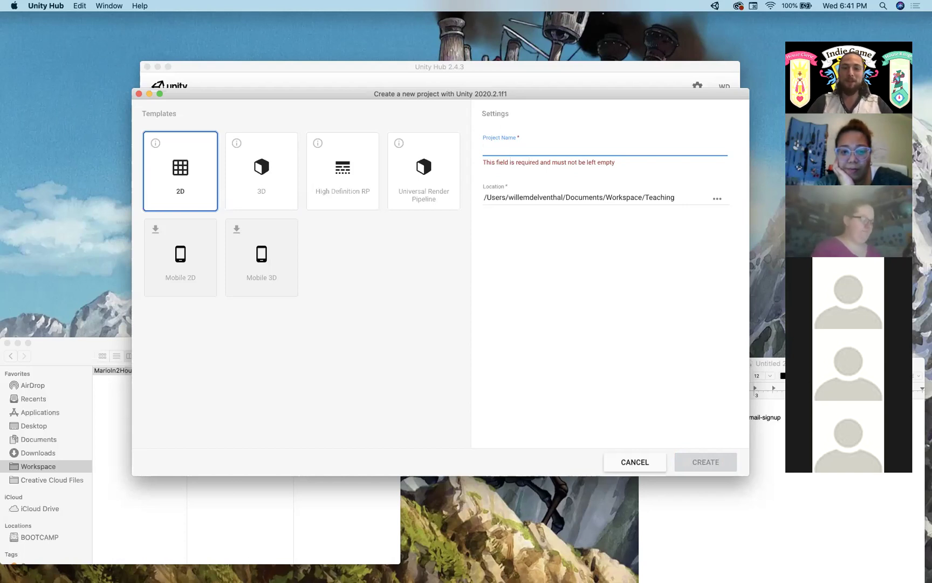
{"action": "type", "text": "Mari"}
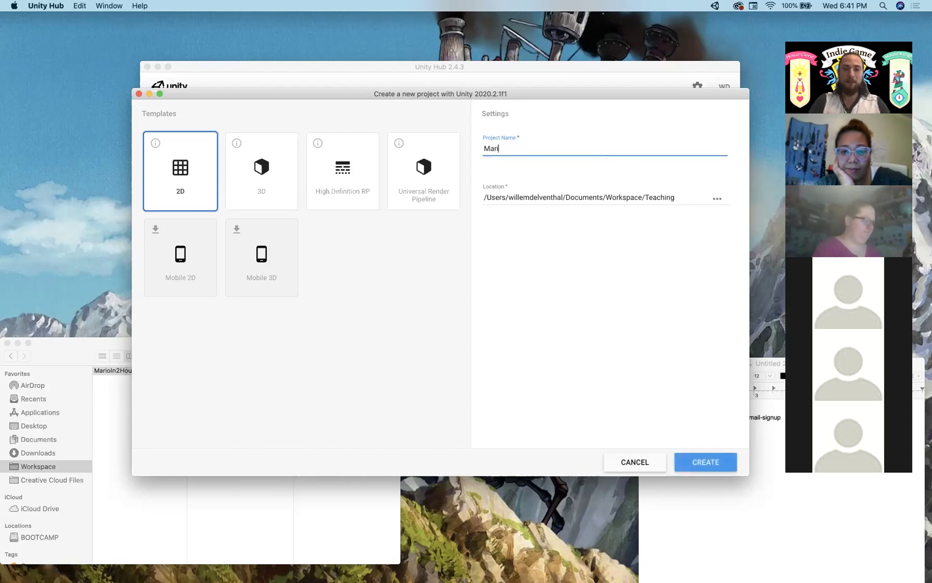
{"action": "type", "text": "o Again"}
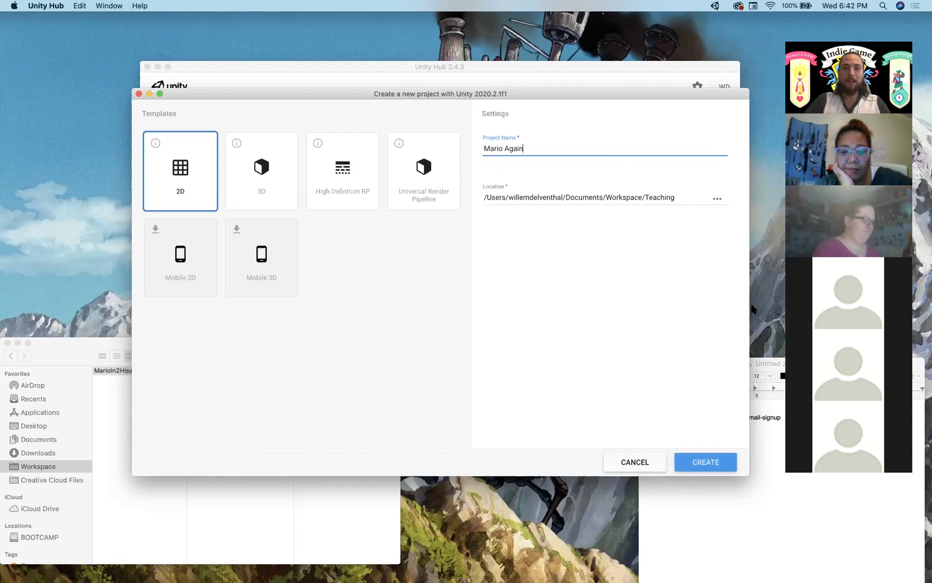
{"action": "left_click", "coordinate": [705, 462]}
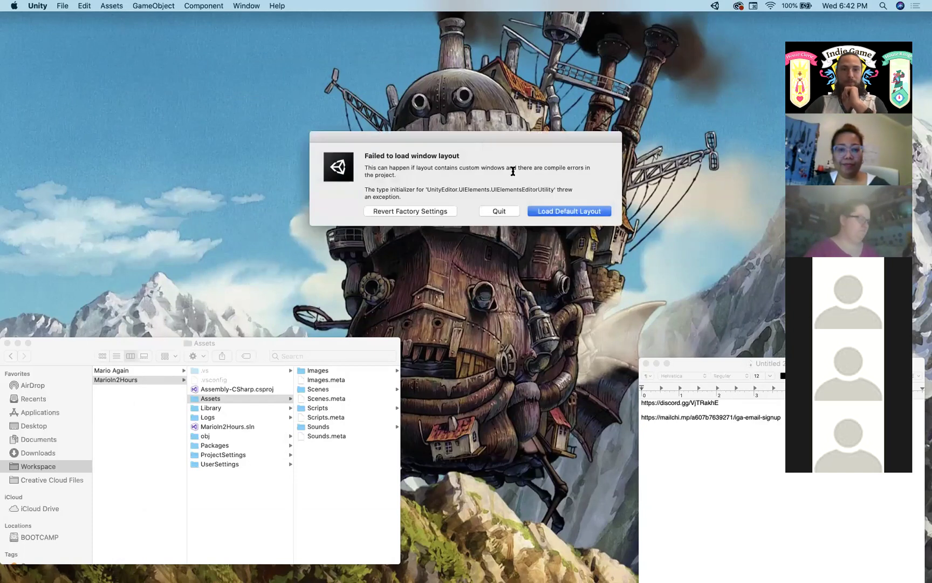
- Try loading the default layout and reverting to factory settings for the failed window layout, and quit the editor
{"action": "left_click", "coordinate": [551, 215]}
{"action": "left_click", "coordinate": [561, 212]}
{"action": "left_click", "coordinate": [565, 212]}
{"action": "left_click", "coordinate": [564, 212]}
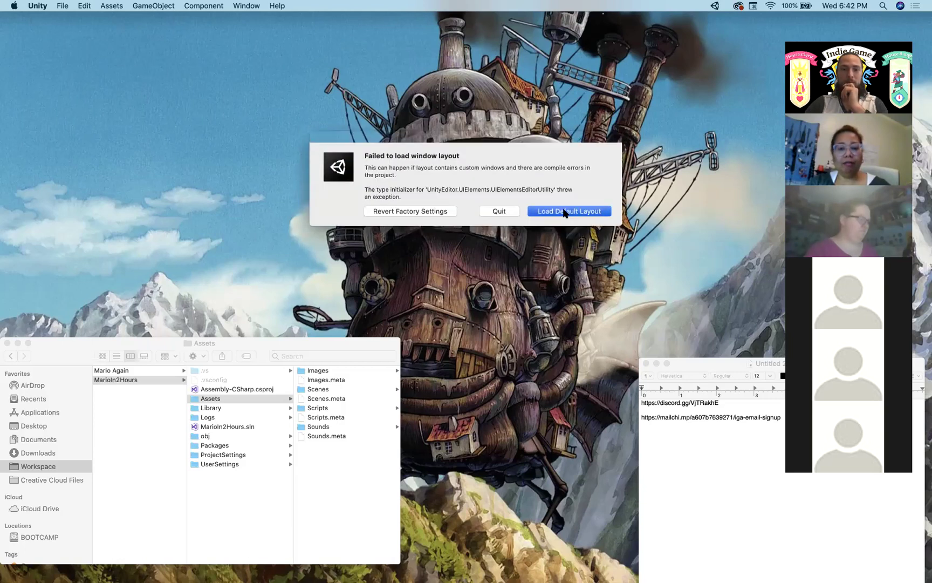
{"action": "left_click", "coordinate": [564, 212]}
{"action": "left_click", "coordinate": [405, 211]}
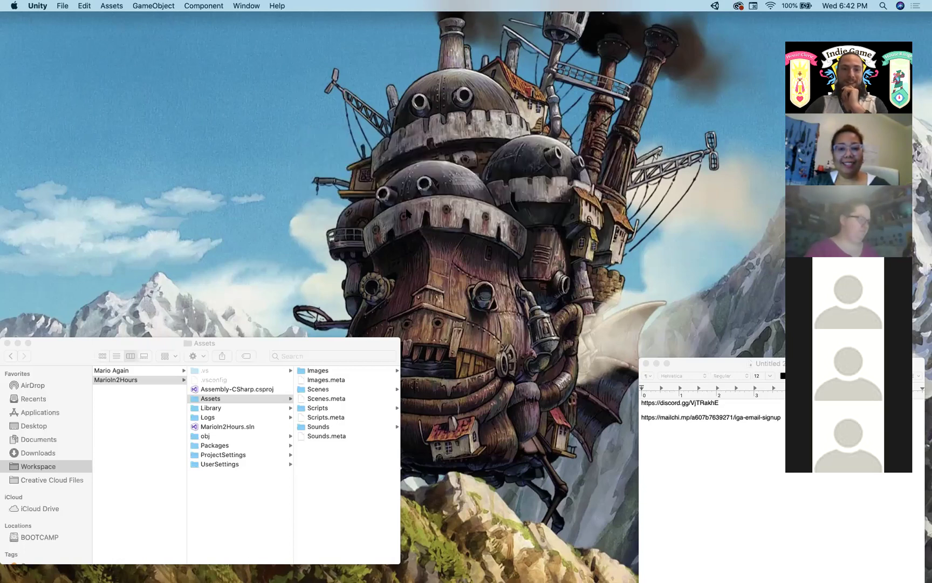
{"action": "left_click", "coordinate": [417, 213]}
{"action": "left_click", "coordinate": [423, 214]}
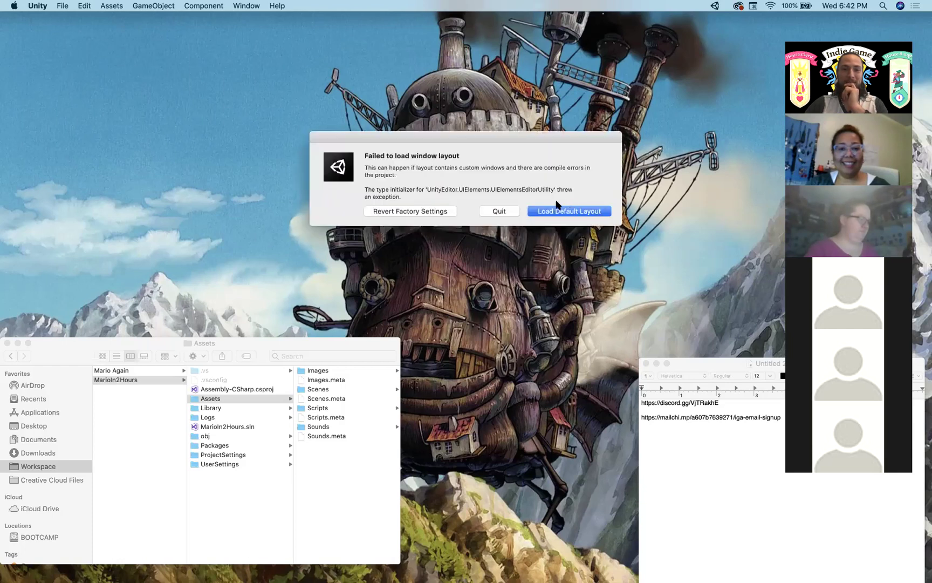
{"action": "left_click", "coordinate": [552, 211]}
{"action": "left_click", "coordinate": [441, 211]}
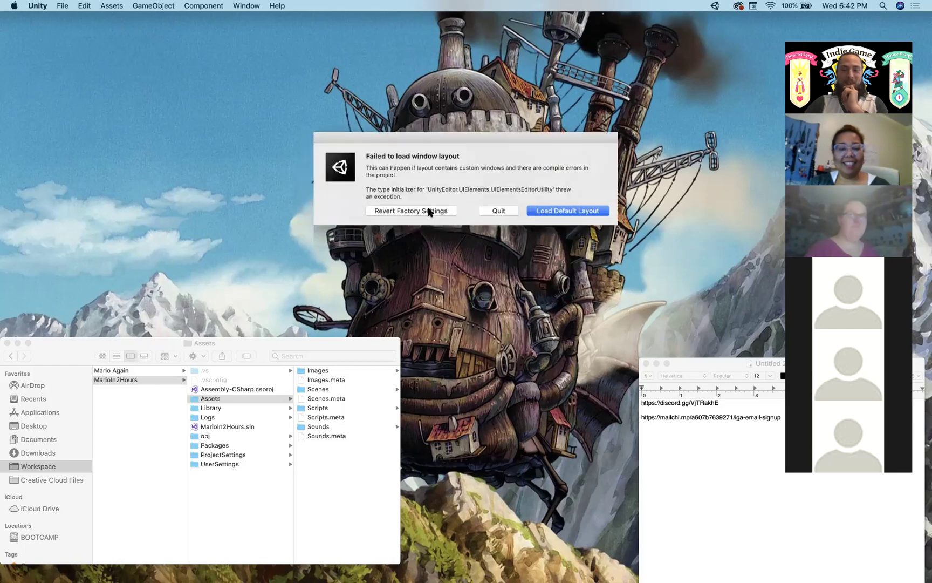
{"action": "left_click", "coordinate": [500, 212]}
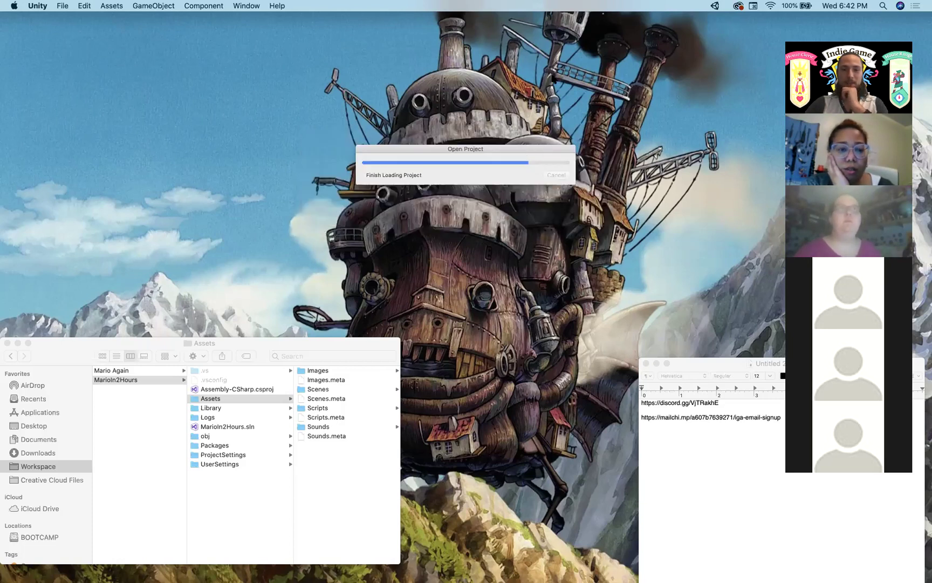
- Switch to Unity Hub and reopen the Mario Again project in the editor
{"action": "left_click", "coordinate": [642, 572]}
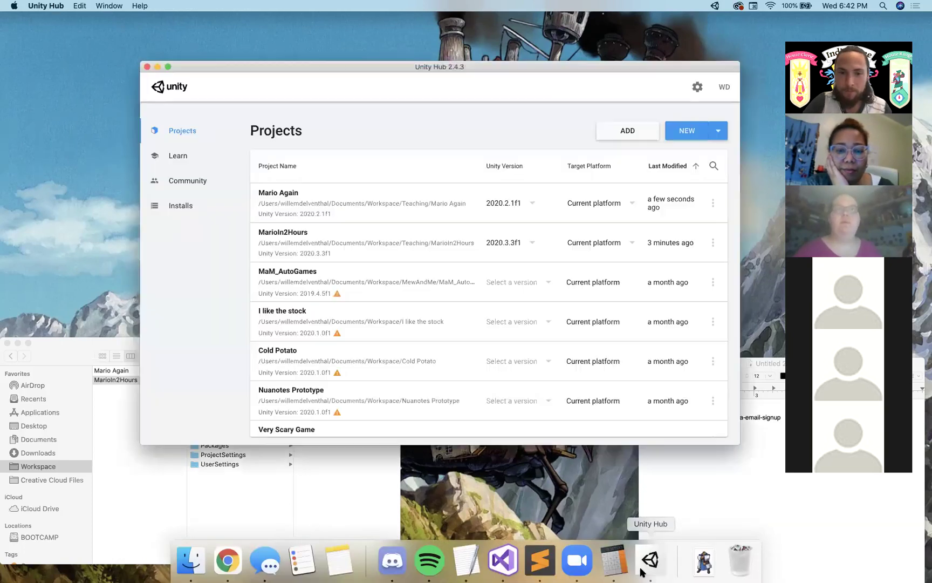
{"action": "left_click", "coordinate": [333, 196]}
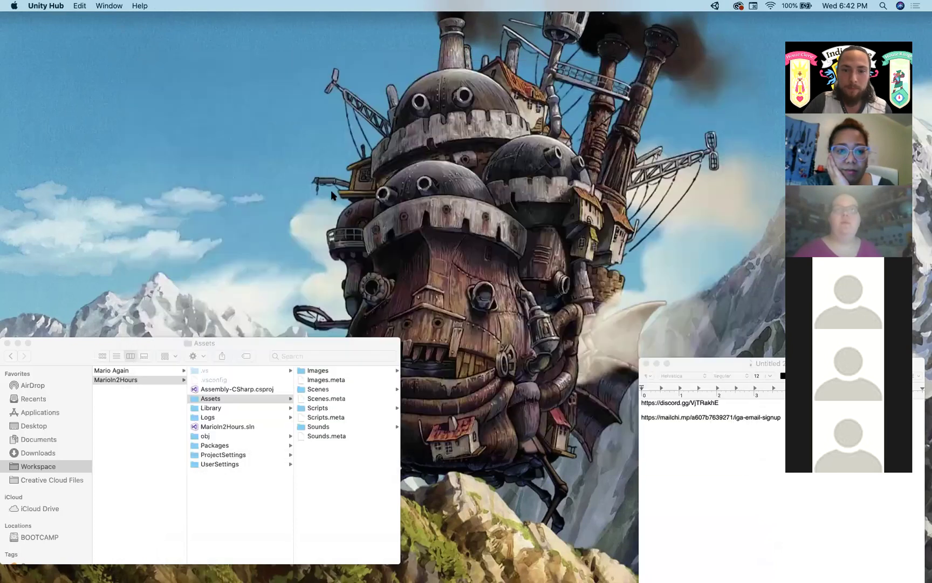
{"action": "mouse_move", "coordinate": [705, 576]}
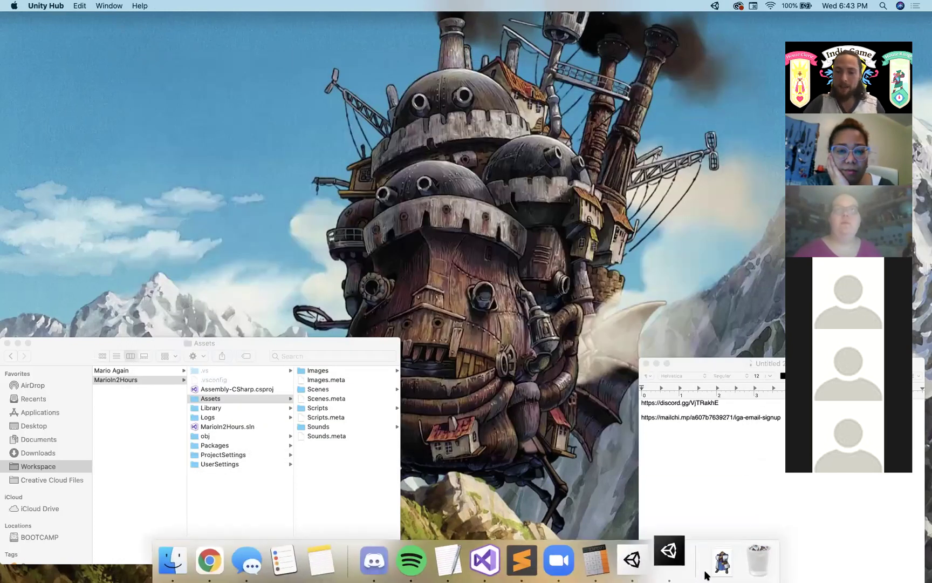
{"action": "right_click", "coordinate": [669, 558]}
{"action": "left_click", "coordinate": [661, 520]}
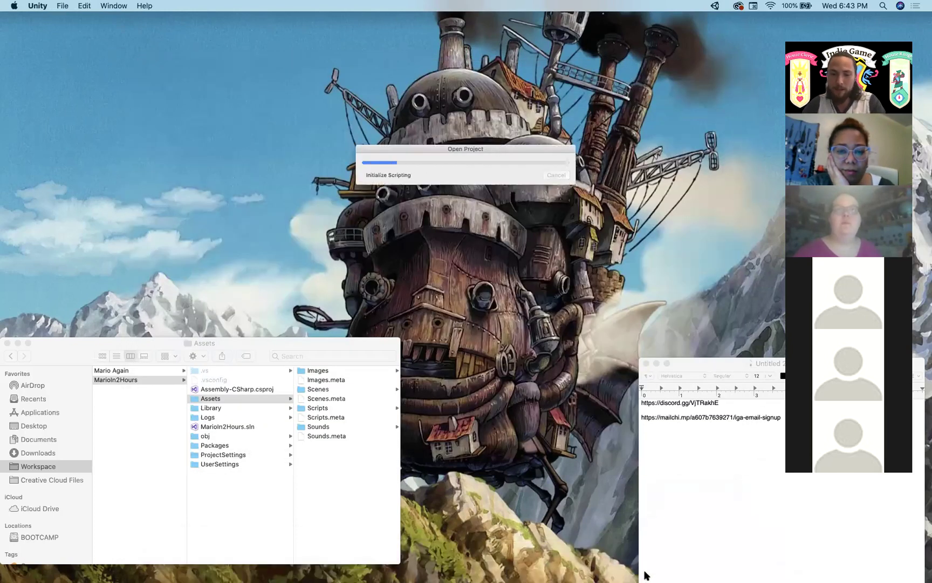
{"action": "left_click", "coordinate": [632, 561]}
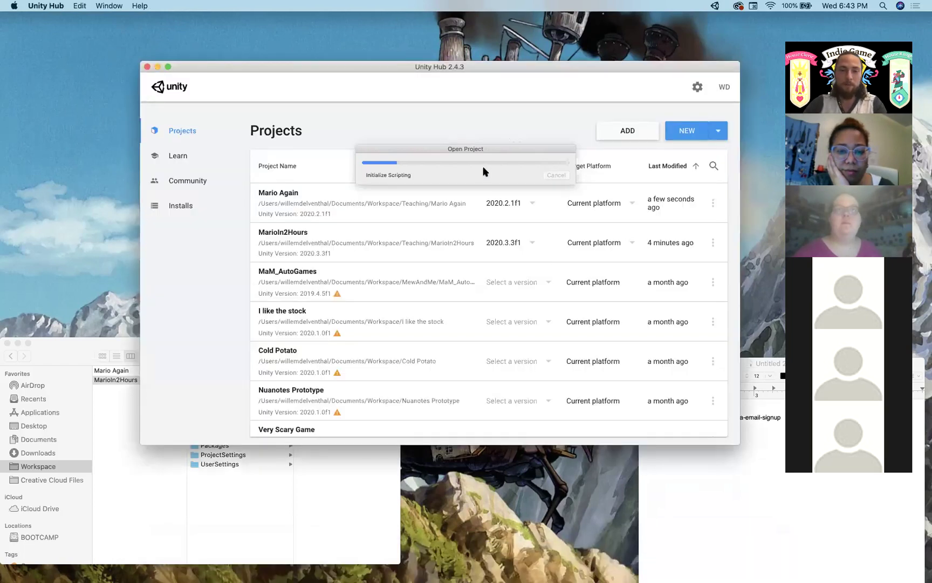
{"action": "left_click", "coordinate": [499, 131]}
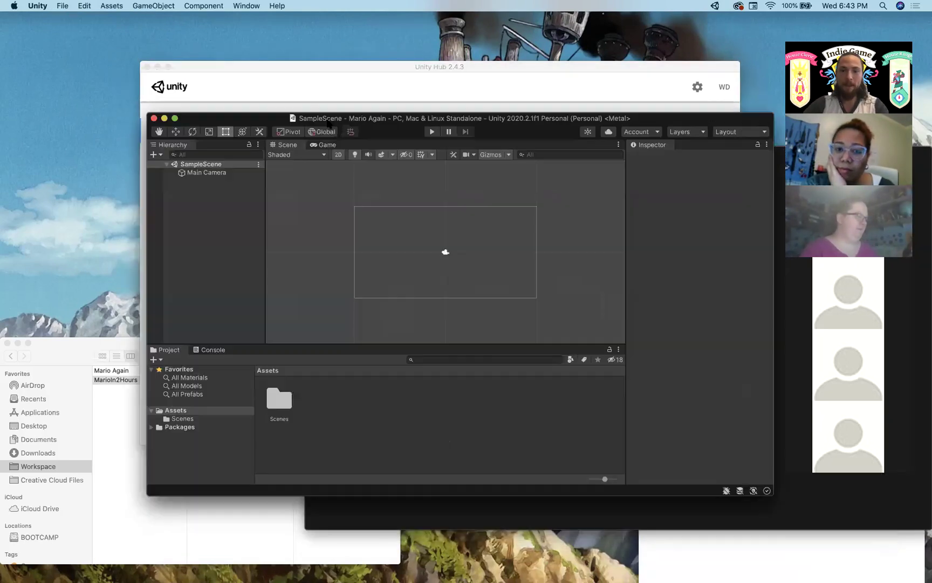
{"action": "left_click_drag", "start_coordinate": [328, 123], "coordinate": [310, 121]}
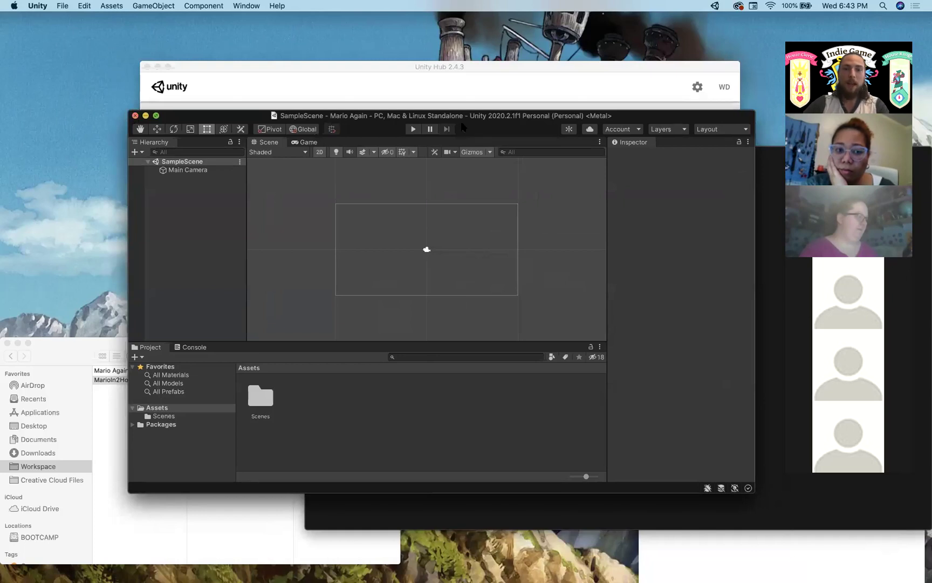
- Switch back to Unity Hub and view the Unity versions selectable for the Mario Again project
{"action": "left_click", "coordinate": [418, 68]}
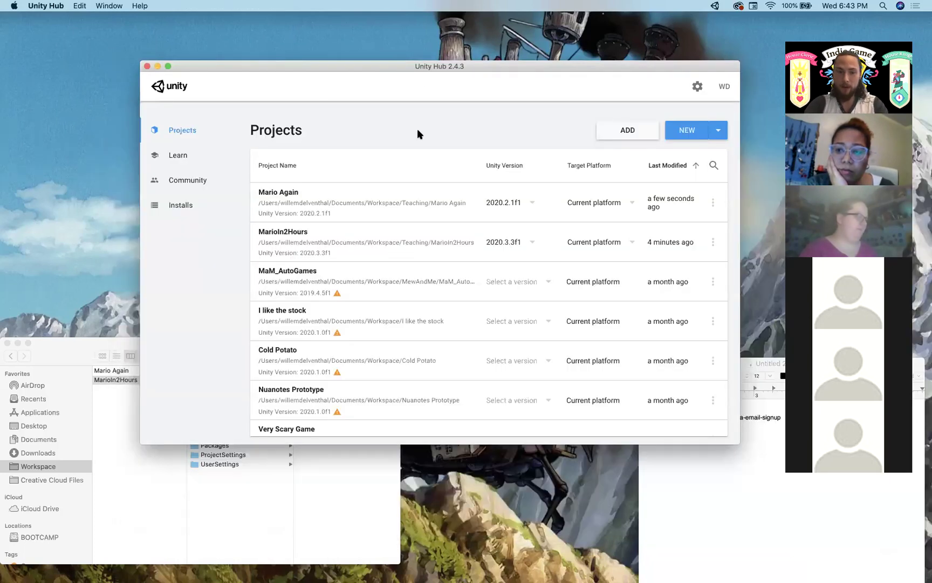
{"action": "left_click", "coordinate": [529, 201]}
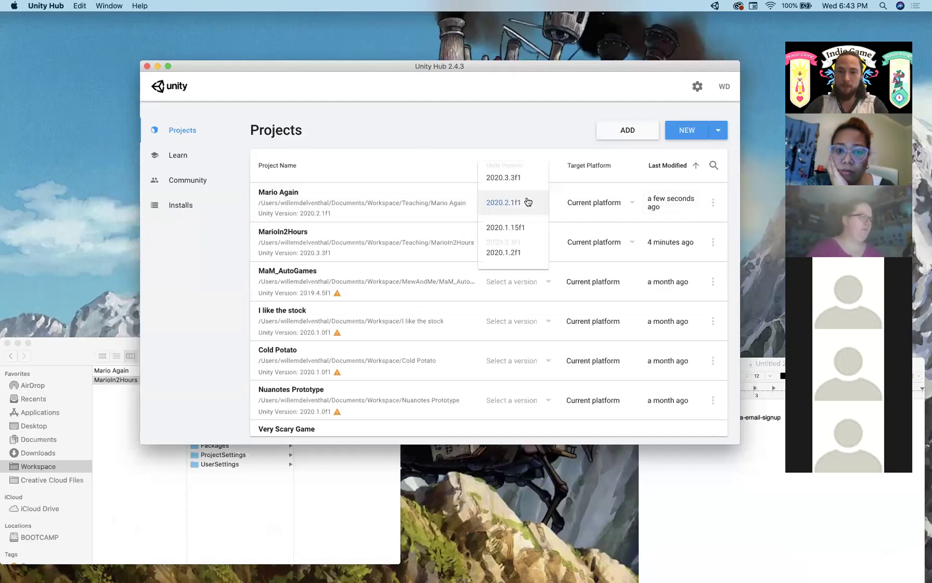
{"action": "left_click", "coordinate": [415, 155]}
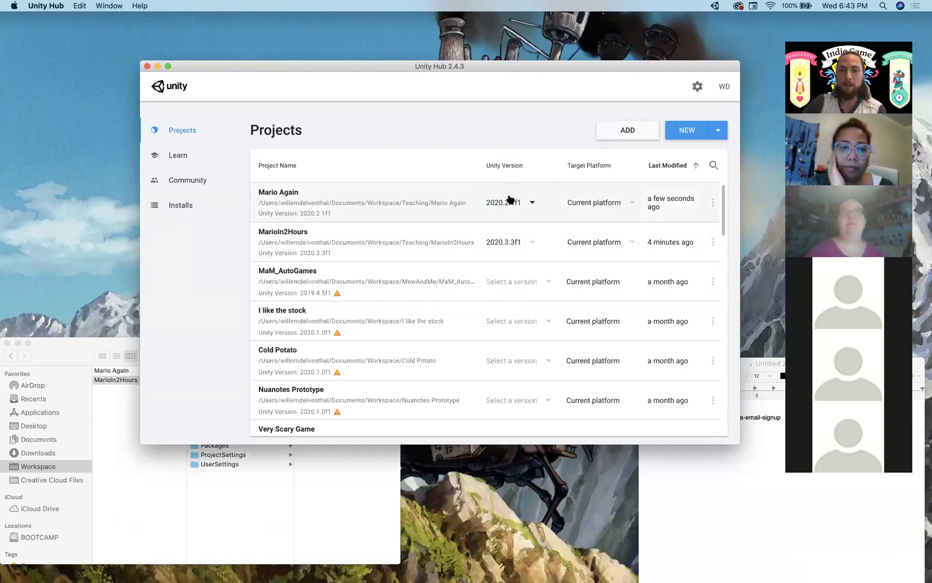
- Open the new project dialog to view its templates and settings, and close it without creating a project
{"action": "left_click", "coordinate": [689, 132]}
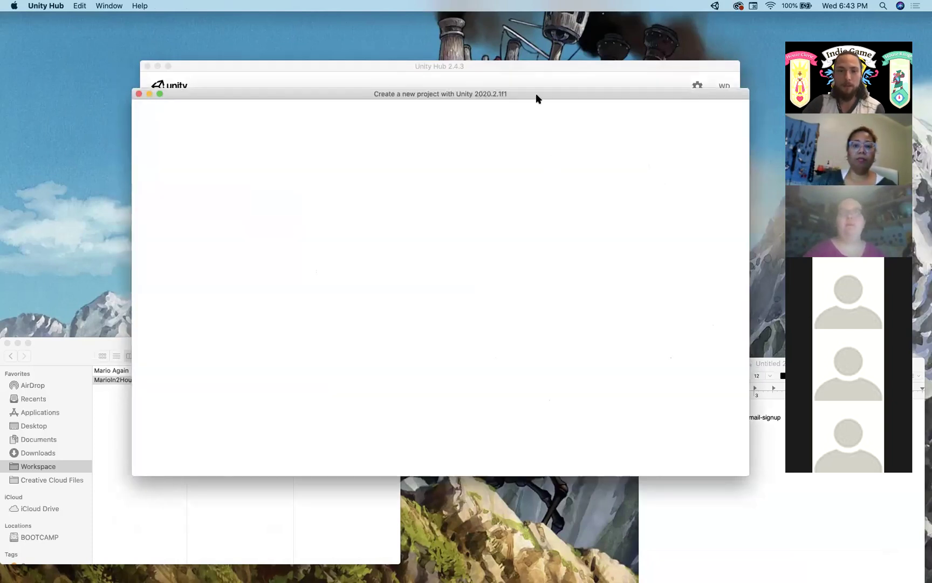
{"action": "left_click_drag", "start_coordinate": [535, 95], "coordinate": [524, 94]}
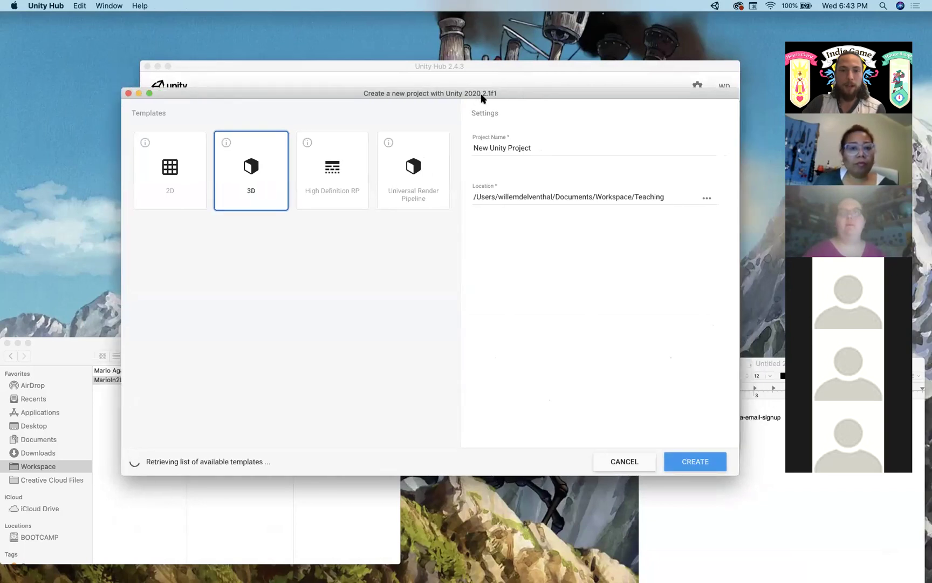
{"action": "left_click_drag", "start_coordinate": [472, 96], "coordinate": [485, 297]}
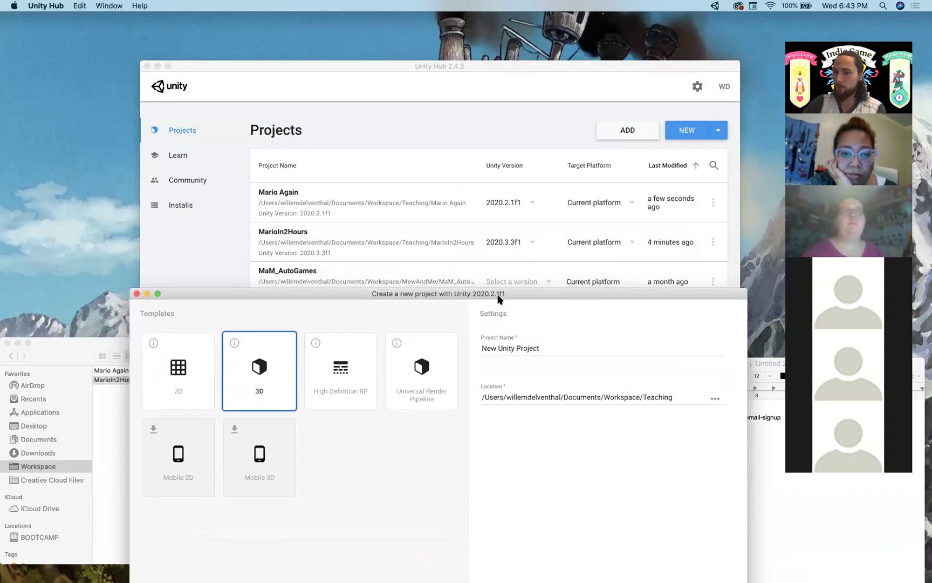
{"action": "left_click", "coordinate": [138, 294]}
- View the list of Unity versions offered for creating a new project without choosing one
{"action": "left_click", "coordinate": [716, 130]}
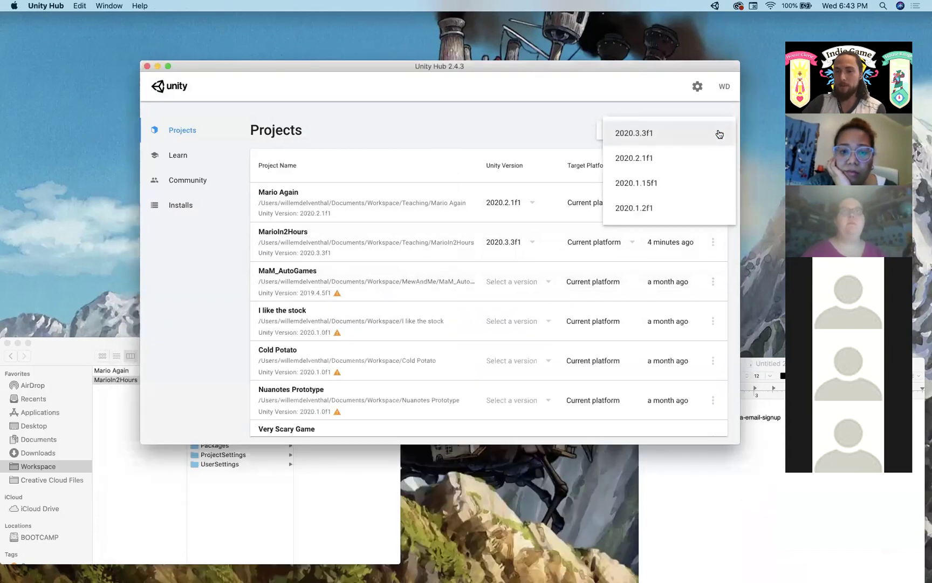
{"action": "left_click", "coordinate": [503, 127]}
{"action": "left_click", "coordinate": [718, 134]}
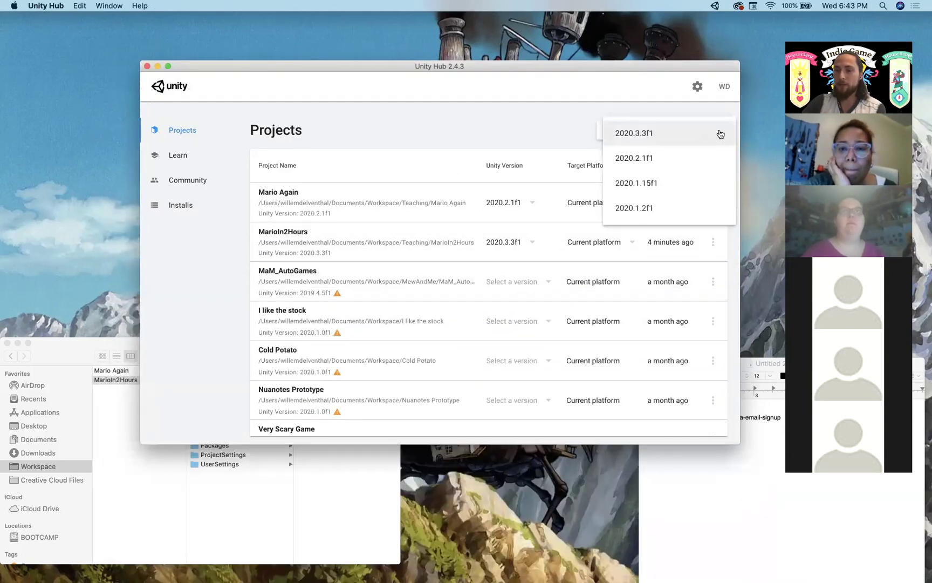
{"action": "left_click", "coordinate": [454, 136]}
{"action": "left_click", "coordinate": [717, 133]}
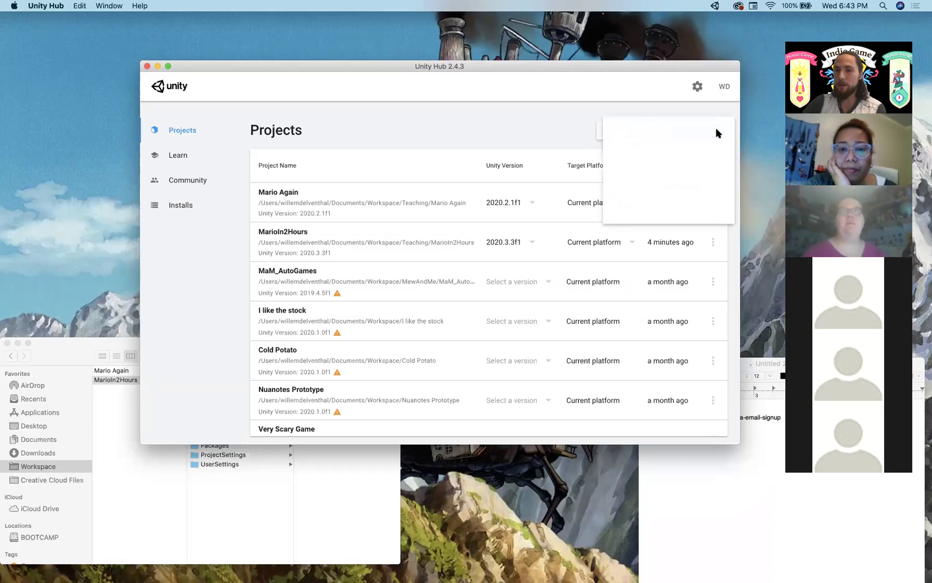
{"action": "left_click", "coordinate": [484, 100]}
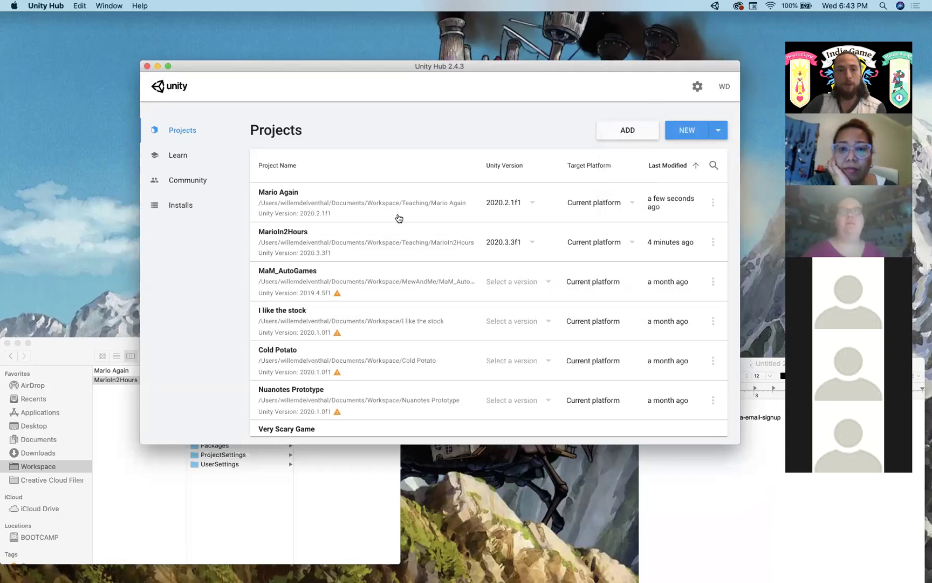
- Open the Mario Again project upgraded to Unity version 2020.3.3f1, and load the default window layout
{"action": "left_click", "coordinate": [532, 204]}
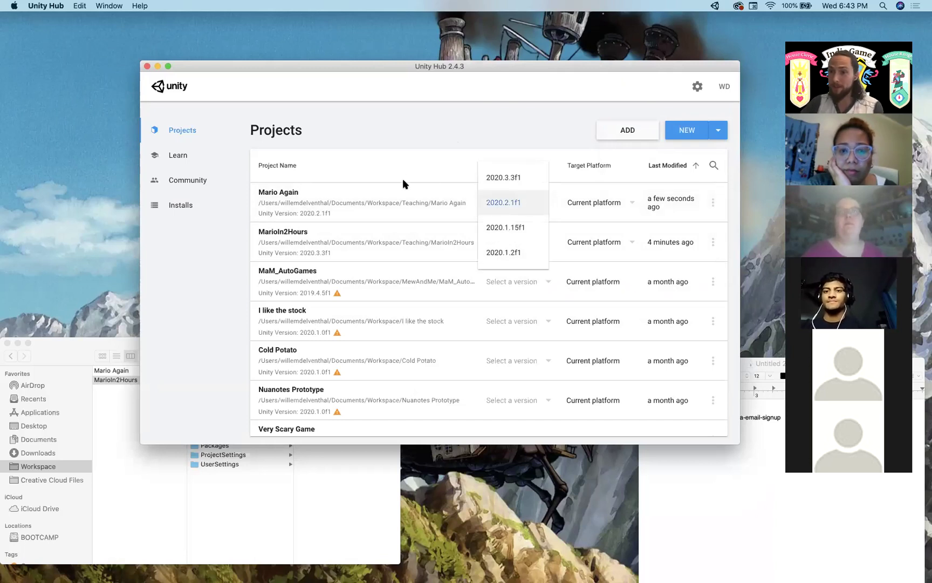
{"action": "left_click", "coordinate": [512, 178]}
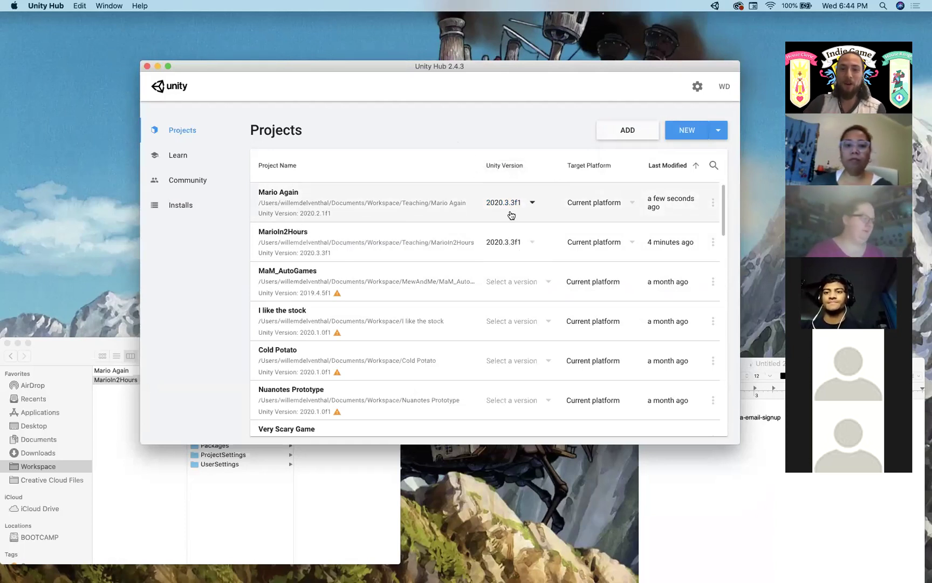
{"action": "left_click", "coordinate": [530, 205]}
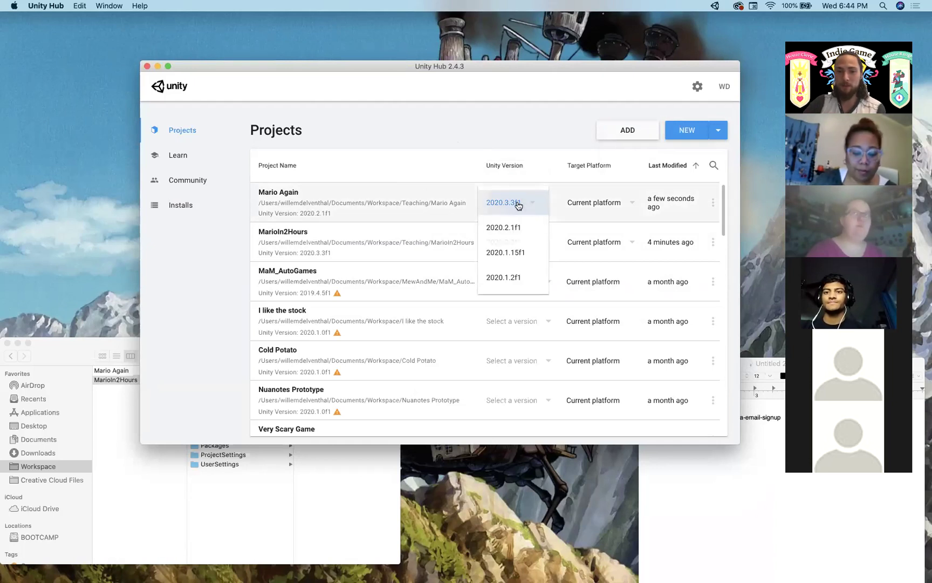
{"action": "left_click", "coordinate": [520, 203]}
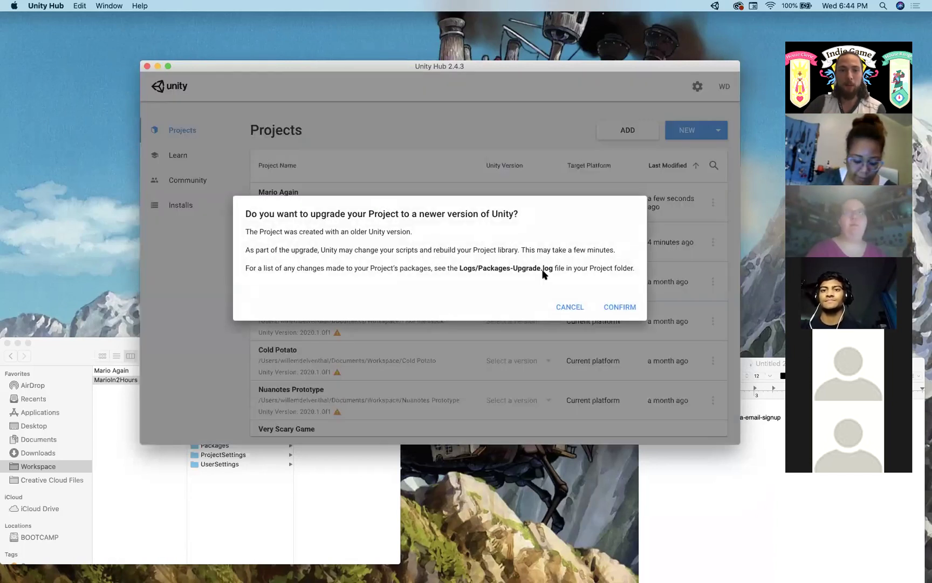
{"action": "left_click", "coordinate": [620, 307]}
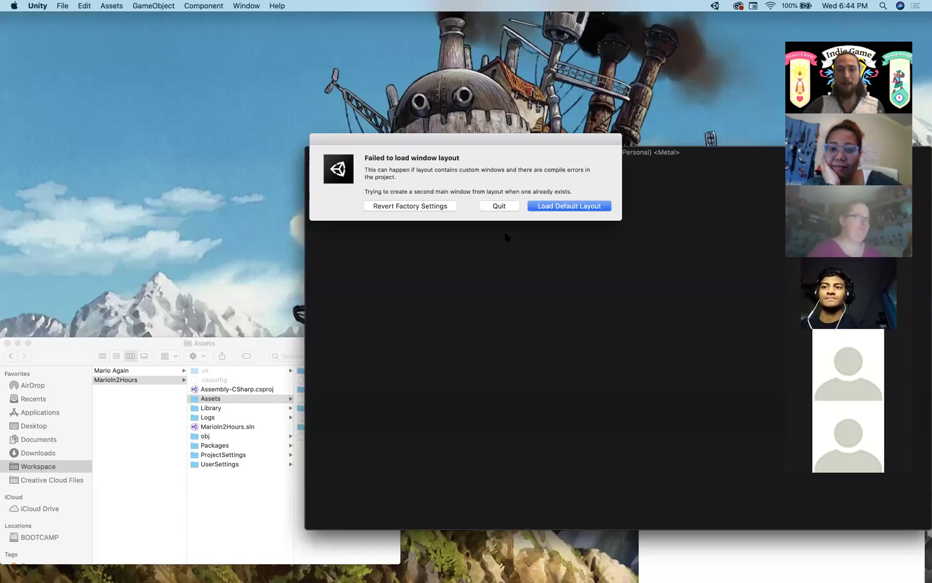
{"action": "left_click", "coordinate": [545, 206]}
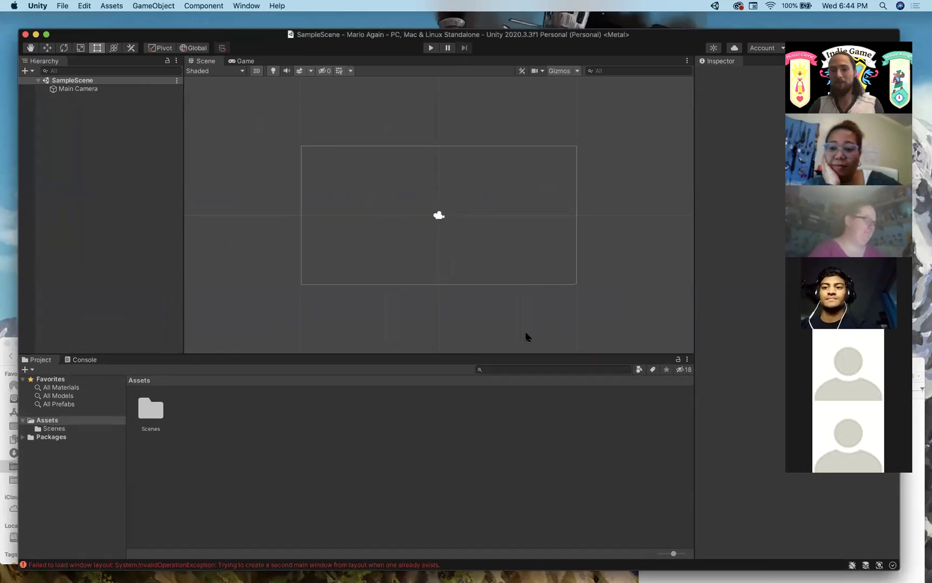
- Try docking the Console beside the Project panel with the Project panel narrowed, and return the Console to the Project tab group
{"action": "left_click_drag", "start_coordinate": [74, 361], "coordinate": [672, 459]}
{"action": "left_click", "coordinate": [480, 370]}
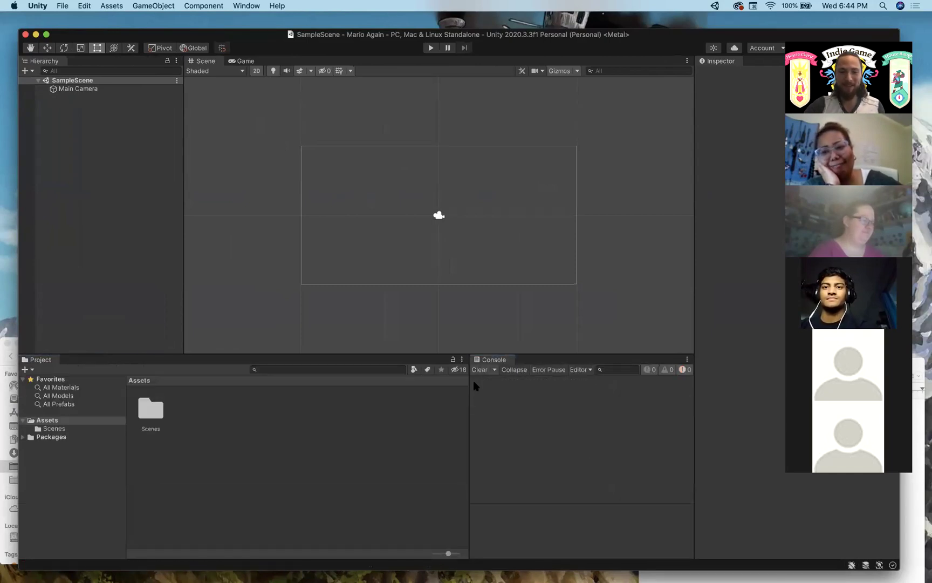
{"action": "left_click_drag", "start_coordinate": [468, 412], "coordinate": [179, 420]}
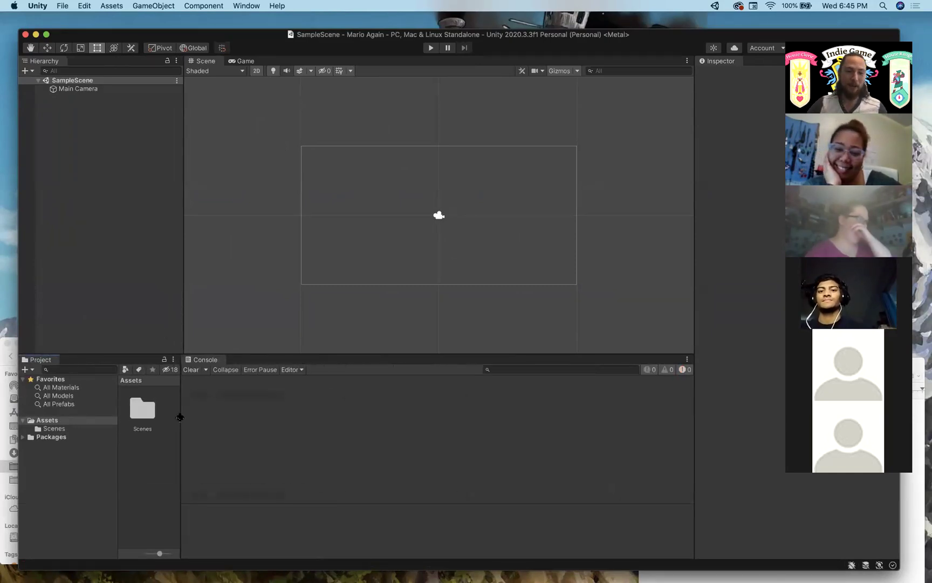
{"action": "left_click_drag", "start_coordinate": [210, 359], "coordinate": [108, 362]}
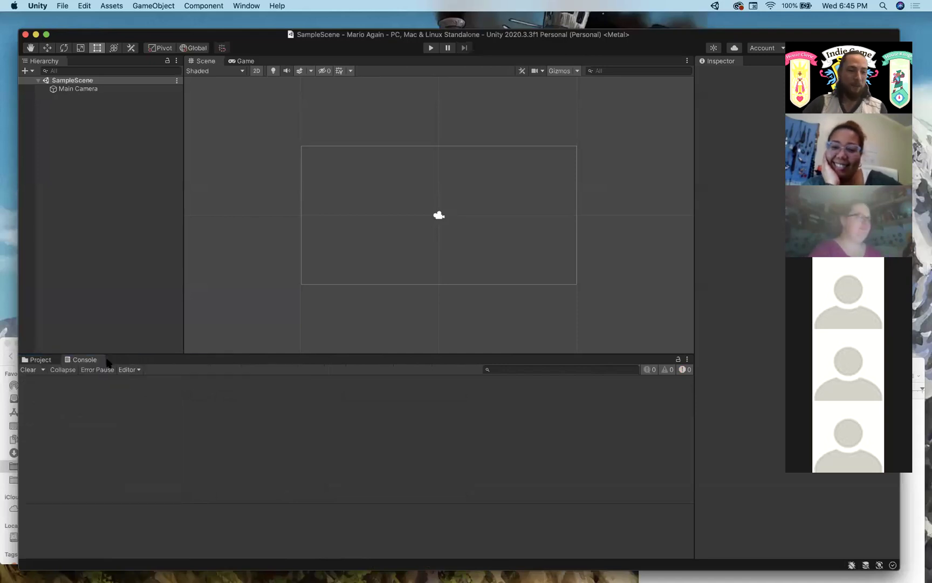
- Reposition and enlarge the editor window so it fills nearly the whole screen
{"action": "left_click_drag", "start_coordinate": [543, 40], "coordinate": [532, 36]}
{"action": "left_click_drag", "start_coordinate": [888, 564], "coordinate": [927, 575]}
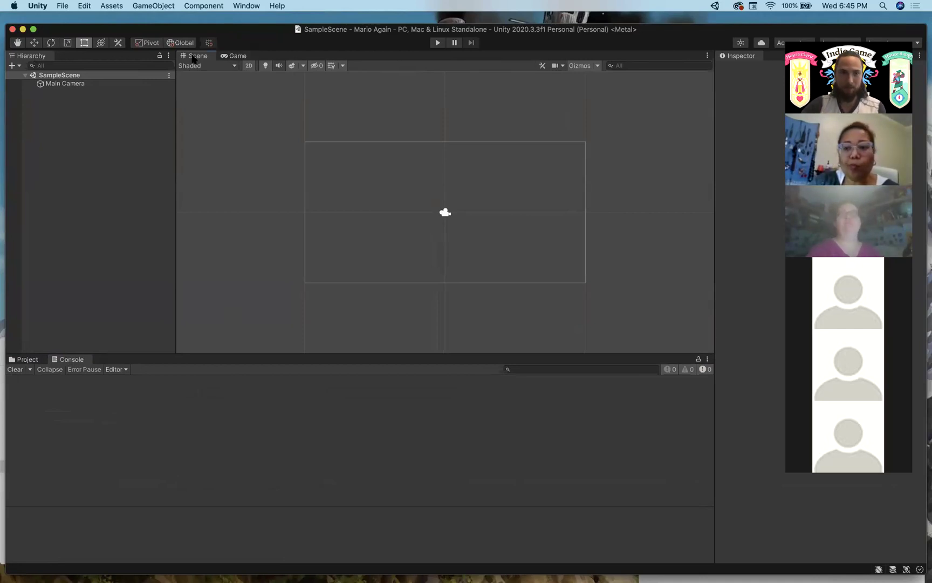
- Try docking the Console beside the Scene view, and return it to the Project panel's tab group
{"action": "left_click_drag", "start_coordinate": [67, 360], "coordinate": [668, 191]}
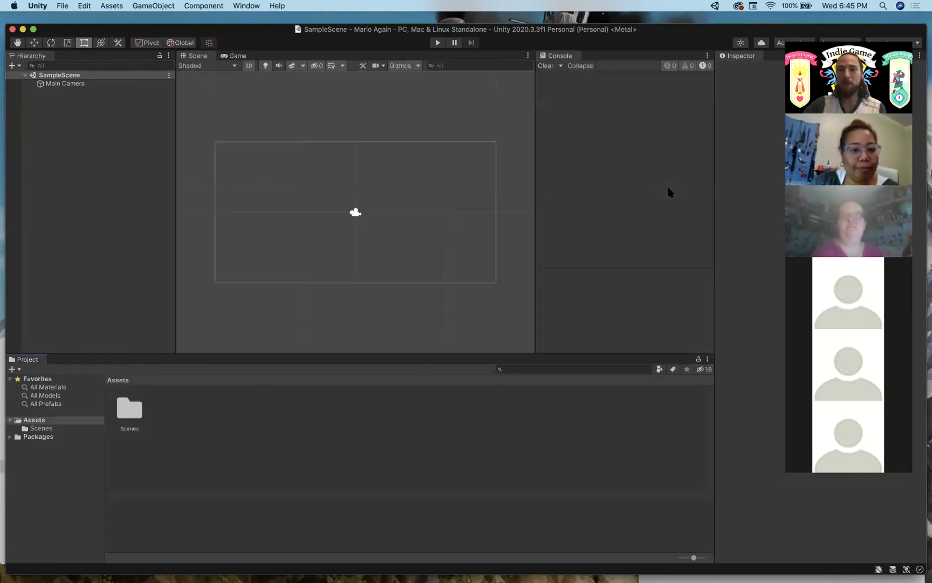
{"action": "left_click_drag", "start_coordinate": [555, 56], "coordinate": [688, 23]}
{"action": "left_click_drag", "start_coordinate": [769, 66], "coordinate": [572, 364]}
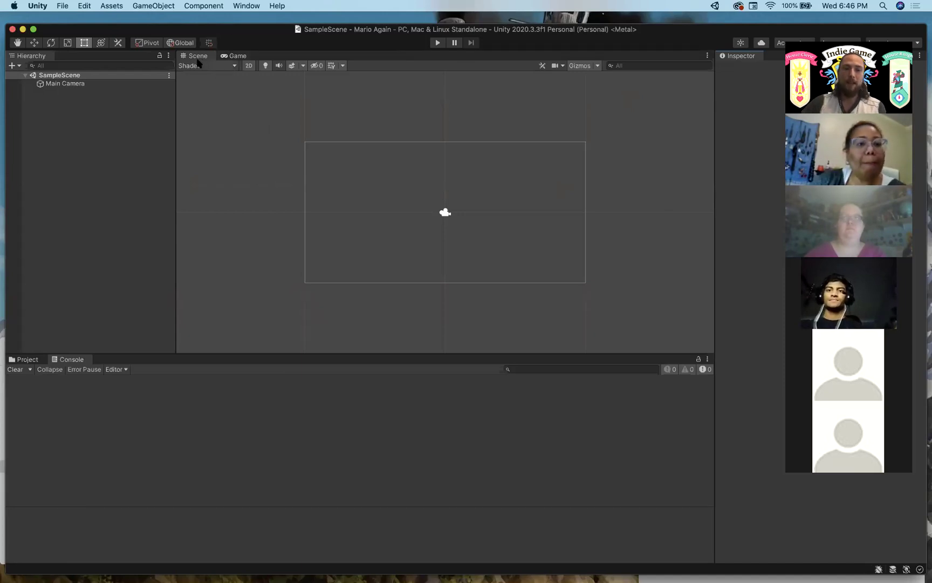
- Dock the Game view beside the Scene view, and enlarge both views by shrinking the Console area and the Inspector
{"action": "left_click", "coordinate": [237, 56]}
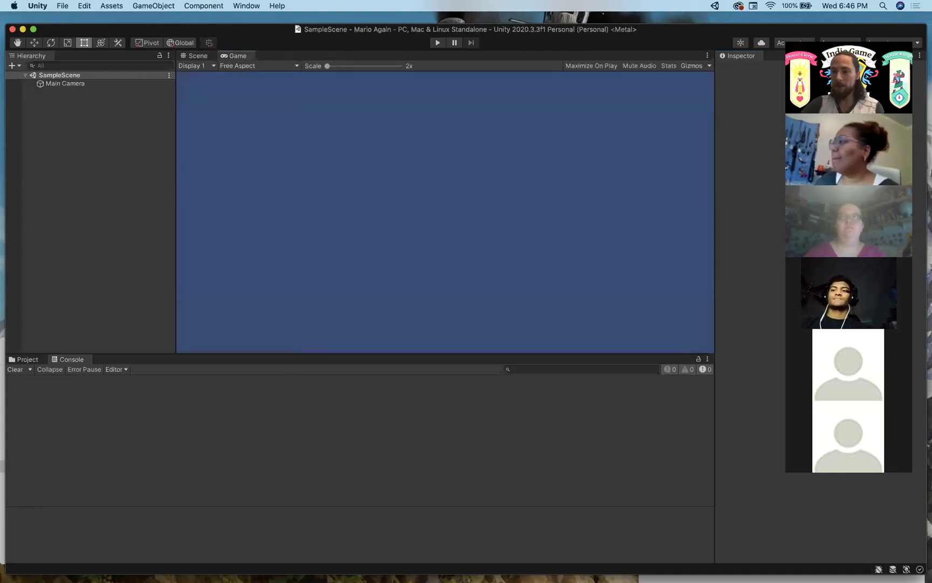
{"action": "left_click", "coordinate": [196, 56]}
{"action": "left_click", "coordinate": [239, 57]}
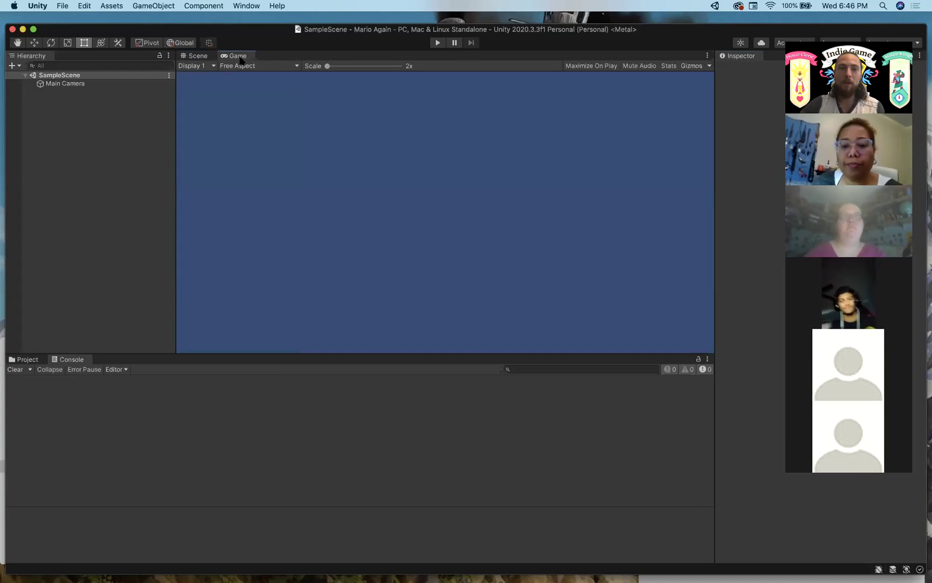
{"action": "left_click_drag", "start_coordinate": [241, 61], "coordinate": [602, 190]}
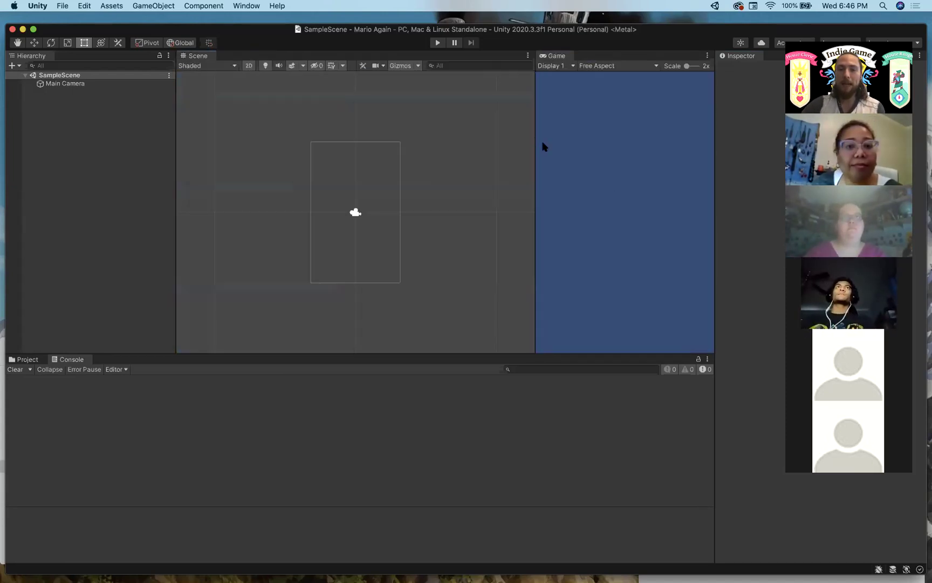
{"action": "left_click_drag", "start_coordinate": [534, 148], "coordinate": [421, 160]}
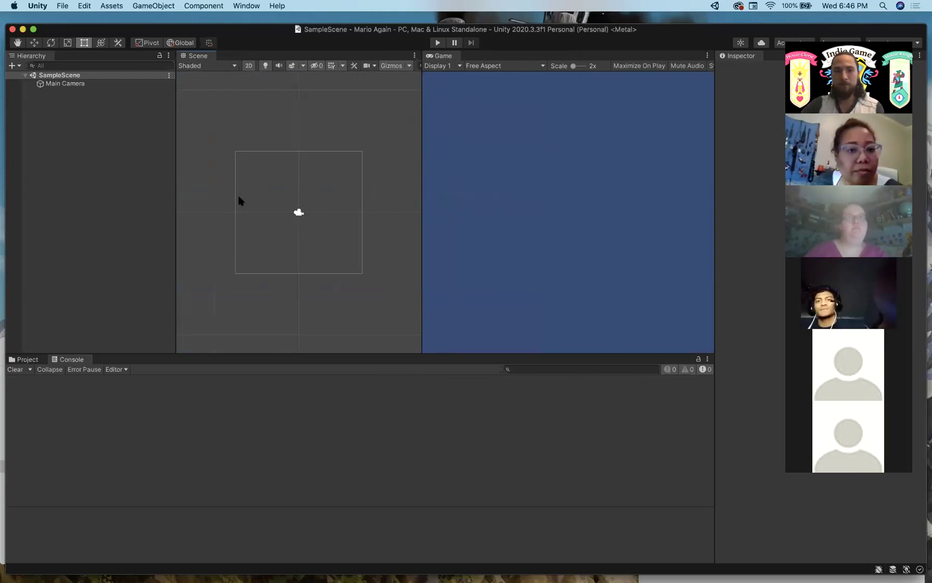
{"action": "left_click_drag", "start_coordinate": [548, 356], "coordinate": [552, 407]}
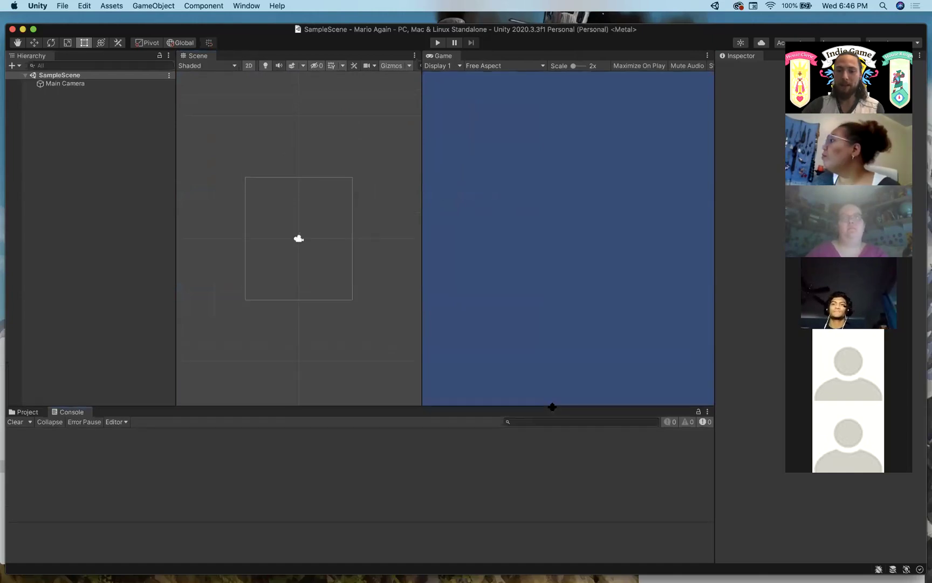
{"action": "left_click_drag", "start_coordinate": [714, 299], "coordinate": [760, 297]}
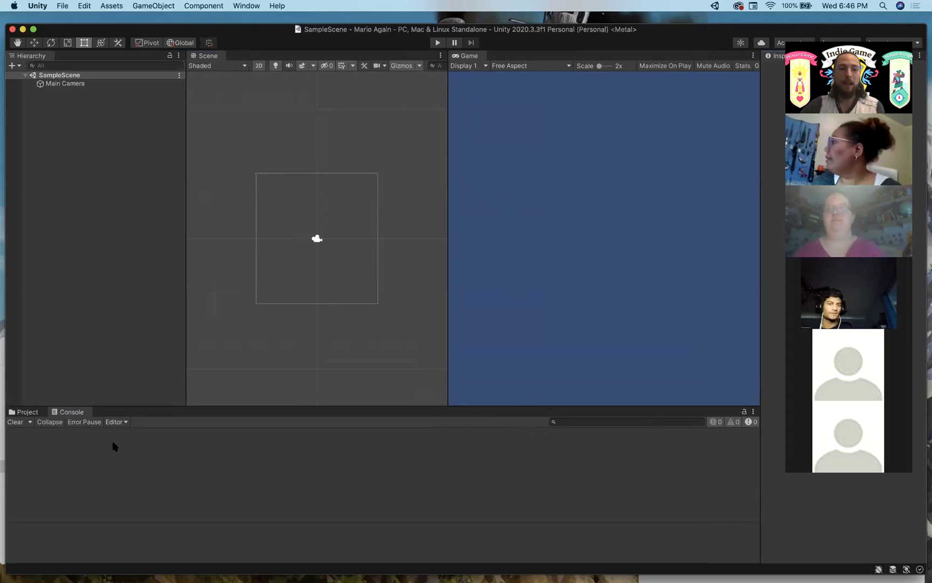
- Dock the Console beside the Project panel, and narrow the Project panel to about the Hierarchy's width
{"action": "key", "text": "super+5"}
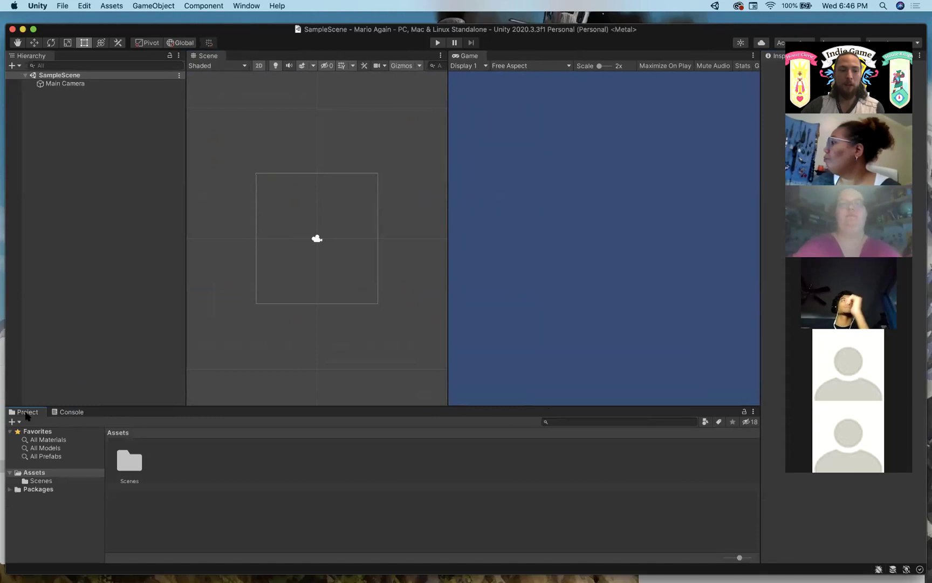
{"action": "left_click", "coordinate": [70, 412]}
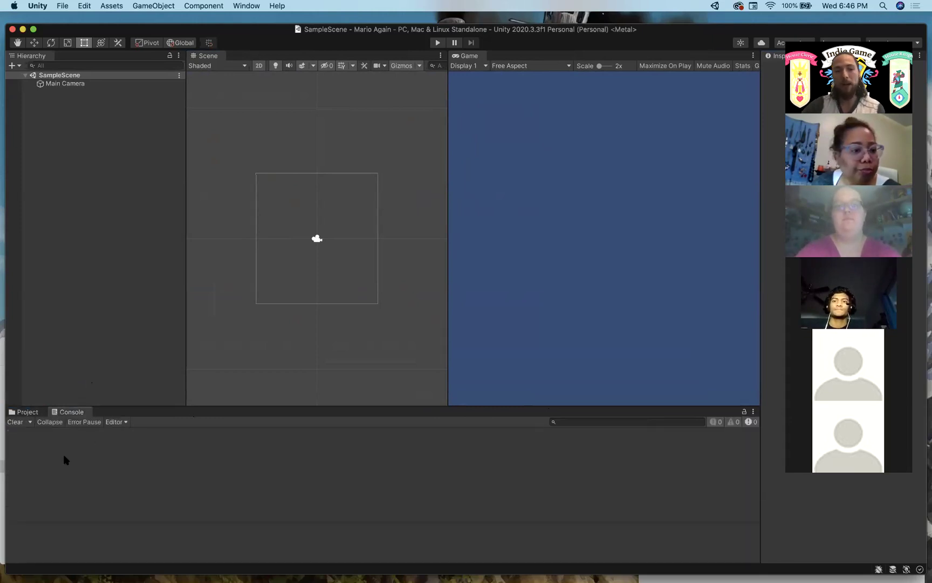
{"action": "left_click", "coordinate": [27, 412]}
{"action": "left_click", "coordinate": [68, 408]}
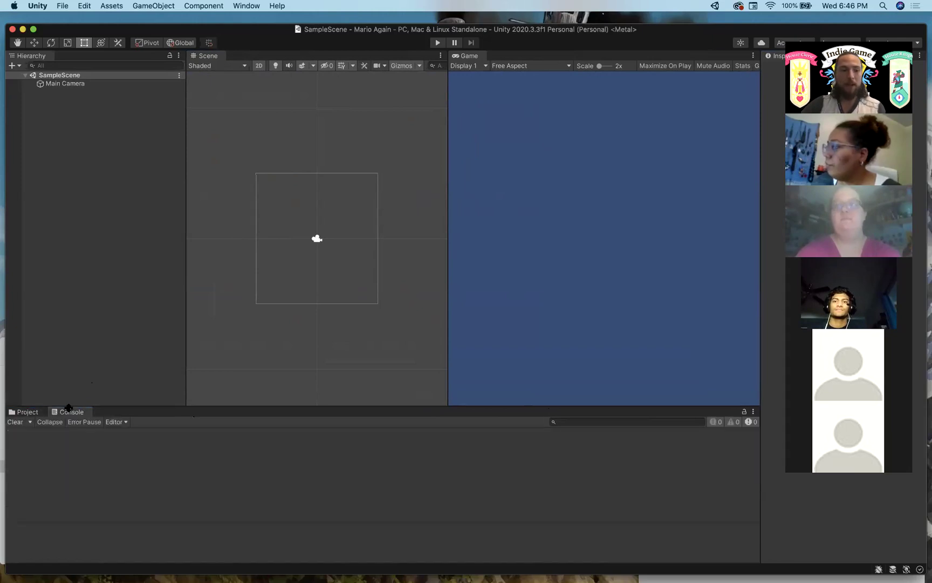
{"action": "left_click_drag", "start_coordinate": [69, 412], "coordinate": [662, 491]}
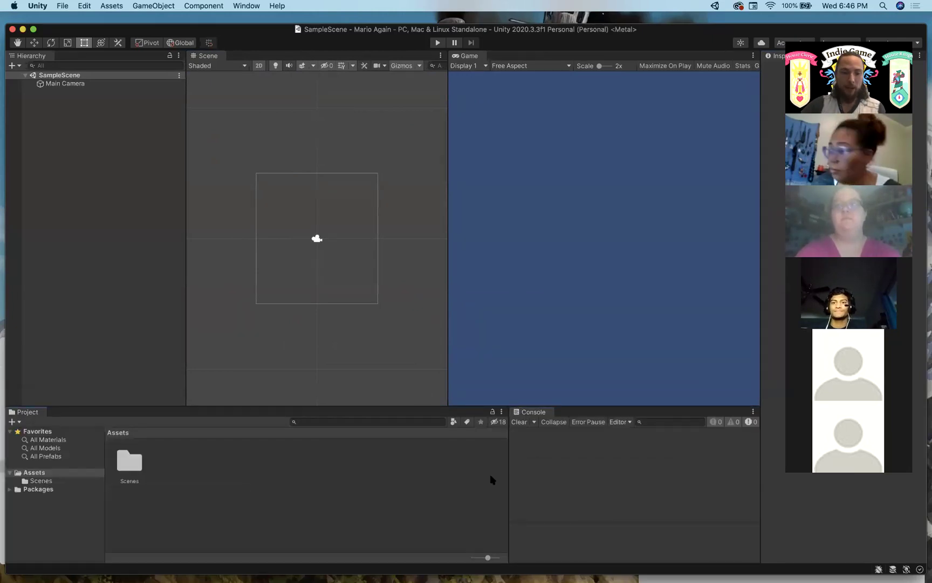
{"action": "left_click_drag", "start_coordinate": [509, 462], "coordinate": [193, 477]}
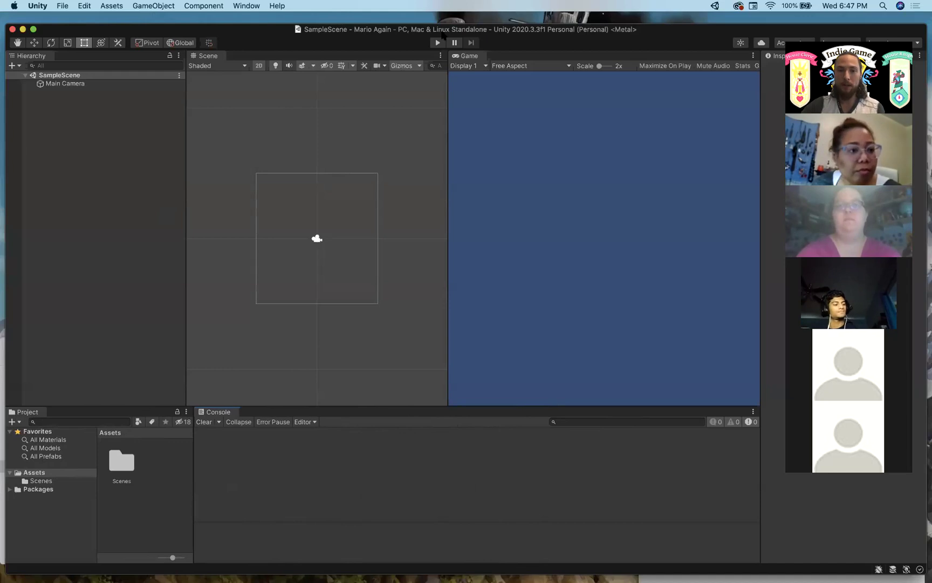
- Switch the Project panel to One Column Layout
{"action": "left_click", "coordinate": [187, 412]}
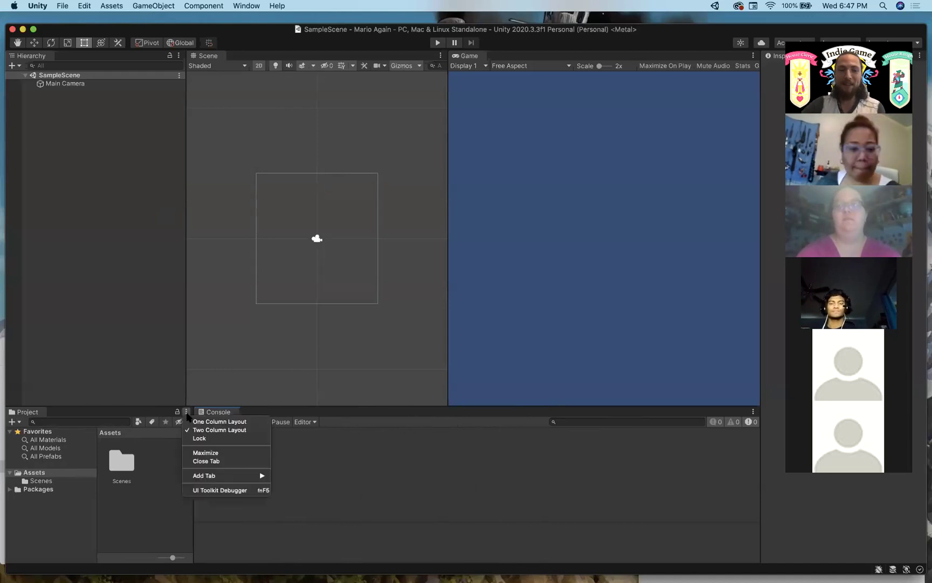
{"action": "left_click", "coordinate": [187, 412]}
{"action": "left_click", "coordinate": [186, 412]}
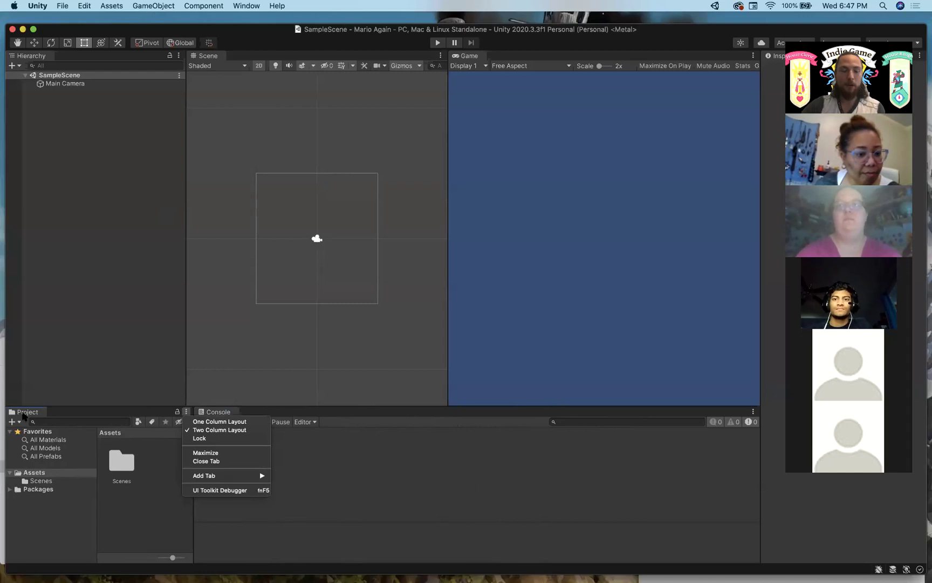
{"action": "left_click", "coordinate": [234, 423]}
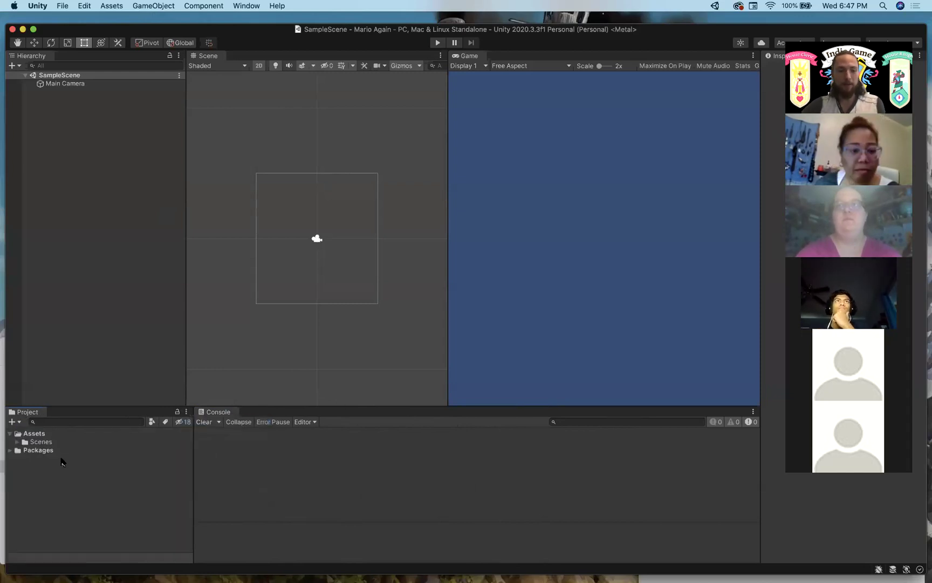
- Expand the Scenes and Packages folders in the Project panel to list their contents
{"action": "left_click", "coordinate": [17, 442]}
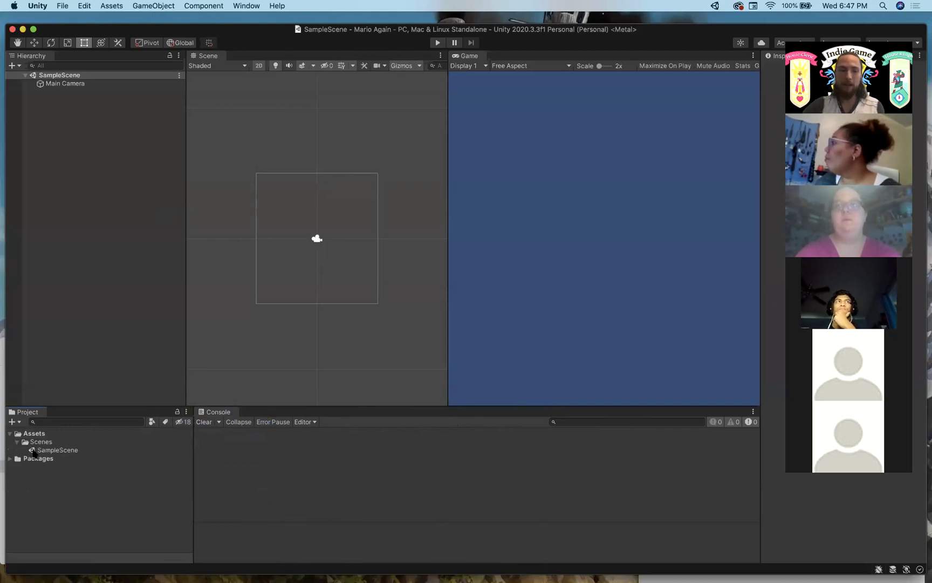
{"action": "left_click", "coordinate": [33, 451]}
{"action": "key", "text": "Up"}
{"action": "key", "text": "Up"}
{"action": "left_click", "coordinate": [39, 449]}
{"action": "key", "text": "Up"}
{"action": "left_click", "coordinate": [11, 458]}
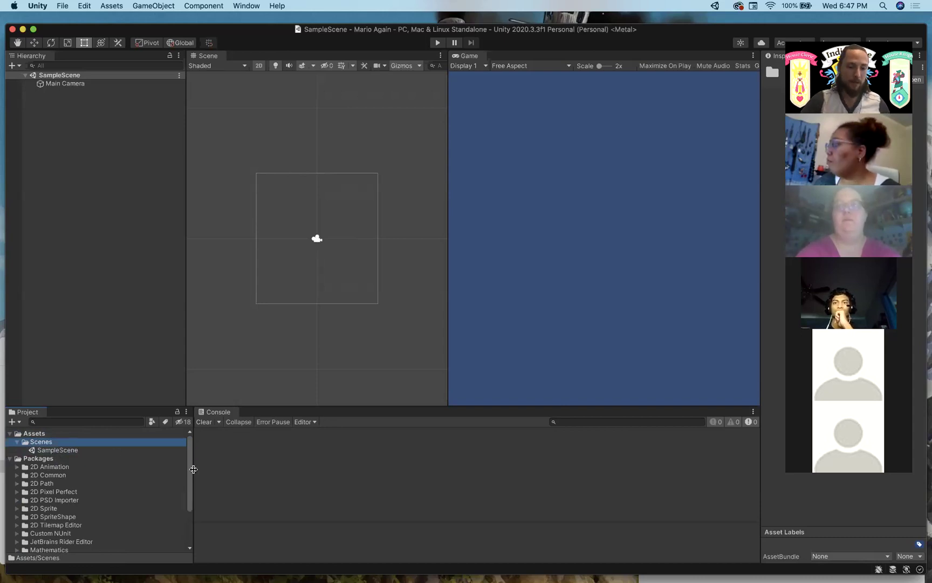
- Check the Project panel's column layout options without changing them, and slightly increase the height of the Scene and Game views
{"action": "left_click", "coordinate": [186, 412]}
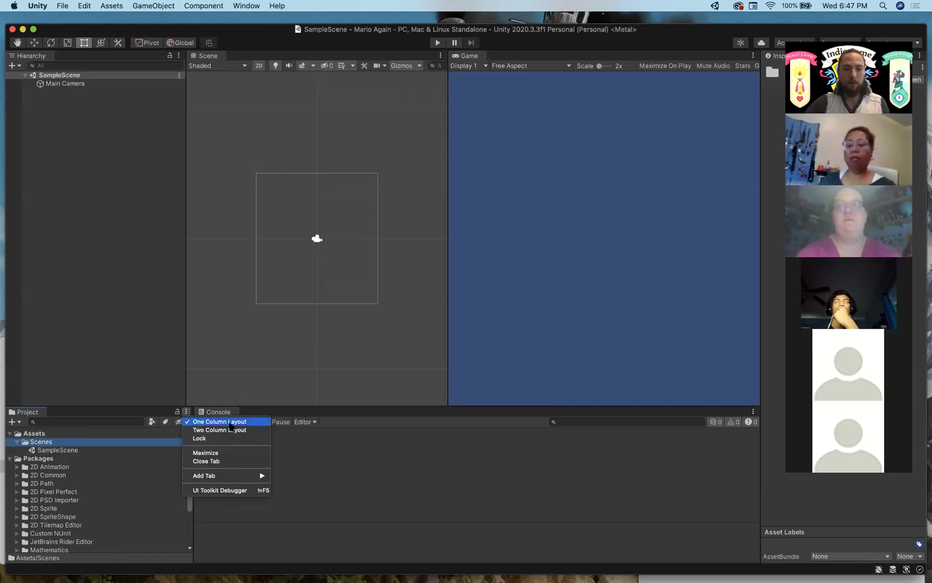
{"action": "left_click", "coordinate": [356, 342]}
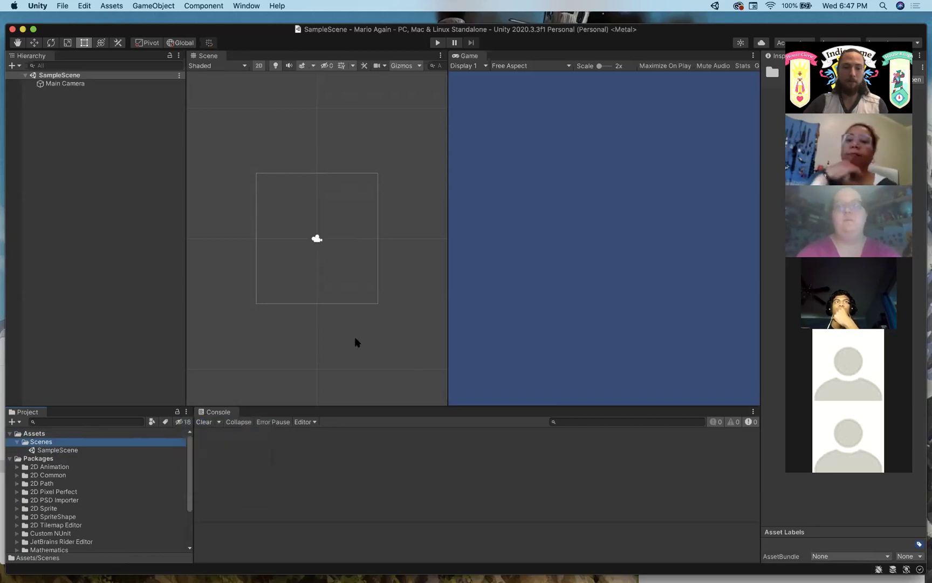
{"action": "left_click_drag", "start_coordinate": [483, 406], "coordinate": [482, 413]}
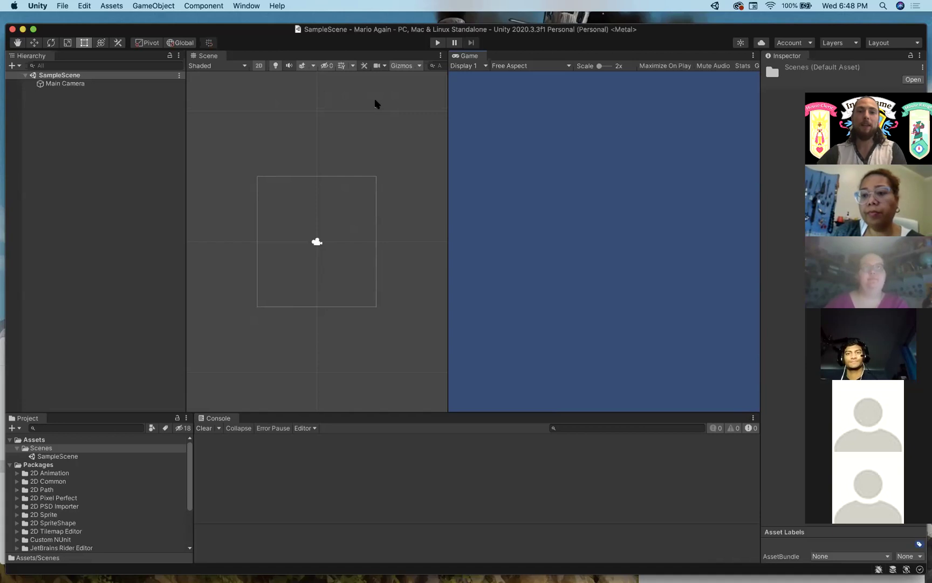
- Select the Main Camera in the Hierarchy to view its frame and preview in the Scene view, keeping its name
{"action": "left_click", "coordinate": [388, 243]}
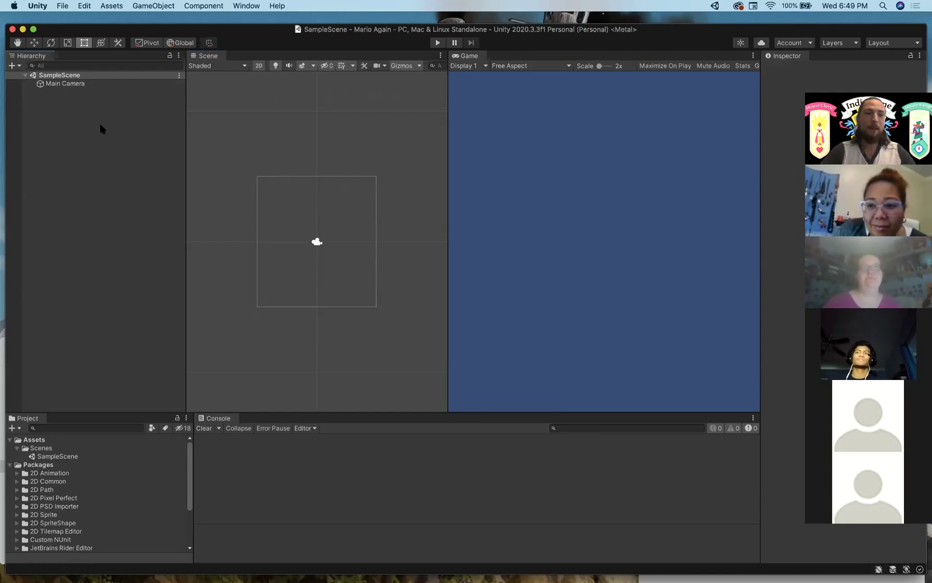
{"action": "left_click", "coordinate": [64, 84]}
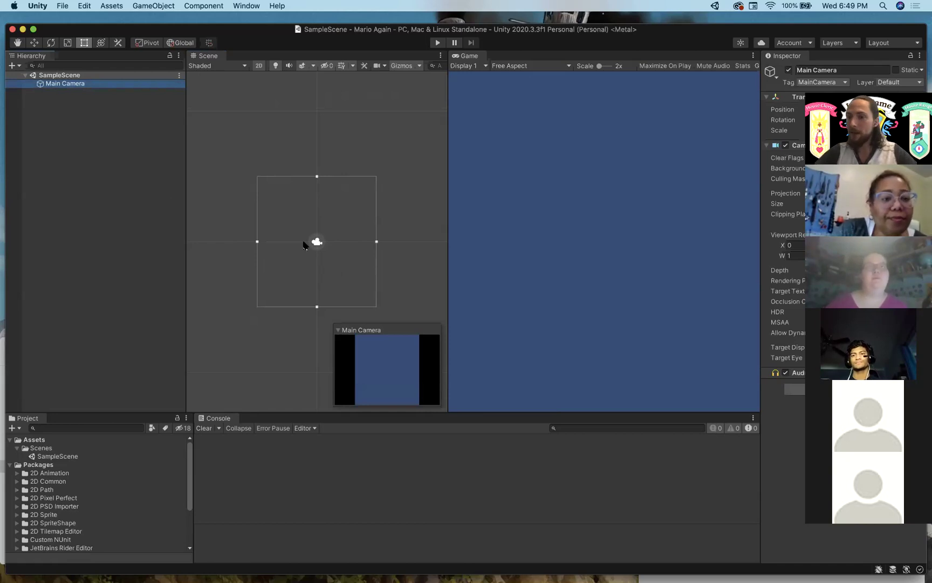
{"action": "left_click", "coordinate": [193, 126]}
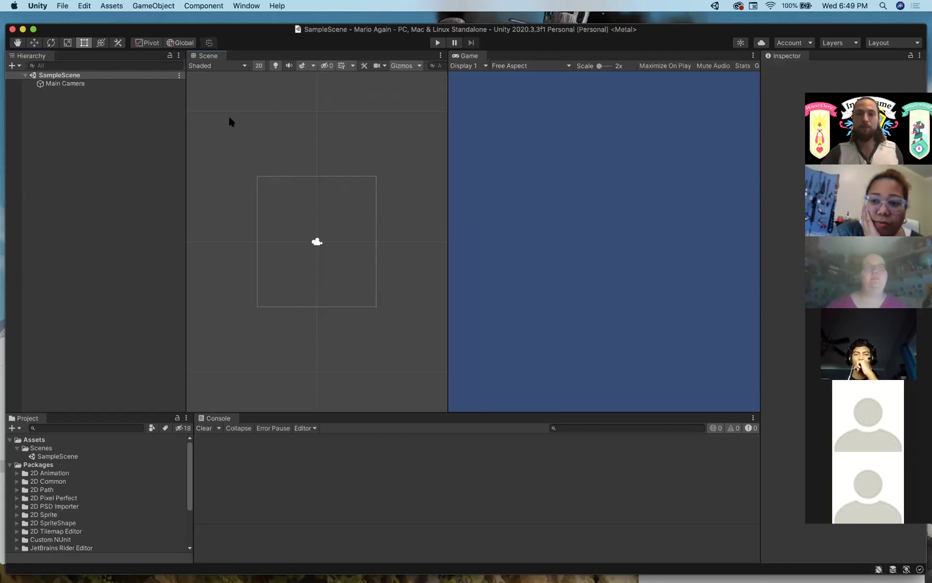
{"action": "left_click", "coordinate": [62, 84]}
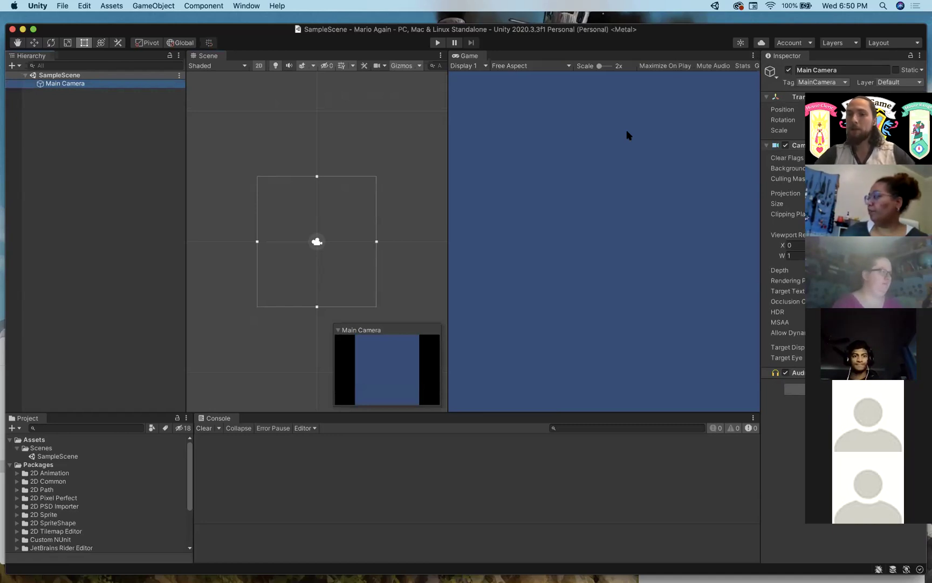
{"action": "left_click", "coordinate": [64, 85]}
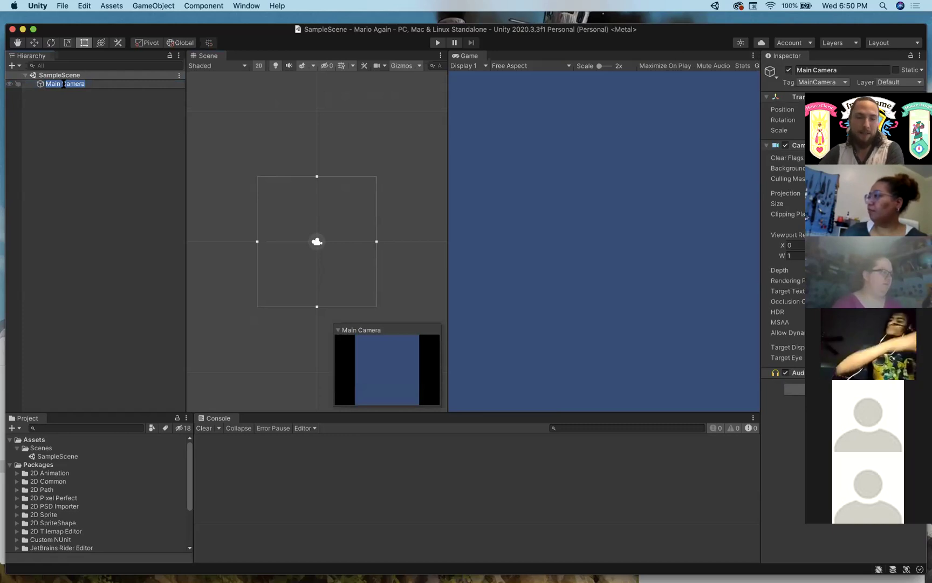
{"action": "left_click", "coordinate": [63, 98]}
{"action": "left_click", "coordinate": [97, 83]}
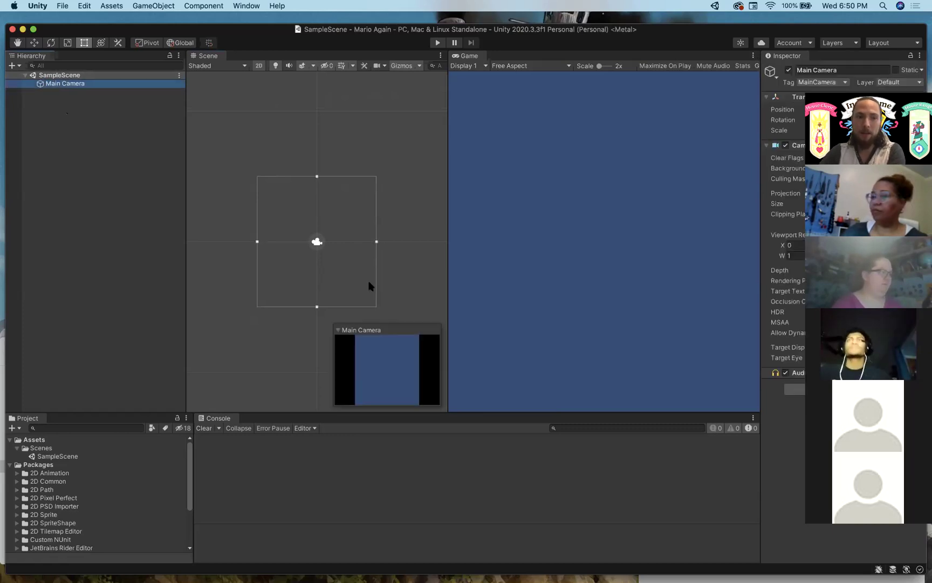
- Shift the Main Camera slightly in the Scene view with the Move tool, and undo the move
{"action": "left_click", "coordinate": [34, 42]}
{"action": "mouse_move", "coordinate": [322, 236]}
{"action": "left_mouse_down"}
{"action": "mouse_move", "coordinate": [312, 179]}
{"action": "mouse_move", "coordinate": [348, 225]}
{"action": "mouse_move", "coordinate": [323, 249]}
{"action": "mouse_move", "coordinate": [318, 238]}
{"action": "left_mouse_up"}
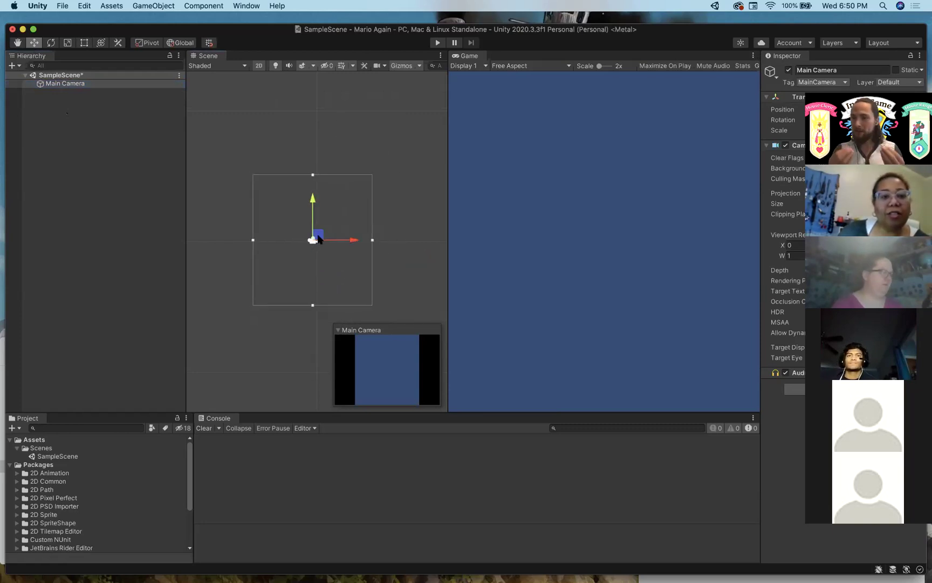
{"action": "key", "text": "super+z"}
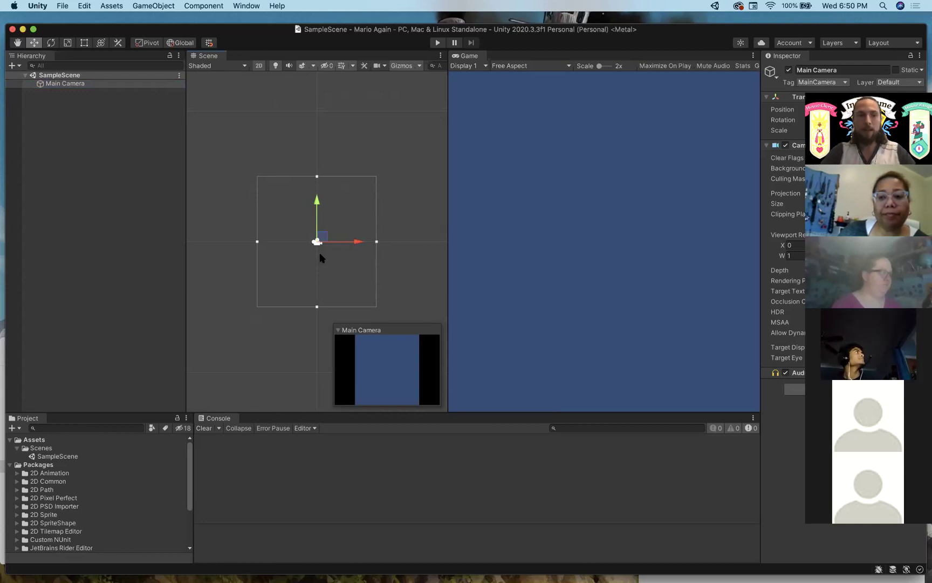
- Reselect the Main Camera to view its Transform, Camera and Audio Listener components in the Inspector
{"action": "left_click", "coordinate": [99, 116]}
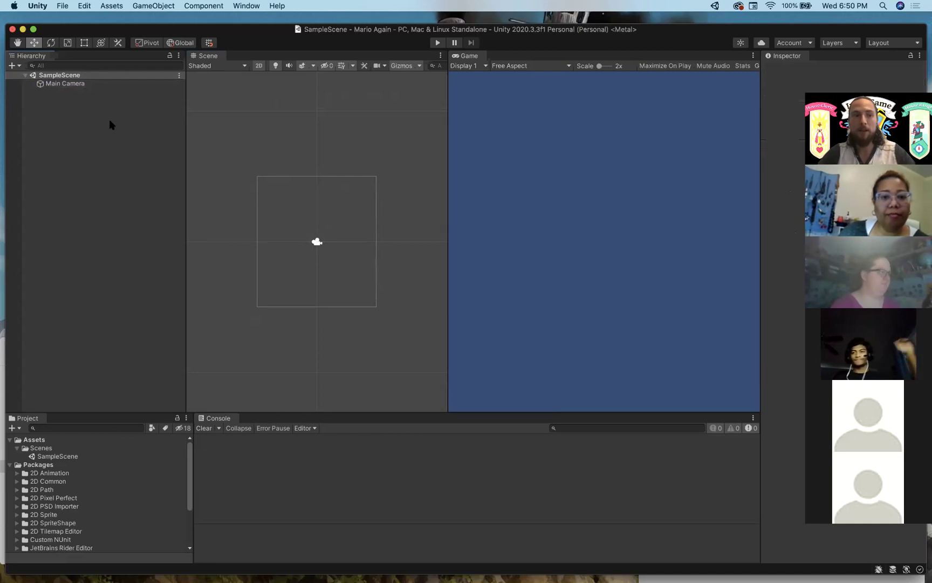
{"action": "left_click", "coordinate": [65, 85]}
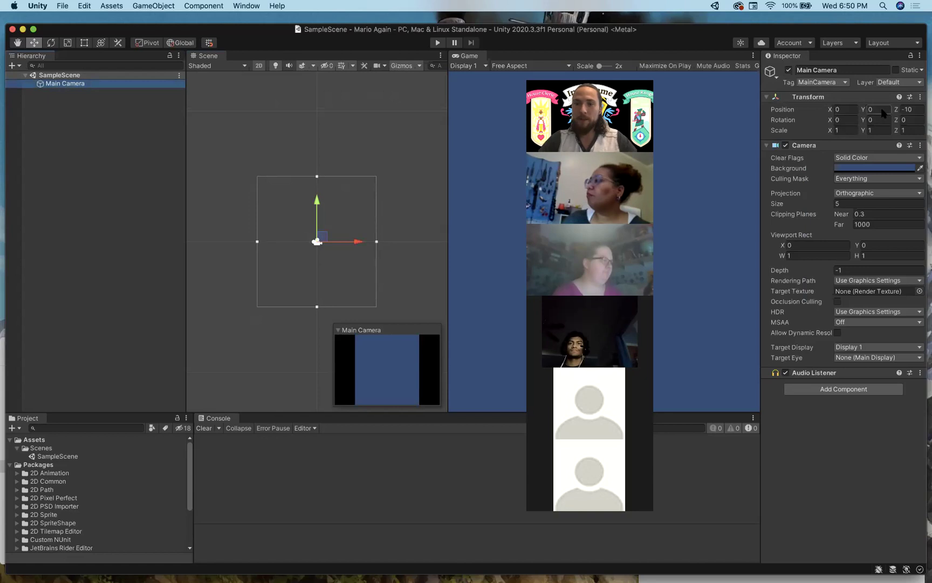
- Set the Main Camera's X position to 100, and set it back to 0
{"action": "left_click", "coordinate": [842, 109]}
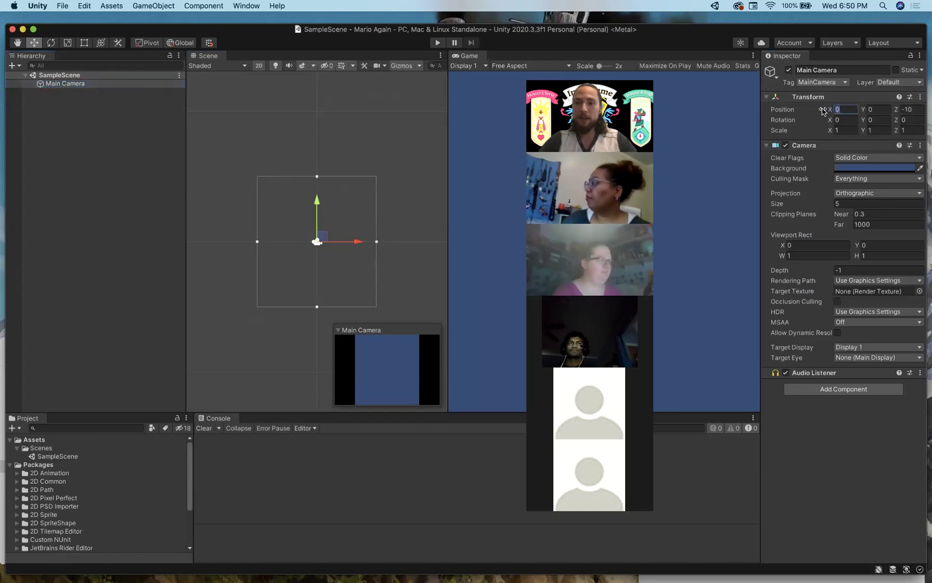
{"action": "type", "text": "100"}
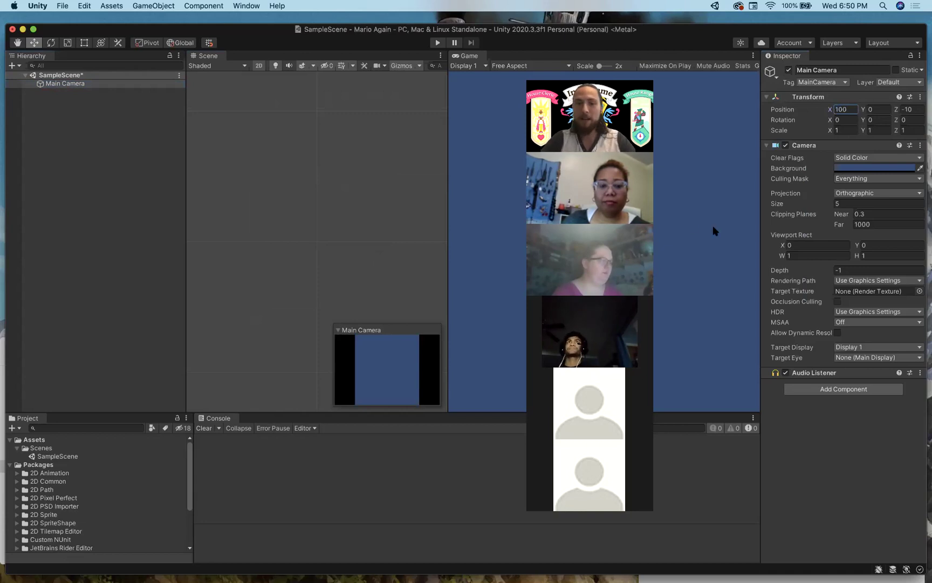
{"action": "type", "text": "0"}
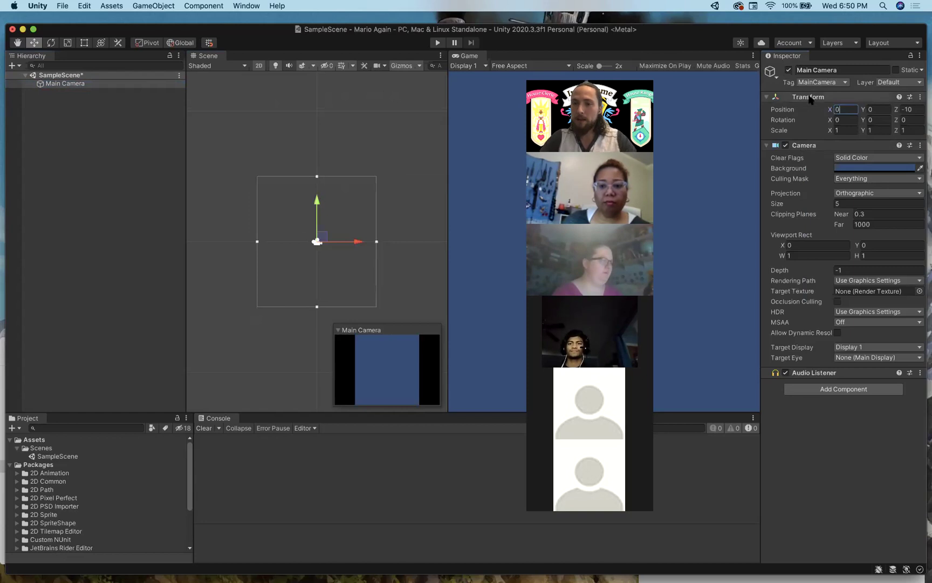
- Change the Main Camera's Background colour to the light sky blue 81B0F1
{"action": "mouse_move", "coordinate": [873, 156]}
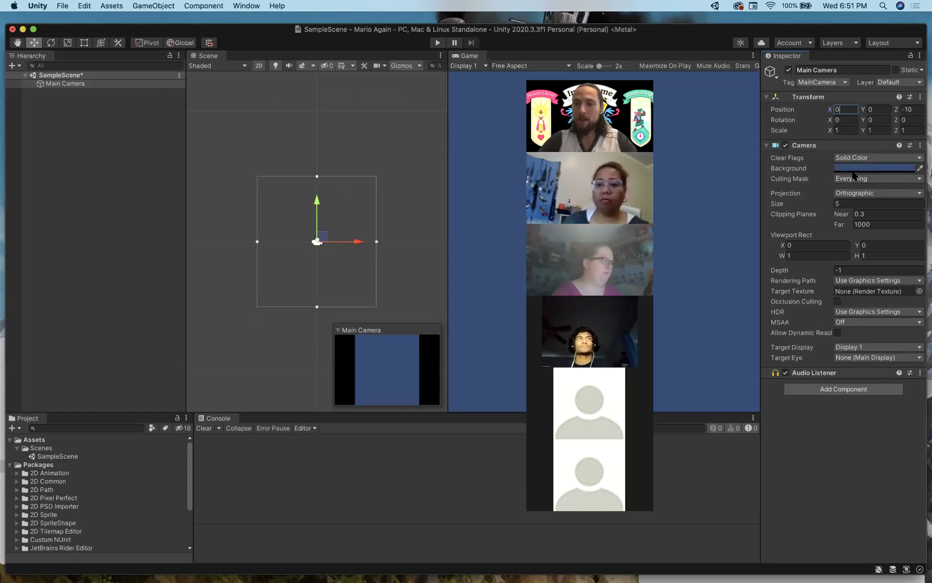
{"action": "left_click", "coordinate": [852, 169]}
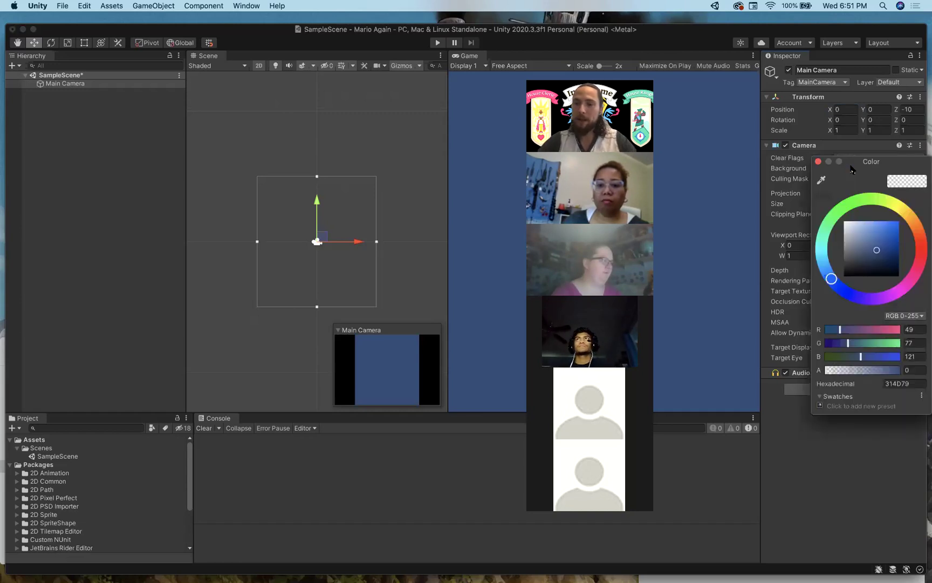
{"action": "left_click_drag", "start_coordinate": [879, 166], "coordinate": [761, 119]}
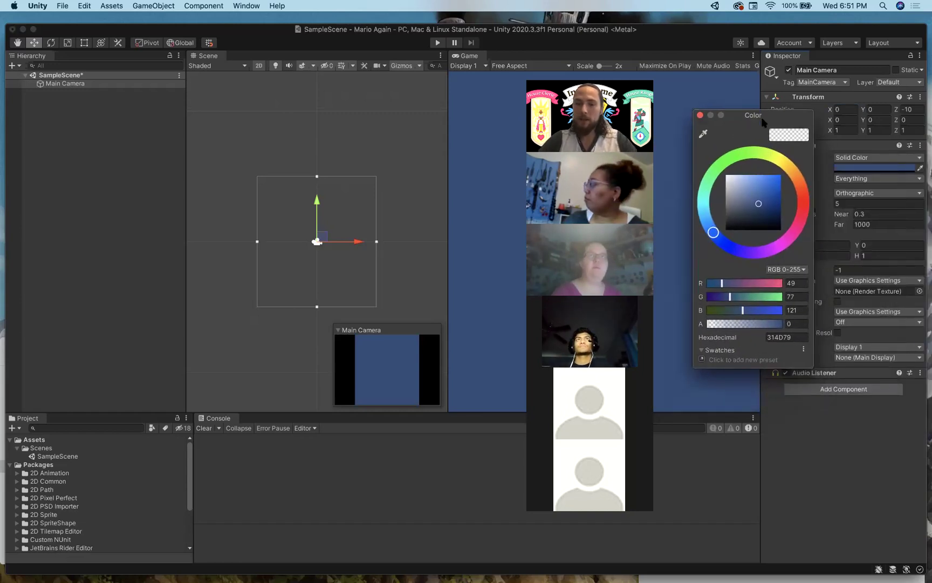
{"action": "mouse_move", "coordinate": [721, 167]}
{"action": "left_mouse_down"}
{"action": "mouse_move", "coordinate": [740, 155]}
{"action": "mouse_move", "coordinate": [796, 241]}
{"action": "mouse_move", "coordinate": [743, 154]}
{"action": "mouse_move", "coordinate": [745, 254]}
{"action": "mouse_move", "coordinate": [723, 159]}
{"action": "mouse_move", "coordinate": [799, 235]}
{"action": "mouse_move", "coordinate": [727, 161]}
{"action": "mouse_move", "coordinate": [799, 184]}
{"action": "mouse_move", "coordinate": [835, 241]}
{"action": "mouse_move", "coordinate": [751, 254]}
{"action": "mouse_move", "coordinate": [804, 183]}
{"action": "mouse_move", "coordinate": [736, 151]}
{"action": "mouse_move", "coordinate": [788, 171]}
{"action": "mouse_move", "coordinate": [726, 156]}
{"action": "mouse_move", "coordinate": [701, 213]}
{"action": "mouse_move", "coordinate": [695, 208]}
{"action": "left_mouse_up"}
{"action": "mouse_move", "coordinate": [758, 202]}
{"action": "left_mouse_down"}
{"action": "mouse_move", "coordinate": [777, 178]}
{"action": "mouse_move", "coordinate": [756, 195]}
{"action": "mouse_move", "coordinate": [751, 187]}
{"action": "left_mouse_up"}
{"action": "left_click_drag", "start_coordinate": [704, 215], "coordinate": [701, 238]}
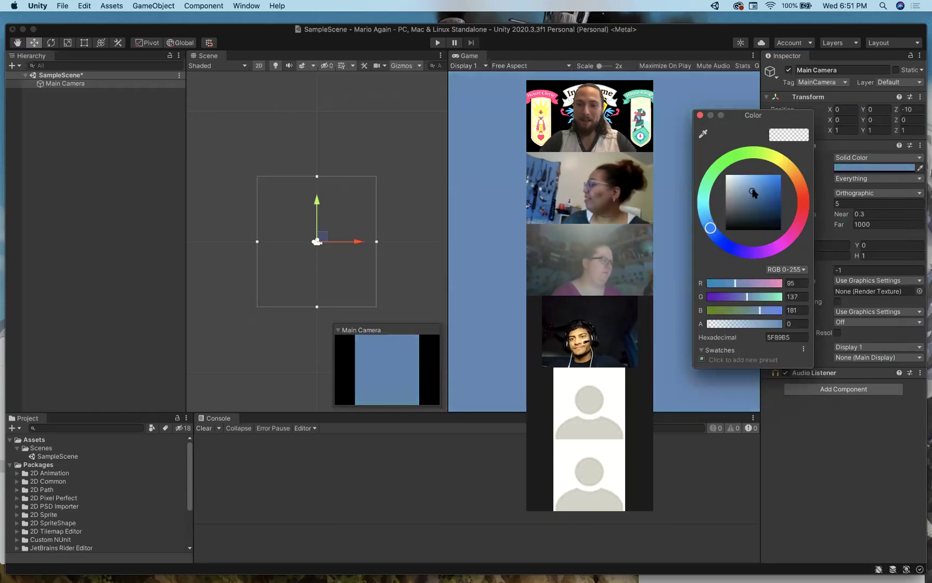
{"action": "left_click", "coordinate": [752, 181]}
{"action": "left_click_drag", "start_coordinate": [712, 223], "coordinate": [704, 239]}
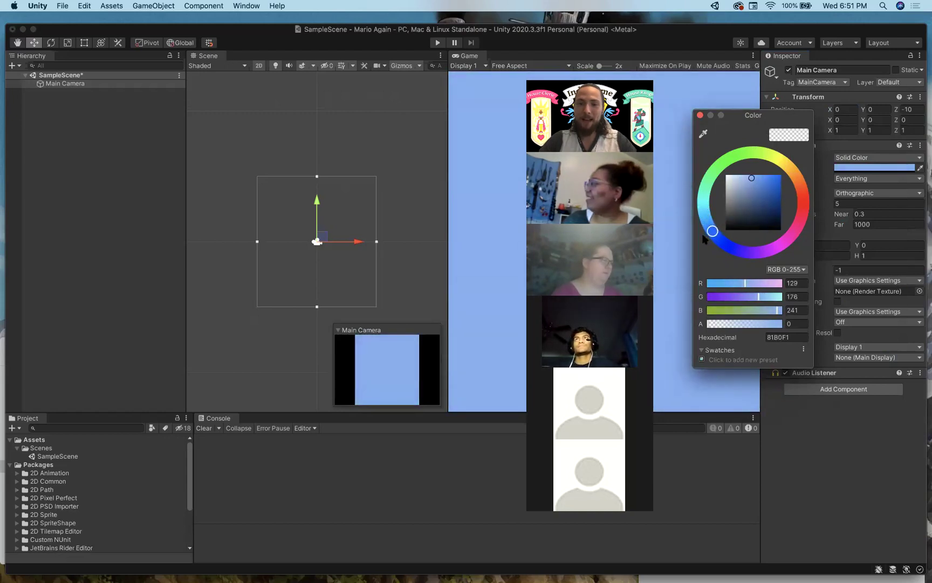
{"action": "left_click", "coordinate": [700, 116]}
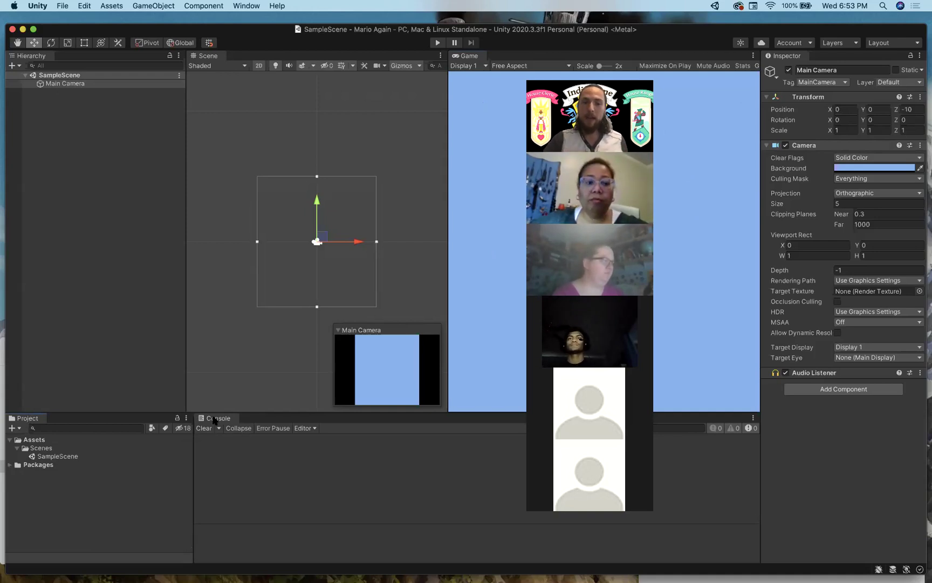
- Dock the Console together with the Project panel, and split it back out beside a slightly narrower Project panel
{"action": "left_click_drag", "start_coordinate": [214, 418], "coordinate": [101, 421]}
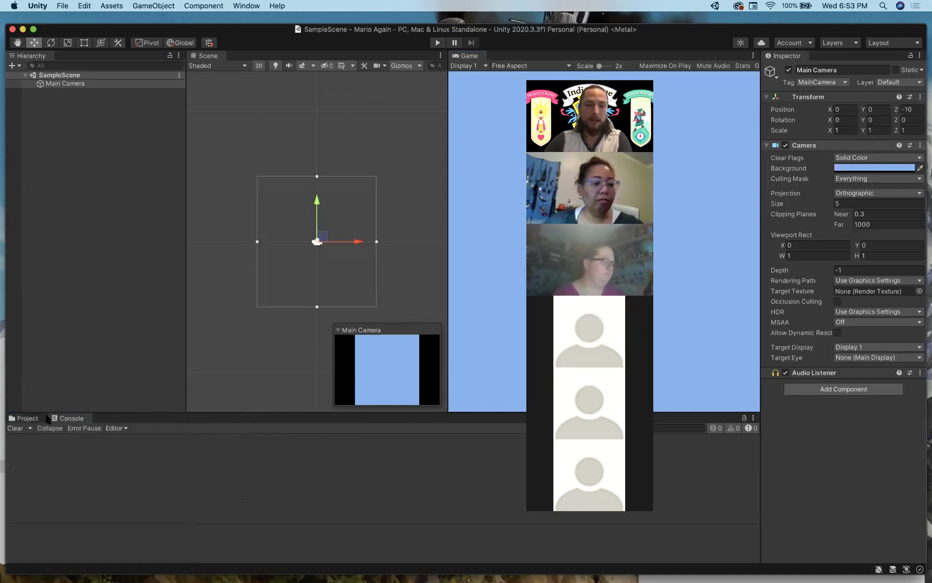
{"action": "left_click_drag", "start_coordinate": [81, 420], "coordinate": [219, 455]}
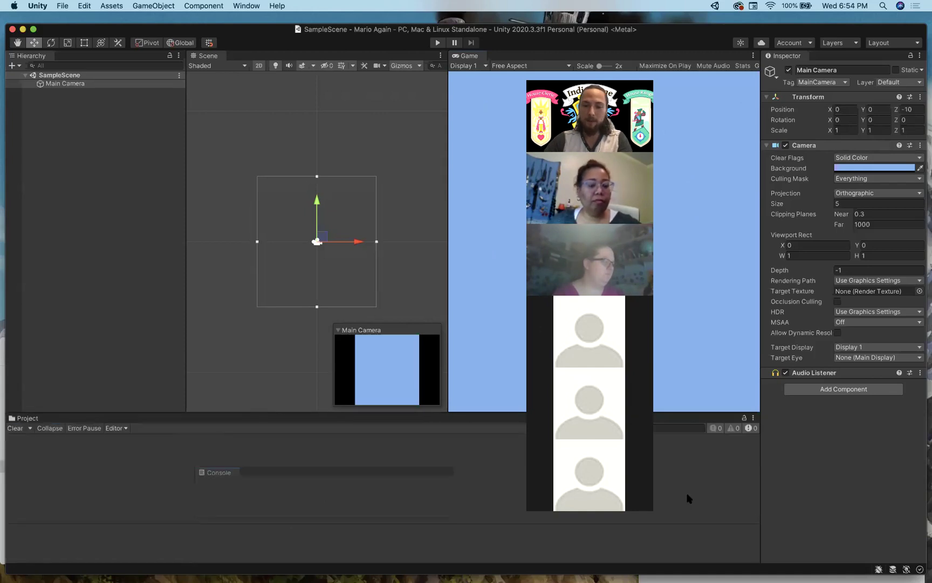
{"action": "left_click_drag", "start_coordinate": [688, 498], "coordinate": [686, 491]}
{"action": "left_click_drag", "start_coordinate": [507, 464], "coordinate": [164, 458]}
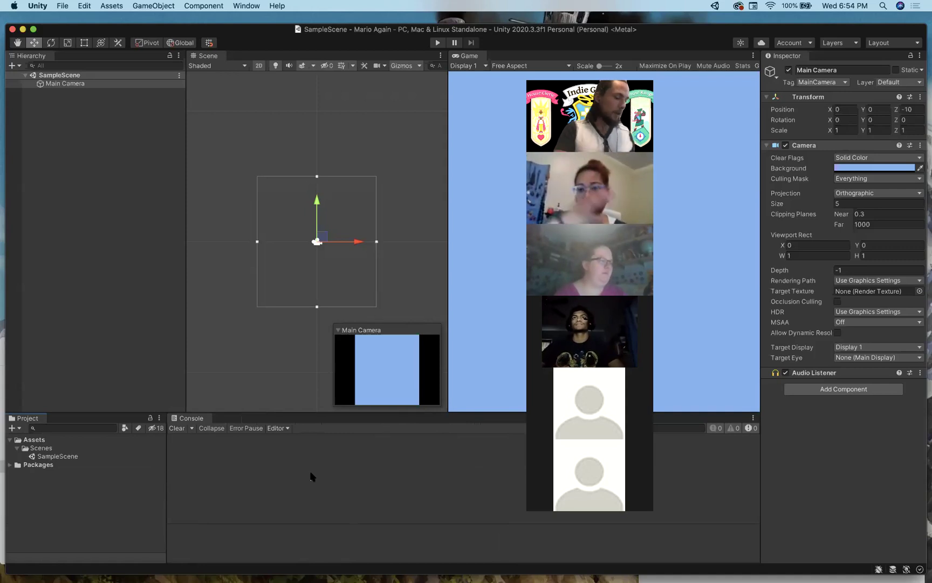
- Add a 2D Square sprite to SampleScene, keeping its default name
{"action": "left_click", "coordinate": [73, 125]}
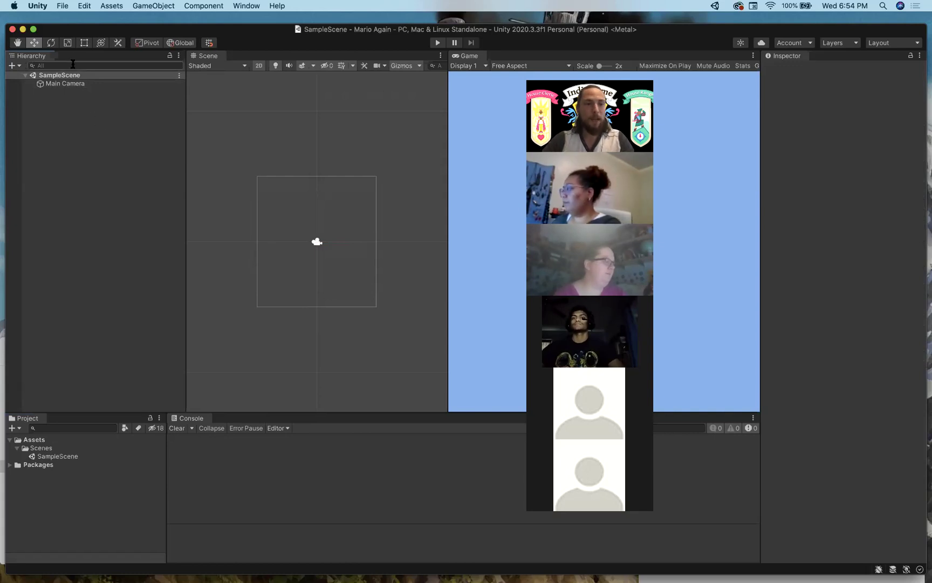
{"action": "left_click", "coordinate": [11, 66]}
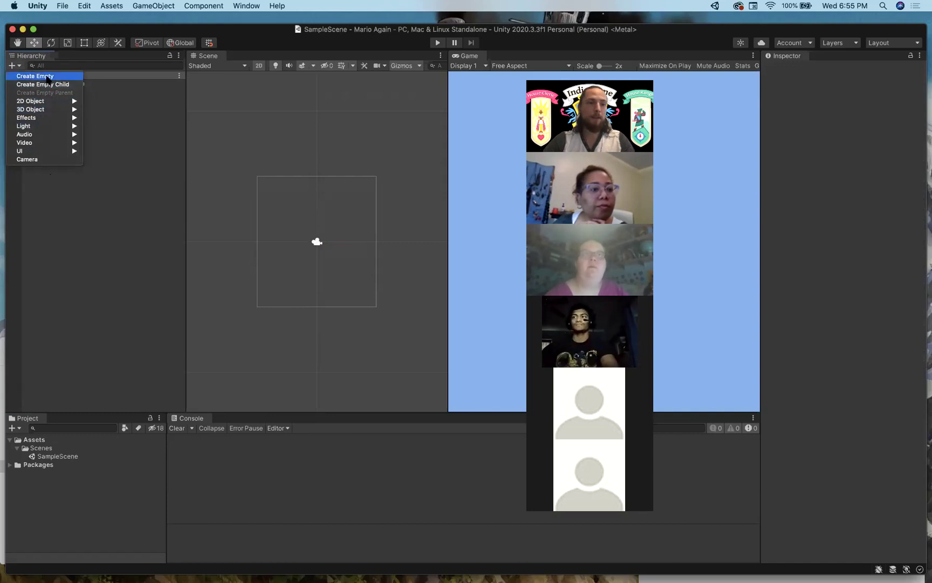
{"action": "mouse_move", "coordinate": [50, 106]}
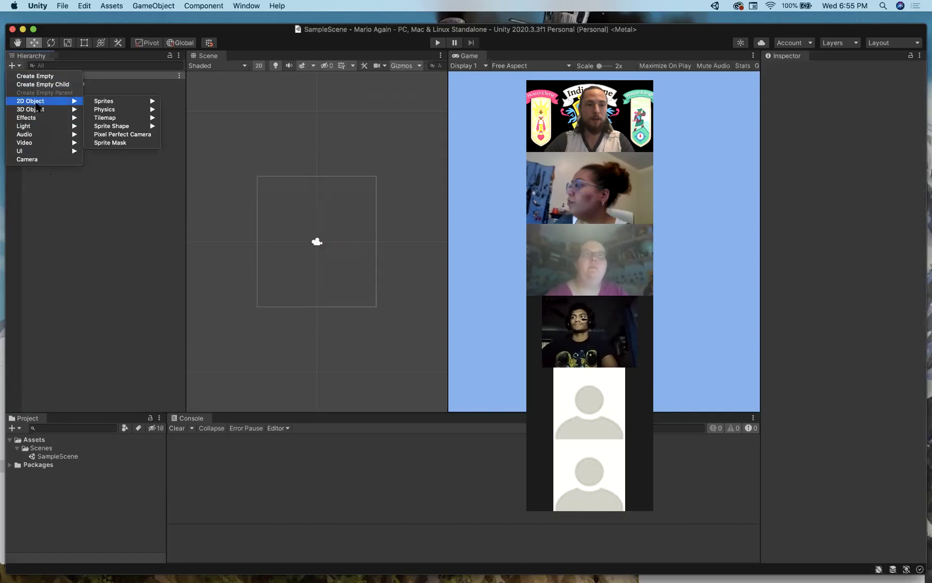
{"action": "mouse_move", "coordinate": [122, 102]}
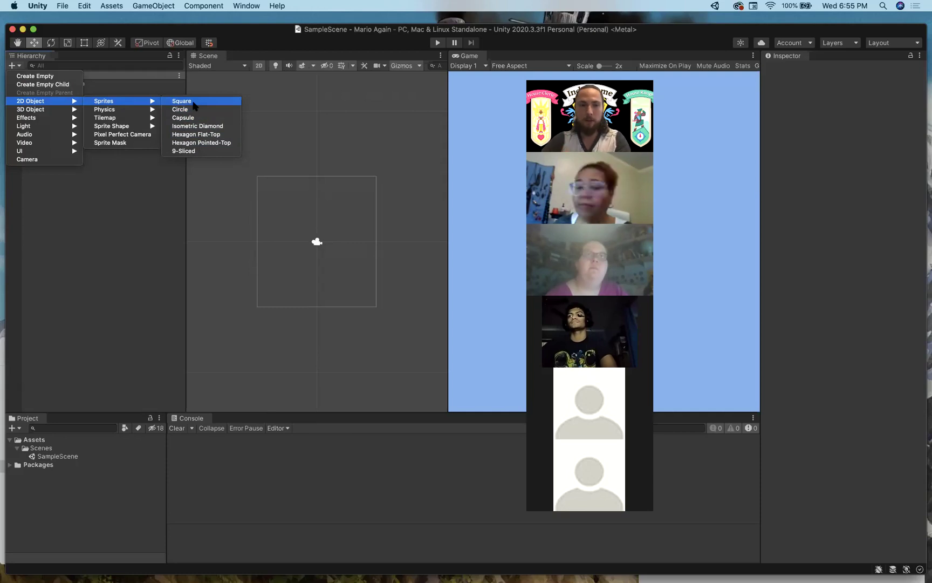
{"action": "left_click", "coordinate": [396, 264]}
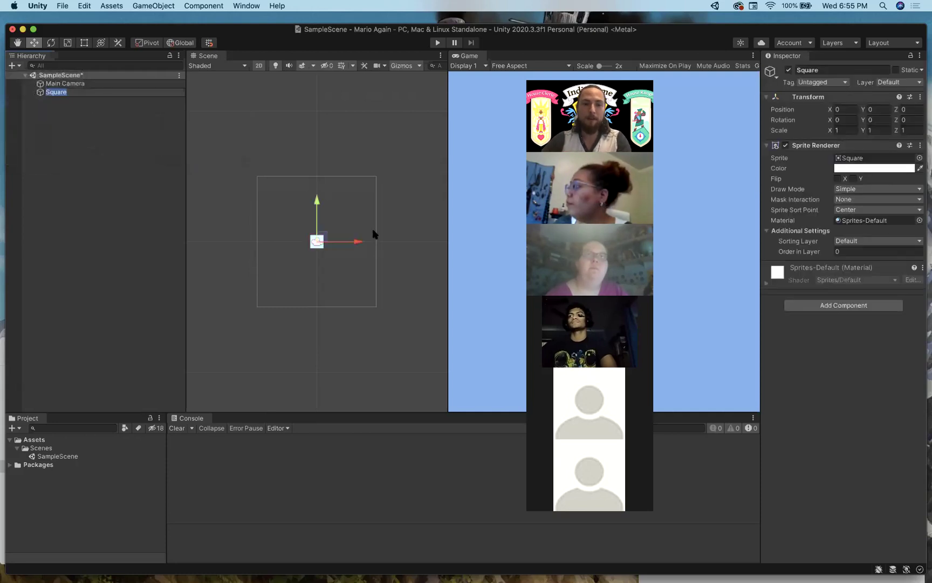
{"action": "left_click", "coordinate": [606, 76]}
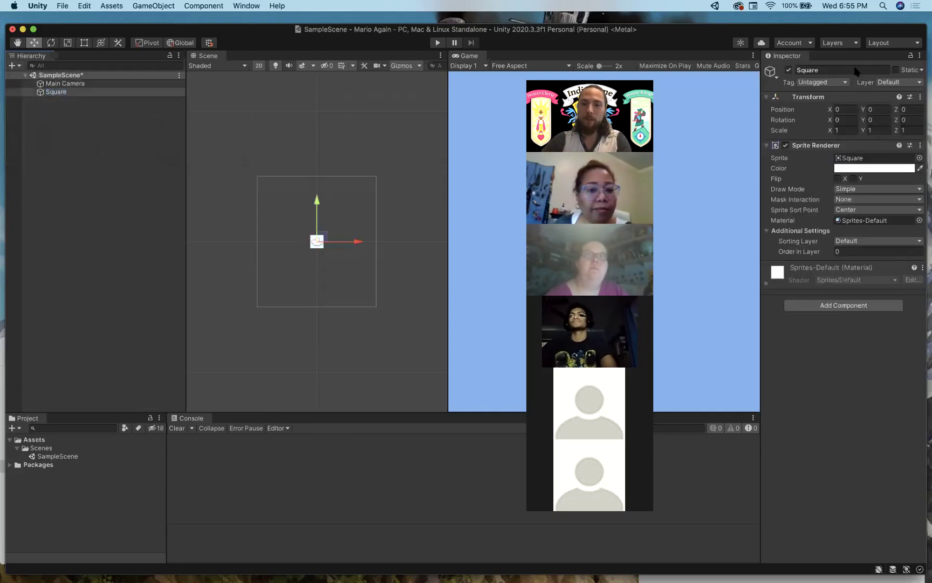
- View the Square enlarged in the Scene view, and select it from both the Scene view and the Hierarchy
{"action": "scroll", "coordinate": [311, 262], "scroll_direction": "up", "scroll_amount": 5}
{"action": "scroll", "coordinate": [311, 262], "scroll_direction": "up", "scroll_amount": 2}
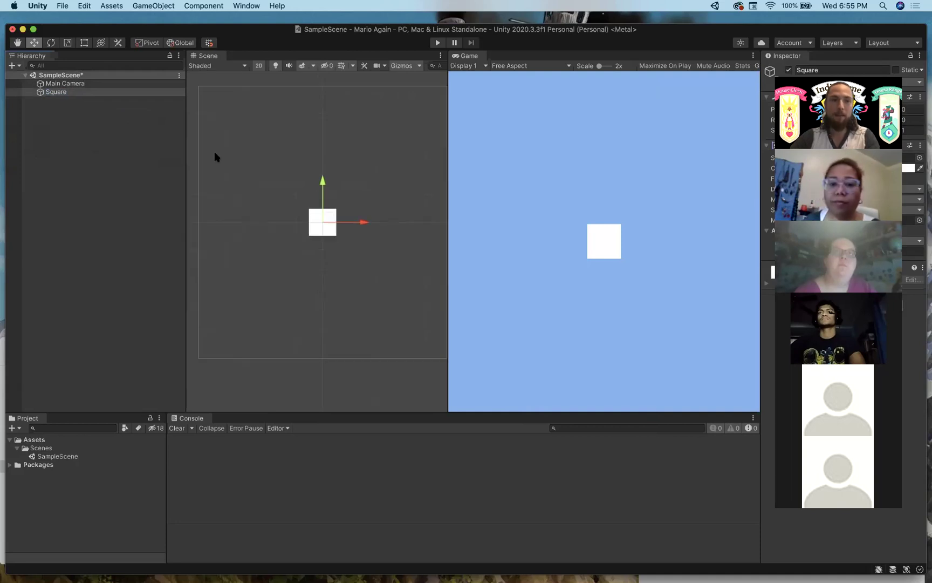
{"action": "left_click", "coordinate": [386, 233]}
{"action": "left_click", "coordinate": [56, 92]}
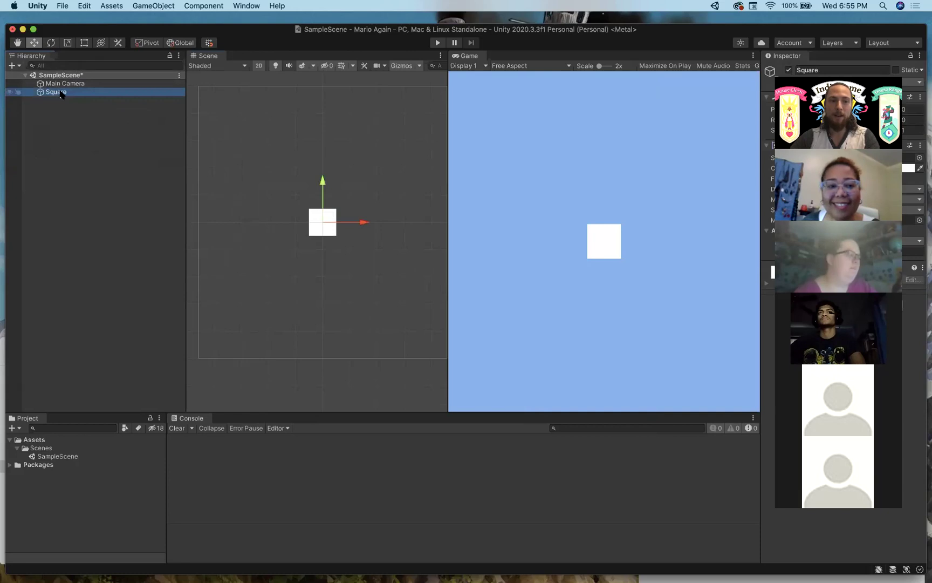
{"action": "left_click", "coordinate": [339, 221]}
{"action": "left_click", "coordinate": [327, 221]}
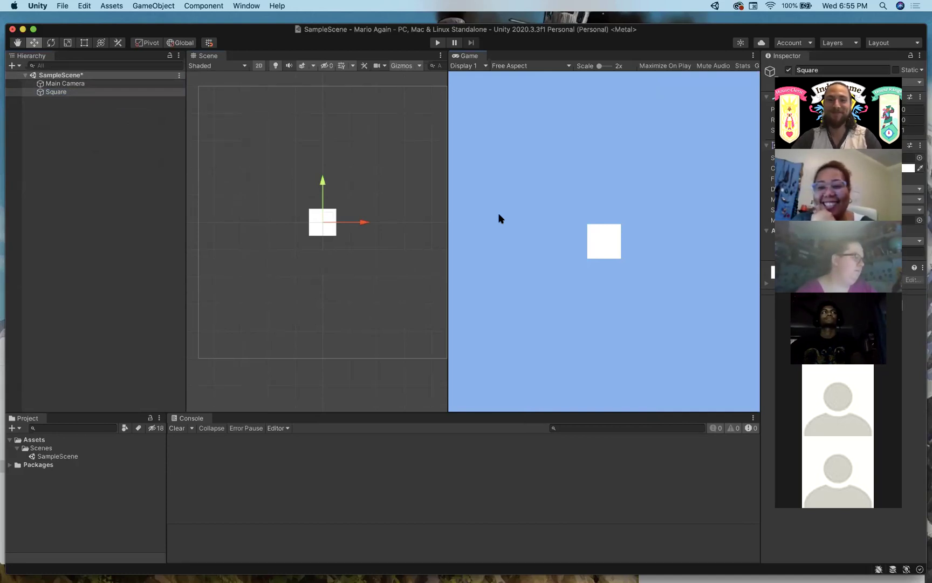
{"action": "left_click", "coordinate": [57, 93]}
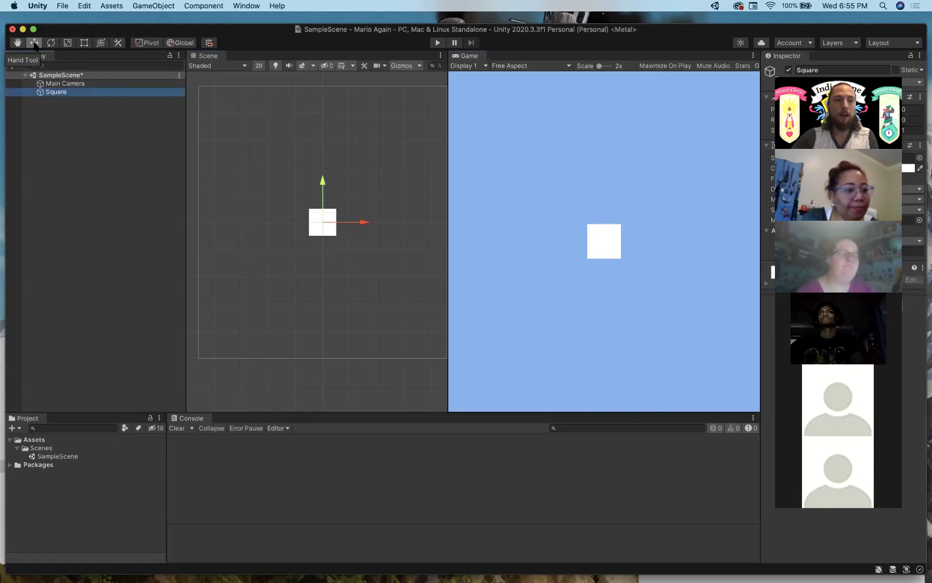
- Pan the Scene view around the Square with the Hand tool, and continue panning with the Move tool active
{"action": "left_click", "coordinate": [67, 42]}
{"action": "left_click", "coordinate": [84, 43]}
{"action": "left_click", "coordinate": [18, 43]}
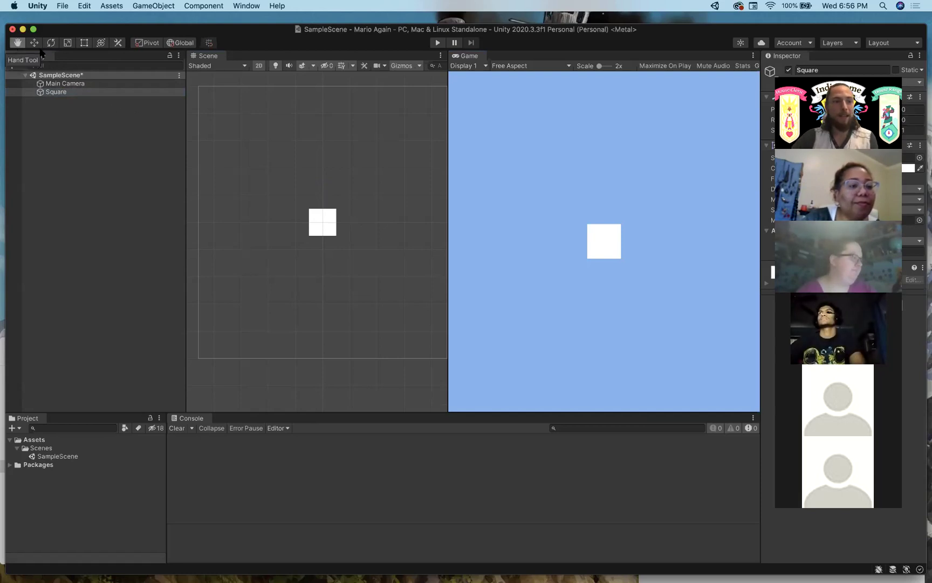
{"action": "left_click_drag", "start_coordinate": [309, 159], "coordinate": [374, 258]}
{"action": "key", "text": "w"}
{"action": "middle_click_drag", "start_coordinate": [250, 129], "coordinate": [352, 54]}
{"action": "middle_click_drag", "start_coordinate": [354, 266], "coordinate": [340, 286]}
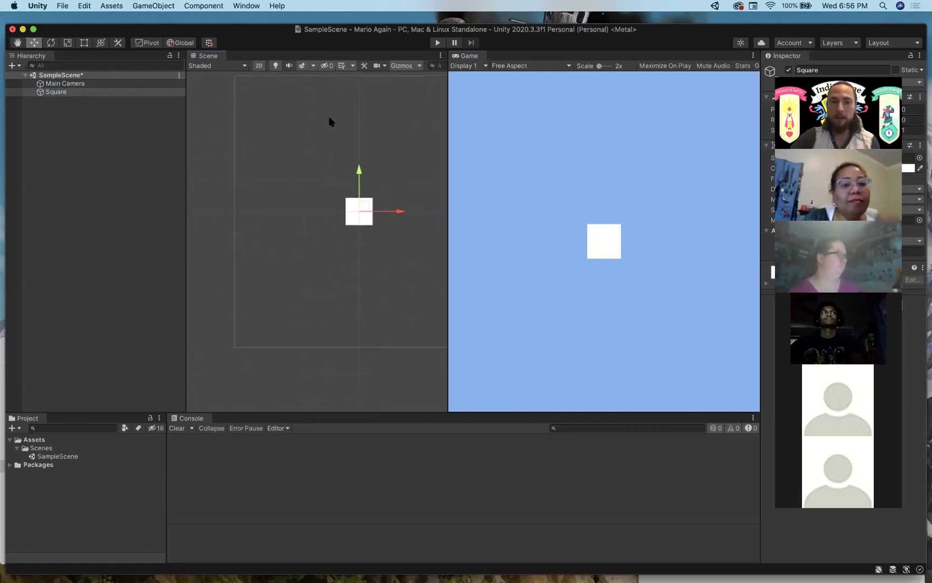
{"action": "middle_click_drag", "start_coordinate": [328, 121], "coordinate": [367, 187]}
{"action": "middle_click_drag", "start_coordinate": [387, 124], "coordinate": [238, 178]}
{"action": "middle_click_drag", "start_coordinate": [290, 325], "coordinate": [317, 298]}
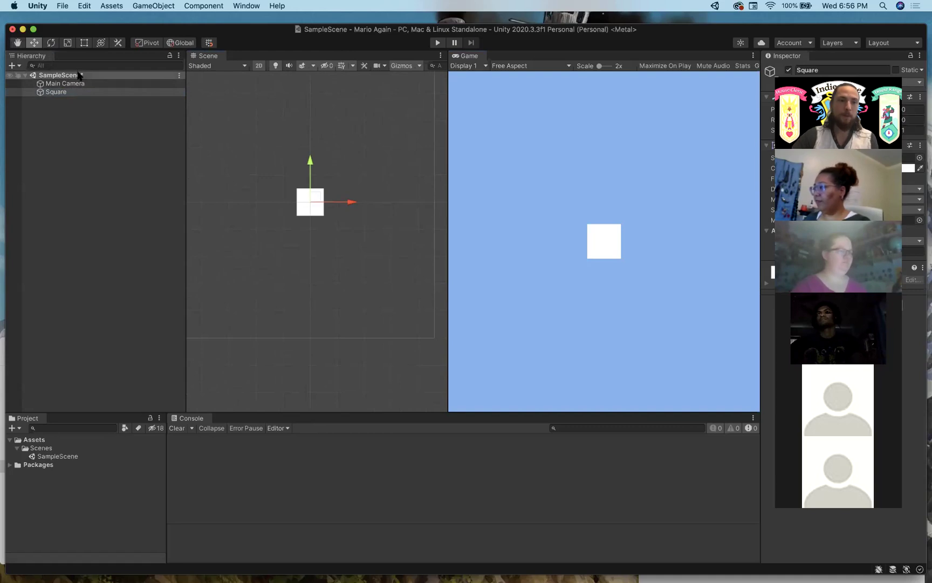
- Move the Square around the Scene view along its axes and freely, ending at about X 2.2, Y 3.31
{"action": "left_click", "coordinate": [60, 93]}
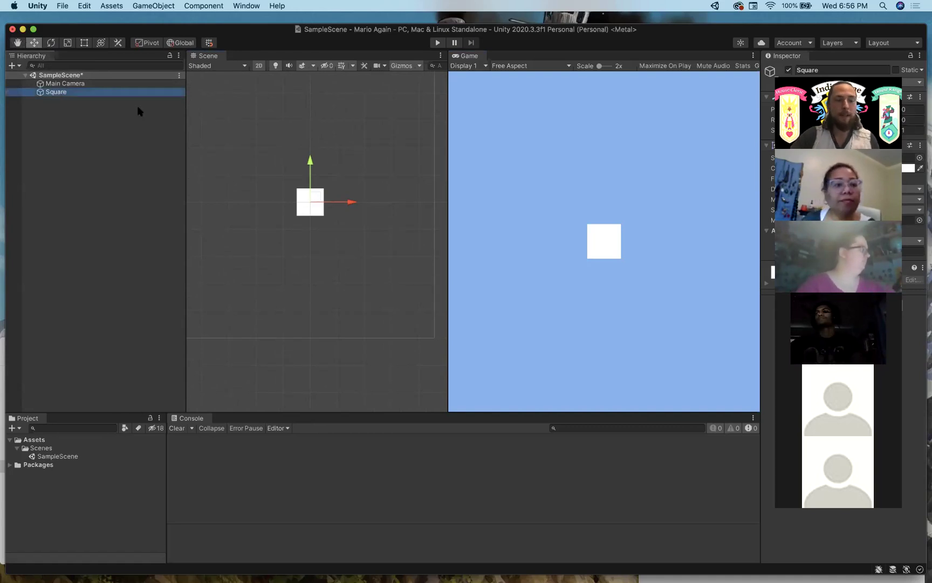
{"action": "mouse_move", "coordinate": [309, 210]}
{"action": "left_mouse_down"}
{"action": "mouse_move", "coordinate": [308, 157]}
{"action": "mouse_move", "coordinate": [308, 233]}
{"action": "mouse_move", "coordinate": [309, 221]}
{"action": "left_mouse_up"}
{"action": "left_click_drag", "start_coordinate": [312, 177], "coordinate": [301, 116]}
{"action": "left_click_drag", "start_coordinate": [368, 154], "coordinate": [404, 154]}
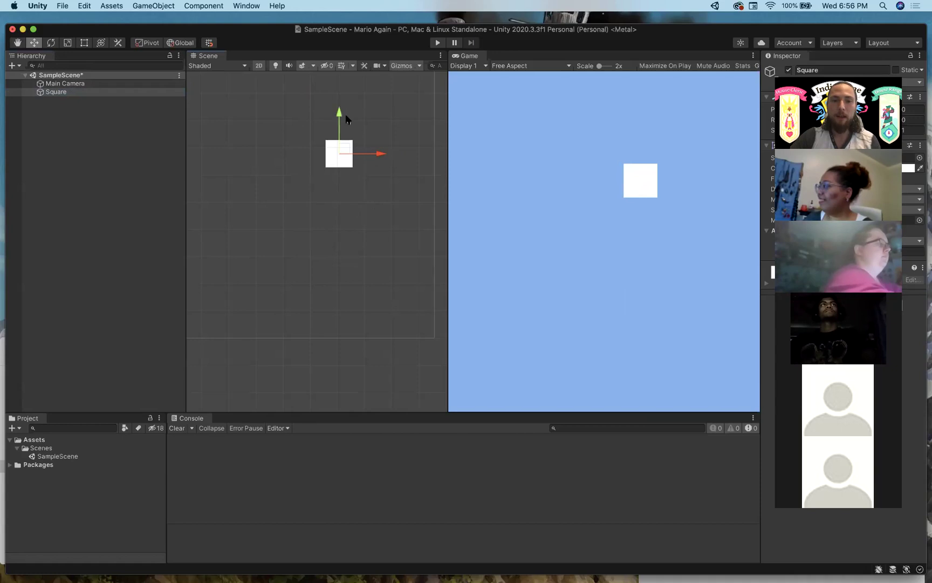
{"action": "left_click_drag", "start_coordinate": [345, 146], "coordinate": [261, 135]}
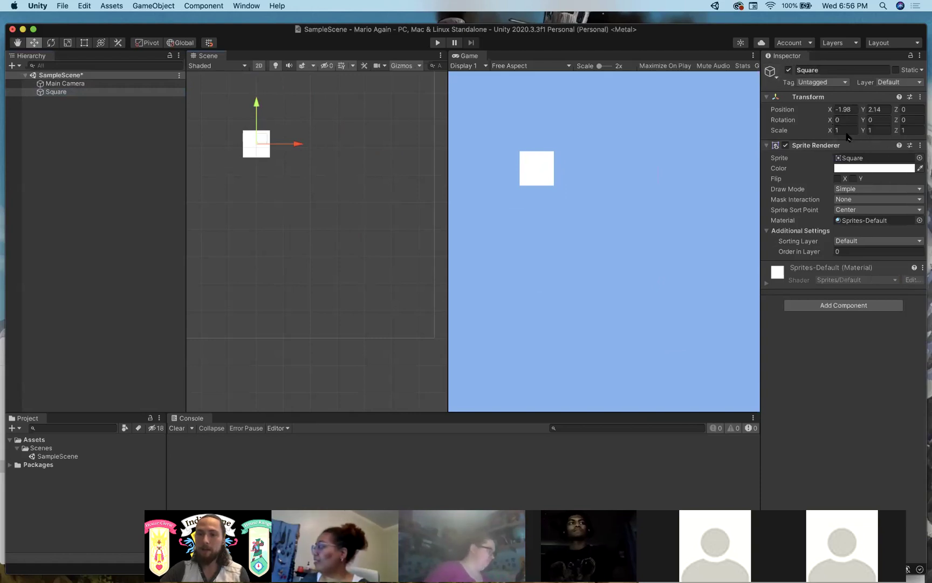
{"action": "left_click_drag", "start_coordinate": [272, 150], "coordinate": [378, 105]}
- Reset the Square's position to X 0, Y 0, and move it freely to about X 0.71, Y 1.36
{"action": "left_click", "coordinate": [846, 110]}
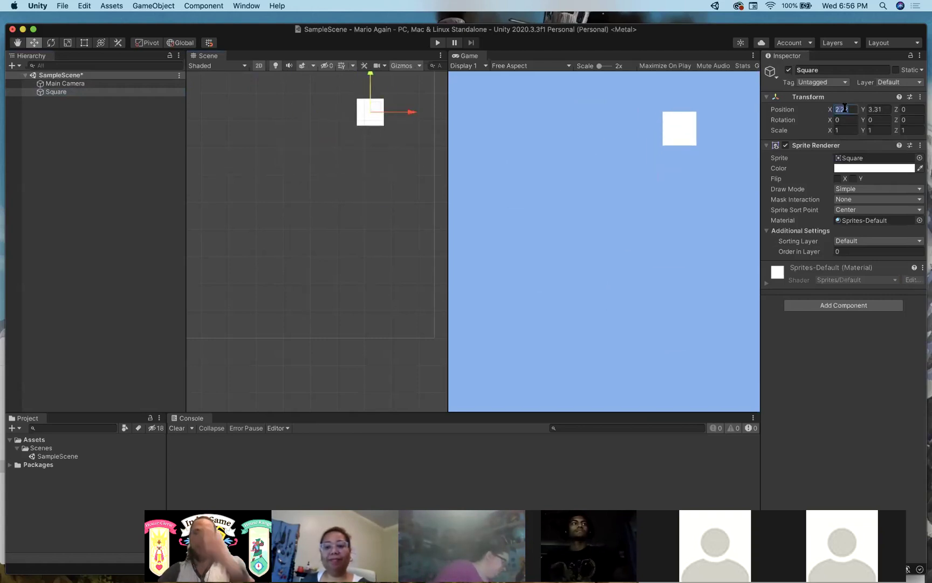
{"action": "type", "text": "0"}
{"action": "left_click", "coordinate": [880, 110]}
{"action": "type", "text": "0"}
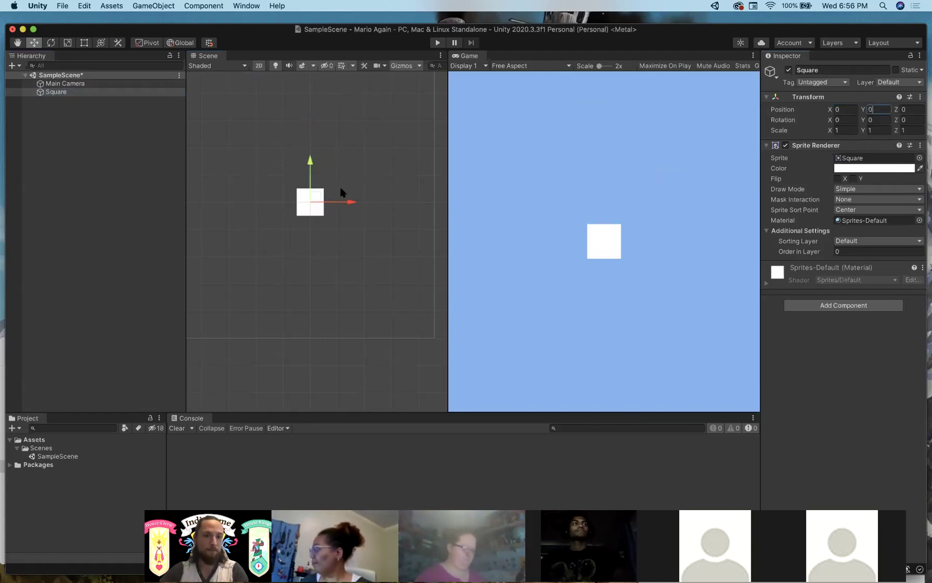
{"action": "left_click_drag", "start_coordinate": [318, 201], "coordinate": [337, 163]}
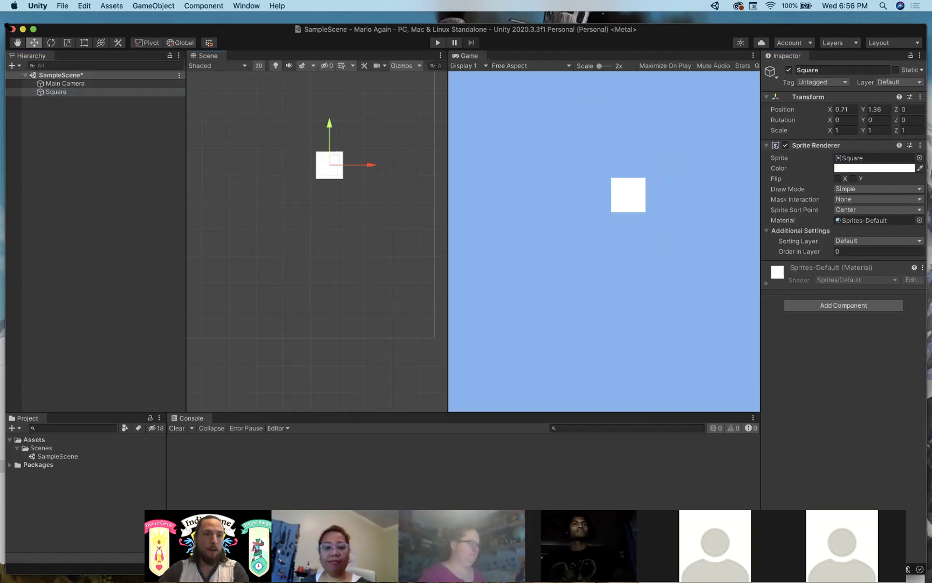
- Rotate the Square to about -68.49 degrees around Z with the Rotate tool, and undo the rotation
{"action": "left_click", "coordinate": [53, 44]}
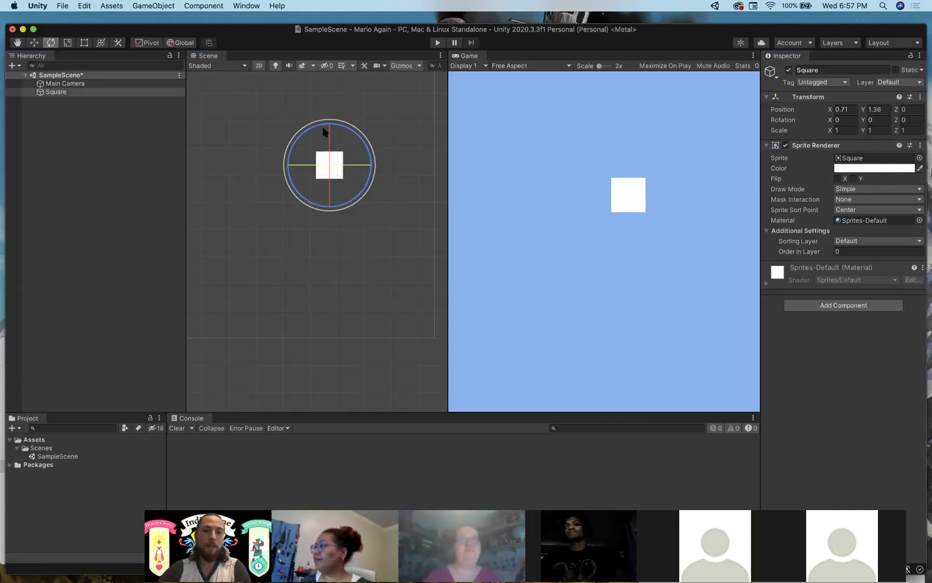
{"action": "left_click_drag", "start_coordinate": [318, 130], "coordinate": [378, 102]}
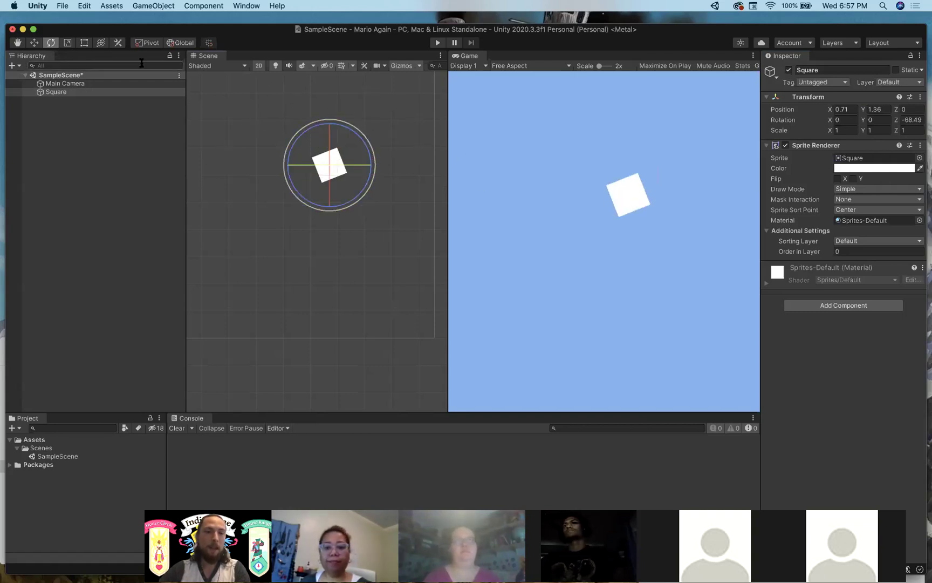
{"action": "key", "text": "super+z"}
- Stretch the Square vertically to a Y scale of about 2.05 with the Scale tool
{"action": "left_click", "coordinate": [67, 43]}
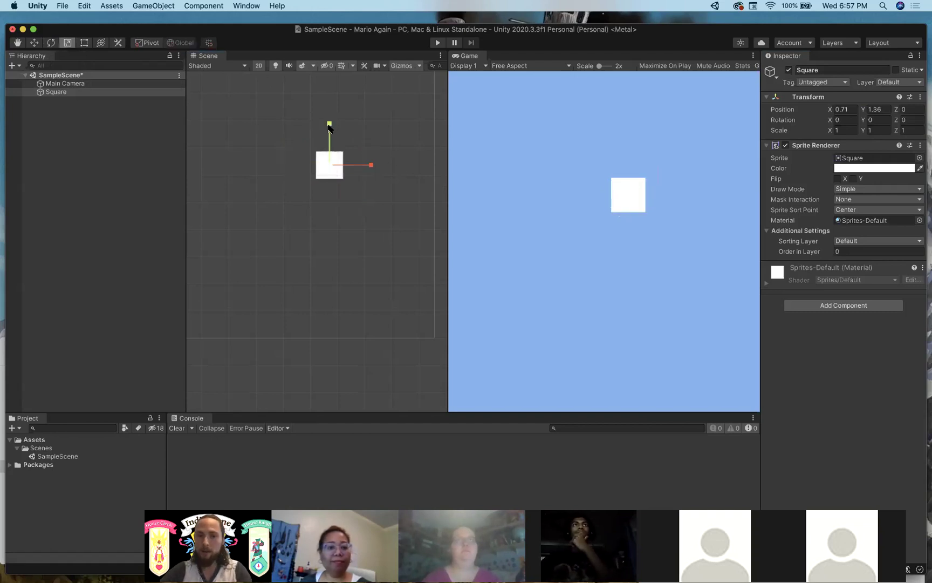
{"action": "left_click_drag", "start_coordinate": [330, 123], "coordinate": [329, 87]}
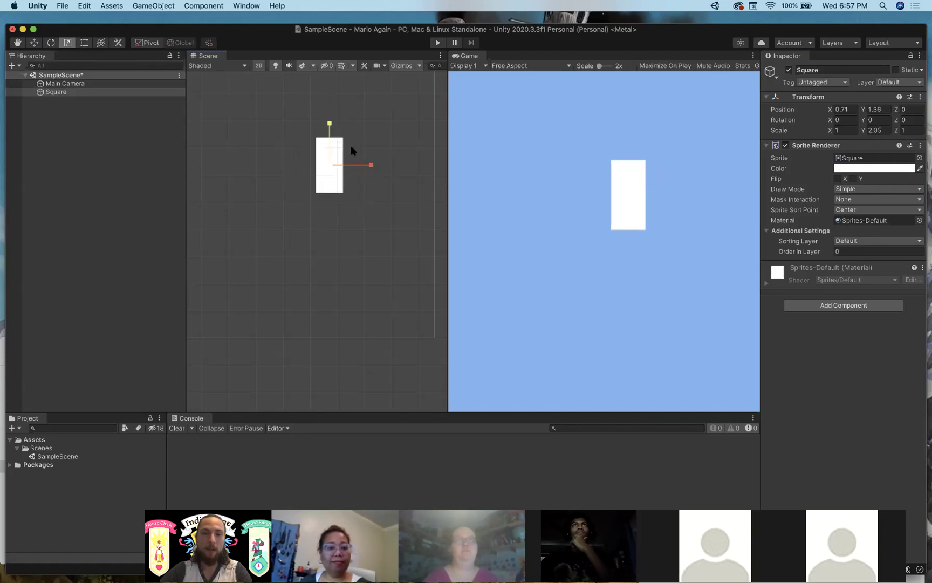
- Scale the Square uniformly with the Scale tool to about X 1.52, Y 3.11
{"action": "left_click", "coordinate": [333, 155]}
{"action": "left_click", "coordinate": [328, 160]}
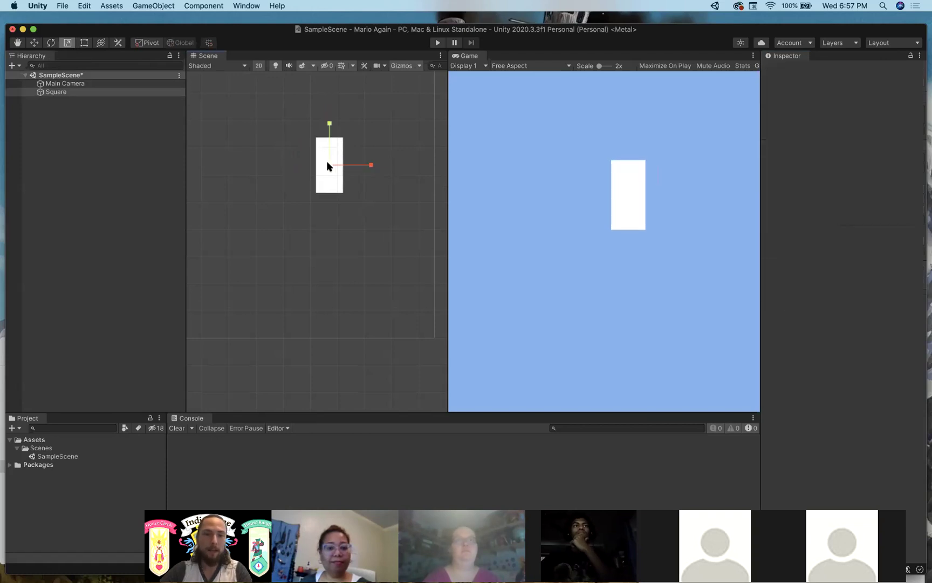
{"action": "mouse_move", "coordinate": [329, 163]}
{"action": "left_mouse_down"}
{"action": "mouse_move", "coordinate": [350, 142]}
{"action": "mouse_move", "coordinate": [309, 181]}
{"action": "mouse_move", "coordinate": [387, 117]}
{"action": "mouse_move", "coordinate": [319, 176]}
{"action": "left_mouse_up"}
{"action": "left_click_drag", "start_coordinate": [329, 164], "coordinate": [348, 143]}
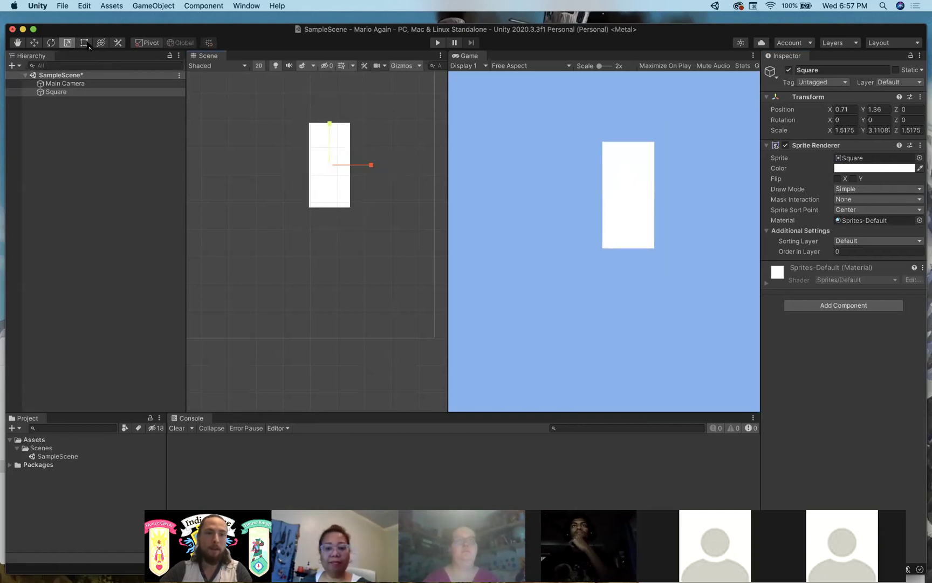
- Resize and move the Square with the Rect tool to a scale of about X 4.38, Y 1.86 at about X -0.58, Y 1.65
{"action": "left_click", "coordinate": [87, 44]}
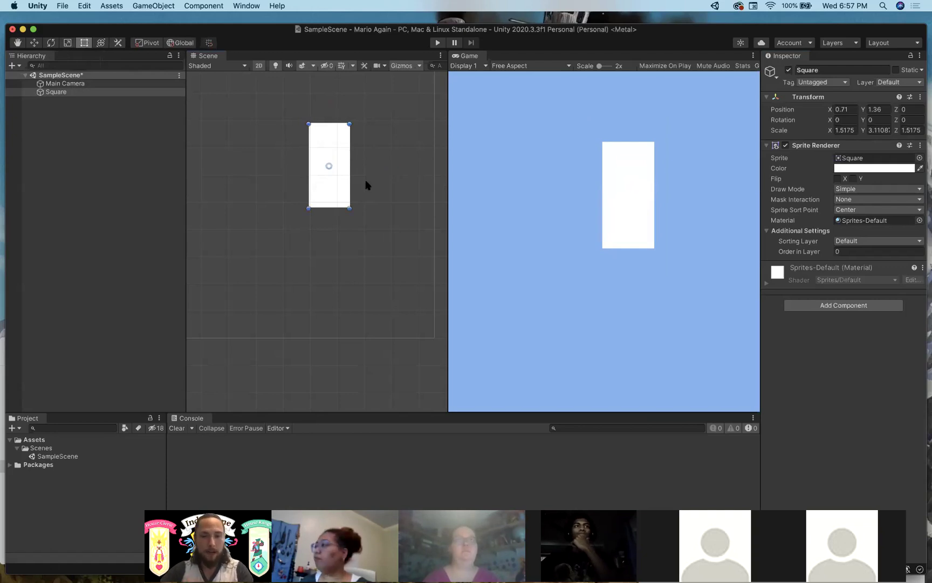
{"action": "left_click_drag", "start_coordinate": [329, 124], "coordinate": [298, 157]}
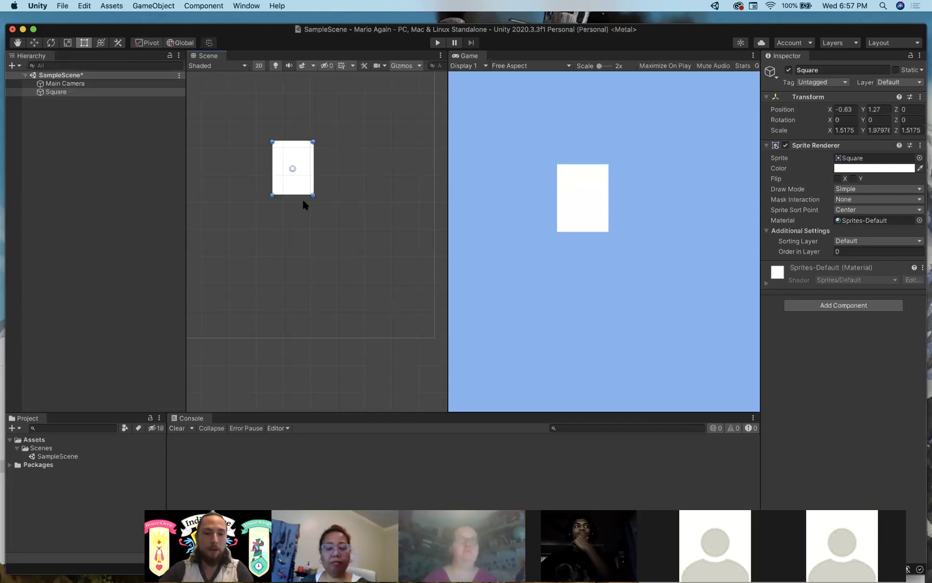
{"action": "left_click_drag", "start_coordinate": [317, 141], "coordinate": [323, 166]}
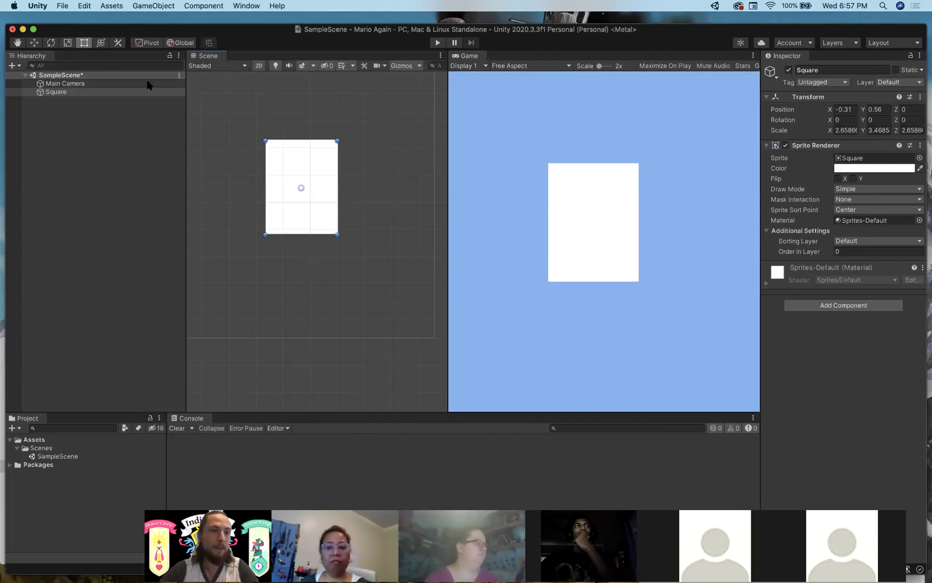
{"action": "left_click_drag", "start_coordinate": [301, 158], "coordinate": [347, 129]}
{"action": "mouse_move", "coordinate": [287, 158]}
{"action": "left_mouse_down"}
{"action": "mouse_move", "coordinate": [297, 129]}
{"action": "mouse_move", "coordinate": [335, 135]}
{"action": "mouse_move", "coordinate": [291, 148]}
{"action": "left_mouse_up"}
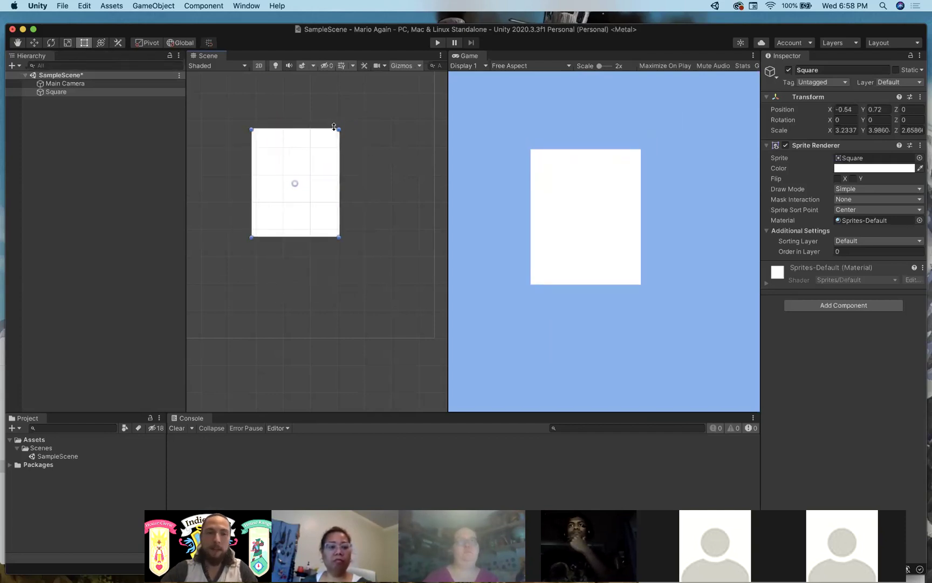
{"action": "left_click_drag", "start_coordinate": [338, 128], "coordinate": [370, 225]}
{"action": "left_click_drag", "start_coordinate": [326, 200], "coordinate": [291, 161]}
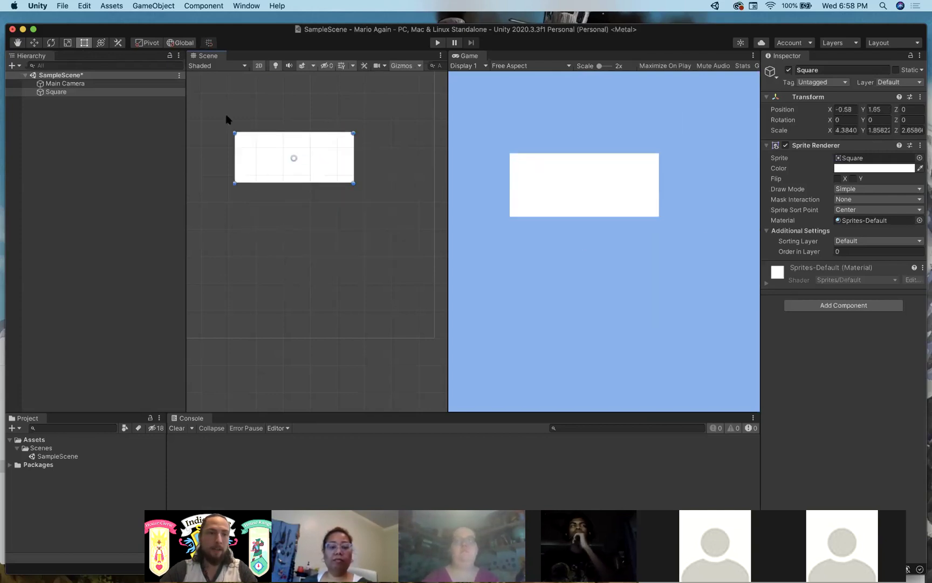
- Resize the Square from its lower-right corner with the Rect tool to a scale of about X 4.00, Y 2.61
{"action": "left_click", "coordinate": [51, 42]}
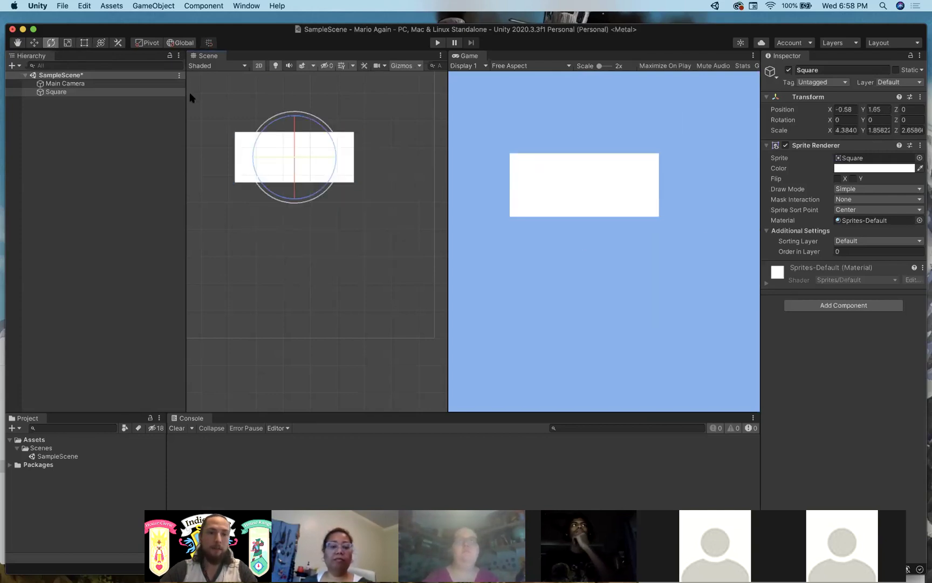
{"action": "left_click", "coordinate": [67, 43]}
{"action": "left_click", "coordinate": [83, 43]}
{"action": "left_click_drag", "start_coordinate": [355, 184], "coordinate": [344, 204]}
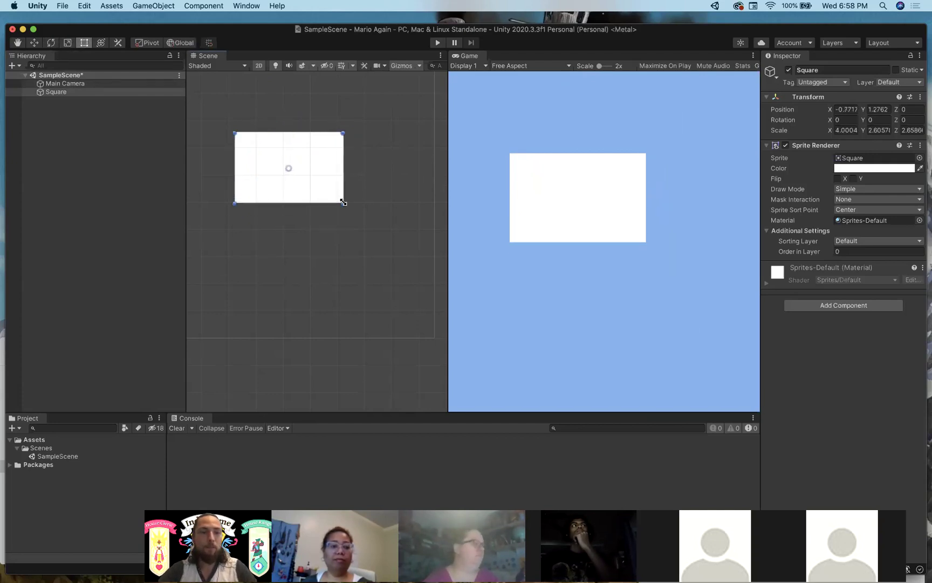
- Rotate the Square around several axes and move it to about X -0.15, Y 2.03, Z 0.26 with the combined Transform tool
{"action": "left_click", "coordinate": [101, 43]}
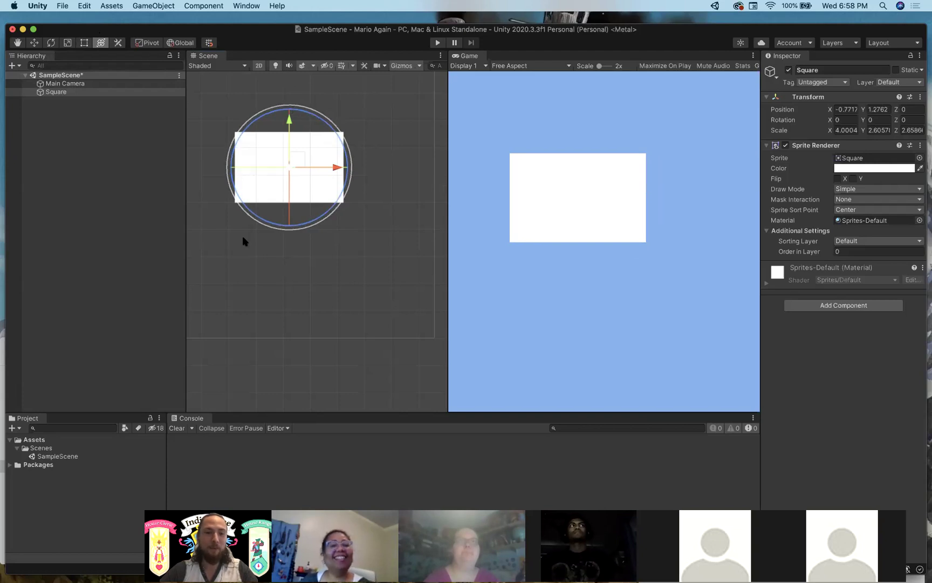
{"action": "left_click_drag", "start_coordinate": [338, 125], "coordinate": [345, 287]}
{"action": "left_click_drag", "start_coordinate": [326, 138], "coordinate": [338, 129]}
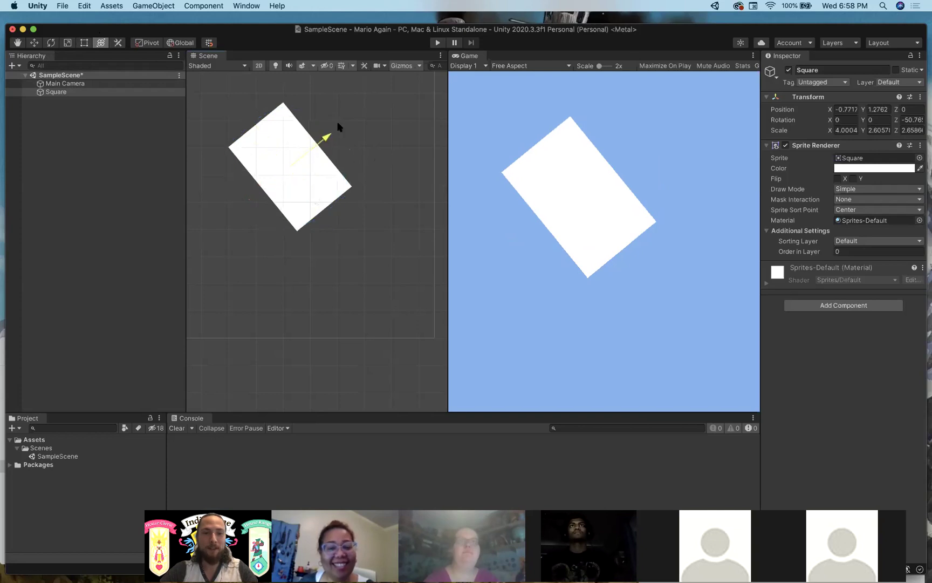
{"action": "left_click_drag", "start_coordinate": [329, 196], "coordinate": [310, 143]}
{"action": "left_click", "coordinate": [287, 105]}
{"action": "left_click_drag", "start_coordinate": [255, 131], "coordinate": [265, 139]}
{"action": "left_click_drag", "start_coordinate": [366, 142], "coordinate": [354, 150]}
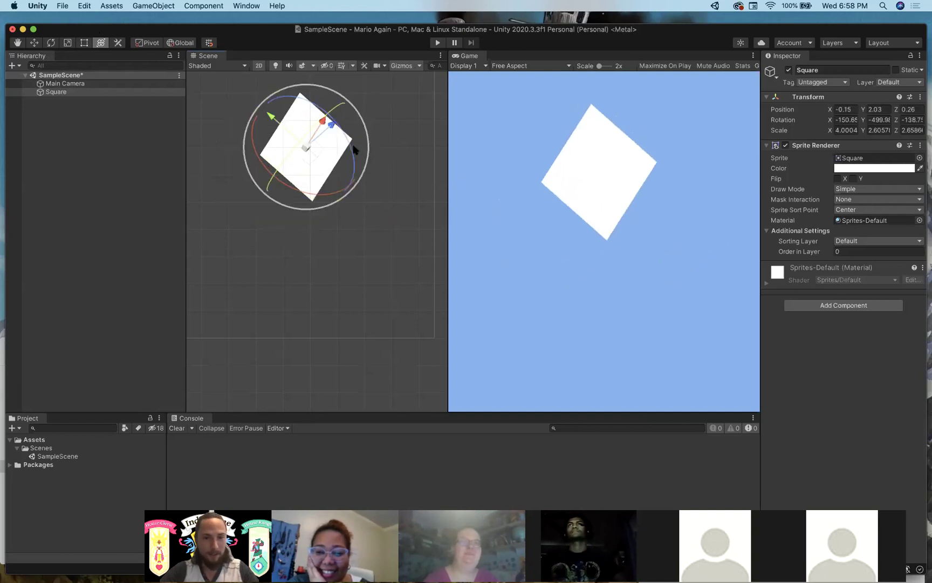
{"action": "left_click_drag", "start_coordinate": [300, 134], "coordinate": [272, 116]}
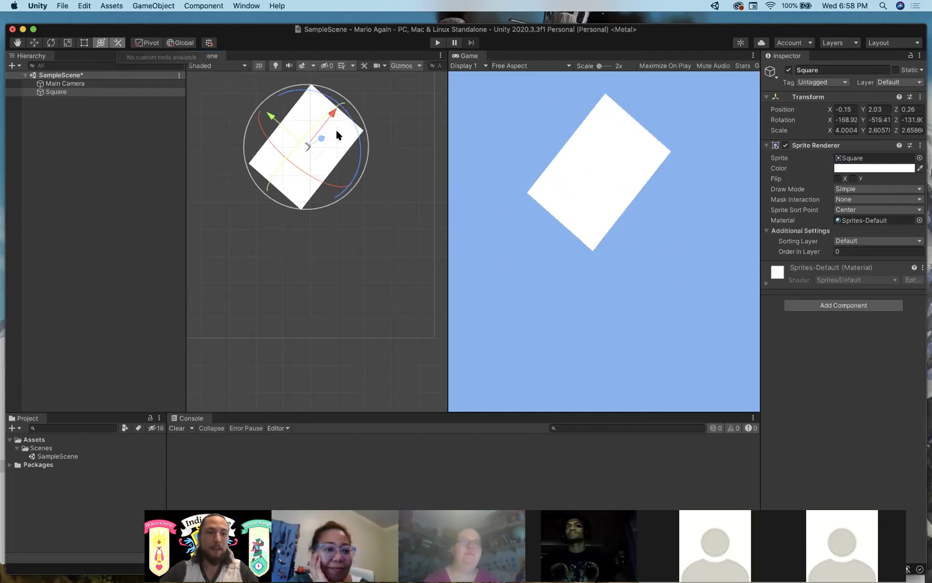
- Switch through the transform tools and move the tilted Square to about X -0.32, Y 0.34 with the Rect tool
{"action": "left_click", "coordinate": [101, 45]}
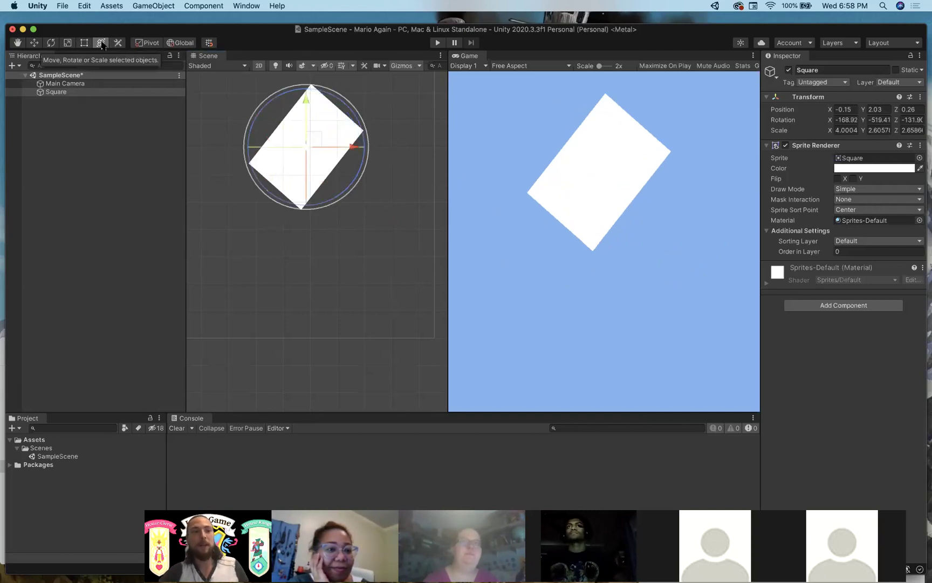
{"action": "left_click", "coordinate": [35, 43]}
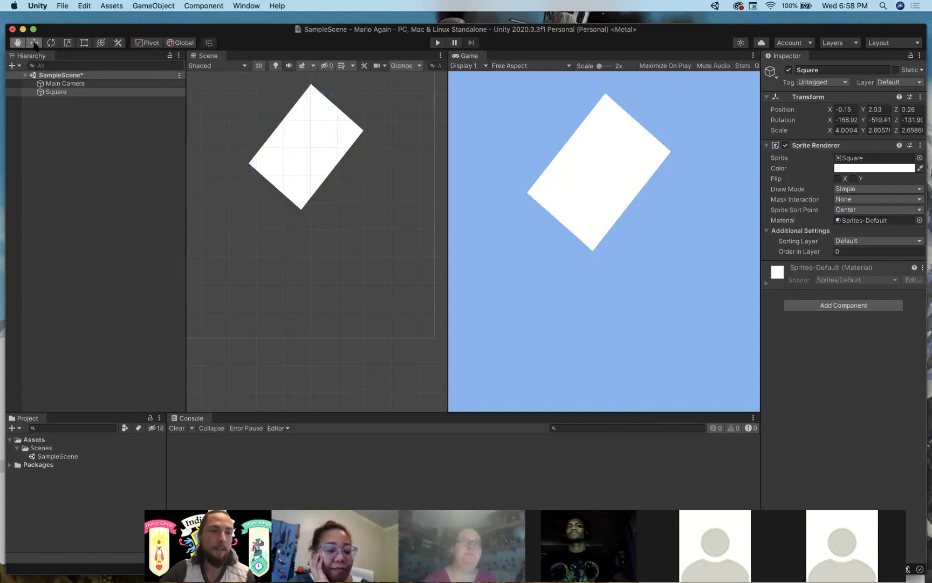
{"action": "left_click", "coordinate": [19, 43]}
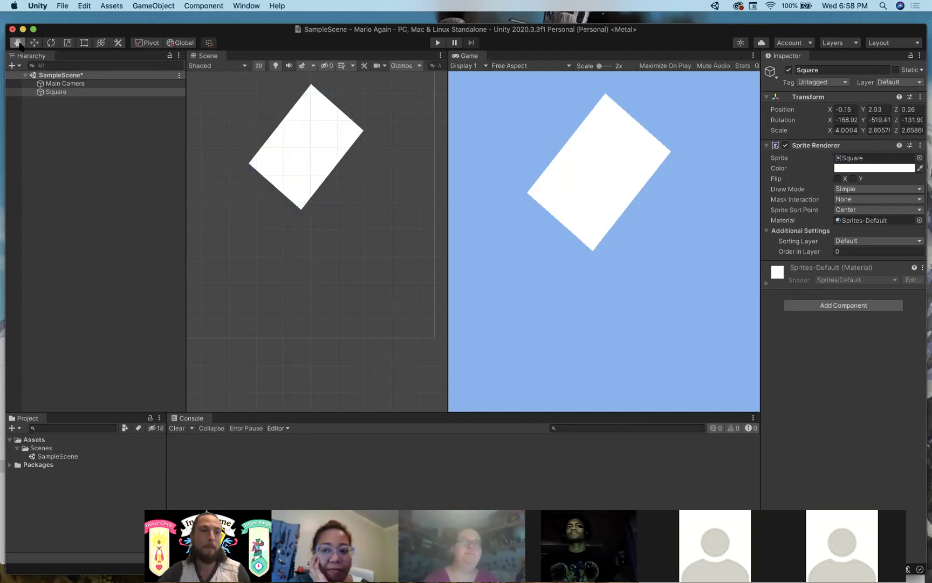
{"action": "left_click", "coordinate": [35, 43]}
{"action": "key", "text": "t"}
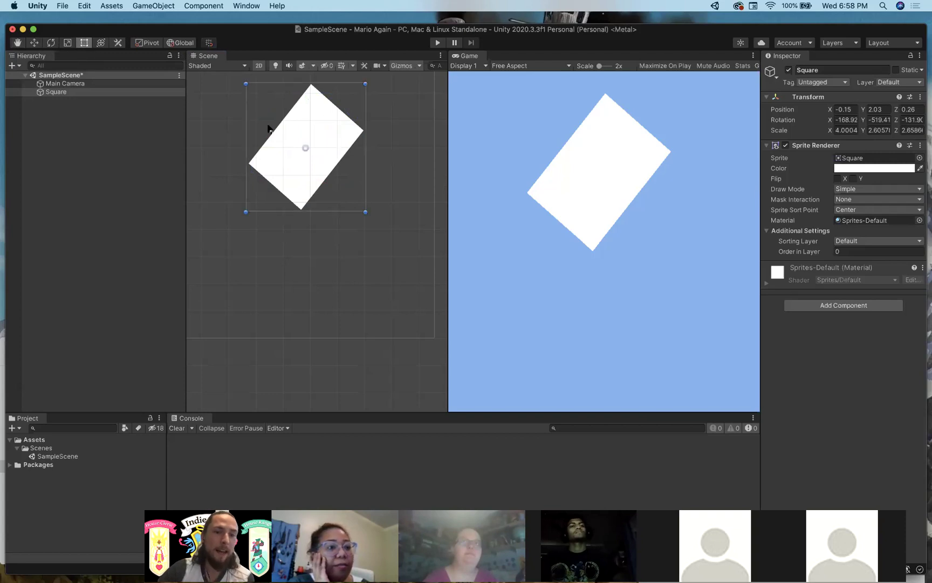
{"action": "left_click_drag", "start_coordinate": [331, 121], "coordinate": [317, 169]}
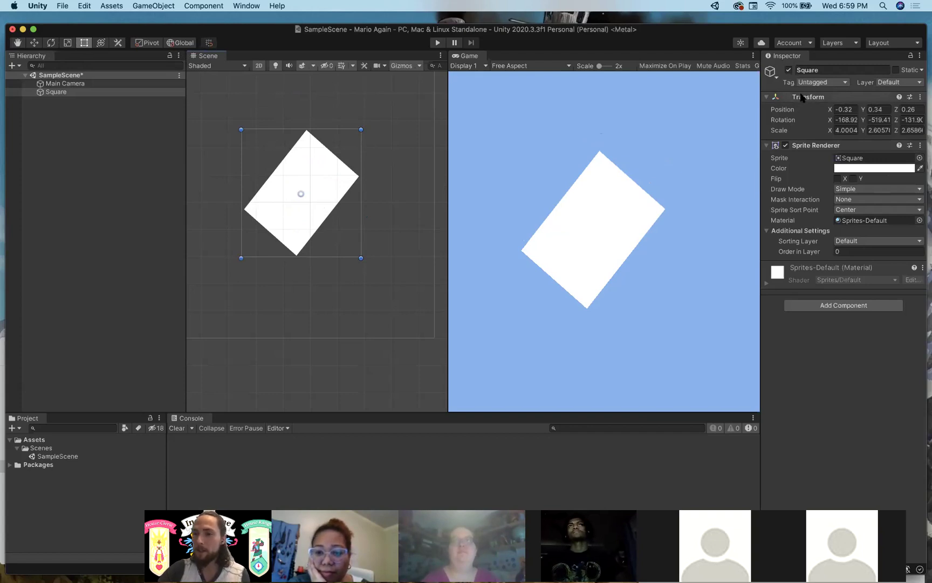
- Reset the Square's Transform component to its default position, rotation and scale, and keep the Square selected
{"action": "left_click", "coordinate": [920, 97]}
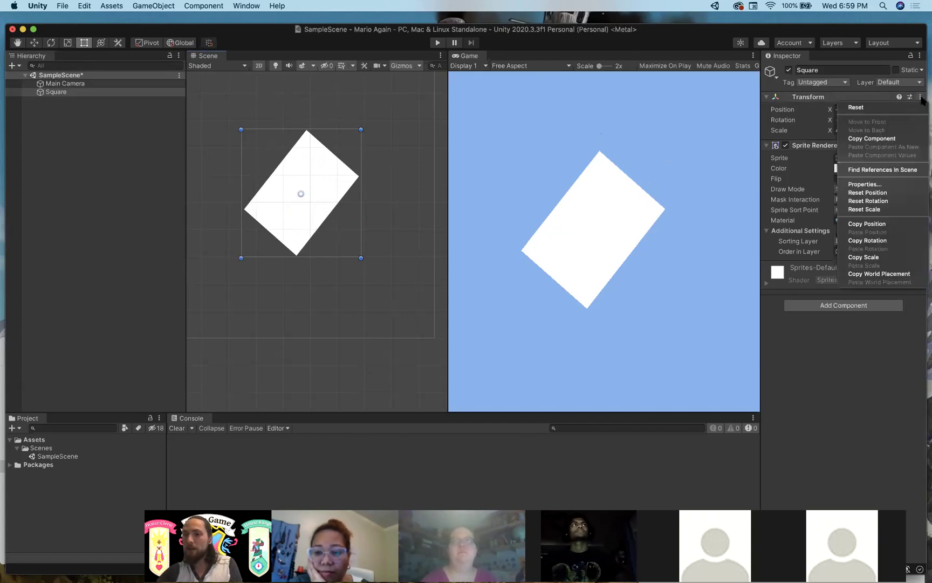
{"action": "left_click", "coordinate": [889, 107]}
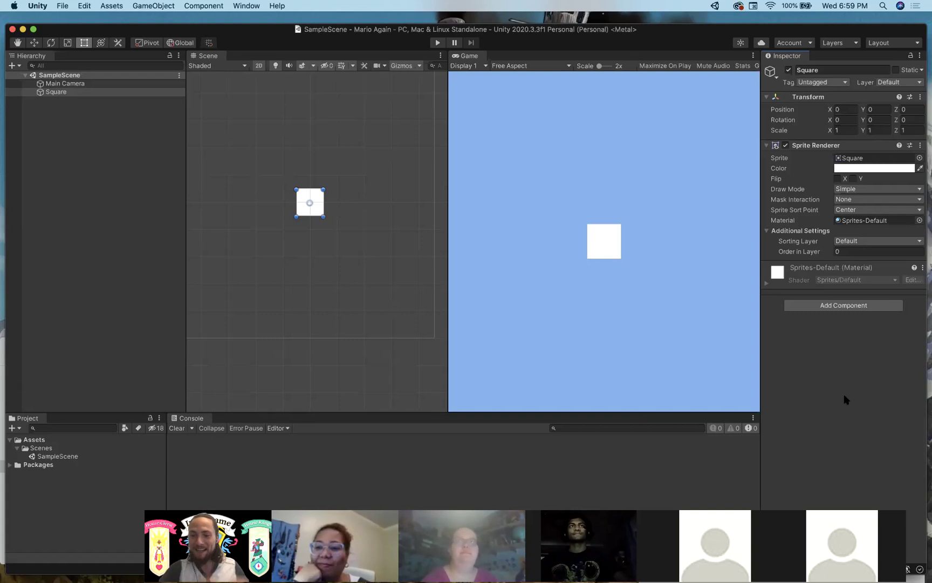
{"action": "left_click", "coordinate": [315, 144]}
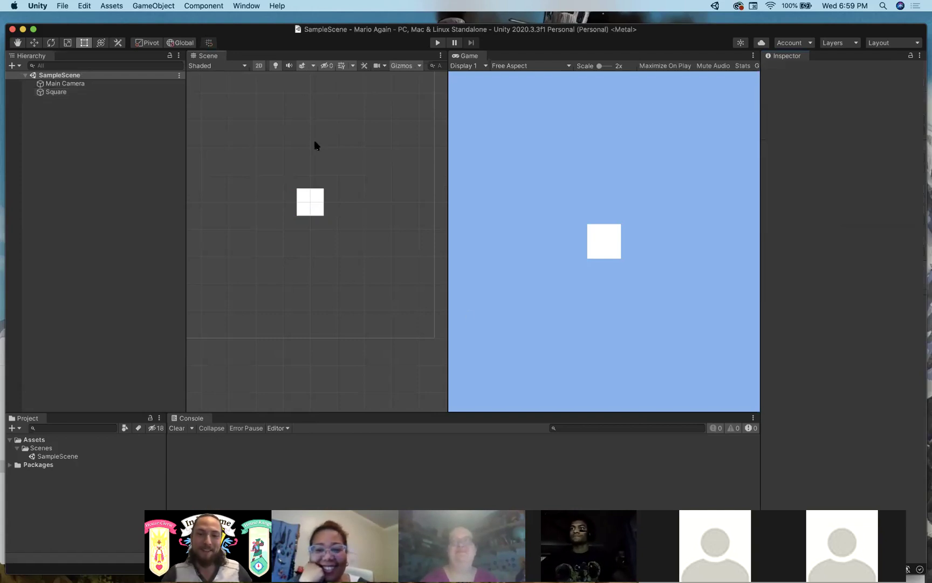
{"action": "left_click", "coordinate": [67, 93]}
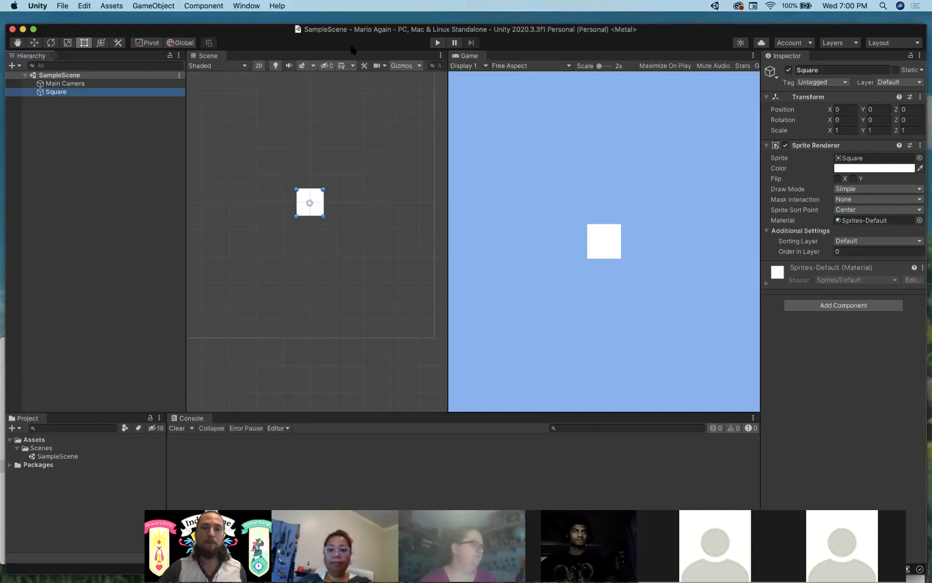
- Compare the components of the Main Camera and the Square, and locate the Square's sprite asset in the project
{"action": "left_click_drag", "start_coordinate": [238, 30], "coordinate": [232, 20]}
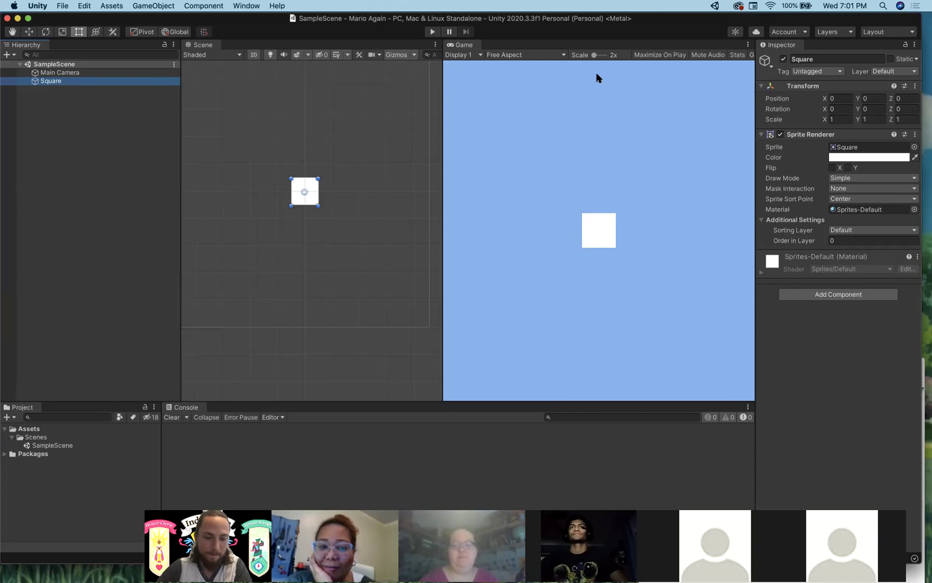
{"action": "left_click", "coordinate": [777, 46]}
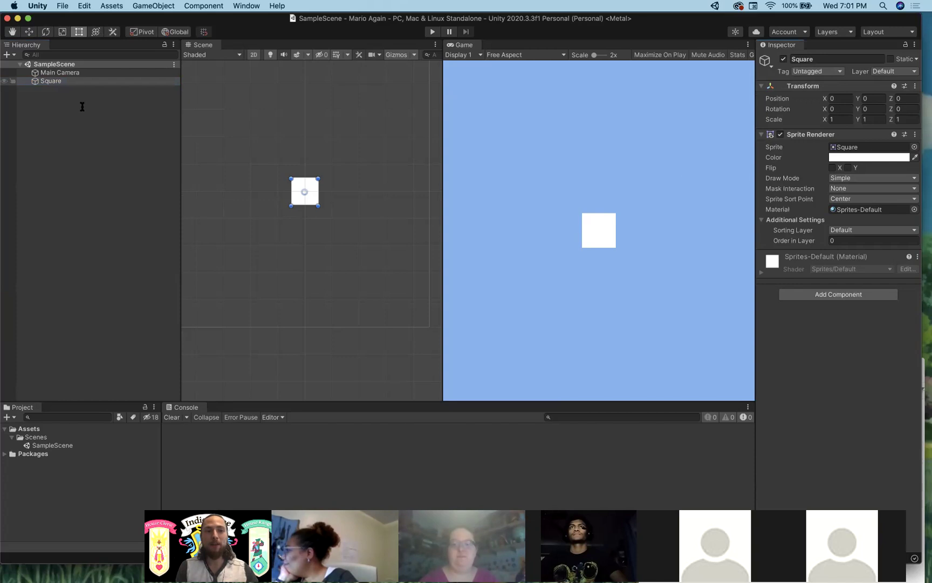
{"action": "left_click", "coordinate": [61, 72]}
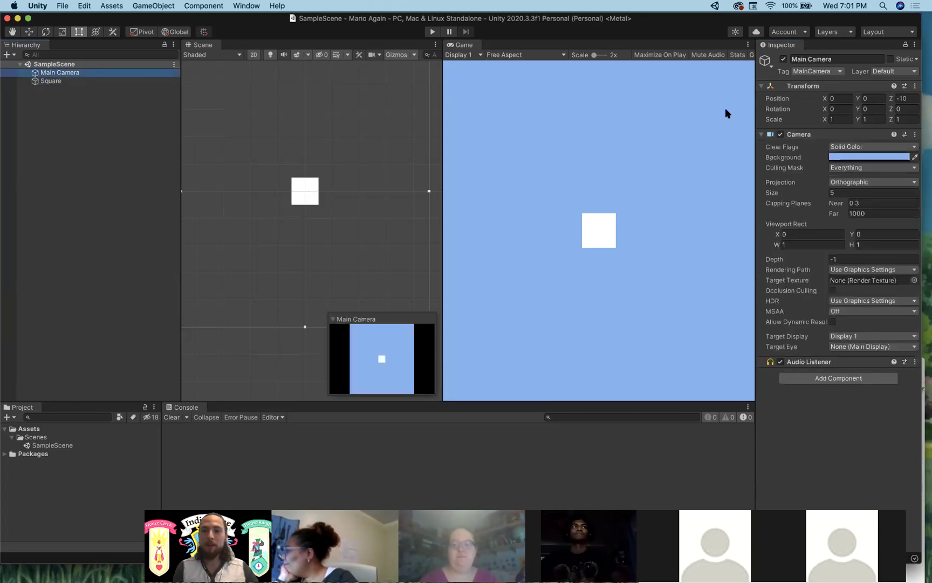
{"action": "left_click", "coordinate": [56, 81]}
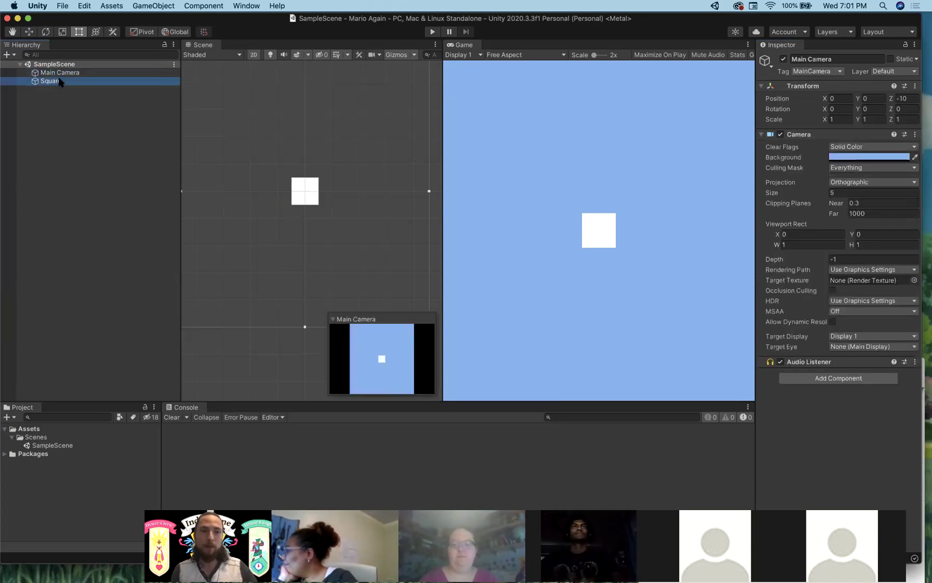
{"action": "left_click", "coordinate": [58, 72]}
{"action": "left_click", "coordinate": [56, 81]}
{"action": "left_click", "coordinate": [60, 72]}
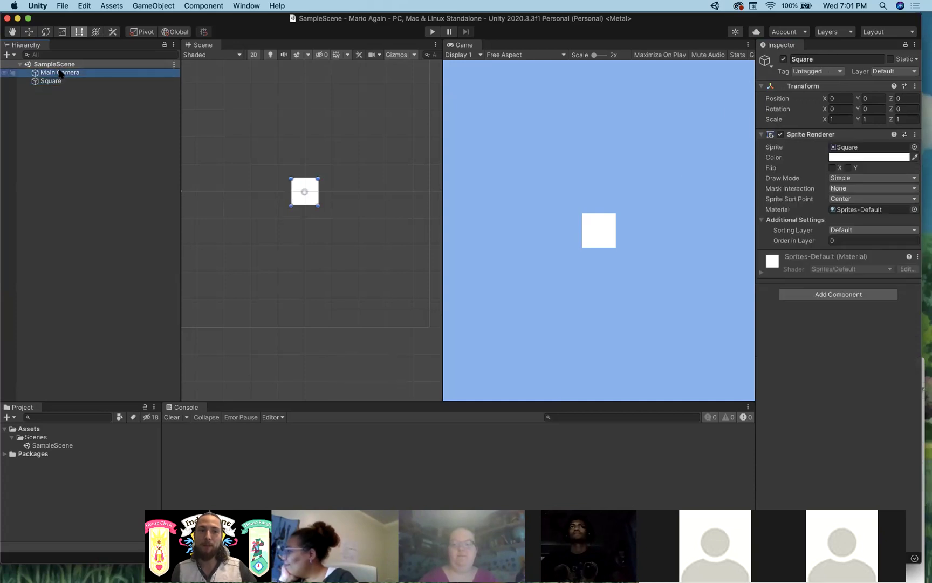
{"action": "left_click", "coordinate": [64, 83]}
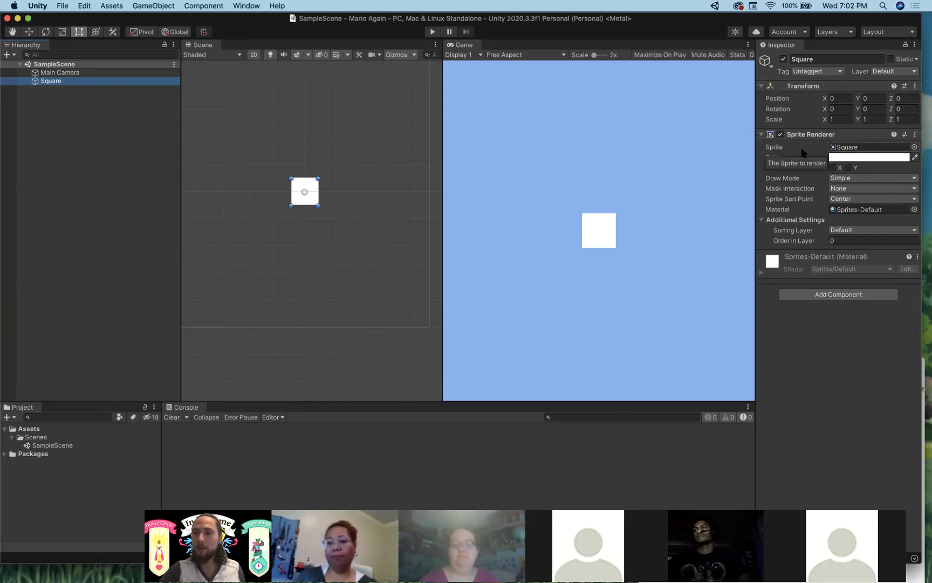
{"action": "left_click", "coordinate": [858, 148]}
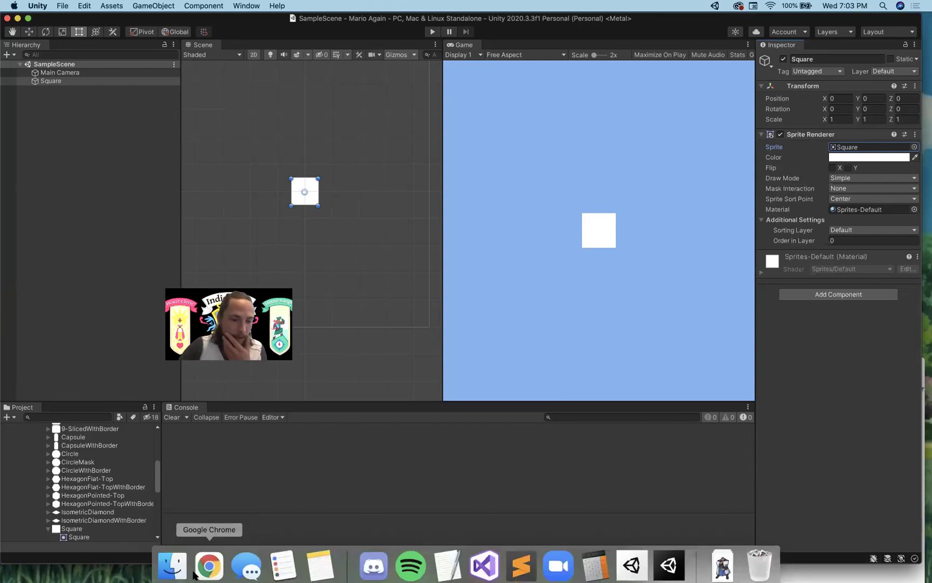
- Bring up the MarioIn2Hours Assets folder in Finder, and open the Mario in 2 Hours Images folder on Google Drive in Chrome
{"action": "left_click", "coordinate": [175, 564]}
{"action": "left_click_drag", "start_coordinate": [69, 333], "coordinate": [547, 64]}
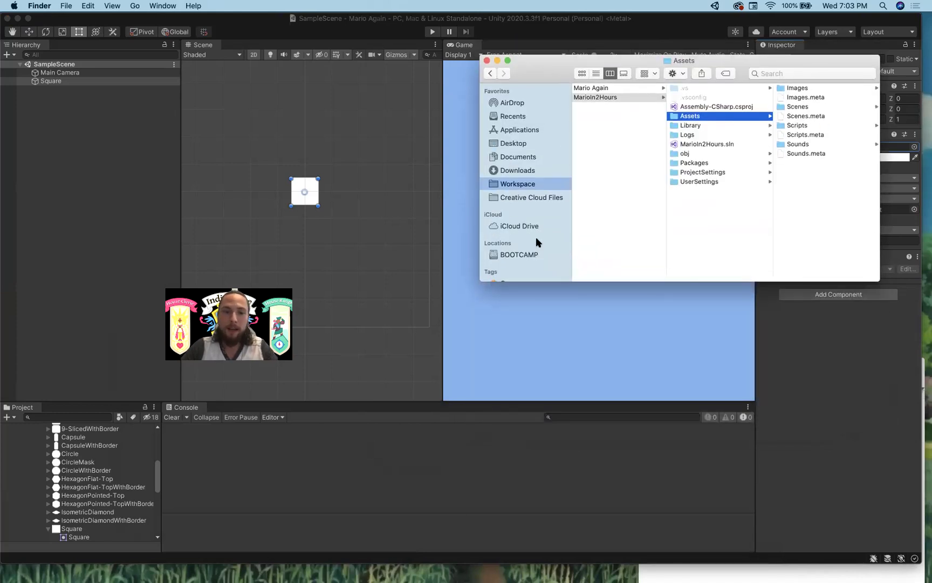
{"action": "key", "text": "super+Tab"}
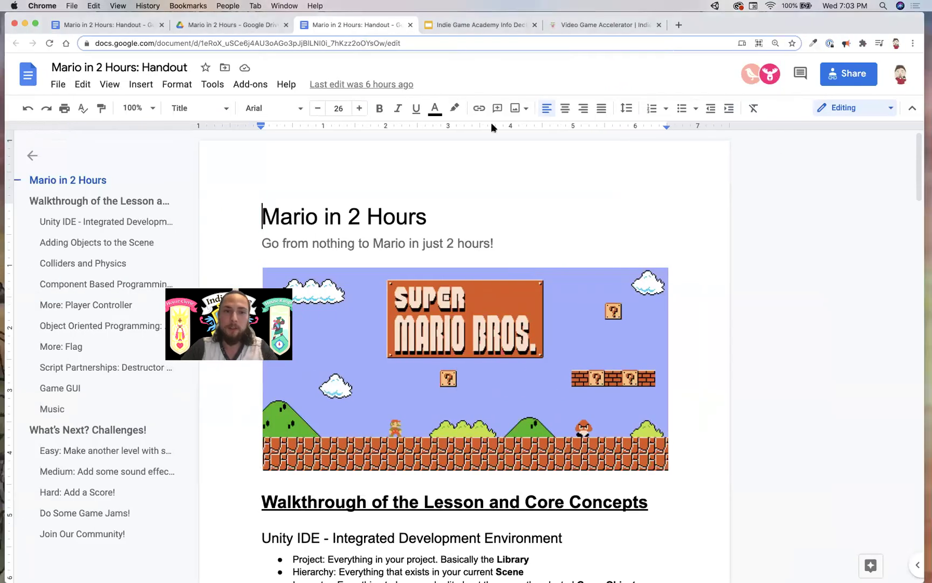
{"action": "left_click", "coordinate": [224, 26]}
{"action": "double_click", "coordinate": [209, 160]}
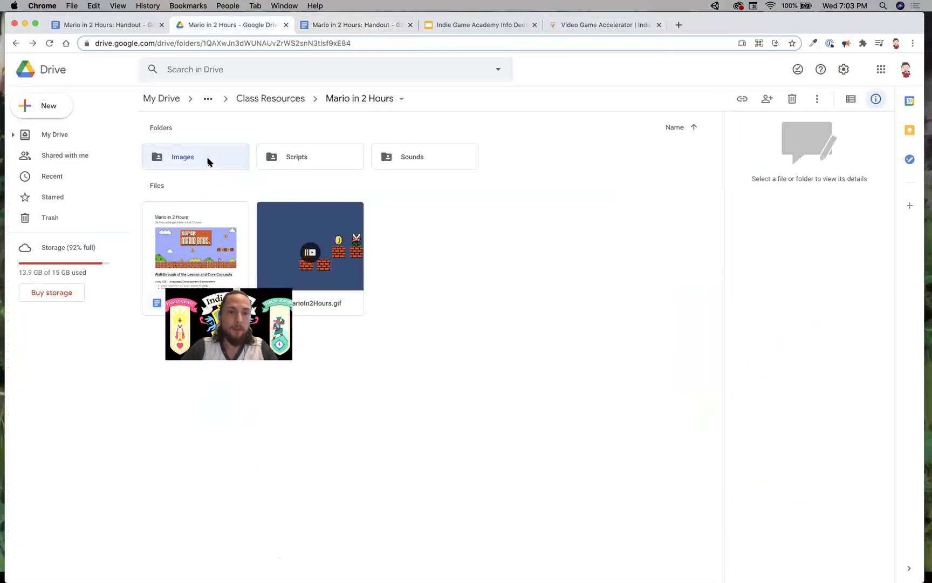
{"action": "left_click", "coordinate": [200, 176]}
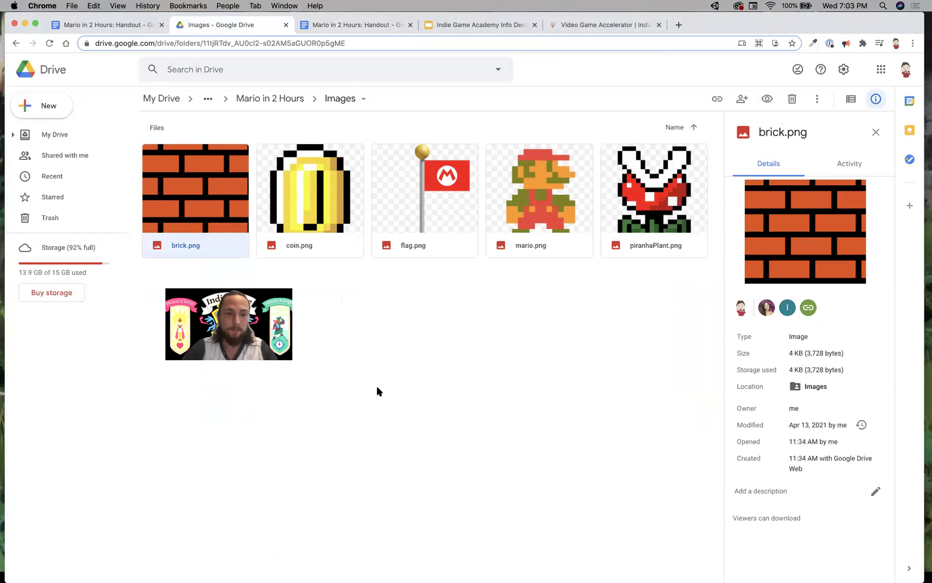
- Return to Unity, collapse the Packages folder in the project and select the Assets folder
{"action": "key", "text": "ctrl+Right"}
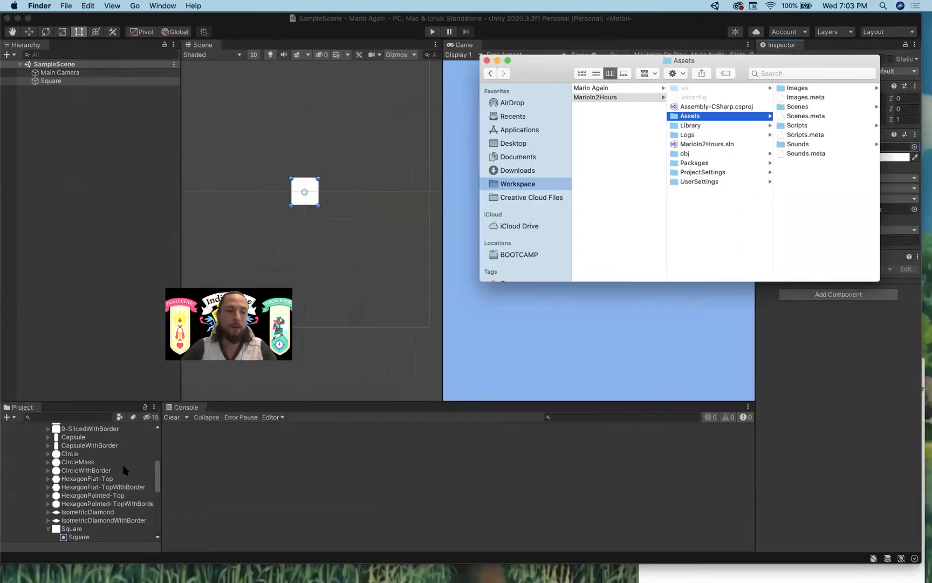
{"action": "scroll", "coordinate": [70, 500], "scroll_direction": "up", "scroll_amount": 10}
{"action": "left_click", "coordinate": [10, 503]}
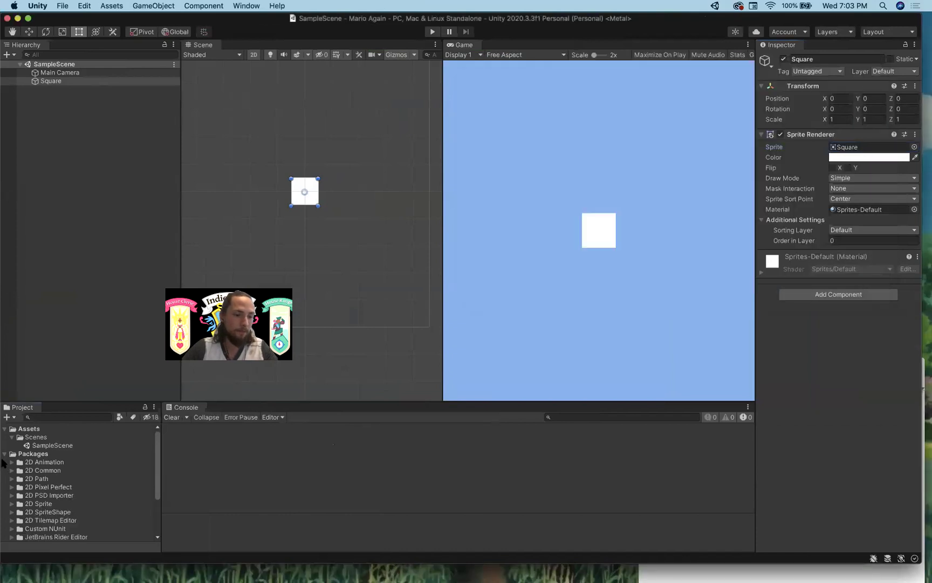
{"action": "left_click", "coordinate": [4, 453]}
{"action": "left_click", "coordinate": [23, 430]}
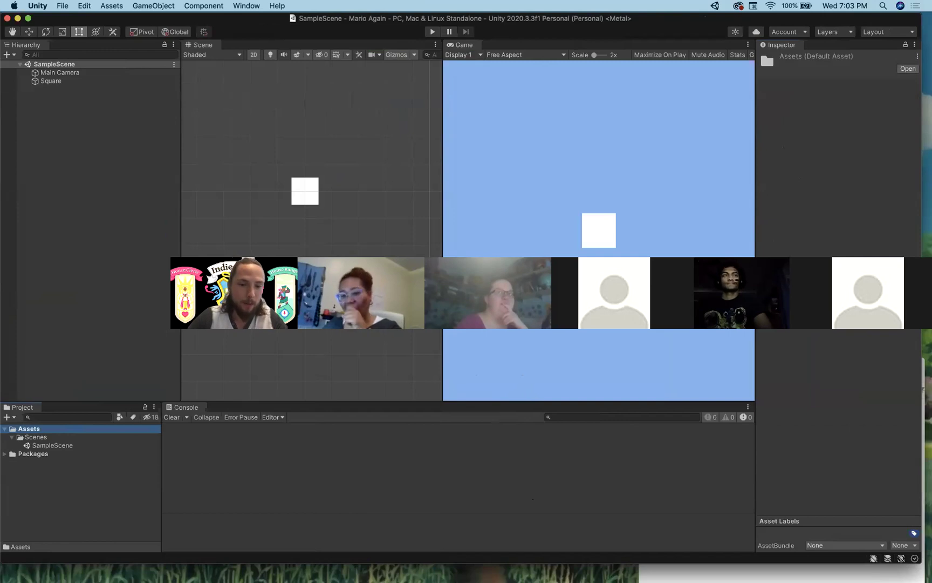
{"action": "left_click", "coordinate": [44, 439]}
{"action": "left_click", "coordinate": [33, 429]}
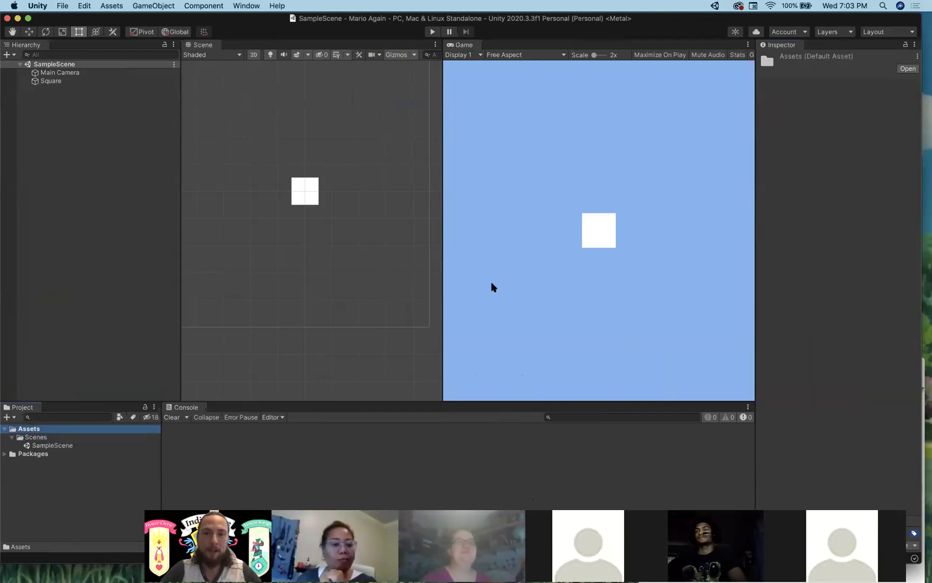
- Open the MarioIn2Hours Images folder in Finder, import brick.png into Unity's Assets folder, and select the imported brick
{"action": "key", "text": "ctrl+Up"}
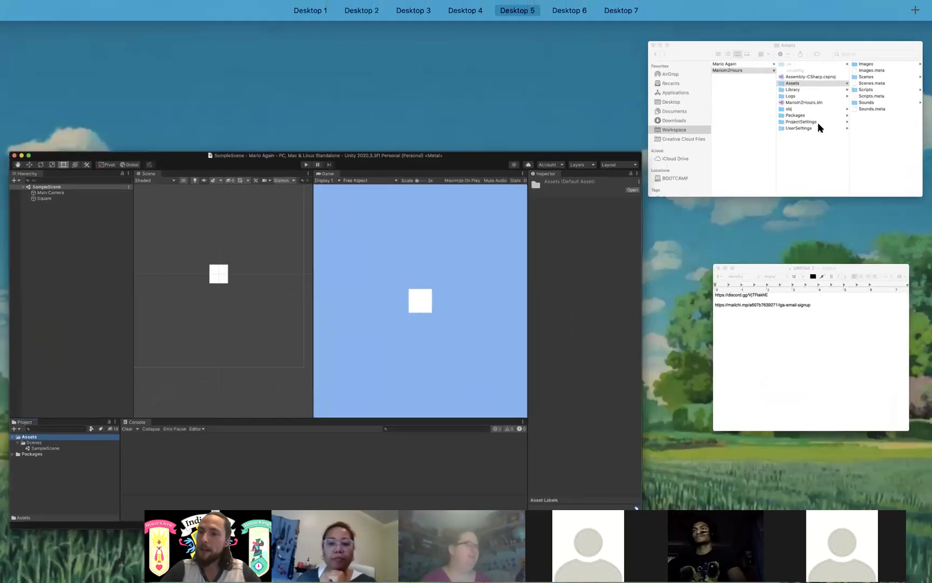
{"action": "left_click", "coordinate": [818, 127]}
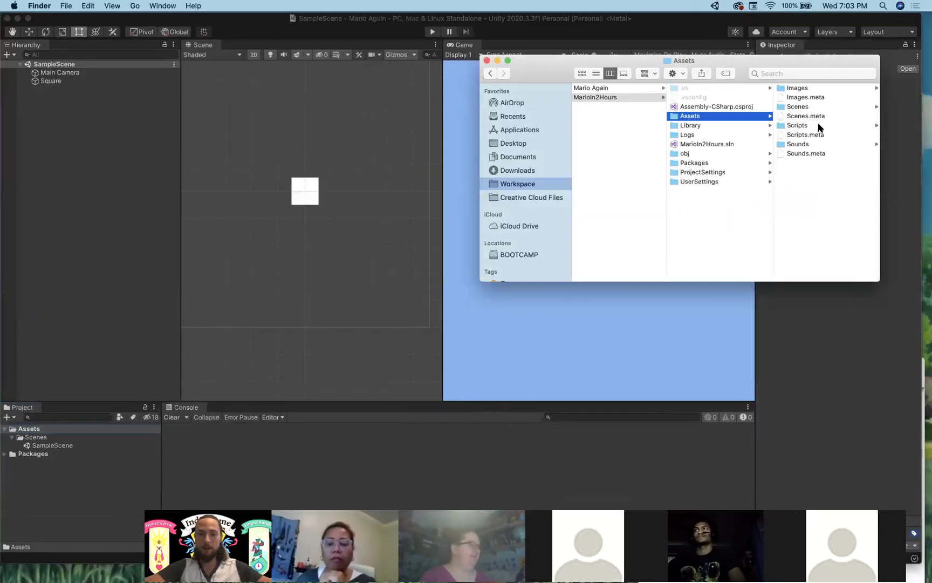
{"action": "left_click", "coordinate": [802, 88]}
{"action": "left_click", "coordinate": [802, 88]}
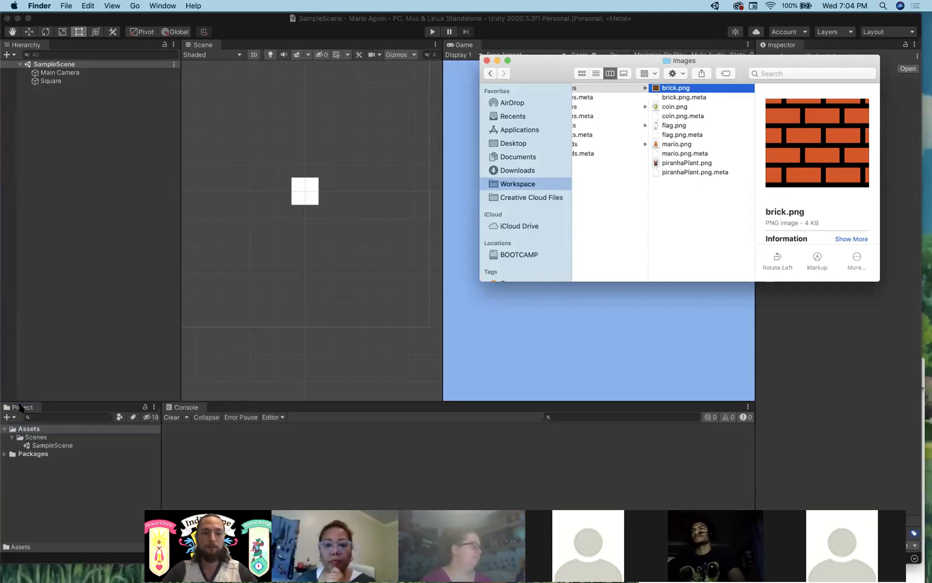
{"action": "left_click_drag", "start_coordinate": [677, 91], "coordinate": [61, 438]}
{"action": "left_click", "coordinate": [32, 437]}
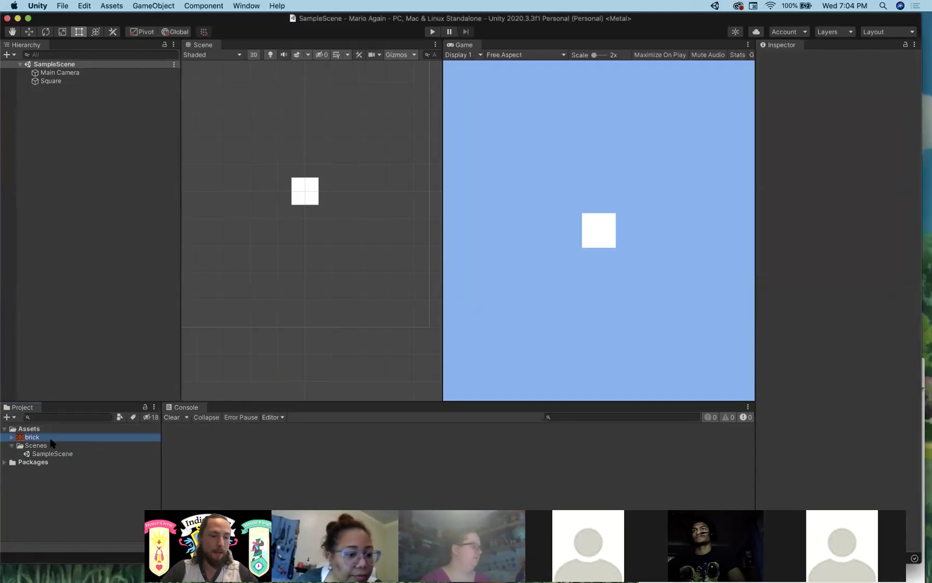
{"action": "left_click", "coordinate": [31, 437]}
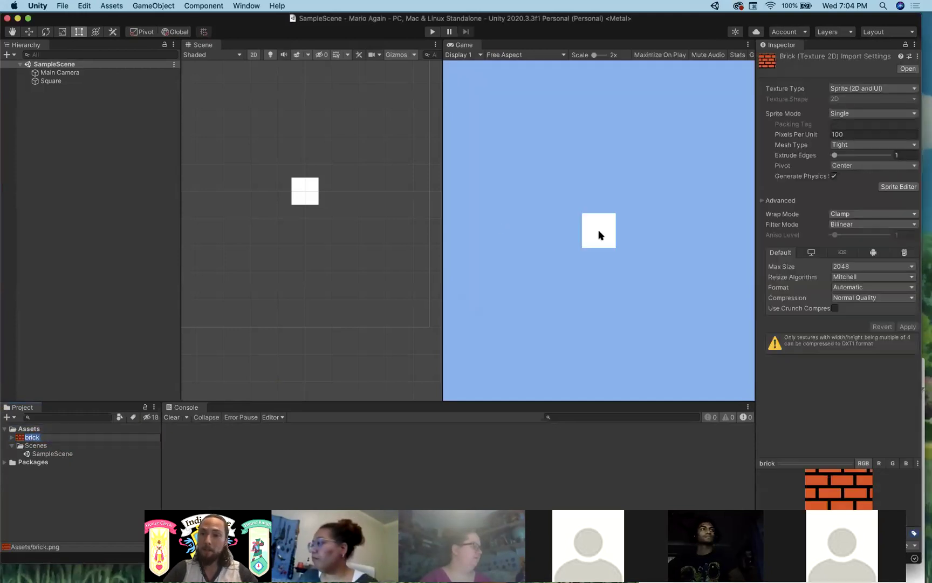
- Review brick.png in the Finder Images folder, then examine the imported brick asset in Unity
{"action": "key", "text": "ctrl+Up"}
{"action": "key", "text": "ctrl+Up"}
{"action": "key", "text": "ctrl+Up"}
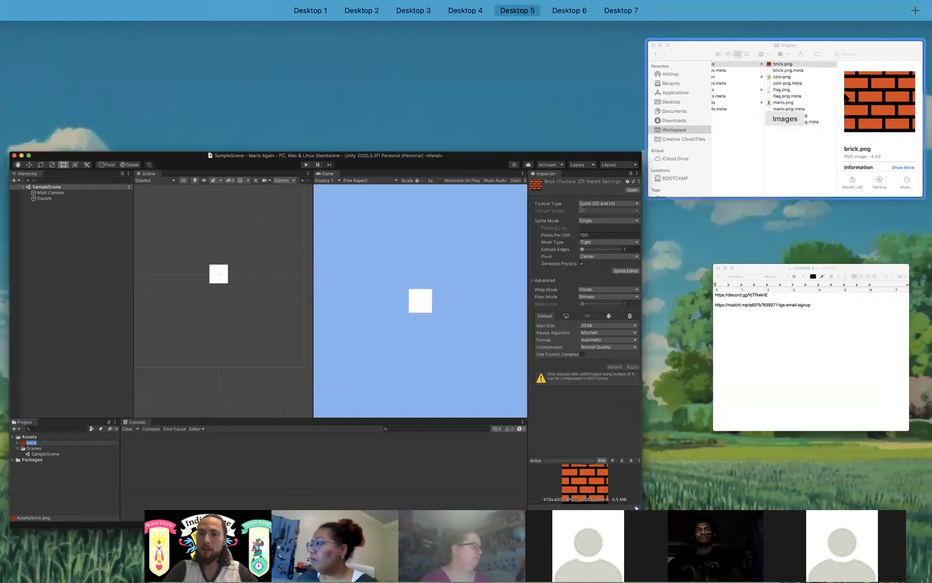
{"action": "left_click", "coordinate": [675, 100]}
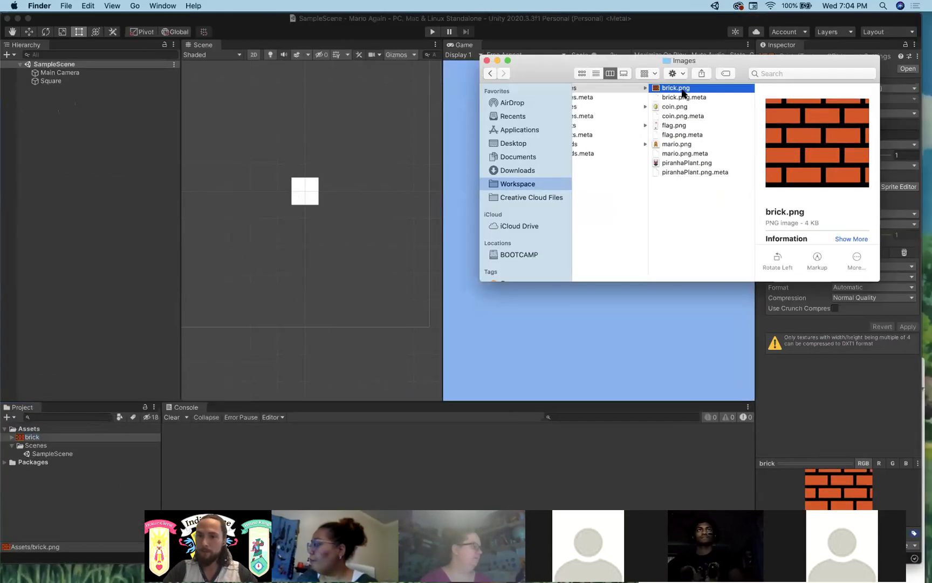
{"action": "left_click", "coordinate": [56, 444]}
{"action": "left_click", "coordinate": [32, 437]}
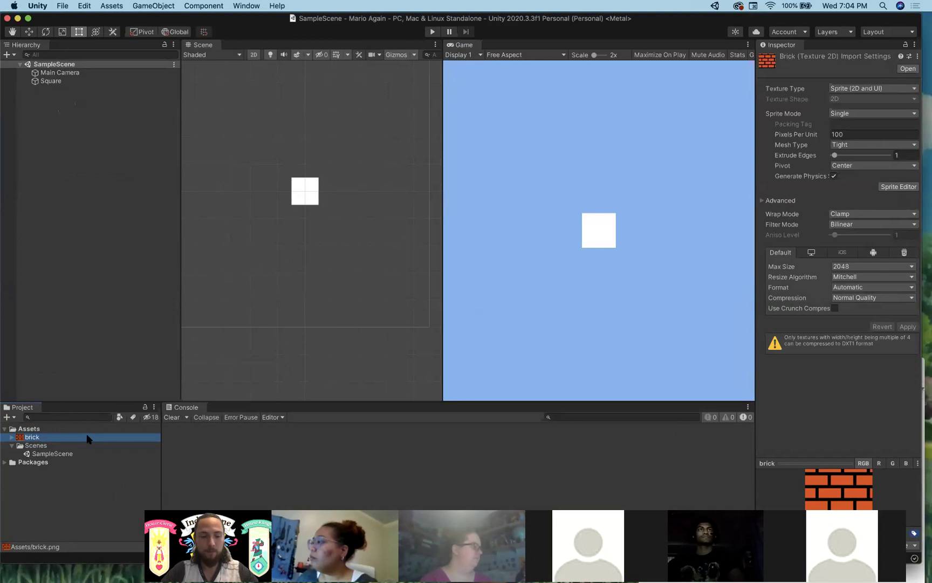
- Select the Square in the scene and assign the brick asset as its Sprite Renderer sprite
{"action": "left_click", "coordinate": [308, 187]}
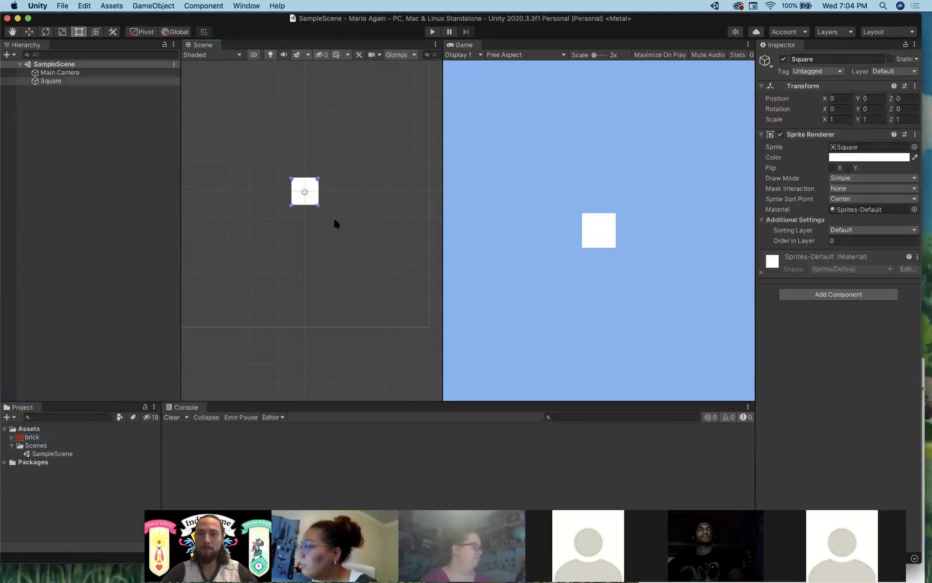
{"action": "left_click", "coordinate": [302, 225]}
{"action": "left_click", "coordinate": [304, 184]}
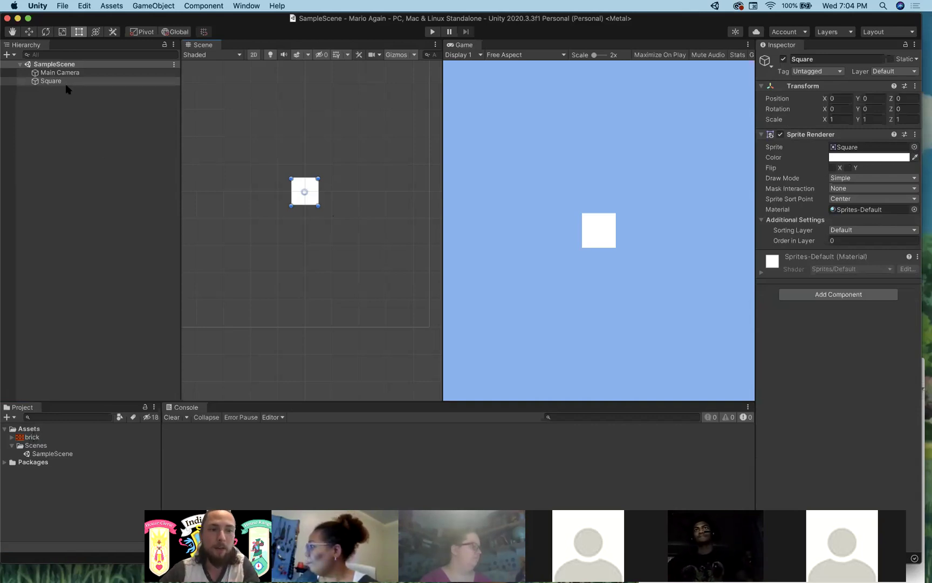
{"action": "left_click_drag", "start_coordinate": [32, 437], "coordinate": [864, 149]}
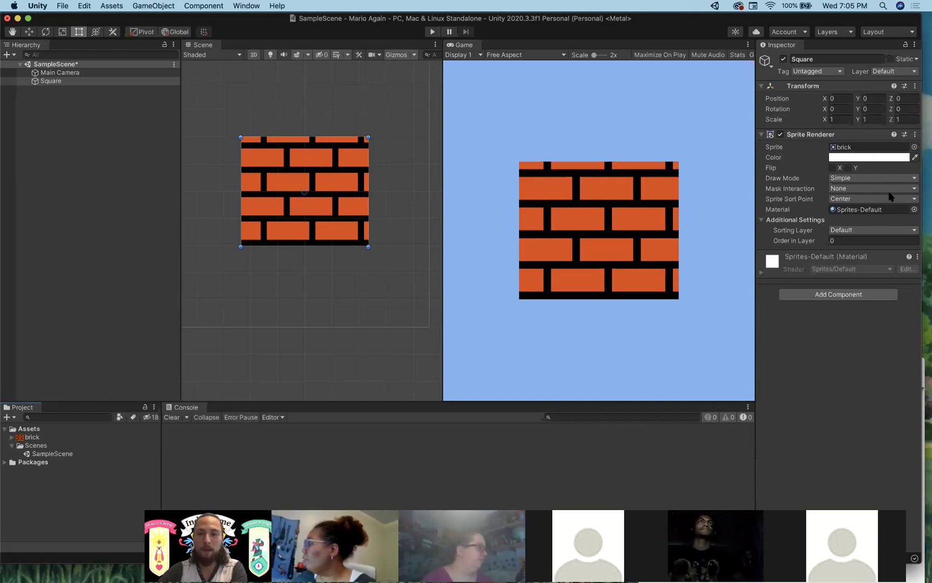
- Browse the available sprites for the Square's Sprite Renderer and choose brick again
{"action": "left_click", "coordinate": [914, 147]}
{"action": "left_click_drag", "start_coordinate": [859, 149], "coordinate": [460, 109]}
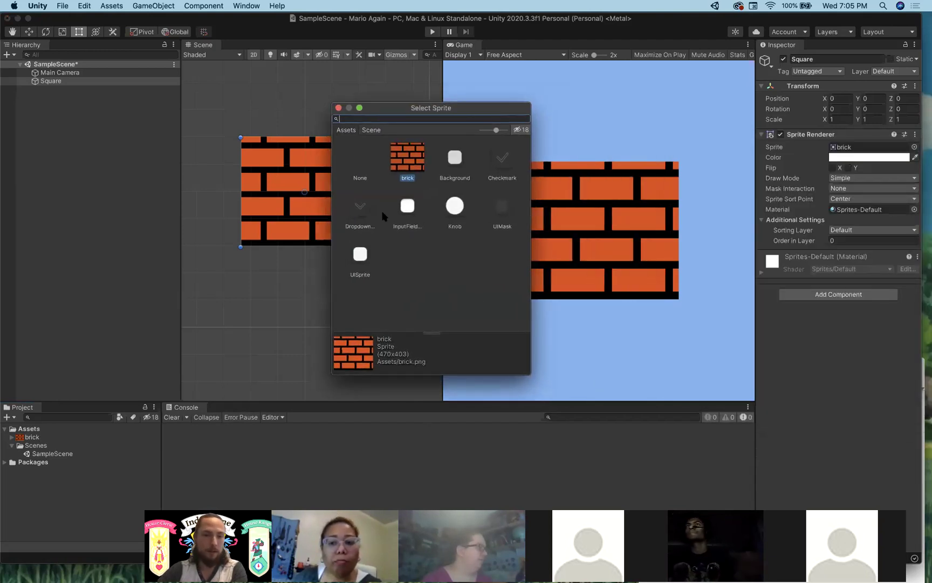
{"action": "left_click", "coordinate": [431, 271]}
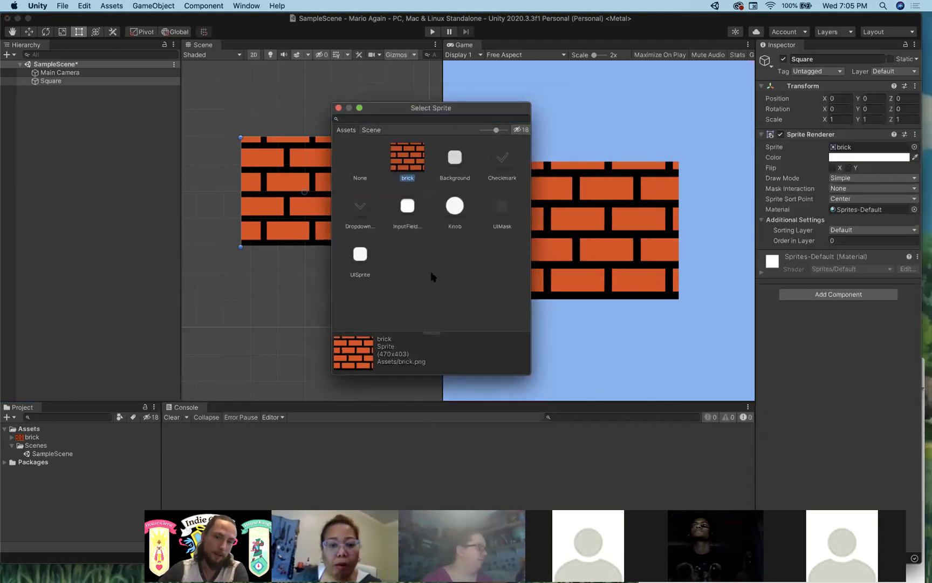
{"action": "double_click", "coordinate": [408, 162]}
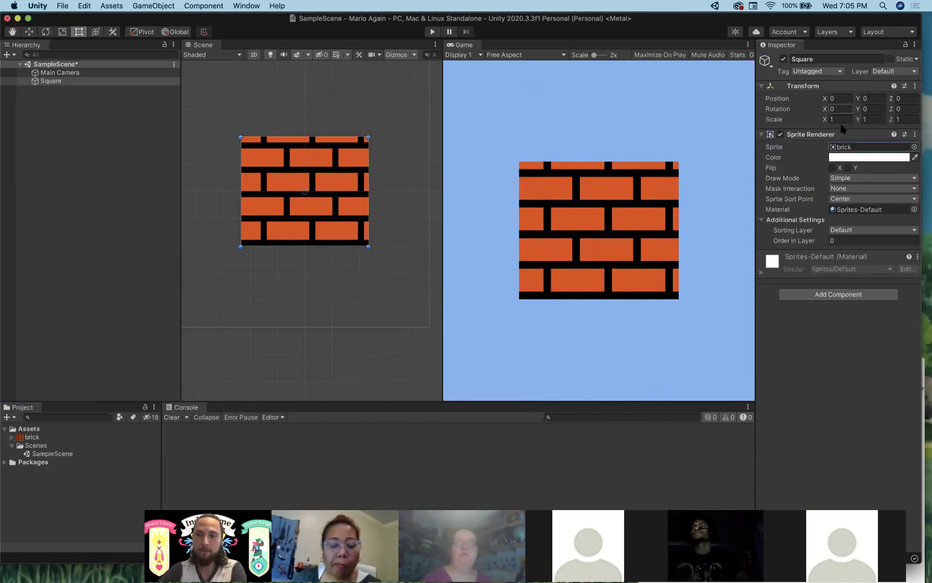
- Shrink the brick Square to a scale of about X 0.22, Y 0.26 and move it just below the scene's centre
{"action": "left_click", "coordinate": [410, 171]}
{"action": "left_click", "coordinate": [348, 209]}
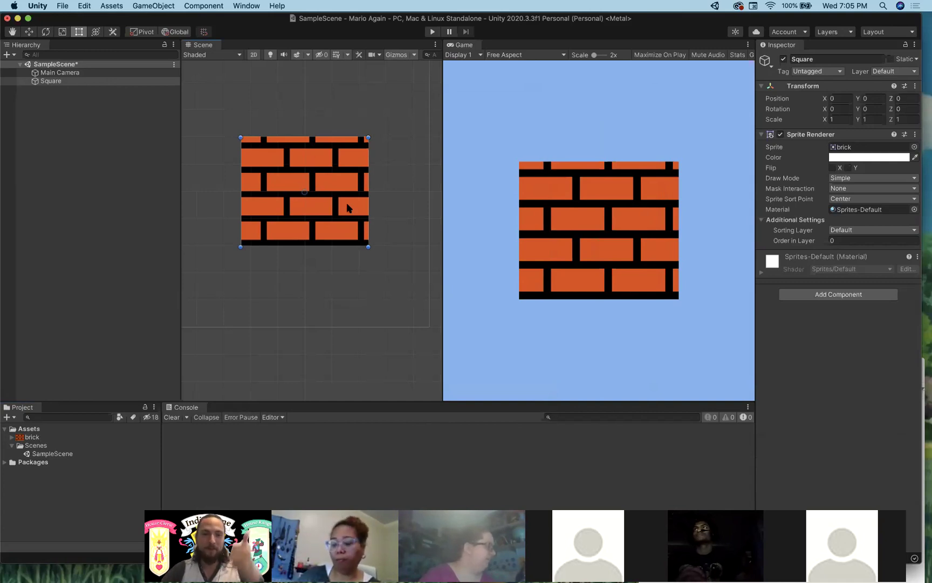
{"action": "left_click_drag", "start_coordinate": [369, 247], "coordinate": [269, 166]}
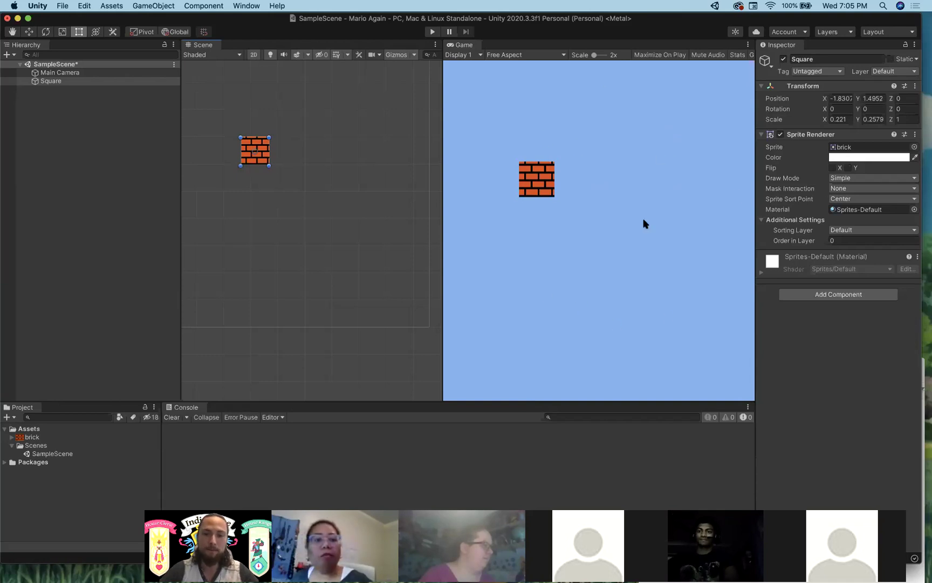
{"action": "left_click_drag", "start_coordinate": [265, 155], "coordinate": [316, 222]}
{"action": "left_click", "coordinate": [354, 276]}
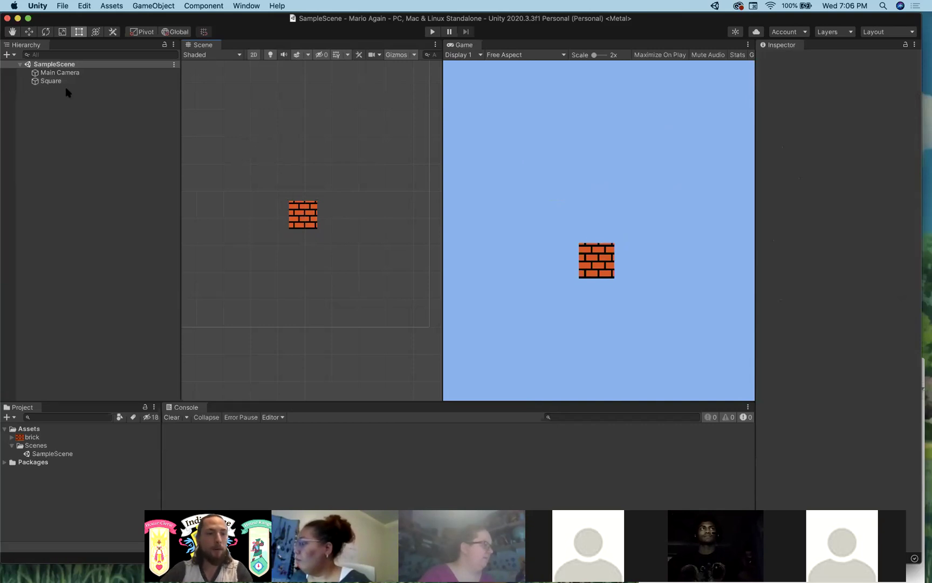
- Create a new 2D Square sprite and place it above the brick at X -0.02, Y 1.13
{"action": "left_click", "coordinate": [9, 54]}
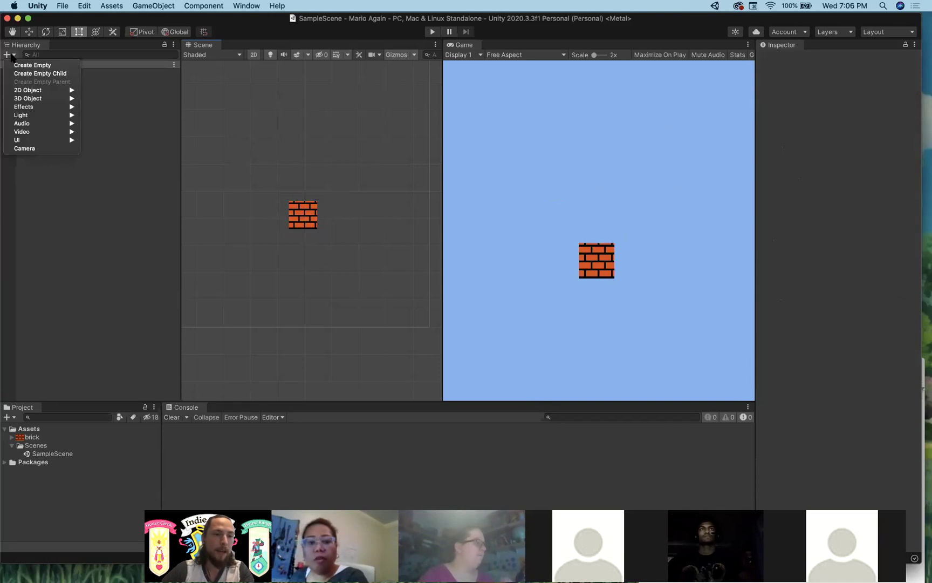
{"action": "mouse_move", "coordinate": [52, 102]}
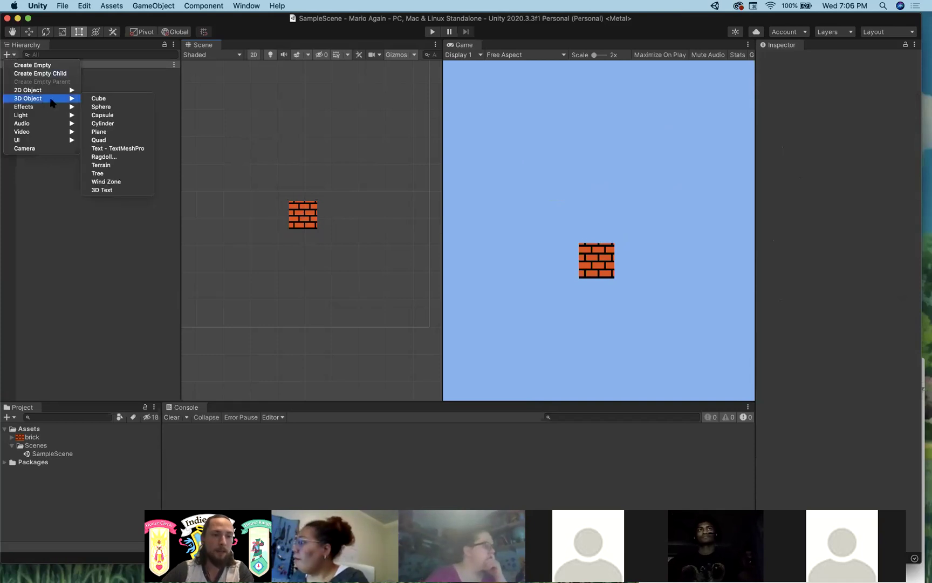
{"action": "mouse_move", "coordinate": [94, 93]}
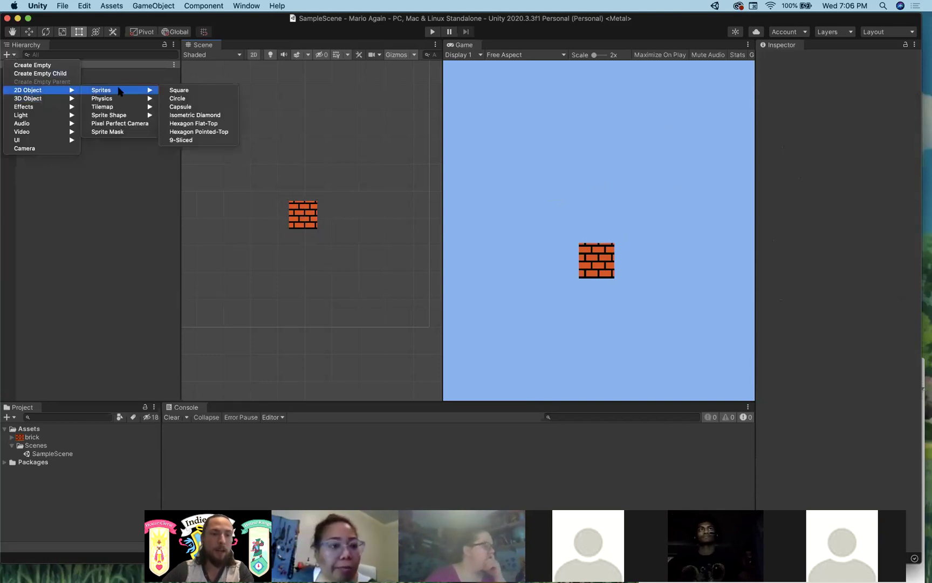
{"action": "left_click", "coordinate": [214, 90]}
{"action": "left_click_drag", "start_coordinate": [316, 231], "coordinate": [311, 163]}
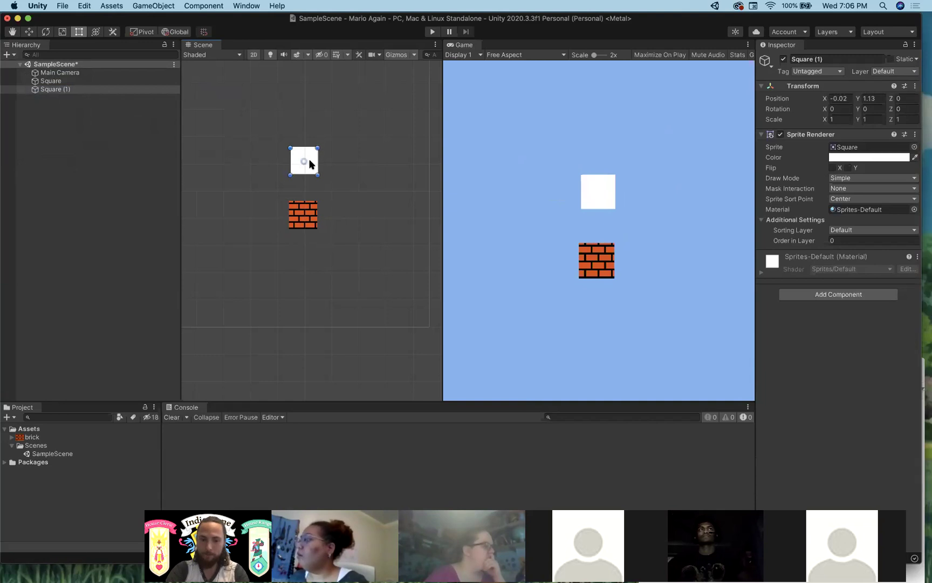
- Rename the new white square above the brick to Mario
{"action": "left_click", "coordinate": [65, 89]}
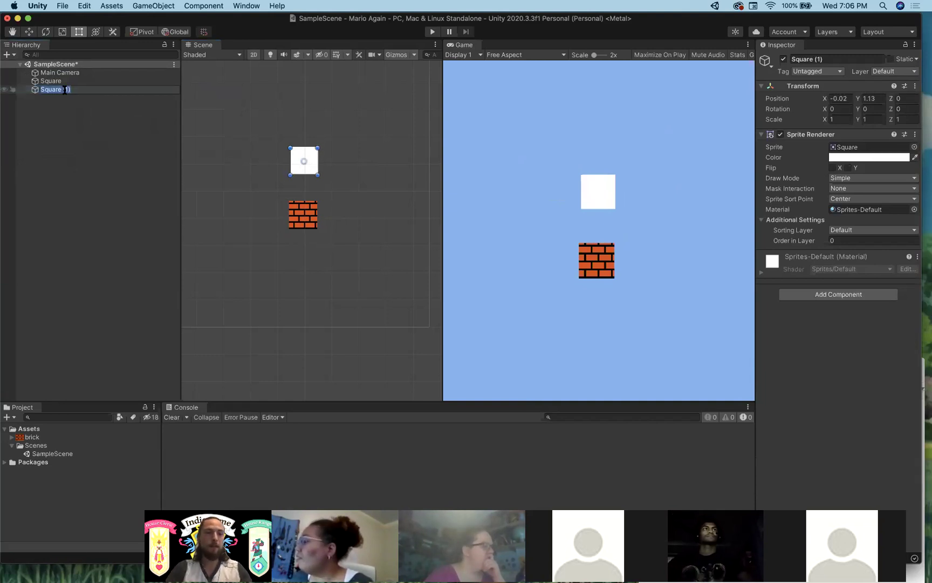
{"action": "left_click", "coordinate": [235, 121]}
{"action": "left_click", "coordinate": [311, 159]}
{"action": "left_click", "coordinate": [57, 89]}
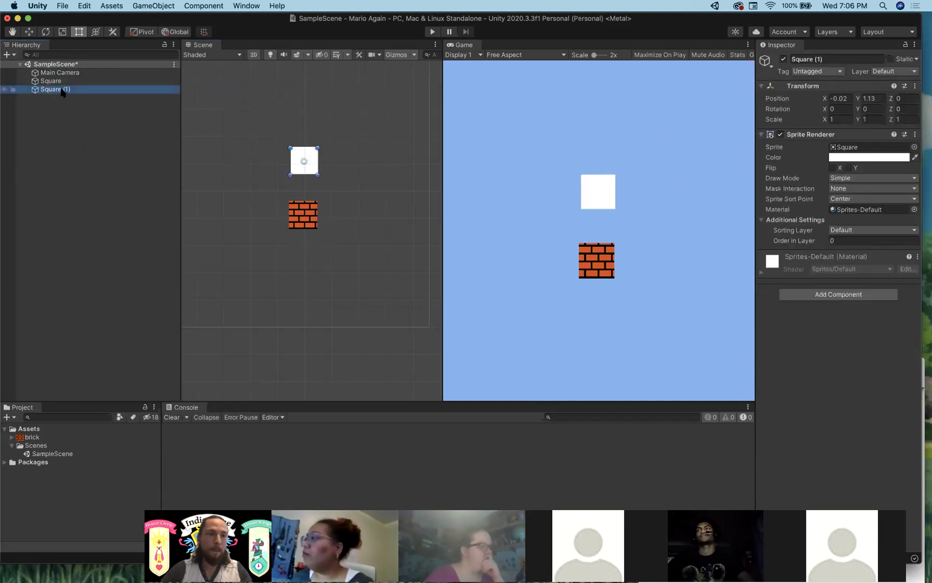
{"action": "right_click", "coordinate": [48, 91]}
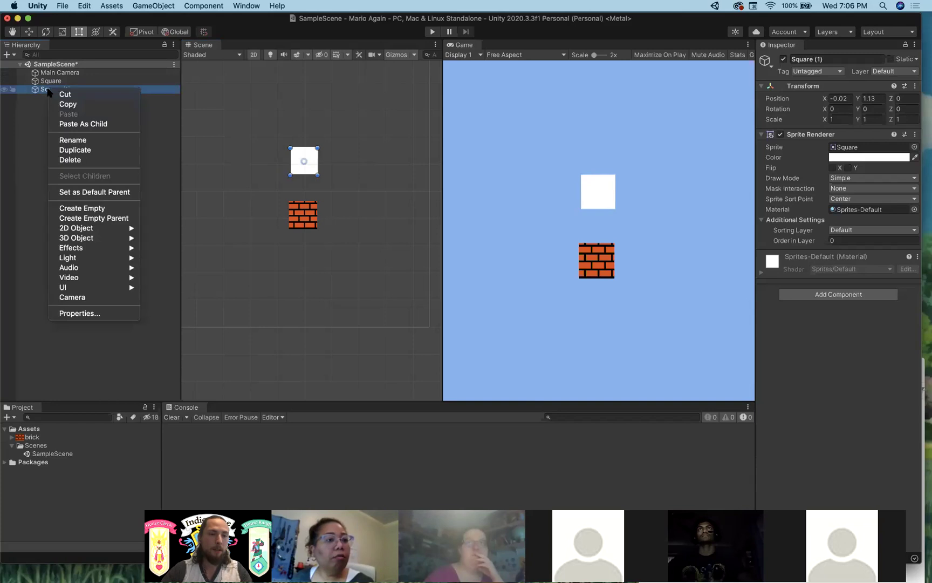
{"action": "left_click", "coordinate": [92, 141]}
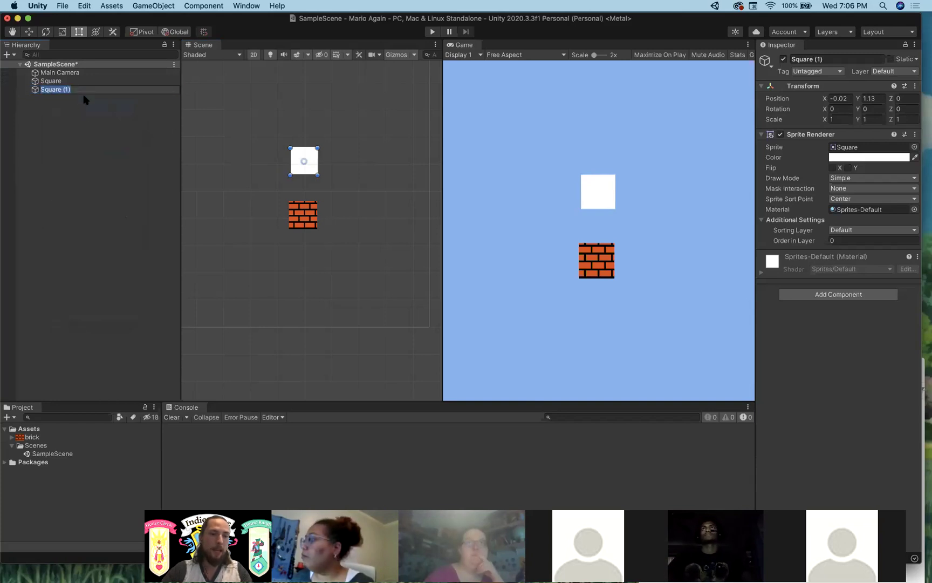
{"action": "type", "text": "Mario"}
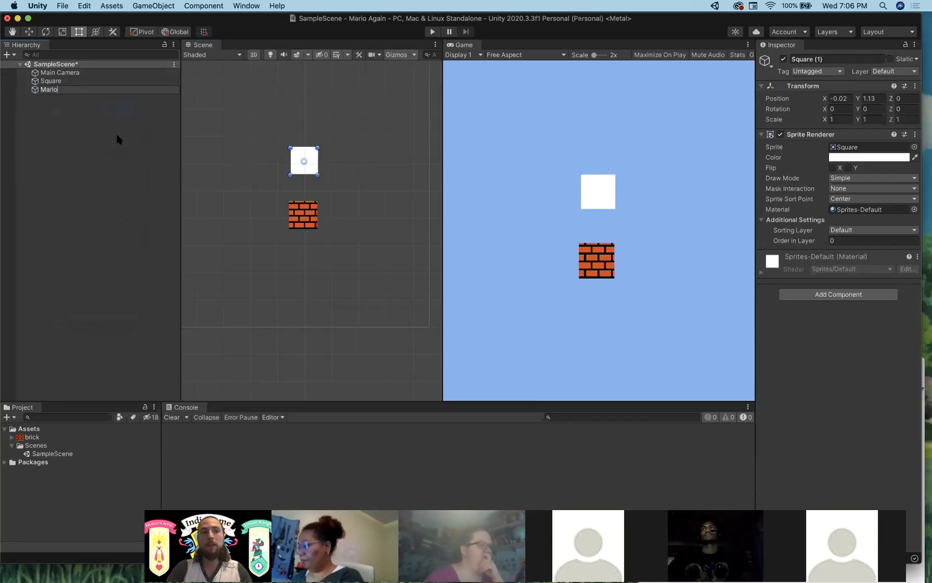
{"action": "key", "text": "Return"}
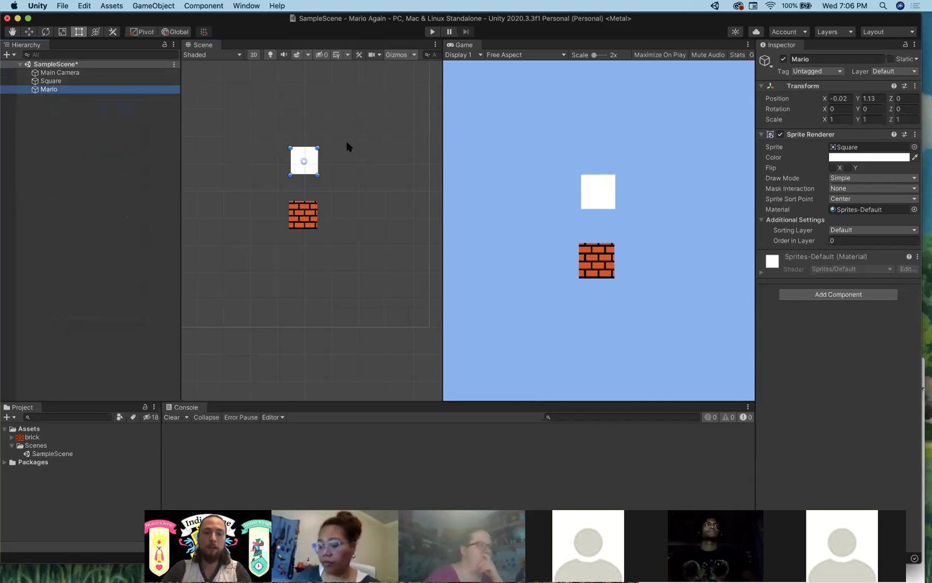
- Reselect the Mario object and re-enter Mario as its name in the Inspector
{"action": "left_click", "coordinate": [833, 59]}
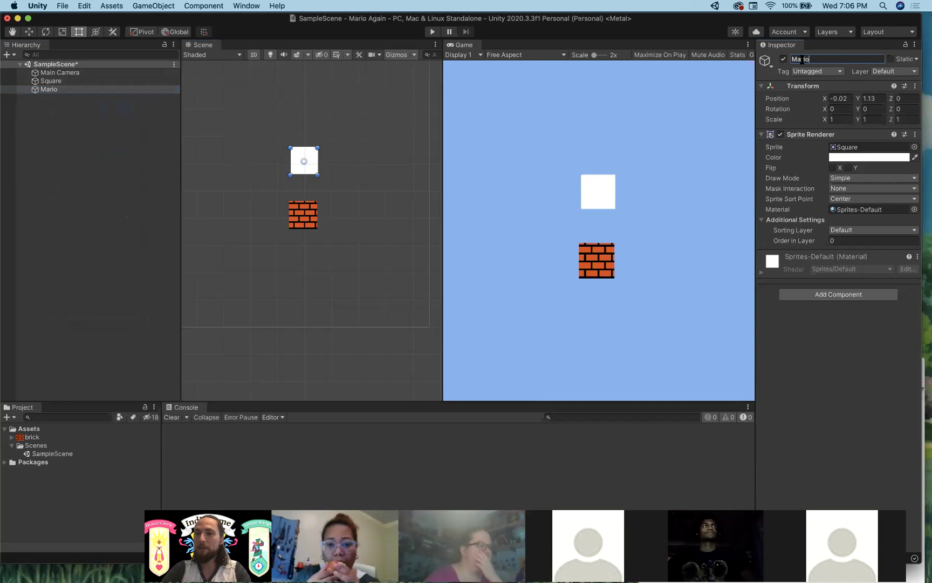
{"action": "left_click", "coordinate": [354, 141]}
{"action": "left_click", "coordinate": [305, 160]}
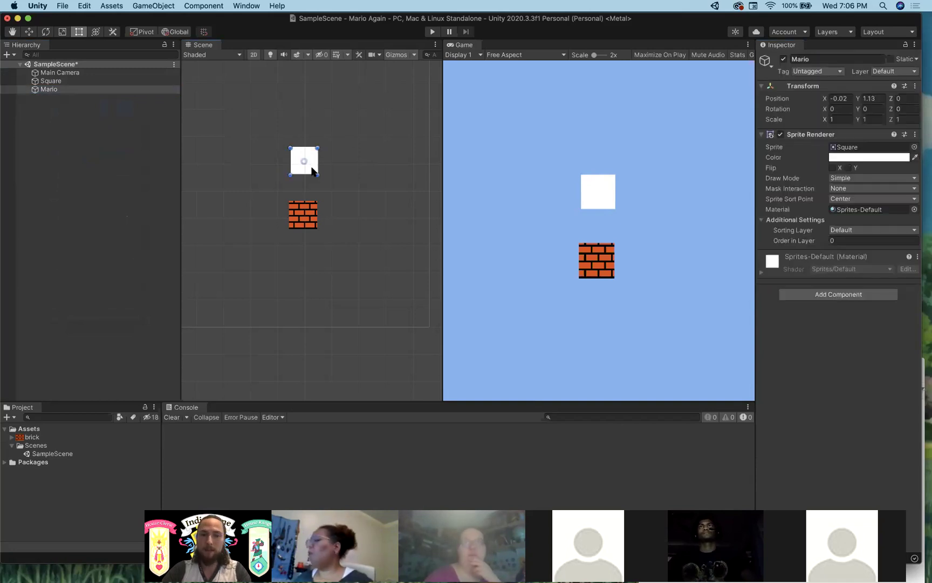
{"action": "left_click", "coordinate": [815, 59]}
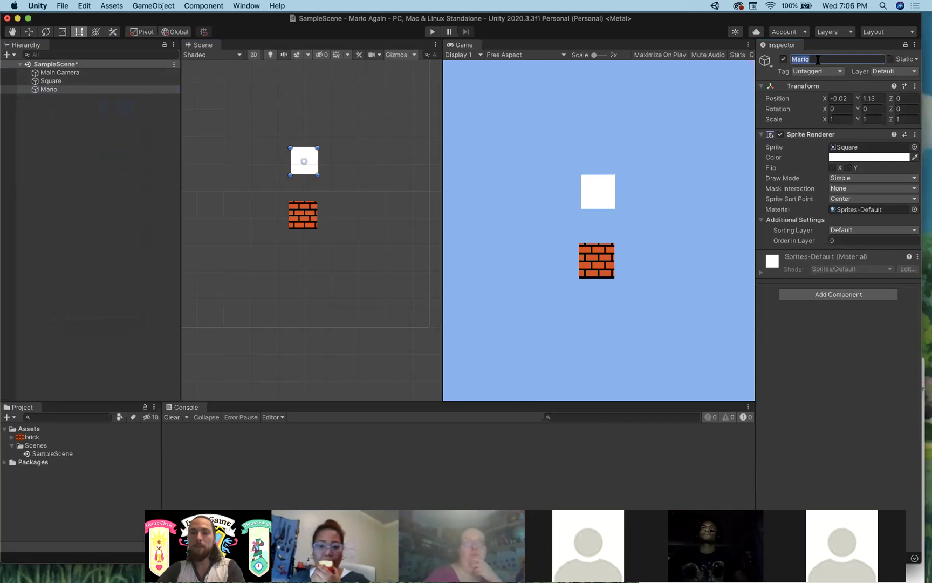
{"action": "type", "text": "M"}
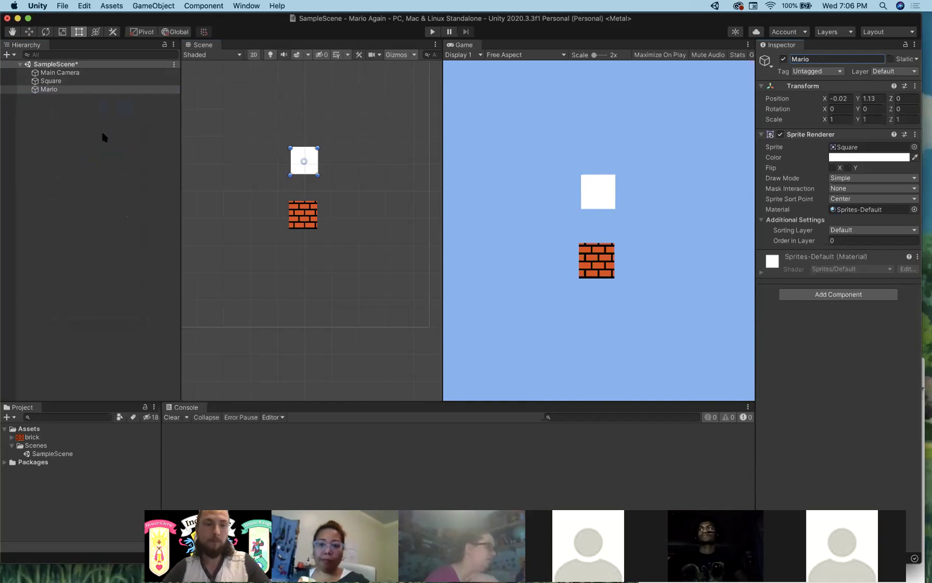
- Rename the brick Square object to Platform and save the scene
{"action": "left_click", "coordinate": [86, 89]}
{"action": "left_click", "coordinate": [86, 80]}
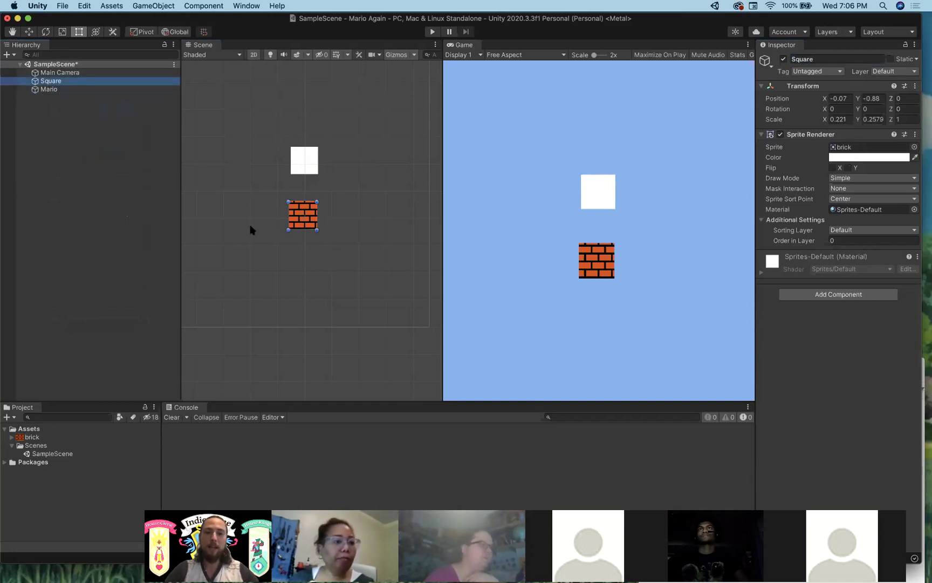
{"action": "left_click", "coordinate": [806, 59]}
{"action": "type", "text": "Platform"}
{"action": "key", "text": "Return"}
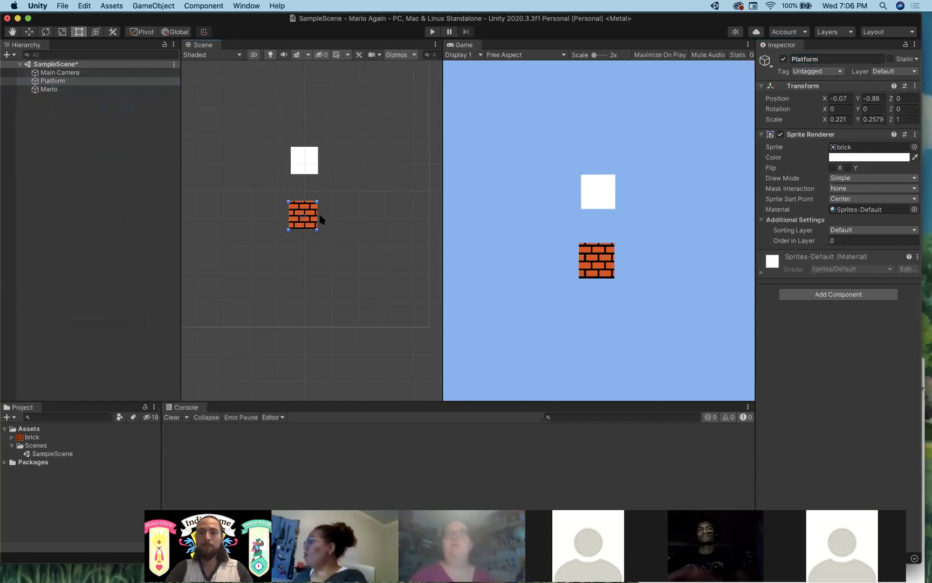
{"action": "left_click", "coordinate": [321, 220]}
{"action": "key", "text": "super+s"}
- Import mario.png from the Images folder in Finder into the project's Assets and select the imported image
{"action": "left_click", "coordinate": [297, 156]}
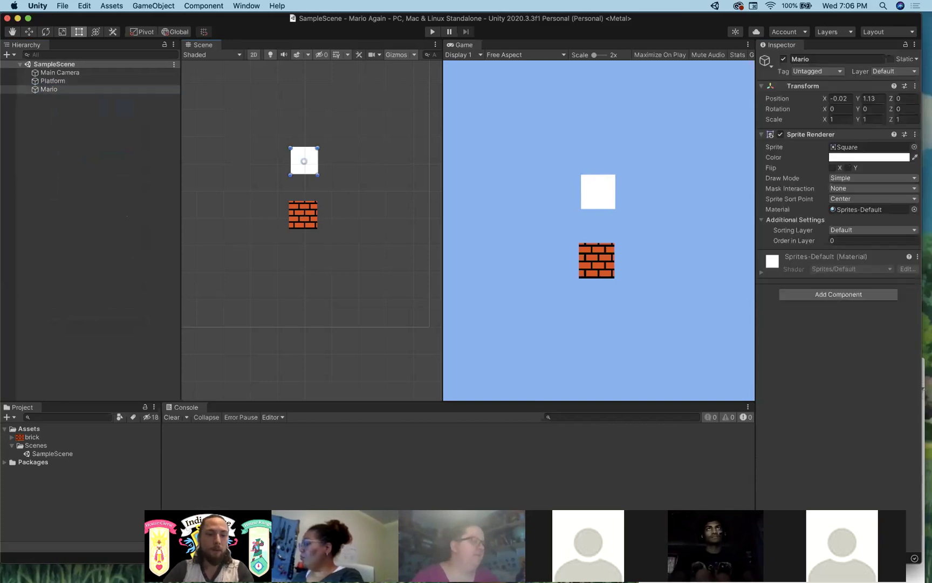
{"action": "key", "text": "ctrl+Up"}
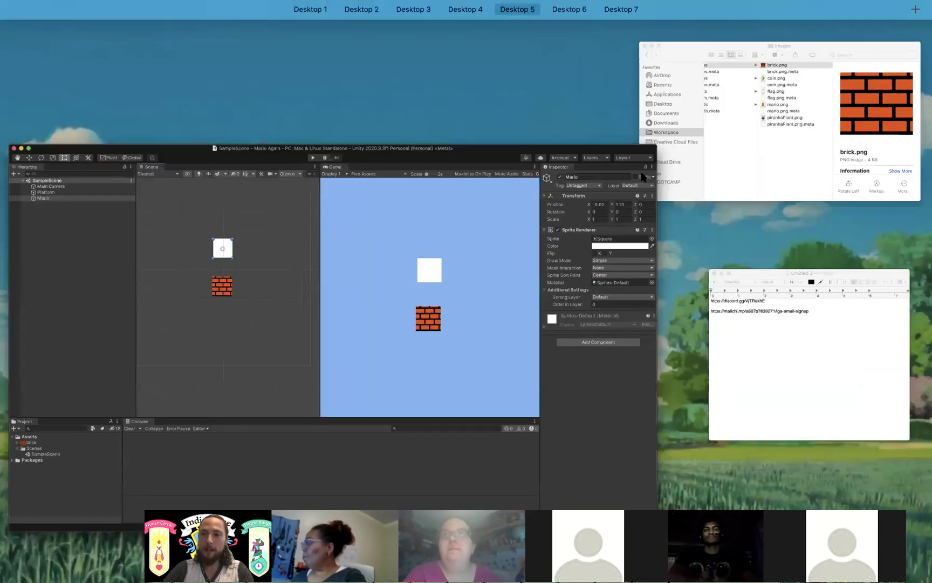
{"action": "left_click", "coordinate": [811, 69]}
{"action": "left_click", "coordinate": [737, 143]}
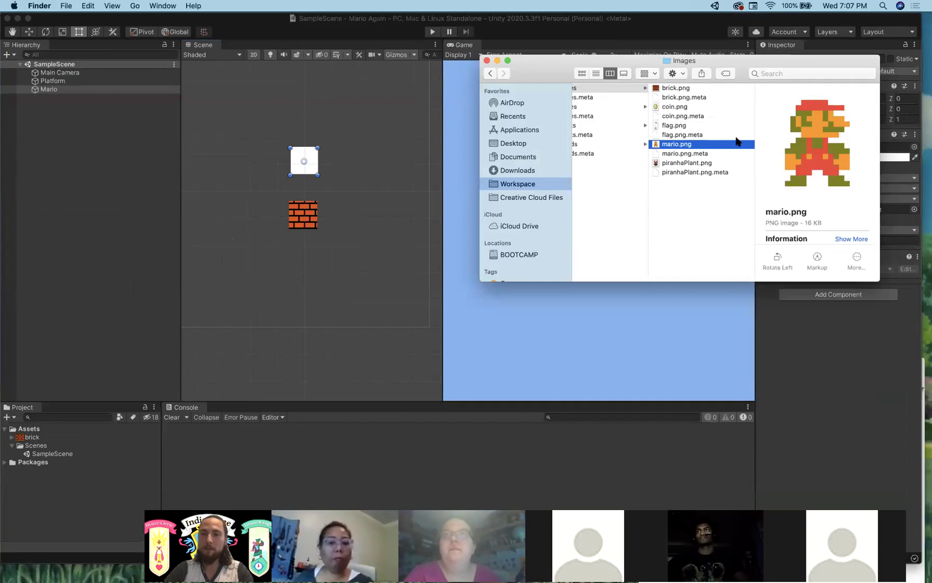
{"action": "left_click_drag", "start_coordinate": [684, 147], "coordinate": [61, 441]}
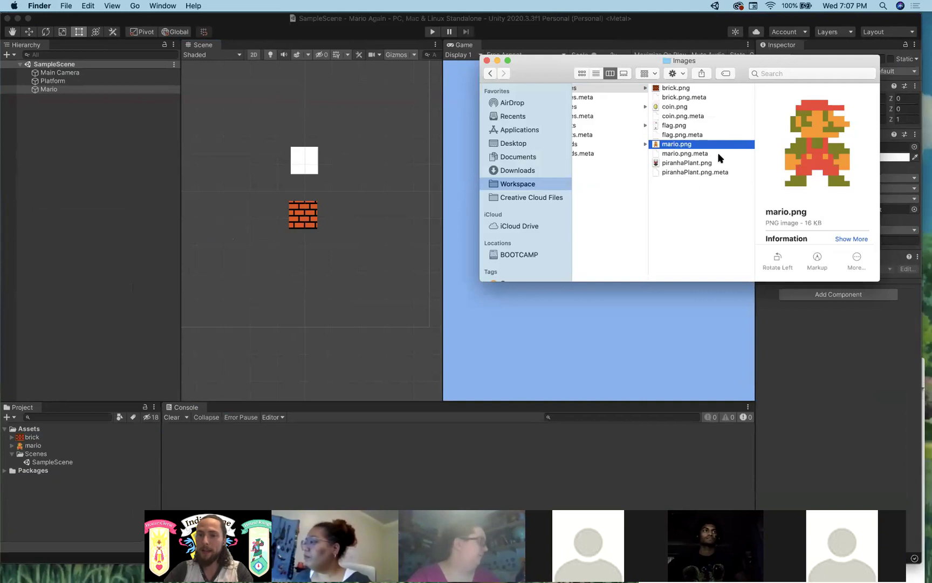
{"action": "left_click", "coordinate": [37, 447]}
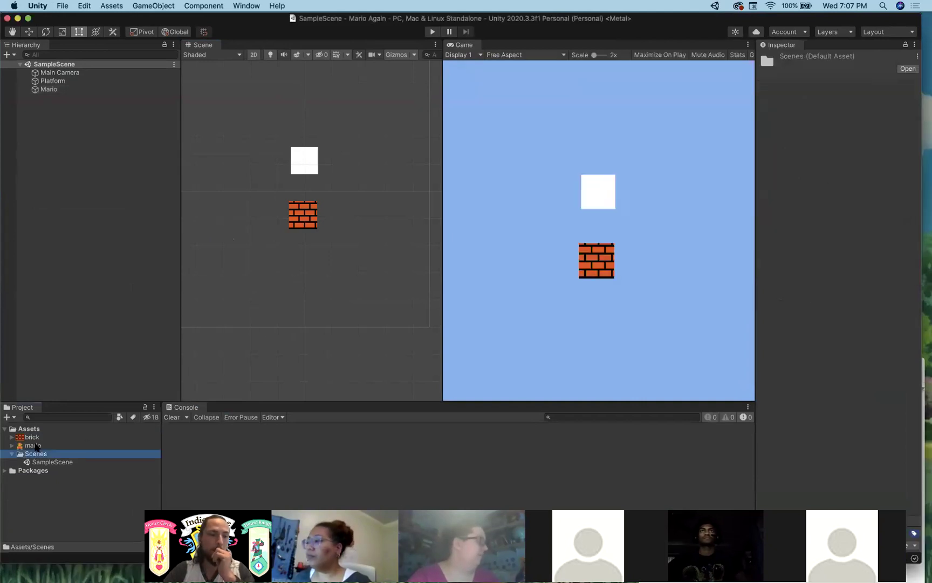
{"action": "left_click", "coordinate": [61, 505]}
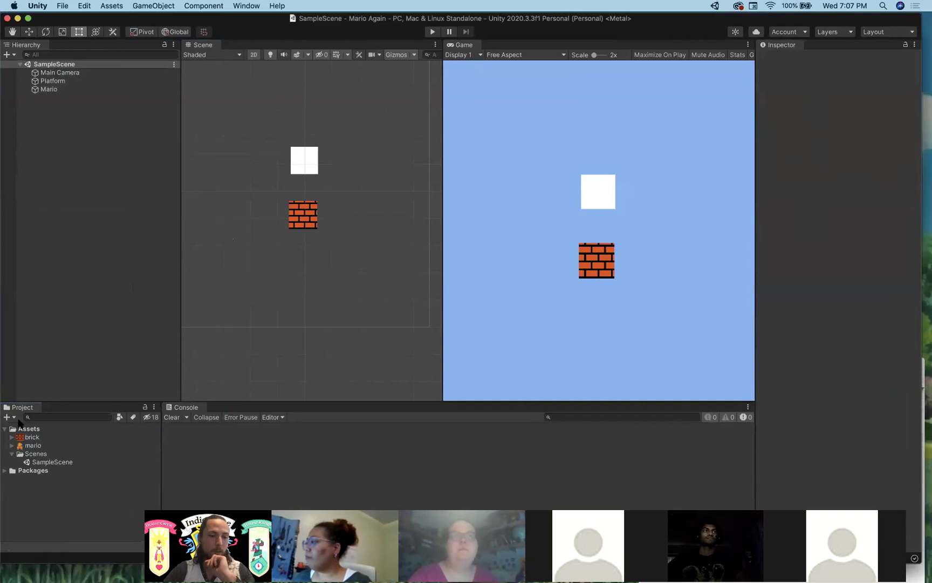
{"action": "left_click", "coordinate": [34, 446]}
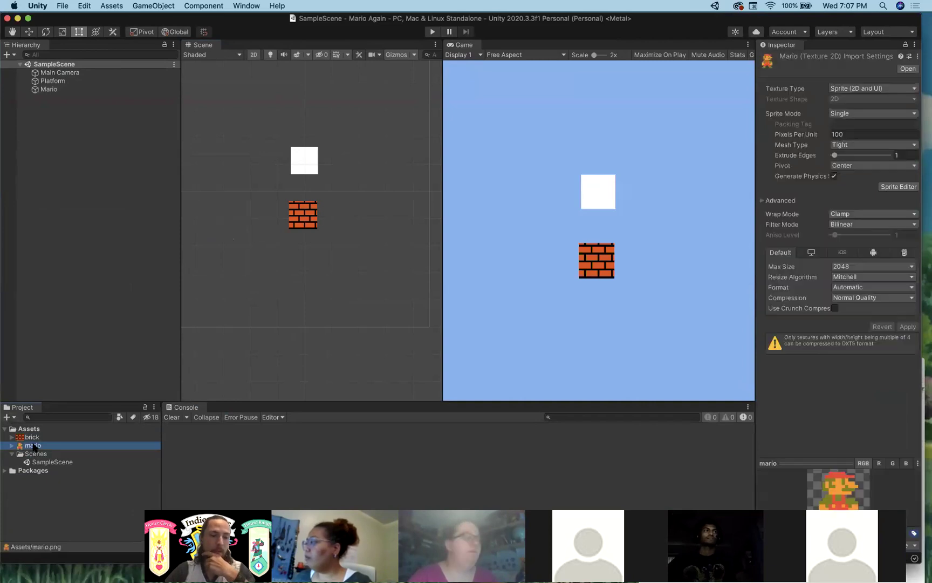
- Assign the imported mario image as the Sprite of the white Mario object
{"action": "left_click", "coordinate": [299, 171]}
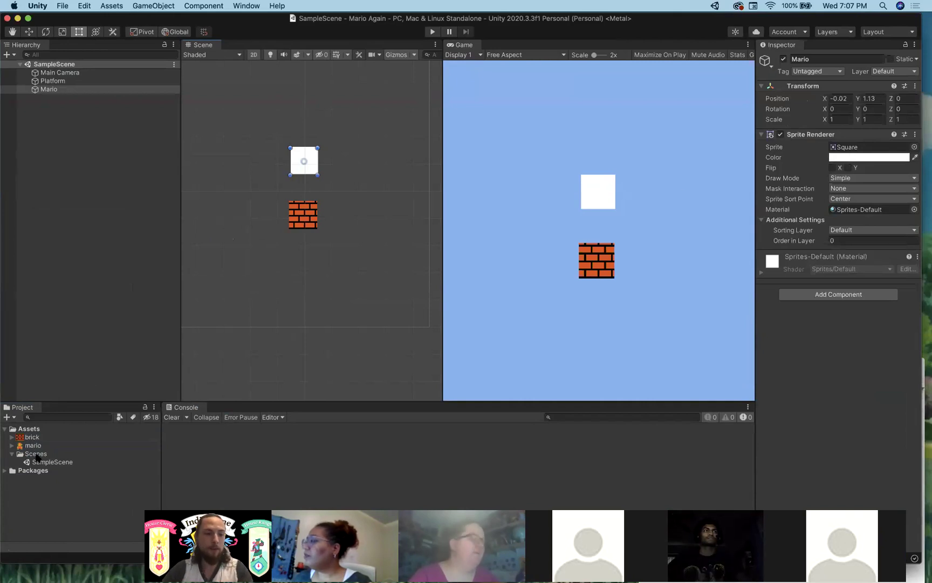
{"action": "left_click_drag", "start_coordinate": [30, 447], "coordinate": [42, 443]}
{"action": "left_click_drag", "start_coordinate": [898, 188], "coordinate": [863, 148]}
- Shrink Mario to a scale of about X 0.123, Y 0.151 and place it above the brick at about X -0.05, Y 1.51
{"action": "scroll", "coordinate": [347, 200], "scroll_direction": "down", "scroll_amount": 3}
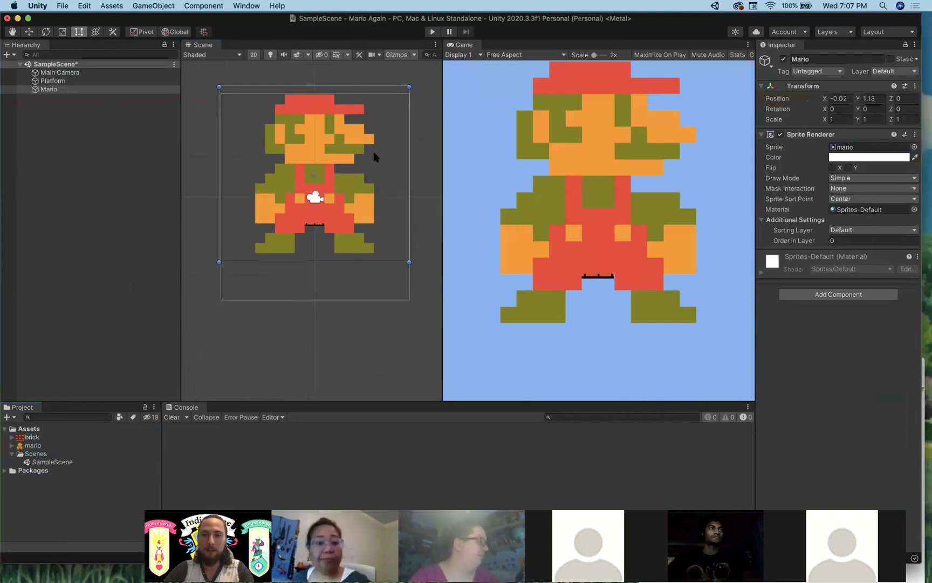
{"action": "left_click_drag", "start_coordinate": [416, 273], "coordinate": [318, 161]}
{"action": "scroll", "coordinate": [319, 216], "scroll_direction": "up", "scroll_amount": 5}
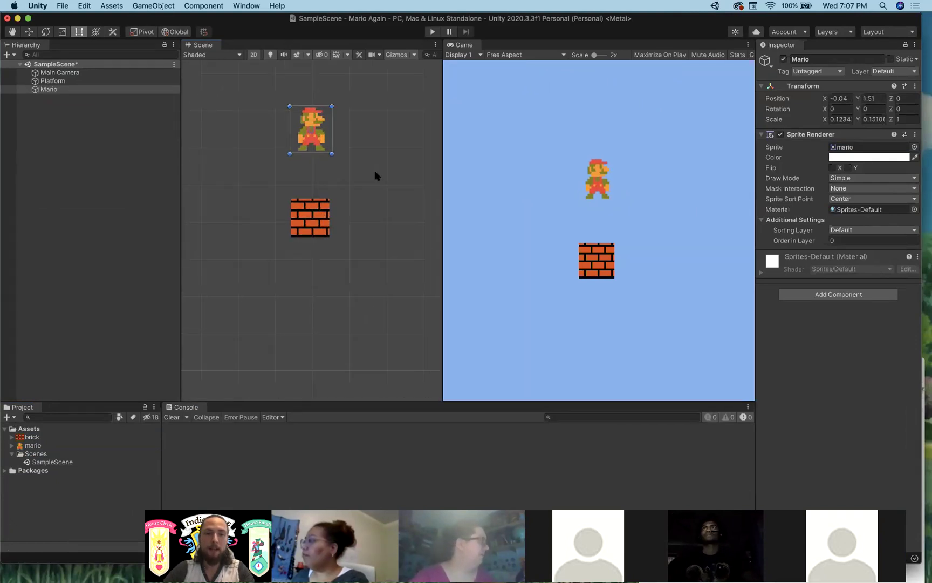
{"action": "middle_click_drag", "start_coordinate": [354, 166], "coordinate": [362, 185]}
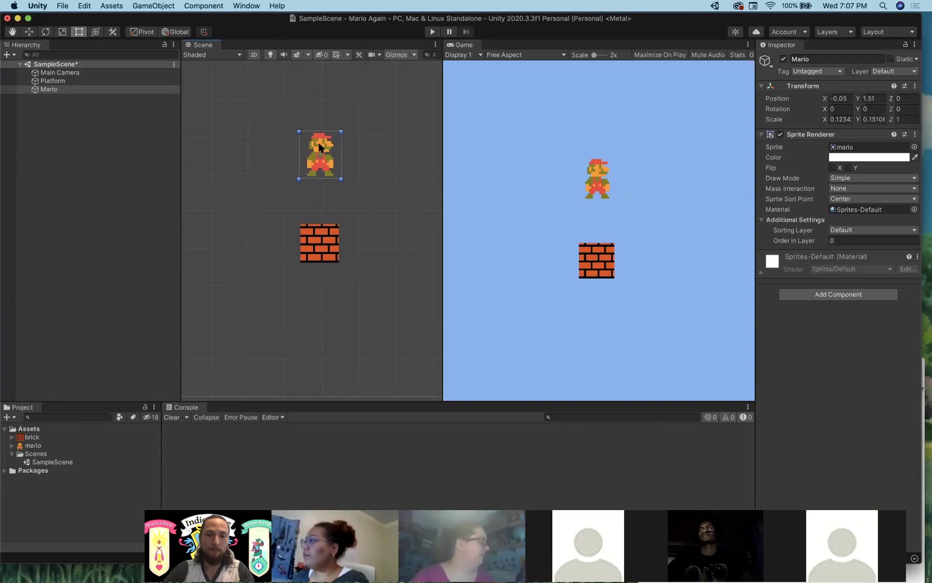
{"action": "left_click", "coordinate": [365, 220]}
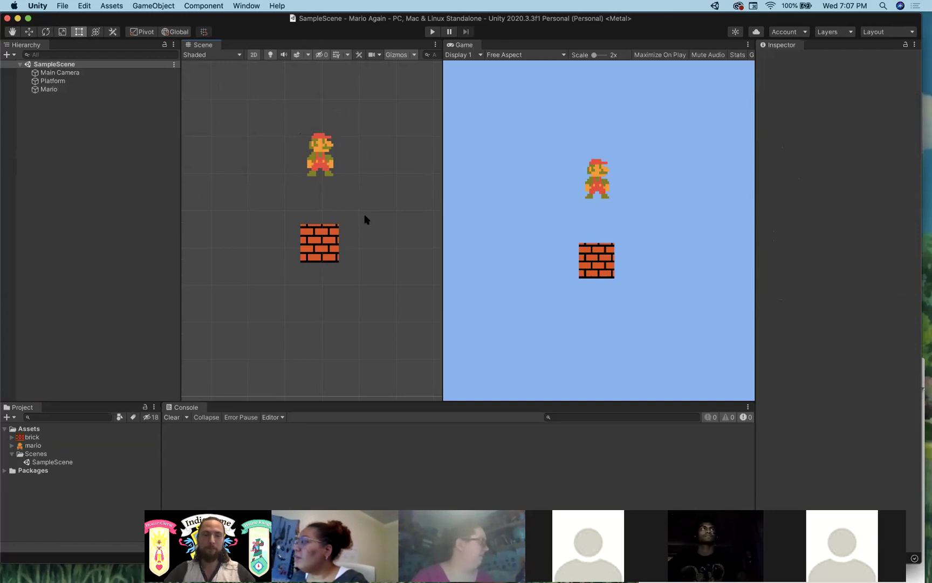
- Reduce Mario's height to a Y scale of about 0.133, position it at X -0.05, Y 1.56, and save the scene
{"action": "left_click", "coordinate": [318, 156]}
{"action": "left_click_drag", "start_coordinate": [344, 181], "coordinate": [341, 173]}
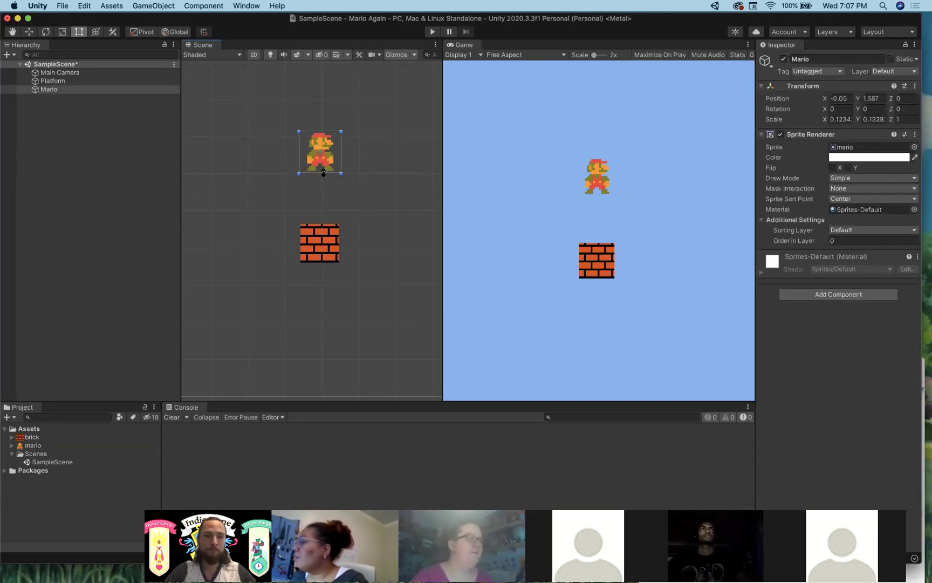
{"action": "left_click", "coordinate": [359, 163]}
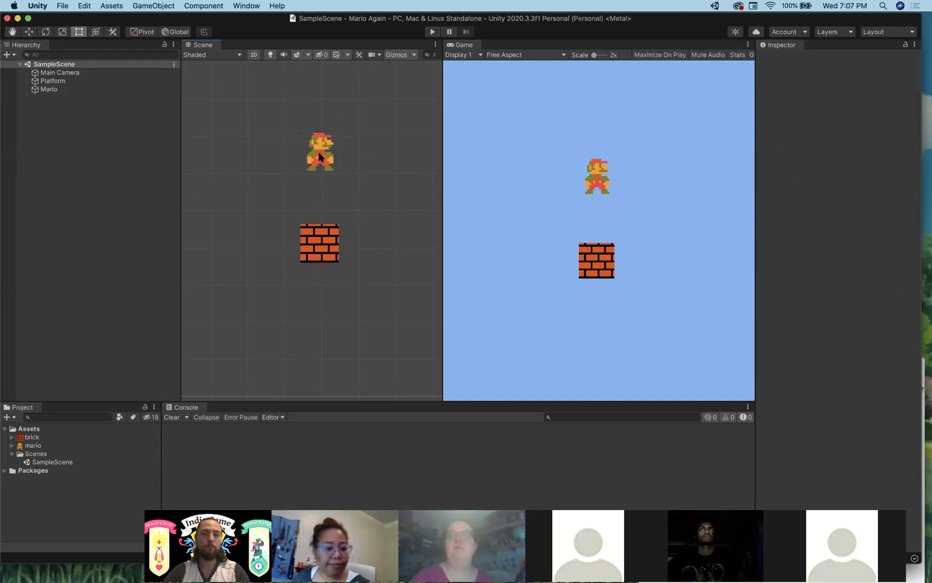
{"action": "left_click", "coordinate": [320, 156]}
{"action": "left_click_drag", "start_coordinate": [319, 157], "coordinate": [320, 158]}
{"action": "left_click", "coordinate": [355, 194]}
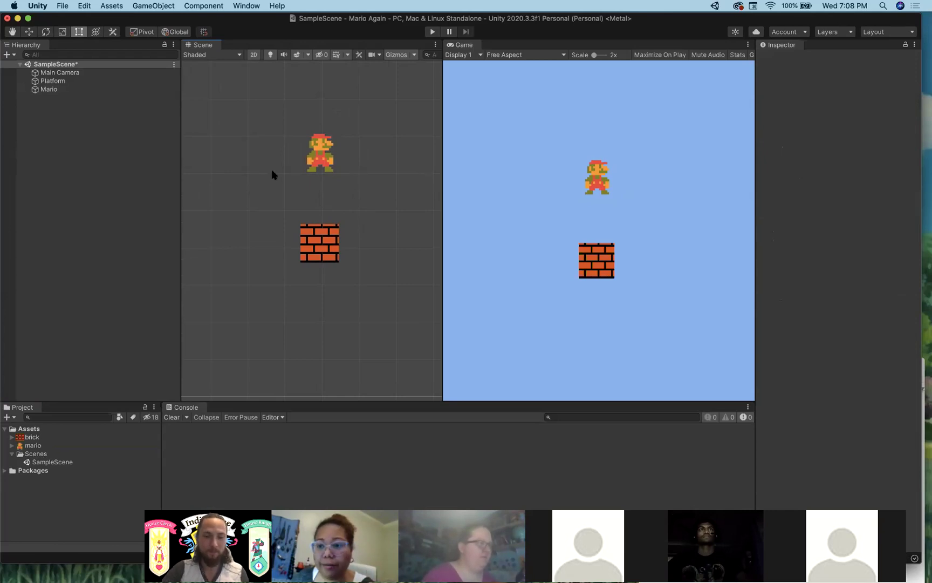
{"action": "left_click", "coordinate": [49, 89]}
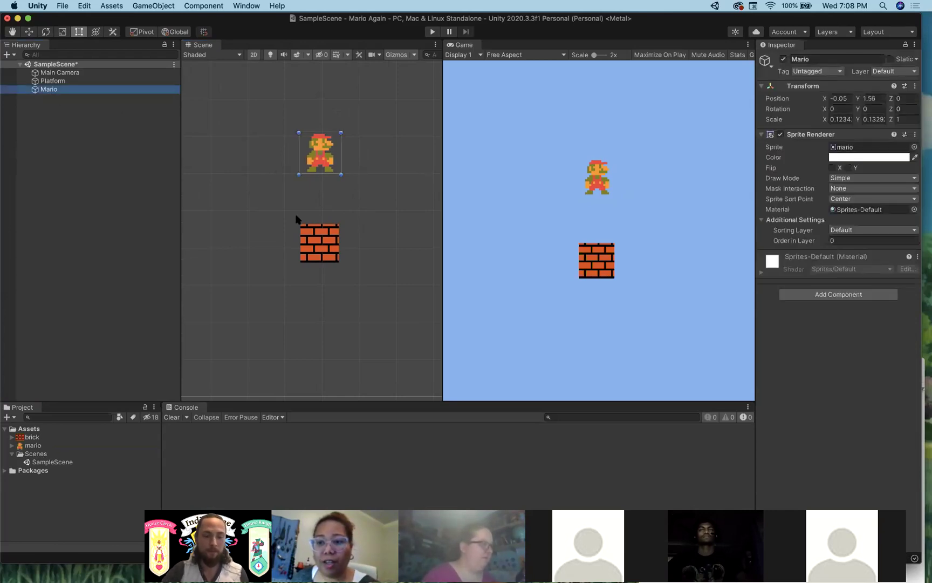
{"action": "key", "text": "super+s"}
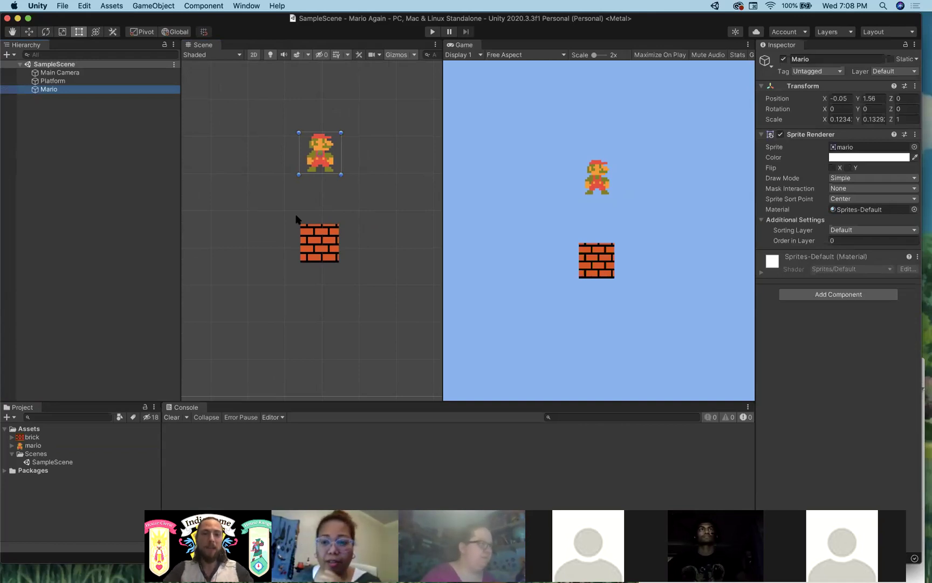
{"action": "left_click", "coordinate": [296, 219]}
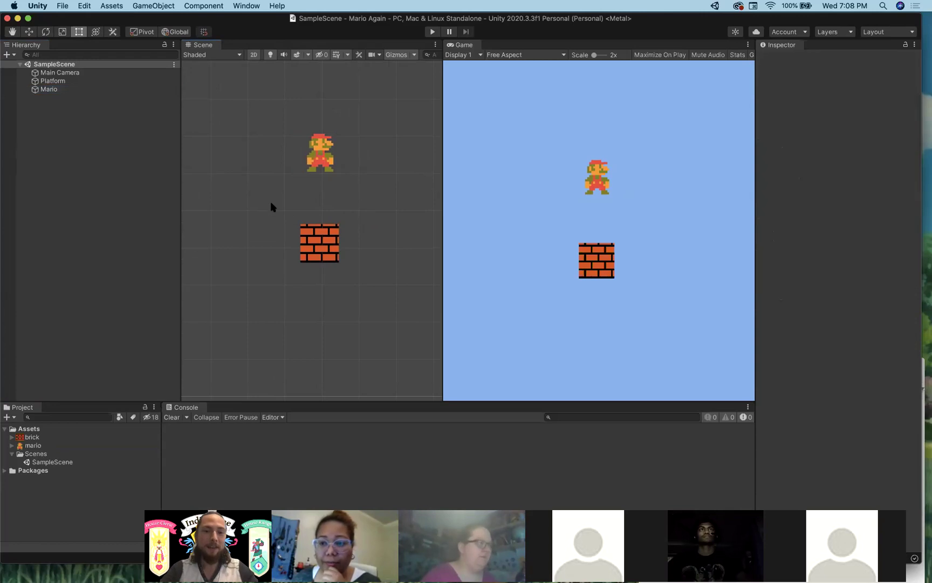
{"action": "left_click", "coordinate": [324, 155]}
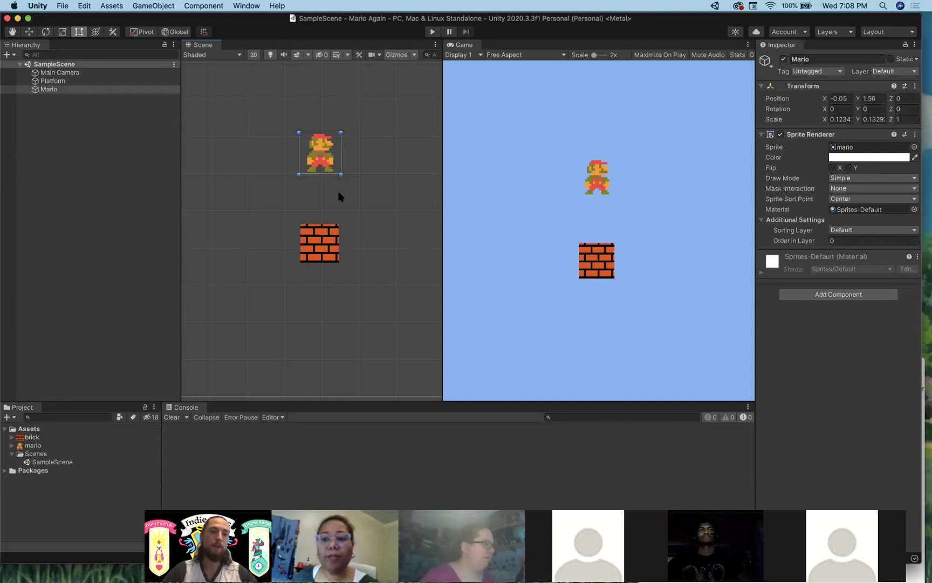
{"action": "left_click", "coordinate": [340, 195]}
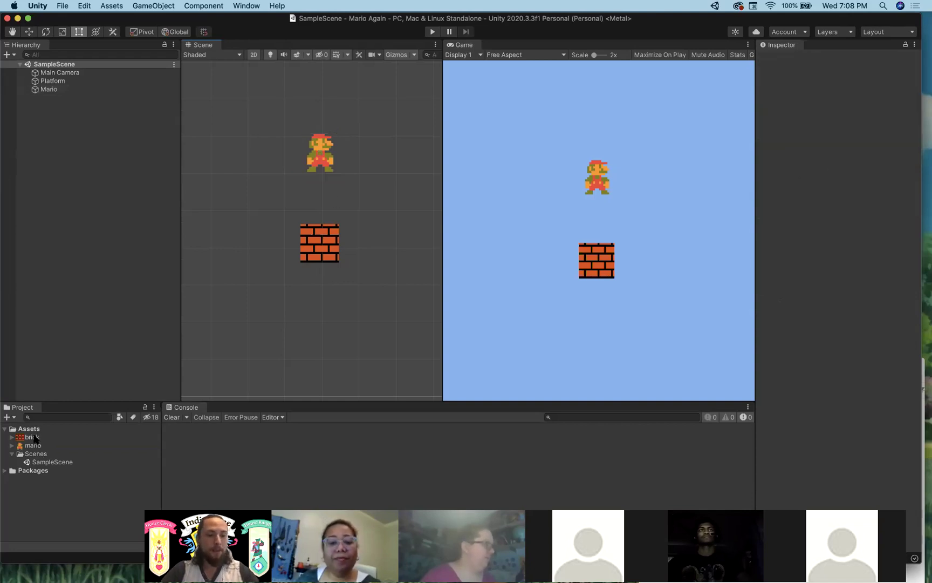
{"action": "left_click", "coordinate": [58, 89]}
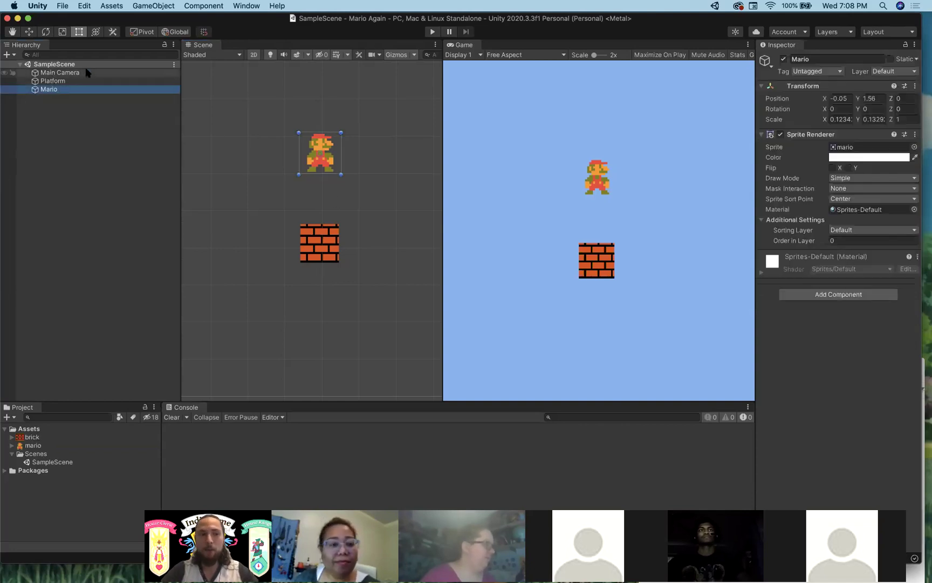
{"action": "left_click", "coordinate": [7, 54]}
{"action": "mouse_move", "coordinate": [48, 90]}
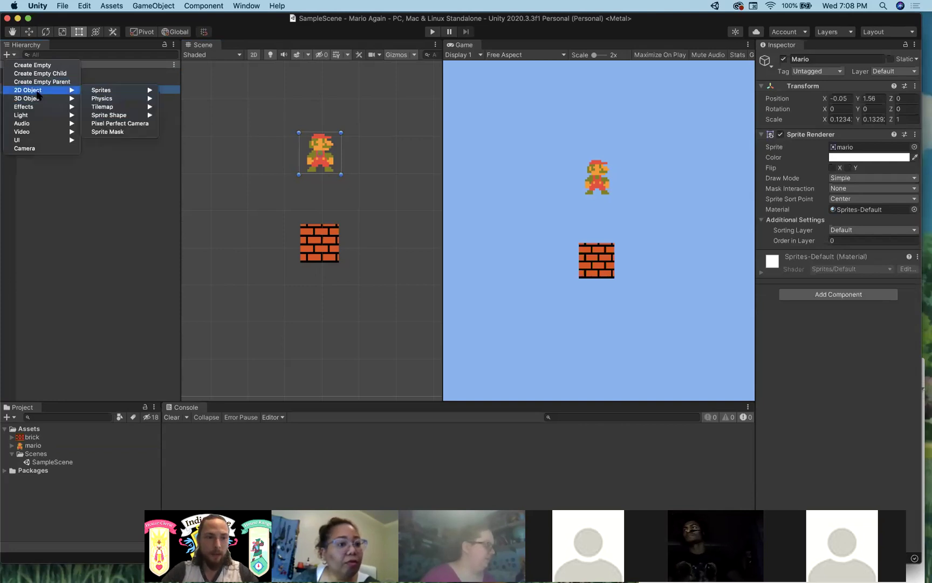
{"action": "left_click", "coordinate": [170, 180]}
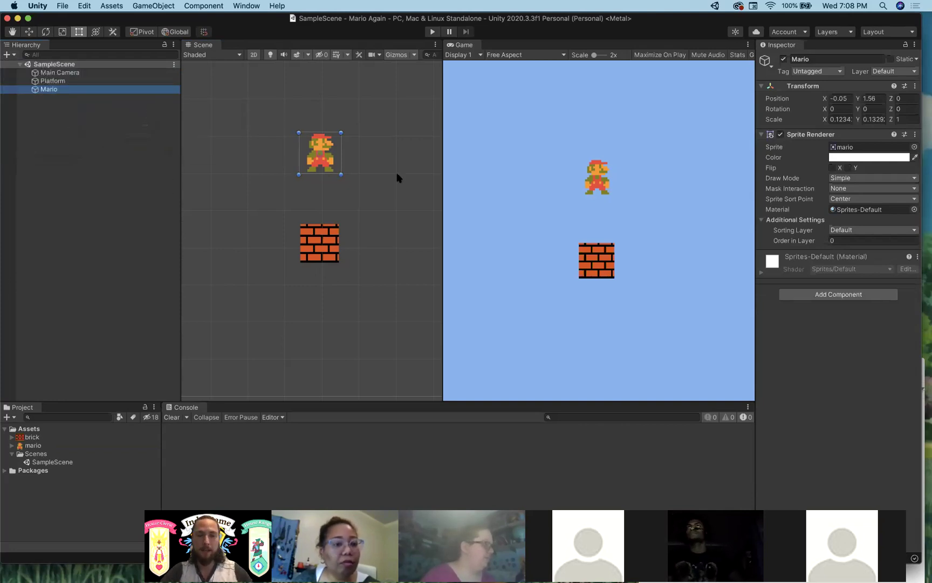
- Try adding the mario asset directly to the scene as a separate object, delete that object and save the scene
{"action": "left_click", "coordinate": [34, 445]}
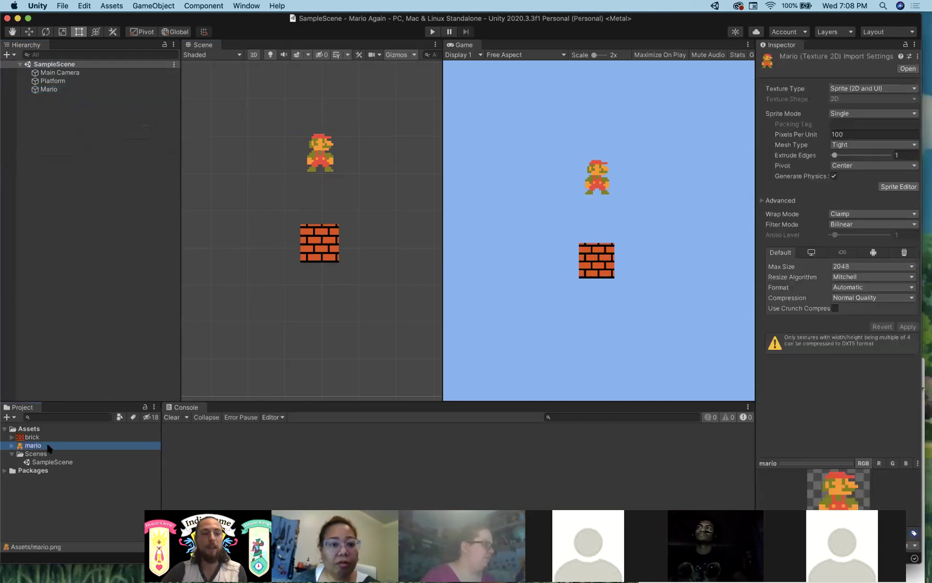
{"action": "left_click_drag", "start_coordinate": [44, 446], "coordinate": [249, 204]}
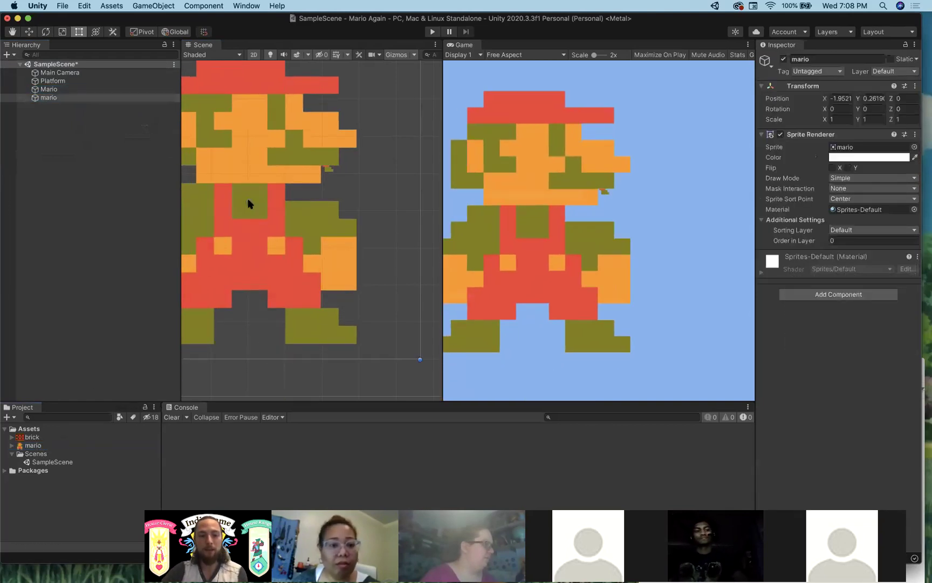
{"action": "left_click", "coordinate": [53, 98]}
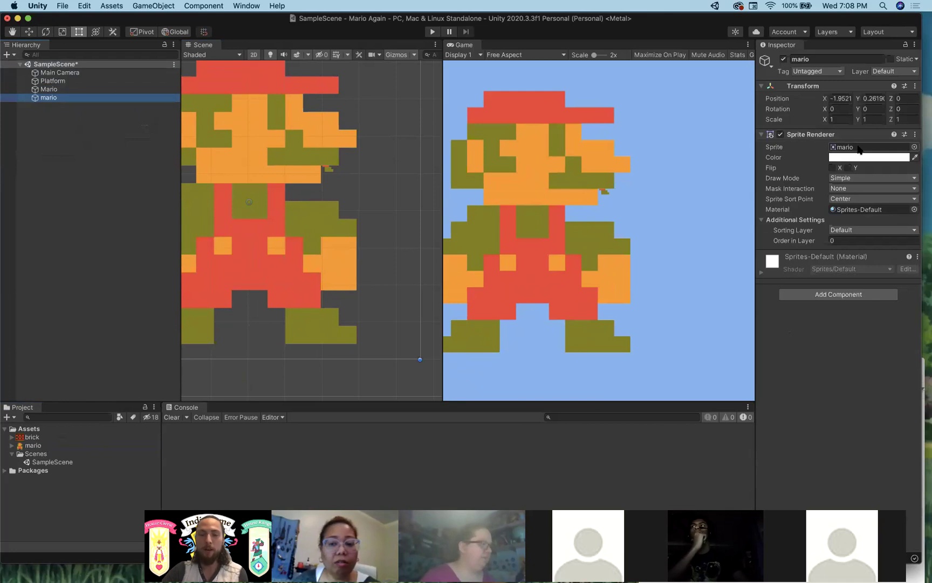
{"action": "key", "text": "super+BackSpace"}
{"action": "key", "text": "super+s"}
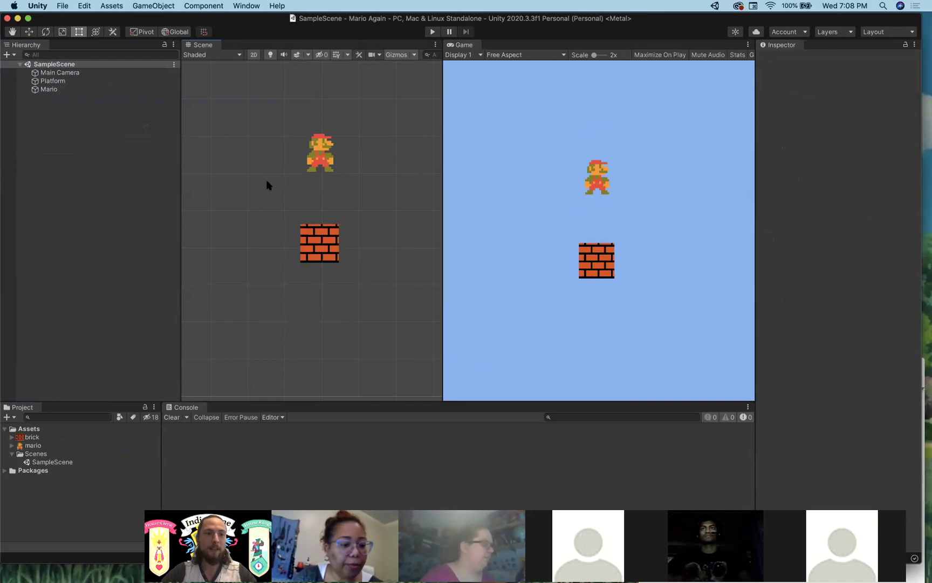
{"action": "left_click", "coordinate": [54, 90]}
{"action": "left_click", "coordinate": [366, 264]}
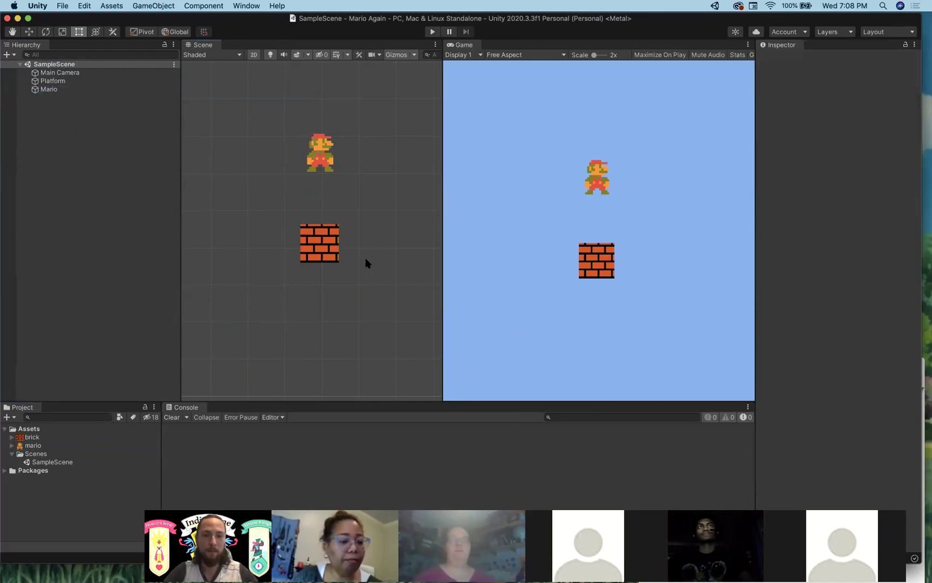
{"action": "left_click", "coordinate": [331, 158]}
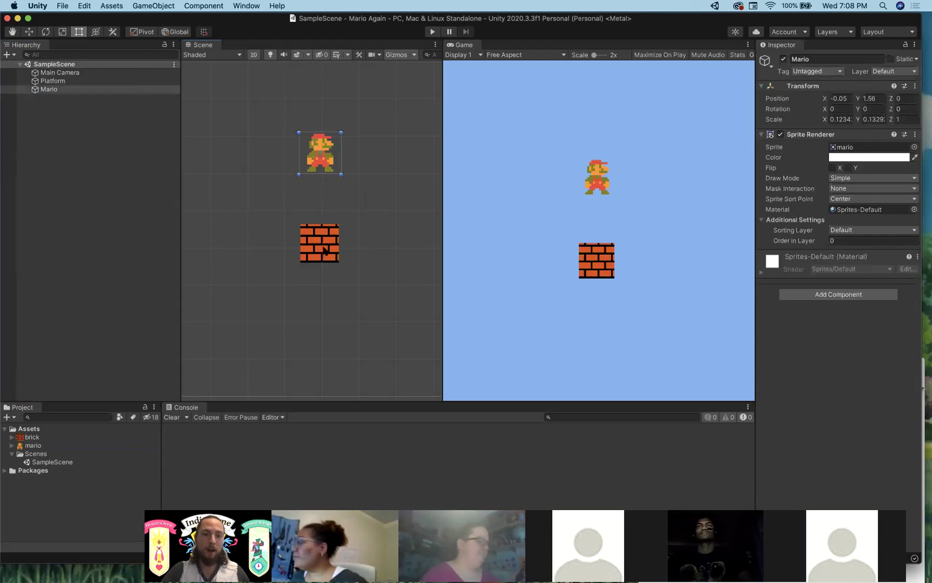
{"action": "left_click", "coordinate": [378, 208]}
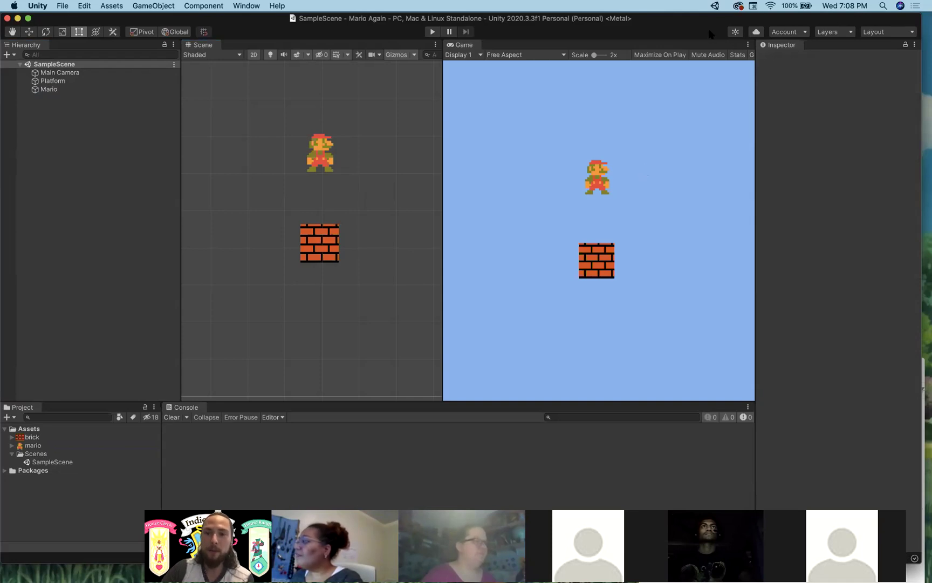
{"action": "left_click_drag", "start_coordinate": [704, 18], "coordinate": [729, 62]}
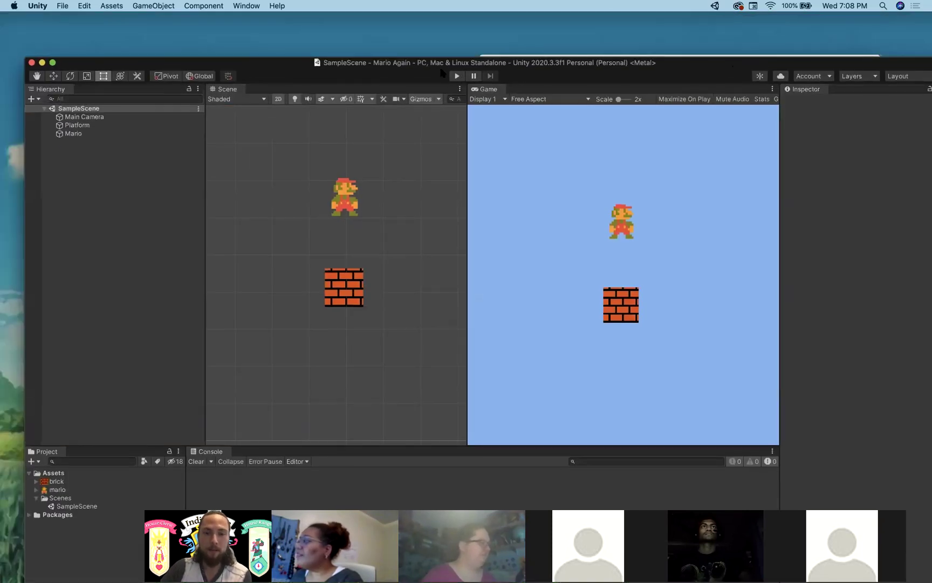
{"action": "left_click_drag", "start_coordinate": [440, 64], "coordinate": [427, 54]}
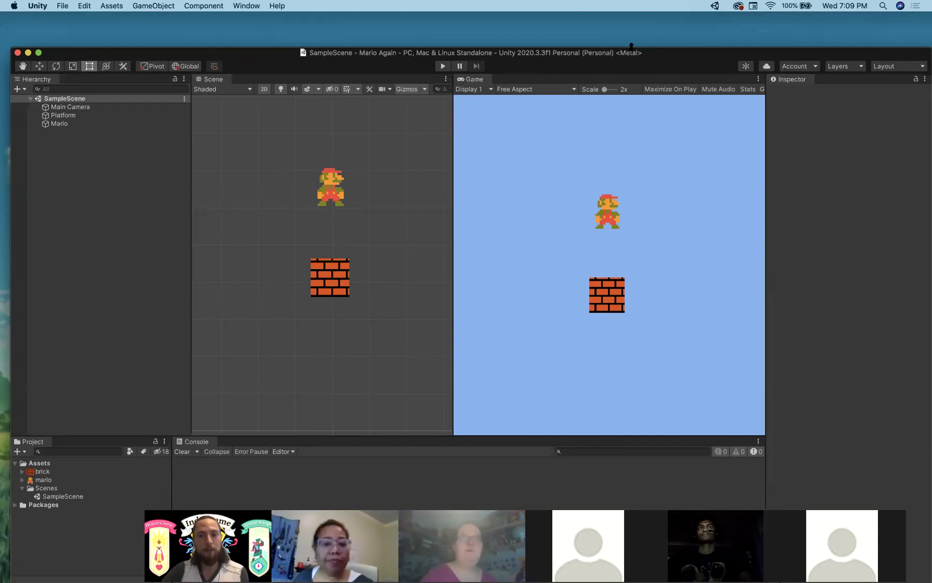
{"action": "left_click_drag", "start_coordinate": [635, 49], "coordinate": [634, 22]}
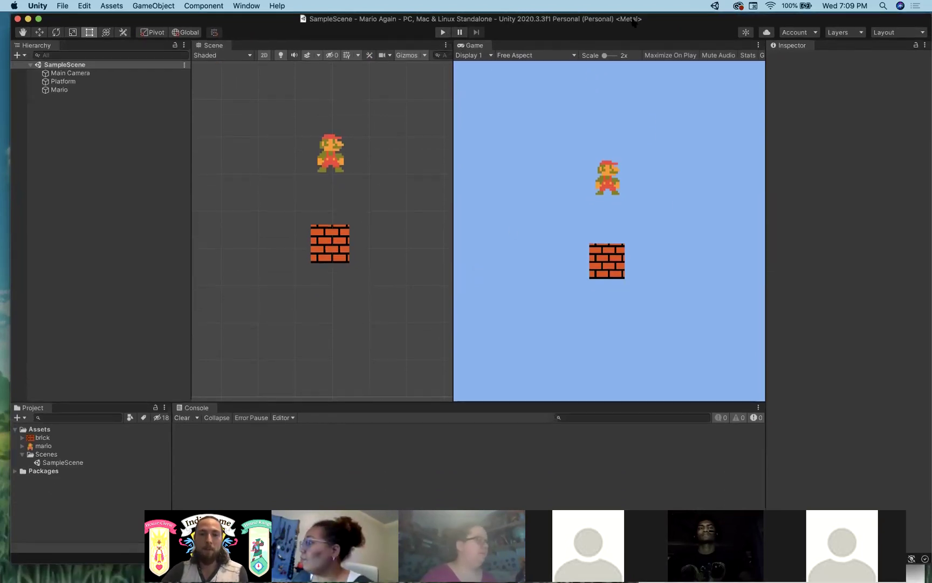
- Run the scene in Play mode to check Mario and the brick, and stop it
{"action": "left_click", "coordinate": [442, 33]}
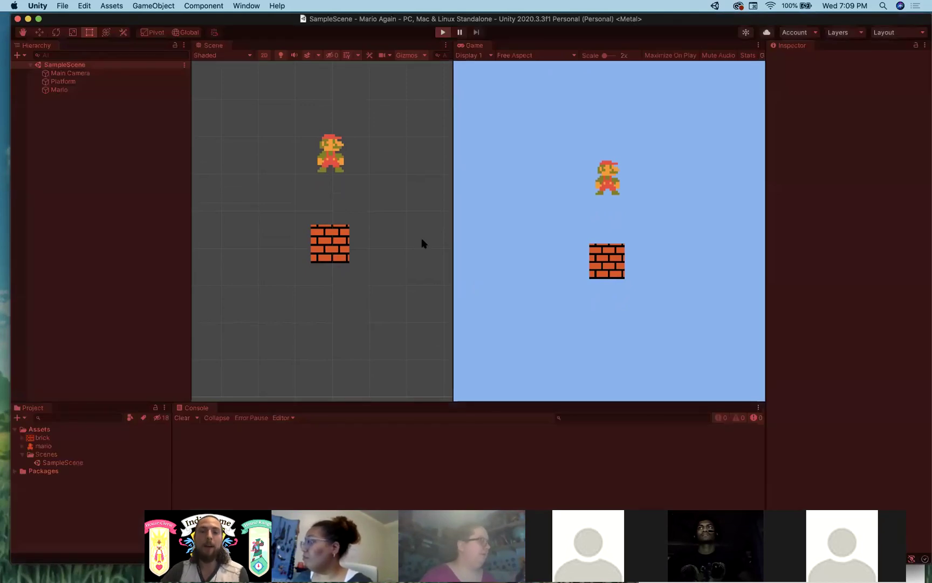
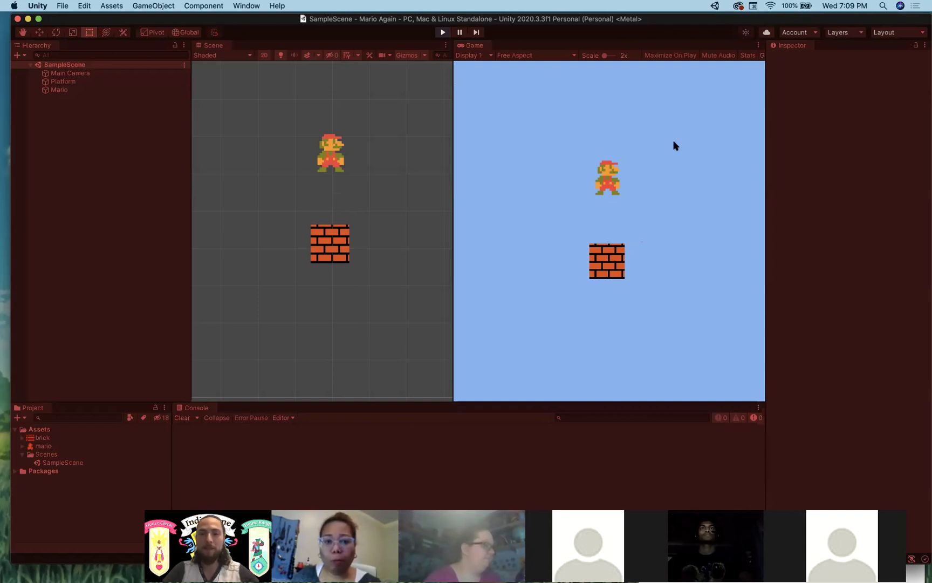
{"action": "left_click_drag", "start_coordinate": [723, 23], "coordinate": [723, 58]}
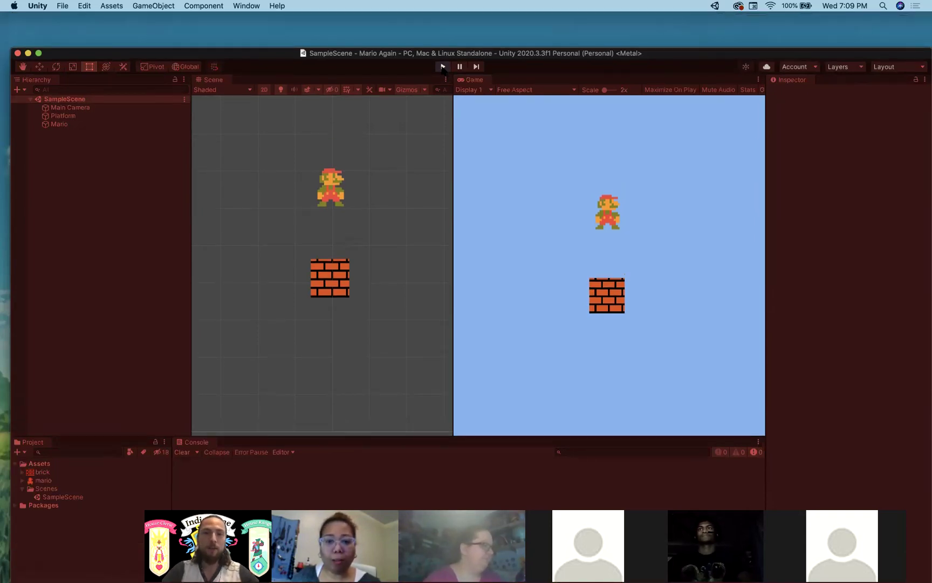
{"action": "left_click", "coordinate": [442, 67]}
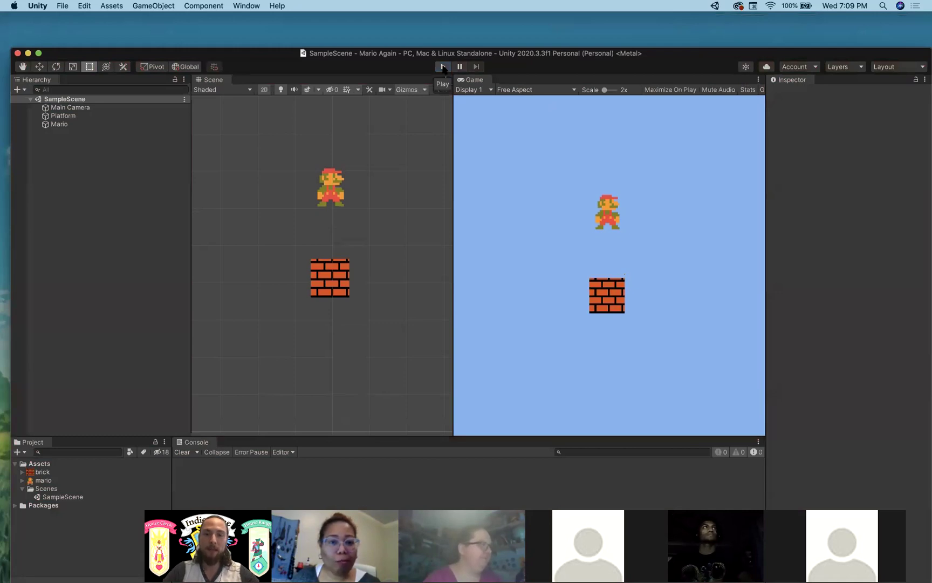
{"action": "left_click_drag", "start_coordinate": [672, 48], "coordinate": [659, 14]}
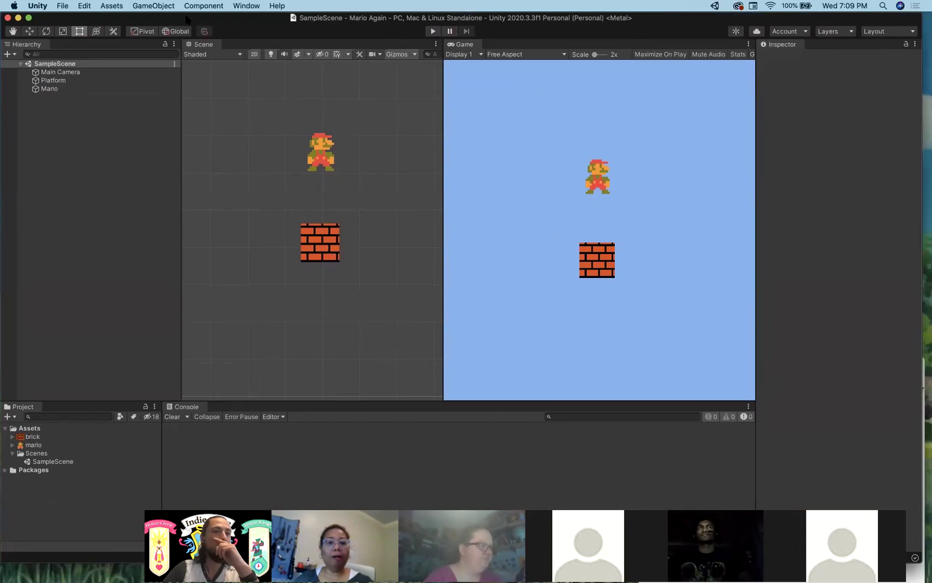
{"action": "left_click", "coordinate": [85, 5]}
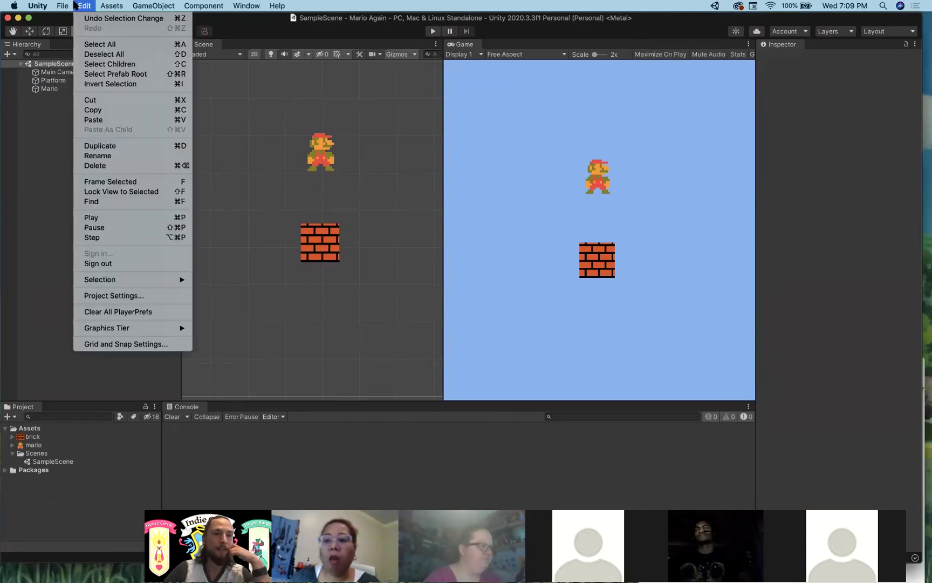
{"action": "left_click", "coordinate": [33, 5]}
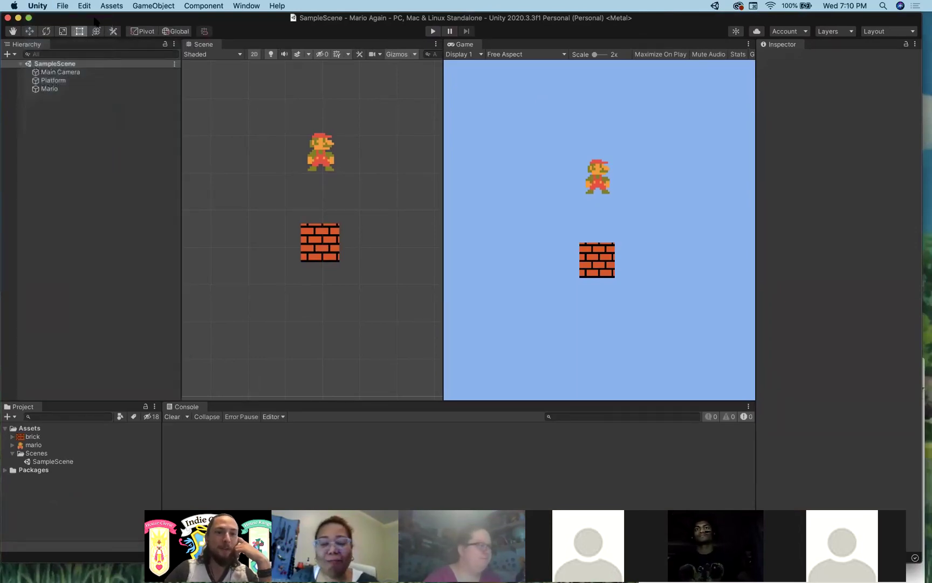
{"action": "left_click_drag", "start_coordinate": [94, 20], "coordinate": [94, 31]}
{"action": "left_click_drag", "start_coordinate": [701, 28], "coordinate": [652, 19]}
- Start Play mode and bring up the Colors section of the Unity preferences
{"action": "left_click", "coordinate": [433, 79]}
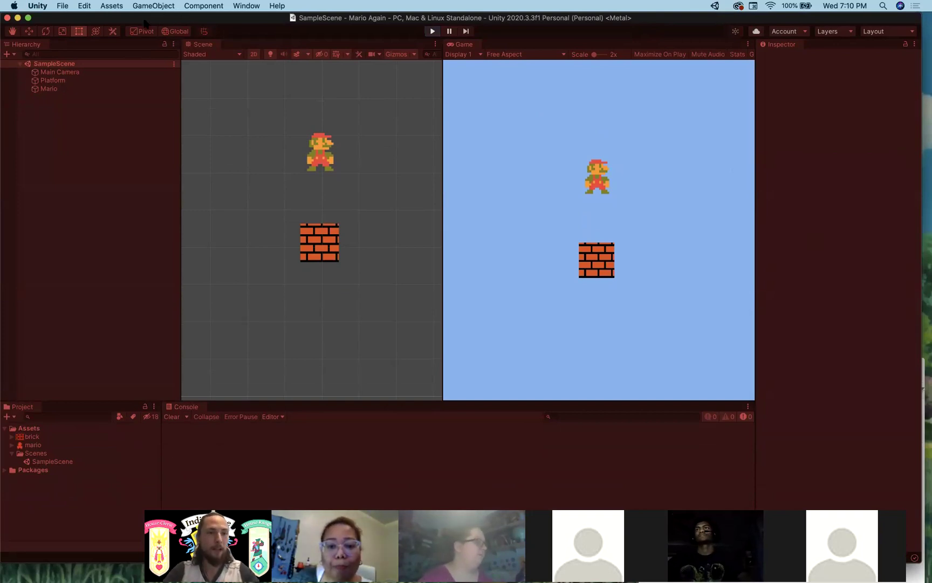
{"action": "left_click", "coordinate": [38, 6]}
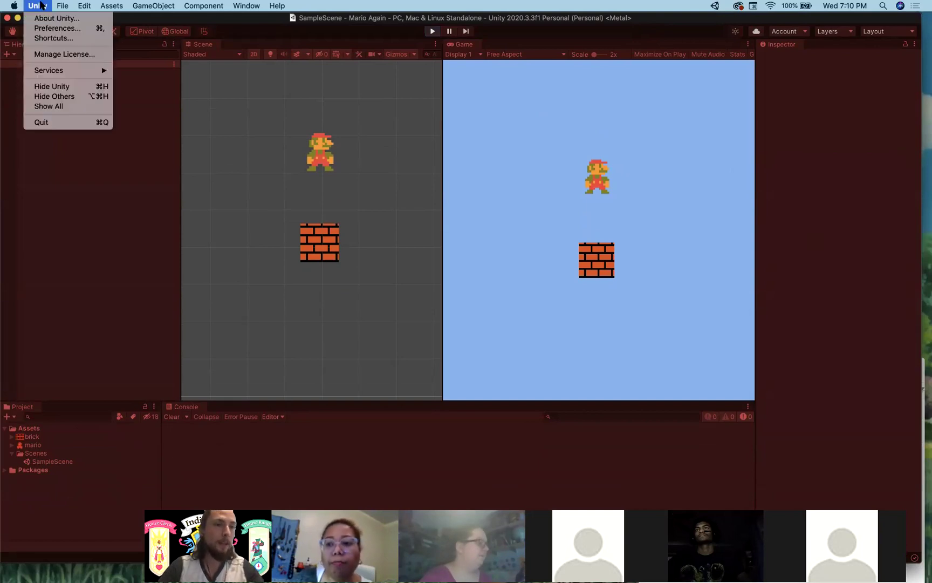
{"action": "left_click", "coordinate": [37, 6]}
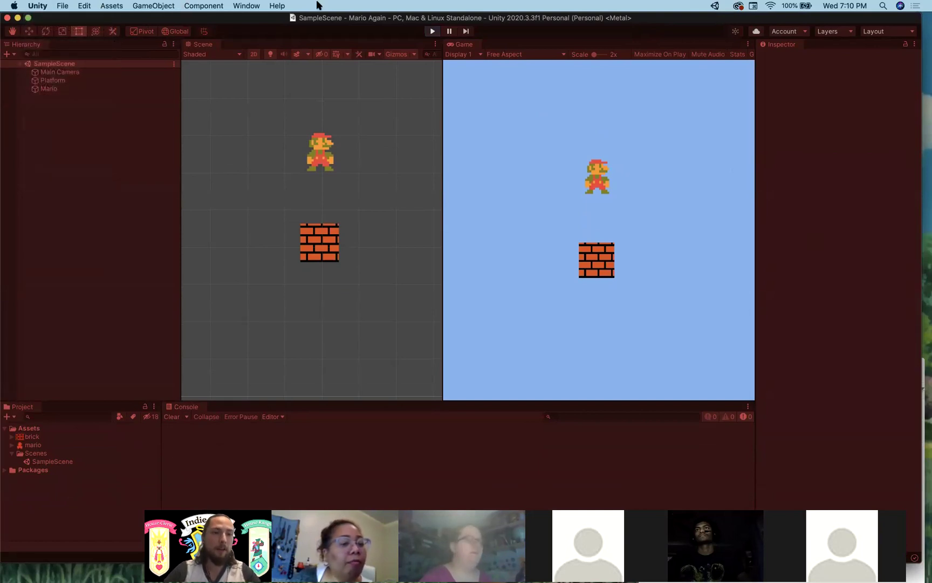
{"action": "left_click", "coordinate": [42, 5]}
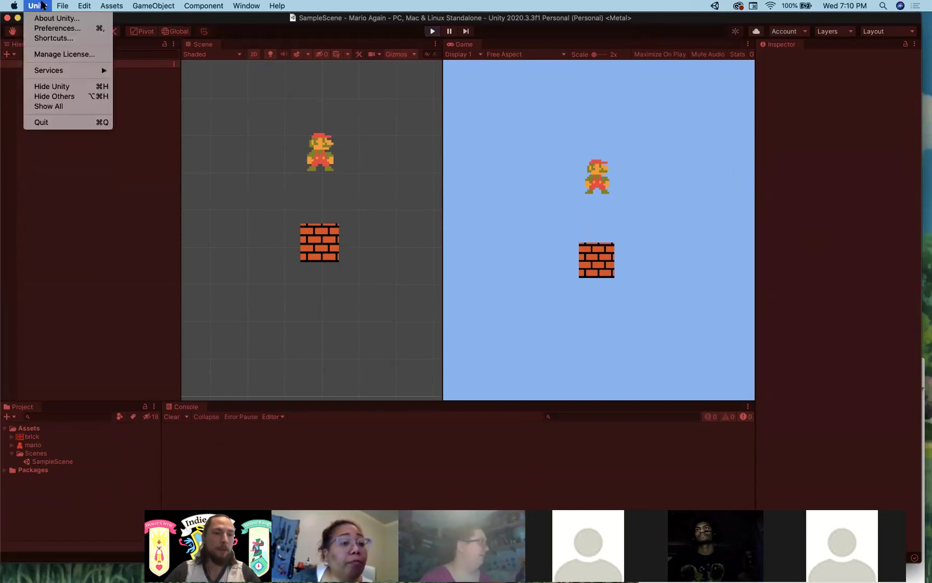
{"action": "left_click", "coordinate": [50, 29]}
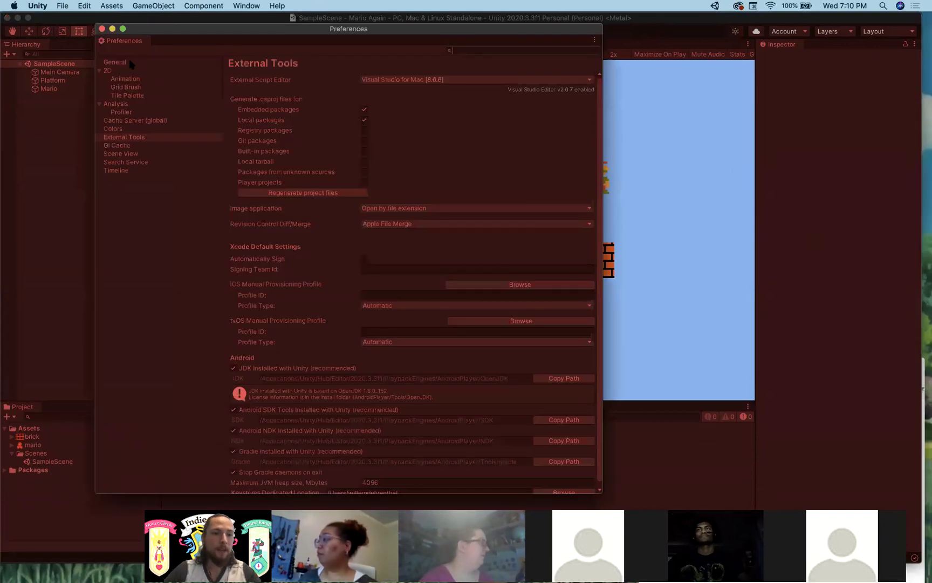
{"action": "left_click", "coordinate": [117, 65]}
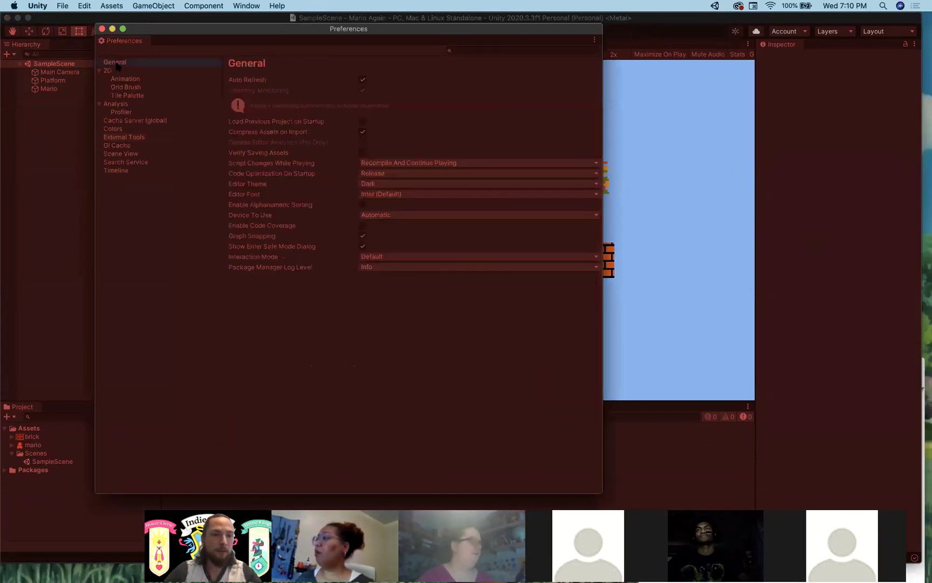
{"action": "left_click", "coordinate": [122, 130]}
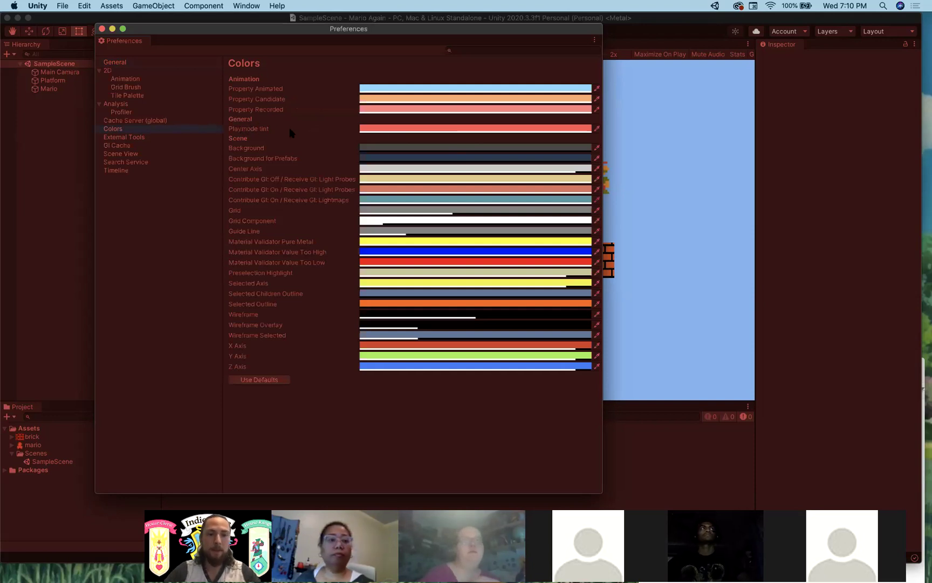
- Examine the Playmode tint colour in the colour picker, close the preferences without changing it, and exit Play mode
{"action": "left_click", "coordinate": [391, 130]}
{"action": "left_click_drag", "start_coordinate": [474, 125], "coordinate": [672, 121]}
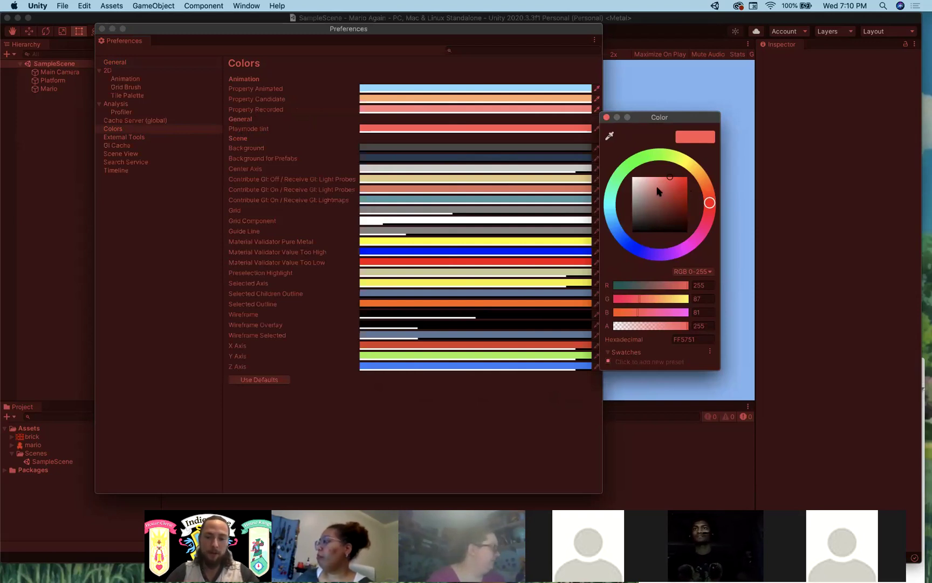
{"action": "left_click", "coordinate": [606, 118]}
{"action": "left_click", "coordinate": [102, 30]}
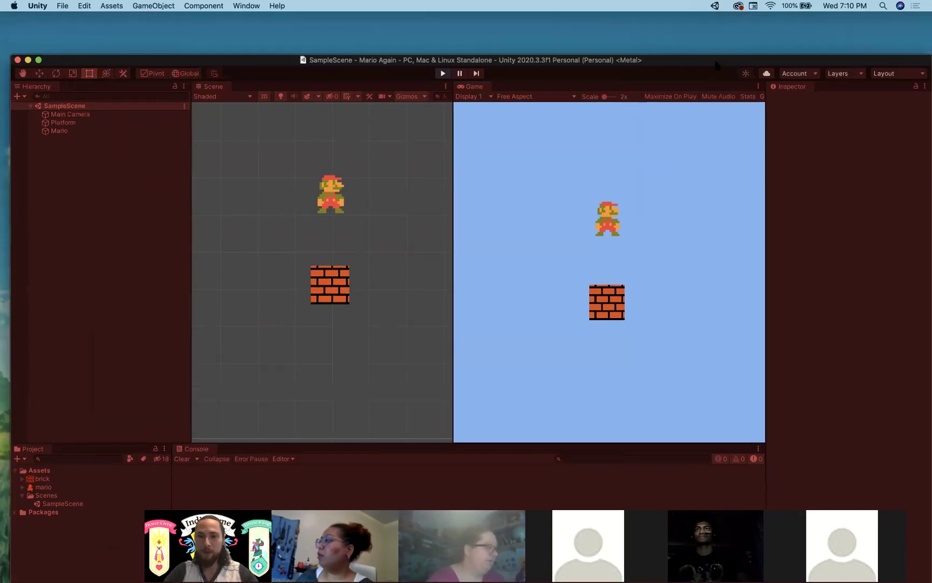
{"action": "left_click", "coordinate": [443, 73]}
{"action": "left_click_drag", "start_coordinate": [691, 61], "coordinate": [680, 18]}
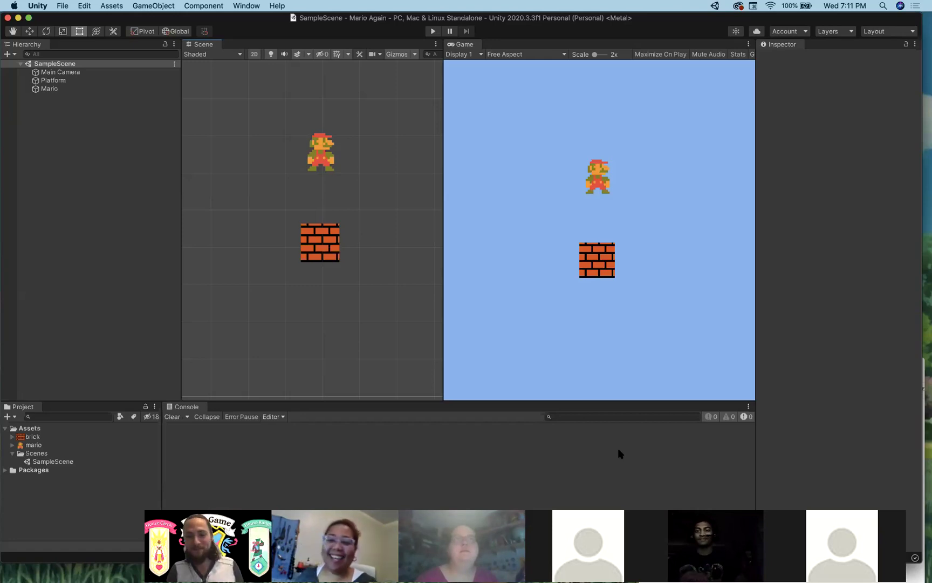
{"action": "left_click", "coordinate": [319, 162]}
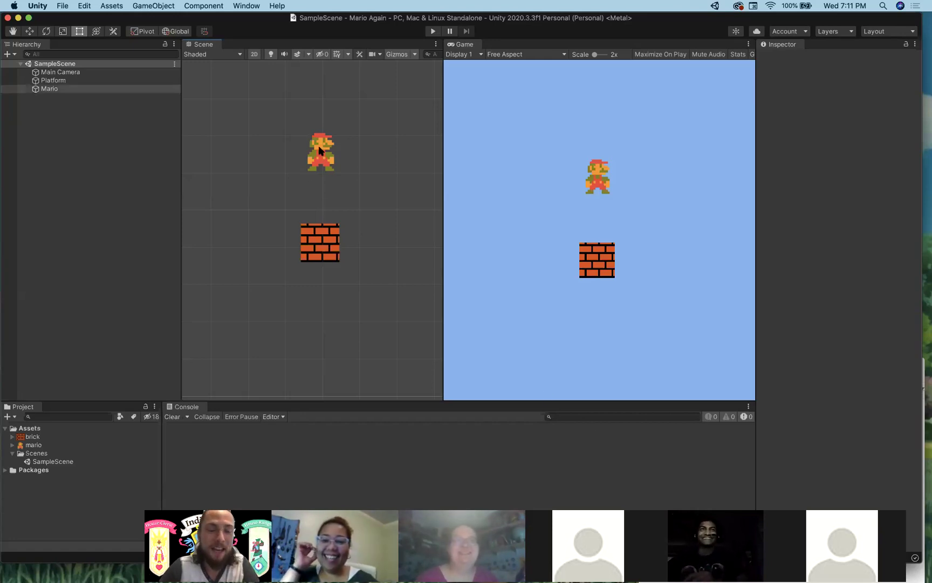
{"action": "left_click", "coordinate": [332, 239]}
{"action": "left_click", "coordinate": [323, 199]}
{"action": "left_click", "coordinate": [326, 166]}
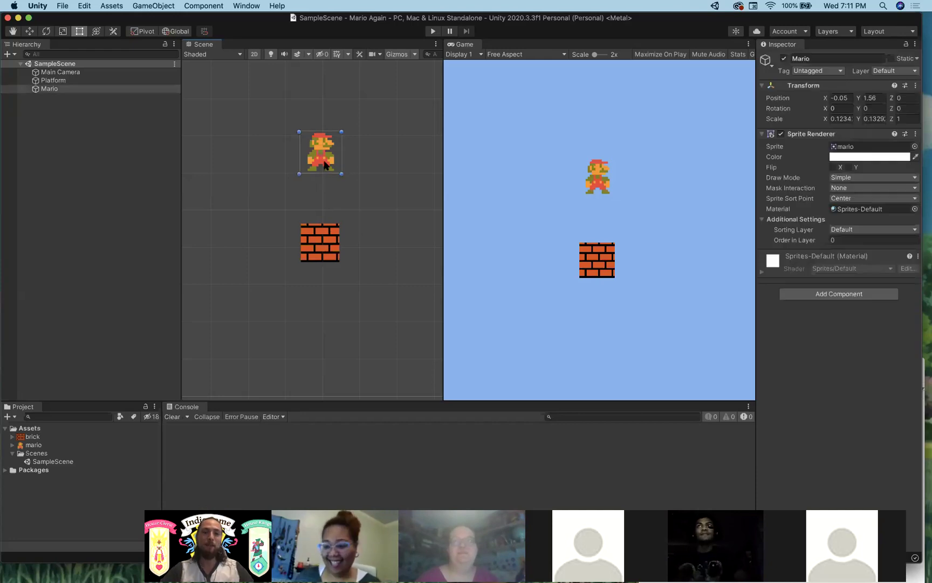
{"action": "left_click", "coordinate": [356, 185]}
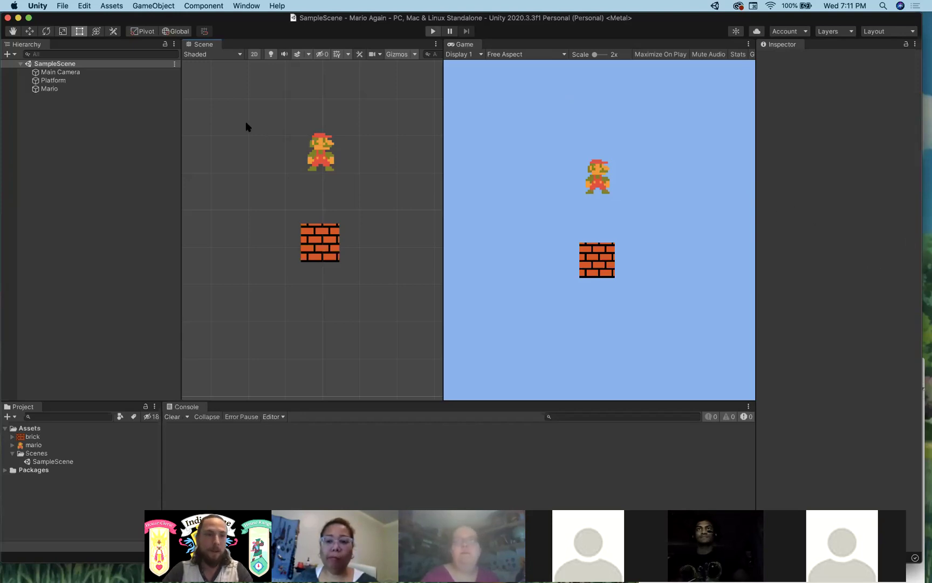
- Add a Rigidbody 2D component to the Mario object
{"action": "left_click", "coordinate": [328, 149]}
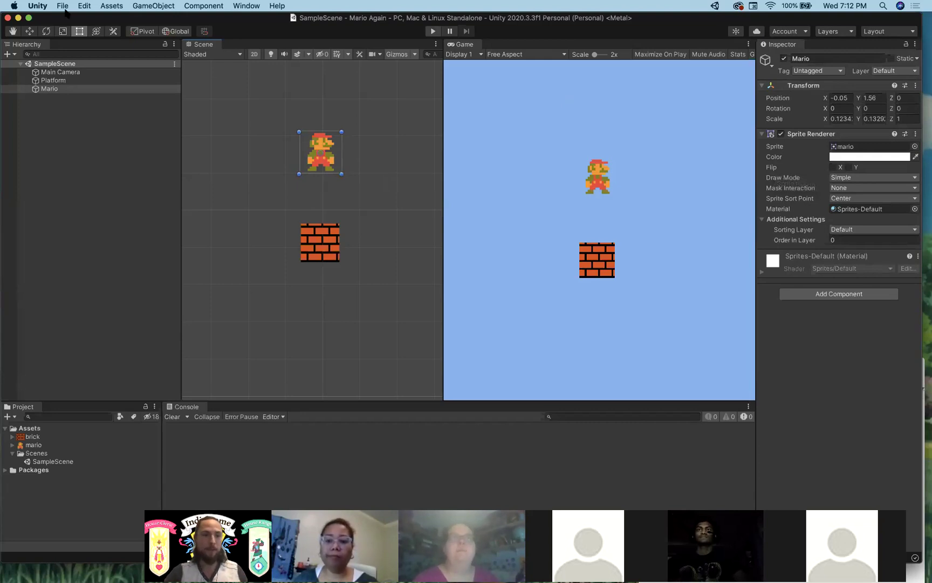
{"action": "left_click_drag", "start_coordinate": [52, 80], "coordinate": [51, 91]}
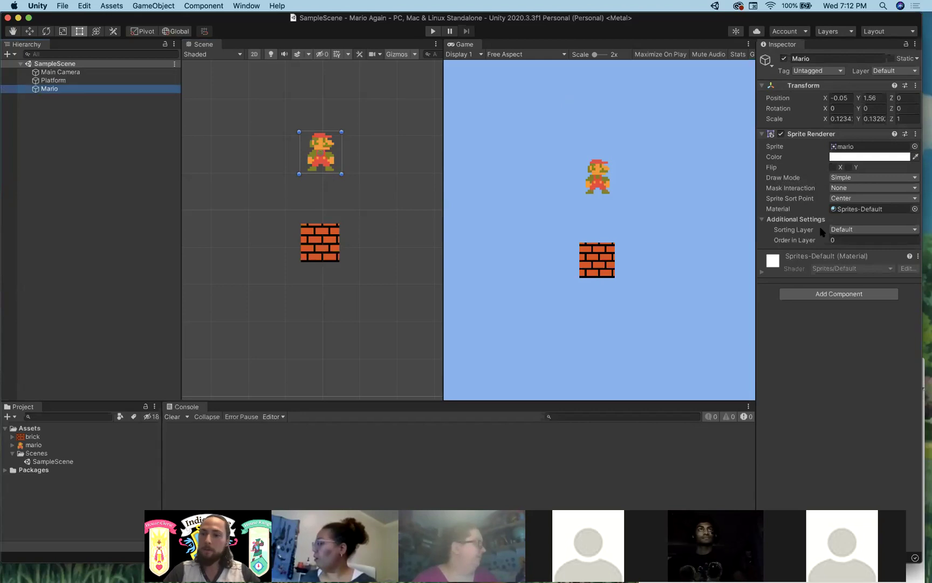
{"action": "left_click", "coordinate": [836, 295]}
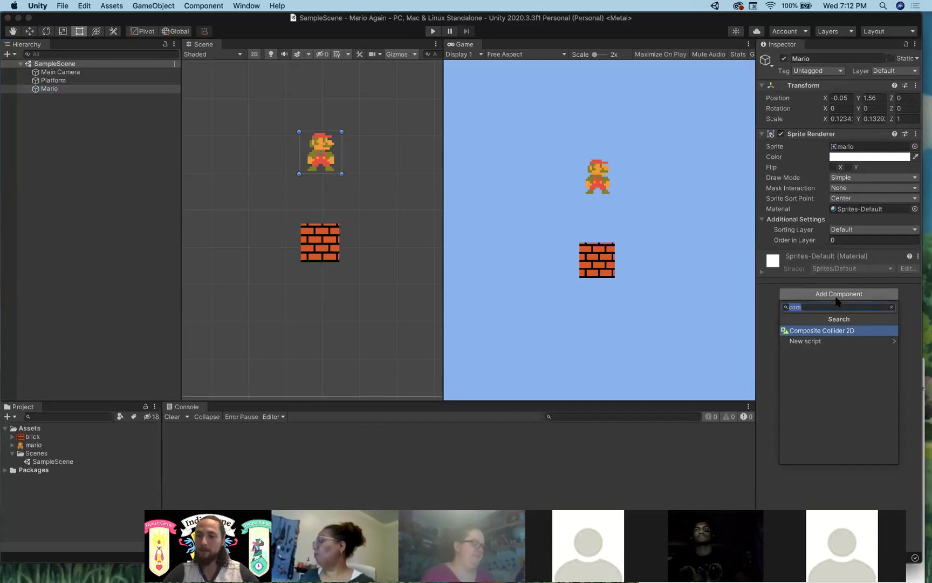
{"action": "type", "text": "rigi"}
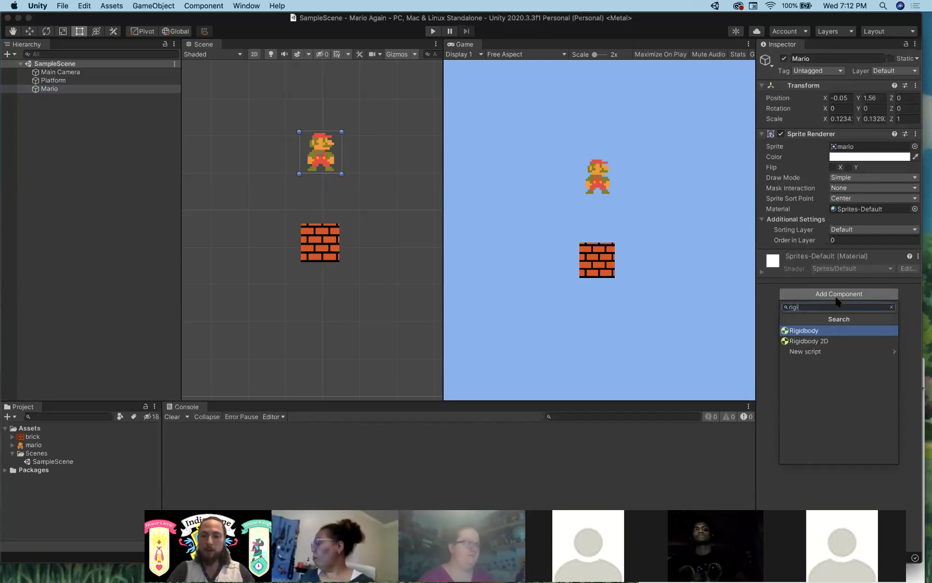
{"action": "left_click", "coordinate": [852, 341]}
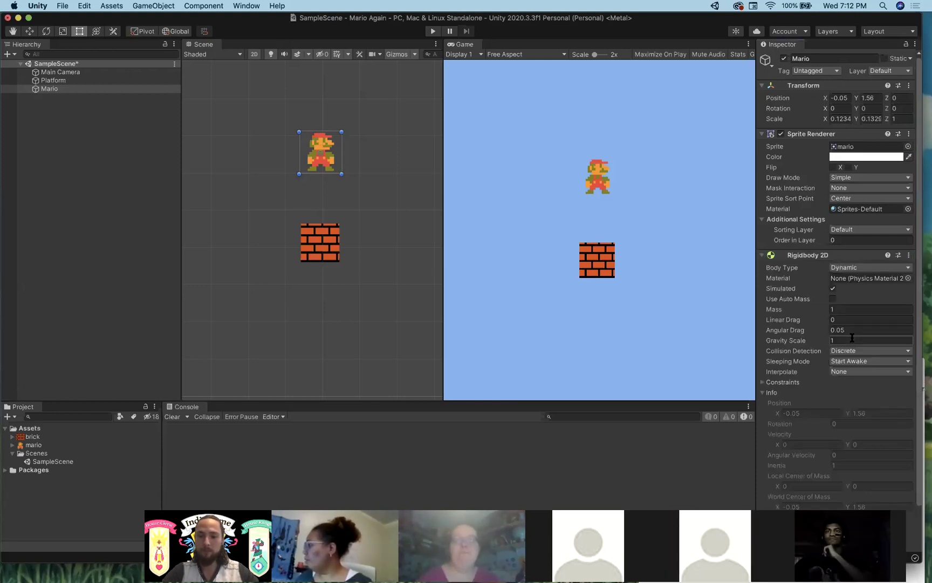
- Review the settings of Mario's Rigidbody 2D component, collapsing and expanding it
{"action": "scroll", "coordinate": [809, 216], "scroll_direction": "down", "scroll_amount": 2}
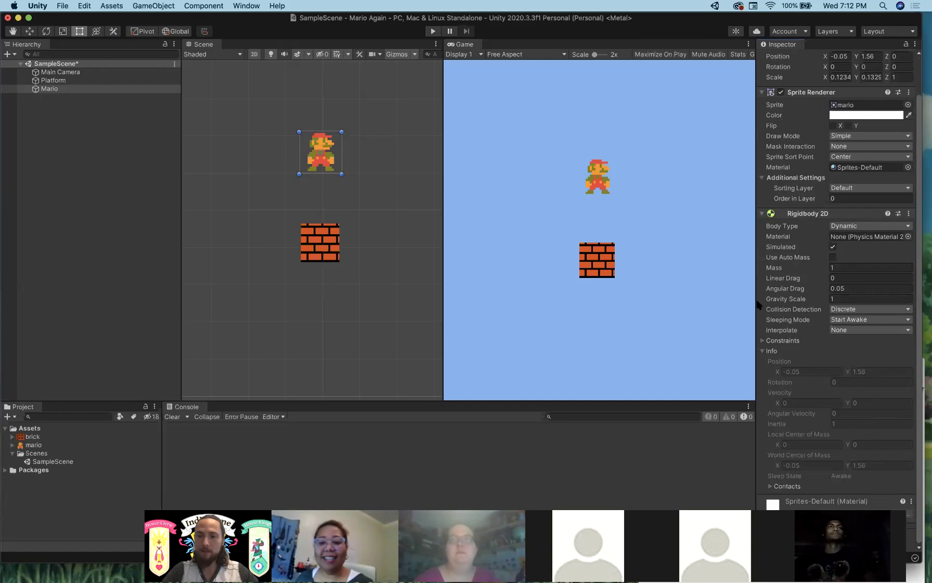
{"action": "scroll", "coordinate": [801, 249], "scroll_direction": "up", "scroll_amount": 2}
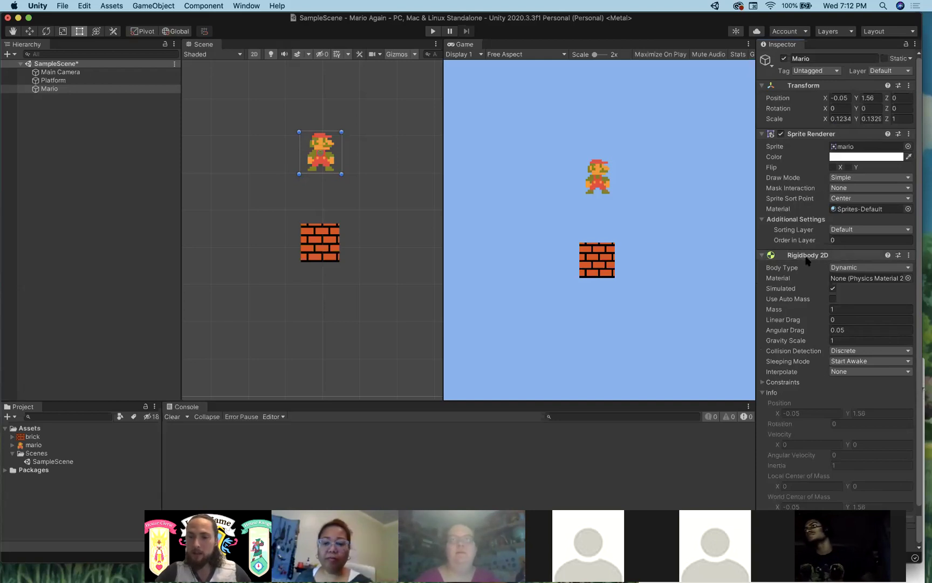
{"action": "left_click", "coordinate": [762, 256]}
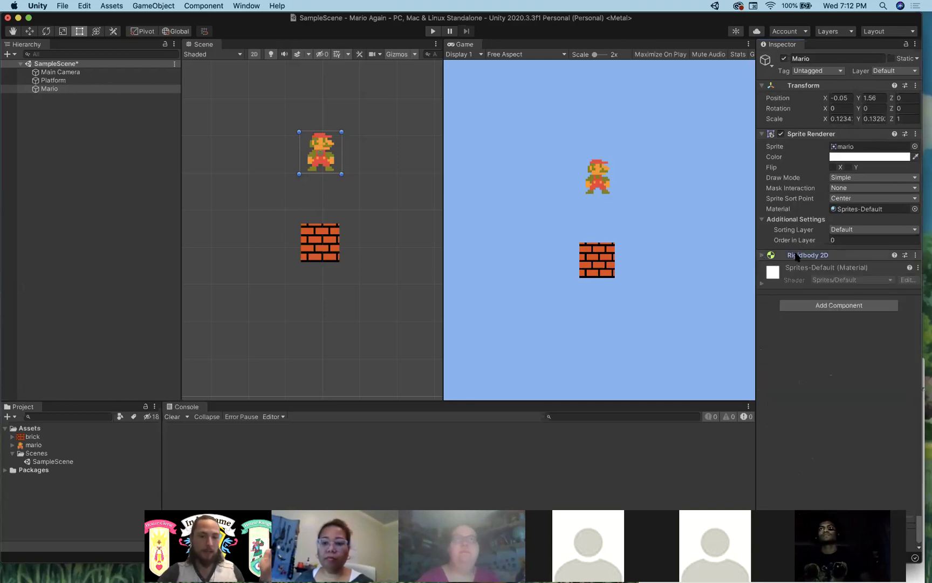
{"action": "left_click", "coordinate": [763, 255]}
{"action": "left_click", "coordinate": [763, 255]}
{"action": "left_click", "coordinate": [763, 255]}
{"action": "scroll", "coordinate": [836, 300], "scroll_direction": "down", "scroll_amount": 2}
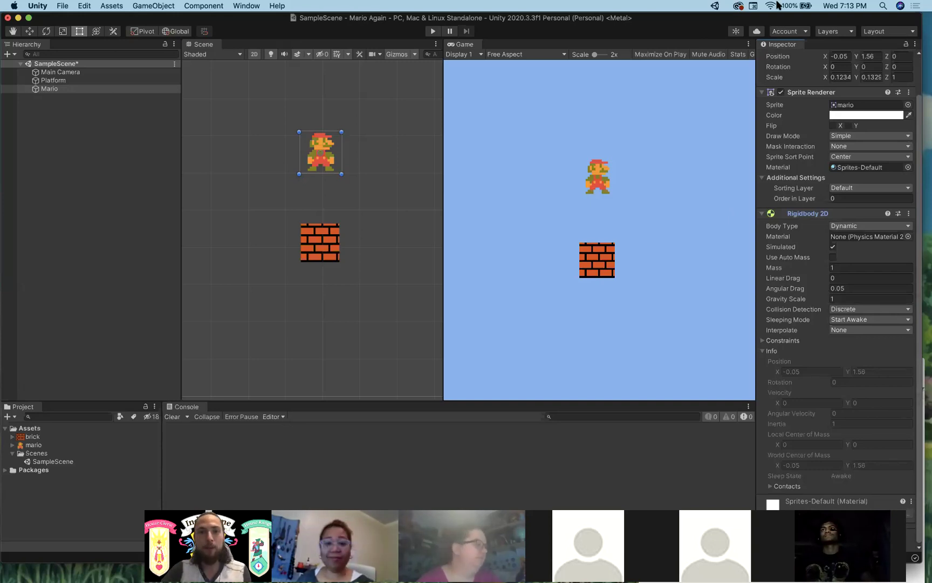
- Run the game to test how gravity acts on Mario, and stop Play mode
{"action": "left_click", "coordinate": [433, 31]}
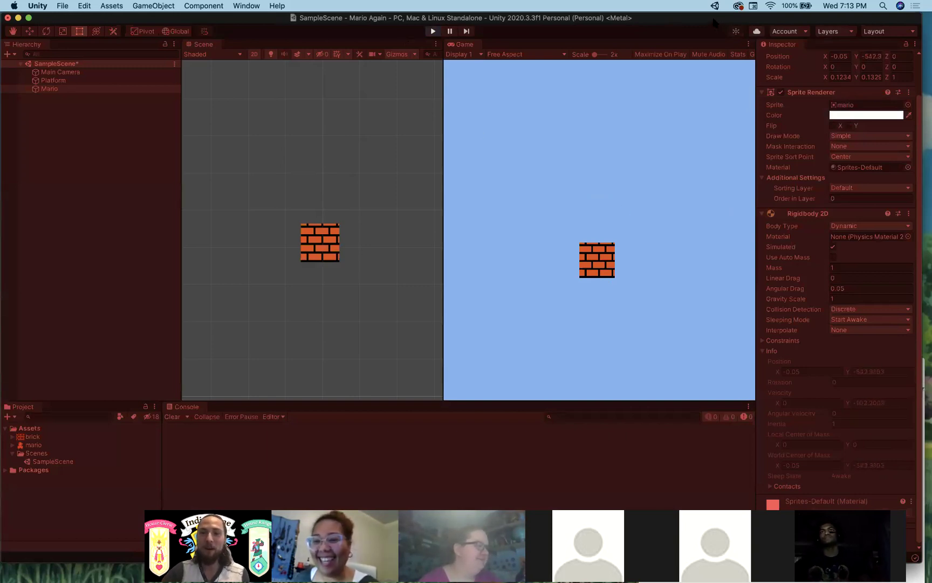
{"action": "left_click_drag", "start_coordinate": [717, 21], "coordinate": [716, 66]}
{"action": "left_click", "coordinate": [432, 76]}
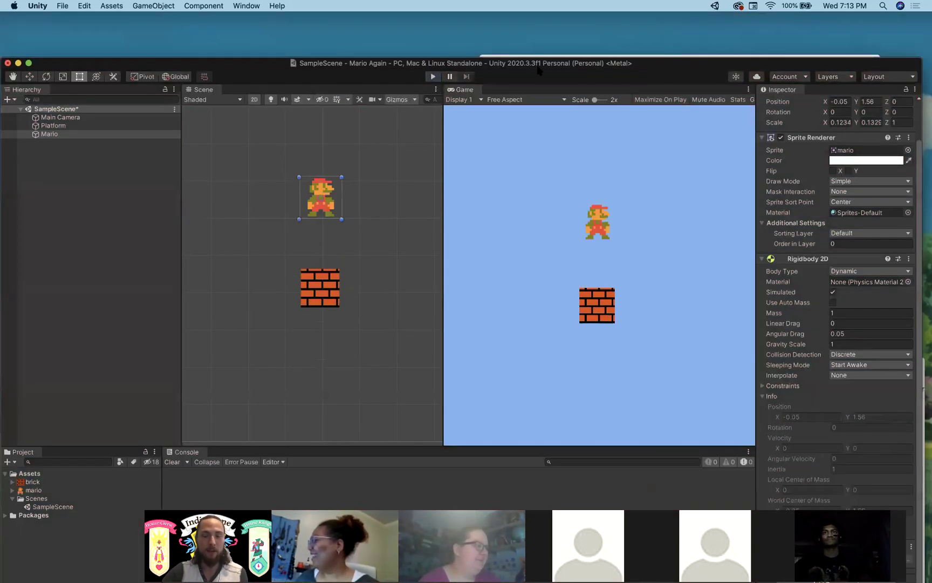
{"action": "left_click_drag", "start_coordinate": [537, 61], "coordinate": [539, 5]}
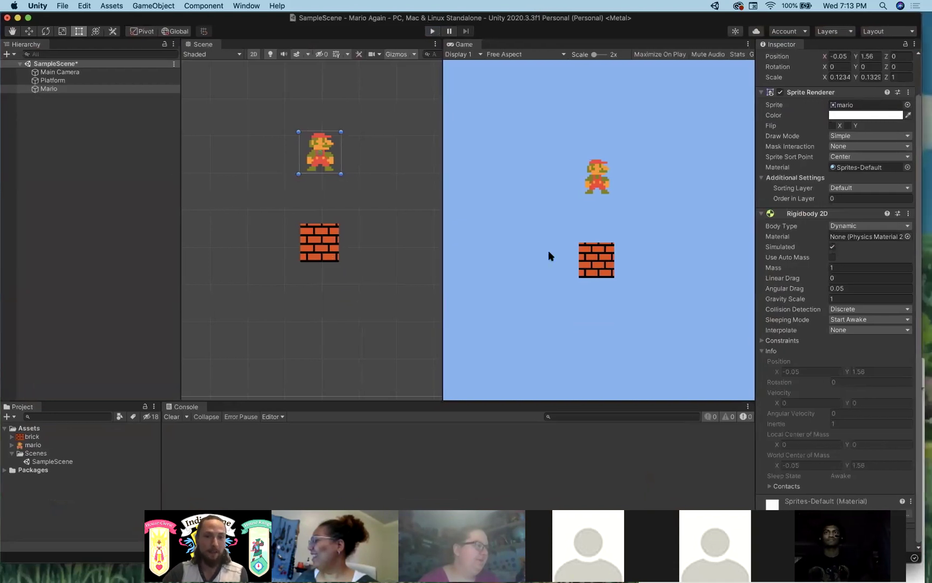
- Save the scene and inspect the components of the Platform and Mario objects
{"action": "left_click", "coordinate": [407, 249]}
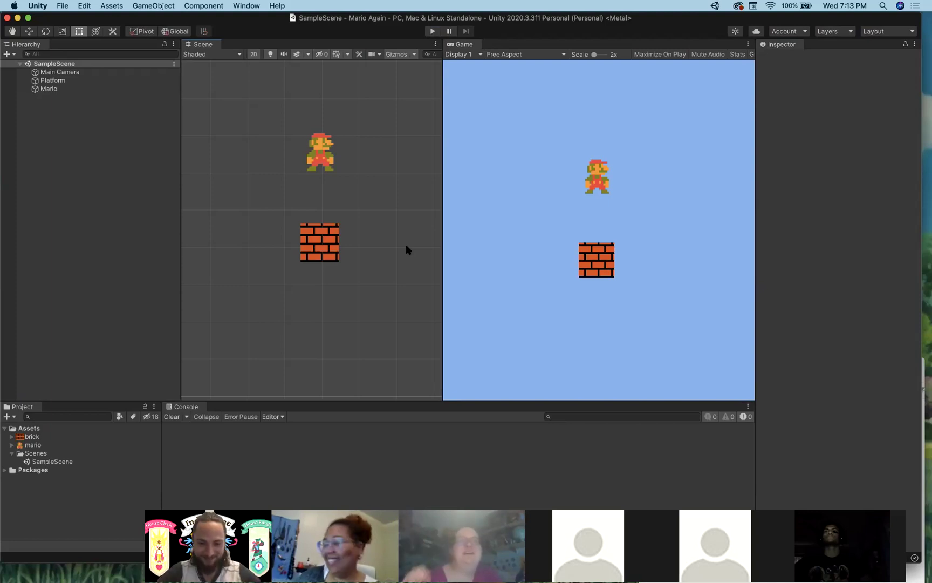
{"action": "left_click", "coordinate": [323, 232]}
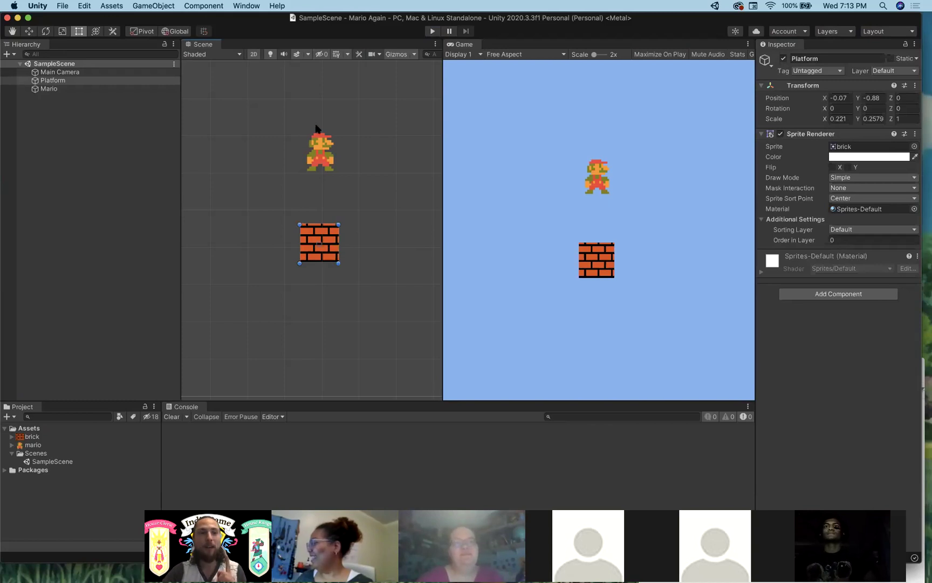
{"action": "left_click", "coordinate": [82, 89]}
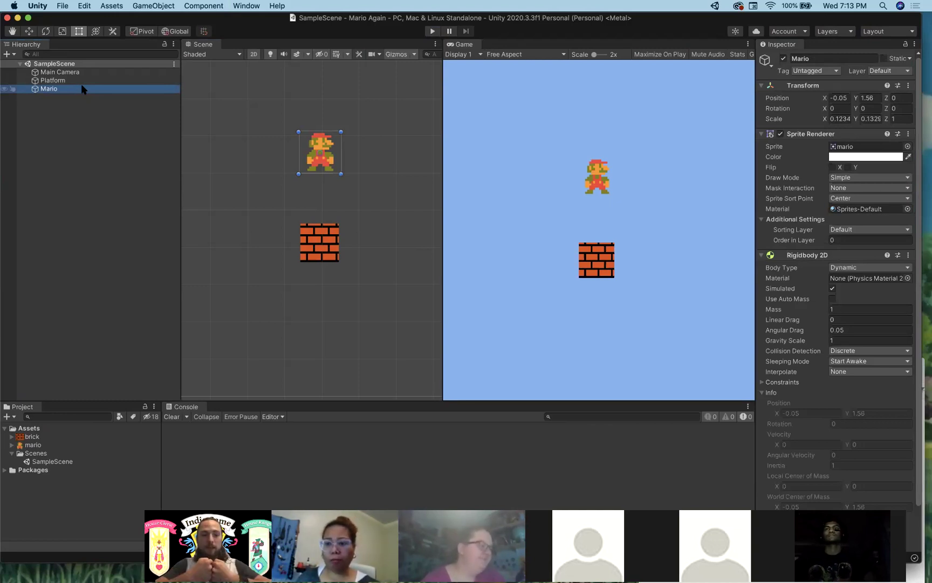
- Add a Box Collider 2D component to the Platform object
{"action": "left_click", "coordinate": [807, 281]}
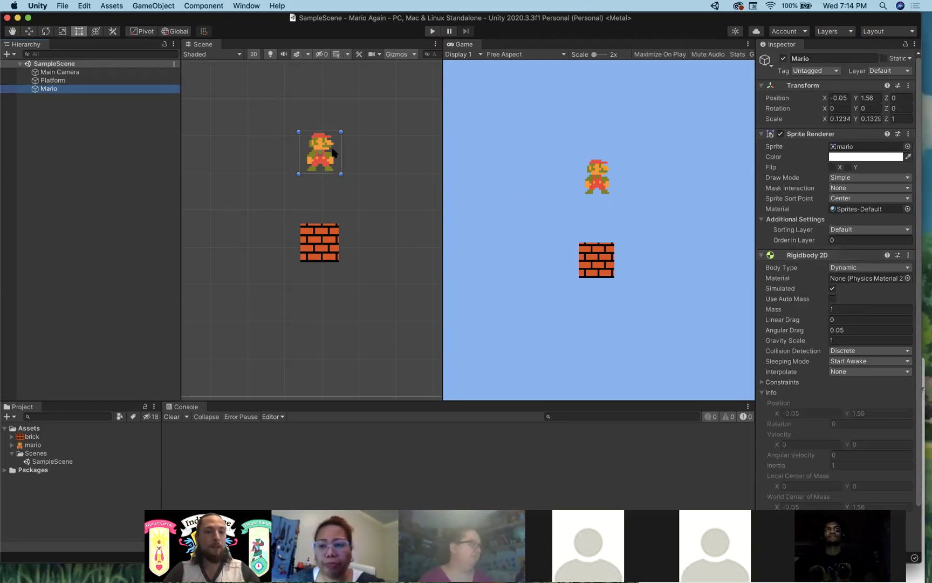
{"action": "left_click", "coordinate": [324, 247]}
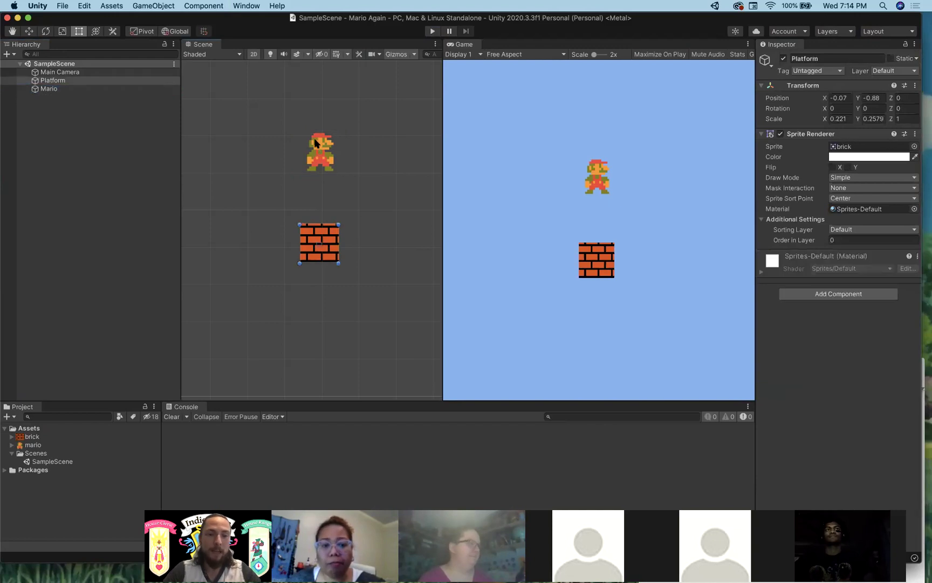
{"action": "left_click", "coordinate": [59, 89]}
{"action": "left_click", "coordinate": [57, 82]}
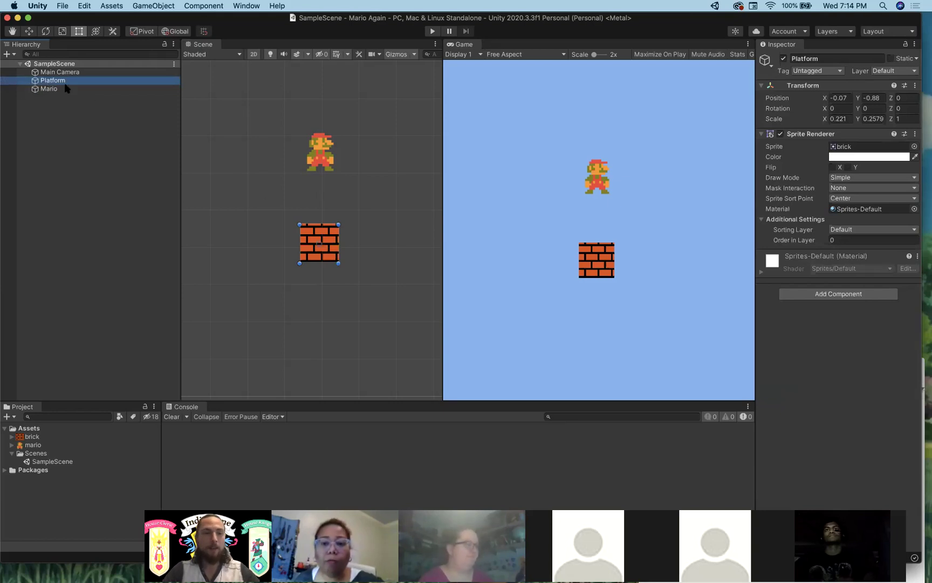
{"action": "left_click", "coordinate": [833, 298]}
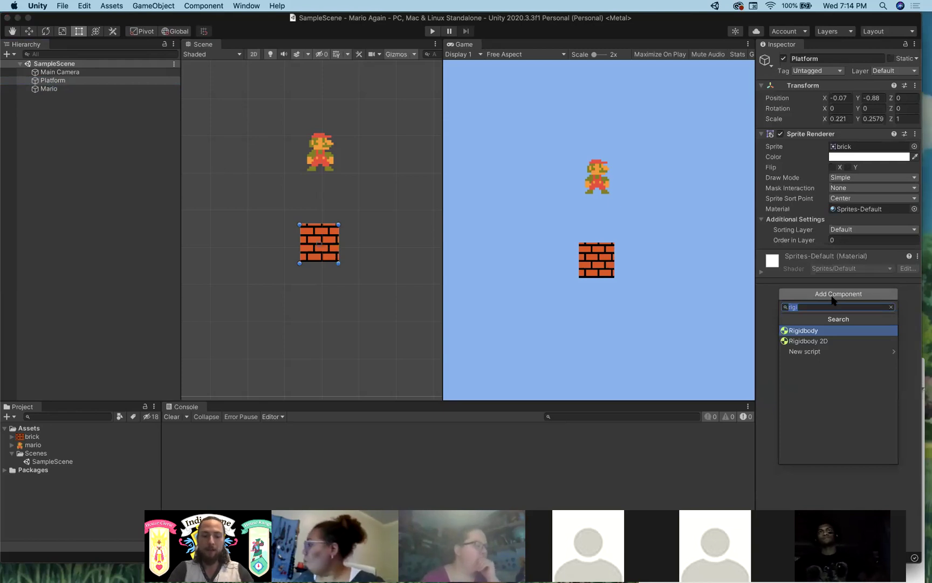
{"action": "type", "text": "box"}
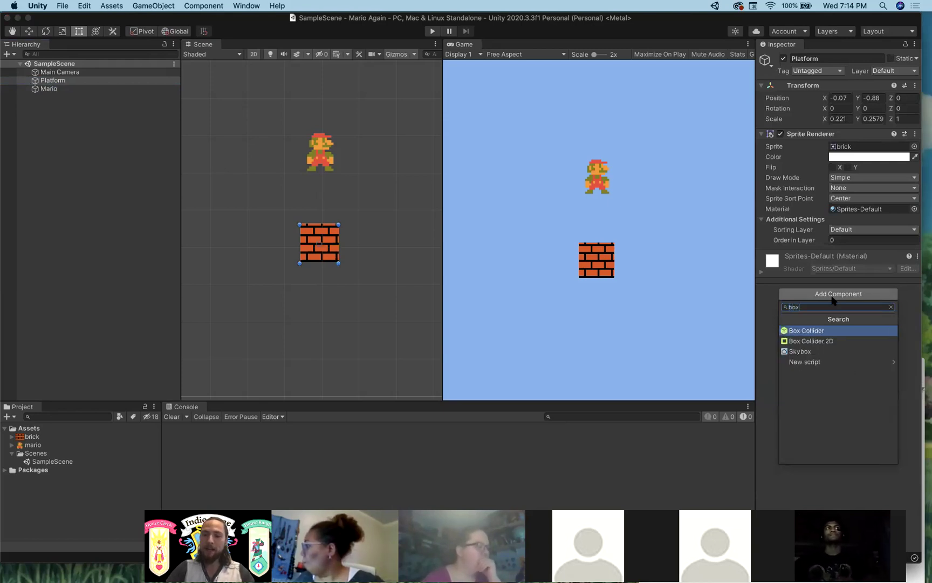
{"action": "key", "text": "Down"}
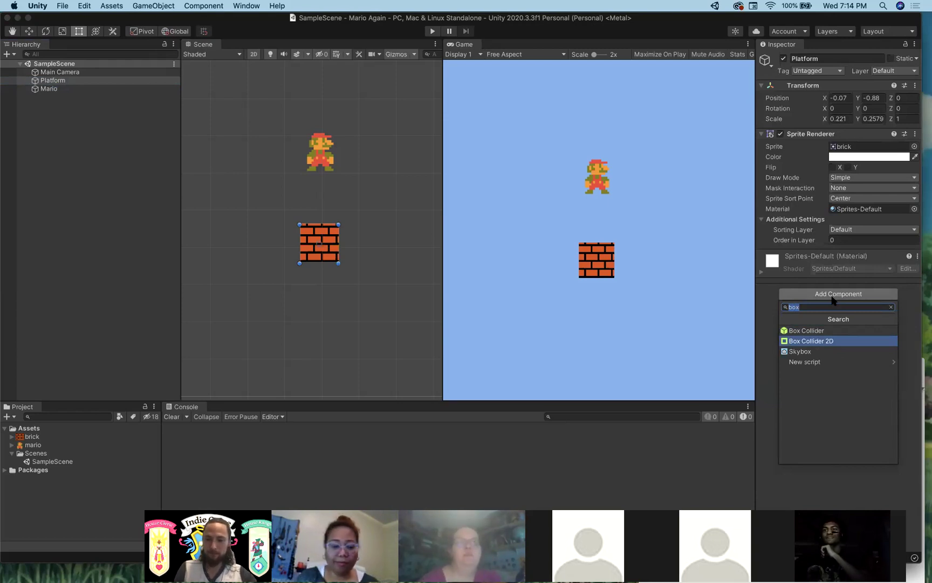
{"action": "left_click", "coordinate": [845, 343]}
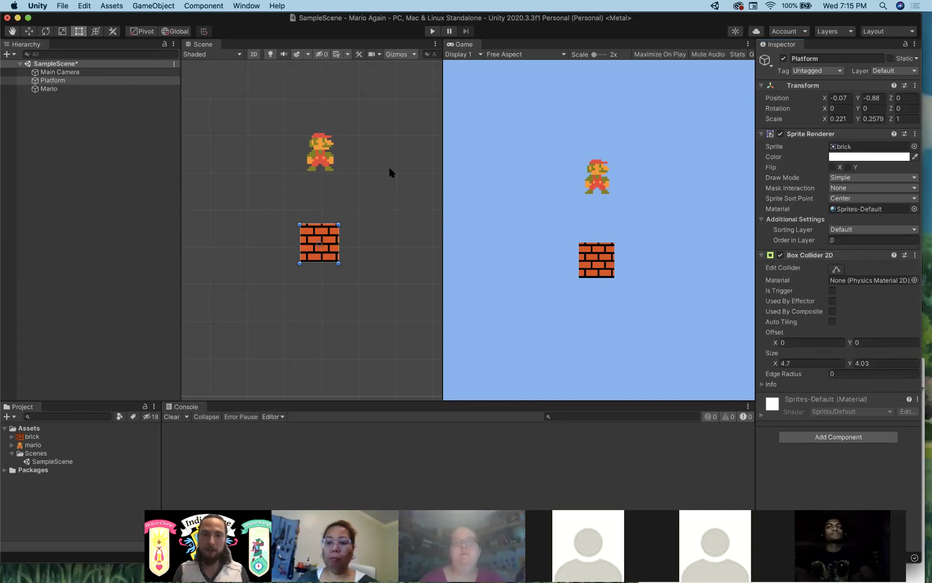
- Run the game to test how Mario falls without a collider of his own, and stop Play mode
{"action": "left_click", "coordinate": [321, 154]}
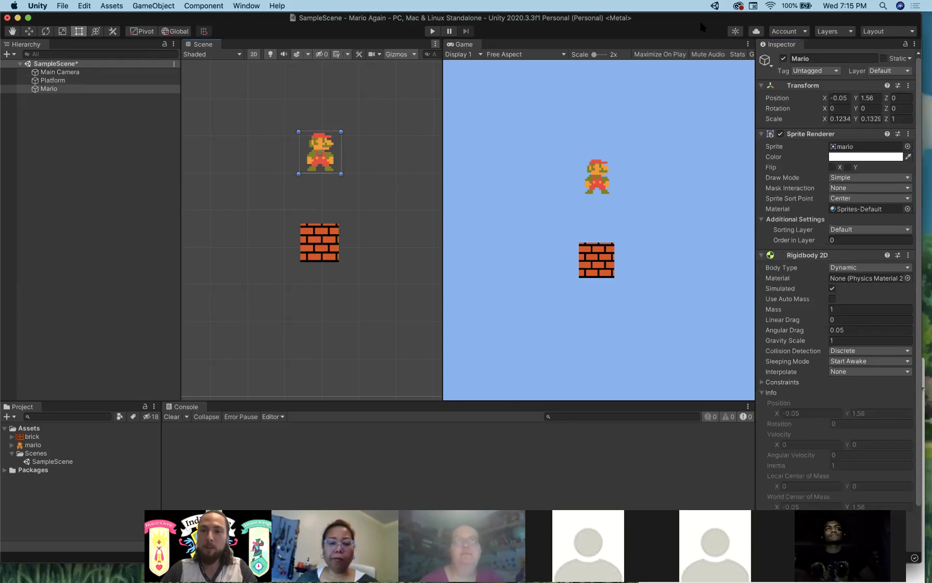
{"action": "left_click_drag", "start_coordinate": [698, 22], "coordinate": [734, 21]}
{"action": "key", "text": "super+p"}
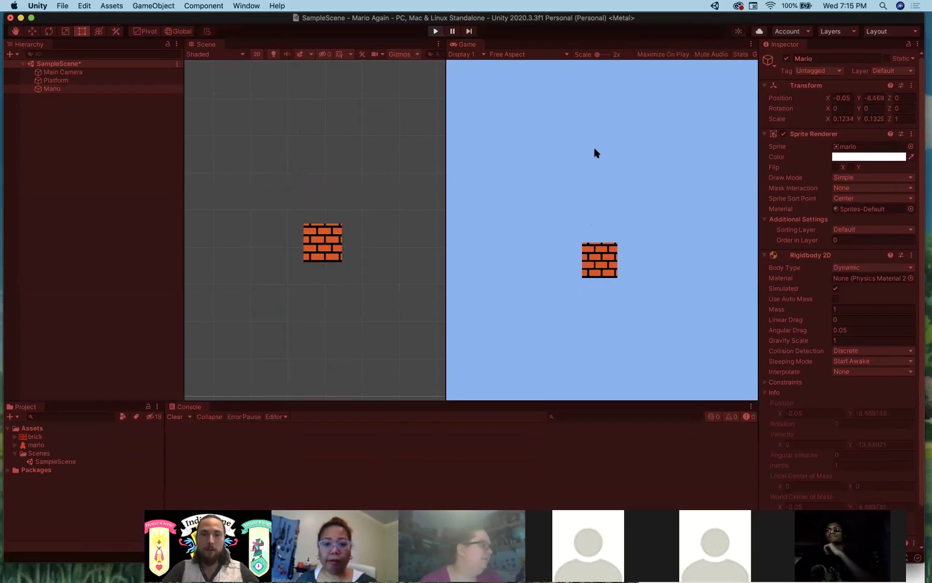
{"action": "mouse_move", "coordinate": [718, 18]}
{"action": "left_mouse_down"}
{"action": "mouse_move", "coordinate": [717, 52]}
{"action": "mouse_move", "coordinate": [715, 25]}
{"action": "left_mouse_up"}
{"action": "left_click", "coordinate": [435, 63]}
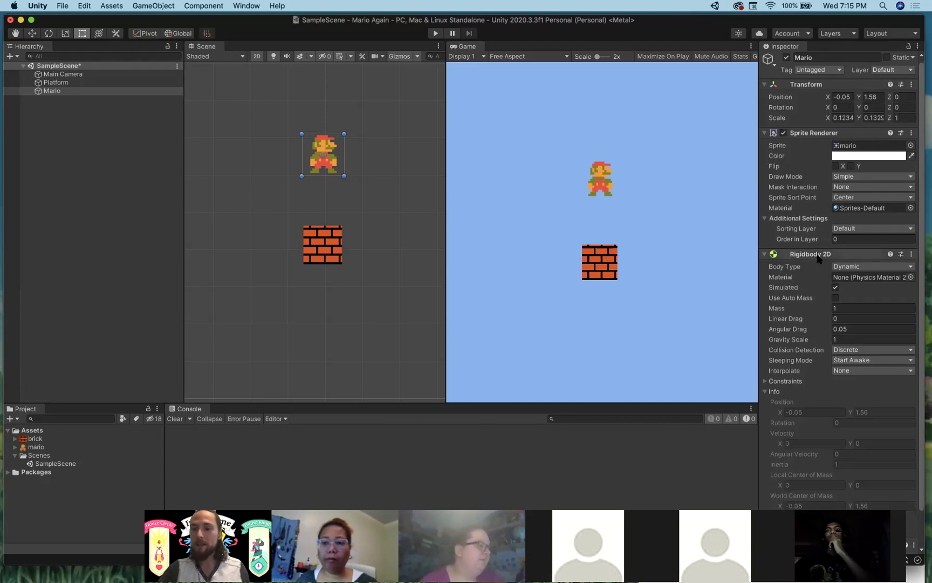
- Collapse Mario's Rigidbody 2D settings and add a Capsule Collider 2D component to him
{"action": "scroll", "coordinate": [782, 253], "scroll_direction": "down", "scroll_amount": 2}
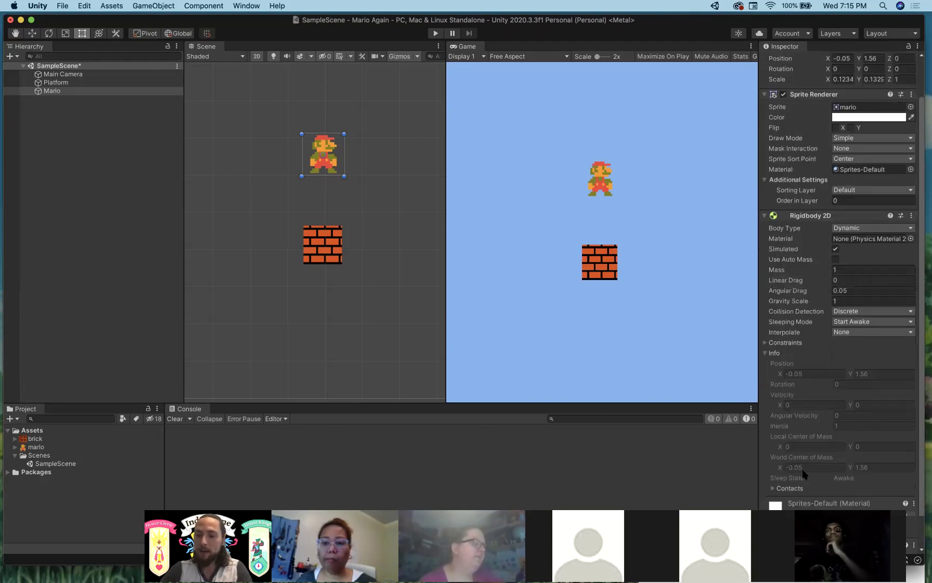
{"action": "left_click", "coordinate": [763, 215]}
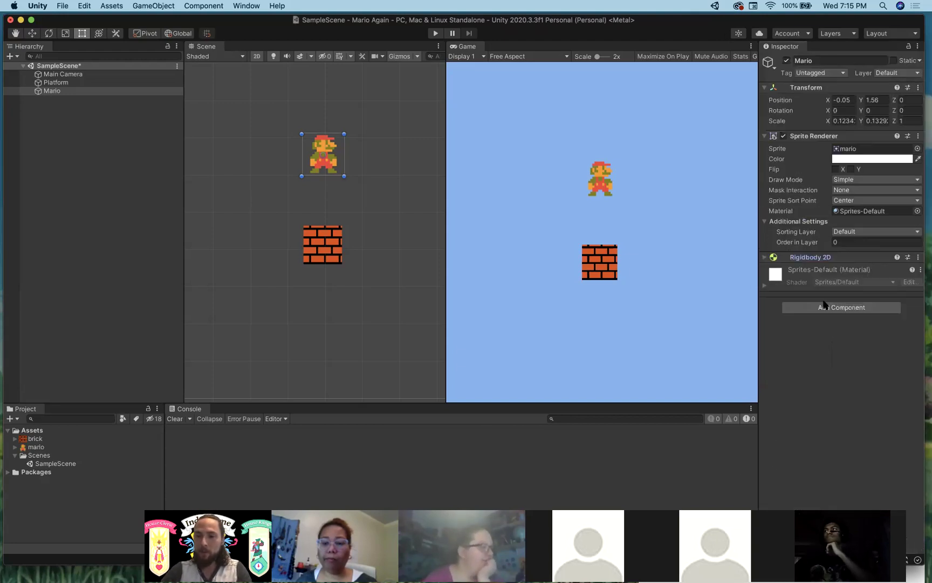
{"action": "left_click", "coordinate": [832, 312]}
{"action": "type", "text": "capsule"}
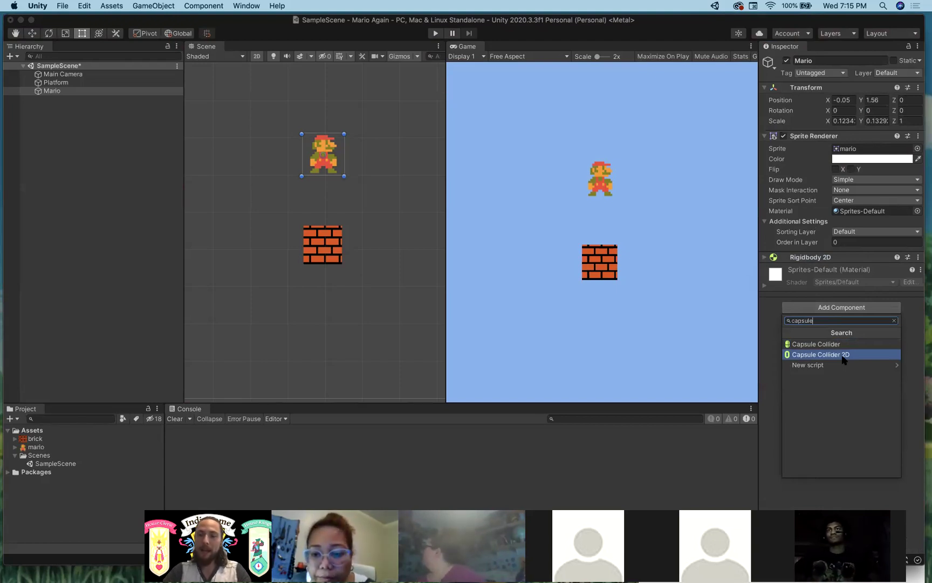
{"action": "left_click", "coordinate": [843, 360]}
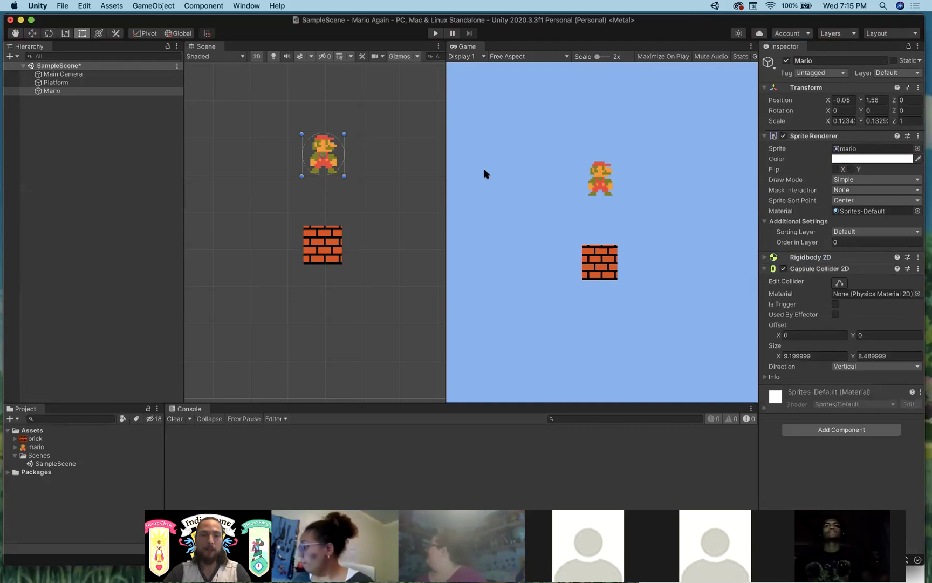
- Frame the Platform and Mario in the Scene view to compare their collider outlines with their sprites
{"action": "scroll", "coordinate": [324, 132], "scroll_direction": "up", "scroll_amount": 4}
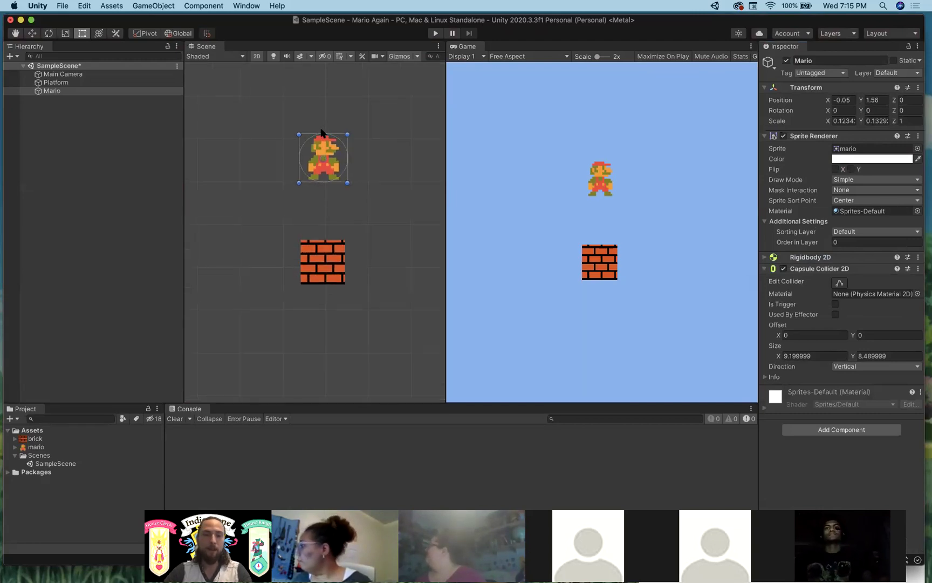
{"action": "left_click", "coordinate": [69, 83]}
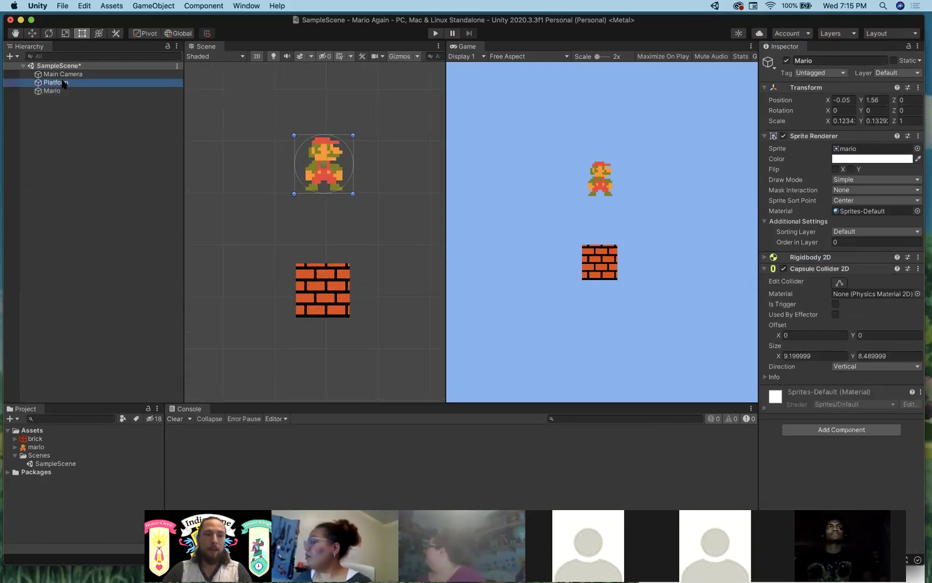
{"action": "left_click", "coordinate": [331, 169]}
{"action": "left_click", "coordinate": [47, 93], "text": "super"}
{"action": "left_click", "coordinate": [49, 91]}
{"action": "left_click", "coordinate": [55, 82]}
{"action": "key", "text": "f"}
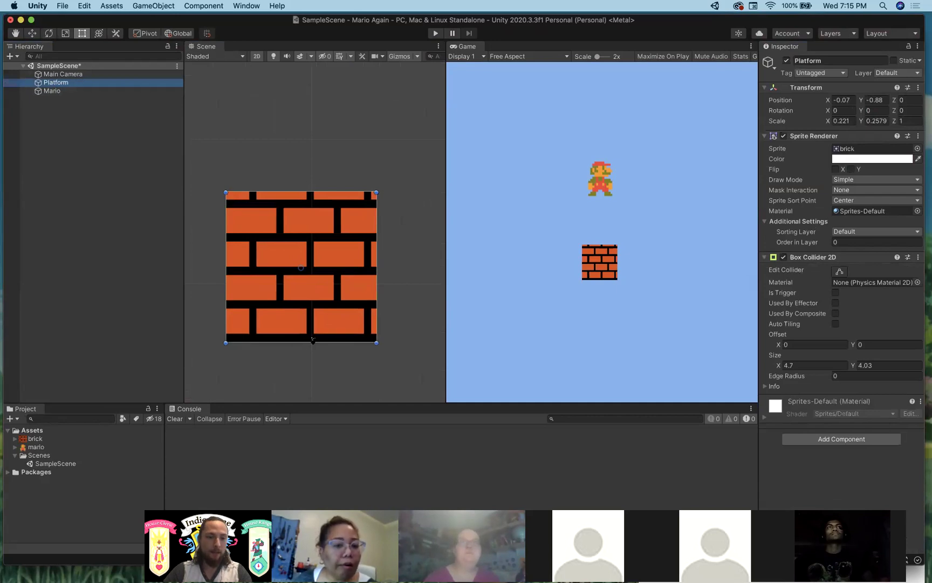
{"action": "left_click", "coordinate": [79, 91]}
{"action": "key", "text": "f"}
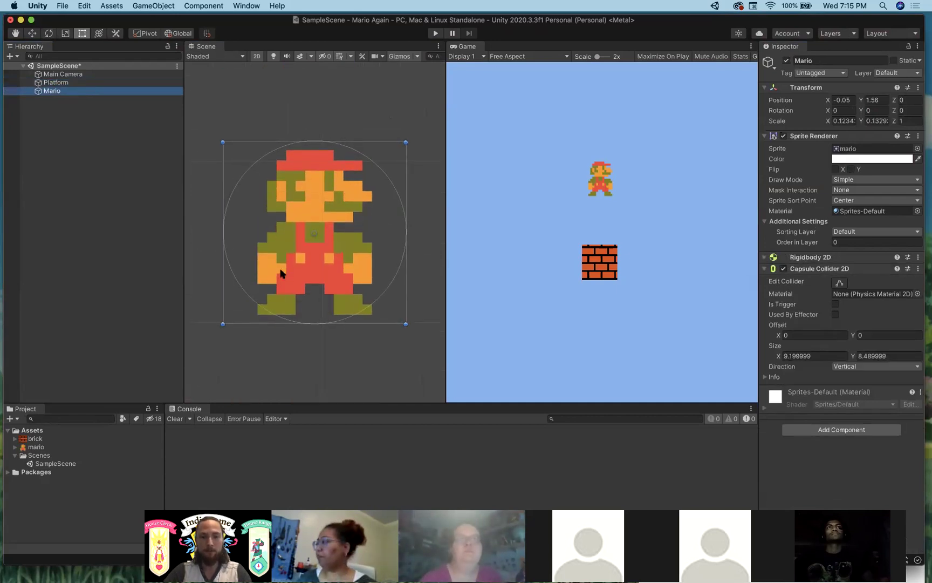
{"action": "scroll", "coordinate": [292, 204], "scroll_direction": "down", "scroll_amount": 5}
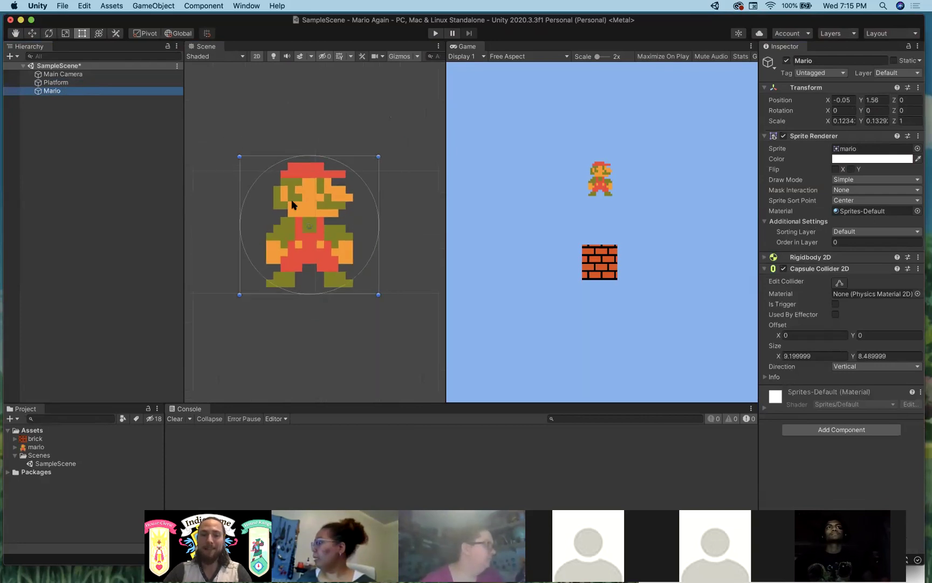
- Rotate Mario to about -96 degrees on Z, run the game to test his landing on the platform, and stop Play mode
{"action": "scroll", "coordinate": [292, 204], "scroll_direction": "down", "scroll_amount": 3}
{"action": "left_click_drag", "start_coordinate": [331, 183], "coordinate": [412, 222]}
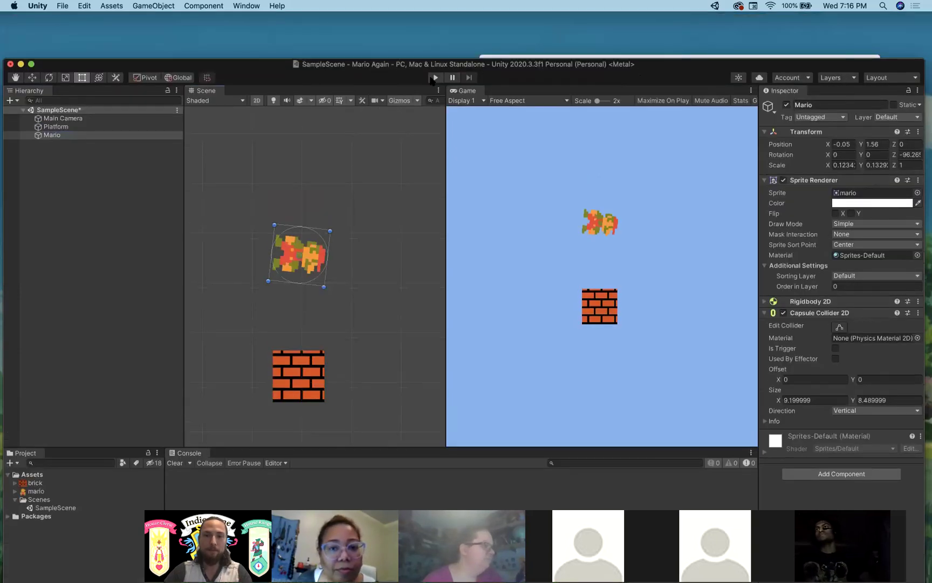
{"action": "left_click", "coordinate": [434, 77]}
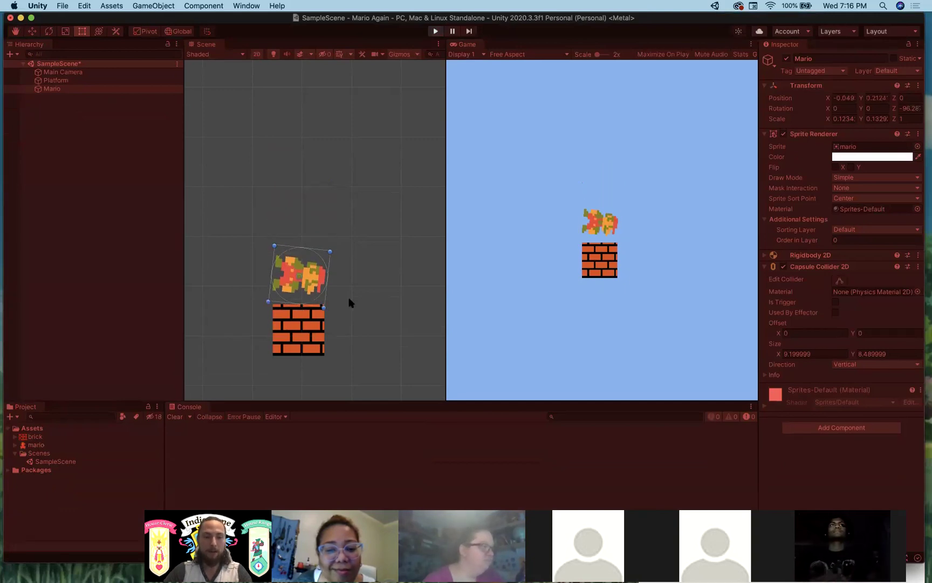
{"action": "left_click_drag", "start_coordinate": [695, 15], "coordinate": [717, 68]}
{"action": "left_click", "coordinate": [435, 75]}
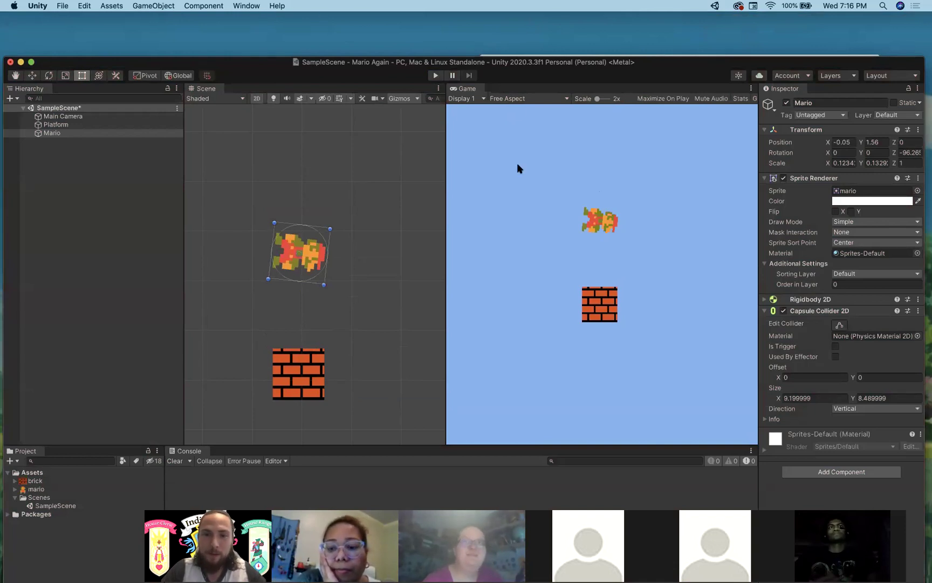
{"action": "left_click_drag", "start_coordinate": [546, 62], "coordinate": [546, 18]}
{"action": "left_click", "coordinate": [332, 195]}
{"action": "left_click", "coordinate": [296, 203]}
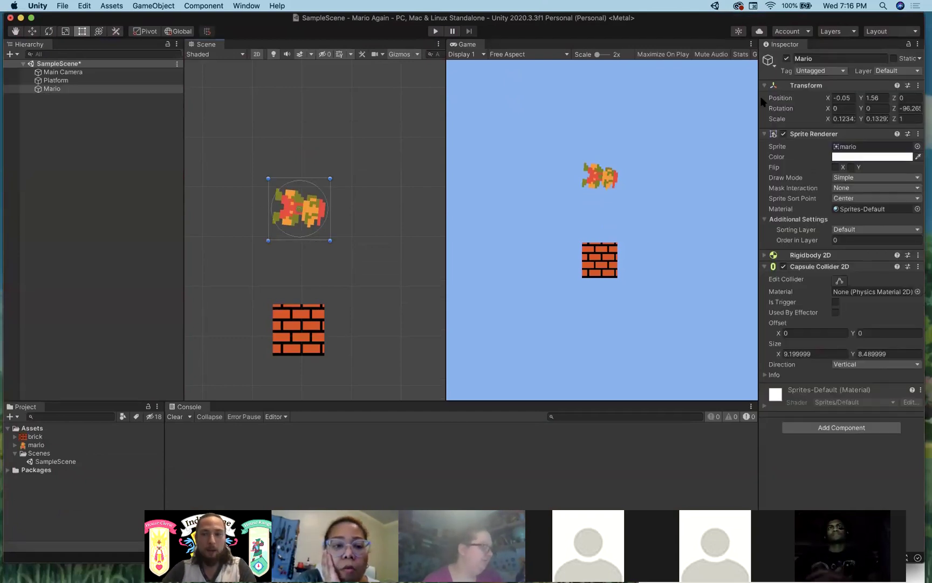
{"action": "left_click", "coordinate": [842, 99]}
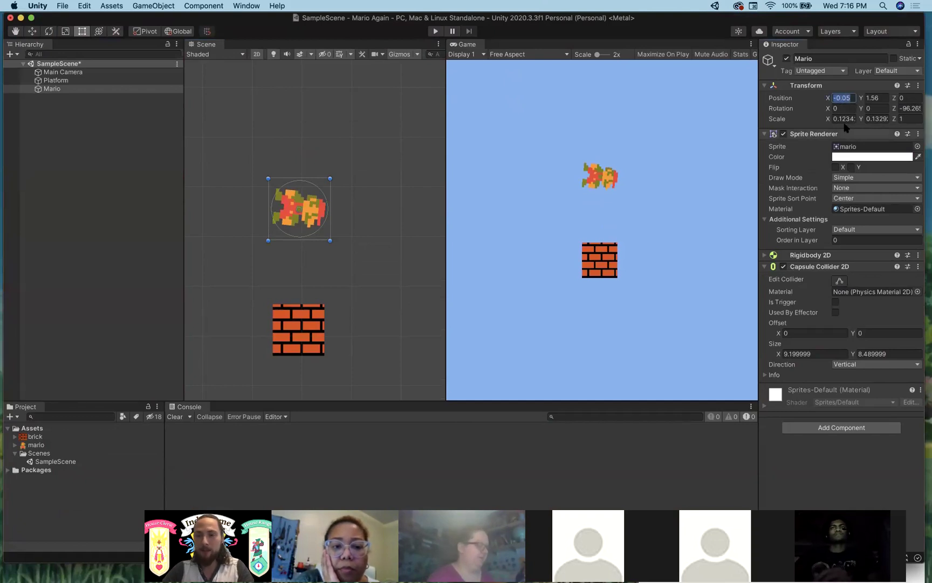
{"action": "left_click", "coordinate": [843, 118]}
{"action": "type", "text": "0"}
{"action": "left_click", "coordinate": [873, 120]}
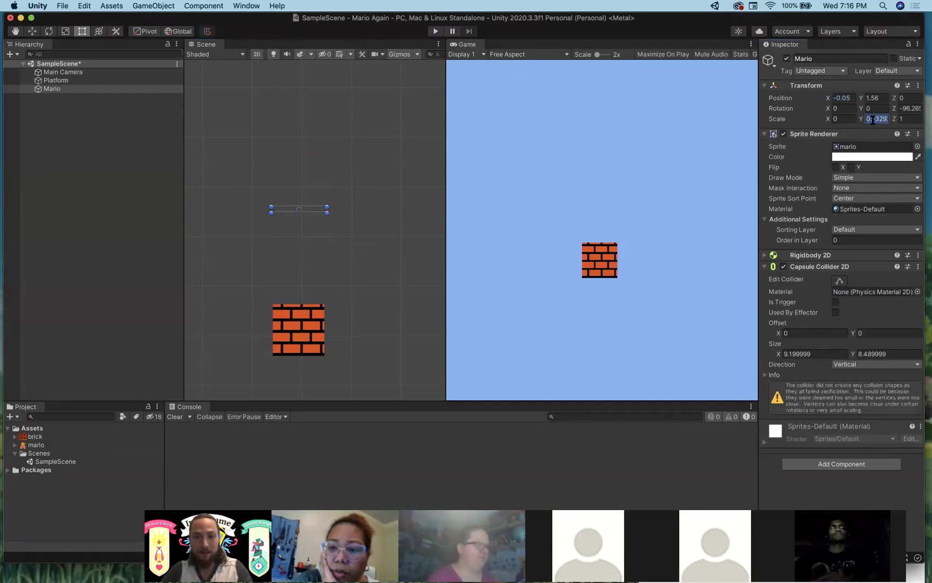
{"action": "type", "text": "0"}
{"action": "left_click", "coordinate": [877, 98]}
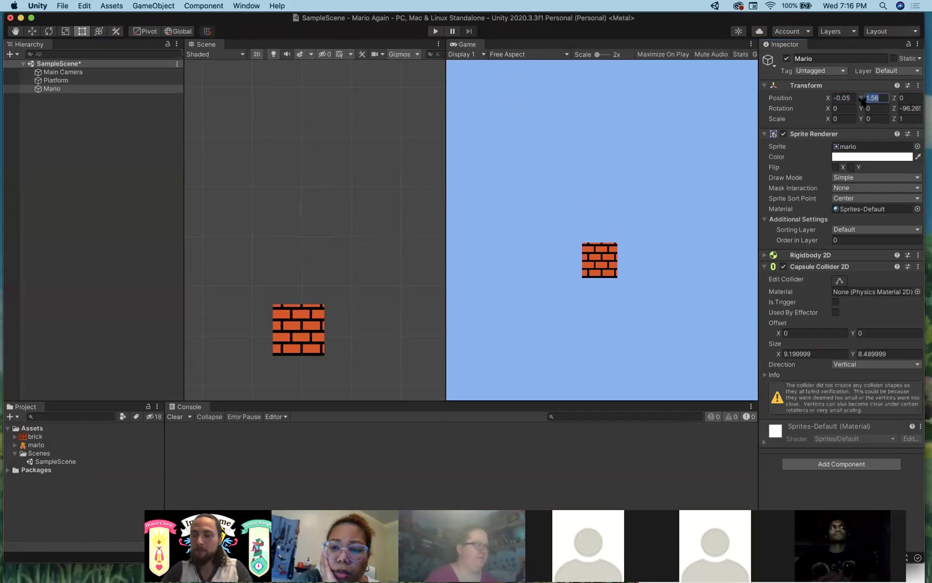
{"action": "left_click", "coordinate": [843, 119]}
{"action": "type", "text": "1"}
{"action": "left_click", "coordinate": [873, 119]}
{"action": "type", "text": "1"}
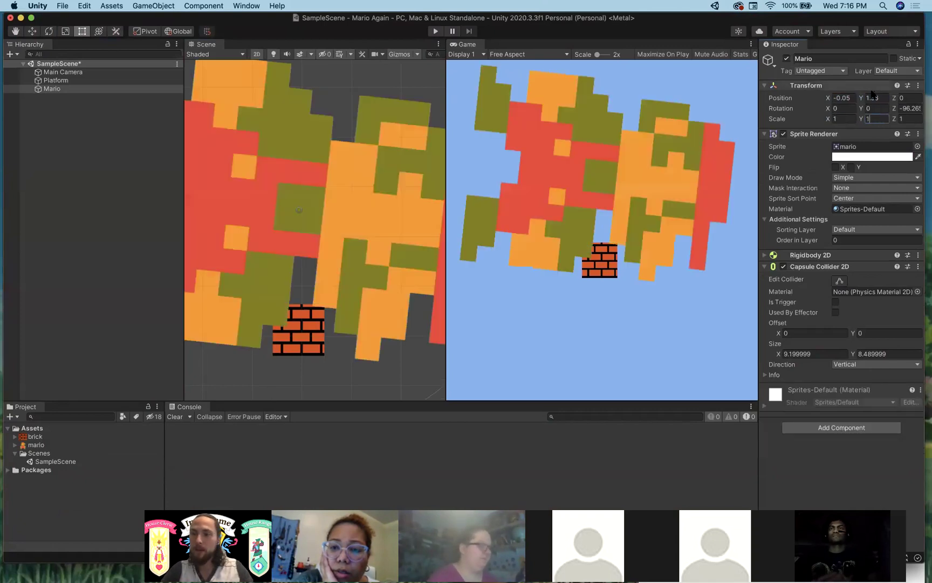
{"action": "key", "text": "super+z"}
{"action": "key", "text": "super+z"}
{"action": "key", "text": "super+z"}
{"action": "key", "text": "super+z"}
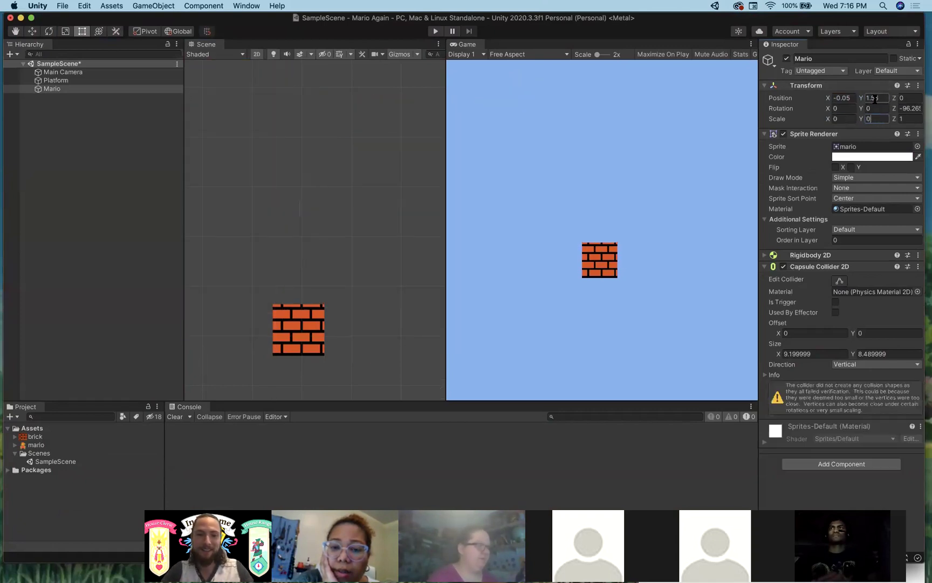
- Set Mario's Z rotation to 0 to stand him upright
{"action": "left_click", "coordinate": [877, 98]}
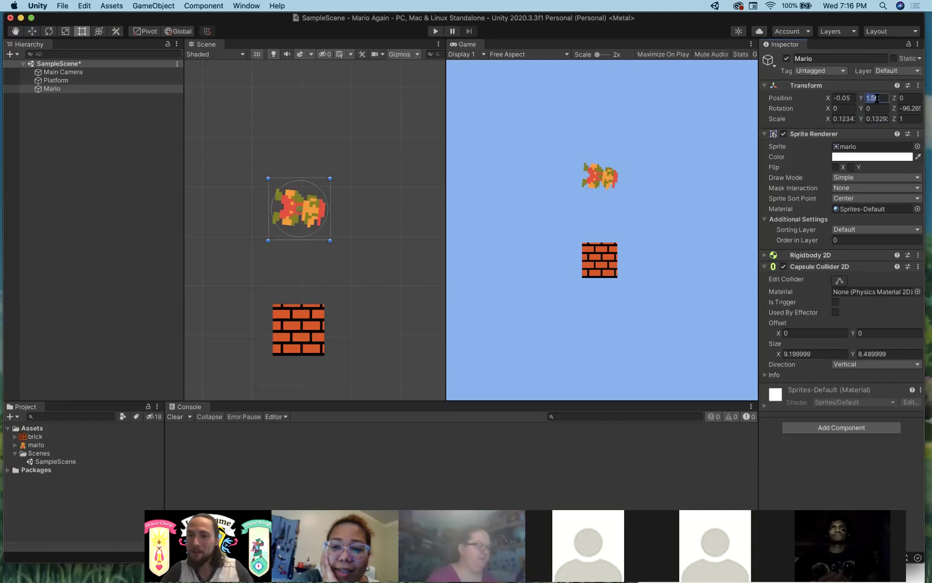
{"action": "left_click", "coordinate": [903, 108]}
{"action": "type", "text": "0"}
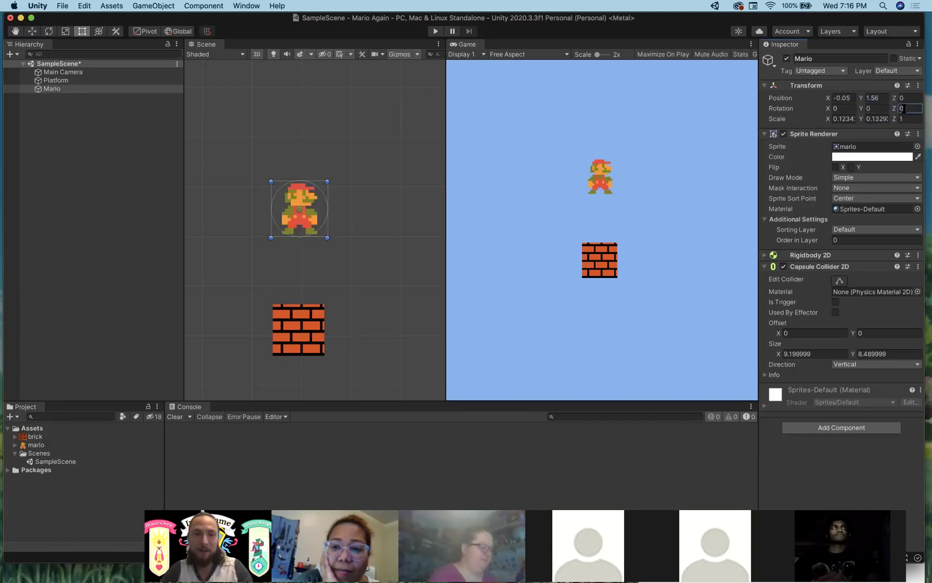
{"action": "left_click", "coordinate": [381, 187]}
{"action": "left_click", "coordinate": [276, 192]}
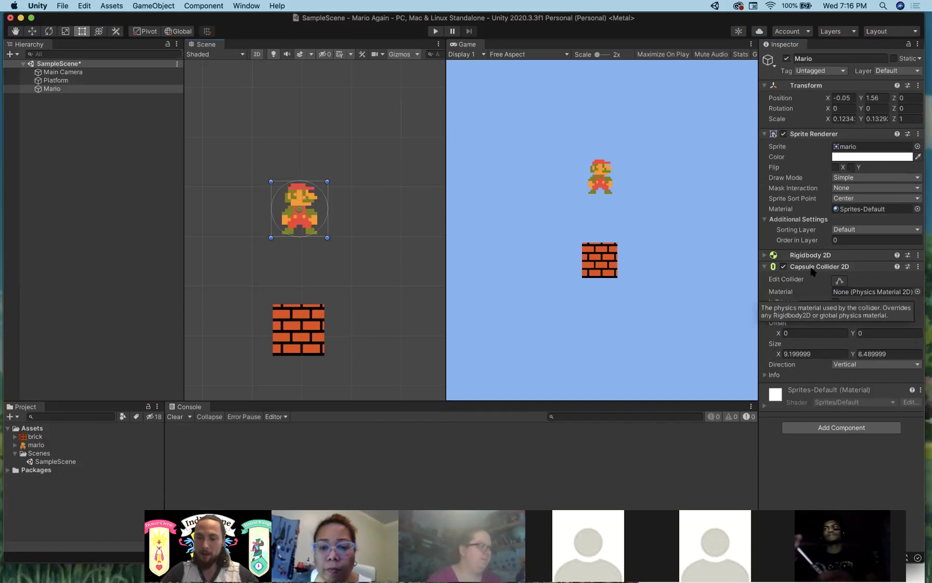
- Set the X size of Mario's Capsule Collider 2D to 7 and check the outline against the sprite
{"action": "left_click", "coordinate": [798, 353]}
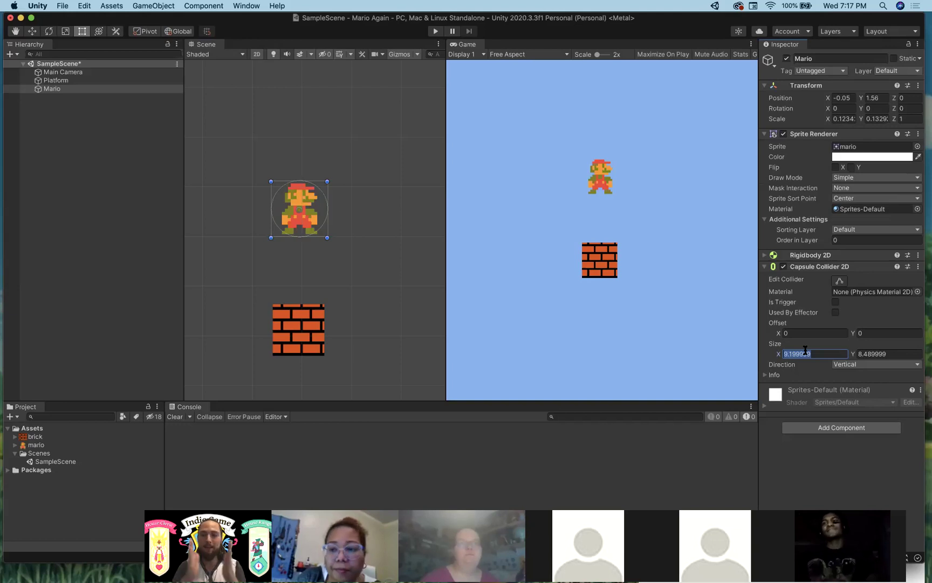
{"action": "type", "text": "7"}
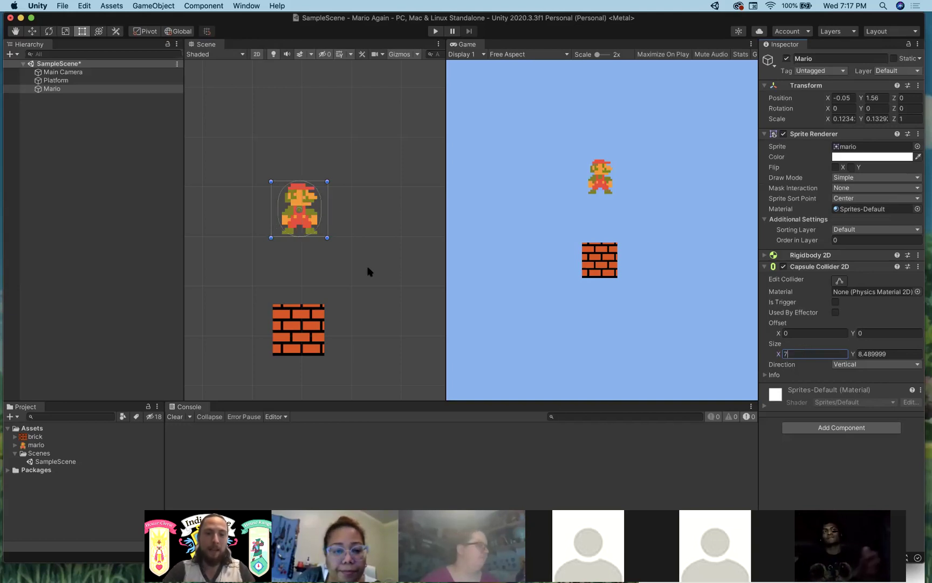
{"action": "scroll", "coordinate": [286, 199], "scroll_direction": "up", "scroll_amount": 5}
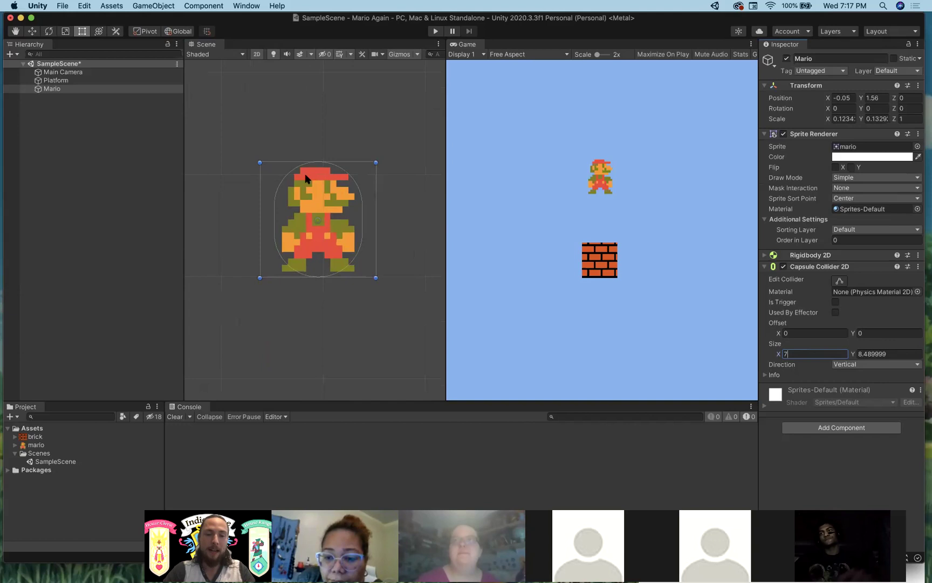
{"action": "scroll", "coordinate": [305, 184], "scroll_direction": "up", "scroll_amount": 3}
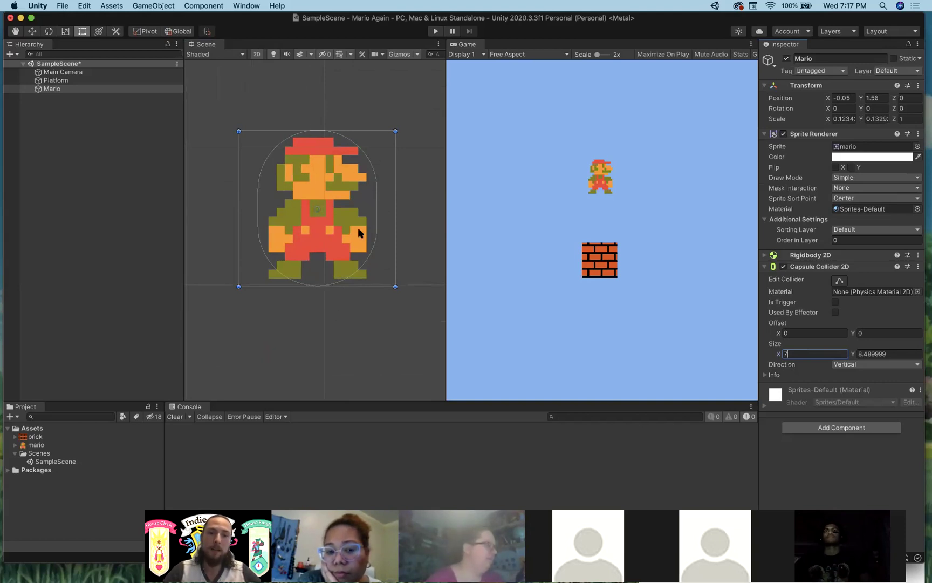
- Run the game to test how Mario lands on the Platform with the adjusted capsule collider, and stop Play mode
{"action": "scroll", "coordinate": [358, 227], "scroll_direction": "down", "scroll_amount": 5}
{"action": "scroll", "coordinate": [359, 233], "scroll_direction": "down", "scroll_amount": 1}
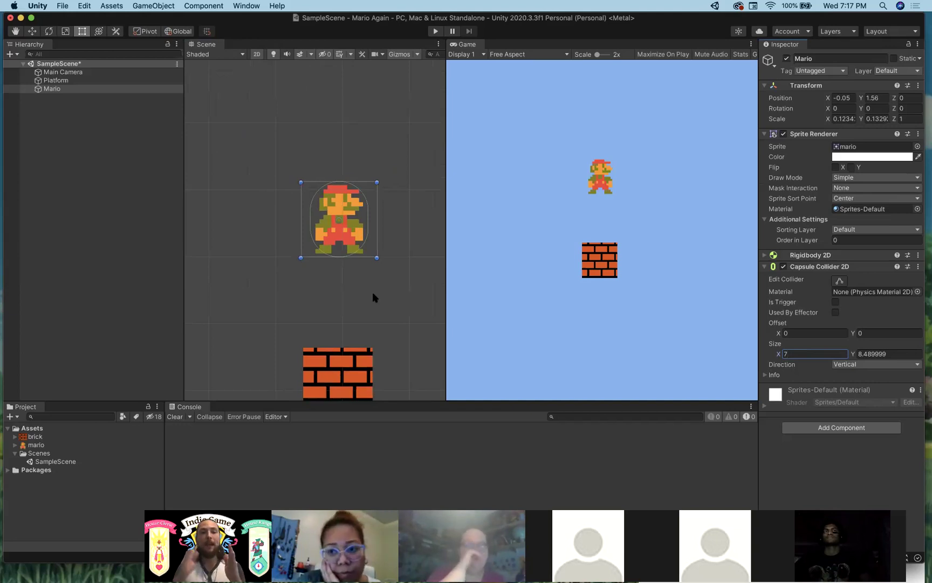
{"action": "left_click", "coordinate": [506, 46]}
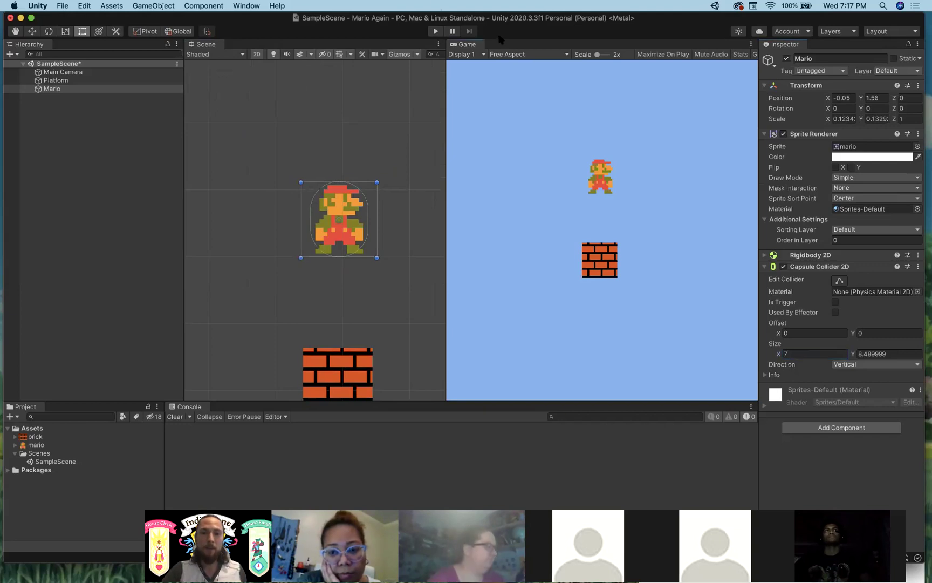
{"action": "left_click", "coordinate": [391, 189]}
{"action": "left_click", "coordinate": [343, 221]}
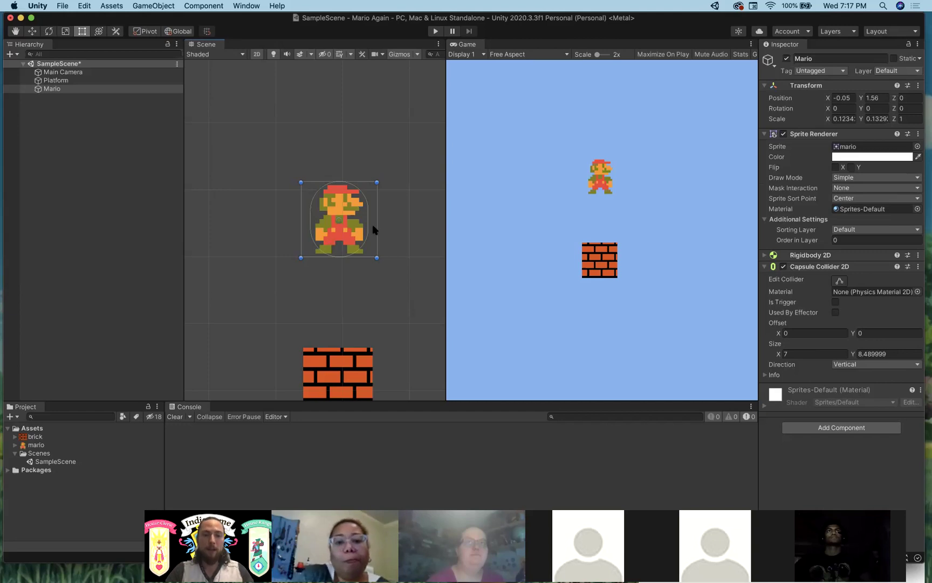
{"action": "left_click", "coordinate": [436, 32]}
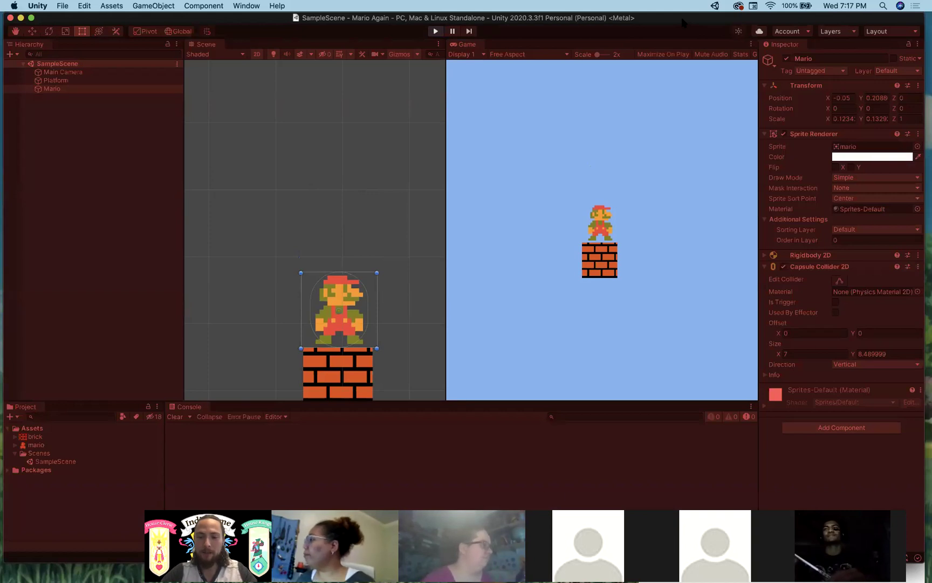
{"action": "left_click", "coordinate": [436, 30]}
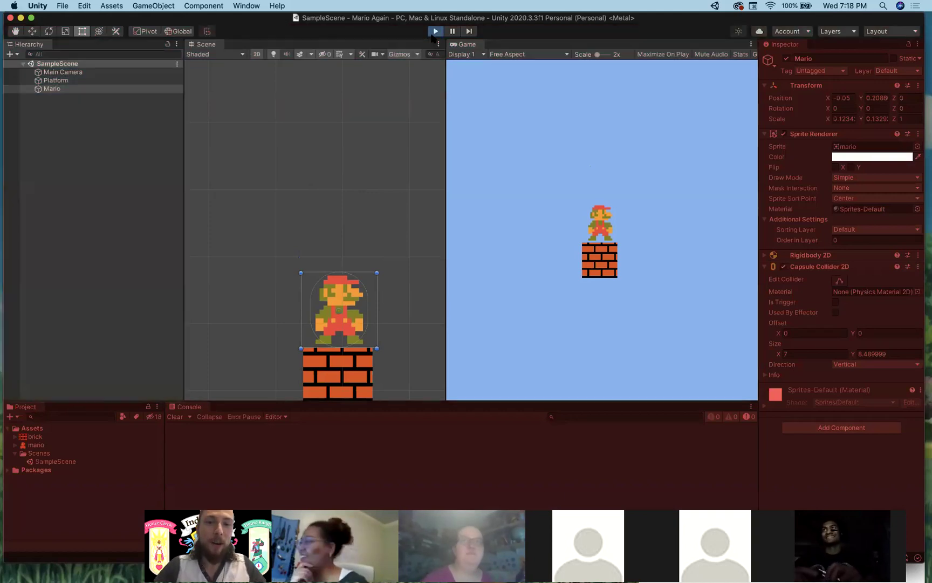
- Alternate between Mario and the Platform to compare their colliders and component settings
{"action": "left_click", "coordinate": [58, 89]}
{"action": "key", "text": "Up"}
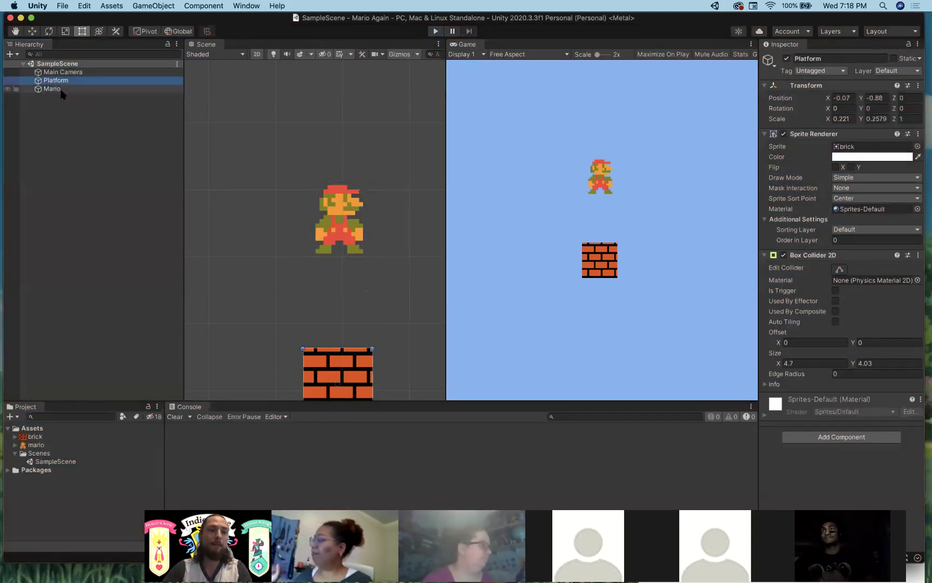
{"action": "key", "text": "Down"}
{"action": "key", "text": "Up"}
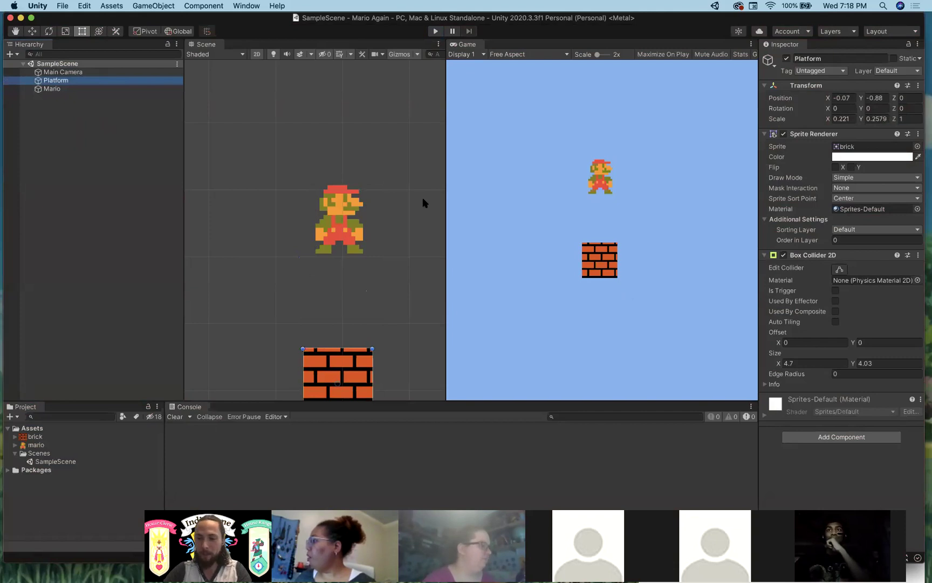
{"action": "left_click", "coordinate": [69, 88]}
{"action": "left_click", "coordinate": [62, 83]}
{"action": "left_click", "coordinate": [56, 88]}
{"action": "left_click", "coordinate": [52, 82]}
{"action": "left_click", "coordinate": [55, 88]}
{"action": "left_click", "coordinate": [66, 82]}
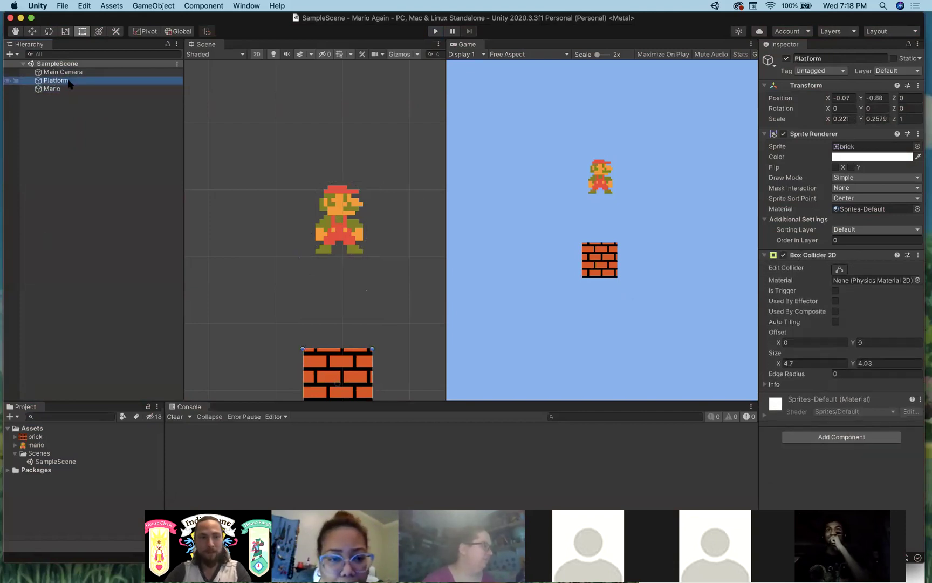
{"action": "left_click", "coordinate": [59, 96]}
{"action": "left_click", "coordinate": [52, 89]}
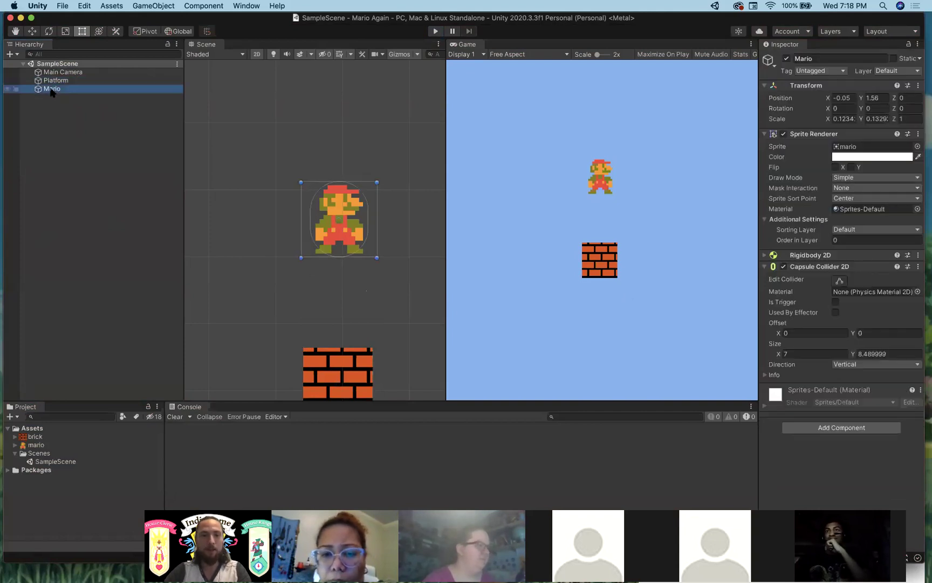
{"action": "left_click", "coordinate": [54, 81]}
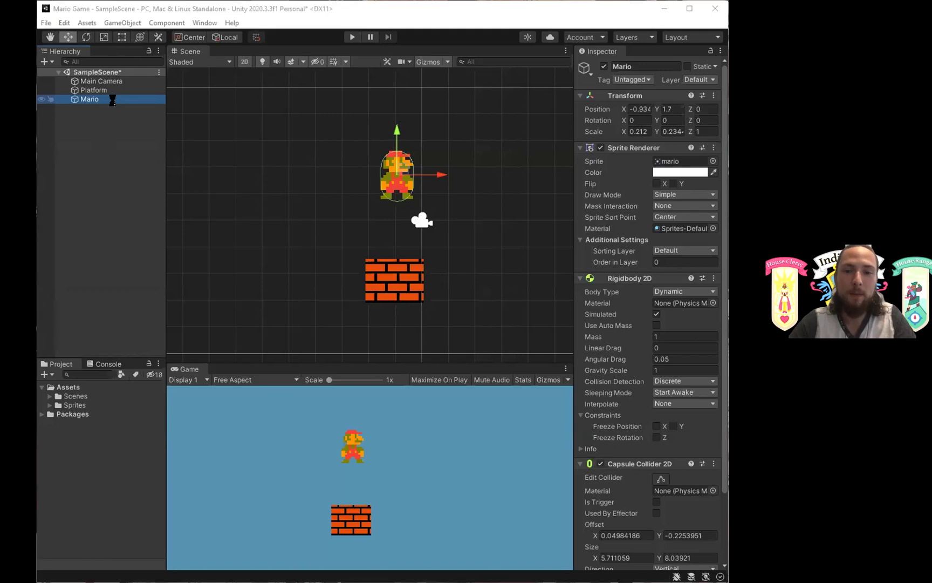
- Run the Mario Game project with the Platform's collider set as a trigger to test Mario's fall, and stop Play mode
{"action": "key", "text": "F2"}
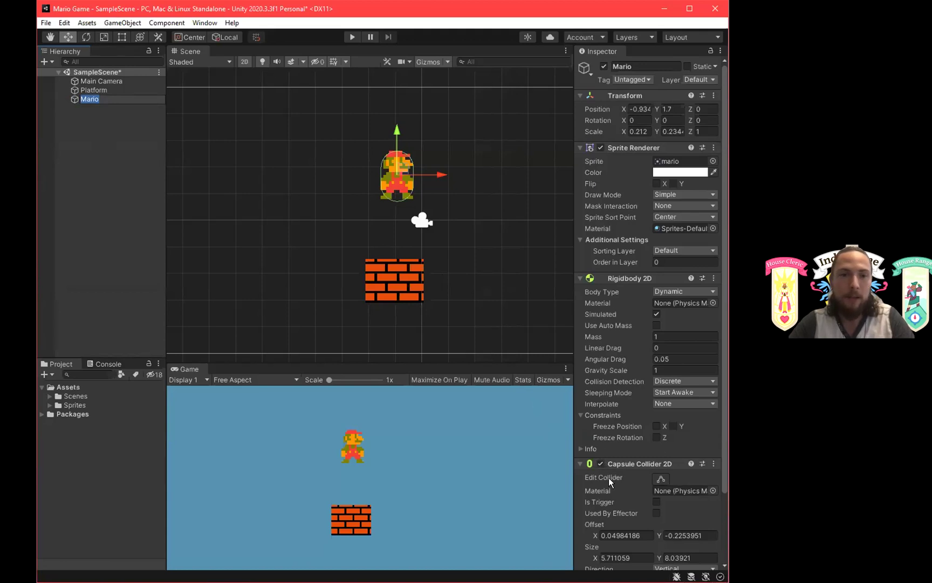
{"action": "left_click", "coordinate": [105, 89]}
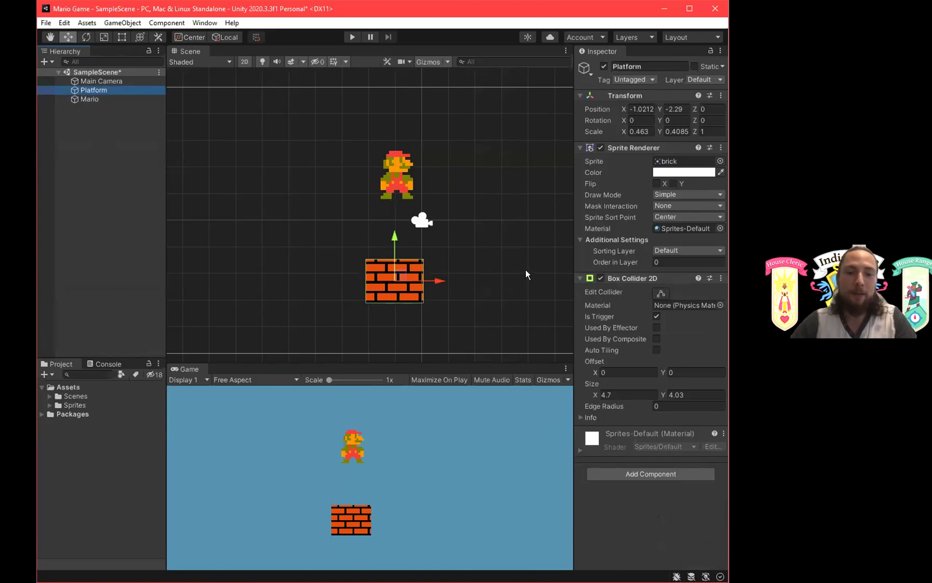
{"action": "left_click", "coordinate": [351, 37]}
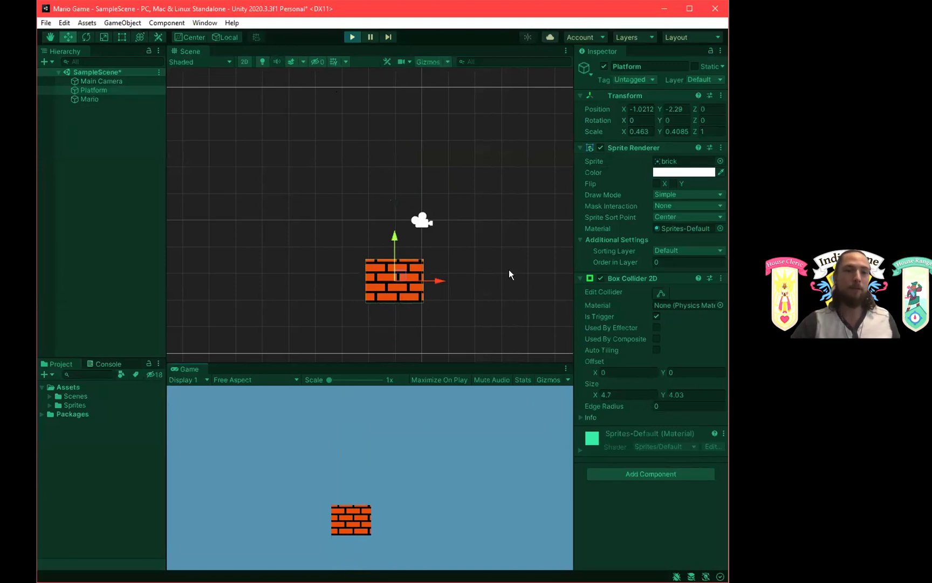
{"action": "left_click", "coordinate": [353, 37]}
{"action": "left_click", "coordinate": [352, 38]}
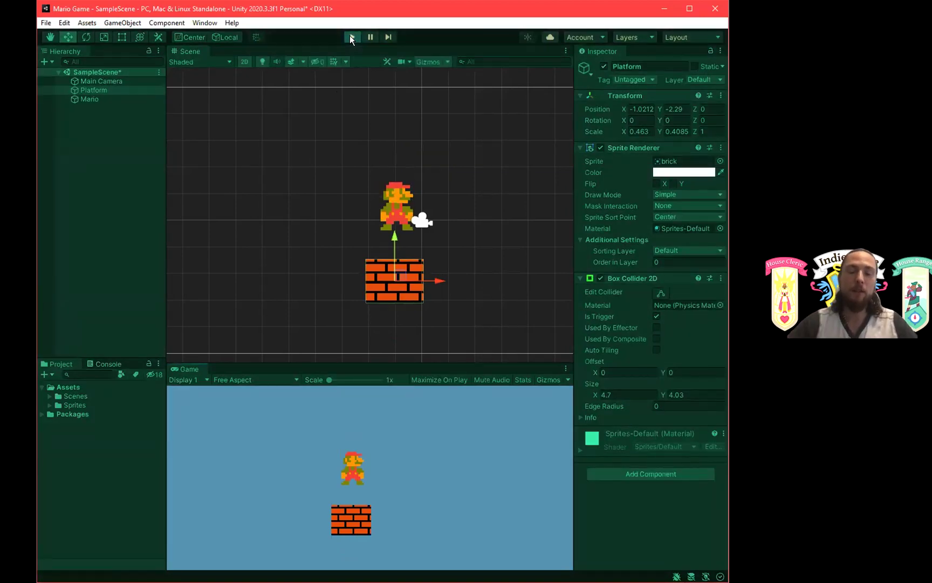
{"action": "left_click", "coordinate": [351, 37]}
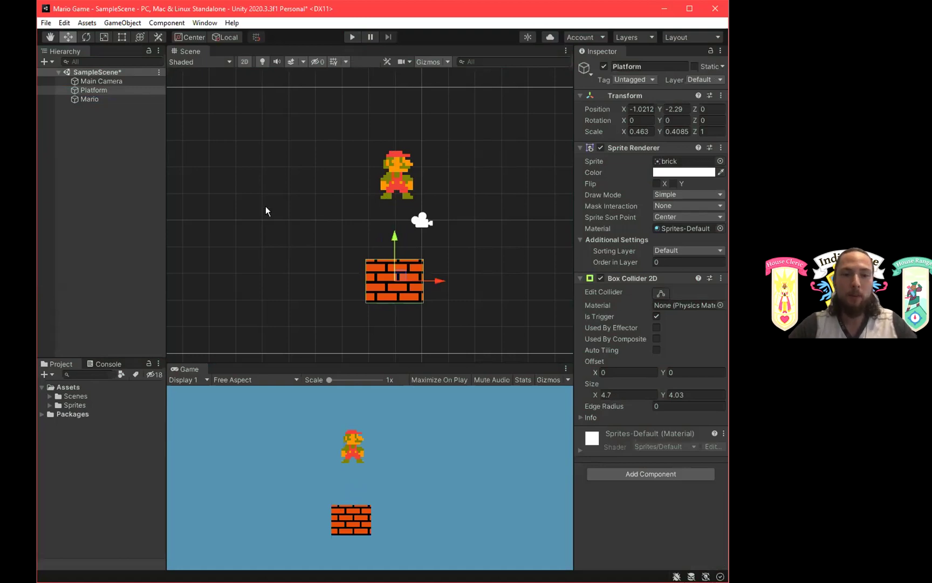
- Disable Is Trigger on the Platform's Box Collider 2D, run the game to test Mario's landing, and stop Play mode
{"action": "left_click", "coordinate": [116, 100]}
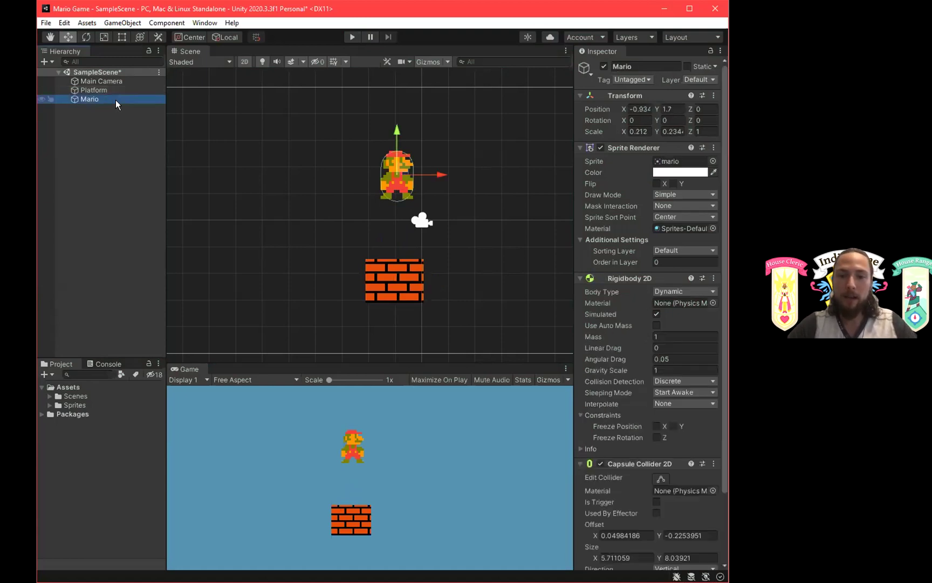
{"action": "left_click", "coordinate": [117, 86]}
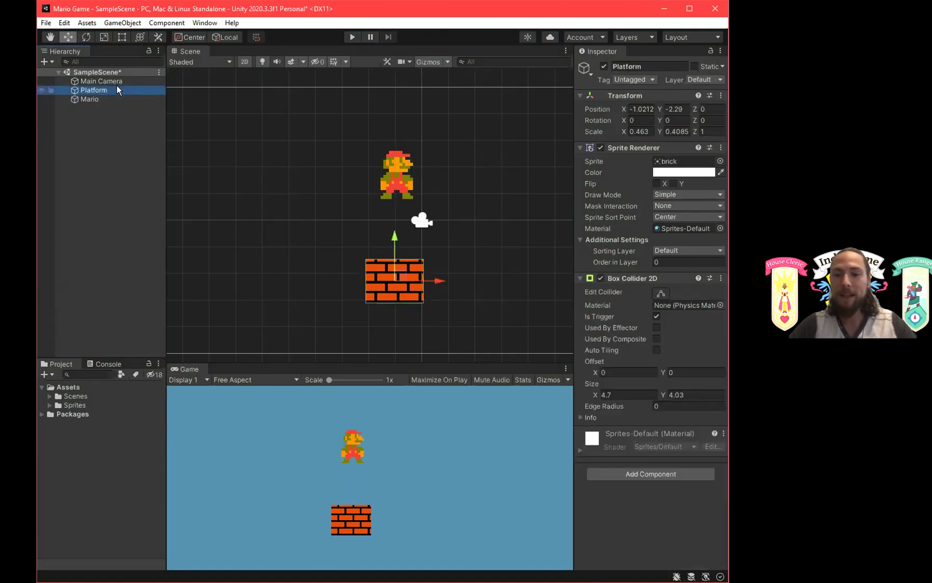
{"action": "left_click", "coordinate": [656, 318]}
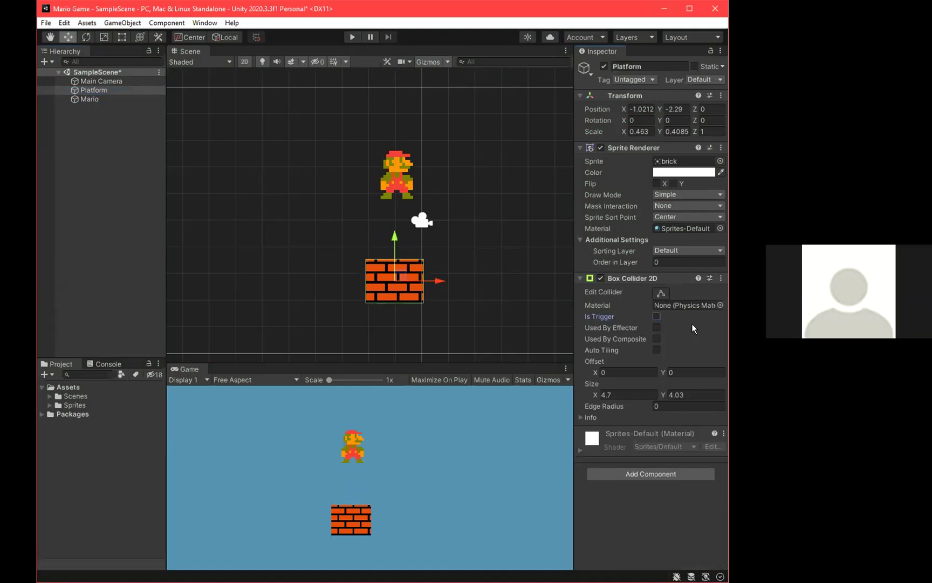
{"action": "left_click", "coordinate": [353, 36]}
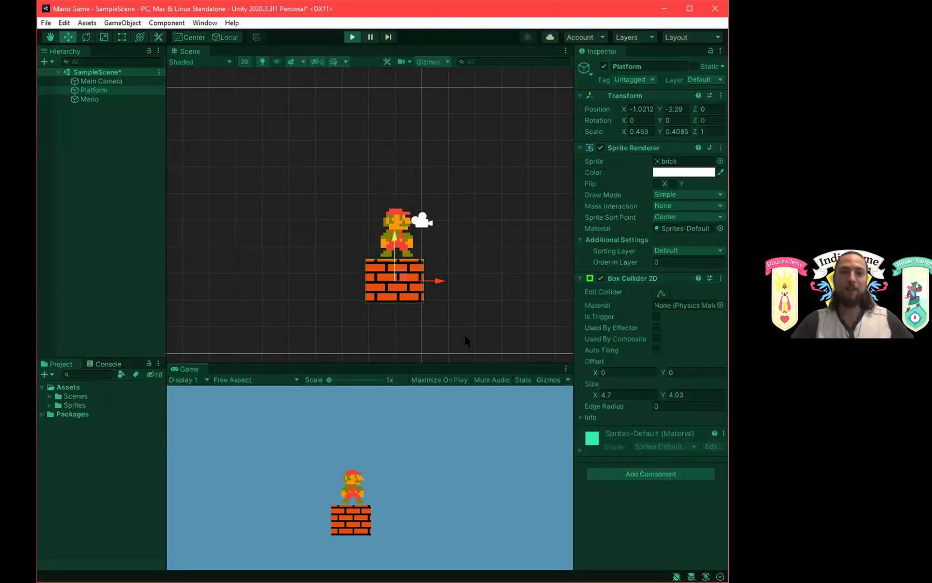
{"action": "left_click", "coordinate": [353, 37]}
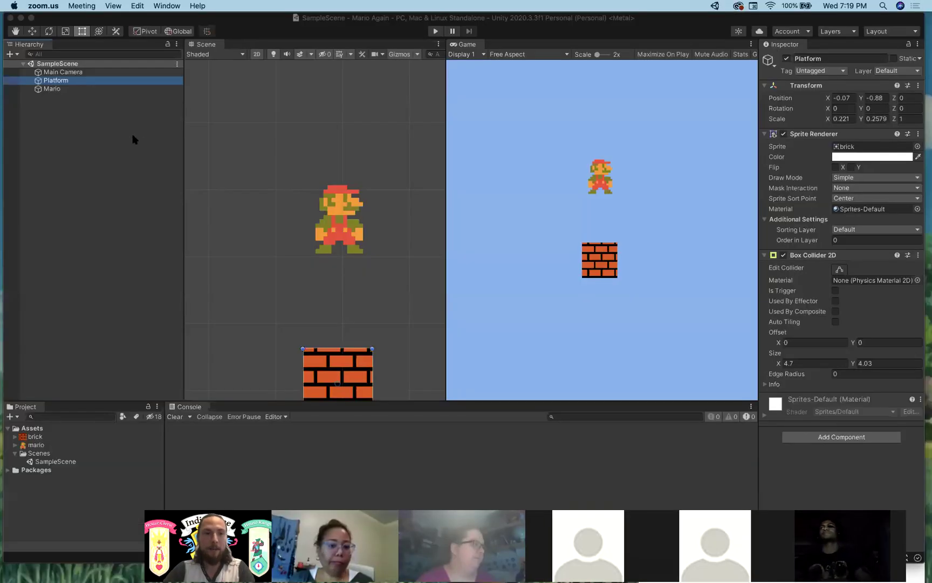
- Toggle Is Trigger on the Platform's Box Collider 2D and undo the change
{"action": "left_click", "coordinate": [62, 81]}
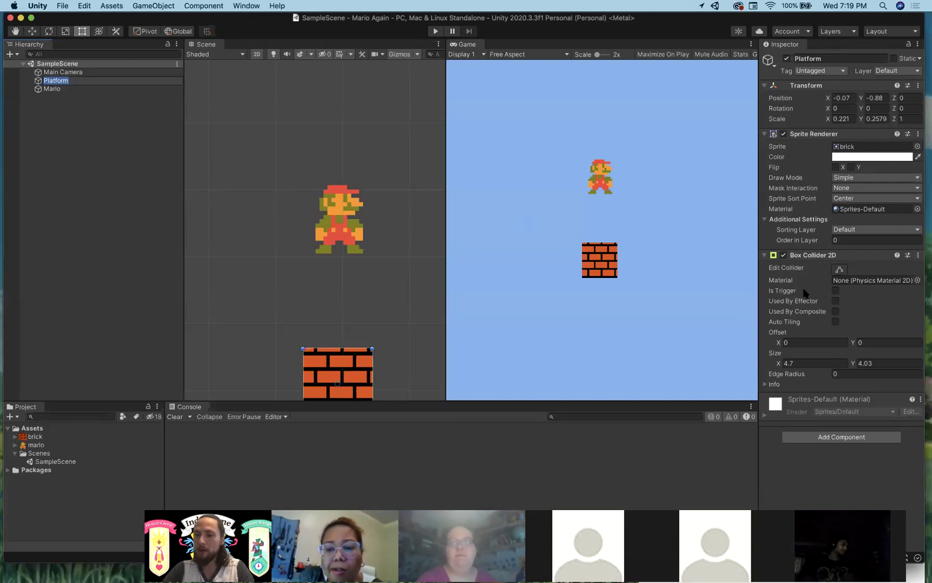
{"action": "left_click", "coordinate": [835, 290]}
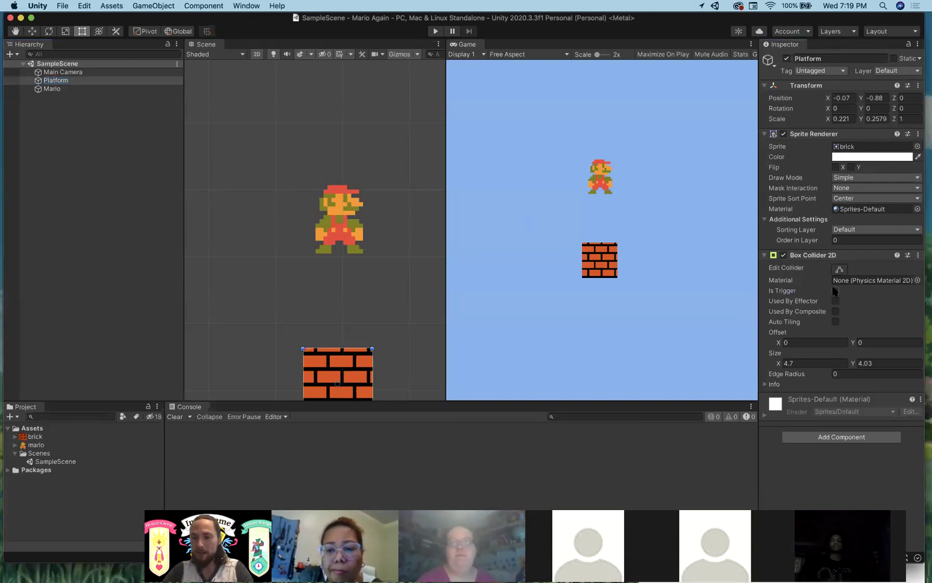
{"action": "key", "text": "super+z"}
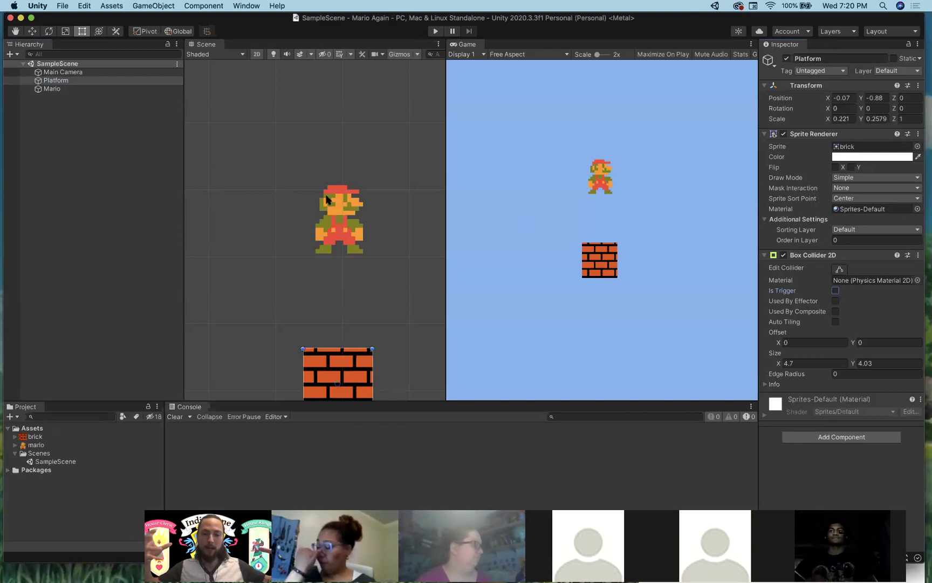
- Review Mario and the Platform with both sprites framed in the Scene view
{"action": "left_click", "coordinate": [308, 137]}
{"action": "left_click", "coordinate": [51, 89]}
{"action": "key", "text": "Up"}
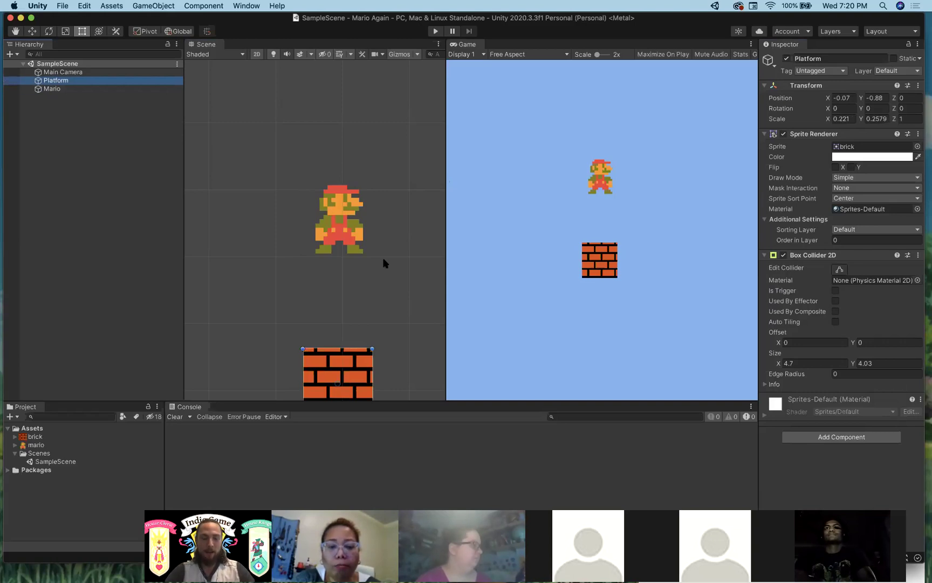
{"action": "scroll", "coordinate": [384, 262], "scroll_direction": "down", "scroll_amount": 2}
{"action": "middle_click_drag", "start_coordinate": [384, 263], "coordinate": [346, 192]}
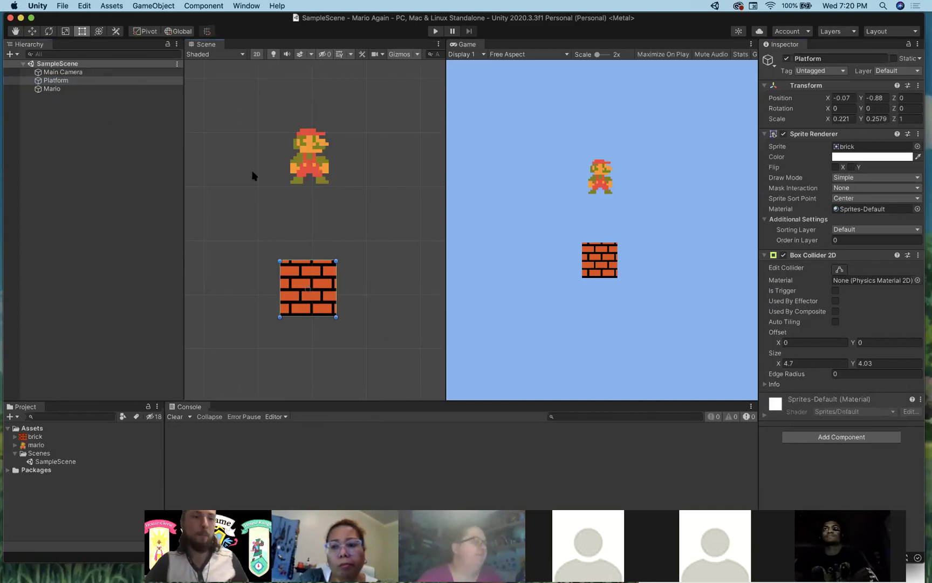
{"action": "left_click", "coordinate": [294, 199]}
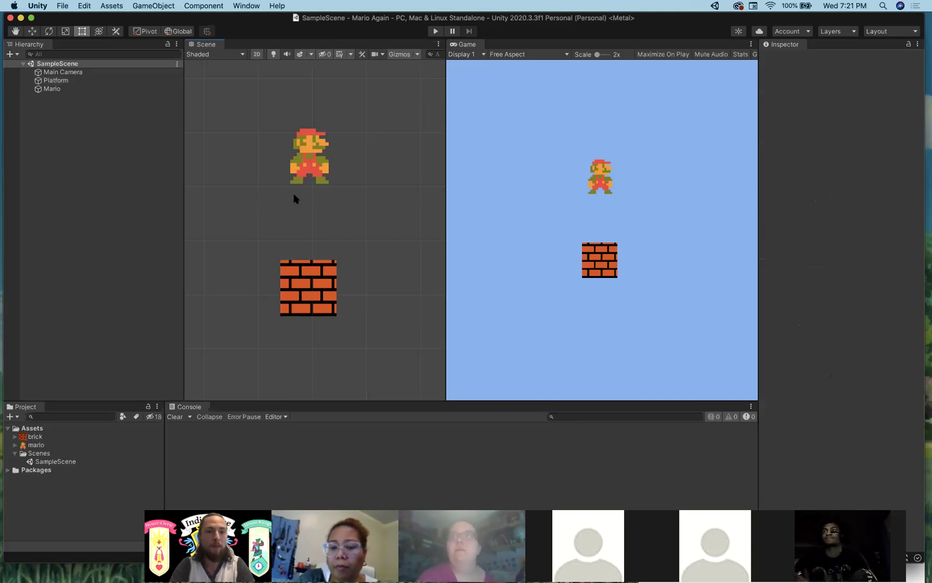
{"action": "left_click", "coordinate": [54, 84]}
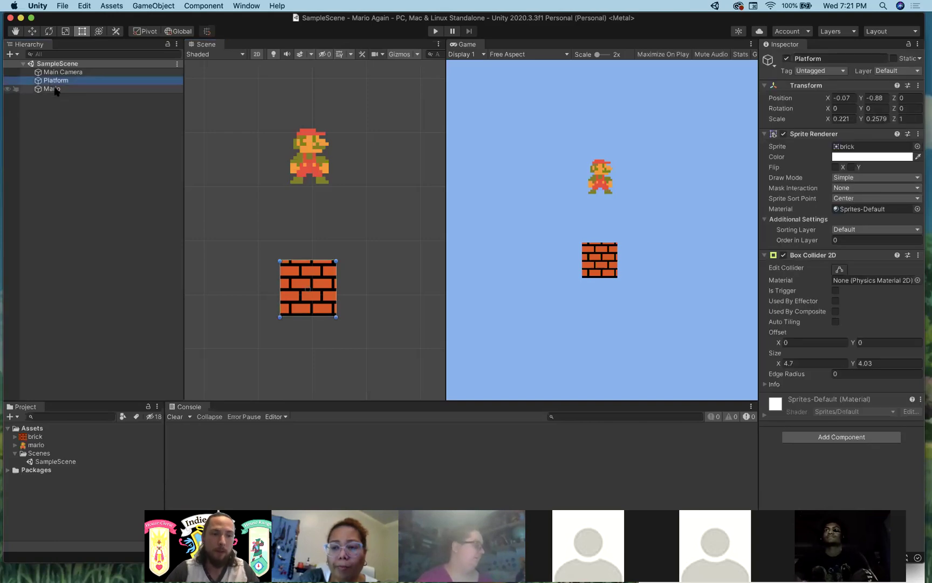
{"action": "left_click", "coordinate": [55, 89]}
- Try duplicating the Platform and undo each copy, and check the object commands for Duplicate
{"action": "left_click", "coordinate": [316, 284]}
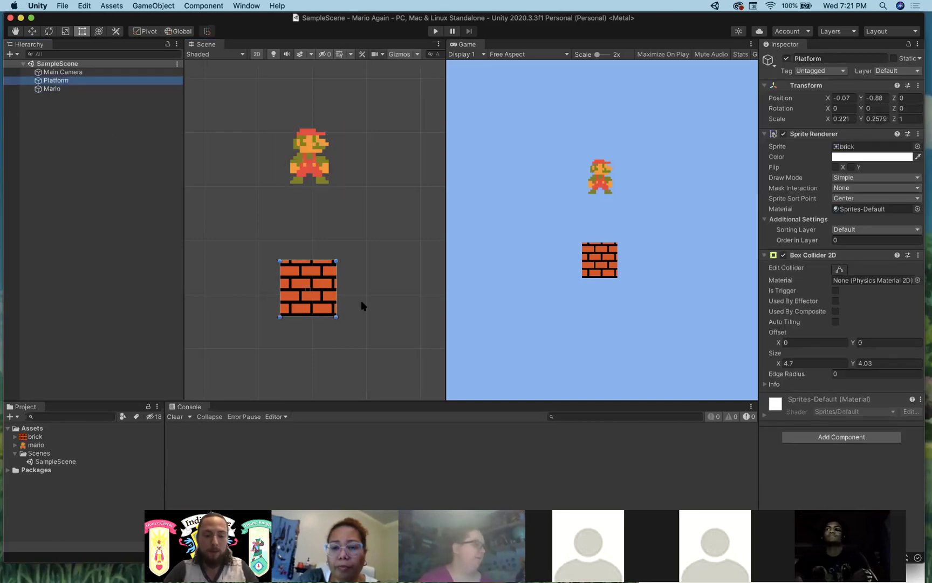
{"action": "key", "text": "super+d"}
{"action": "left_click", "coordinate": [61, 81]}
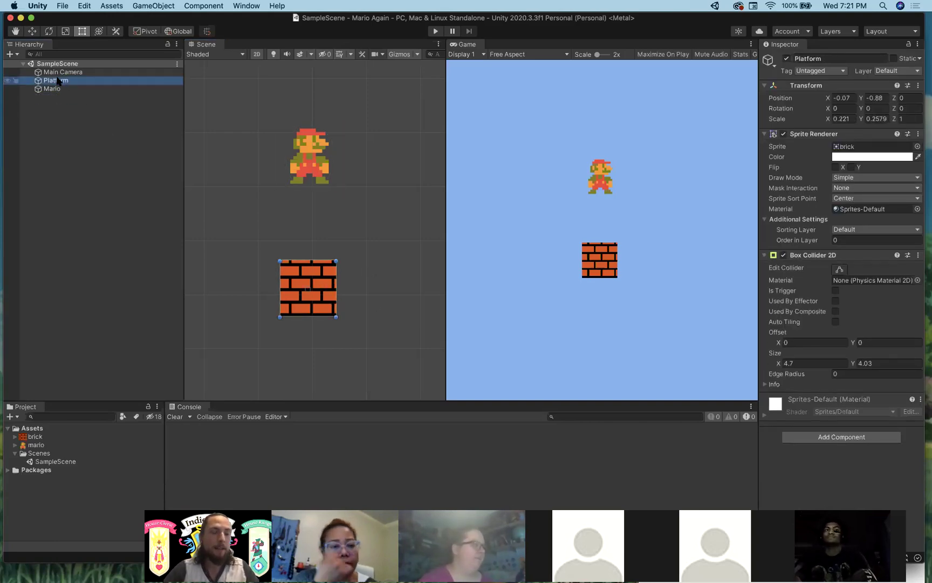
{"action": "key", "text": "super+z"}
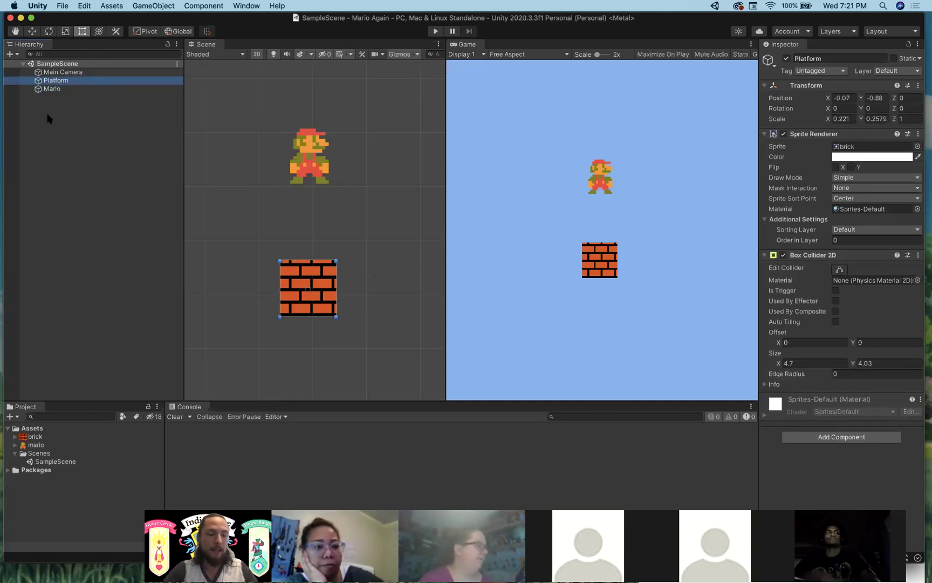
{"action": "key", "text": "super+d"}
{"action": "key", "text": "super+z"}
{"action": "left_click", "coordinate": [78, 96]}
{"action": "left_click", "coordinate": [63, 82]}
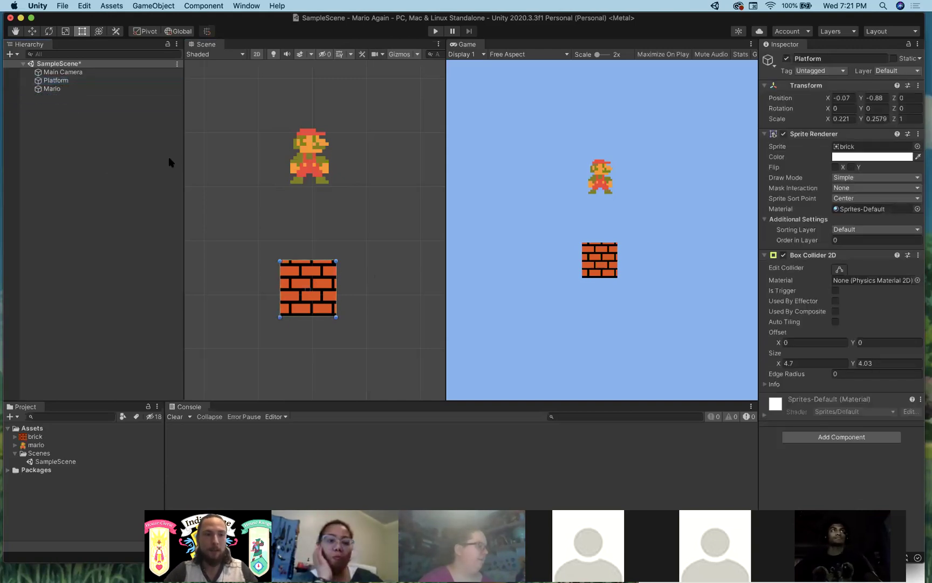
{"action": "key", "text": "super+d"}
{"action": "key", "text": "super+z"}
{"action": "right_click", "coordinate": [60, 81]}
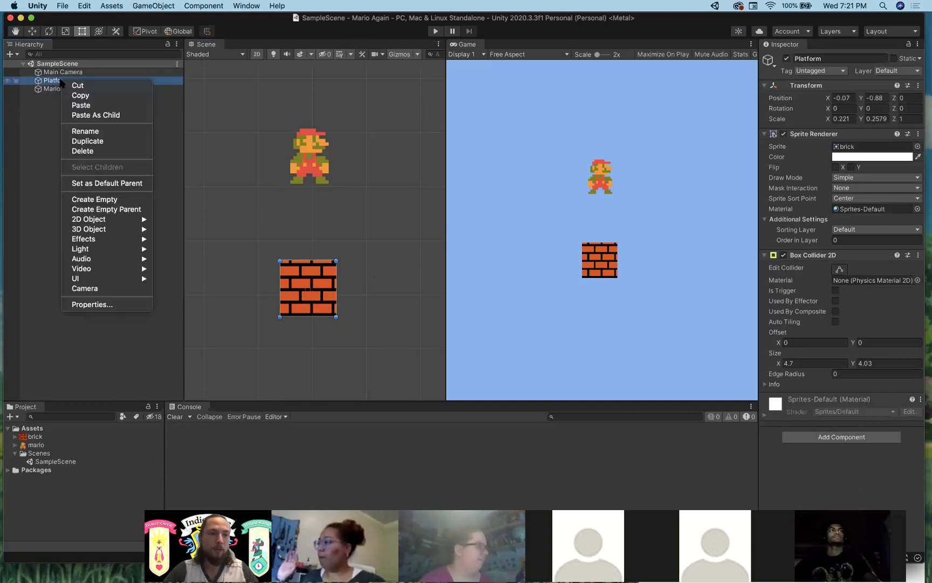
{"action": "left_click", "coordinate": [34, 140]}
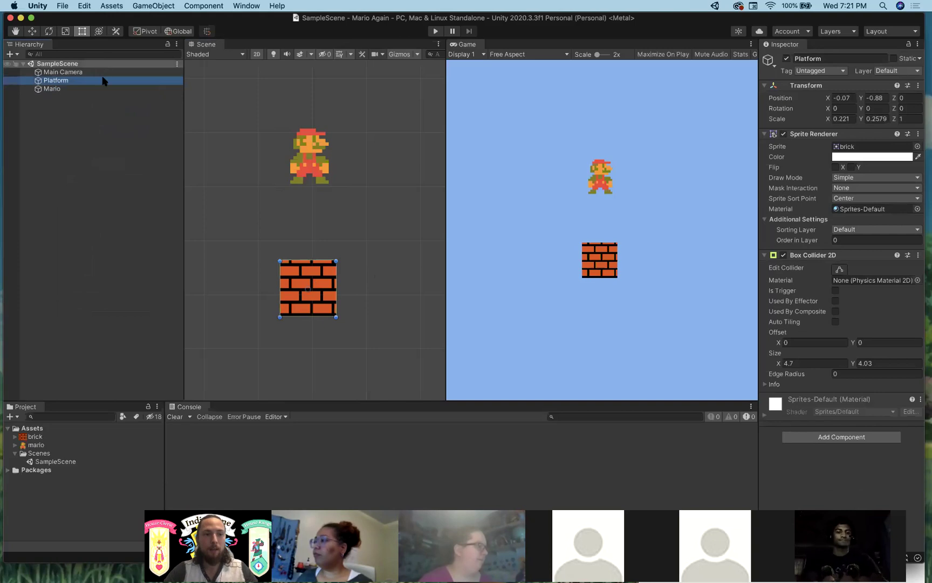
- Duplicate the Platform three times, placing one copy flush beside the original and two separate blocks higher up, the last at X 3.59, Y 0.34
{"action": "key", "text": "super+d"}
{"action": "left_click_drag", "start_coordinate": [318, 295], "coordinate": [446, 222]}
{"action": "key", "text": "super+d"}
{"action": "scroll", "coordinate": [367, 238], "scroll_direction": "right", "scroll_amount": 5}
{"action": "scroll", "coordinate": [364, 237], "scroll_direction": "down", "scroll_amount": 2}
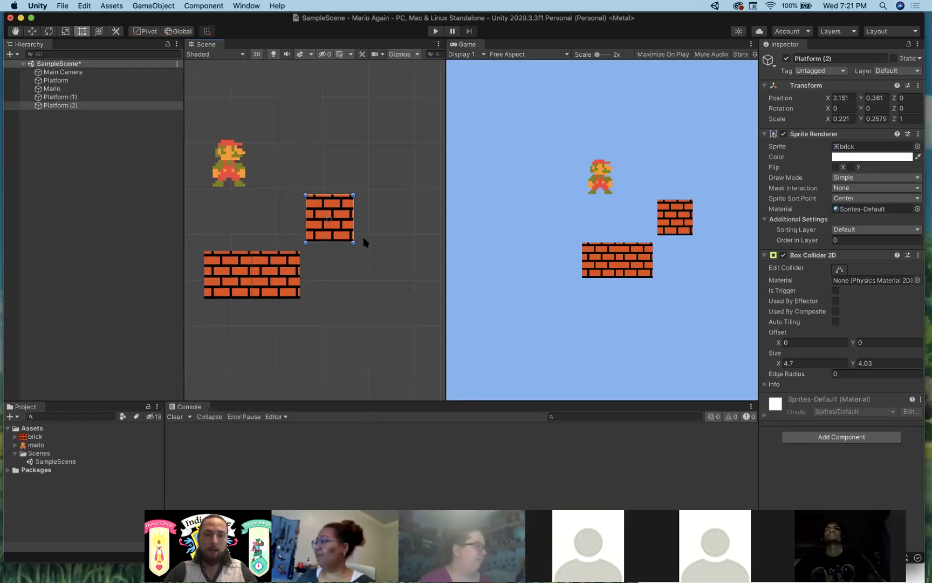
{"action": "left_click_drag", "start_coordinate": [348, 229], "coordinate": [407, 231]}
{"action": "key", "text": "super+d"}
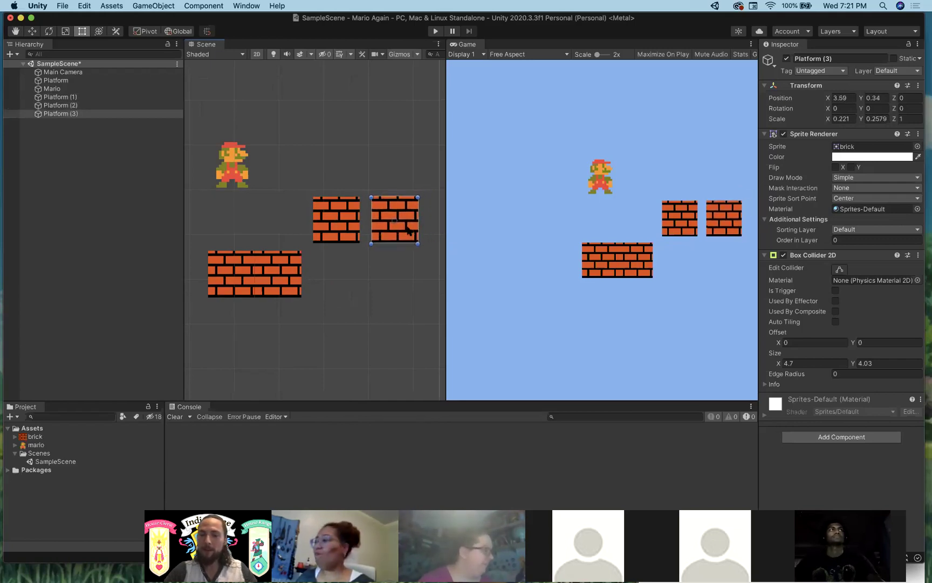
- Try moving the last duplicated block up to X 3.67, Y 4.16 and undo the move
{"action": "middle_click_drag", "start_coordinate": [406, 260], "coordinate": [308, 273]}
{"action": "scroll", "coordinate": [308, 273], "scroll_direction": "down", "scroll_amount": 2}
{"action": "left_click_drag", "start_coordinate": [312, 247], "coordinate": [315, 110]}
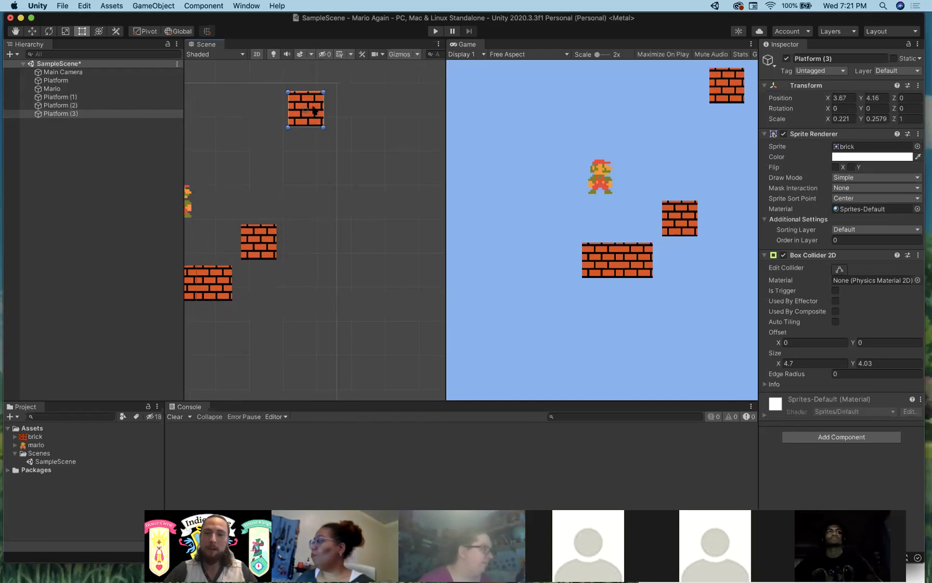
{"action": "key", "text": "super+z"}
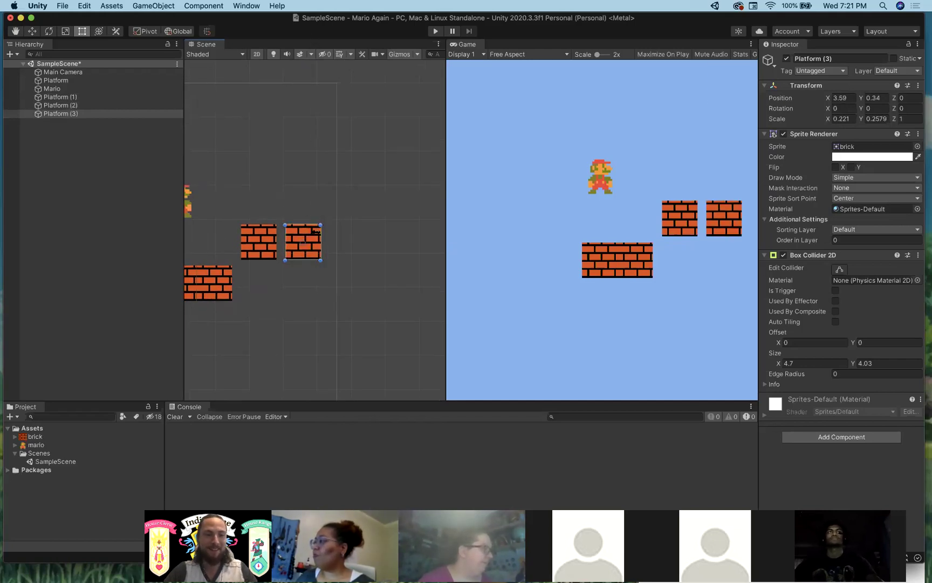
- Duplicate the last brick block and place the copy beside it in the same row at X 4.9, Y 0.36
{"action": "left_click", "coordinate": [74, 106]}
{"action": "left_click", "coordinate": [70, 114]}
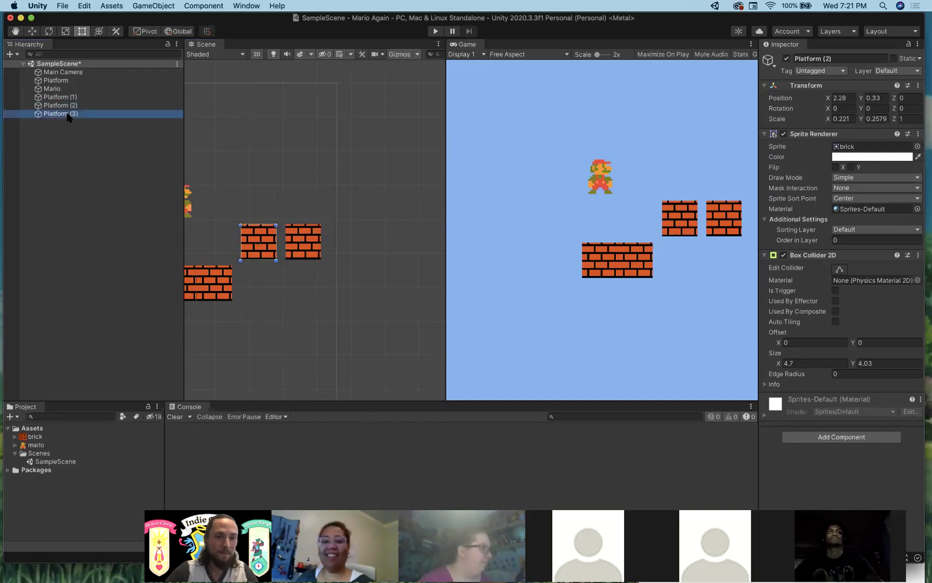
{"action": "key", "text": "super+d"}
{"action": "left_click_drag", "start_coordinate": [318, 252], "coordinate": [363, 253]}
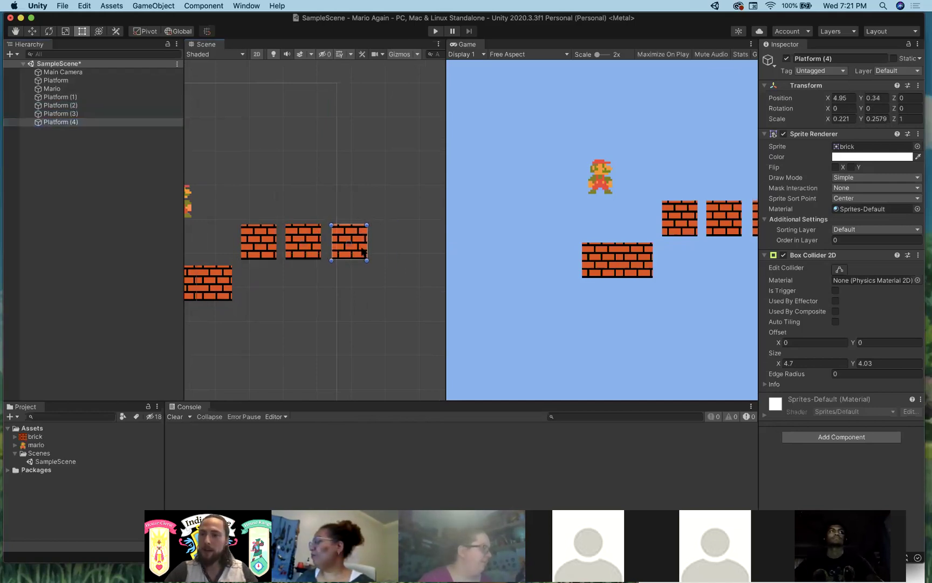
{"action": "middle_click_drag", "start_coordinate": [377, 263], "coordinate": [428, 245]}
{"action": "left_click_drag", "start_coordinate": [414, 238], "coordinate": [410, 236]}
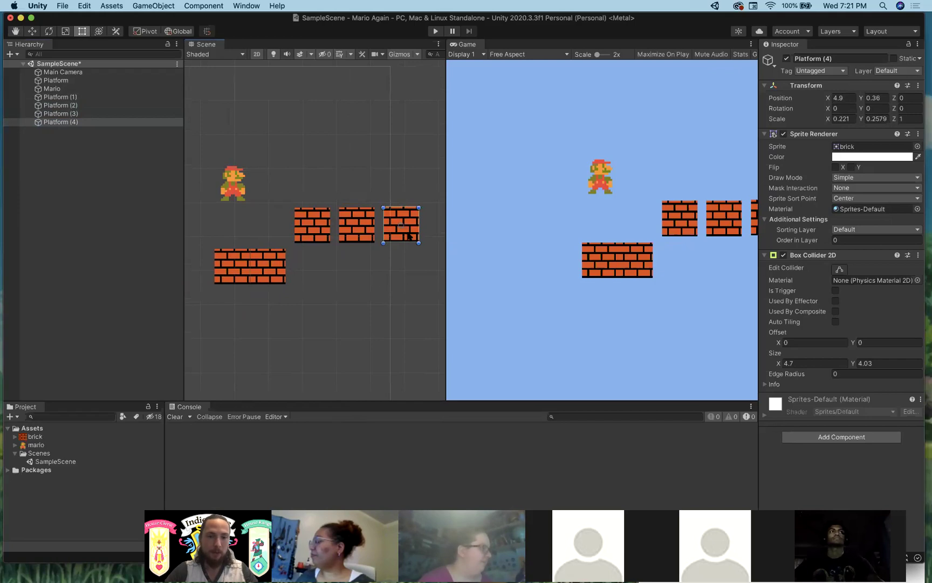
- Duplicate the last block three times to build a higher row of three spaced blocks further along, the last at X 8.88, Y 1.51
{"action": "middle_click_drag", "start_coordinate": [374, 290], "coordinate": [348, 252]}
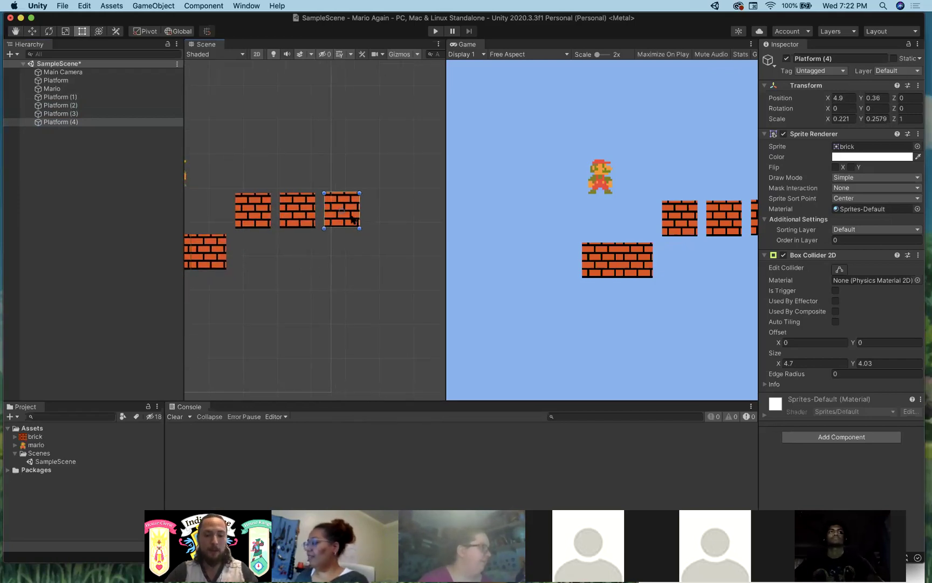
{"action": "key", "text": "super+d"}
{"action": "left_click_drag", "start_coordinate": [357, 225], "coordinate": [443, 177]}
{"action": "key", "text": "super+d"}
{"action": "middle_click_drag", "start_coordinate": [433, 204], "coordinate": [355, 261]}
{"action": "left_click_drag", "start_coordinate": [365, 237], "coordinate": [407, 243]}
{"action": "key", "text": "super+d"}
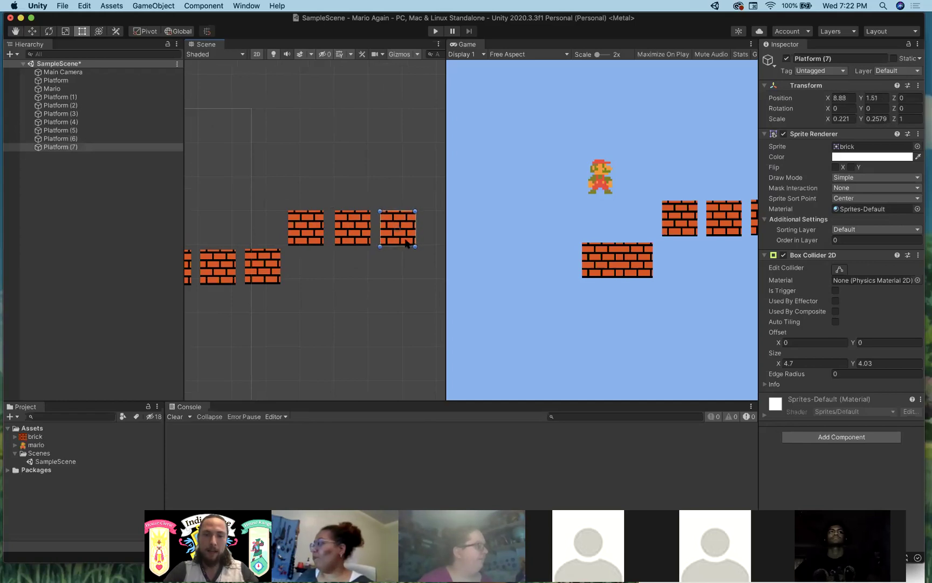
{"action": "left_click", "coordinate": [390, 273]}
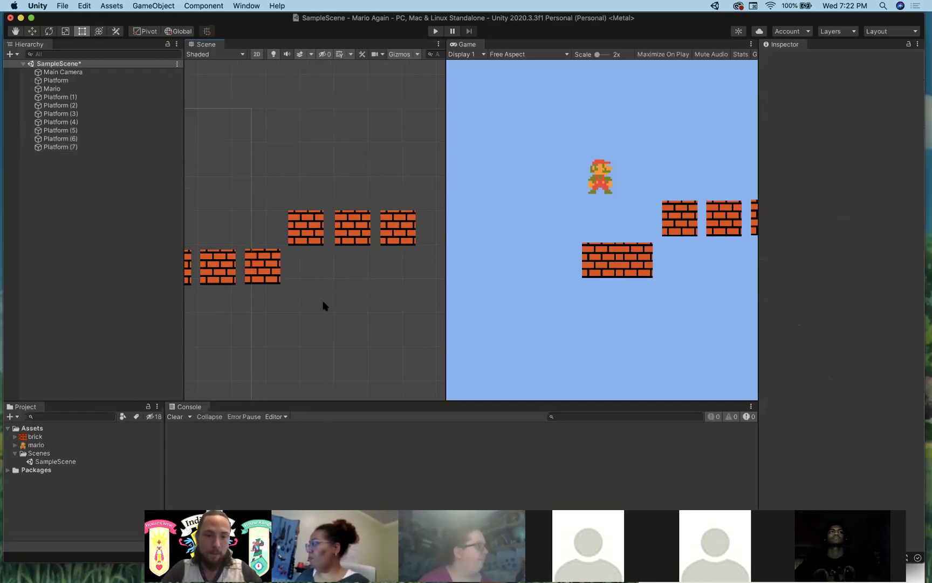
- Save SampleScene with the extended brick layout
{"action": "middle_click_drag", "start_coordinate": [323, 306], "coordinate": [430, 291]}
{"action": "middle_click_drag", "start_coordinate": [341, 335], "coordinate": [406, 312]}
{"action": "scroll", "coordinate": [366, 313], "scroll_direction": "down", "scroll_amount": 3}
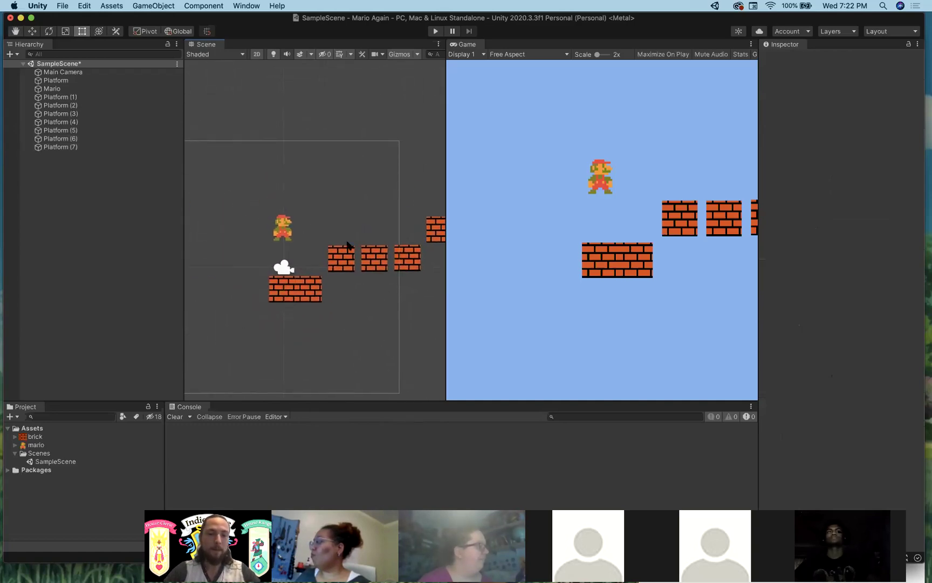
{"action": "key", "text": "super+s"}
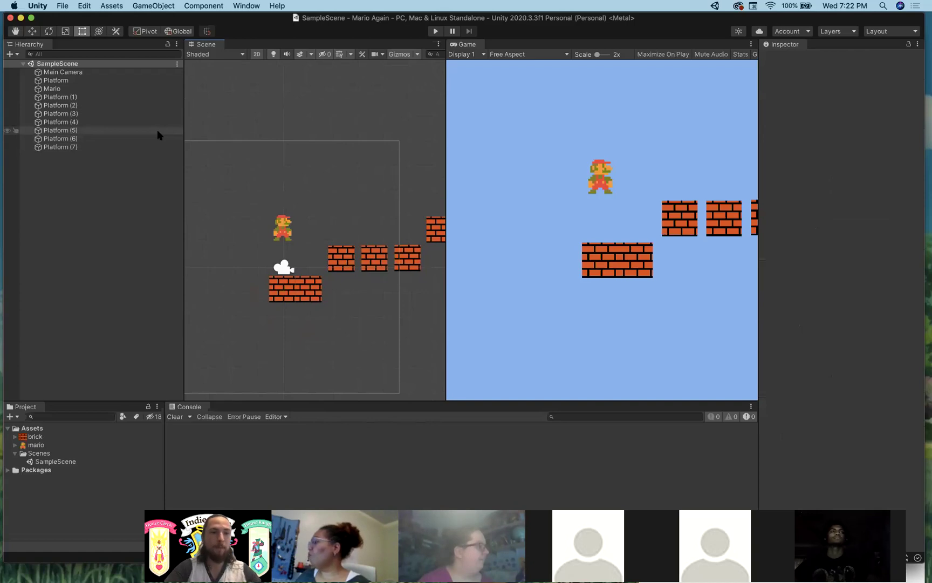
{"action": "middle_click_drag", "start_coordinate": [337, 197], "coordinate": [258, 192]}
{"action": "scroll", "coordinate": [335, 188], "scroll_direction": "down", "scroll_amount": 1}
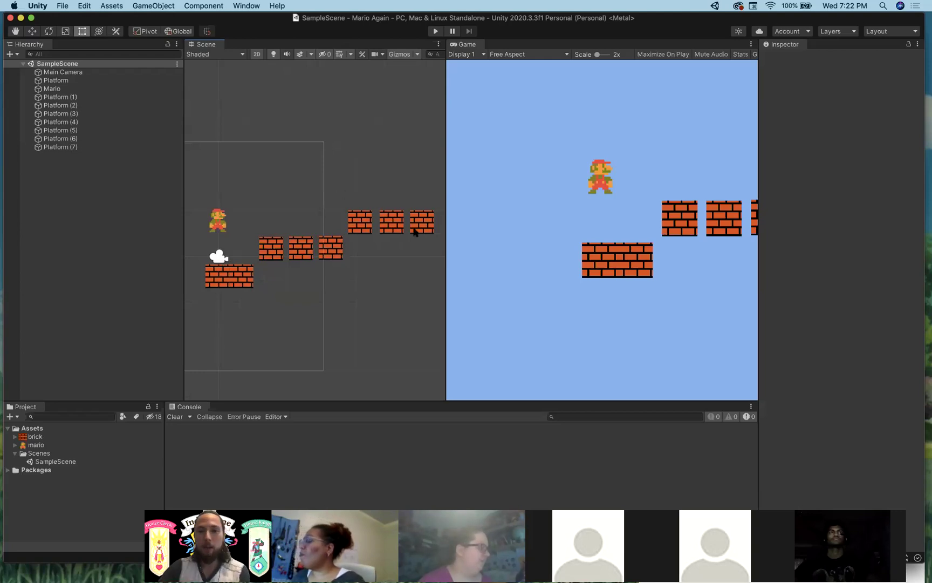
- Switch to the Finder window and open the Scripts folder beside the Images folder
{"action": "key", "text": "ctrl+Up"}
{"action": "left_click", "coordinate": [678, 110]}
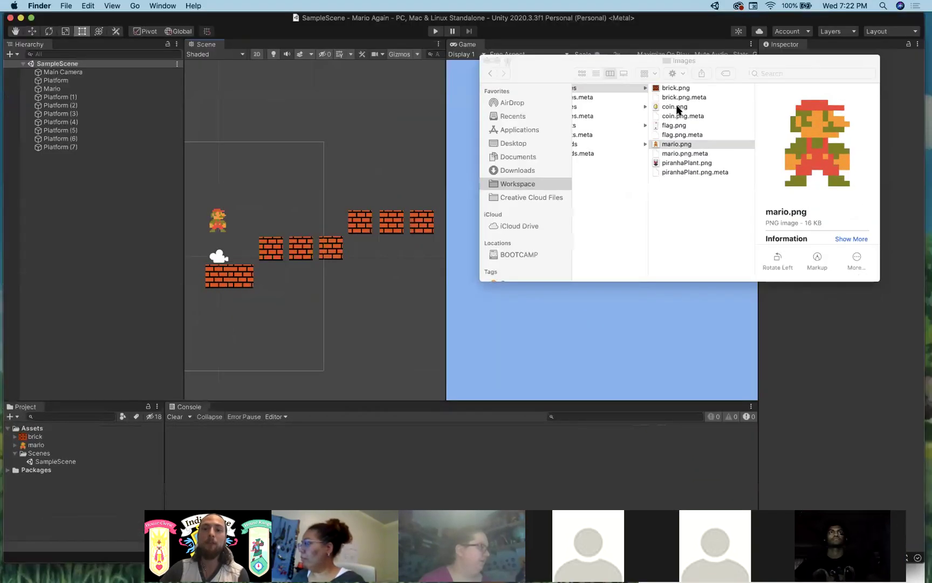
{"action": "left_click", "coordinate": [629, 126]}
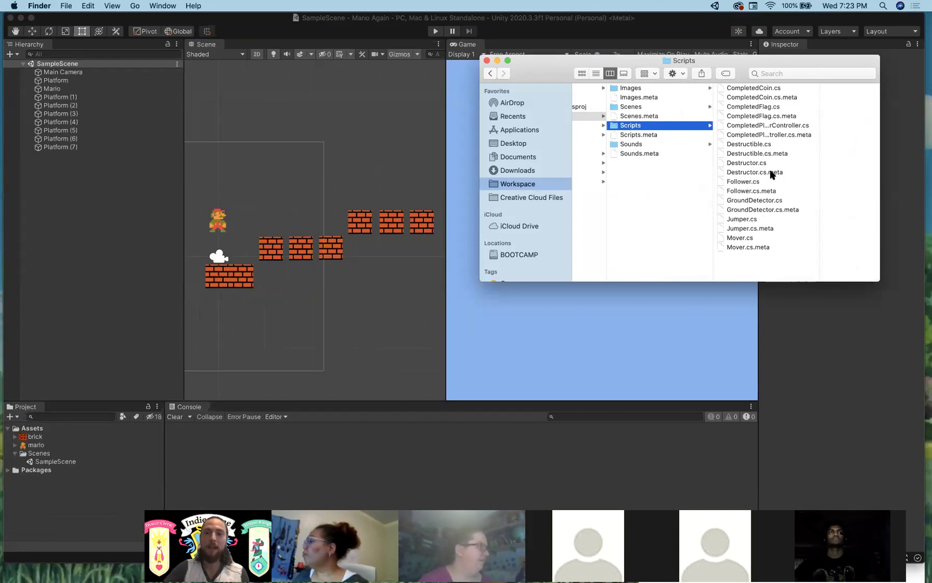
- Import the nine .cs scripts, from CompletedCoin.cs to Mover.cs and without their .meta files, from the Scripts folder into the Unity project's Assets
{"action": "left_click", "coordinate": [747, 239]}
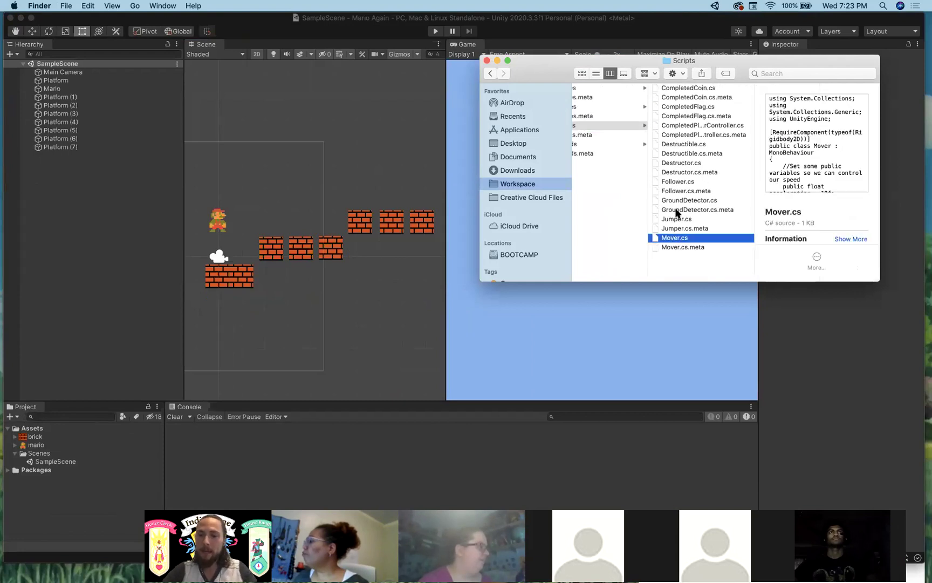
{"action": "left_click", "coordinate": [678, 219], "text": "super"}
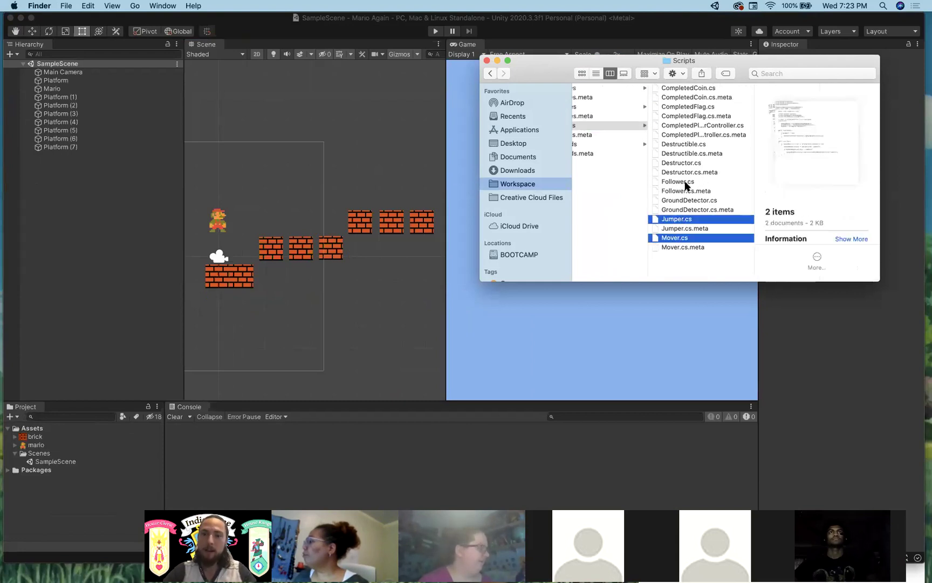
{"action": "left_click", "coordinate": [685, 201], "text": "super"}
{"action": "left_click", "coordinate": [683, 180], "text": "super"}
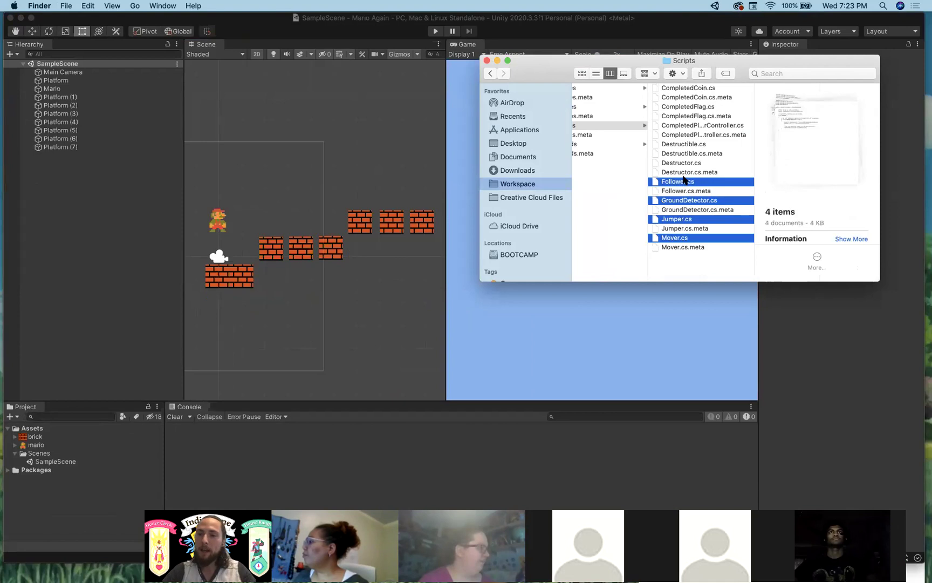
{"action": "left_click", "coordinate": [683, 163], "text": "super"}
{"action": "left_click", "coordinate": [689, 144], "text": "super"}
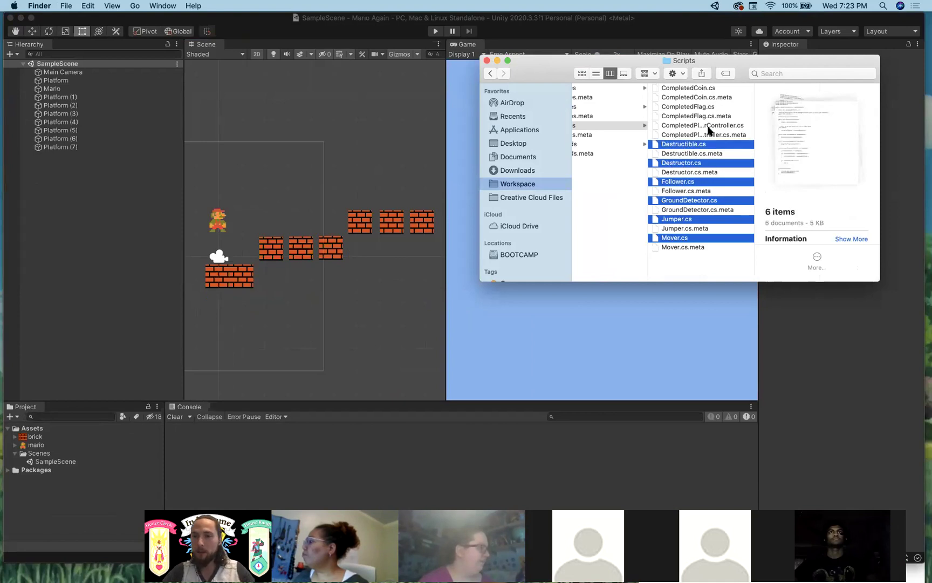
{"action": "left_click", "coordinate": [688, 126], "text": "super"}
{"action": "left_click", "coordinate": [684, 107], "text": "super"}
{"action": "left_click", "coordinate": [686, 88], "text": "super"}
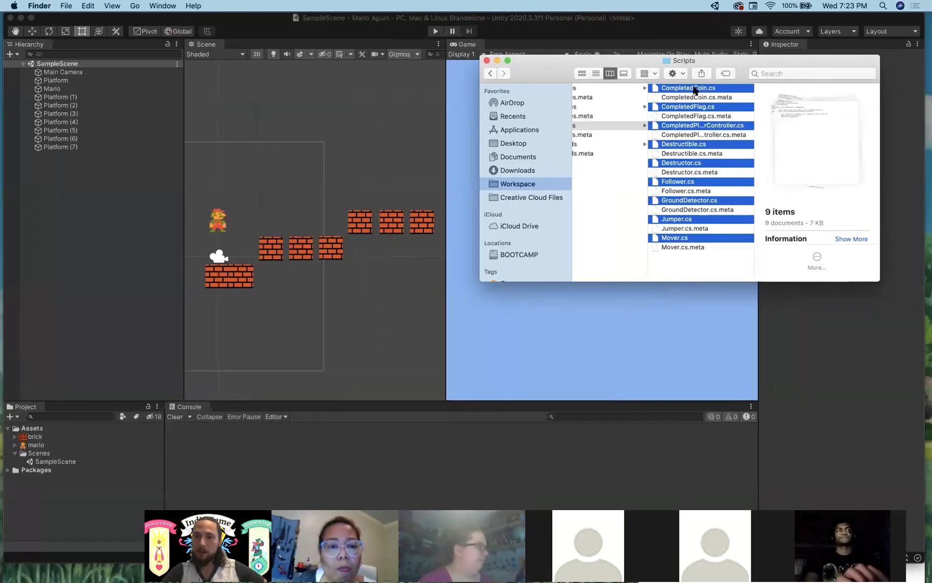
{"action": "left_click_drag", "start_coordinate": [700, 90], "coordinate": [68, 437]}
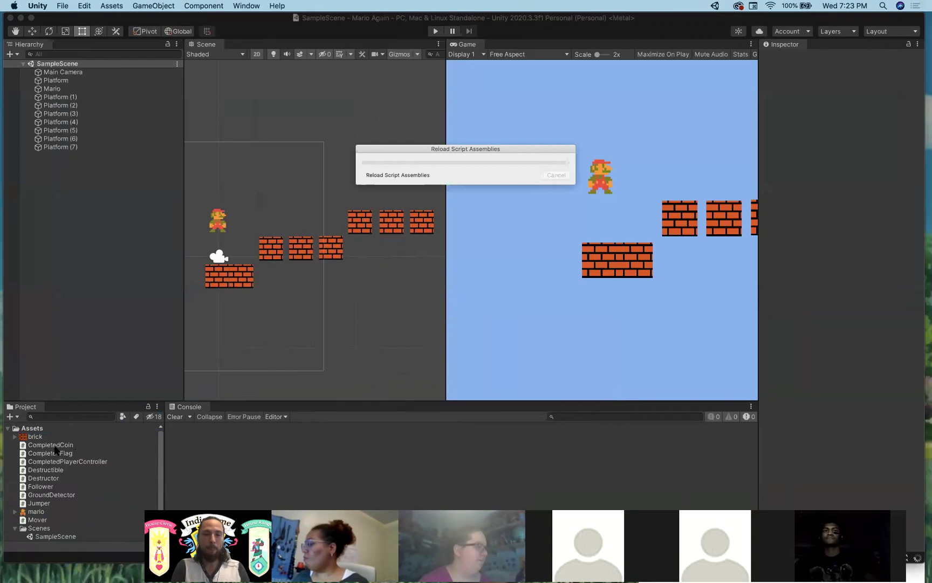
- Examine the code of the imported CompletedCoin, Jumper and Destructible scripts
{"action": "left_click", "coordinate": [54, 446]}
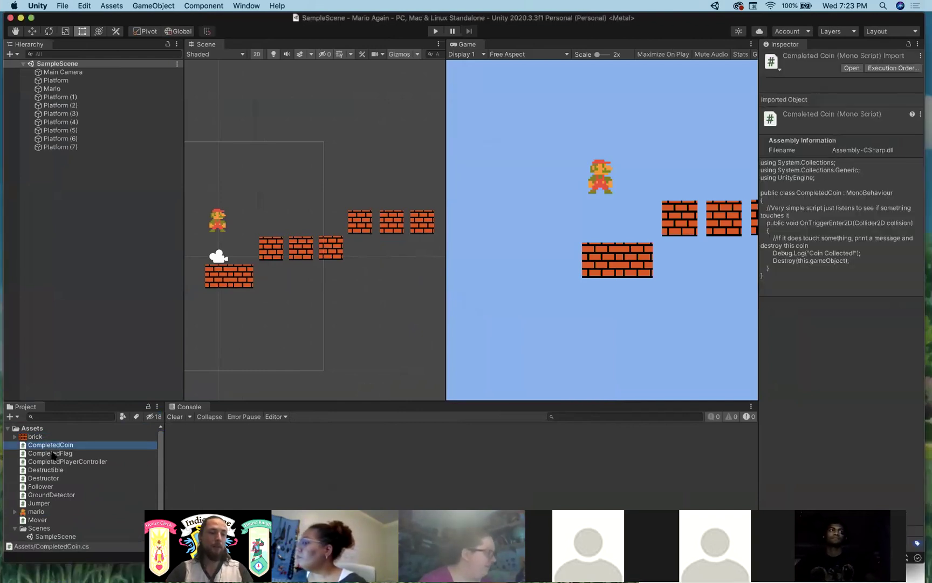
{"action": "scroll", "coordinate": [53, 456], "scroll_direction": "down", "scroll_amount": 1}
{"action": "left_click", "coordinate": [39, 495]}
{"action": "left_click", "coordinate": [46, 461]}
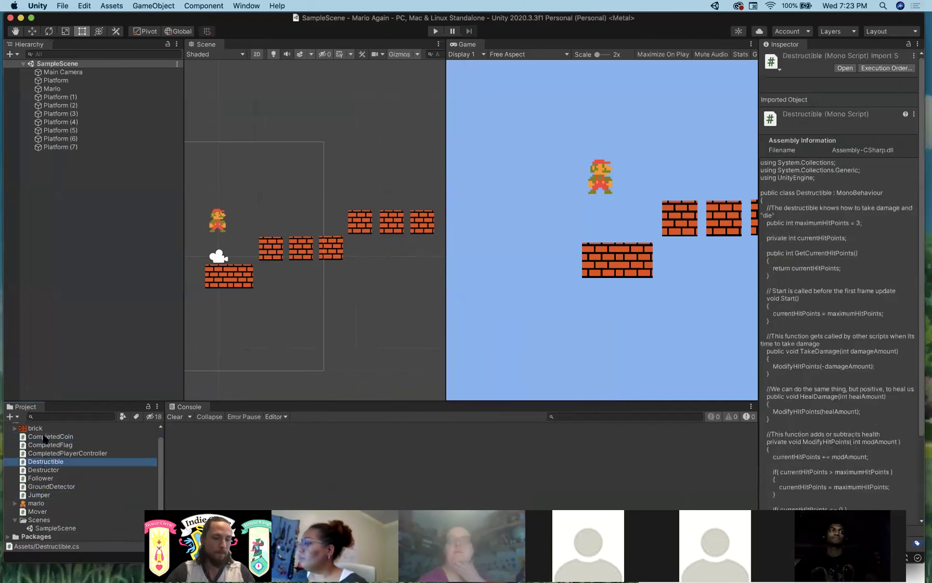
{"action": "left_click", "coordinate": [50, 437]}
{"action": "scroll", "coordinate": [14, 435], "scroll_direction": "up", "scroll_amount": 1}
- Create a folder named Images directly under Assets
{"action": "left_click", "coordinate": [32, 428]}
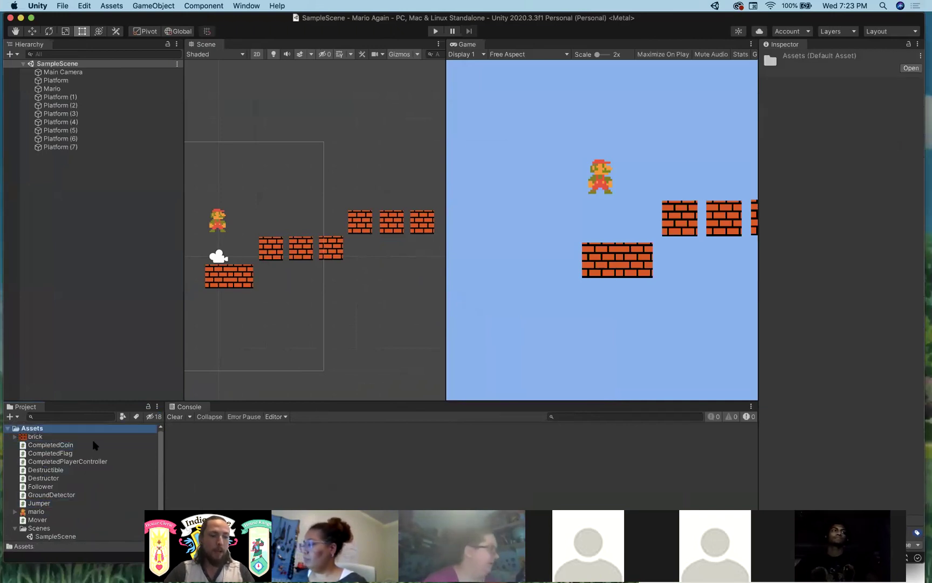
{"action": "scroll", "coordinate": [93, 442], "scroll_direction": "down", "scroll_amount": 1}
{"action": "scroll", "coordinate": [93, 446], "scroll_direction": "up", "scroll_amount": 1}
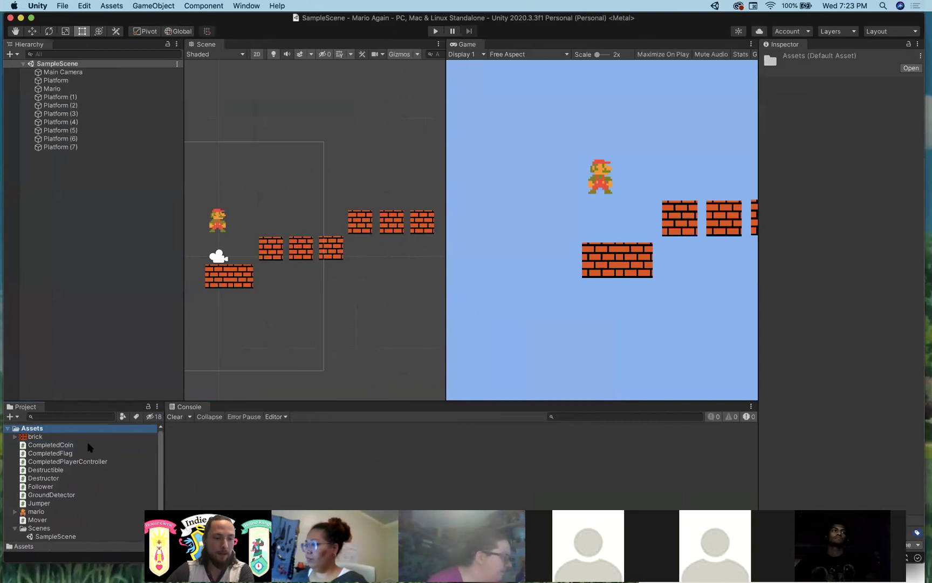
{"action": "left_click", "coordinate": [16, 417]}
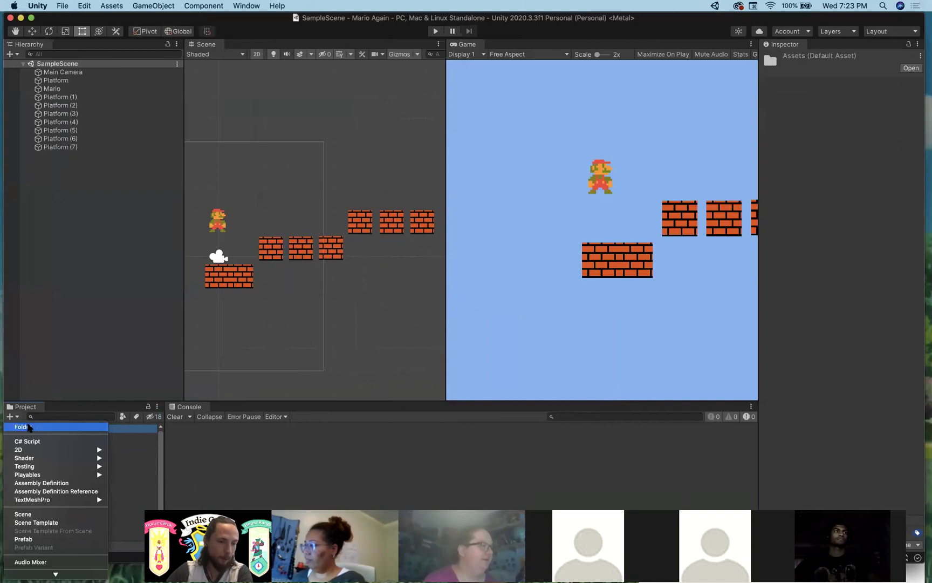
{"action": "left_click", "coordinate": [25, 426]}
{"action": "type", "text": "Images"}
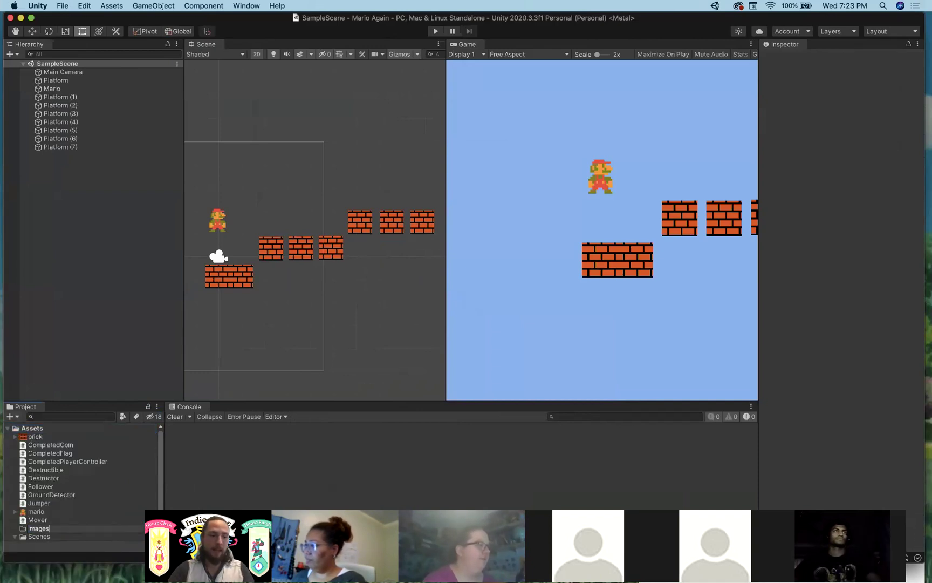
{"action": "key", "text": "Return"}
- Select the mario image in the project's Assets
{"action": "left_click", "coordinate": [37, 511]}
{"action": "left_click", "coordinate": [31, 502]}
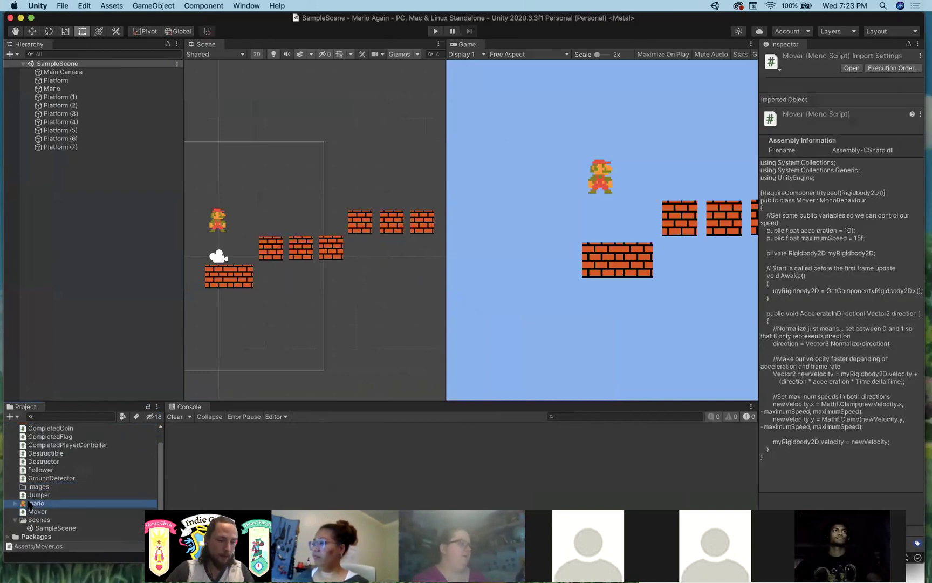
- Move the brick and mario images into the Images folder
{"action": "scroll", "coordinate": [70, 508], "scroll_direction": "up", "scroll_amount": 1}
{"action": "left_click", "coordinate": [43, 437], "text": "super"}
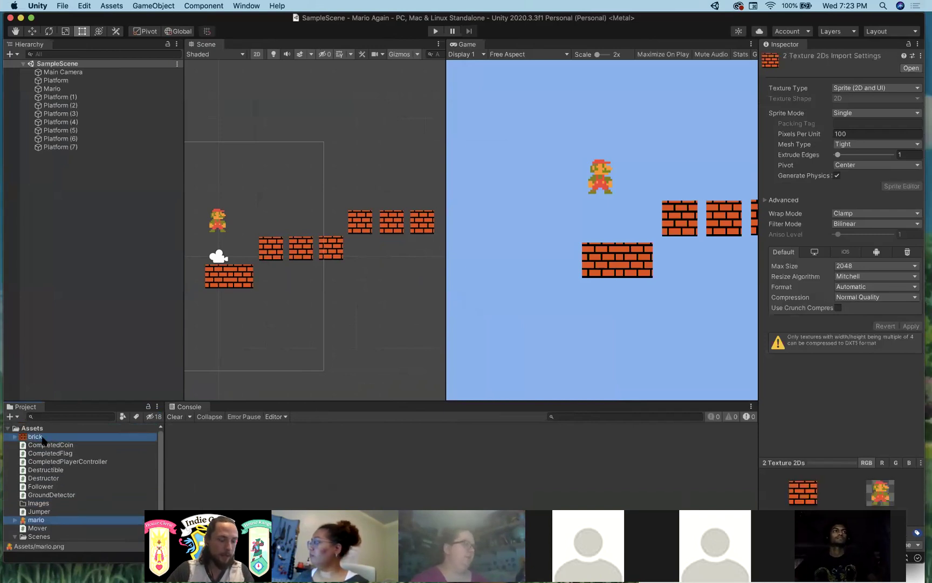
{"action": "left_click_drag", "start_coordinate": [35, 520], "coordinate": [41, 503]}
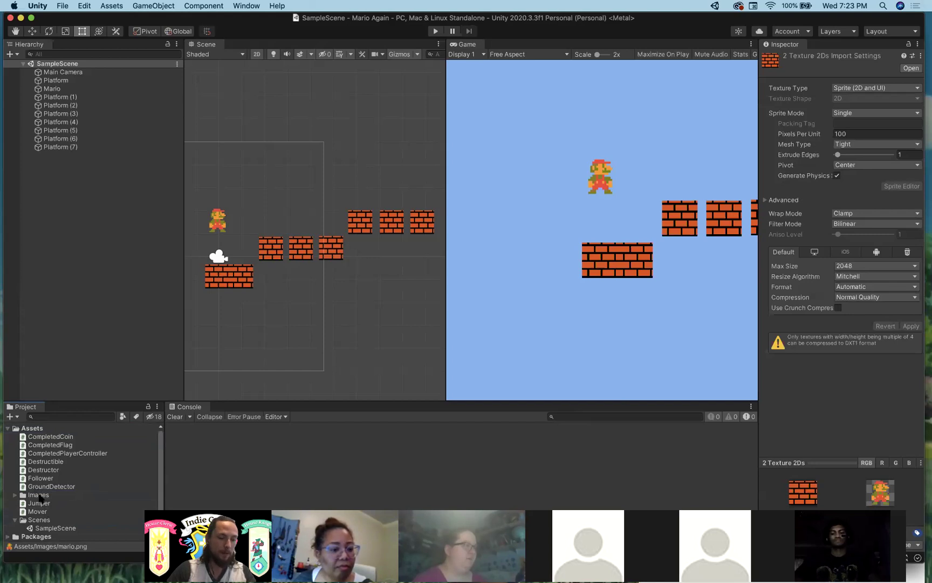
- Create a new folder named Scripts and place it directly under Assets
{"action": "left_click", "coordinate": [9, 416]}
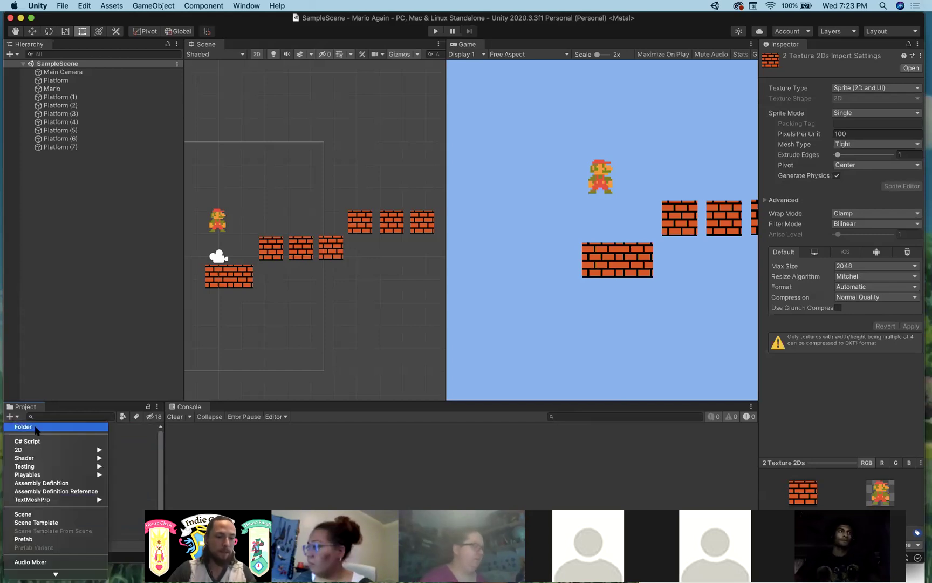
{"action": "left_click", "coordinate": [33, 425]}
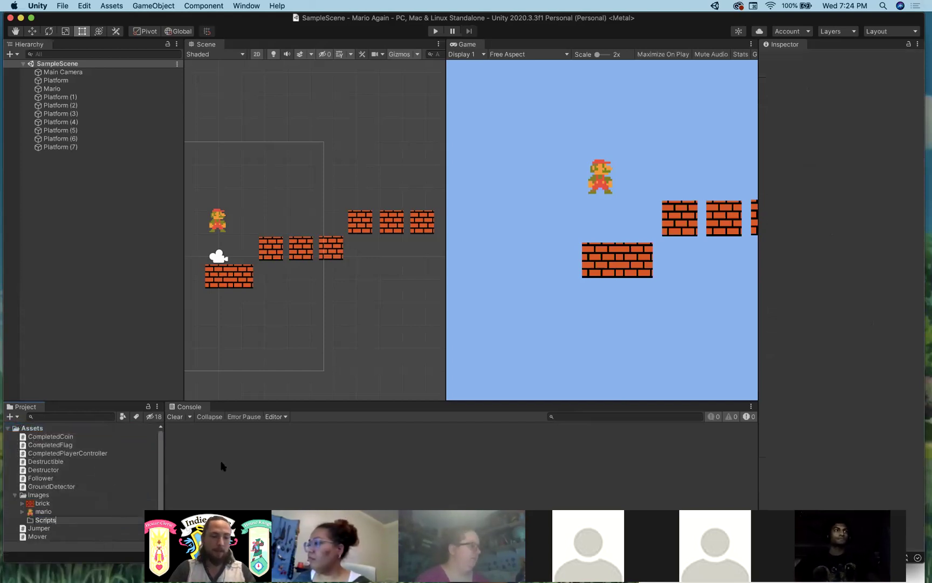
{"action": "key", "text": "Return"}
{"action": "left_click_drag", "start_coordinate": [50, 519], "coordinate": [38, 427]}
- Move the seven scripts from CompletedCoin through GroundDetector into the Scripts folder
{"action": "left_click", "coordinate": [49, 470]}
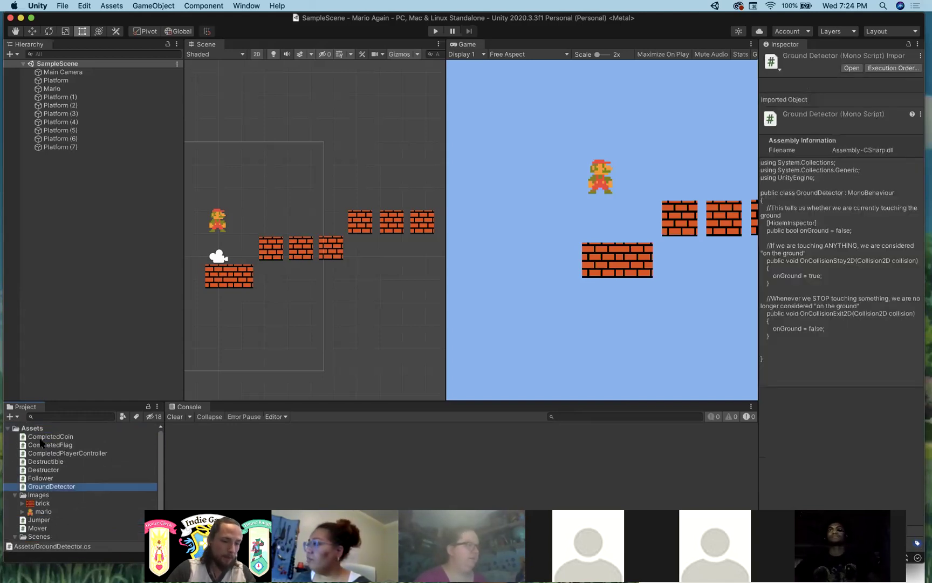
{"action": "left_click", "coordinate": [42, 429], "text": "shift"}
{"action": "scroll", "coordinate": [65, 458], "scroll_direction": "down", "scroll_amount": 1}
{"action": "left_click_drag", "start_coordinate": [64, 458], "coordinate": [57, 529]}
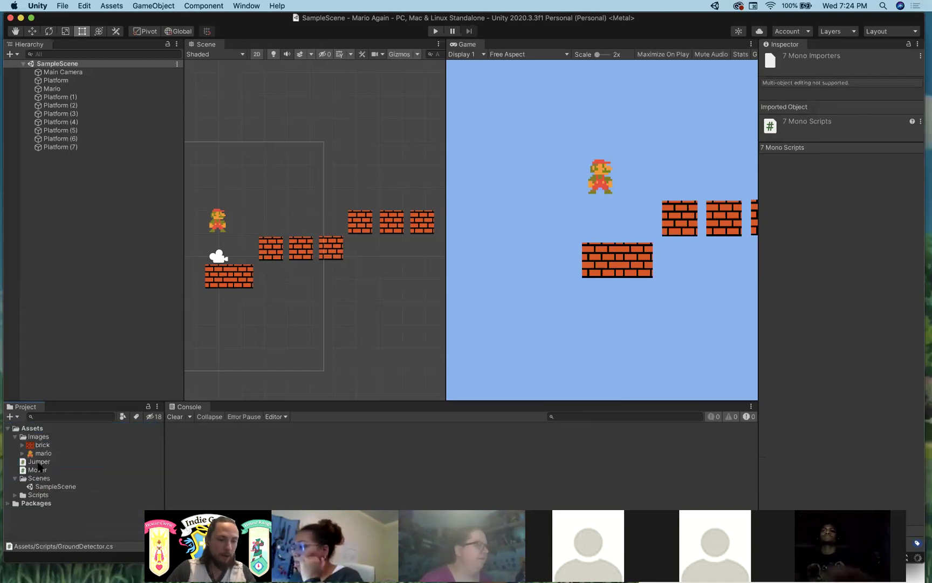
- Move the Jumper and Mover scripts into the Scripts folder and expand that folder
{"action": "left_click", "coordinate": [44, 462]}
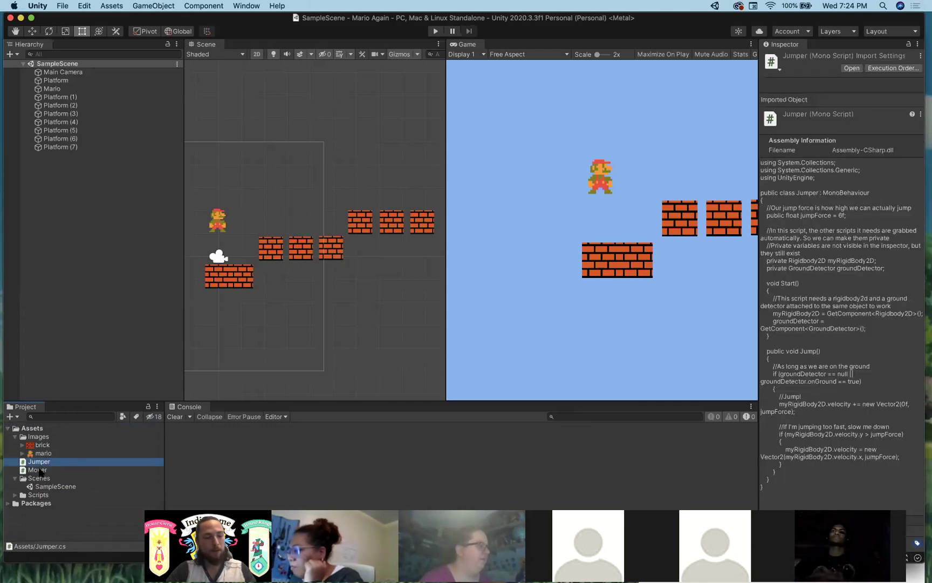
{"action": "left_click", "coordinate": [38, 470], "text": "shift"}
{"action": "left_click_drag", "start_coordinate": [38, 470], "coordinate": [46, 493]}
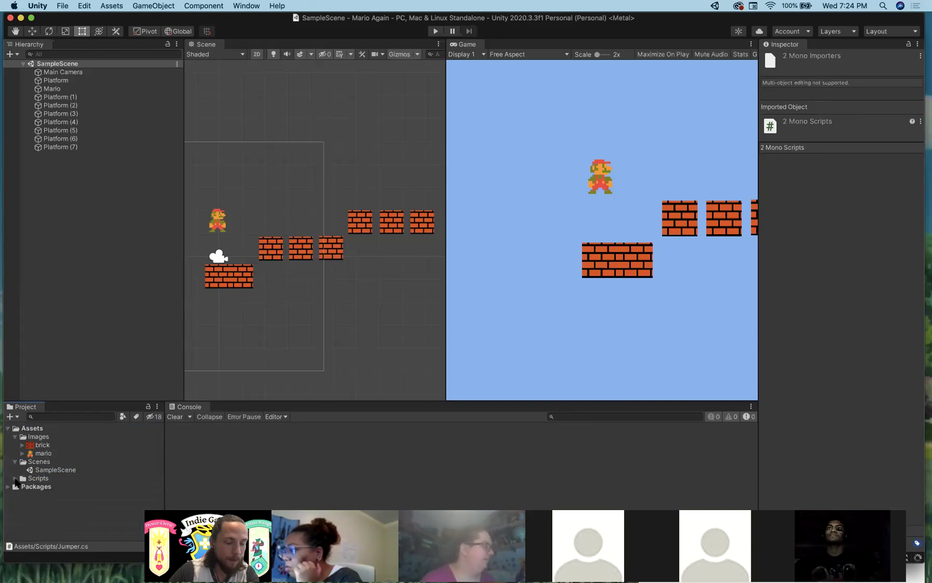
{"action": "left_click", "coordinate": [15, 478]}
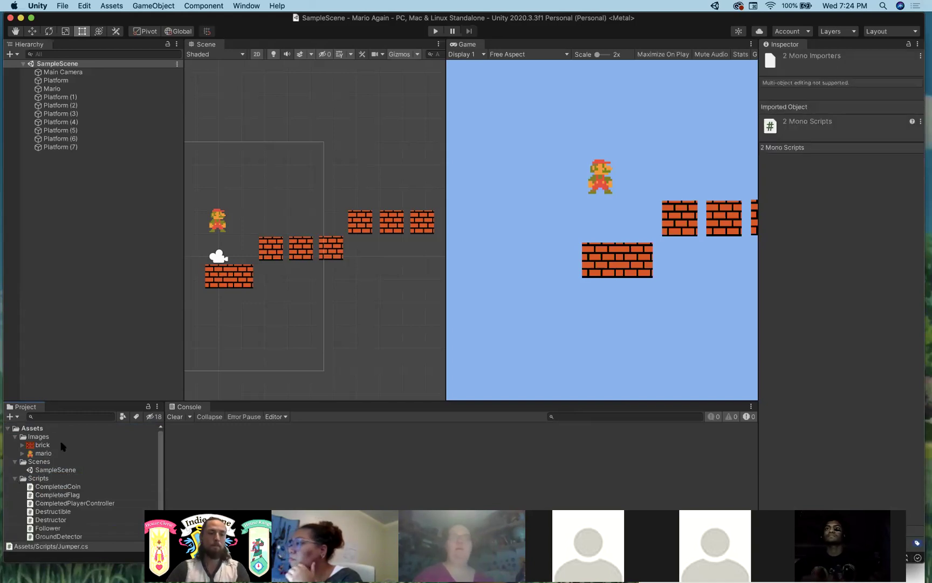
- Inspect the Mario object's components by selecting it in the scene, and clear the selection
{"action": "scroll", "coordinate": [335, 192], "scroll_direction": "left", "scroll_amount": 5}
{"action": "left_click", "coordinate": [295, 209]}
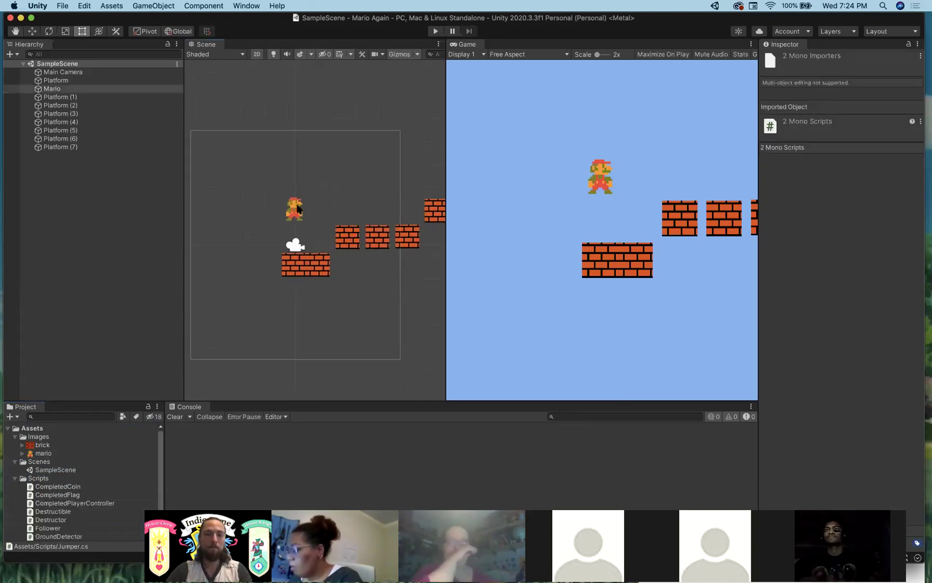
{"action": "scroll", "coordinate": [324, 246], "scroll_direction": "up", "scroll_amount": 4}
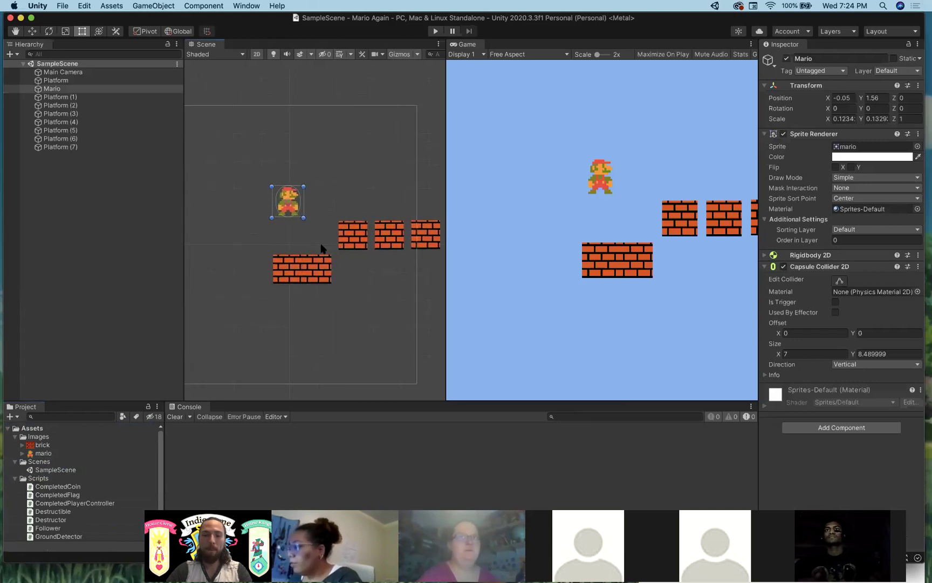
{"action": "left_click", "coordinate": [356, 272]}
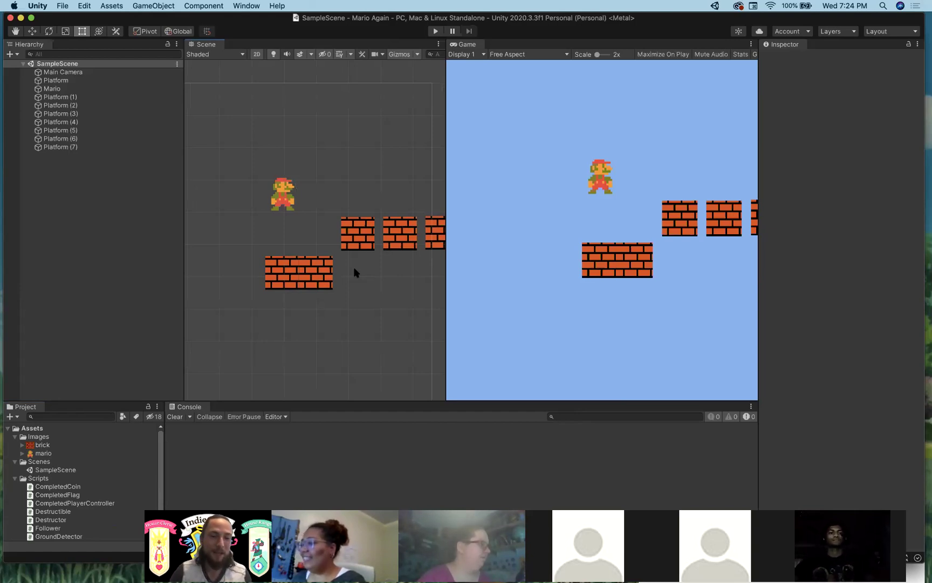
- Shift Platform (1) to Platform (7) together to the right, leaving a small gap after the first platform, and save the scene
{"action": "left_click_drag", "start_coordinate": [243, 185], "coordinate": [290, 281]}
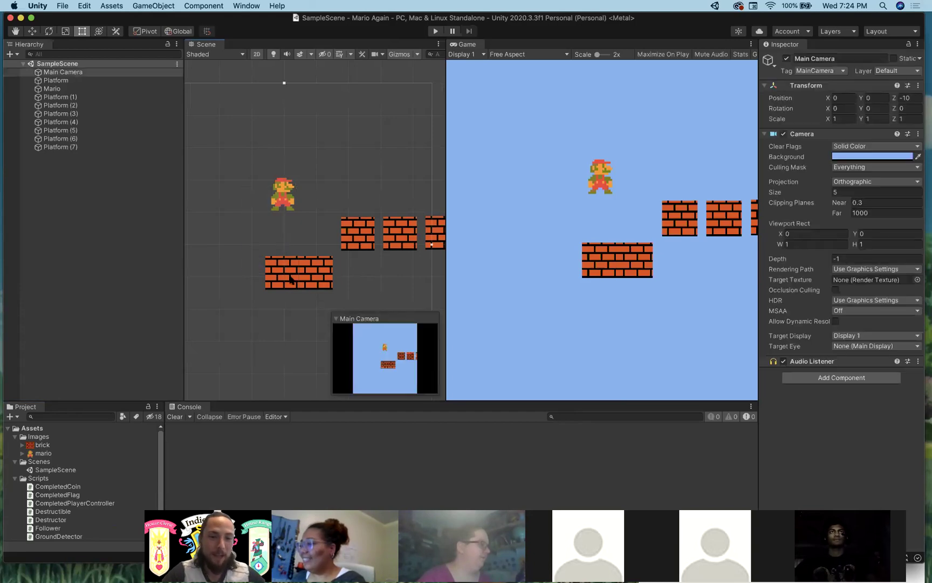
{"action": "left_click", "coordinate": [303, 251]}
{"action": "left_click", "coordinate": [319, 276]}
{"action": "scroll", "coordinate": [360, 291], "scroll_direction": "down", "scroll_amount": 3}
{"action": "scroll", "coordinate": [296, 290], "scroll_direction": "right", "scroll_amount": 3}
{"action": "scroll", "coordinate": [370, 291], "scroll_direction": "down", "scroll_amount": 1}
{"action": "left_click_drag", "start_coordinate": [286, 290], "coordinate": [386, 231]}
{"action": "left_click", "coordinate": [386, 231], "text": "shift"}
{"action": "left_click", "coordinate": [414, 229], "text": "shift"}
{"action": "scroll", "coordinate": [383, 321], "scroll_direction": "right", "scroll_amount": 2}
{"action": "left_click", "coordinate": [398, 229], "text": "shift"}
{"action": "scroll", "coordinate": [315, 322], "scroll_direction": "left", "scroll_amount": 3}
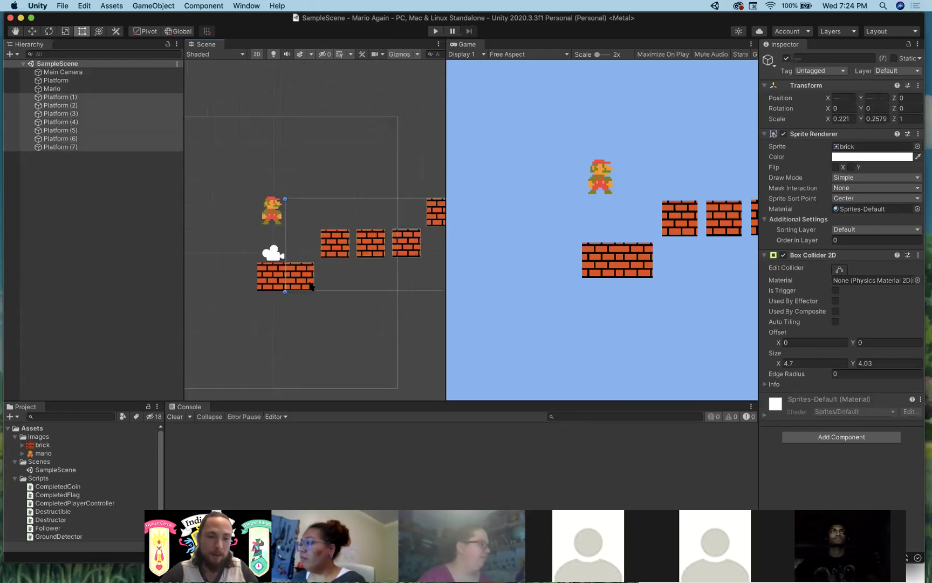
{"action": "scroll", "coordinate": [320, 302], "scroll_direction": "up", "scroll_amount": 3}
{"action": "mouse_move", "coordinate": [320, 286]}
{"action": "left_mouse_down"}
{"action": "mouse_move", "coordinate": [331, 286]}
{"action": "mouse_move", "coordinate": [317, 286]}
{"action": "left_mouse_up"}
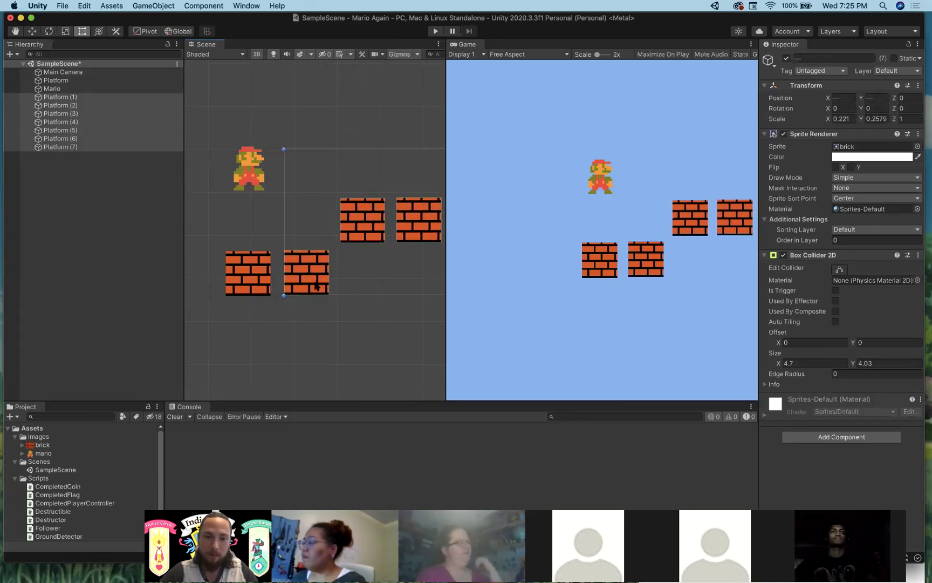
{"action": "left_click", "coordinate": [360, 318]}
{"action": "key", "text": "super+s"}
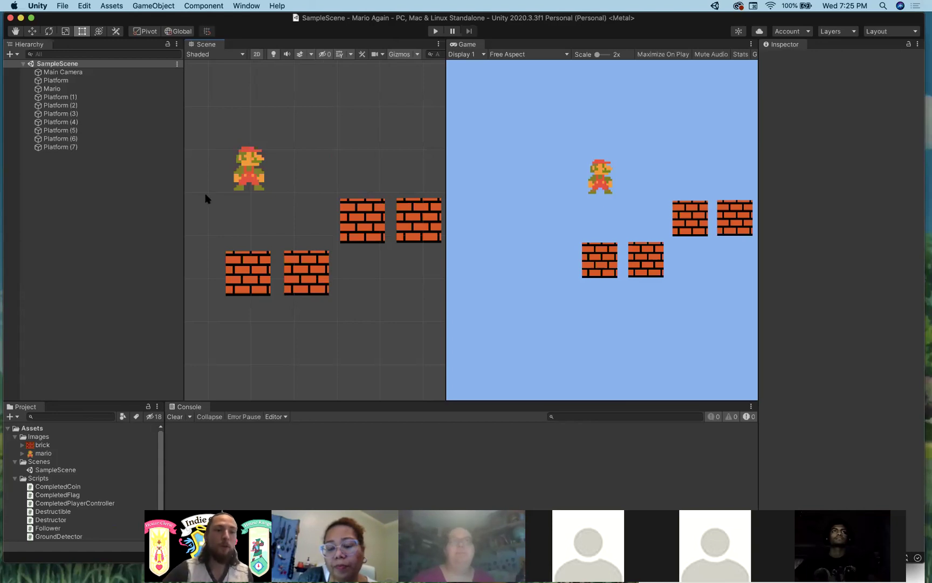
{"action": "left_click", "coordinate": [10, 54]}
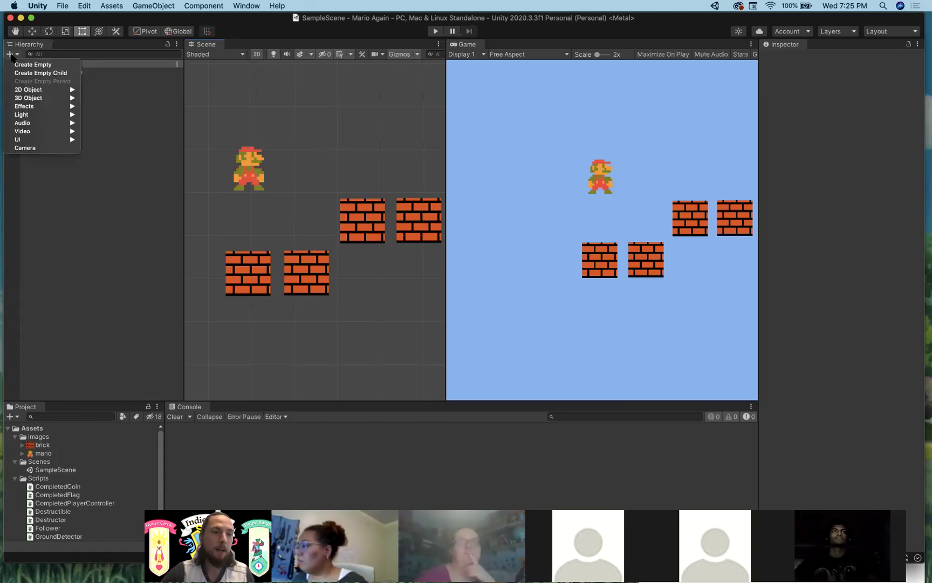
{"action": "mouse_move", "coordinate": [48, 90]}
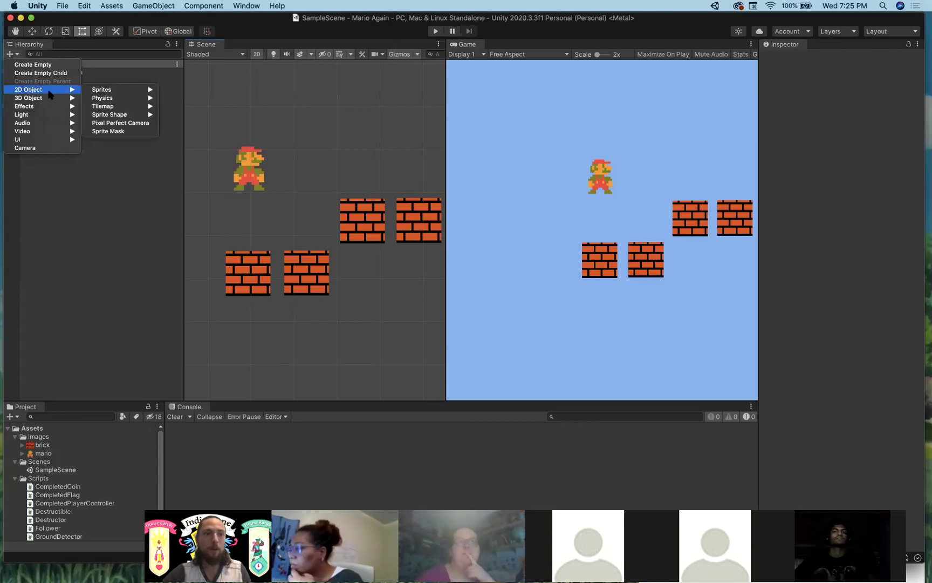
{"action": "mouse_move", "coordinate": [105, 93]}
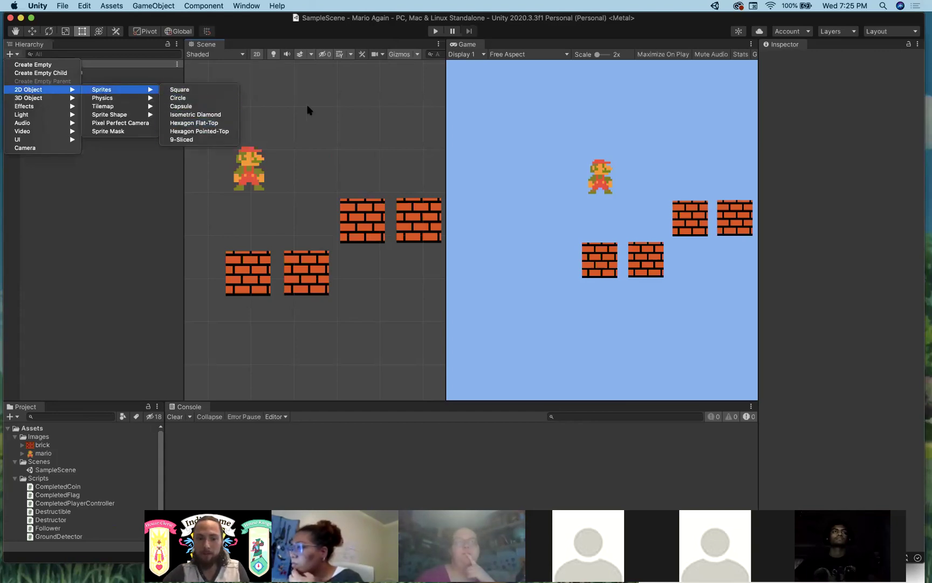
{"action": "key", "text": "Escape"}
- Place the brick image in the scene as a trial sprite, delete that sprite and save the scene
{"action": "left_click", "coordinate": [42, 445]}
{"action": "left_click", "coordinate": [43, 453]}
{"action": "left_click", "coordinate": [43, 446]}
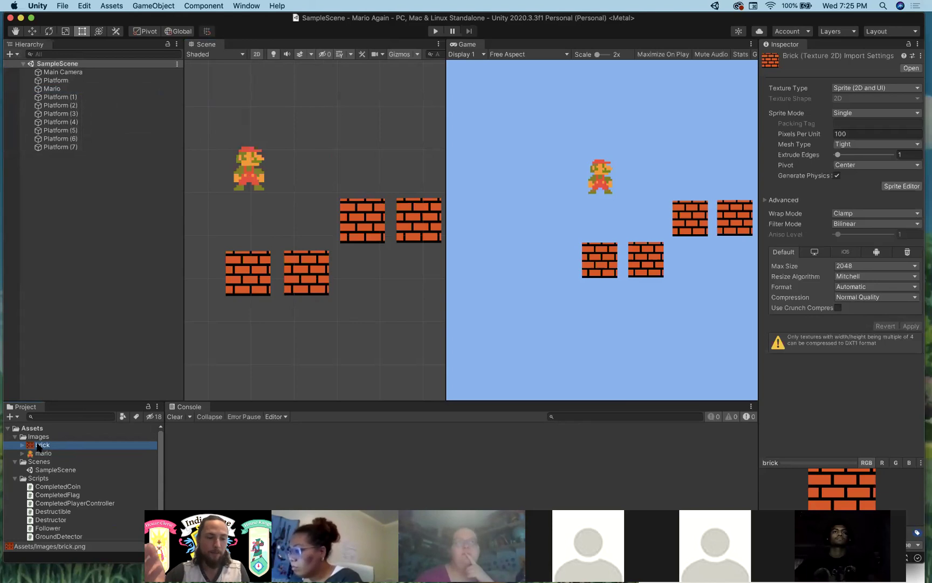
{"action": "left_click", "coordinate": [43, 453]}
{"action": "left_click_drag", "start_coordinate": [42, 444], "coordinate": [314, 166]}
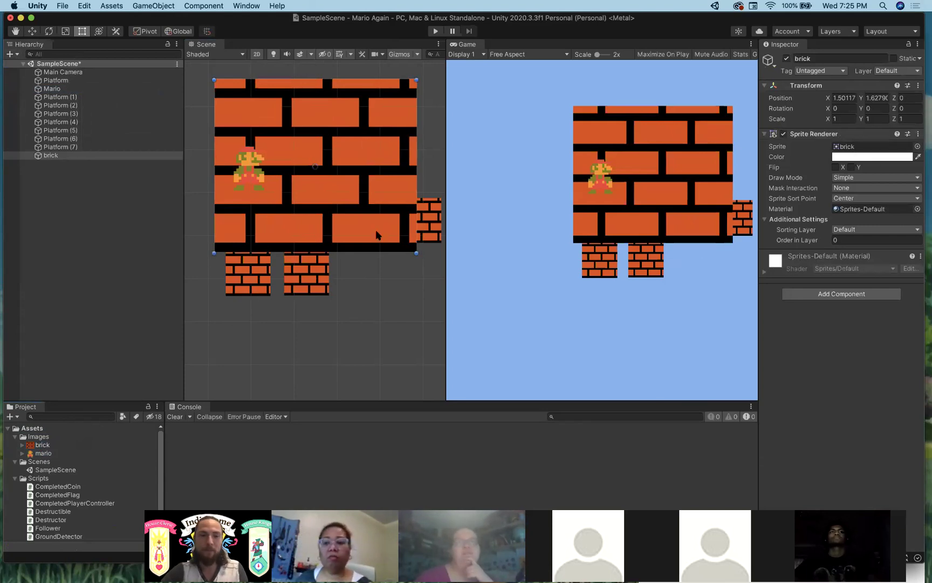
{"action": "key", "text": "Delete"}
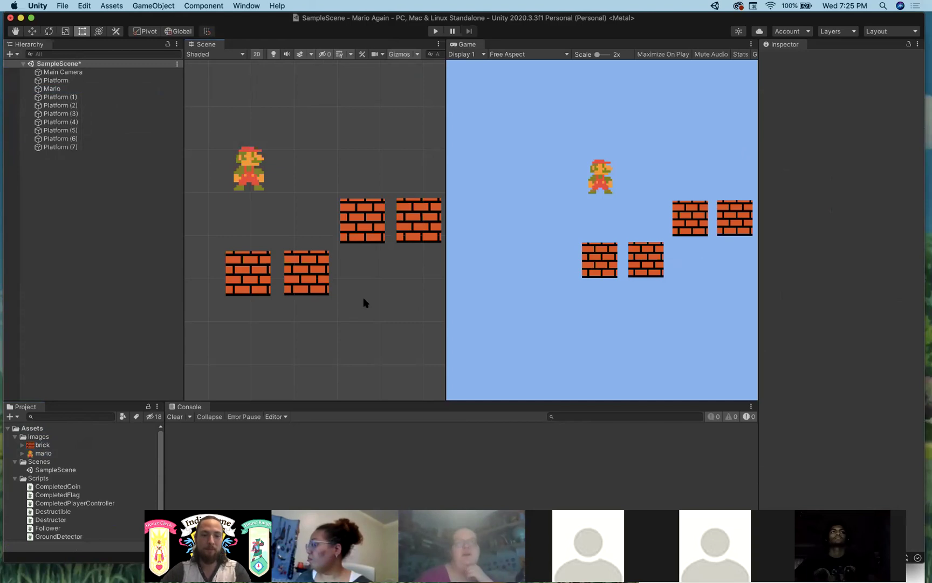
{"action": "key", "text": "super+s"}
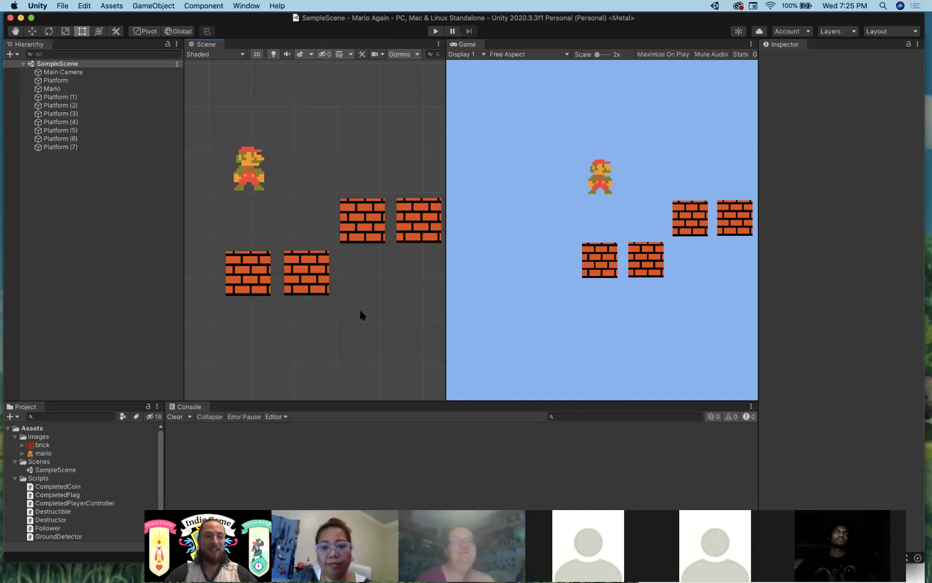
- Examine the components on Mario, the first platform and Platform (1) by selecting each in the hierarchy
{"action": "scroll", "coordinate": [47, 492], "scroll_direction": "down", "scroll_amount": 1}
{"action": "scroll", "coordinate": [47, 493], "scroll_direction": "down", "scroll_amount": 2}
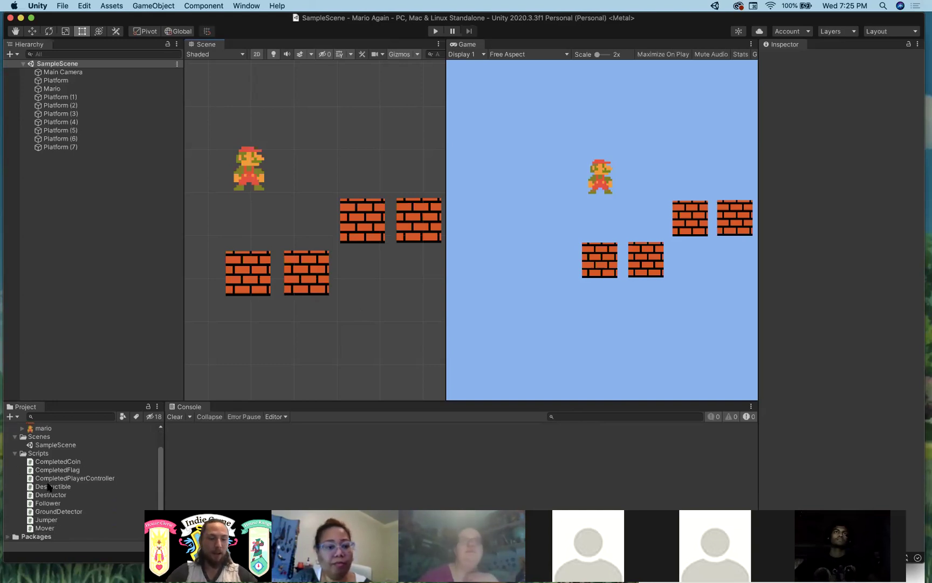
{"action": "left_click", "coordinate": [52, 88]}
{"action": "left_click", "coordinate": [56, 81]}
{"action": "left_click", "coordinate": [52, 89]}
{"action": "left_click", "coordinate": [55, 81]}
{"action": "left_click", "coordinate": [52, 88]}
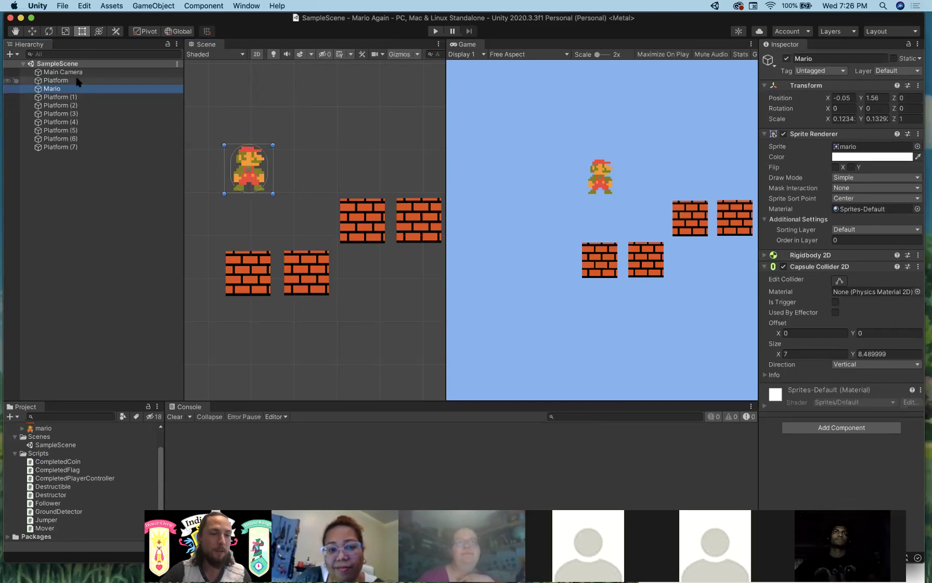
{"action": "left_click", "coordinate": [59, 97]}
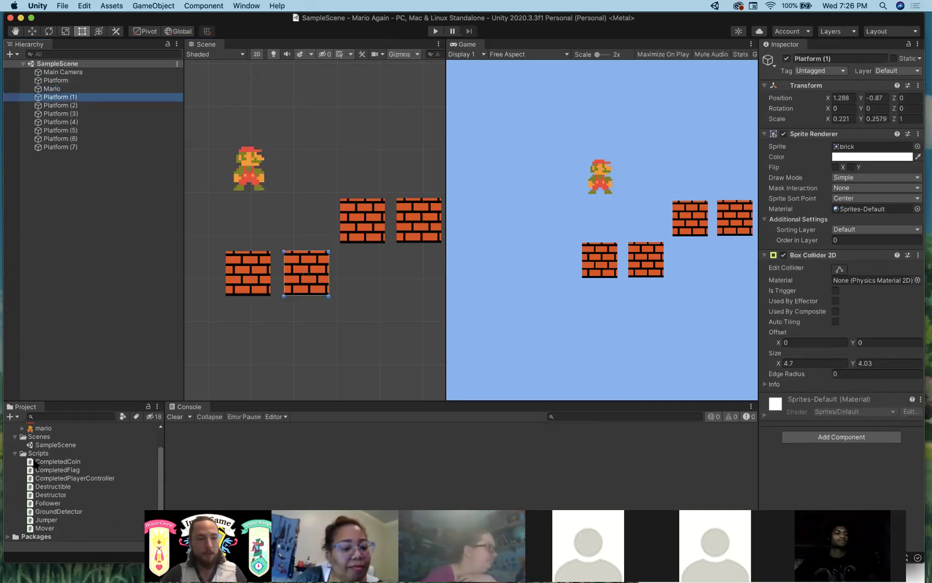
- Examine the scripts in the Scripts folder one after another, from CompletedCoin to Mover
{"action": "left_click", "coordinate": [52, 457]}
{"action": "key", "text": "Down"}
{"action": "key", "text": "Down"}
{"action": "key", "text": "Down"}
{"action": "key", "text": "Down"}
{"action": "key", "text": "Down"}
{"action": "key", "text": "Down"}
{"action": "key", "text": "Down"}
{"action": "key", "text": "Down"}
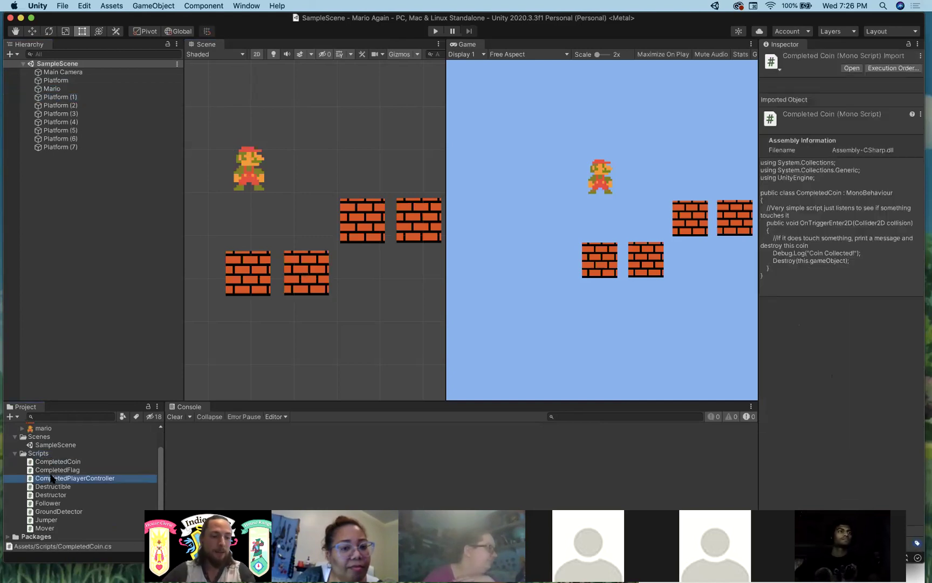
{"action": "left_click", "coordinate": [54, 89]}
{"action": "left_click", "coordinate": [294, 135]}
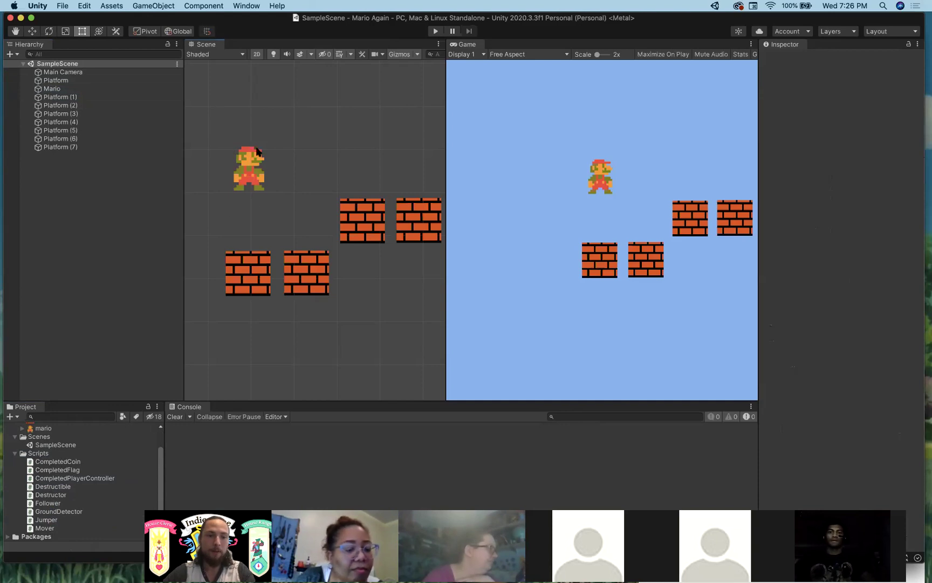
- Add the Jumper script as a component to the Mario object
{"action": "left_click", "coordinate": [247, 159]}
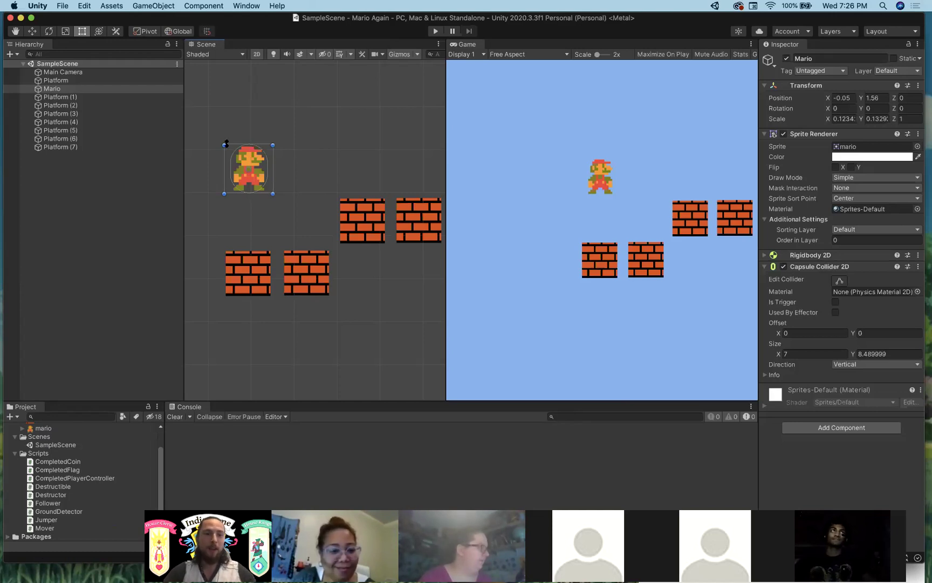
{"action": "left_click", "coordinate": [60, 89]}
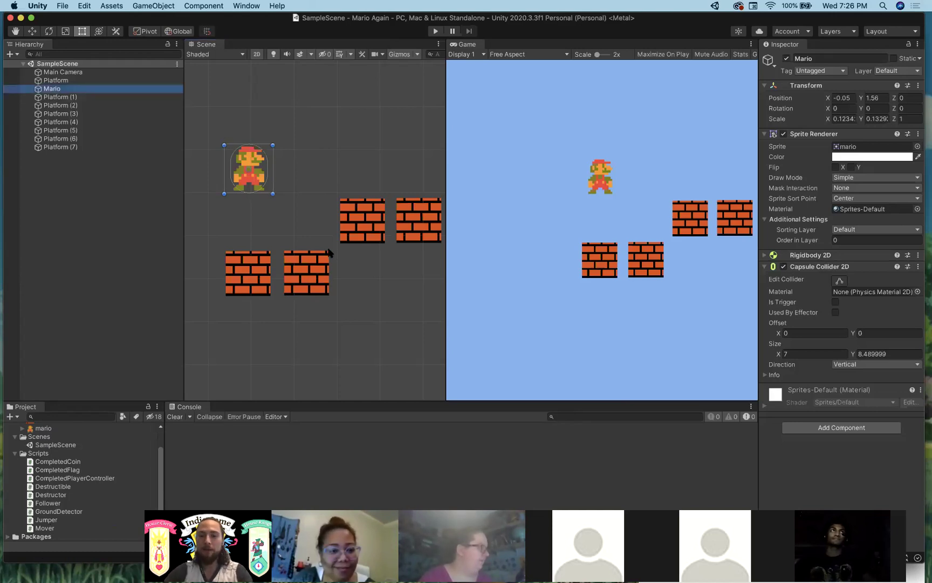
{"action": "left_click", "coordinate": [831, 428]}
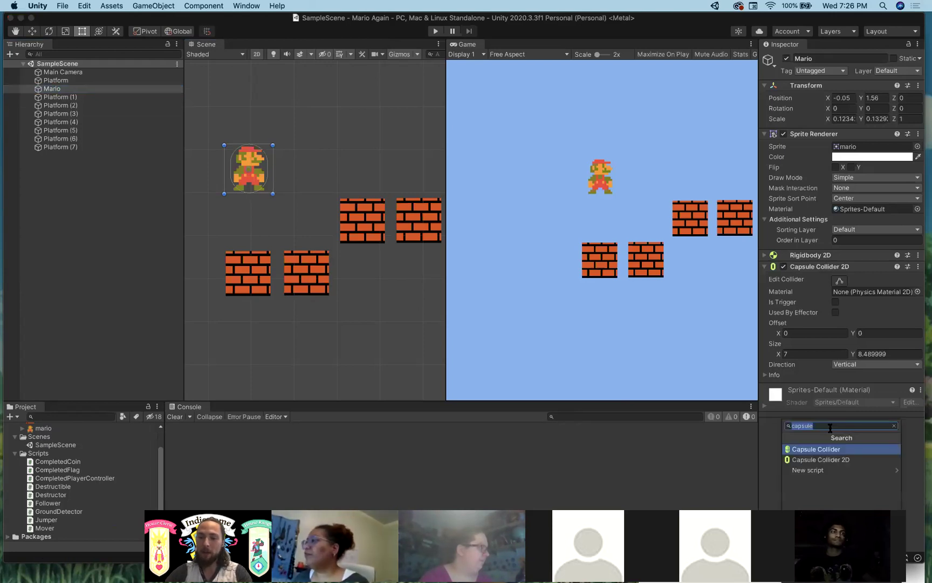
{"action": "type", "text": "jumper"}
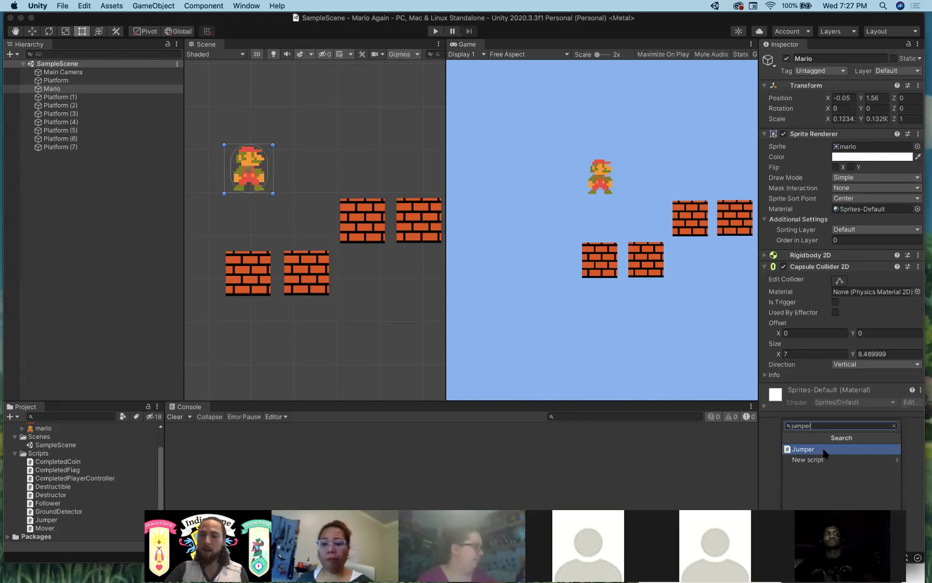
{"action": "left_click", "coordinate": [825, 451]}
{"action": "key", "text": "Return"}
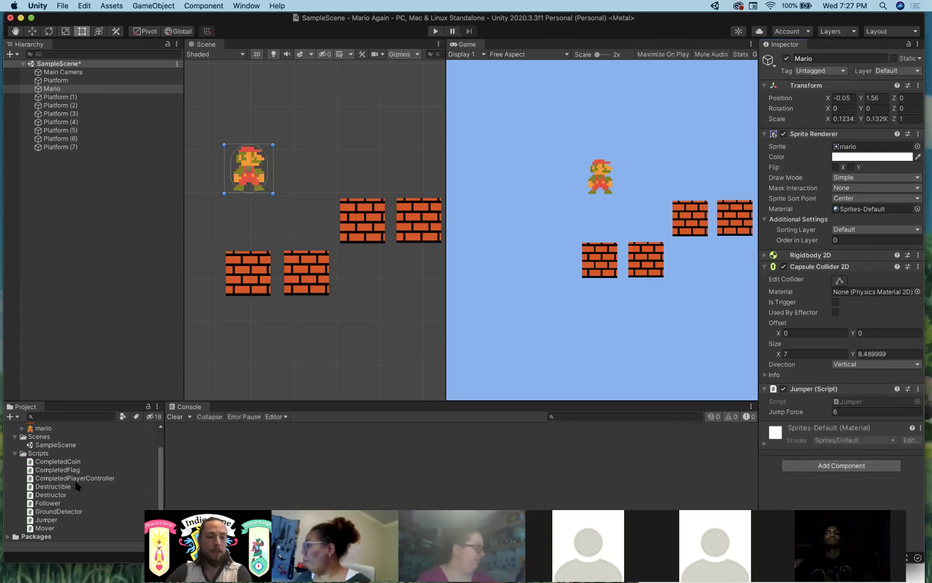
- Try to attach the Mover script from the Scripts folder to the Mario object
{"action": "left_click_drag", "start_coordinate": [44, 528], "coordinate": [835, 470]}
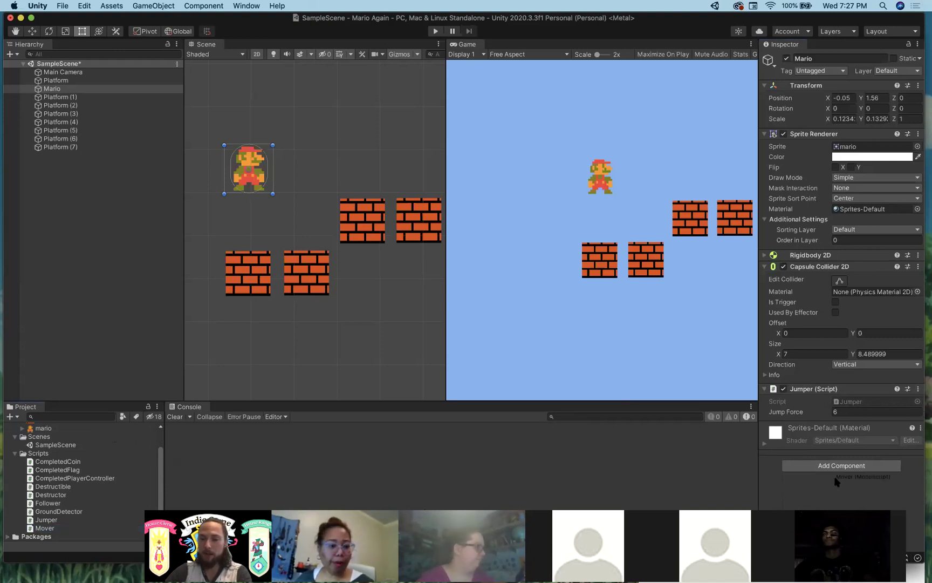
{"action": "left_click", "coordinate": [846, 430]}
{"action": "scroll", "coordinate": [834, 433], "scroll_direction": "down", "scroll_amount": 3}
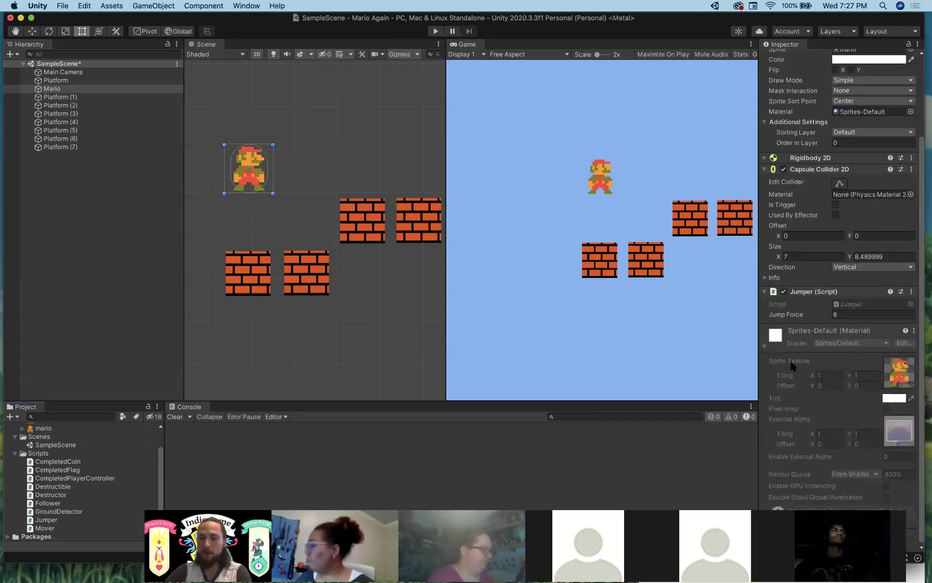
{"action": "left_click", "coordinate": [852, 372]}
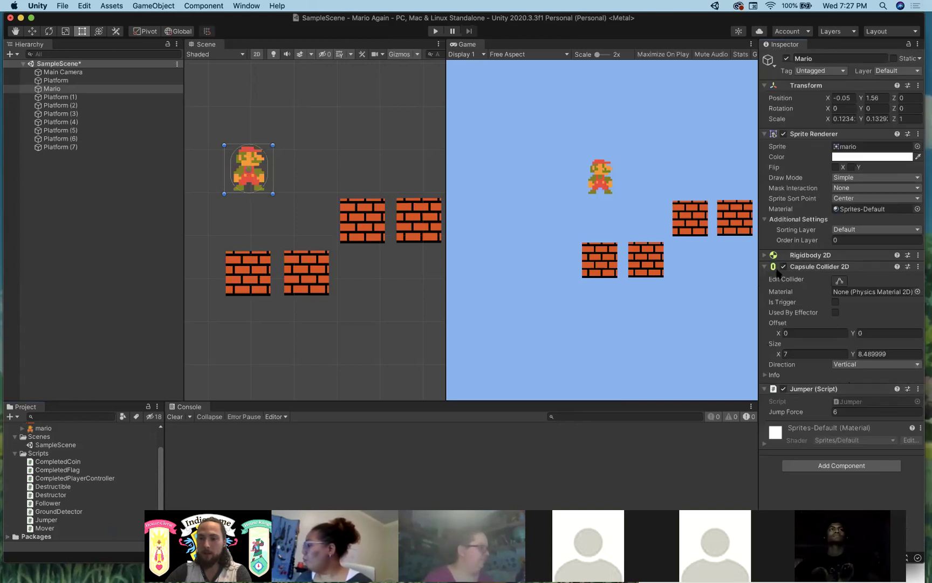
{"action": "left_click_drag", "start_coordinate": [48, 520], "coordinate": [113, 522]}
{"action": "left_click_drag", "start_coordinate": [45, 528], "coordinate": [810, 389]}
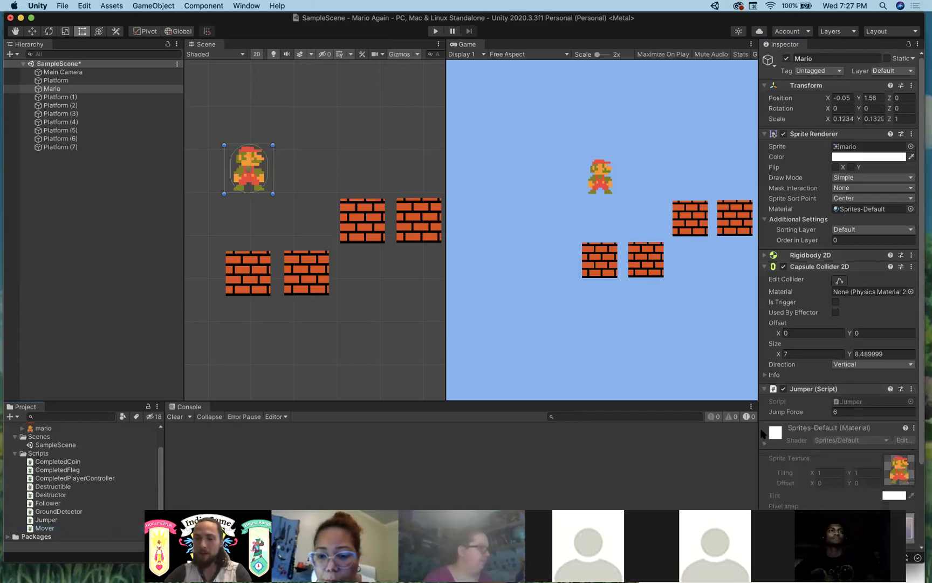
- Collapse Mario's Jumper component and add Mover as a new component by searching for "mover"
{"action": "left_click", "coordinate": [766, 389]}
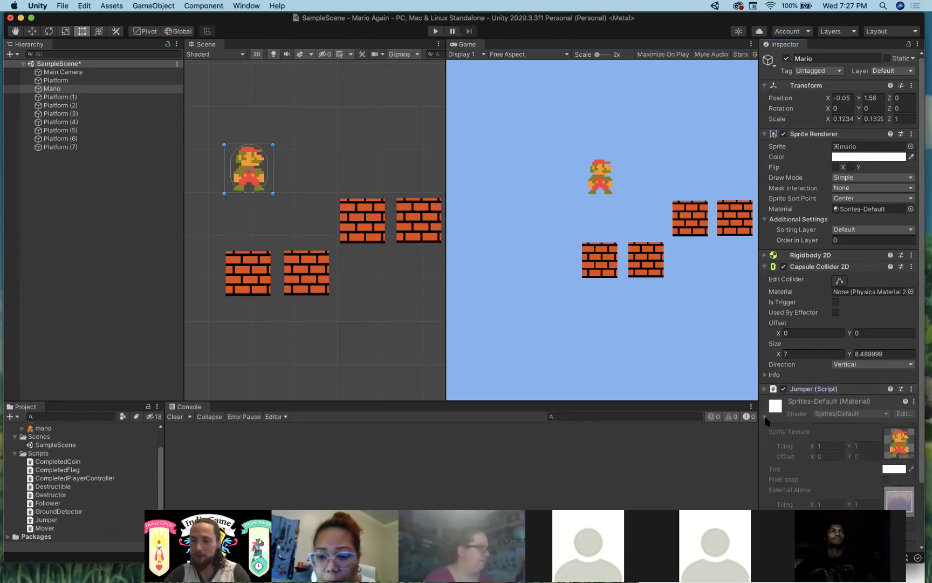
{"action": "left_click", "coordinate": [835, 438]}
{"action": "type", "text": "mover"}
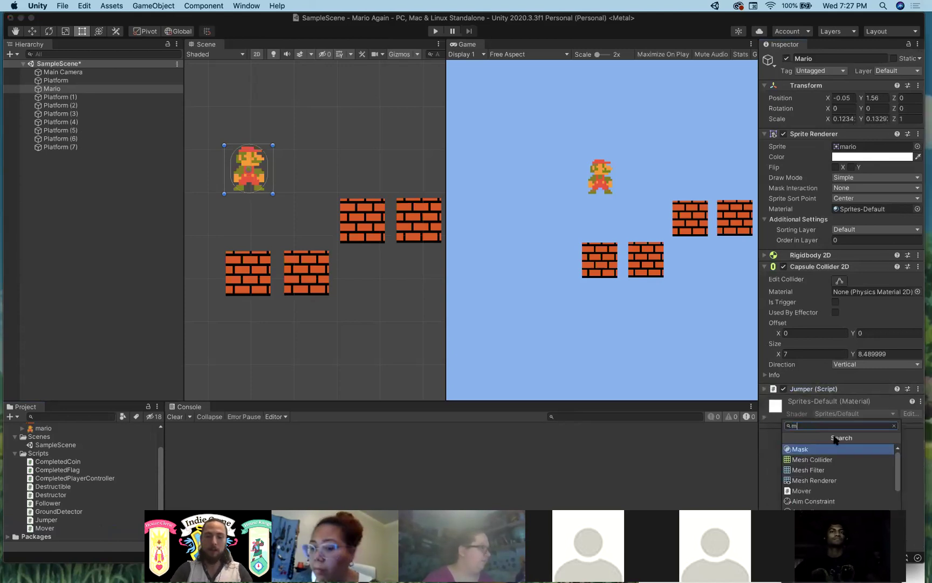
{"action": "left_click", "coordinate": [801, 449]}
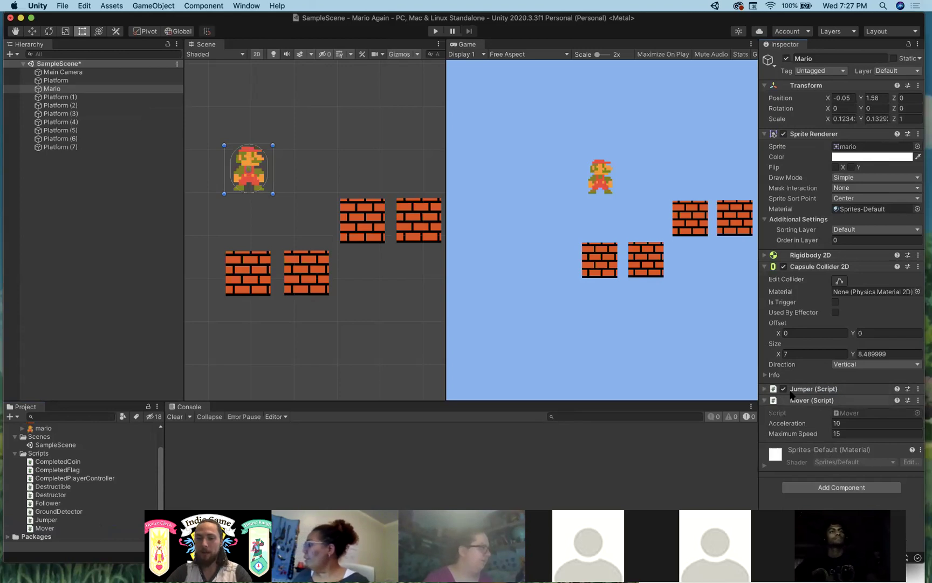
- Playtest the scene to check how Mario behaves with the Jumper and Mover scripts, and stop the game
{"action": "left_click", "coordinate": [434, 32]}
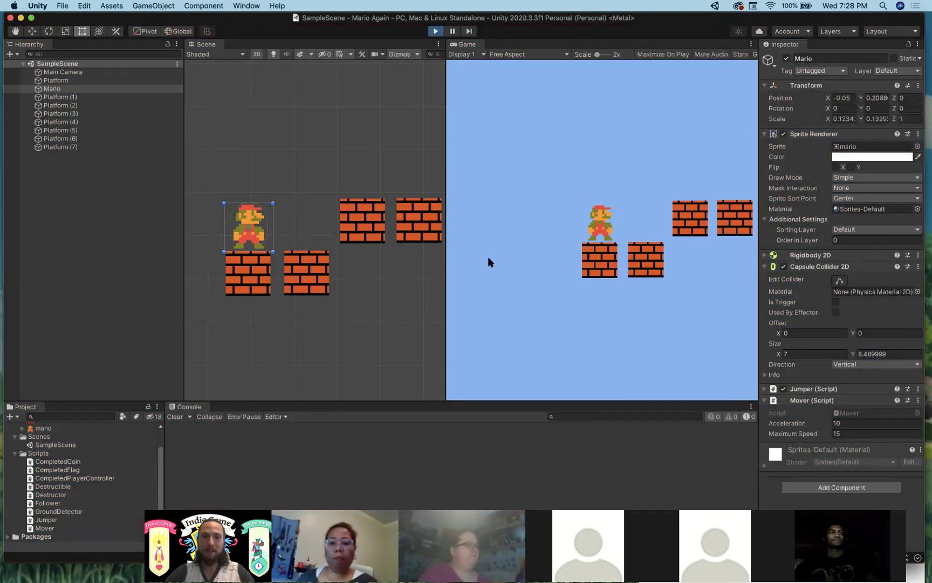
{"action": "key", "text": "space"}
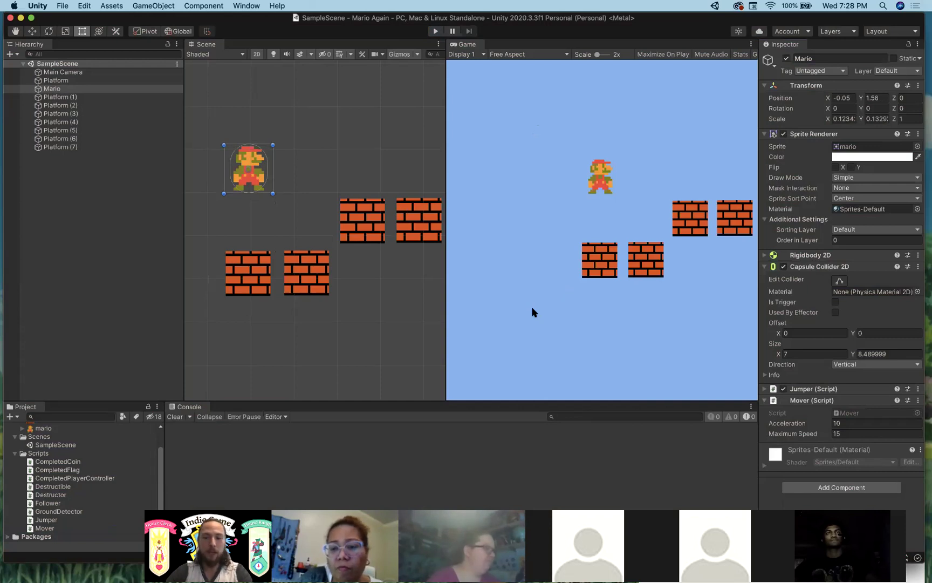
- Open the Jumper script in Visual Studio and move its window to Desktop 6
{"action": "left_click", "coordinate": [48, 519]}
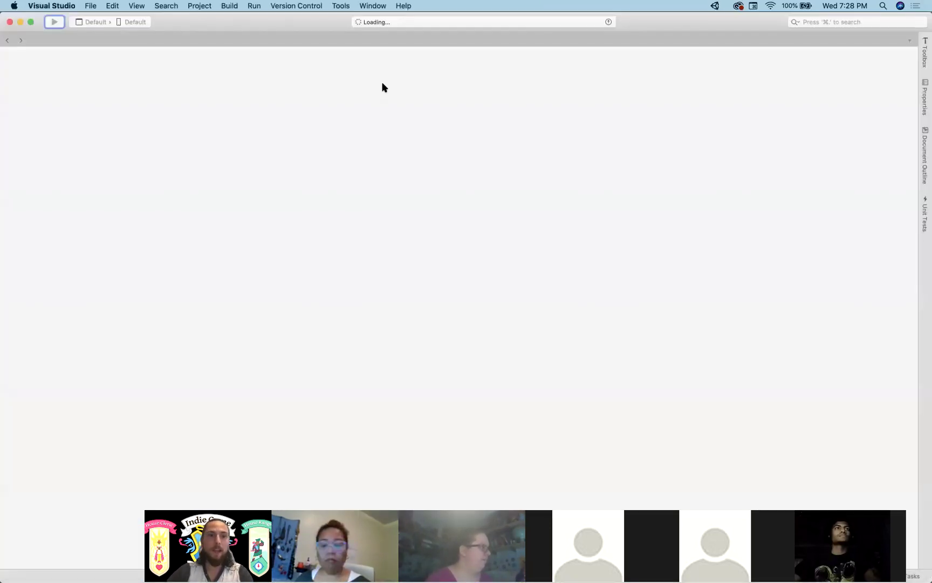
{"action": "key", "text": "ctrl+Up"}
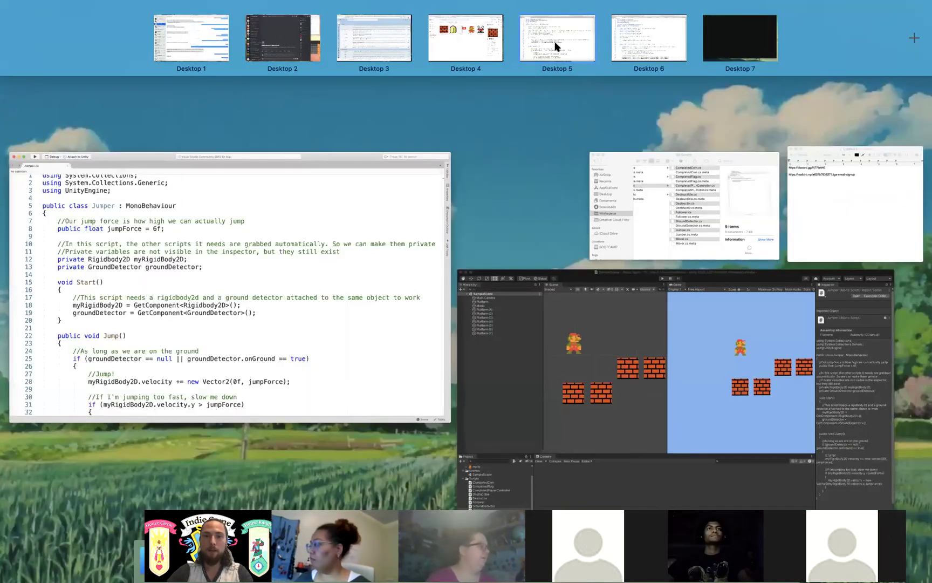
{"action": "left_click_drag", "start_coordinate": [216, 326], "coordinate": [631, 39]}
{"action": "left_click", "coordinate": [632, 39]}
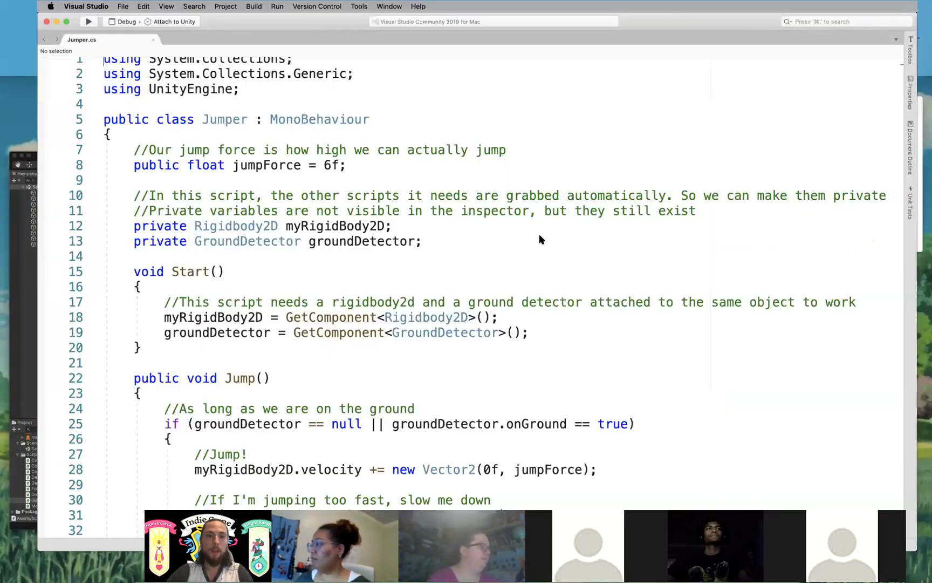
- Close the other Visual Studio window that shows Mover.cs and dismiss the start window
{"action": "key", "text": "ctrl+Up"}
{"action": "left_click", "coordinate": [26, 41]}
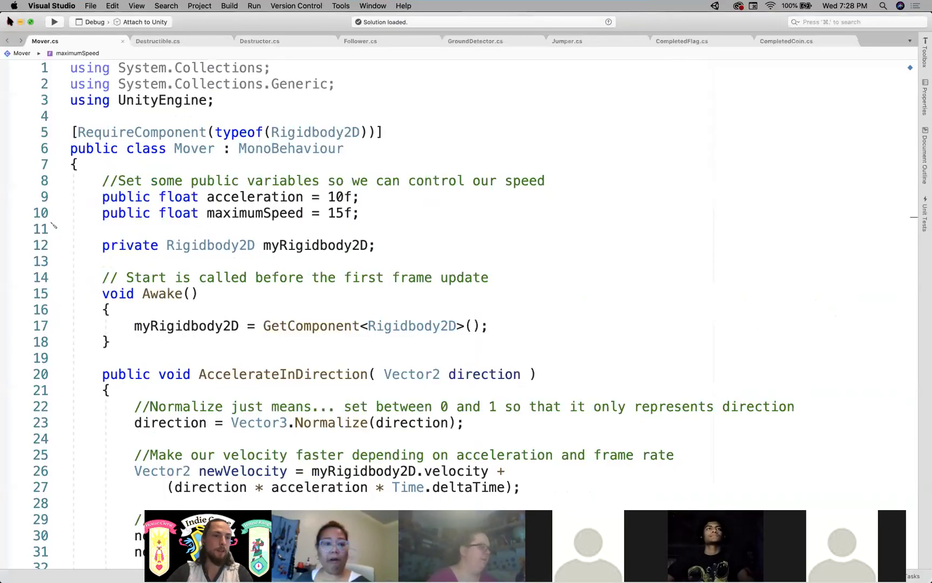
{"action": "left_click", "coordinate": [10, 22]}
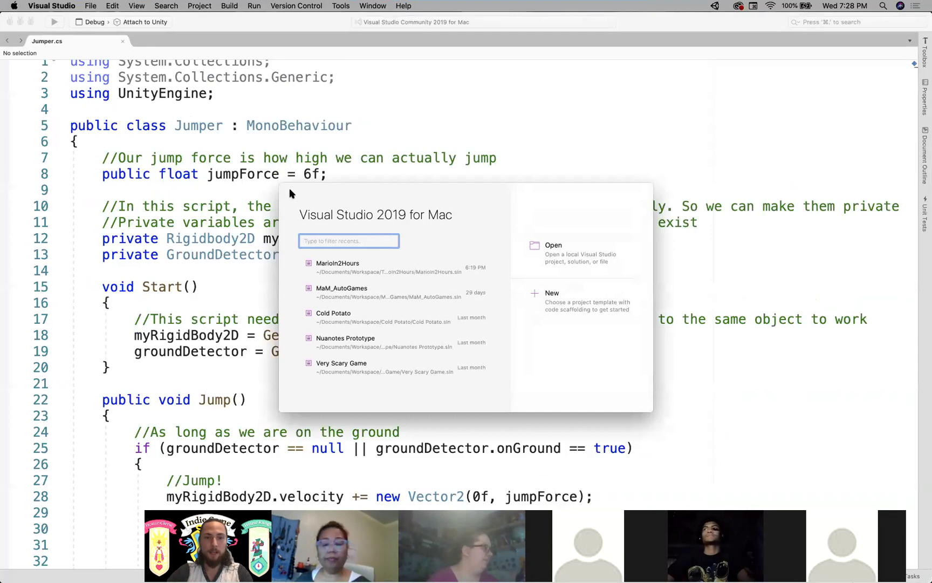
{"action": "key", "text": "Escape"}
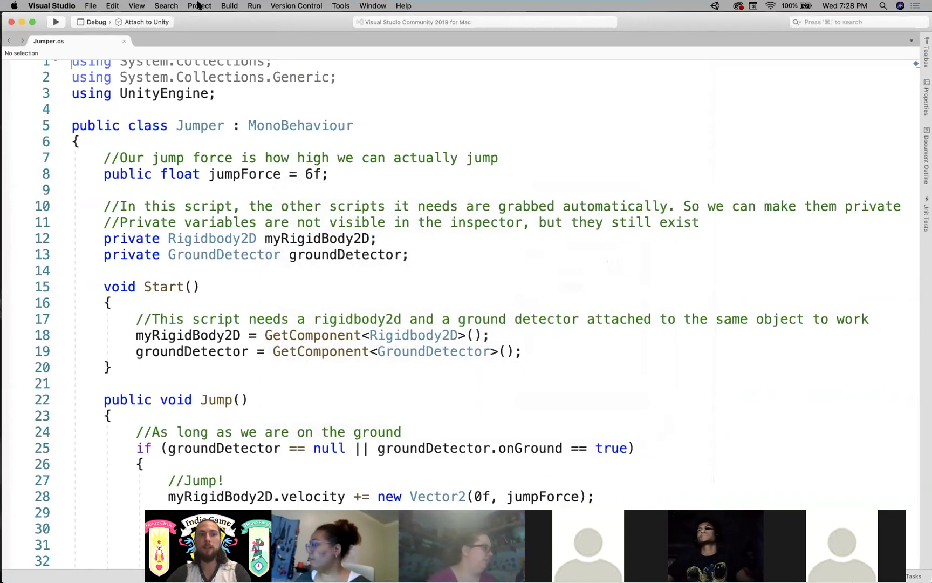
- Switch back to Unity and reopen the Jumper script from the Scripts folder in Visual Studio
{"action": "scroll", "coordinate": [578, 329], "scroll_direction": "down", "scroll_amount": 3}
{"action": "scroll", "coordinate": [577, 326], "scroll_direction": "up", "scroll_amount": 1}
{"action": "key", "text": "ctrl+Left"}
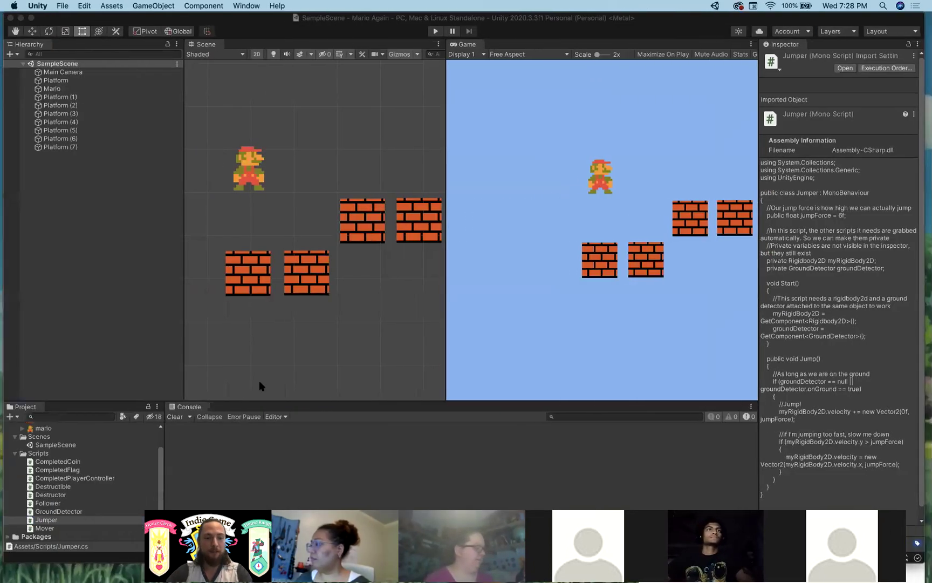
{"action": "key", "text": "ctrl+Right"}
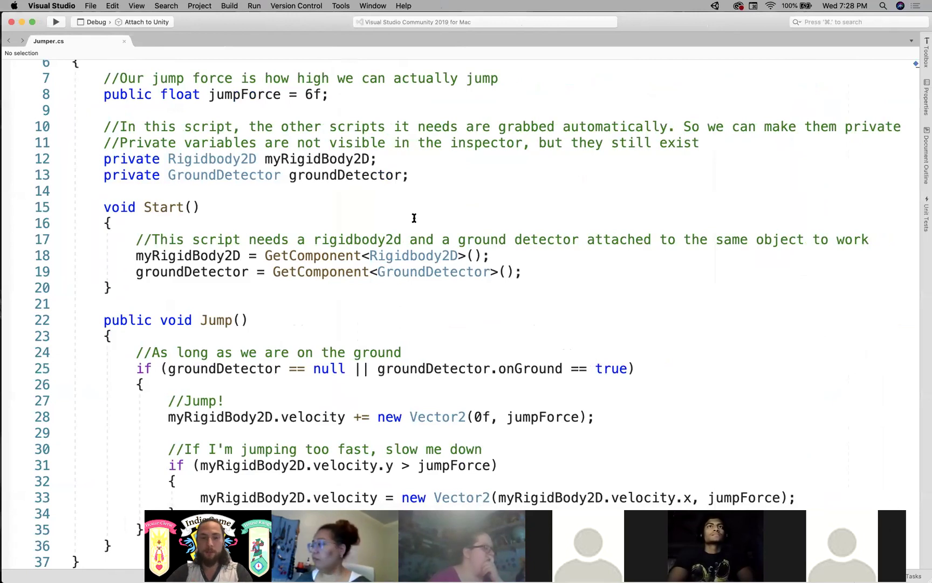
{"action": "scroll", "coordinate": [430, 223], "scroll_direction": "up", "scroll_amount": 3}
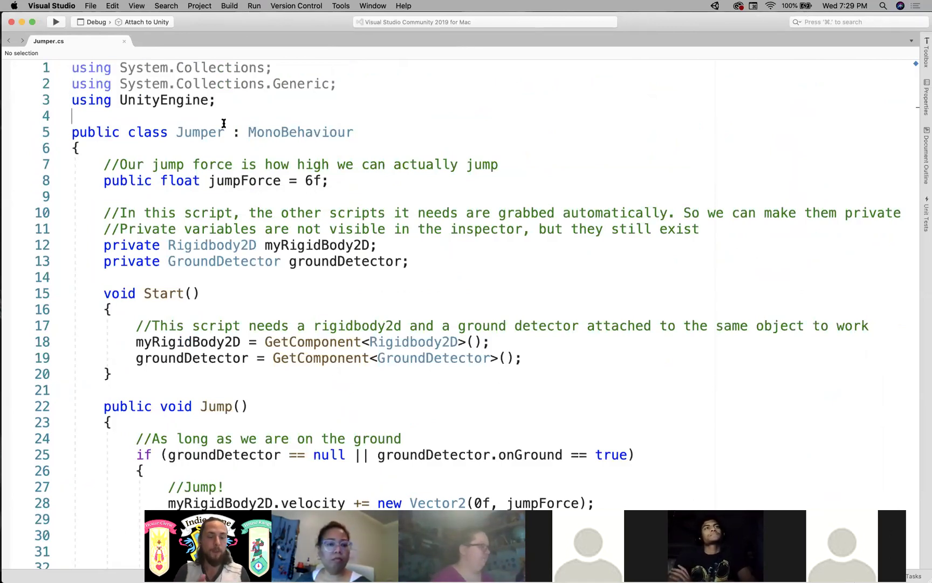
{"action": "key", "text": "ctrl+Left"}
{"action": "double_click", "coordinate": [46, 520]}
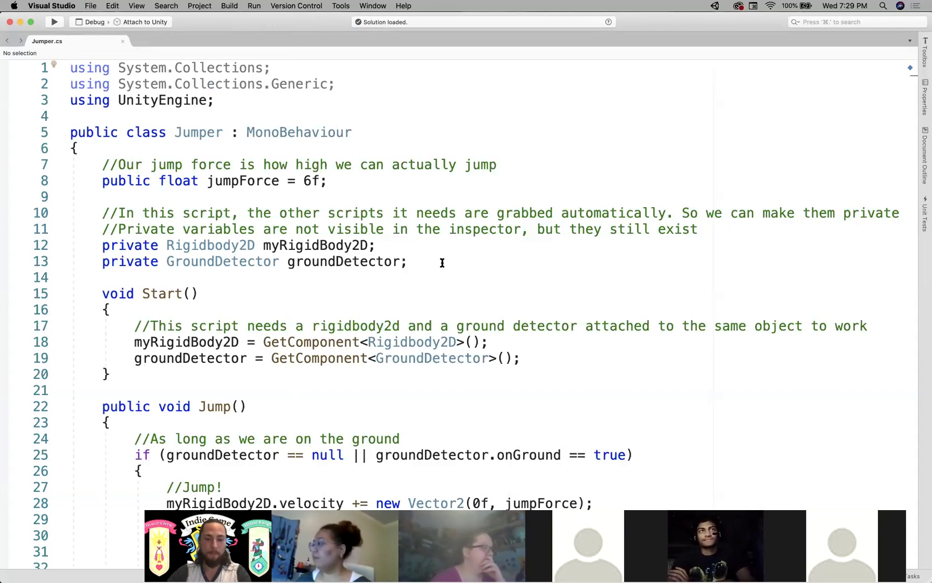
- Read through the Jumper script down to the Jump method and examine the jumpForce declaration
{"action": "scroll", "coordinate": [442, 262], "scroll_direction": "down", "scroll_amount": 6}
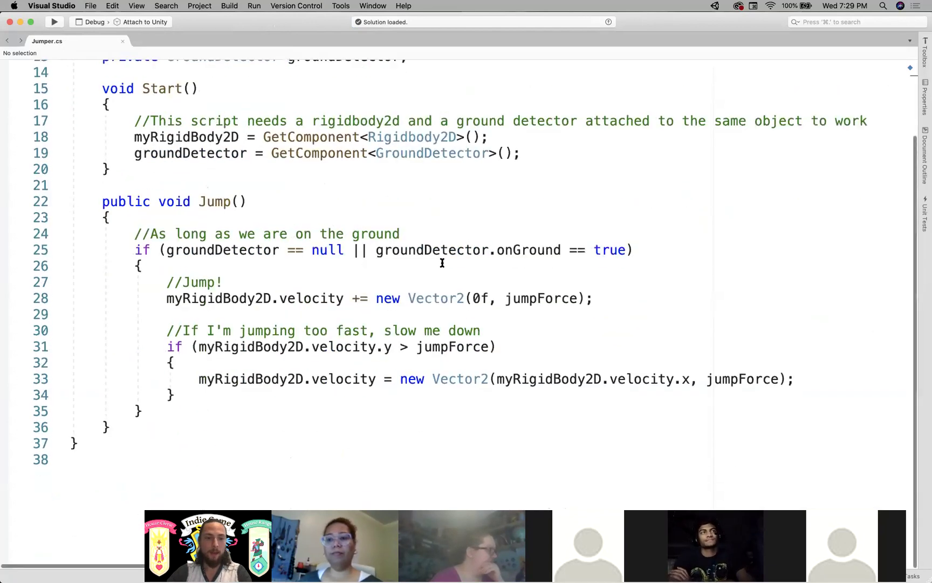
{"action": "scroll", "coordinate": [442, 262], "scroll_direction": "up", "scroll_amount": 6}
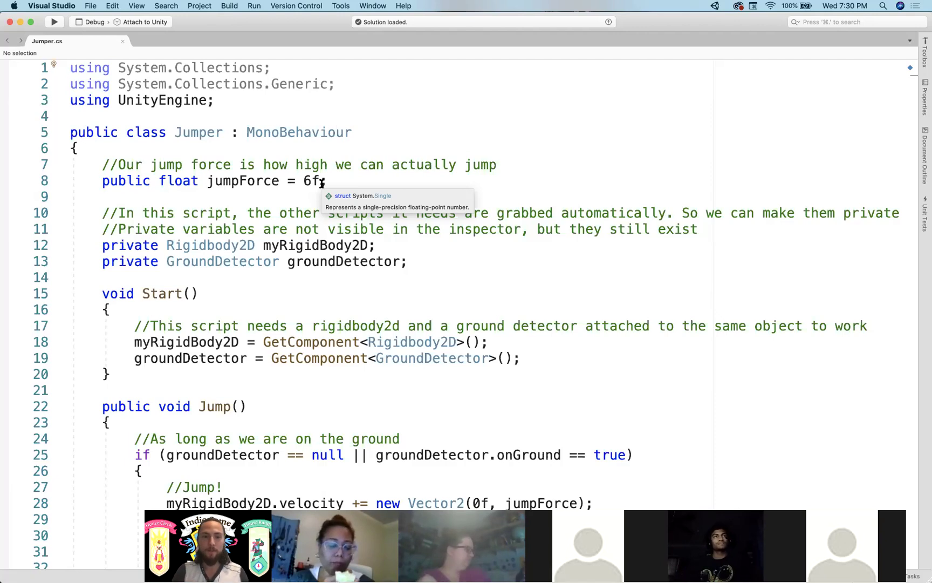
{"action": "left_click", "coordinate": [300, 181]}
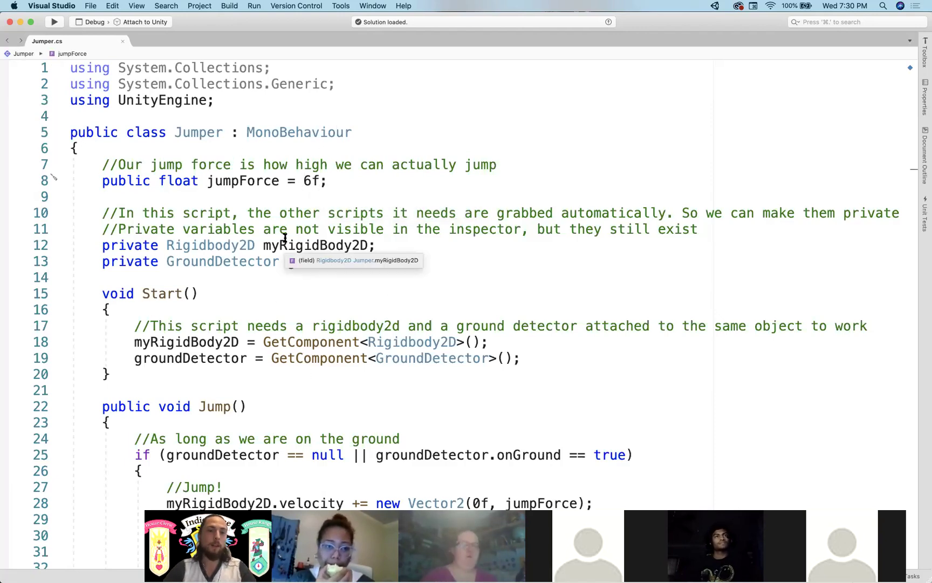
{"action": "left_click_drag", "start_coordinate": [93, 165], "coordinate": [280, 181]}
- Examine the opening of the Jumper class declaration and highlight the three using statements above it
{"action": "left_click", "coordinate": [194, 132]}
{"action": "left_click", "coordinate": [89, 133]}
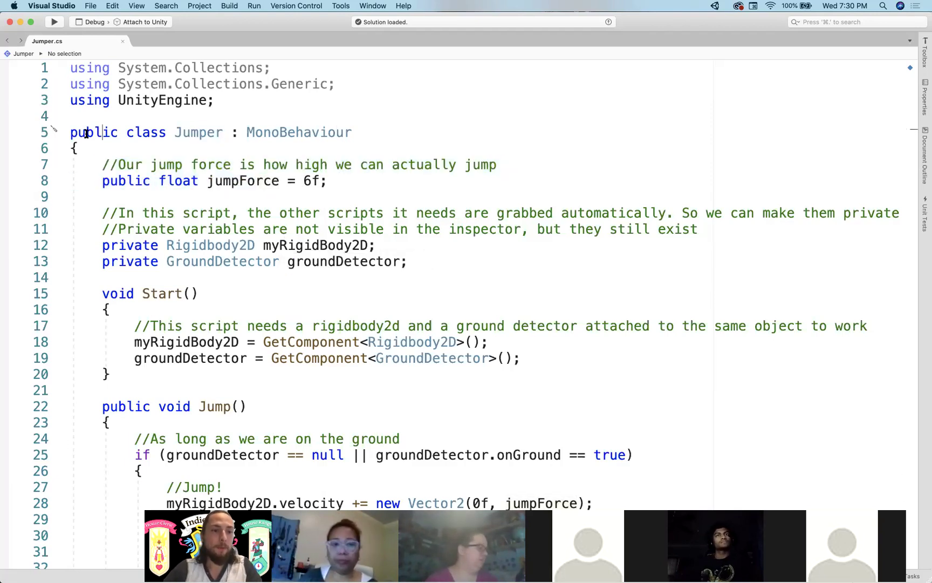
{"action": "left_click_drag", "start_coordinate": [72, 132], "coordinate": [163, 133]}
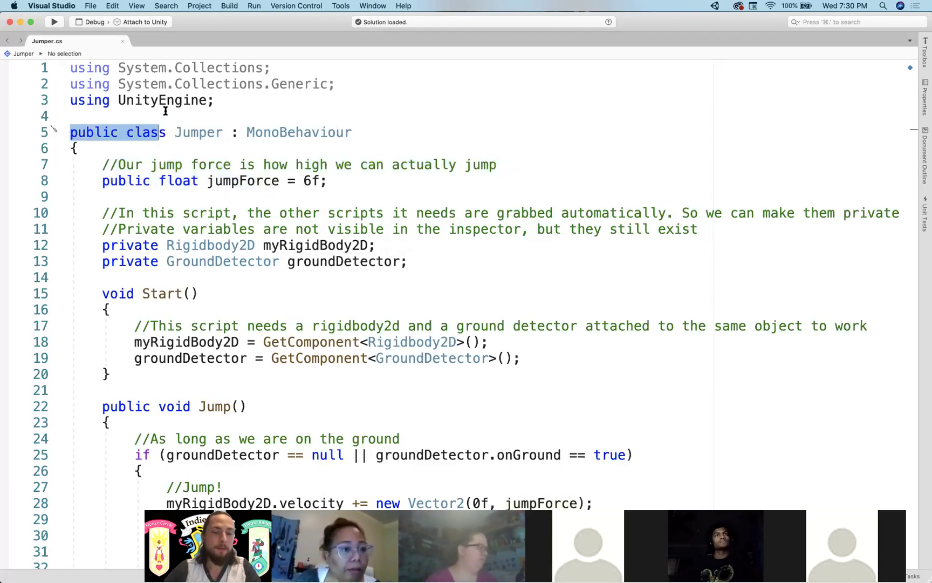
{"action": "left_click", "coordinate": [90, 117]}
{"action": "key", "text": "super+shift+Up"}
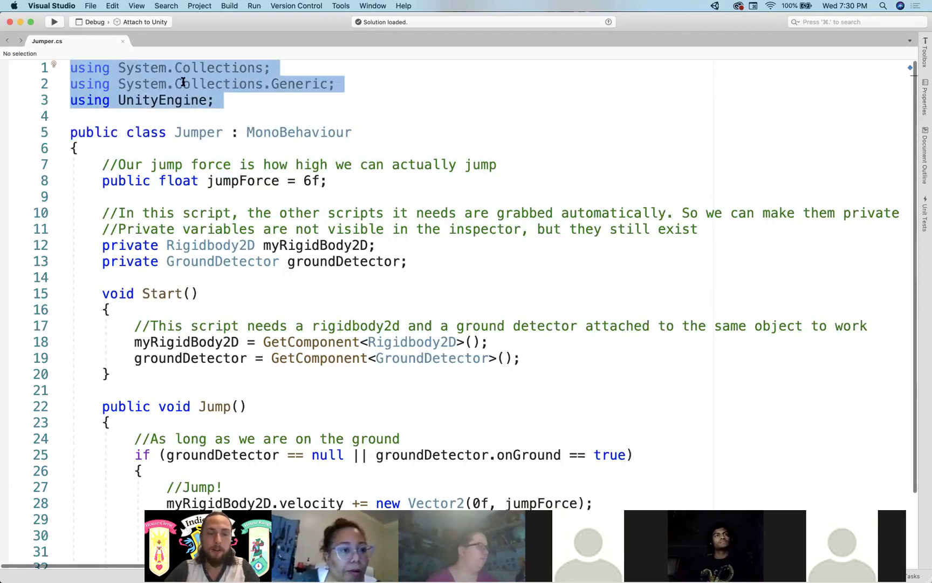
{"action": "mouse_move", "coordinate": [172, 85]}
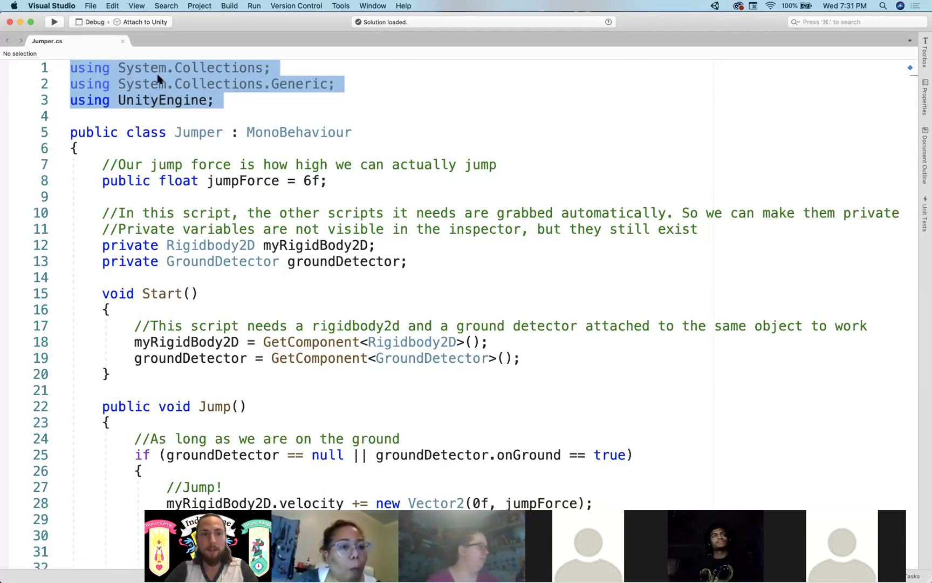
{"action": "mouse_move", "coordinate": [201, 100]}
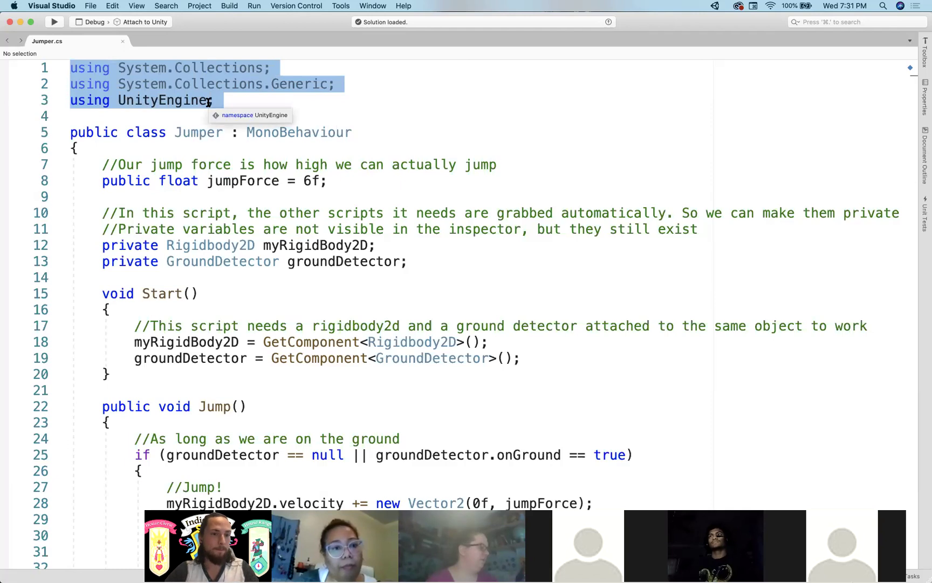
- Fold the Jumper class body to view the script's outline, and expand it again
{"action": "left_click", "coordinate": [72, 134]}
{"action": "key", "text": "super+alt+bracketleft"}
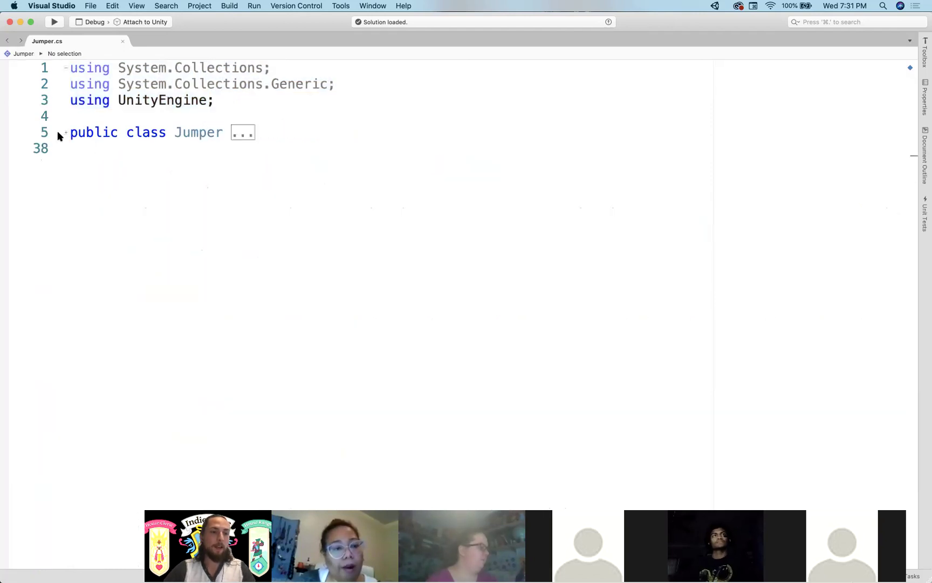
{"action": "left_click", "coordinate": [65, 133]}
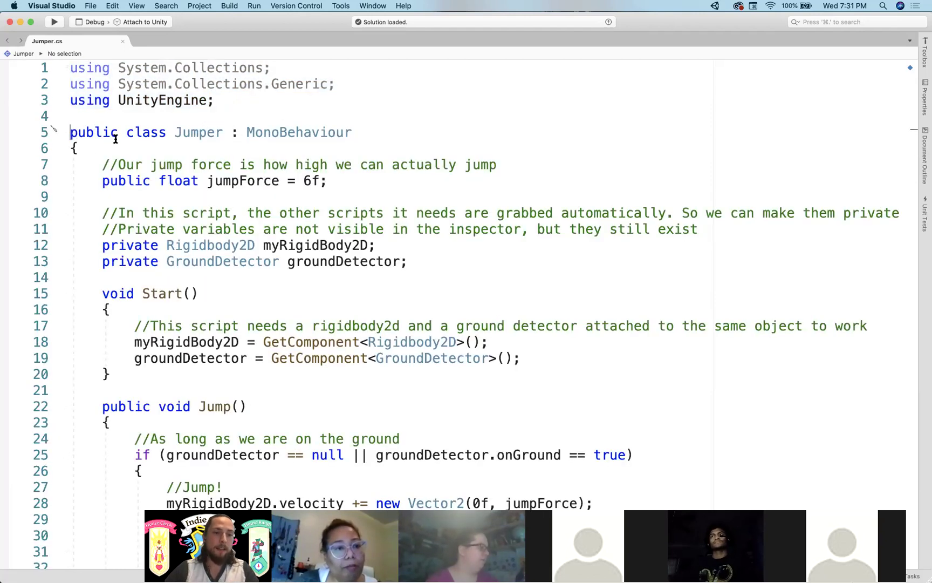
{"action": "left_click_drag", "start_coordinate": [115, 137], "coordinate": [129, 146]}
{"action": "left_click", "coordinate": [100, 140]}
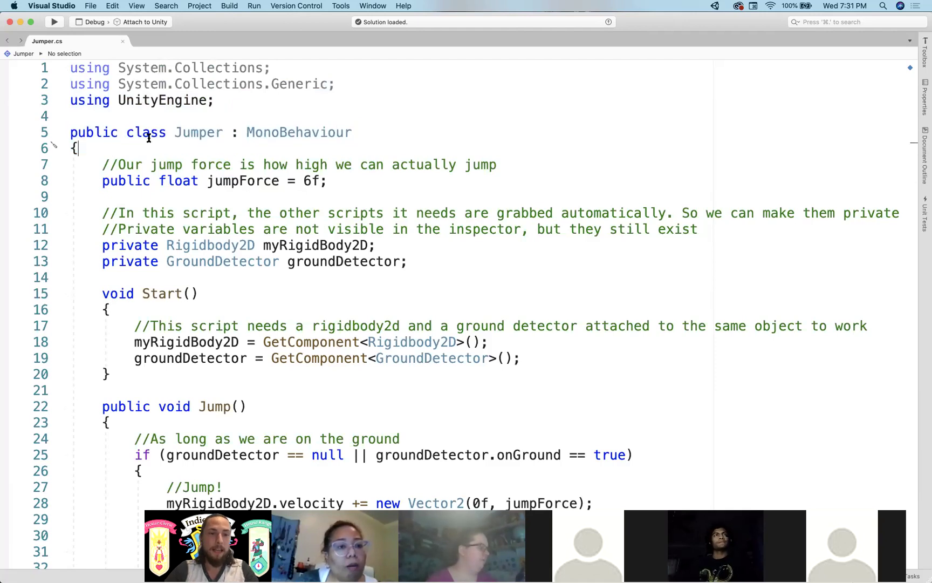
- Examine the class declaration by highlighting the class name Jumper, MonoBehaviour, and the keywords public and class
{"action": "double_click", "coordinate": [203, 136]}
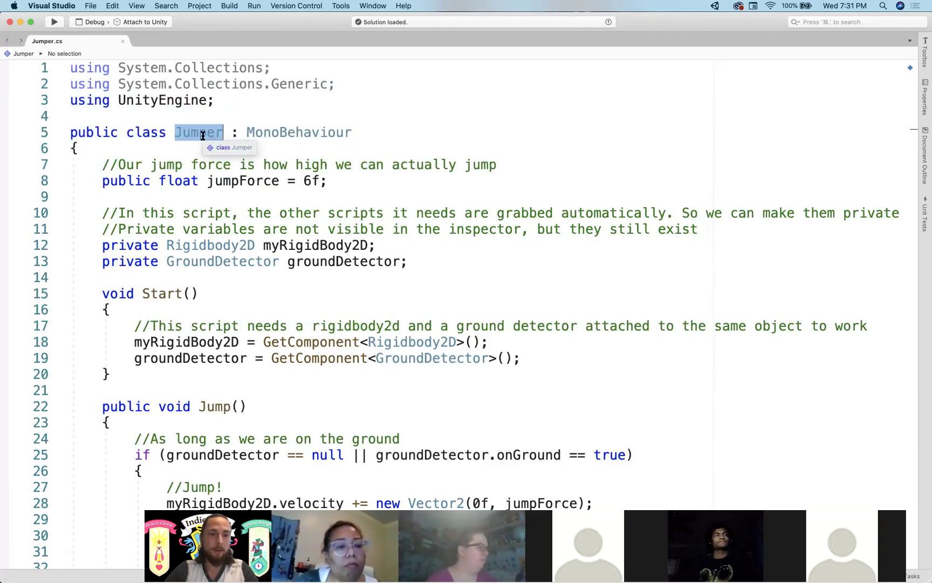
{"action": "double_click", "coordinate": [300, 131]}
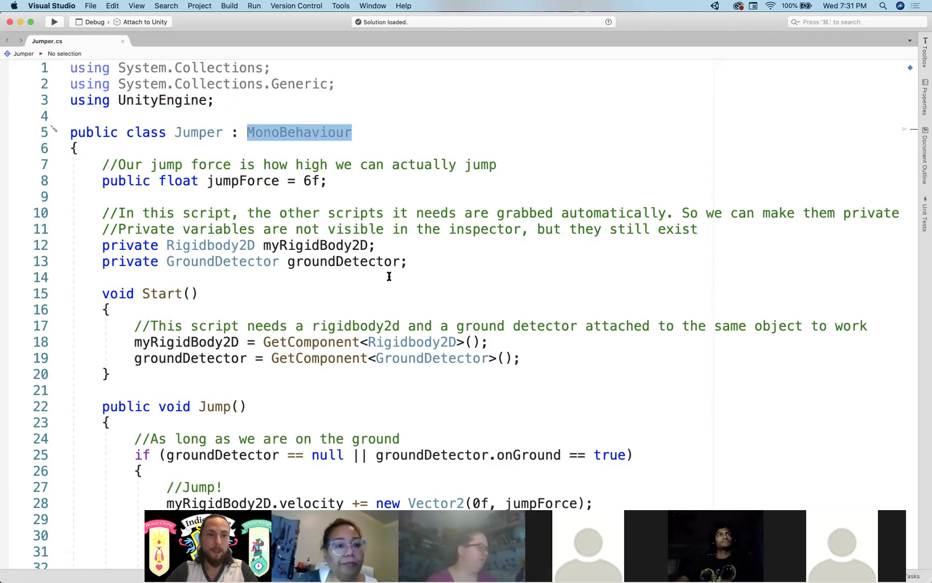
{"action": "double_click", "coordinate": [97, 134]}
{"action": "double_click", "coordinate": [135, 133]}
{"action": "double_click", "coordinate": [89, 136]}
{"action": "left_click_drag", "start_coordinate": [174, 133], "coordinate": [63, 133]}
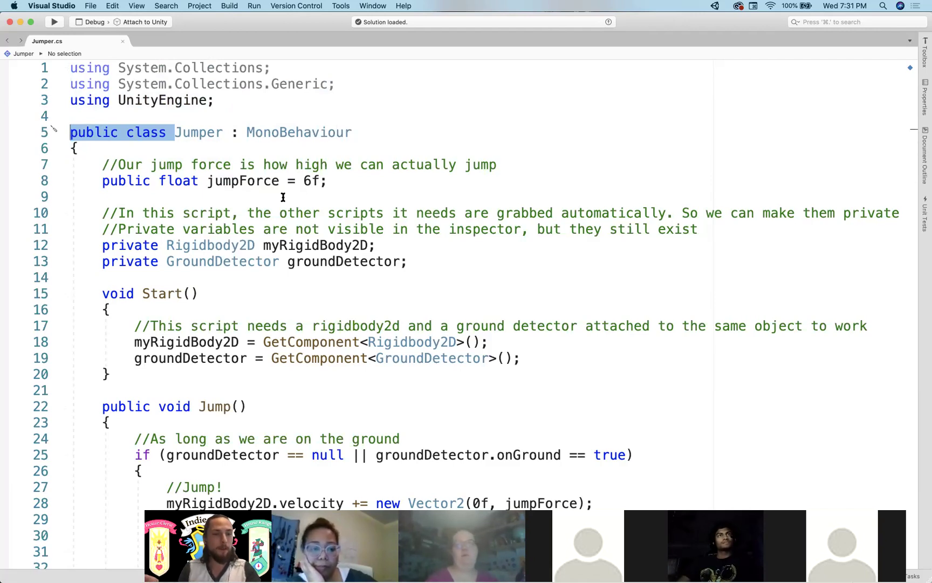
{"action": "double_click", "coordinate": [142, 132]}
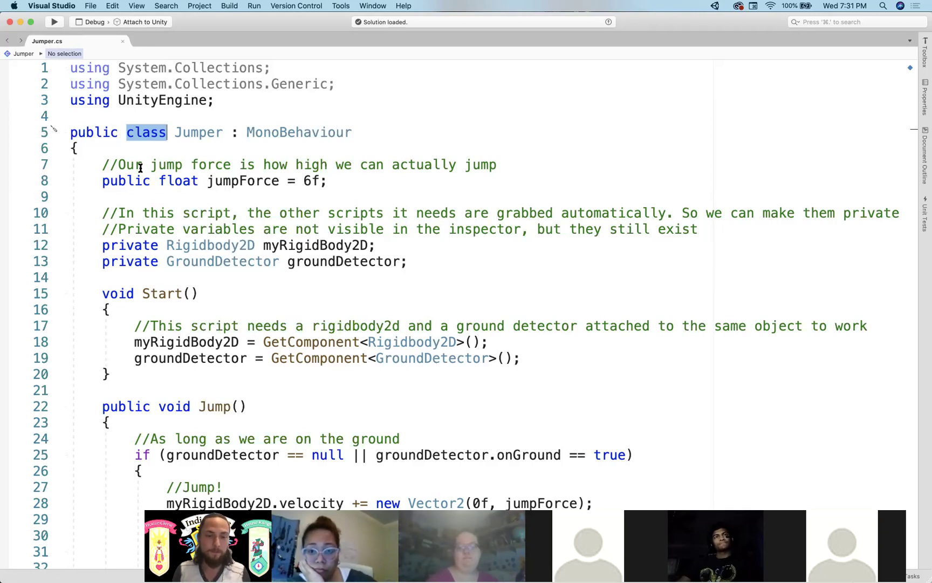
{"action": "double_click", "coordinate": [199, 131]}
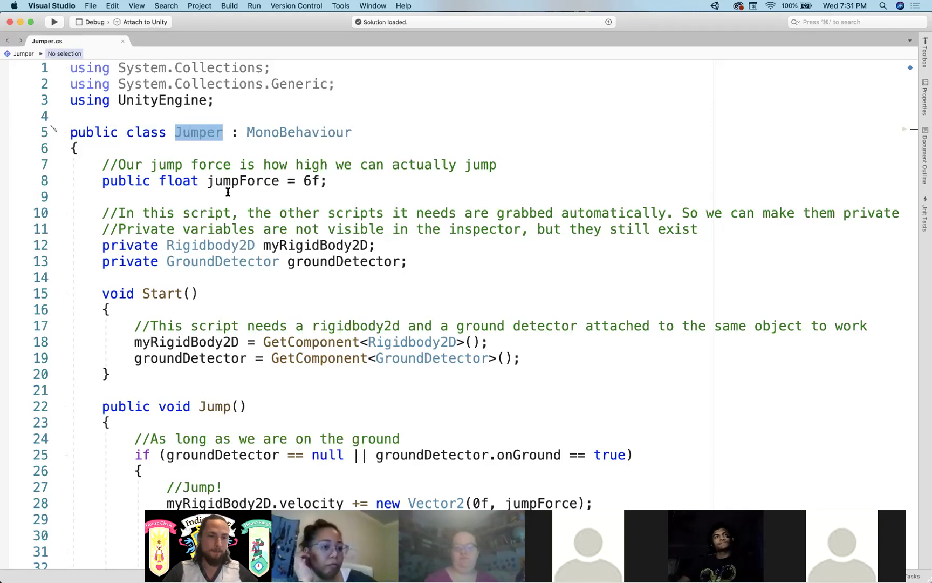
- Highlight the class name Jumper and its base class MonoBehaviour in the class declaration
{"action": "left_click", "coordinate": [157, 135]}
{"action": "double_click", "coordinate": [192, 134]}
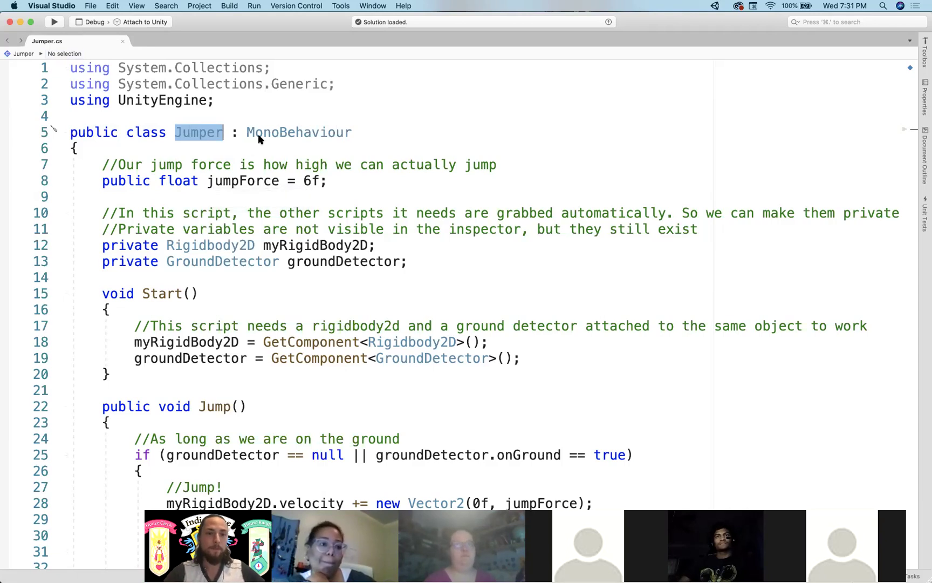
{"action": "double_click", "coordinate": [310, 133]}
{"action": "double_click", "coordinate": [310, 133]}
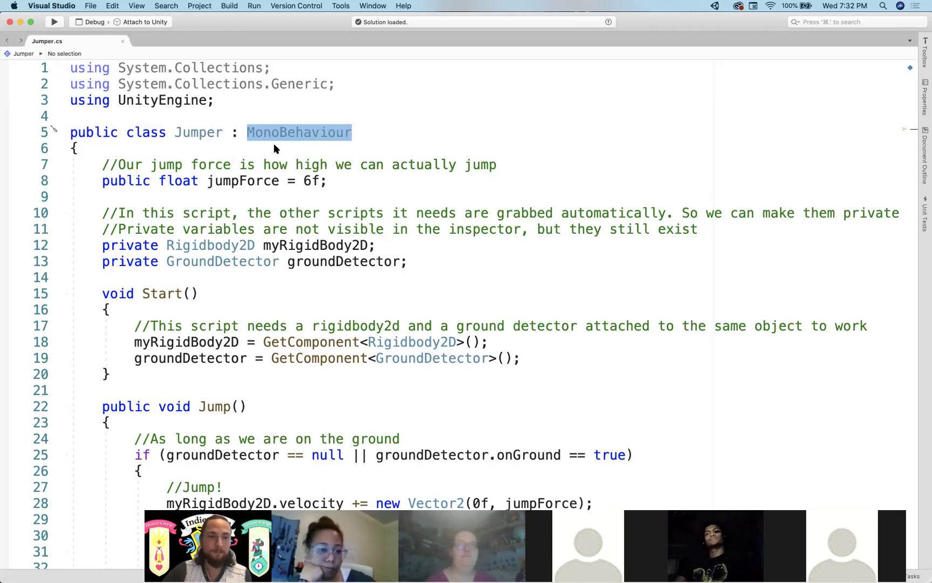
- Examine the jumpForce declaration with its comment and the opening curly brace of the Jumper class
{"action": "left_click_drag", "start_coordinate": [89, 162], "coordinate": [297, 181]}
{"action": "left_click", "coordinate": [143, 142]}
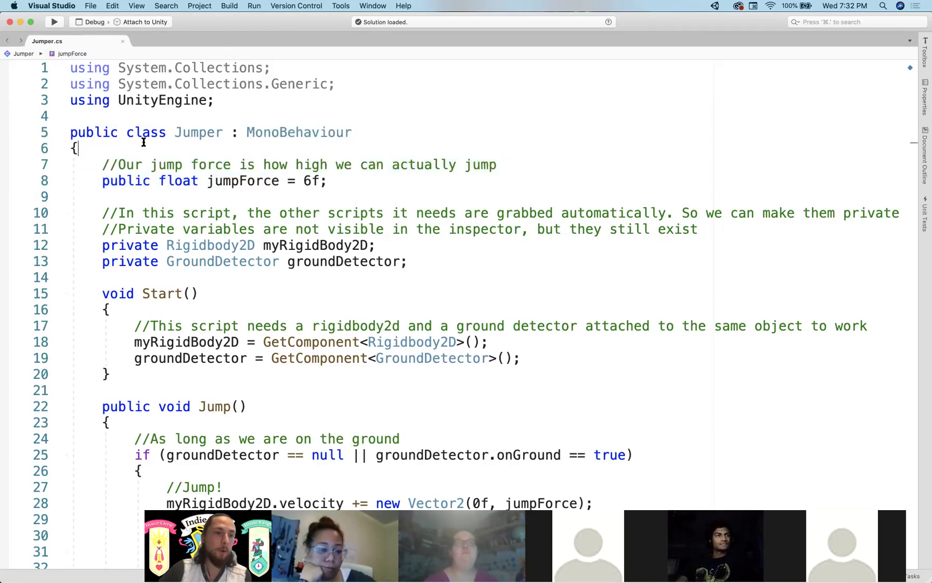
{"action": "left_click", "coordinate": [85, 154]}
{"action": "left_click_drag", "start_coordinate": [85, 153], "coordinate": [59, 154]}
{"action": "scroll", "coordinate": [103, 171], "scroll_direction": "down", "scroll_amount": 5}
{"action": "scroll", "coordinate": [102, 169], "scroll_direction": "up", "scroll_amount": 5}
{"action": "scroll", "coordinate": [88, 140], "scroll_direction": "down", "scroll_amount": 1}
{"action": "left_click", "coordinate": [84, 130]}
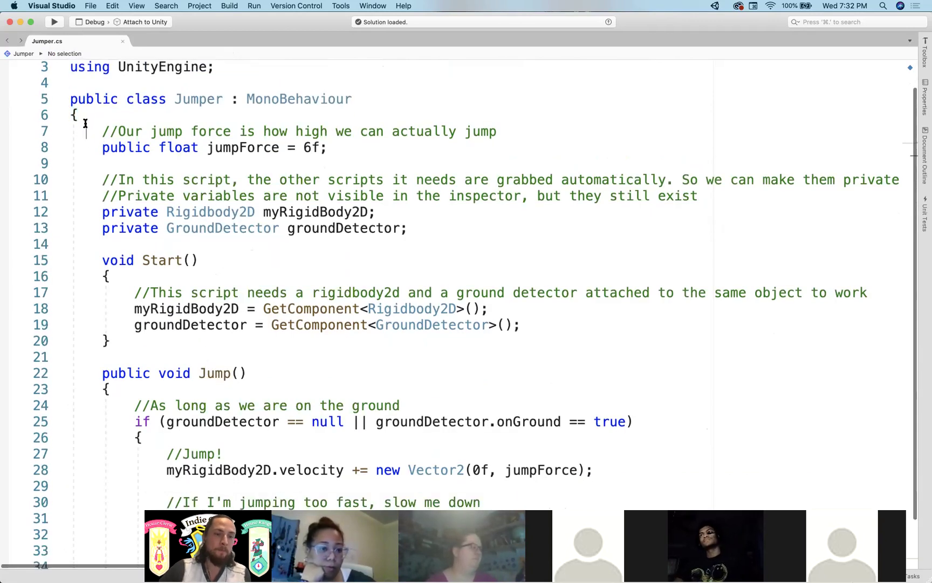
- Point out the curly braces that enclose the Start and Jump methods
{"action": "scroll", "coordinate": [101, 193], "scroll_direction": "down", "scroll_amount": 1}
{"action": "scroll", "coordinate": [101, 193], "scroll_direction": "down", "scroll_amount": 3}
{"action": "left_click", "coordinate": [109, 151]}
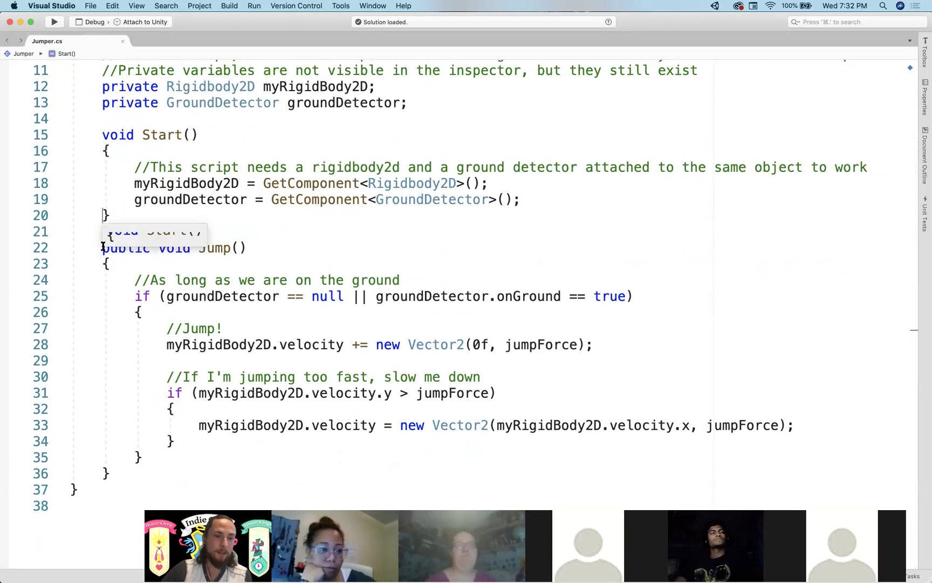
{"action": "left_click", "coordinate": [104, 264]}
{"action": "left_click", "coordinate": [106, 472]}
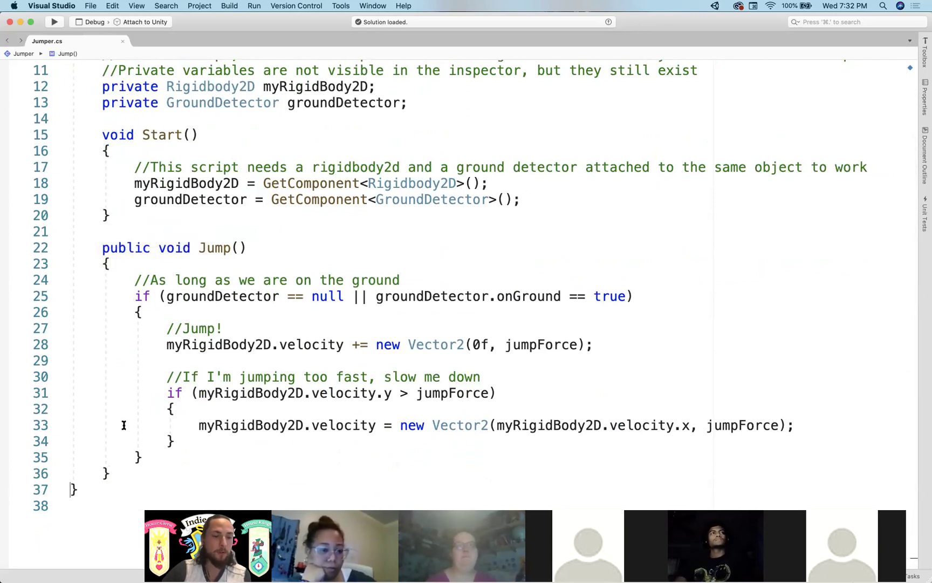
- Examine the opening braces of the Jump and Start methods and of the two nested if statements in Jump
{"action": "scroll", "coordinate": [123, 425], "scroll_direction": "up", "scroll_amount": 3}
{"action": "left_click", "coordinate": [107, 350]}
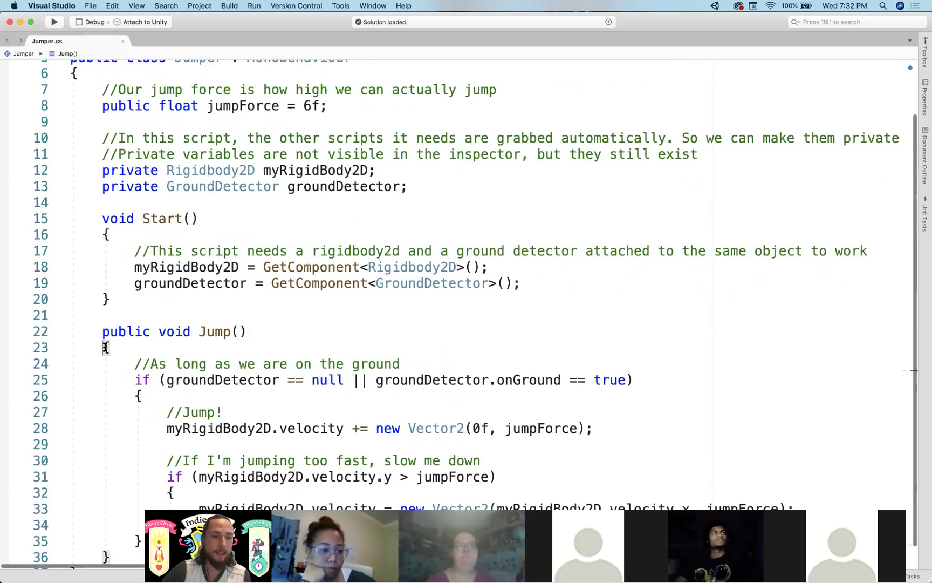
{"action": "scroll", "coordinate": [111, 226], "scroll_direction": "down", "scroll_amount": 3}
{"action": "left_click", "coordinate": [105, 144]}
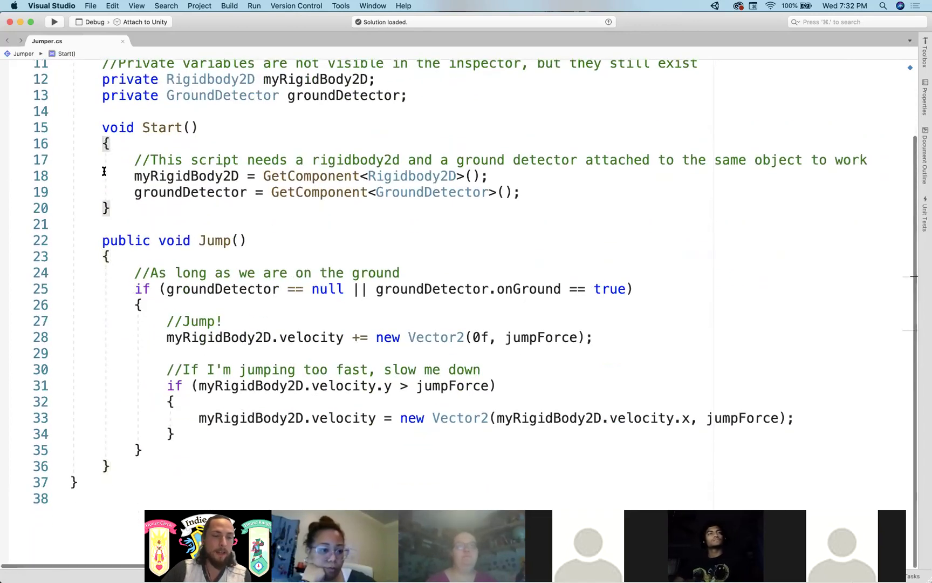
{"action": "left_click", "coordinate": [139, 306]}
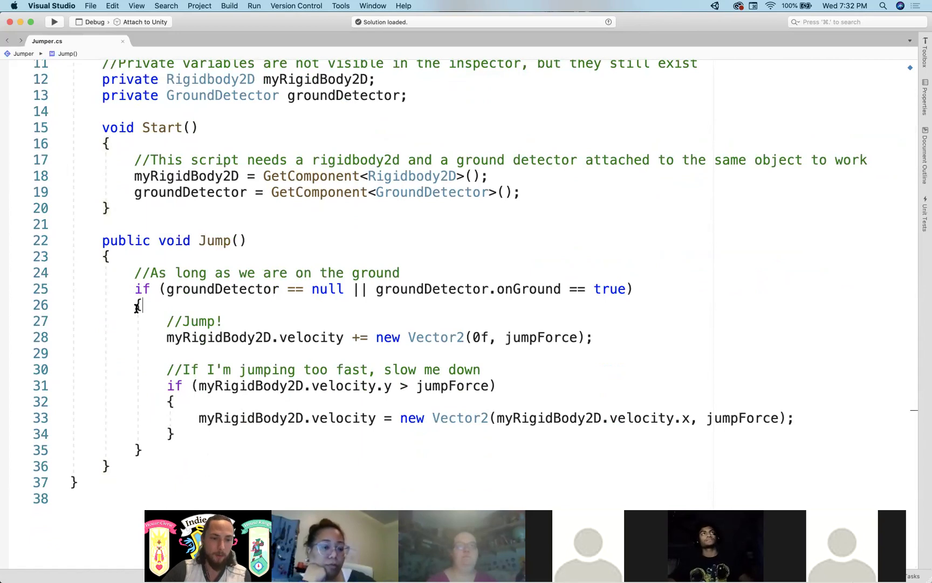
{"action": "left_click", "coordinate": [170, 402]}
- Match the closing braces of the outer if statement, the Jump method and the Jumper class
{"action": "scroll", "coordinate": [139, 402], "scroll_direction": "down", "scroll_amount": 3}
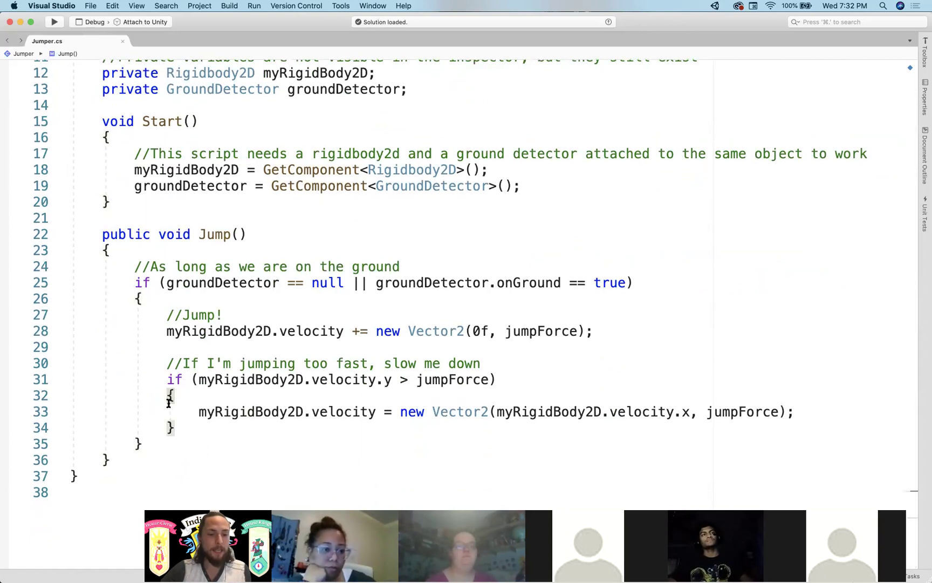
{"action": "left_click", "coordinate": [137, 372]}
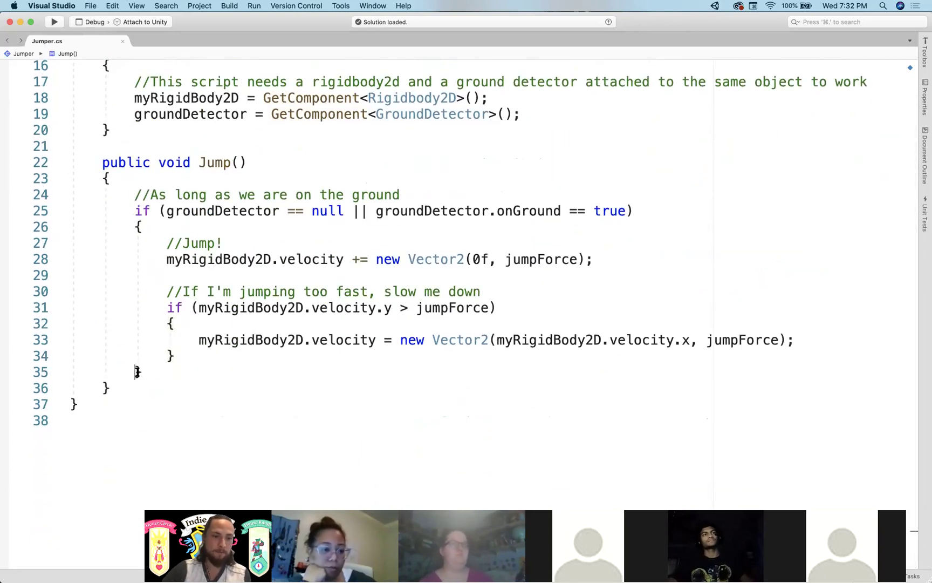
{"action": "left_click", "coordinate": [107, 388]}
{"action": "left_click", "coordinate": [74, 405]}
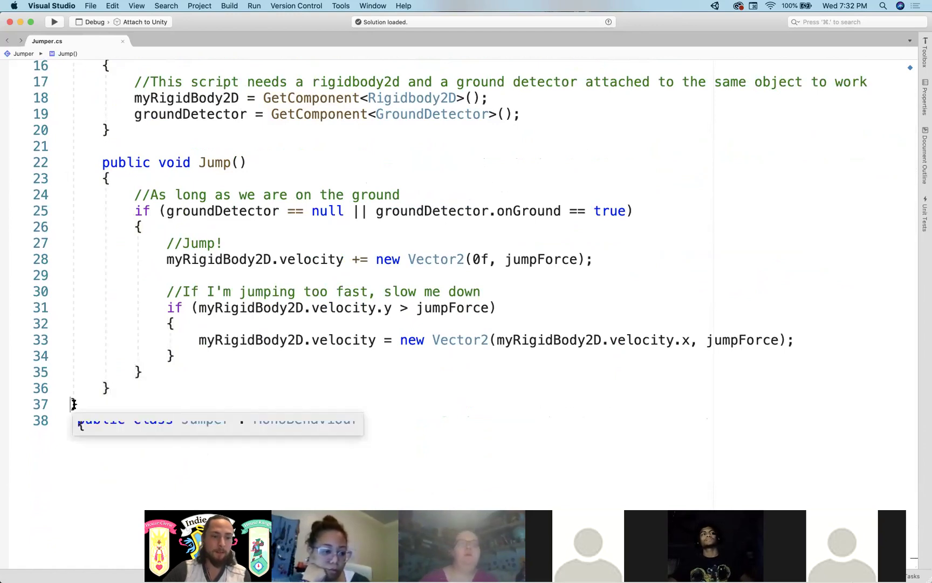
- Examine the Start method by highlighting its declaration void Start() and its opening brace
{"action": "scroll", "coordinate": [115, 336], "scroll_direction": "up", "scroll_amount": 1}
{"action": "scroll", "coordinate": [114, 336], "scroll_direction": "up", "scroll_amount": 5}
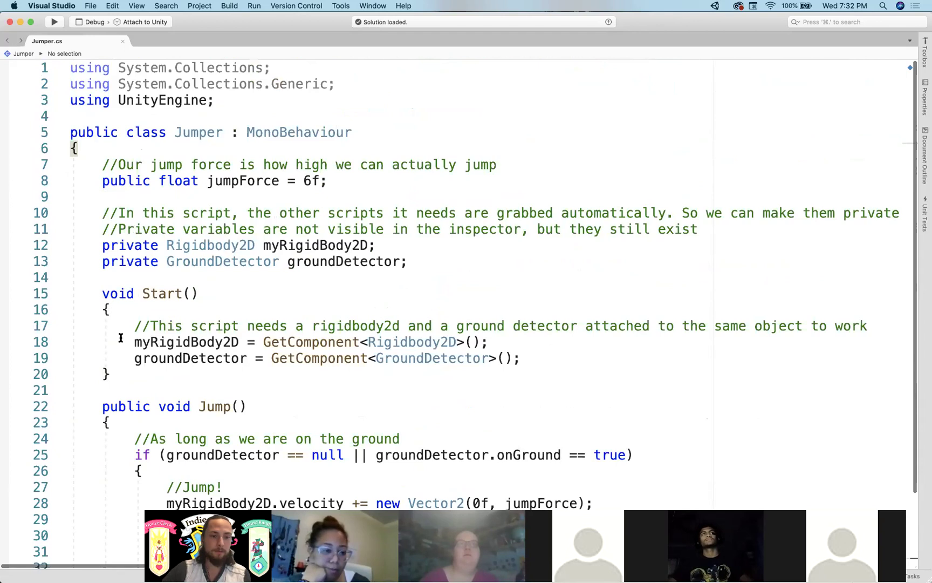
{"action": "left_click", "coordinate": [105, 307]}
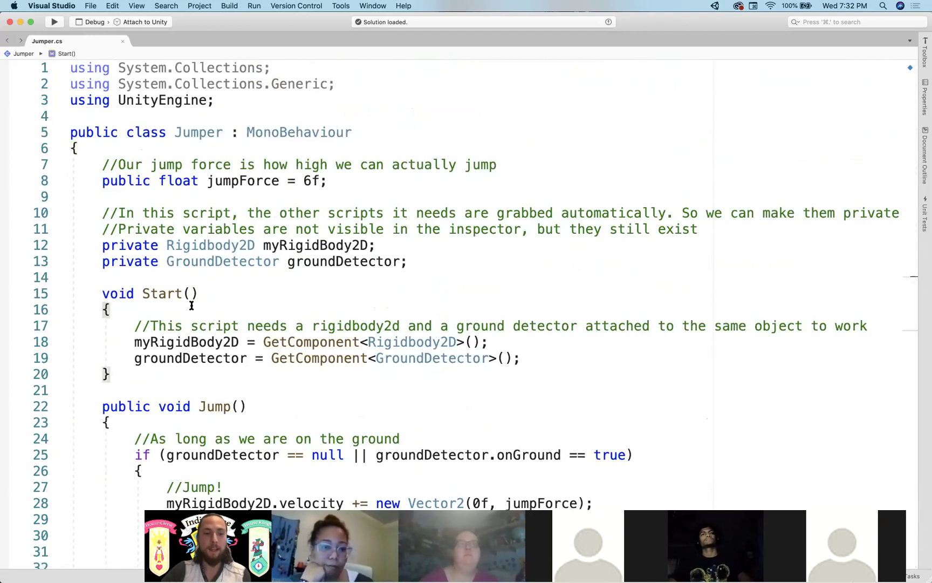
{"action": "scroll", "coordinate": [124, 328], "scroll_direction": "down", "scroll_amount": 1}
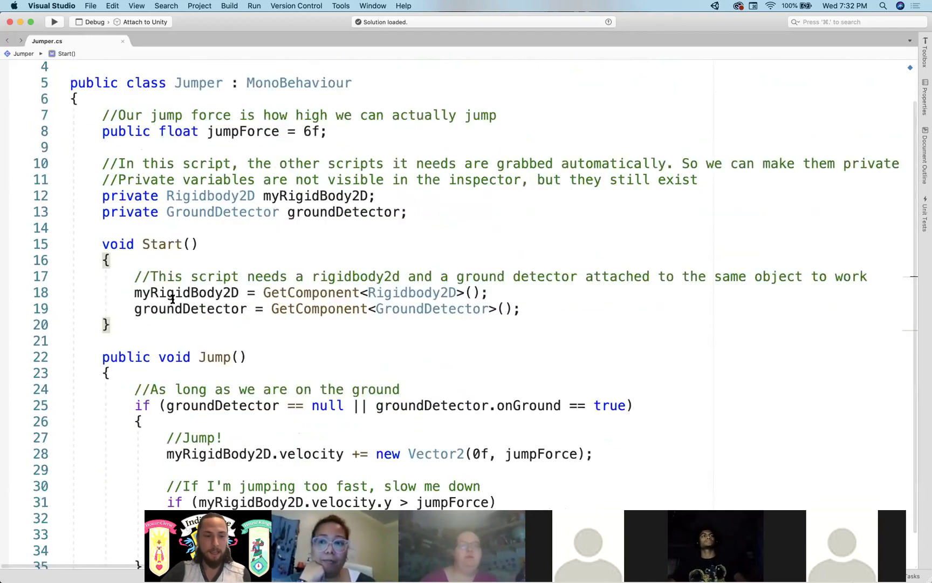
{"action": "left_click", "coordinate": [101, 264]}
{"action": "scroll", "coordinate": [116, 277], "scroll_direction": "down", "scroll_amount": 1}
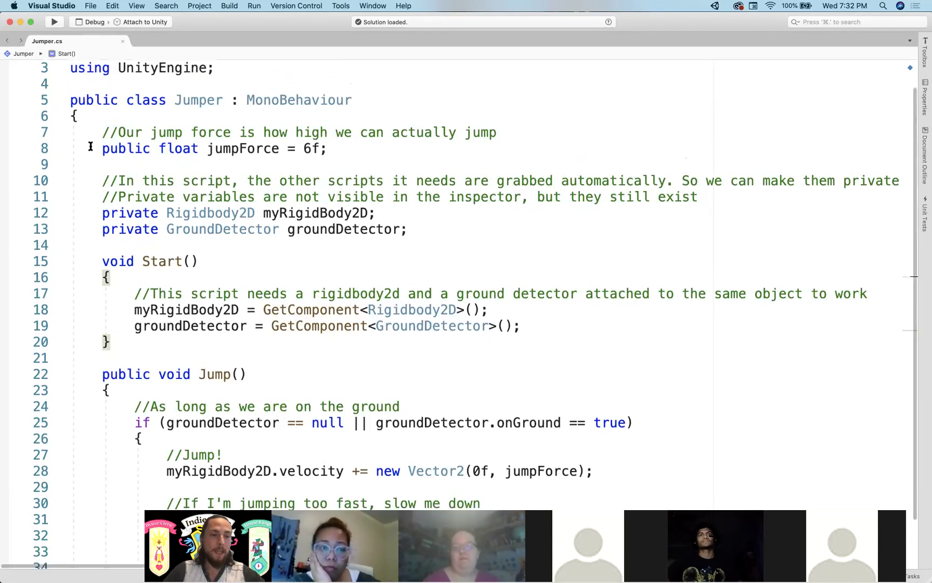
{"action": "scroll", "coordinate": [107, 252], "scroll_direction": "up", "scroll_amount": 1}
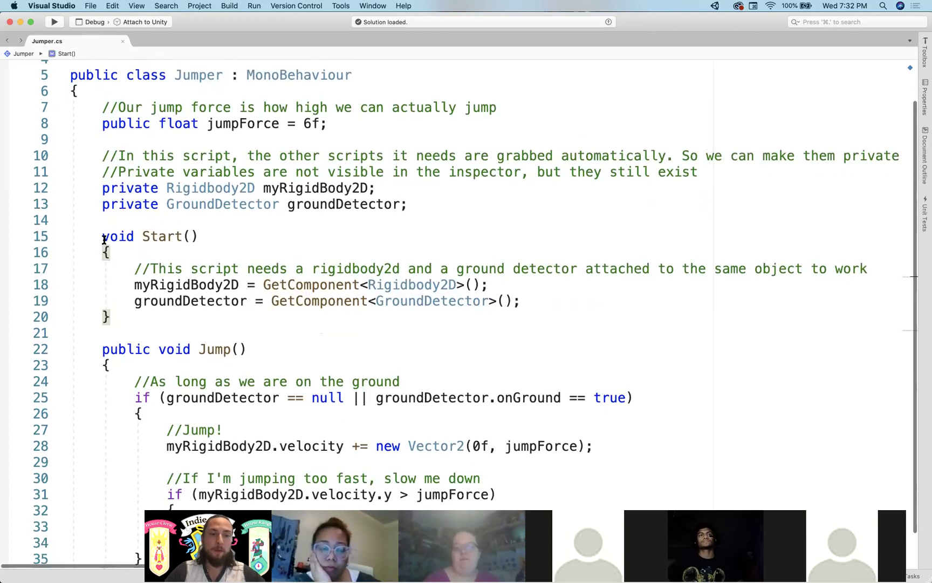
{"action": "left_click_drag", "start_coordinate": [103, 237], "coordinate": [218, 237]}
{"action": "left_click", "coordinate": [104, 252]}
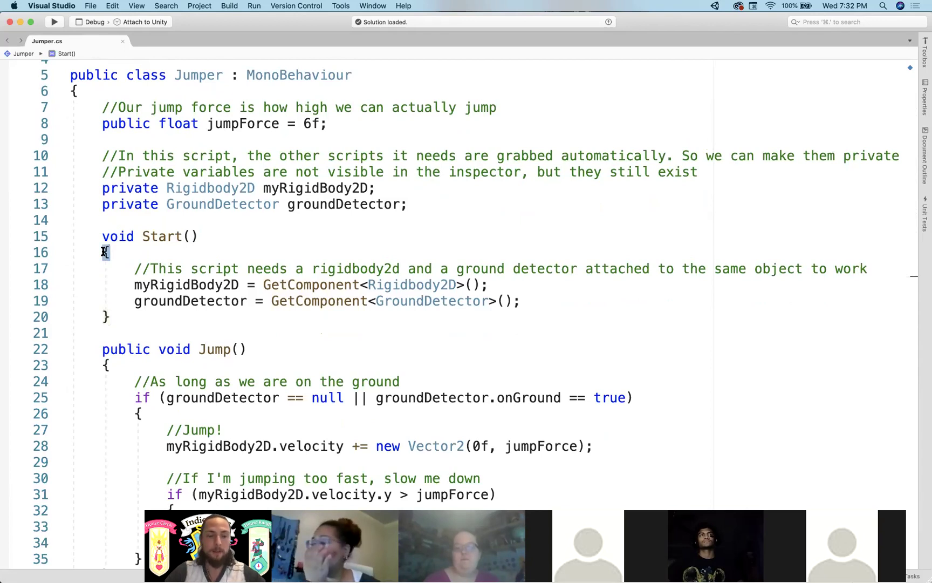
- Mark the opening brace of the Jumper class and select the class contents from the jump force comment into the Jump method
{"action": "scroll", "coordinate": [154, 246], "scroll_direction": "up", "scroll_amount": 3}
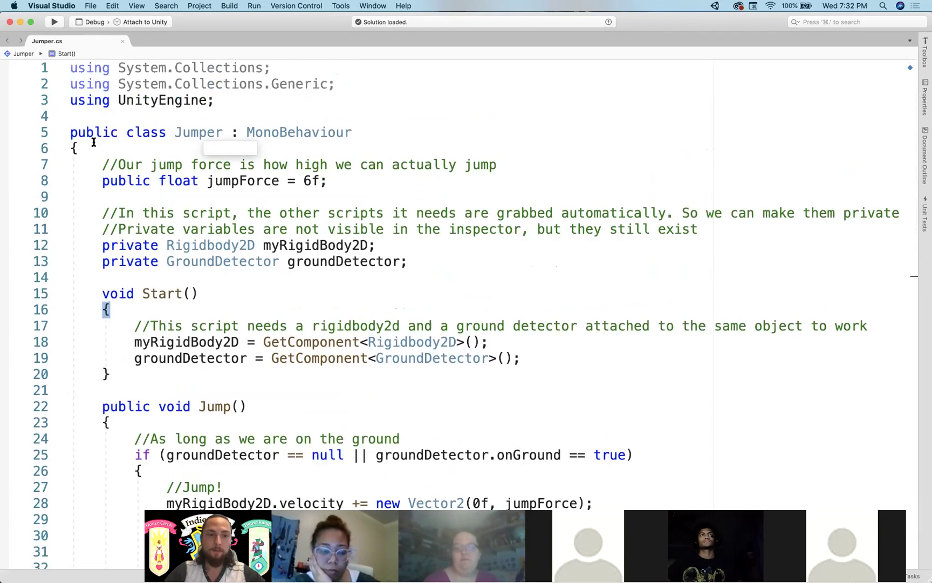
{"action": "left_click", "coordinate": [72, 147]}
{"action": "scroll", "coordinate": [73, 147], "scroll_direction": "down", "scroll_amount": 5}
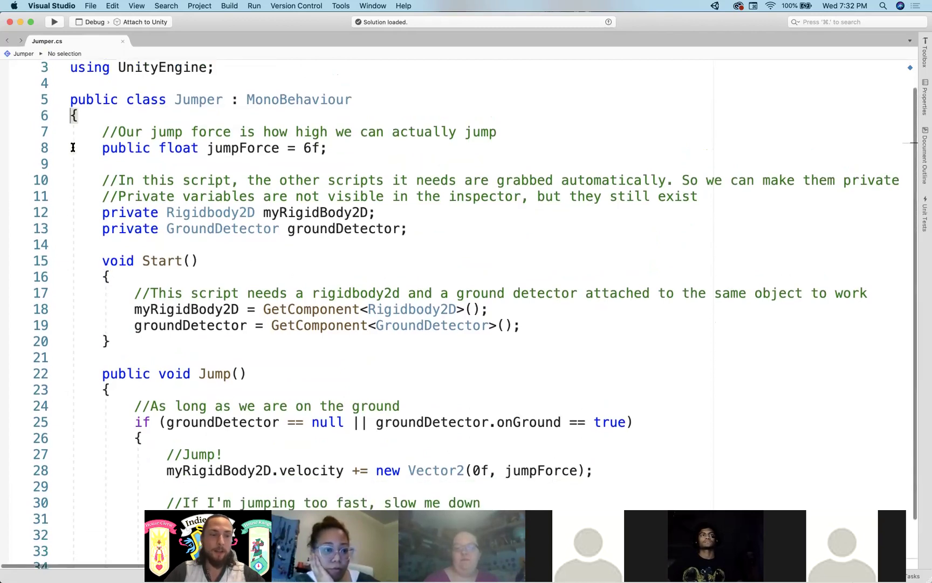
{"action": "scroll", "coordinate": [70, 351], "scroll_direction": "up", "scroll_amount": 6}
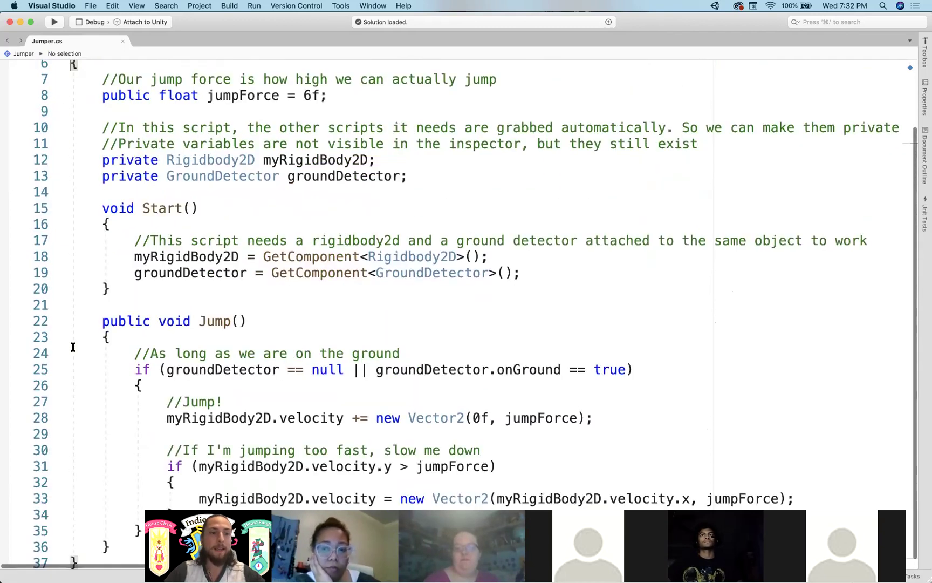
{"action": "left_click_drag", "start_coordinate": [99, 167], "coordinate": [189, 212]}
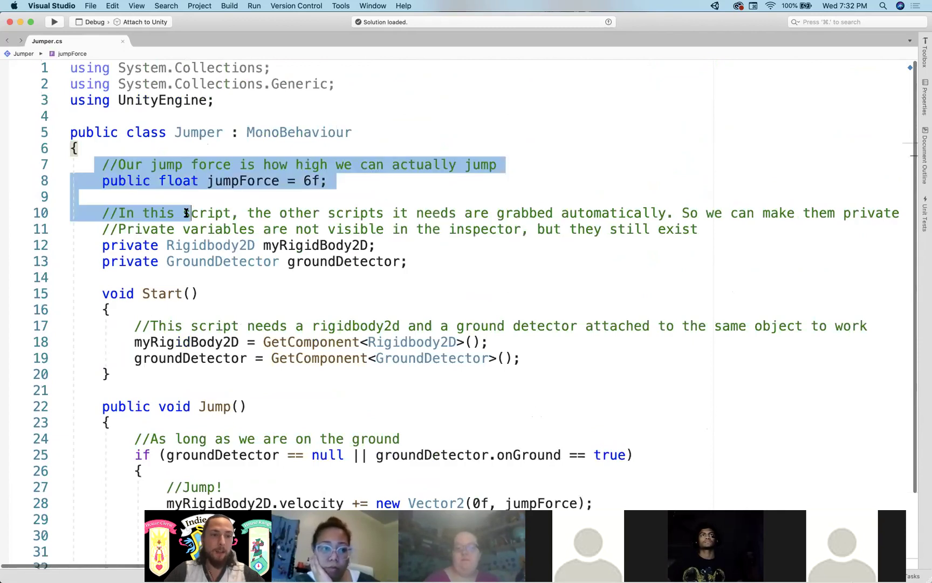
{"action": "scroll", "coordinate": [218, 371], "scroll_direction": "down", "scroll_amount": 3}
{"action": "scroll", "coordinate": [213, 356], "scroll_direction": "down", "scroll_amount": 4}
{"action": "left_click", "coordinate": [207, 341], "text": "shift"}
{"action": "scroll", "coordinate": [207, 342], "scroll_direction": "up", "scroll_amount": 6}
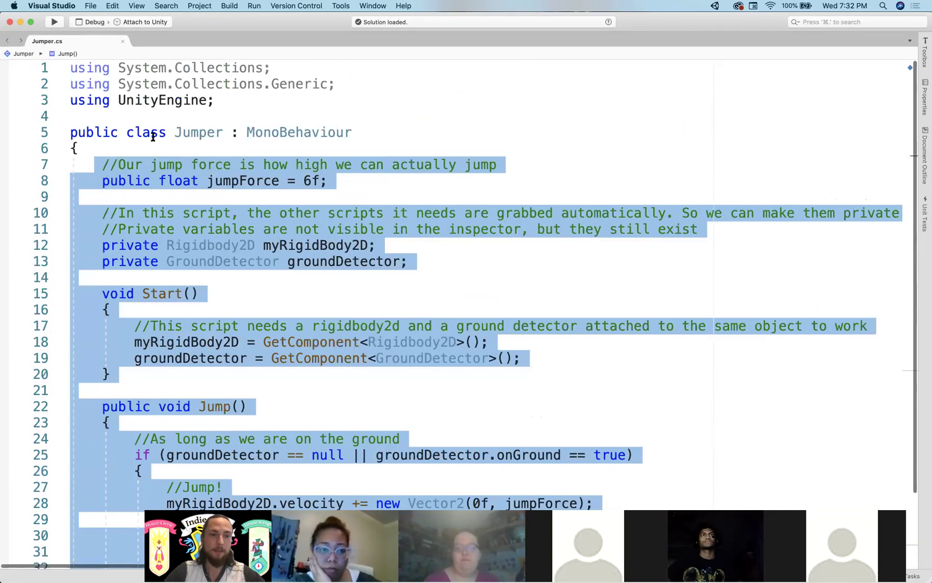
- Highlight the class name Jumper and the declarations of the Start and Jump methods inside the class
{"action": "left_click", "coordinate": [199, 139]}
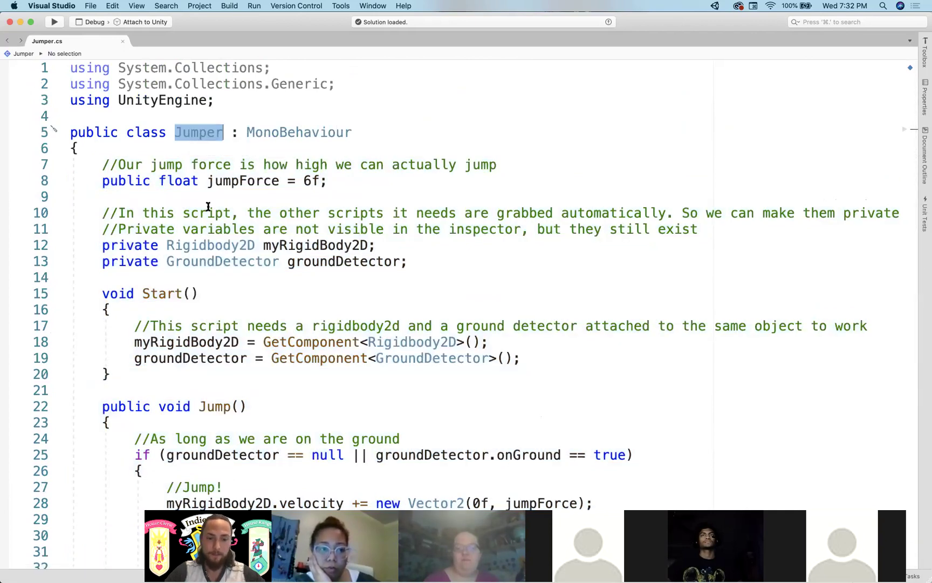
{"action": "scroll", "coordinate": [208, 208], "scroll_direction": "down", "scroll_amount": 2}
{"action": "left_click", "coordinate": [208, 199]}
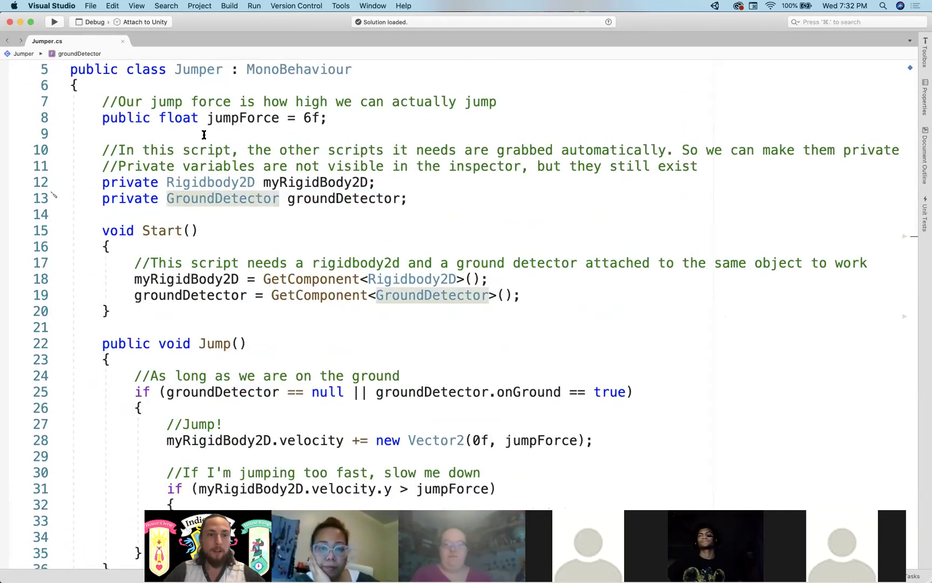
{"action": "scroll", "coordinate": [213, 237], "scroll_direction": "down", "scroll_amount": 1}
{"action": "scroll", "coordinate": [216, 245], "scroll_direction": "down", "scroll_amount": 2}
{"action": "left_click_drag", "start_coordinate": [103, 112], "coordinate": [198, 113]}
{"action": "scroll", "coordinate": [145, 312], "scroll_direction": "up", "scroll_amount": 2}
{"action": "left_click_drag", "start_coordinate": [100, 296], "coordinate": [245, 293]}
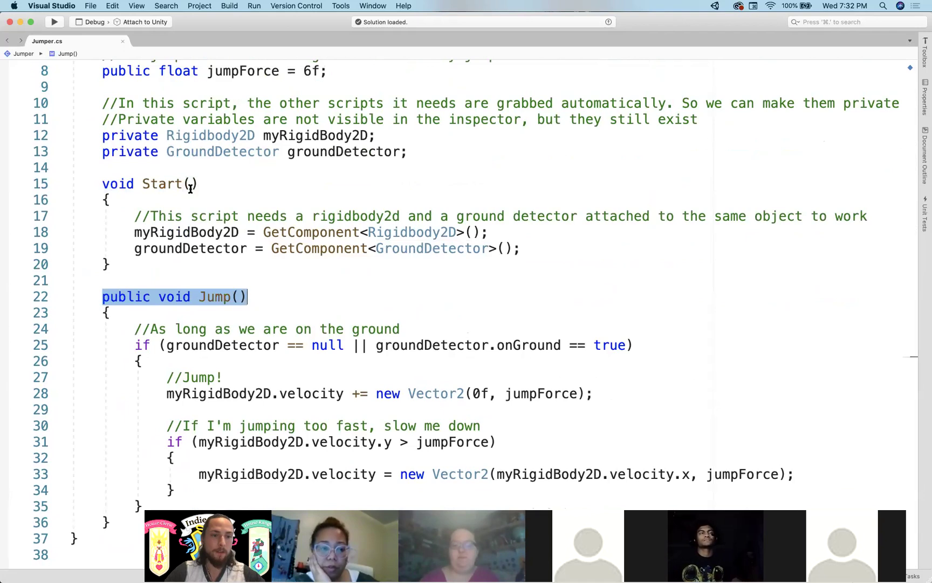
- Highlight the void Start() declaration and the method names Start and Jump
{"action": "double_click", "coordinate": [109, 183]}
{"action": "left_click_drag", "start_coordinate": [194, 183], "coordinate": [227, 185]}
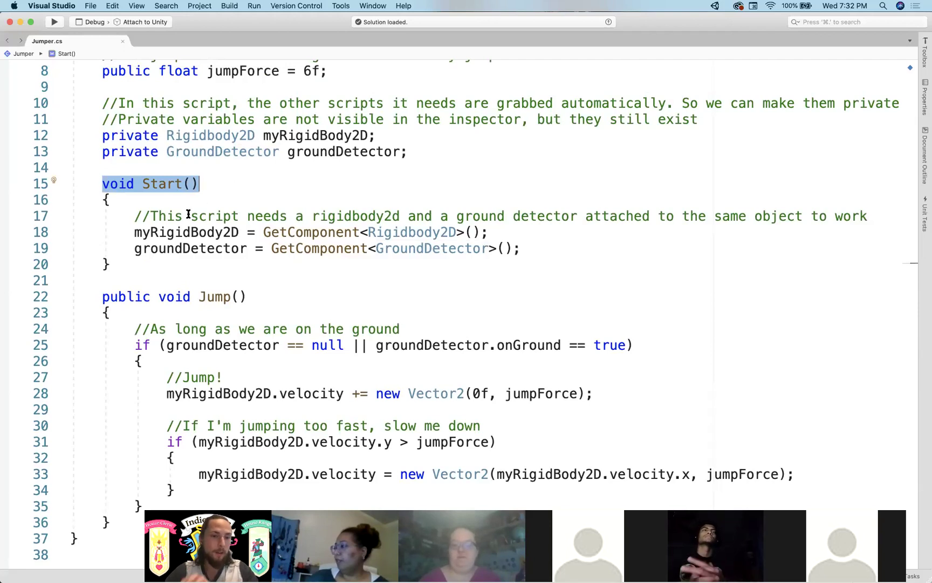
{"action": "double_click", "coordinate": [158, 185]}
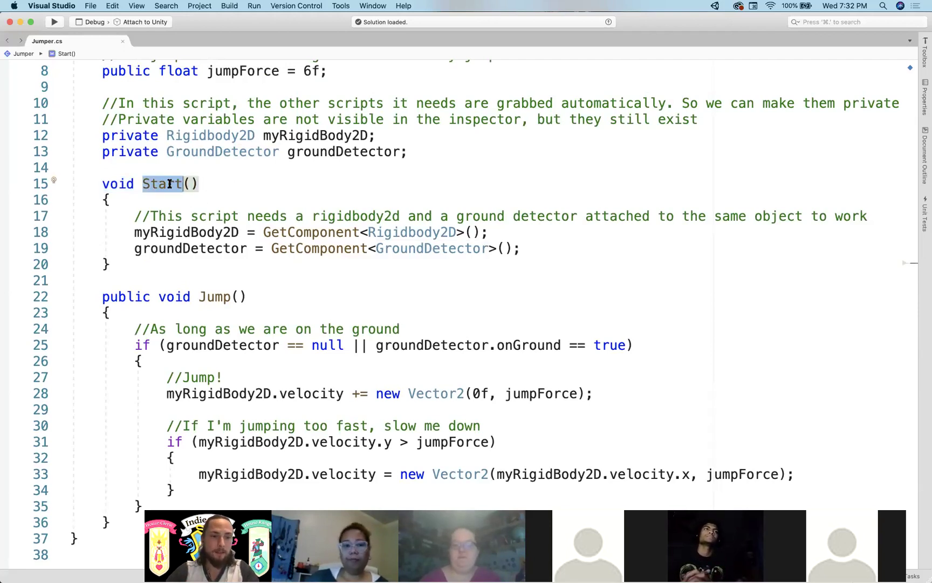
{"action": "double_click", "coordinate": [223, 297]}
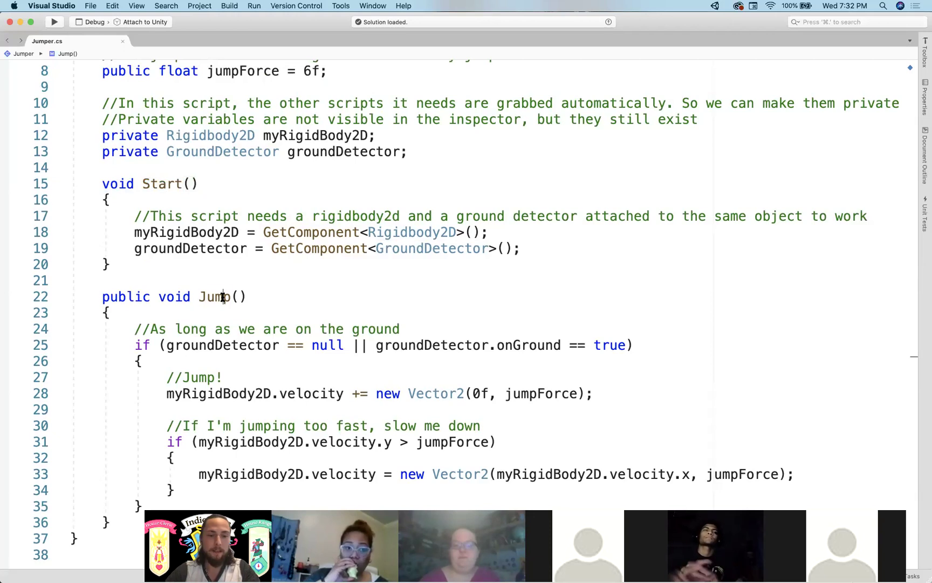
- Examine the Jump method's opening brace, the code in its body and its name, and return to the Start method
{"action": "scroll", "coordinate": [265, 318], "scroll_direction": "down", "scroll_amount": 4}
{"action": "left_click", "coordinate": [108, 254]}
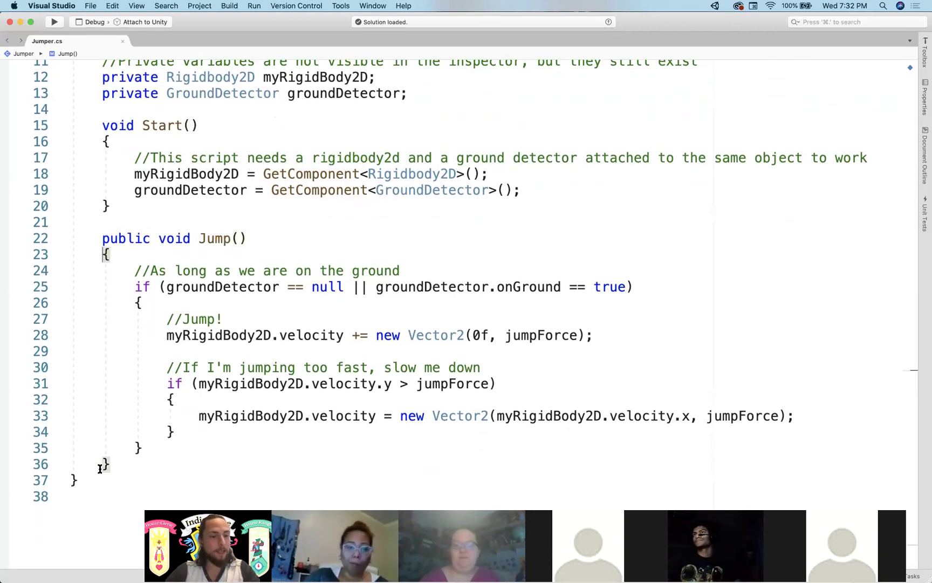
{"action": "left_click_drag", "start_coordinate": [135, 271], "coordinate": [236, 448]}
{"action": "double_click", "coordinate": [213, 239]}
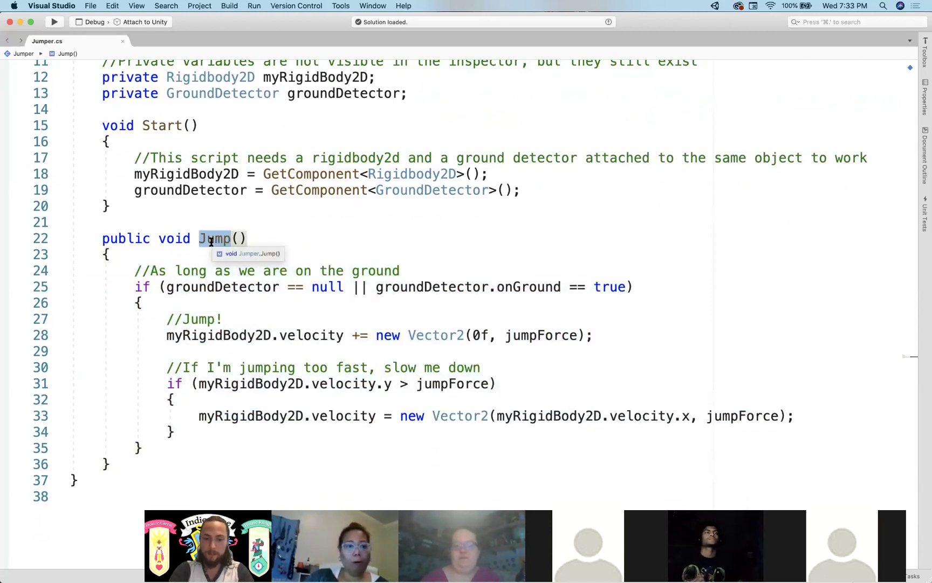
{"action": "left_click", "coordinate": [231, 146]}
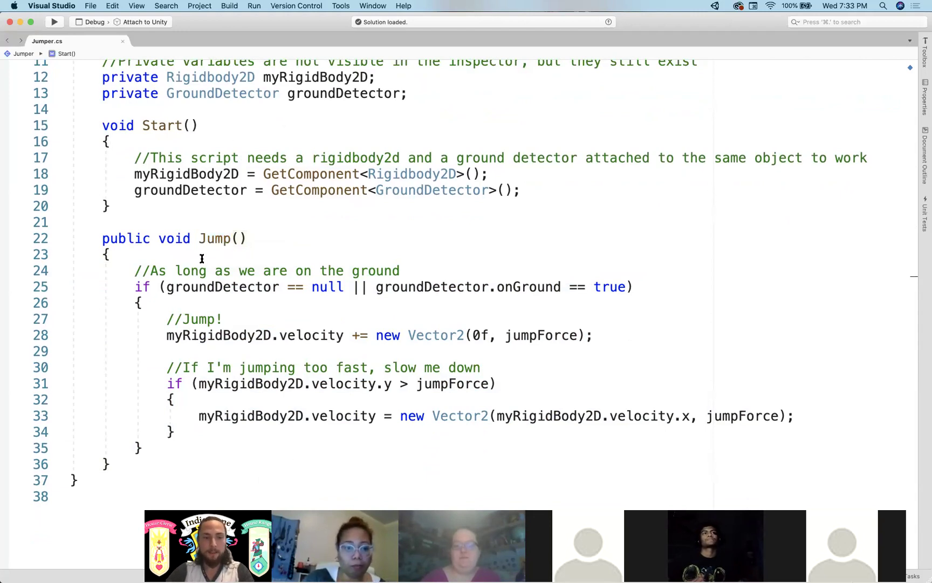
- Highlight the green comments above jumpForce, above the private variables and inside the Start method
{"action": "scroll", "coordinate": [202, 259], "scroll_direction": "up", "scroll_amount": 4}
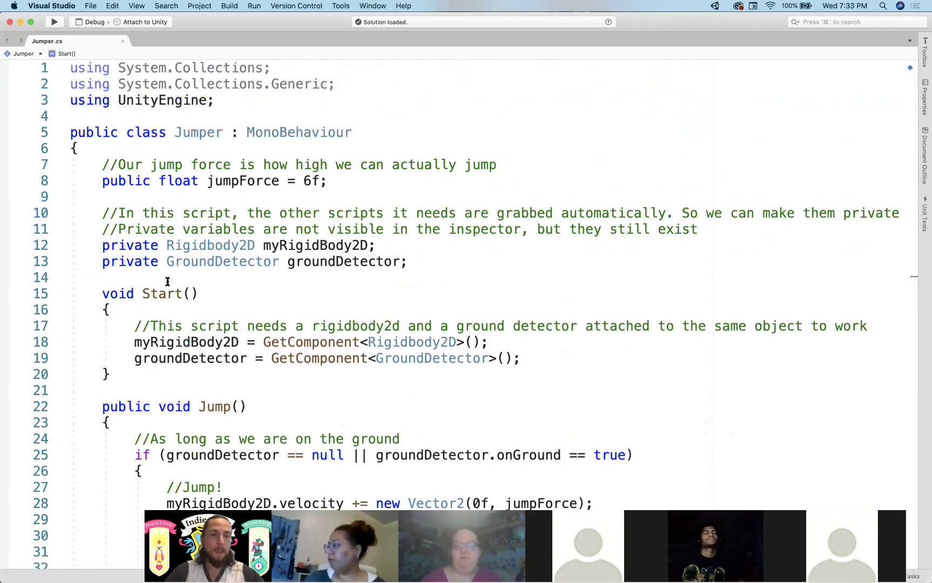
{"action": "left_click_drag", "start_coordinate": [101, 164], "coordinate": [502, 161]}
{"action": "left_click_drag", "start_coordinate": [702, 230], "coordinate": [66, 214]}
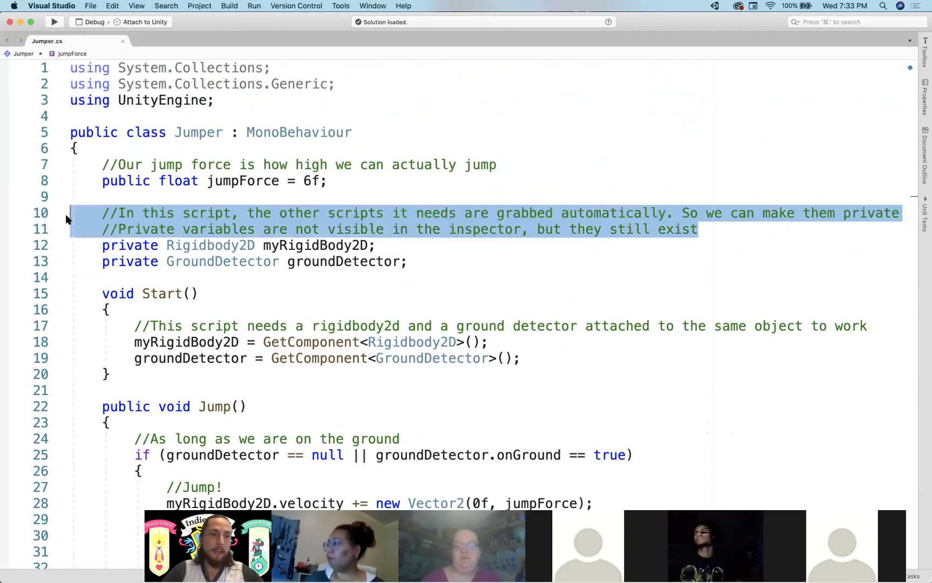
{"action": "scroll", "coordinate": [312, 267], "scroll_direction": "down", "scroll_amount": 2}
{"action": "triple_click", "coordinate": [305, 276]}
{"action": "left_click", "coordinate": [126, 259]}
{"action": "left_click_drag", "start_coordinate": [133, 270], "coordinate": [153, 270]}
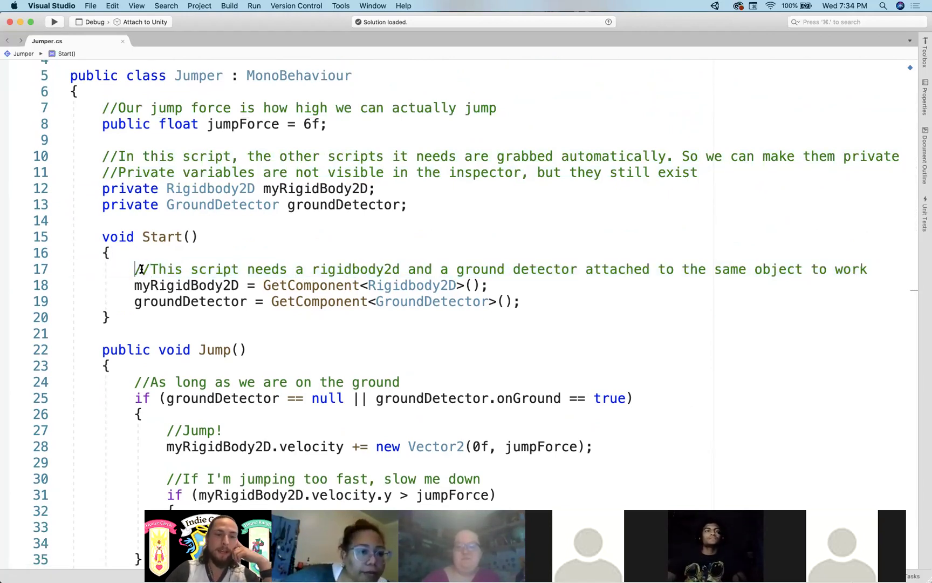
- Highlight the slashes and the whole comment line inside the Start method, delete that comment line and undo the deletion
{"action": "left_click", "coordinate": [150, 255]}
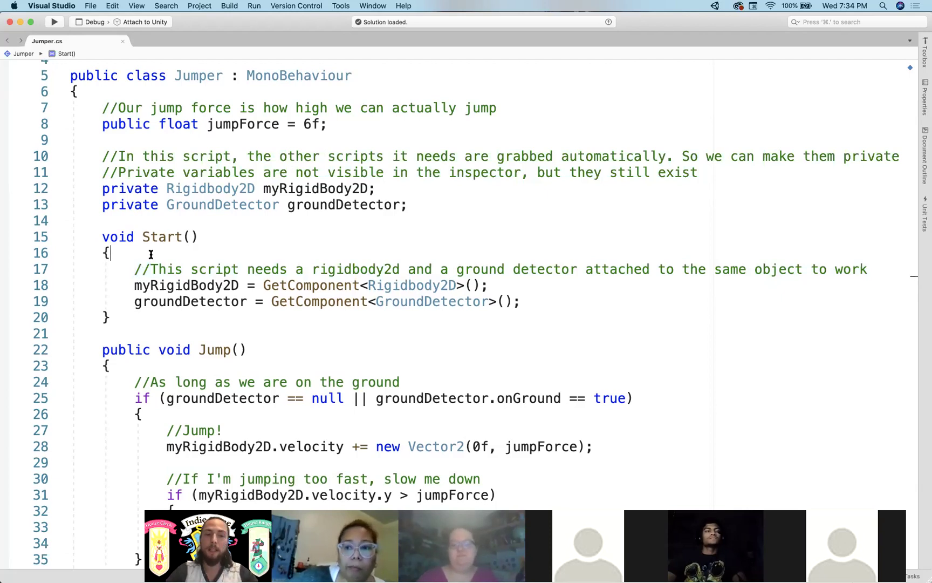
{"action": "left_click_drag", "start_coordinate": [136, 269], "coordinate": [150, 269]}
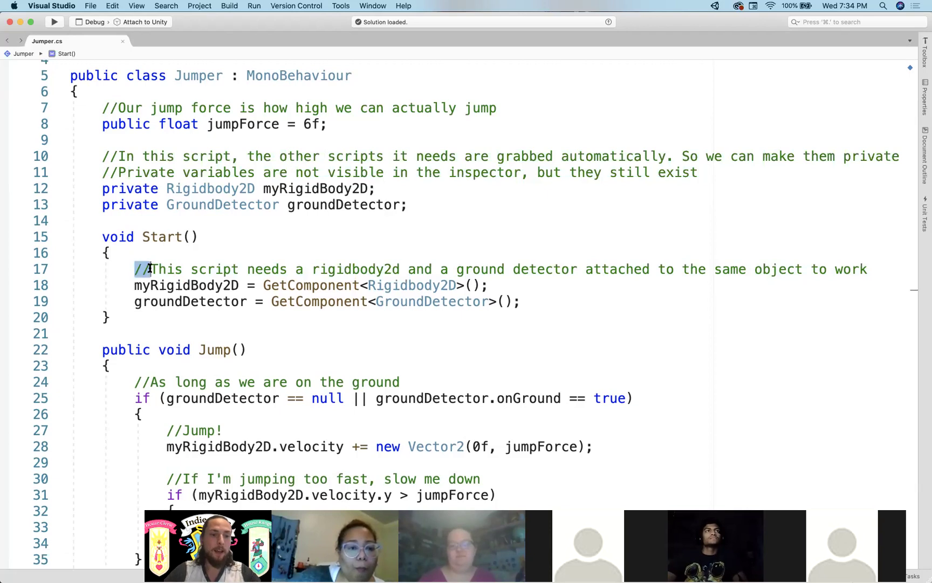
{"action": "triple_click", "coordinate": [225, 265]}
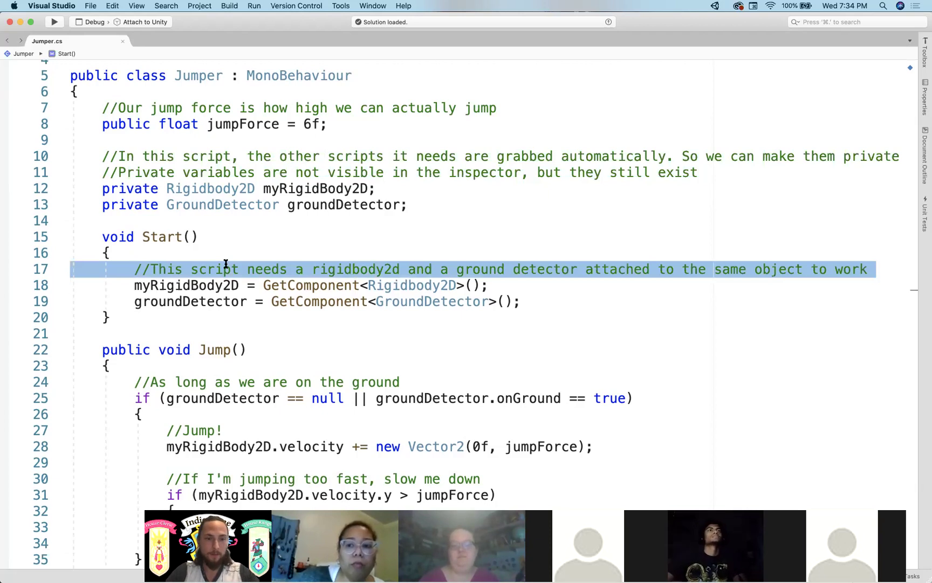
{"action": "key", "text": "BackSpace"}
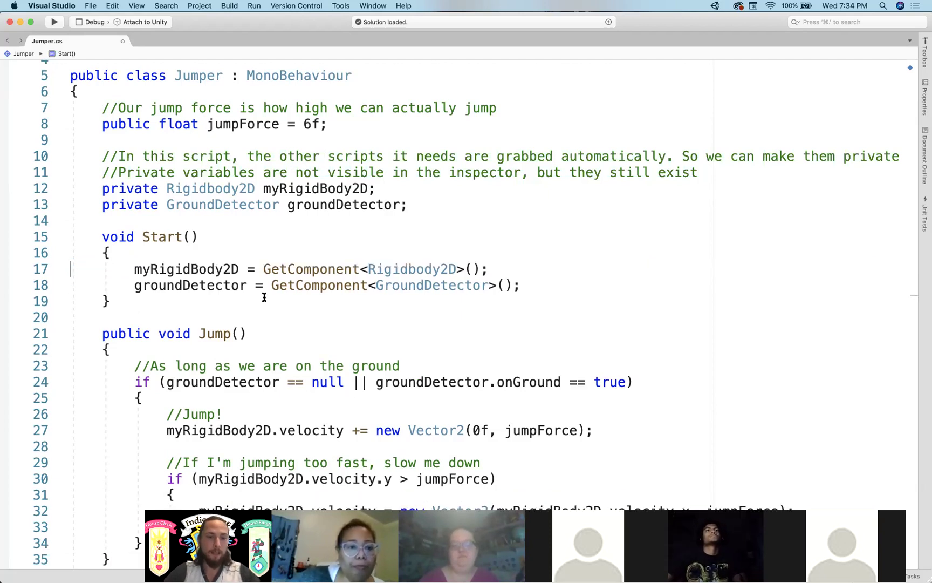
{"action": "key", "text": "super+z"}
- Examine the private Rigidbody2D and GroundDetector variables, the ground-check if condition in Jump and the GetComponent calls in Start
{"action": "left_click", "coordinate": [343, 189]}
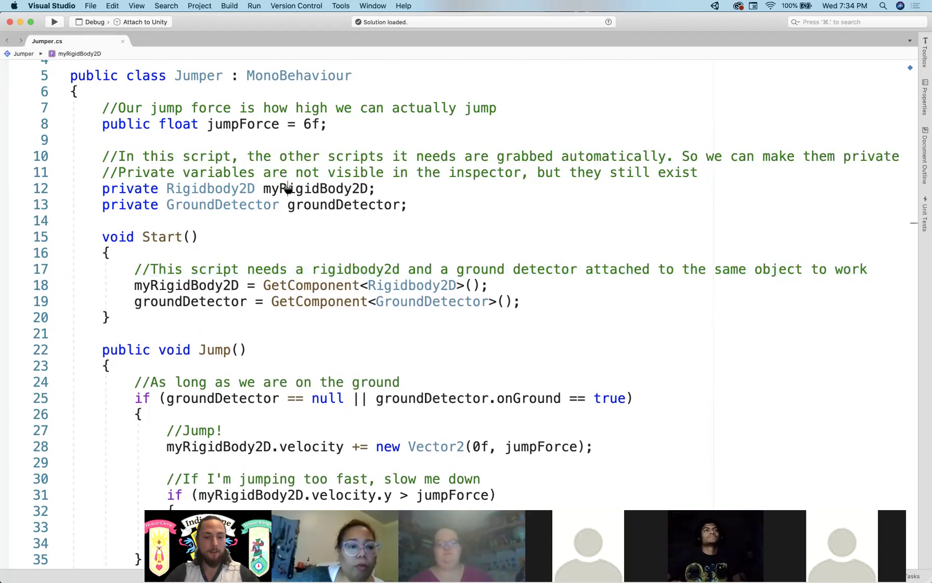
{"action": "left_click", "coordinate": [257, 205]}
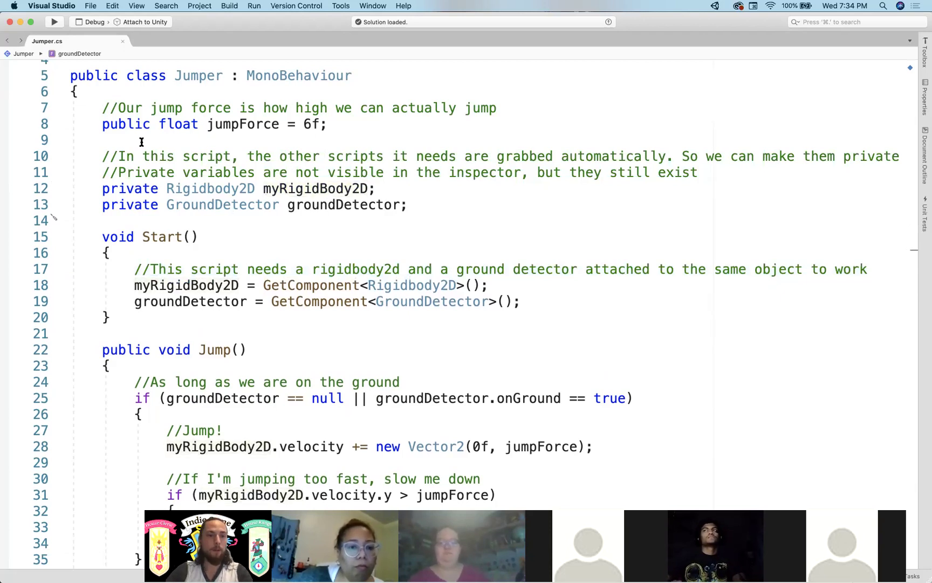
{"action": "scroll", "coordinate": [362, 171], "scroll_direction": "down", "scroll_amount": 3}
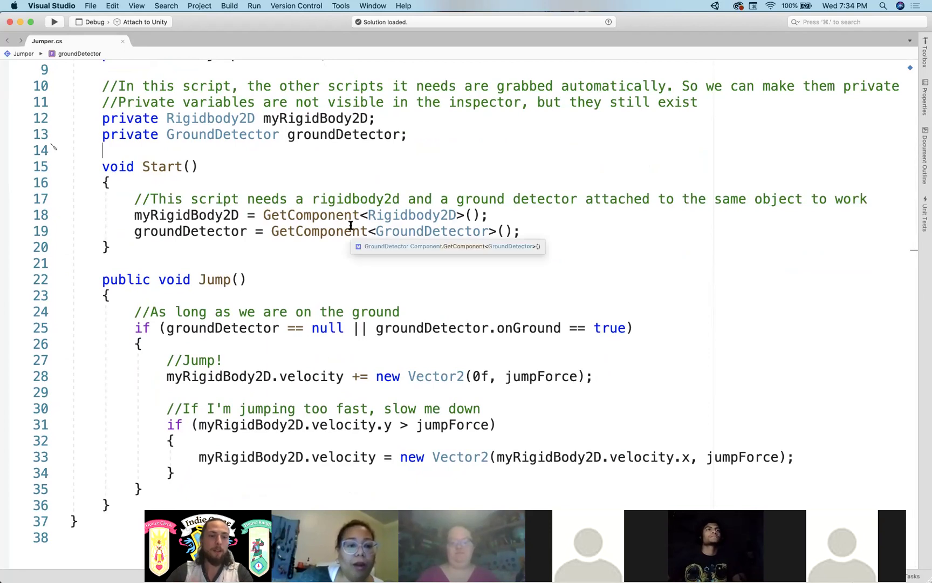
{"action": "triple_click", "coordinate": [233, 331]}
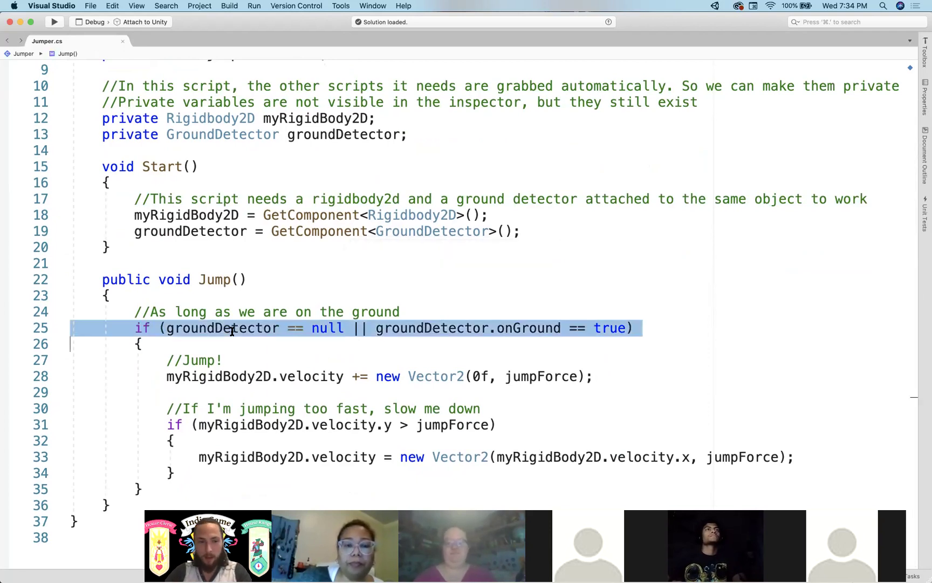
{"action": "scroll", "coordinate": [286, 377], "scroll_direction": "up", "scroll_amount": 5}
{"action": "left_click", "coordinate": [256, 261]}
{"action": "scroll", "coordinate": [217, 222], "scroll_direction": "down", "scroll_amount": 5}
{"action": "scroll", "coordinate": [304, 268], "scroll_direction": "up", "scroll_amount": 6}
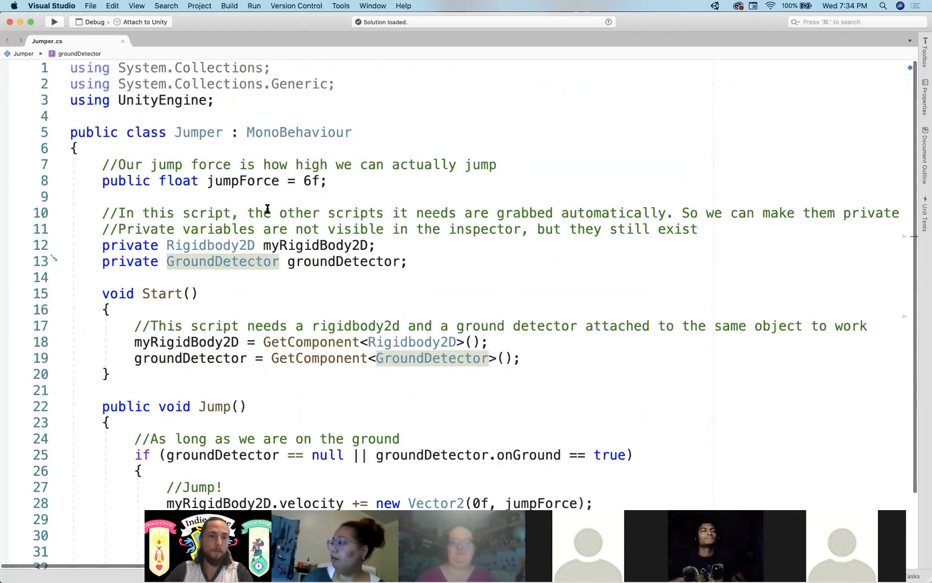
{"action": "scroll", "coordinate": [268, 208], "scroll_direction": "down", "scroll_amount": 2}
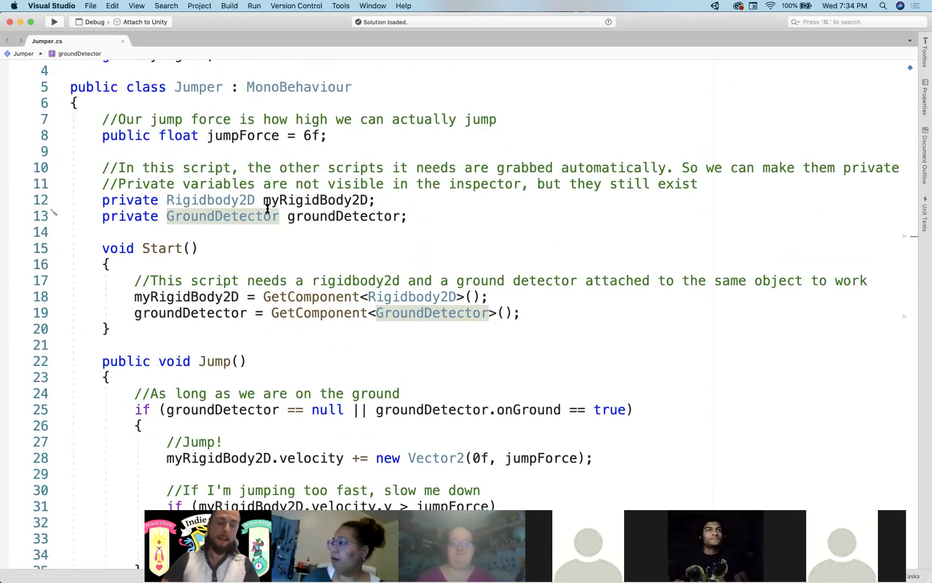
{"action": "scroll", "coordinate": [237, 170], "scroll_direction": "down", "scroll_amount": 5}
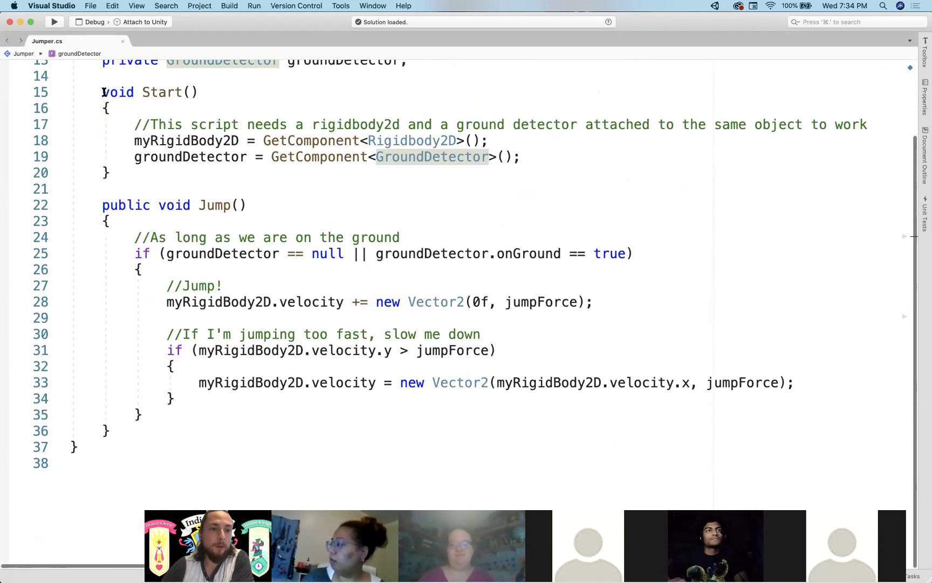
{"action": "left_click", "coordinate": [315, 140]}
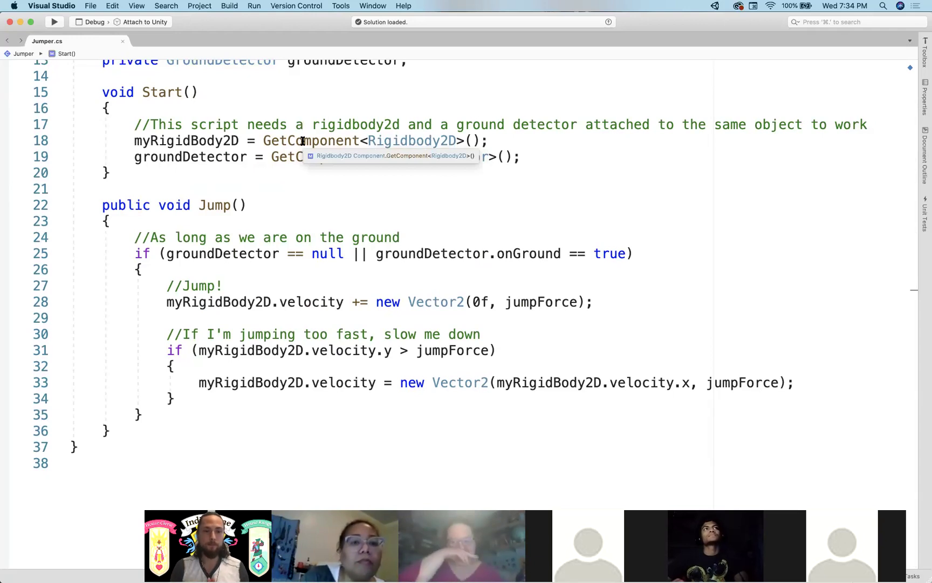
{"action": "scroll", "coordinate": [302, 141], "scroll_direction": "up", "scroll_amount": 3}
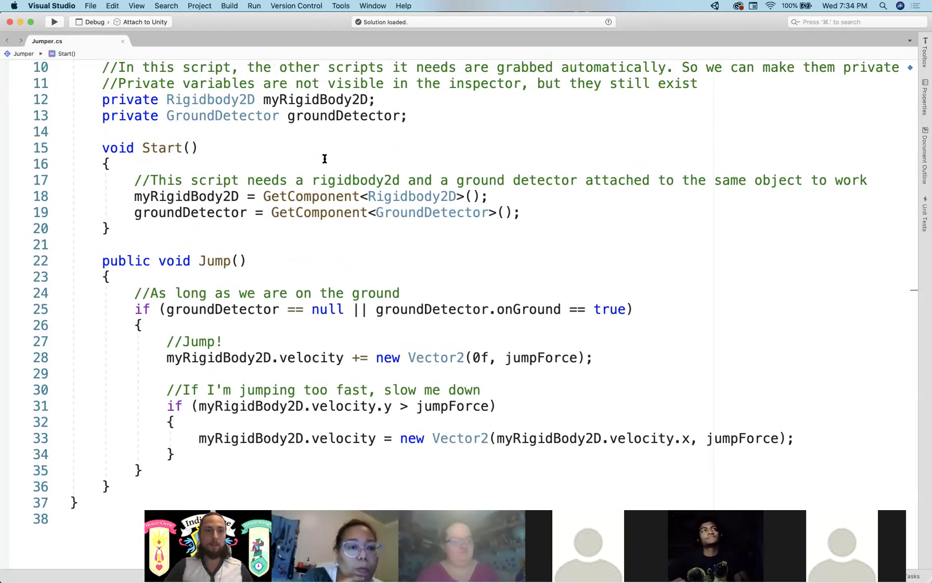
- Examine the Start method's opening brace and highlight the declaration lines of the Start and Jump methods in turn
{"action": "left_click", "coordinate": [109, 163]}
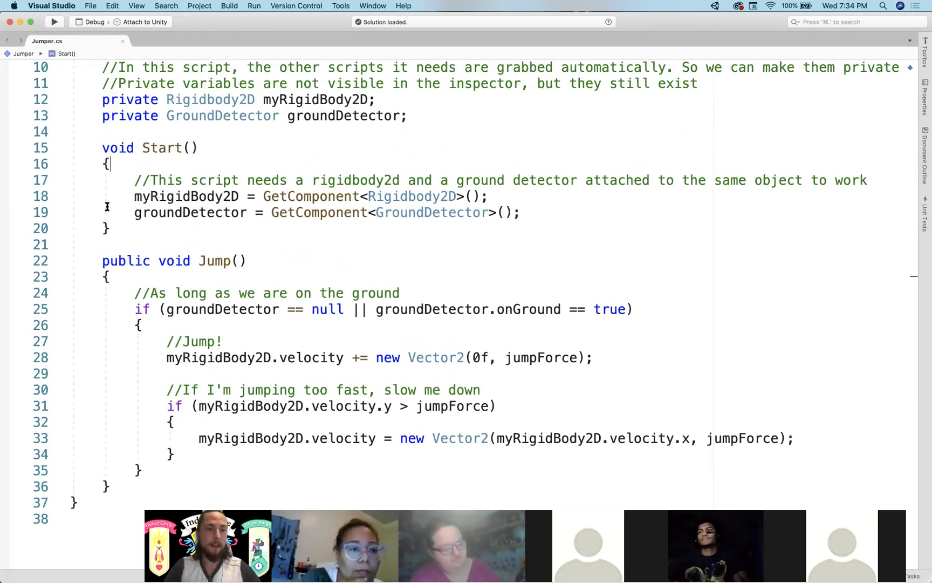
{"action": "triple_click", "coordinate": [152, 148]}
{"action": "triple_click", "coordinate": [217, 265]}
{"action": "left_click", "coordinate": [192, 197]}
{"action": "double_click", "coordinate": [170, 147]}
{"action": "triple_click", "coordinate": [170, 147]}
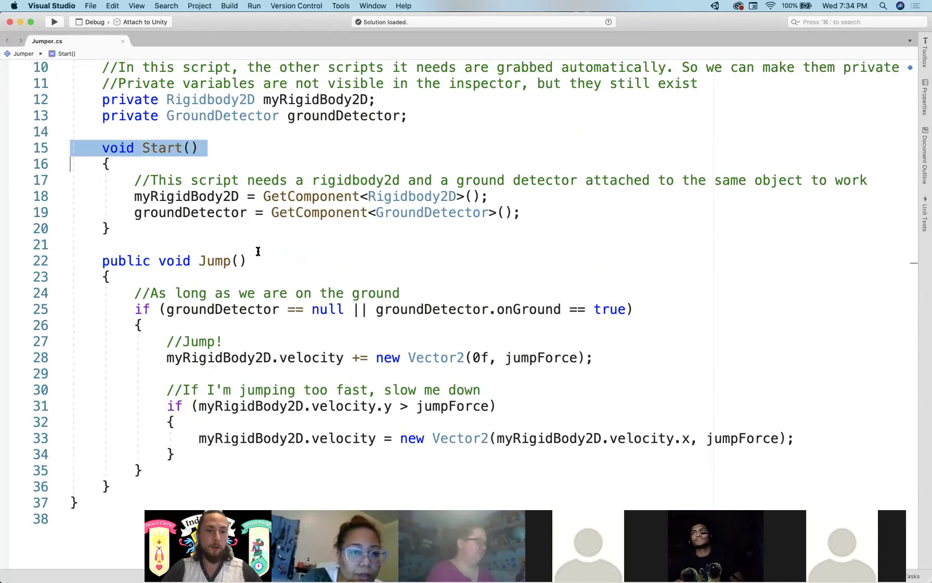
{"action": "triple_click", "coordinate": [217, 262]}
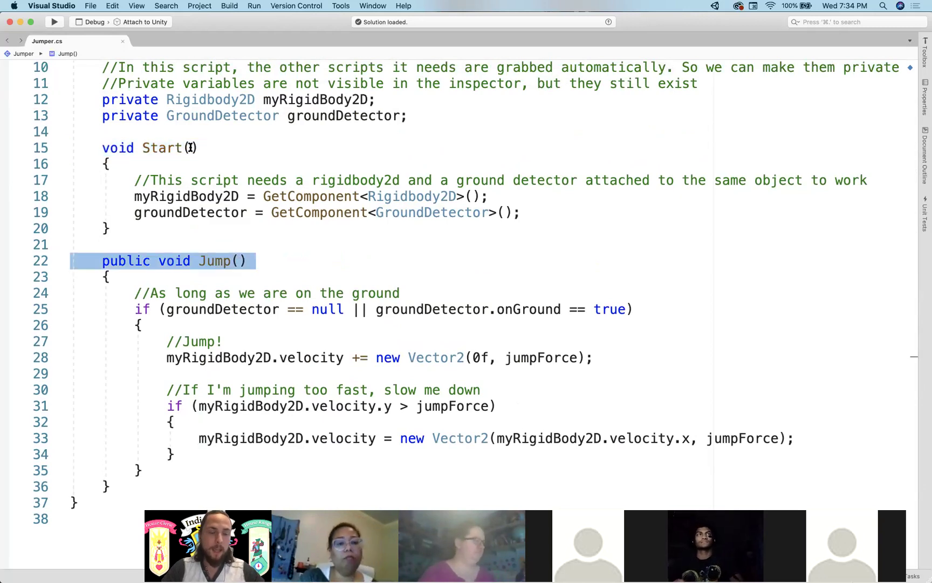
- Highlight the void Start() line and the method name Start on its own
{"action": "scroll", "coordinate": [178, 243], "scroll_direction": "up", "scroll_amount": 3}
{"action": "triple_click", "coordinate": [174, 243]}
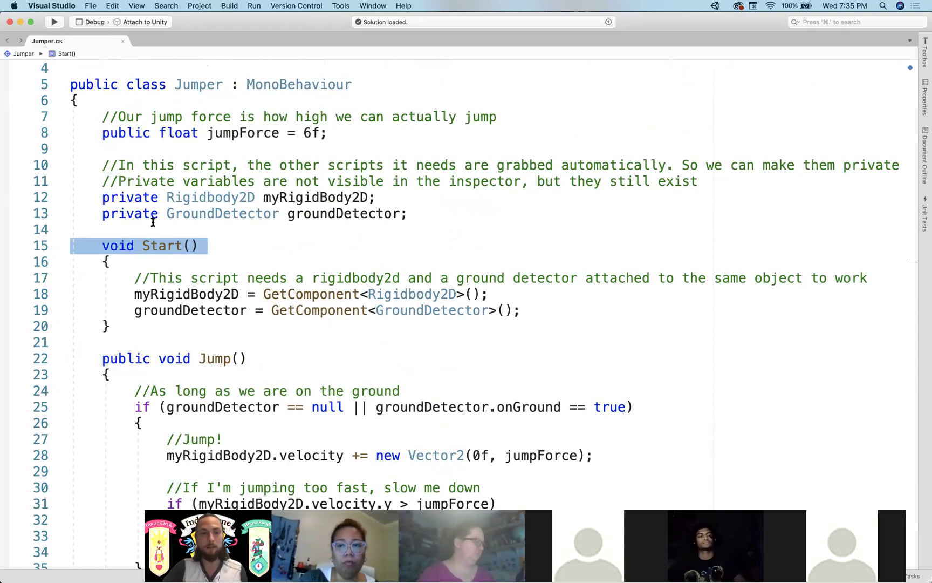
{"action": "left_click", "coordinate": [176, 248]}
{"action": "left_click", "coordinate": [135, 235]}
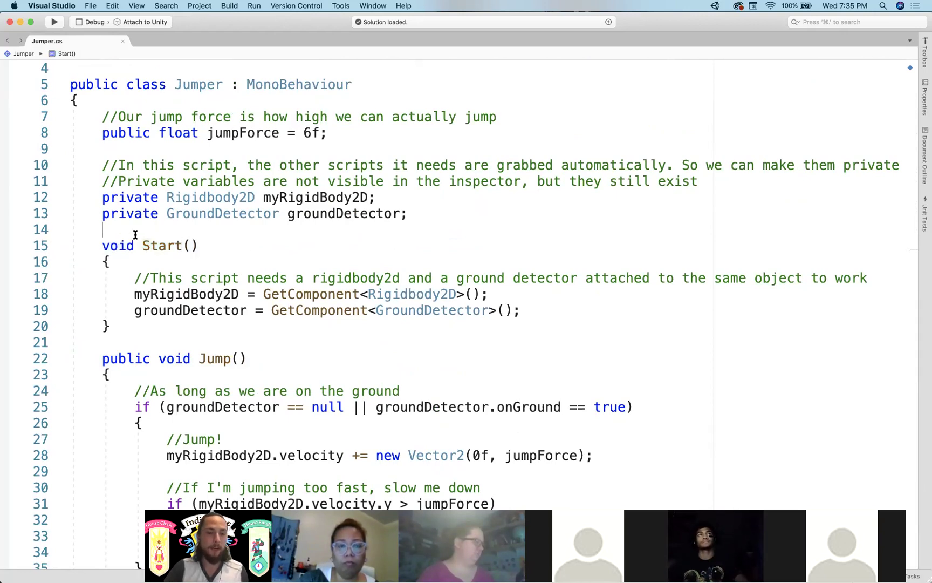
{"action": "double_click", "coordinate": [167, 246]}
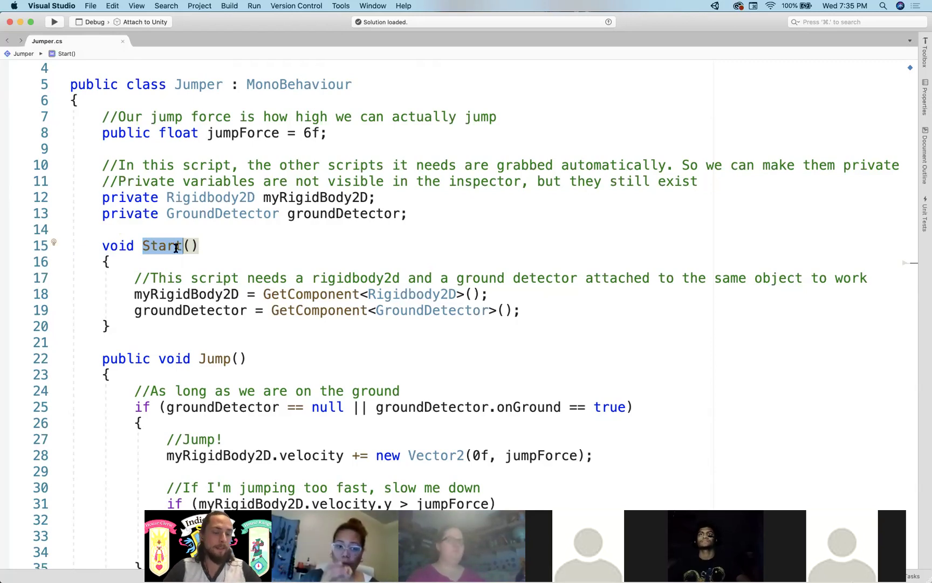
- Add the comment "//Mostly just setup. Happens at the beginning of the game" on a new line directly above void Start()
{"action": "scroll", "coordinate": [177, 249], "scroll_direction": "down", "scroll_amount": 3}
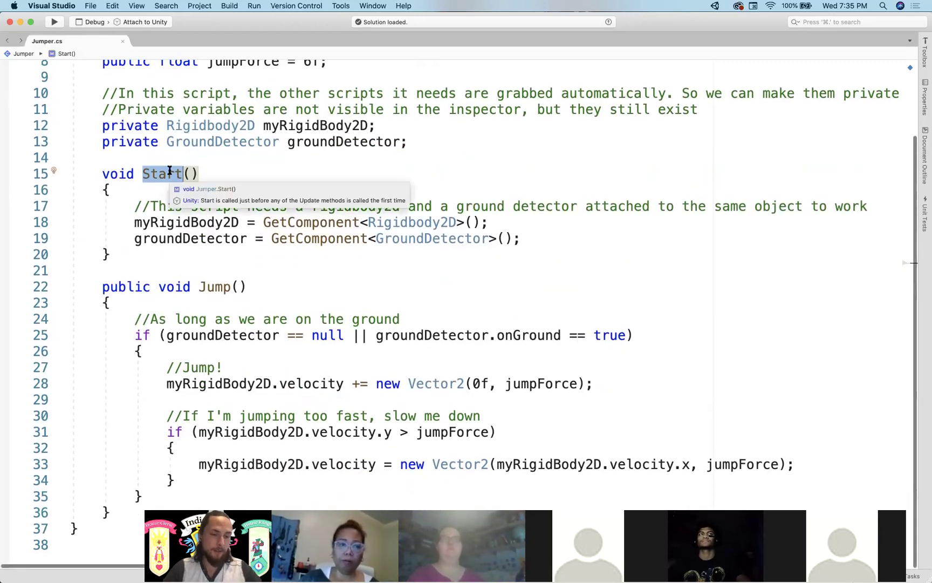
{"action": "left_click", "coordinate": [135, 158]}
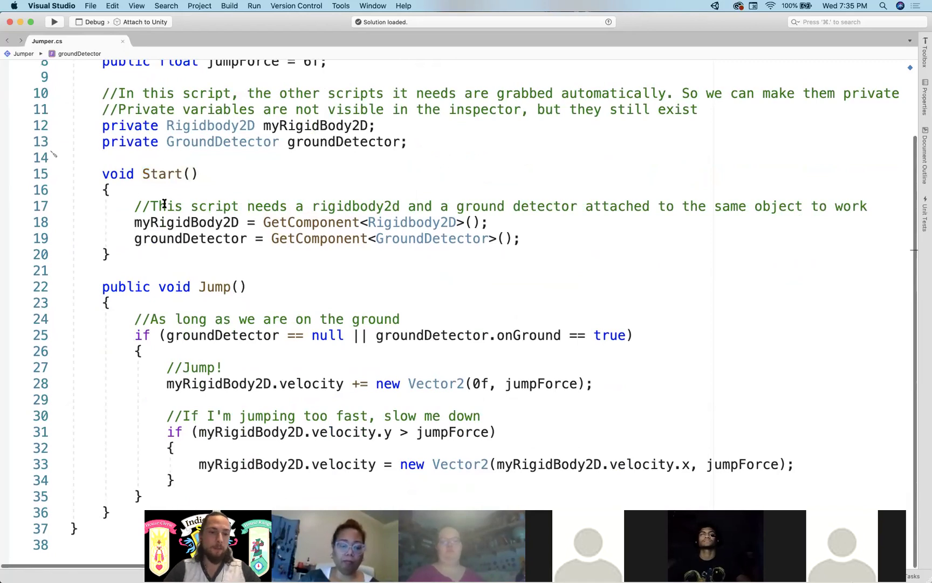
{"action": "triple_click", "coordinate": [162, 175]}
{"action": "left_click", "coordinate": [140, 157]}
{"action": "key", "text": "Return"}
{"action": "type", "text": "//Mostly "}
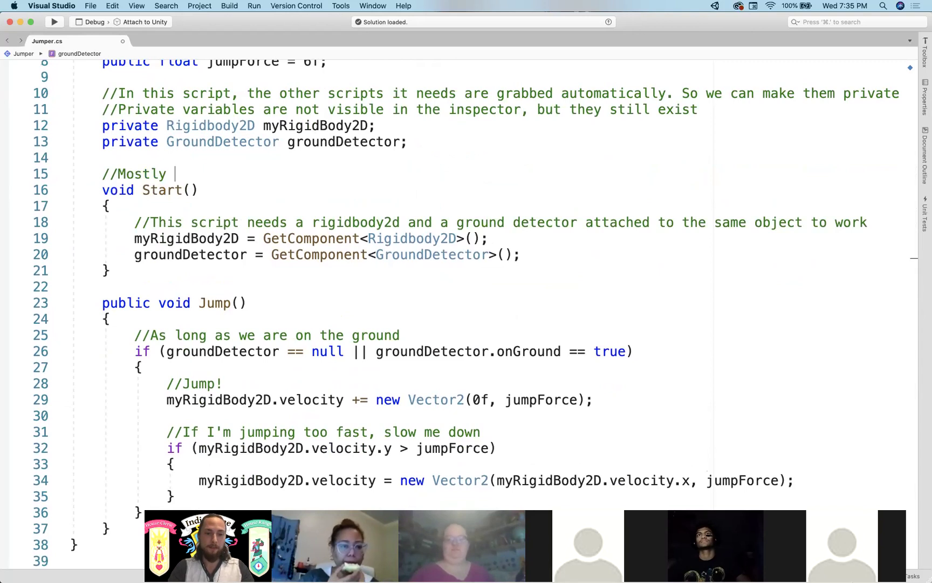
{"action": "type", "text": "just setup. Happens at the begin n"}
{"action": "key", "text": "BackSpace"}
{"action": "key", "text": "BackSpace"}
{"action": "key", "text": "BackSpace"}
{"action": "type", "text": "ning of the game"}
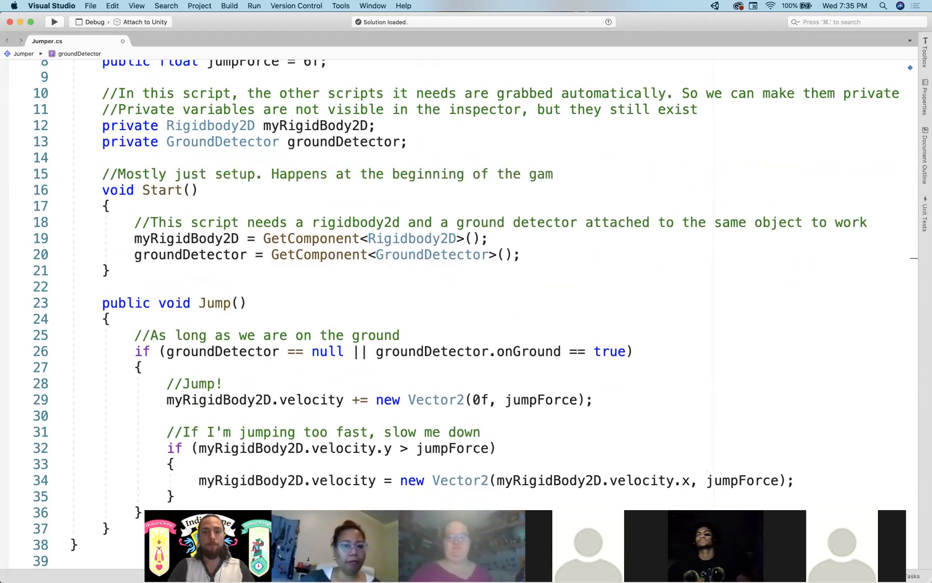
- Highlight the commented Start method, the entire Jump method and the name Jump, and return to the Start declaration
{"action": "left_click_drag", "start_coordinate": [118, 175], "coordinate": [538, 258]}
{"action": "left_click", "coordinate": [526, 257]}
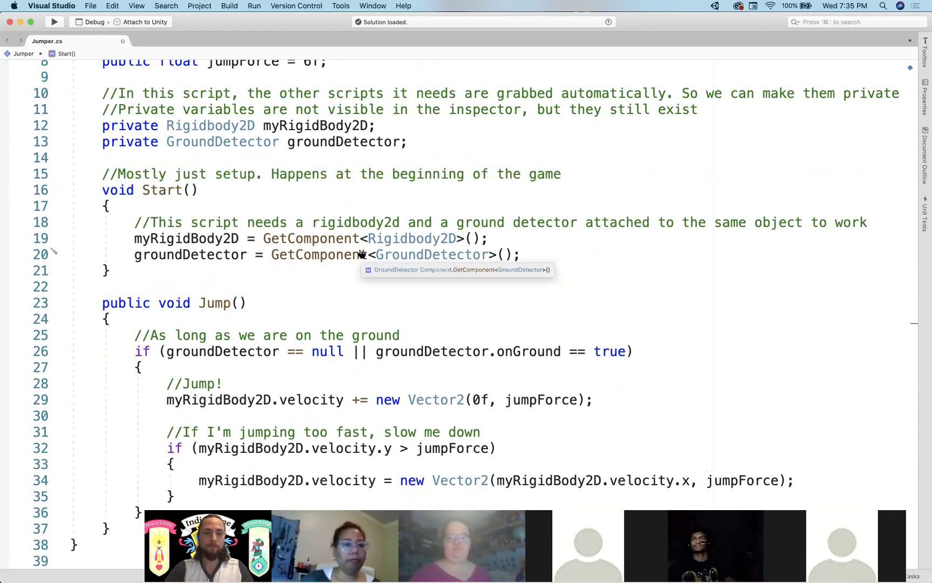
{"action": "scroll", "coordinate": [360, 254], "scroll_direction": "down", "scroll_amount": 3}
{"action": "left_click_drag", "start_coordinate": [102, 228], "coordinate": [273, 452]}
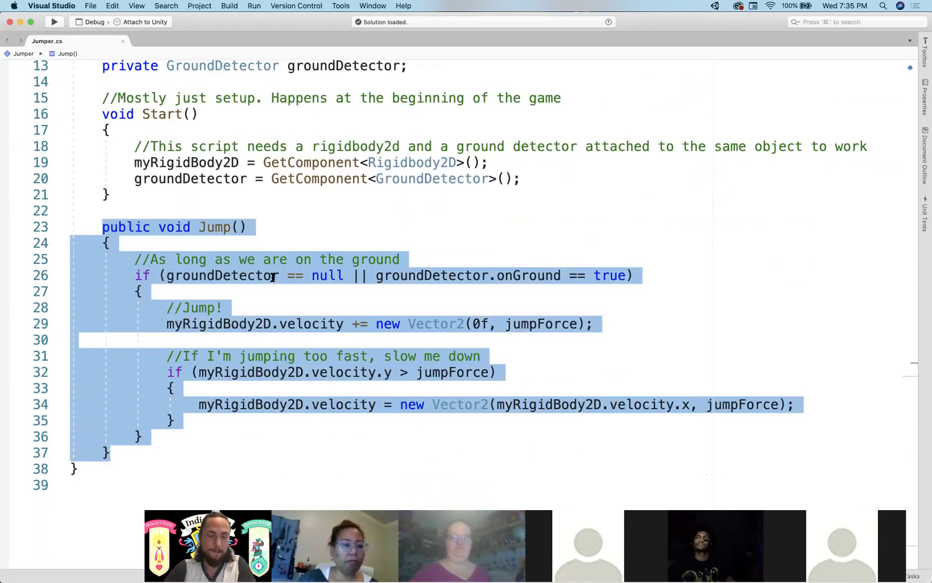
{"action": "left_click", "coordinate": [266, 233]}
{"action": "double_click", "coordinate": [215, 227]}
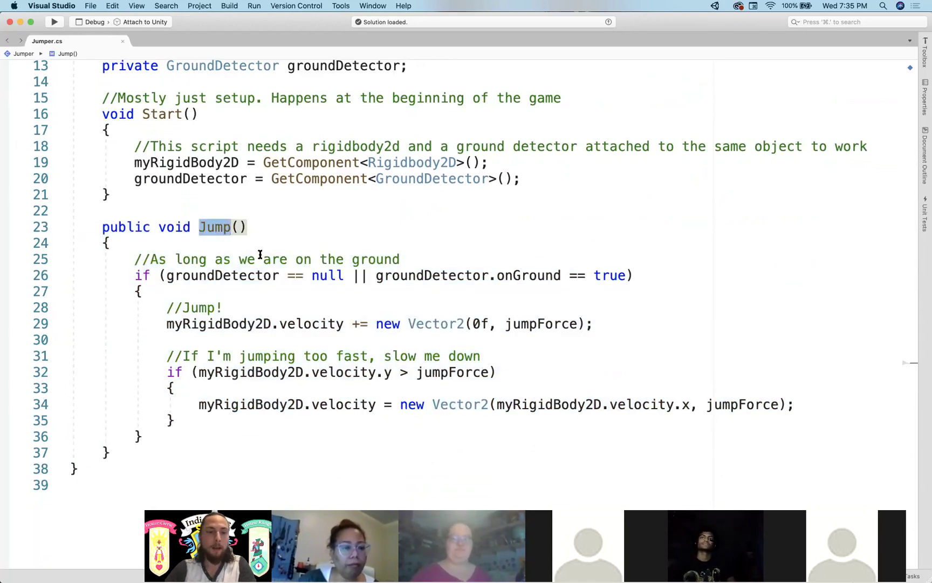
{"action": "left_click", "coordinate": [242, 117]}
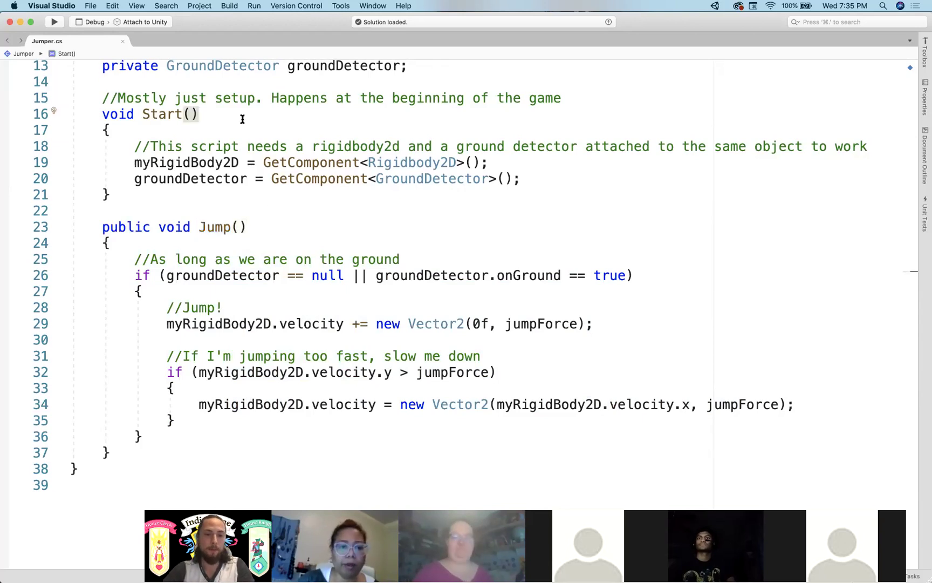
- Add a Jump(); call at the end of the Start method, separated by a blank line from the GetComponent assignments
{"action": "scroll", "coordinate": [242, 119], "scroll_direction": "up", "scroll_amount": 2}
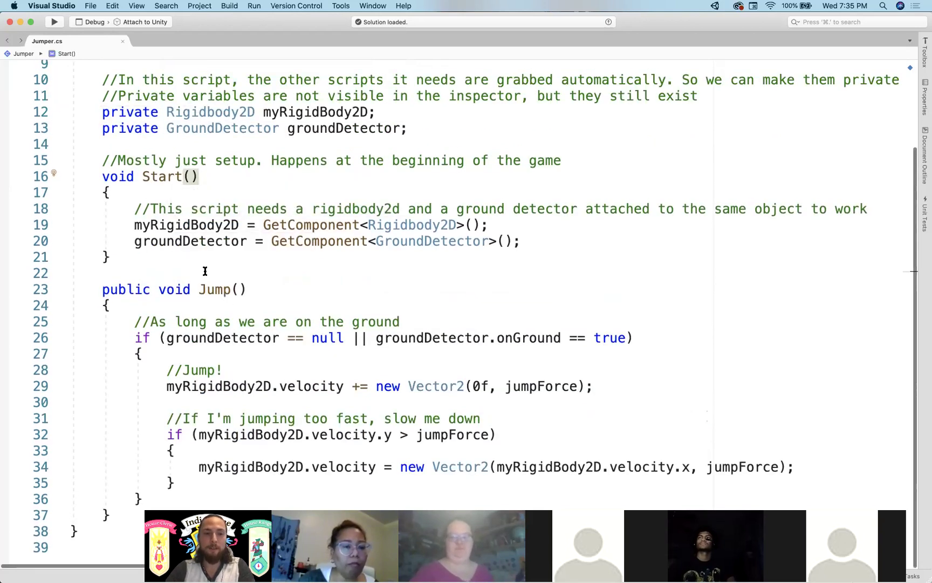
{"action": "scroll", "coordinate": [203, 272], "scroll_direction": "up", "scroll_amount": 3}
{"action": "scroll", "coordinate": [204, 272], "scroll_direction": "down", "scroll_amount": 2}
{"action": "scroll", "coordinate": [214, 275], "scroll_direction": "up", "scroll_amount": 3}
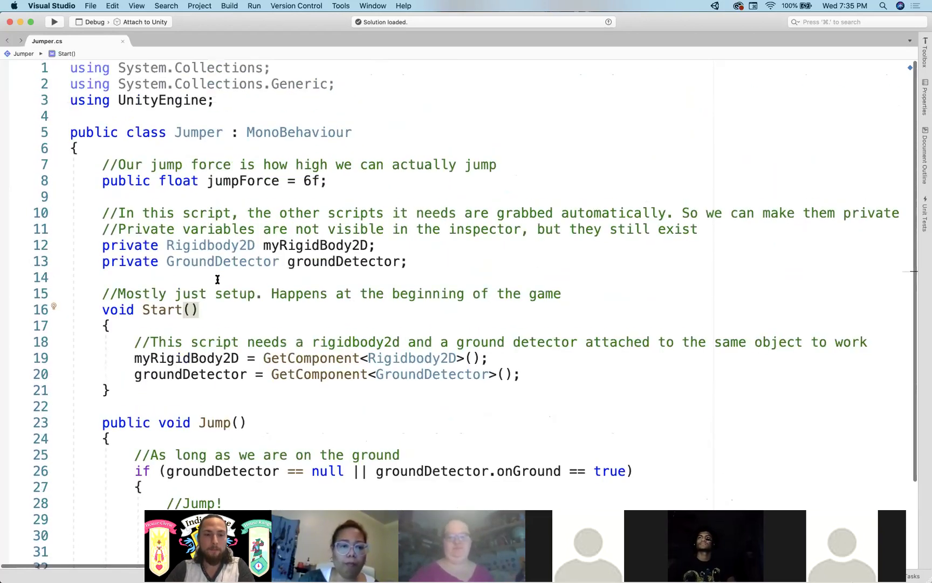
{"action": "scroll", "coordinate": [294, 326], "scroll_direction": "down", "scroll_amount": 2}
{"action": "scroll", "coordinate": [346, 323], "scroll_direction": "down", "scroll_amount": 2}
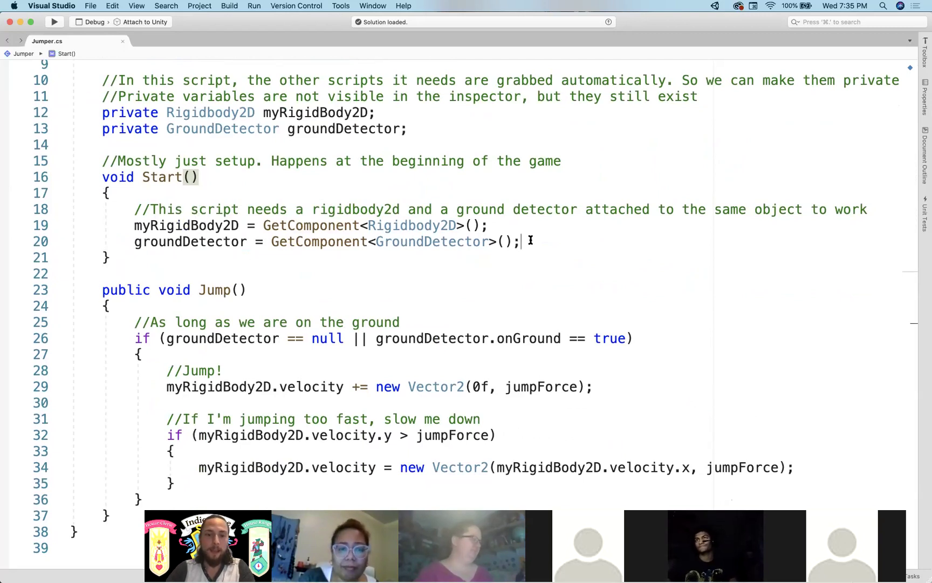
{"action": "key", "text": "Return"}
{"action": "key", "text": "Return"}
{"action": "type", "text": "Jump();"}
{"action": "left_click", "coordinate": [546, 229]}
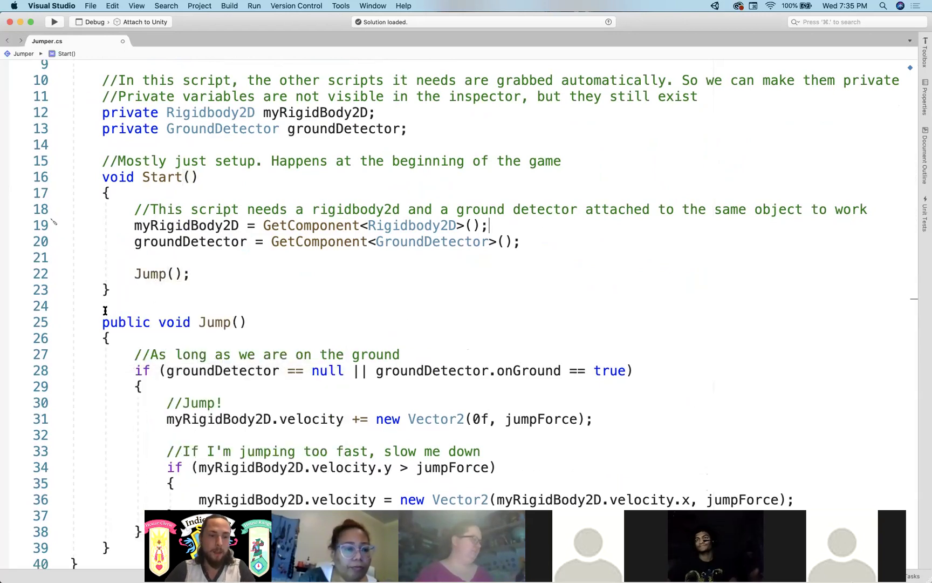
- Highlight the public void Jump() declaration and the Jump(); call inside Start to compare them
{"action": "left_click_drag", "start_coordinate": [102, 322], "coordinate": [273, 320]}
{"action": "scroll", "coordinate": [231, 278], "scroll_direction": "down", "scroll_amount": 1}
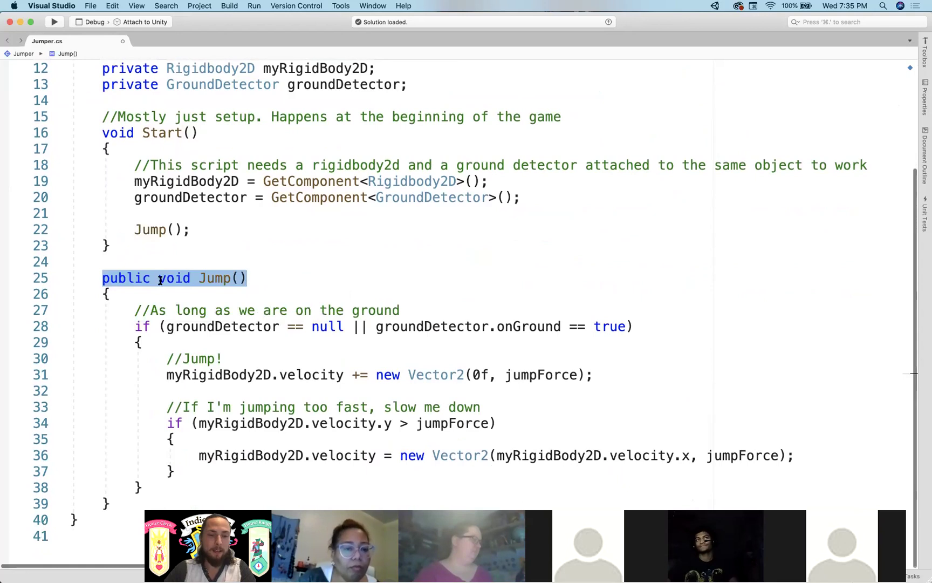
{"action": "left_click", "coordinate": [249, 277]}
{"action": "left_click", "coordinate": [96, 279], "text": "shift"}
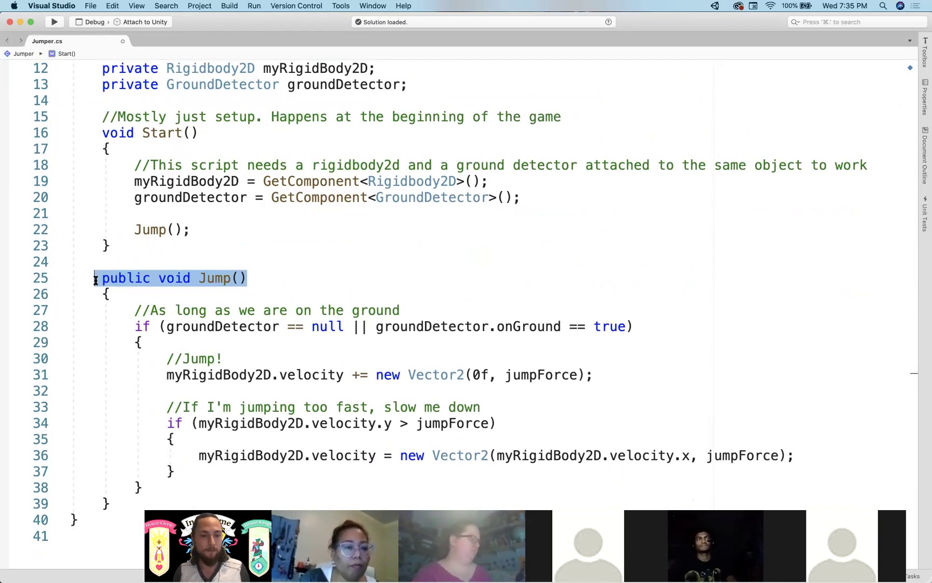
{"action": "left_click_drag", "start_coordinate": [135, 230], "coordinate": [198, 233]}
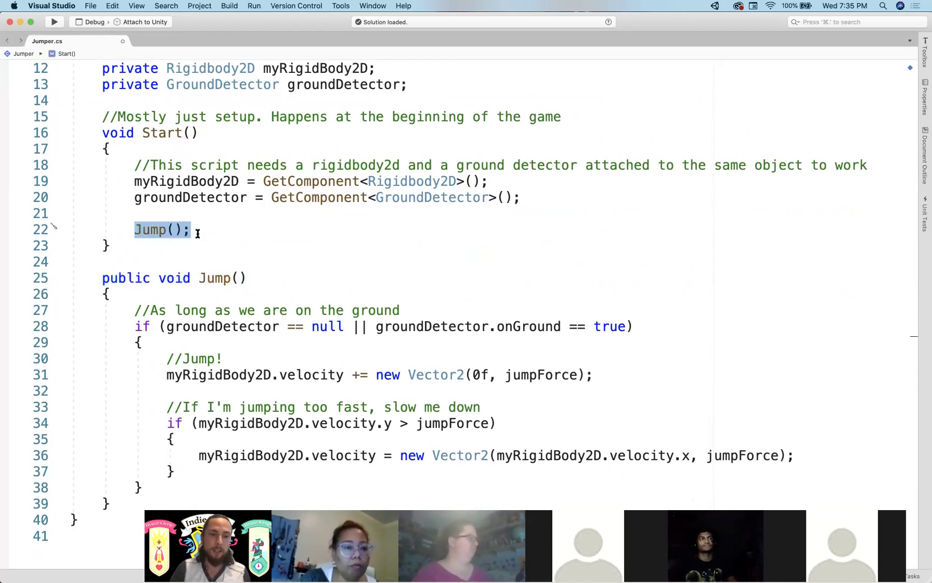
{"action": "triple_click", "coordinate": [161, 232]}
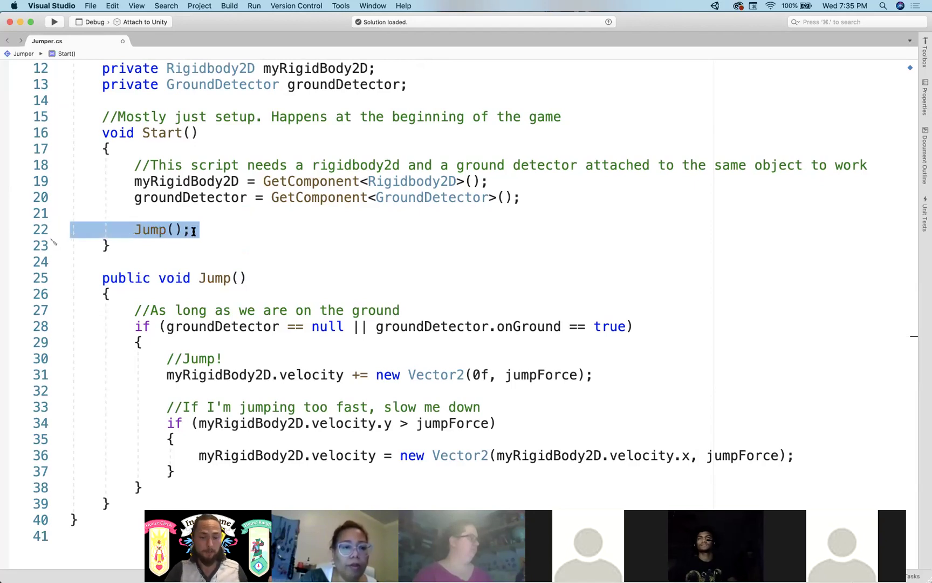
- Delete the Jump(); call and the blank line above it from the end of the Start method
{"action": "key", "text": "BackSpace"}
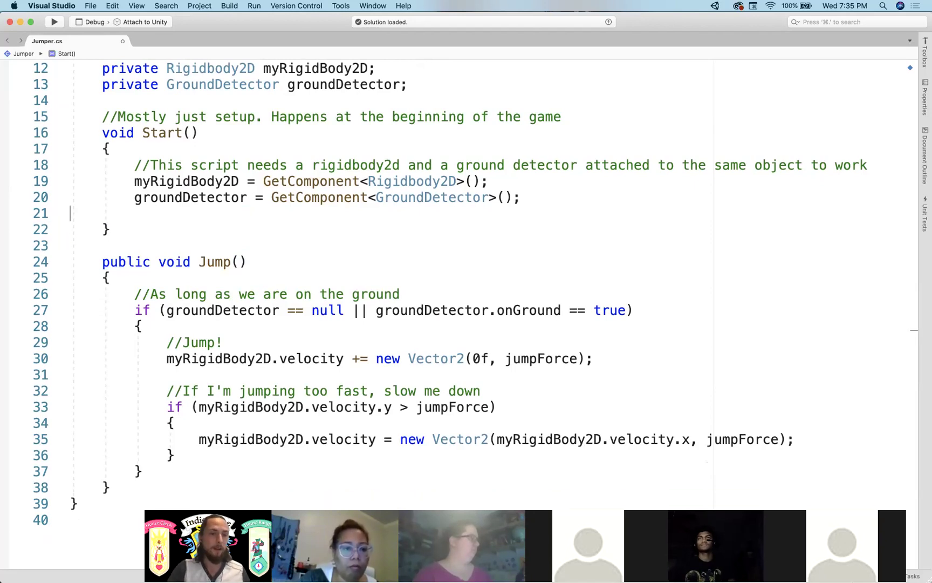
{"action": "key", "text": "BackSpace"}
{"action": "scroll", "coordinate": [425, 328], "scroll_direction": "up", "scroll_amount": 4}
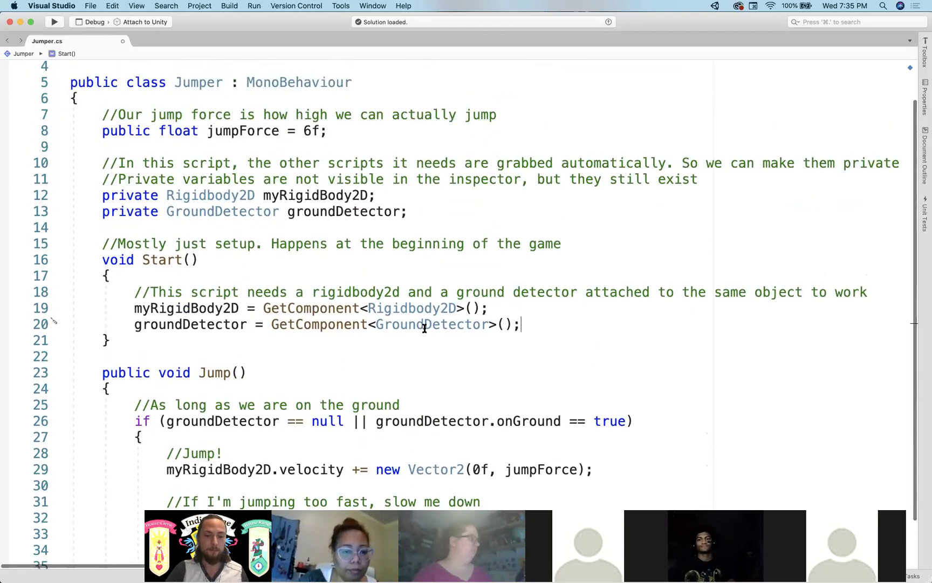
{"action": "scroll", "coordinate": [425, 328], "scroll_direction": "down", "scroll_amount": 3}
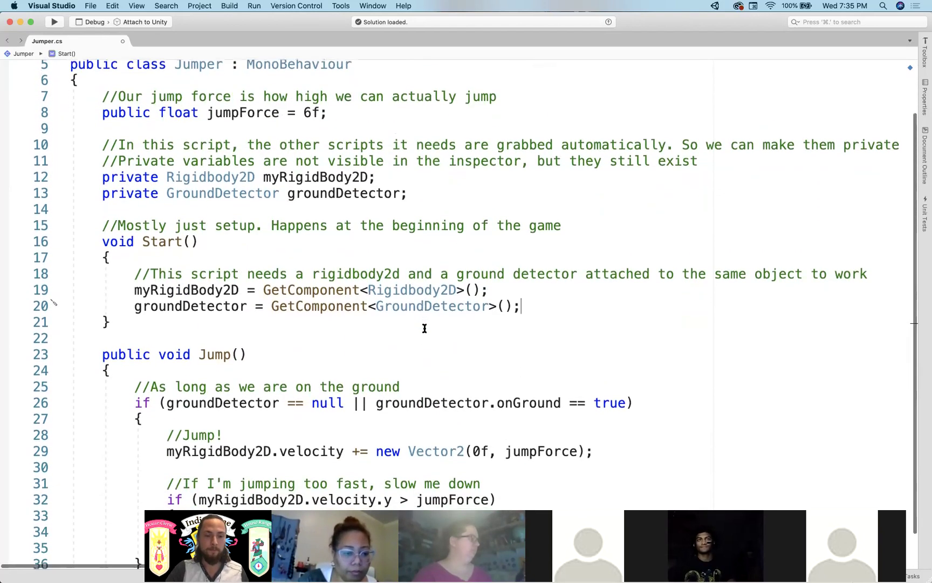
{"action": "scroll", "coordinate": [511, 269], "scroll_direction": "down", "scroll_amount": 1}
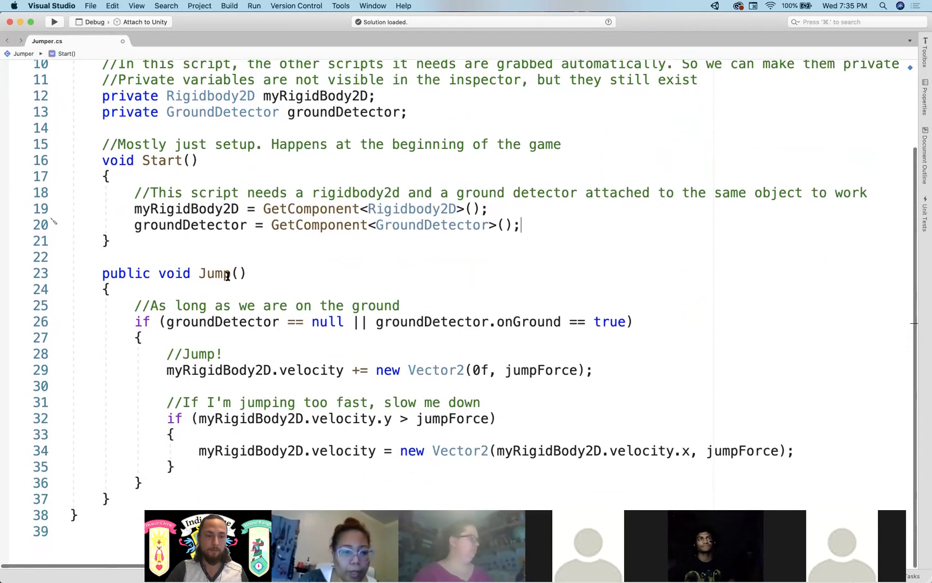
- Highlight the name Jump and the full public void Jump() declaration line below the Start method
{"action": "double_click", "coordinate": [209, 273]}
{"action": "left_click", "coordinate": [248, 273]}
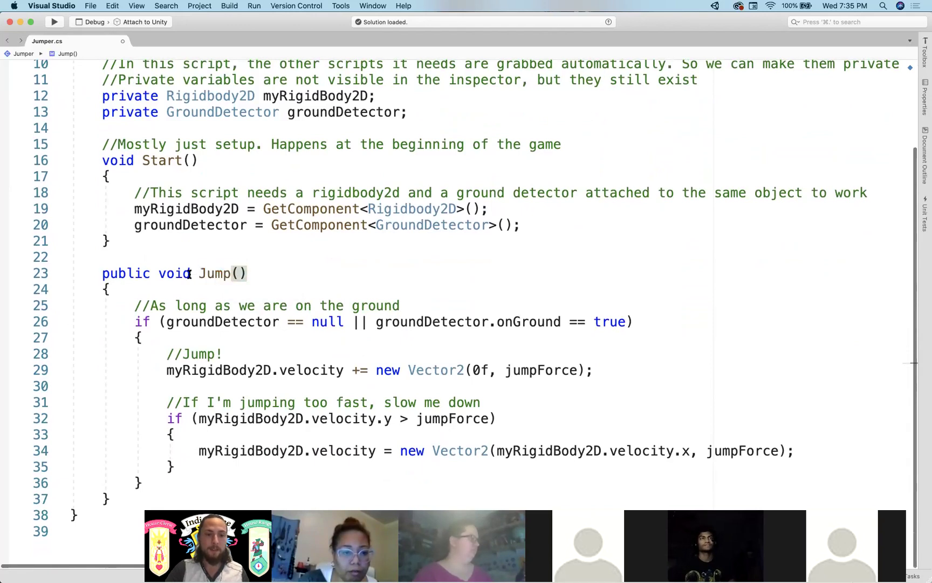
{"action": "left_click_drag", "start_coordinate": [103, 273], "coordinate": [260, 270]}
{"action": "left_click", "coordinate": [104, 288]}
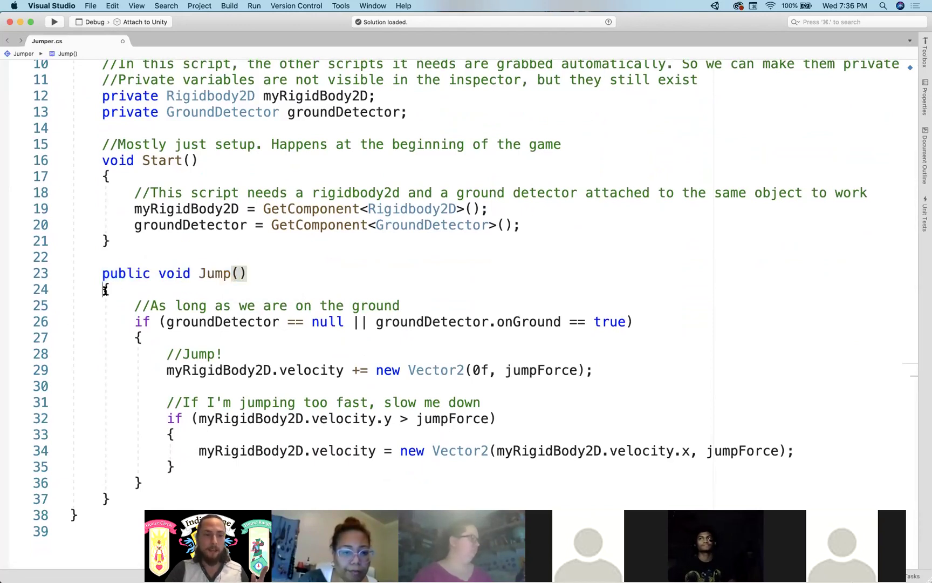
{"action": "triple_click", "coordinate": [122, 273]}
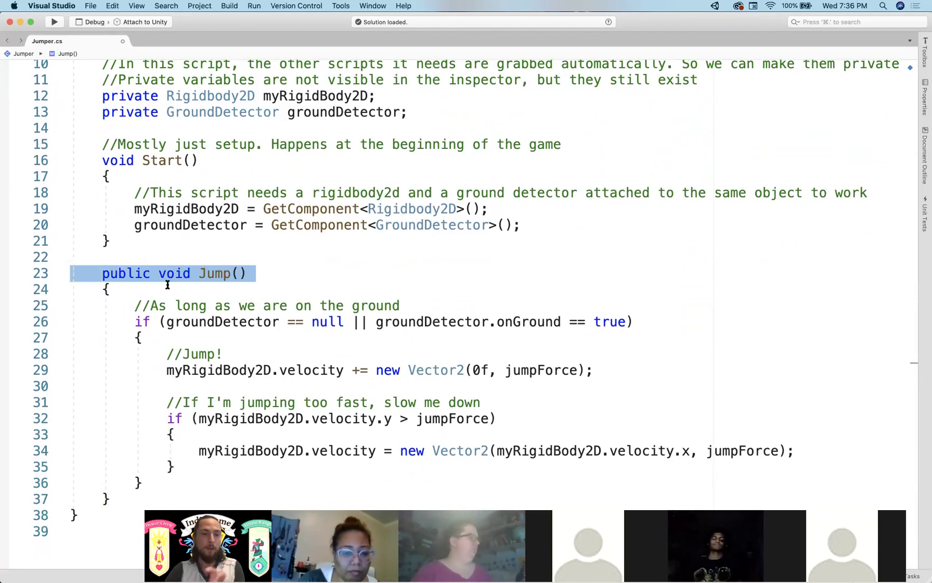
- Add a Jump(); call back into Start, one blank line below the groundDetector assignment
{"action": "left_click", "coordinate": [257, 273]}
{"action": "left_click", "coordinate": [542, 233]}
{"action": "key", "text": "Return"}
{"action": "key", "text": "Return"}
{"action": "type", "text": "Jump();"}
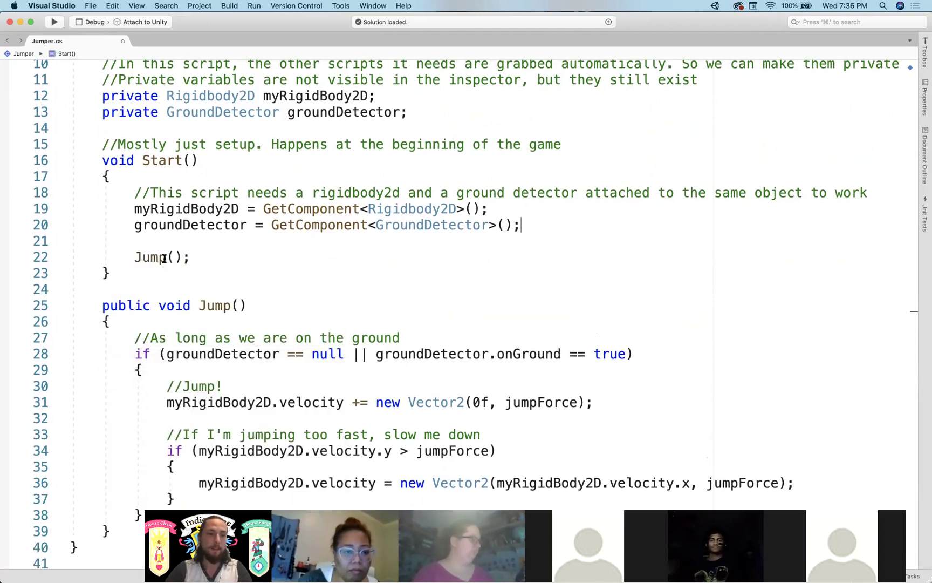
- Select the Jump(); call in Start and remove it together with the empty lines around it
{"action": "left_click_drag", "start_coordinate": [191, 257], "coordinate": [125, 258]}
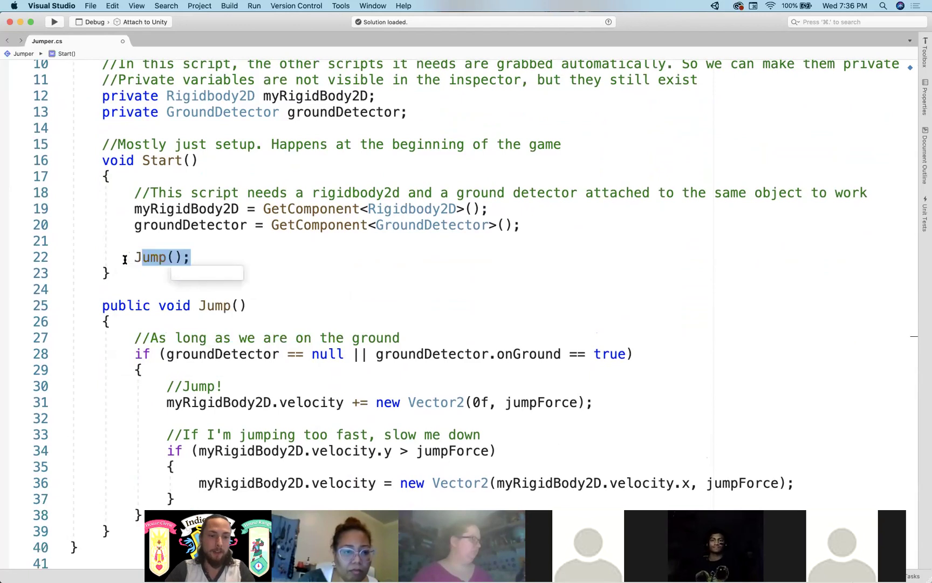
{"action": "left_click_drag", "start_coordinate": [192, 257], "coordinate": [134, 258]}
{"action": "key", "text": "BackSpace"}
{"action": "key", "text": "BackSpace"}
{"action": "key", "text": "BackSpace"}
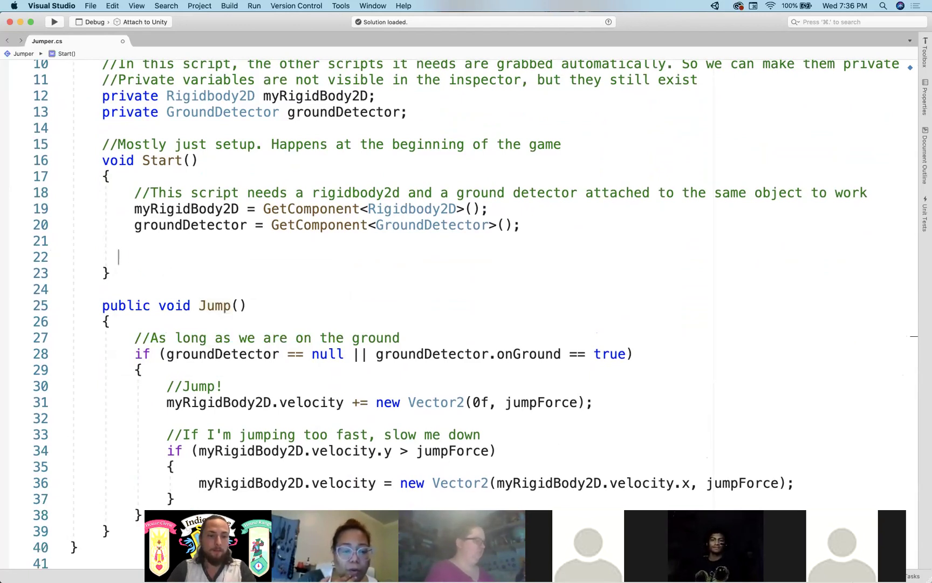
{"action": "key", "text": "BackSpace"}
{"action": "key", "text": "BackSpace"}
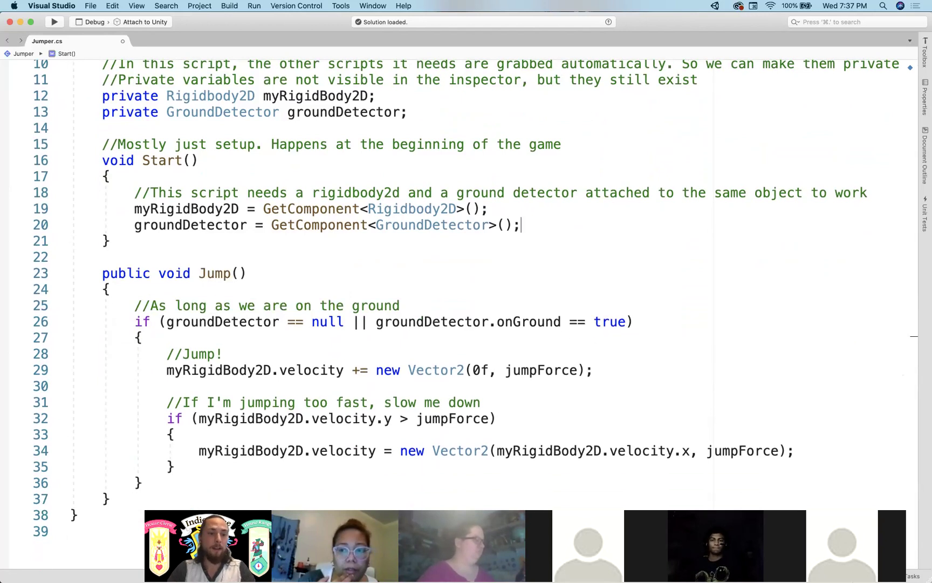
- Save the Jumper script and look over it from the Jump method up to the using lines
{"action": "left_click", "coordinate": [401, 280]}
{"action": "scroll", "coordinate": [401, 280], "scroll_direction": "down", "scroll_amount": 2}
{"action": "scroll", "coordinate": [402, 280], "scroll_direction": "up", "scroll_amount": 3}
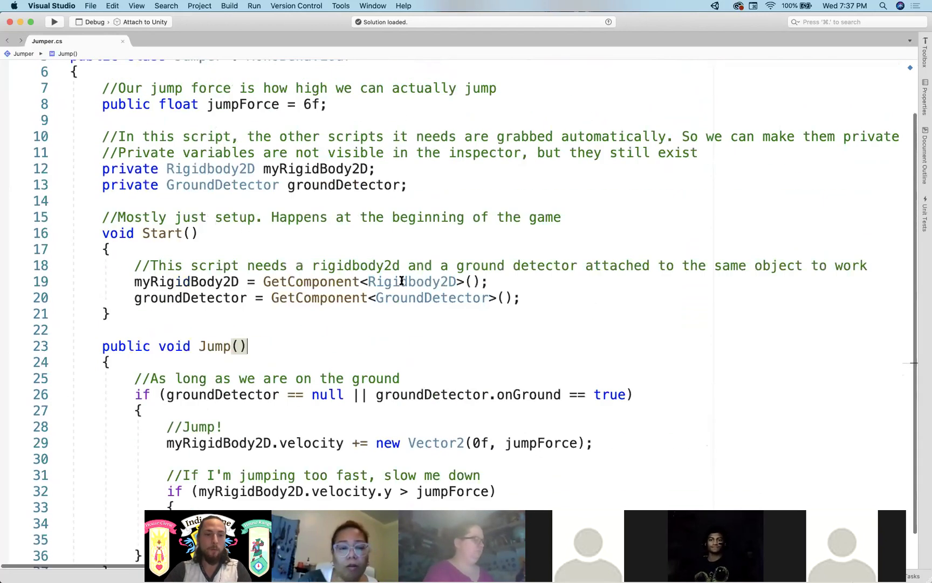
{"action": "scroll", "coordinate": [401, 280], "scroll_direction": "down", "scroll_amount": 3}
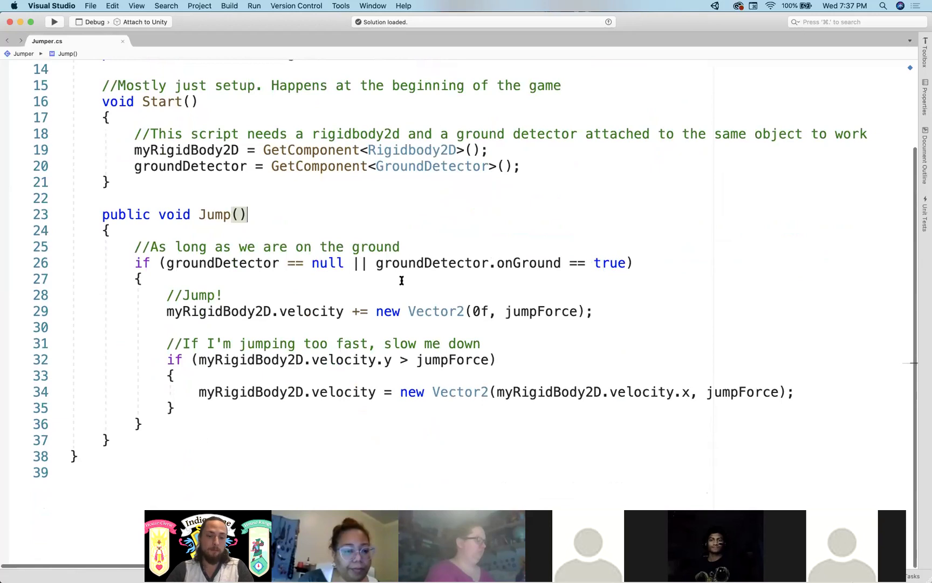
{"action": "scroll", "coordinate": [401, 280], "scroll_direction": "up", "scroll_amount": 5}
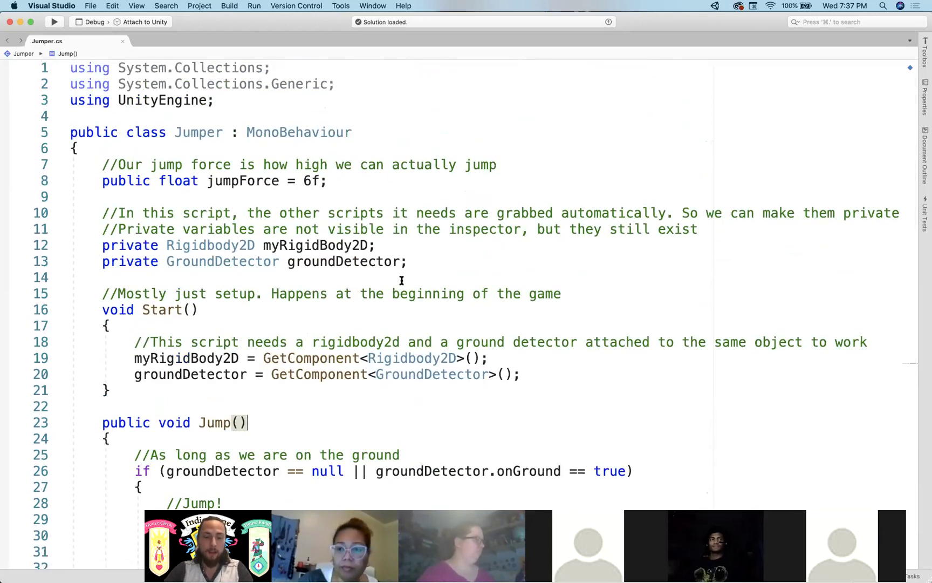
- Switch to Unity, preview the CompletedCoin and CompletedFlag scripts, and open CompletedPlayerController in the code editor
{"action": "key", "text": "super+Tab"}
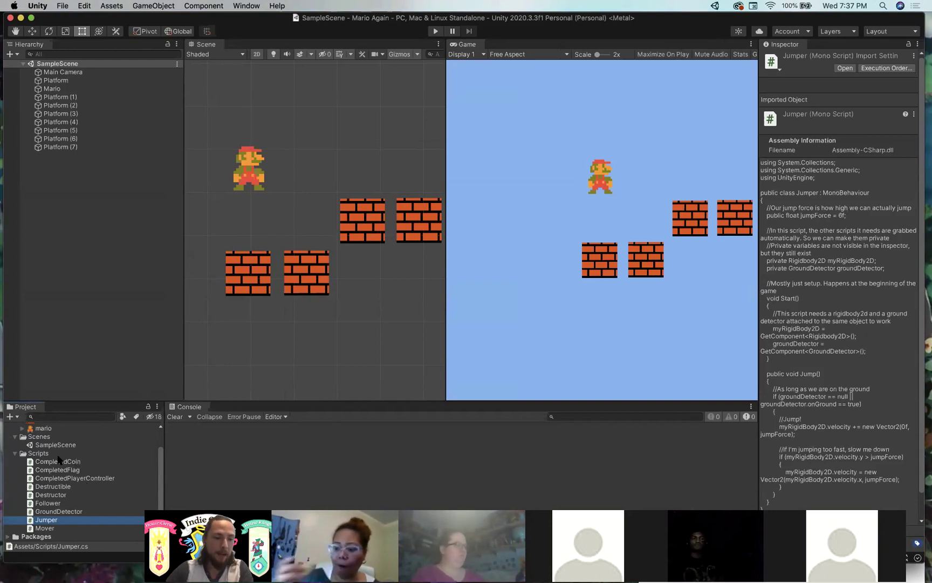
{"action": "left_click", "coordinate": [87, 461]}
{"action": "left_click", "coordinate": [87, 471]}
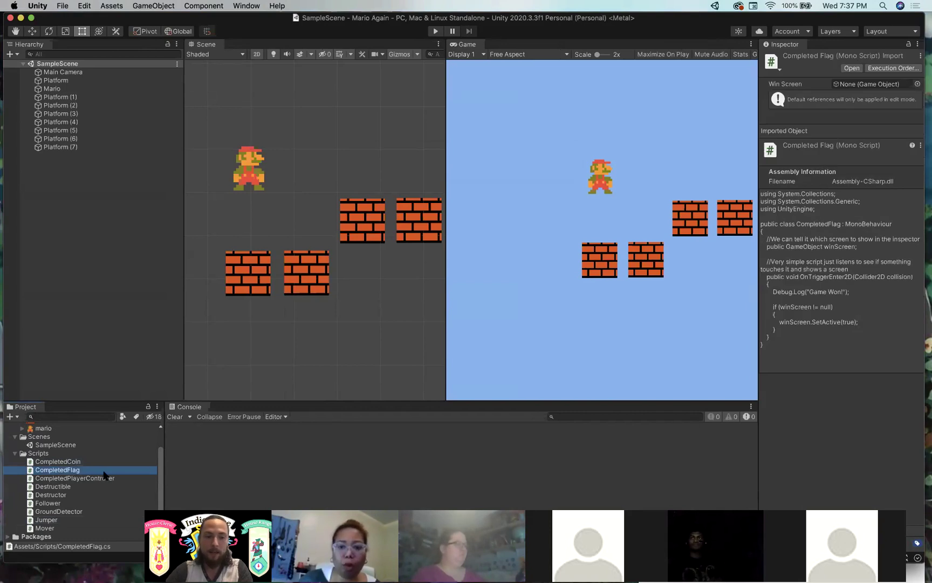
{"action": "left_click", "coordinate": [105, 478]}
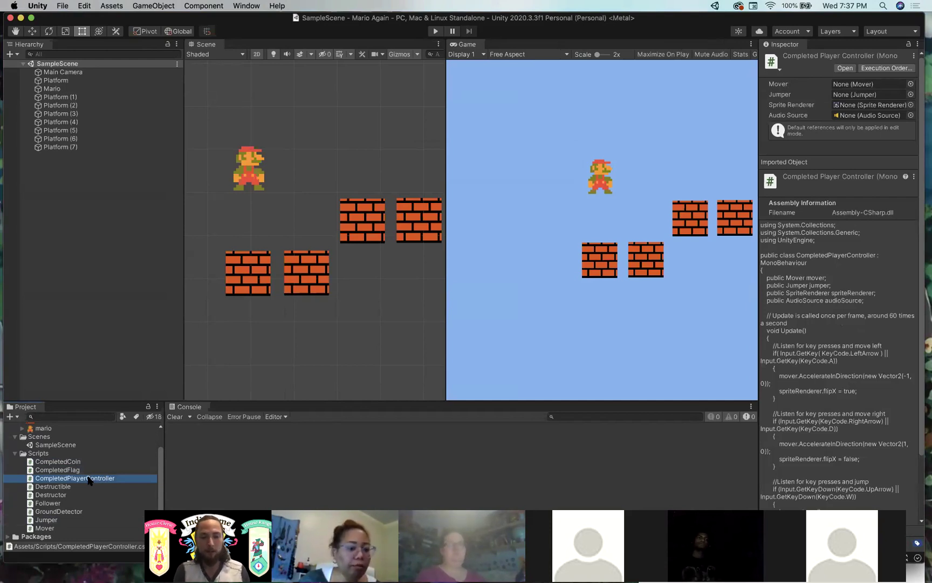
{"action": "double_click", "coordinate": [89, 479]}
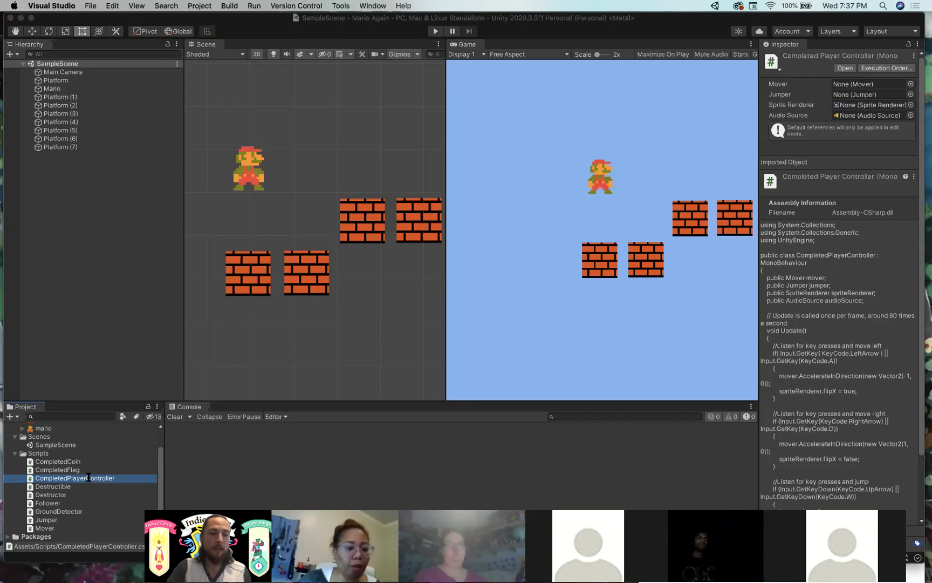
- Read through CompletedPlayerController's public fields and the Update method's key checks for moving left, moving right and jumping
{"action": "scroll", "coordinate": [230, 258], "scroll_direction": "down", "scroll_amount": 1}
{"action": "scroll", "coordinate": [230, 258], "scroll_direction": "down", "scroll_amount": 10}
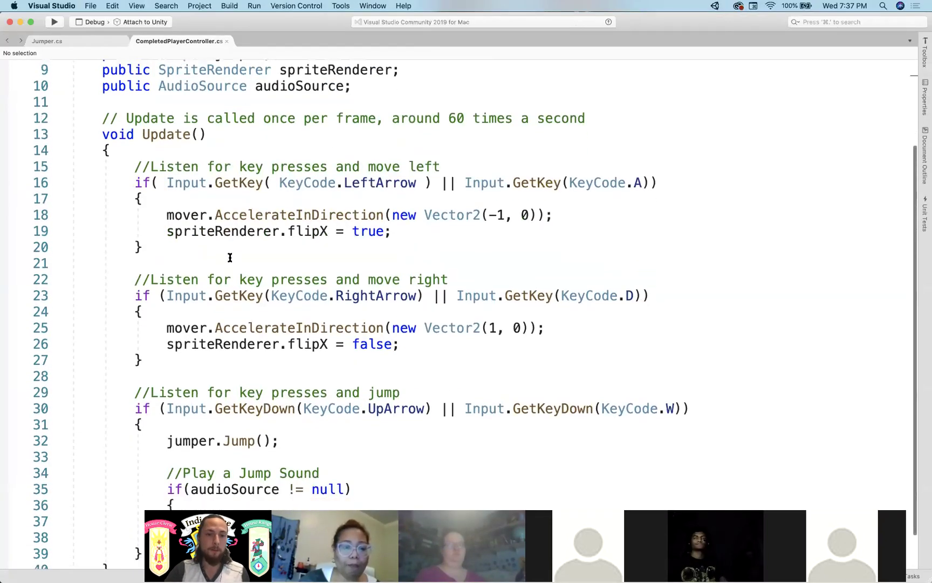
{"action": "scroll", "coordinate": [230, 258], "scroll_direction": "up", "scroll_amount": 10}
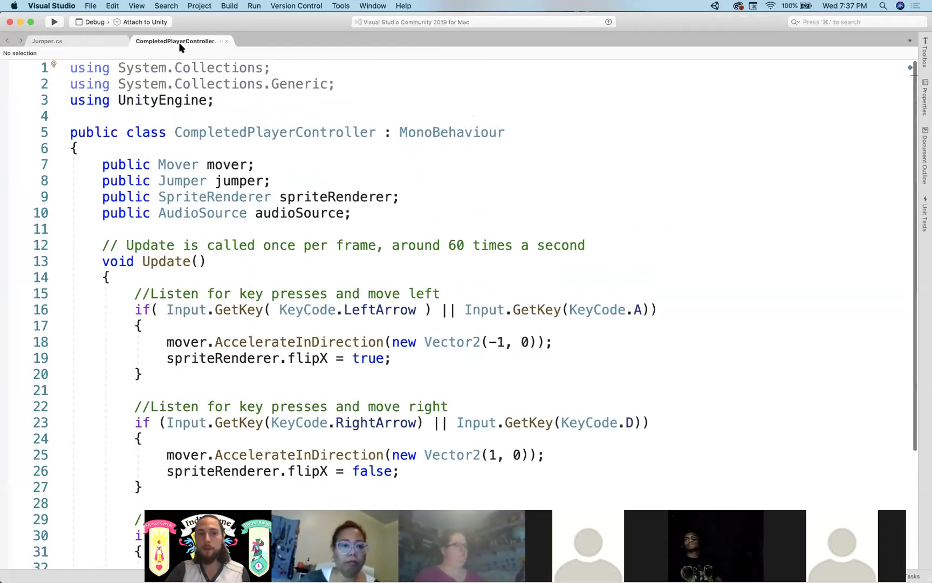
{"action": "scroll", "coordinate": [302, 178], "scroll_direction": "down", "scroll_amount": 3}
{"action": "scroll", "coordinate": [243, 370], "scroll_direction": "down", "scroll_amount": 5}
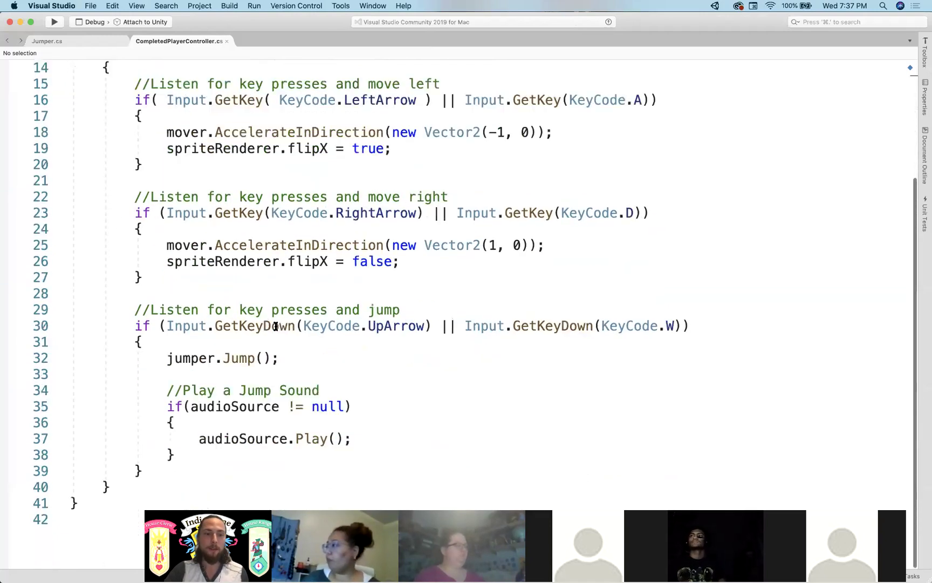
{"action": "scroll", "coordinate": [260, 191], "scroll_direction": "up", "scroll_amount": 7}
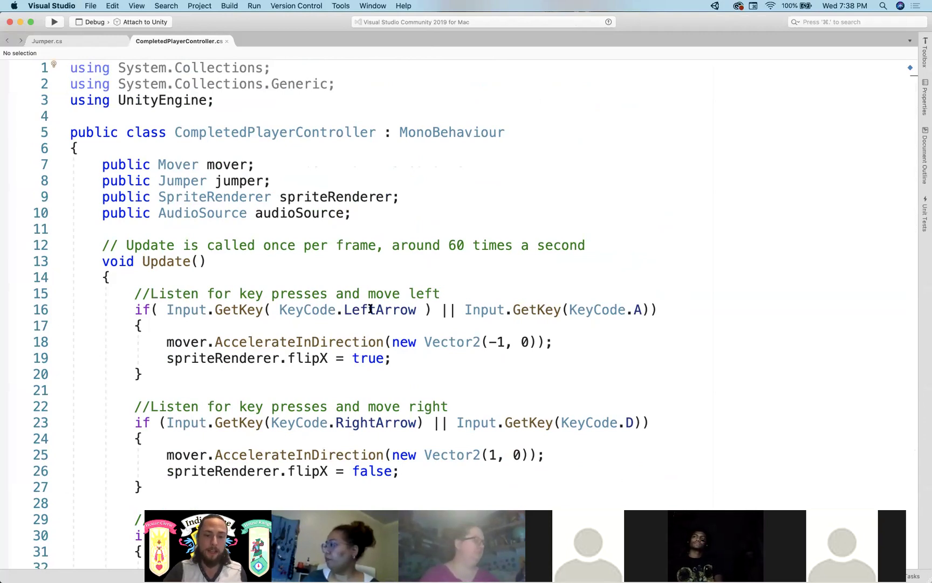
- Switch to Unity and create a new C# script named PlayerController in the Scripts folder
{"action": "key", "text": "super+Tab"}
{"action": "left_click", "coordinate": [54, 461]}
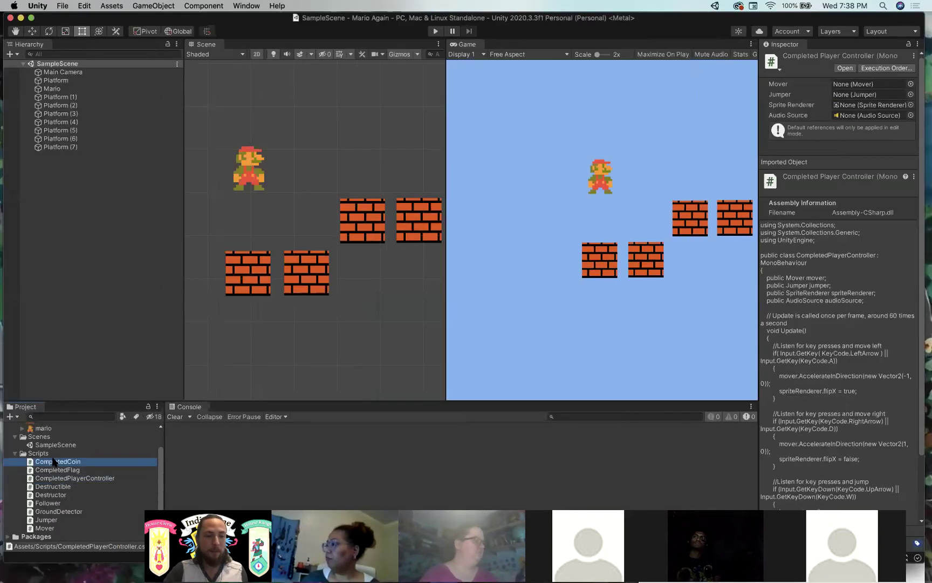
{"action": "left_click", "coordinate": [45, 454]}
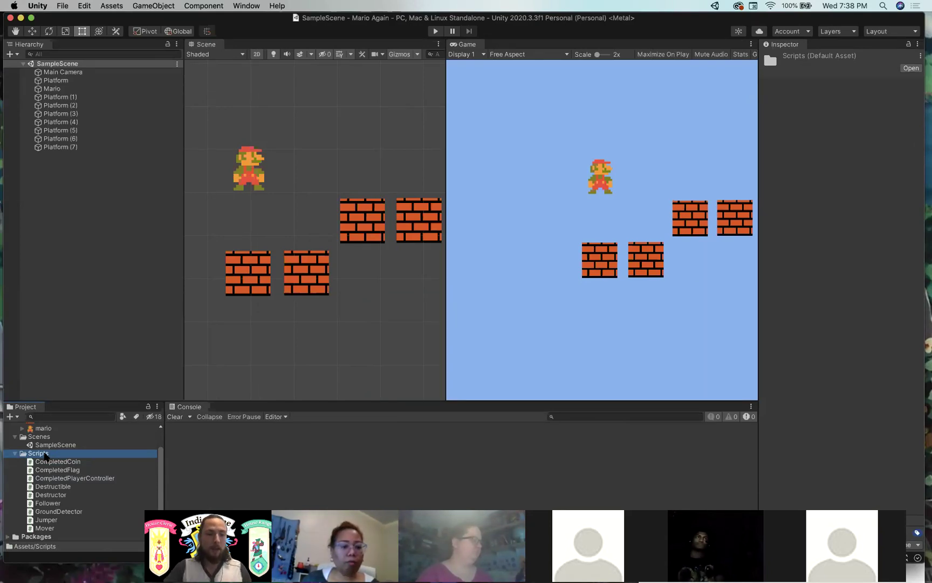
{"action": "scroll", "coordinate": [44, 455], "scroll_direction": "up", "scroll_amount": 3}
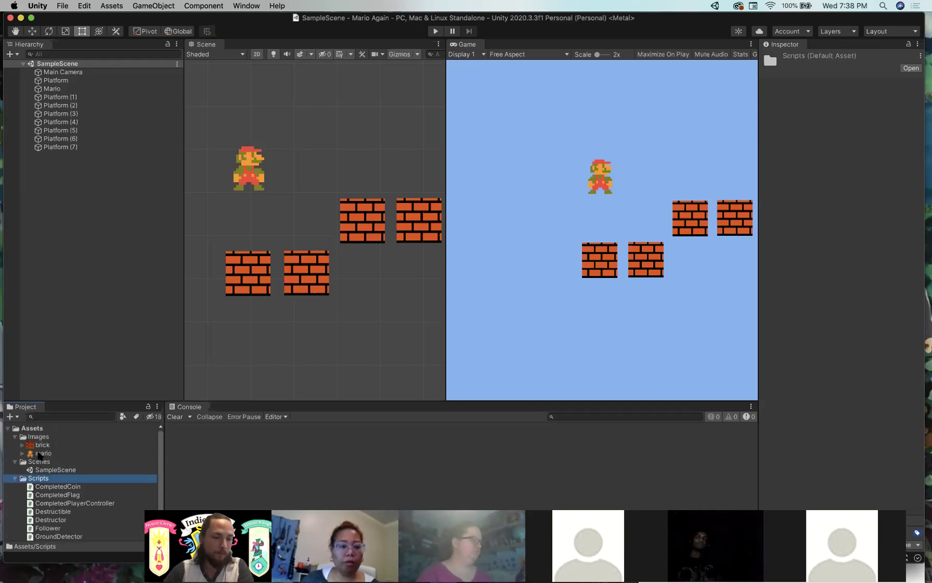
{"action": "scroll", "coordinate": [39, 455], "scroll_direction": "down", "scroll_amount": 2}
{"action": "left_click", "coordinate": [10, 416]}
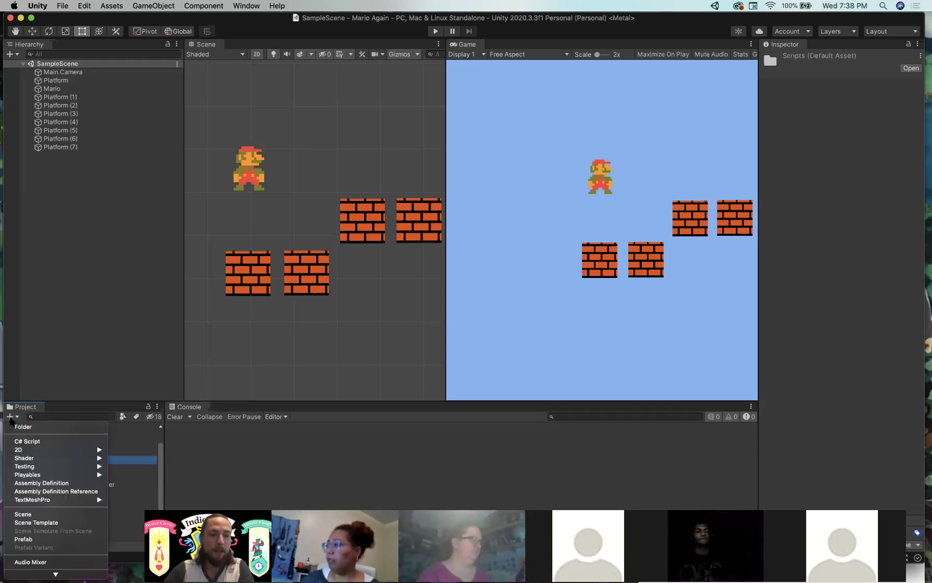
{"action": "key", "text": "Escape"}
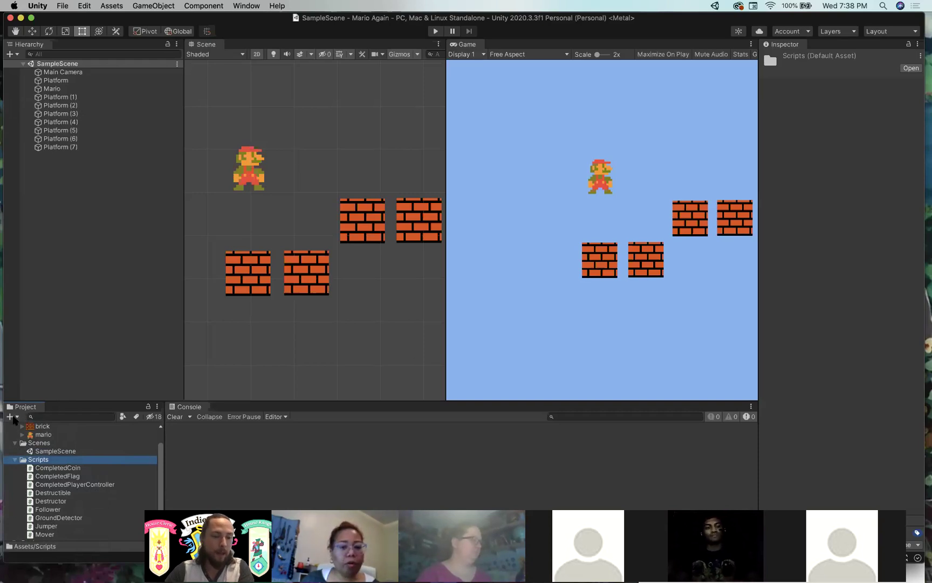
{"action": "left_click", "coordinate": [9, 416]}
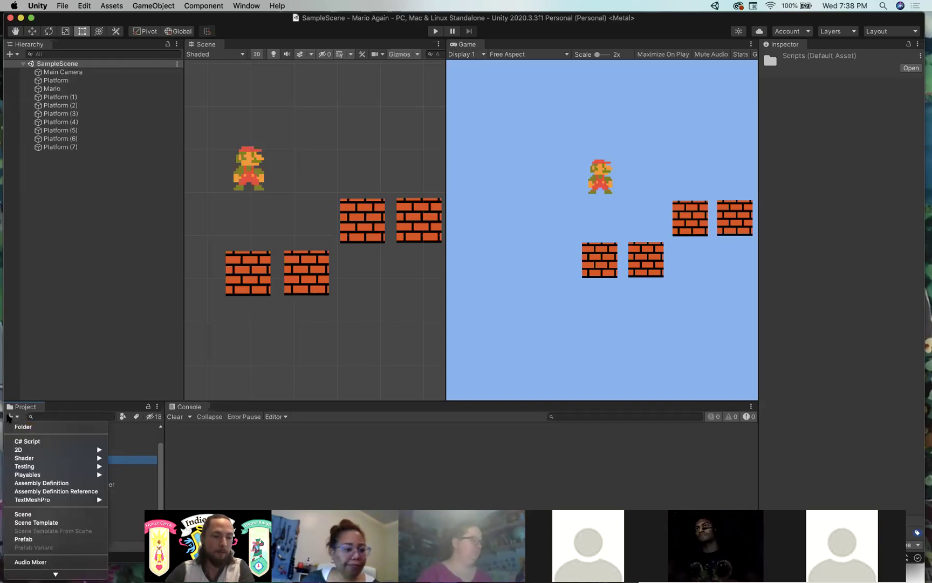
{"action": "left_click", "coordinate": [54, 442]}
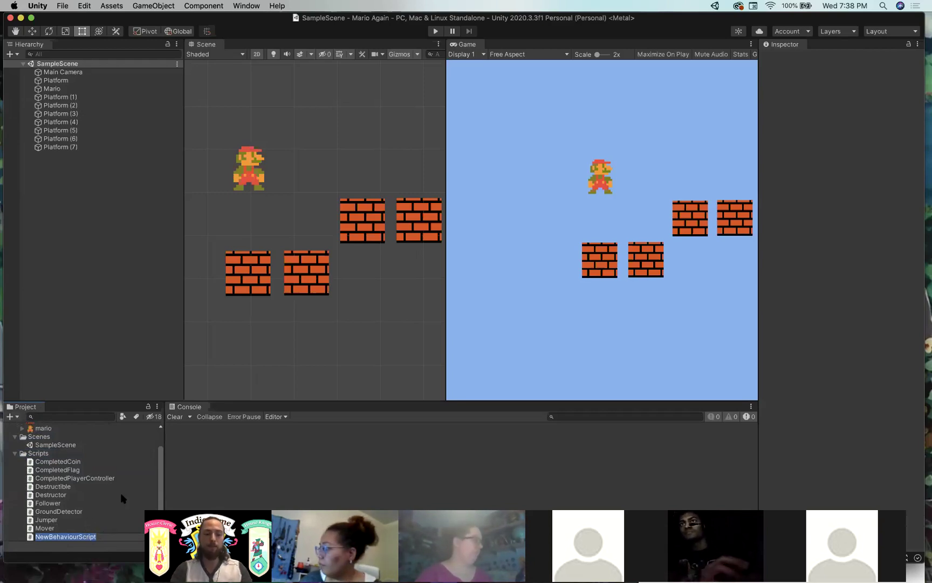
{"action": "type", "text": "Player"}
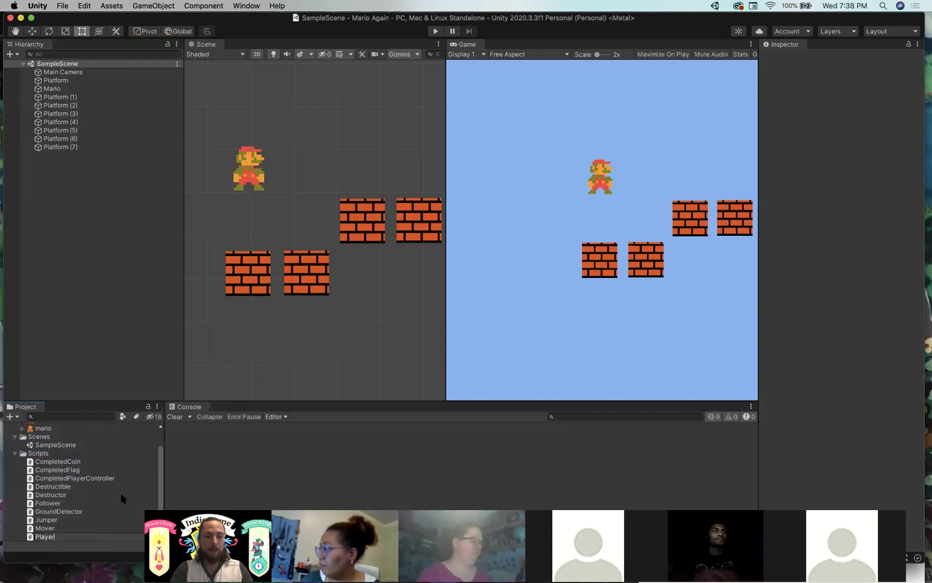
{"action": "type", "text": "Controller"}
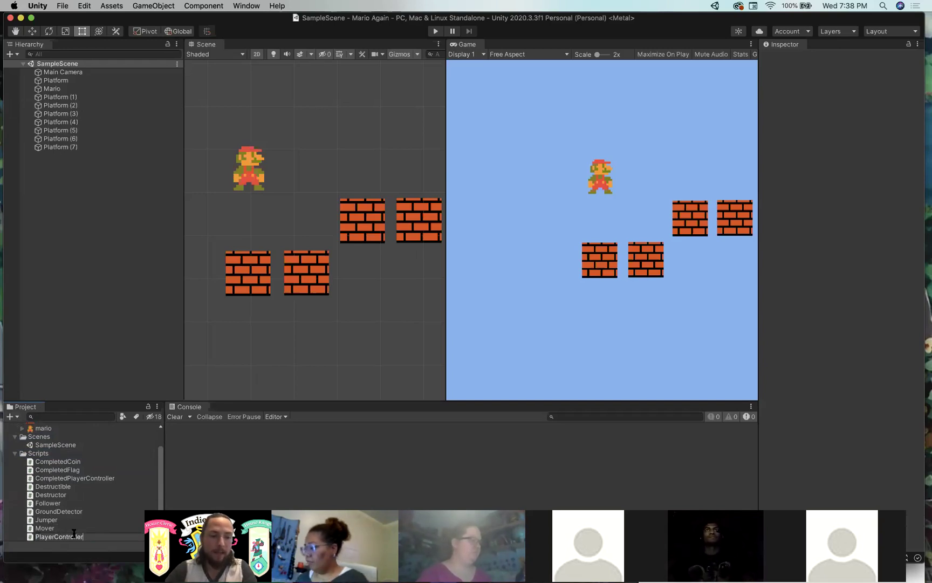
{"action": "key", "text": "Return"}
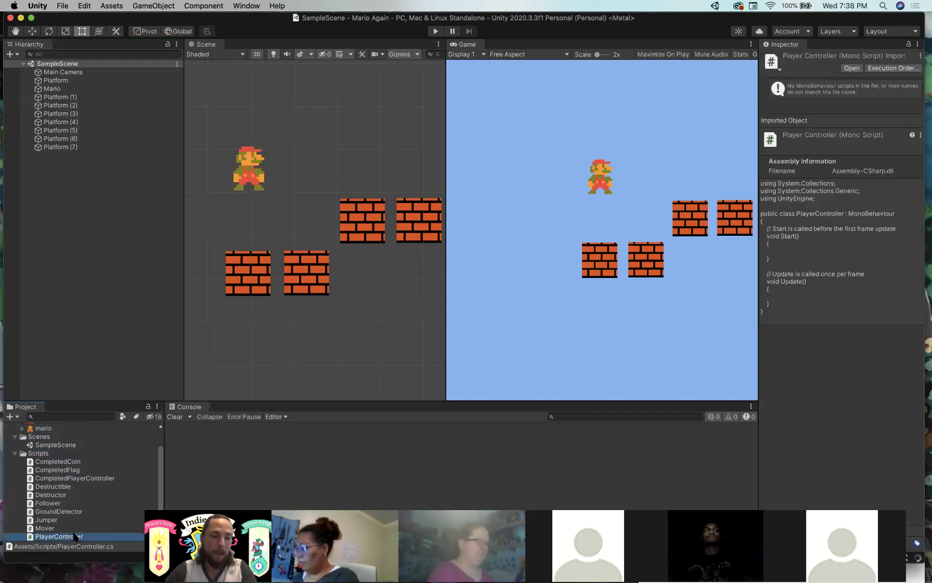
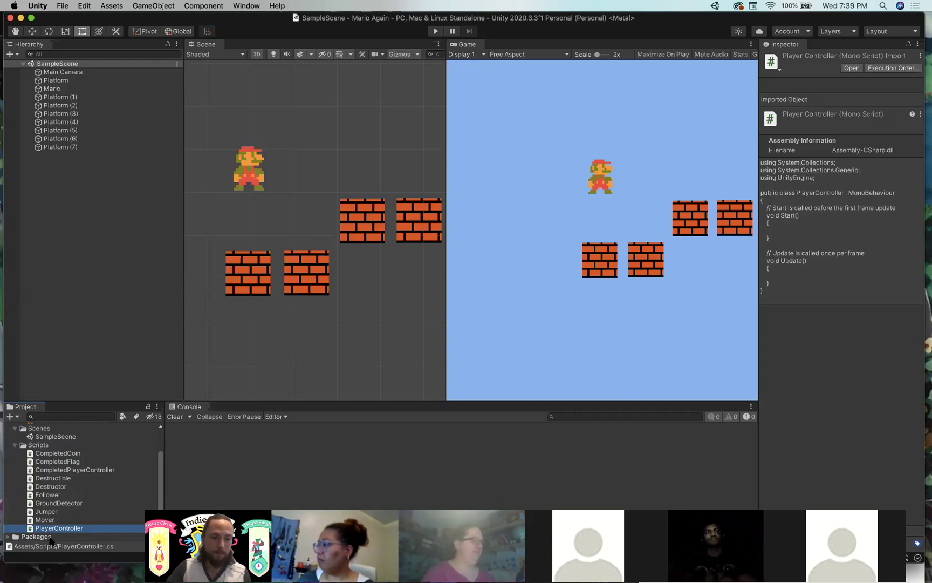
- Open the PlayerController script in Visual Studio and place the cursor at the end of the Update method
{"action": "double_click", "coordinate": [59, 529]}
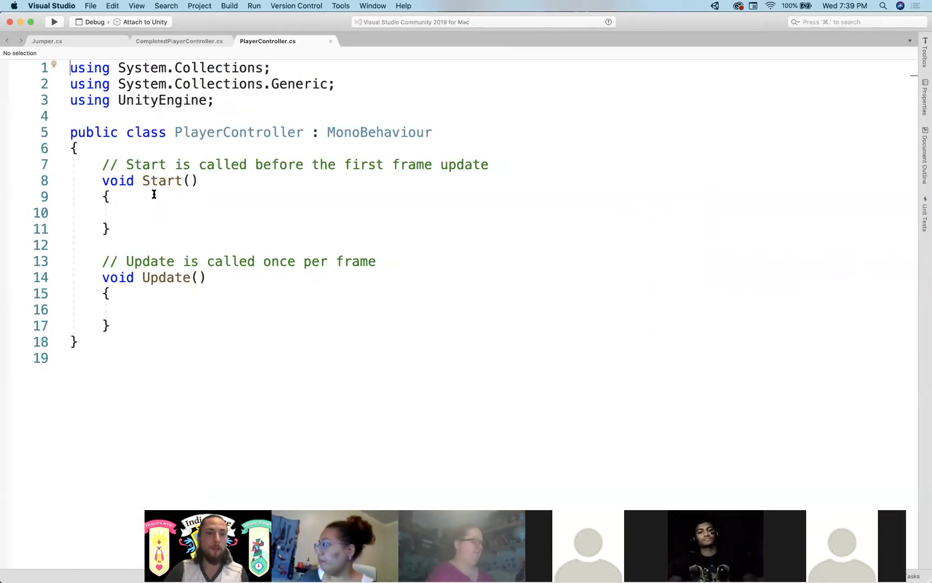
{"action": "left_click", "coordinate": [227, 247]}
{"action": "left_click", "coordinate": [231, 330]}
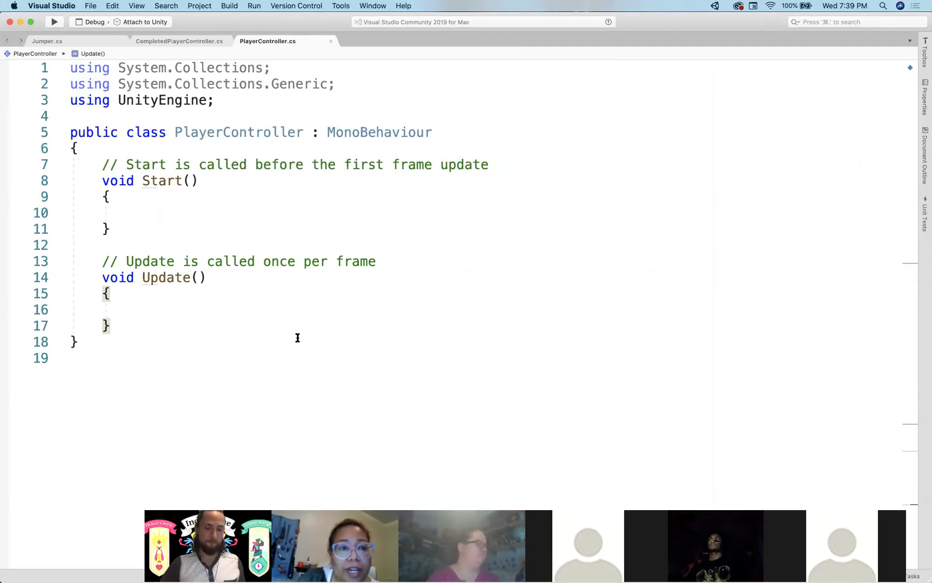
- Switch to Unity and open the External Tools section of the preferences
{"action": "key", "text": "ctrl+Left"}
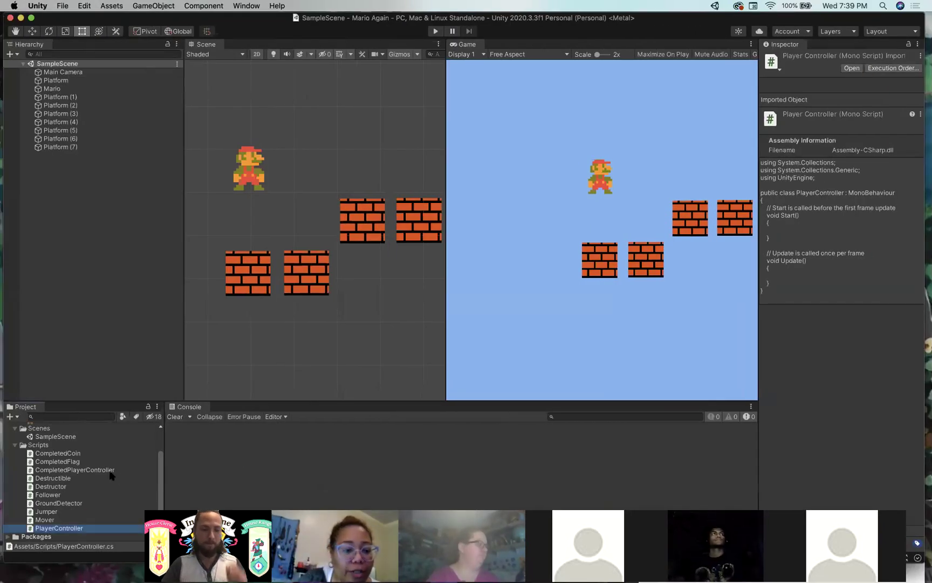
{"action": "left_click", "coordinate": [38, 5]}
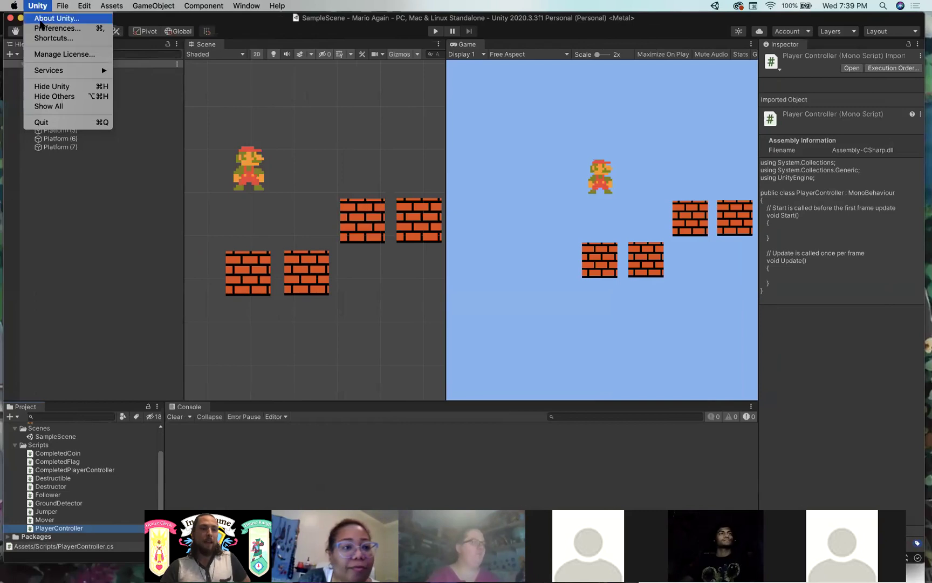
{"action": "left_click", "coordinate": [97, 31]}
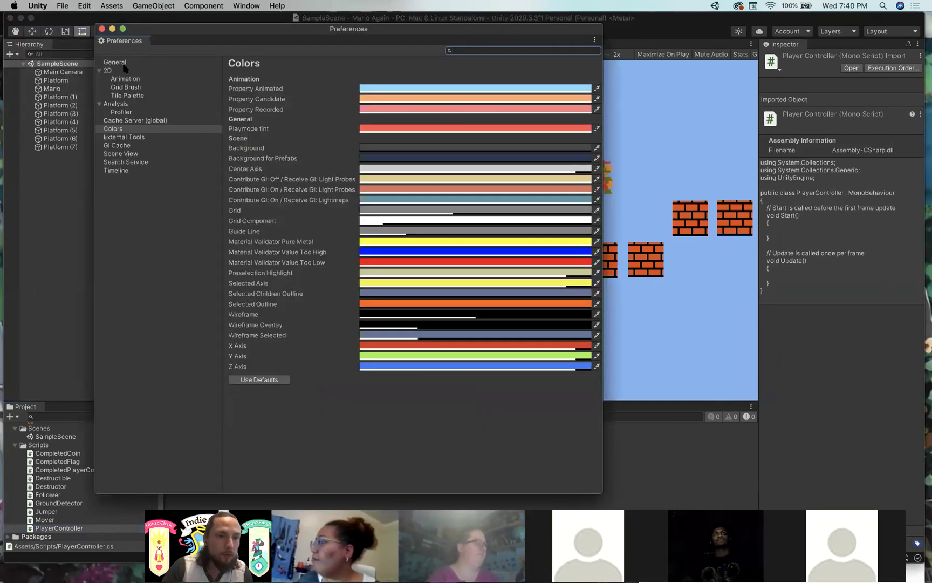
{"action": "left_click", "coordinate": [37, 5]}
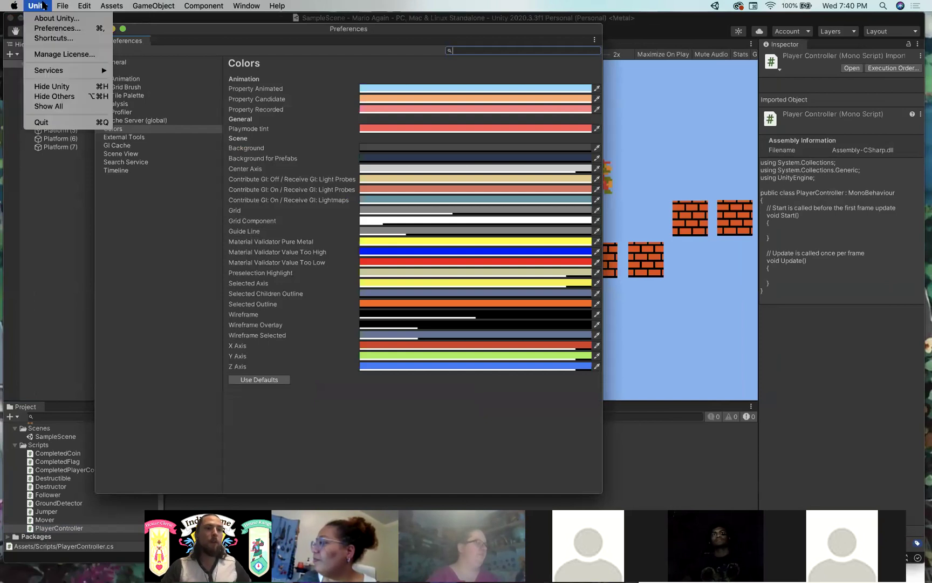
{"action": "left_click", "coordinate": [57, 28]}
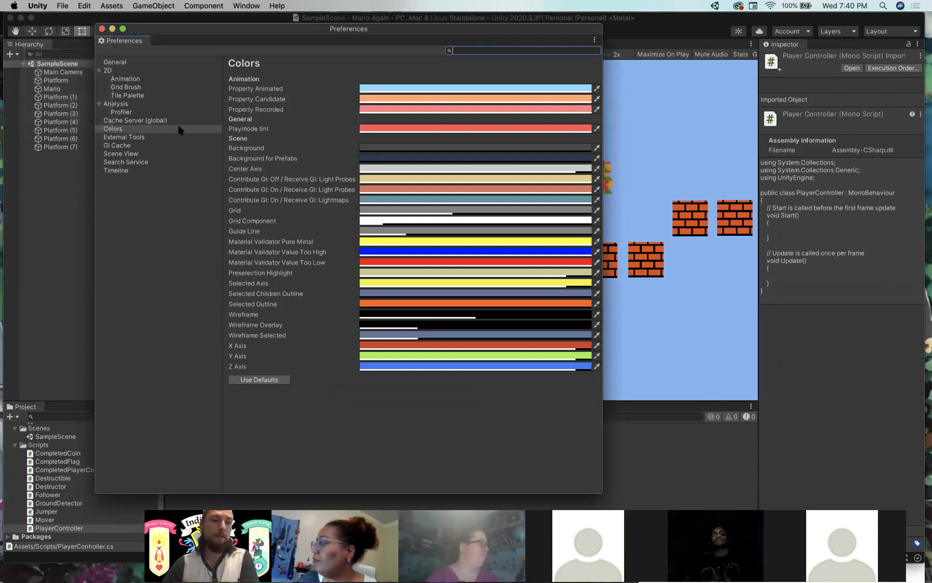
{"action": "left_click", "coordinate": [138, 137]}
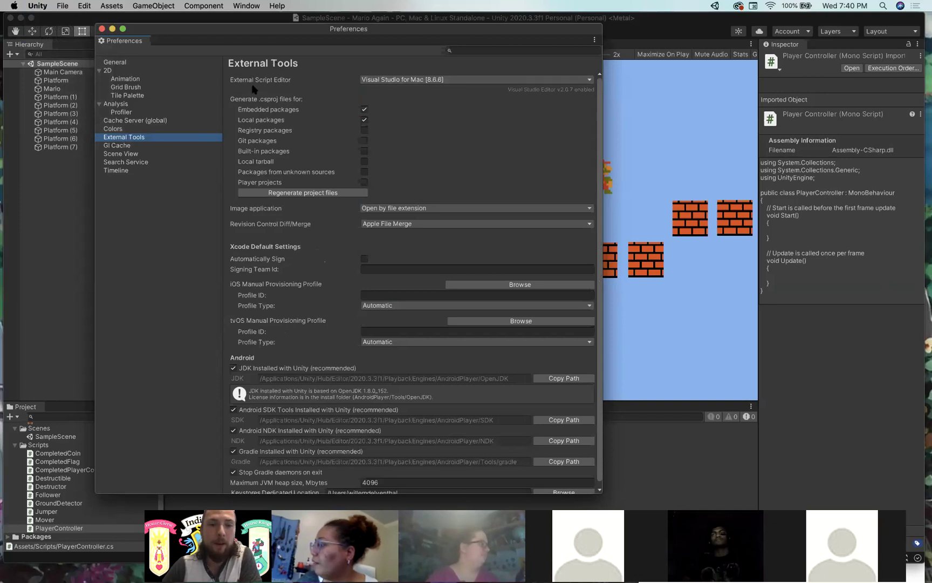
- Choose Visual Studio for Mac [8.6.6] as the External Script Editor and close the preferences
{"action": "left_click", "coordinate": [401, 80]}
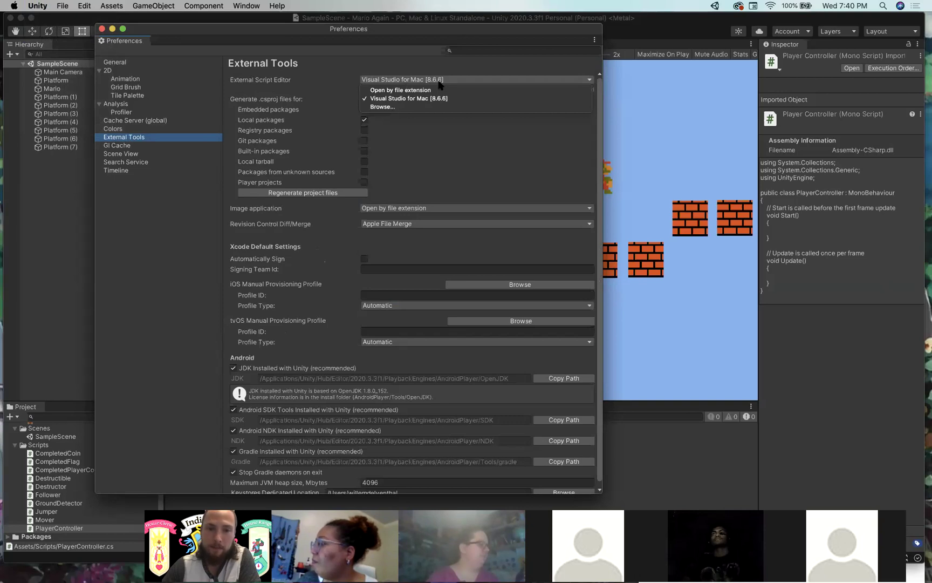
{"action": "left_click", "coordinate": [399, 111]}
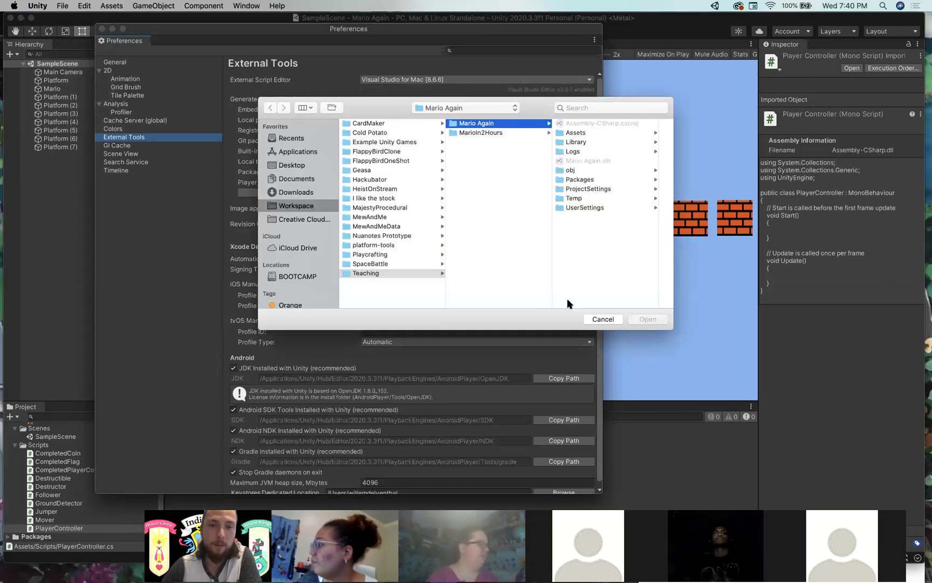
{"action": "left_click", "coordinate": [601, 319]}
{"action": "left_click", "coordinate": [402, 80]}
{"action": "left_click", "coordinate": [402, 99]}
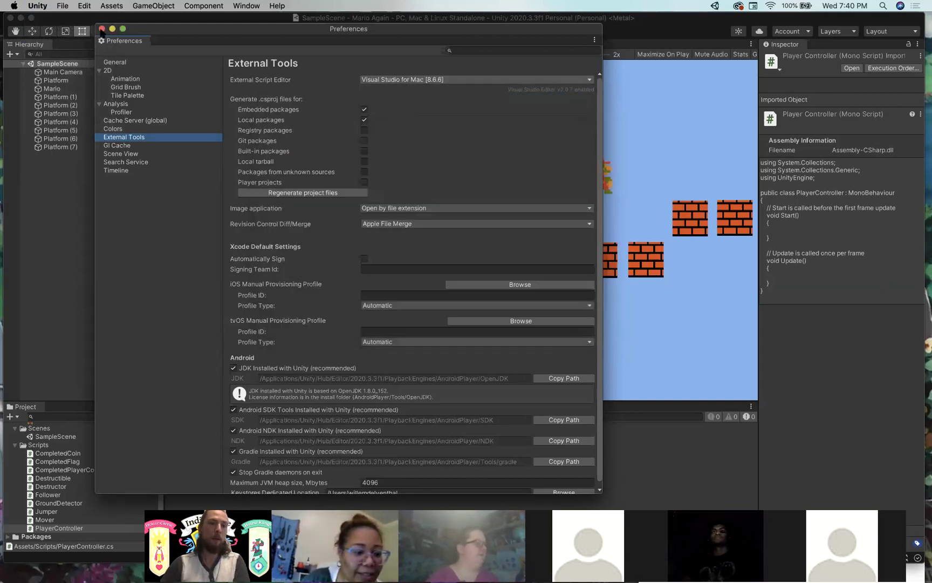
{"action": "left_click", "coordinate": [101, 29]}
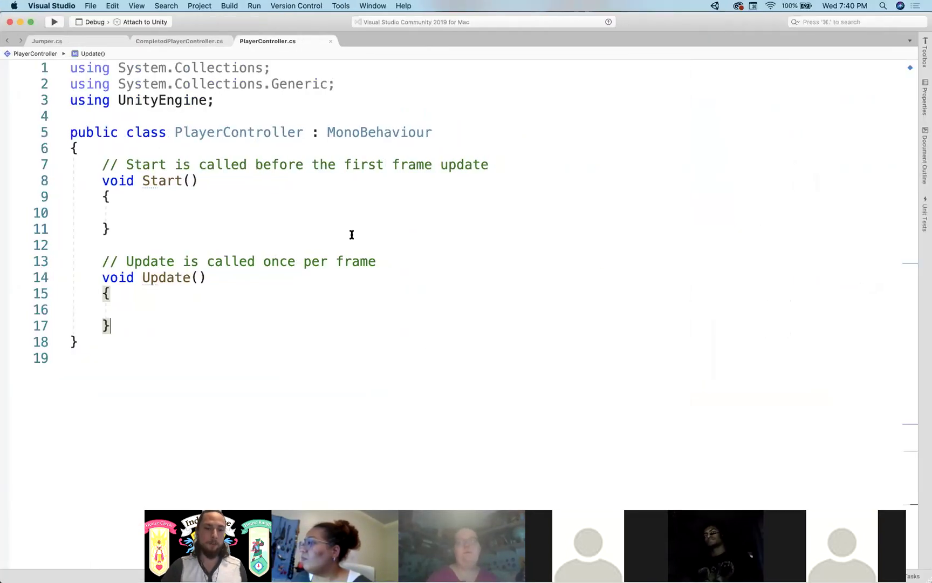
- Examine the class name in the PlayerController code and compare it with the script's file name in Unity
{"action": "left_click", "coordinate": [137, 201]}
{"action": "left_click", "coordinate": [135, 211]}
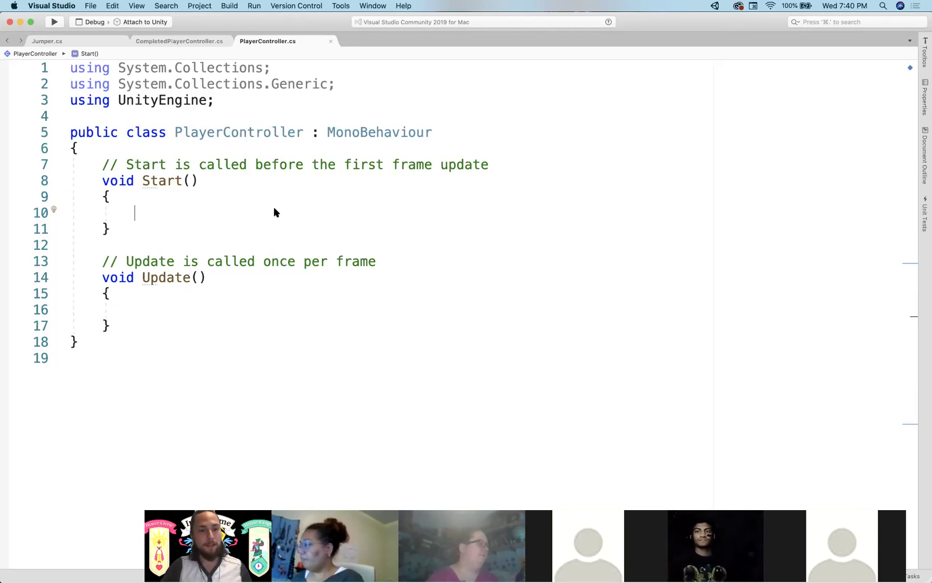
{"action": "double_click", "coordinate": [238, 132]}
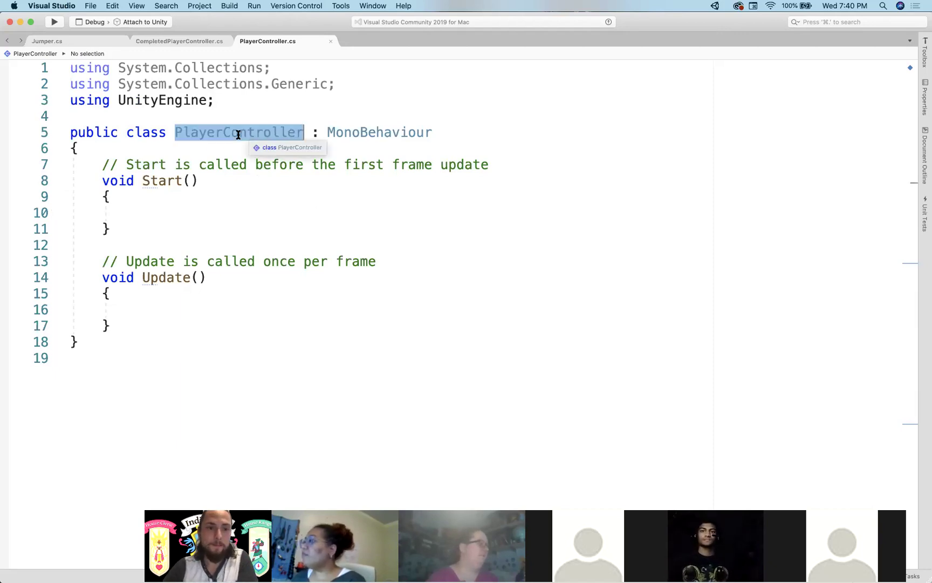
{"action": "left_click", "coordinate": [300, 119]}
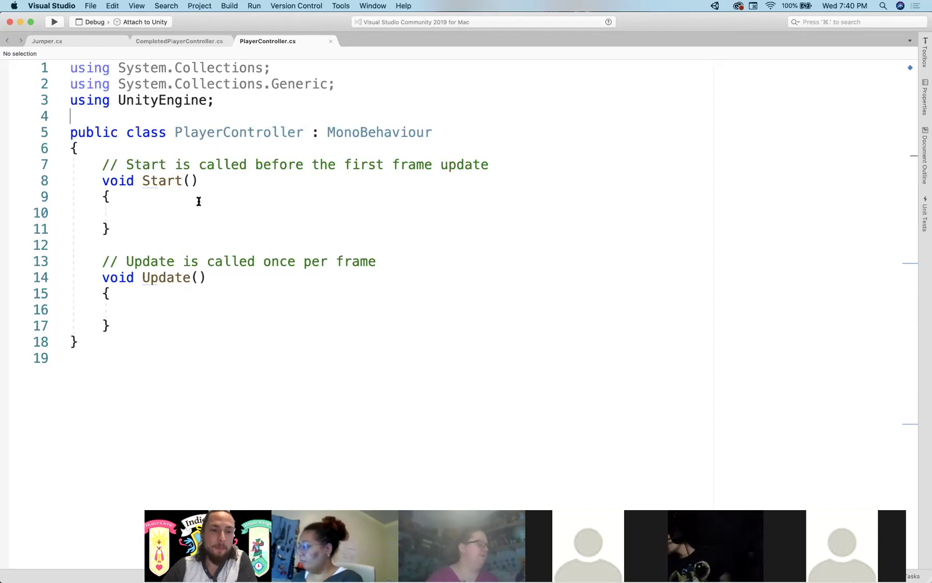
{"action": "key", "text": "super+Tab"}
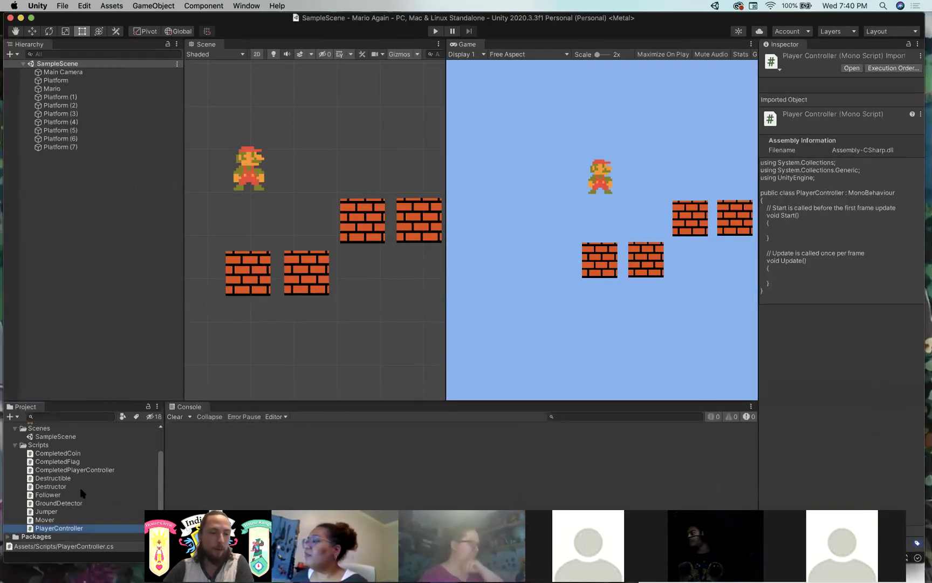
{"action": "key", "text": "super+Tab"}
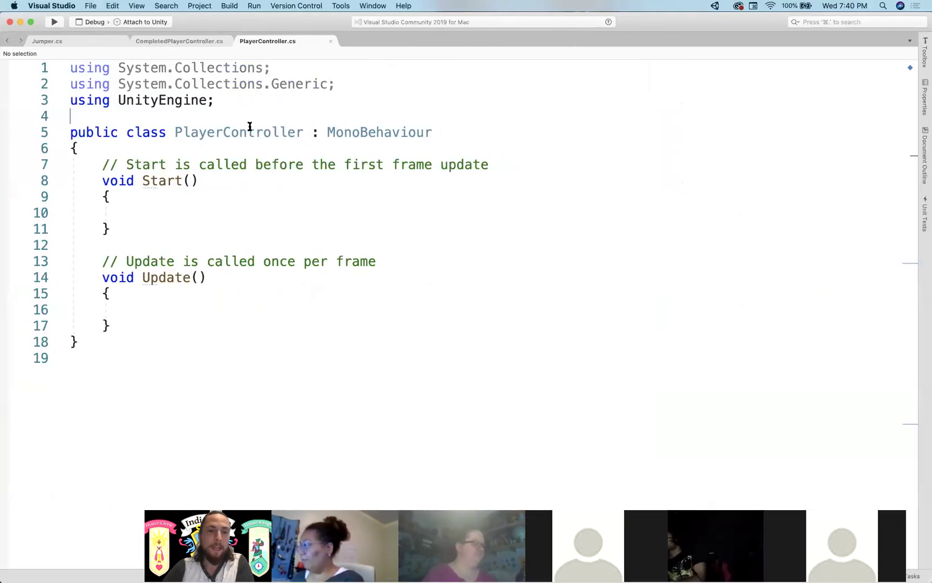
- Switch to Unity and rename the PlayerController script file to PlayerControll
{"action": "key", "text": "super+Tab"}
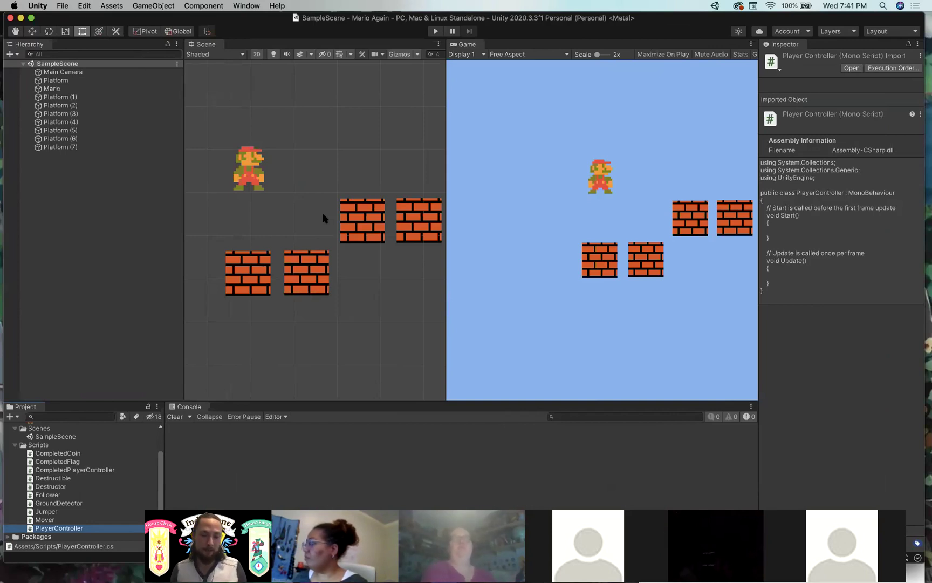
{"action": "left_click", "coordinate": [72, 487]}
{"action": "left_click", "coordinate": [60, 527]}
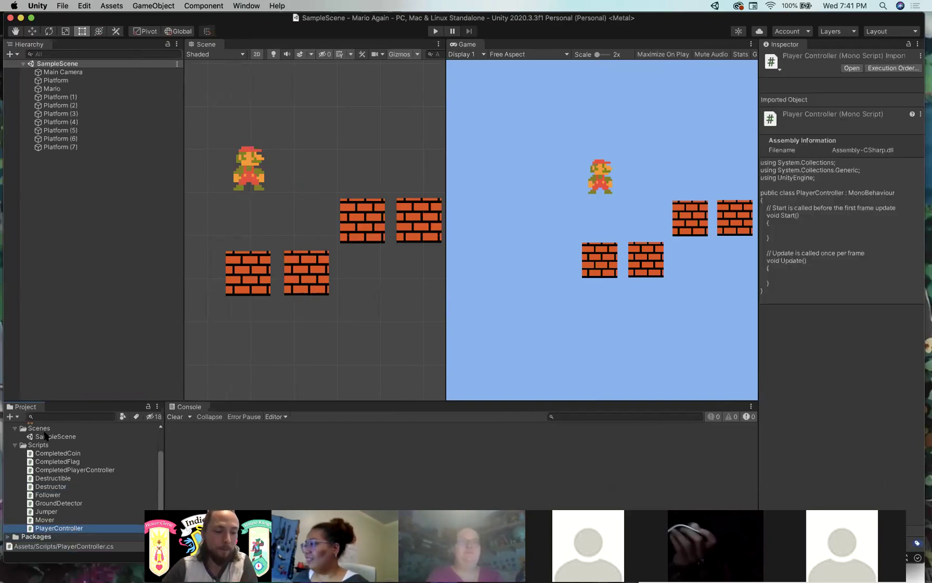
{"action": "left_click", "coordinate": [81, 528]}
{"action": "key", "text": "Right"}
{"action": "key", "text": "BackSpace"}
{"action": "key", "text": "BackSpace"}
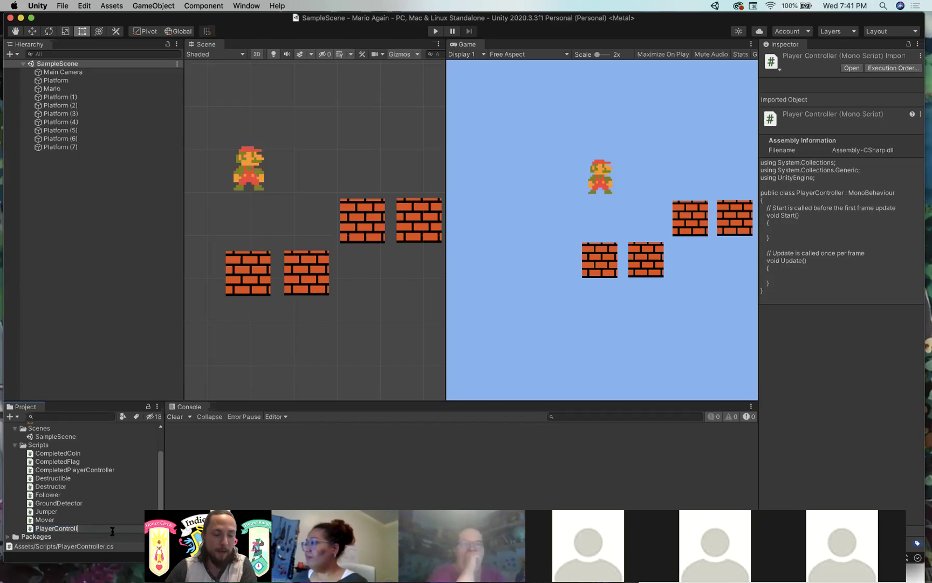
{"action": "key", "text": "Return"}
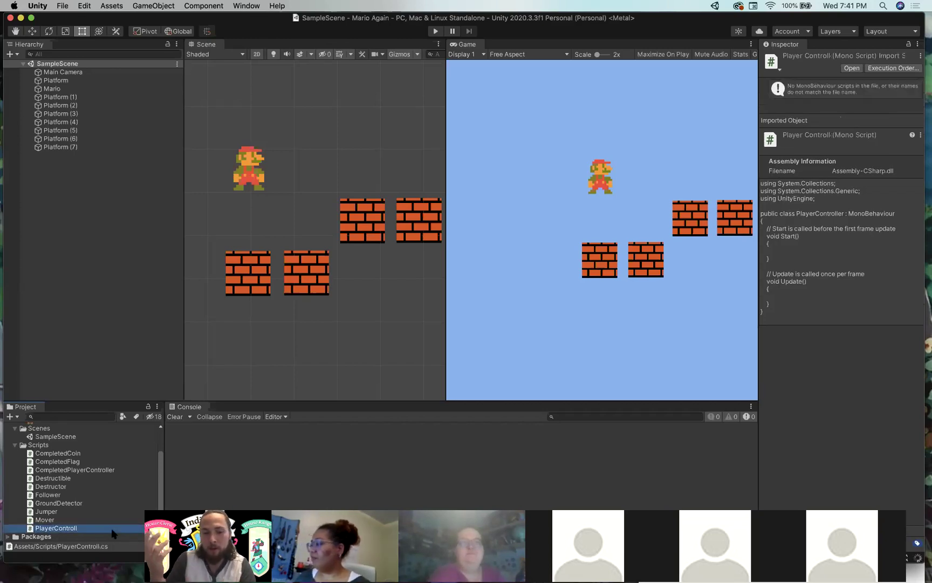
- Open the PlayerControll script in Visual Studio and highlight the class name in its declaration
{"action": "double_click", "coordinate": [65, 529]}
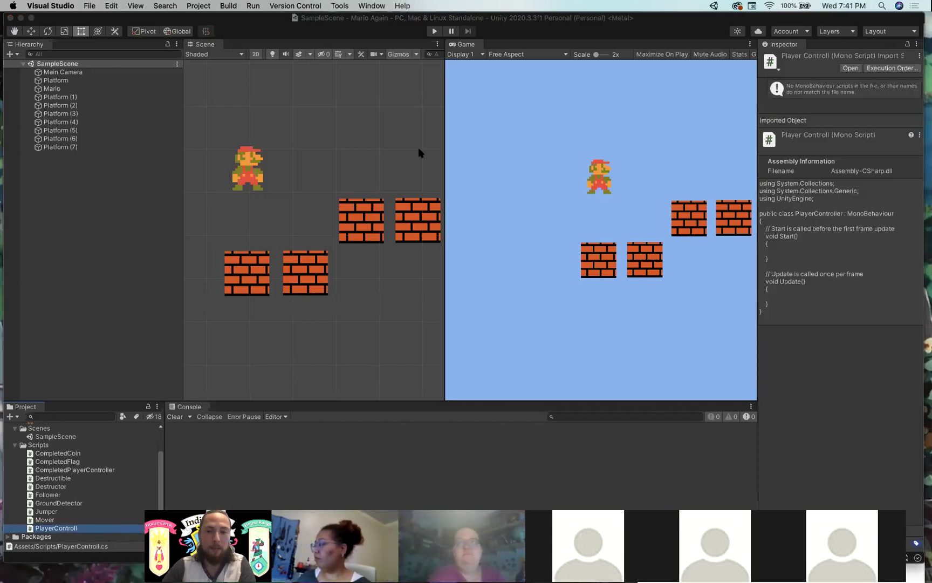
{"action": "double_click", "coordinate": [213, 135]}
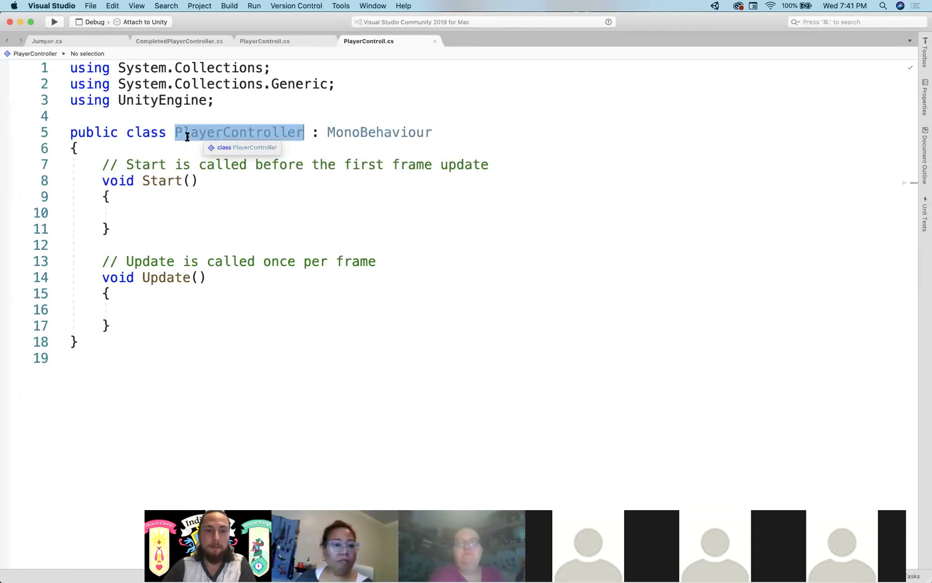
{"action": "left_click", "coordinate": [239, 131]}
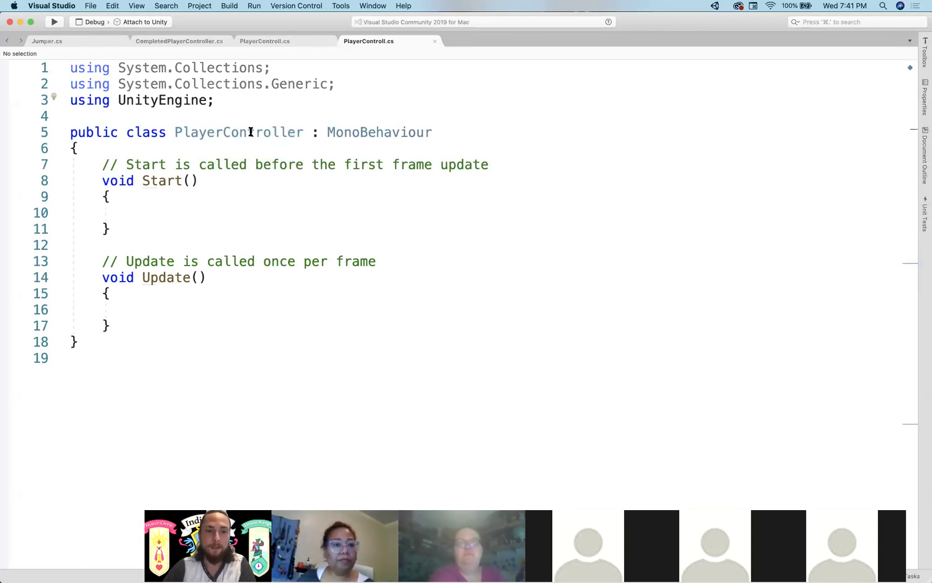
- Switch to Unity and search for "player" among the components that can be added to Mario
{"action": "key", "text": "super+Tab"}
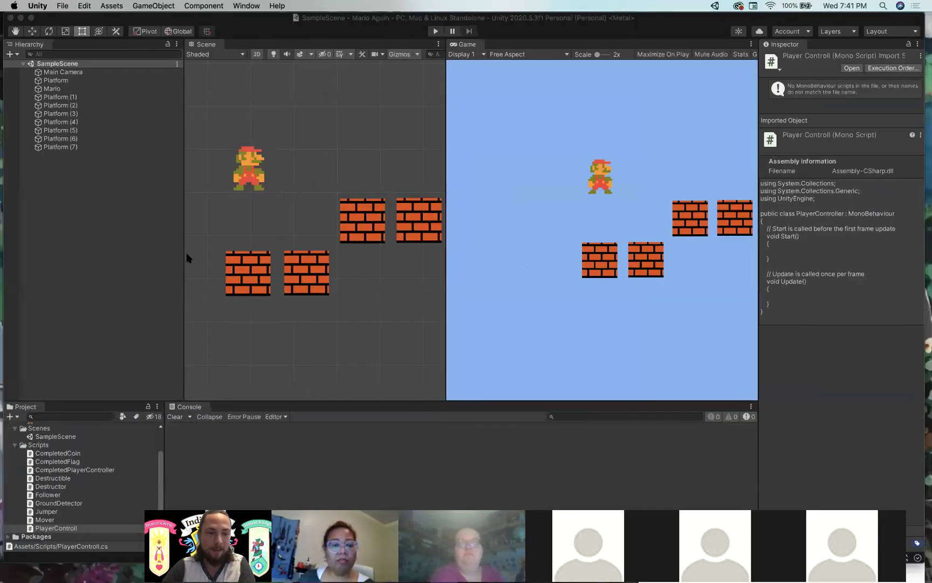
{"action": "left_click", "coordinate": [54, 89]}
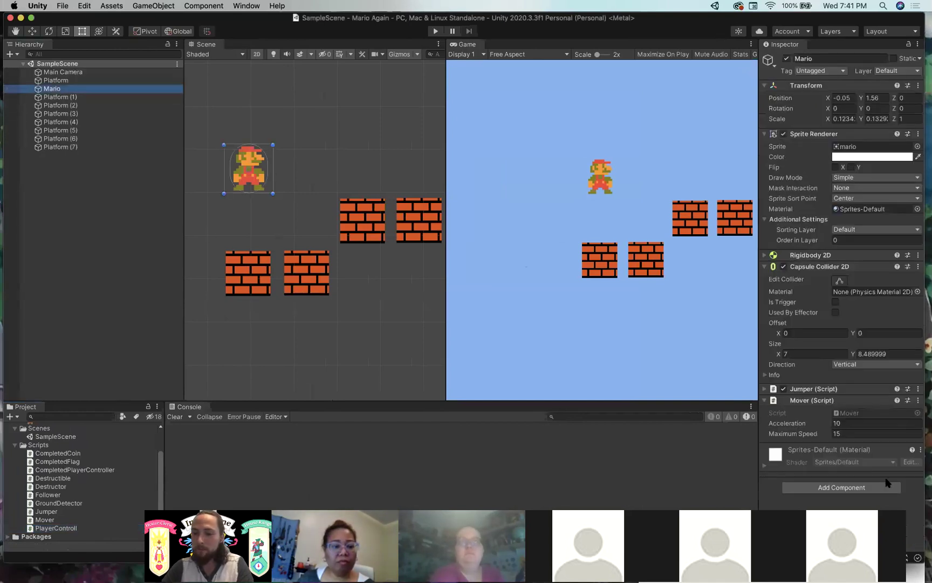
{"action": "left_click", "coordinate": [844, 488]}
{"action": "type", "text": "player"}
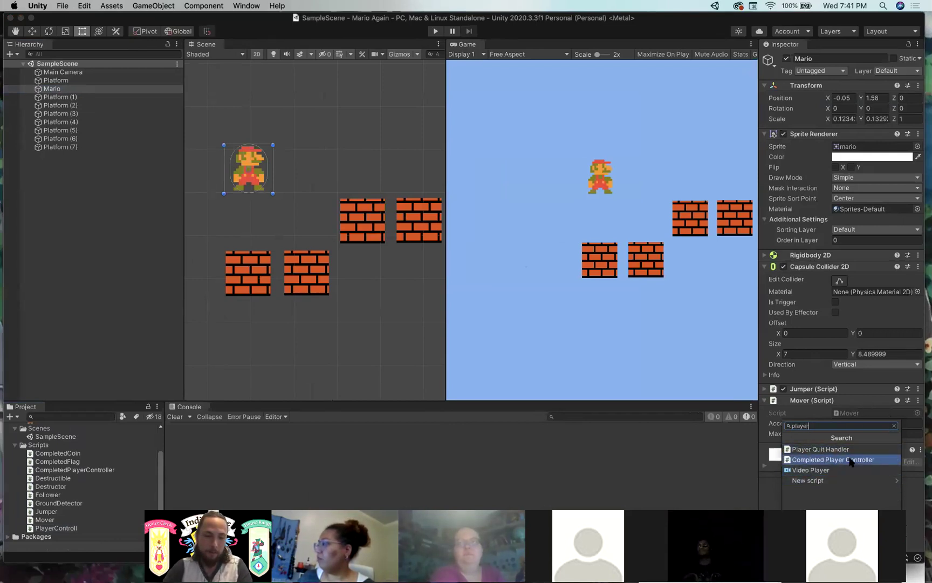
- Reopen the PlayerControll script in Visual Studio and check the class name against the file name
{"action": "left_click", "coordinate": [44, 519]}
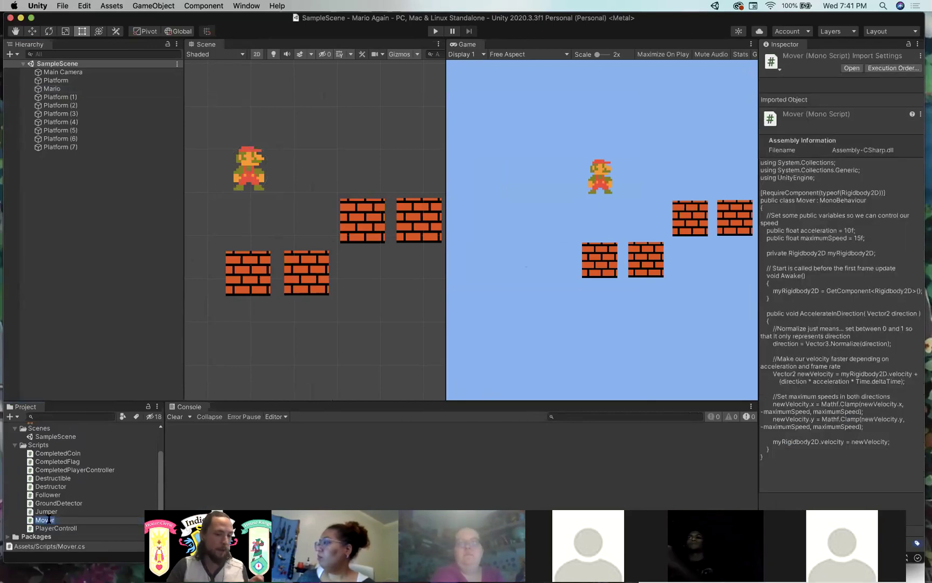
{"action": "double_click", "coordinate": [55, 528]}
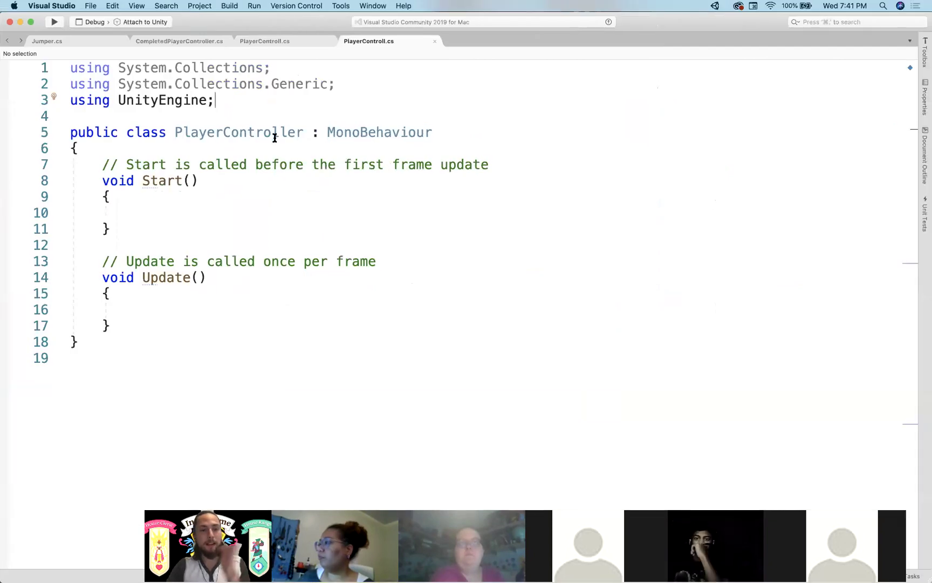
{"action": "double_click", "coordinate": [248, 132]}
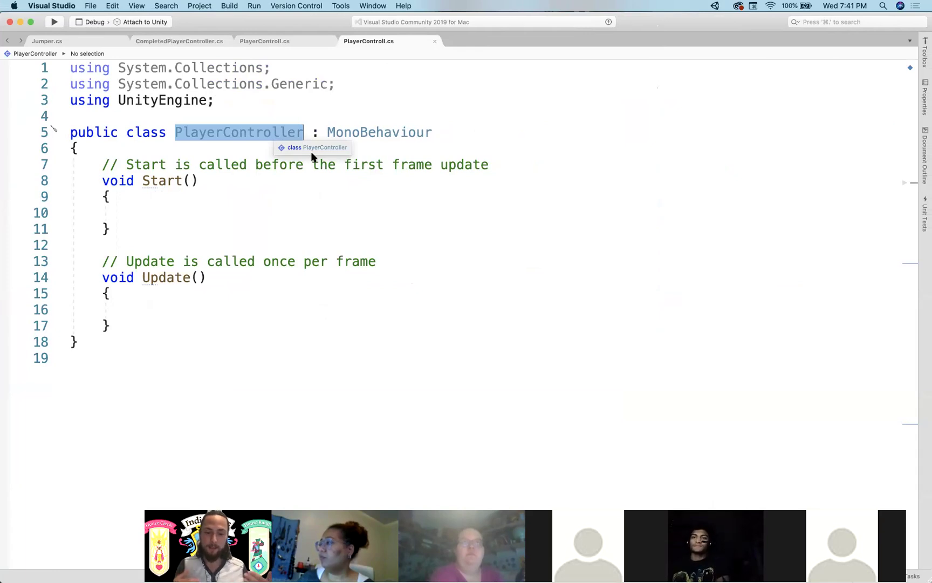
{"action": "left_click", "coordinate": [292, 184]}
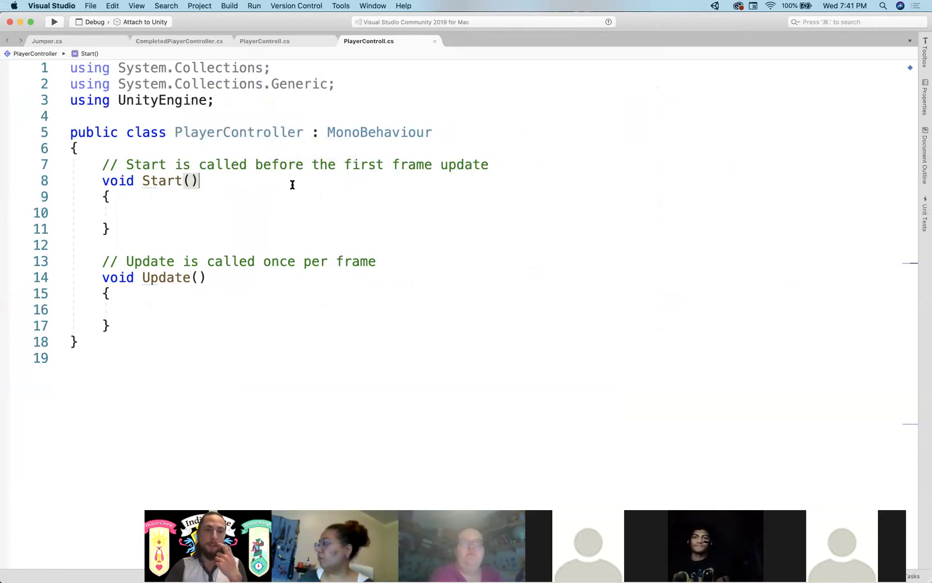
{"action": "double_click", "coordinate": [223, 136]}
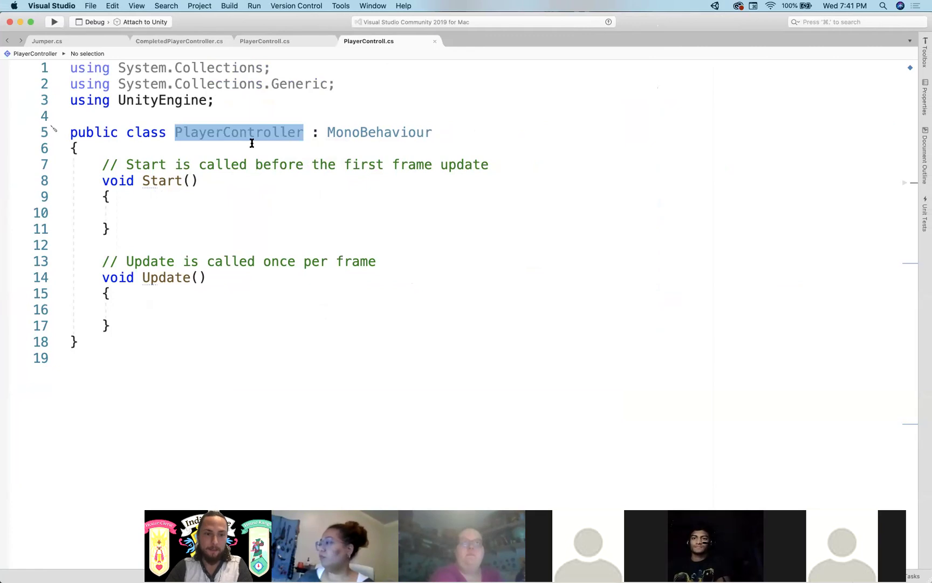
- Switch to Unity and rename the PlayerControll script file back to PlayerController
{"action": "key", "text": "super+Tab"}
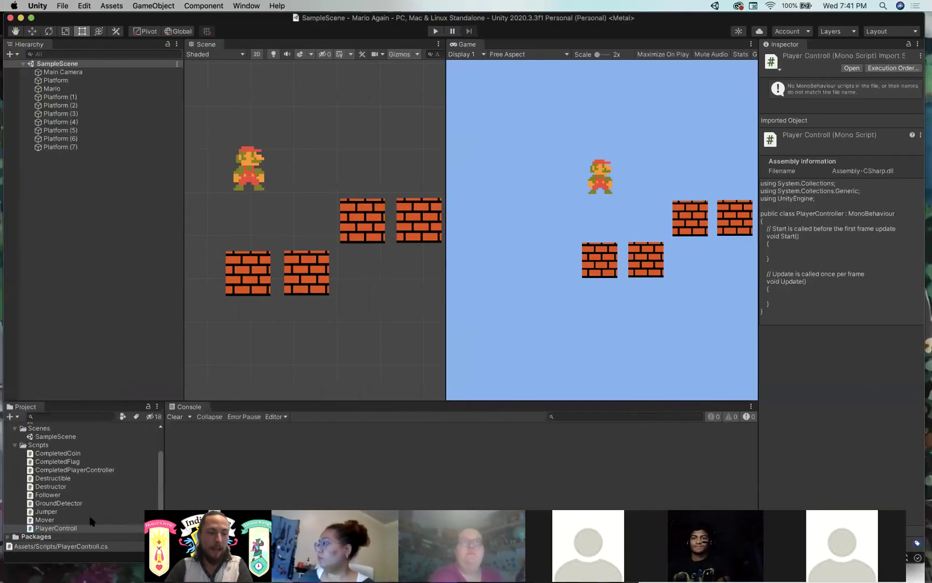
{"action": "left_click", "coordinate": [64, 528]}
{"action": "left_click", "coordinate": [64, 528]}
{"action": "left_click", "coordinate": [90, 526]}
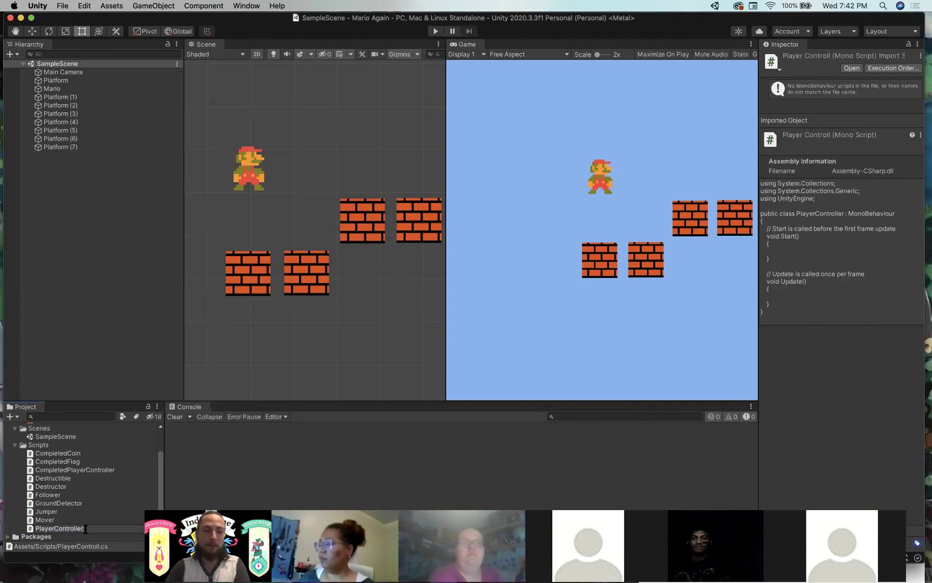
{"action": "type", "text": "er"}
{"action": "key", "text": "Return"}
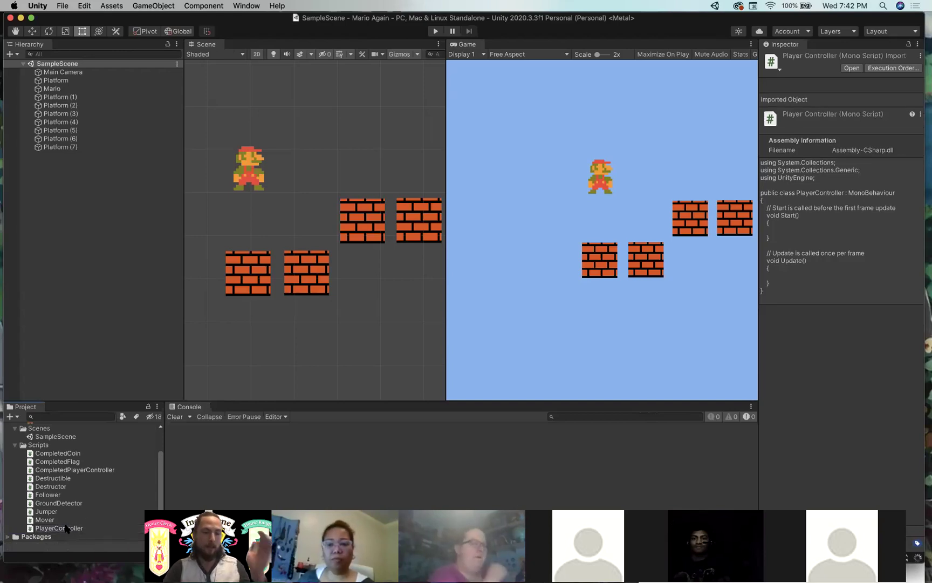
- Open the PlayerController script in Visual Studio, close its duplicate tab, and return to Unity
{"action": "left_click", "coordinate": [59, 521]}
{"action": "double_click", "coordinate": [73, 528]}
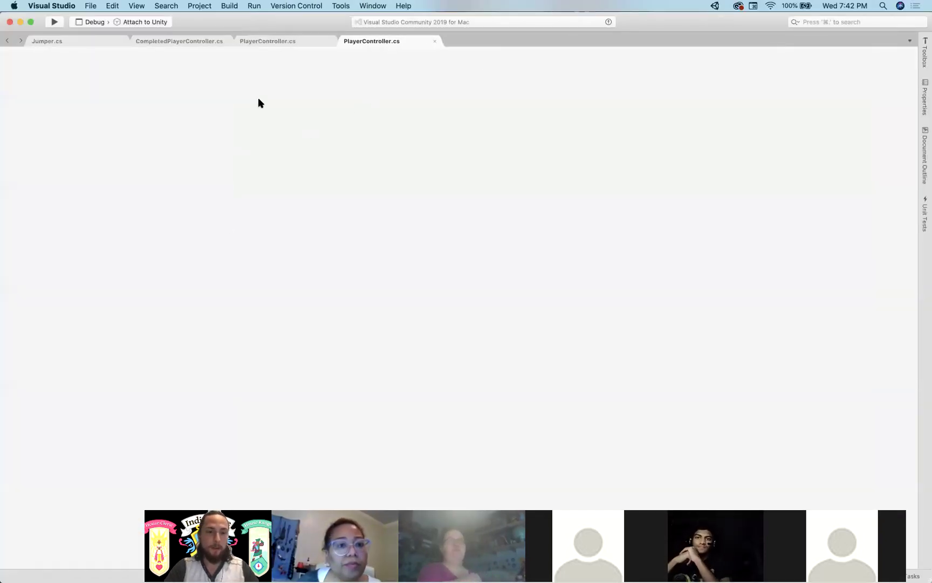
{"action": "left_click", "coordinate": [331, 40]}
{"action": "left_click", "coordinate": [326, 41]}
{"action": "left_click", "coordinate": [331, 41]}
{"action": "left_click", "coordinate": [175, 35]}
{"action": "key", "text": "super+Tab"}
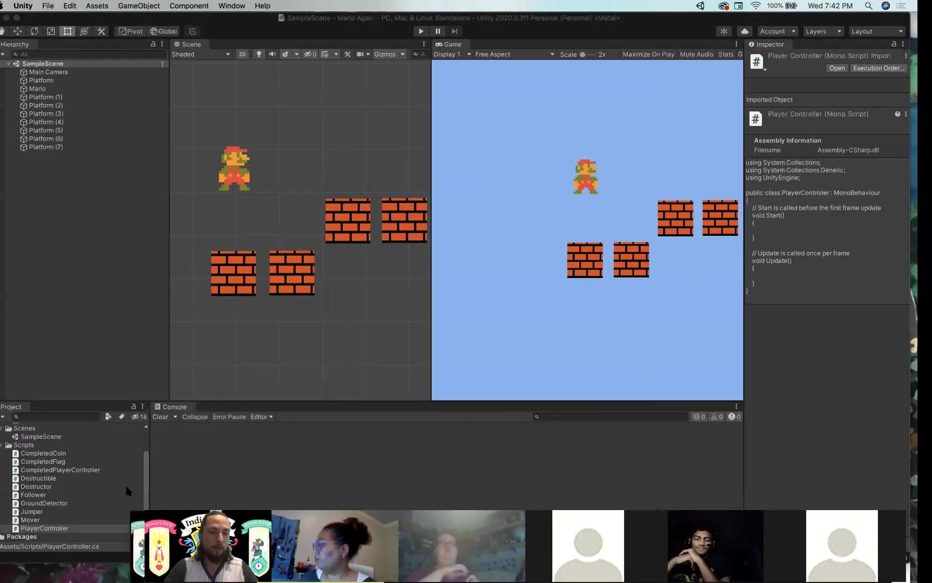
- Reopen the PlayerController script from the Scripts folder in Visual Studio and check that its class is named PlayerController
{"action": "double_click", "coordinate": [45, 528]}
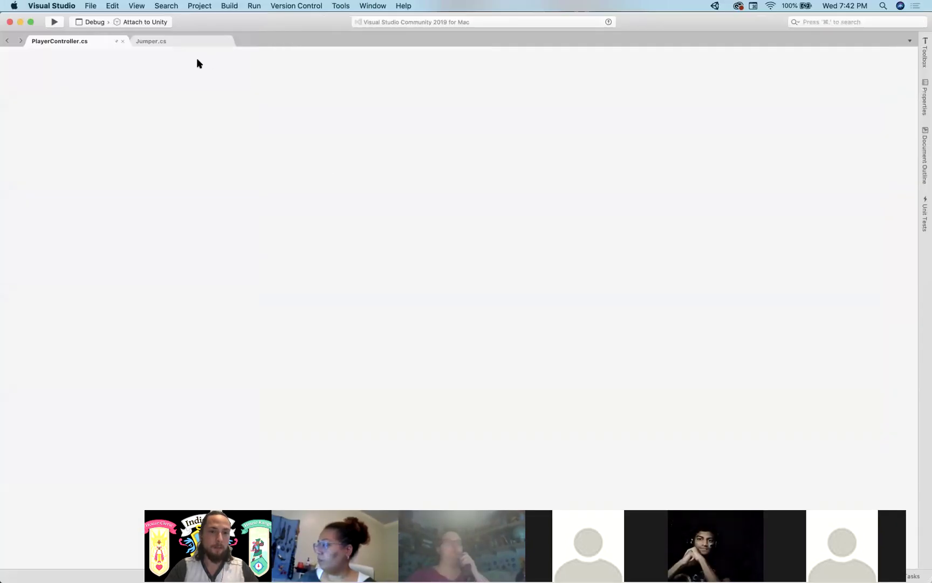
{"action": "key", "text": "super+Tab"}
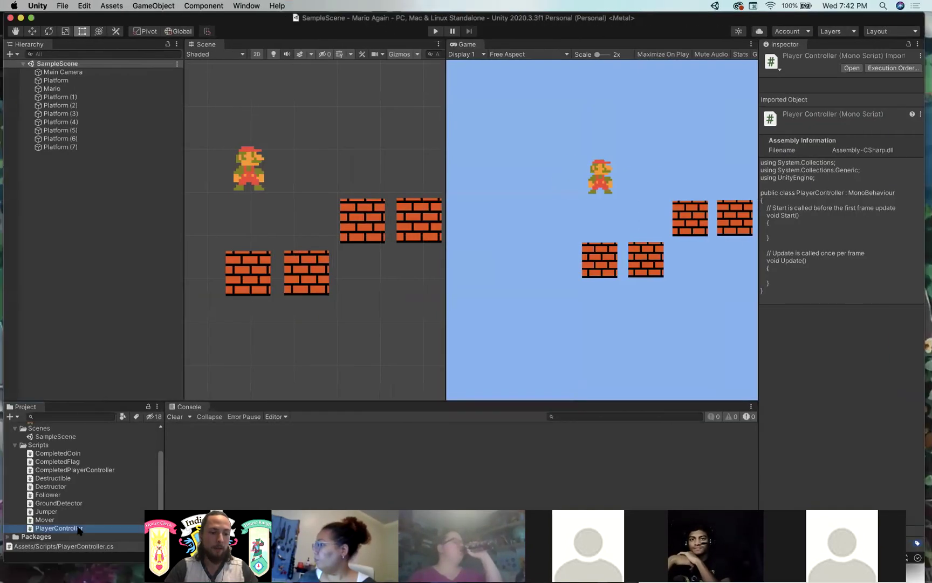
{"action": "double_click", "coordinate": [75, 530]}
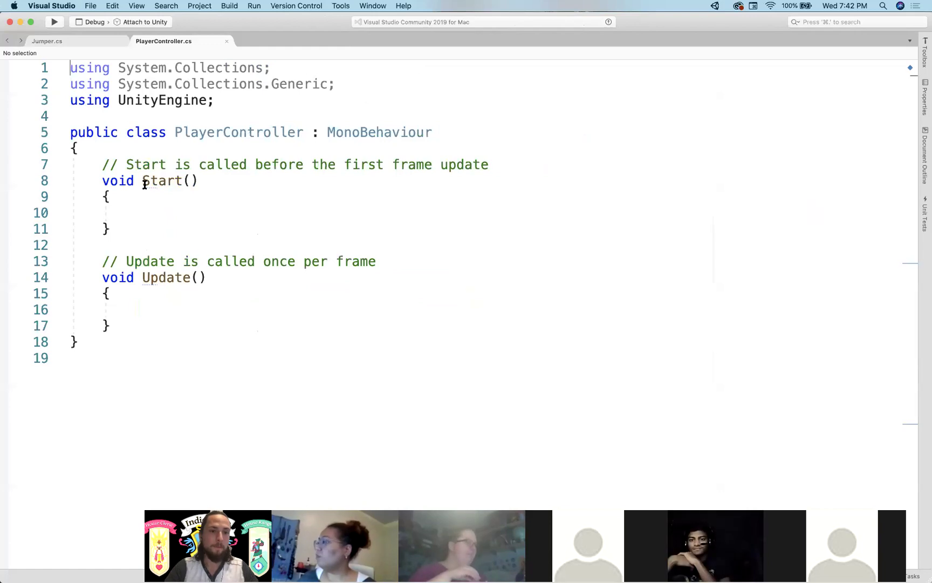
{"action": "double_click", "coordinate": [231, 132]}
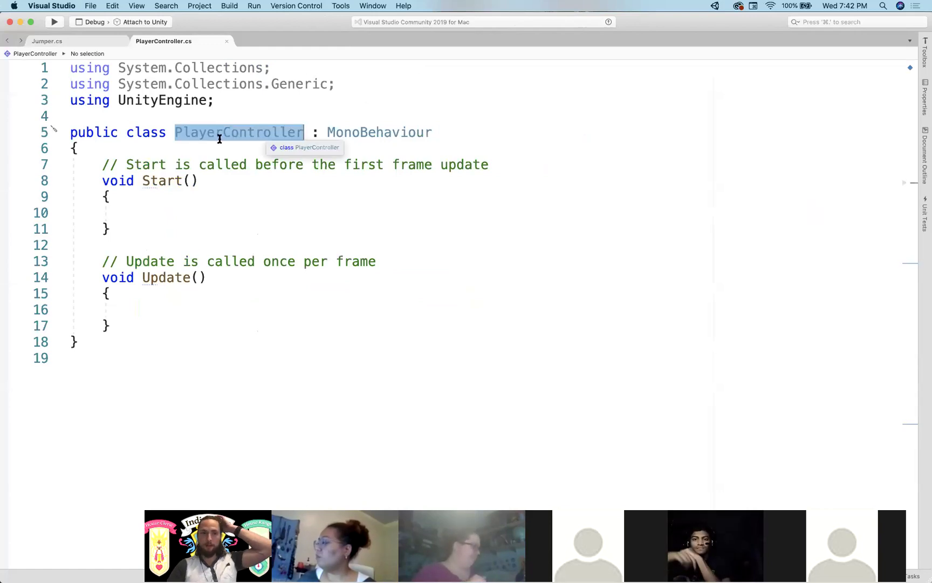
{"action": "left_click", "coordinate": [231, 162]}
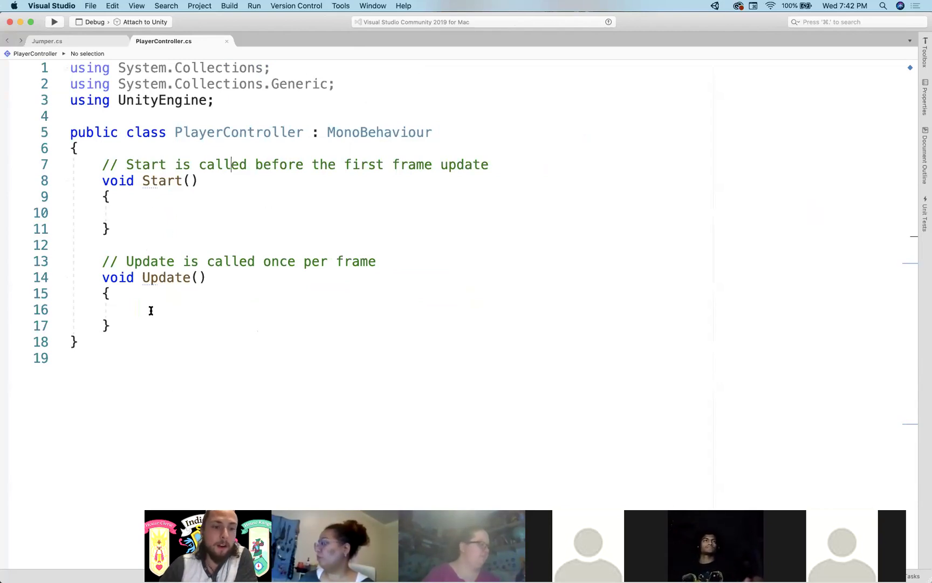
- Examine how the PlayerController class declaration and its braces enclose the Start and Update methods
{"action": "left_click", "coordinate": [123, 142]}
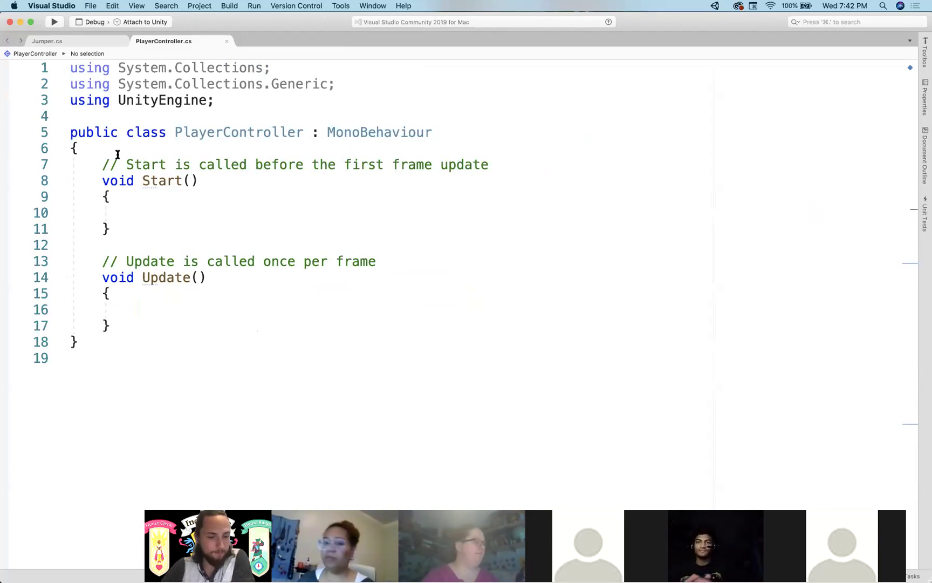
{"action": "left_click_drag", "start_coordinate": [101, 182], "coordinate": [175, 230]}
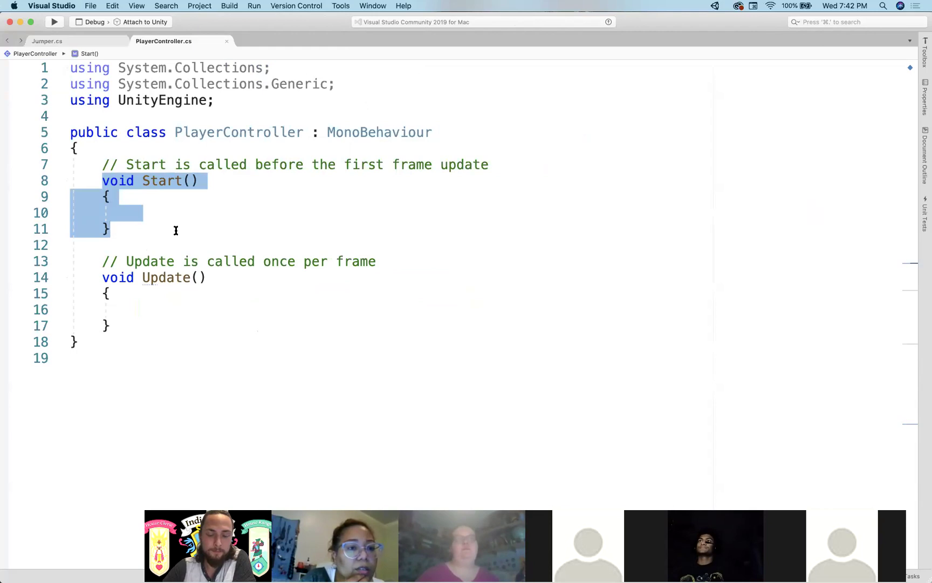
{"action": "left_click", "coordinate": [175, 230]}
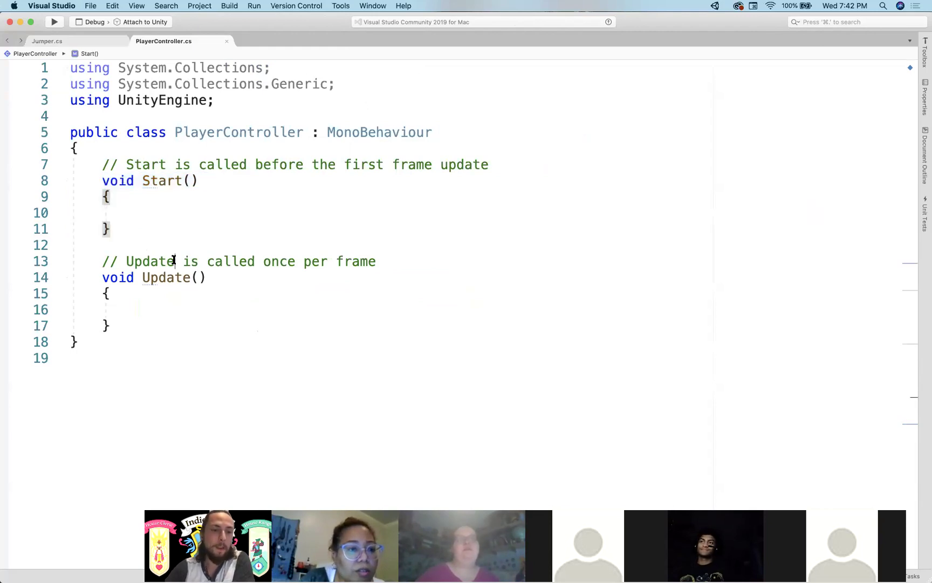
{"action": "triple_click", "coordinate": [150, 308]}
{"action": "left_click", "coordinate": [127, 278]}
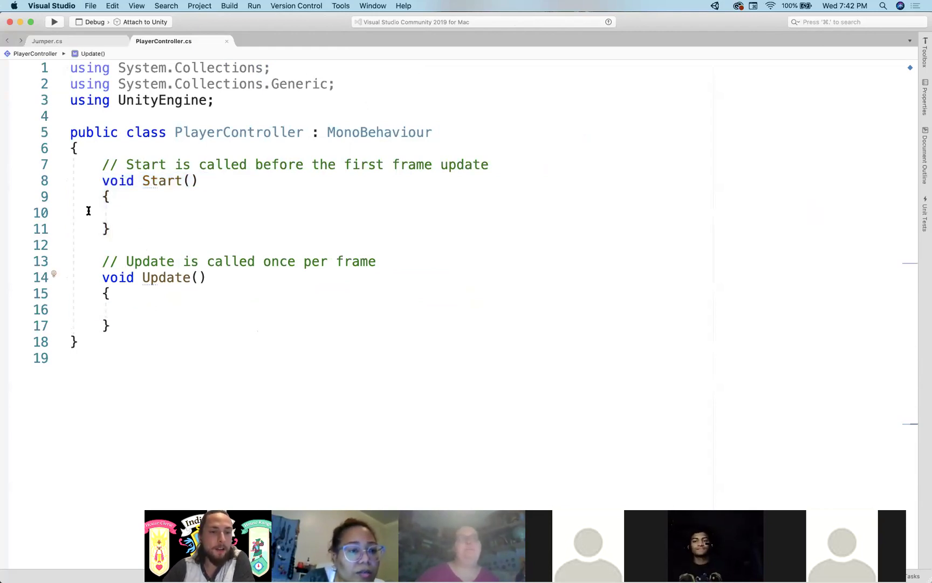
{"action": "mouse_move", "coordinate": [172, 270]}
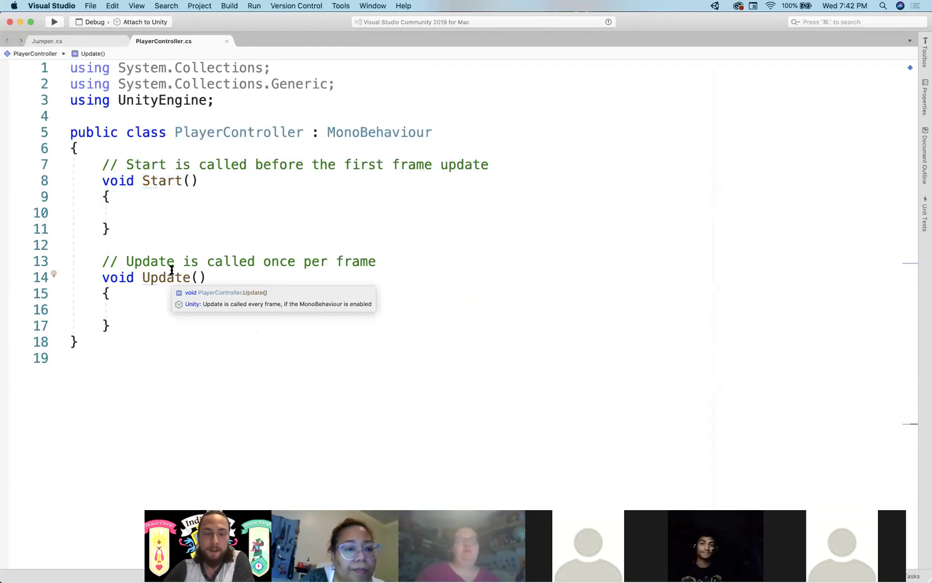
{"action": "left_click_drag", "start_coordinate": [112, 230], "coordinate": [95, 196]}
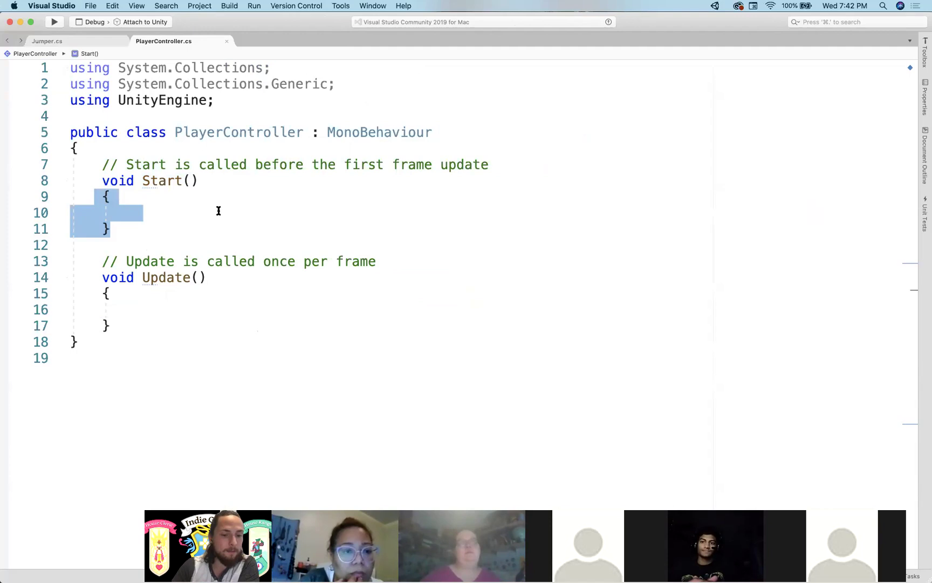
{"action": "left_click", "coordinate": [81, 135]}
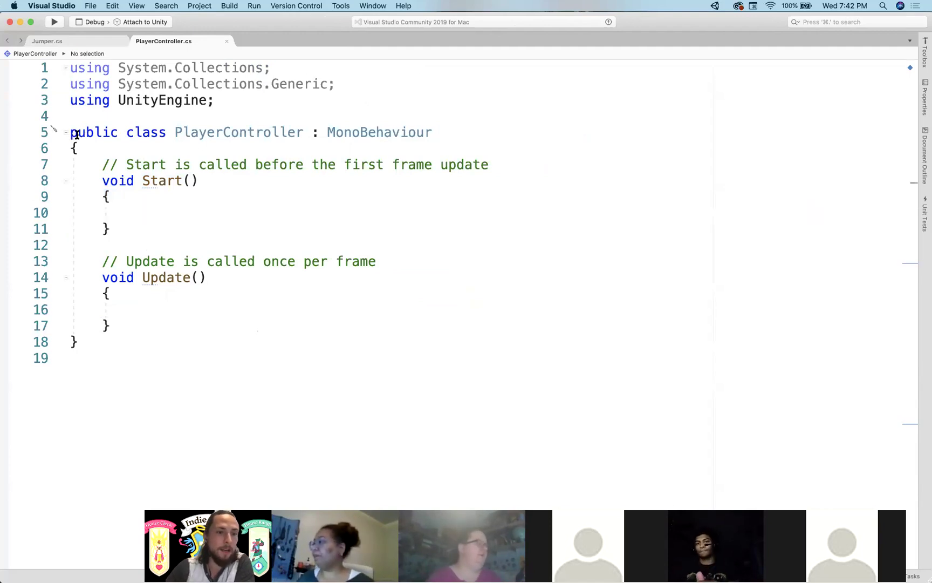
{"action": "left_click_drag", "start_coordinate": [76, 135], "coordinate": [95, 150]}
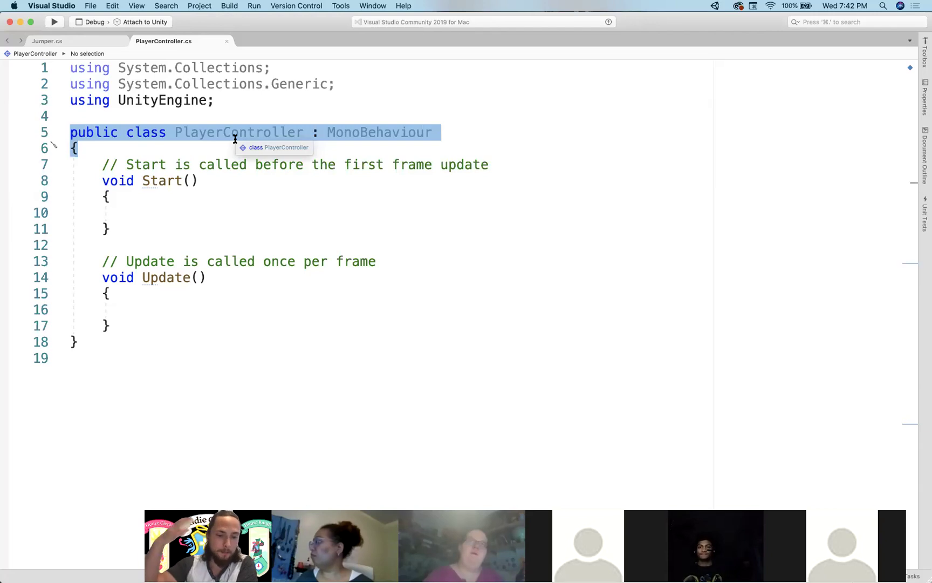
{"action": "left_click", "coordinate": [72, 149]}
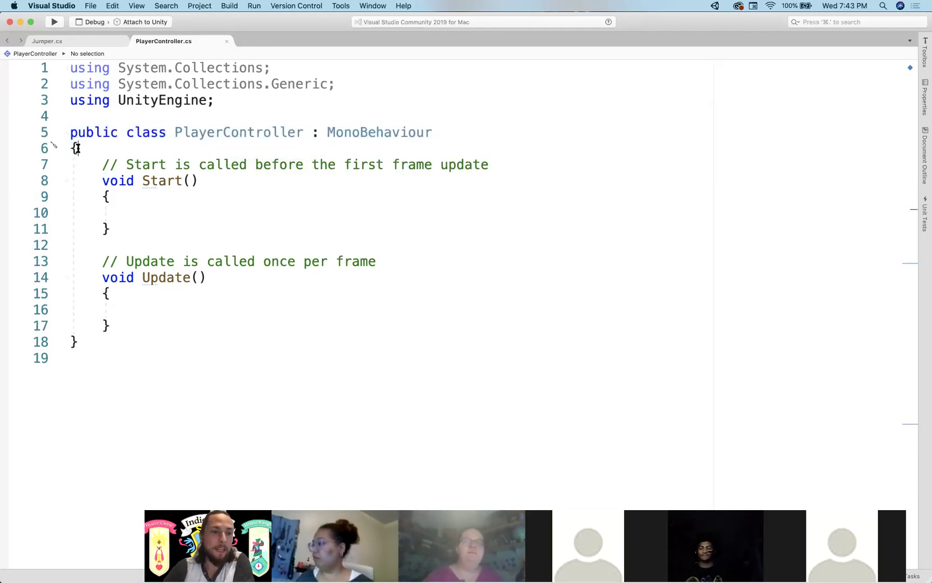
- Examine the Start method's name, parentheses, body and comment to see when it is called
{"action": "left_click", "coordinate": [125, 212]}
{"action": "left_click_drag", "start_coordinate": [201, 180], "coordinate": [183, 181]}
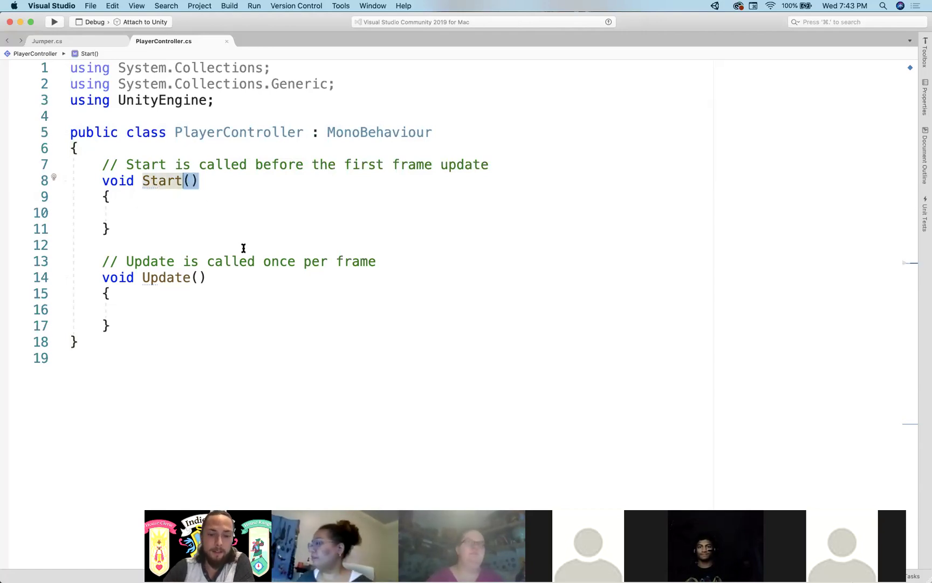
{"action": "left_click", "coordinate": [161, 207]}
{"action": "double_click", "coordinate": [157, 178]}
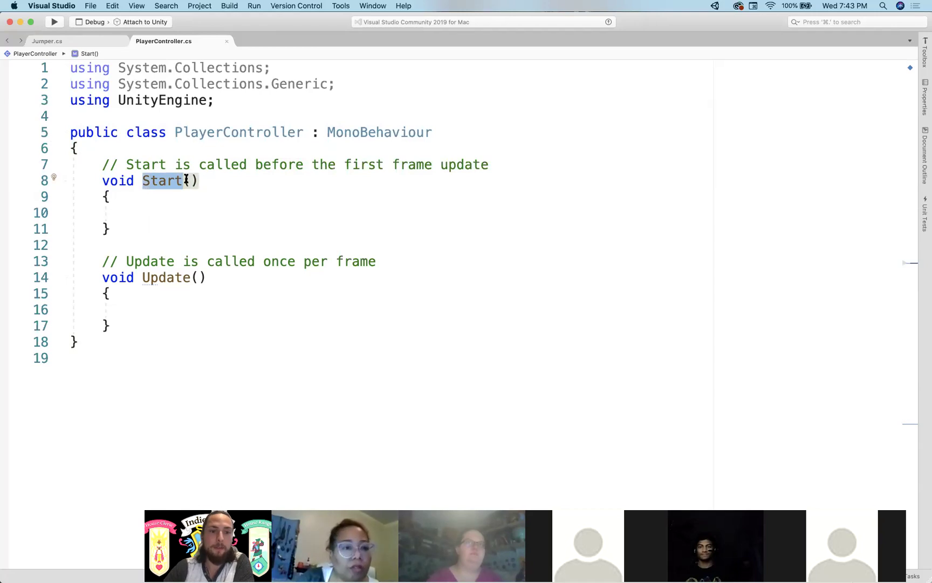
{"action": "left_click_drag", "start_coordinate": [186, 181], "coordinate": [199, 181]}
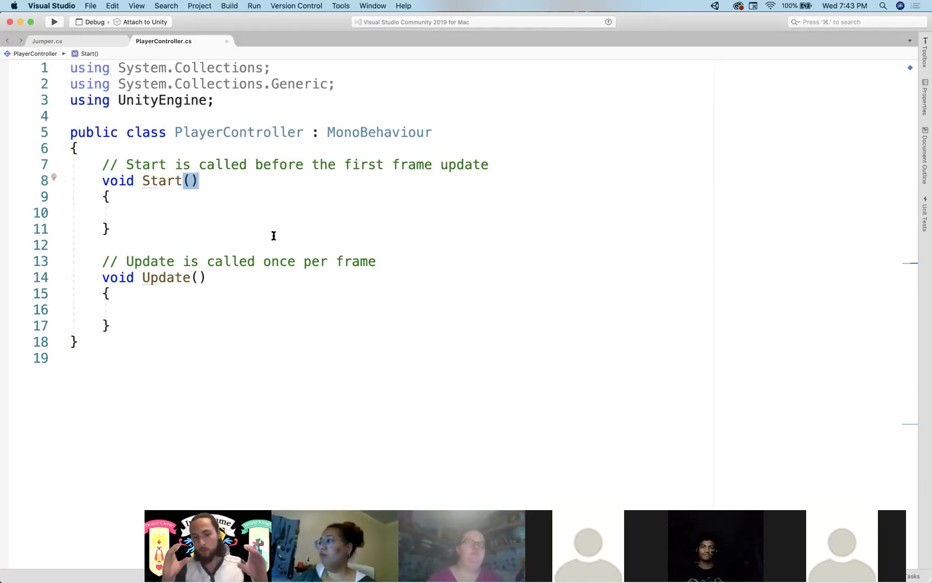
{"action": "left_click", "coordinate": [151, 212]}
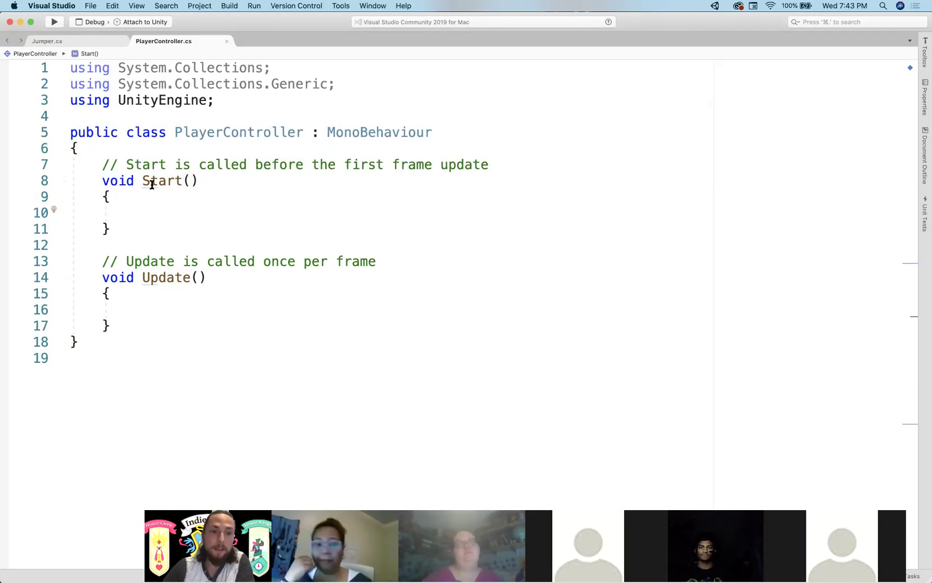
{"action": "left_click_drag", "start_coordinate": [164, 221], "coordinate": [32, 157]}
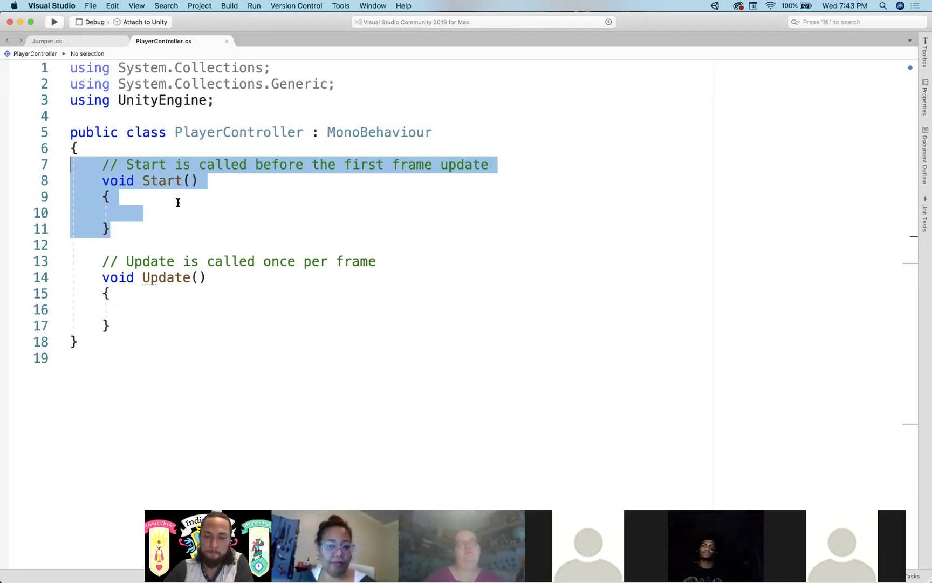
{"action": "left_click", "coordinate": [144, 212]}
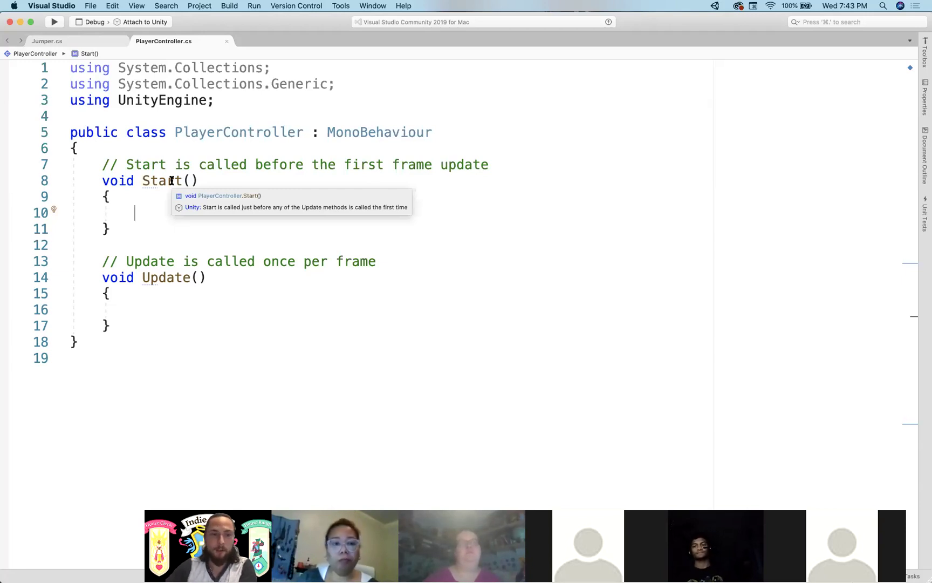
- Examine the Update method's name, comment and body to see how often it is called
{"action": "left_click_drag", "start_coordinate": [102, 262], "coordinate": [191, 330]}
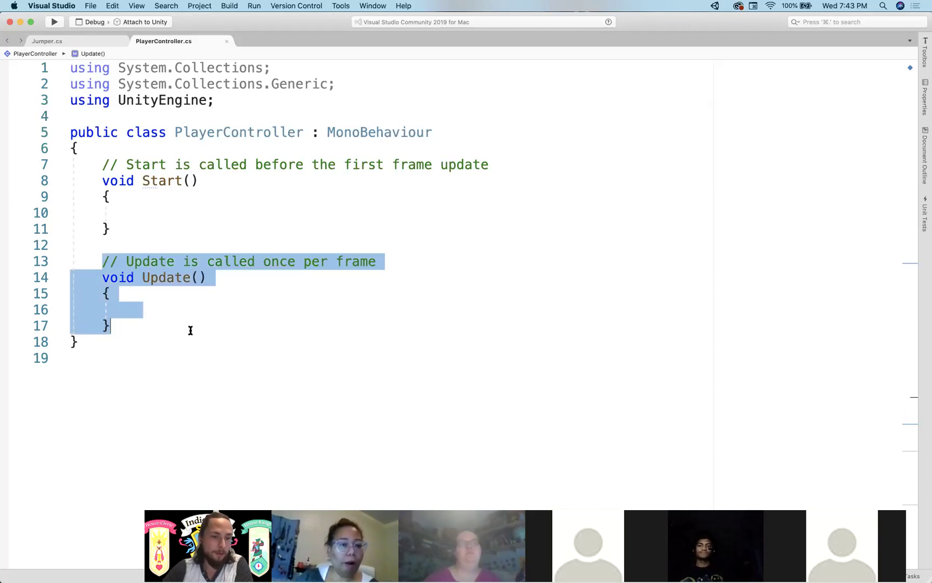
{"action": "left_click", "coordinate": [170, 293]}
{"action": "double_click", "coordinate": [166, 276]}
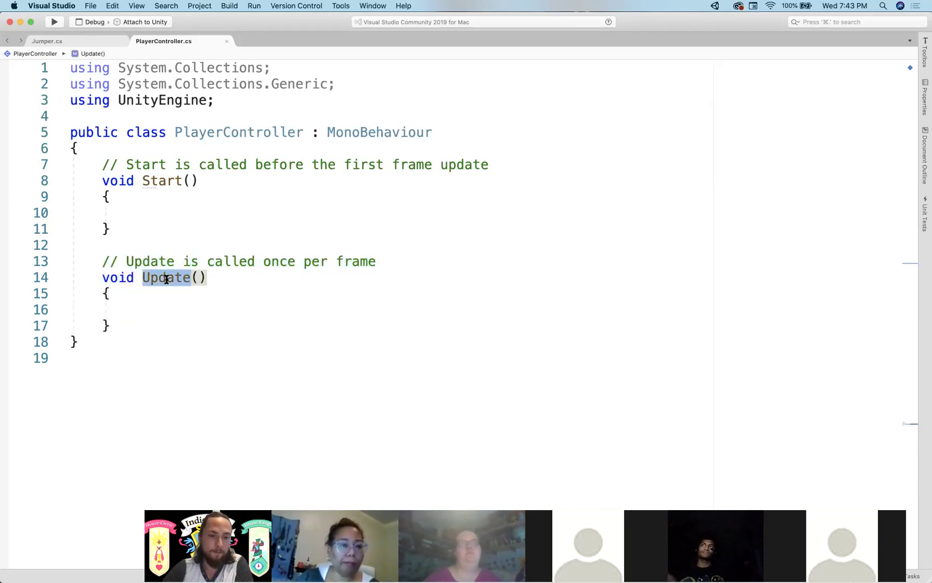
{"action": "double_click", "coordinate": [137, 263]}
{"action": "triple_click", "coordinate": [137, 263]}
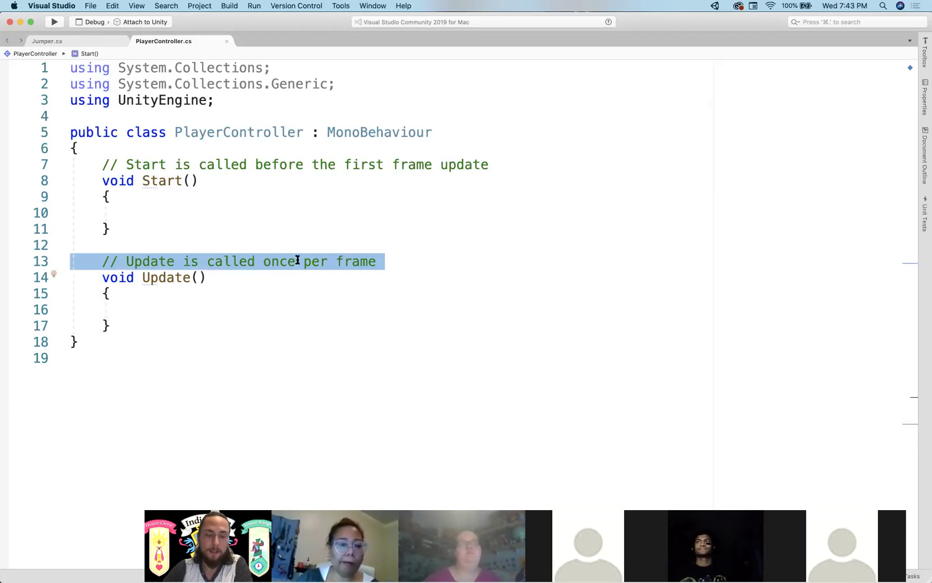
{"action": "left_click_drag", "start_coordinate": [137, 320], "coordinate": [54, 262]}
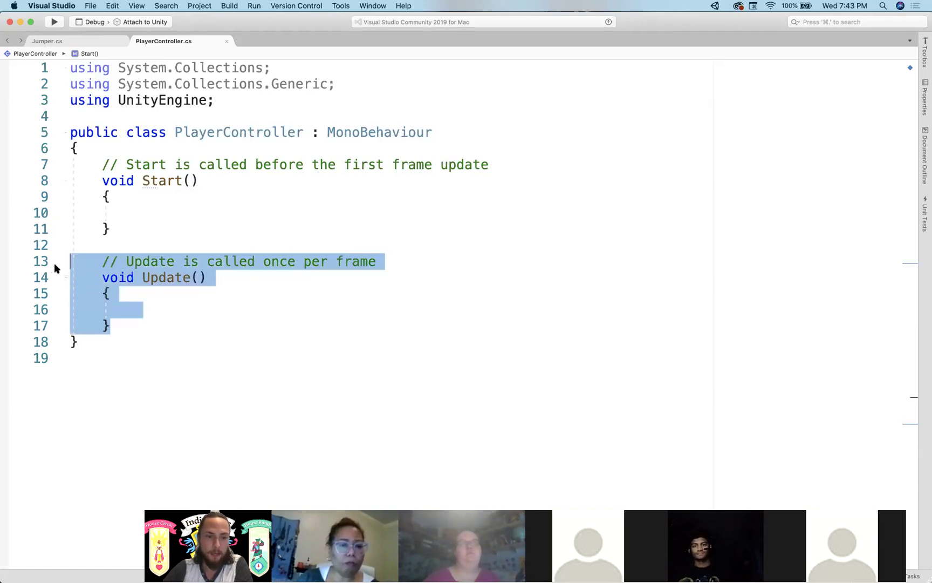
{"action": "left_click", "coordinate": [258, 297]}
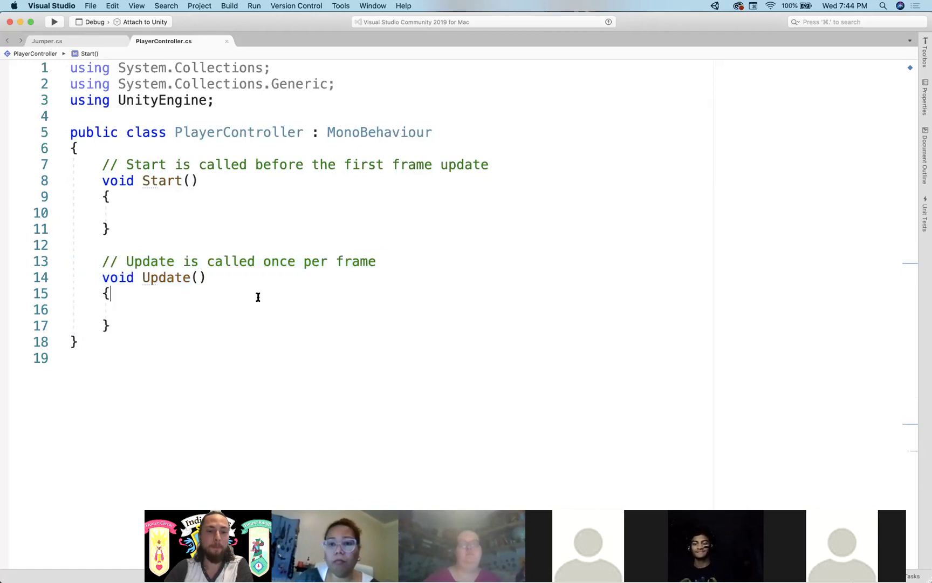
{"action": "left_click", "coordinate": [224, 278]}
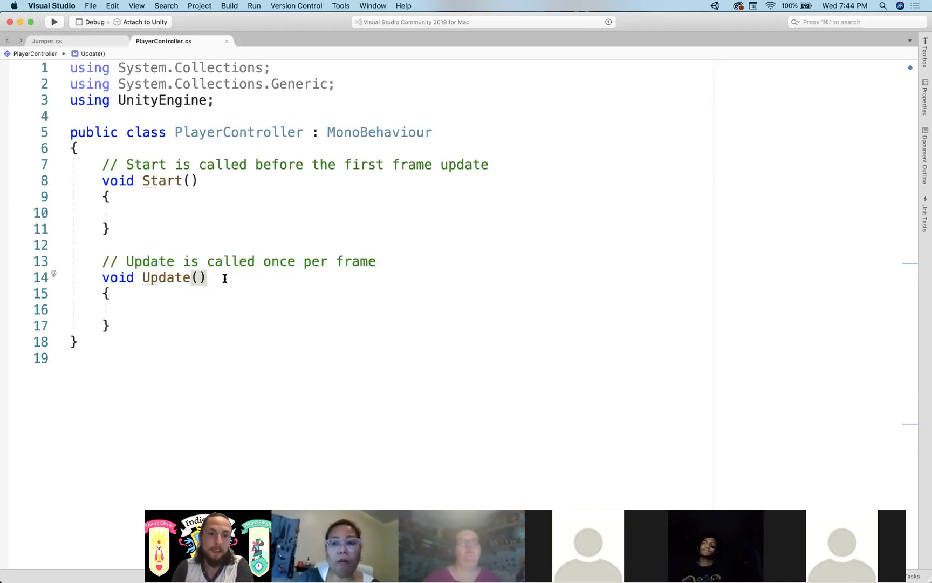
{"action": "left_click", "coordinate": [135, 306]}
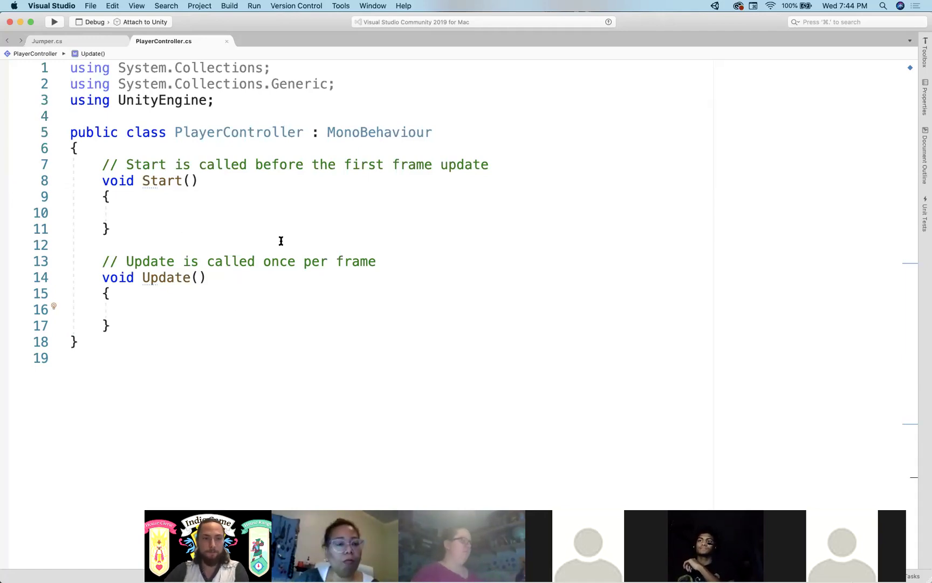
- Switch to Unity, review the components attached to Mario, and return to the PlayerController script in Visual Studio
{"action": "key", "text": "super+Tab"}
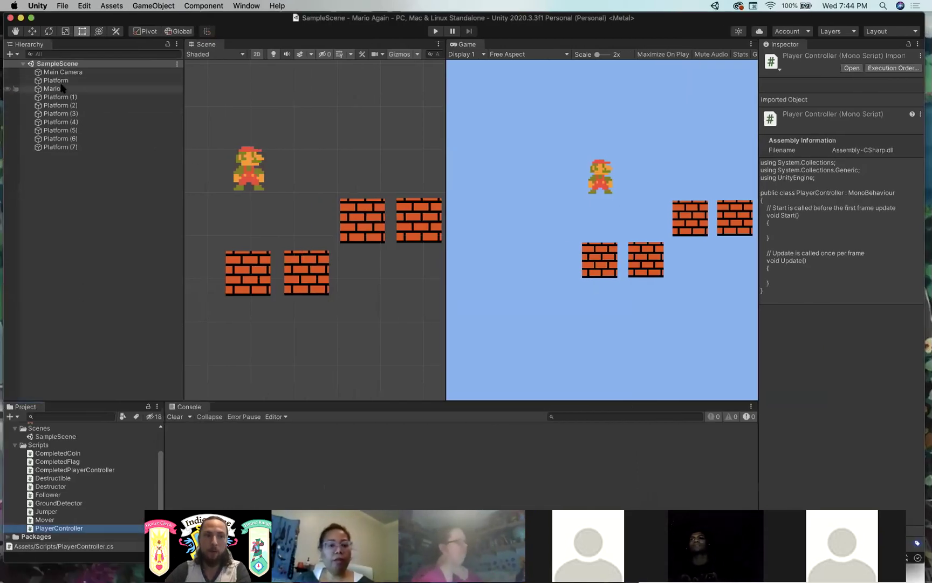
{"action": "left_click", "coordinate": [54, 88]}
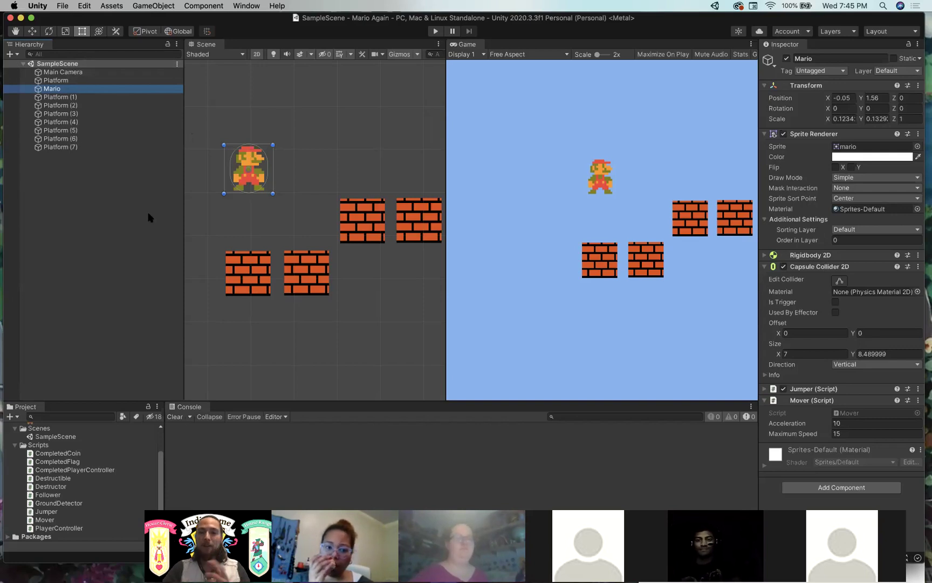
{"action": "key", "text": "super+Tab"}
- Return to the PlayerController script in Visual Studio and declare a public Jumper field named jumper at the top of the class
{"action": "left_click", "coordinate": [113, 145]}
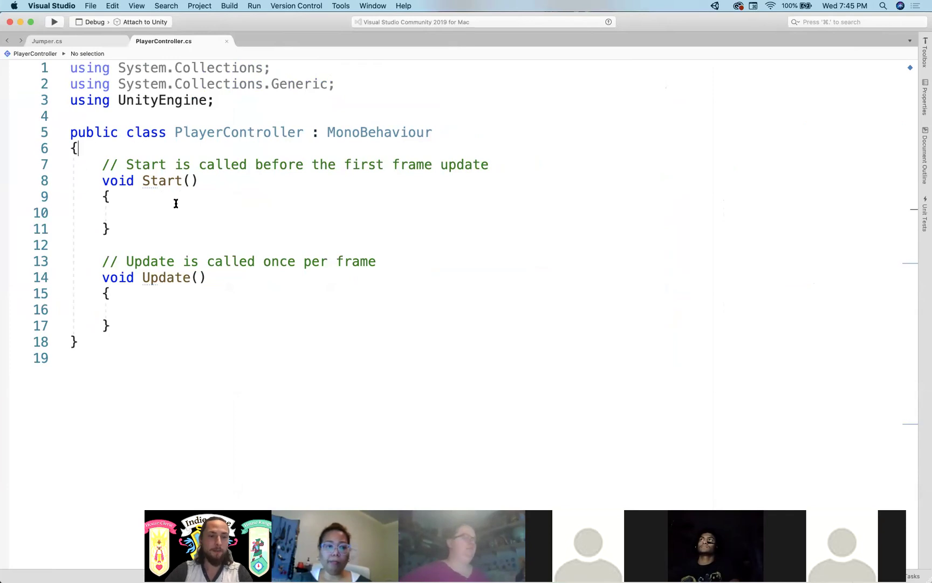
{"action": "left_click_drag", "start_coordinate": [72, 148], "coordinate": [87, 149]}
{"action": "left_click", "coordinate": [93, 149]}
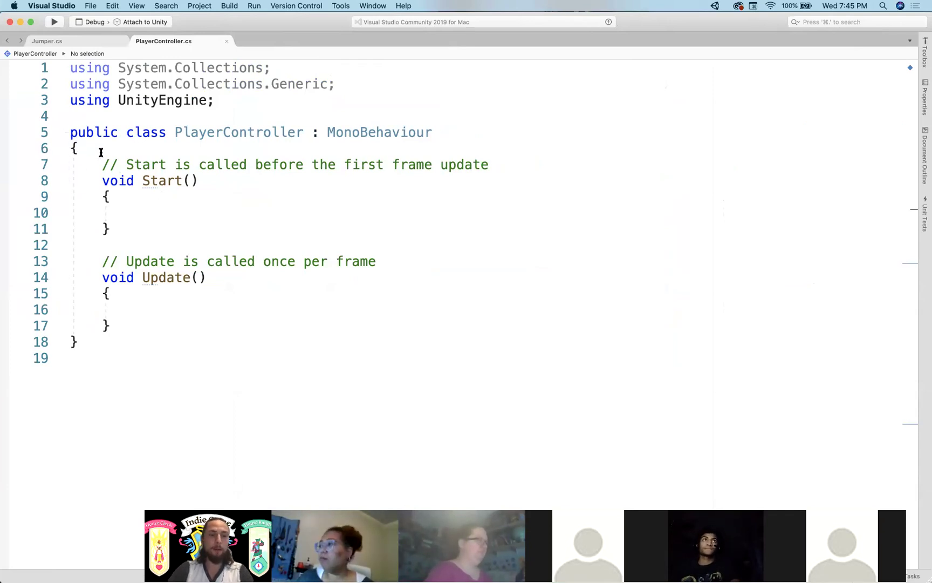
{"action": "key", "text": "Return"}
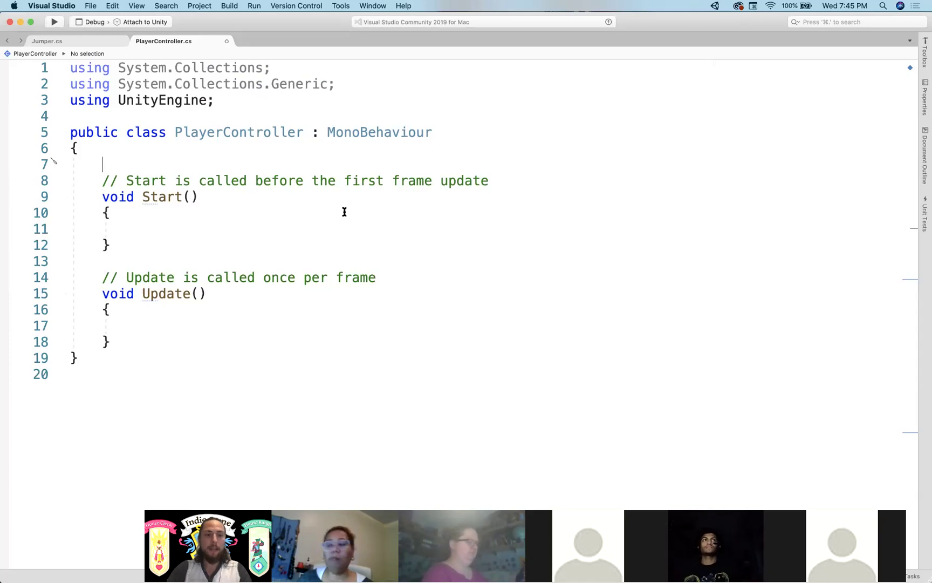
{"action": "key", "text": "super+equal"}
{"action": "key", "text": "super+equal"}
{"action": "key", "text": "super+equal"}
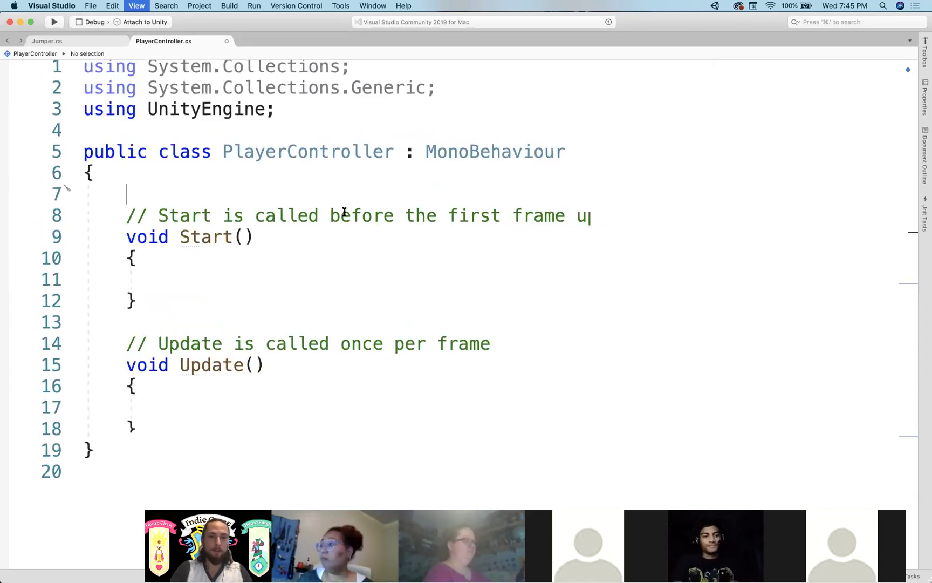
{"action": "type", "text": "public"}
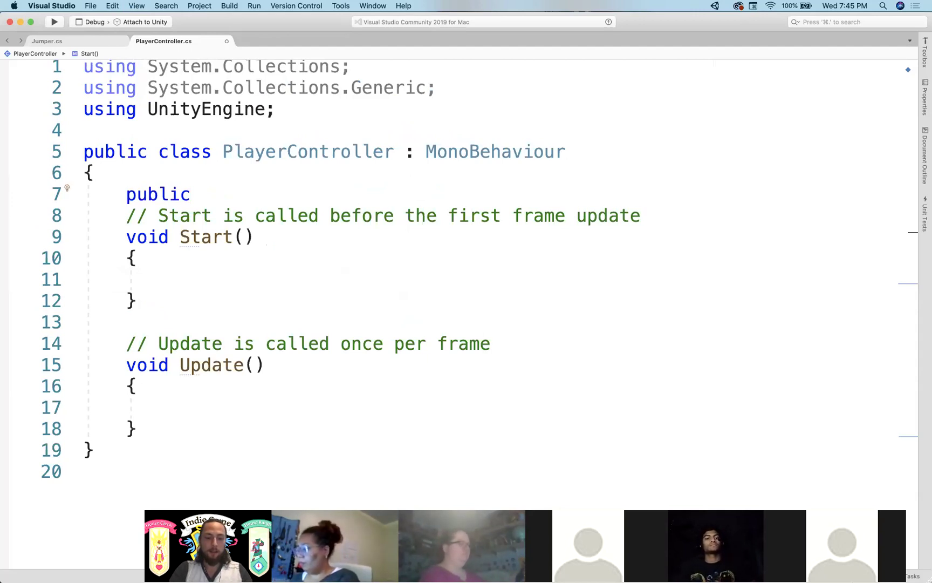
{"action": "type", "text": " Jumper"}
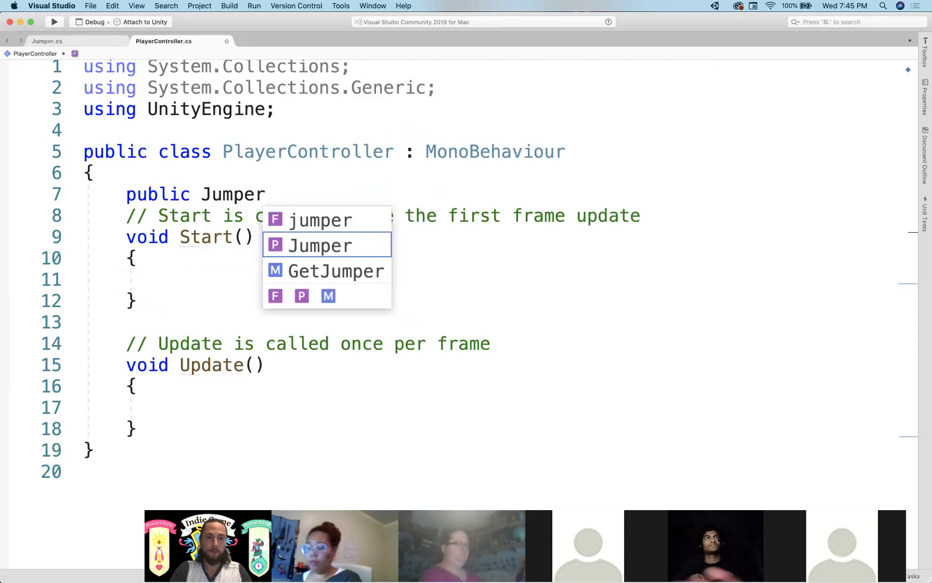
{"action": "type", "text": " jumper;"}
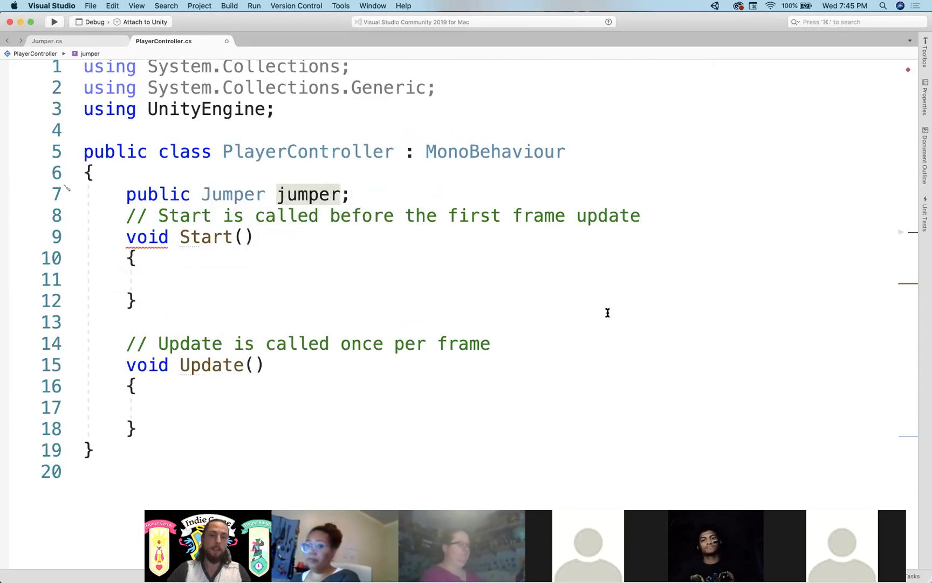
- Rename the Jumper field to myJumper, add a blank line below its declaration, and save the script
{"action": "double_click", "coordinate": [286, 199]}
{"action": "type", "text": "myJumpoer"}
{"action": "key", "text": "BackSpace"}
{"action": "key", "text": "BackSpace"}
{"action": "key", "text": "BackSpace"}
{"action": "type", "text": "we"}
{"action": "key", "text": "BackSpace"}
{"action": "key", "text": "BackSpace"}
{"action": "type", "text": "er"}
{"action": "left_click", "coordinate": [389, 196]}
{"action": "key", "text": "Return"}
{"action": "left_click", "coordinate": [264, 263]}
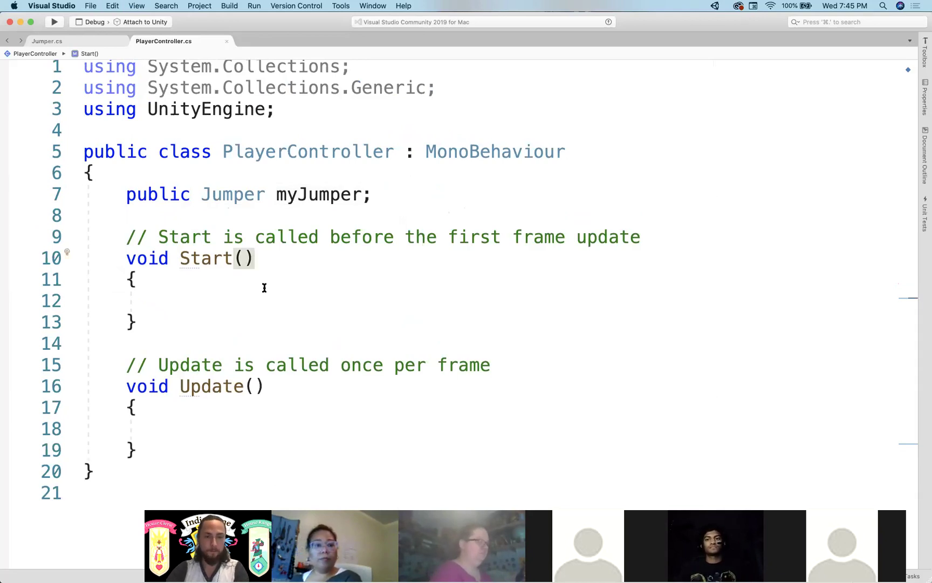
- Try myAwesomeJumper as the Jumper field's name, and restore the name myJumper
{"action": "left_click", "coordinate": [278, 195]}
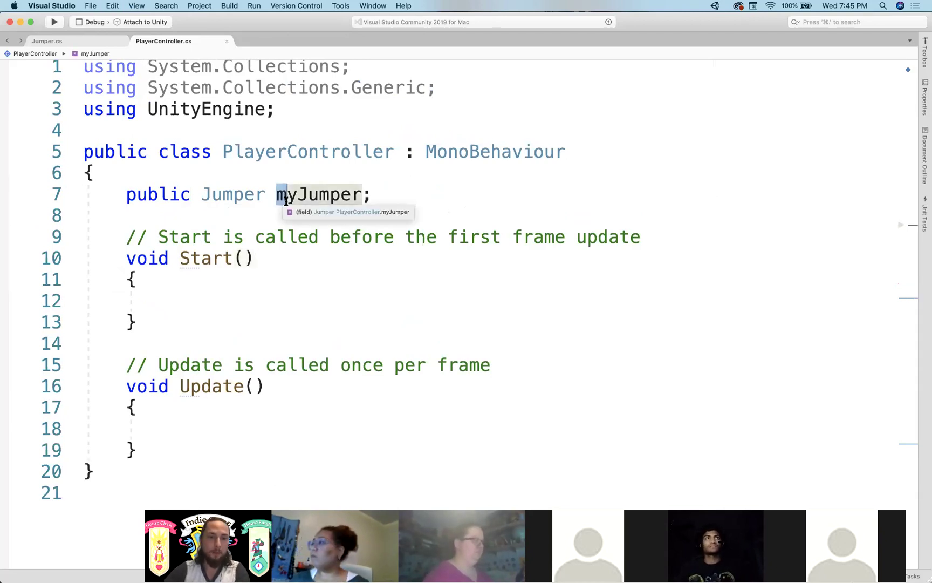
{"action": "left_click", "coordinate": [287, 286]}
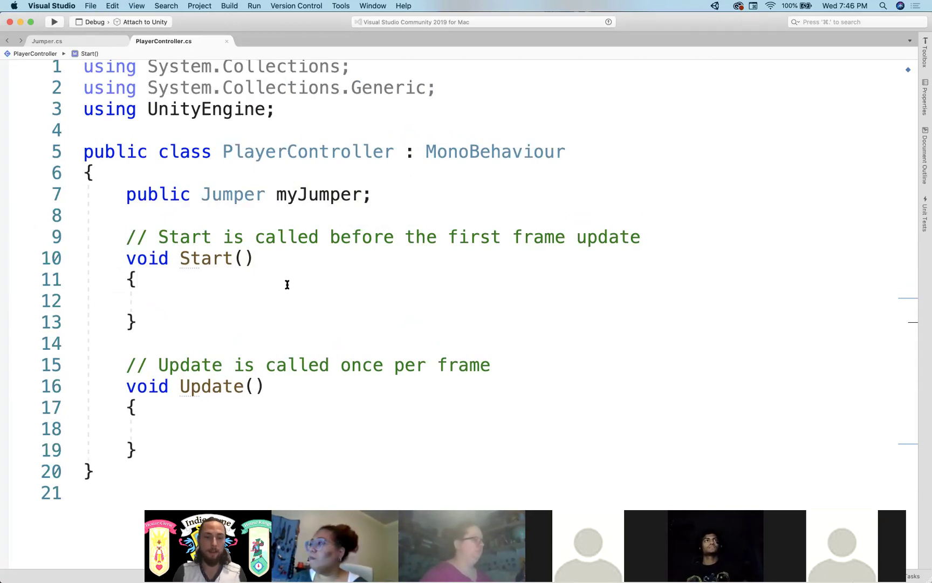
{"action": "left_click_drag", "start_coordinate": [276, 195], "coordinate": [363, 194]}
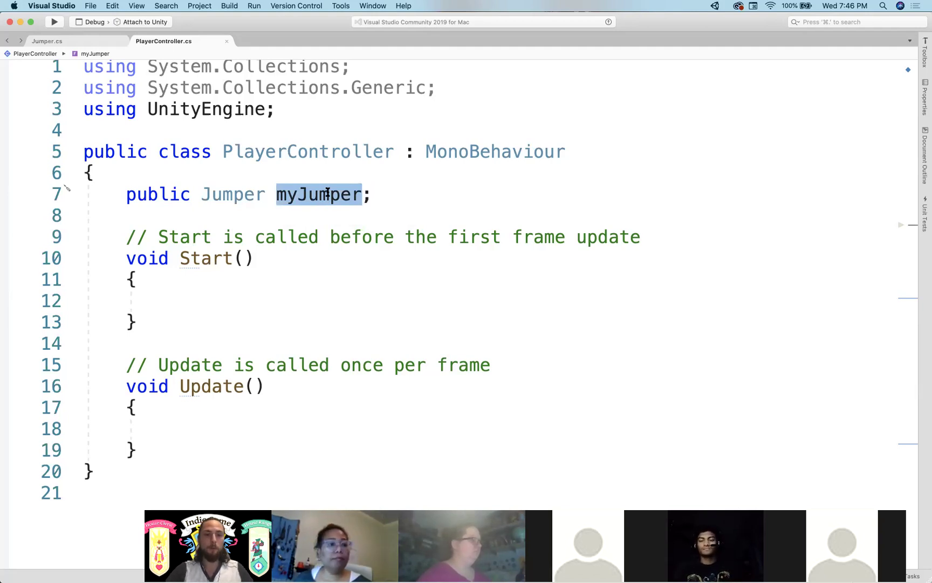
{"action": "key", "text": "Right"}
{"action": "type", "text": "Awsome"}
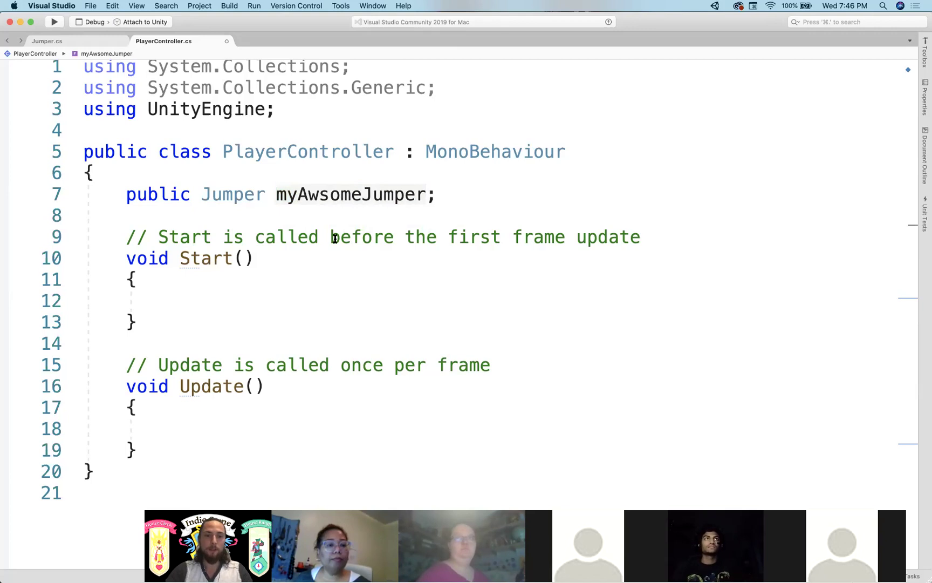
{"action": "left_click", "coordinate": [321, 196]}
{"action": "type", "text": "e"}
{"action": "left_click_drag", "start_coordinate": [372, 195], "coordinate": [299, 195]}
{"action": "key", "text": "BackSpace"}
{"action": "left_click", "coordinate": [430, 340]}
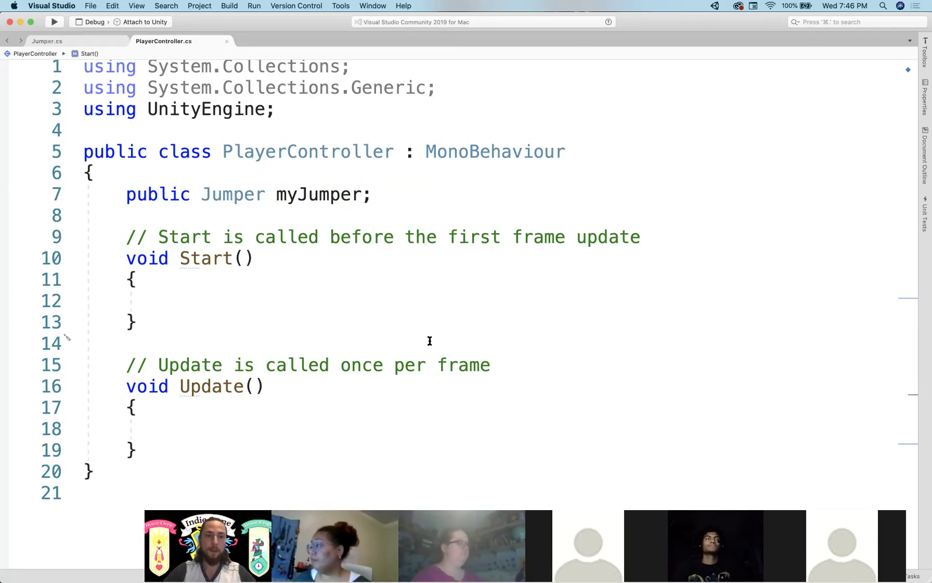
- Examine the myJumper declaration, looking at its public keyword and its Jumper type
{"action": "triple_click", "coordinate": [258, 195]}
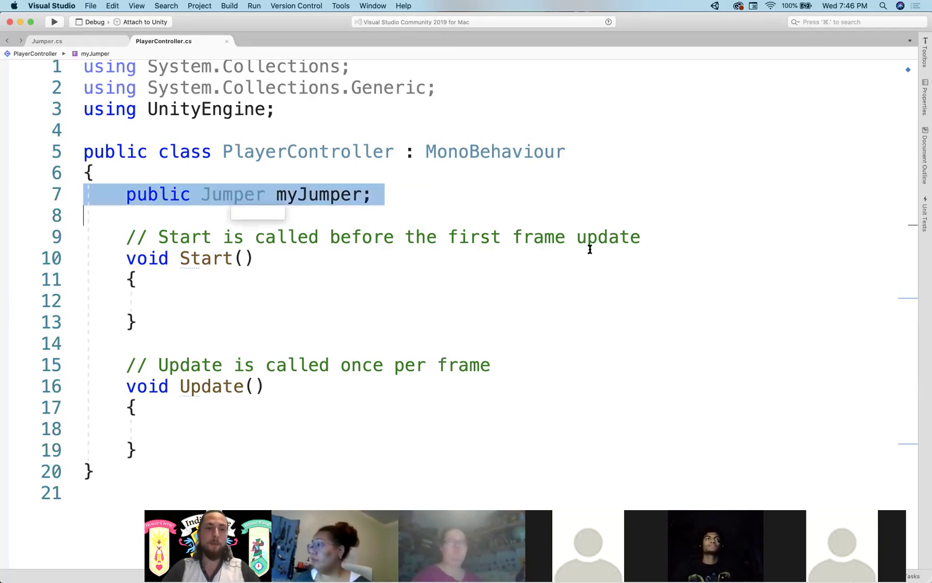
{"action": "left_click", "coordinate": [452, 207]}
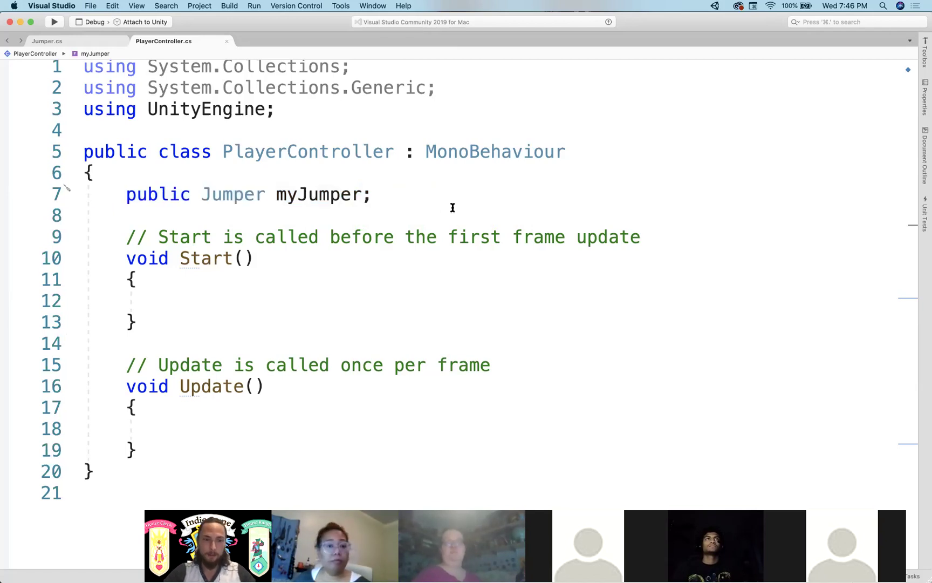
{"action": "double_click", "coordinate": [157, 195]}
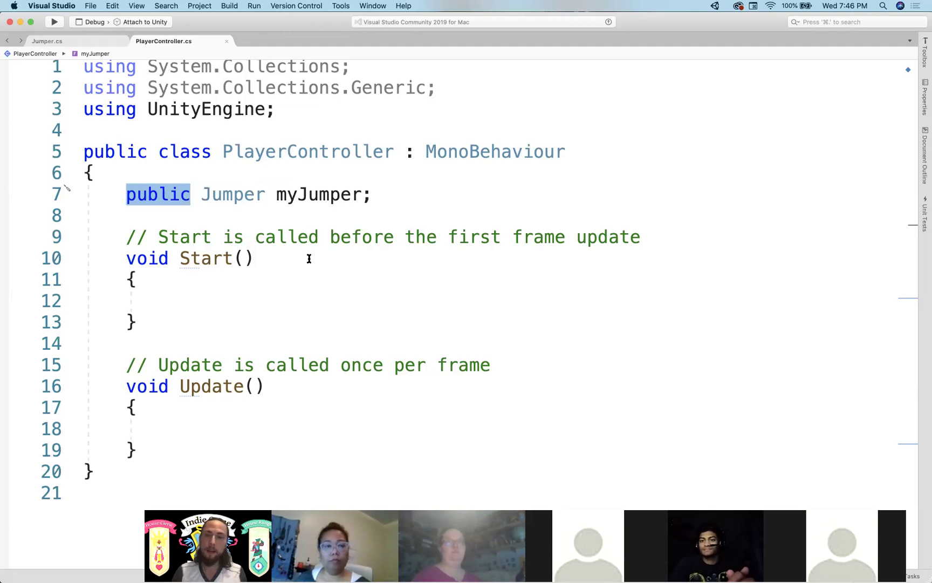
{"action": "left_click", "coordinate": [290, 252]}
{"action": "double_click", "coordinate": [167, 195]}
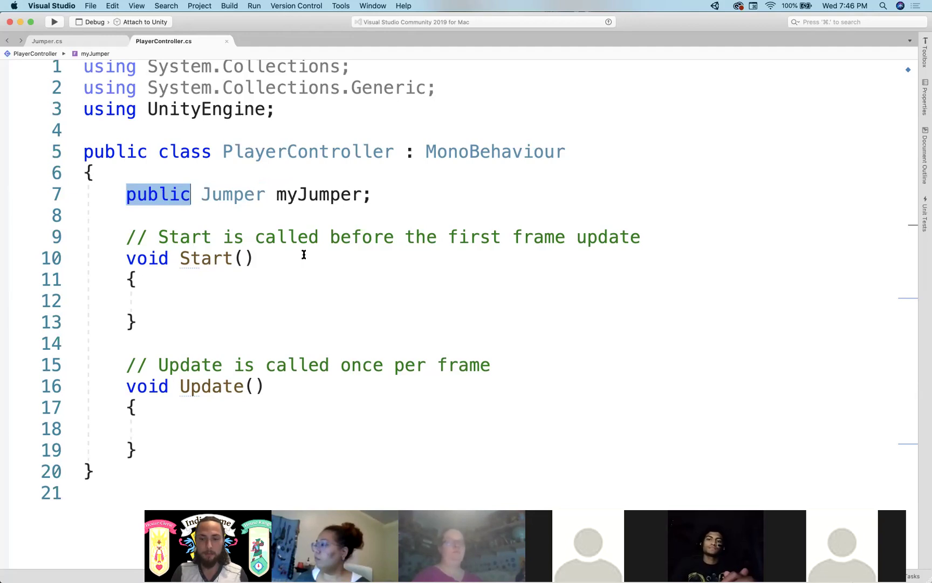
{"action": "left_click", "coordinate": [228, 197]}
{"action": "double_click", "coordinate": [227, 198]}
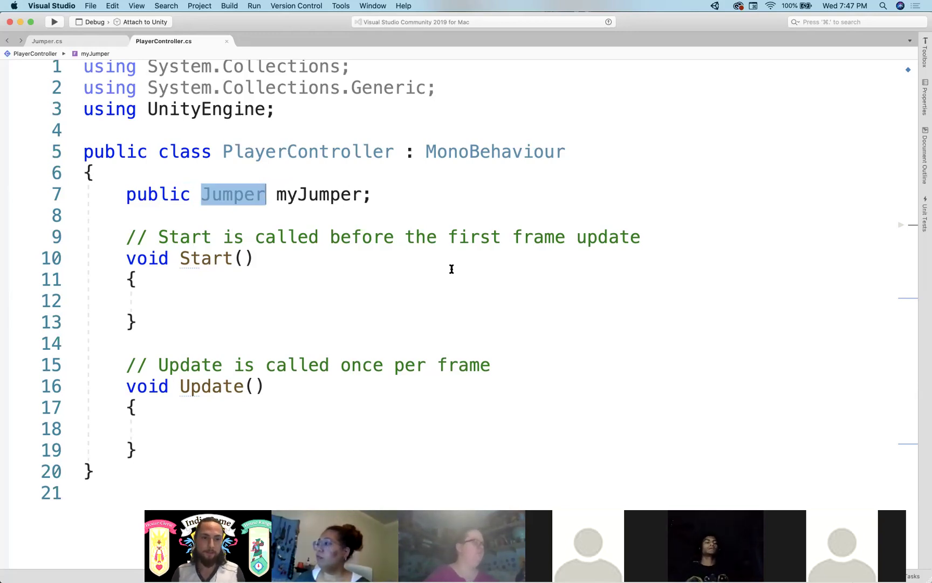
- Declare an example field, public int exampleInt = 10;, on a new line above the myJumper declaration
{"action": "left_click", "coordinate": [452, 268]}
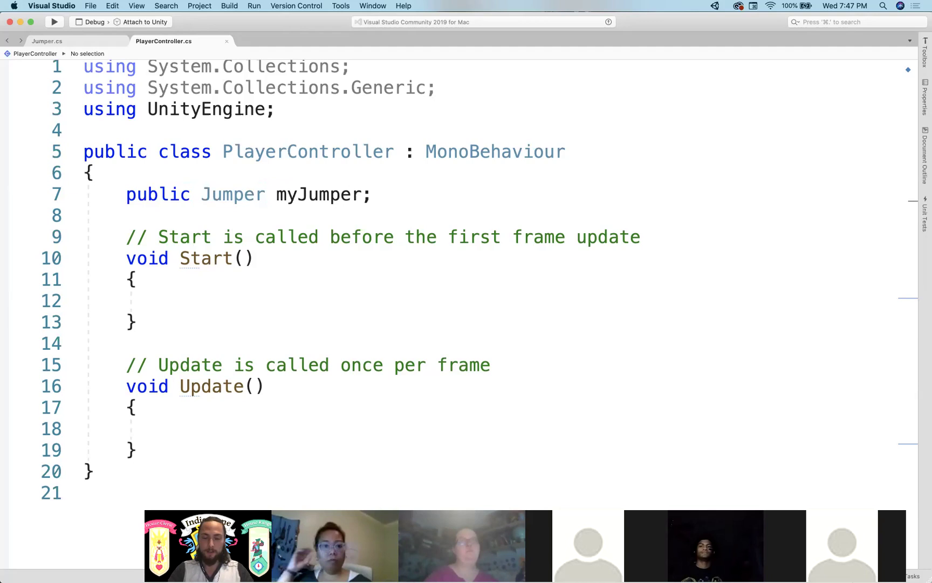
{"action": "key", "text": "Return"}
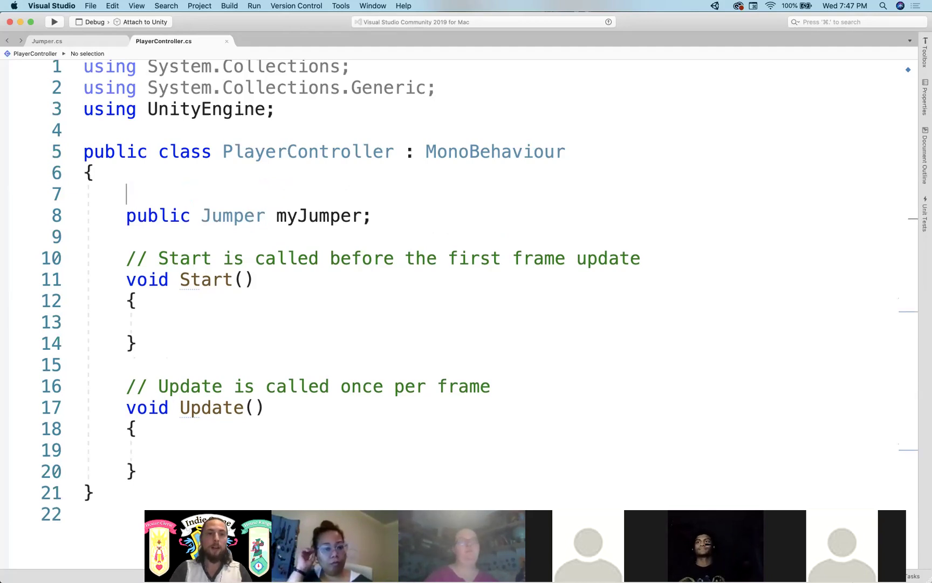
{"action": "type", "text": "public "}
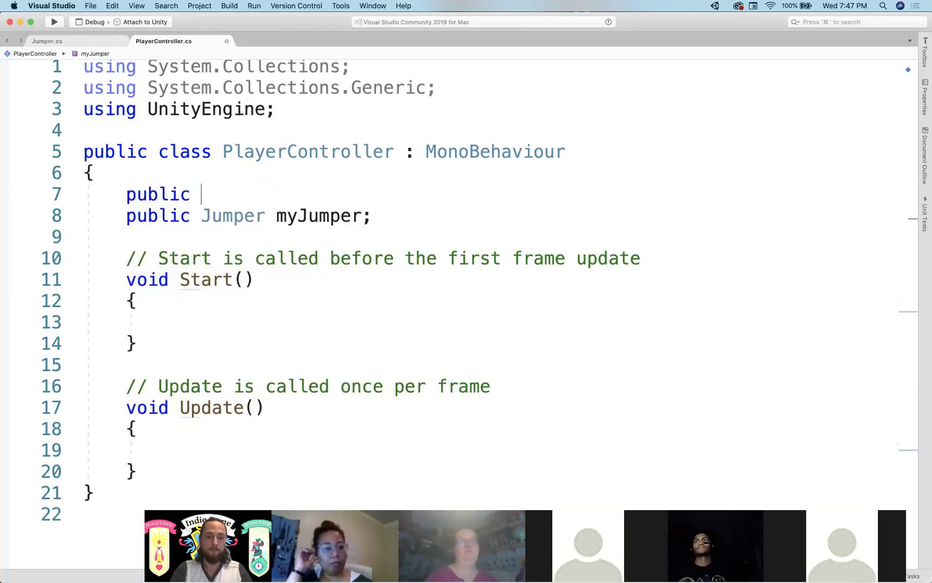
{"action": "type", "text": "int examp"}
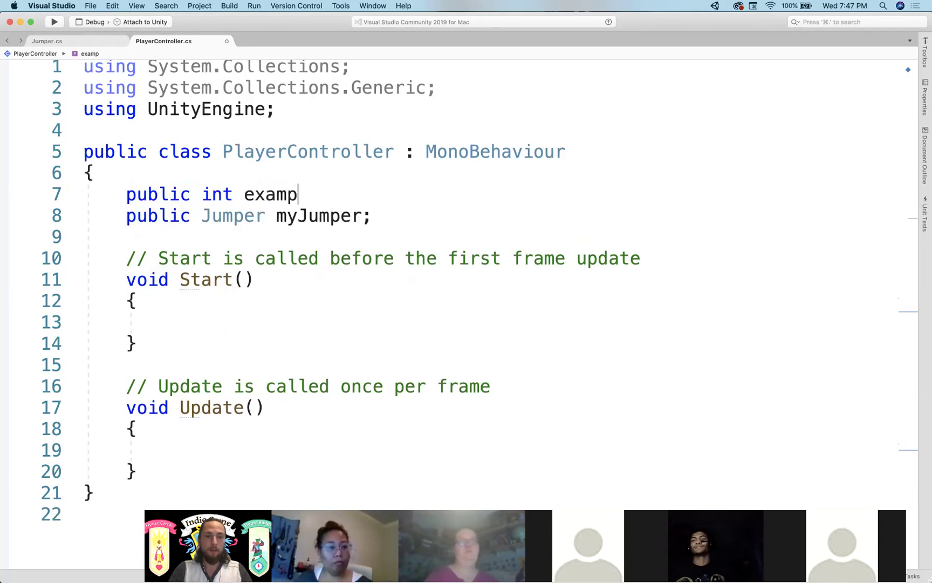
{"action": "type", "text": "leInt;"}
{"action": "left_click", "coordinate": [297, 196]}
{"action": "double_click", "coordinate": [212, 193]}
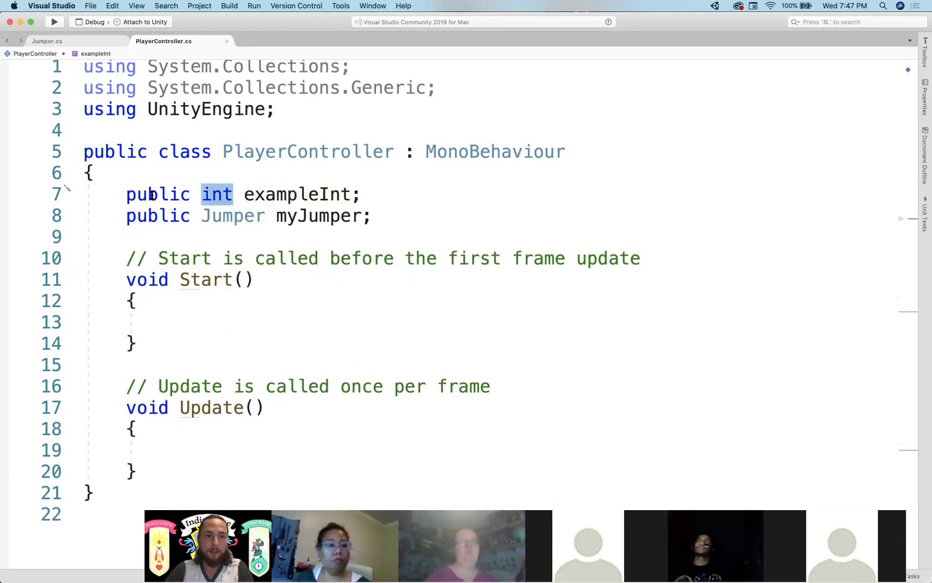
{"action": "left_click", "coordinate": [291, 194]}
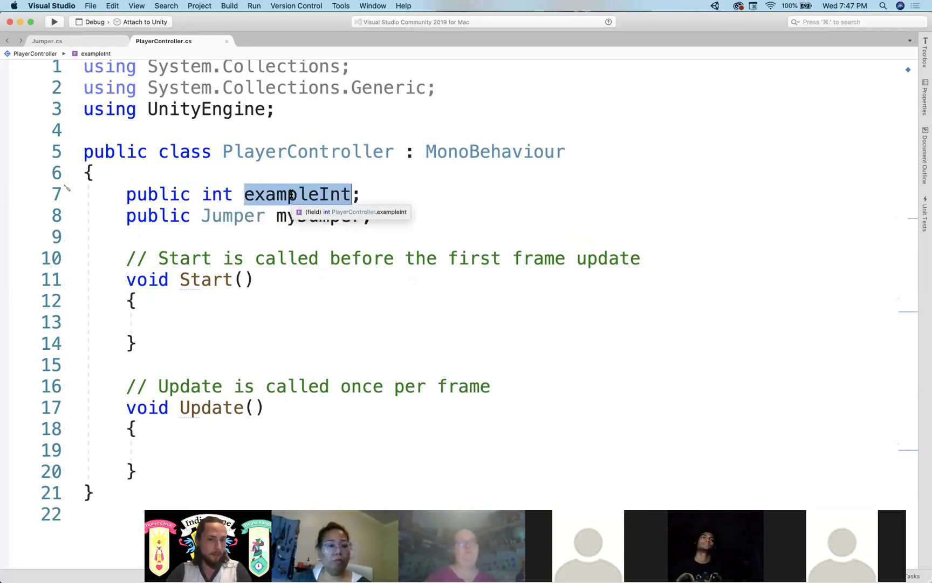
{"action": "type", "text": "= 10"}
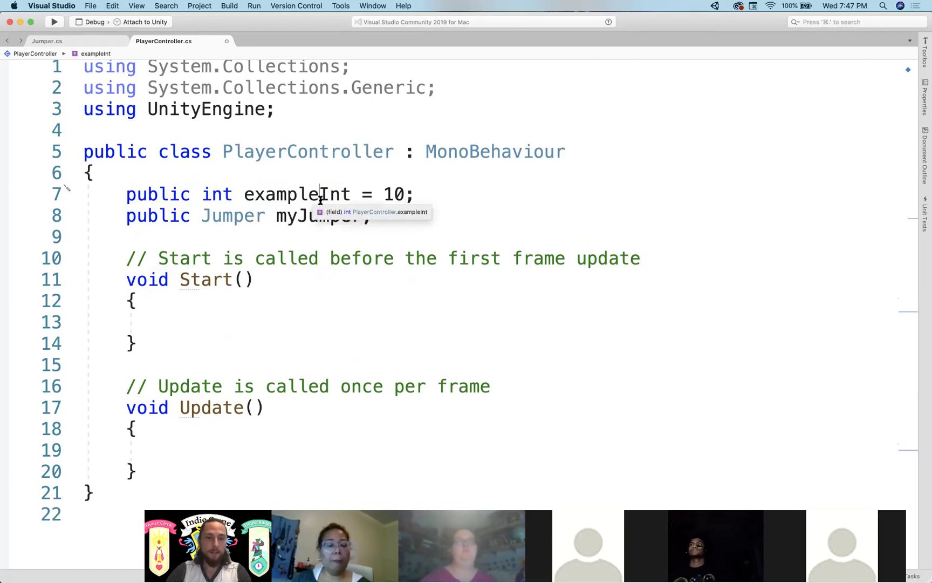
- Compare the types and names of exampleInt and myJumper, and delete the exampleInt line and save
{"action": "double_click", "coordinate": [318, 194]}
{"action": "left_click", "coordinate": [233, 191]}
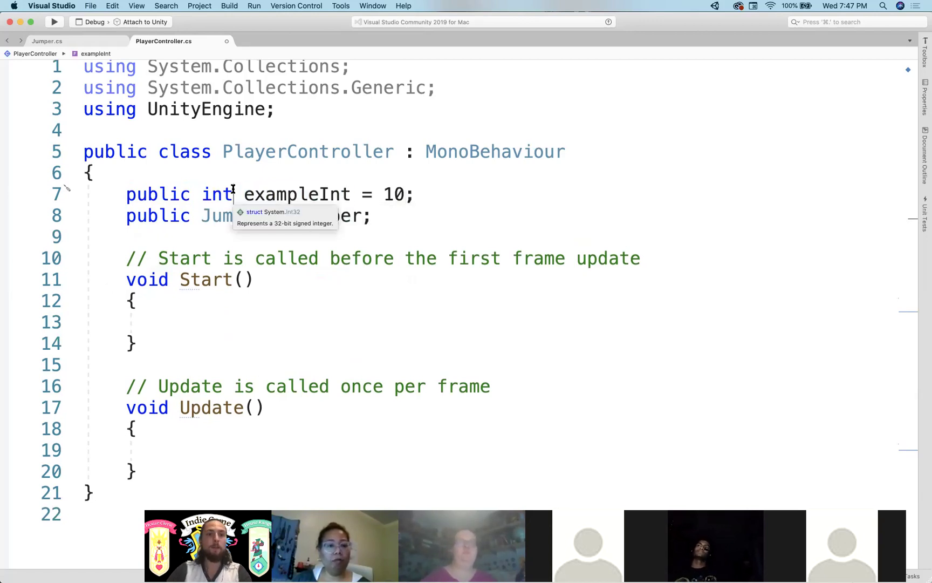
{"action": "left_click", "coordinate": [385, 192]}
{"action": "double_click", "coordinate": [308, 216]}
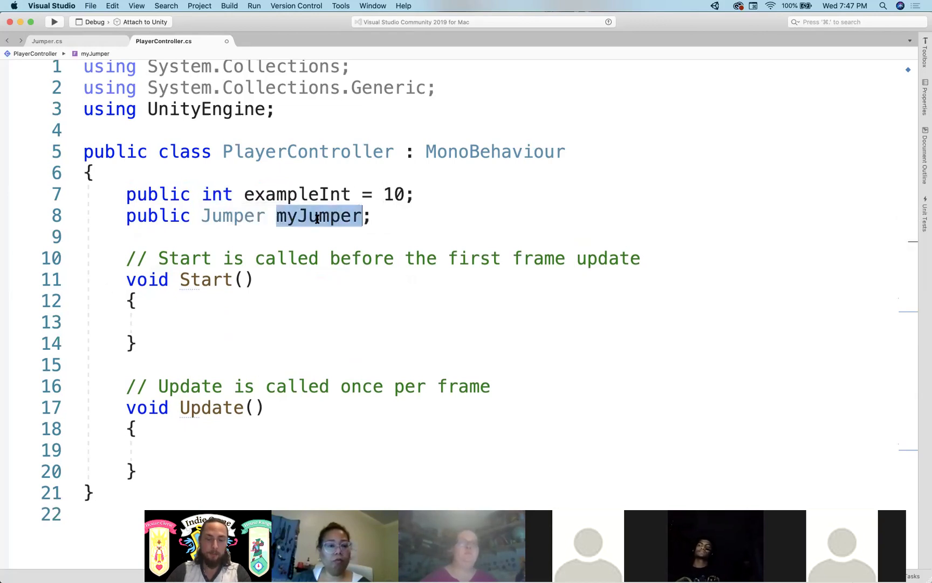
{"action": "left_click", "coordinate": [228, 216]}
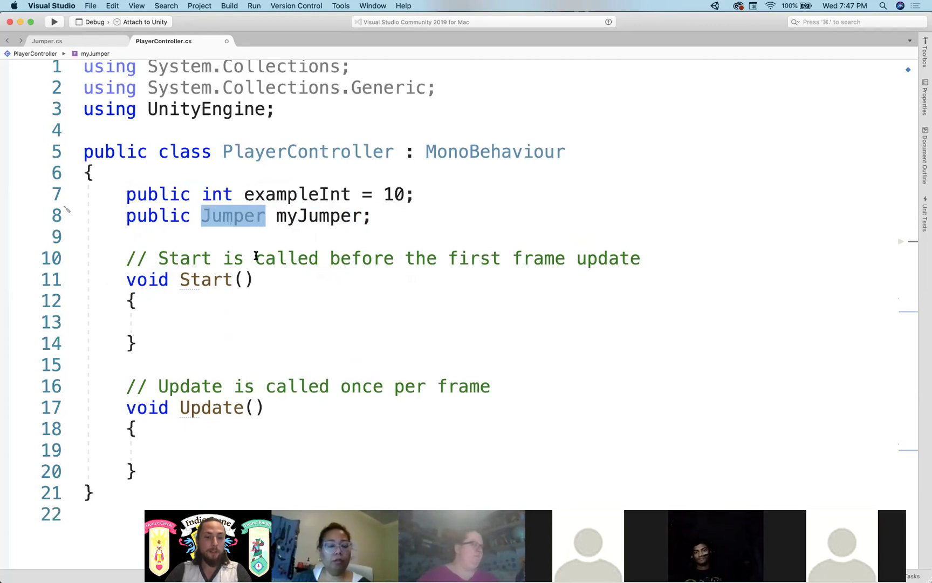
{"action": "double_click", "coordinate": [257, 190]}
{"action": "triple_click", "coordinate": [256, 188]}
{"action": "key", "text": "BackSpace"}
{"action": "left_click", "coordinate": [468, 259]}
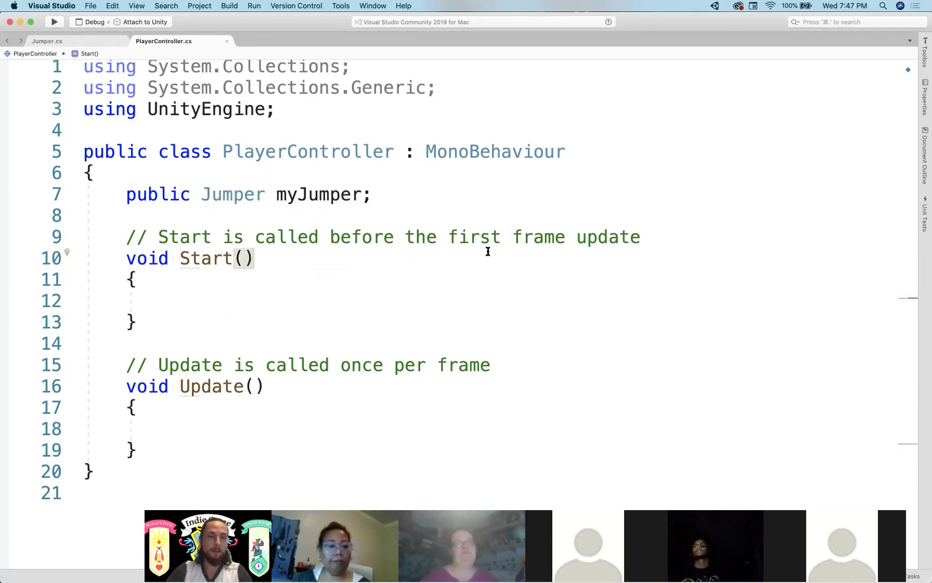
- Switch to Unity and select Mario in the scene hierarchy to show its components
{"action": "key", "text": "super+Tab"}
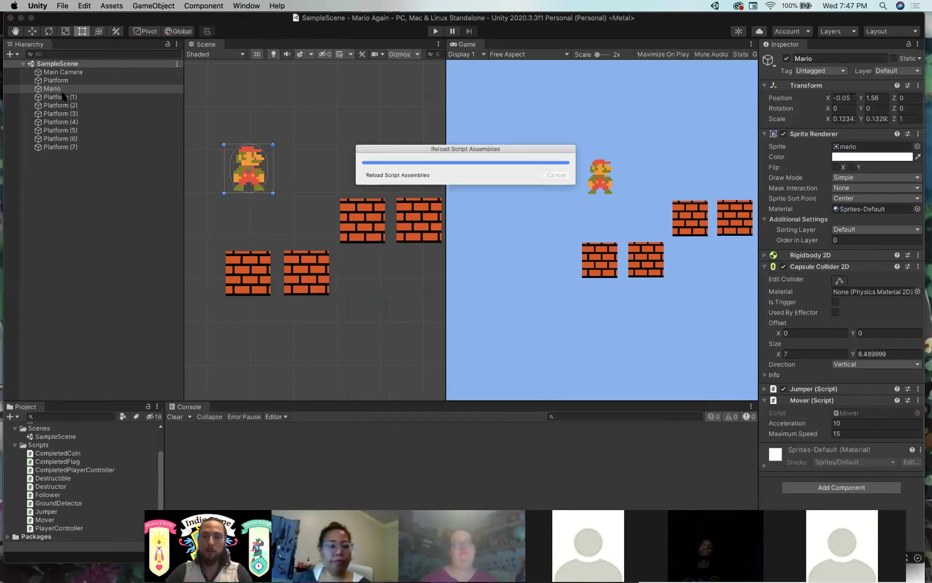
{"action": "left_click", "coordinate": [46, 87]}
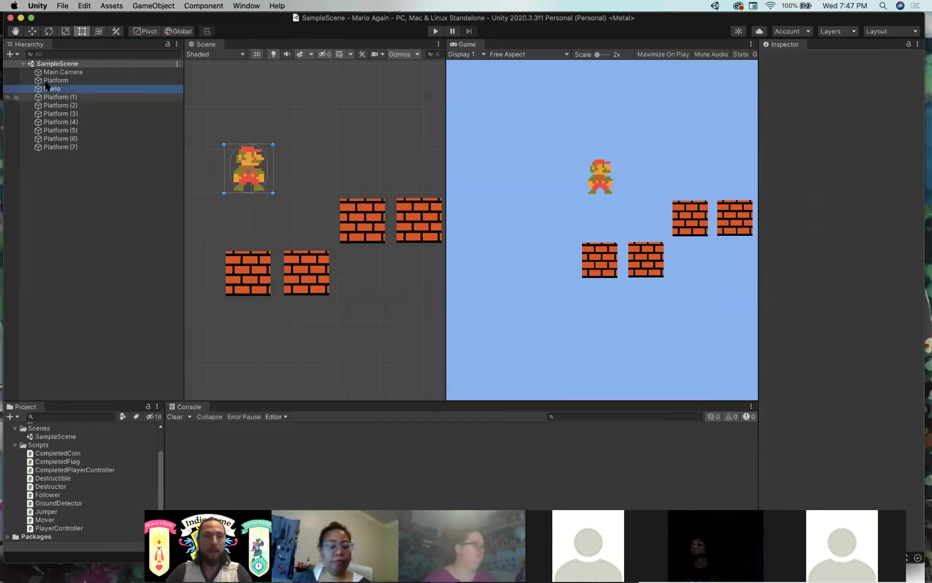
{"action": "left_click", "coordinate": [188, 410]}
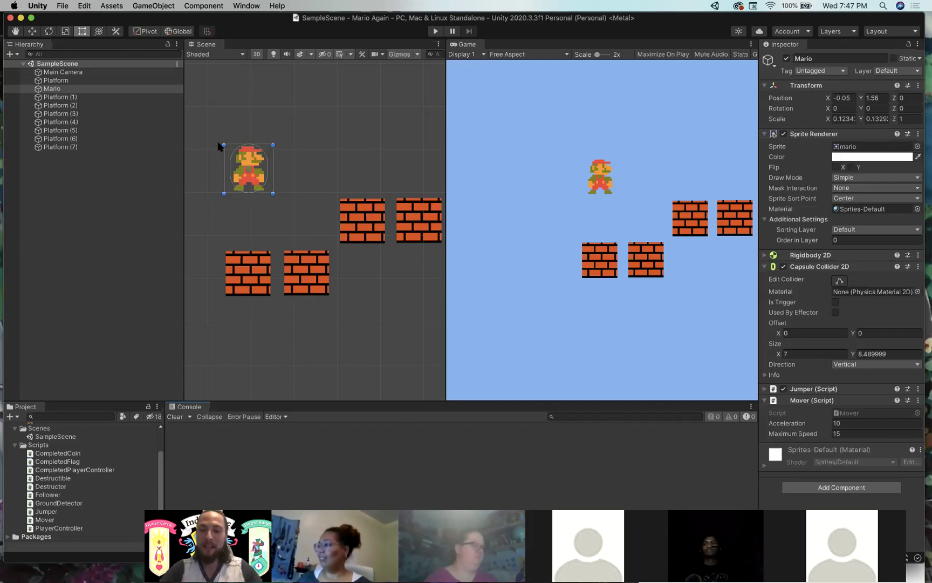
{"action": "left_click", "coordinate": [46, 89]}
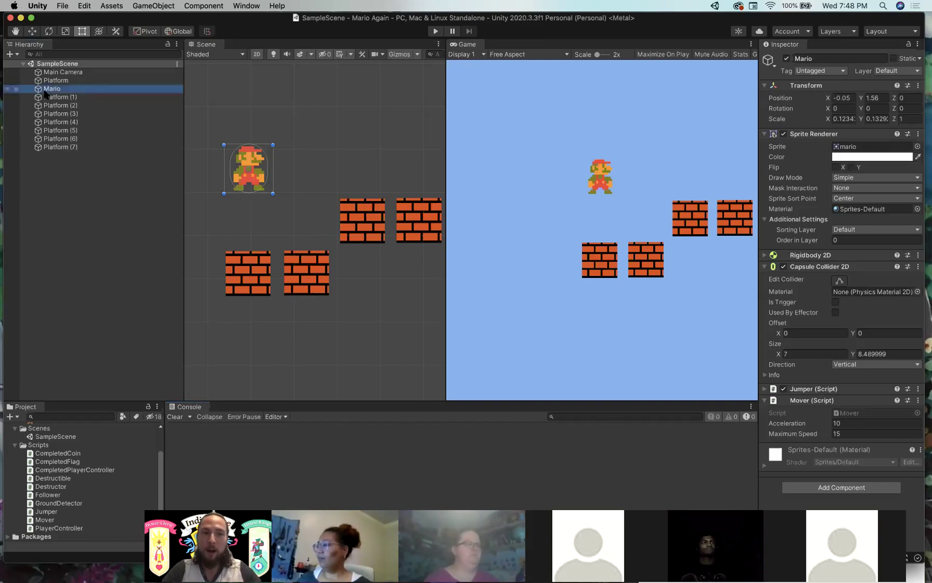
{"action": "left_click", "coordinate": [835, 488]}
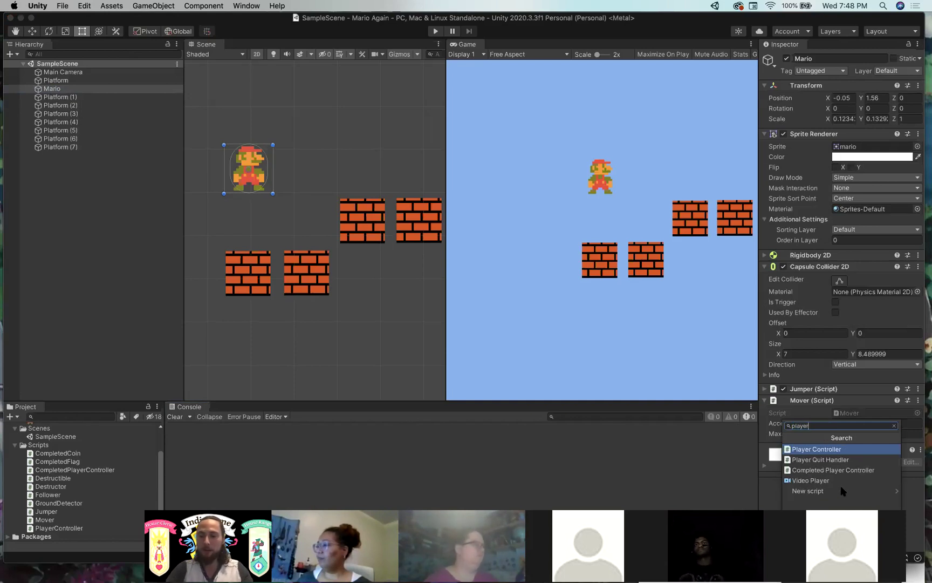
{"action": "key", "text": "BackSpace"}
{"action": "key", "text": "Escape"}
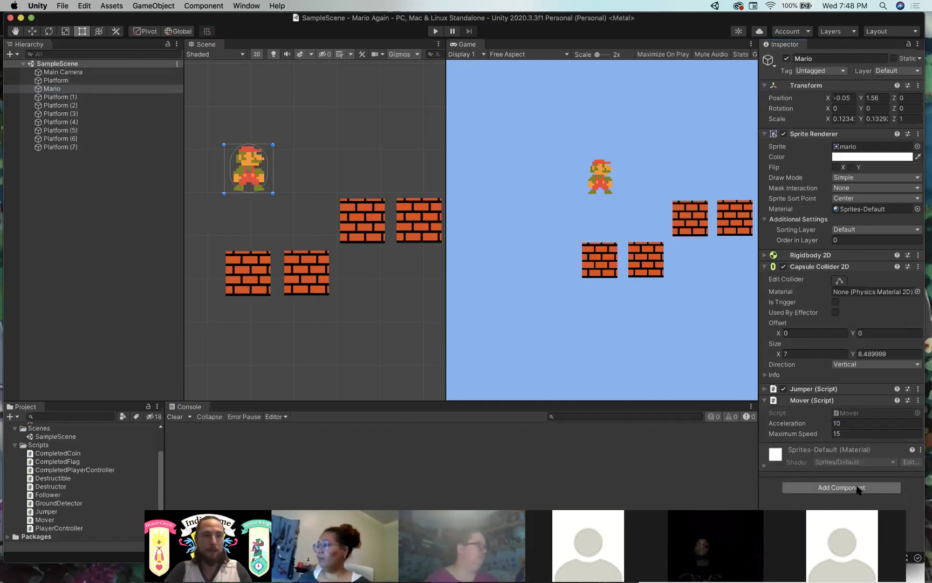
- Add the PlayerController script to Mario as a new component
{"action": "left_click", "coordinate": [858, 489]}
{"action": "type", "text": "p"}
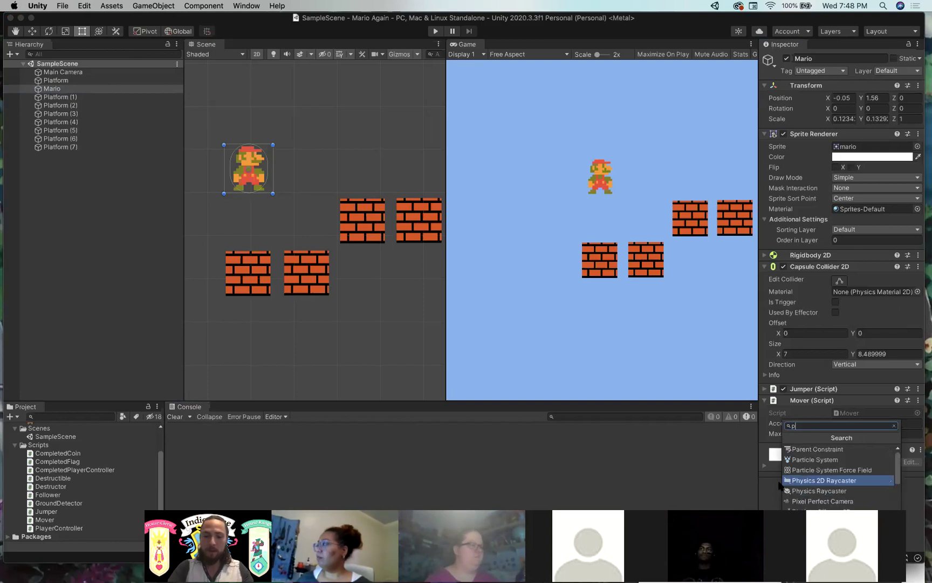
{"action": "type", "text": "layer"}
{"action": "left_click", "coordinate": [842, 450]}
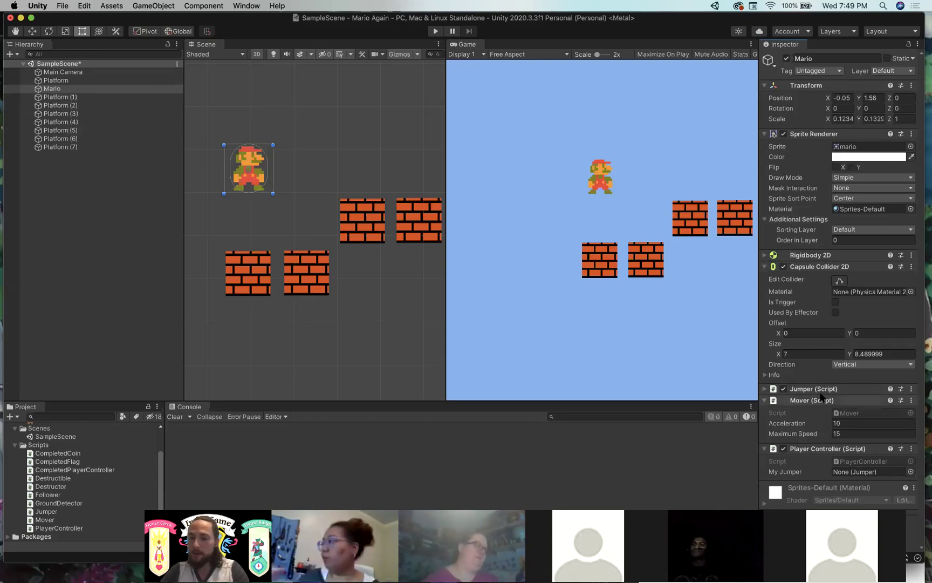
- Assign Mario's Jumper component to the Player Controller's My Jumper reference, expand the Jumper settings, and save the scene
{"action": "left_click_drag", "start_coordinate": [808, 394], "coordinate": [864, 475]}
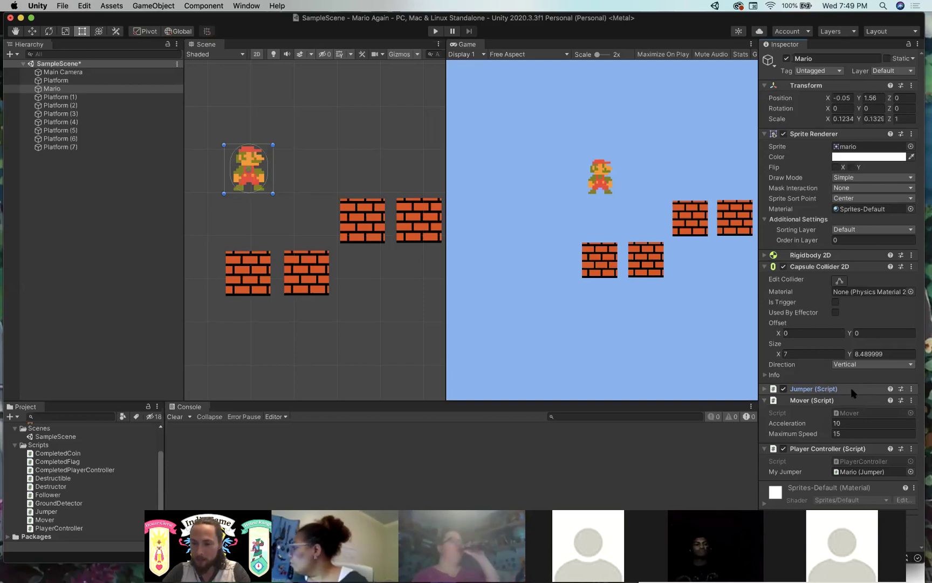
{"action": "left_click", "coordinate": [764, 390]}
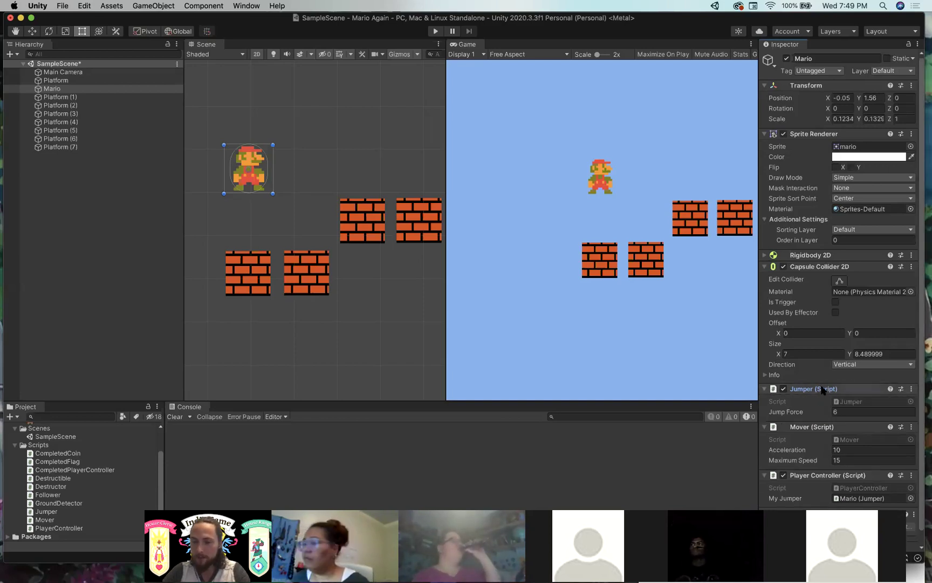
{"action": "scroll", "coordinate": [831, 390], "scroll_direction": "down", "scroll_amount": 1}
{"action": "left_click_drag", "start_coordinate": [829, 377], "coordinate": [859, 484]}
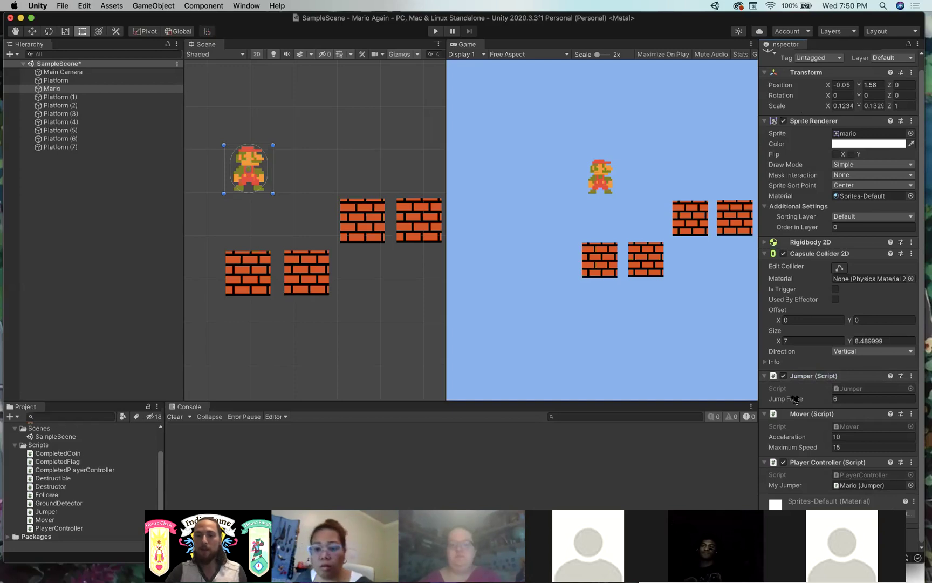
{"action": "key", "text": "super+s"}
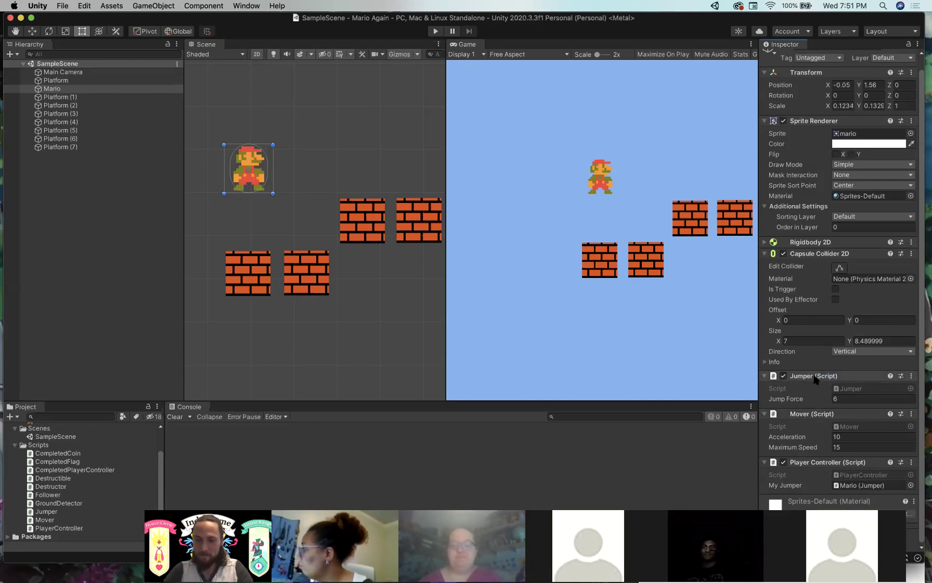
- Switch to Visual Studio and compare the public myJumper declaration in PlayerController.cs with Mario's My Jumper field in Unity
{"action": "key", "text": "super+Tab"}
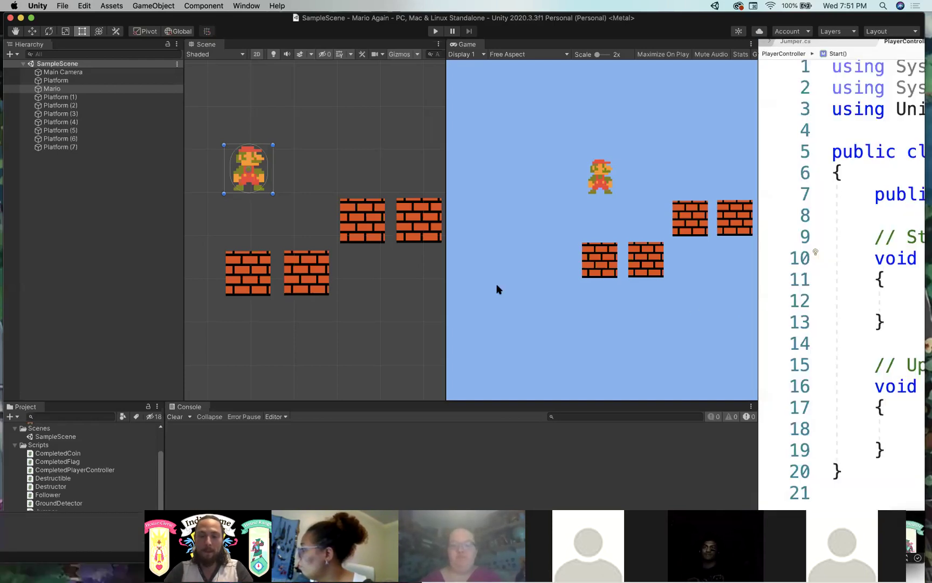
{"action": "triple_click", "coordinate": [290, 192]}
{"action": "left_click", "coordinate": [405, 190]}
{"action": "left_click_drag", "start_coordinate": [363, 197], "coordinate": [74, 195]}
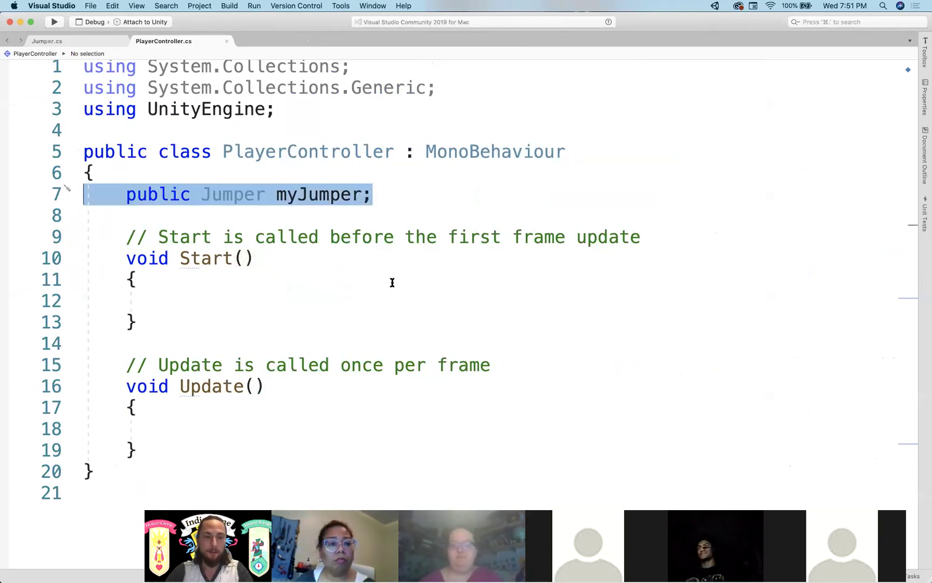
{"action": "key", "text": "super+Tab"}
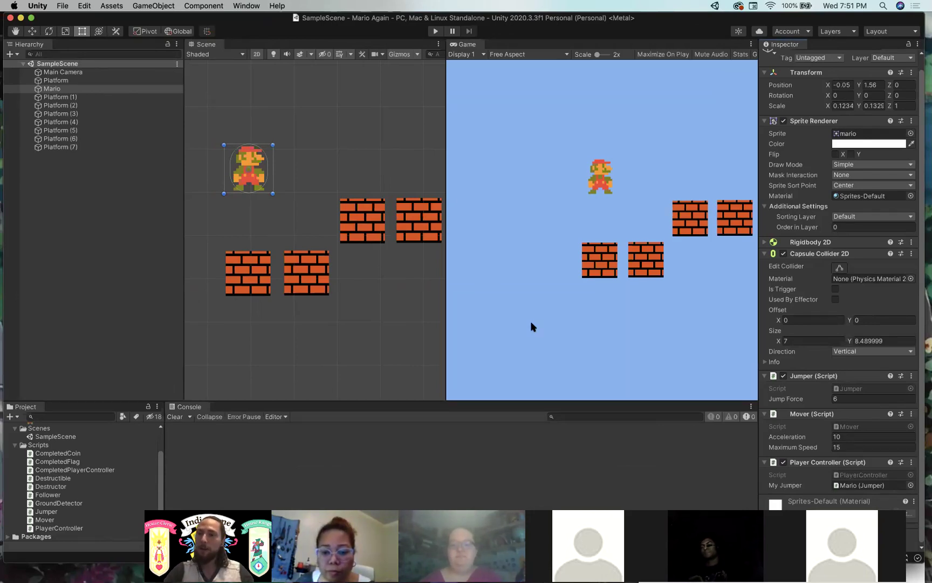
{"action": "key", "text": "super+Tab"}
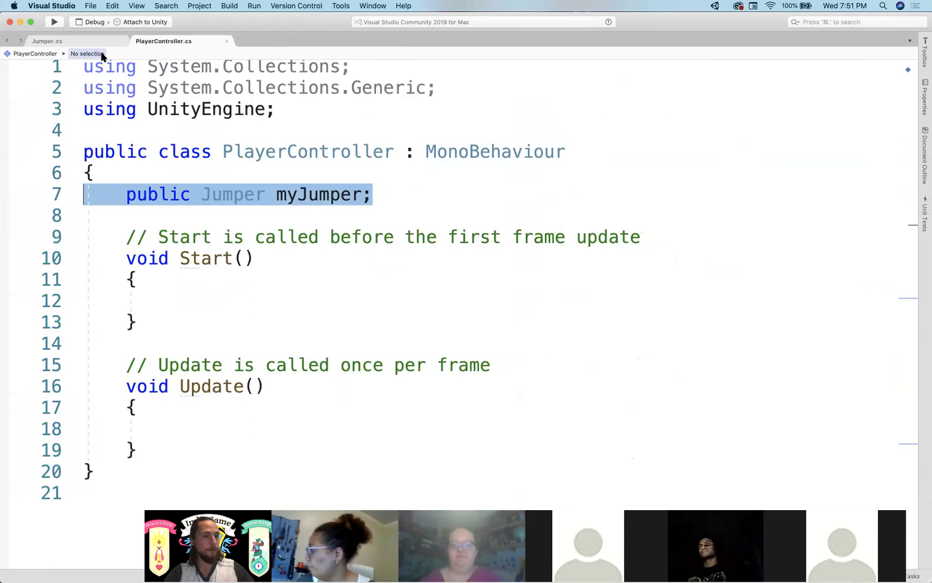
- Open Jumper.cs and compare its private Rigidbody2D and GroundDetector declarations with the fields of Mario's Jumper component in Unity
{"action": "left_click", "coordinate": [59, 40]}
{"action": "scroll", "coordinate": [310, 324], "scroll_direction": "down", "scroll_amount": 5}
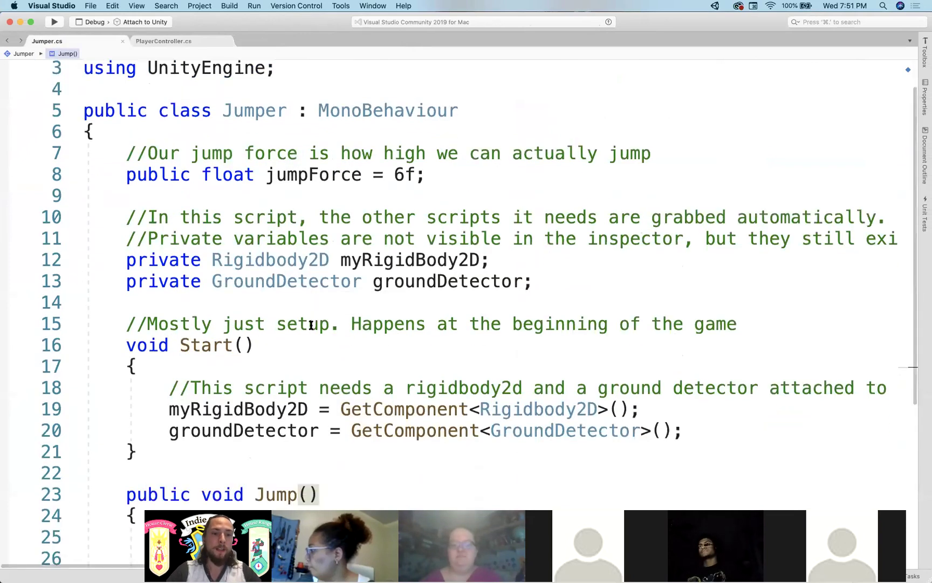
{"action": "scroll", "coordinate": [311, 325], "scroll_direction": "up", "scroll_amount": 1}
{"action": "left_click_drag", "start_coordinate": [105, 186], "coordinate": [564, 208]}
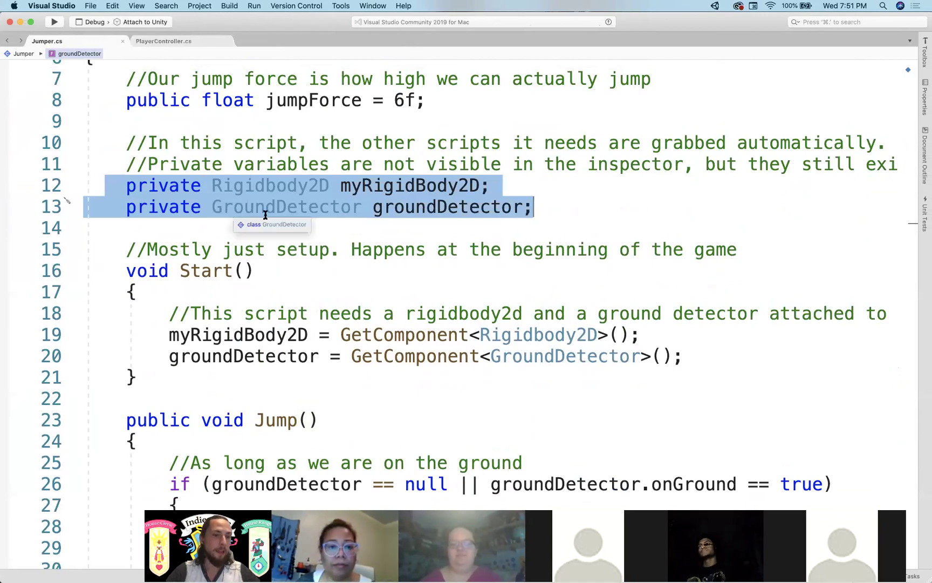
{"action": "left_click", "coordinate": [176, 231]}
{"action": "double_click", "coordinate": [163, 185]}
{"action": "key", "text": "super+Tab"}
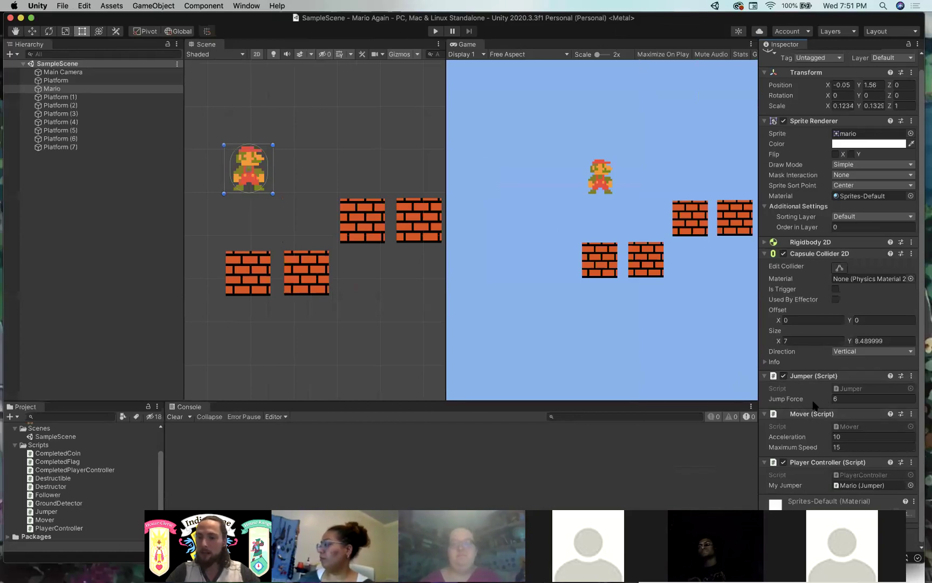
{"action": "key", "text": "super+Tab"}
{"action": "double_click", "coordinate": [145, 185]}
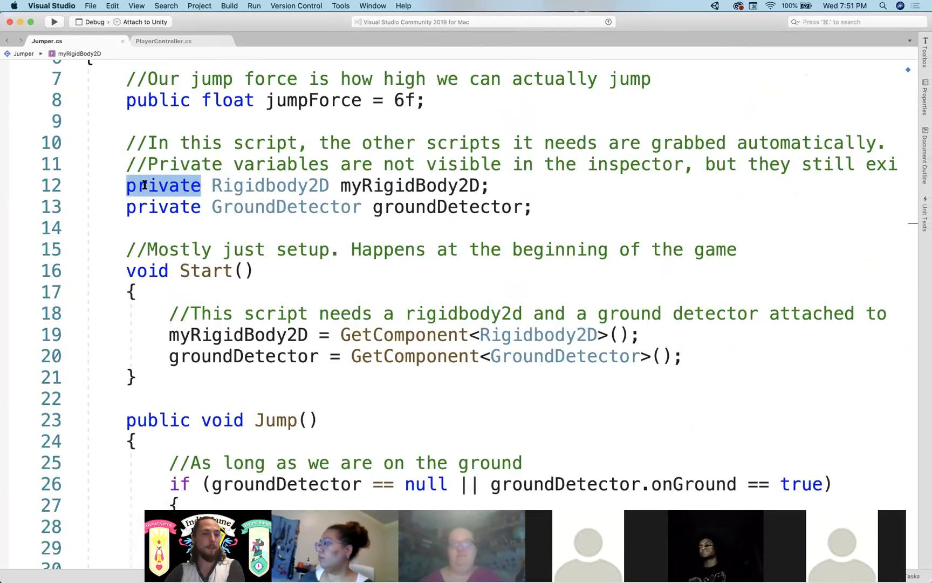
- Examine the GetComponent<Rigidbody2D>() assignment to myRigidBody2D in the Start method of Jumper.cs
{"action": "scroll", "coordinate": [145, 185], "scroll_direction": "down", "scroll_amount": 2}
{"action": "left_click", "coordinate": [179, 286]}
{"action": "left_click_drag", "start_coordinate": [352, 290], "coordinate": [673, 294], "text": "shift"}
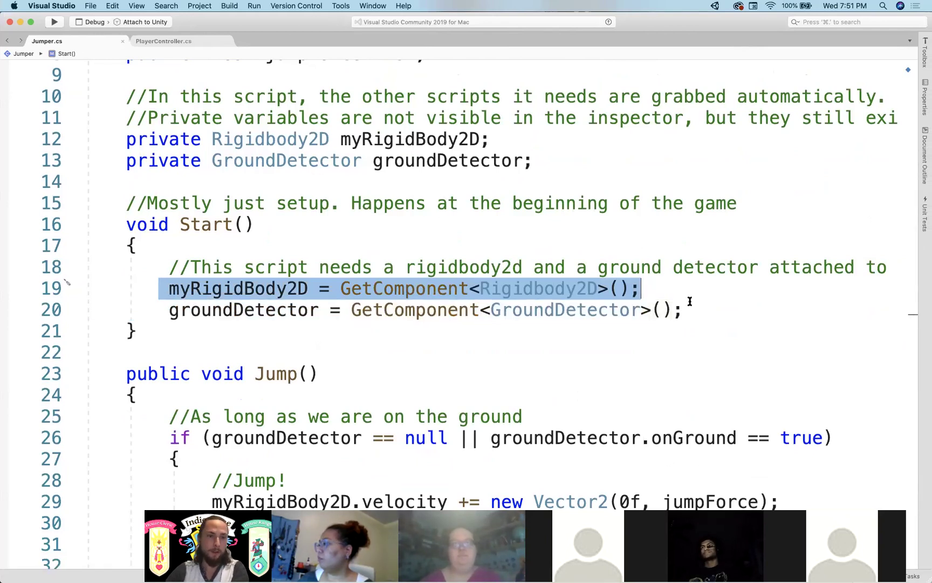
- Return to PlayerController.cs and review its public myJumper declaration against Mario's Player Controller component in Unity
{"action": "left_click", "coordinate": [161, 43]}
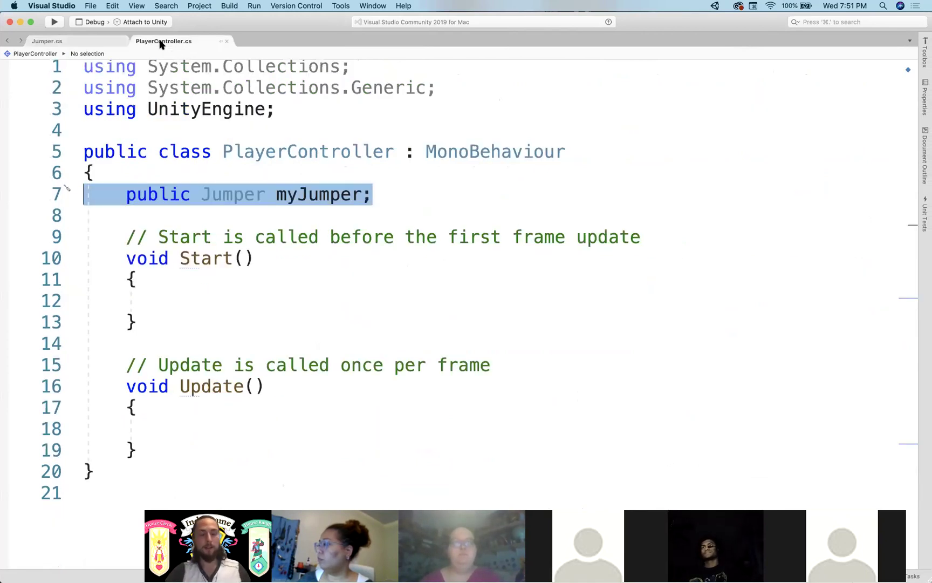
{"action": "left_click", "coordinate": [182, 299]}
{"action": "left_click", "coordinate": [185, 195]}
{"action": "triple_click", "coordinate": [184, 195]}
{"action": "key", "text": "super+Tab"}
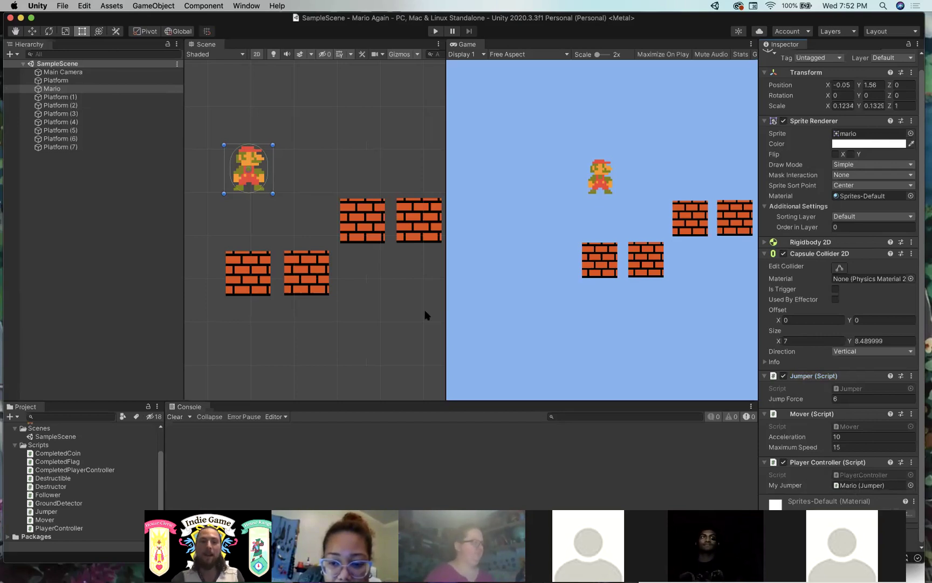
{"action": "key", "text": "super+Tab"}
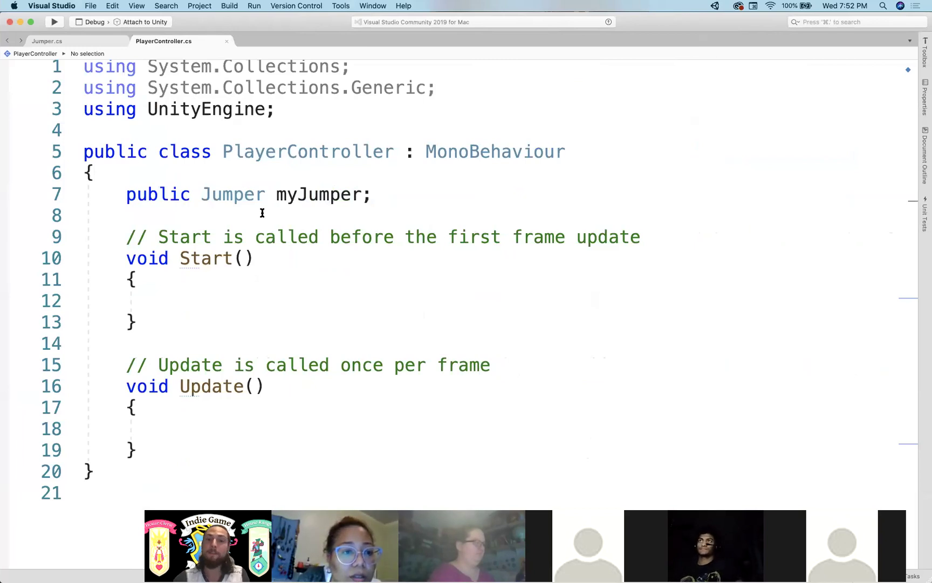
- Delete the public Jumper myJumper line from PlayerController.cs, save, and check Mario's Player Controller component in Unity
{"action": "left_click", "coordinate": [158, 195]}
{"action": "triple_click", "coordinate": [156, 195]}
{"action": "triple_click", "coordinate": [153, 194]}
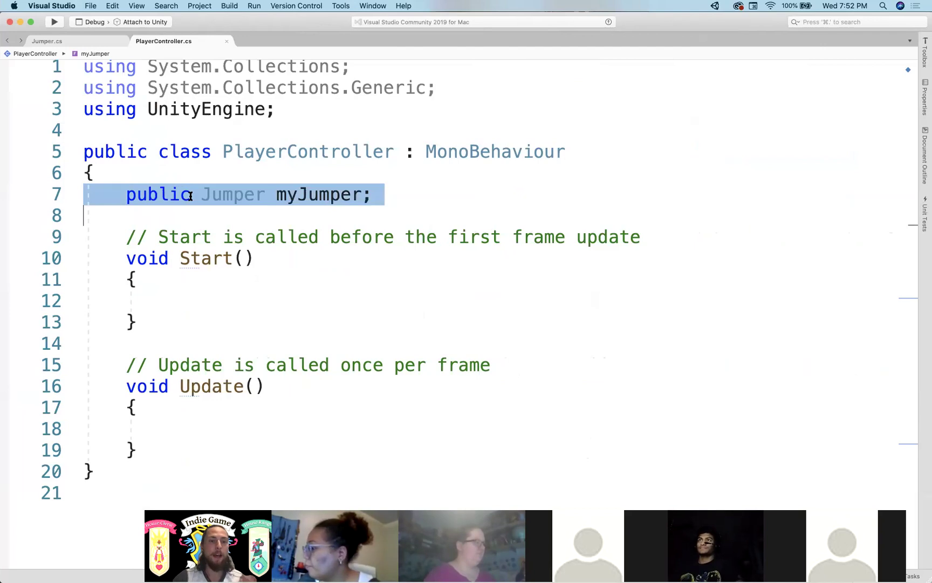
{"action": "key", "text": "Delete"}
{"action": "key", "text": "BackSpace"}
{"action": "key", "text": "super+s"}
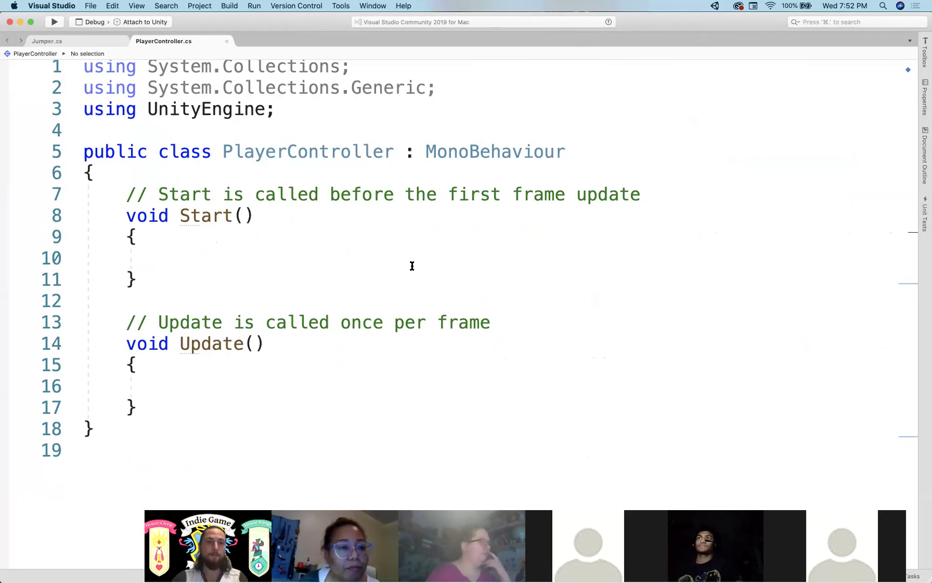
{"action": "key", "text": "super+Tab"}
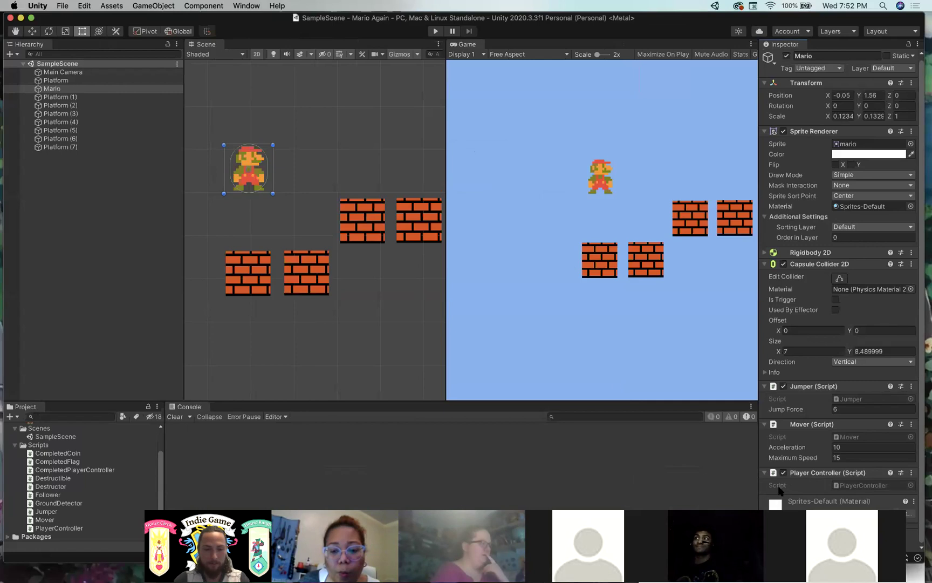
- Return to Visual Studio and undo the deletion of the myJumper declaration in PlayerController.cs
{"action": "key", "text": "super+Tab"}
{"action": "key", "text": "super+z"}
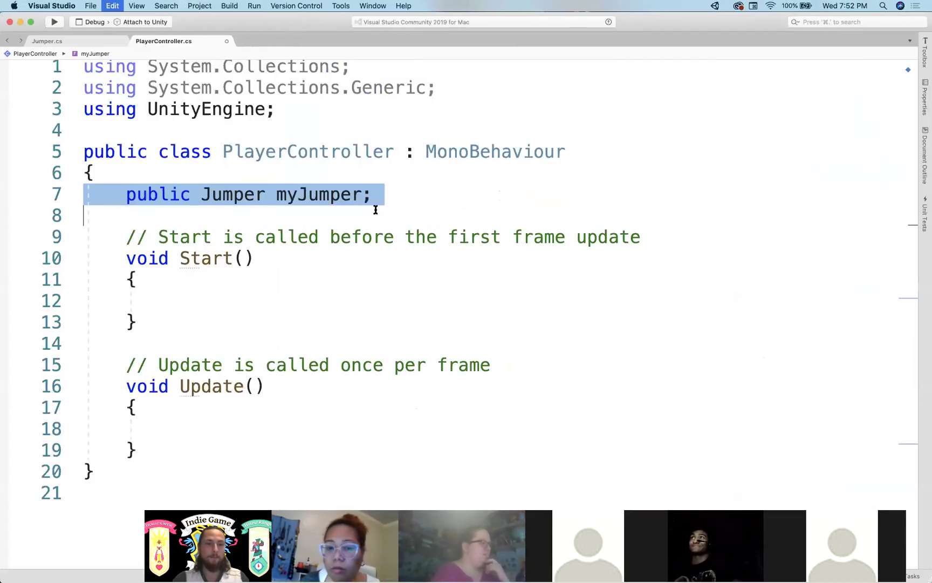
{"action": "left_click", "coordinate": [375, 210]}
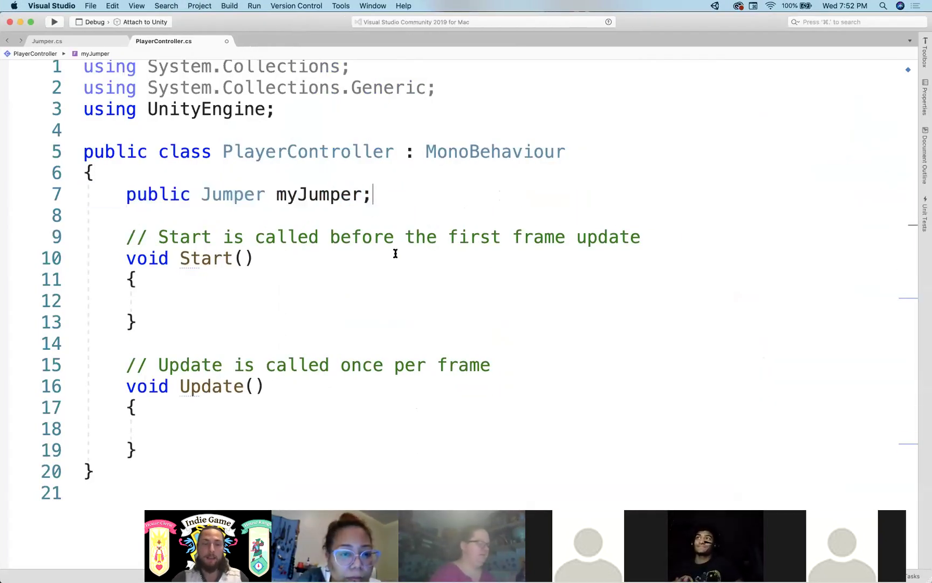
- Remove the semicolon after myJumper, save the script, and examine the resulting compiler error in Unity's console
{"action": "key", "text": "super+z"}
{"action": "key", "text": "Down"}
{"action": "key", "text": "Down"}
{"action": "key", "text": "Down"}
{"action": "key", "text": "Down"}
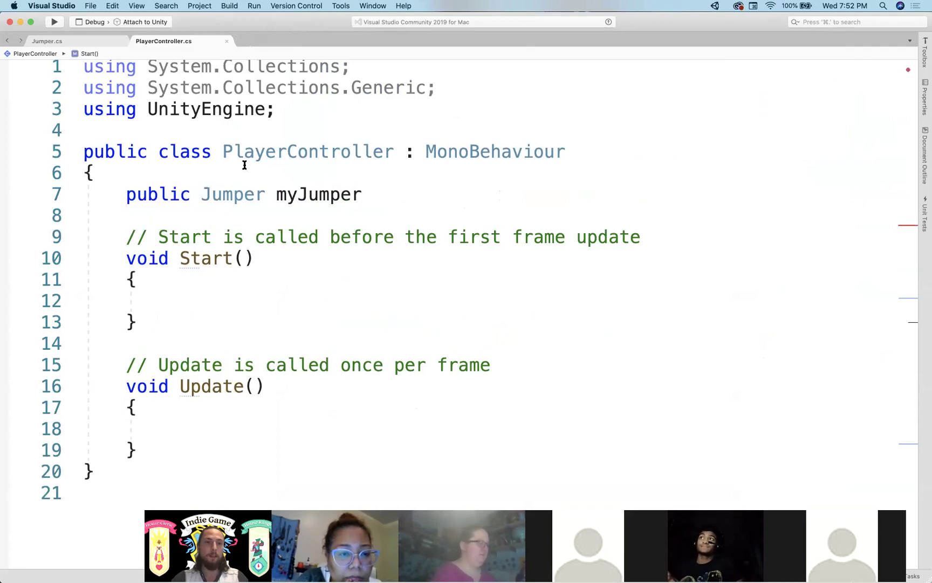
{"action": "key", "text": "super+Tab"}
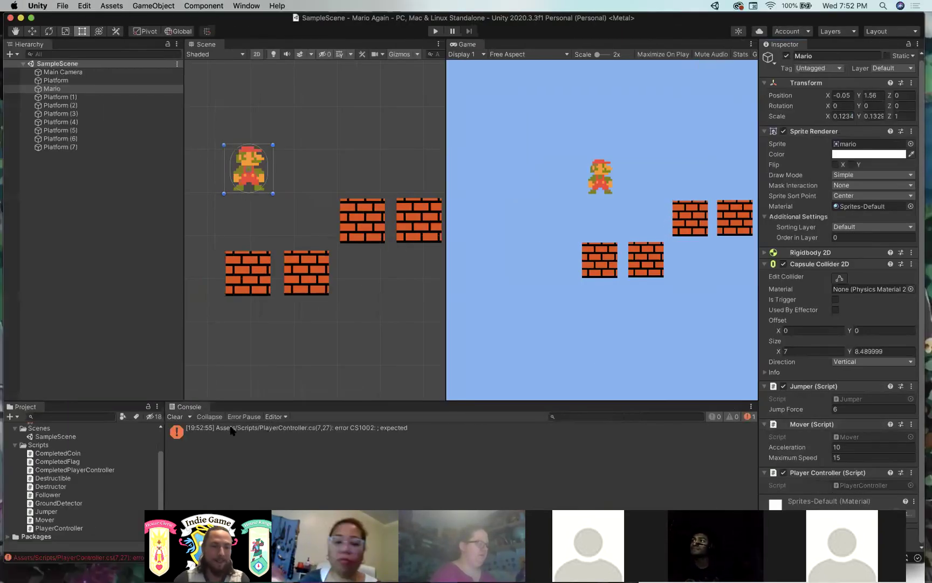
{"action": "left_click", "coordinate": [370, 430]}
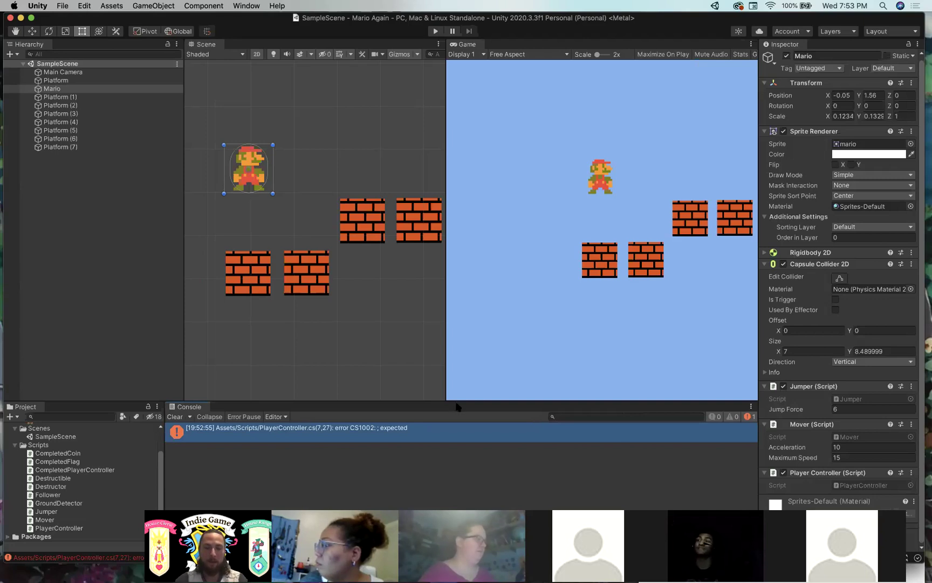
- Restore the semicolon at the end of the myJumper declaration in PlayerController.cs and save the script
{"action": "key", "text": "super+Tab"}
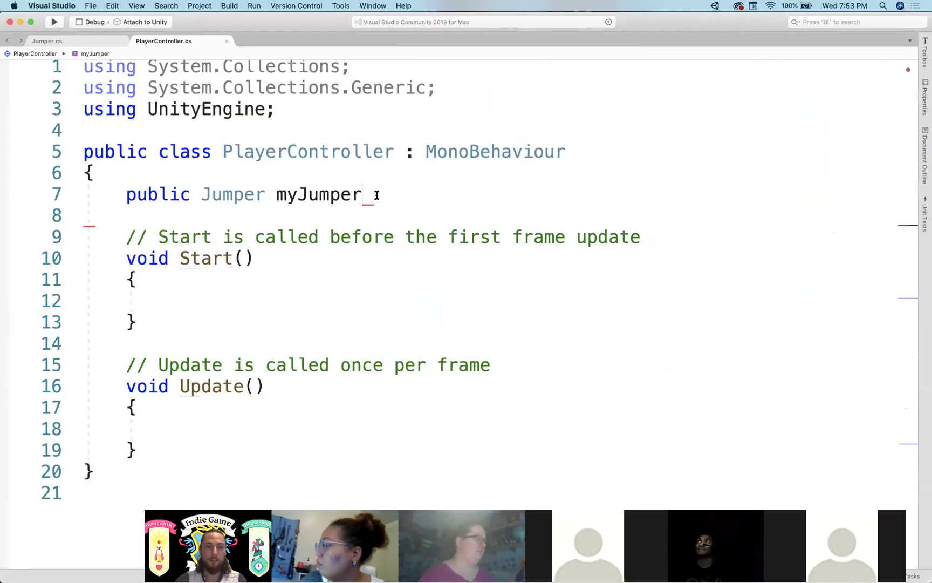
{"action": "type", "text": ";"}
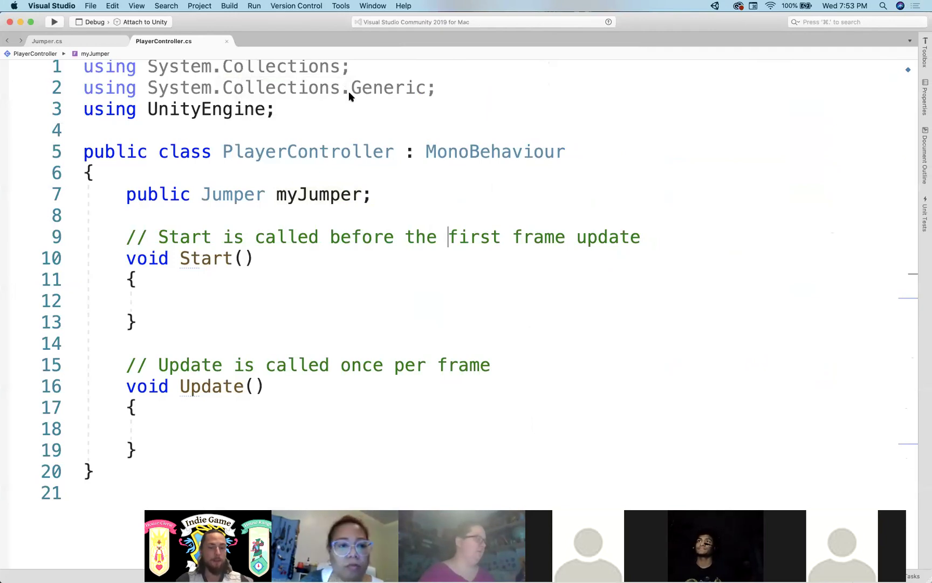
{"action": "left_click", "coordinate": [374, 177]}
{"action": "left_click", "coordinate": [373, 195]}
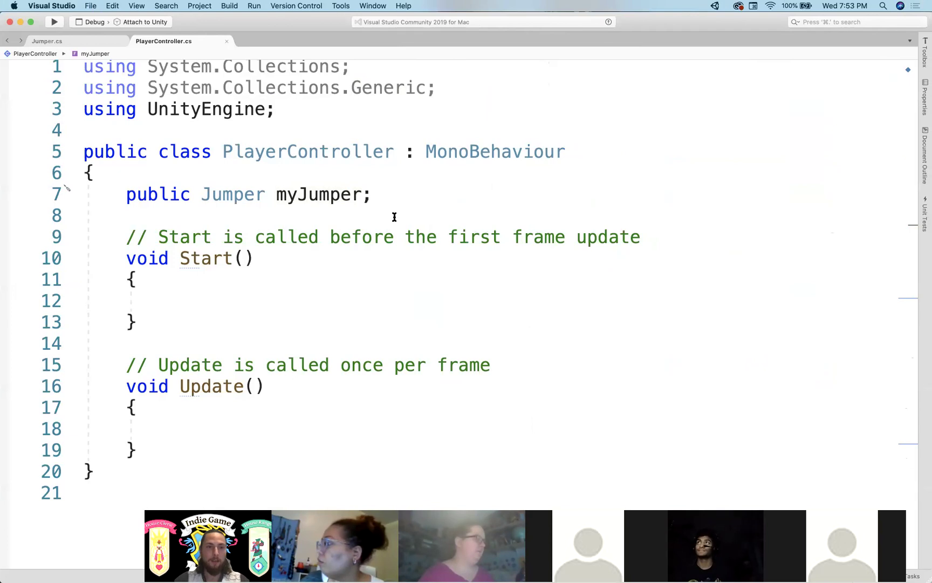
{"action": "left_click", "coordinate": [318, 238]}
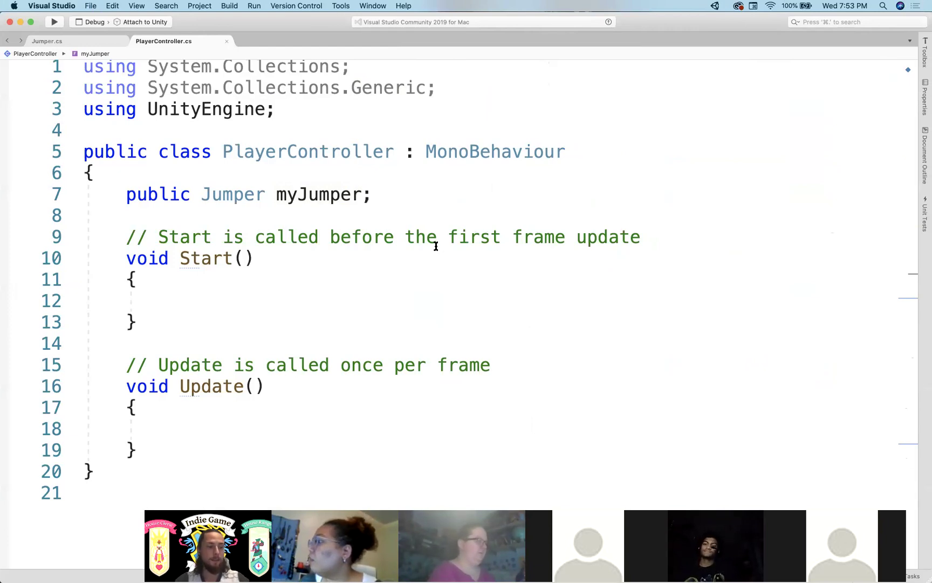
{"action": "left_click", "coordinate": [342, 194]}
{"action": "left_click", "coordinate": [93, 5]}
{"action": "left_click", "coordinate": [94, 5]}
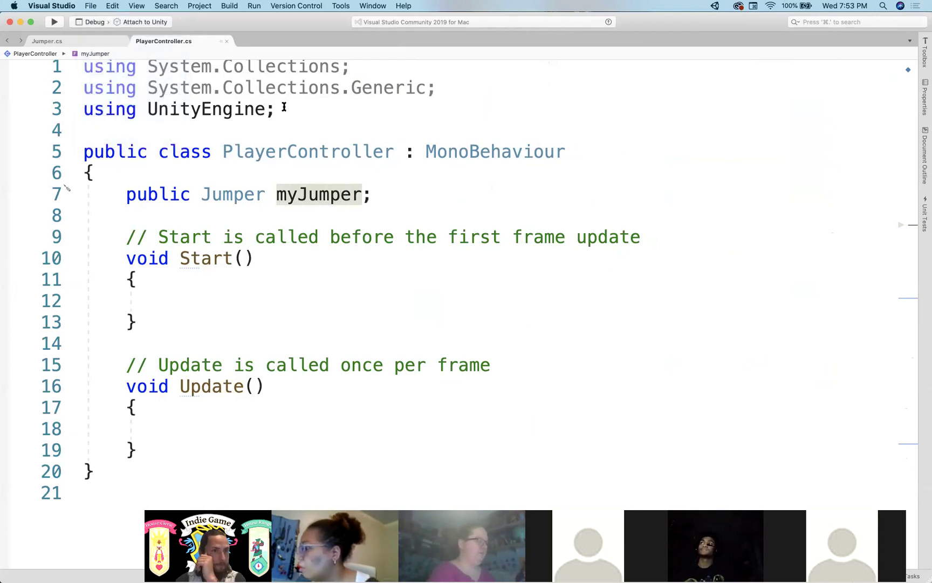
{"action": "left_click", "coordinate": [90, 6]}
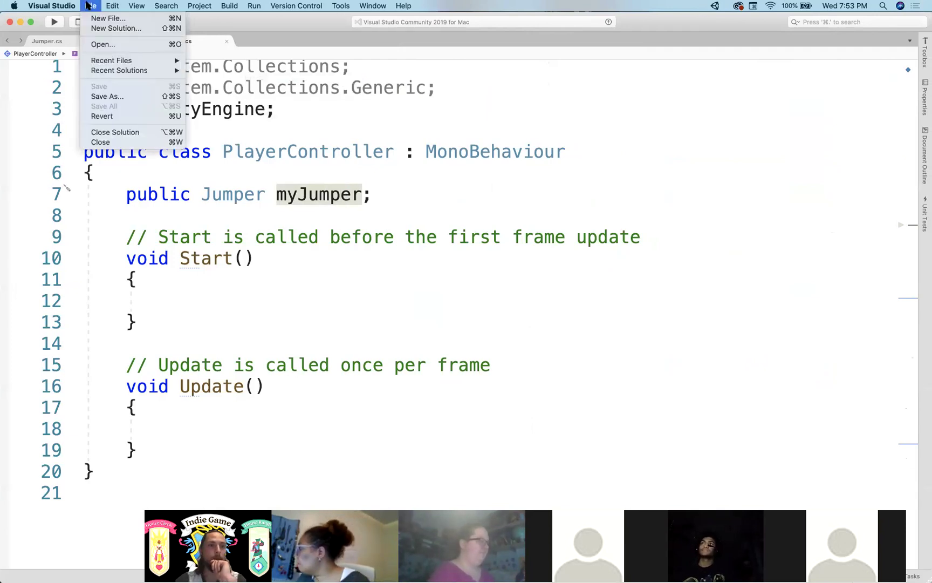
{"action": "left_click", "coordinate": [89, 5]}
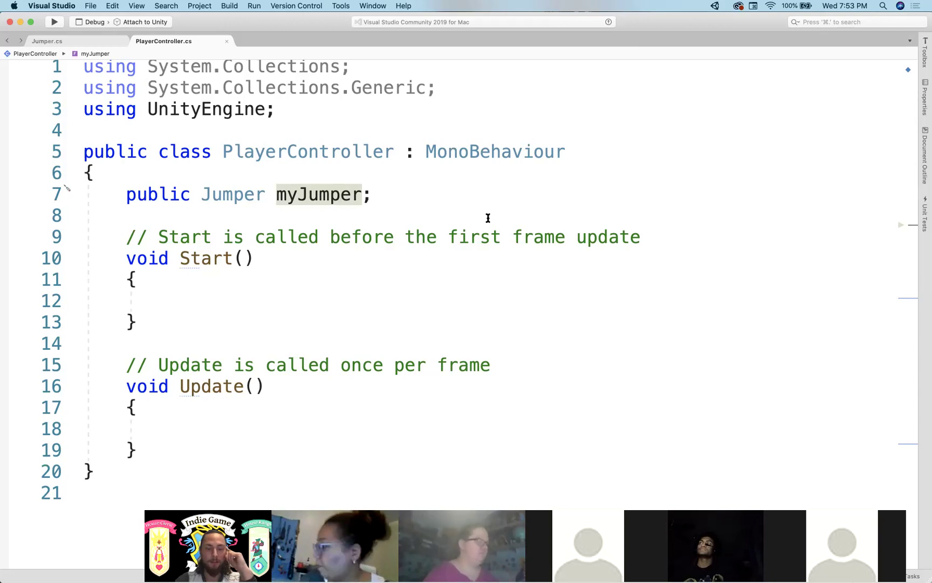
- Switch to Unity and reselect Mario in the Scene view
{"action": "key", "text": "ctrl+Left"}
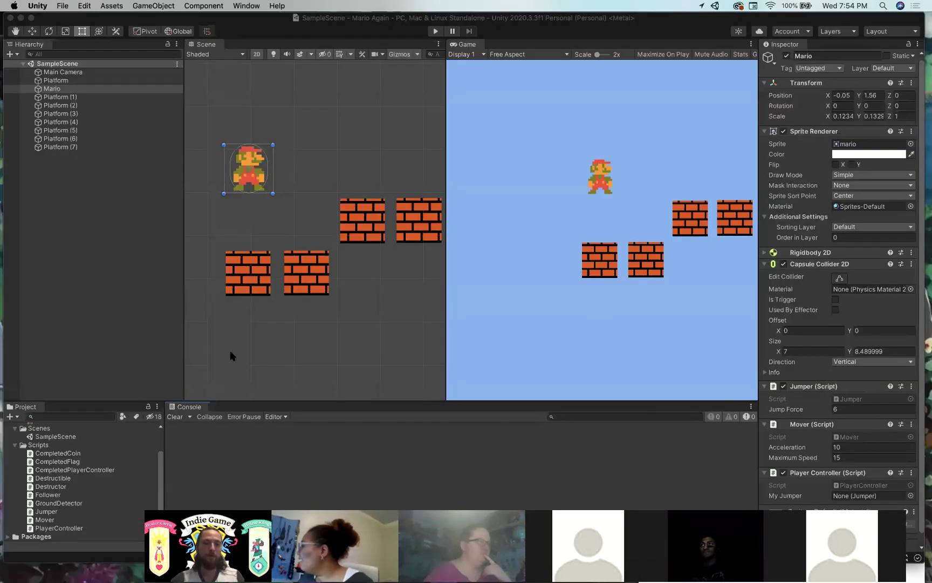
{"action": "left_click", "coordinate": [278, 153]}
{"action": "left_click", "coordinate": [255, 162]}
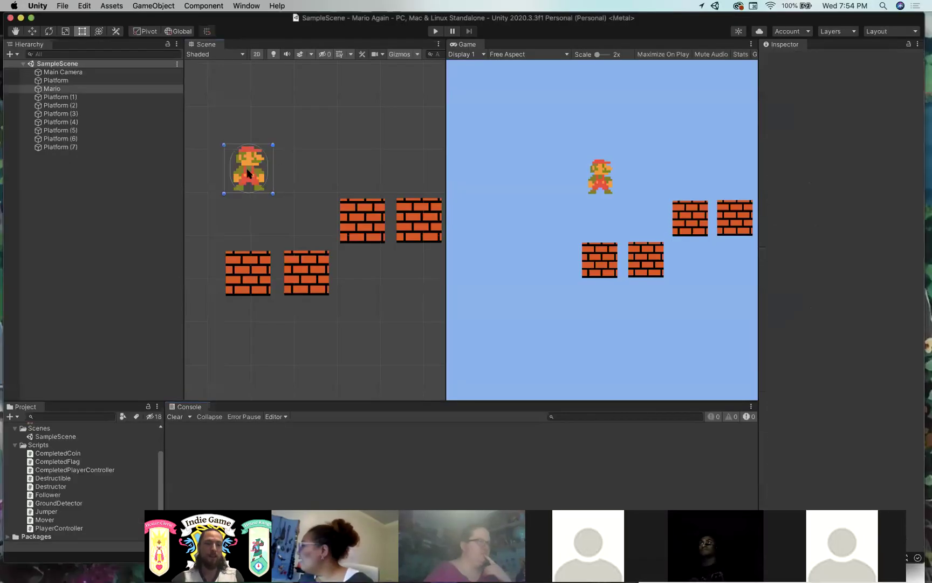
- Select Mario and assign his Jumper component to the My Jumper reference of his Player Controller script
{"action": "left_click", "coordinate": [70, 469]}
{"action": "left_click", "coordinate": [57, 454]}
{"action": "left_click", "coordinate": [46, 512]}
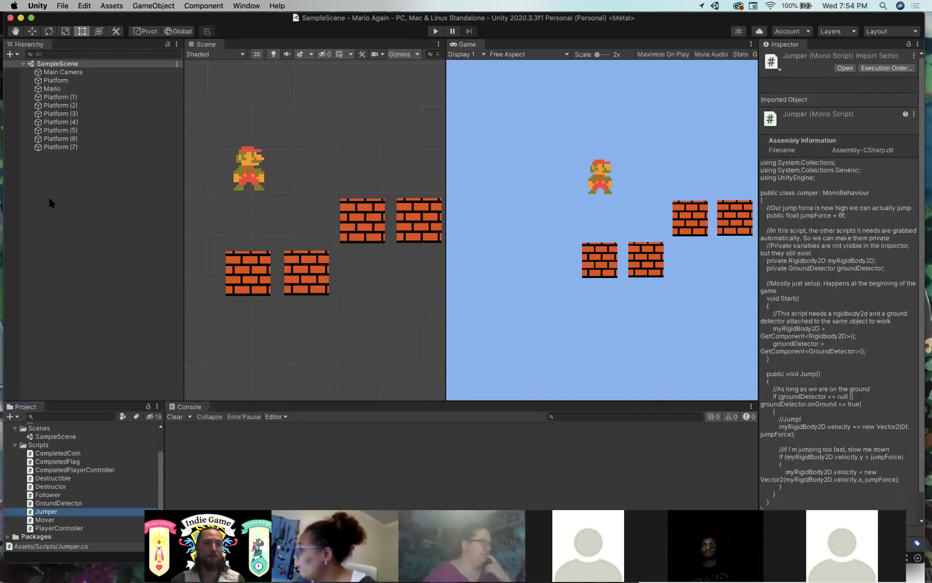
{"action": "left_click", "coordinate": [52, 89]}
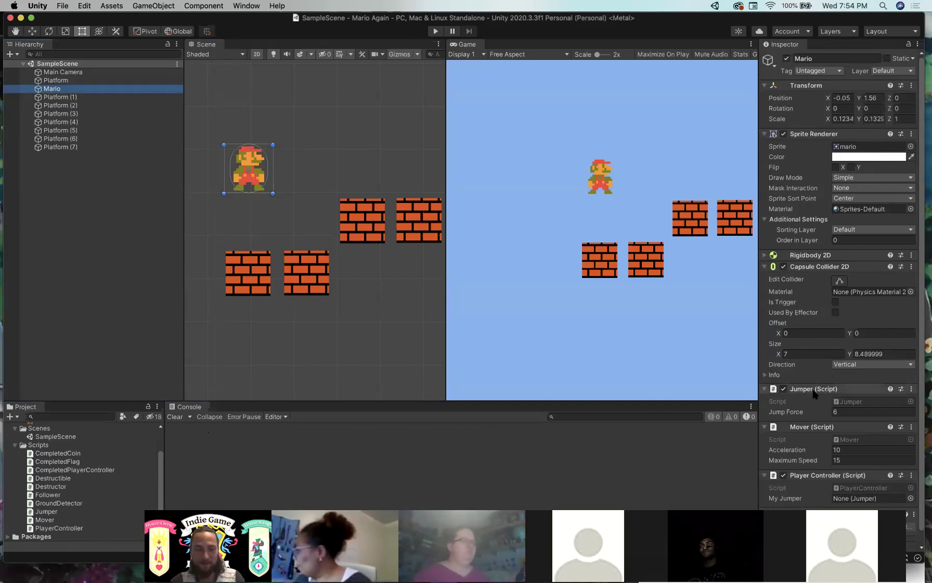
{"action": "left_click_drag", "start_coordinate": [815, 392], "coordinate": [875, 498]}
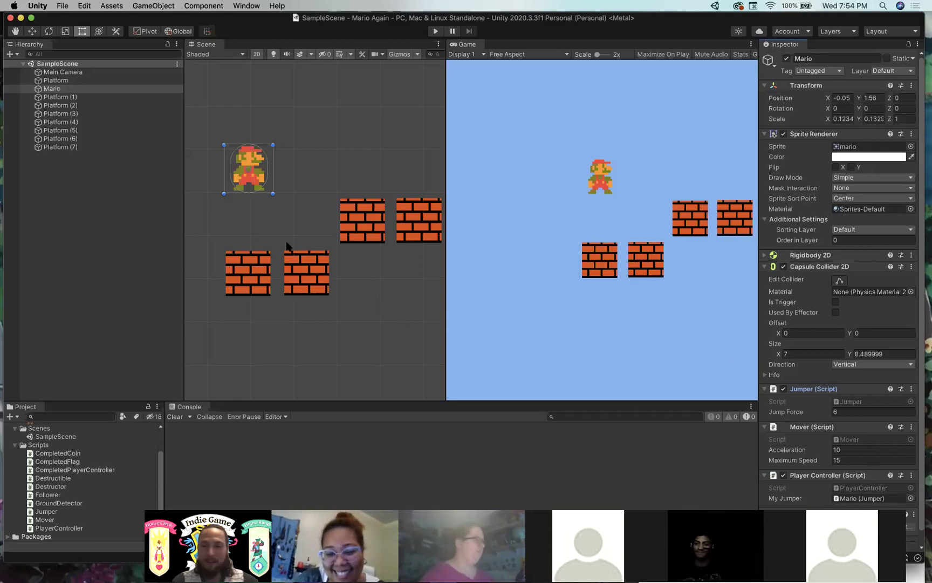
- Compare the myJumper declaration in Visual Studio with Mario's My Jumper reference in Unity, and return to PlayerController.cs
{"action": "key", "text": "ctrl+Right"}
{"action": "left_click", "coordinate": [379, 199]}
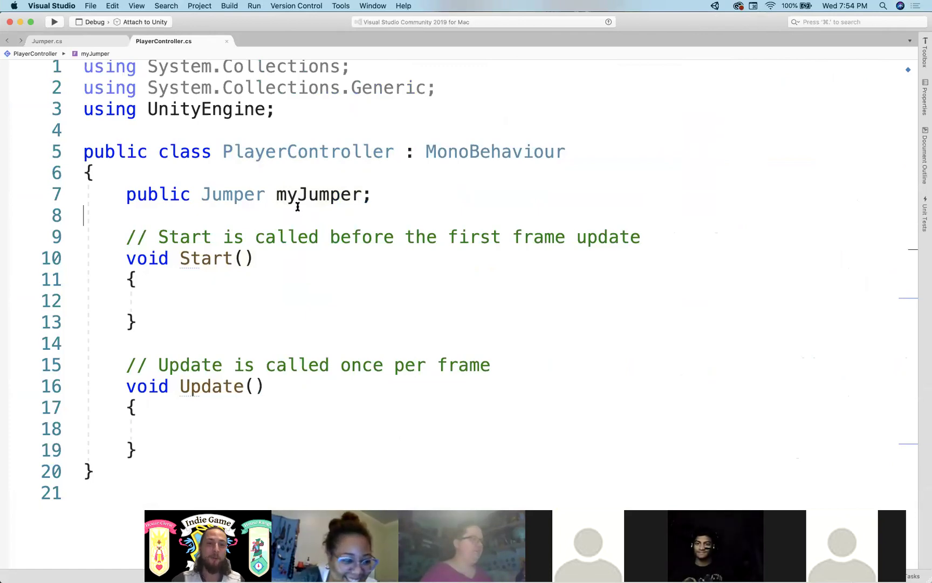
{"action": "left_click", "coordinate": [281, 193]}
{"action": "key", "text": "ctrl+Right"}
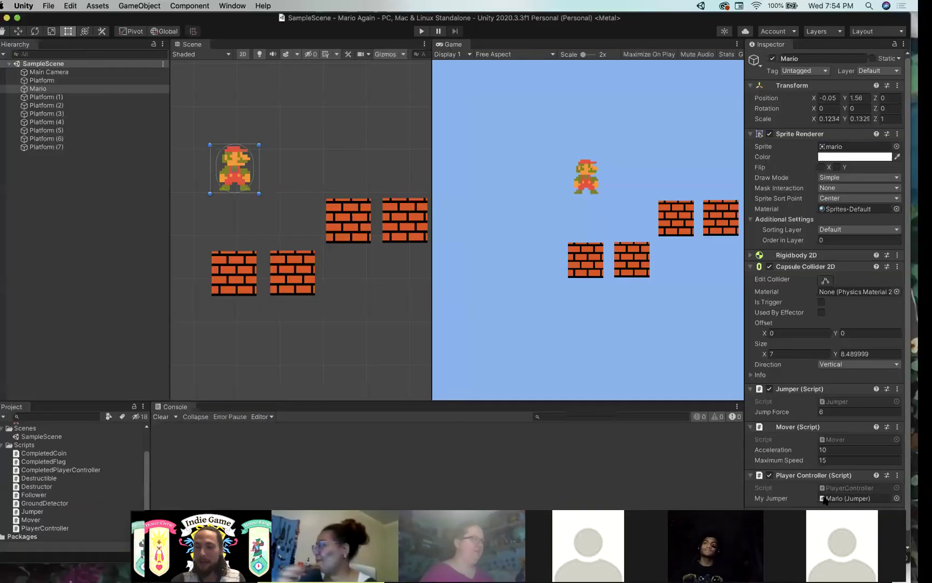
{"action": "left_click", "coordinate": [824, 499]}
{"action": "key", "text": "ctrl+Right"}
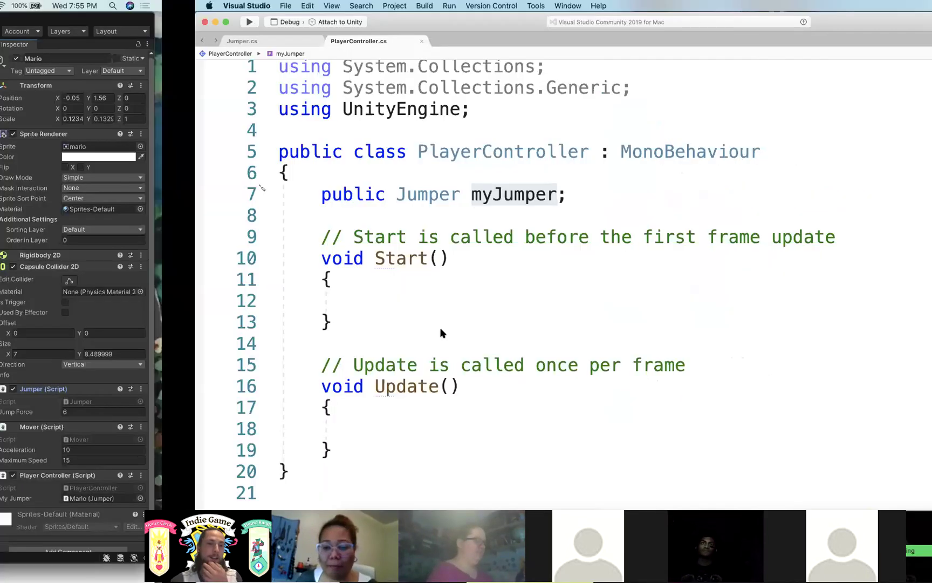
- Start an if statement with empty parentheses on the blank line inside the Update method of PlayerController.cs
{"action": "left_click", "coordinate": [224, 299]}
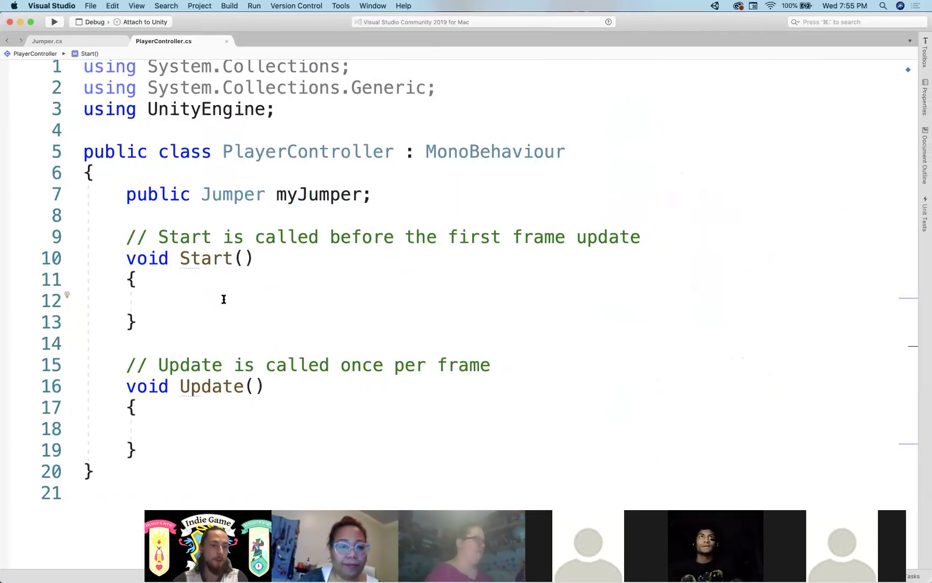
{"action": "scroll", "coordinate": [215, 331], "scroll_direction": "down", "scroll_amount": 3}
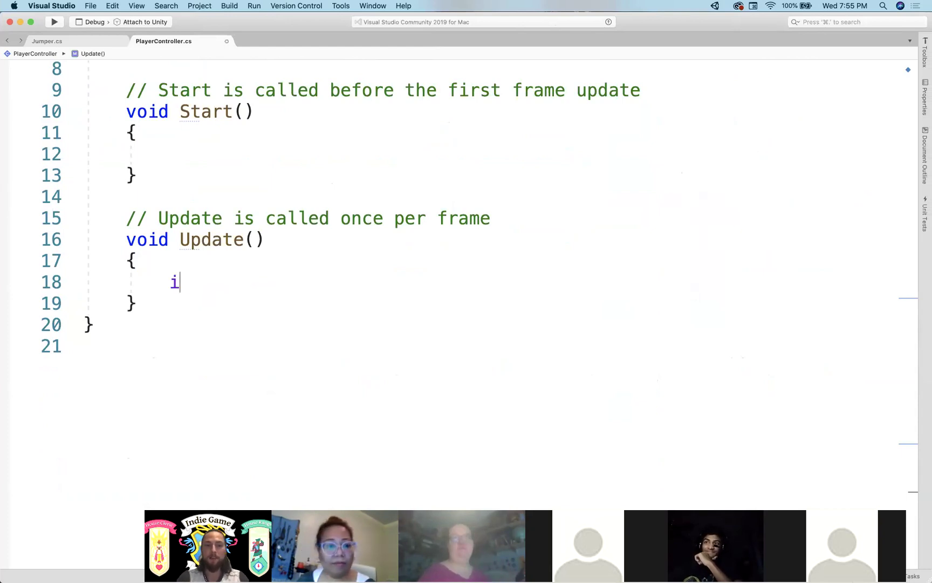
{"action": "scroll", "coordinate": [196, 391], "scroll_direction": "up", "scroll_amount": 3}
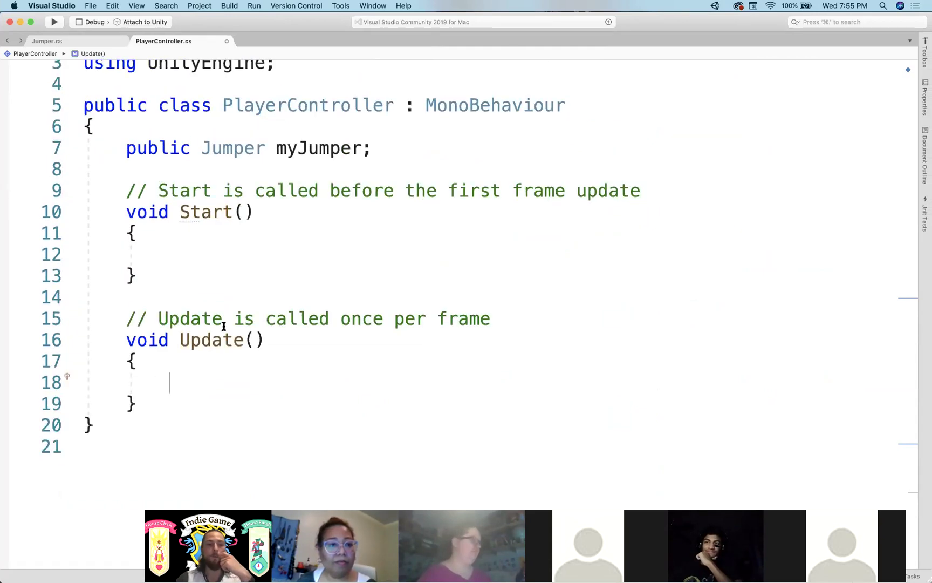
{"action": "triple_click", "coordinate": [190, 341]}
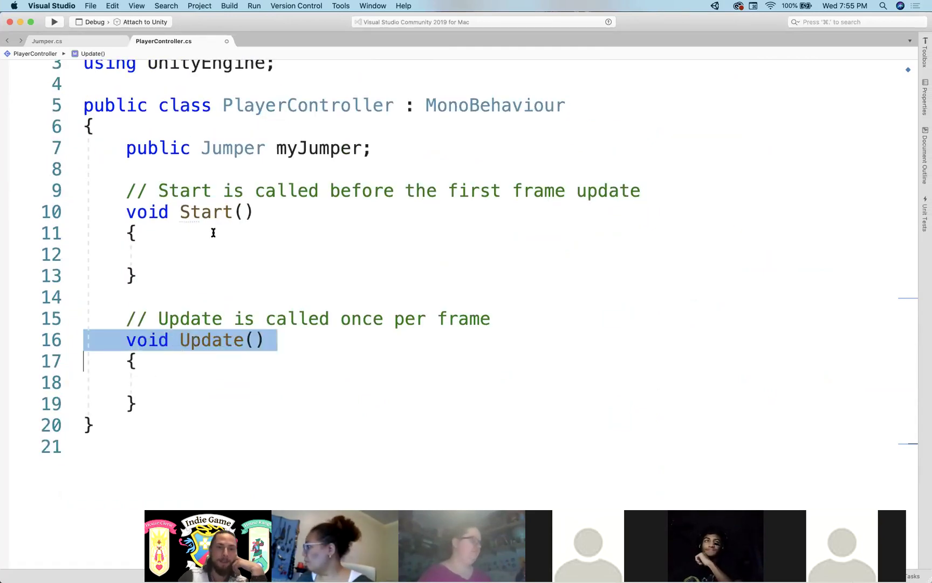
{"action": "left_click", "coordinate": [137, 362]}
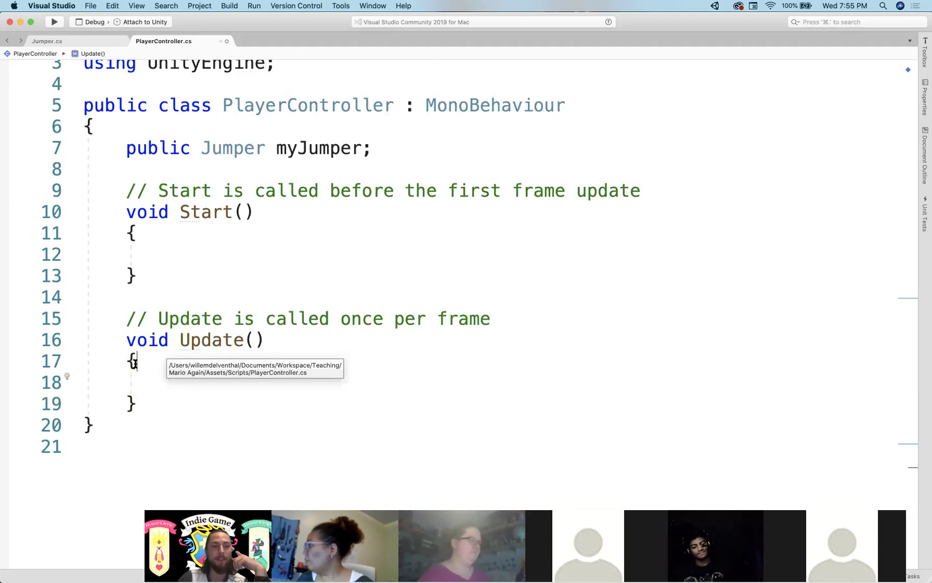
{"action": "left_click", "coordinate": [171, 386]}
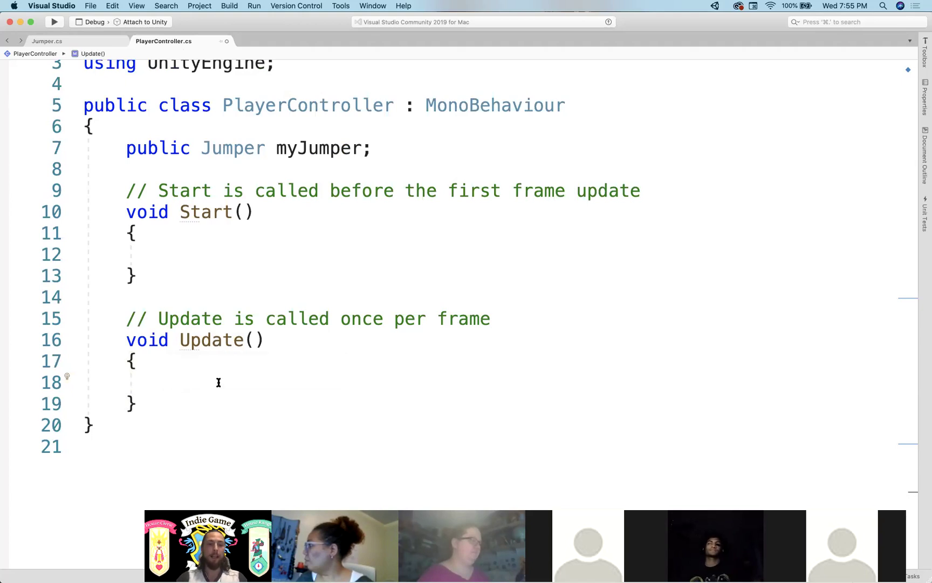
{"action": "type", "text": "i"}
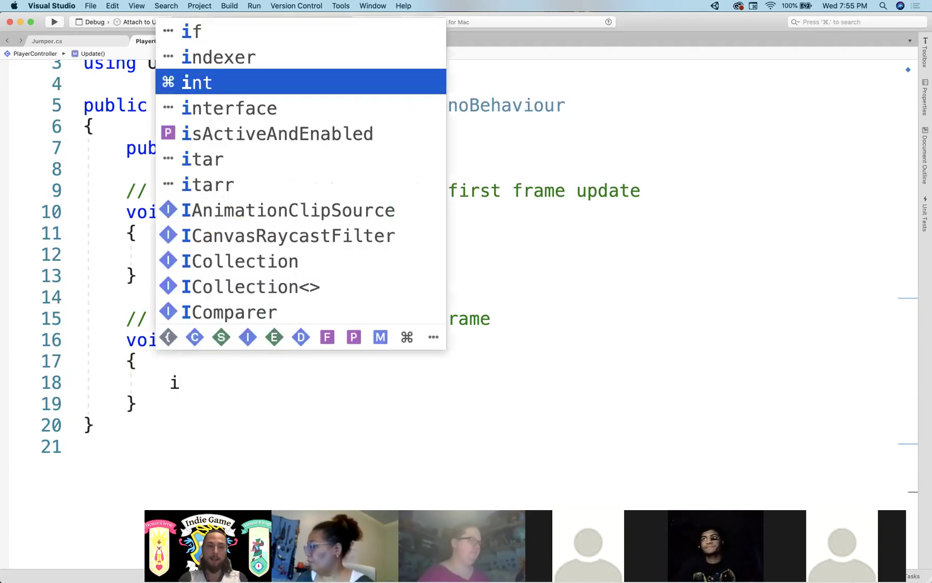
{"action": "type", "text": "f("}
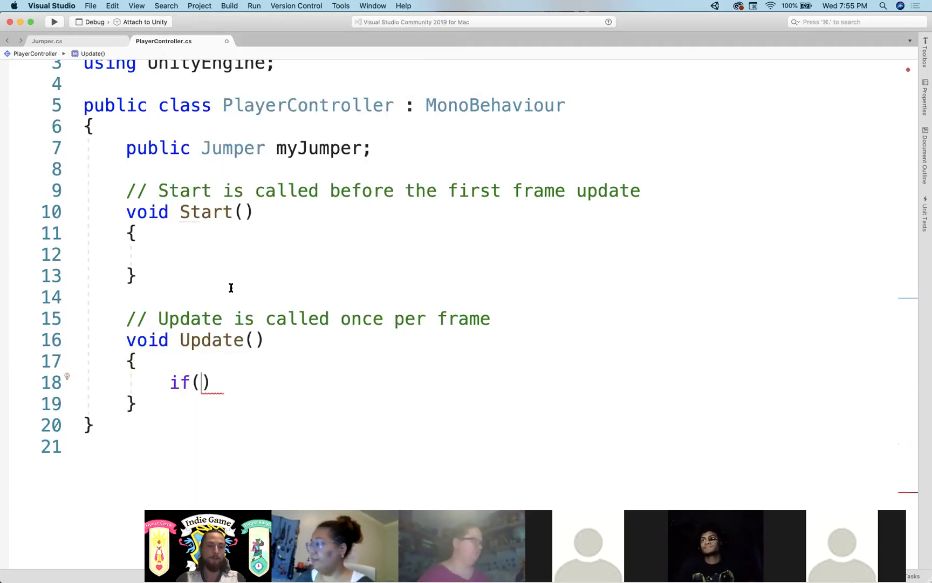
- Insert spaces inside the if statement's parentheses to make room for its condition
{"action": "key", "text": "Left"}
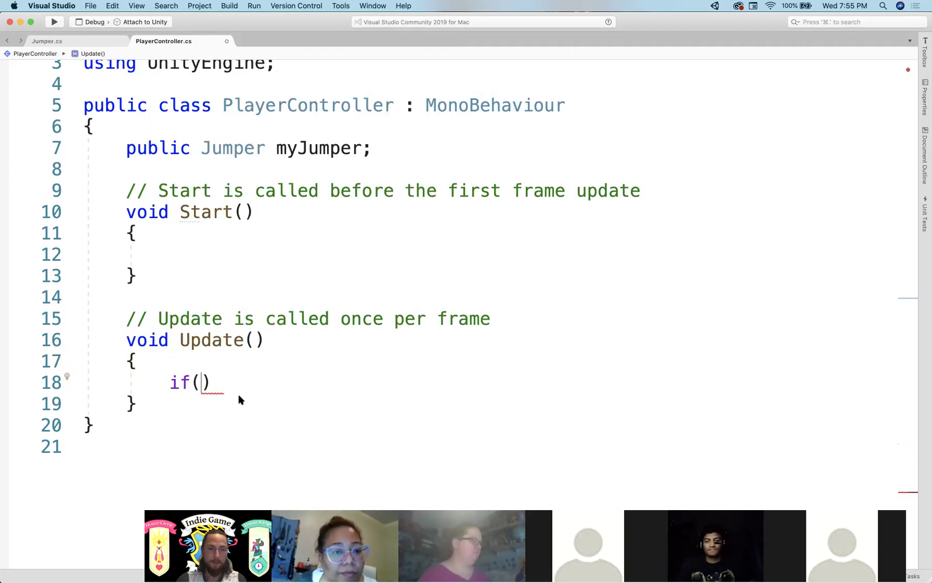
{"action": "key", "text": "Left"}
{"action": "key", "text": "Left"}
{"action": "key", "text": "Left"}
{"action": "key", "text": "Left"}
{"action": "key", "text": "Left"}
{"action": "key", "text": "Left"}
{"action": "key", "text": "Left"}
{"action": "key", "text": "Right"}
{"action": "key", "text": "Right"}
{"action": "key", "text": "Right"}
{"action": "key", "text": "Right"}
{"action": "key", "text": "Right"}
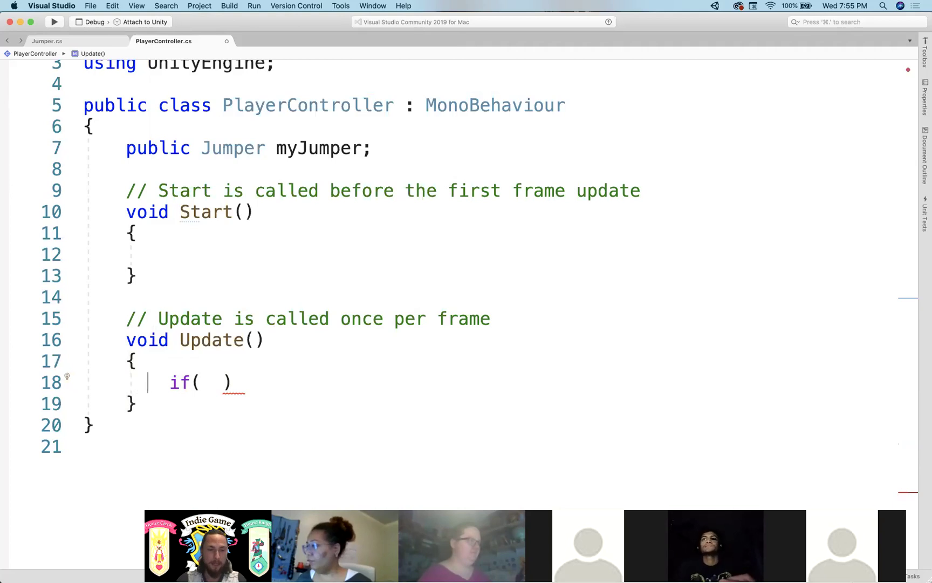
{"action": "key", "text": "Left"}
{"action": "key", "text": "Left"}
{"action": "key", "text": "Left"}
{"action": "key", "text": "Left"}
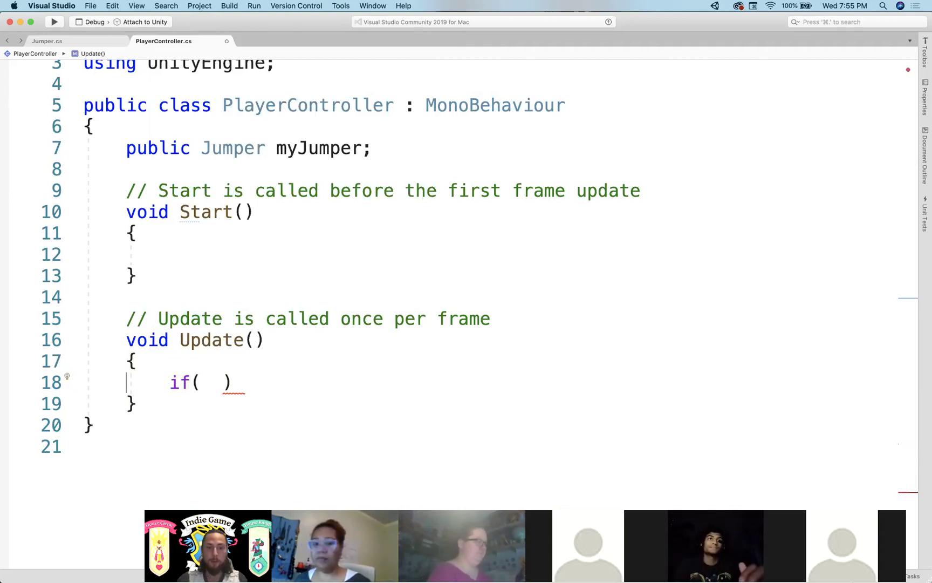
{"action": "key", "text": "Right"}
{"action": "key", "text": "Right"}
{"action": "key", "text": "Right"}
{"action": "key", "text": "Right"}
{"action": "key", "text": "Right"}
{"action": "key", "text": "Right"}
{"action": "key", "text": "Right"}
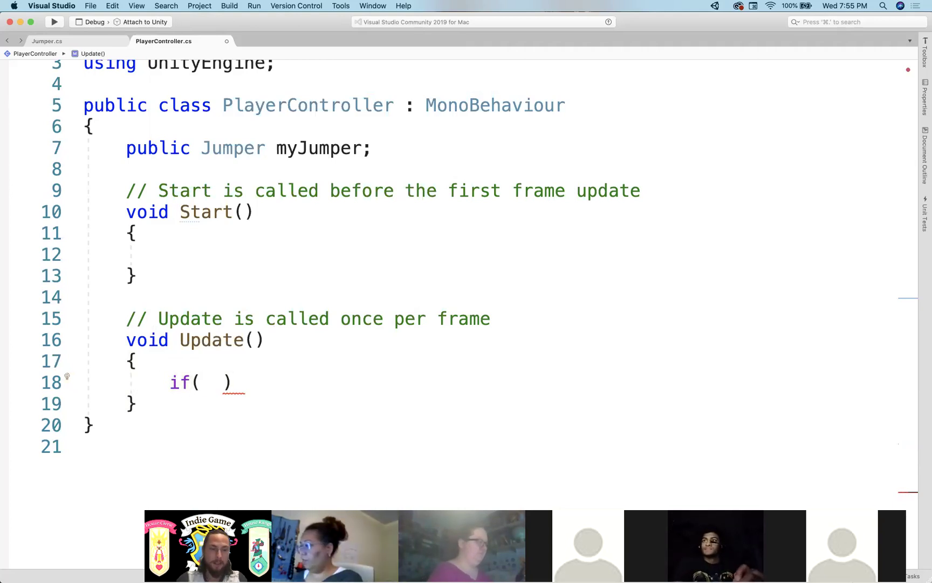
{"action": "key", "text": "BackSpace"}
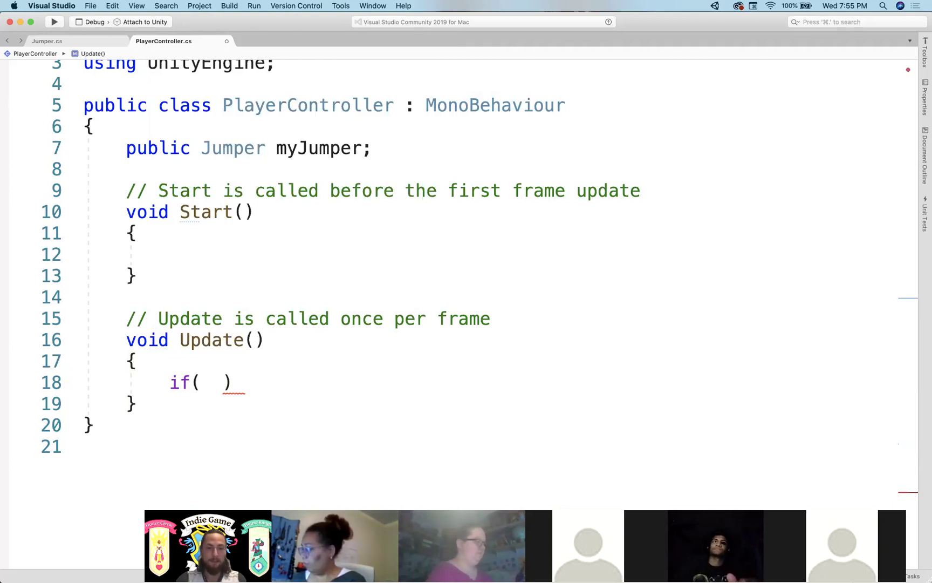
{"action": "type", "text": "T"}
{"action": "key", "text": "BackSpace"}
{"action": "key", "text": "Escape"}
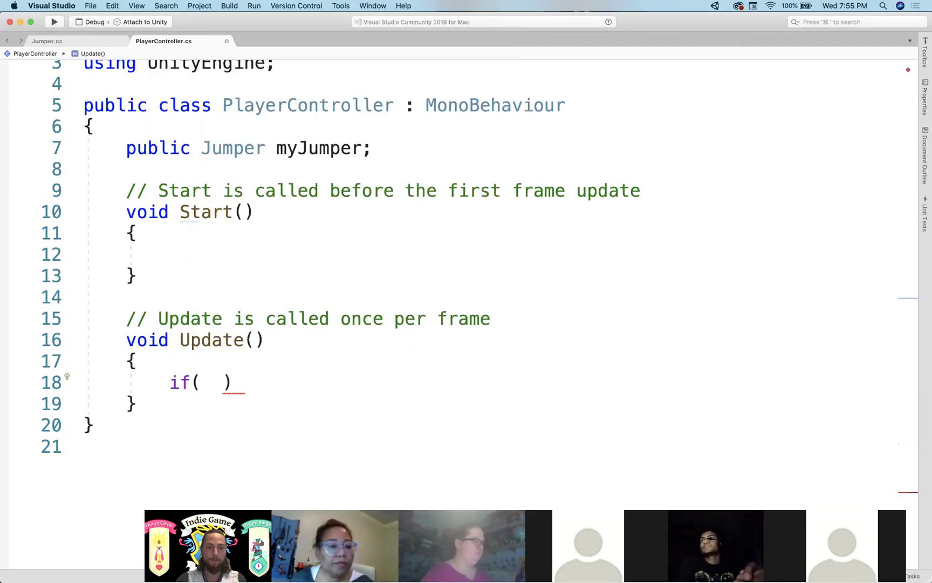
- Enter Input.GetKeyDown(KeyCode.Space) as the condition of the if statement in Update
{"action": "type", "text": "Input"}
{"action": "key", "text": "Escape"}
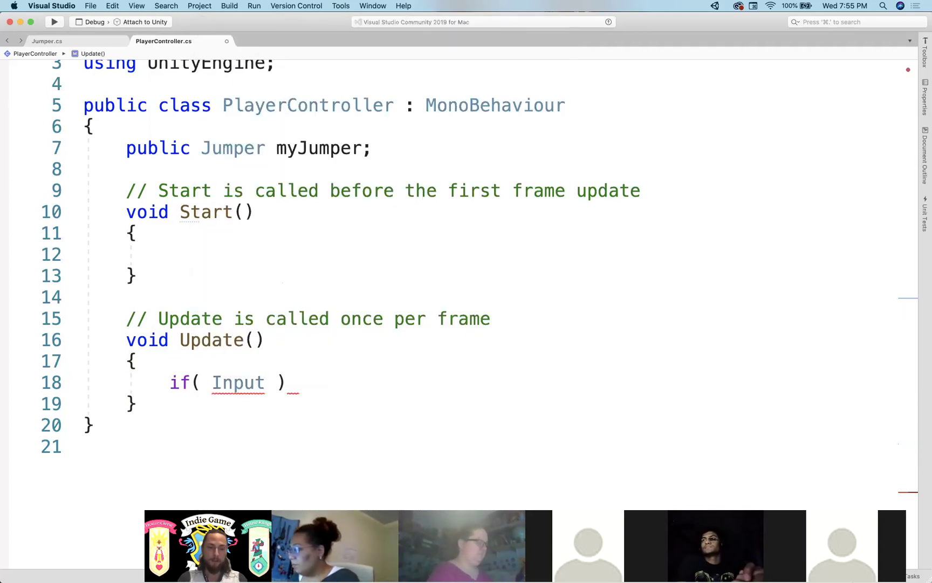
{"action": "type", "text": "."}
{"action": "type", "text": "GetKe"}
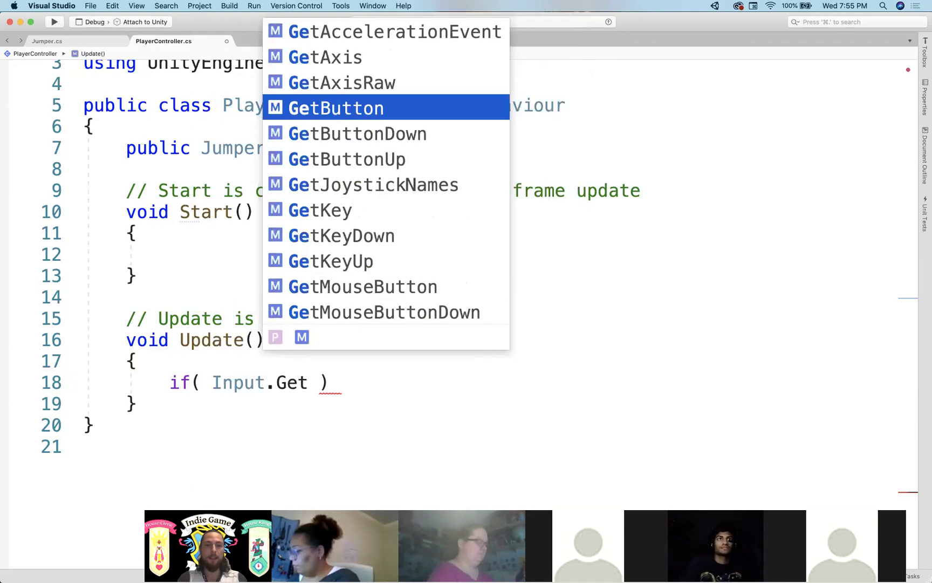
{"action": "key", "text": "Return"}
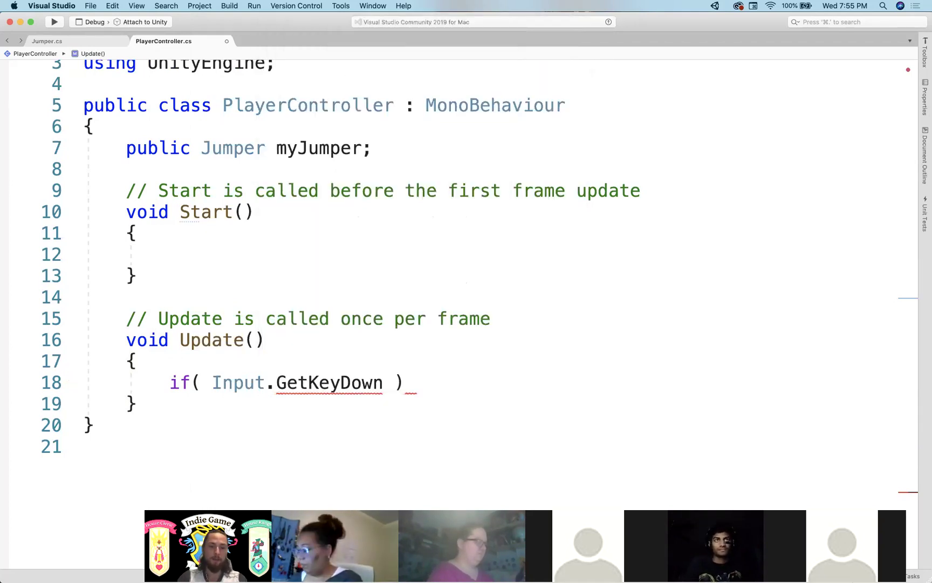
{"action": "type", "text": "("}
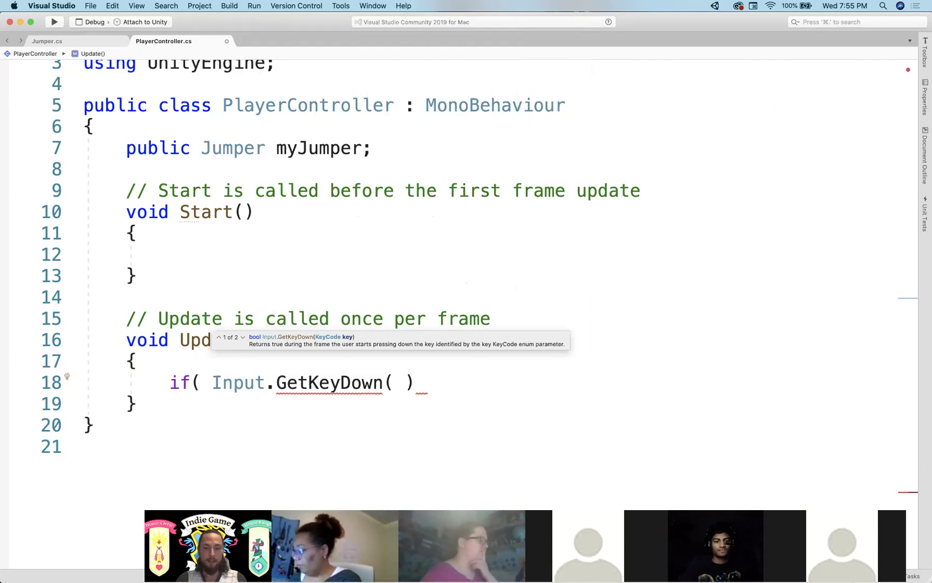
{"action": "type", "text": "Key"}
{"action": "type", "text": "Code.Space"}
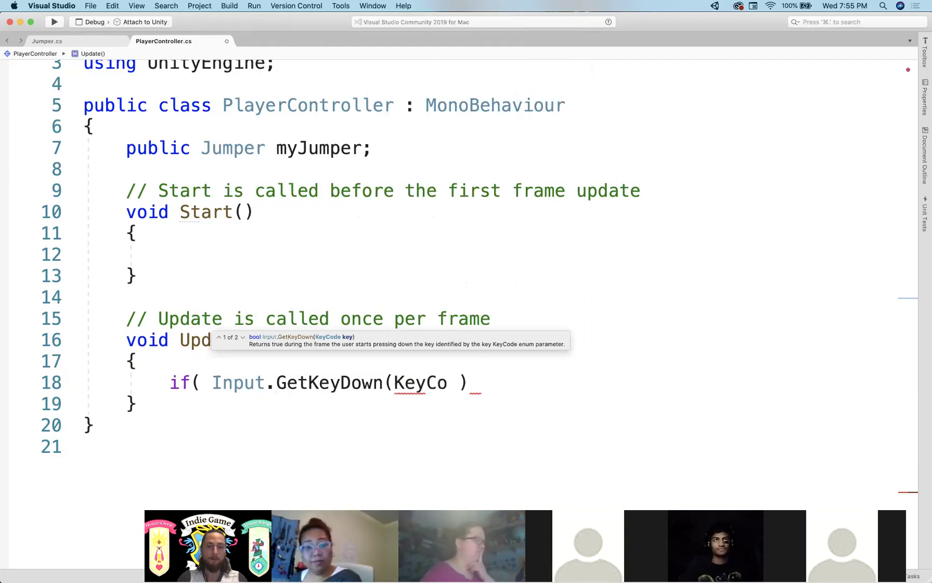
{"action": "type", "text": ")"}
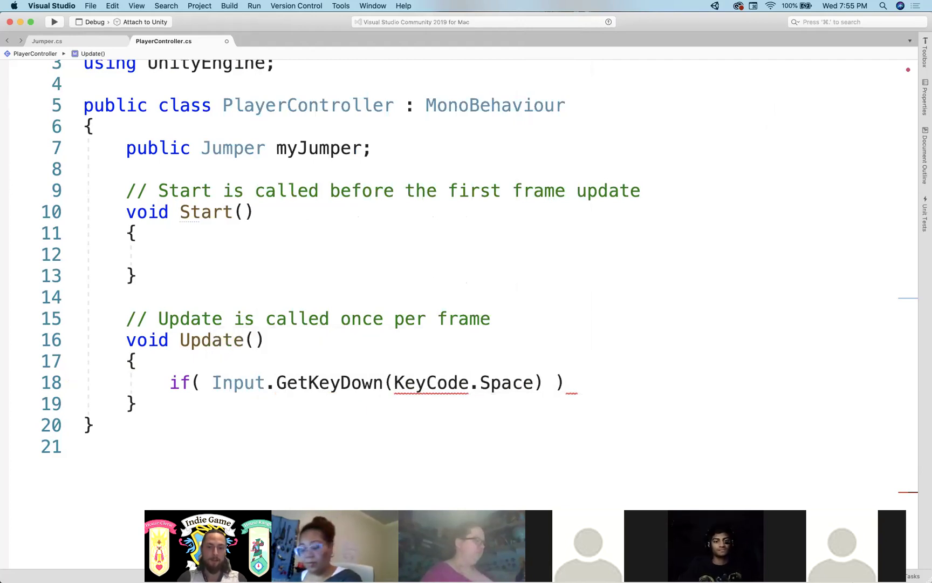
{"action": "left_click", "coordinate": [556, 382]}
{"action": "type", "text": ")"}
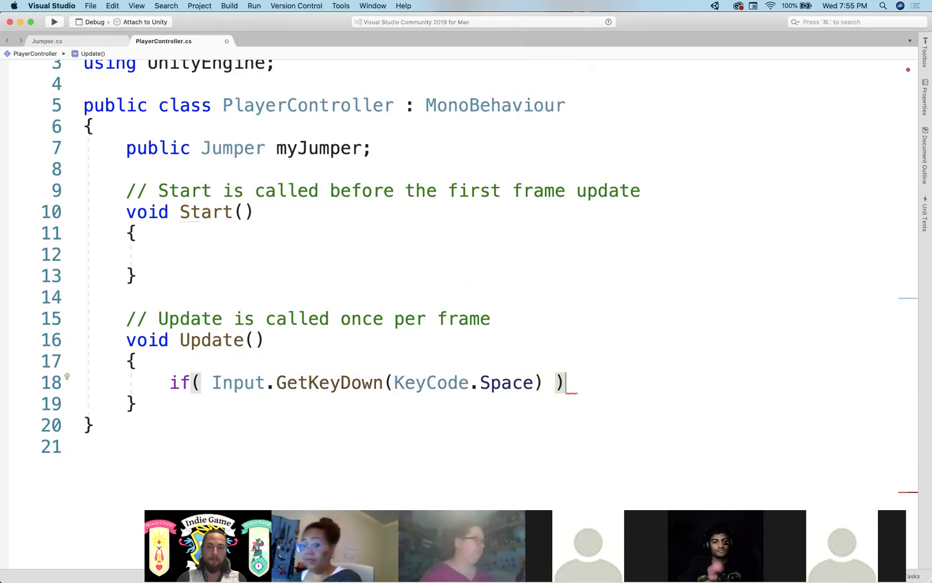
- Add an empty braced body below the space-key if statement and enlarge the code text
{"action": "key", "text": "Return"}
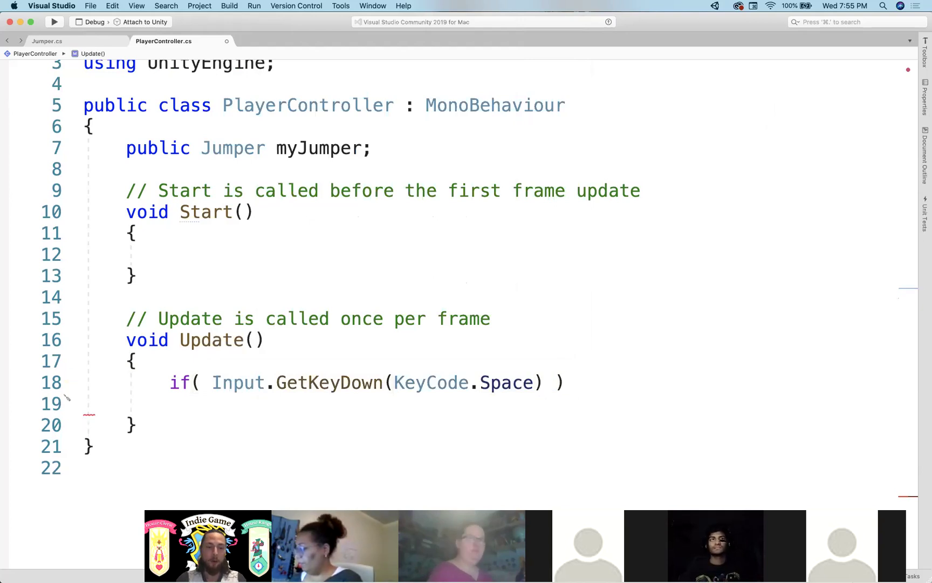
{"action": "type", "text": "{"}
{"action": "key", "text": "Return"}
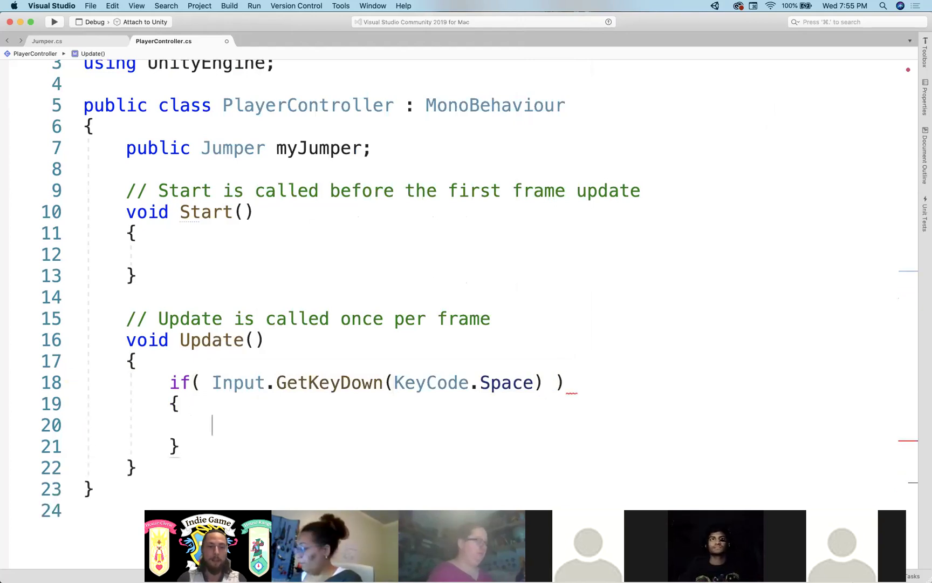
{"action": "scroll", "coordinate": [217, 440], "scroll_direction": "down", "scroll_amount": 3}
{"action": "left_click", "coordinate": [206, 345]}
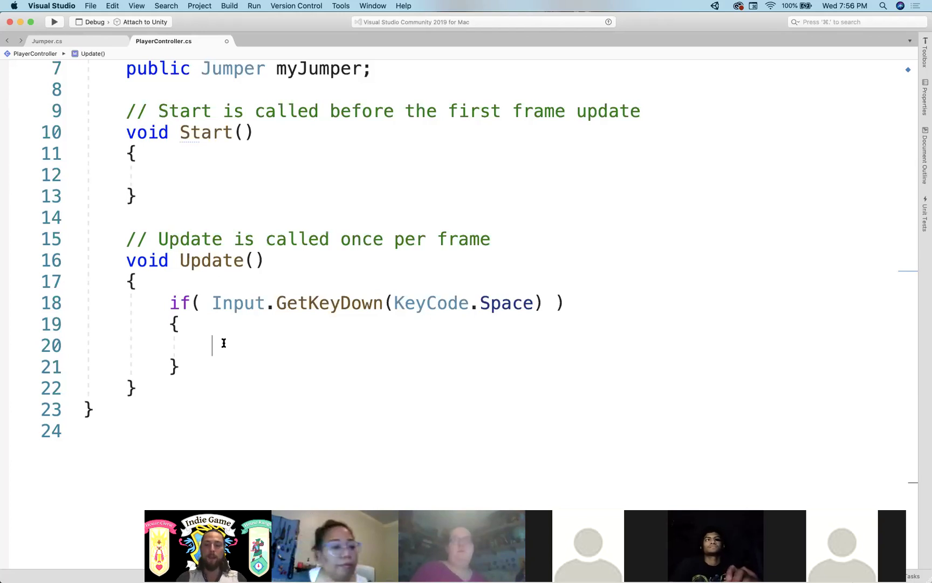
{"action": "scroll", "coordinate": [223, 343], "scroll_direction": "up", "scroll_amount": 3, "text": "ctrl"}
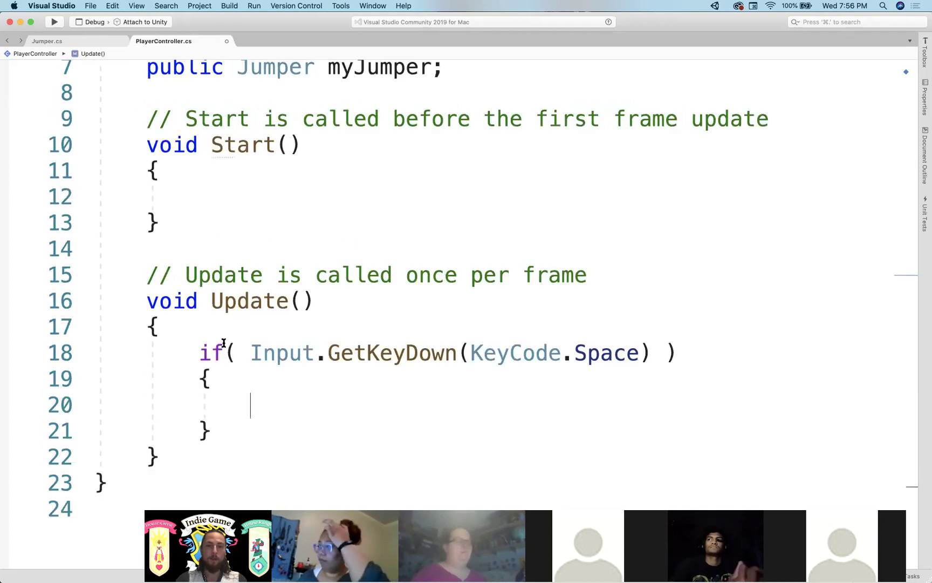
{"action": "left_click", "coordinate": [249, 361]}
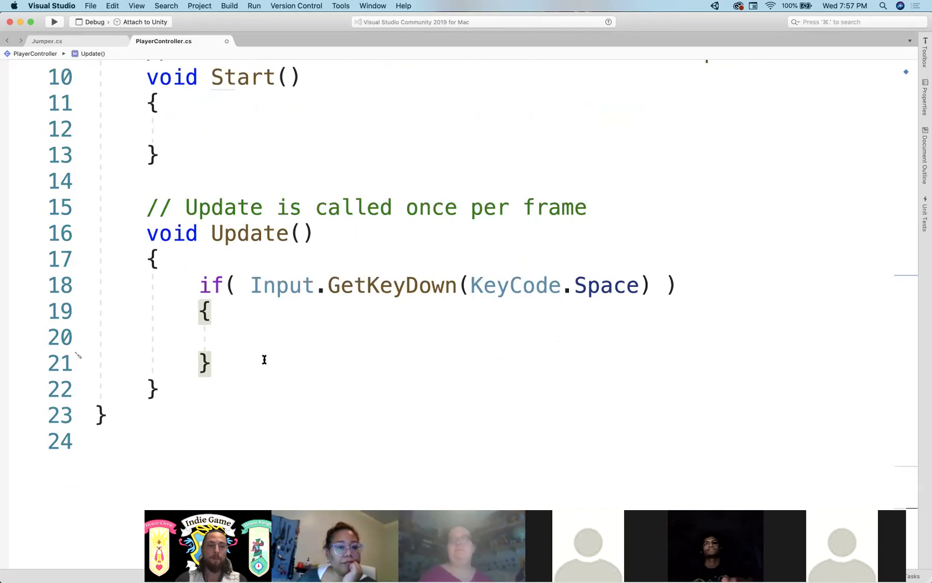
- Examine the if statement in Update() that checks Input.GetKeyDown(KeyCode.Space), including its keyword, parentheses and braces
{"action": "left_click", "coordinate": [228, 287]}
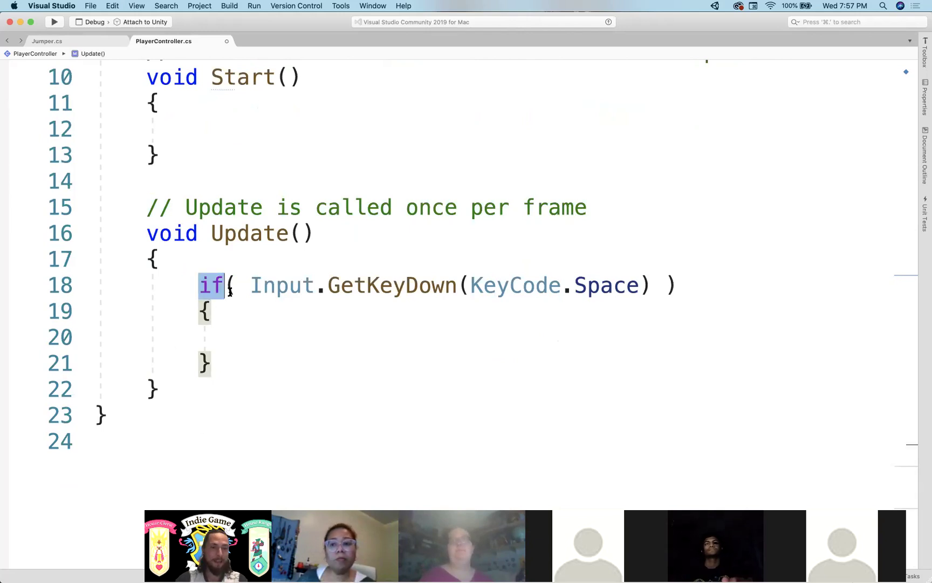
{"action": "left_click", "coordinate": [224, 335]}
{"action": "double_click", "coordinate": [215, 286]}
{"action": "left_click", "coordinate": [226, 287]}
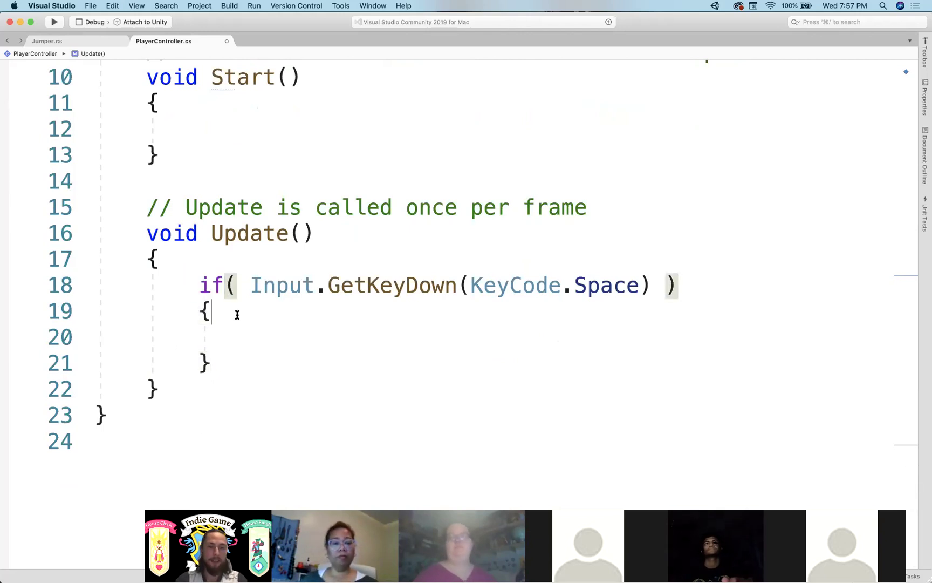
{"action": "double_click", "coordinate": [225, 291]}
{"action": "left_click", "coordinate": [220, 372]}
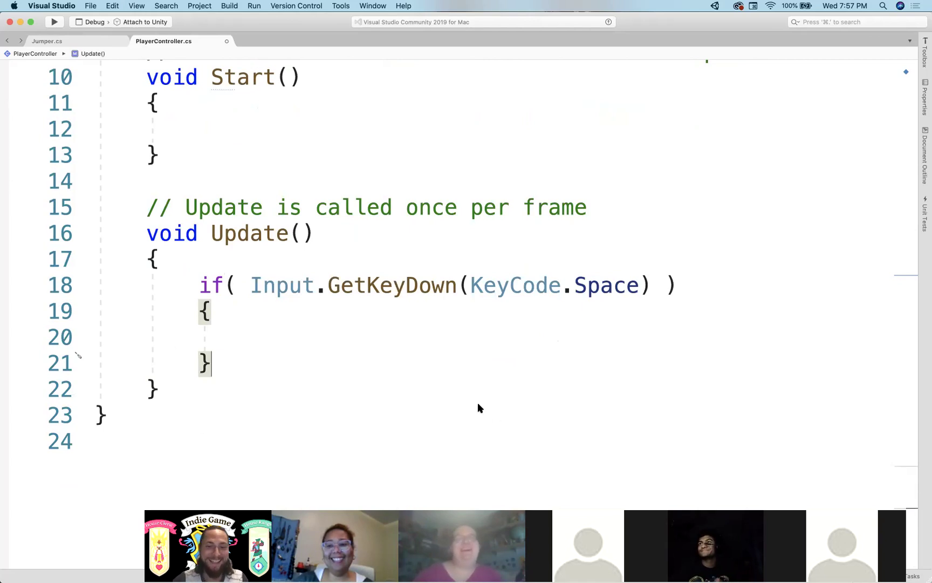
{"action": "left_click", "coordinate": [193, 261]}
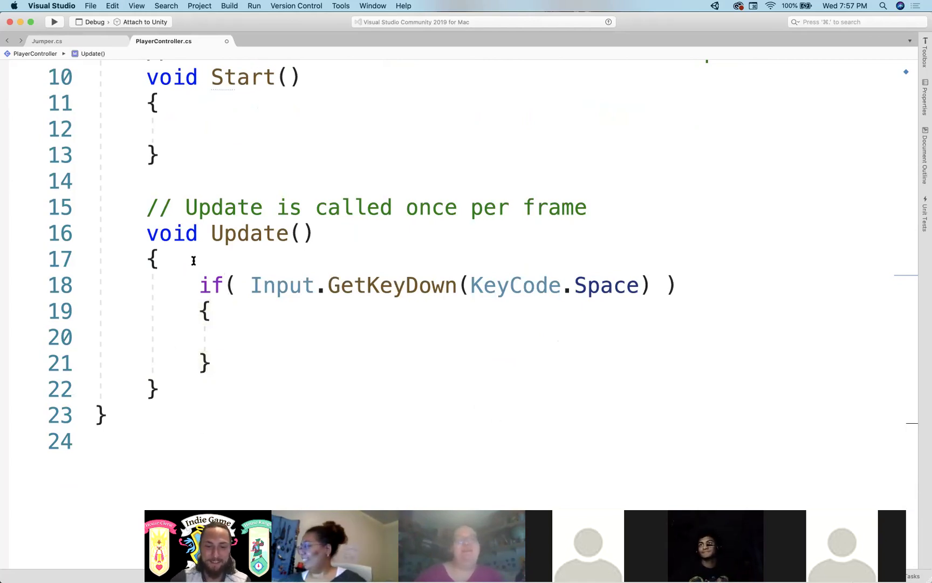
{"action": "double_click", "coordinate": [214, 289]}
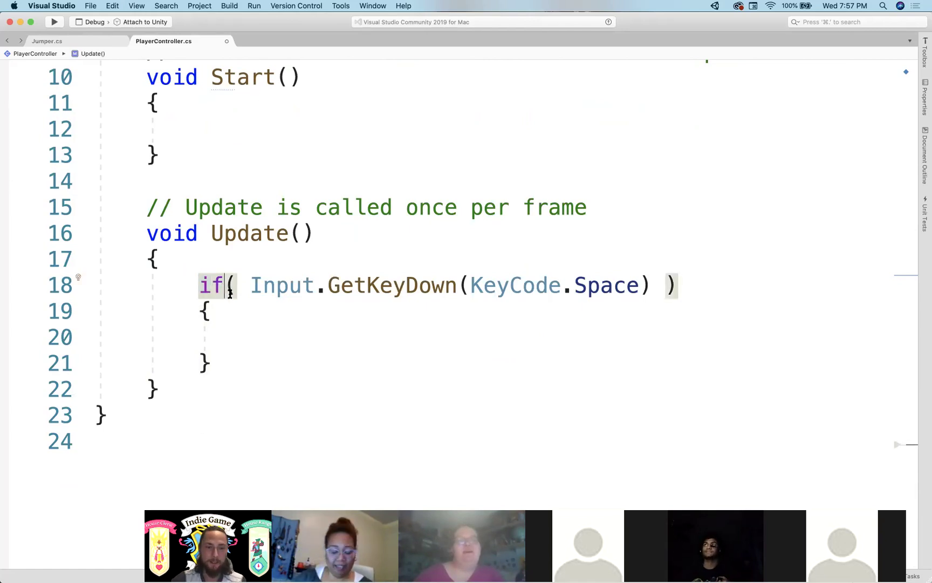
{"action": "left_click", "coordinate": [184, 258]}
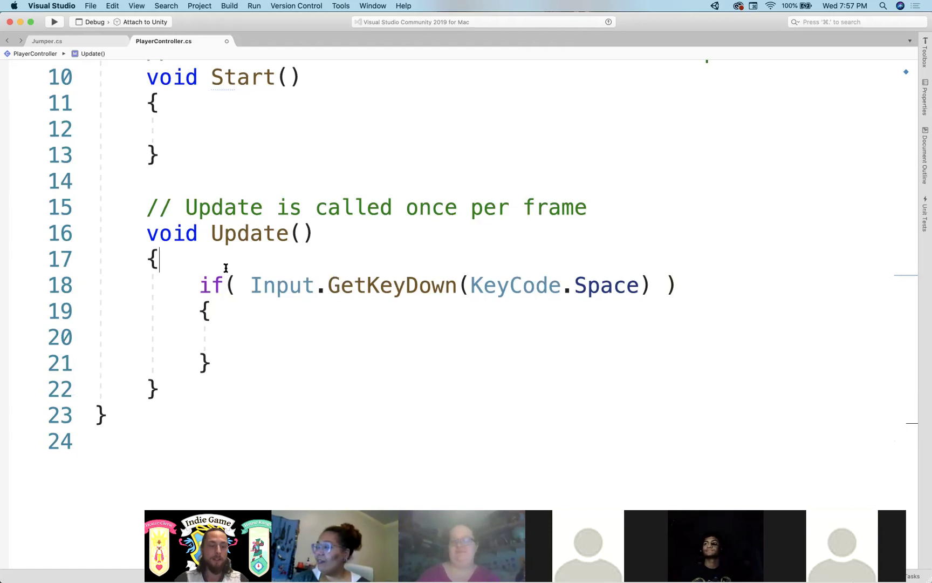
- Declare an integer variable with int example = 5; below the Space key if block in Update()
{"action": "left_click", "coordinate": [223, 369]}
{"action": "key", "text": "Return"}
{"action": "key", "text": "Return"}
{"action": "scroll", "coordinate": [254, 324], "scroll_direction": "down", "scroll_amount": 2}
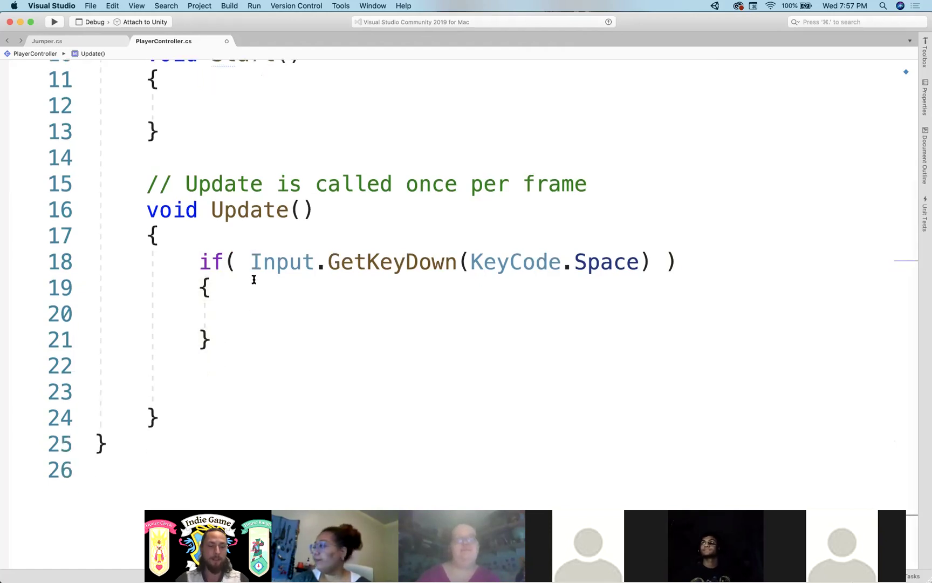
{"action": "type", "text": "int "}
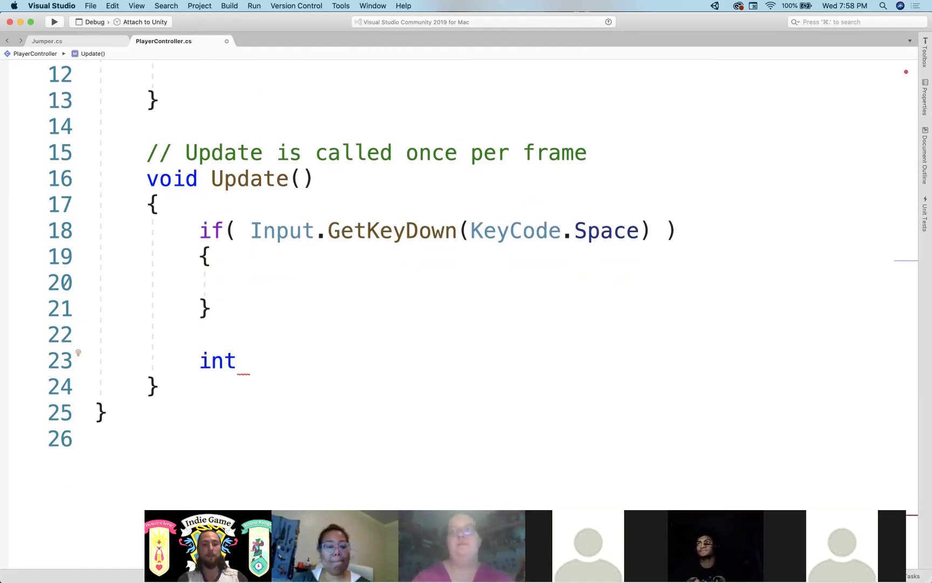
{"action": "type", "text": "example -"}
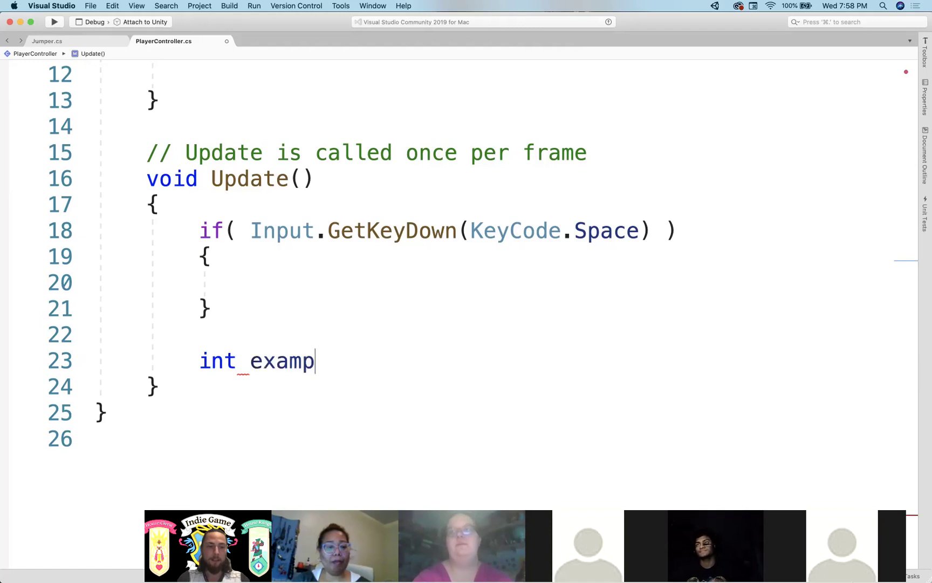
{"action": "key", "text": "BackSpace"}
{"action": "key", "text": "BackSpace"}
{"action": "type", "text": "= 5;"}
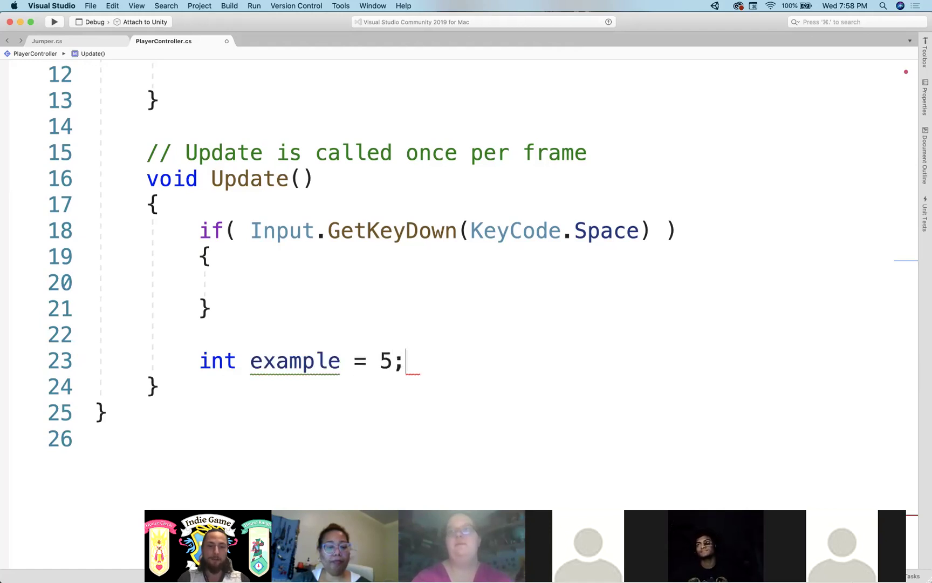
- Add the statement example += 3; below the variable declaration, separated by a blank line
{"action": "key", "text": "Return"}
{"action": "key", "text": "Return"}
{"action": "type", "text": "exa"}
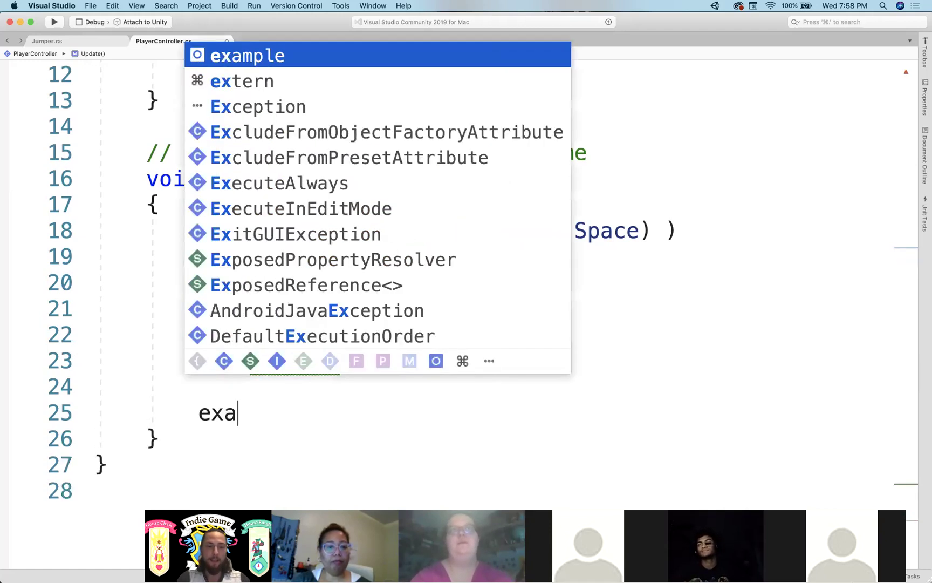
{"action": "type", "text": "mple += "}
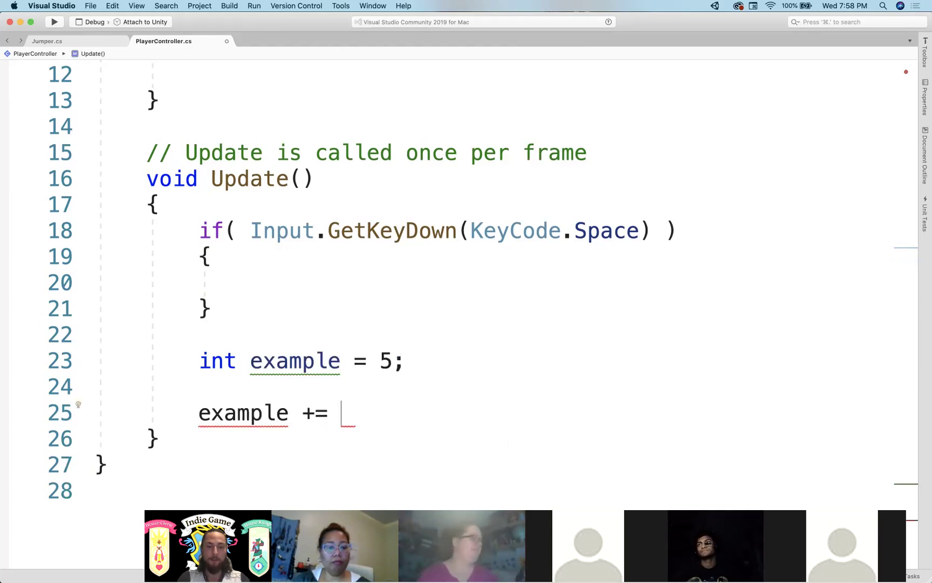
{"action": "type", "text": "3;"}
- Add Debug.Log(example); below the increment statement, separated by a blank line, and save the script
{"action": "key", "text": "Return"}
{"action": "double_click", "coordinate": [314, 412]}
{"action": "scroll", "coordinate": [393, 377], "scroll_direction": "down", "scroll_amount": 1}
{"action": "left_click", "coordinate": [281, 410]}
{"action": "key", "text": "Return"}
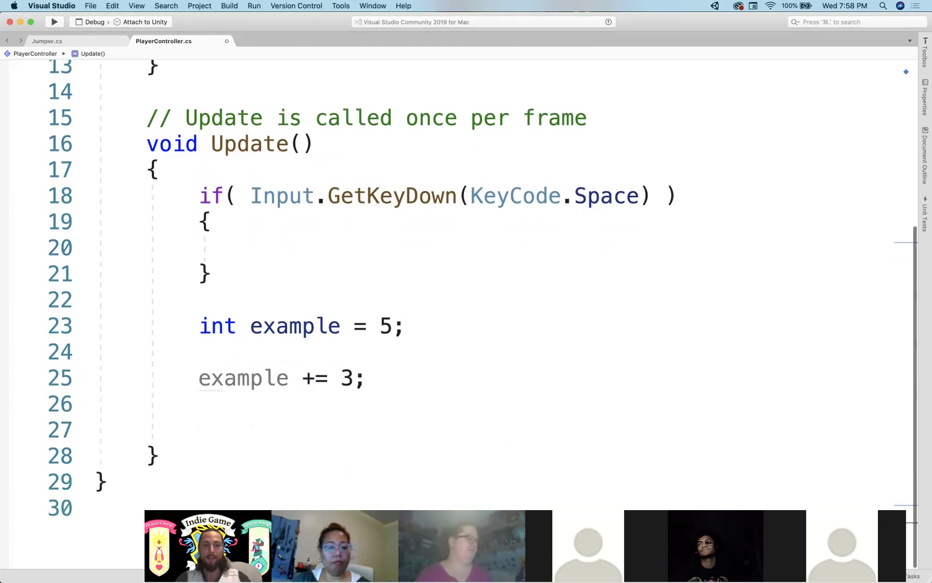
{"action": "type", "text": "Debug."}
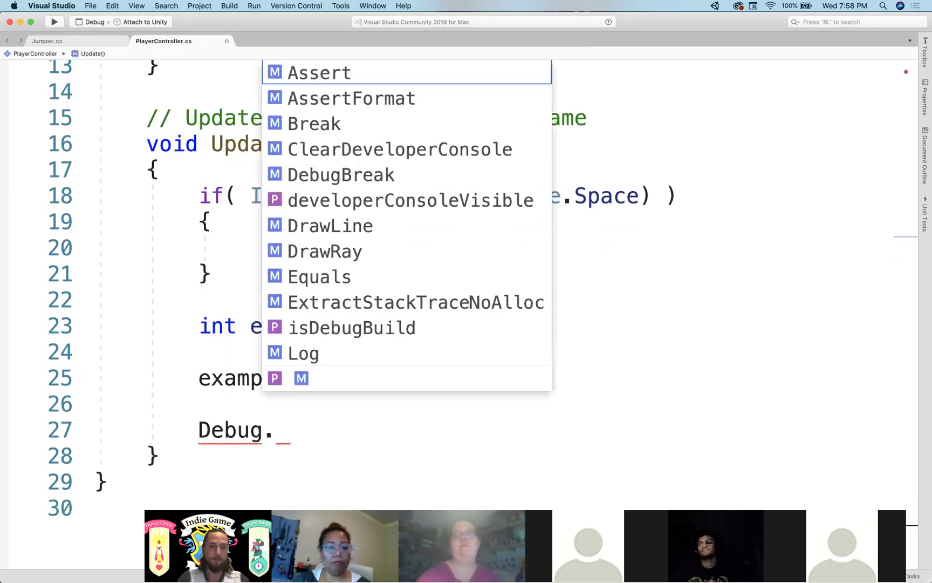
{"action": "type", "text": "Log(exam"}
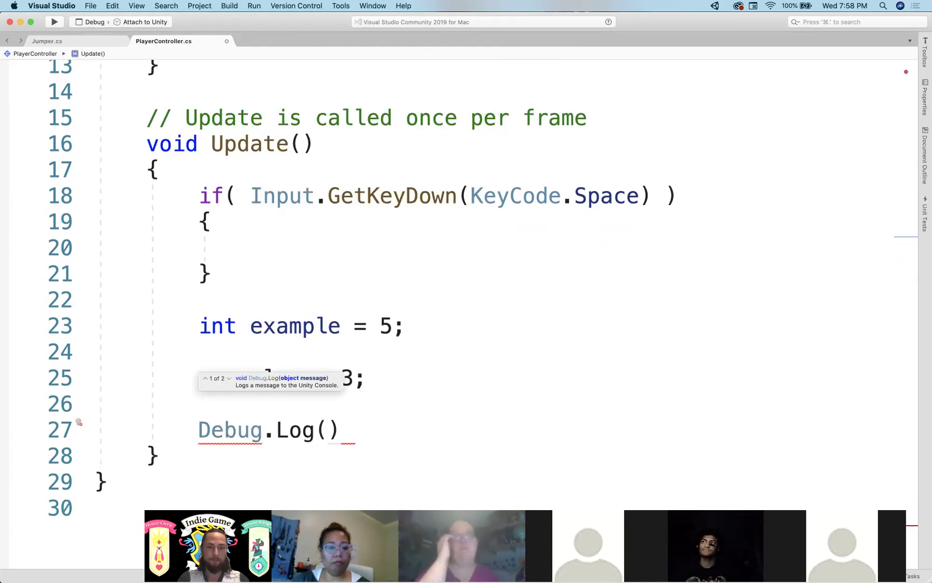
{"action": "key", "text": "Return"}
{"action": "type", "text": ");"}
{"action": "left_click", "coordinate": [410, 340]}
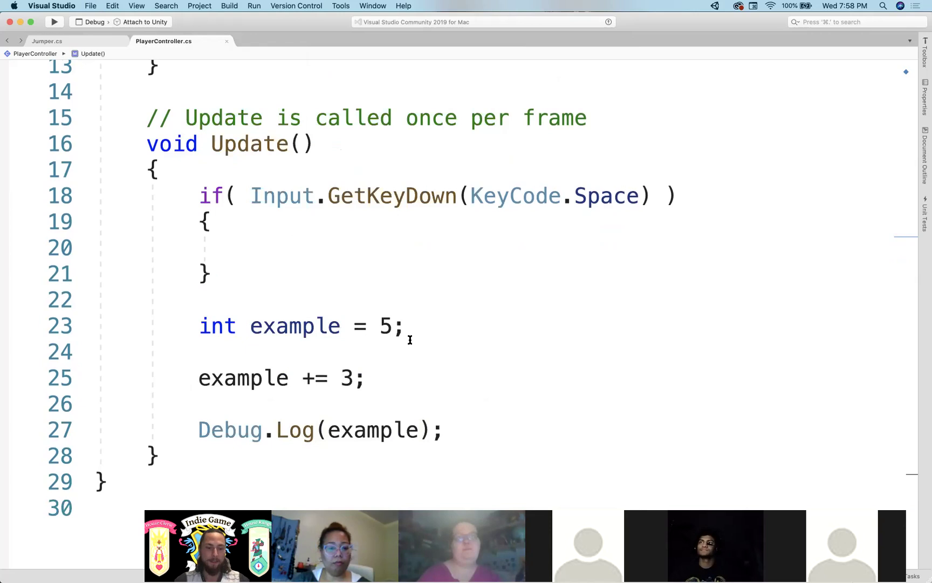
- Review the example declaration, the += 3 increment and the Debug.Log call line by line in execution order
{"action": "scroll", "coordinate": [266, 368], "scroll_direction": "down", "scroll_amount": 2}
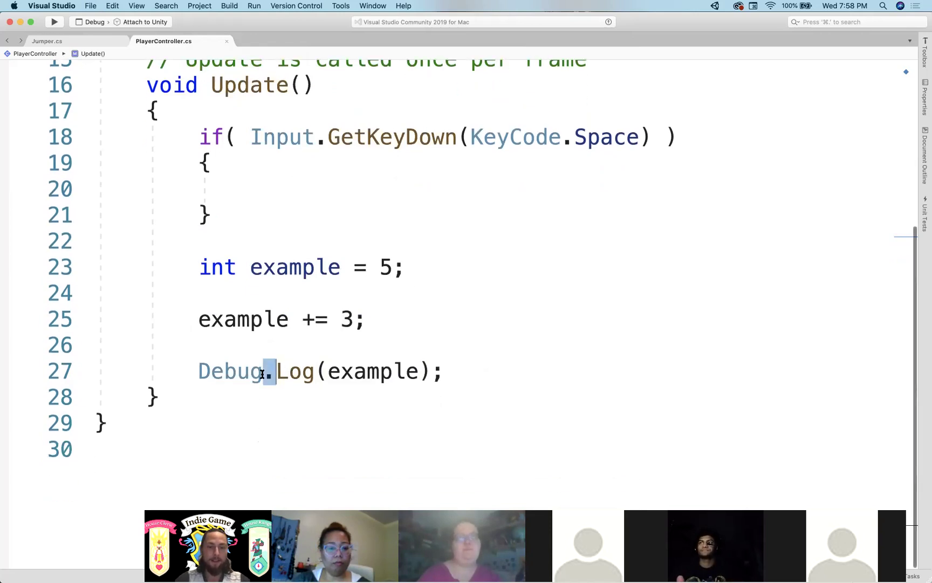
{"action": "triple_click", "coordinate": [263, 373]}
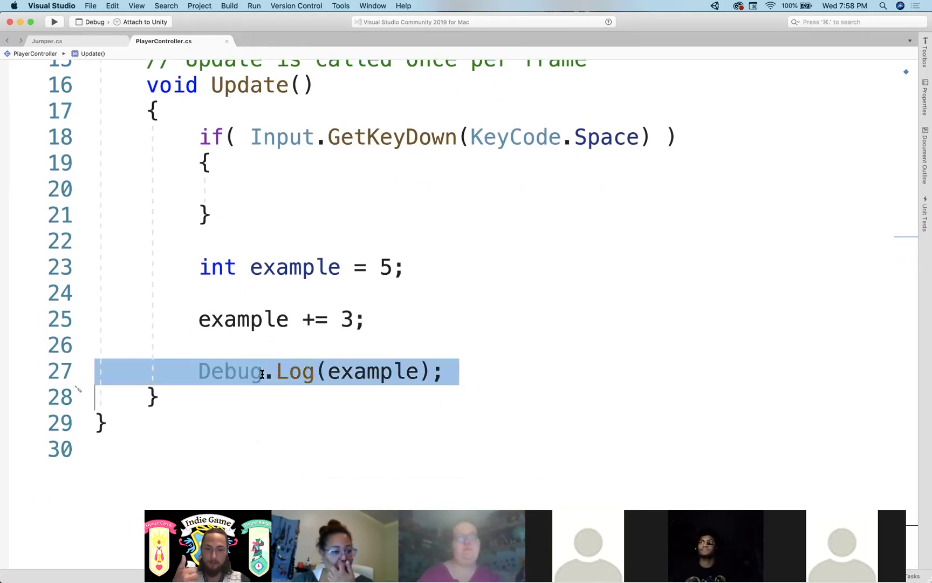
{"action": "left_click", "coordinate": [89, 246]}
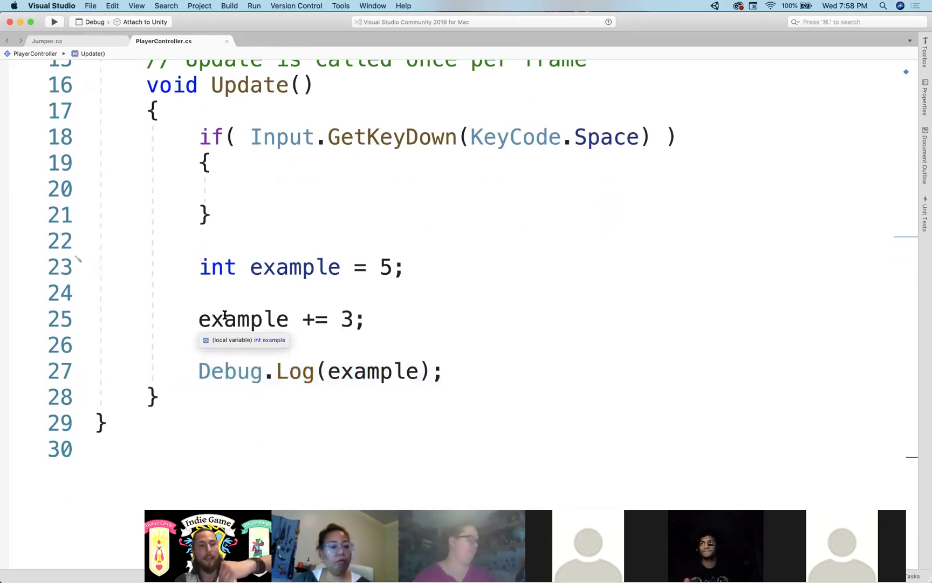
{"action": "triple_click", "coordinate": [183, 258]}
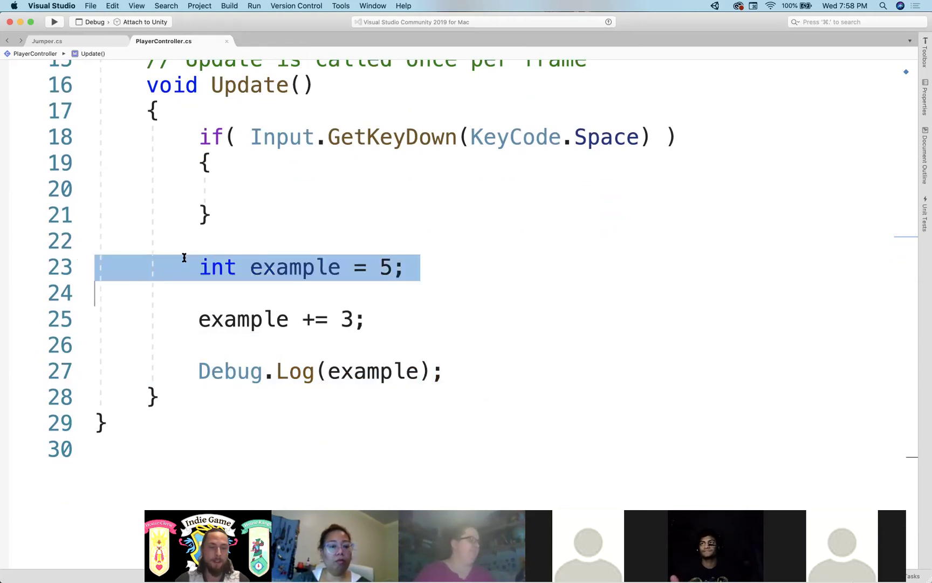
{"action": "double_click", "coordinate": [293, 268]}
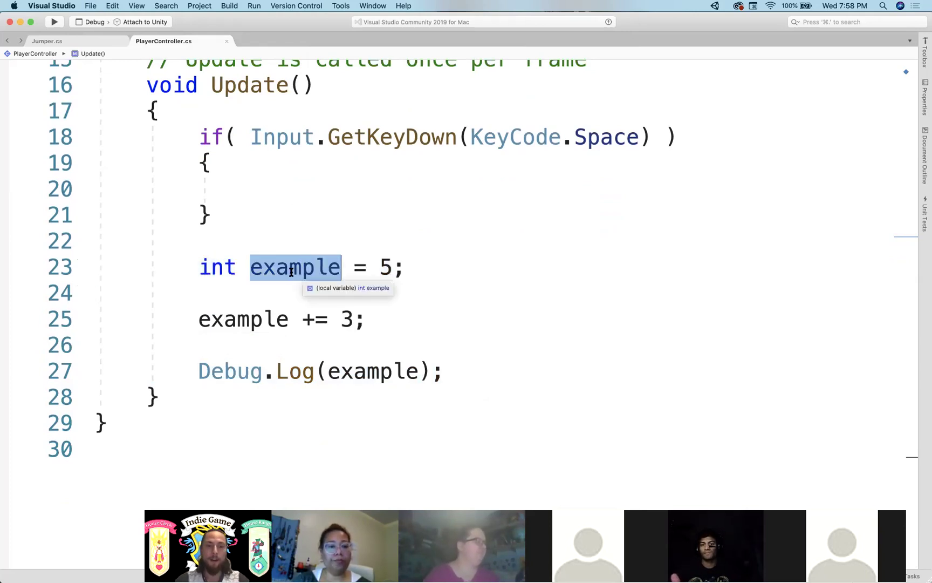
{"action": "double_click", "coordinate": [380, 267]}
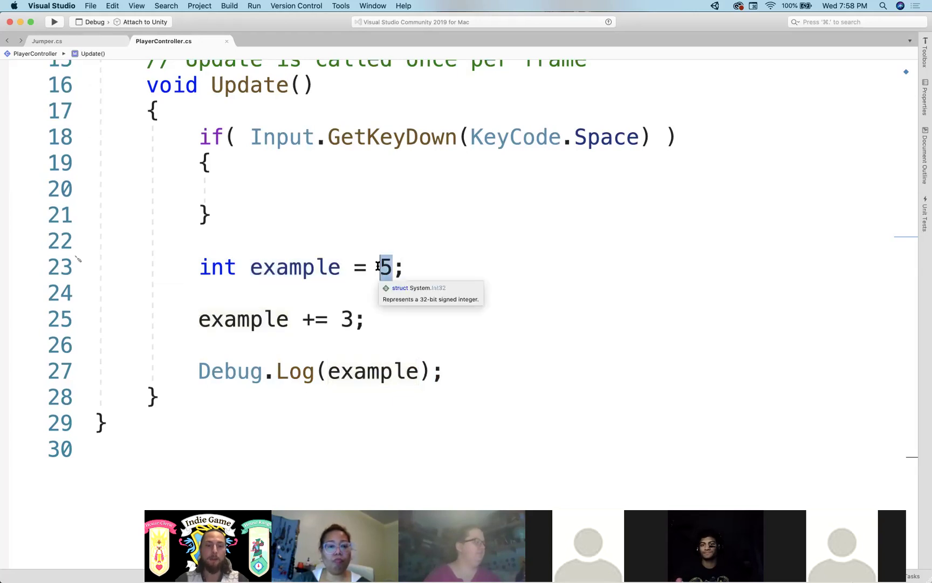
{"action": "triple_click", "coordinate": [221, 298]}
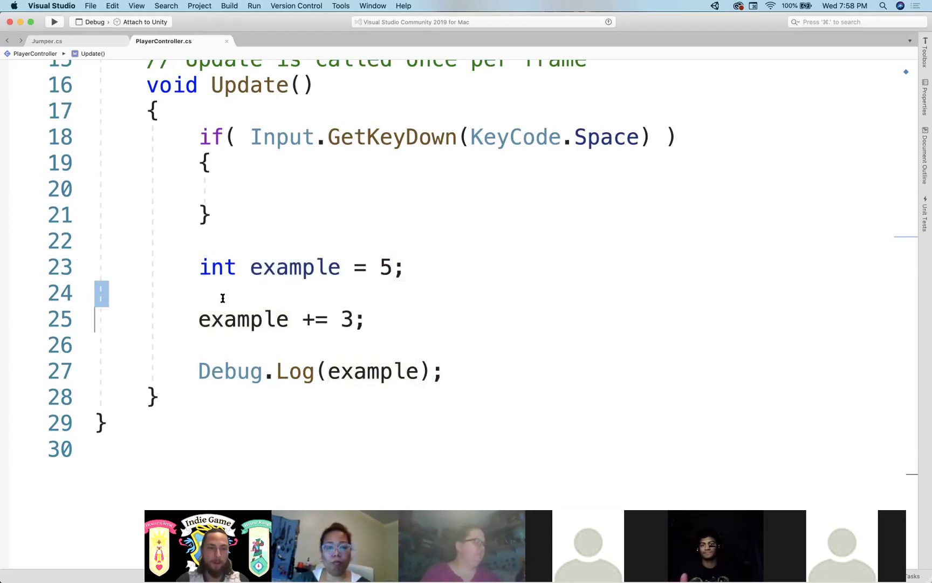
{"action": "triple_click", "coordinate": [199, 318]}
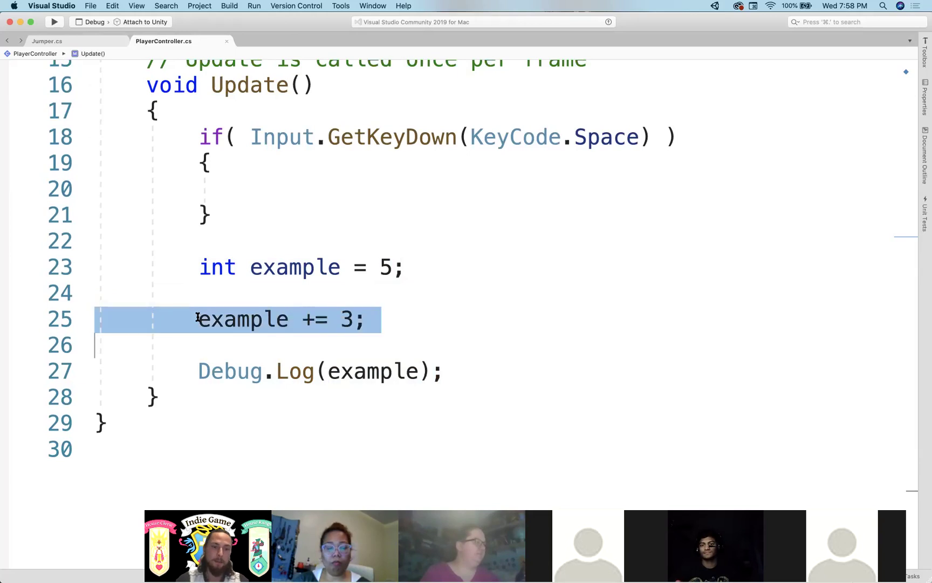
{"action": "double_click", "coordinate": [267, 319]}
{"action": "double_click", "coordinate": [313, 320]}
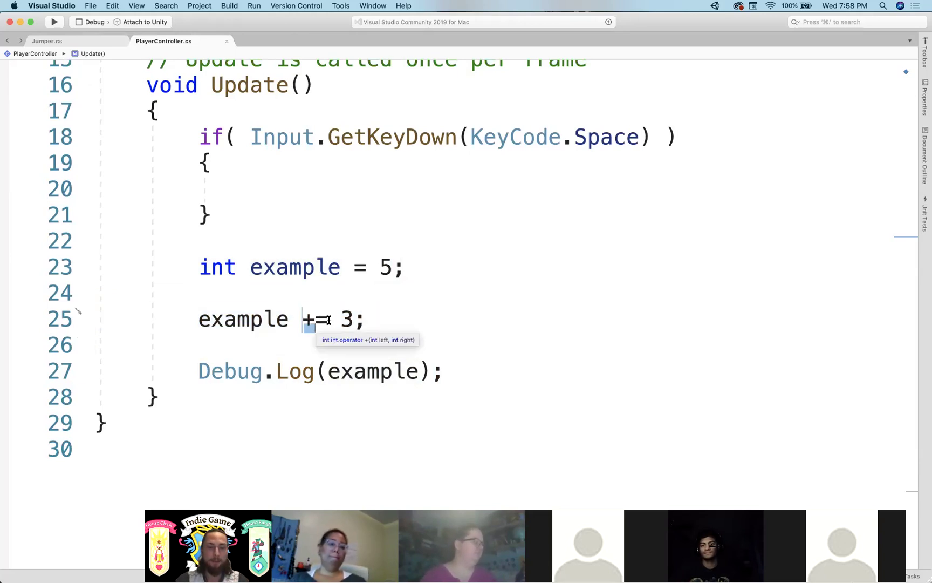
{"action": "double_click", "coordinate": [359, 320]}
{"action": "left_click", "coordinate": [277, 319]}
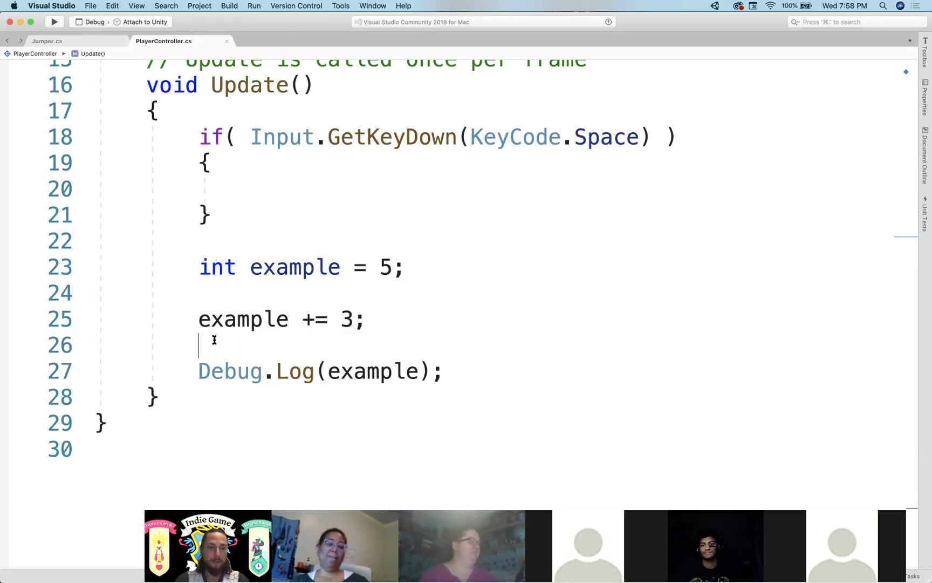
{"action": "left_click_drag", "start_coordinate": [198, 372], "coordinate": [443, 371]}
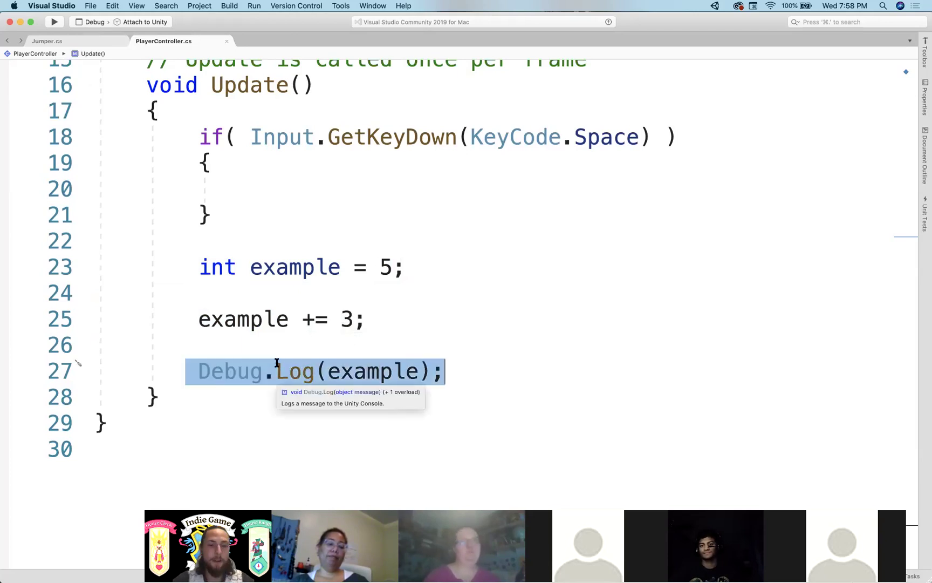
- Switch to Unity to look at the Console, then return to Visual Studio and examine the variable passed to Debug.Log
{"action": "key", "text": "ctrl+Left"}
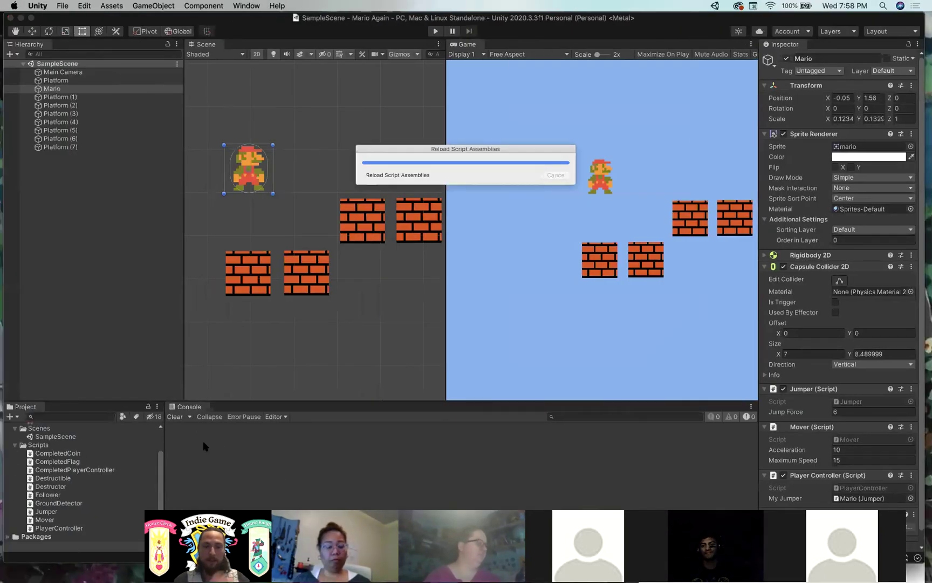
{"action": "key", "text": "ctrl+Right"}
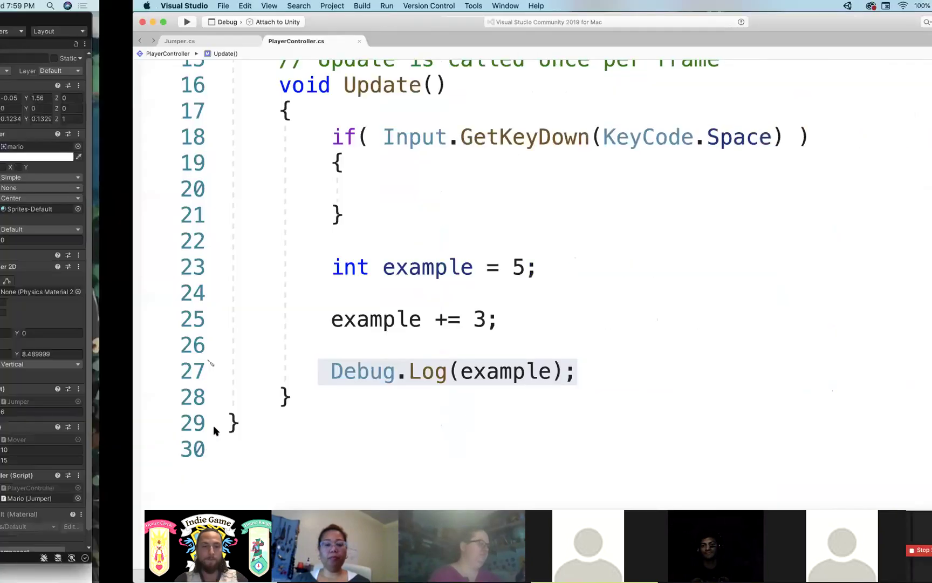
{"action": "double_click", "coordinate": [354, 371]}
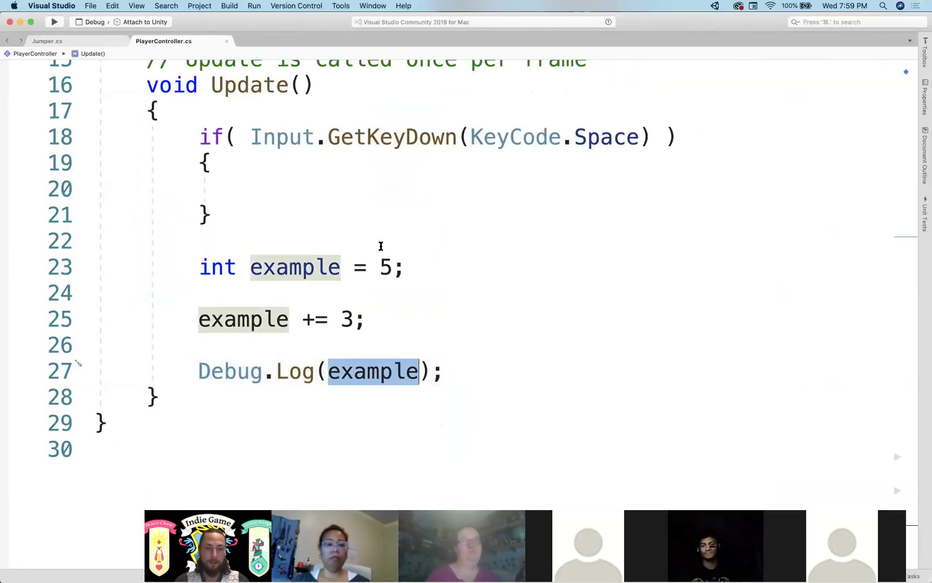
{"action": "left_click", "coordinate": [367, 302]}
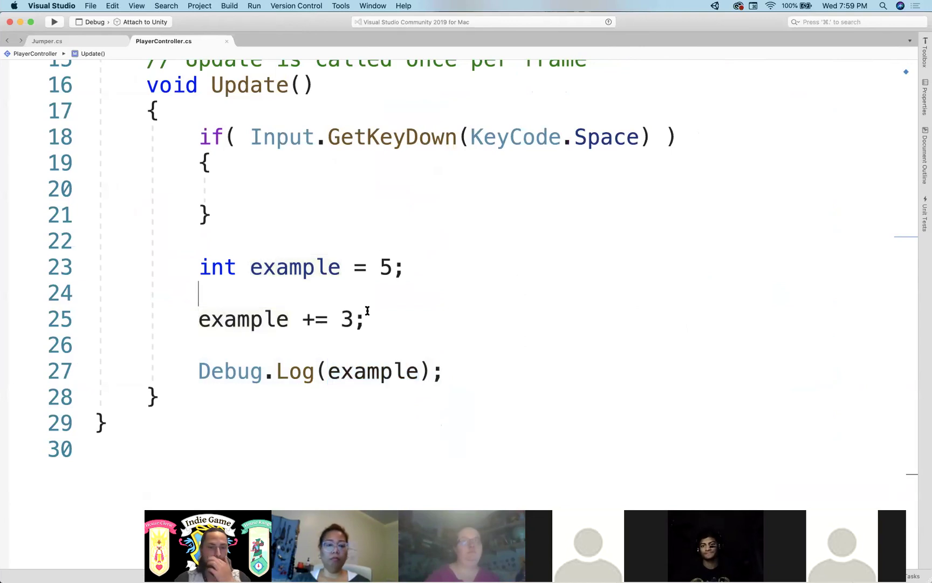
- Insert an if( example > 10 ) statement with an empty braced body between the += 3 line and the Debug.Log call
{"action": "left_click", "coordinate": [398, 329]}
{"action": "key", "text": "Return"}
{"action": "key", "text": "Return"}
{"action": "type", "text": "if("}
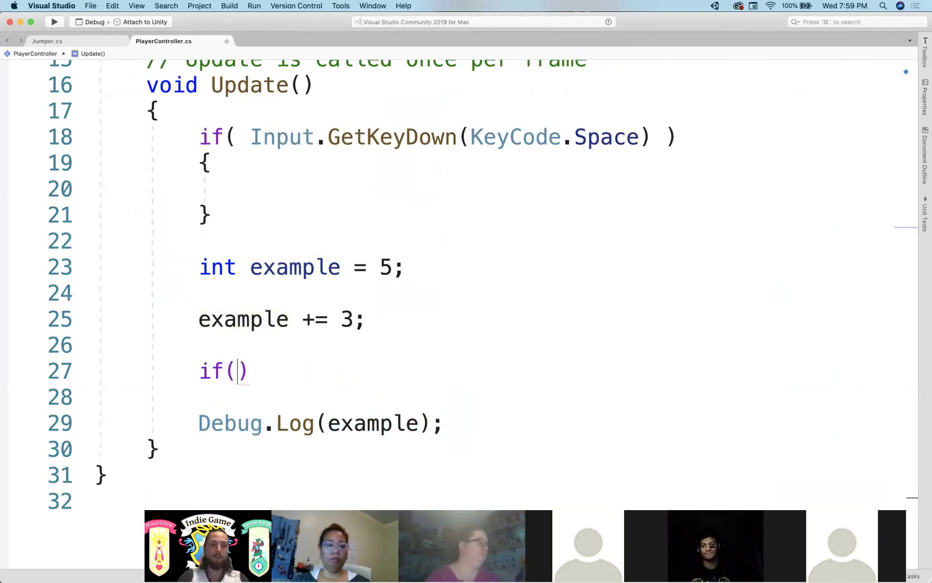
{"action": "key", "text": "Left"}
{"action": "type", "text": "example >"}
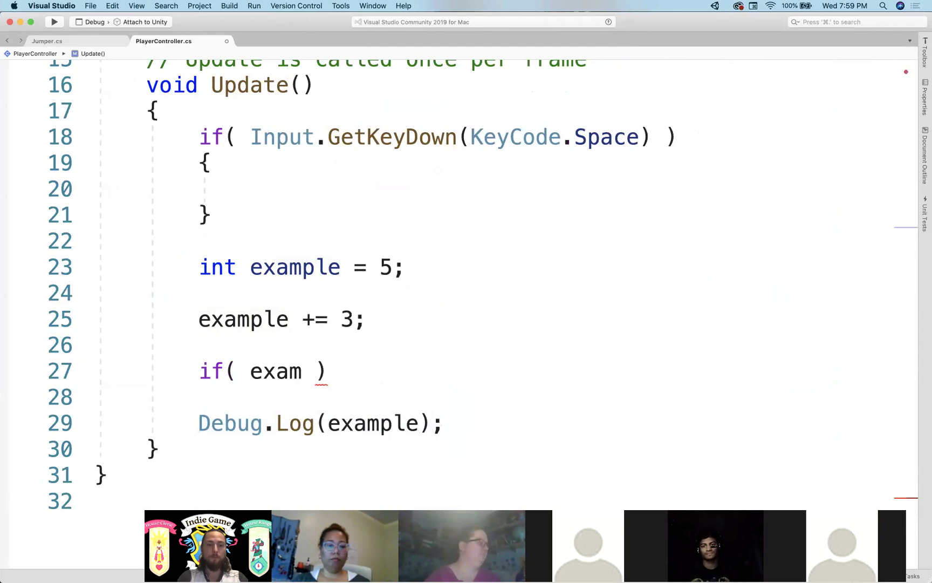
{"action": "type", "text": " 10"}
{"action": "key", "text": "End"}
{"action": "key", "text": "Return"}
{"action": "type", "text": "{"}
{"action": "key", "text": "Return"}
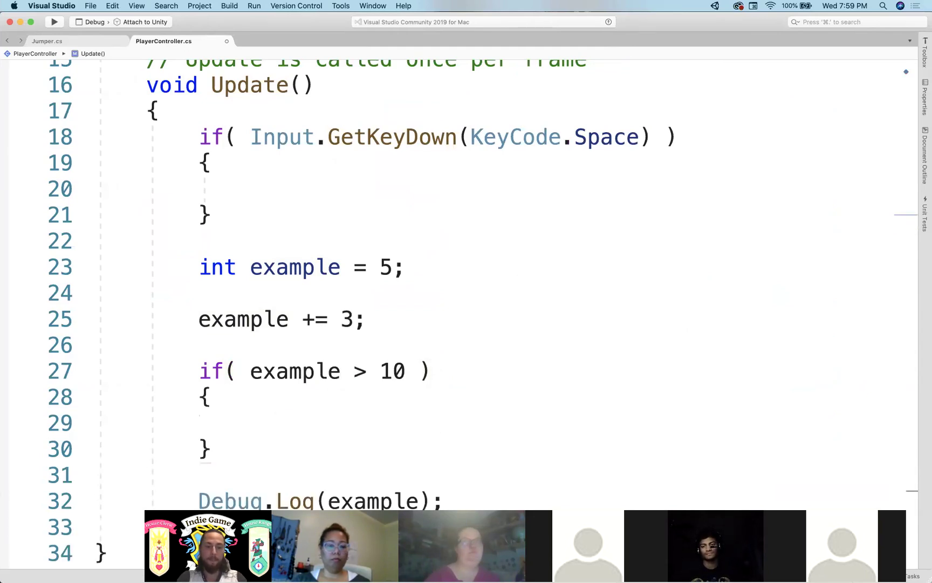
- Add example += 5; inside the example > 10 block, save the script and highlight the Debug.Log(example); line
{"action": "type", "text": "example += 5;"}
{"action": "scroll", "coordinate": [493, 396], "scroll_direction": "down", "scroll_amount": 2}
{"action": "key", "text": "Down"}
{"action": "triple_click", "coordinate": [475, 437]}
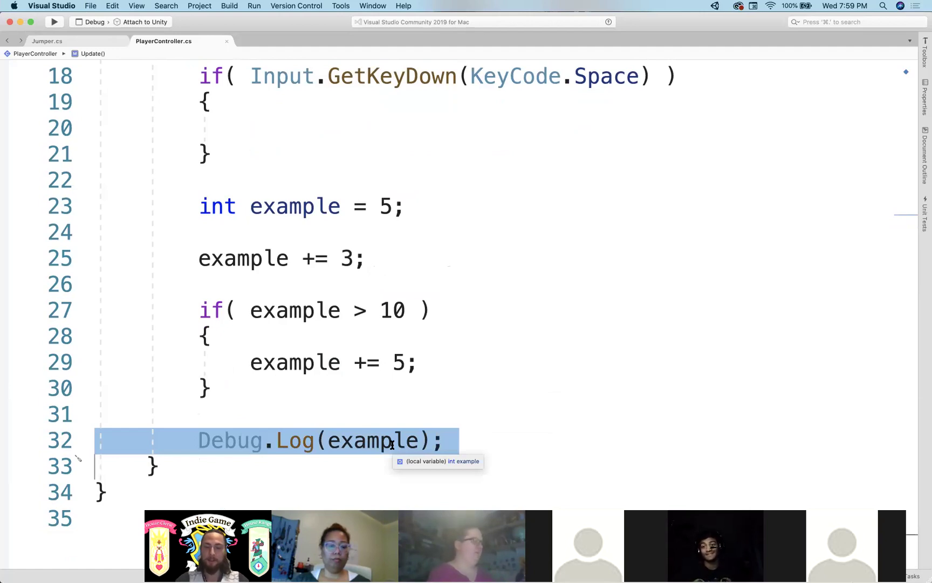
- Review the example > 10 condition piece by piece, the example += 5; body and the Debug.Log(example); line
{"action": "left_click_drag", "start_coordinate": [251, 311], "coordinate": [409, 311]}
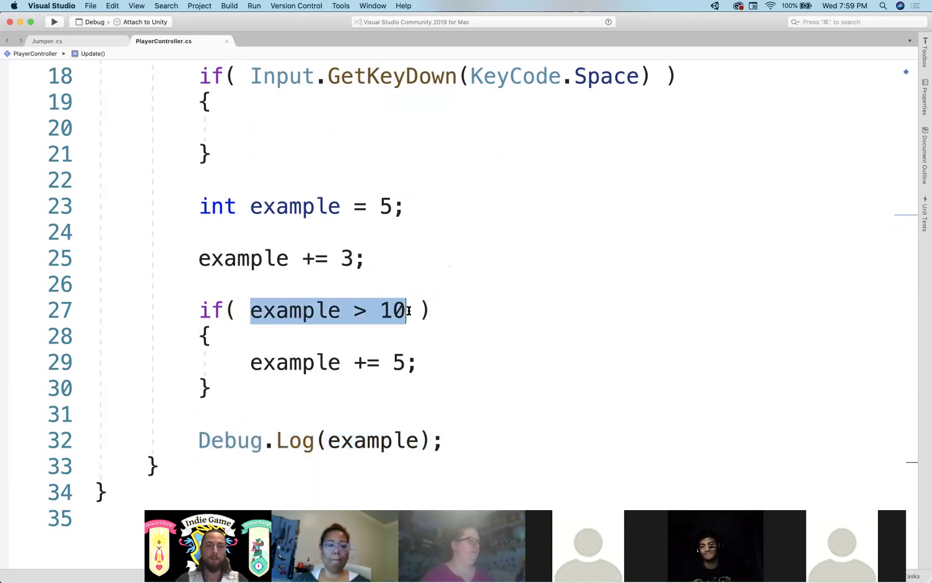
{"action": "double_click", "coordinate": [308, 310]}
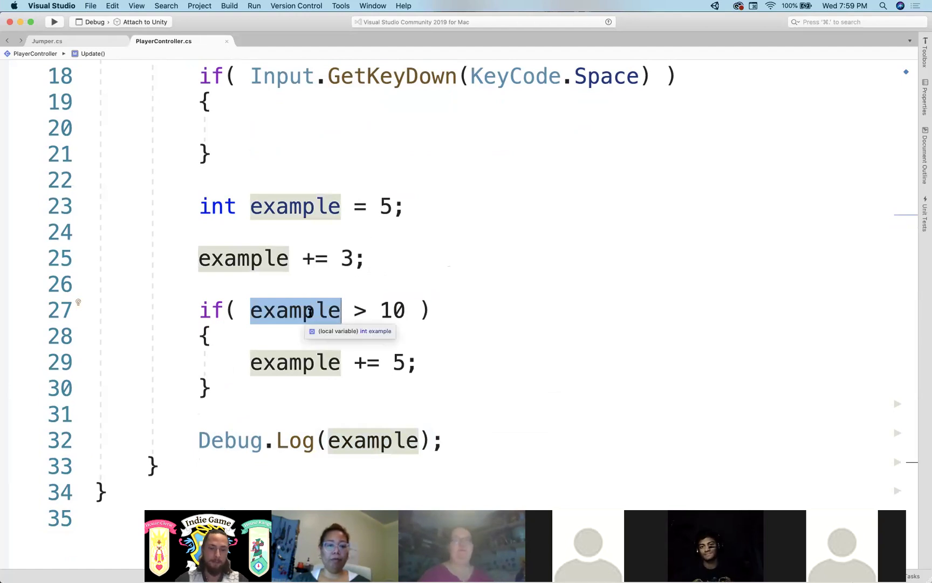
{"action": "left_click_drag", "start_coordinate": [341, 311], "coordinate": [368, 312]}
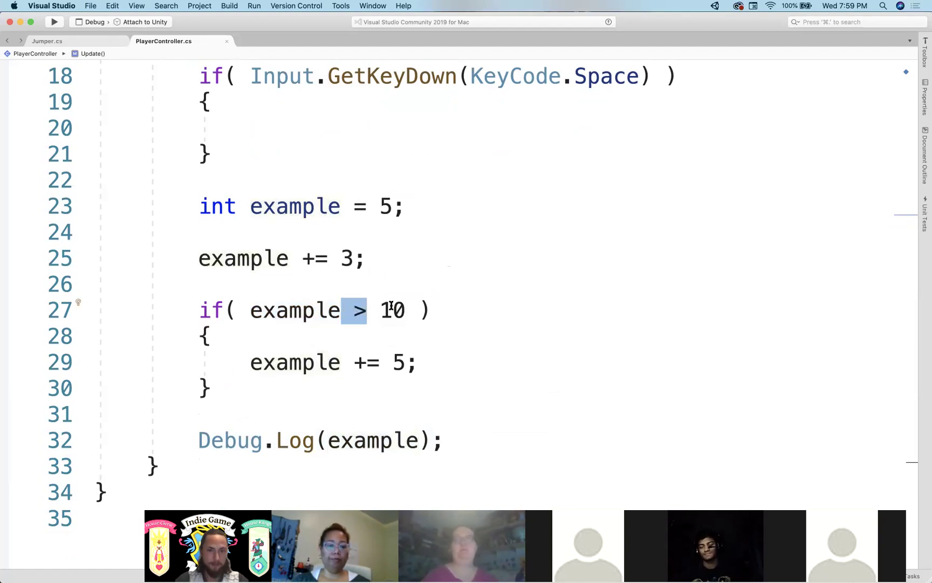
{"action": "double_click", "coordinate": [392, 306]}
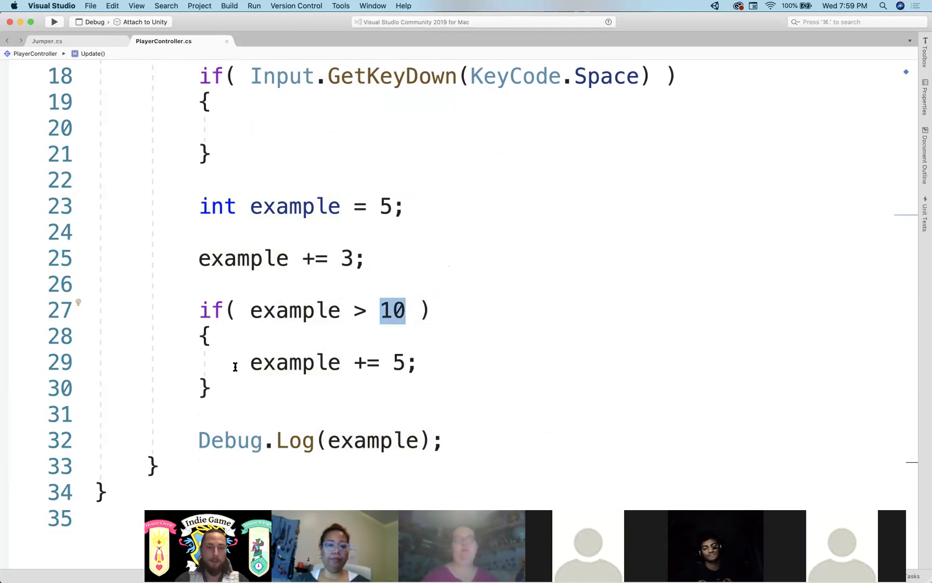
{"action": "left_click_drag", "start_coordinate": [237, 363], "coordinate": [478, 368]}
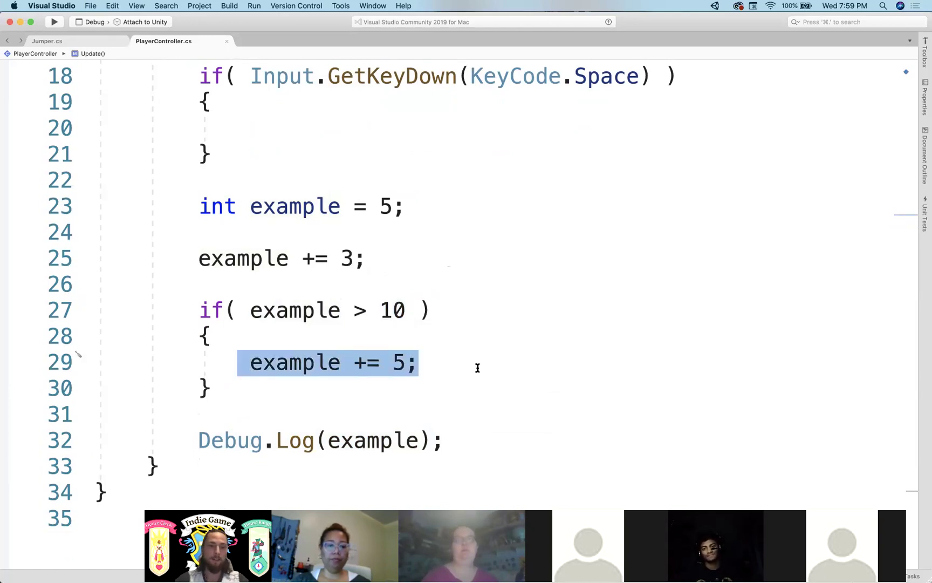
{"action": "left_click_drag", "start_coordinate": [185, 427], "coordinate": [452, 421]}
{"action": "left_click", "coordinate": [438, 438]}
{"action": "triple_click", "coordinate": [438, 438]}
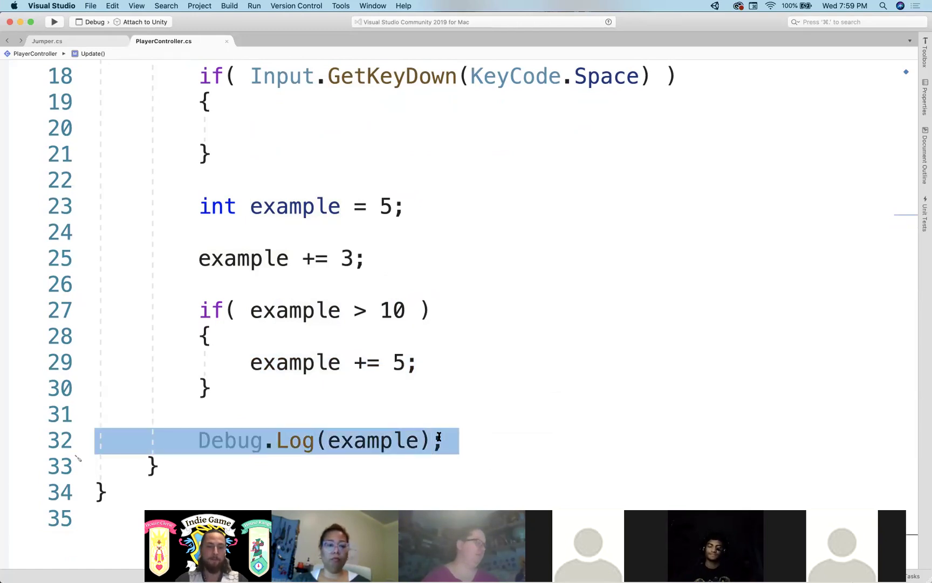
- Change the comparison operator in the example if condition to less than, making it example < 10
{"action": "left_click", "coordinate": [367, 311]}
{"action": "key", "text": "BackSpace"}
{"action": "type", "text": "<"}
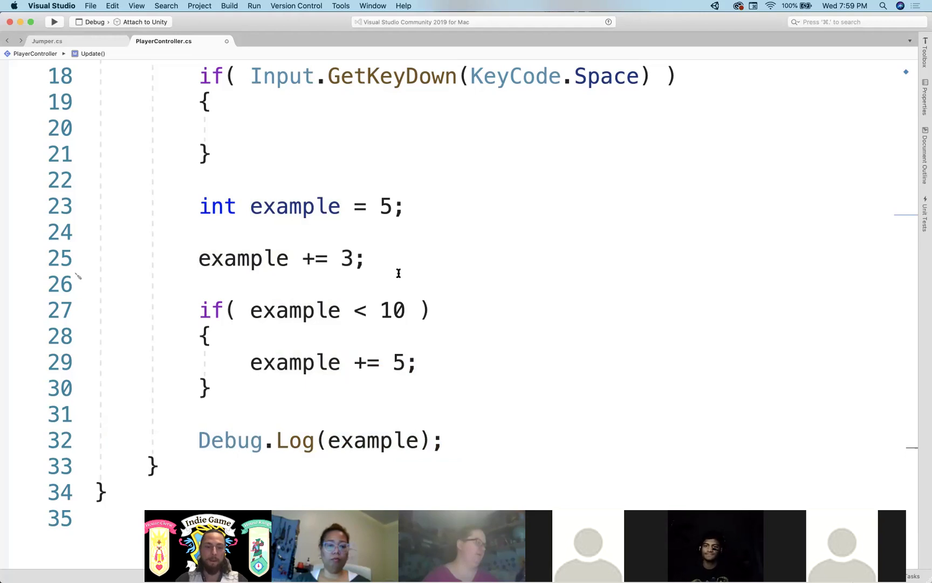
- Trace the example variable from its declaration through the += 3 line, the < 10 condition and the += 5 body to Debug.Log
{"action": "triple_click", "coordinate": [306, 432]}
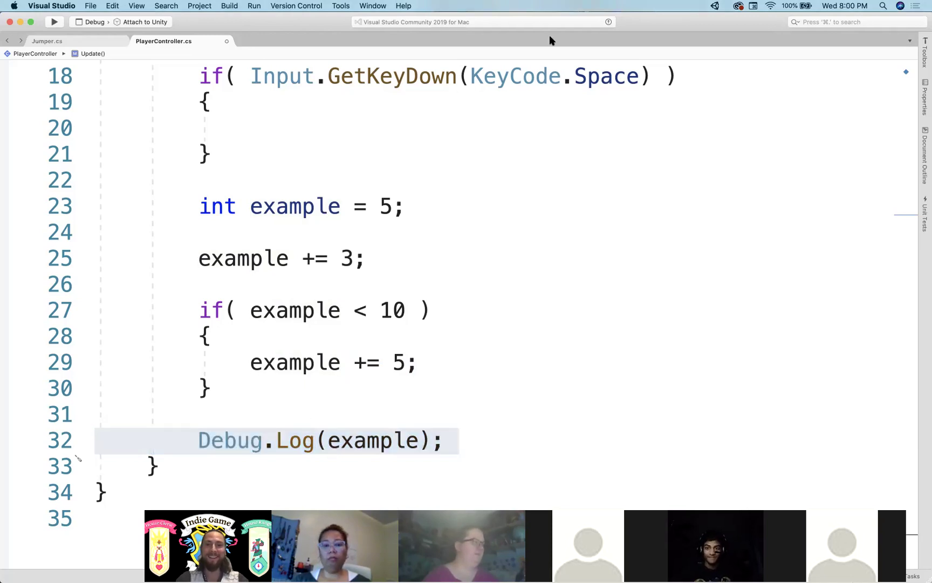
{"action": "triple_click", "coordinate": [343, 435]}
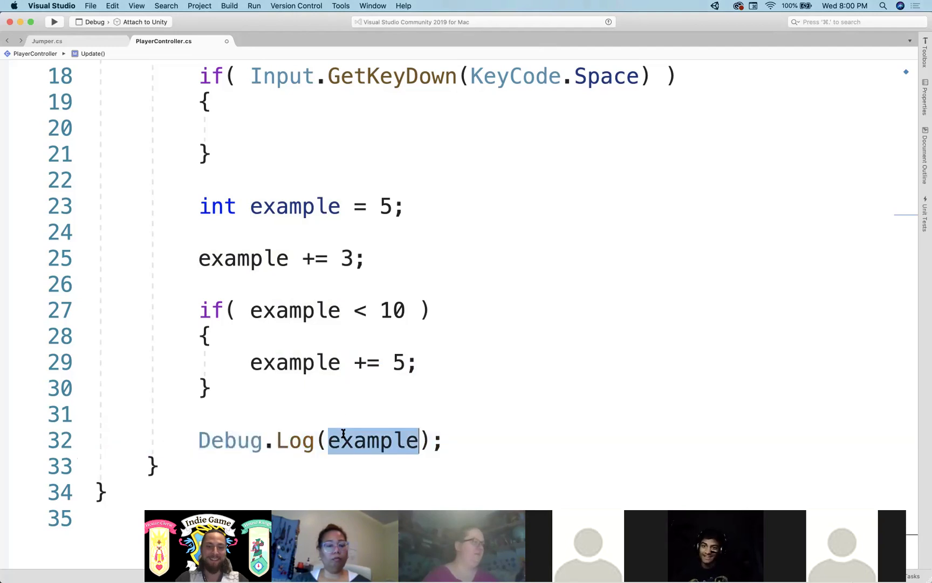
{"action": "triple_click", "coordinate": [381, 434]}
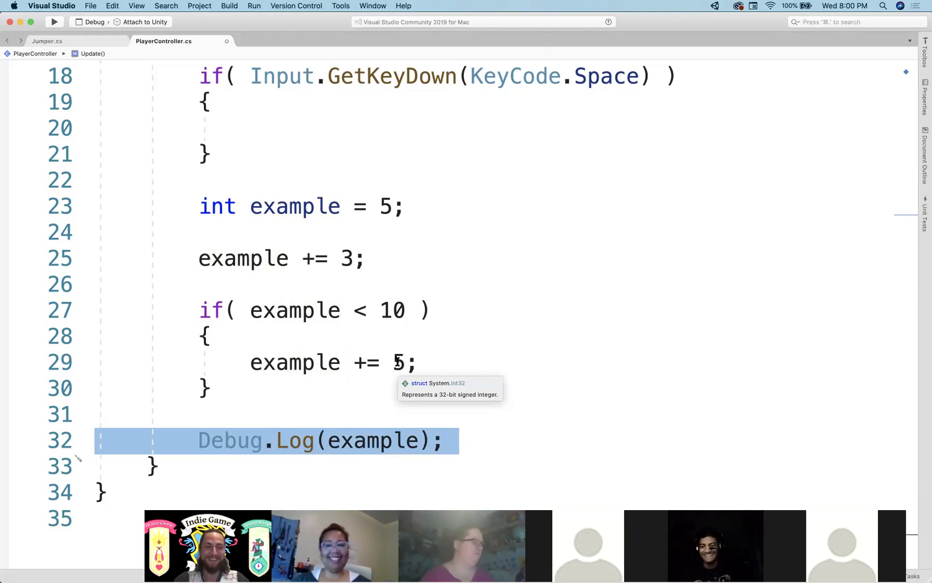
{"action": "triple_click", "coordinate": [313, 272]}
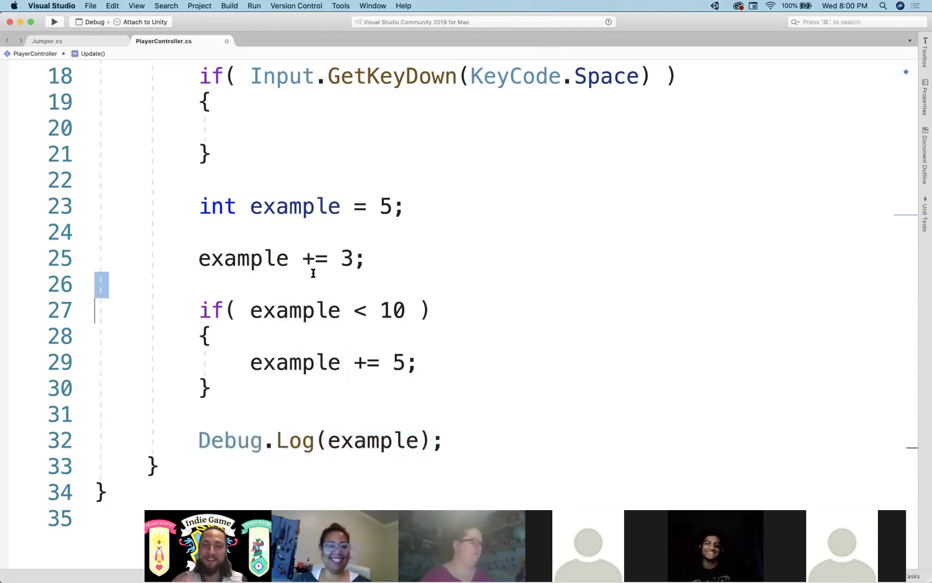
{"action": "triple_click", "coordinate": [381, 362]}
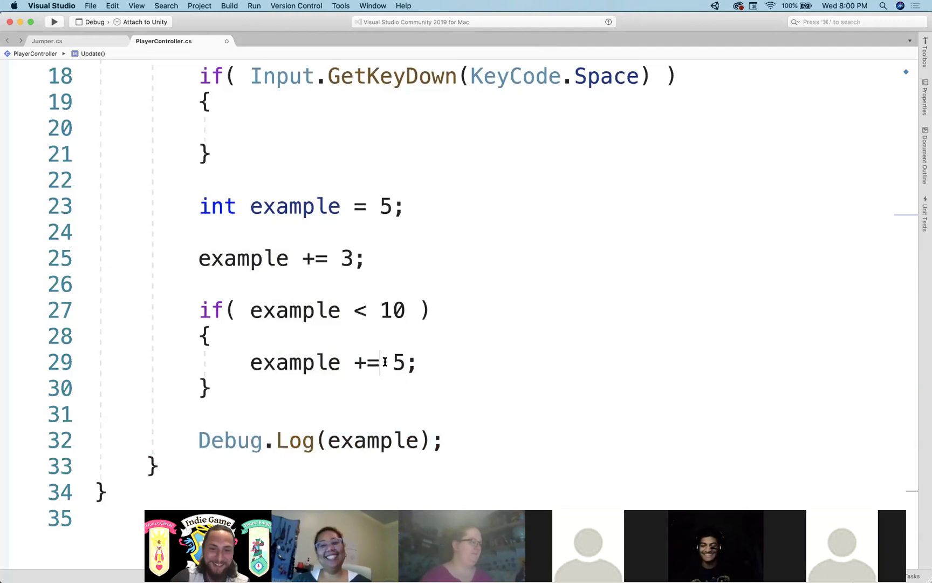
{"action": "left_click", "coordinate": [426, 336]}
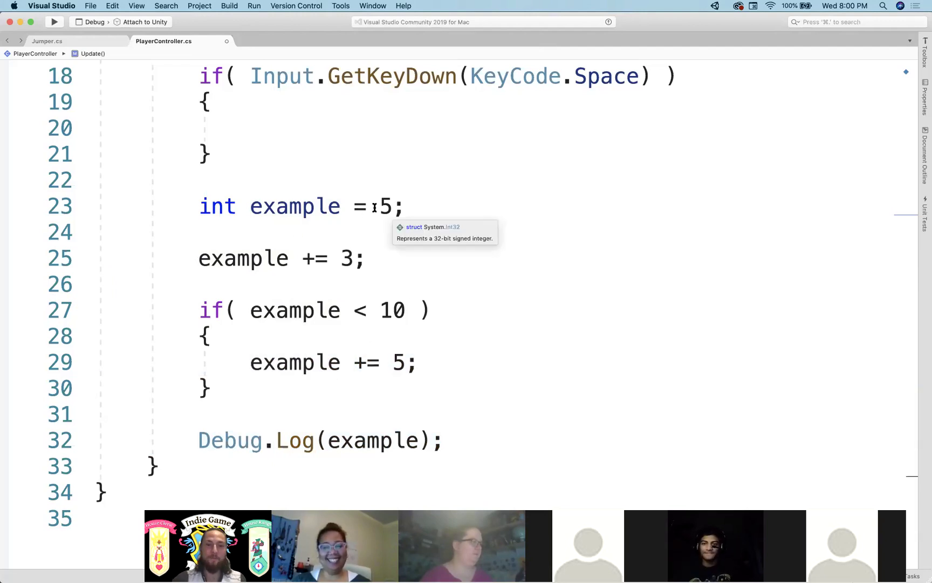
{"action": "double_click", "coordinate": [393, 207]}
{"action": "double_click", "coordinate": [358, 259]}
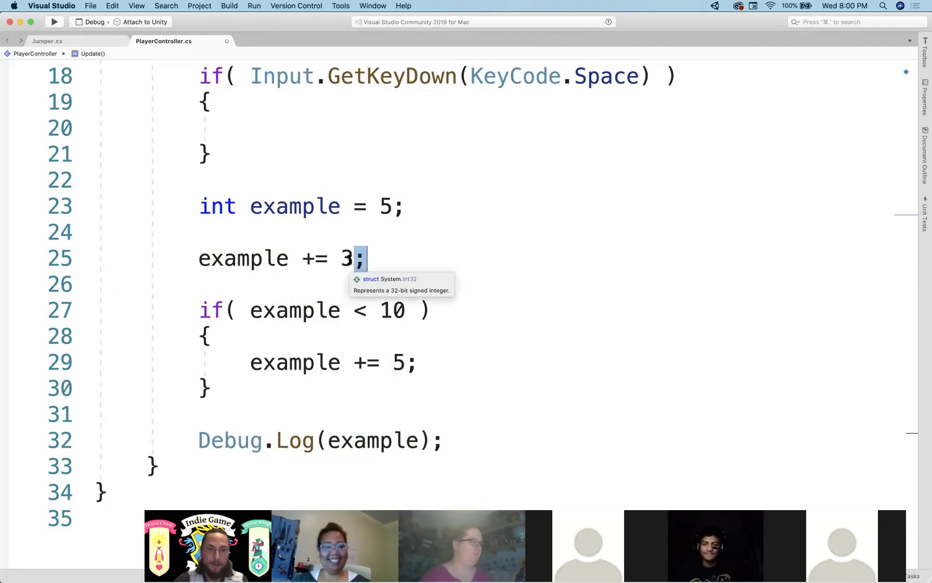
{"action": "triple_click", "coordinate": [287, 309]}
{"action": "left_click", "coordinate": [315, 312]}
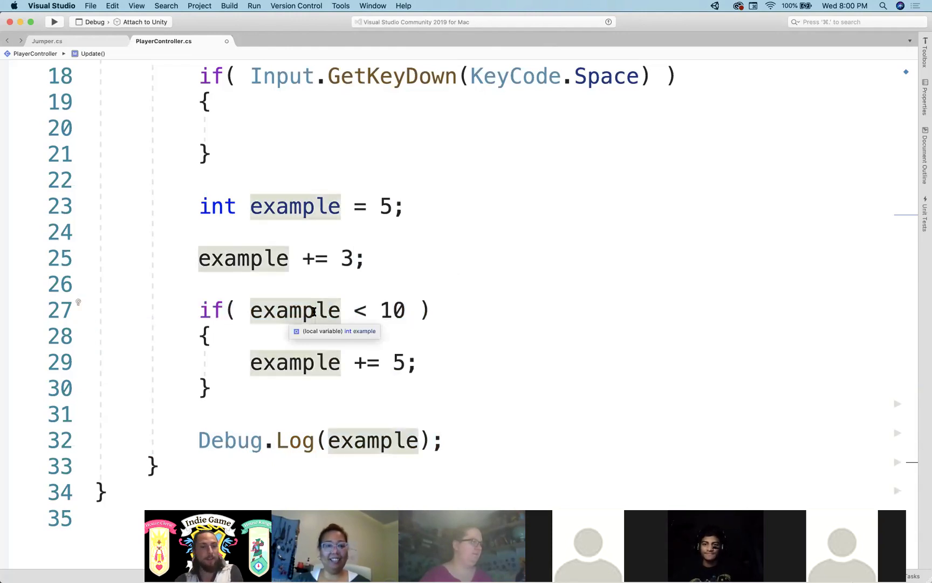
{"action": "double_click", "coordinate": [398, 310]}
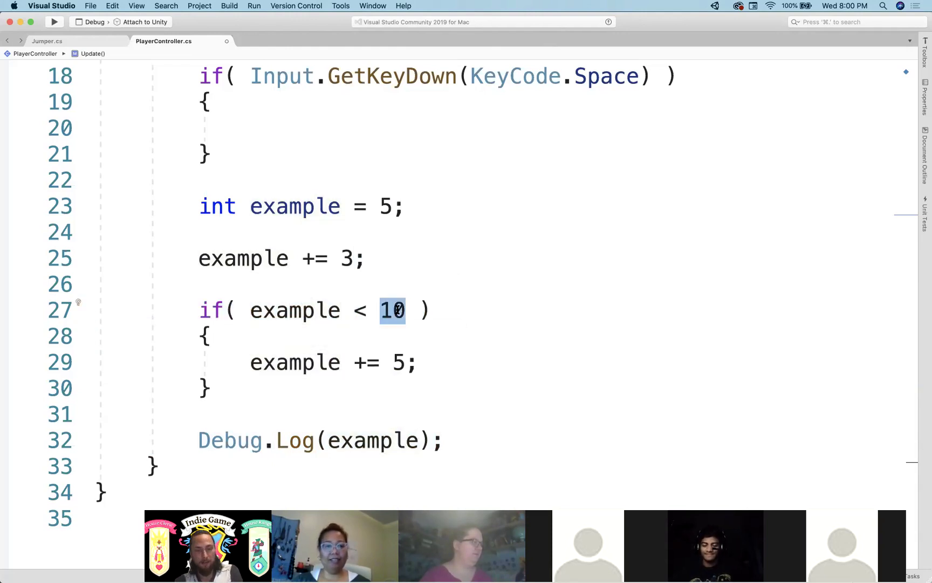
{"action": "triple_click", "coordinate": [372, 362]}
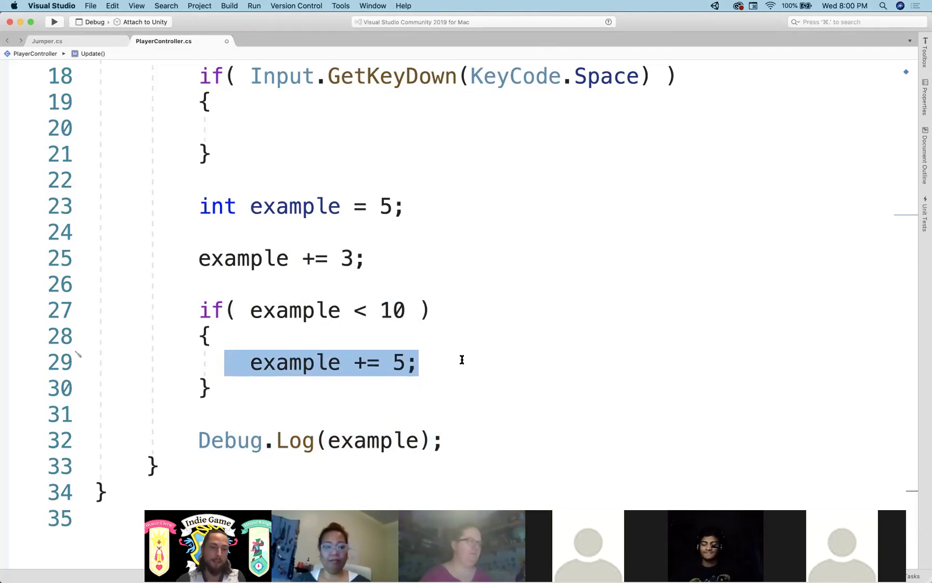
{"action": "left_click", "coordinate": [354, 363]}
{"action": "left_click", "coordinate": [406, 362]}
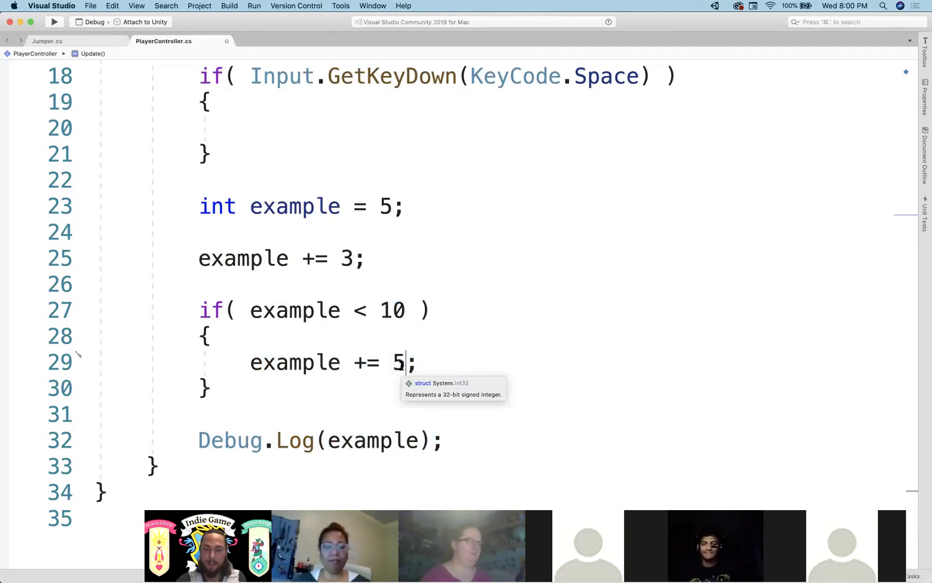
{"action": "double_click", "coordinate": [340, 439]}
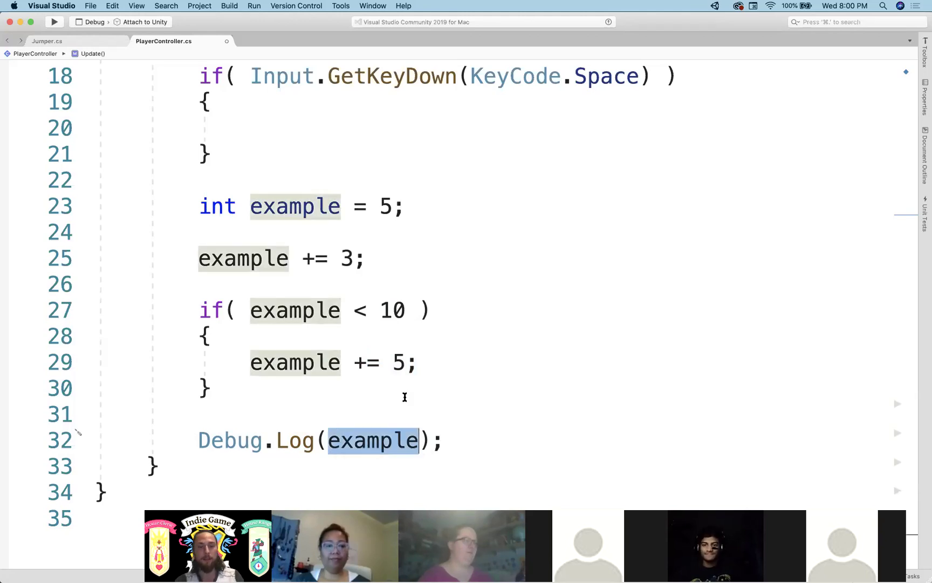
- Delete all the example demonstration code and leftover blank lines below the Input.GetKeyDown if block in Update()
{"action": "scroll", "coordinate": [410, 396], "scroll_direction": "up", "scroll_amount": 2}
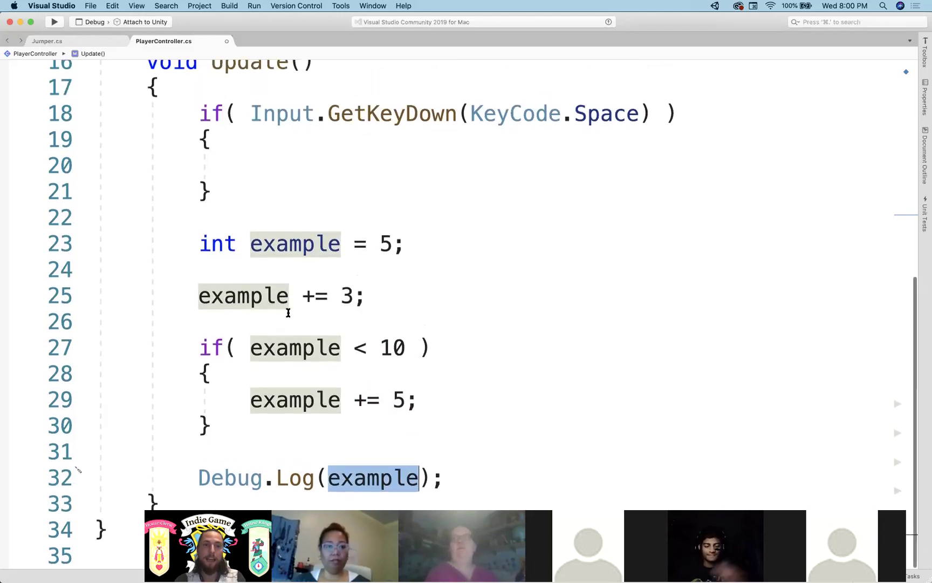
{"action": "left_click_drag", "start_coordinate": [194, 244], "coordinate": [477, 442]}
{"action": "key", "text": "BackSpace"}
{"action": "key", "text": "BackSpace"}
{"action": "scroll", "coordinate": [460, 327], "scroll_direction": "up", "scroll_amount": 10}
{"action": "scroll", "coordinate": [386, 349], "scroll_direction": "down", "scroll_amount": 4}
{"action": "scroll", "coordinate": [316, 386], "scroll_direction": "down", "scroll_amount": 1}
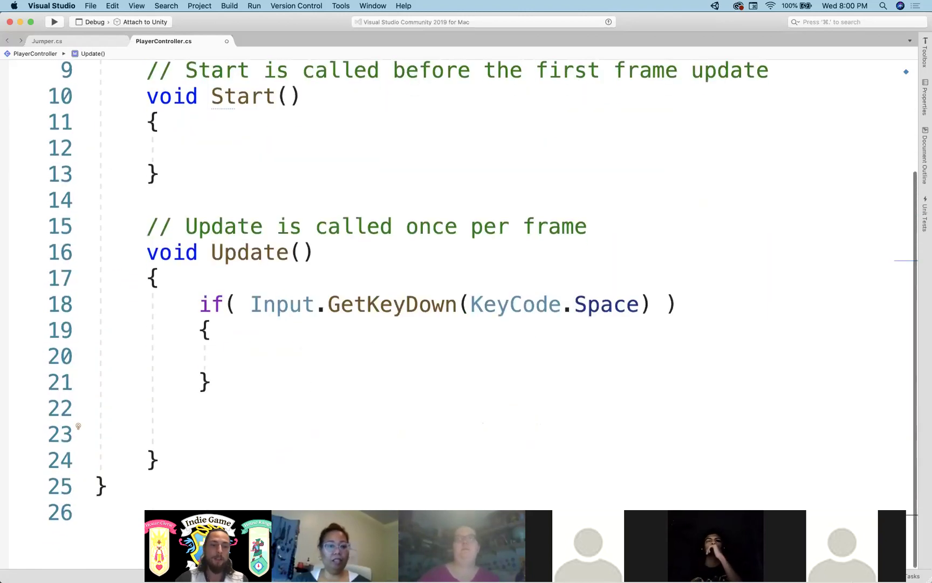
{"action": "key", "text": "BackSpace"}
{"action": "key", "text": "BackSpace"}
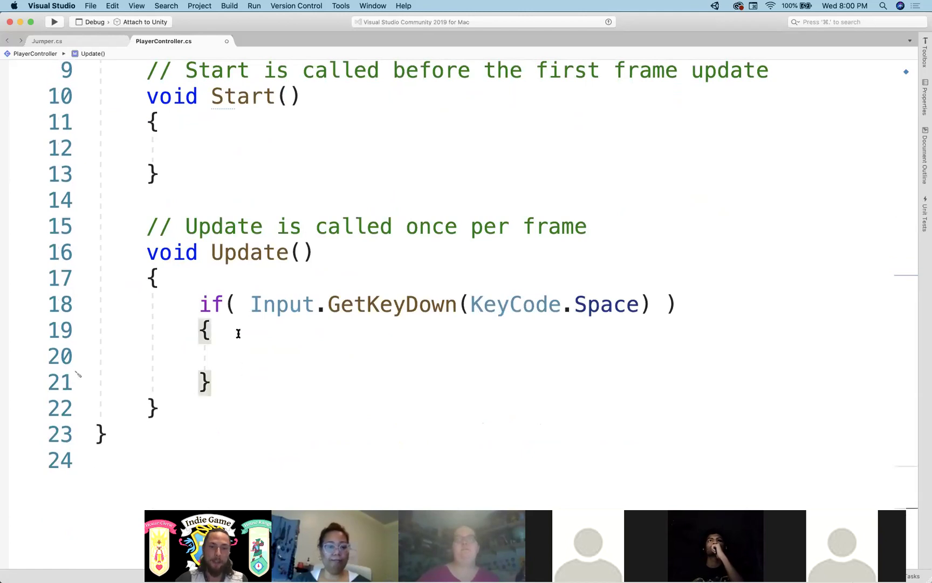
- Review the Input.GetKeyDown(KeyCode.Space) if statement and its place inside the Update() method
{"action": "left_click_drag", "start_coordinate": [250, 304], "coordinate": [160, 278]}
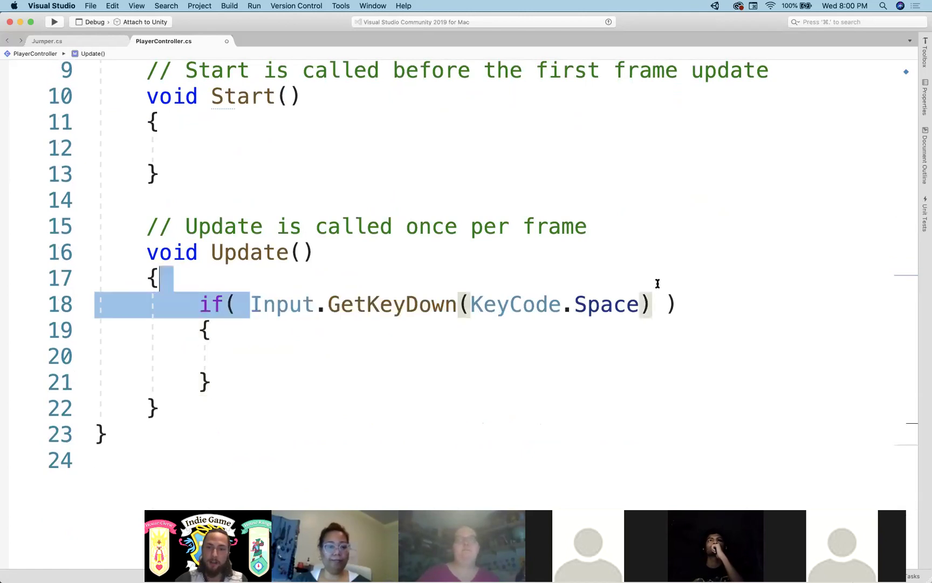
{"action": "left_click", "coordinate": [166, 305]}
{"action": "left_click_drag", "start_coordinate": [195, 303], "coordinate": [251, 305]}
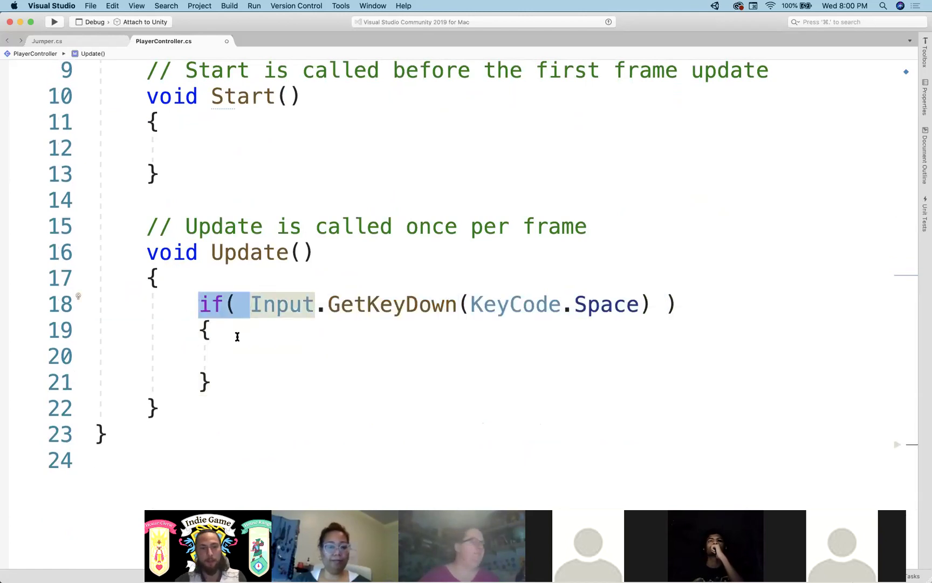
{"action": "triple_click", "coordinate": [226, 252]}
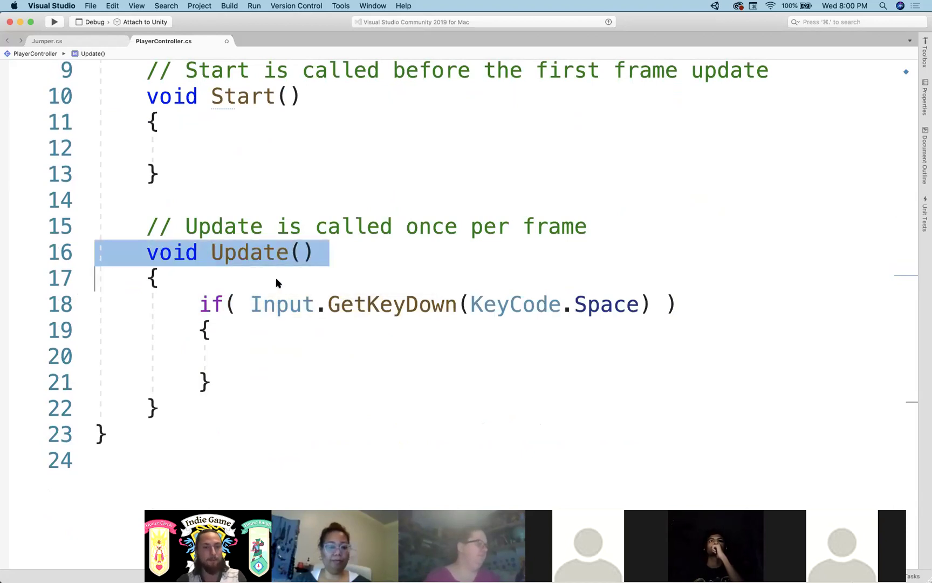
{"action": "left_click", "coordinate": [263, 290]}
{"action": "left_click_drag", "start_coordinate": [200, 305], "coordinate": [256, 348]}
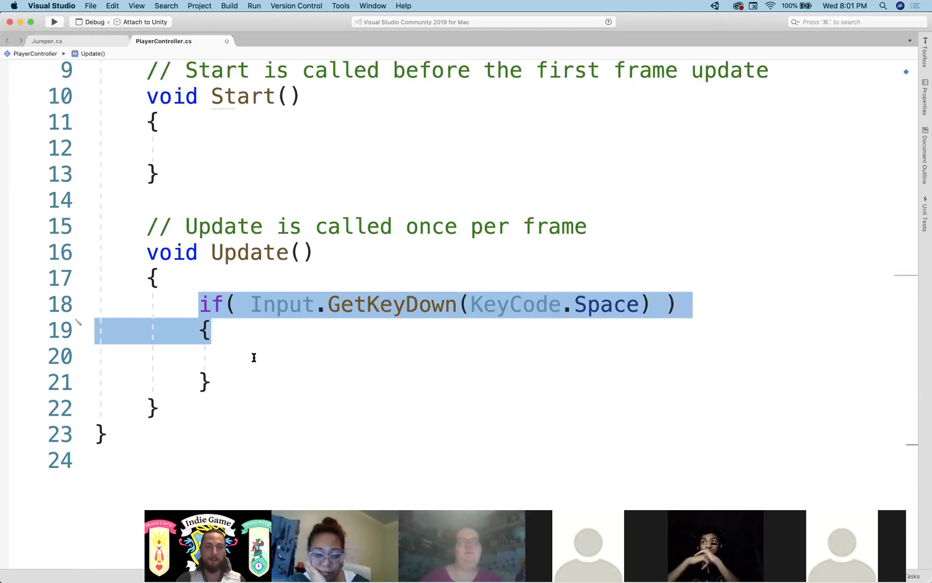
{"action": "left_click", "coordinate": [254, 357]}
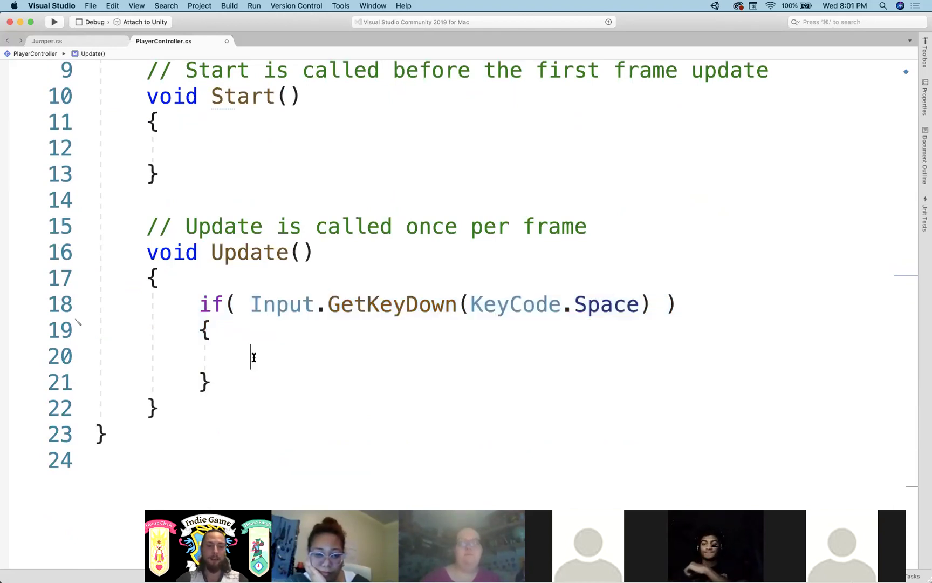
{"action": "type", "text": "lwkefwlkejf"}
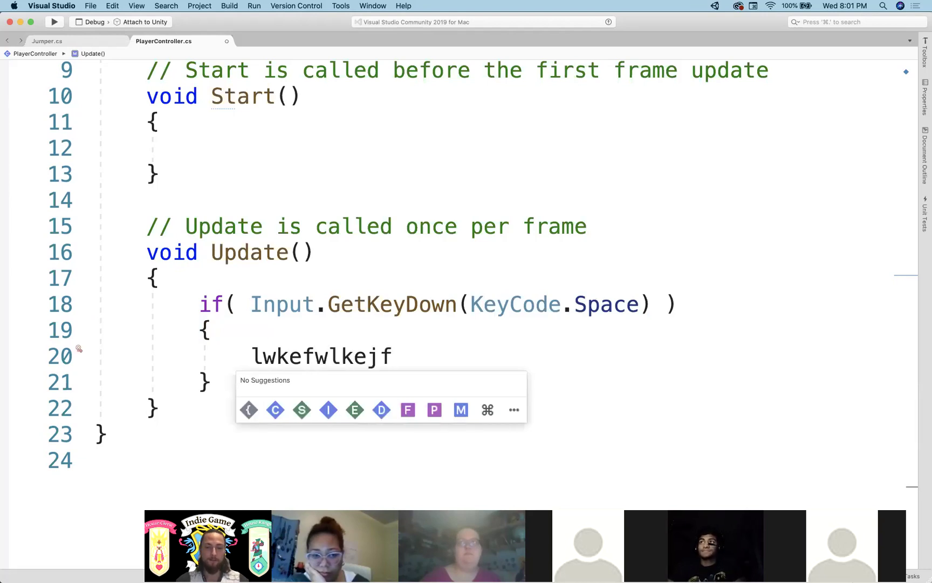
{"action": "left_click_drag", "start_coordinate": [200, 304], "coordinate": [241, 329]}
{"action": "left_click", "coordinate": [189, 402]}
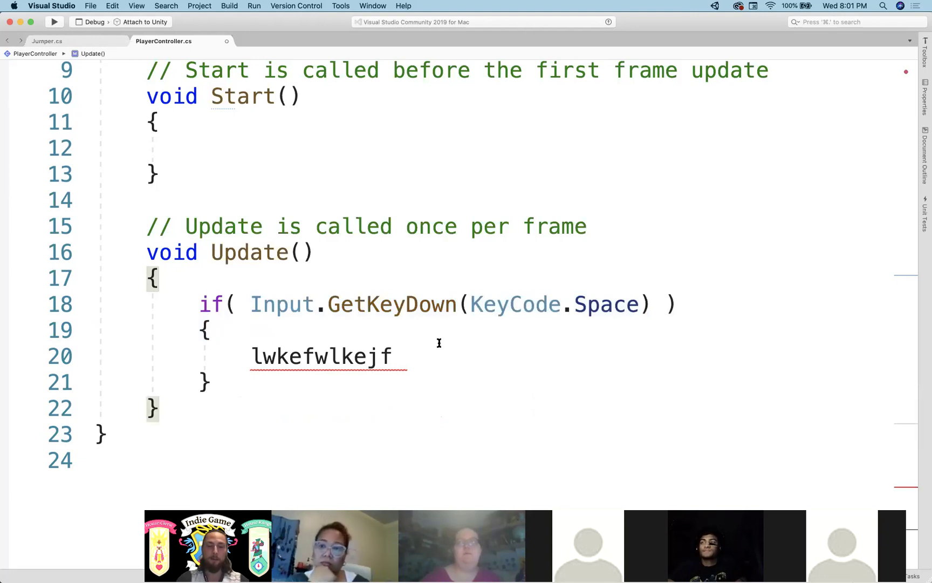
{"action": "left_click_drag", "start_coordinate": [390, 356], "coordinate": [255, 359]}
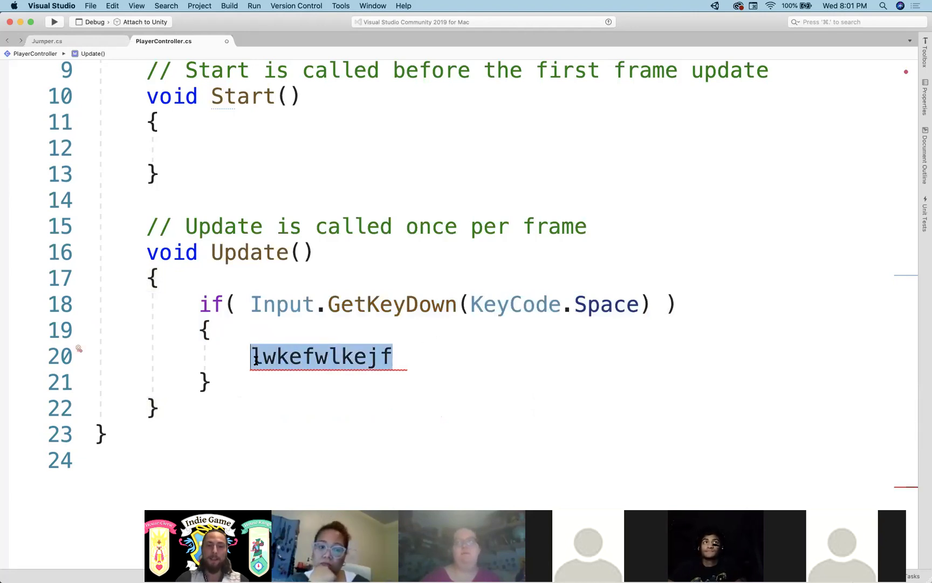
{"action": "key", "text": "BackSpace"}
- Add Debug.Log("Hello World"); inside the Input.GetKeyDown(KeyCode.Space) block, save the script and highlight the new line
{"action": "type", "text": "Debug.Log"}
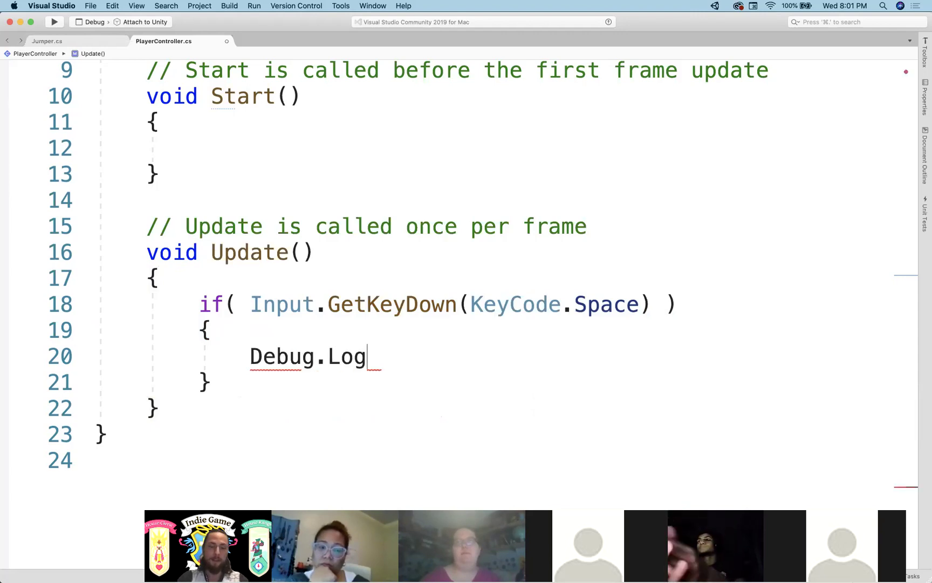
{"action": "type", "text": "(\"Hell"}
{"action": "type", "text": "o "}
{"action": "type", "text": "World\");"}
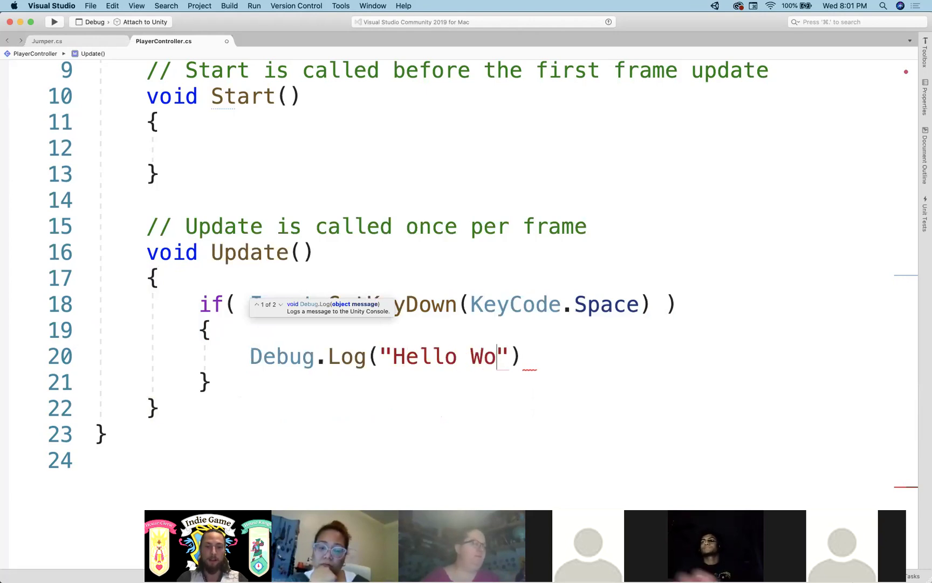
{"action": "key", "text": "super+s"}
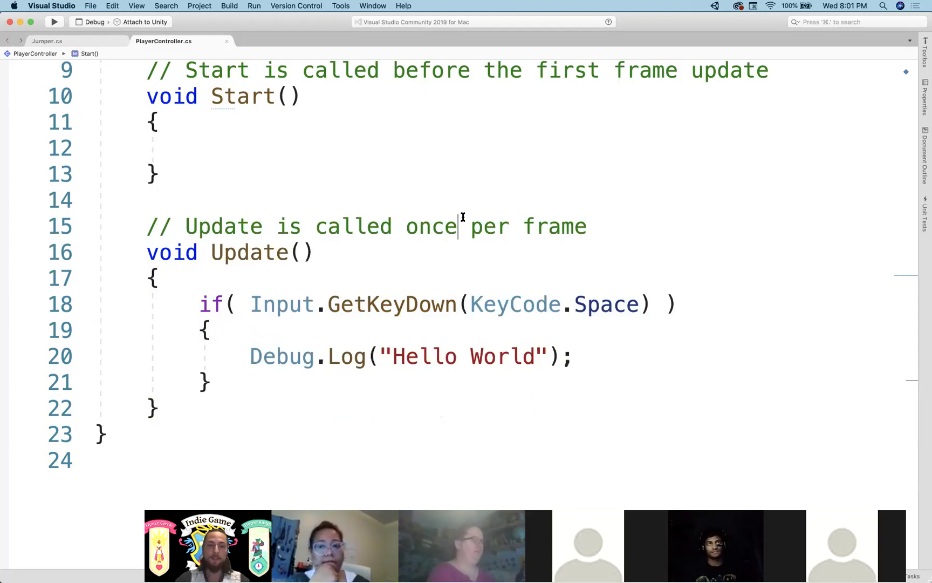
{"action": "triple_click", "coordinate": [449, 357]}
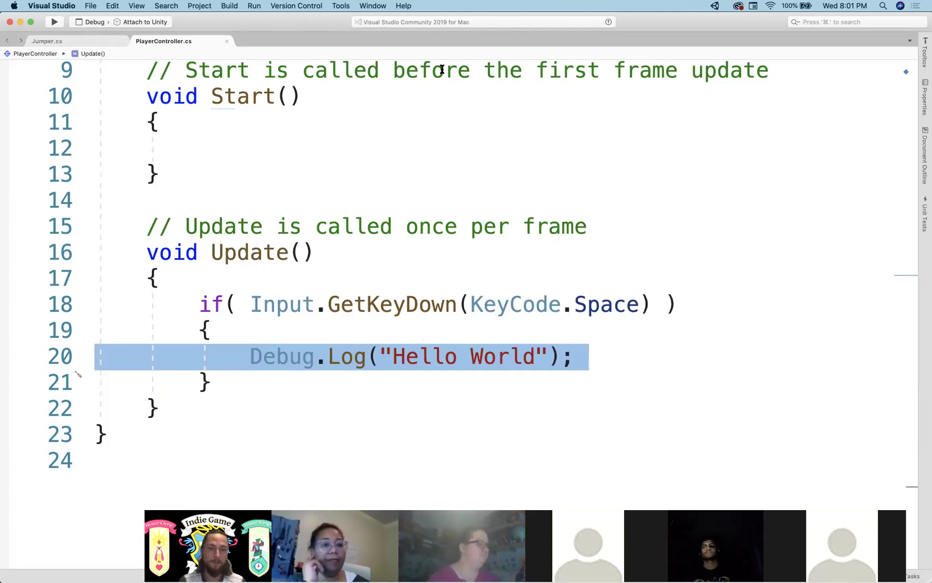
{"action": "left_click_drag", "start_coordinate": [251, 357], "coordinate": [370, 351]}
{"action": "left_click", "coordinate": [283, 367]}
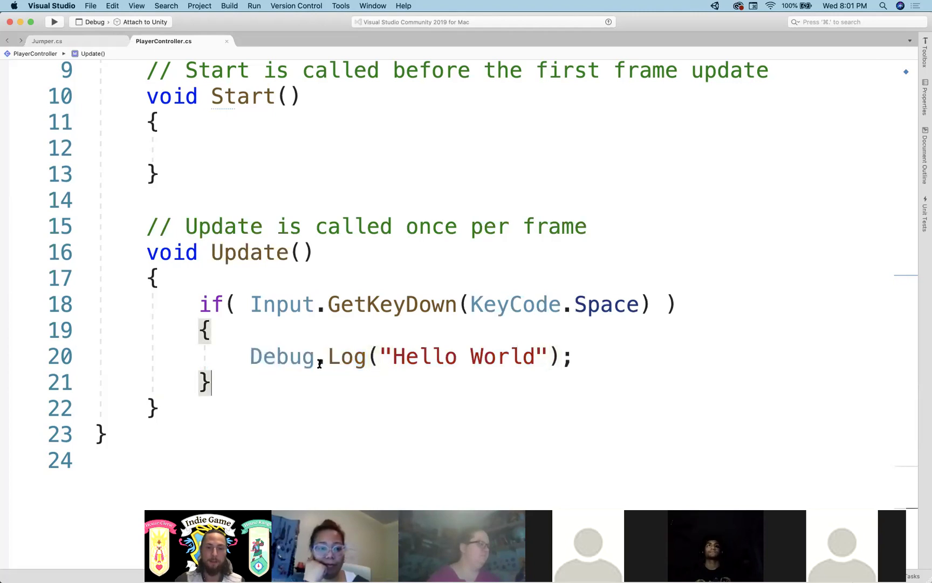
- Examine the argument and closing semicolon of Debug.Log("Hello World"); and compare that line's ending with the if statement line
{"action": "double_click", "coordinate": [348, 363]}
{"action": "left_click_drag", "start_coordinate": [369, 357], "coordinate": [566, 352]}
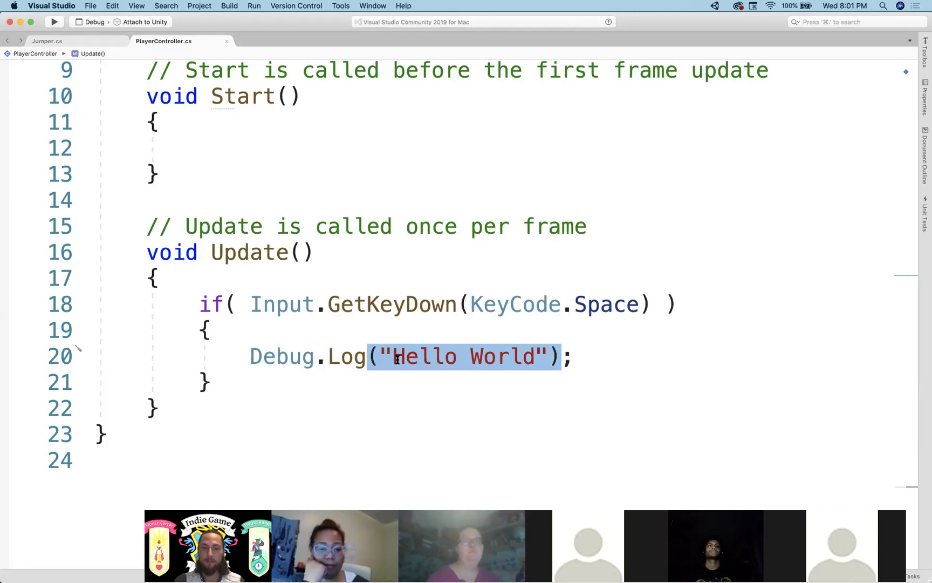
{"action": "left_click_drag", "start_coordinate": [574, 356], "coordinate": [559, 355]}
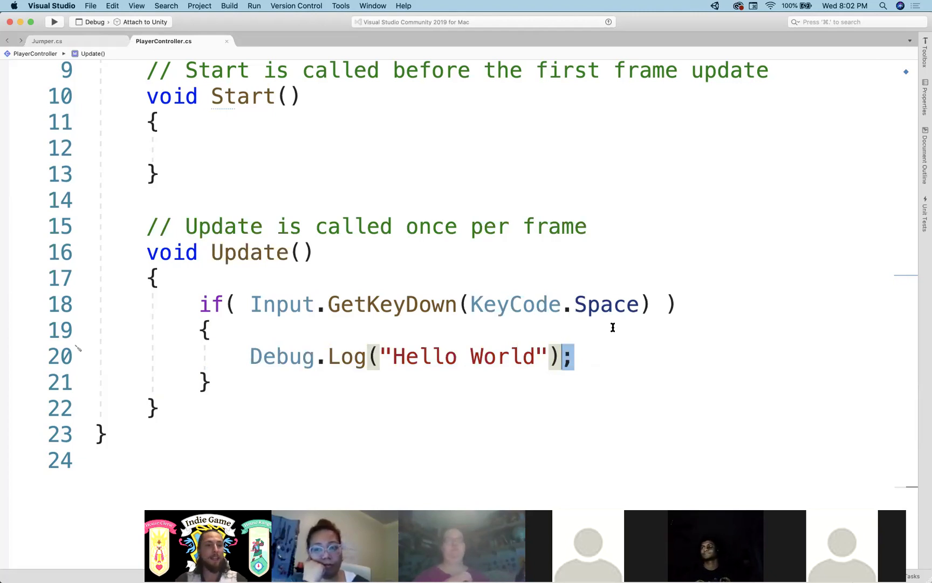
{"action": "left_click", "coordinate": [677, 304]}
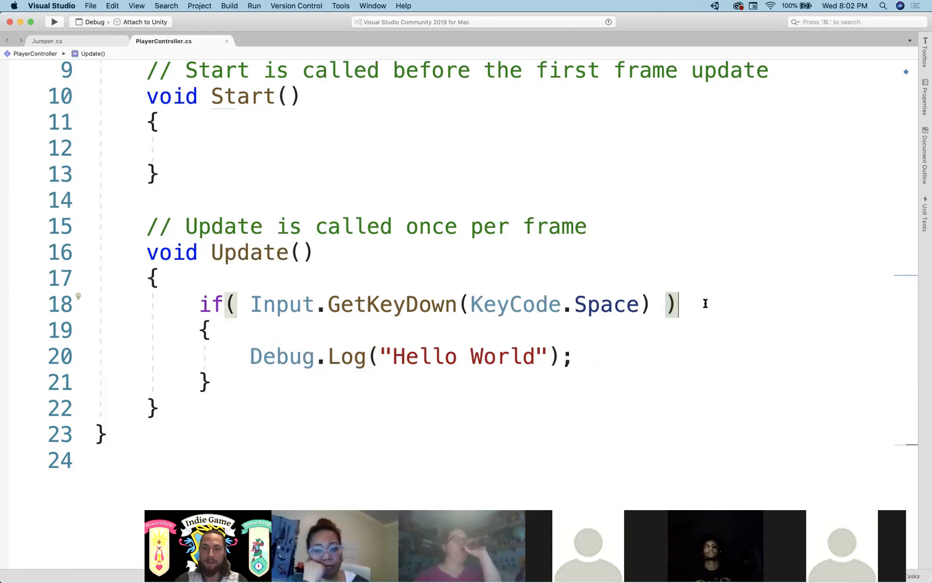
{"action": "left_click", "coordinate": [56, 306]}
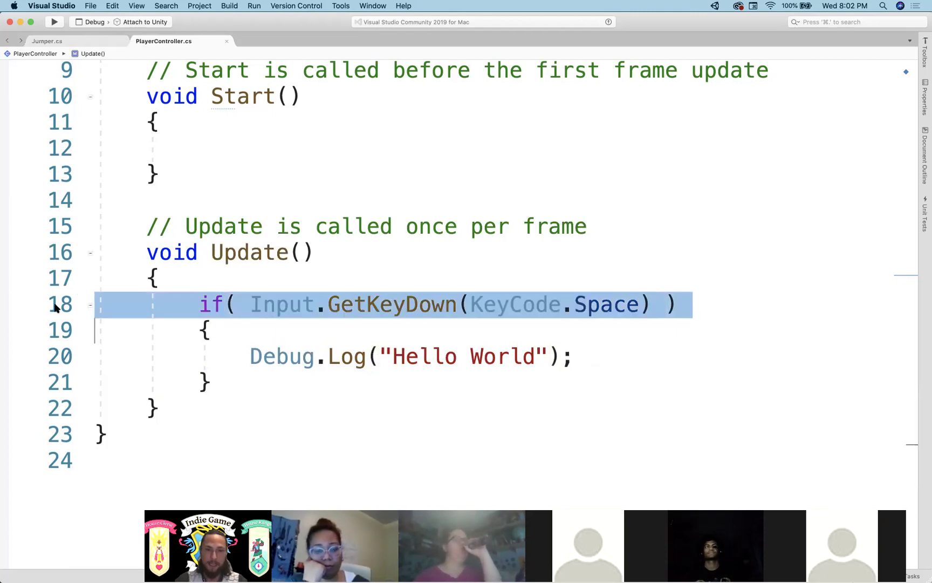
{"action": "left_click", "coordinate": [681, 303]}
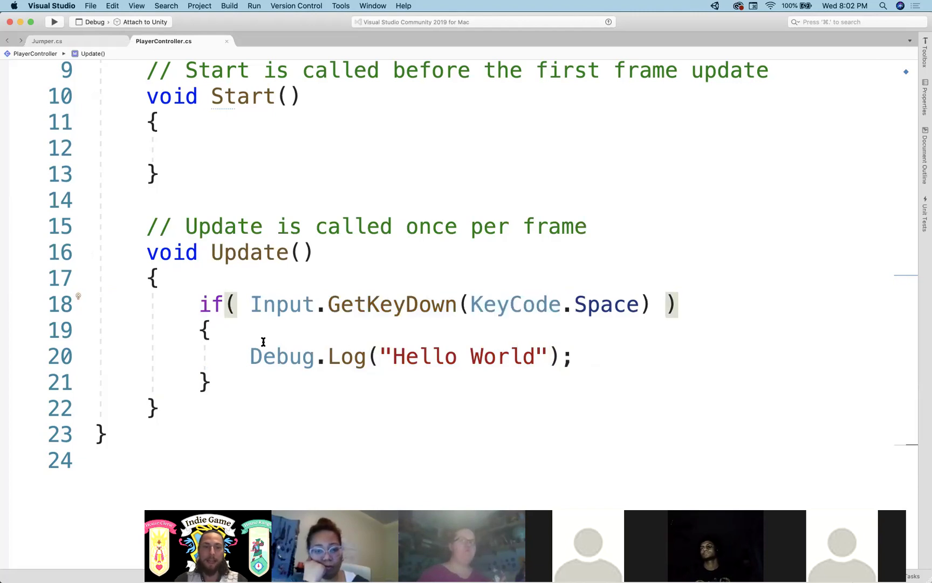
{"action": "left_click", "coordinate": [198, 328]}
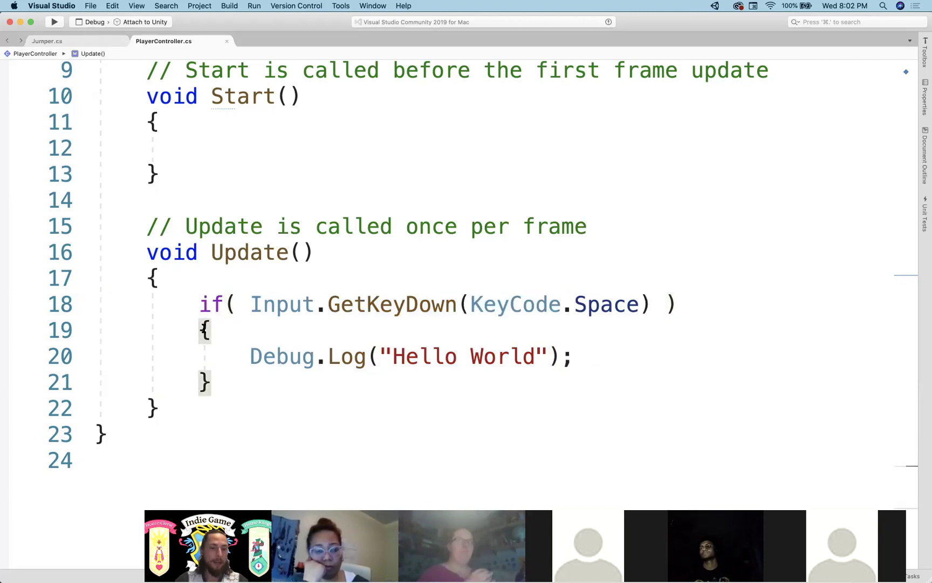
{"action": "double_click", "coordinate": [575, 358]}
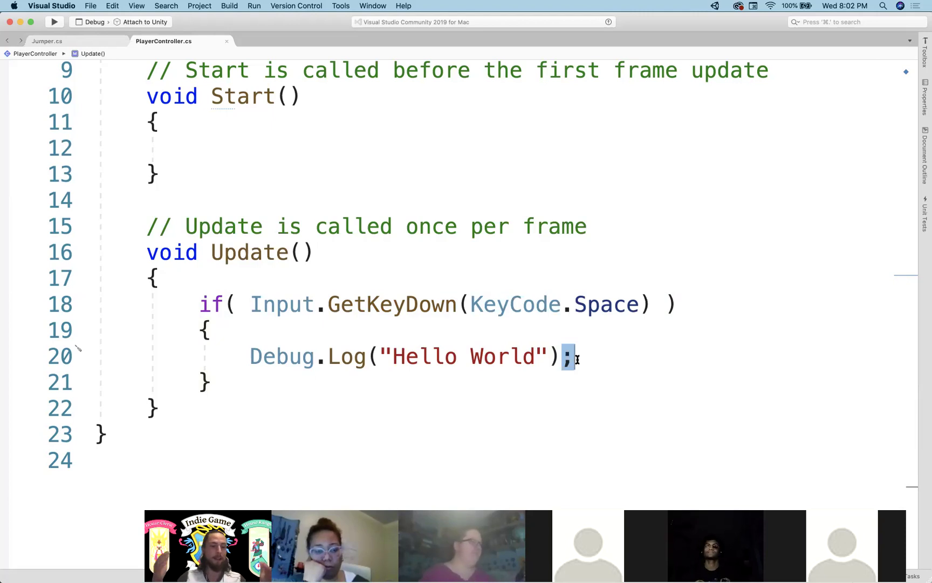
{"action": "left_click", "coordinate": [580, 357]}
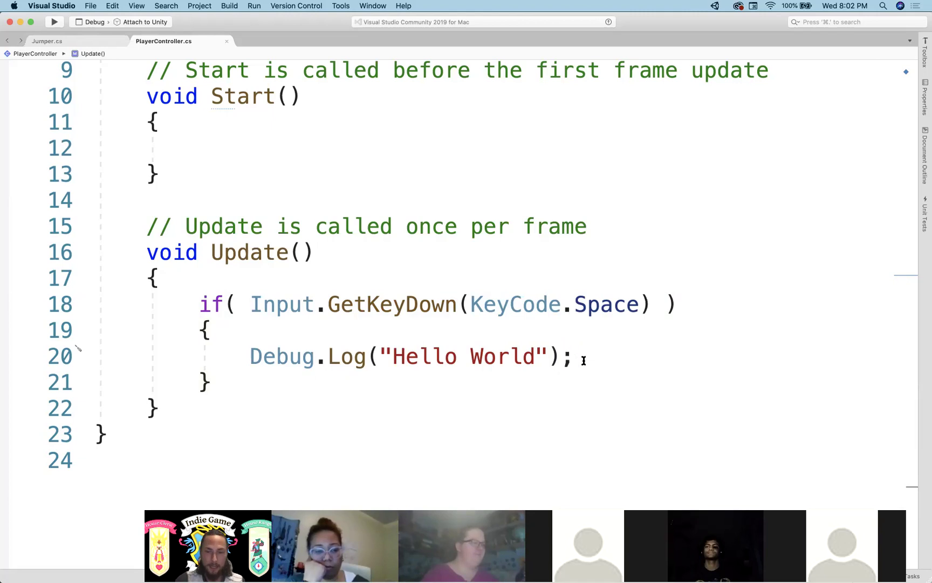
{"action": "left_click_drag", "start_coordinate": [576, 357], "coordinate": [250, 357]}
{"action": "double_click", "coordinate": [569, 355]}
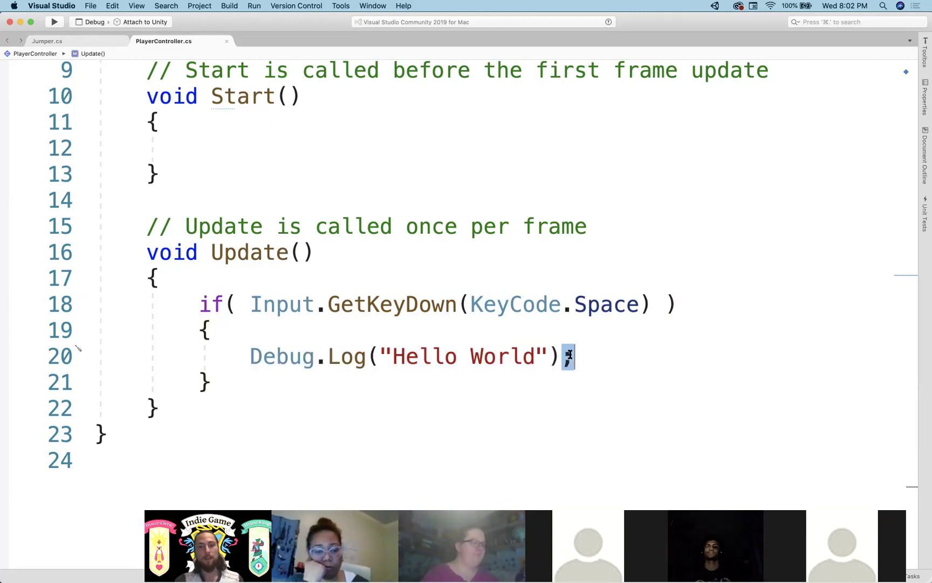
{"action": "left_click_drag", "start_coordinate": [382, 357], "coordinate": [550, 354]}
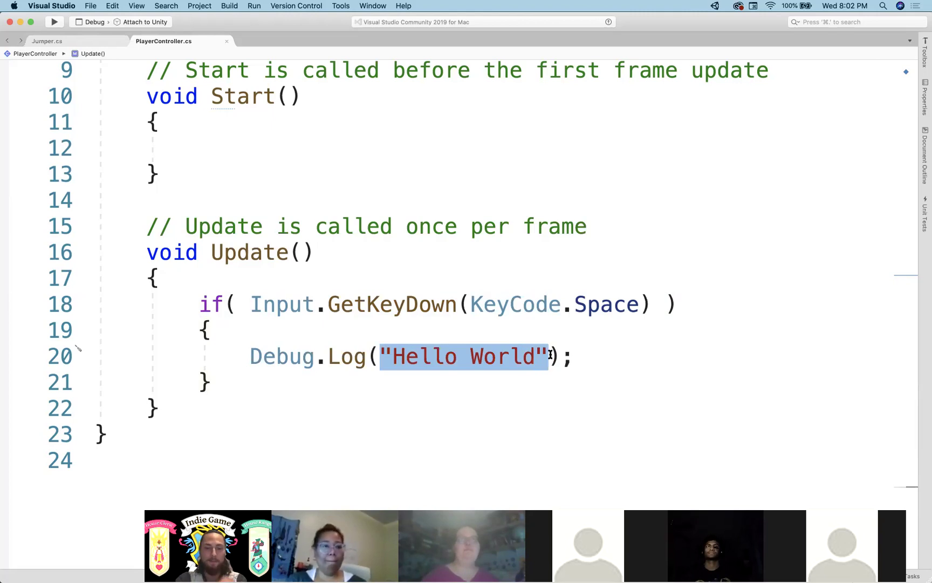
{"action": "left_click", "coordinate": [405, 304]}
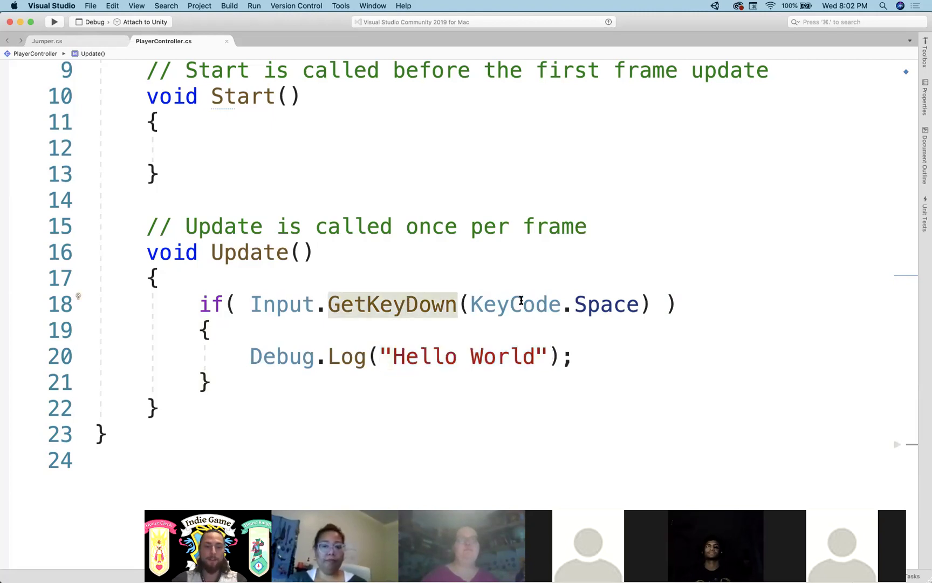
- Switch to Unity and run the scene to test logging Hello World with the Space key
{"action": "key", "text": "super+Tab"}
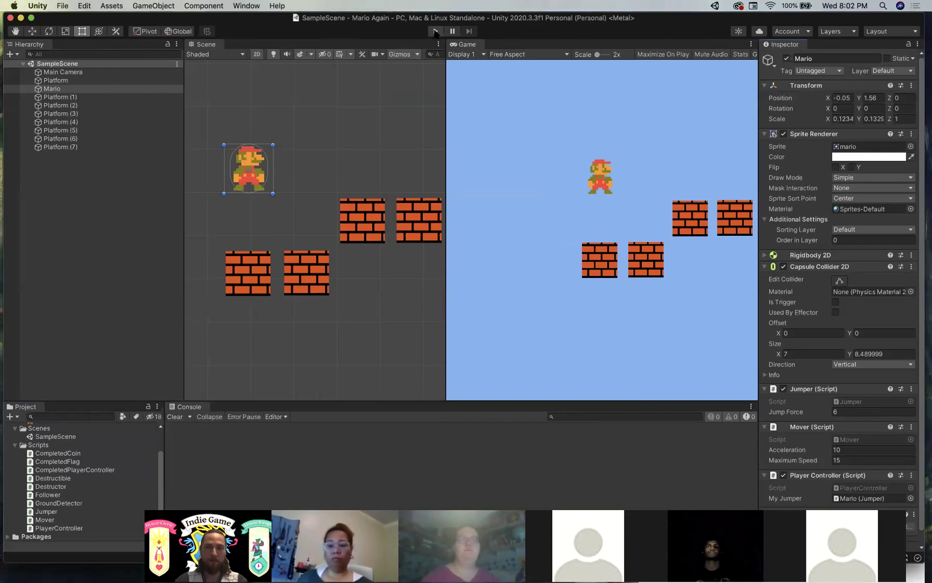
{"action": "left_click", "coordinate": [435, 32]}
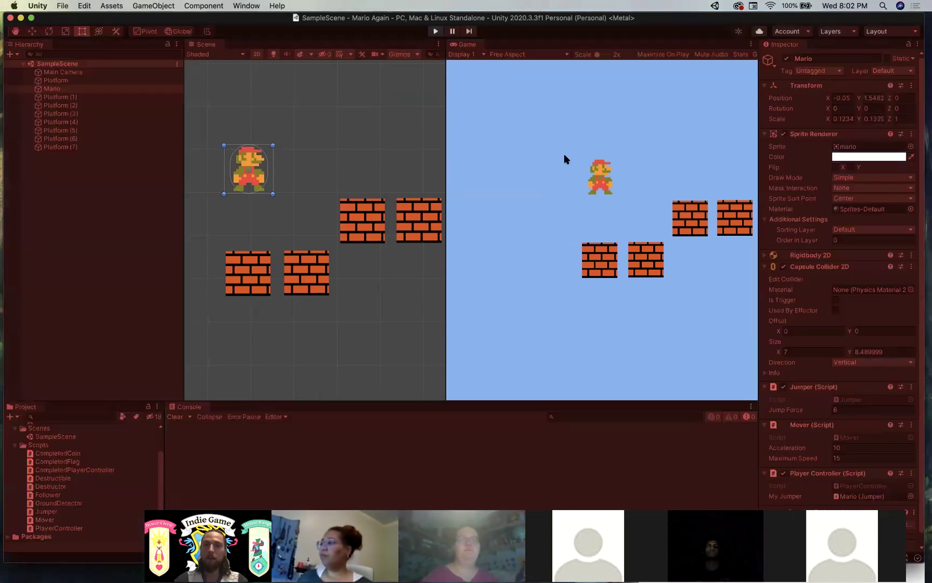
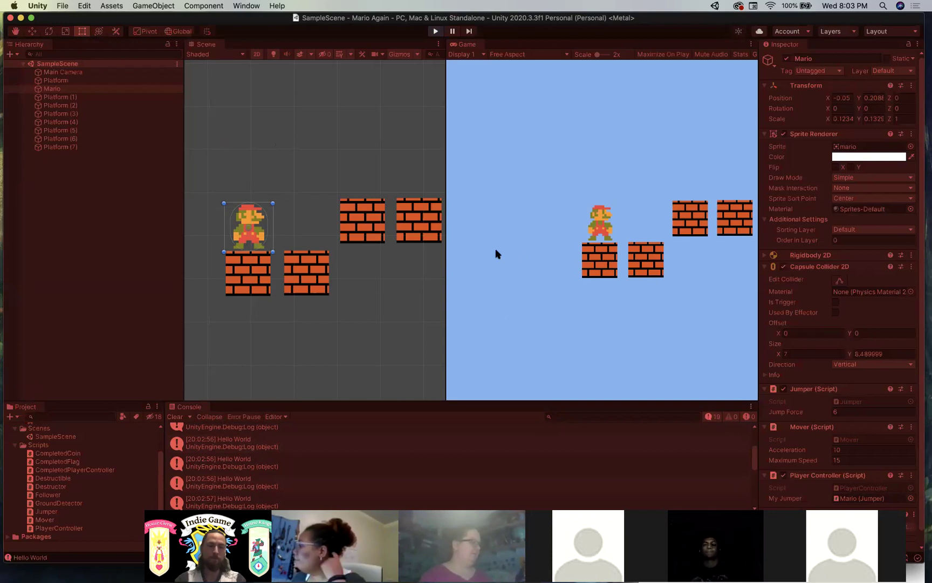
- Switch back to Visual Studio and review the Debug.Log("Hello World"); line and its place inside the if block in Update()
{"action": "key", "text": "super+Tab"}
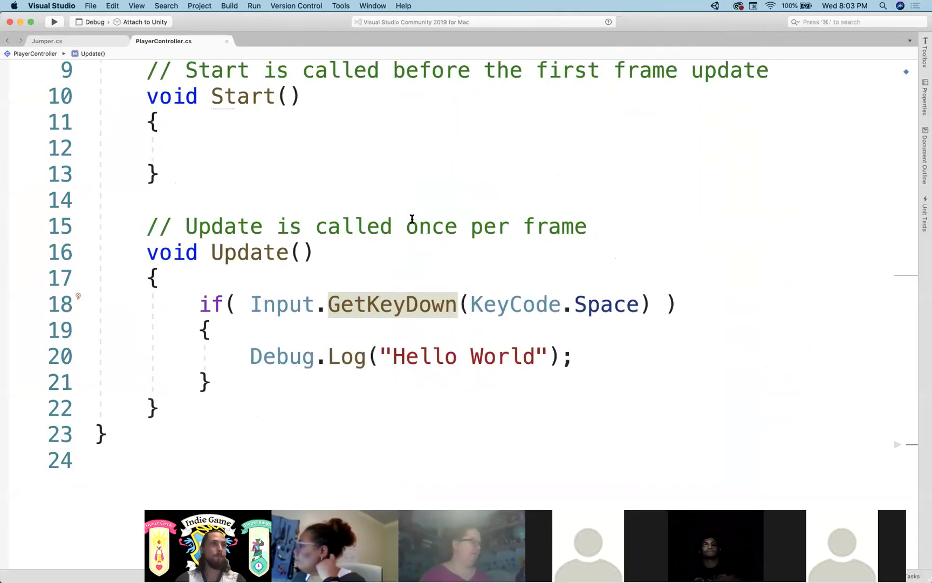
{"action": "left_click", "coordinate": [405, 263]}
{"action": "left_click", "coordinate": [336, 201]}
{"action": "scroll", "coordinate": [358, 311], "scroll_direction": "up", "scroll_amount": 1}
{"action": "scroll", "coordinate": [361, 281], "scroll_direction": "down", "scroll_amount": 1}
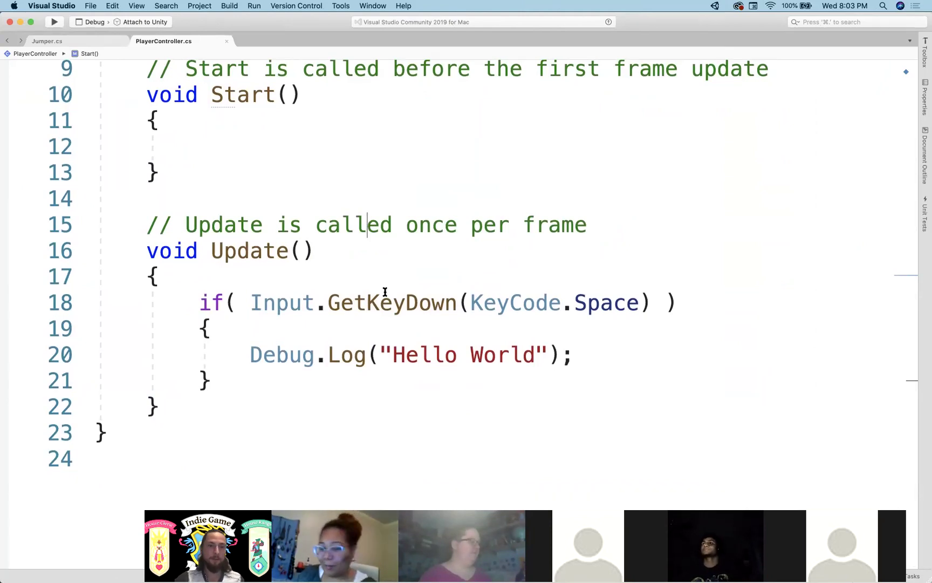
{"action": "scroll", "coordinate": [386, 288], "scroll_direction": "up", "scroll_amount": 1}
{"action": "left_click", "coordinate": [373, 198]}
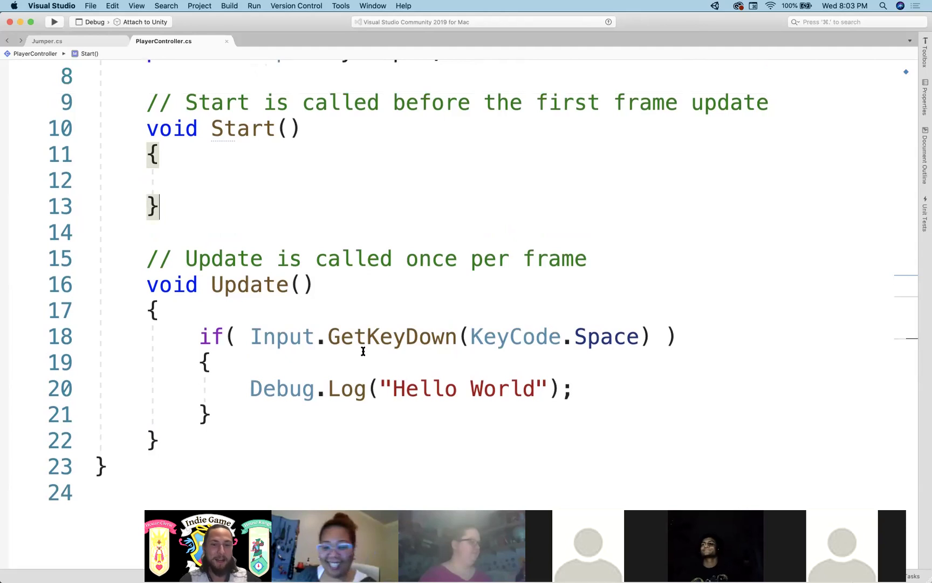
{"action": "left_click", "coordinate": [75, 390]}
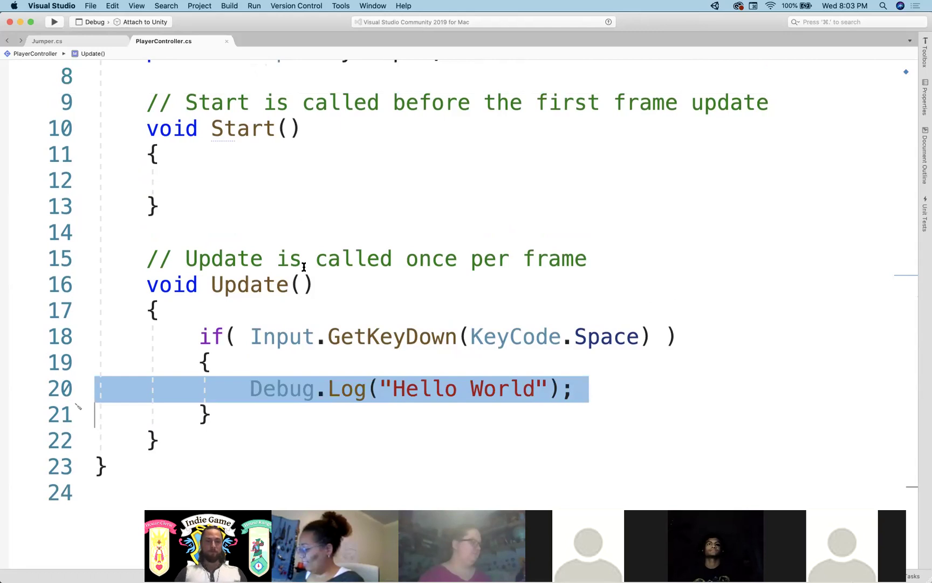
{"action": "left_click", "coordinate": [290, 349]}
{"action": "triple_click", "coordinate": [252, 387]}
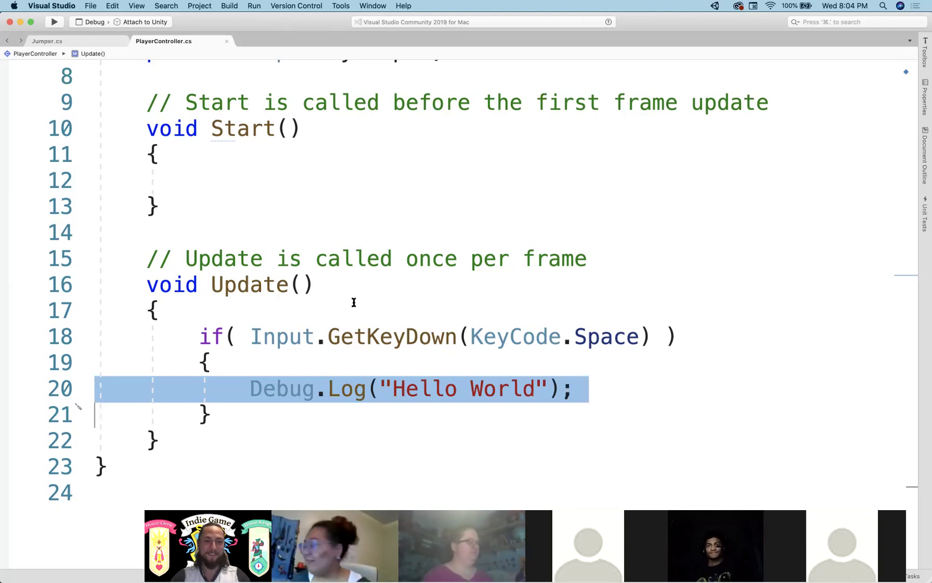
{"action": "left_click", "coordinate": [343, 405]}
{"action": "left_click_drag", "start_coordinate": [584, 385], "coordinate": [535, 389]}
{"action": "left_click_drag", "start_coordinate": [227, 387], "coordinate": [253, 378]}
{"action": "left_click", "coordinate": [339, 314]}
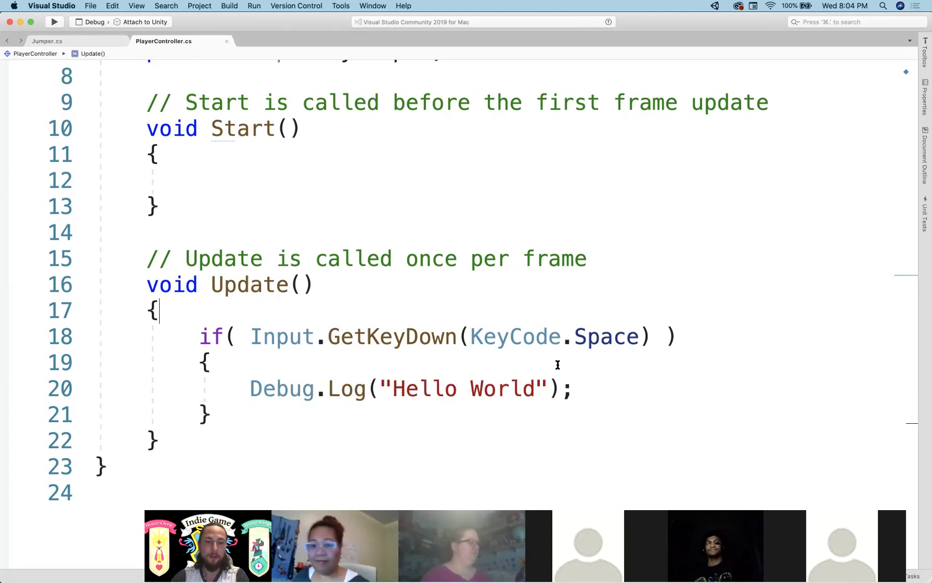
{"action": "left_click", "coordinate": [564, 390]}
{"action": "triple_click", "coordinate": [563, 390]}
- Return to Unity, clear the logged Hello World entries from the Console and stop the running scene
{"action": "key", "text": "super+Tab"}
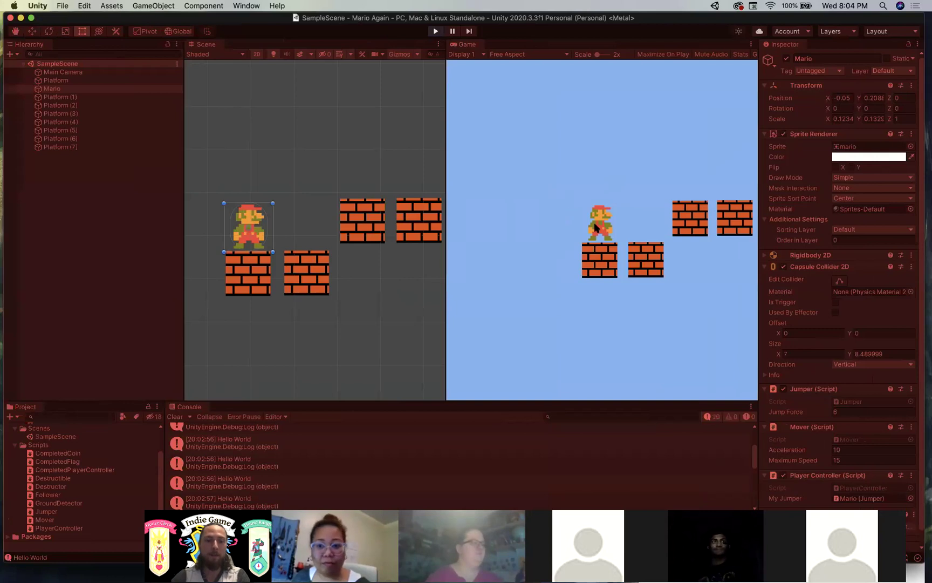
{"action": "scroll", "coordinate": [281, 441], "scroll_direction": "down", "scroll_amount": 5}
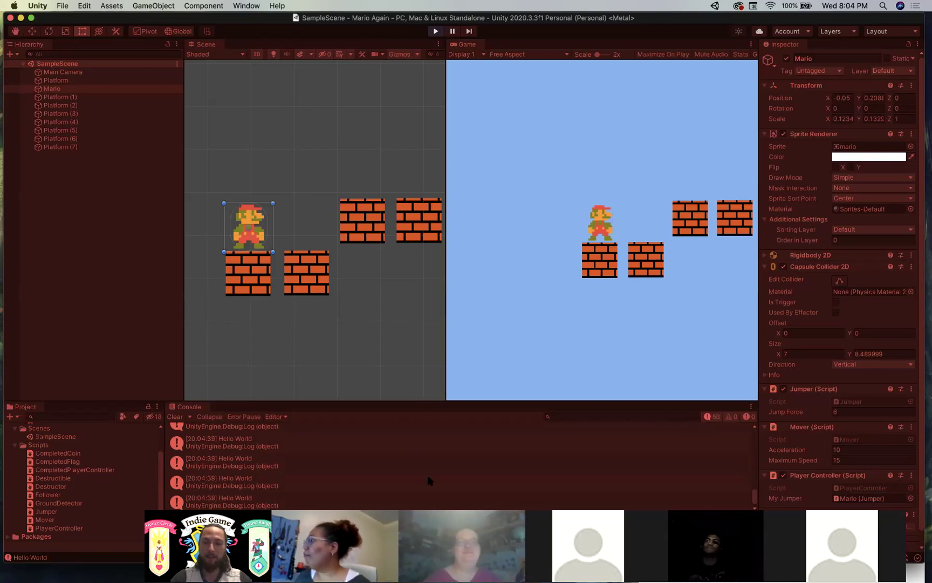
{"action": "scroll", "coordinate": [429, 480], "scroll_direction": "up", "scroll_amount": 15}
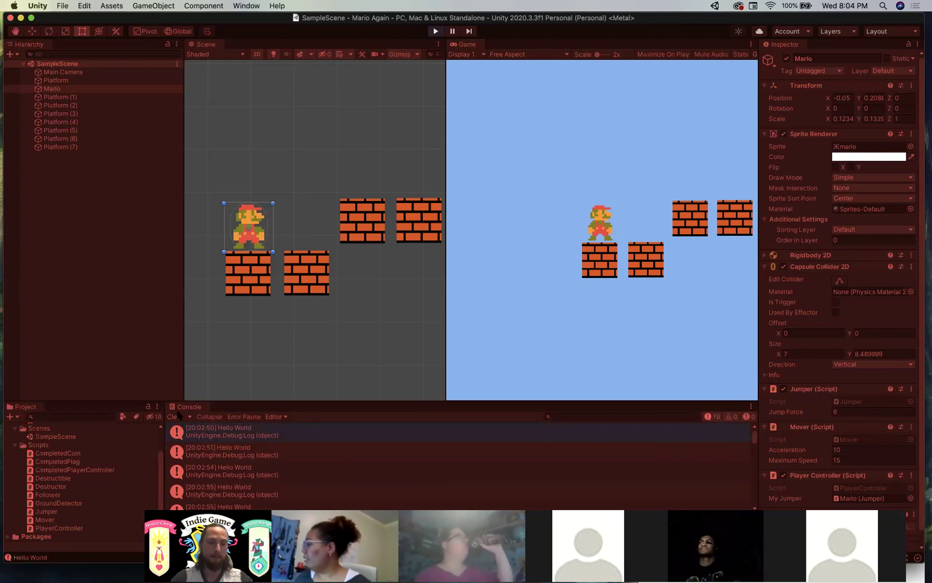
{"action": "left_click", "coordinate": [175, 417]}
{"action": "key", "text": "super+p"}
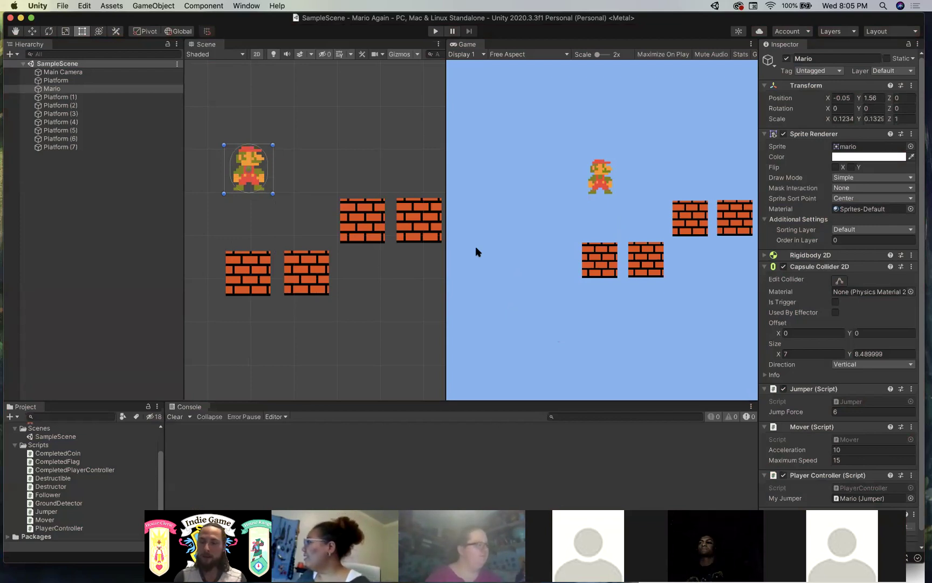
- Preview the code of the Mover script from Unity's Scripts folder in the Inspector
{"action": "key", "text": "super+Tab"}
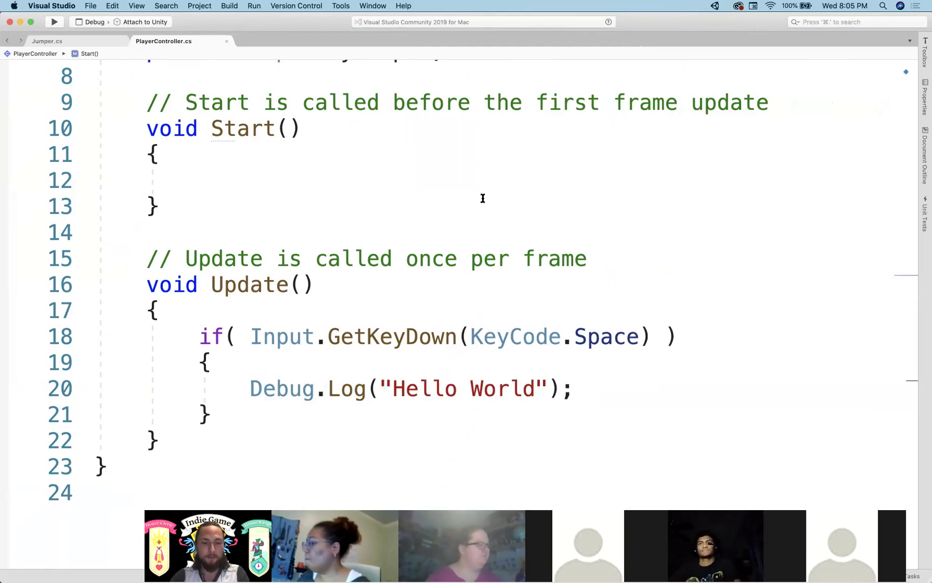
{"action": "key", "text": "super+Tab"}
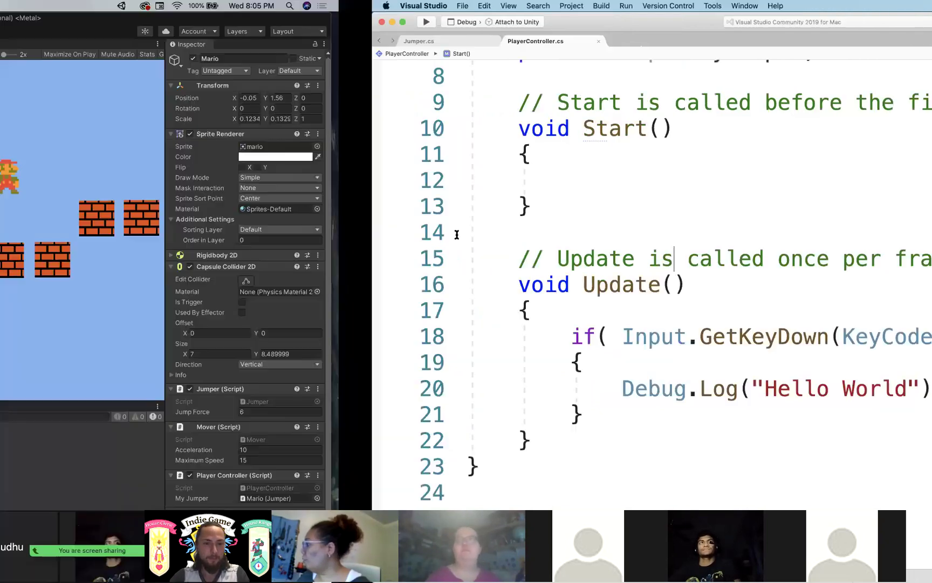
{"action": "left_click", "coordinate": [46, 519]}
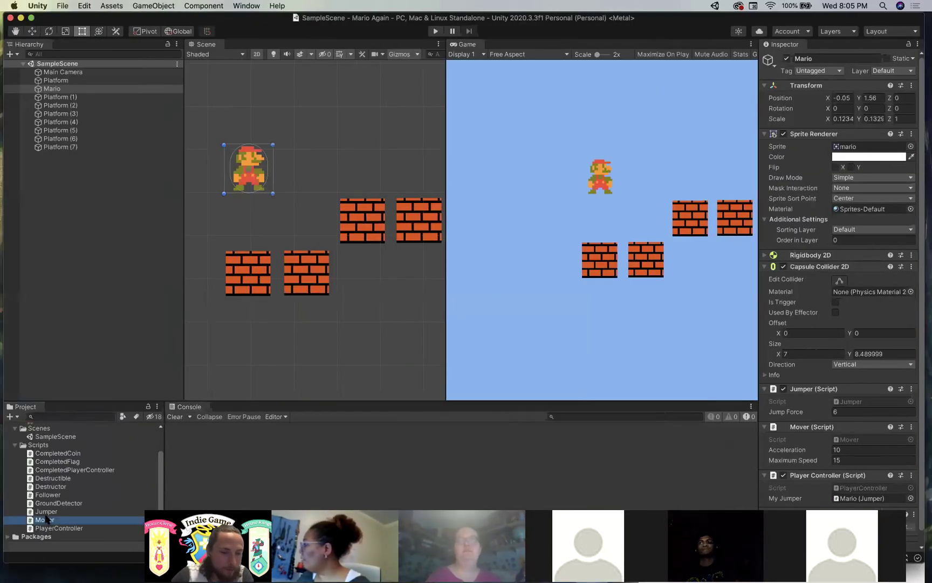
{"action": "right_click", "coordinate": [46, 519]}
{"action": "left_click", "coordinate": [38, 515]}
{"action": "right_click", "coordinate": [39, 515]}
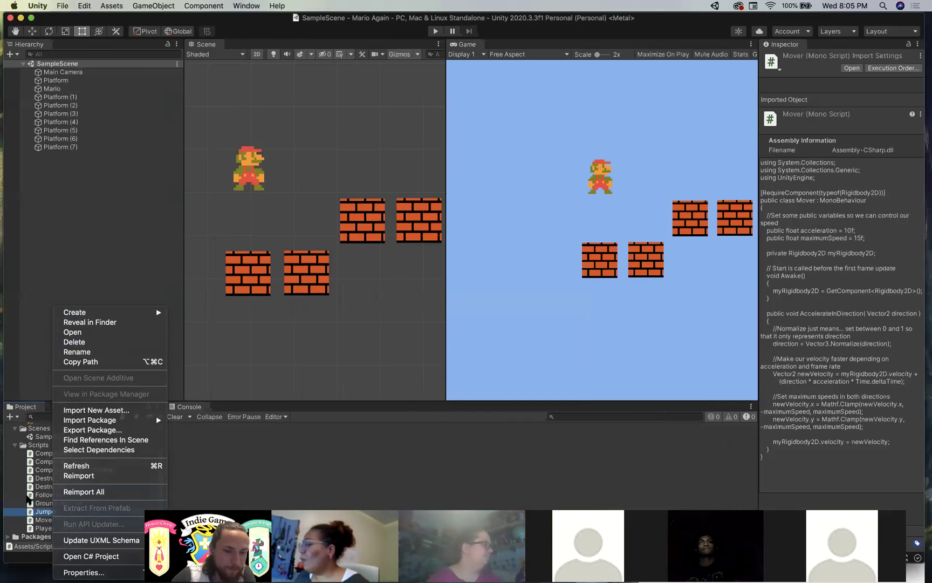
{"action": "left_click", "coordinate": [32, 510]}
{"action": "left_click", "coordinate": [54, 478]}
{"action": "left_click", "coordinate": [51, 511]}
{"action": "left_click", "coordinate": [51, 520]}
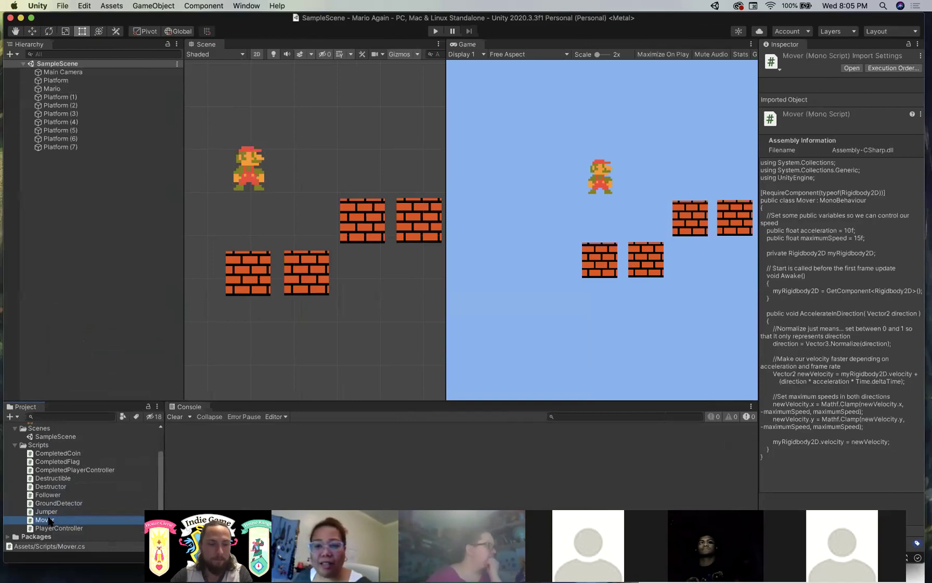
- Look over the Mover script's available asset actions, preview the Destructor script's code and clear the selection
{"action": "right_click", "coordinate": [49, 520]}
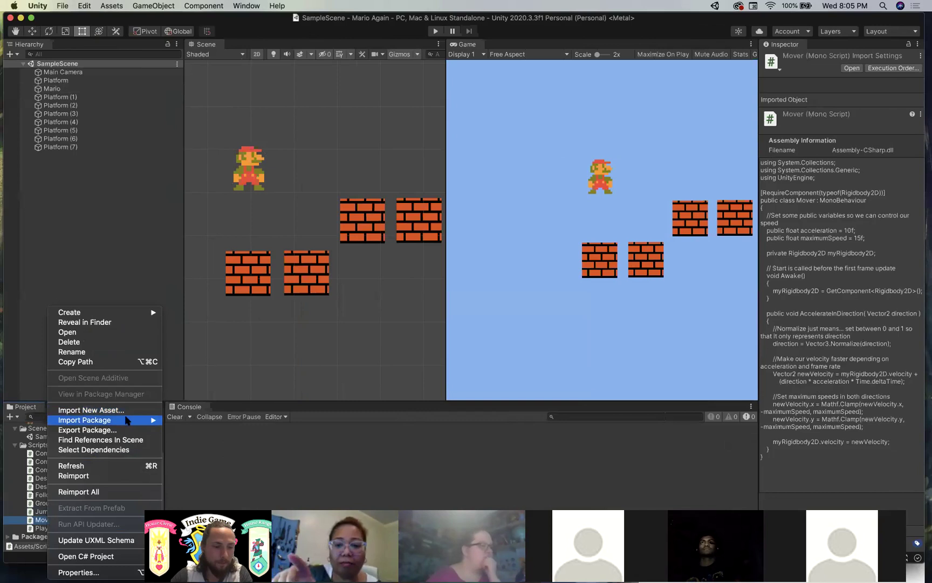
{"action": "mouse_move", "coordinate": [126, 420]}
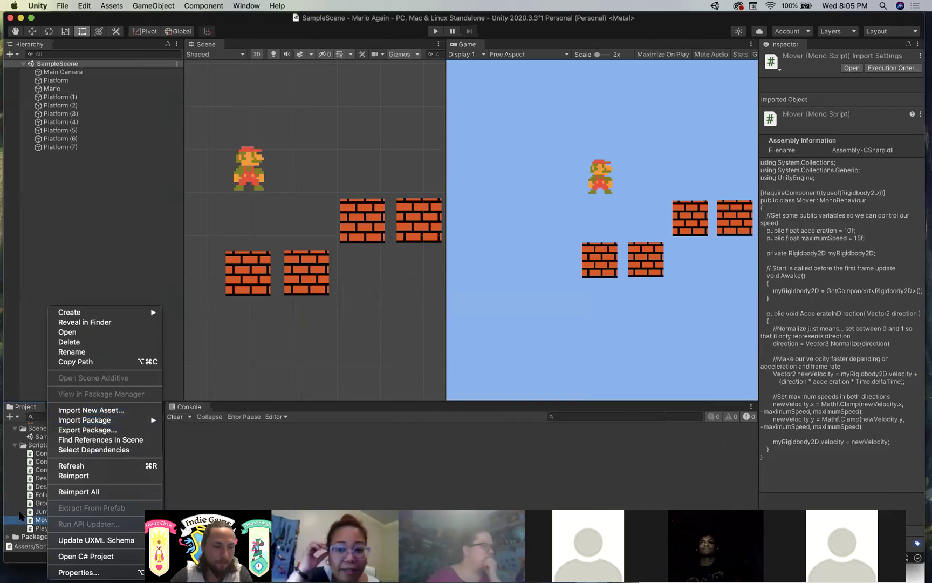
{"action": "left_click", "coordinate": [23, 517]}
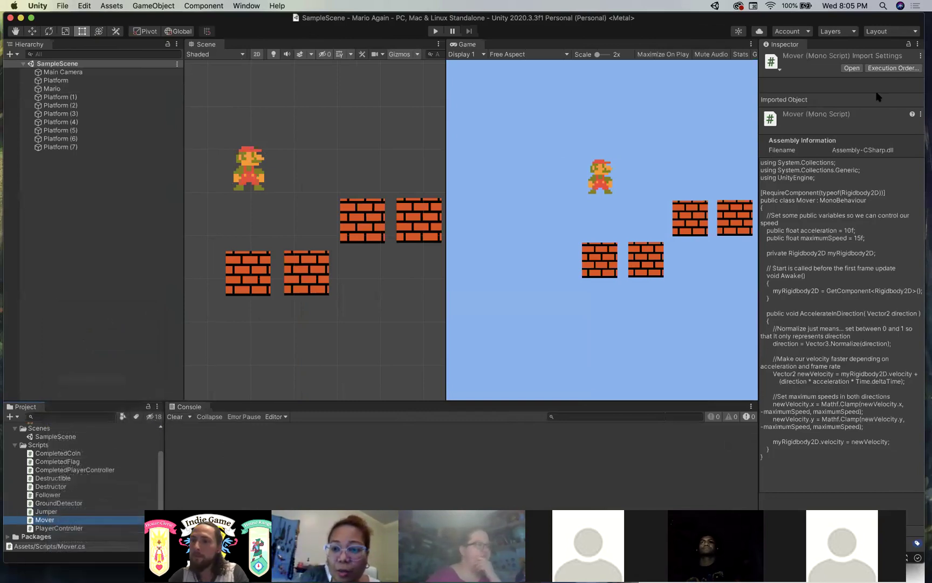
{"action": "left_click", "coordinate": [913, 125]}
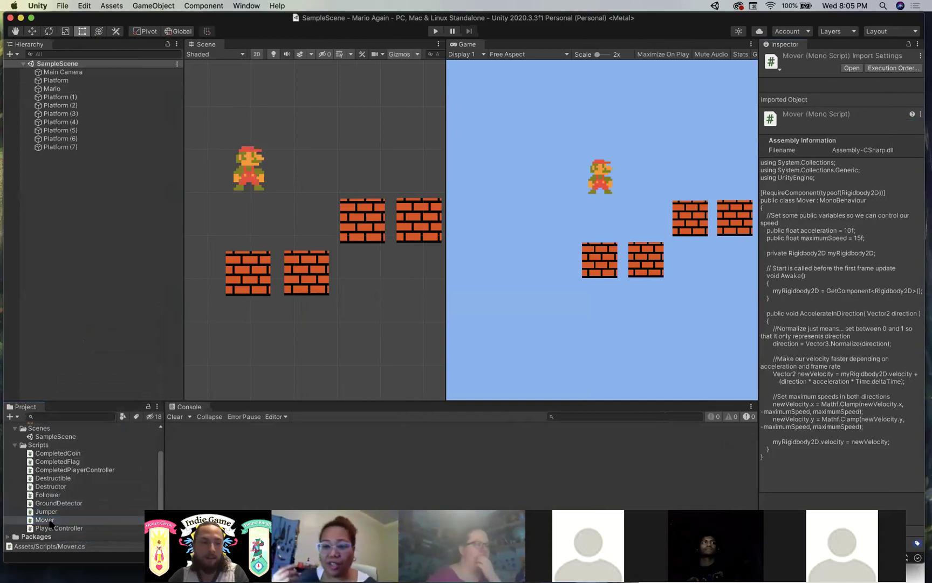
{"action": "left_click", "coordinate": [49, 486]}
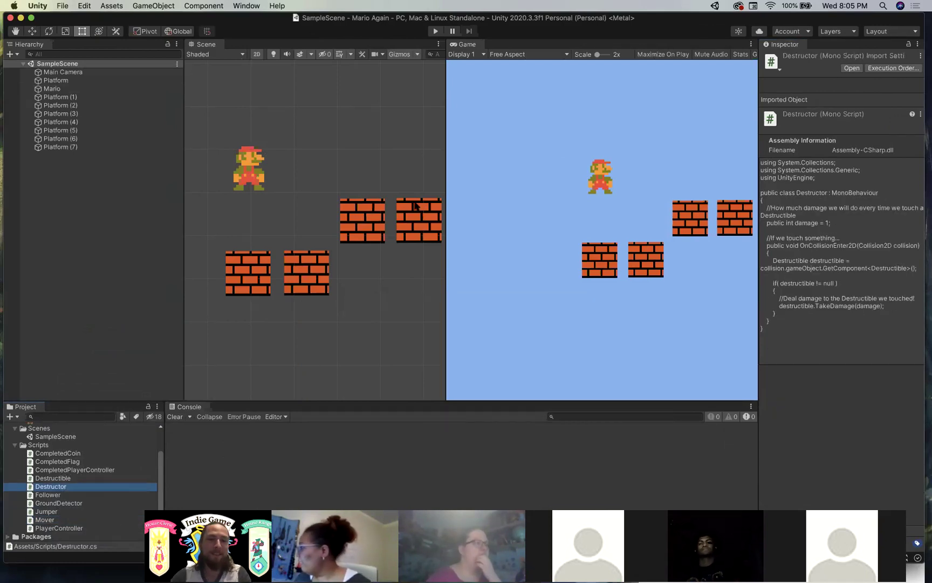
{"action": "left_click", "coordinate": [345, 153]}
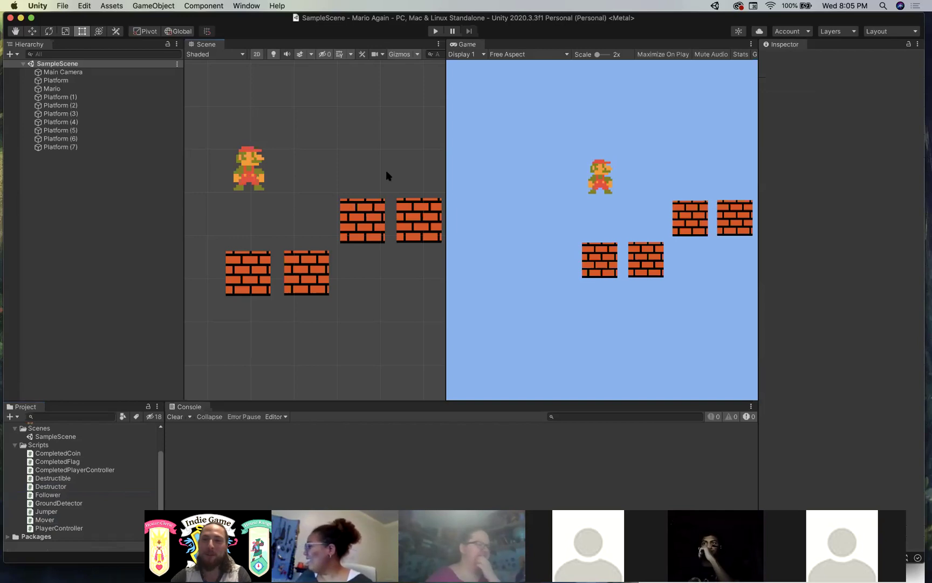
{"action": "left_click", "coordinate": [70, 512]}
{"action": "left_click", "coordinate": [402, 148]}
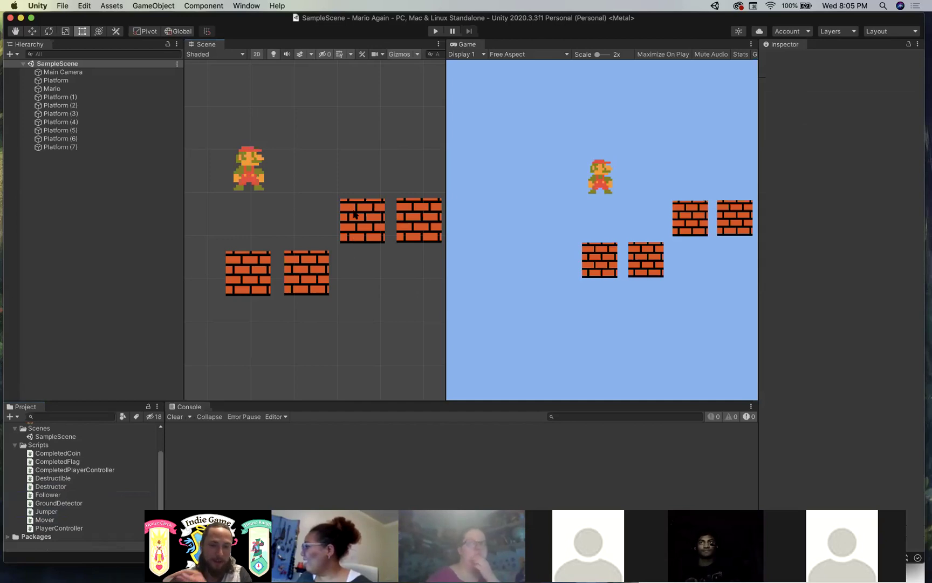
{"action": "key", "text": "super+Tab"}
{"action": "left_click", "coordinate": [310, 330]}
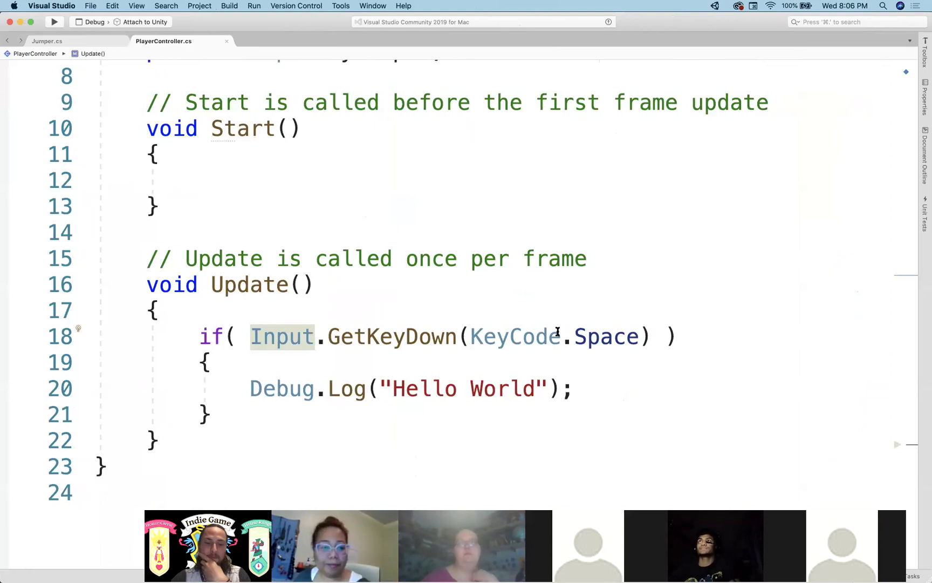
{"action": "key", "text": "super+Tab"}
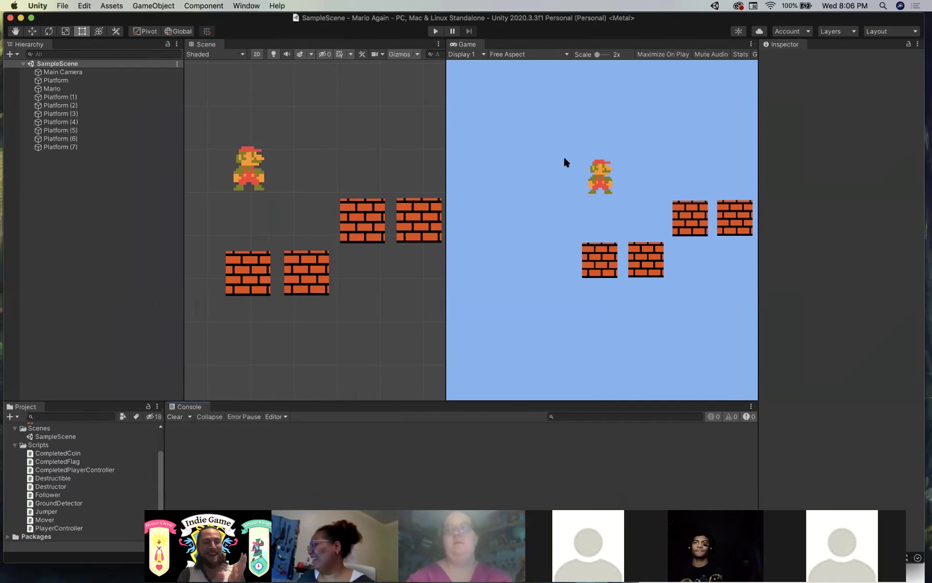
- Switch to Visual Studio and review the Debug.Log("Hello World"); line and the myJumper variable declaration in PlayerController.cs
{"action": "key", "text": "super+Tab"}
{"action": "left_click_drag", "start_coordinate": [575, 389], "coordinate": [248, 391]}
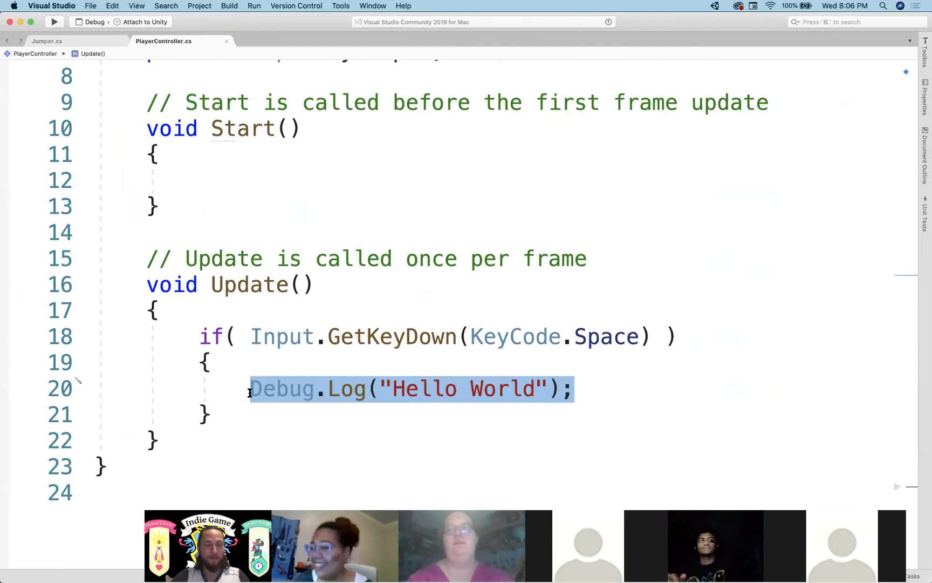
{"action": "scroll", "coordinate": [246, 358], "scroll_direction": "up", "scroll_amount": 3}
{"action": "scroll", "coordinate": [247, 358], "scroll_direction": "down", "scroll_amount": 1}
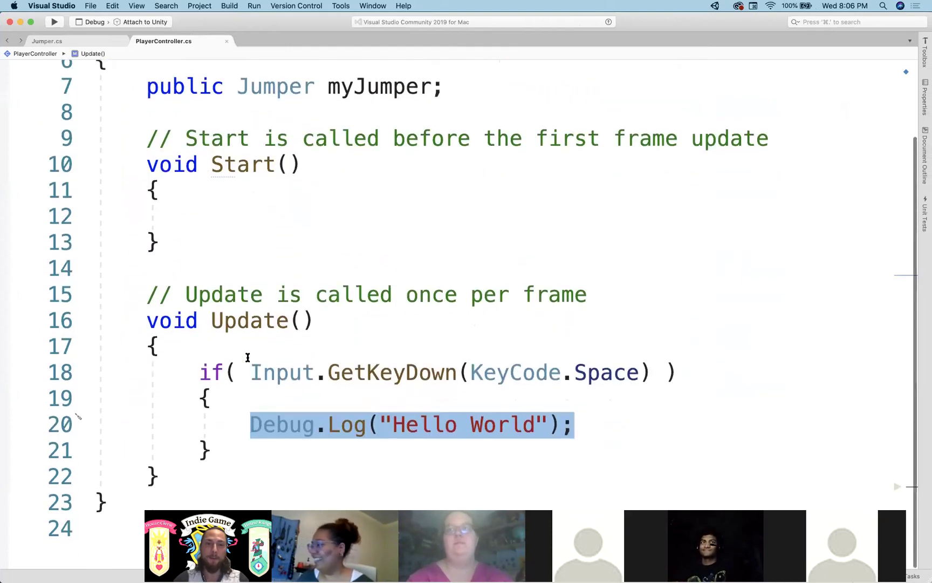
{"action": "double_click", "coordinate": [353, 86]}
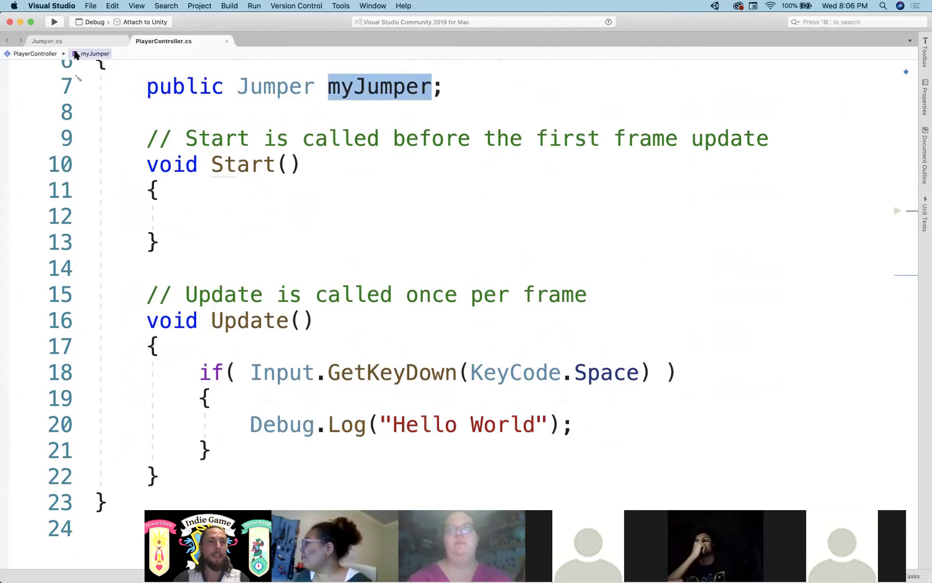
- Open Jumper.cs and examine the public void Jump() function declaration and its name
{"action": "left_click", "coordinate": [47, 41]}
{"action": "scroll", "coordinate": [345, 302], "scroll_direction": "down", "scroll_amount": 4}
{"action": "scroll", "coordinate": [394, 239], "scroll_direction": "down", "scroll_amount": 3}
{"action": "scroll", "coordinate": [395, 238], "scroll_direction": "up", "scroll_amount": 1}
{"action": "left_click_drag", "start_coordinate": [146, 214], "coordinate": [381, 215]}
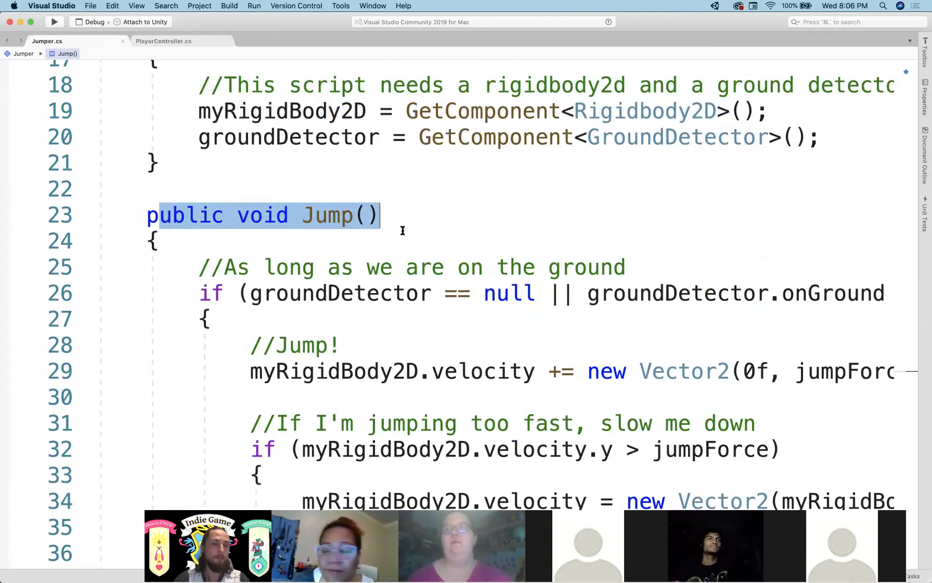
{"action": "double_click", "coordinate": [312, 211]}
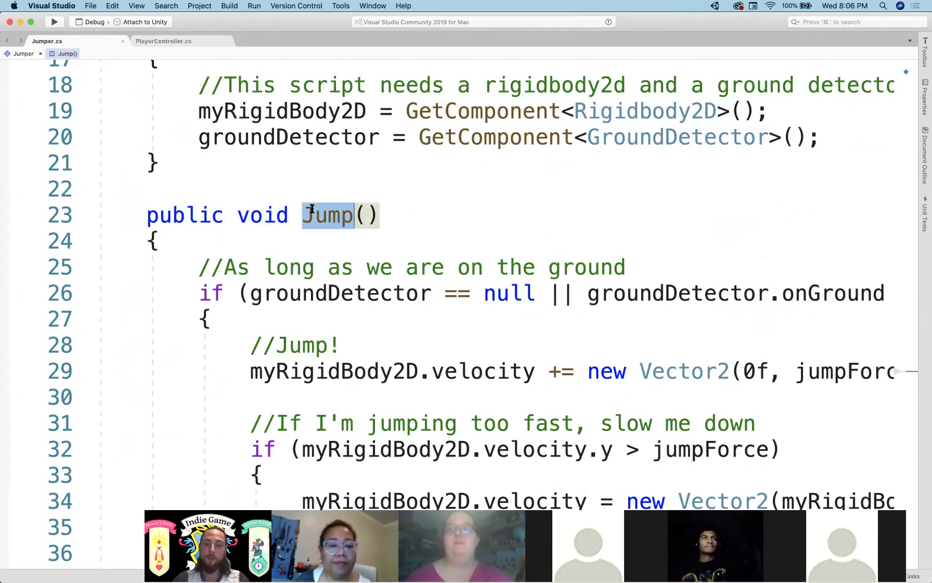
- Return to PlayerController.cs and review the Debug.Log("Hello World"); line inside the if block of Update()
{"action": "left_click", "coordinate": [162, 42]}
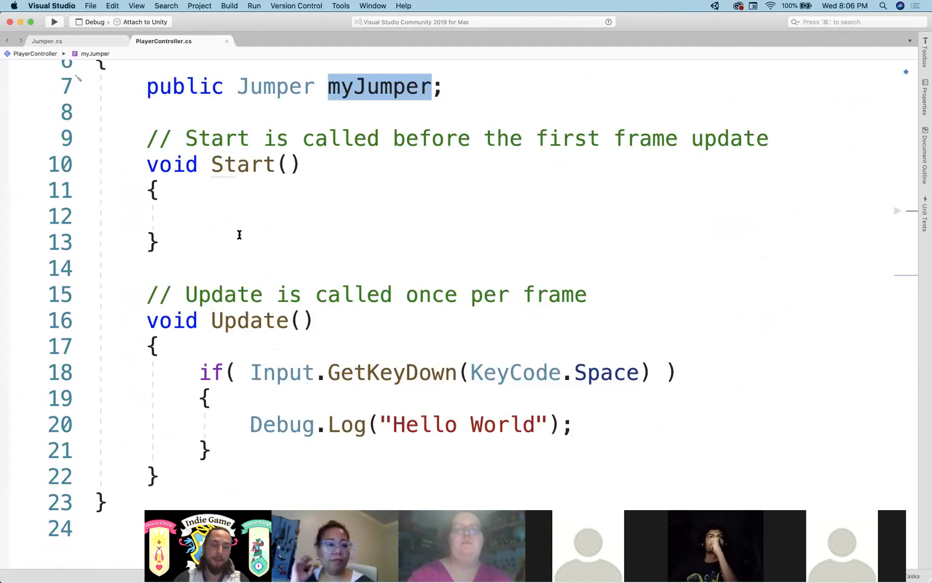
{"action": "scroll", "coordinate": [258, 254], "scroll_direction": "down", "scroll_amount": 4}
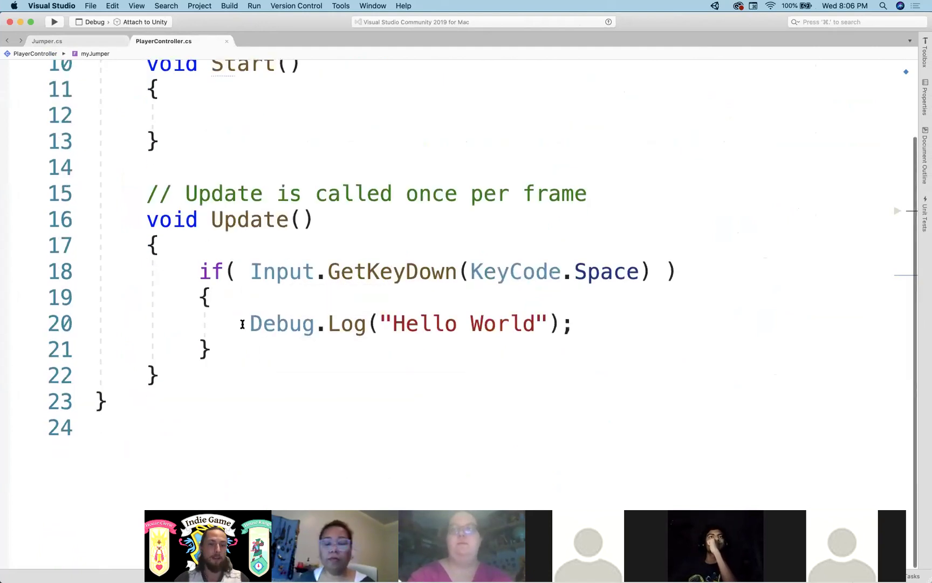
{"action": "left_click", "coordinate": [241, 296]}
{"action": "left_click", "coordinate": [245, 323]}
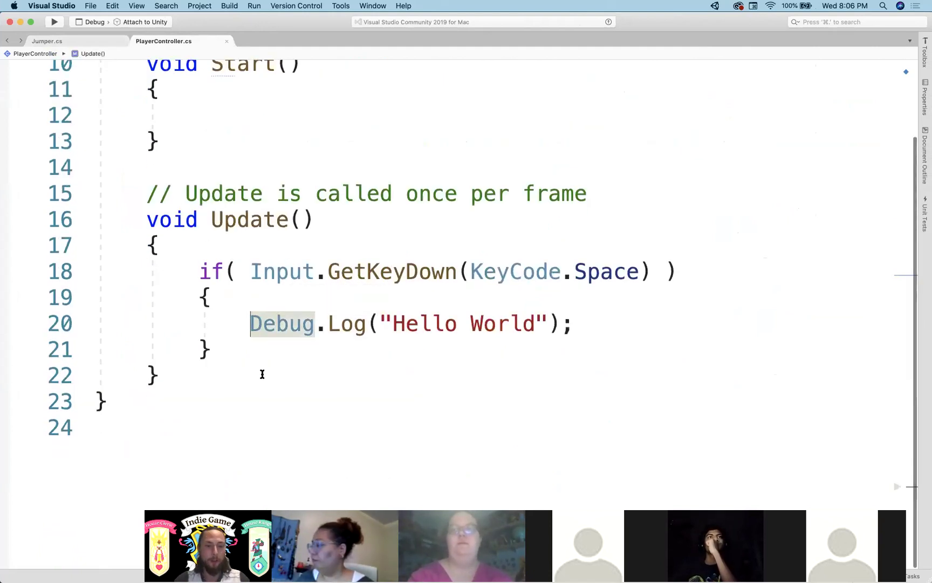
{"action": "left_click_drag", "start_coordinate": [573, 324], "coordinate": [249, 325]}
- Add a public void ExampleFunction() below Update() in PlayerController.cs with the placeholder body "do some stuff!"
{"action": "left_click", "coordinate": [189, 372]}
{"action": "key", "text": "Return"}
{"action": "key", "text": "Return"}
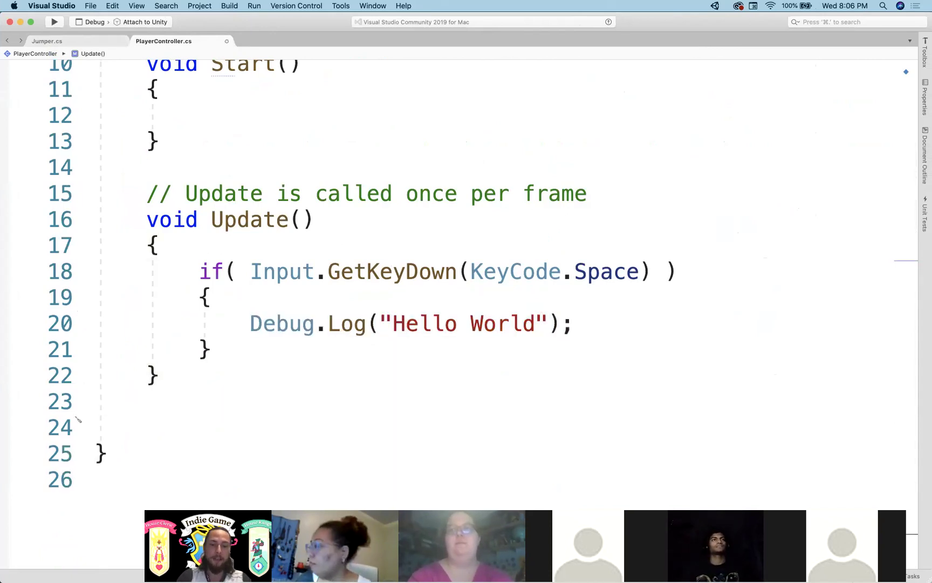
{"action": "type", "text": "public o"}
{"action": "key", "text": "BackSpace"}
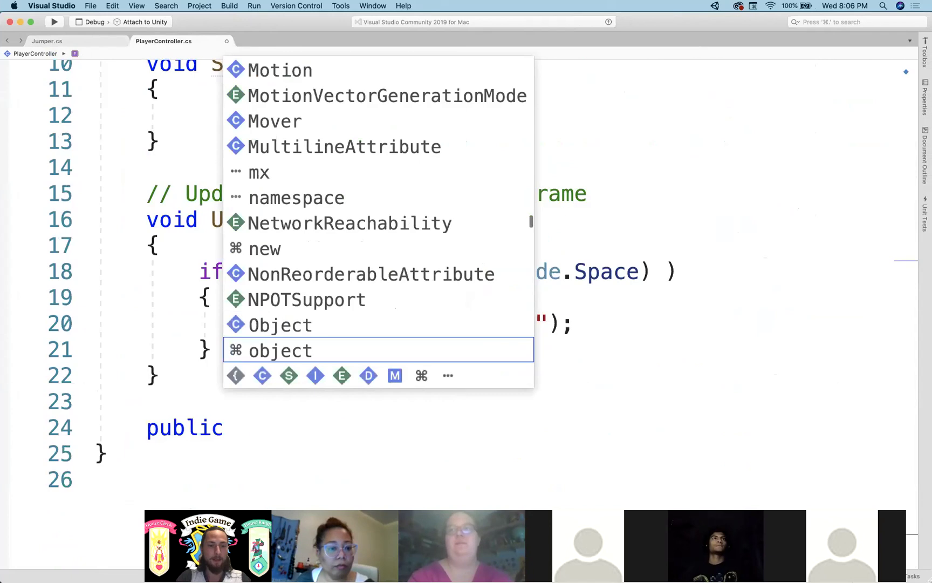
{"action": "type", "text": "void Example"}
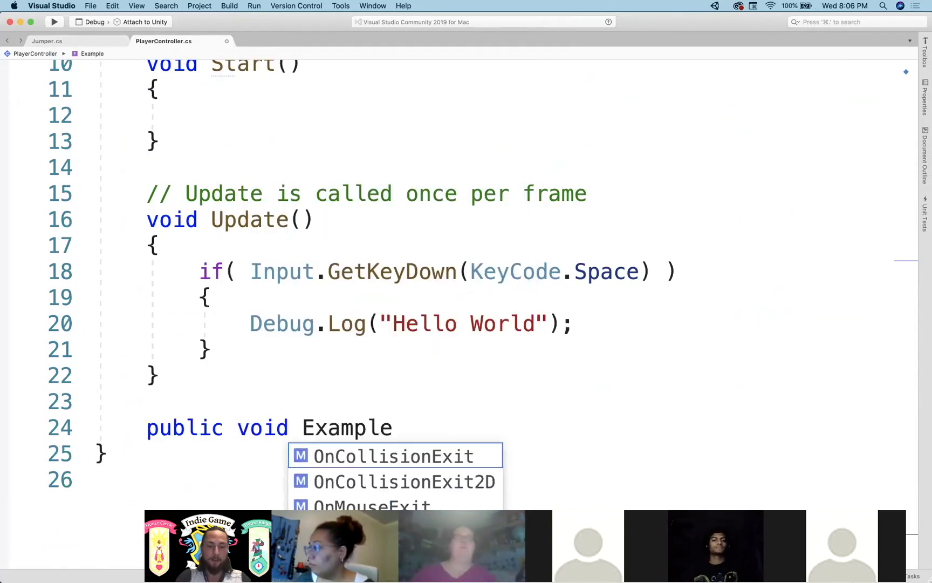
{"action": "type", "text": "Function()"}
{"action": "key", "text": "Return"}
{"action": "type", "text": "{"}
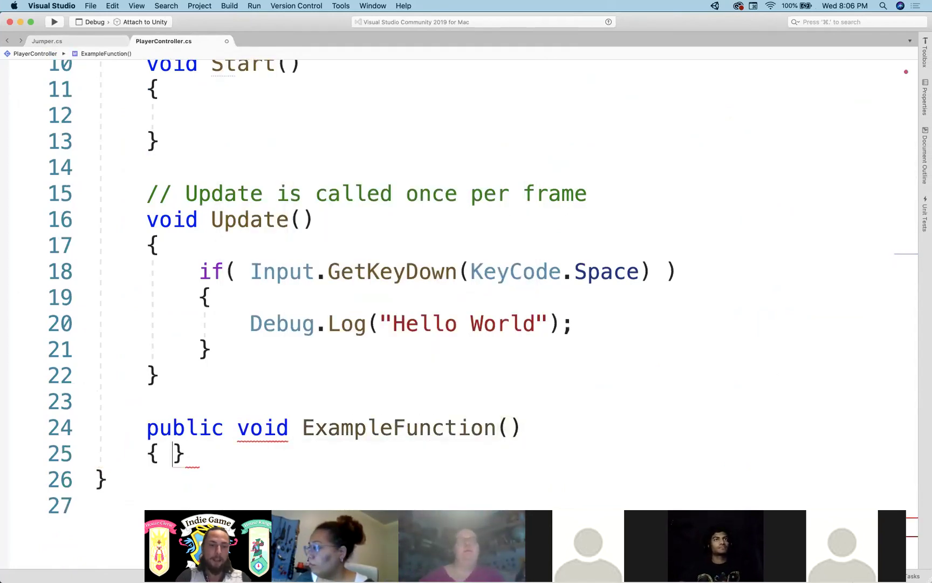
{"action": "key", "text": "Return"}
{"action": "type", "text": "do some stuff!"}
- Replace the Debug.Log("Hello World"); line in the if block with ExampleFunction(); and save the script
{"action": "scroll", "coordinate": [233, 308], "scroll_direction": "down", "scroll_amount": 1}
{"action": "left_click", "coordinate": [234, 308]}
{"action": "double_click", "coordinate": [300, 292]}
{"action": "left_click_drag", "start_coordinate": [300, 291], "coordinate": [578, 299]}
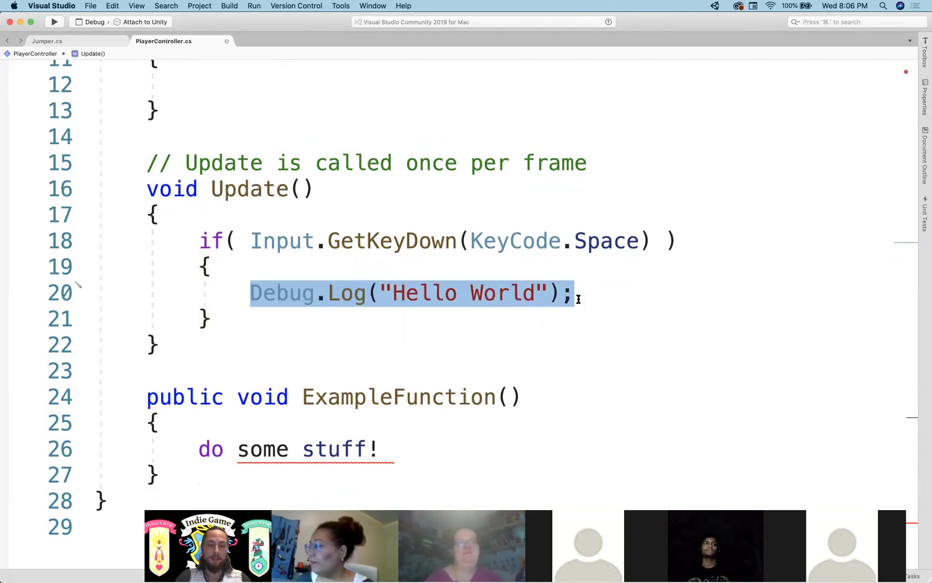
{"action": "type", "text": "ExampleFunction();"}
{"action": "key", "text": "super+s"}
- Compare the ExampleFunction(); call in the if block with the function's definition below Update()
{"action": "left_click", "coordinate": [348, 247]}
{"action": "scroll", "coordinate": [380, 281], "scroll_direction": "down", "scroll_amount": 1}
{"action": "left_click_drag", "start_coordinate": [482, 265], "coordinate": [249, 263]}
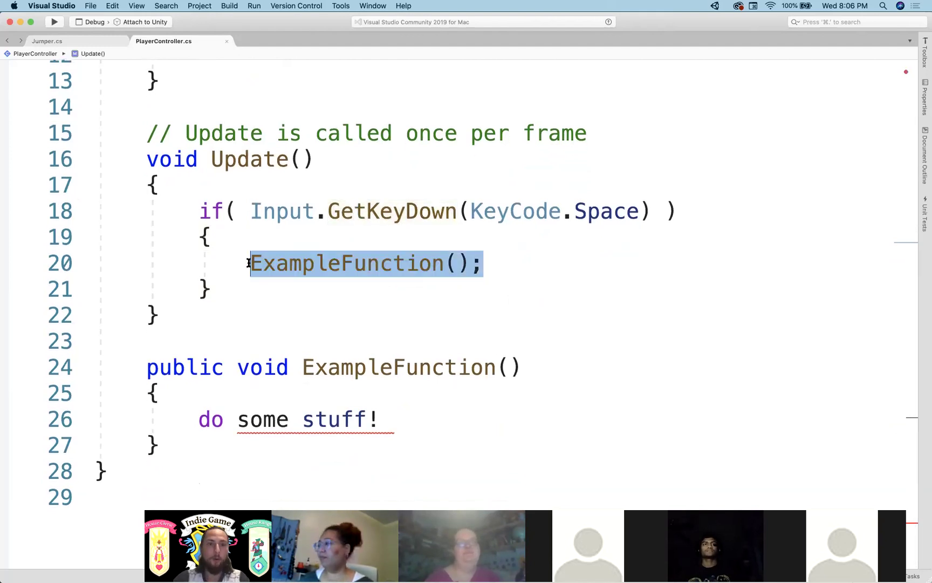
{"action": "triple_click", "coordinate": [308, 365]}
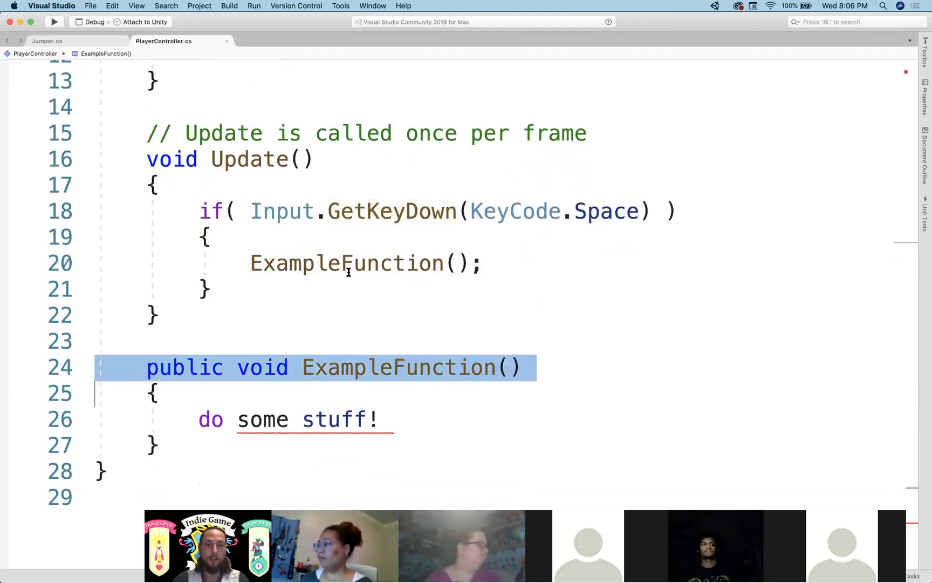
{"action": "triple_click", "coordinate": [316, 264]}
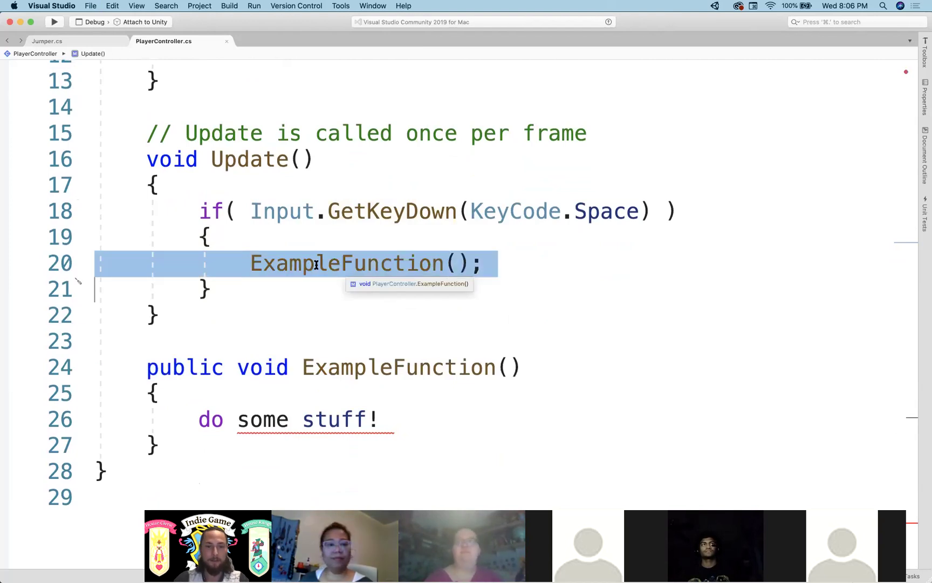
{"action": "left_click_drag", "start_coordinate": [134, 367], "coordinate": [265, 423]}
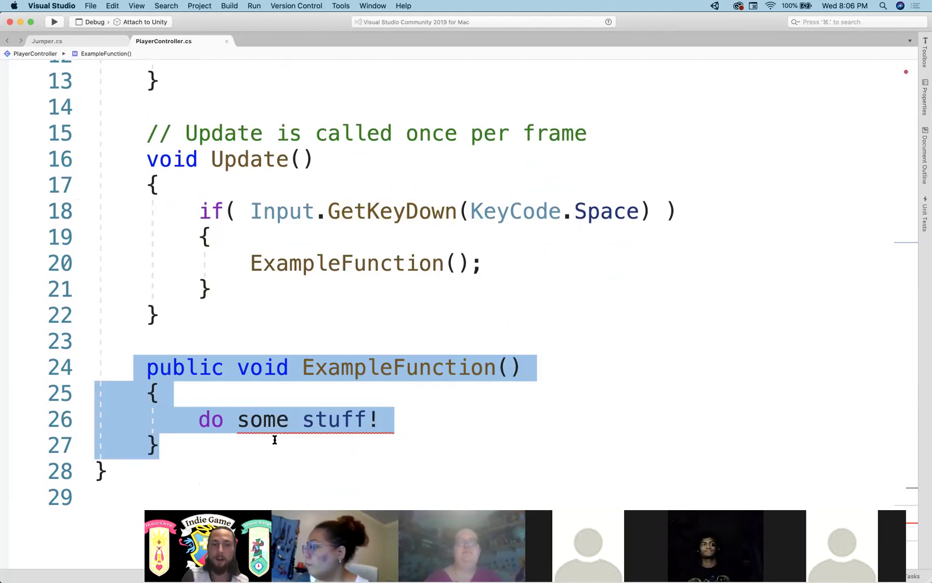
{"action": "triple_click", "coordinate": [376, 273]}
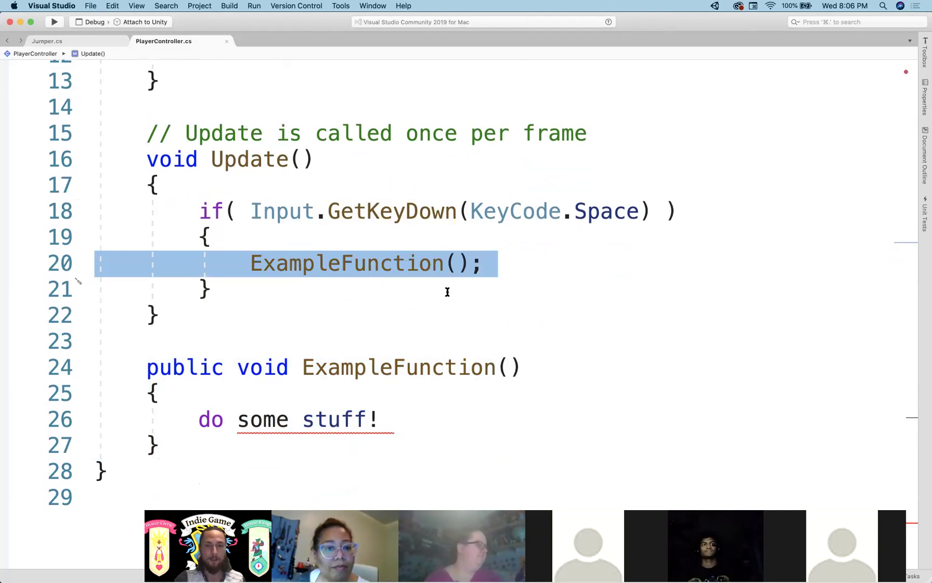
{"action": "double_click", "coordinate": [354, 263]}
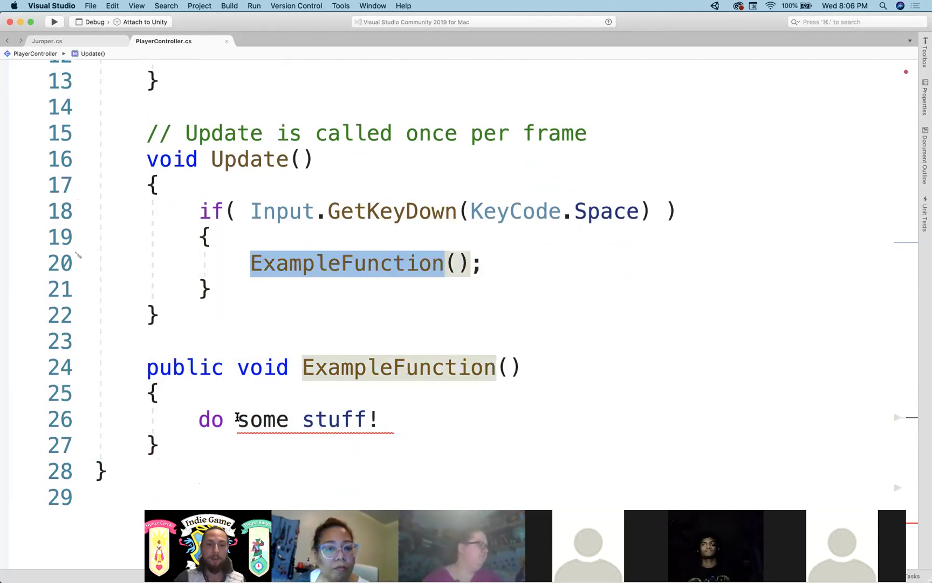
- Delete the ExampleFunction(); call and the whole ExampleFunction() definition, and save PlayerController.cs
{"action": "left_click_drag", "start_coordinate": [500, 261], "coordinate": [247, 267]}
{"action": "key", "text": "BackSpace"}
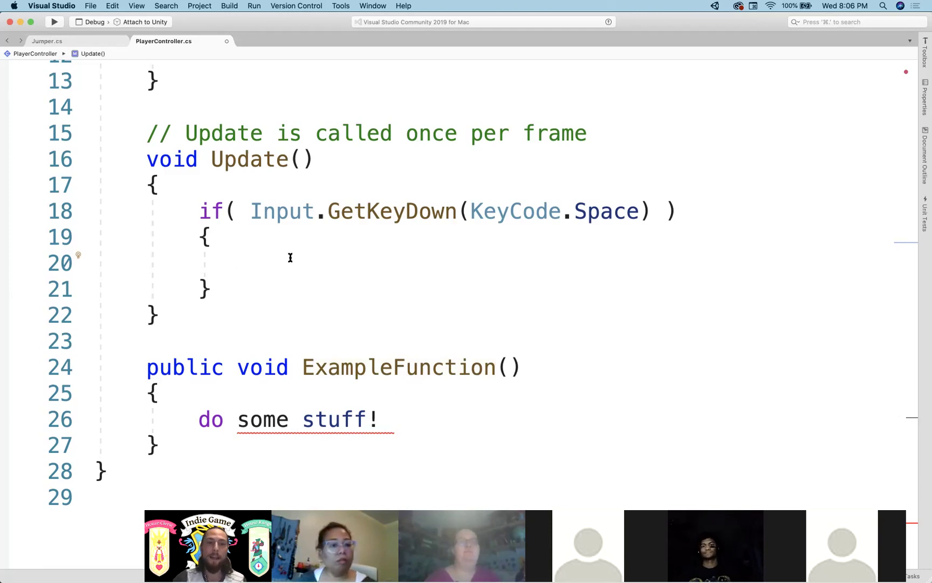
{"action": "left_click_drag", "start_coordinate": [168, 451], "coordinate": [78, 354]}
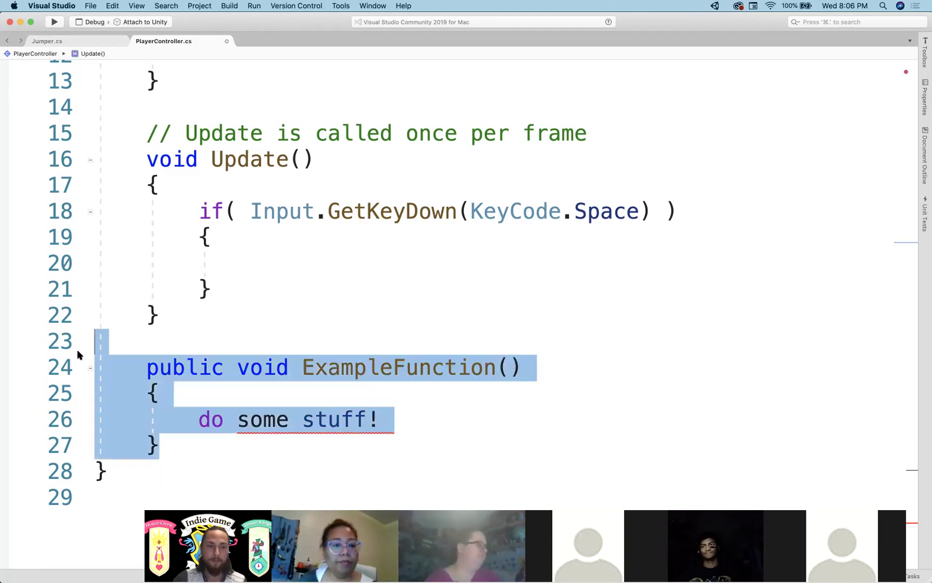
{"action": "key", "text": "BackSpace"}
{"action": "key", "text": "BackSpace"}
{"action": "key", "text": "super+s"}
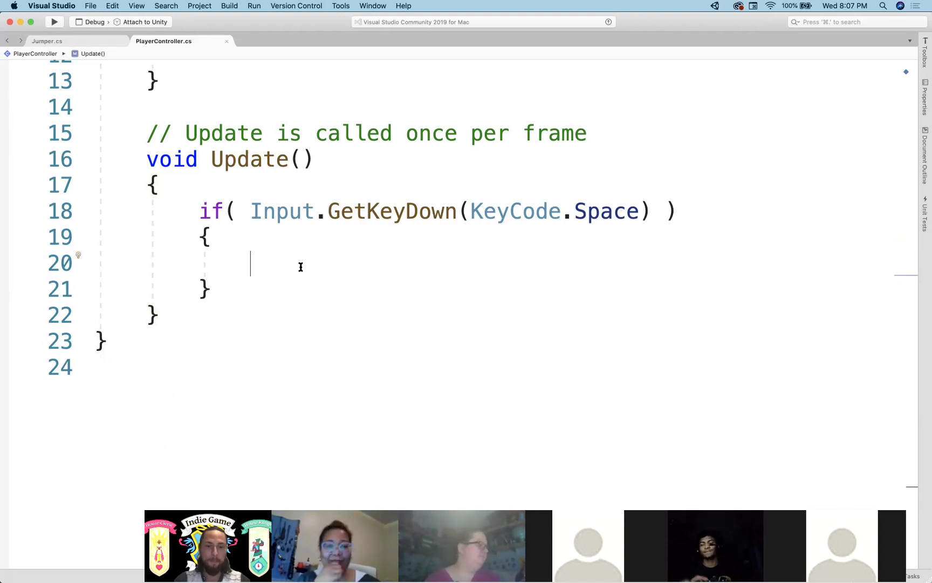
- Write myJumper.Jump(); inside the Space key if block and add a separate Jump(); call two lines below it
{"action": "type", "text": "myJumper"}
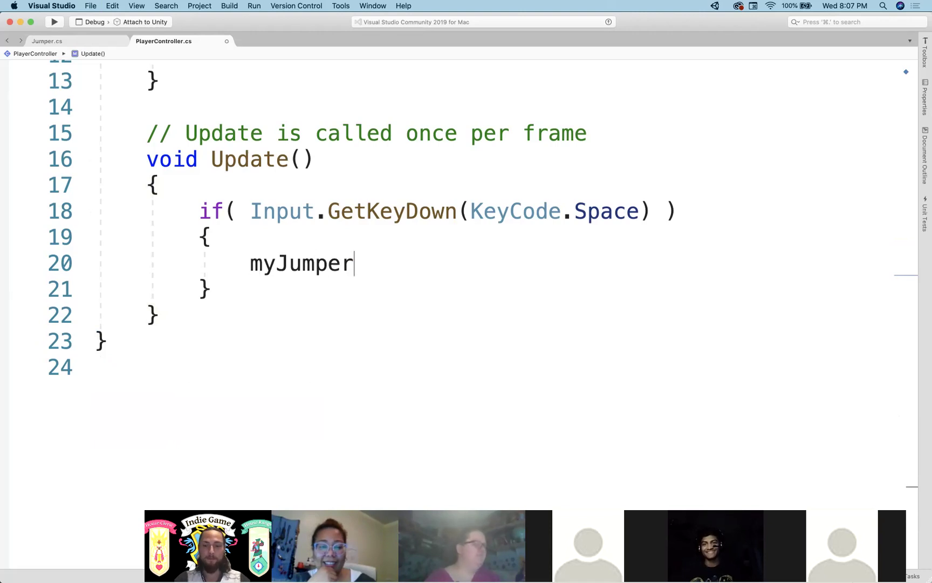
{"action": "type", "text": ".Jump();"}
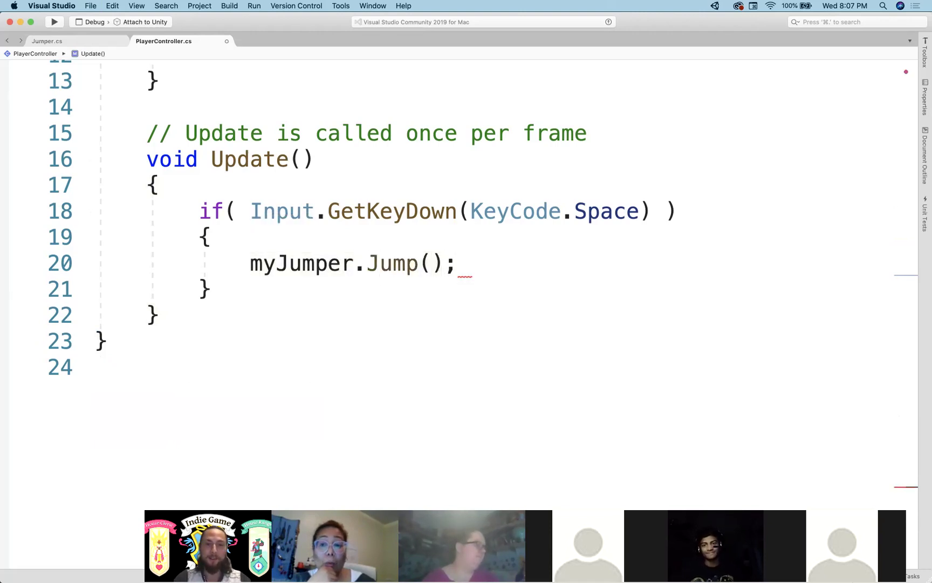
{"action": "key", "text": "Return"}
{"action": "key", "text": "Return"}
{"action": "type", "text": "ump"}
{"action": "key", "text": "BackSpace"}
{"action": "key", "text": "BackSpace"}
{"action": "key", "text": "BackSpace"}
{"action": "type", "text": "Jmmp();"}
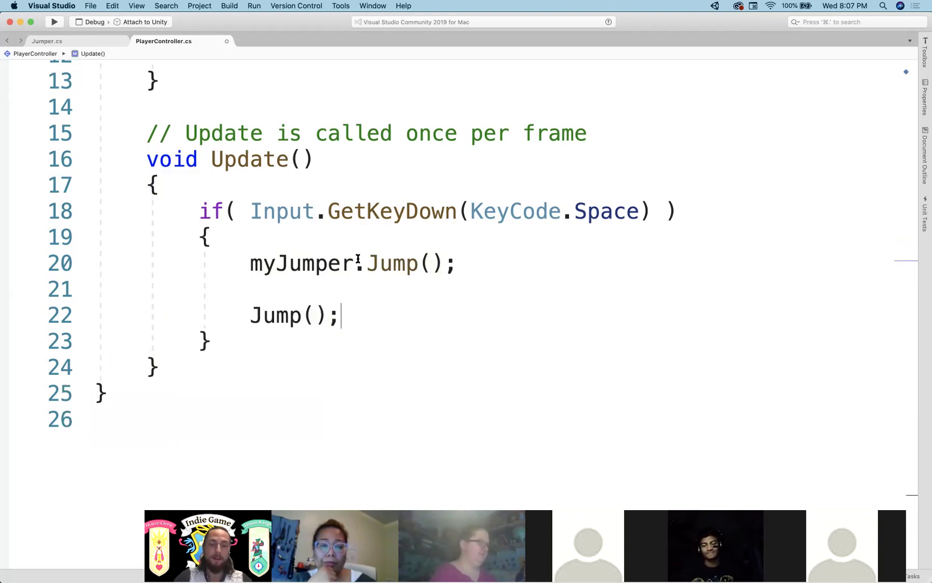
- Look through PlayerController.cs for a definition matching the bare Jump(); call and view the Jump() function in Jumper.cs
{"action": "double_click", "coordinate": [274, 313]}
{"action": "scroll", "coordinate": [274, 313], "scroll_direction": "up", "scroll_amount": 5}
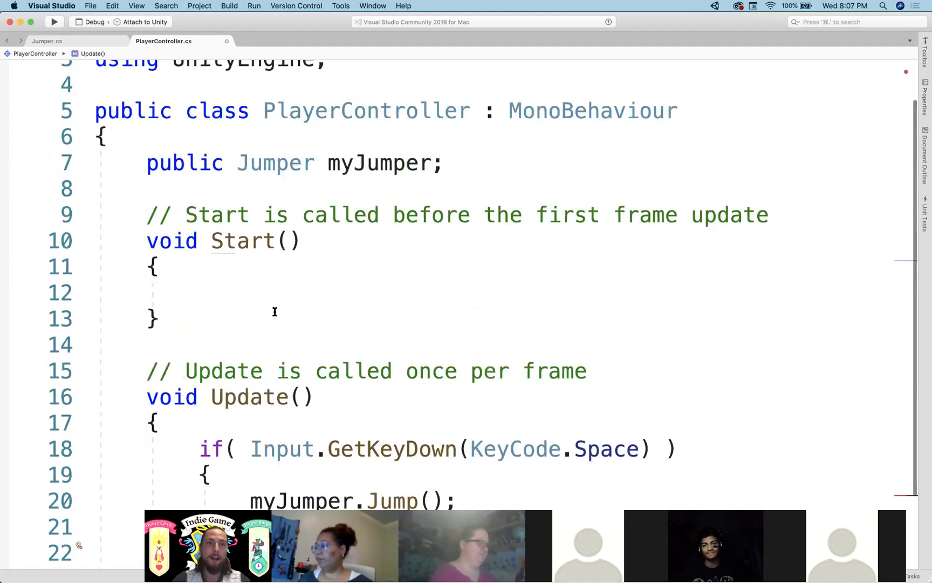
{"action": "scroll", "coordinate": [303, 246], "scroll_direction": "down", "scroll_amount": 6}
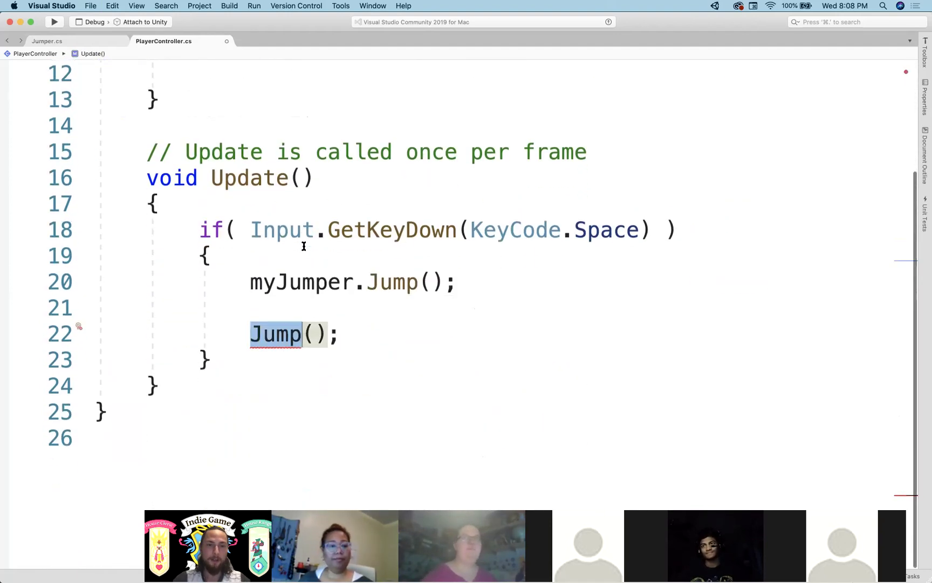
{"action": "left_click", "coordinate": [60, 40]}
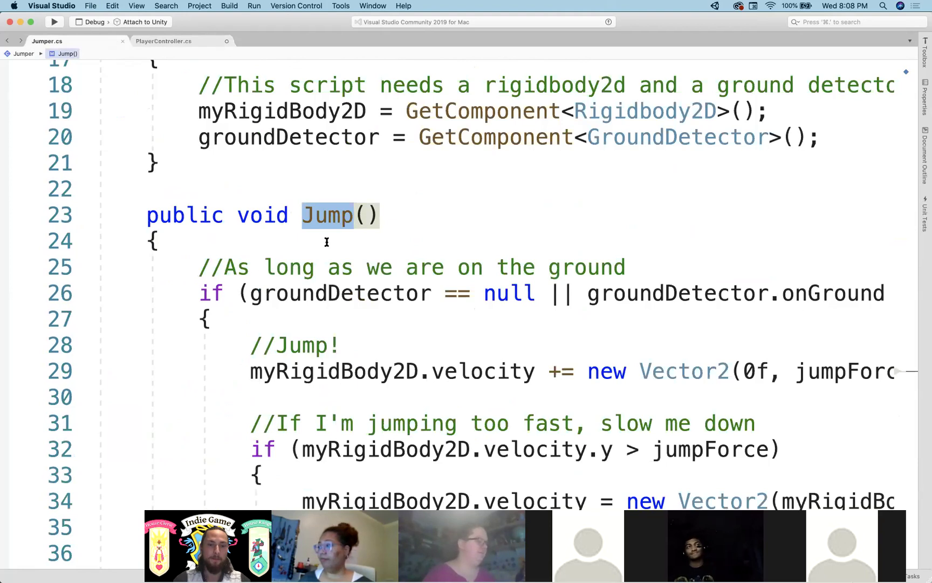
- Examine the myJumper declaration and its use in PlayerController.cs, and return to the Jump() function in Jumper.cs
{"action": "left_click", "coordinate": [156, 40]}
{"action": "scroll", "coordinate": [303, 259], "scroll_direction": "up", "scroll_amount": 4}
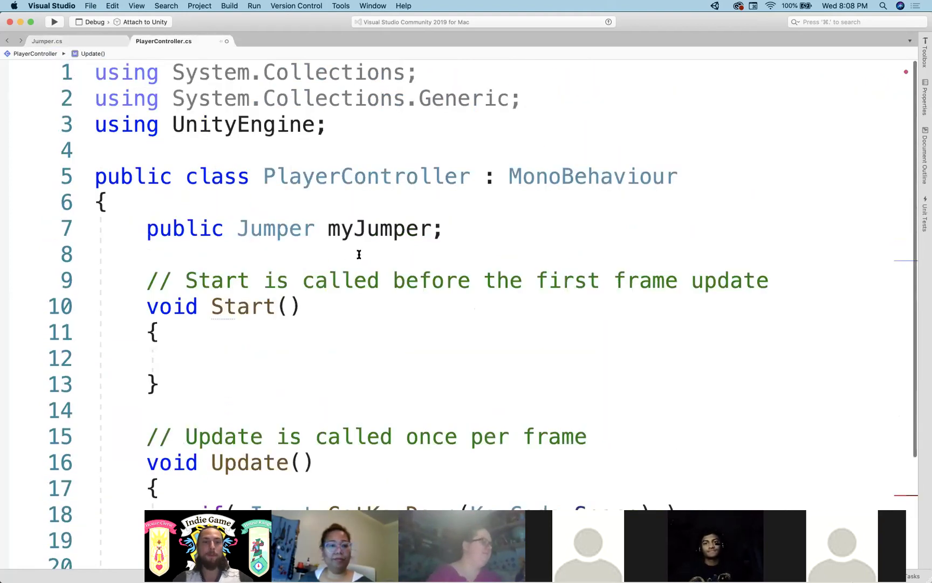
{"action": "scroll", "coordinate": [356, 248], "scroll_direction": "down", "scroll_amount": 1}
{"action": "left_click", "coordinate": [362, 209]}
{"action": "double_click", "coordinate": [362, 210]}
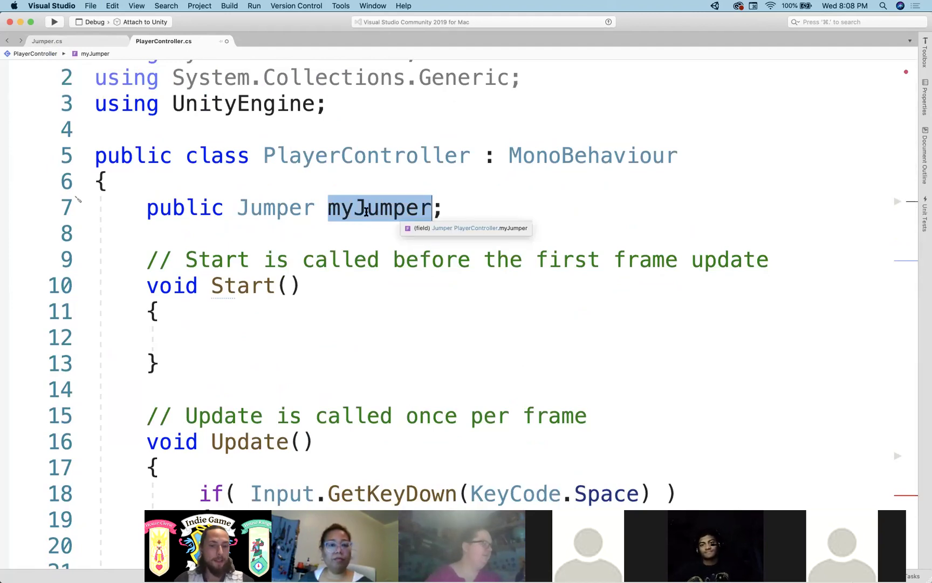
{"action": "scroll", "coordinate": [366, 222], "scroll_direction": "down", "scroll_amount": 3}
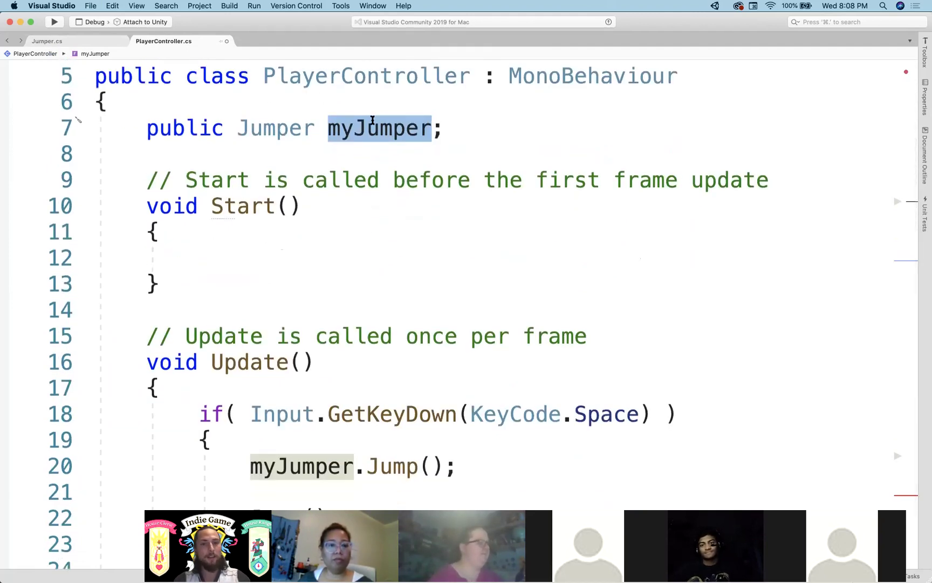
{"action": "left_click", "coordinate": [53, 40]}
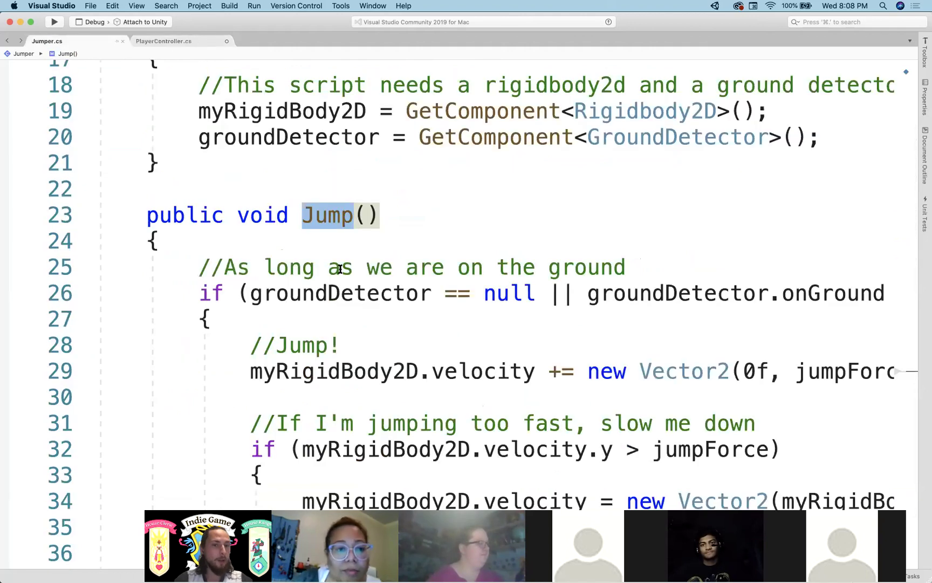
- Delete the bare Jump(); call and the blank line above it from PlayerController.cs, keeping myJumper.Jump();, and save the script
{"action": "double_click", "coordinate": [326, 216]}
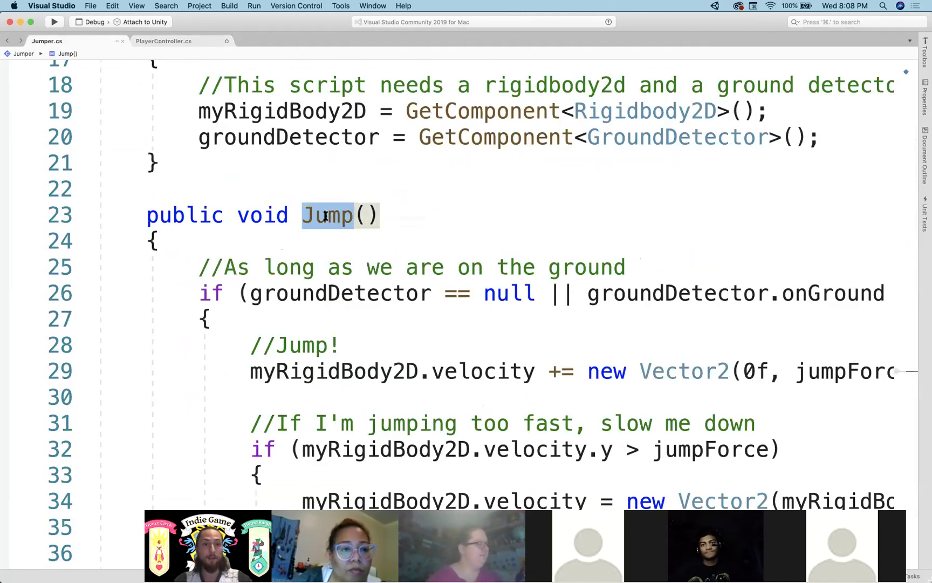
{"action": "left_click", "coordinate": [169, 43]}
{"action": "scroll", "coordinate": [437, 329], "scroll_direction": "down", "scroll_amount": 6}
{"action": "double_click", "coordinate": [291, 265]}
{"action": "left_click", "coordinate": [357, 274]}
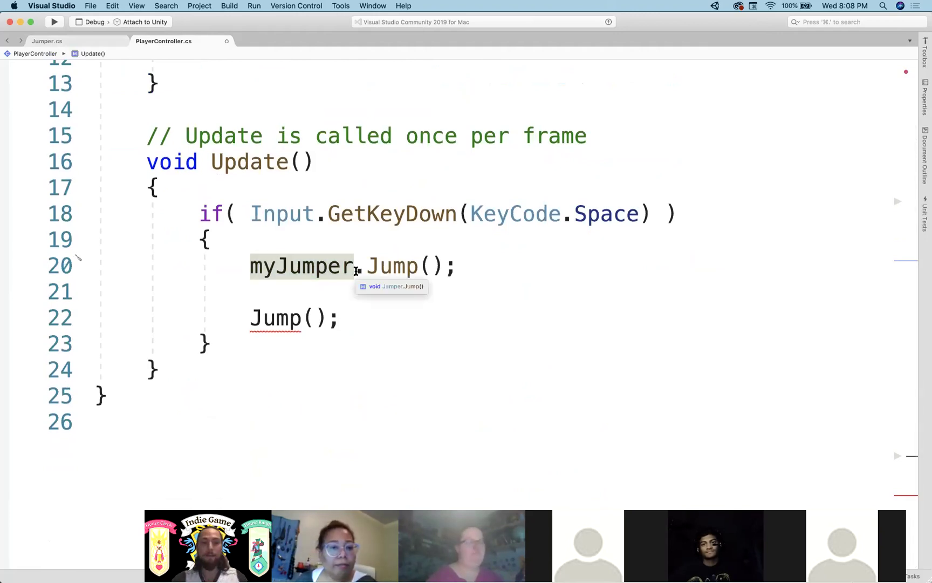
{"action": "left_click_drag", "start_coordinate": [480, 272], "coordinate": [366, 268]}
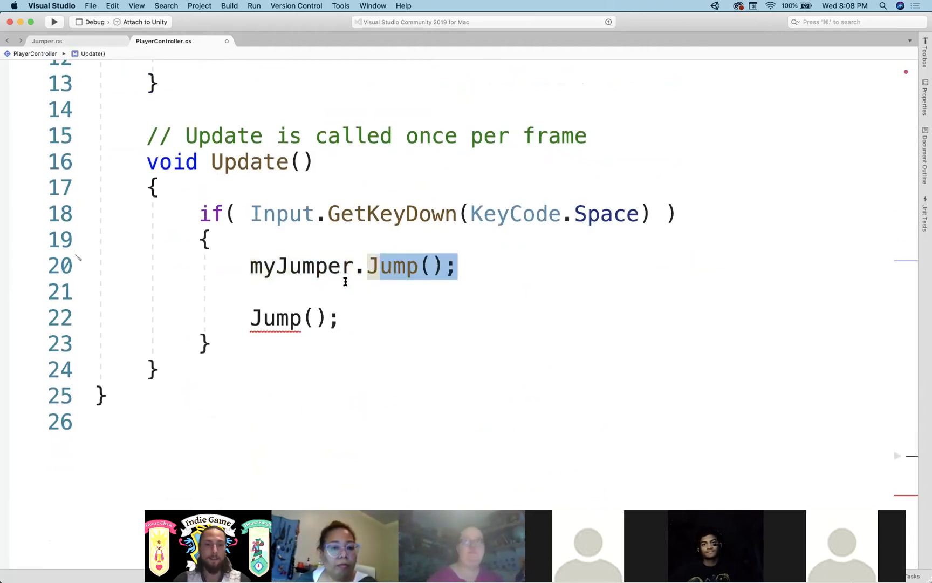
{"action": "left_click_drag", "start_coordinate": [369, 322], "coordinate": [96, 290]}
{"action": "key", "text": "BackSpace"}
{"action": "key", "text": "BackSpace"}
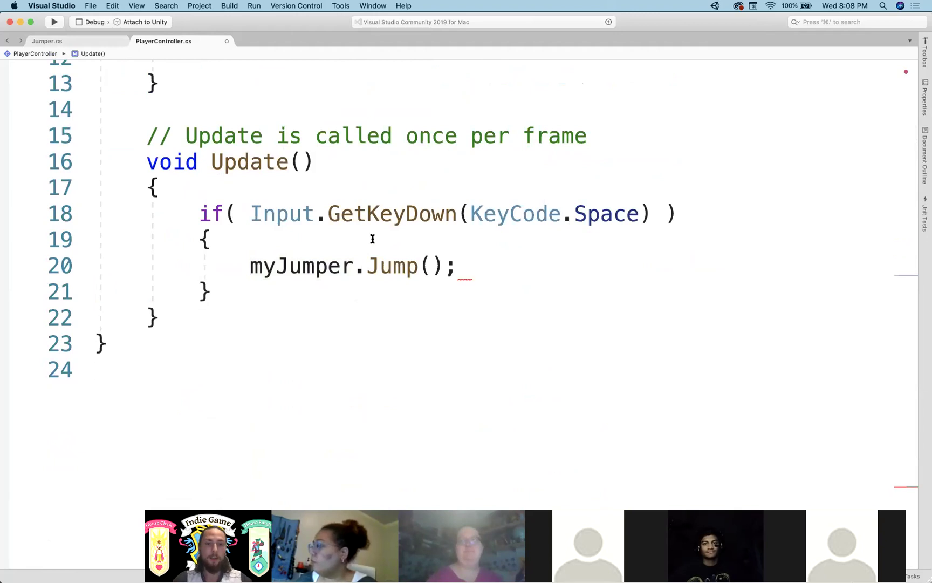
{"action": "left_click", "coordinate": [454, 176]}
{"action": "key", "text": "super+s"}
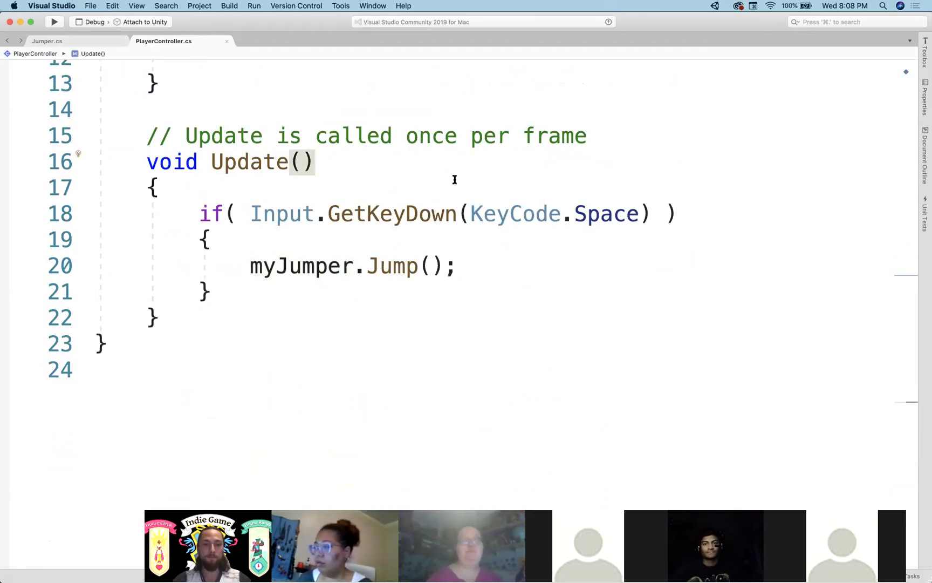
- Switch to Unity, play SampleScene to test Mario's jump, stop play mode, and return to PlayerController.cs in Visual Studio
{"action": "key", "text": "ctrl+Left"}
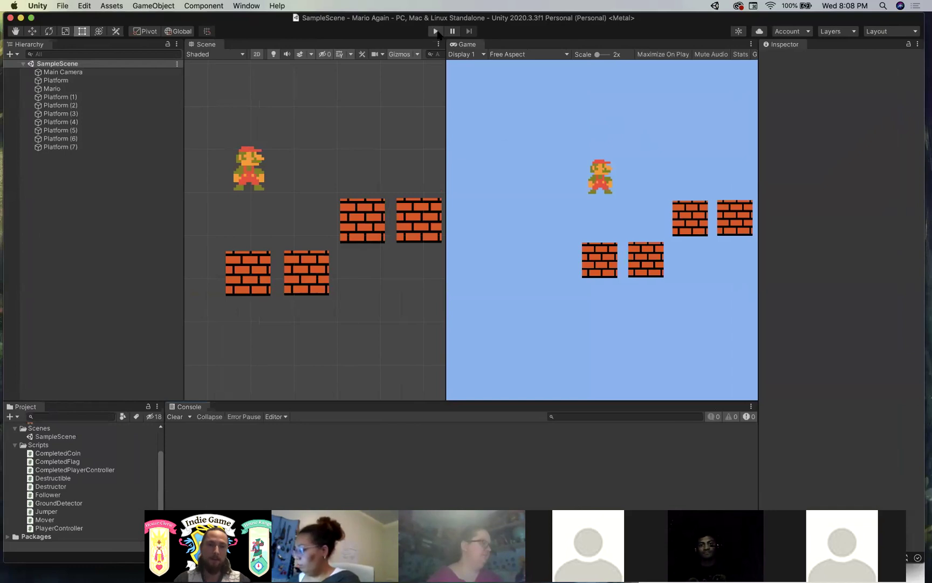
{"action": "left_click", "coordinate": [436, 31]}
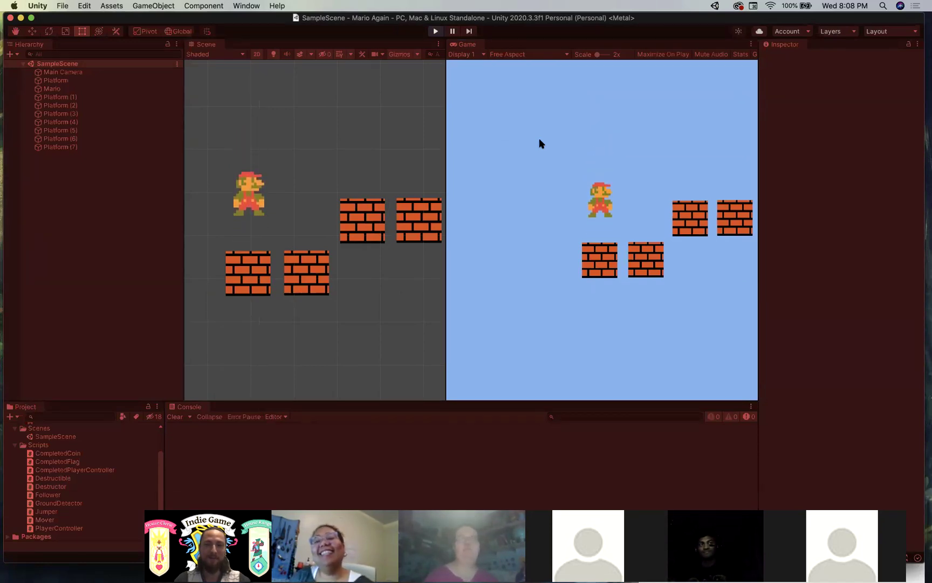
{"action": "key", "text": "super+p"}
{"action": "key", "text": "super+Tab"}
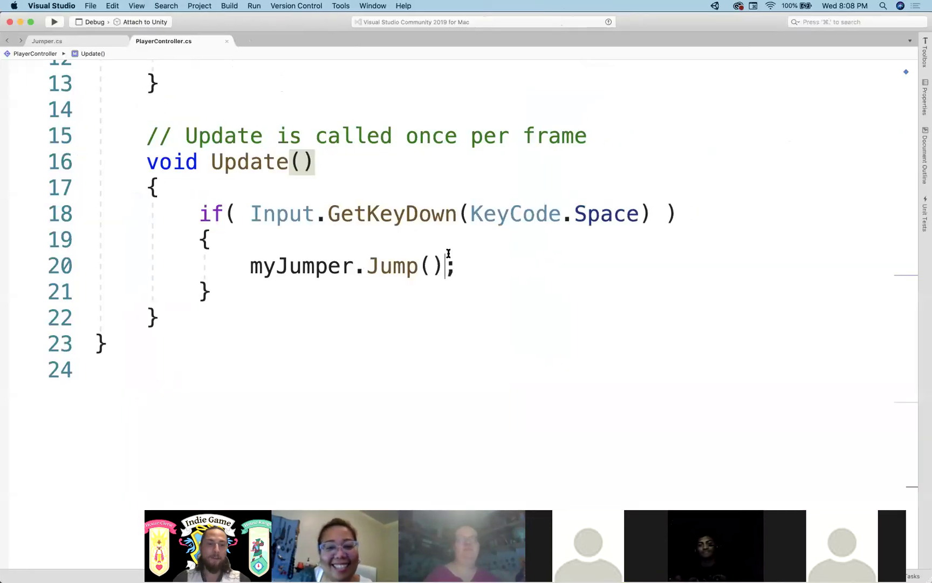
- Examine the Input class reference in the if condition inside Update()
{"action": "left_click", "coordinate": [302, 243]}
{"action": "scroll", "coordinate": [284, 274], "scroll_direction": "up", "scroll_amount": 3}
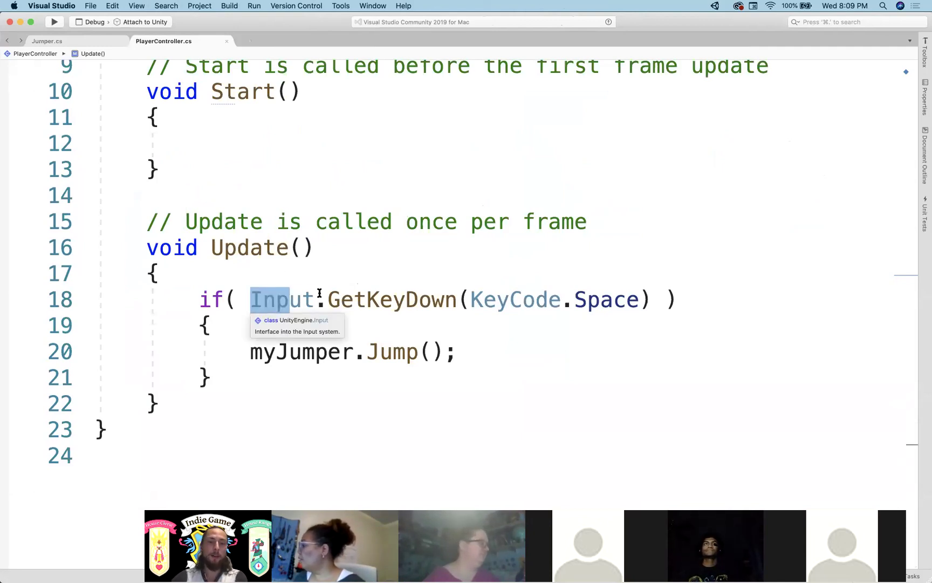
{"action": "triple_click", "coordinate": [371, 300]}
{"action": "left_click", "coordinate": [340, 208]}
{"action": "double_click", "coordinate": [270, 300]}
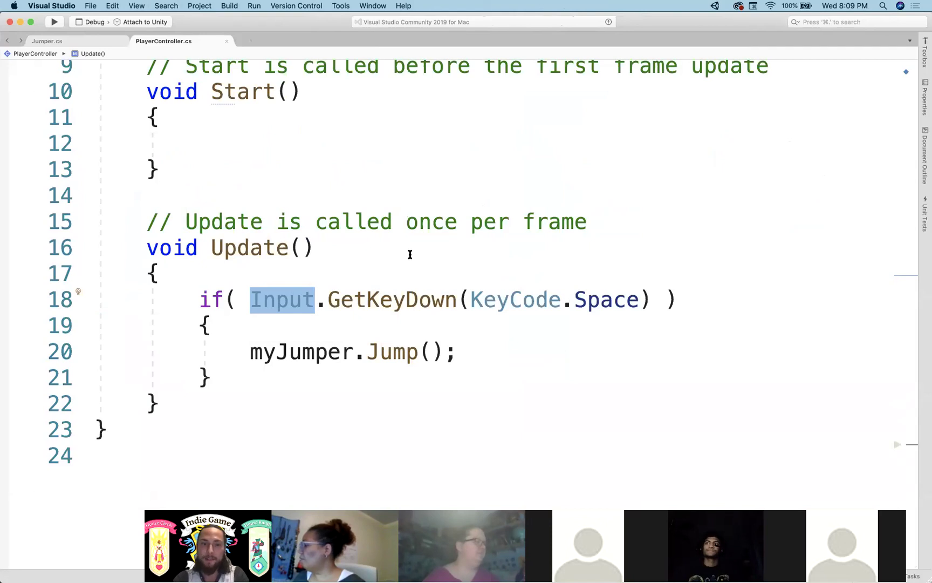
{"action": "left_click", "coordinate": [410, 254]}
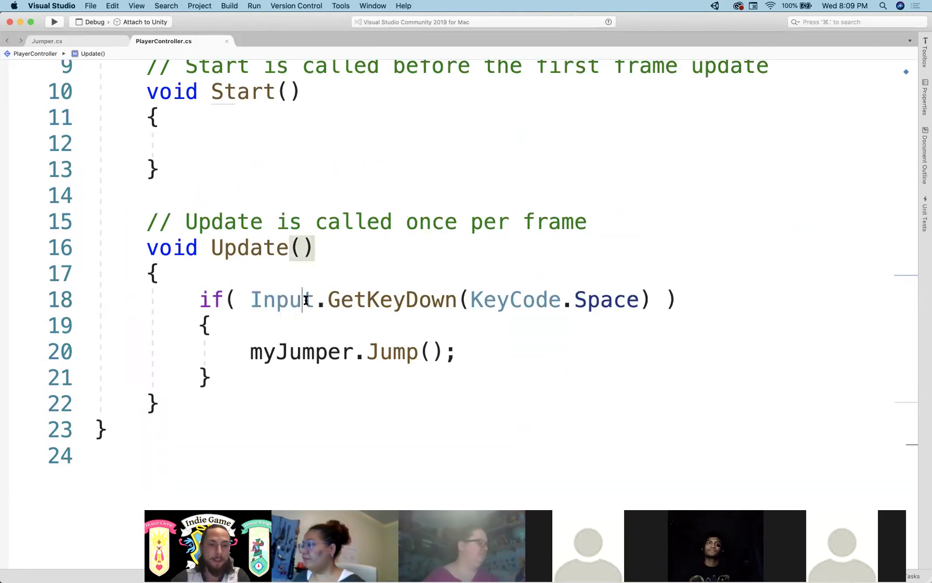
{"action": "double_click", "coordinate": [305, 301]}
{"action": "left_click", "coordinate": [261, 249]}
{"action": "left_click_drag", "start_coordinate": [251, 300], "coordinate": [310, 300]}
{"action": "left_click_drag", "start_coordinate": [247, 300], "coordinate": [260, 300]}
{"action": "left_click", "coordinate": [275, 301]}
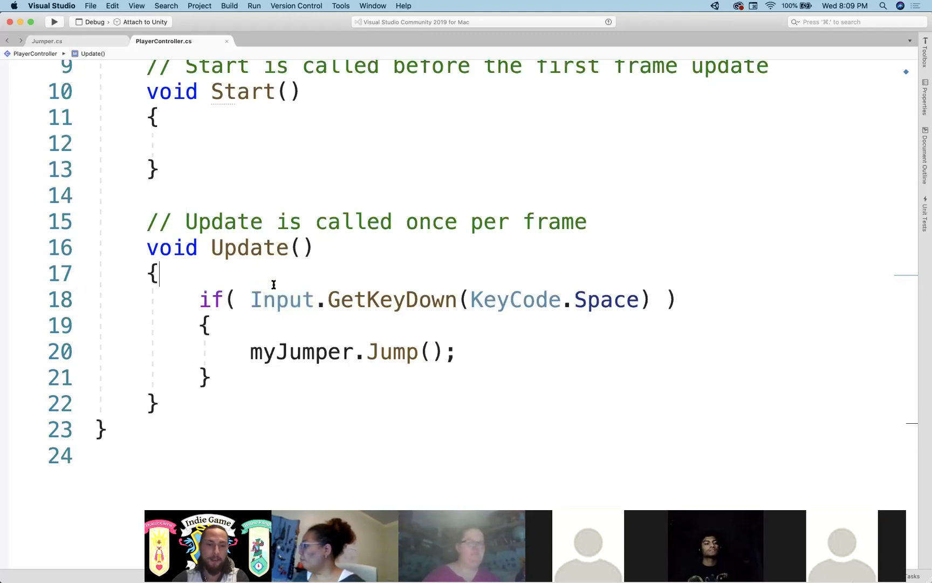
{"action": "key", "text": "Down"}
{"action": "double_click", "coordinate": [264, 309]}
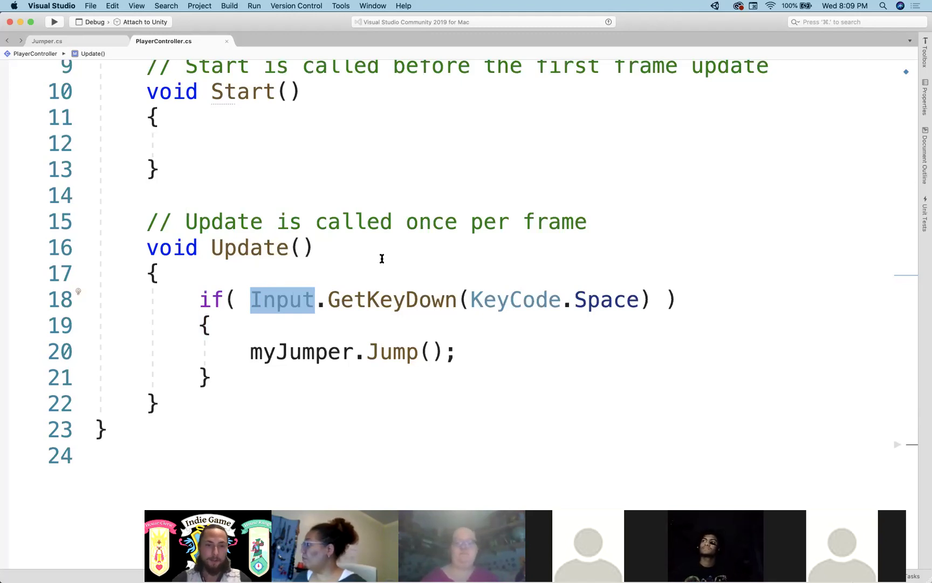
{"action": "left_click", "coordinate": [267, 299]}
- Examine the GetKeyDown call and its KeyCode.Space argument in the if condition, including the tooltip description of GetKeyDown
{"action": "left_click_drag", "start_coordinate": [251, 300], "coordinate": [459, 291]}
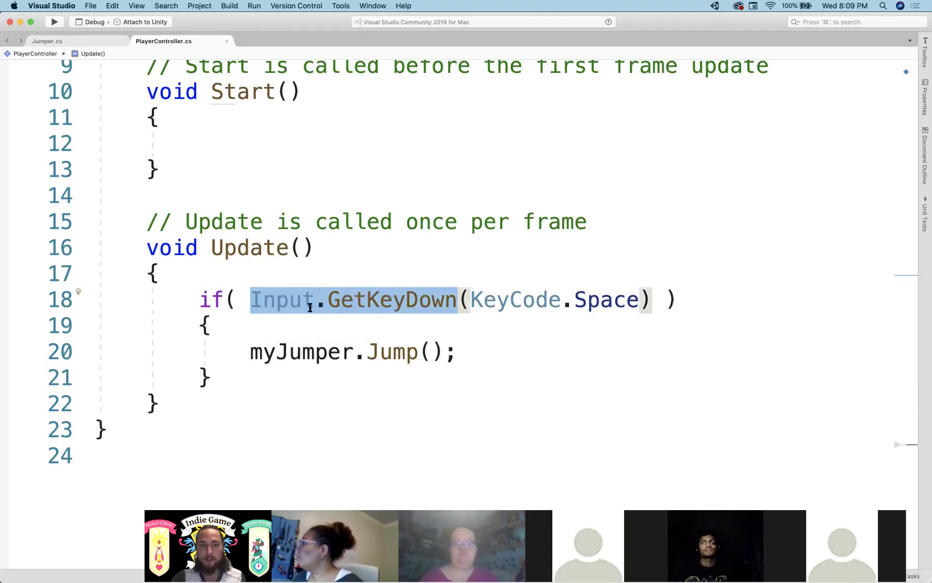
{"action": "left_click_drag", "start_coordinate": [328, 300], "coordinate": [456, 296]}
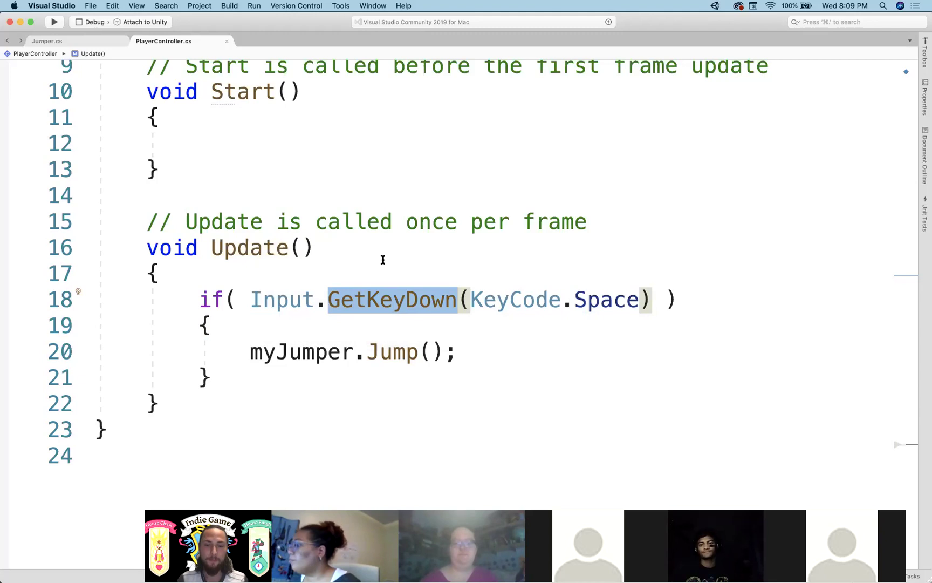
{"action": "left_click_drag", "start_coordinate": [476, 300], "coordinate": [640, 300]}
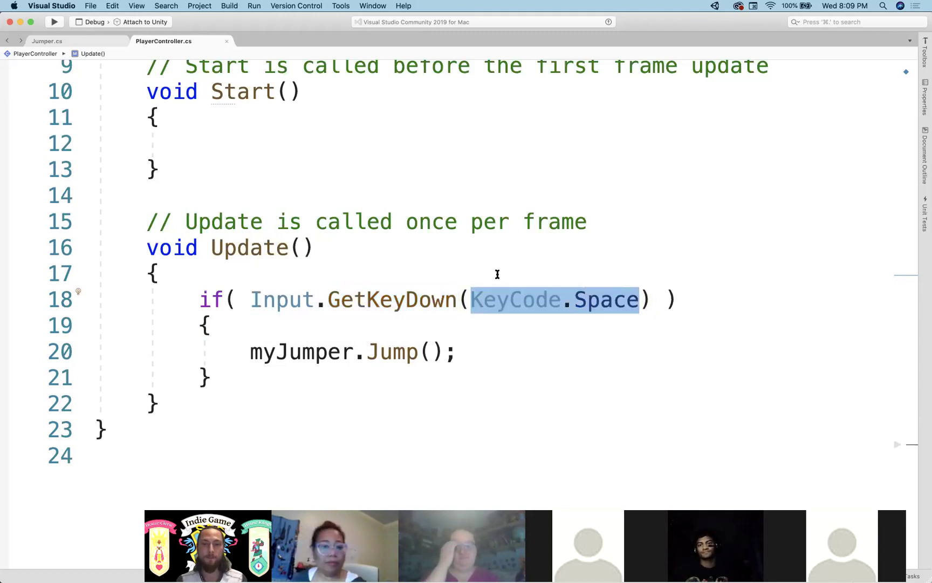
{"action": "double_click", "coordinate": [501, 307]}
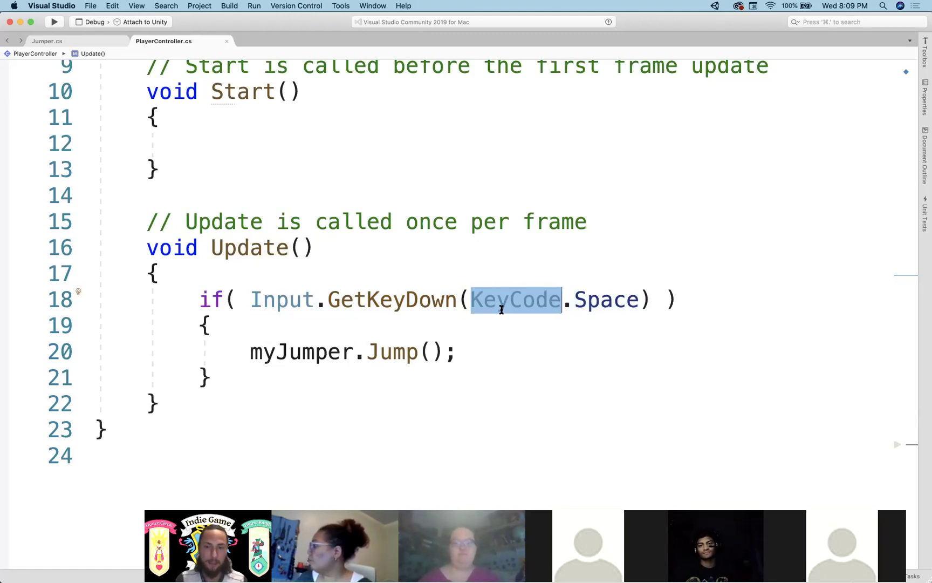
{"action": "left_click", "coordinate": [595, 299]}
{"action": "left_click_drag", "start_coordinate": [562, 299], "coordinate": [640, 299]}
{"action": "double_click", "coordinate": [640, 298]}
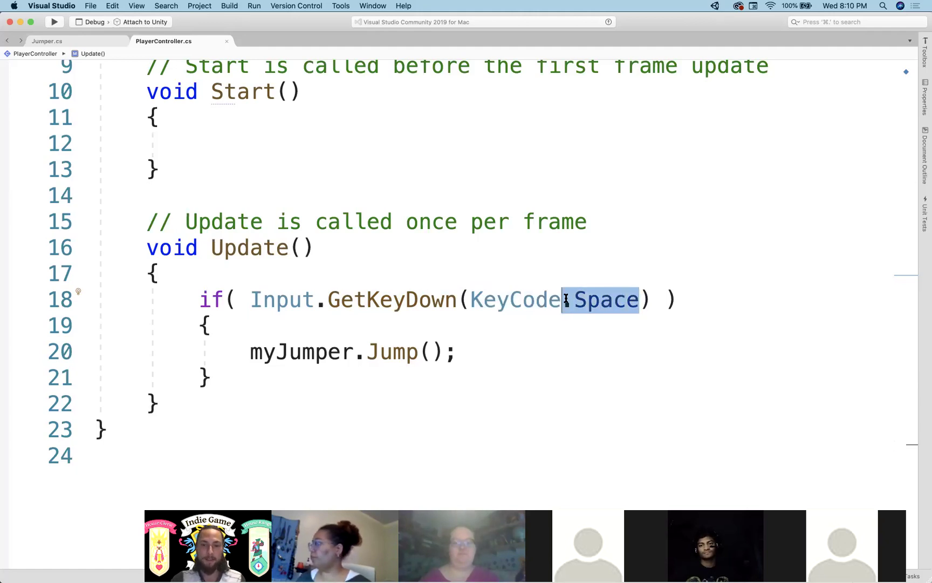
{"action": "left_click", "coordinate": [484, 298]}
{"action": "left_click", "coordinate": [640, 298], "text": "shift"}
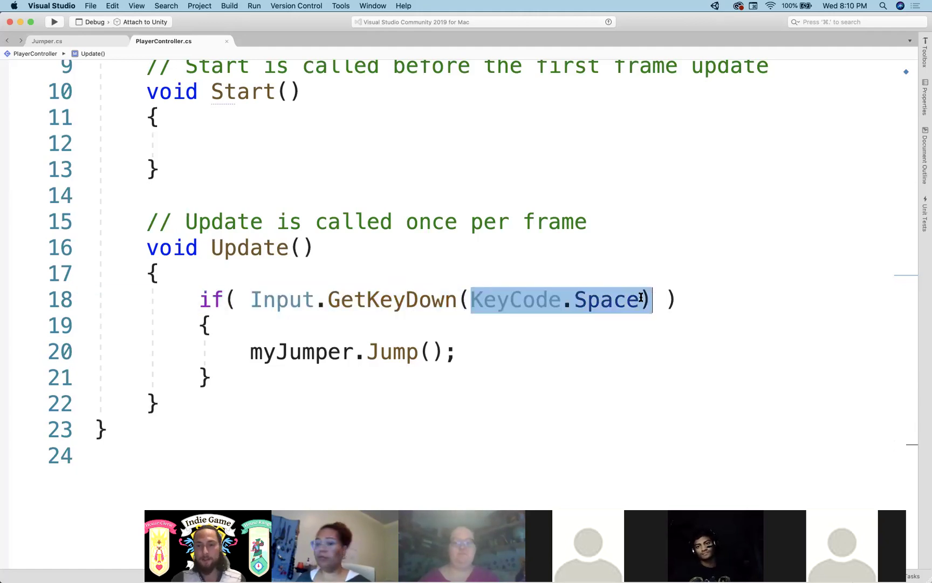
{"action": "double_click", "coordinate": [371, 300]}
{"action": "mouse_move", "coordinate": [371, 300]}
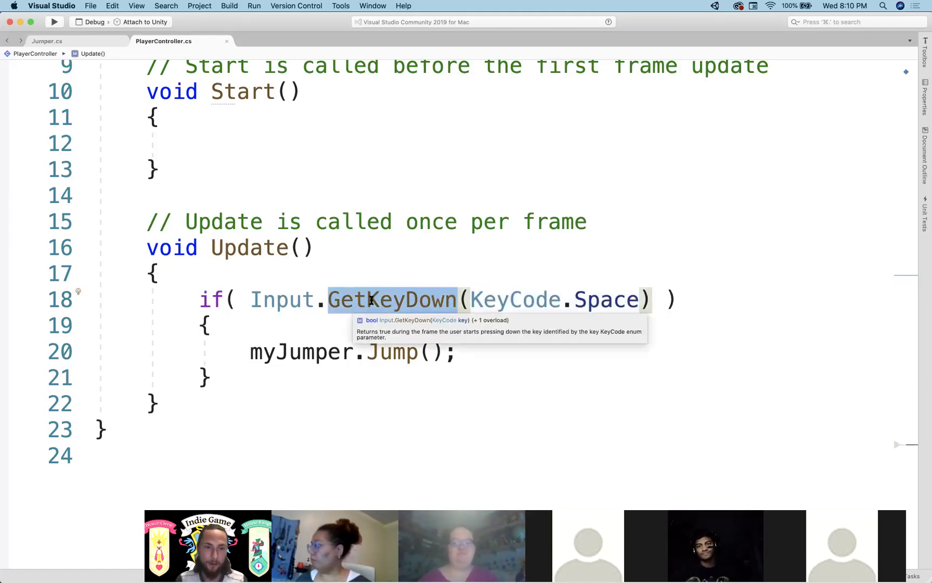
- Try replacing the Input.GetKeyDown(KeyCode.Space) condition with the placeholder isSpacePressed? above the myJumper.Jump(); line
{"action": "left_click_drag", "start_coordinate": [252, 298], "coordinate": [651, 298]}
{"action": "key", "text": "BackSpace"}
{"action": "type", "text": "is"}
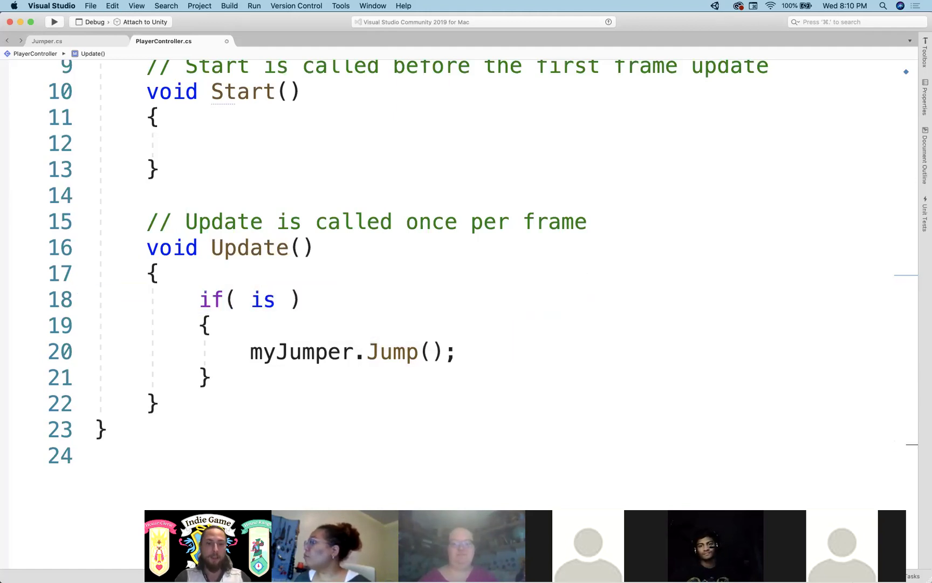
{"action": "type", "text": "SpacePressed"}
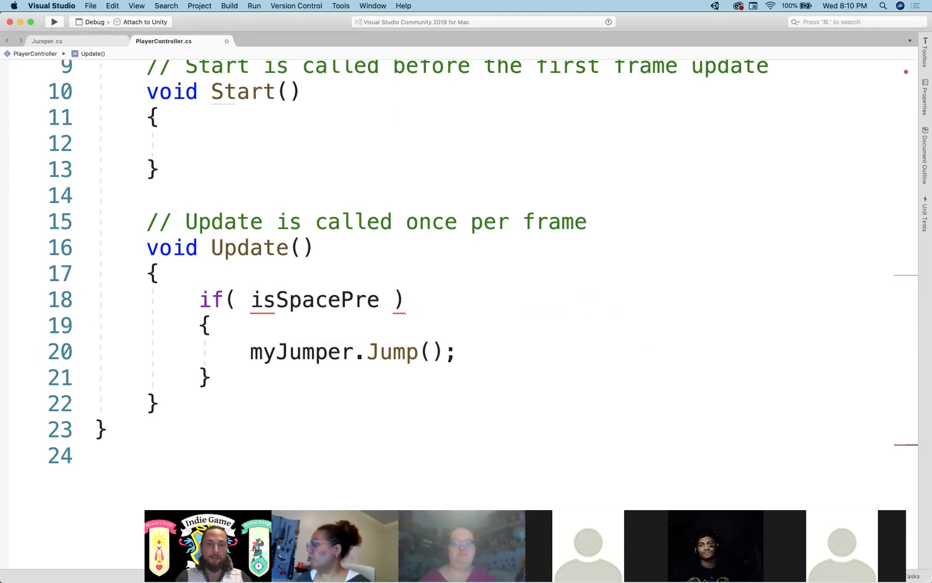
{"action": "type", "text": "?"}
{"action": "left_click", "coordinate": [653, 345]}
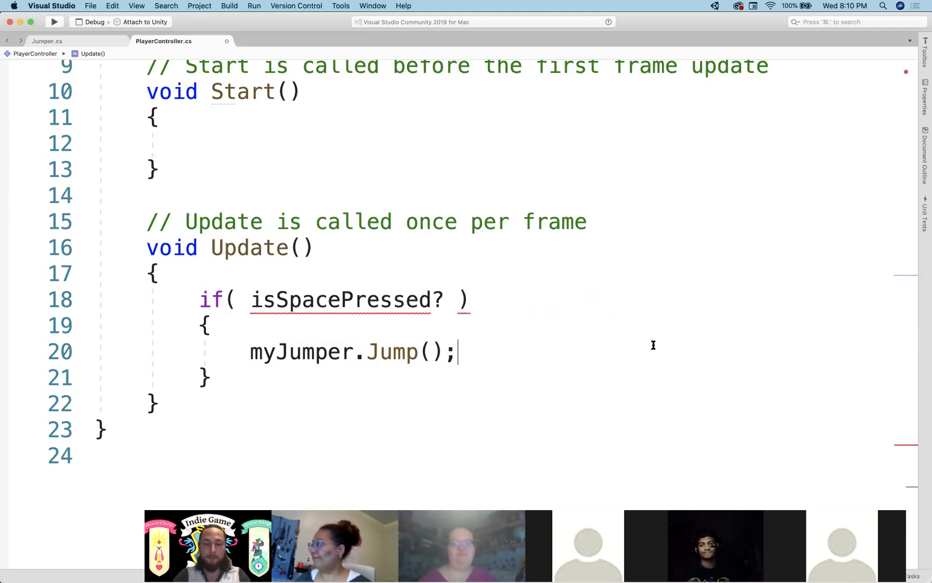
{"action": "left_click_drag", "start_coordinate": [292, 353], "coordinate": [512, 335]}
{"action": "triple_click", "coordinate": [485, 354]}
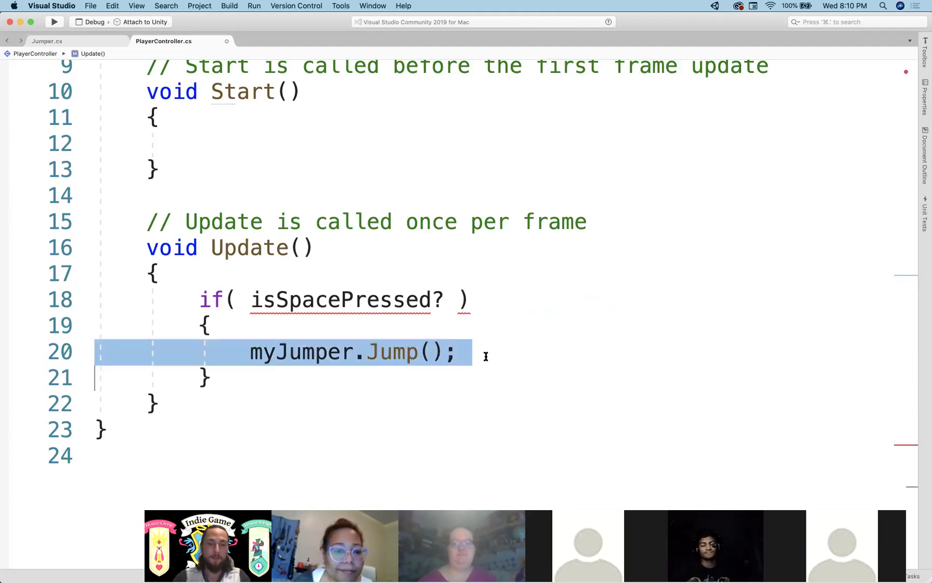
{"action": "left_click", "coordinate": [438, 325]}
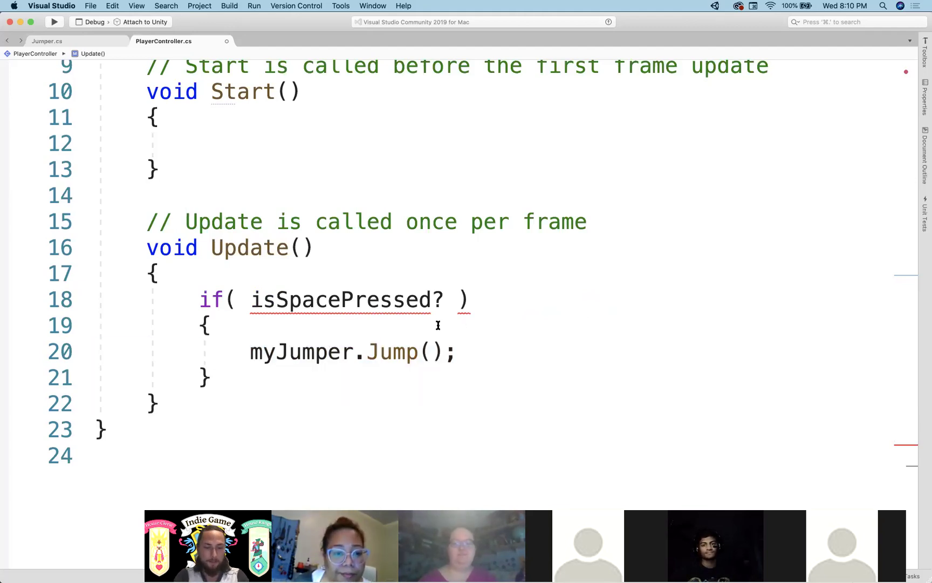
- Undo the isSpacePressed? replacement in the if condition
{"action": "key", "text": "super+z"}
{"action": "key", "text": "super+z"}
{"action": "key", "text": "super+z"}
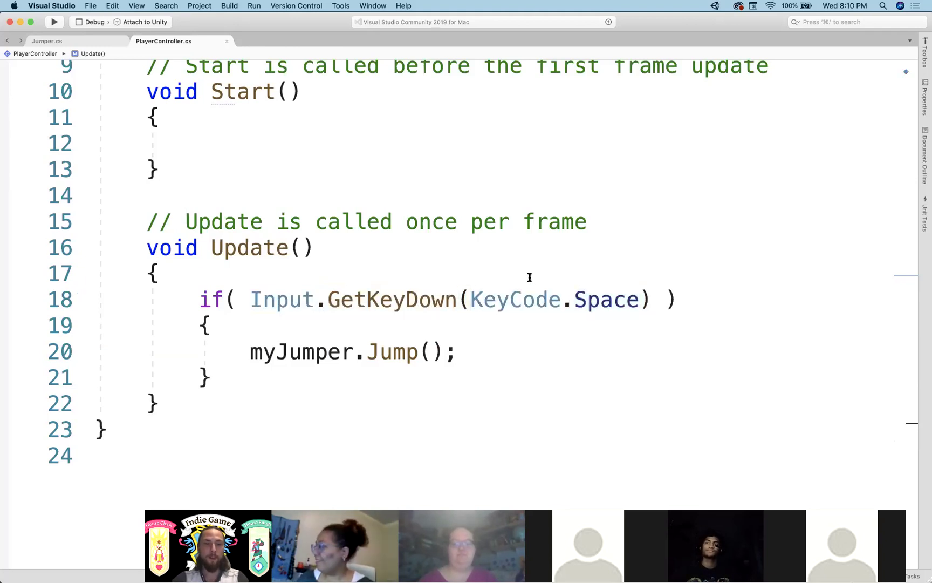
- Declare public Mover myMover; directly below the myJumper declaration in PlayerController.cs and save the script
{"action": "left_click", "coordinate": [253, 376]}
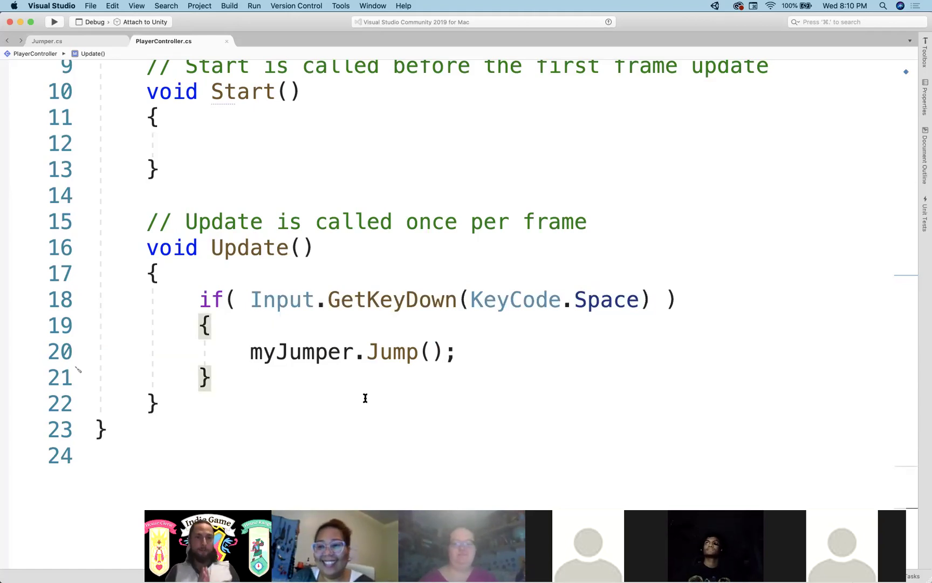
{"action": "scroll", "coordinate": [365, 398], "scroll_direction": "up", "scroll_amount": 3}
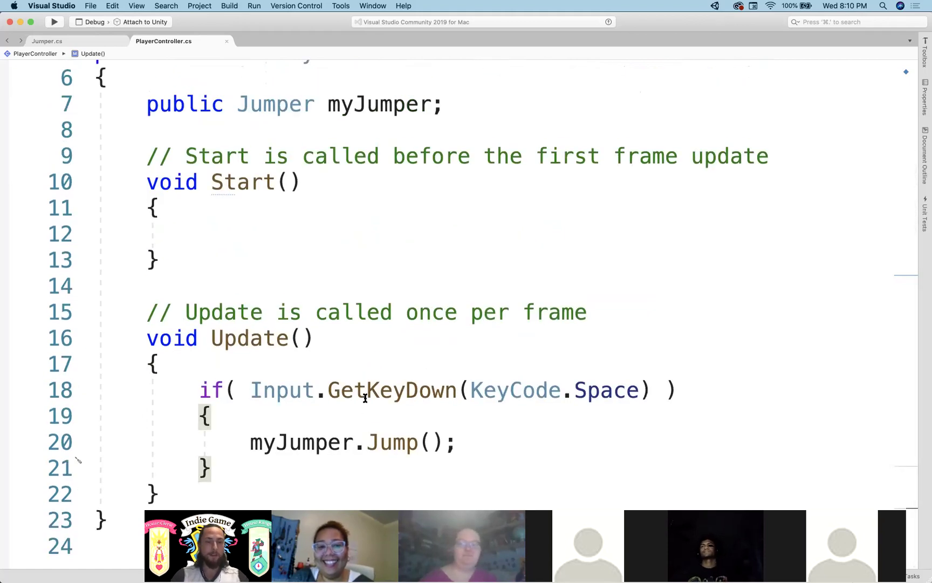
{"action": "scroll", "coordinate": [365, 398], "scroll_direction": "down", "scroll_amount": 1}
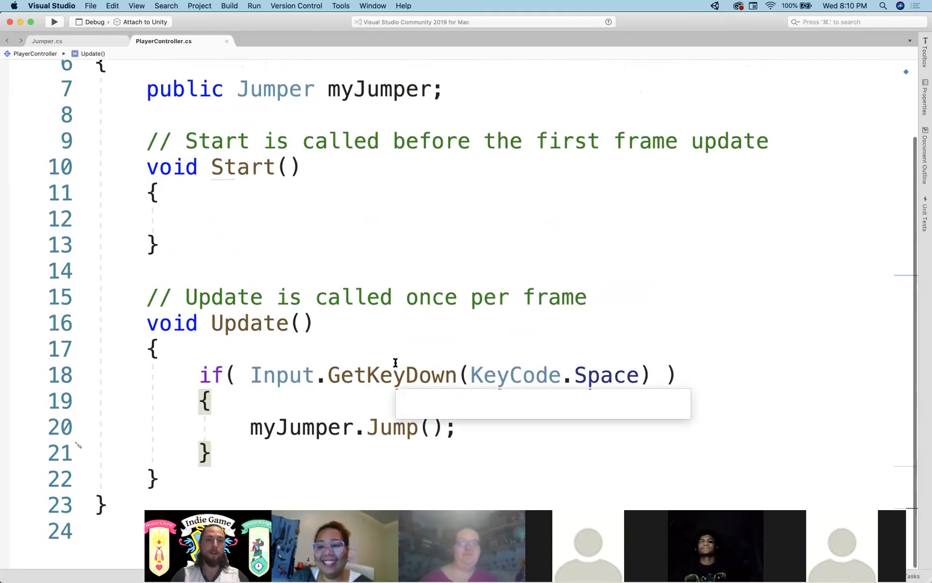
{"action": "scroll", "coordinate": [394, 359], "scroll_direction": "up", "scroll_amount": 3}
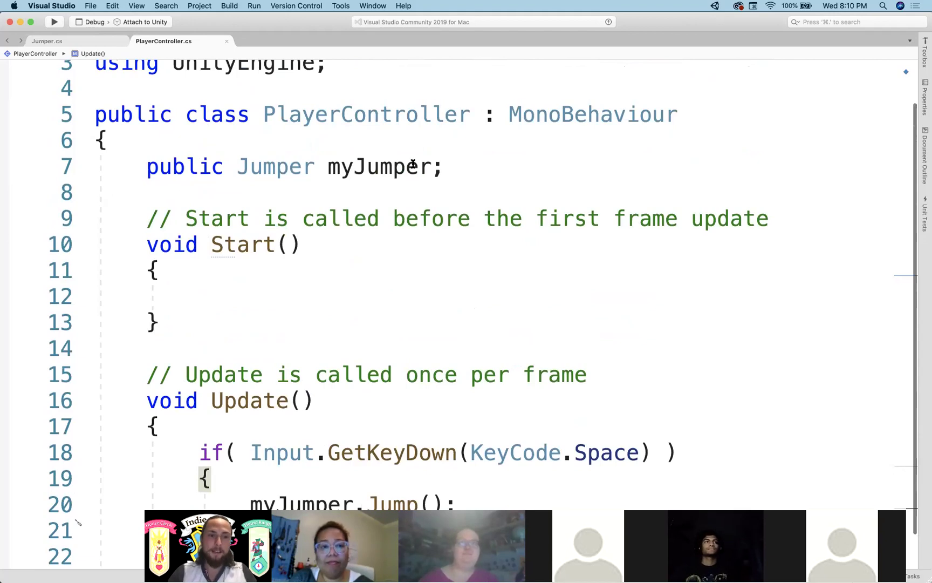
{"action": "left_click", "coordinate": [458, 162]}
{"action": "key", "text": "Return"}
{"action": "type", "text": "public"}
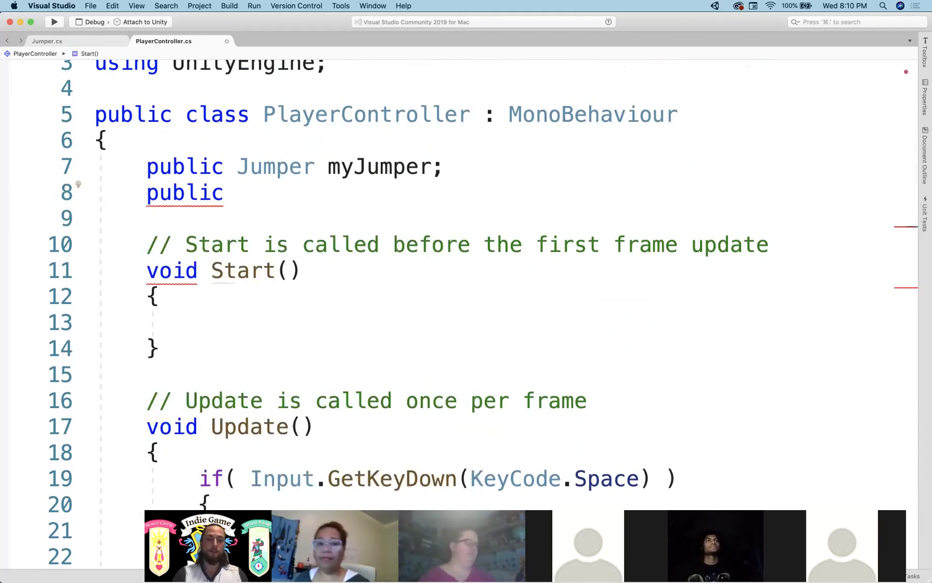
{"action": "type", "text": " Mover"}
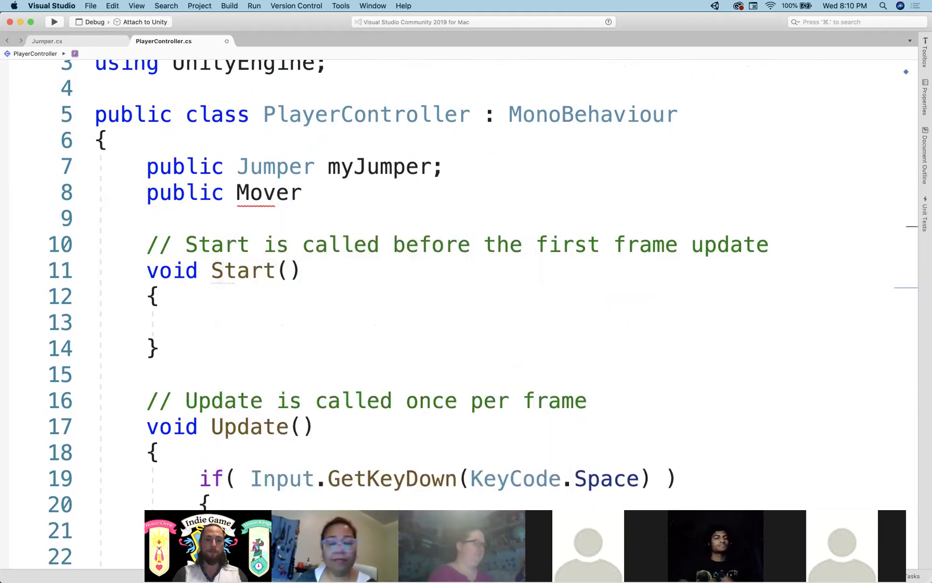
{"action": "type", "text": " myMover;"}
{"action": "left_click", "coordinate": [581, 265]}
{"action": "left_click", "coordinate": [441, 289]}
{"action": "triple_click", "coordinate": [248, 183]}
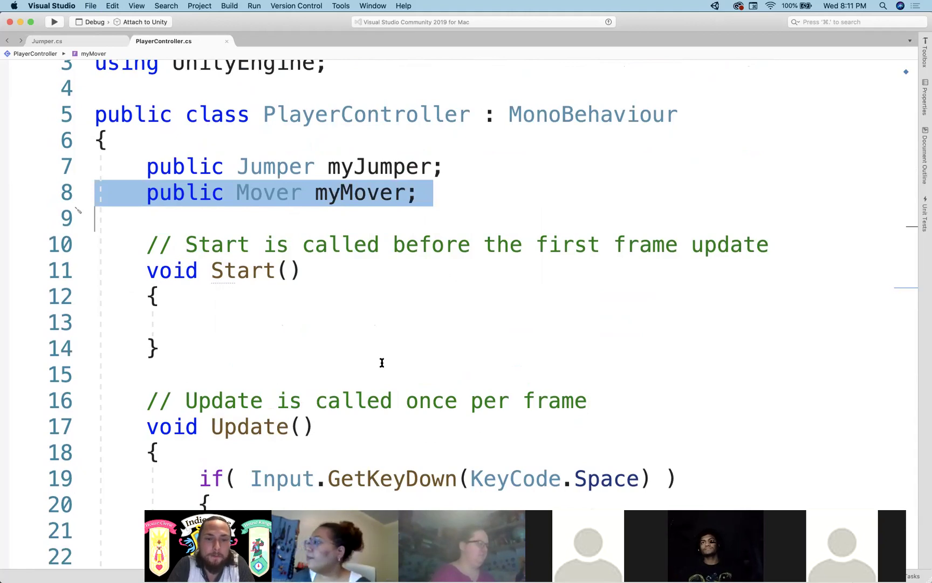
- Switch to Unity and open the Mover script from the project's Scripts folder
{"action": "scroll", "coordinate": [381, 363], "scroll_direction": "down", "scroll_amount": 3}
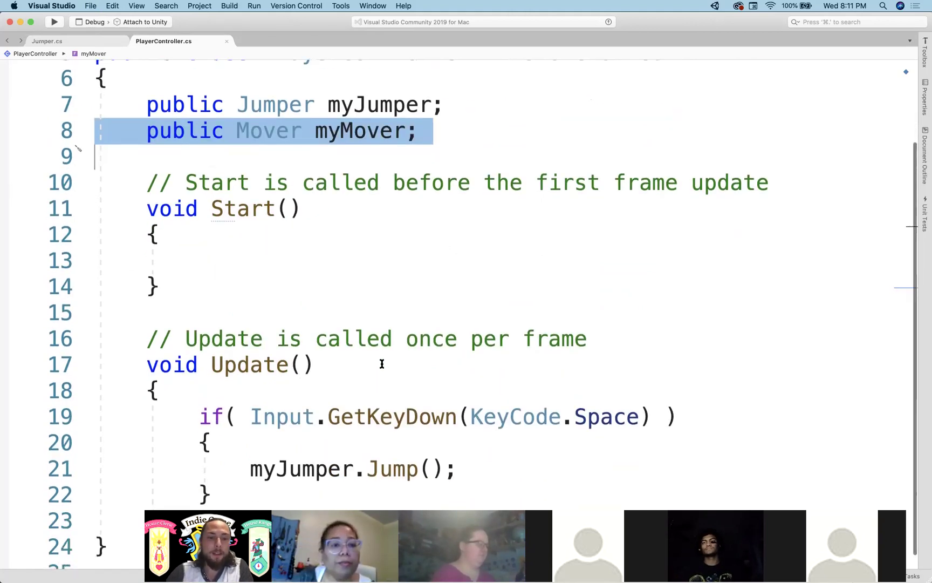
{"action": "key", "text": "super+Tab"}
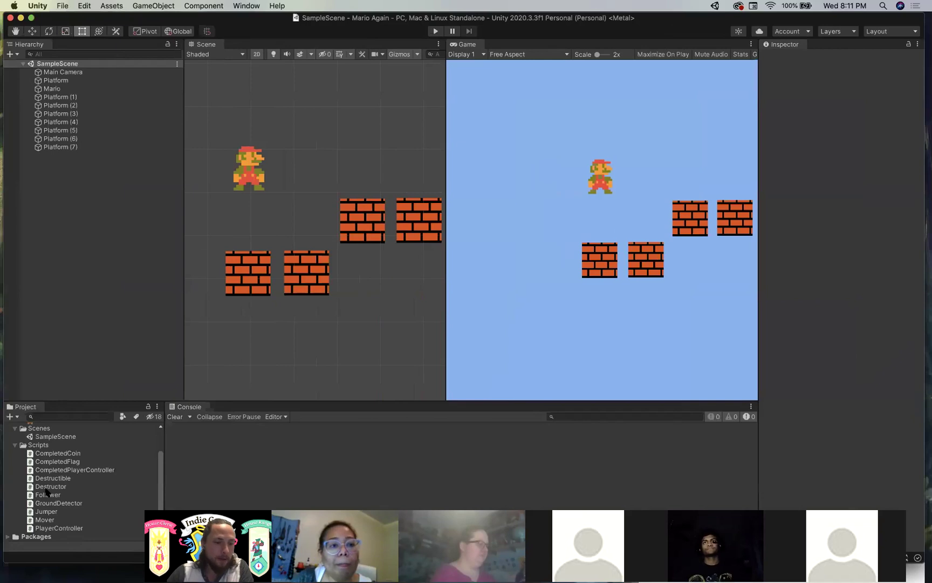
{"action": "double_click", "coordinate": [45, 520]}
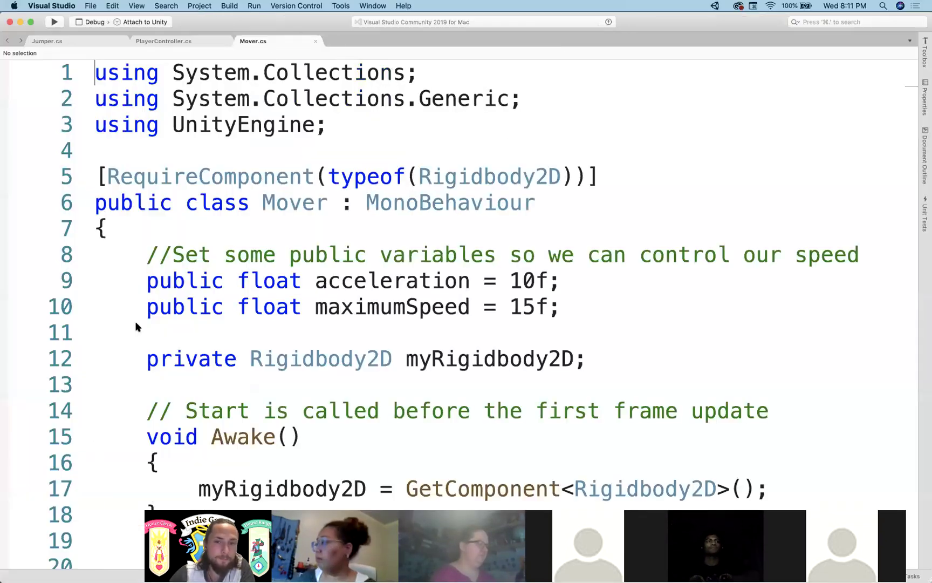
- Examine Mover.cs, including the acceleration and maximumSpeed variables, the Awake method and the AccelerateInDirection function with its Vector2 direction parameter
{"action": "scroll", "coordinate": [288, 235], "scroll_direction": "down", "scroll_amount": 6}
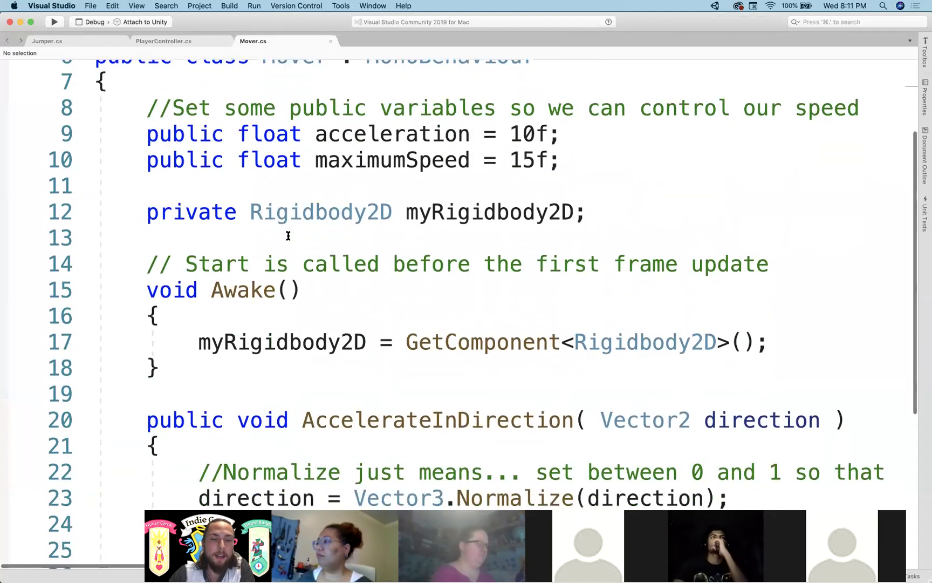
{"action": "scroll", "coordinate": [251, 151], "scroll_direction": "down", "scroll_amount": 6}
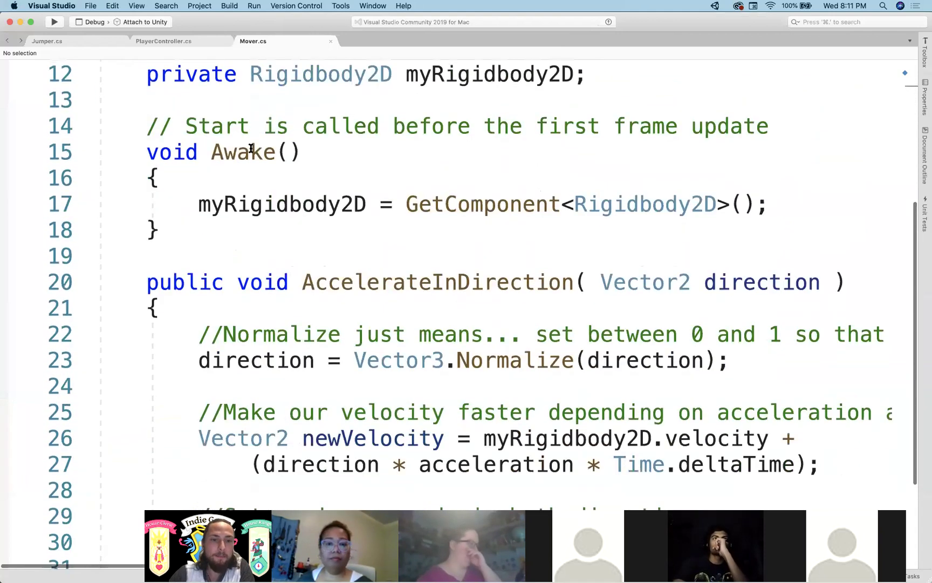
{"action": "scroll", "coordinate": [251, 148], "scroll_direction": "up", "scroll_amount": 10}
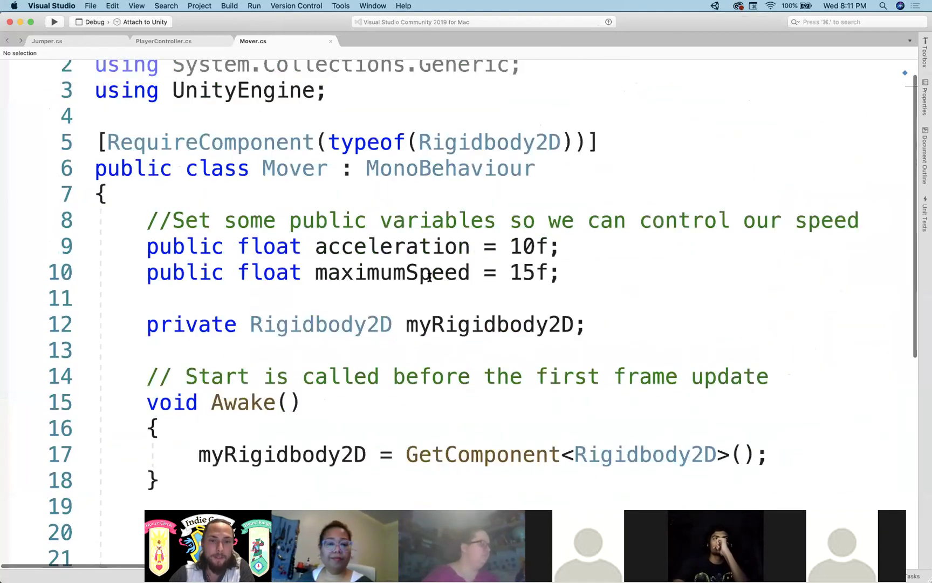
{"action": "scroll", "coordinate": [429, 300], "scroll_direction": "down", "scroll_amount": 5}
{"action": "scroll", "coordinate": [429, 300], "scroll_direction": "down", "scroll_amount": 11}
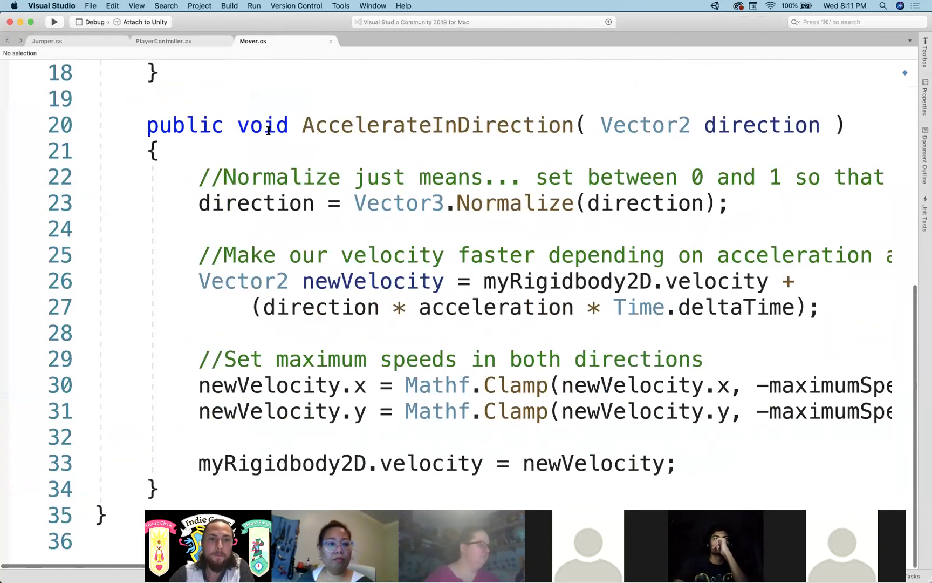
{"action": "double_click", "coordinate": [397, 131]}
{"action": "scroll", "coordinate": [385, 134], "scroll_direction": "down", "scroll_amount": 6}
{"action": "scroll", "coordinate": [397, 131], "scroll_direction": "up", "scroll_amount": 7}
{"action": "scroll", "coordinate": [397, 131], "scroll_direction": "up", "scroll_amount": 2}
{"action": "left_click", "coordinate": [445, 259]}
{"action": "double_click", "coordinate": [401, 218]}
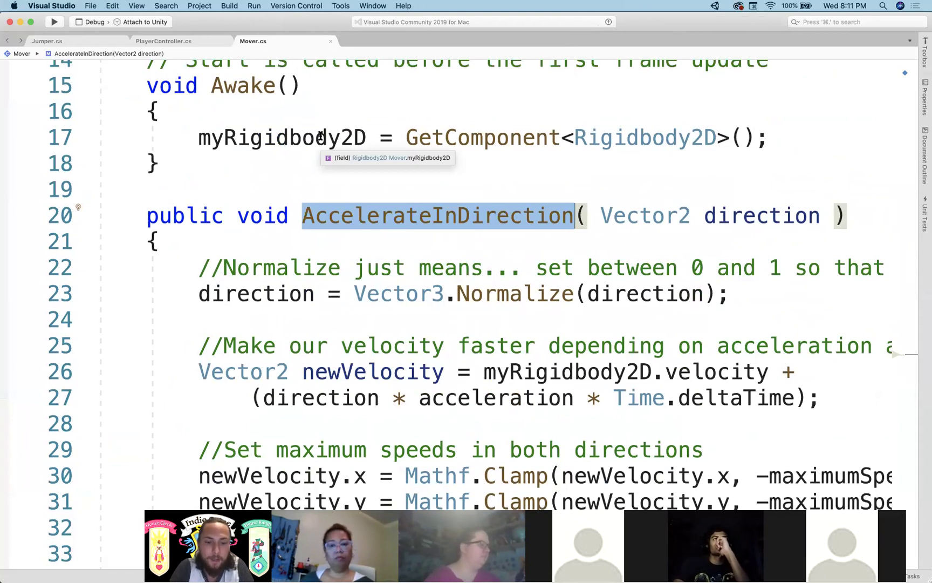
- Return to PlayerController.cs and review the GetKeyDown call and its KeyCode.Space argument in Update
{"action": "left_click", "coordinate": [156, 42]}
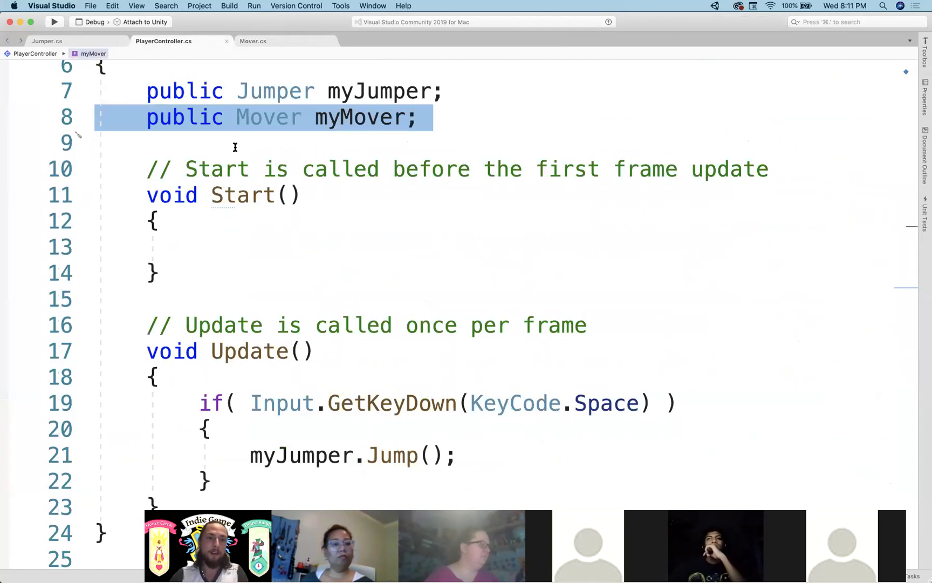
{"action": "scroll", "coordinate": [314, 248], "scroll_direction": "down", "scroll_amount": 3}
{"action": "left_click", "coordinate": [232, 421]}
{"action": "left_click", "coordinate": [215, 406]}
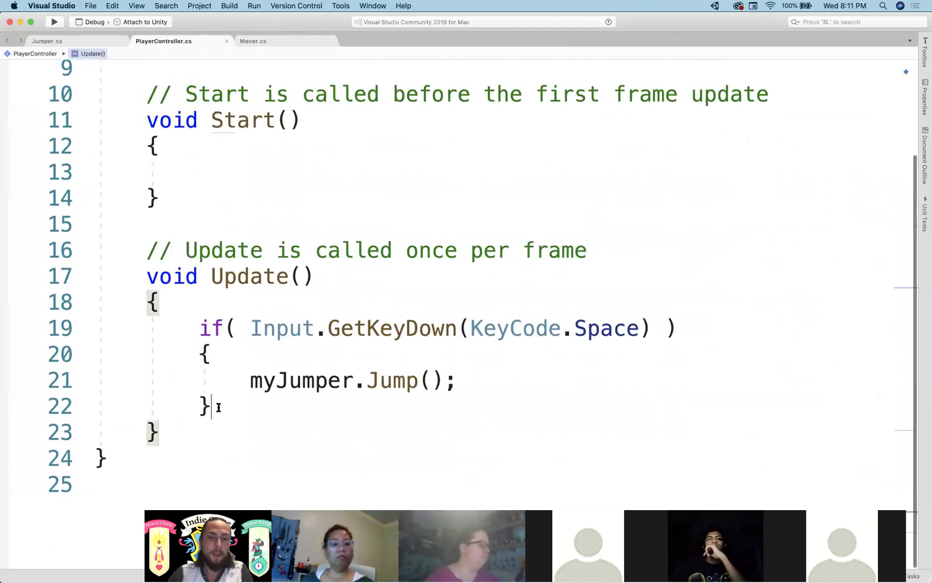
{"action": "double_click", "coordinate": [391, 328]}
{"action": "left_click_drag", "start_coordinate": [460, 328], "coordinate": [536, 328]}
{"action": "left_click_drag", "start_coordinate": [643, 327], "coordinate": [643, 328]}
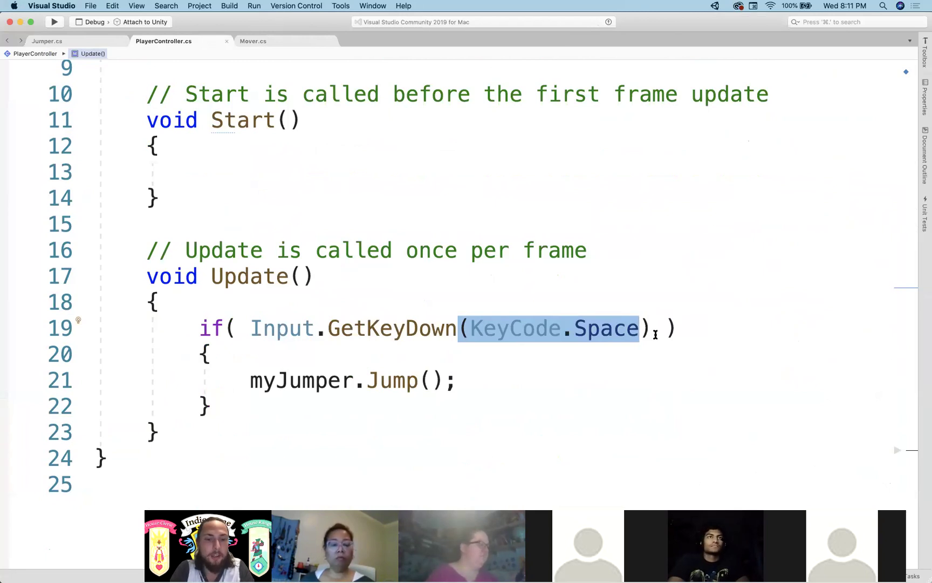
- Start a new function, public int ExampleFunction(), below the Update method in PlayerController.cs
{"action": "left_click", "coordinate": [204, 436]}
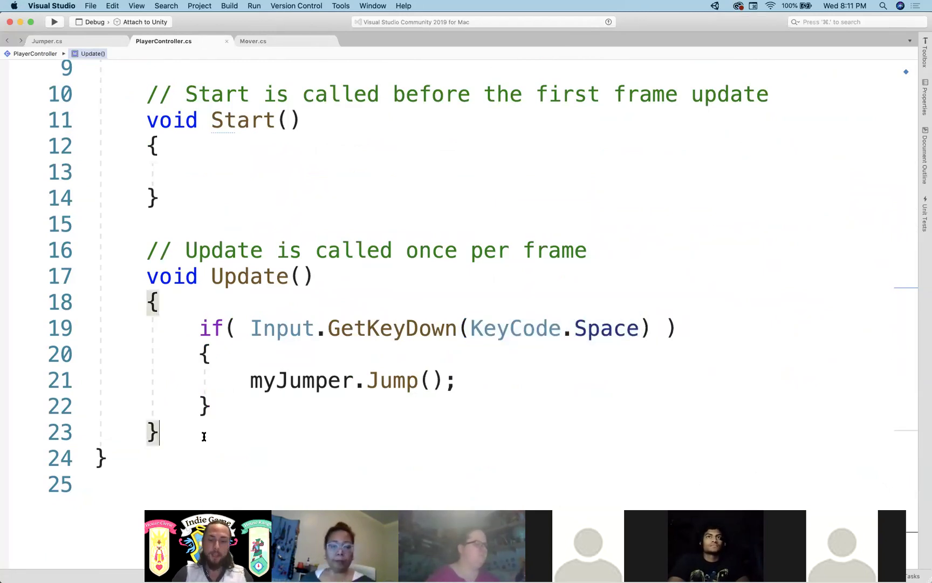
{"action": "key", "text": "Return"}
{"action": "key", "text": "Return"}
{"action": "type", "text": "public "}
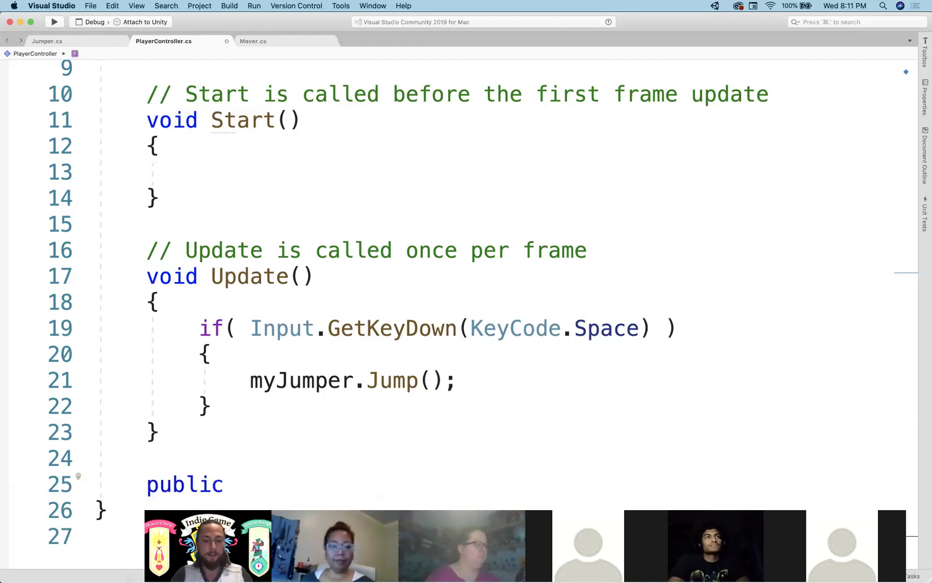
{"action": "type", "text": "int "}
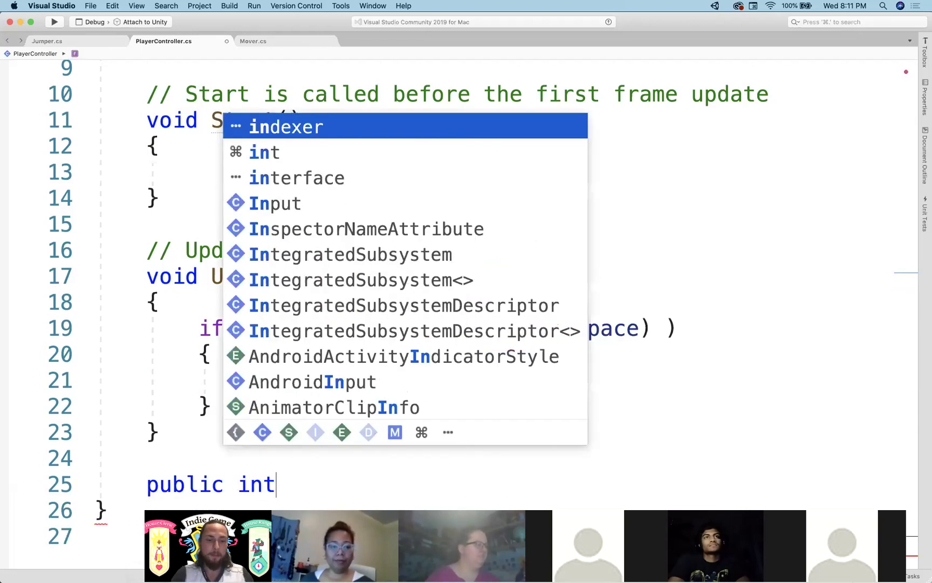
{"action": "type", "text": "Example"}
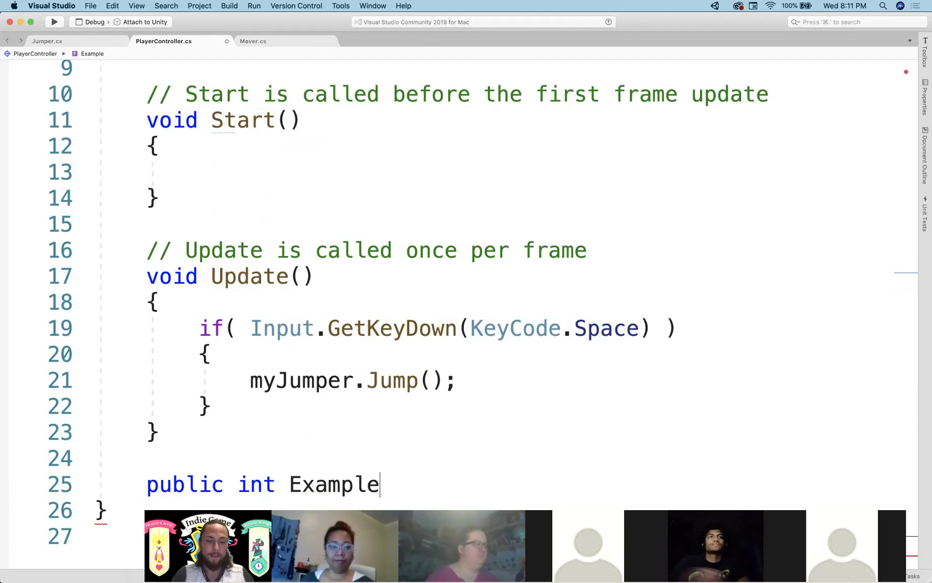
{"action": "type", "text": "Function("}
- Give ExampleFunction two integer parameters, int number1 and int number2
{"action": "scroll", "coordinate": [308, 357], "scroll_direction": "down", "scroll_amount": 1}
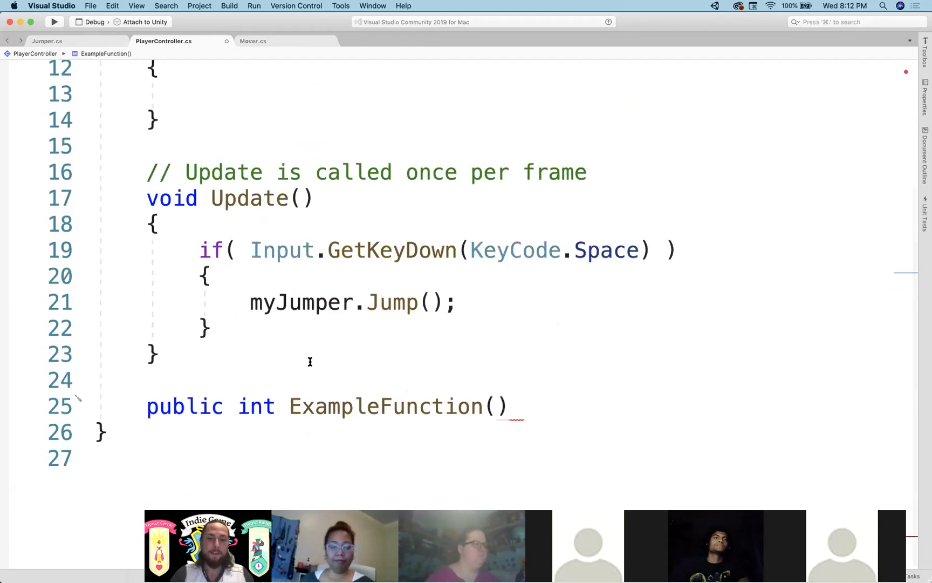
{"action": "type", "text": "int num"}
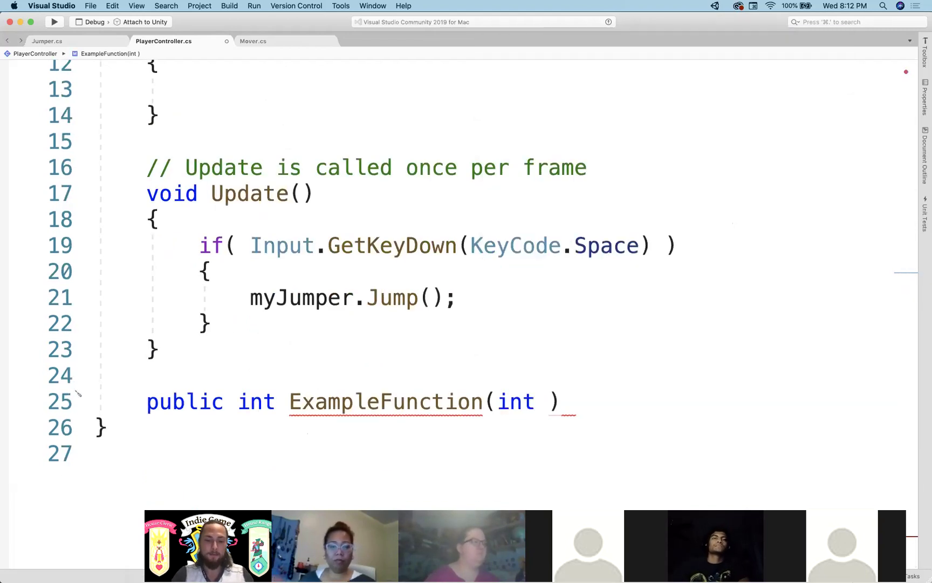
{"action": "type", "text": "ber1, int"}
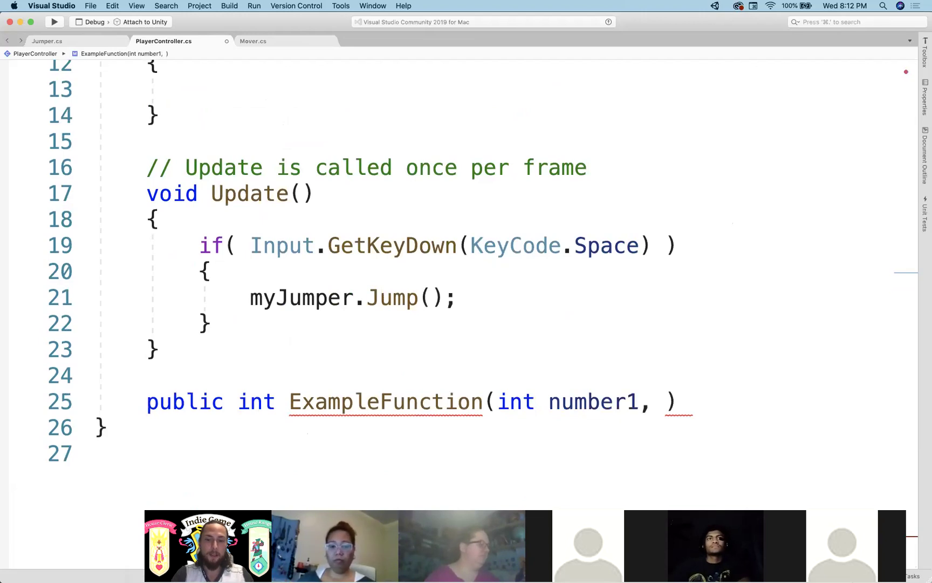
{"action": "key", "text": "BackSpace"}
{"action": "key", "text": "BackSpace"}
{"action": "type", "text": "nt number2)"}
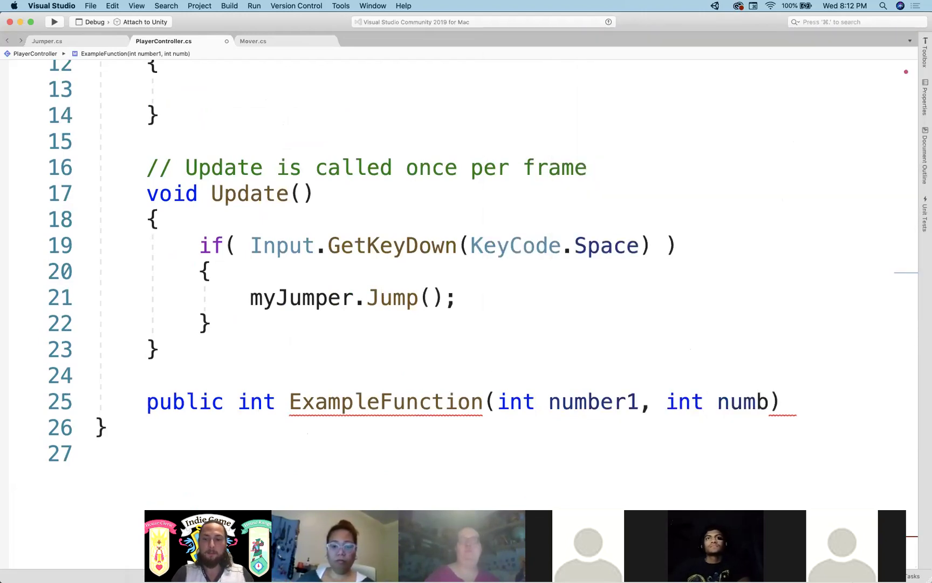
- Add a braced body to ExampleFunction containing return number1 + number2;
{"action": "key", "text": "Return"}
{"action": "type", "text": "{"}
{"action": "key", "text": "Return"}
{"action": "scroll", "coordinate": [312, 291], "scroll_direction": "down", "scroll_amount": 2}
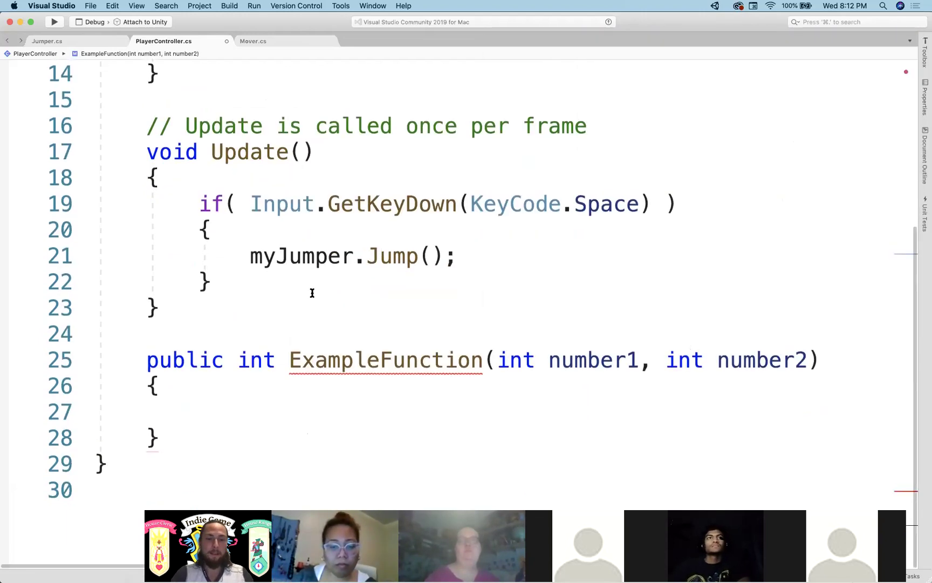
{"action": "type", "text": "return nu"}
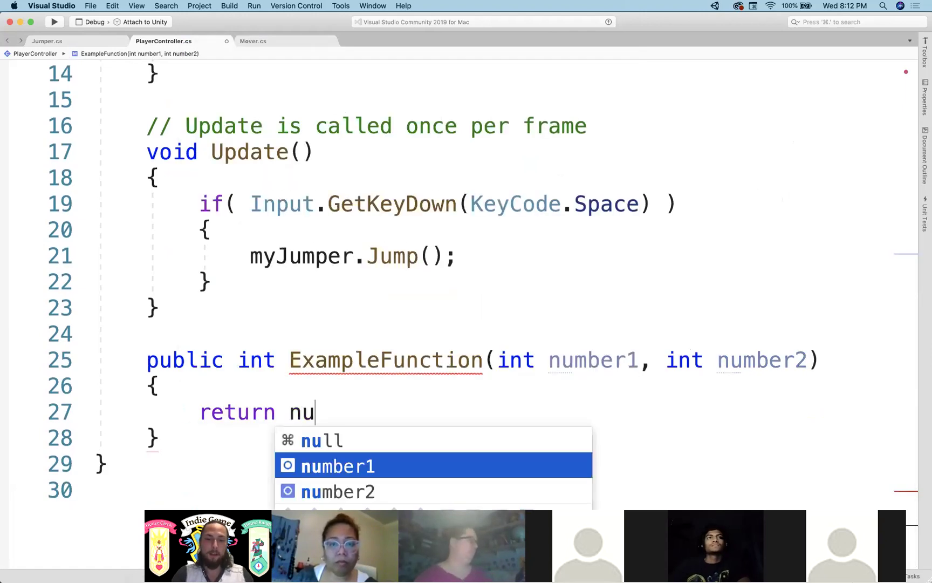
{"action": "type", "text": "mber1 + numb"}
{"action": "key", "text": "Down"}
{"action": "type", "text": "er2;"}
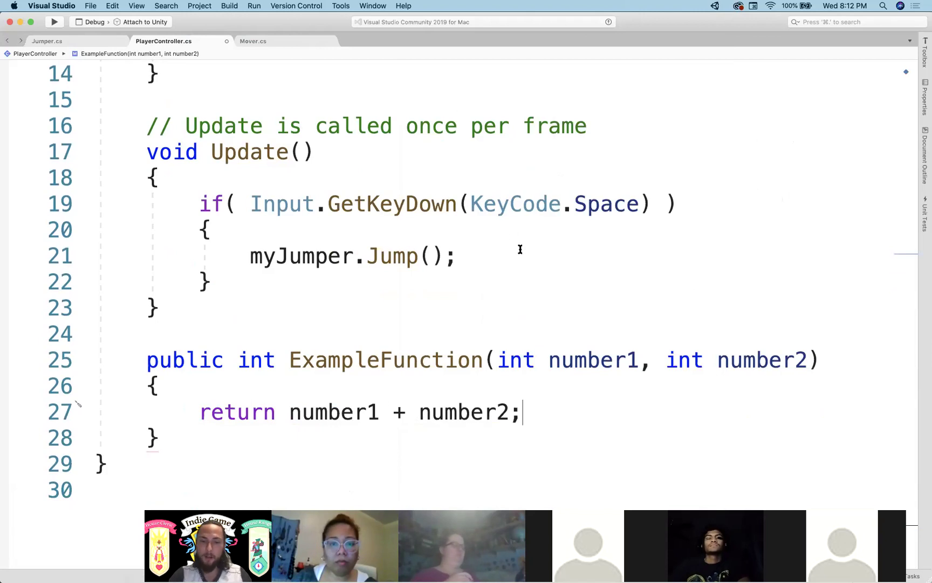
- Add int exampleInt = ExampleFunction(3, 5); after the if block in Update and save the script
{"action": "double_click", "coordinate": [375, 359]}
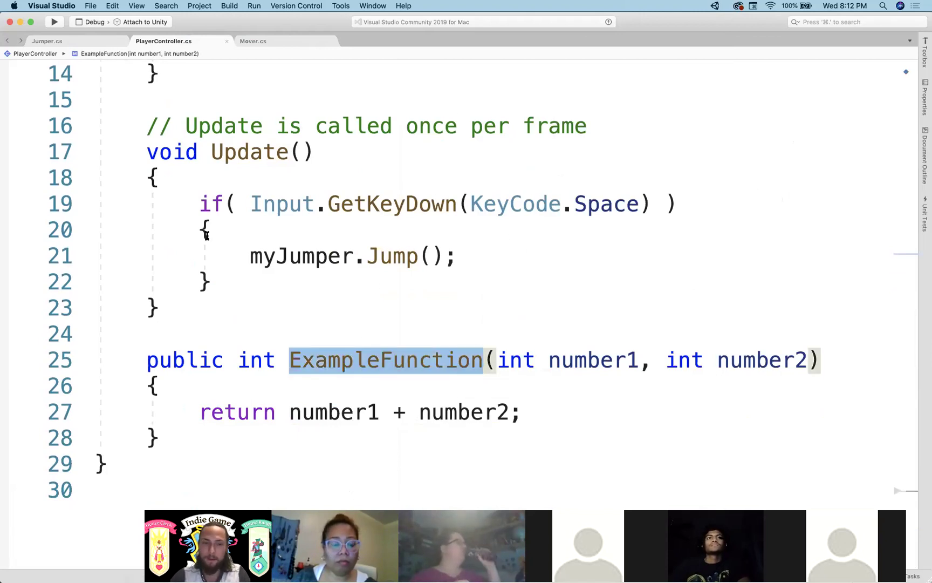
{"action": "left_click", "coordinate": [231, 284]}
{"action": "key", "text": "Return"}
{"action": "key", "text": "Return"}
{"action": "type", "text": "int exampleInt = Exmp"}
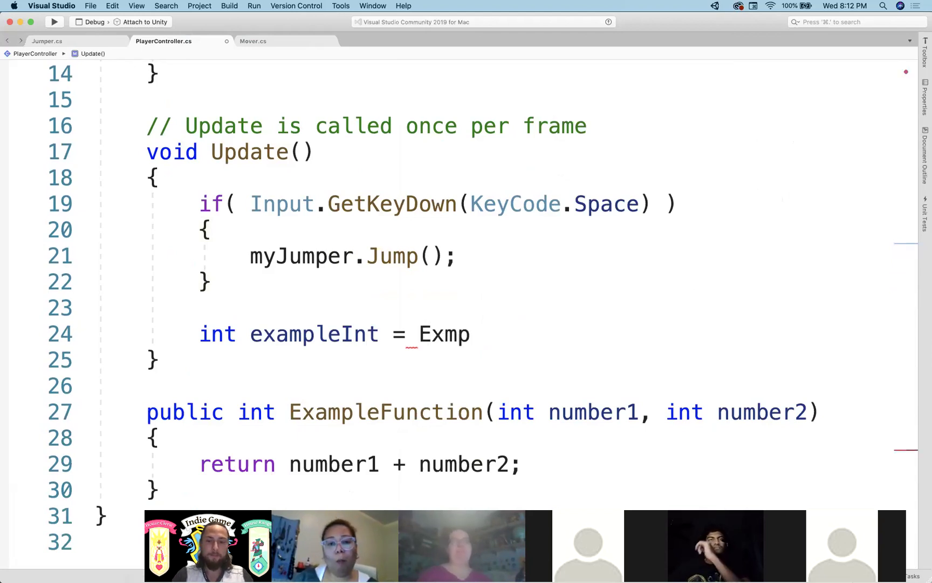
{"action": "key", "text": "BackSpace"}
{"action": "key", "text": "BackSpace"}
{"action": "type", "text": "ampleFuncti"}
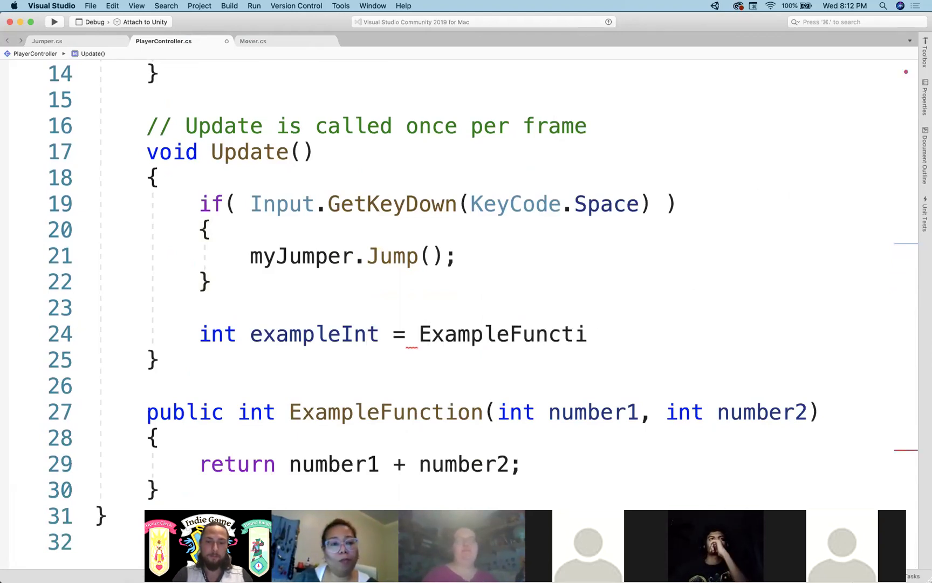
{"action": "type", "text": "on(3, 5);"}
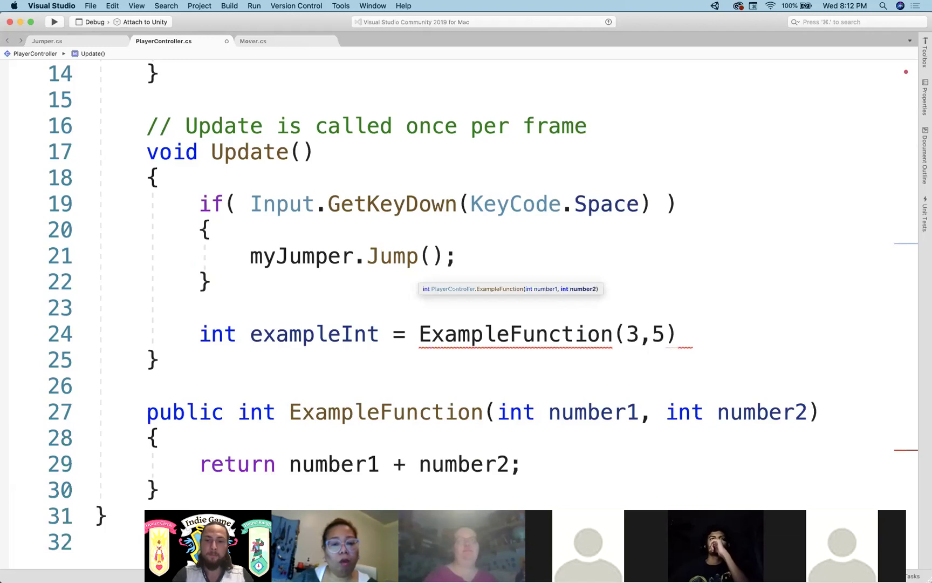
{"action": "left_click", "coordinate": [380, 298]}
{"action": "key", "text": "super+s"}
{"action": "scroll", "coordinate": [366, 333], "scroll_direction": "down", "scroll_amount": 2}
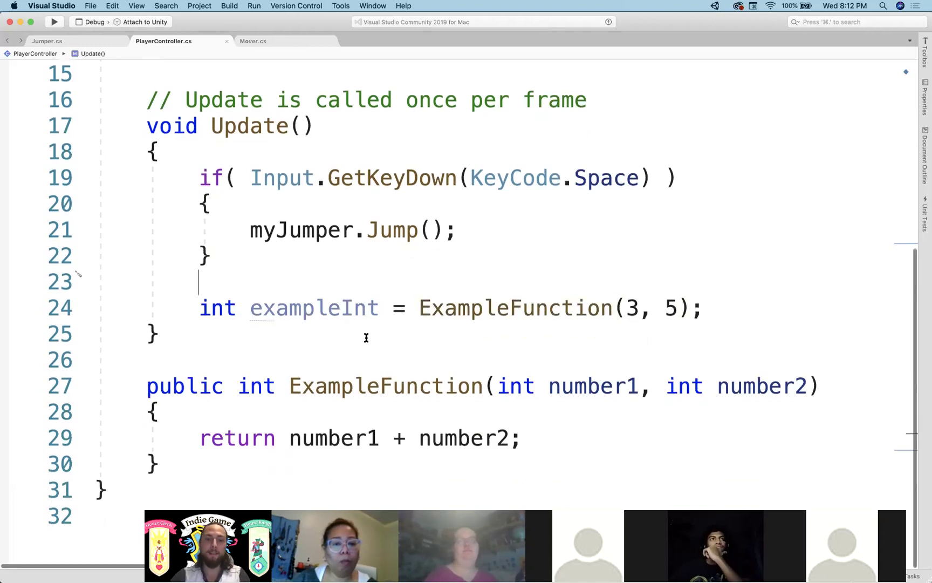
- Trace how the arguments 3 and 5 pass into ExampleFunction and its returned sum reaches exampleInt
{"action": "left_click", "coordinate": [392, 397]}
{"action": "double_click", "coordinate": [324, 272]}
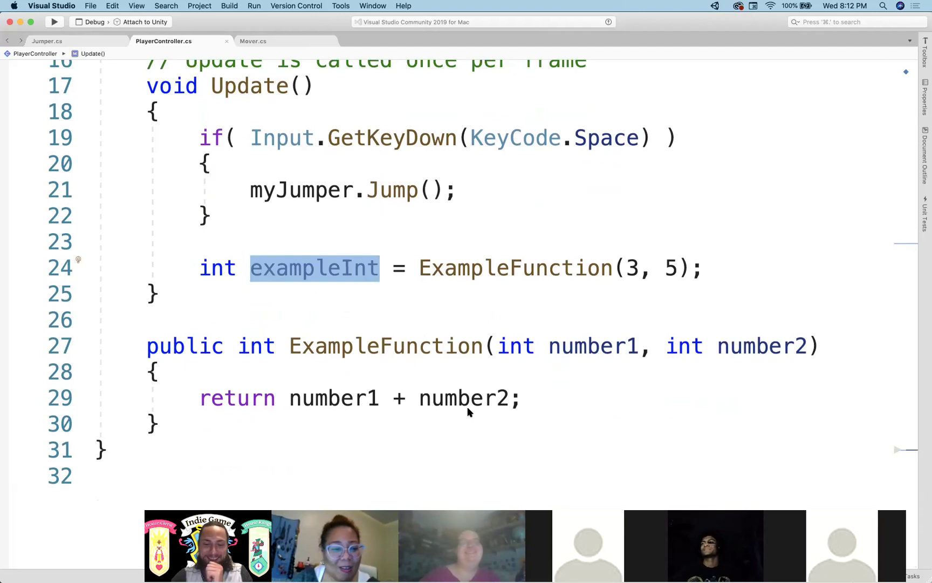
{"action": "left_click_drag", "start_coordinate": [535, 397], "coordinate": [286, 396]}
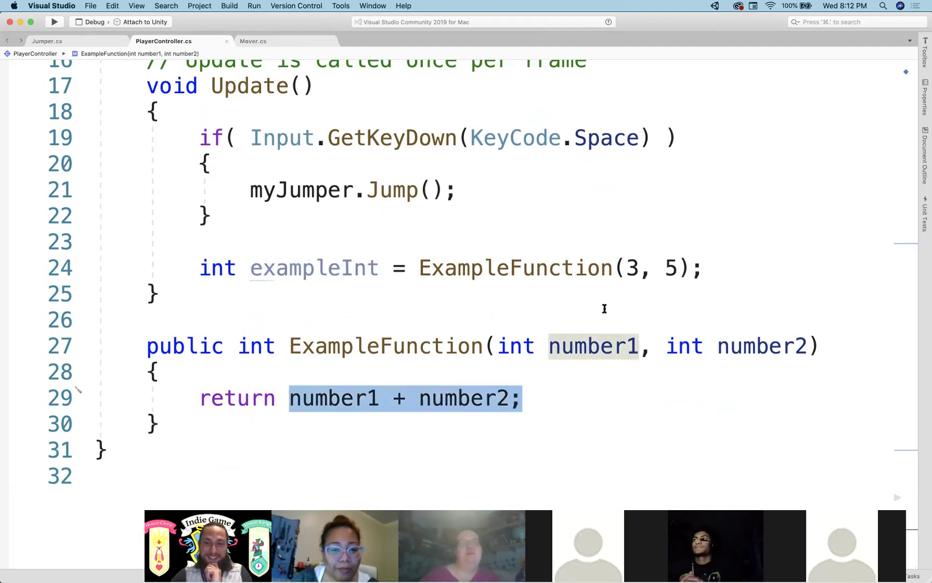
{"action": "double_click", "coordinate": [317, 265]}
{"action": "left_click_drag", "start_coordinate": [626, 268], "coordinate": [685, 268]}
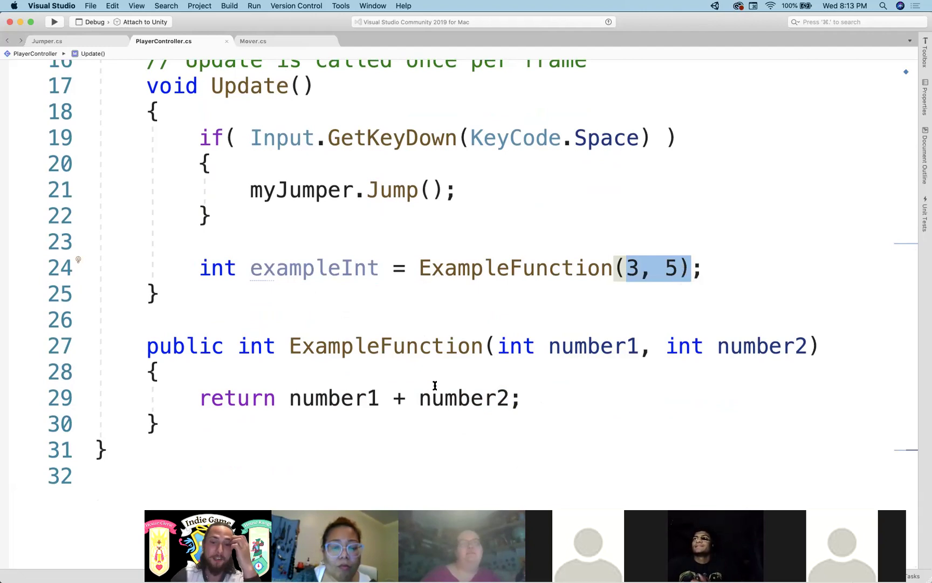
{"action": "left_click_drag", "start_coordinate": [290, 398], "coordinate": [510, 397]}
{"action": "left_click", "coordinate": [157, 380]}
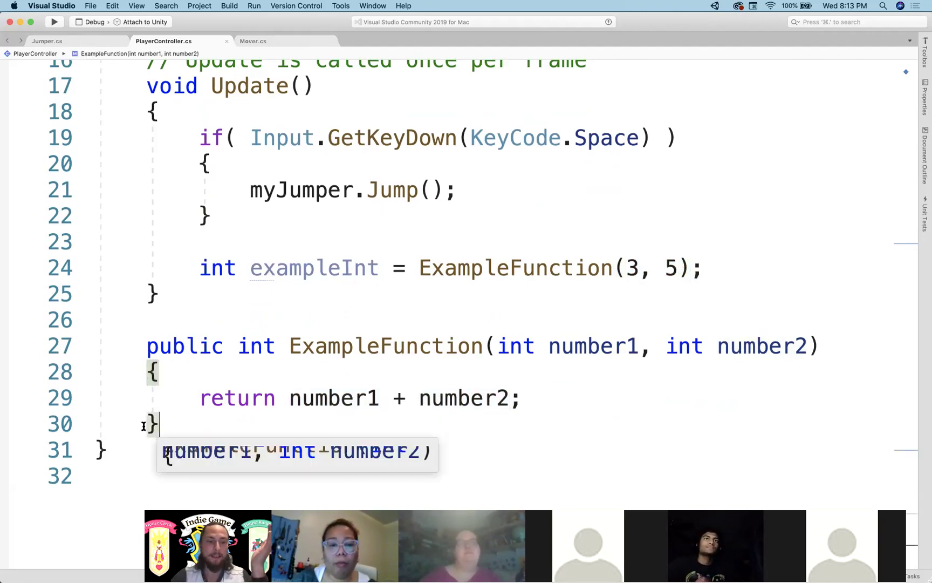
- Paste extra copies of return number1 + number2; below the original statement in ExampleFunction, closing any dialogs opened by accident
{"action": "left_click_drag", "start_coordinate": [151, 396], "coordinate": [197, 397]}
{"action": "key", "text": "super+c"}
{"action": "left_click", "coordinate": [598, 401]}
{"action": "left_click", "coordinate": [524, 398]}
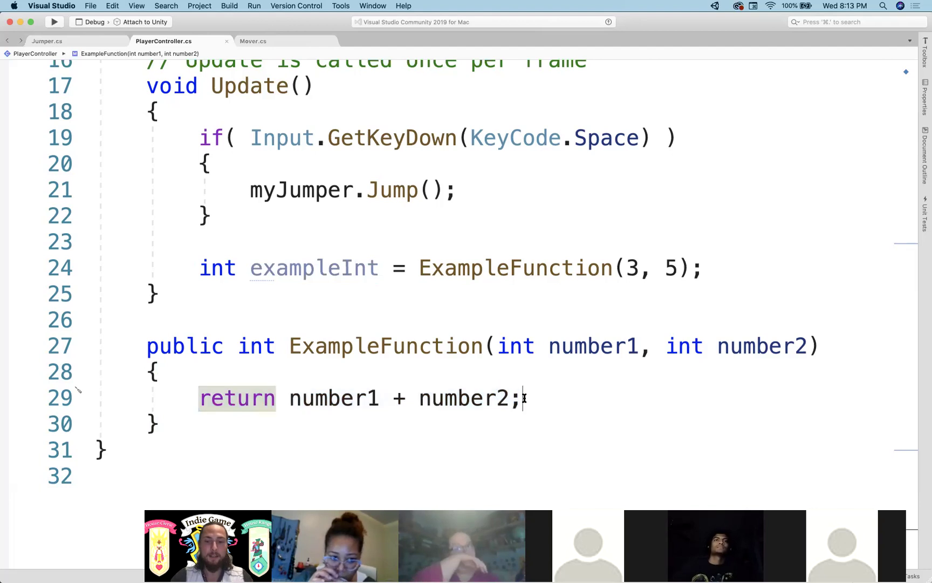
{"action": "key", "text": "Return"}
{"action": "key", "text": "super+v"}
{"action": "key", "text": "super+Return"}
{"action": "key", "text": "super+v"}
{"action": "key", "text": "super+v"}
{"action": "key", "text": "super+Return"}
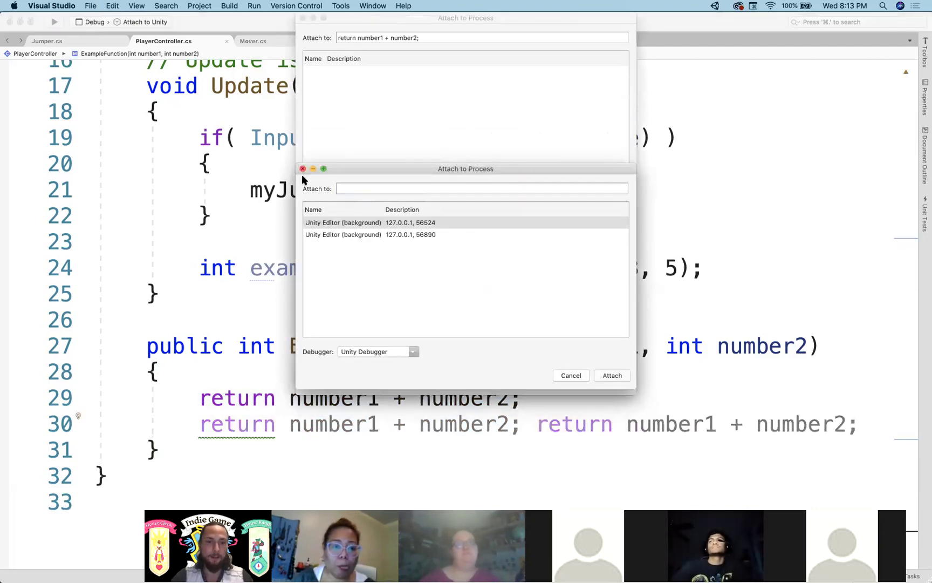
{"action": "left_click", "coordinate": [303, 169]}
{"action": "left_click", "coordinate": [303, 18]}
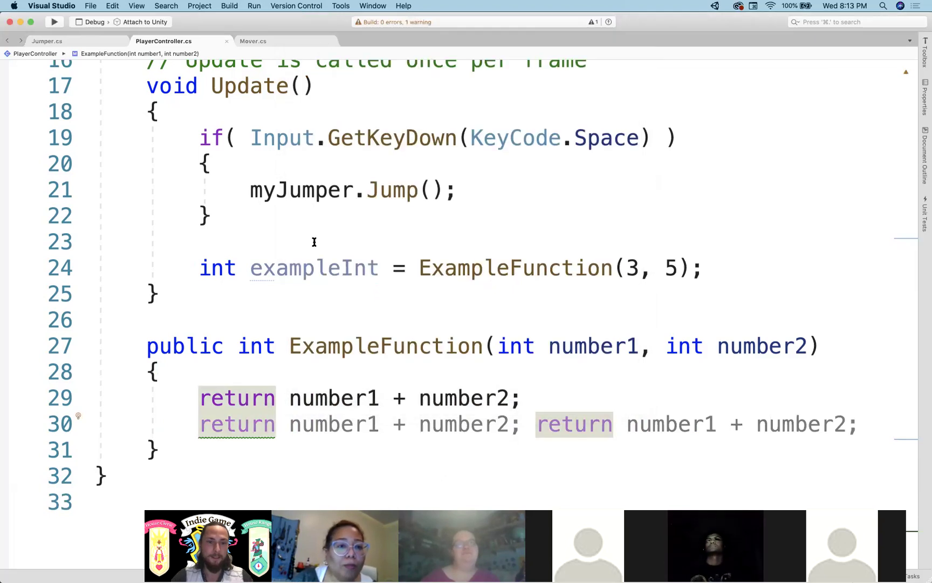
- Put the duplicated return statements in ExampleFunction on separate lines and paste further copies beneath them
{"action": "left_click", "coordinate": [524, 423]}
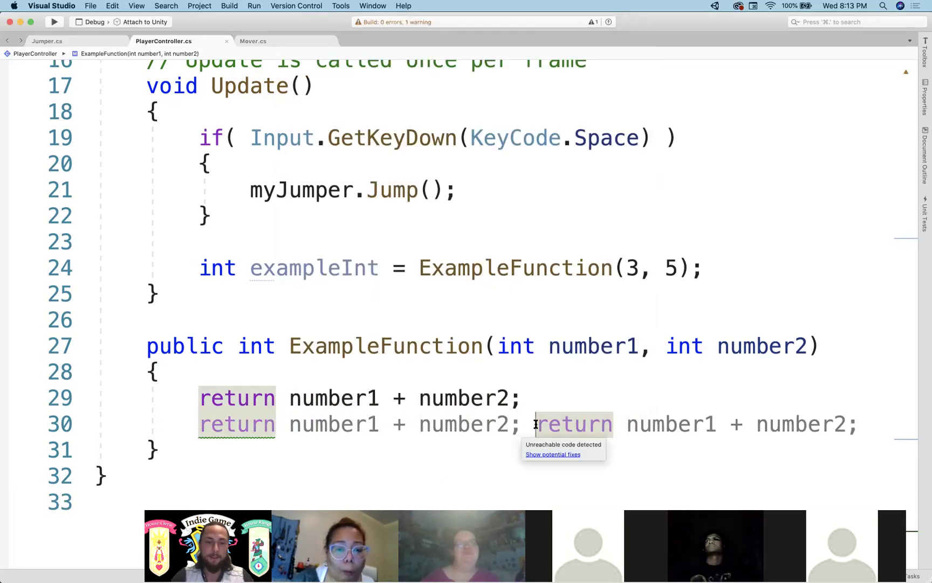
{"action": "key", "text": "Return"}
{"action": "key", "text": "Return"}
{"action": "key", "text": "super+v"}
{"action": "key", "text": "Return"}
{"action": "key", "text": "super+v"}
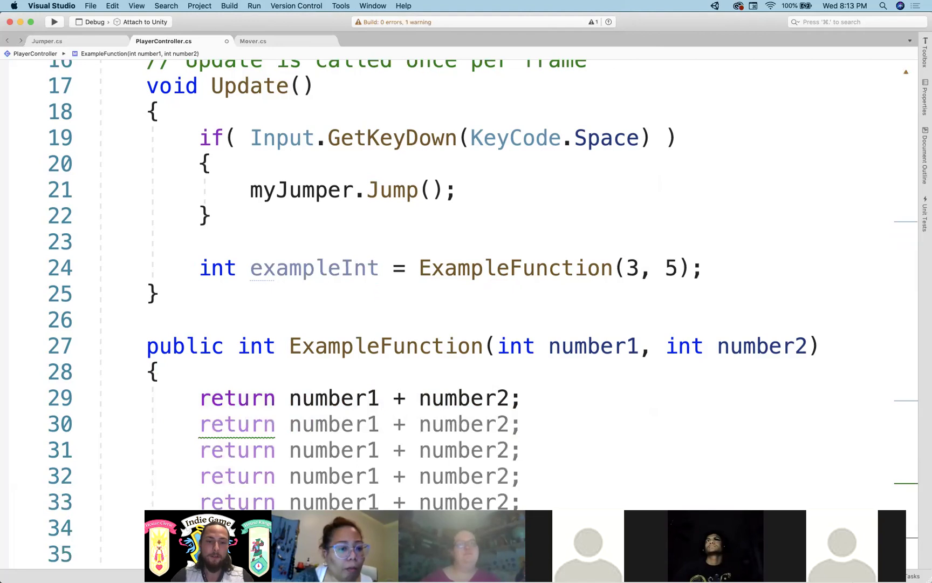
- Delete the duplicated return lines and the blank line so ExampleFunction keeps only its first return statement
{"action": "scroll", "coordinate": [235, 410], "scroll_direction": "down", "scroll_amount": 5}
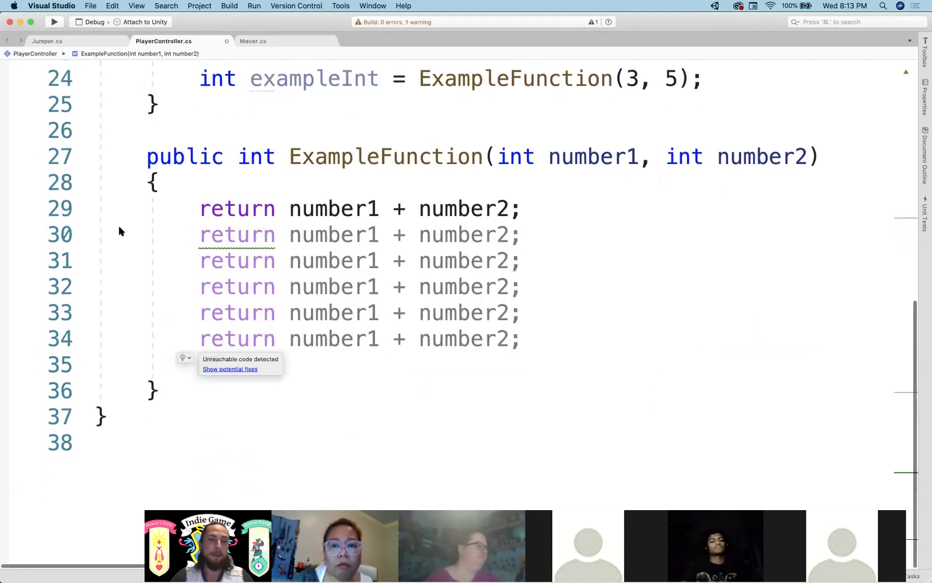
{"action": "left_click_drag", "start_coordinate": [226, 359], "coordinate": [46, 233]}
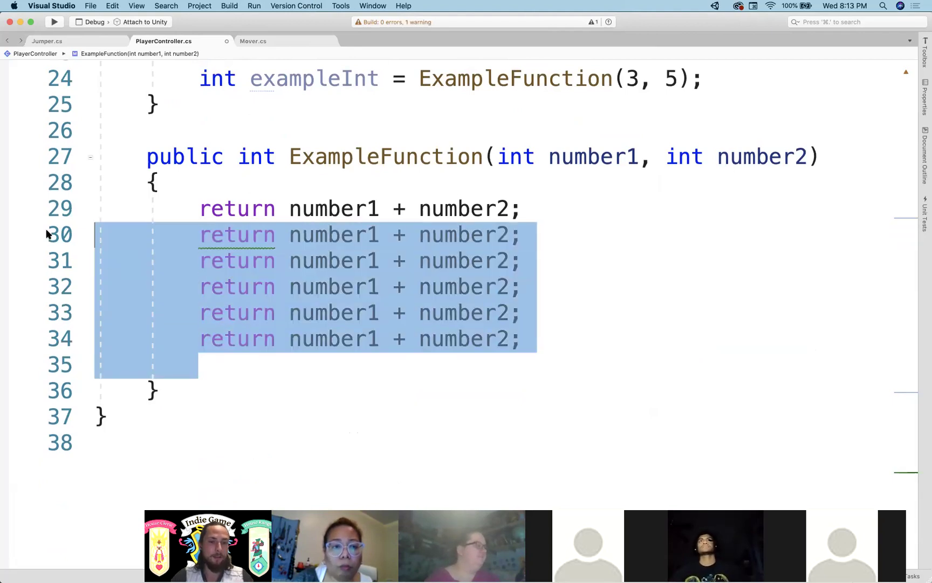
{"action": "key", "text": "BackSpace"}
{"action": "key", "text": "BackSpace"}
- Trace how the returned expression number1 + number2 and the arguments 3 and 5 relate to exampleInt
{"action": "scroll", "coordinate": [392, 254], "scroll_direction": "up", "scroll_amount": 3}
{"action": "scroll", "coordinate": [381, 365], "scroll_direction": "up", "scroll_amount": 3}
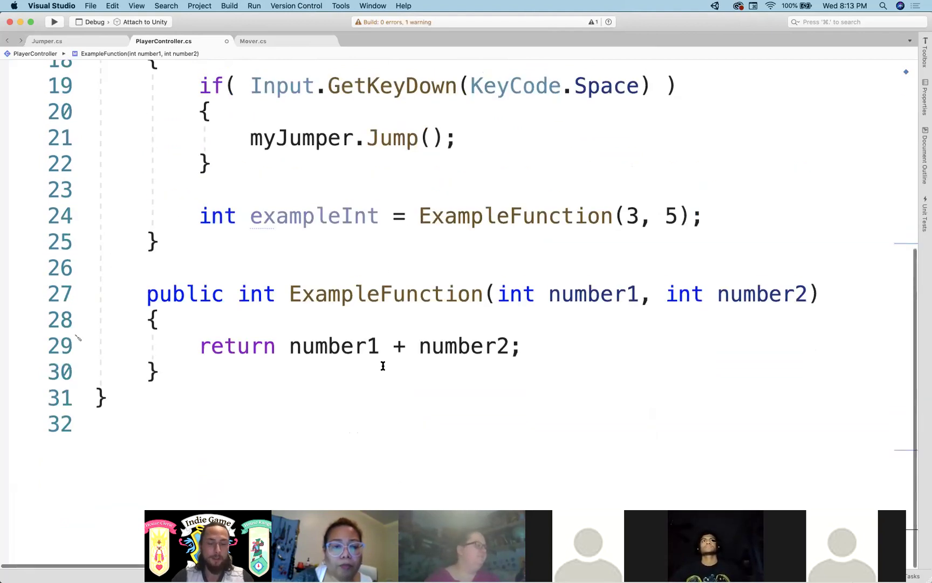
{"action": "left_click_drag", "start_coordinate": [292, 446], "coordinate": [531, 447]}
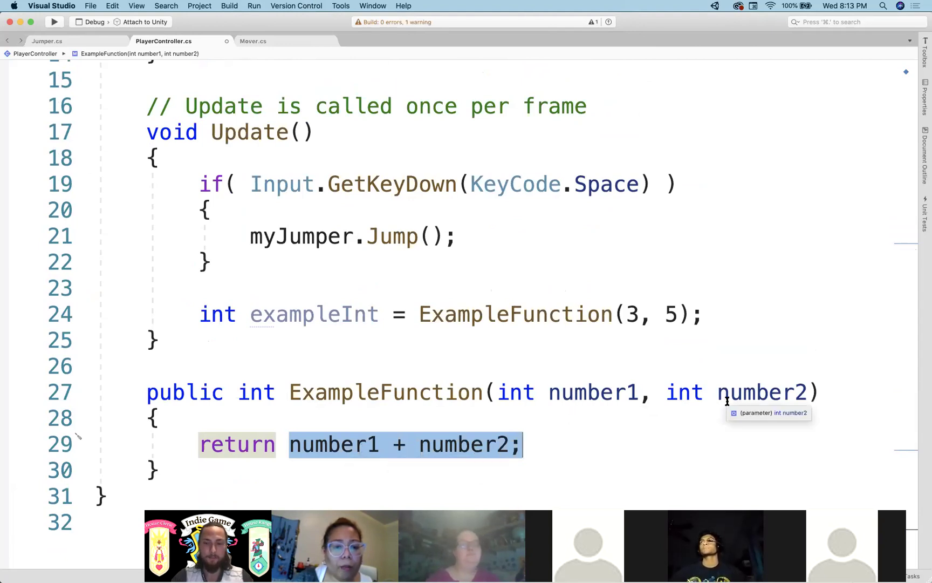
{"action": "left_click_drag", "start_coordinate": [626, 314], "coordinate": [667, 314]}
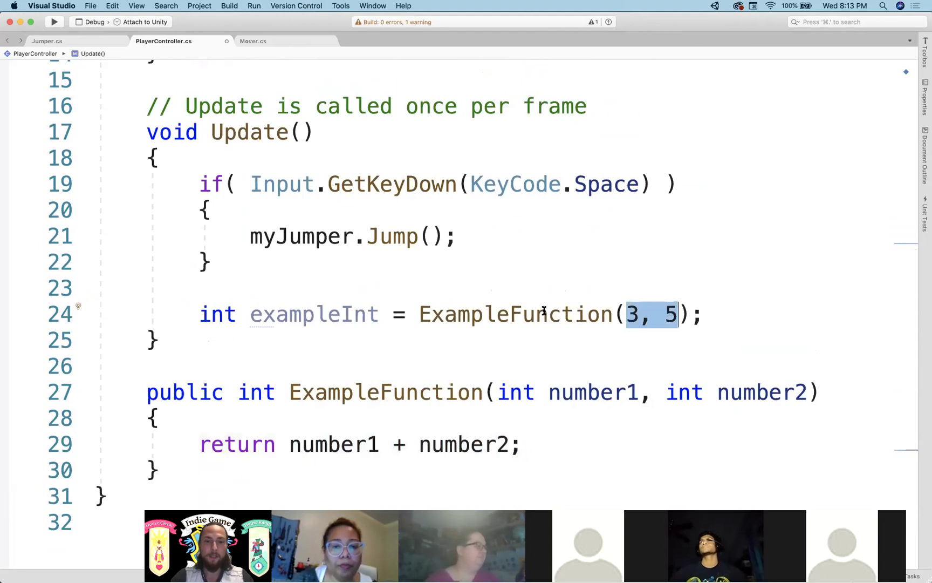
{"action": "double_click", "coordinate": [289, 318]}
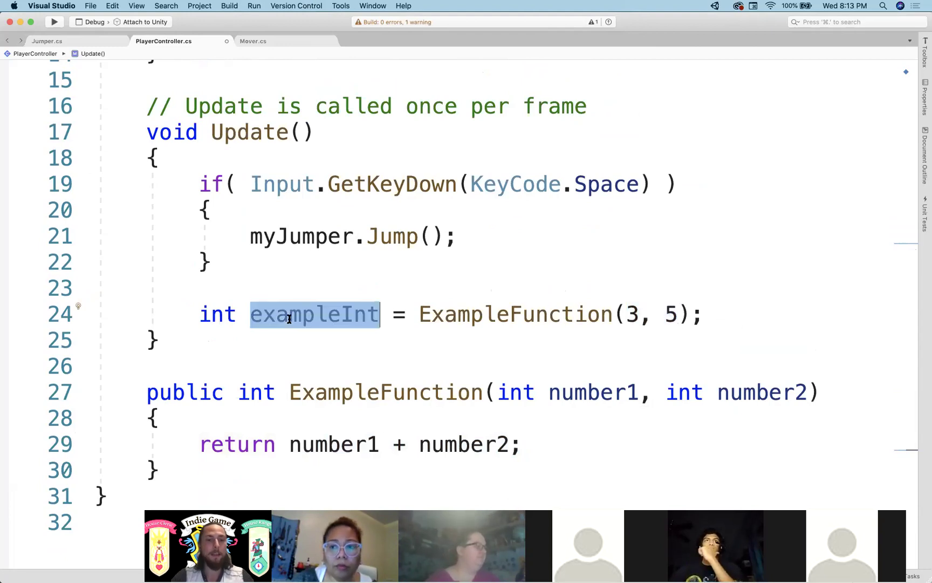
- Examine the type and name of each parameter in the ExampleFunction declaration and the return statement that uses them
{"action": "left_click_drag", "start_coordinate": [496, 392], "coordinate": [641, 392]}
{"action": "left_click", "coordinate": [504, 393]}
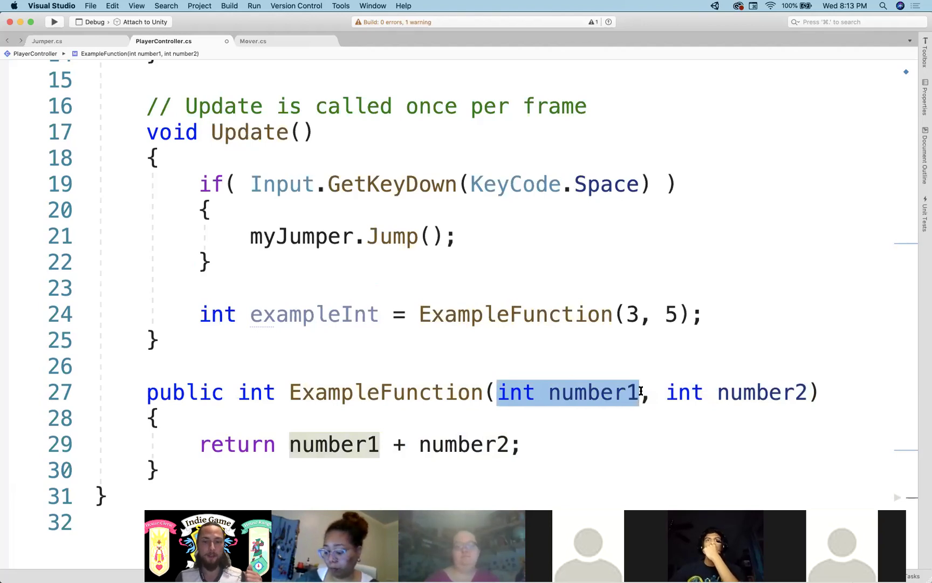
{"action": "left_click", "coordinate": [641, 393]}
{"action": "double_click", "coordinate": [574, 391]}
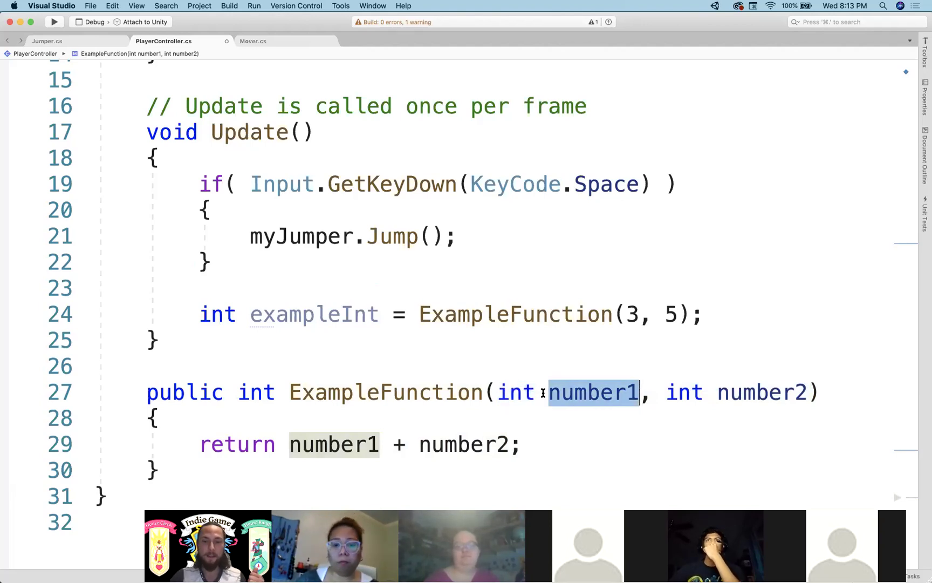
{"action": "double_click", "coordinate": [510, 393]}
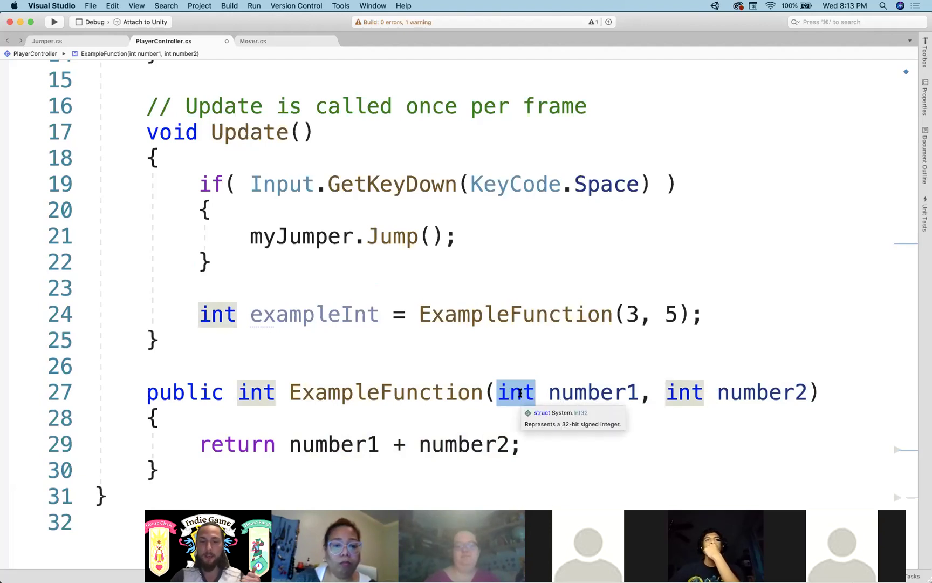
{"action": "double_click", "coordinate": [601, 391]}
{"action": "left_click", "coordinate": [681, 392]}
{"action": "left_click", "coordinate": [755, 392]}
{"action": "double_click", "coordinate": [756, 393]}
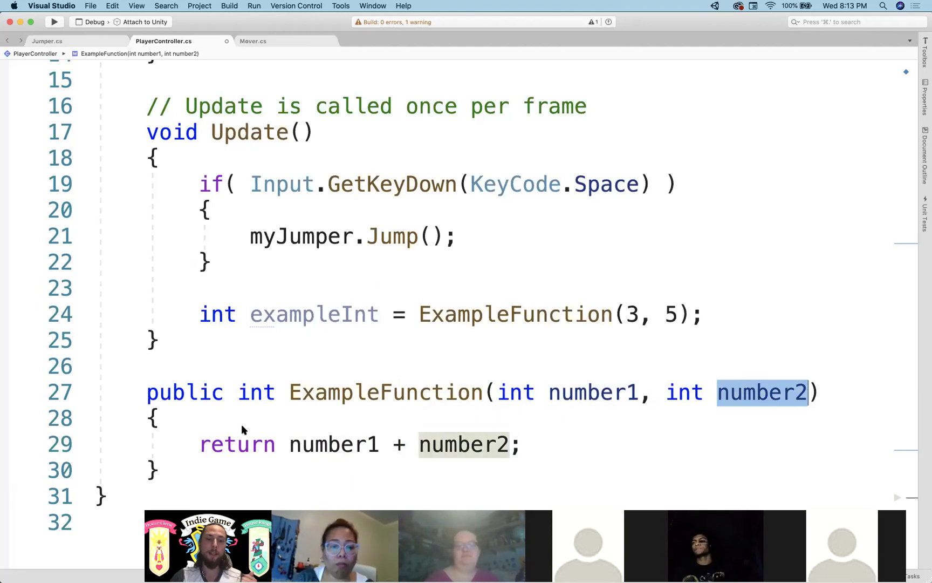
{"action": "left_click_drag", "start_coordinate": [199, 447], "coordinate": [523, 447]}
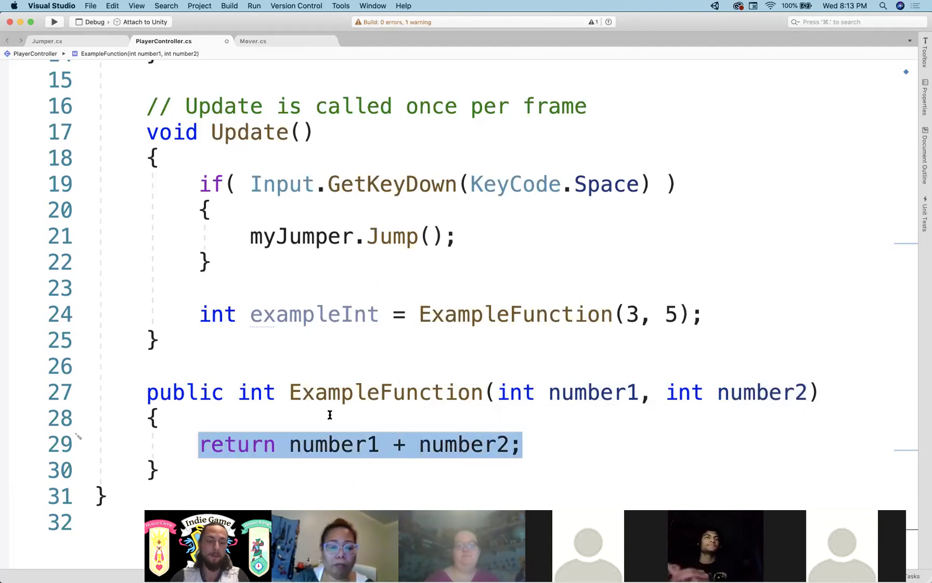
- Delete the whole ExampleFunction definition and the int exampleInt = ExampleFunction(3, 5); line from Update
{"action": "left_click_drag", "start_coordinate": [85, 370], "coordinate": [63, 367]}
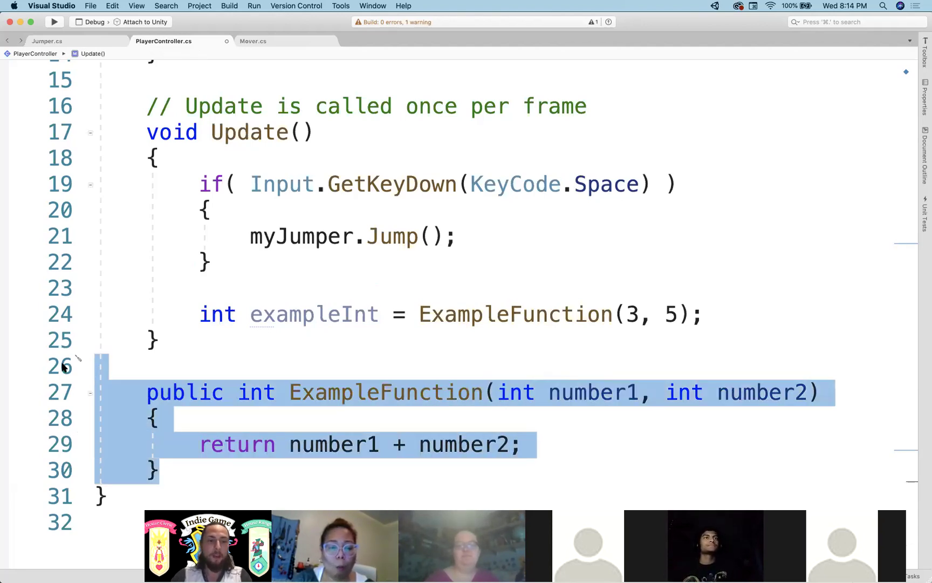
{"action": "key", "text": "BackSpace"}
{"action": "scroll", "coordinate": [311, 334], "scroll_direction": "up", "scroll_amount": 5}
{"action": "double_click", "coordinate": [386, 341]}
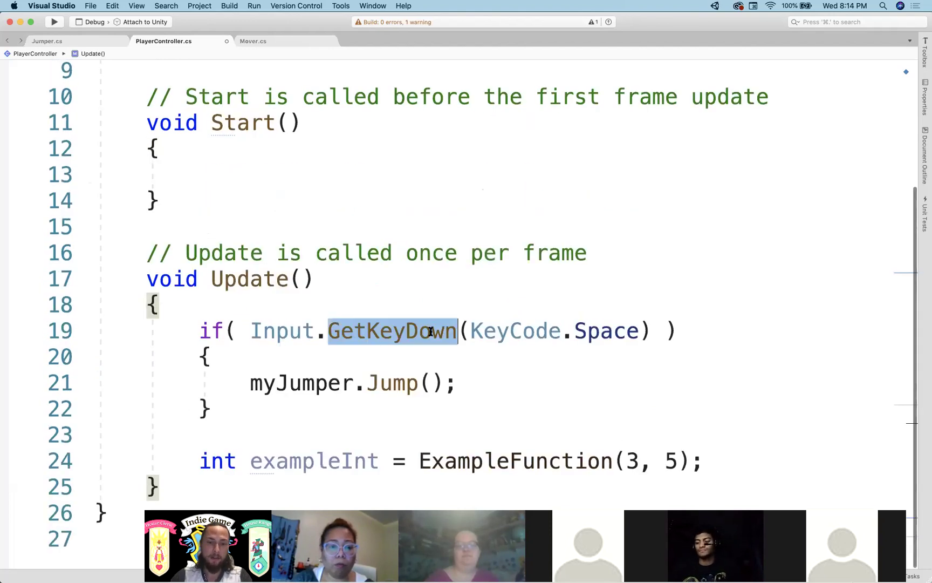
{"action": "left_click_drag", "start_coordinate": [471, 331], "coordinate": [641, 334]}
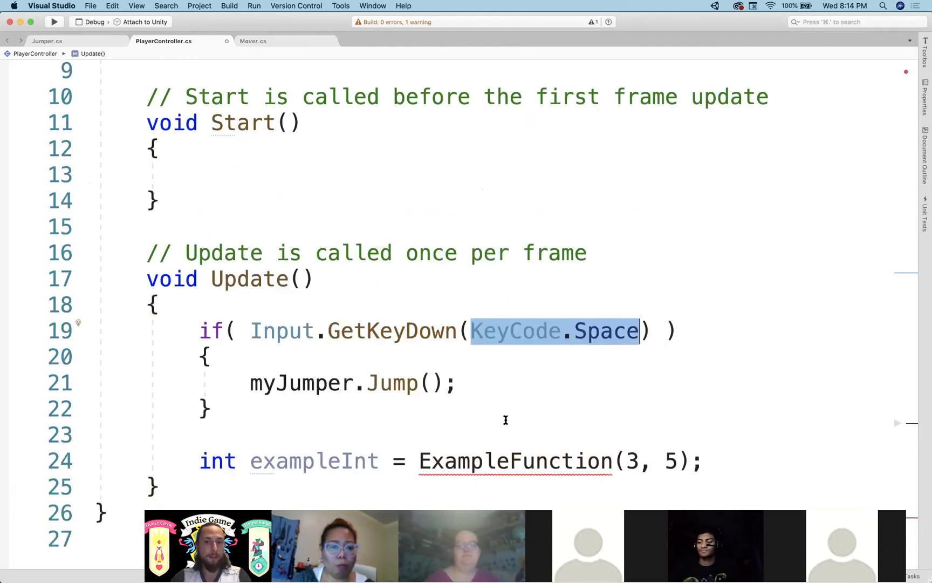
{"action": "scroll", "coordinate": [504, 419], "scroll_direction": "down", "scroll_amount": 2}
{"action": "left_click_drag", "start_coordinate": [706, 406], "coordinate": [199, 406]}
{"action": "key", "text": "BackSpace"}
- Start a second if statement below the jump block in Update whose condition calls Input.GetKeyDown with a KeyCode argument
{"action": "type", "text": "if("}
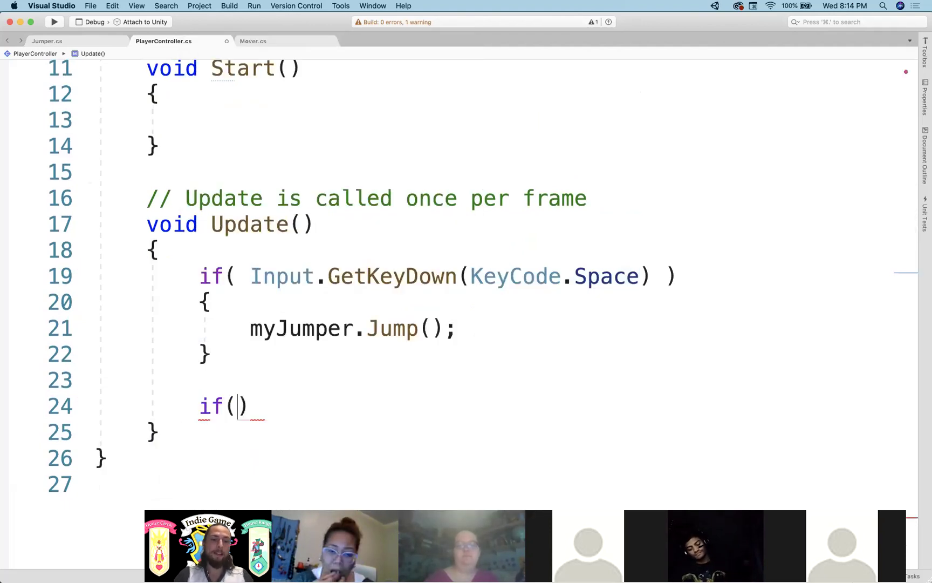
{"action": "key", "text": "Left"}
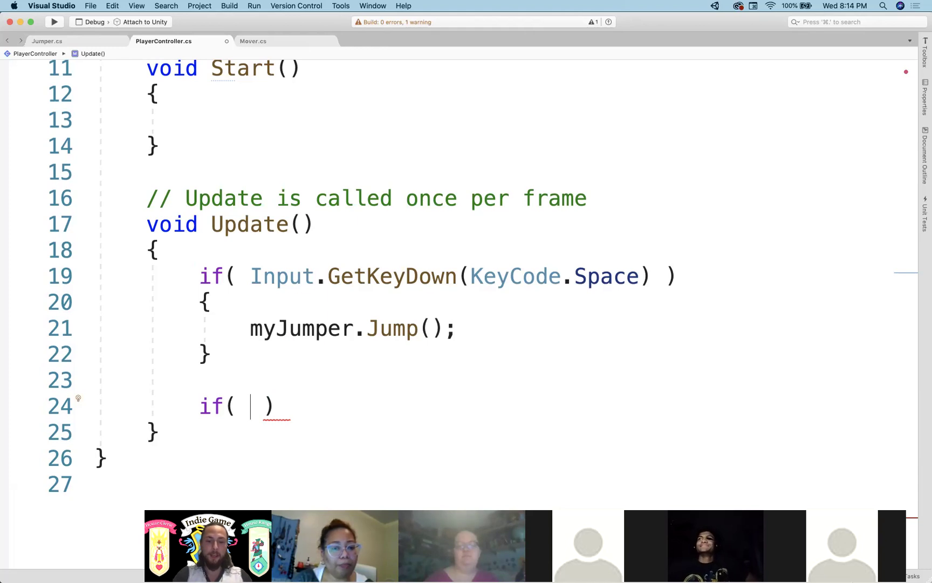
{"action": "type", "text": "Input"}
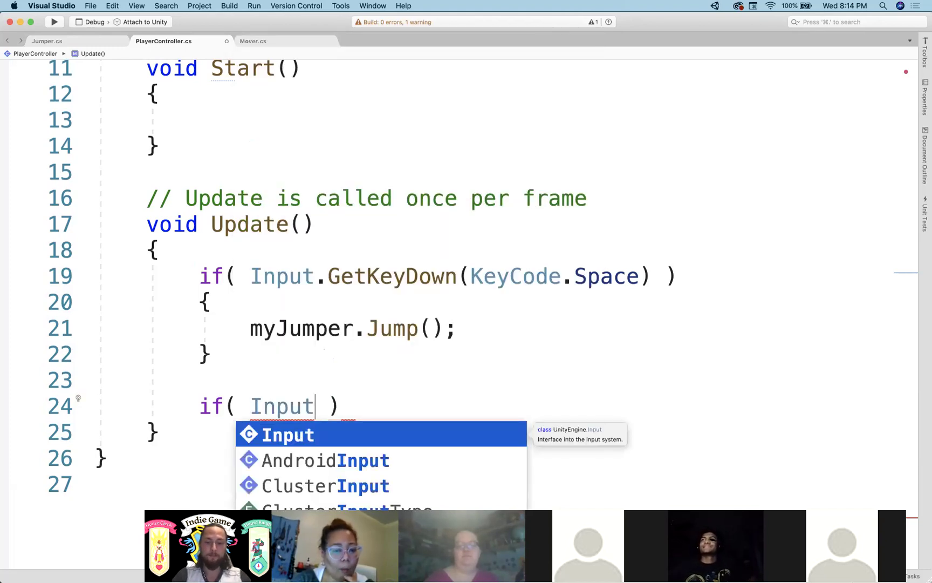
{"action": "type", "text": ".Get"}
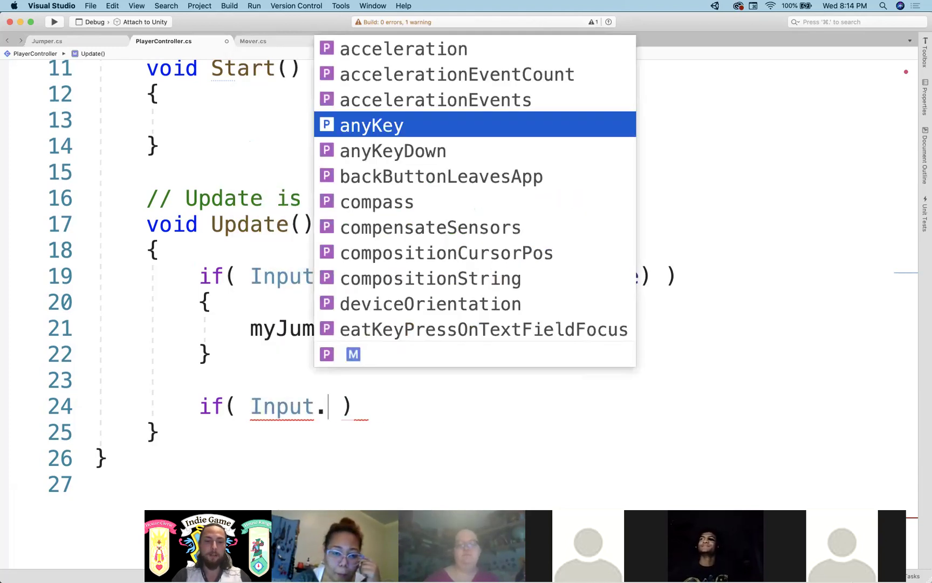
{"action": "type", "text": "KeyDown"}
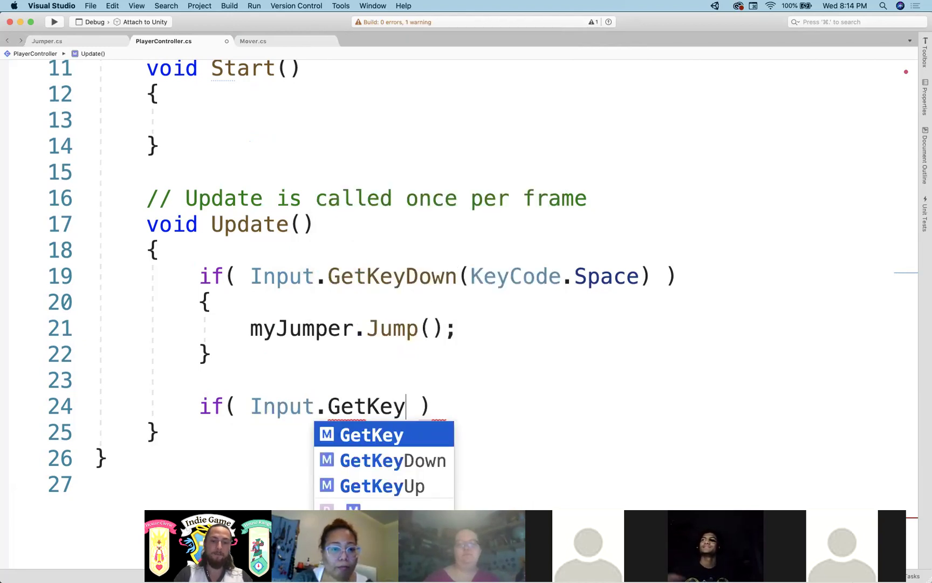
{"action": "type", "text": "("}
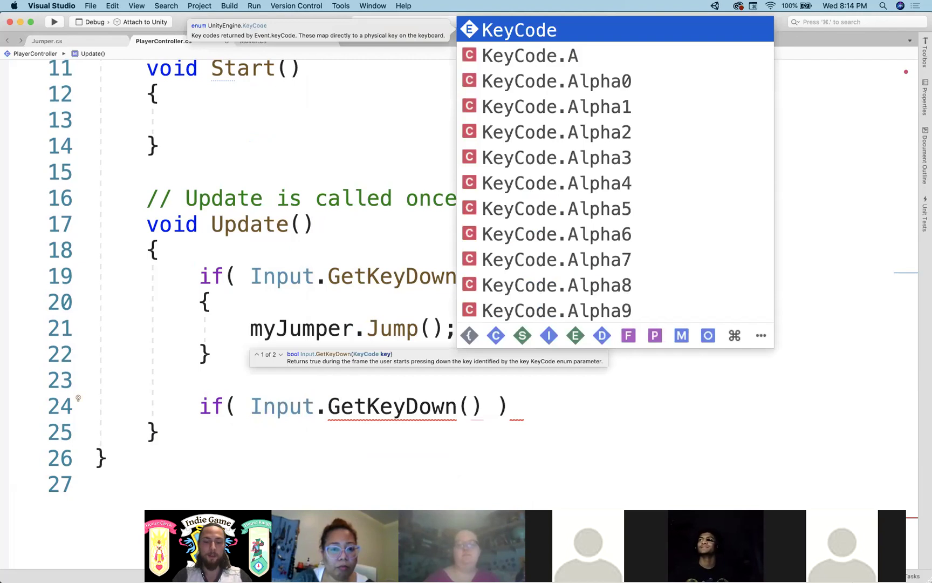
{"action": "type", "text": "KeyCode"}
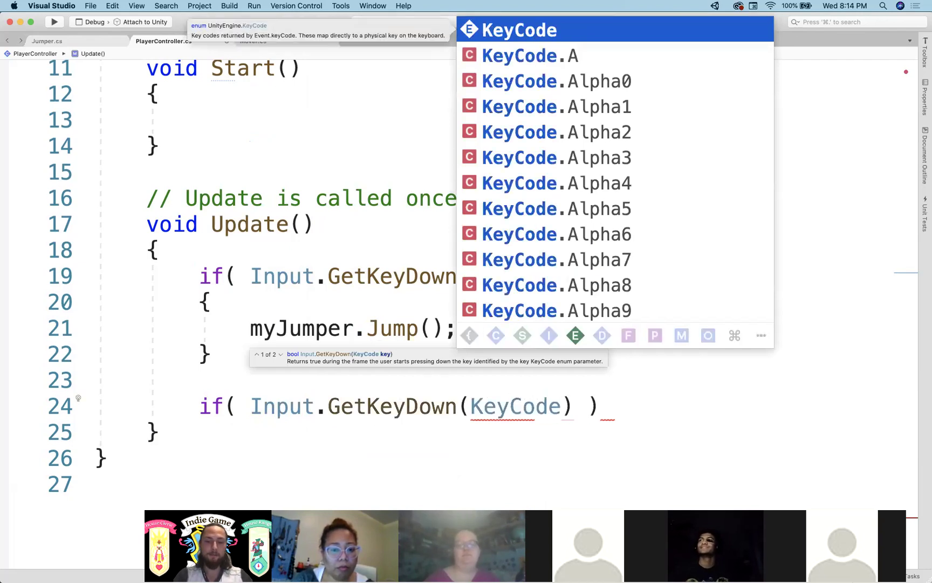
{"action": "type", "text": "."}
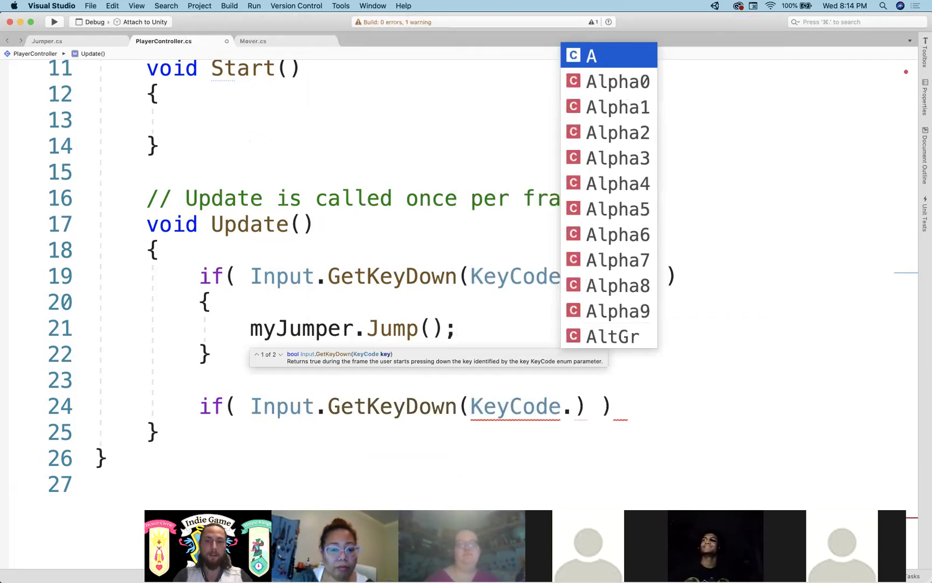
{"action": "type", "text": "Left"}
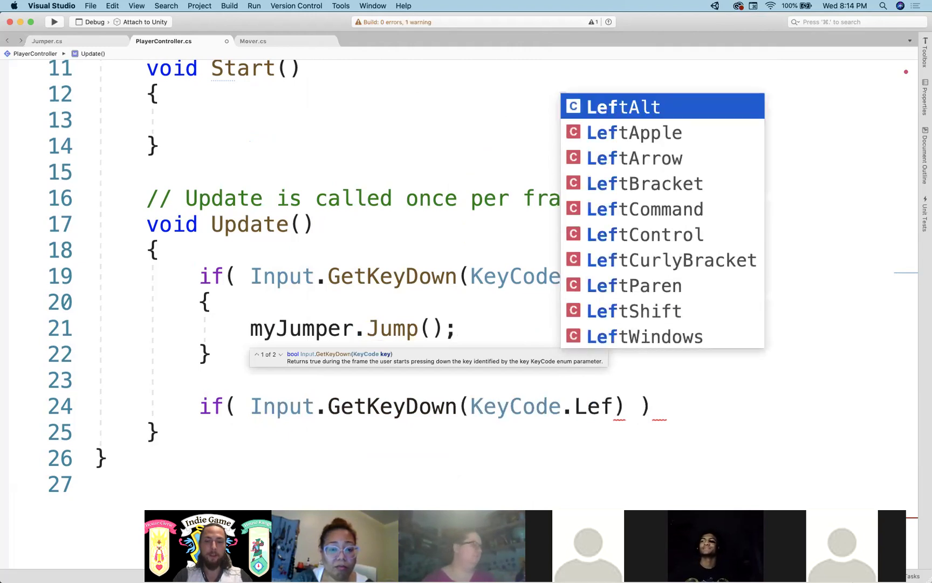
{"action": "key", "text": "Down"}
{"action": "key", "text": "Down"}
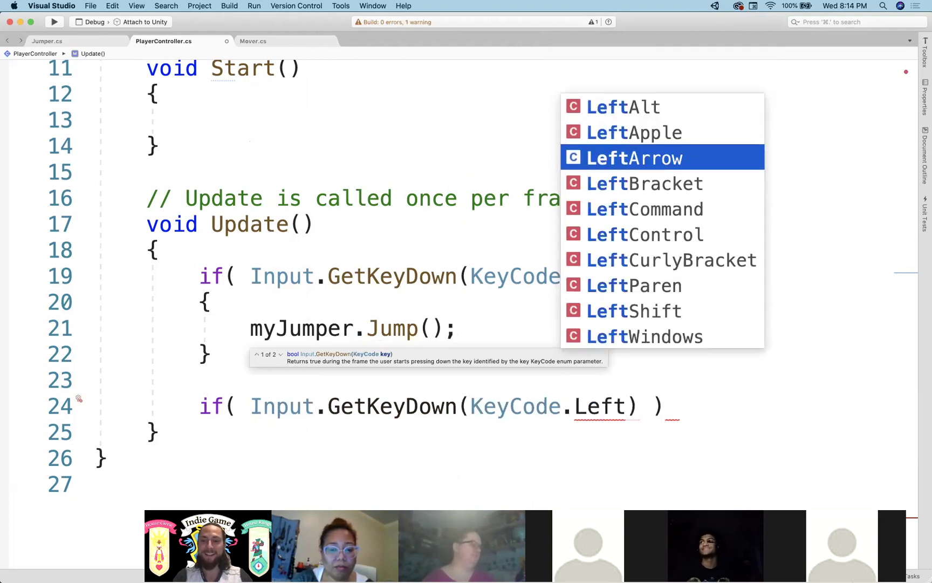
{"action": "key", "text": "BackSpace"}
{"action": "key", "text": "BackSpace"}
{"action": "key", "text": "BackSpace"}
{"action": "key", "text": "BackSpace"}
{"action": "type", "text": "A"}
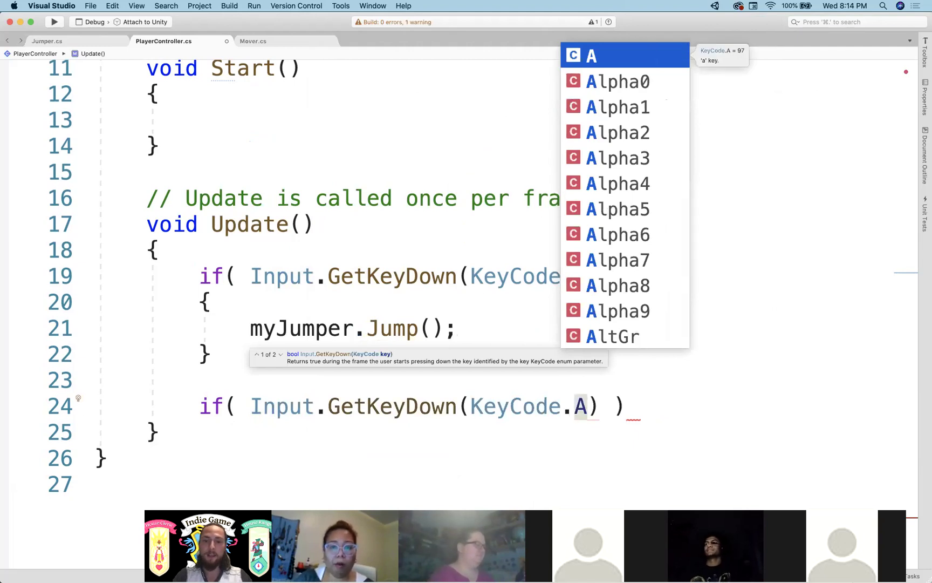
{"action": "key", "text": "BackSpace"}
- Complete the second if condition's key argument as KeyCode.LeftArrow
{"action": "type", "text": "Left"}
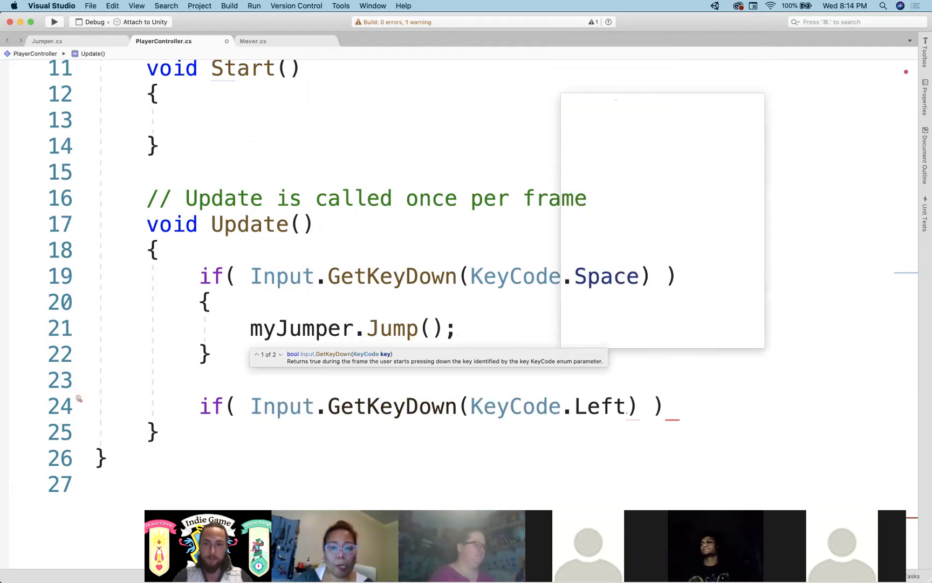
{"action": "key", "text": "Return"}
{"action": "key", "text": "Right"}
{"action": "key", "text": "Right"}
{"action": "key", "text": "Right"}
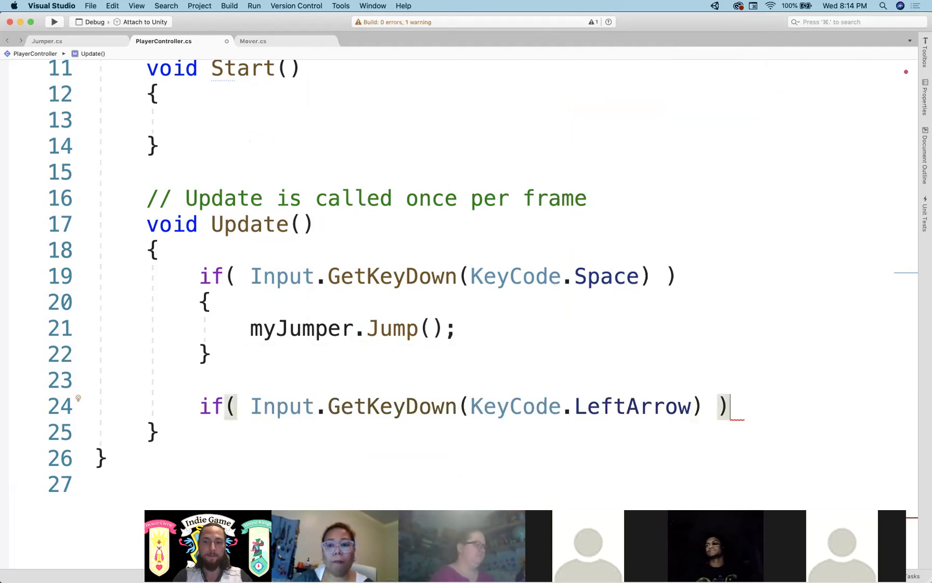
- Add an empty braced body to the LeftArrow if statement and save the script
{"action": "key", "text": "Return"}
{"action": "type", "text": "{"}
{"action": "key", "text": "Return"}
{"action": "scroll", "coordinate": [324, 351], "scroll_direction": "down", "scroll_amount": 3}
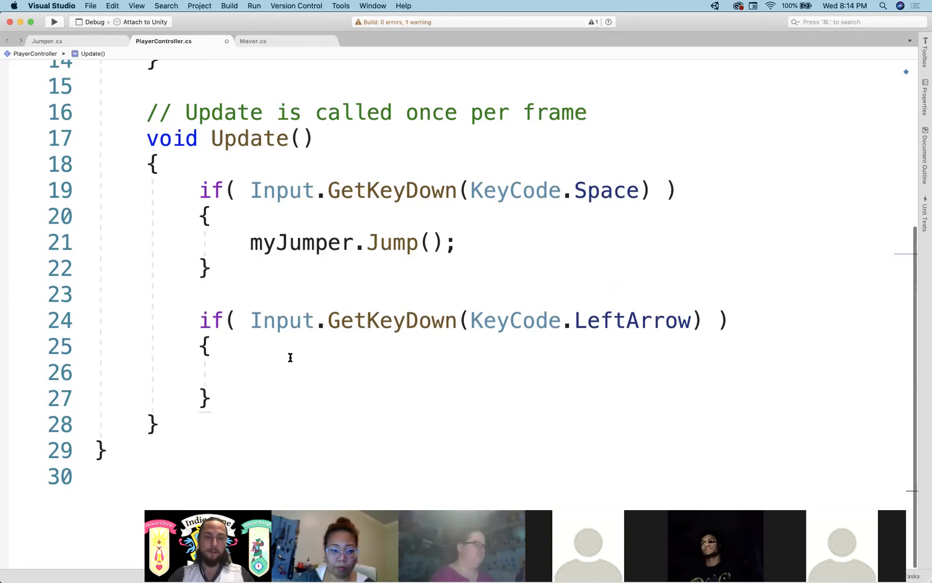
{"action": "key", "text": "super+s"}
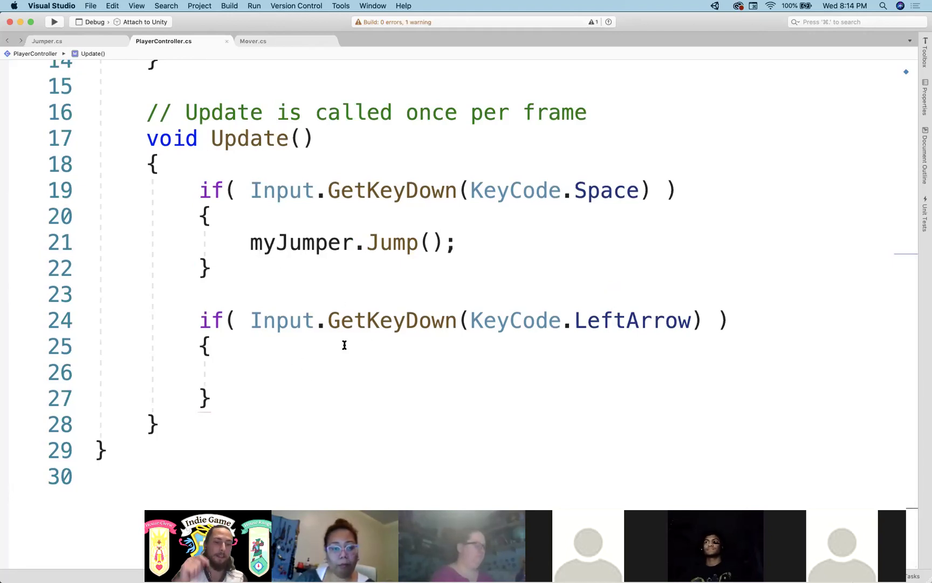
{"action": "left_click", "coordinate": [460, 320]}
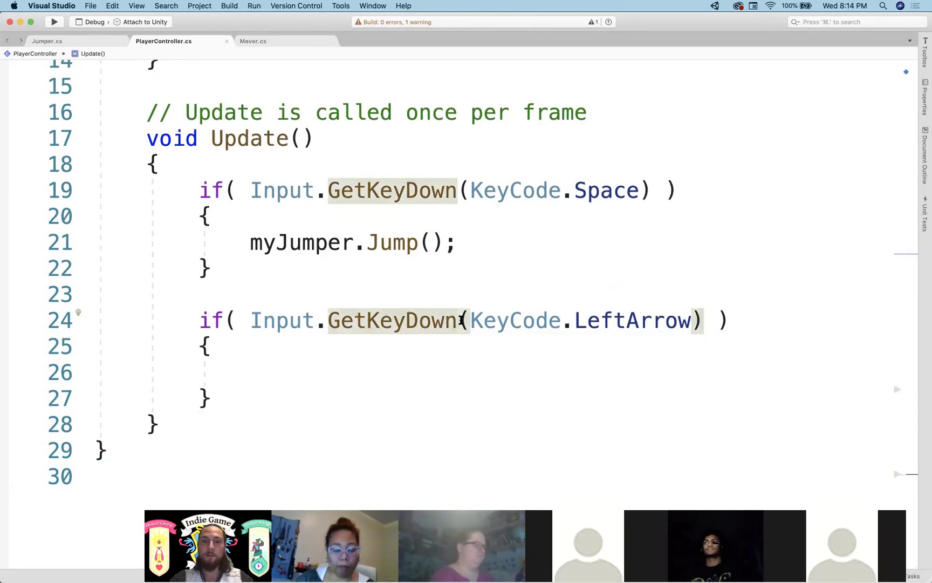
{"action": "left_click", "coordinate": [434, 274]}
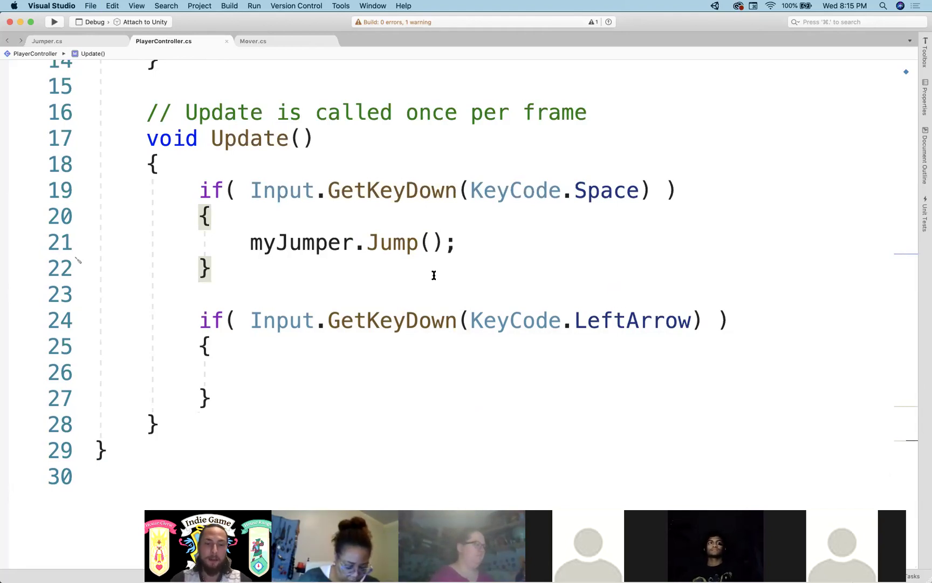
{"action": "left_click", "coordinate": [402, 320]}
{"action": "left_click", "coordinate": [379, 357]}
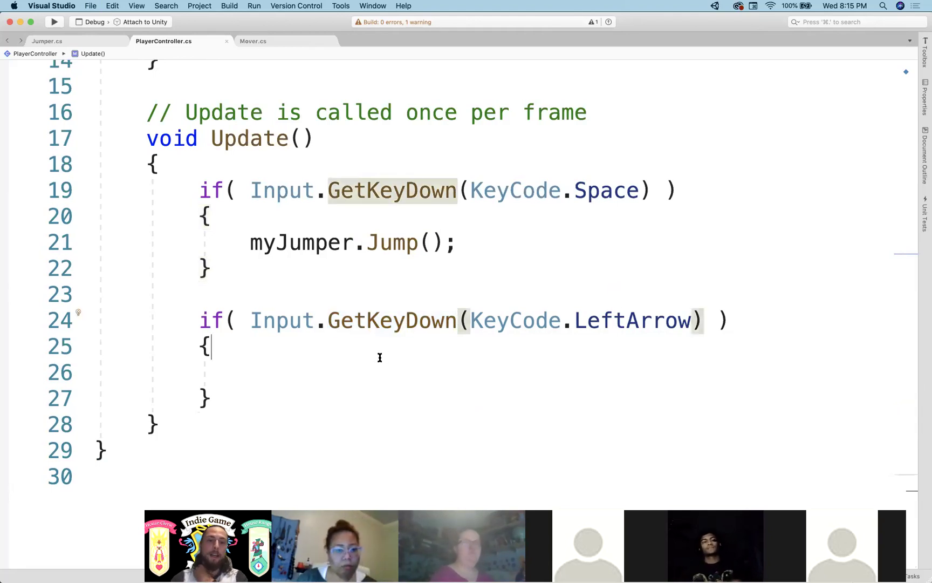
{"action": "left_click_drag", "start_coordinate": [333, 318], "coordinate": [458, 305]}
{"action": "double_click", "coordinate": [458, 310]}
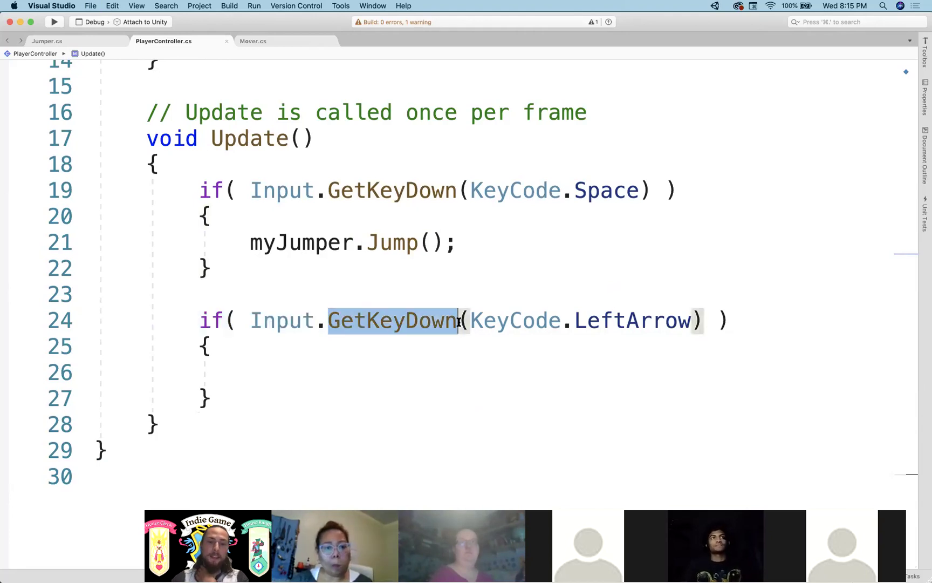
{"action": "left_click", "coordinate": [441, 287]}
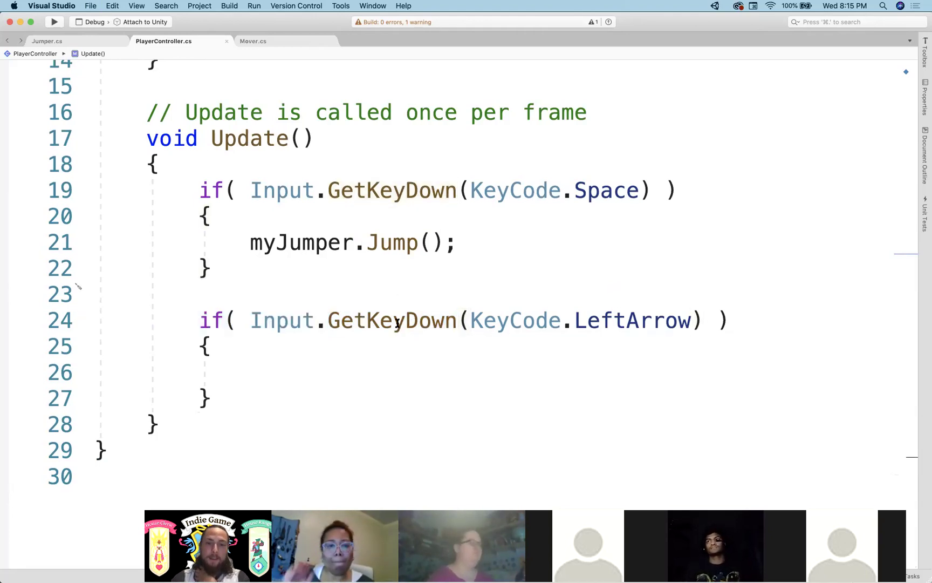
{"action": "left_click", "coordinate": [361, 365]}
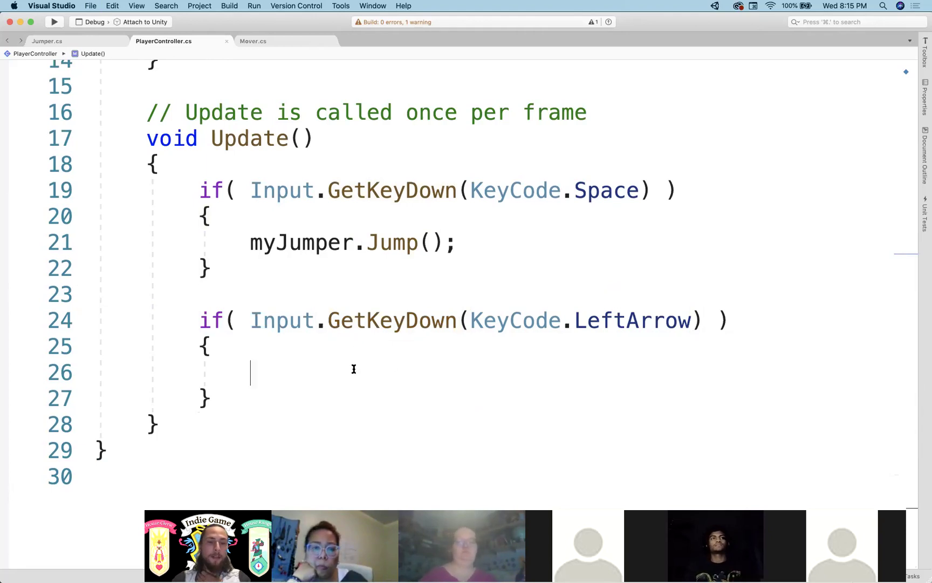
- Change GetKeyDown to GetKey in the LeftArrow if condition
{"action": "left_click_drag", "start_coordinate": [327, 322], "coordinate": [457, 322]}
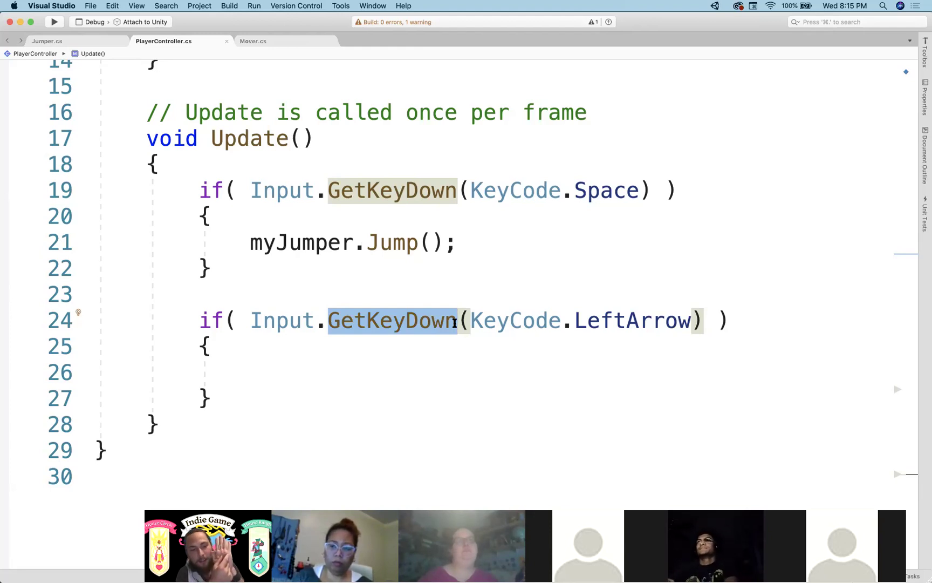
{"action": "left_click", "coordinate": [460, 316]}
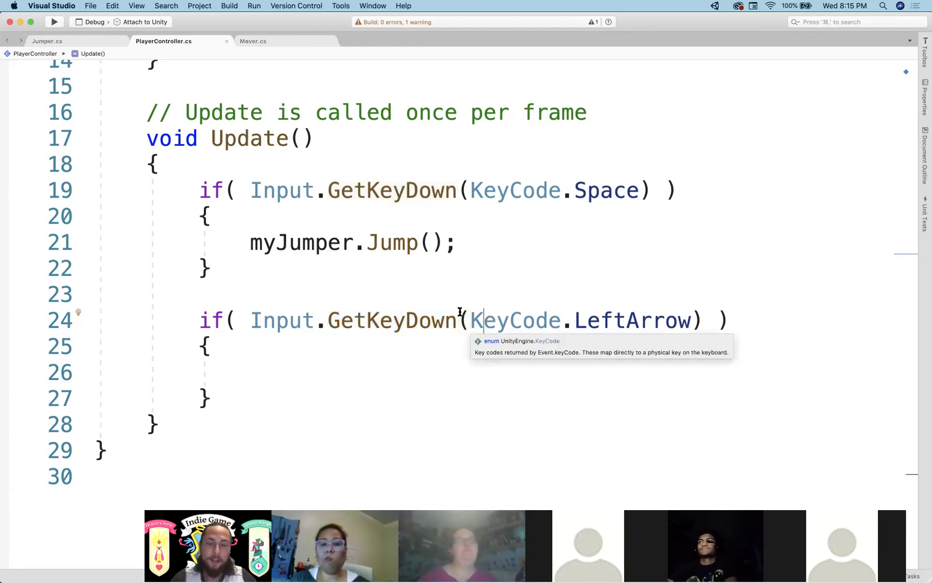
{"action": "double_click", "coordinate": [420, 324]}
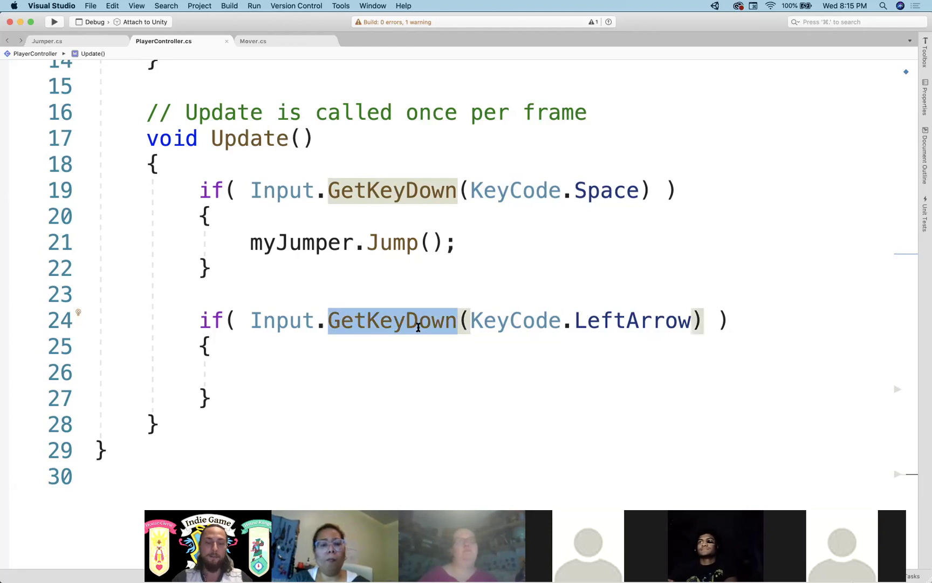
{"action": "left_click", "coordinate": [453, 323]}
{"action": "key", "text": "BackSpace"}
{"action": "key", "text": "BackSpace"}
{"action": "key", "text": "BackSpace"}
{"action": "key", "text": "BackSpace"}
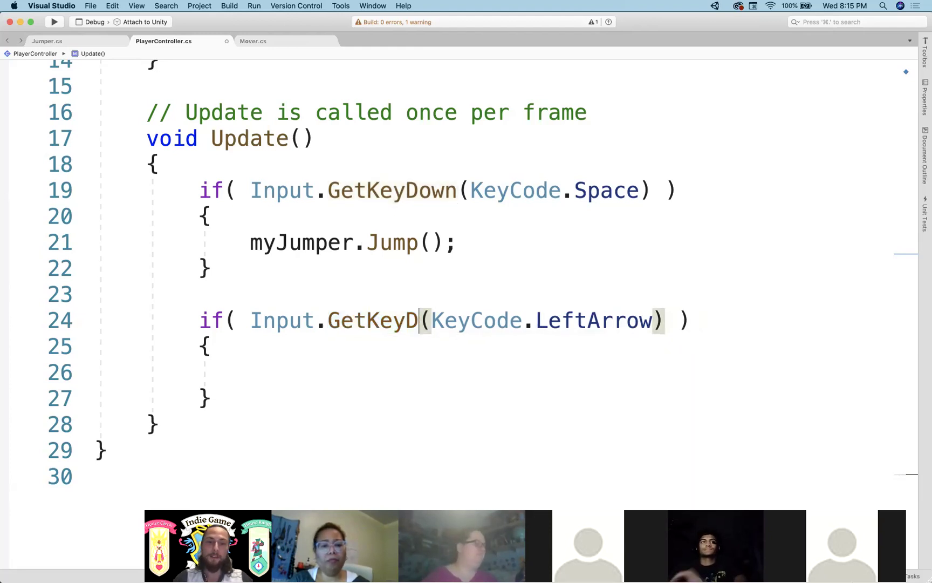
{"action": "left_click", "coordinate": [404, 384]}
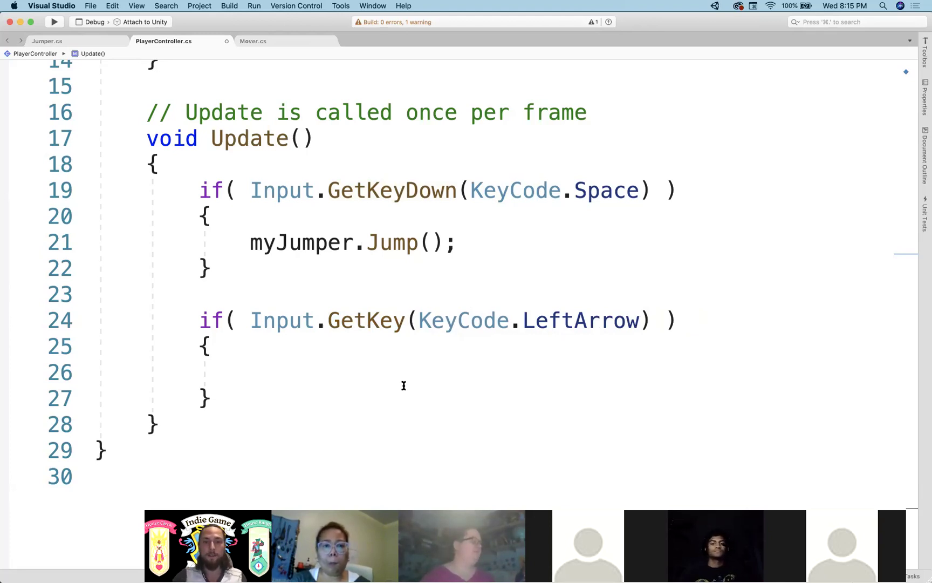
- Start a statement in the LeftArrow if body that accesses a member of the myMover field
{"action": "double_click", "coordinate": [395, 189]}
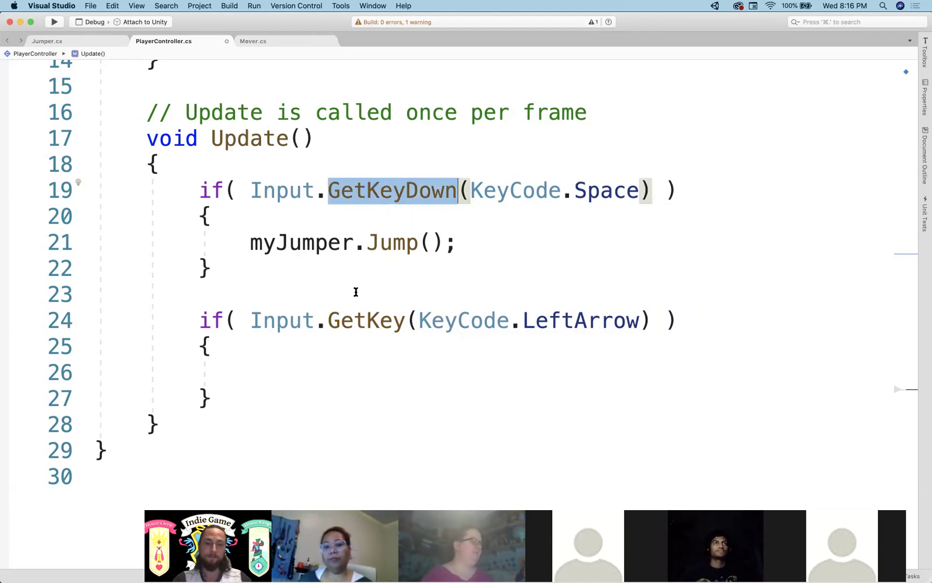
{"action": "left_click", "coordinate": [252, 373]}
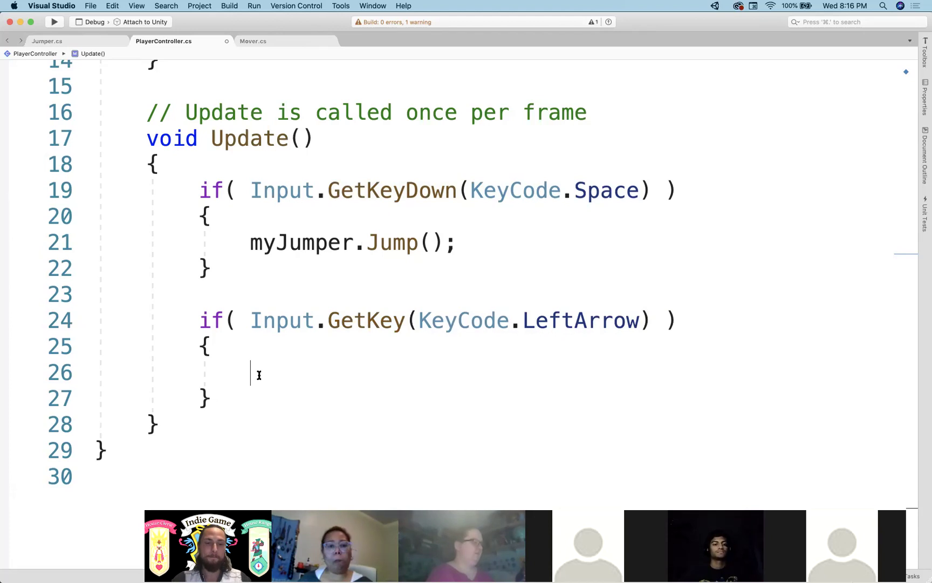
{"action": "scroll", "coordinate": [343, 215], "scroll_direction": "up", "scroll_amount": 5}
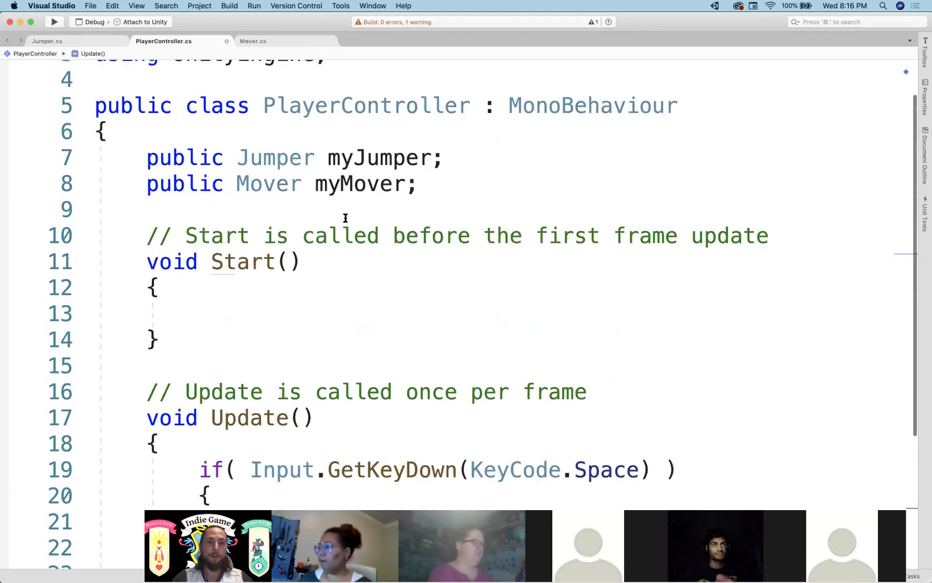
{"action": "double_click", "coordinate": [348, 186]}
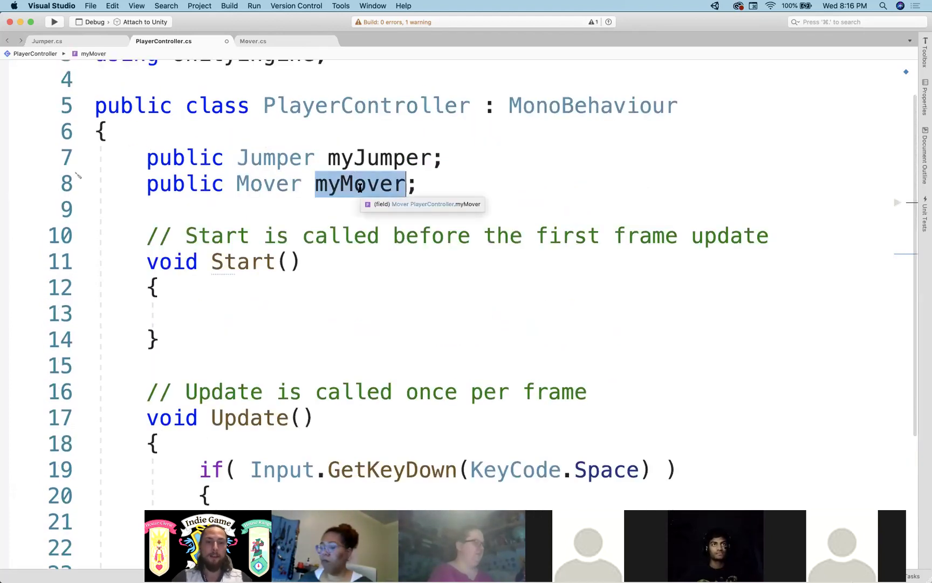
{"action": "scroll", "coordinate": [350, 185], "scroll_direction": "down", "scroll_amount": 6}
{"action": "left_click", "coordinate": [266, 331]}
{"action": "type", "text": "myMover."}
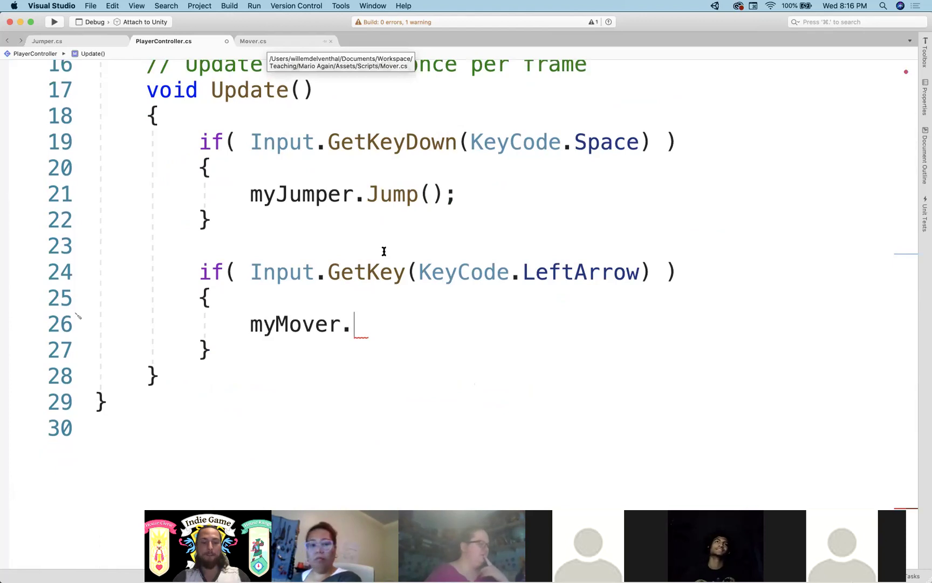
- Complete the myMover statement as a call to AccelerateInDirection() with empty parentheses and a closing semicolon
{"action": "type", "text": "Accelerat"}
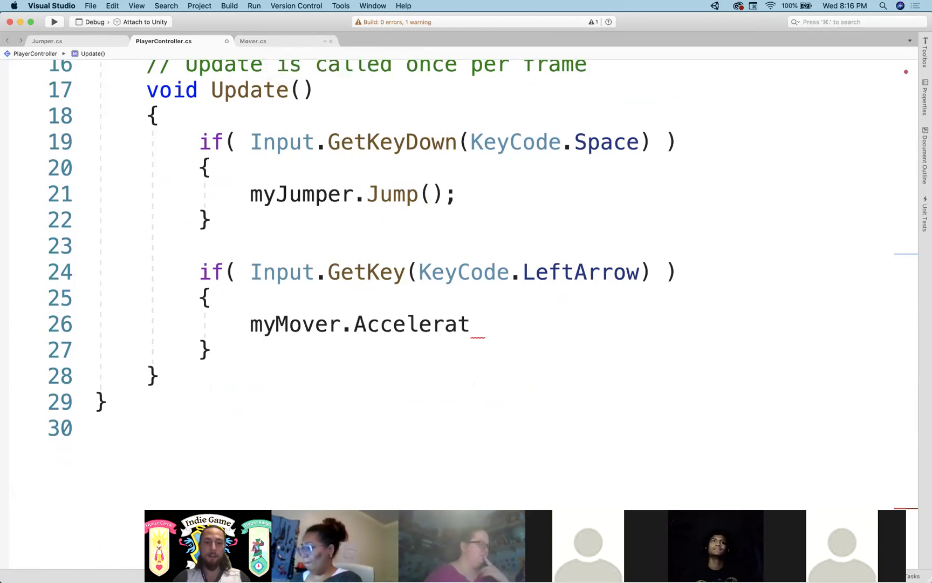
{"action": "type", "text": "eInD"}
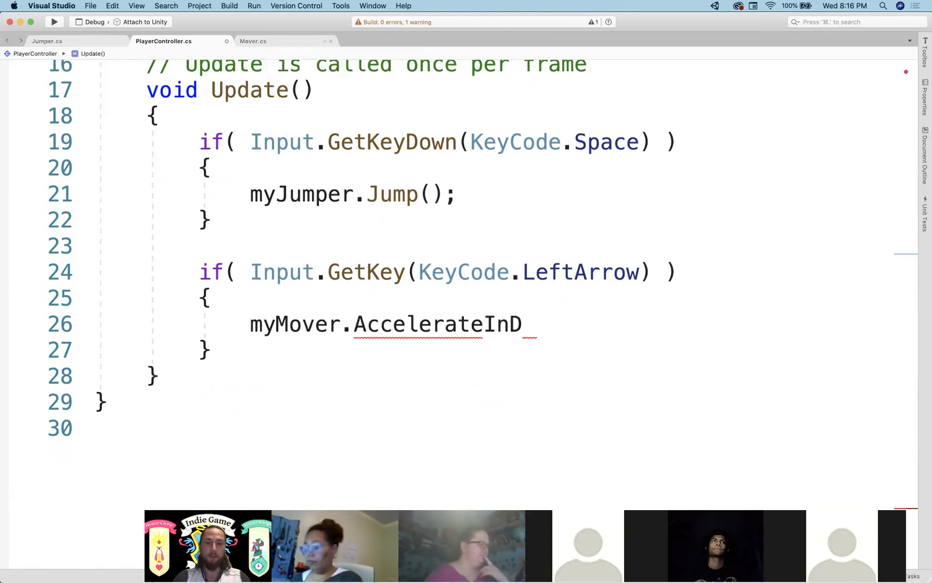
{"action": "type", "text": "irection("}
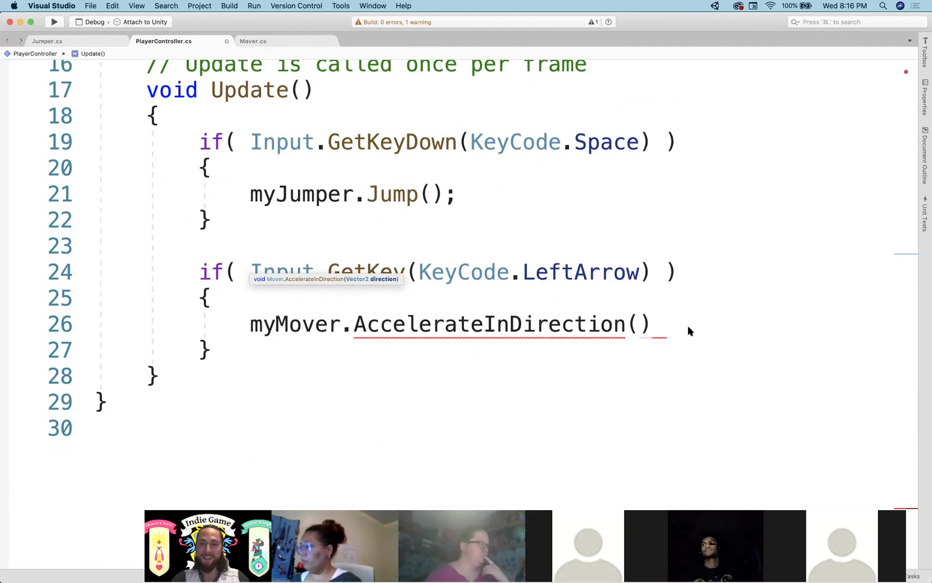
{"action": "key", "text": "Left"}
{"action": "key", "text": "BackSpace"}
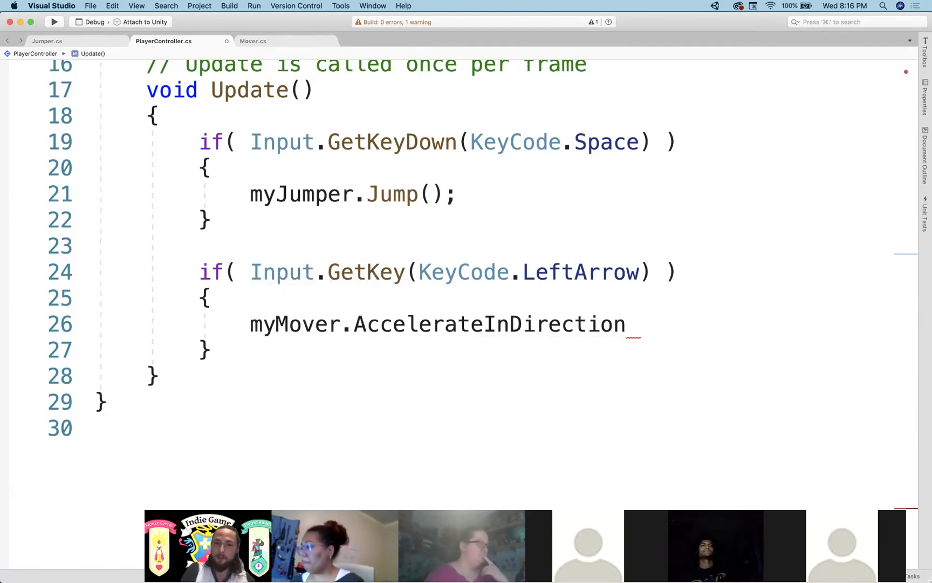
{"action": "type", "text": "();"}
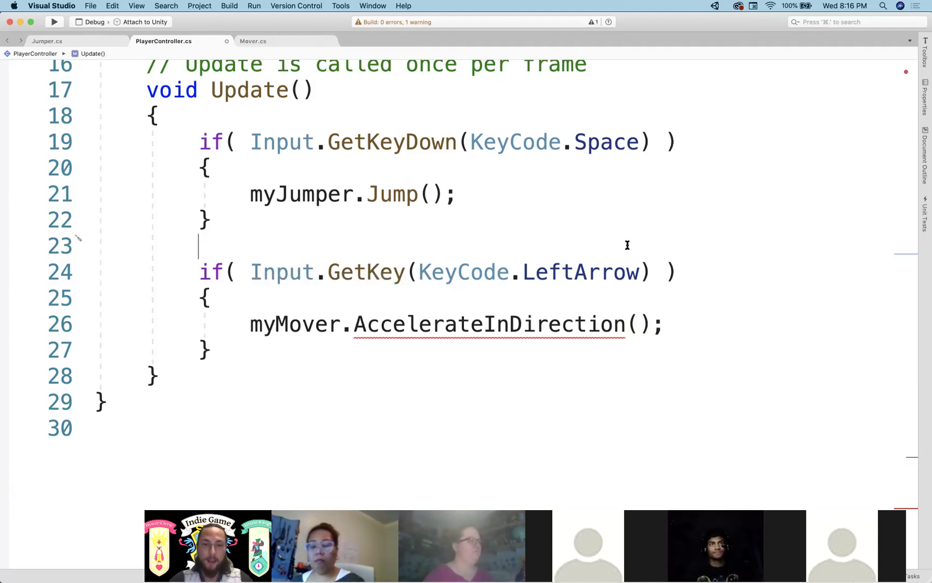
- Inspect the error details on the AccelerateInDirection call in the LeftArrow block
{"action": "mouse_move", "coordinate": [441, 311]}
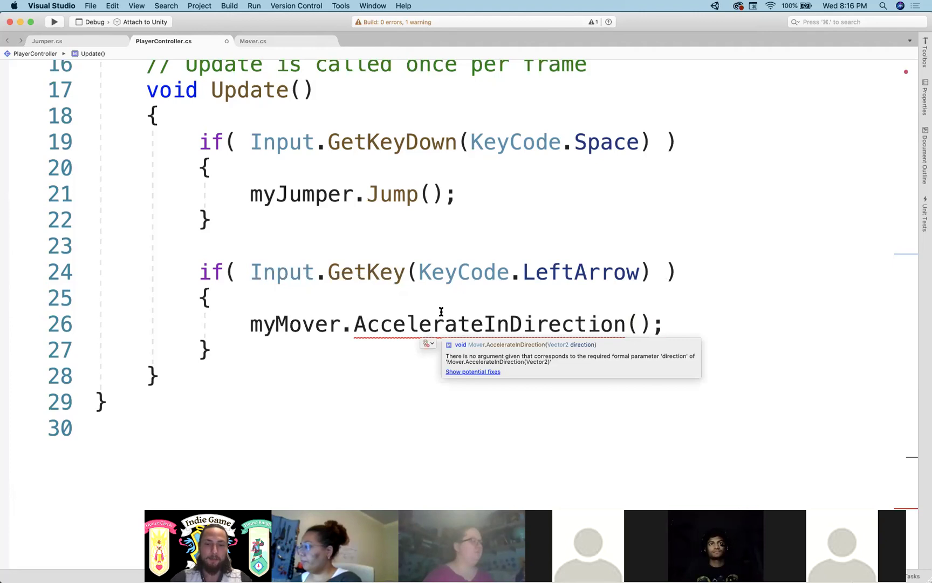
{"action": "left_click", "coordinate": [396, 270]}
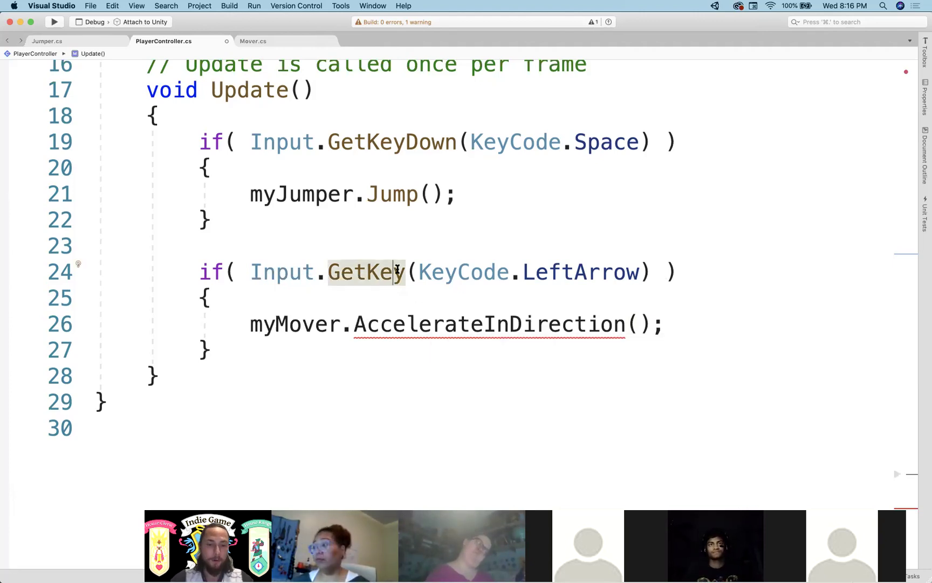
{"action": "left_click", "coordinate": [491, 220]}
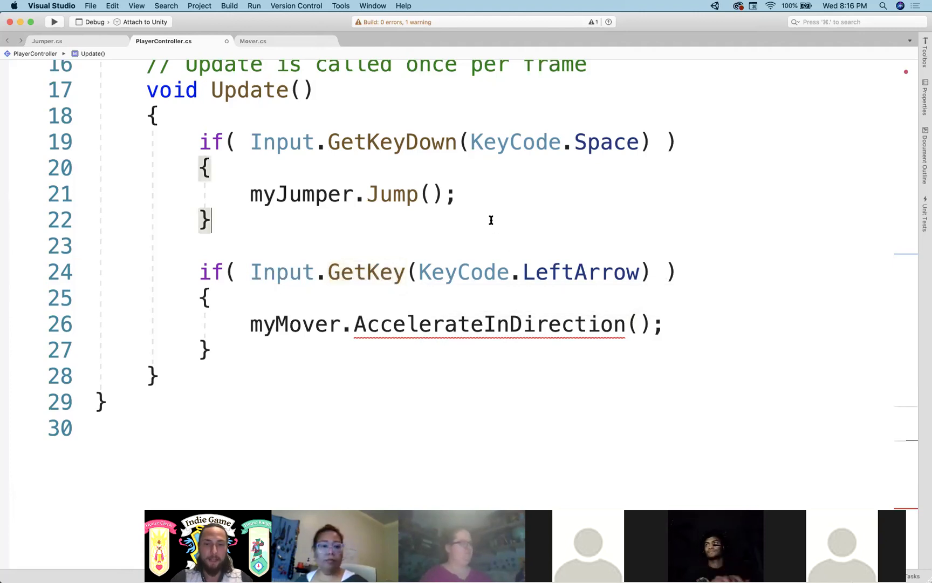
{"action": "mouse_move", "coordinate": [440, 328]}
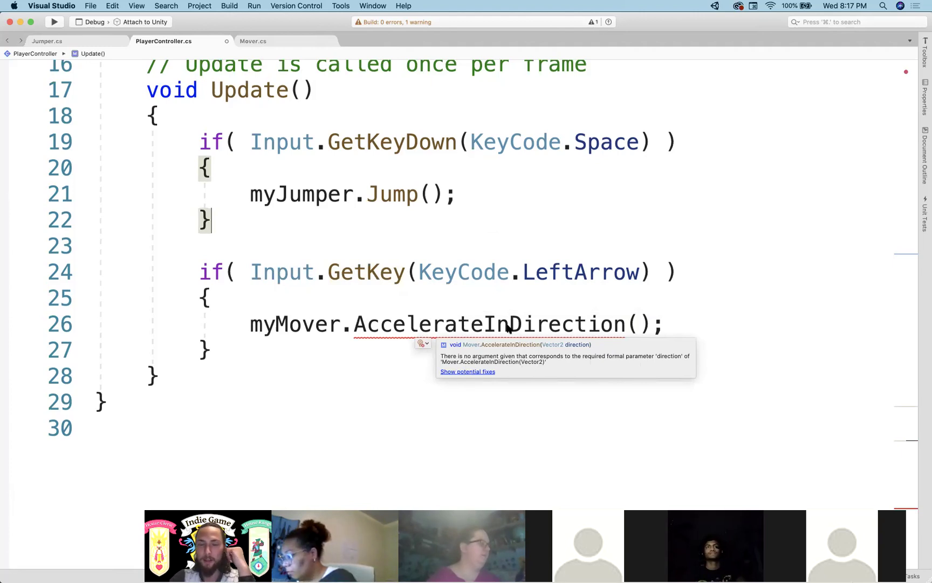
{"action": "key", "text": "Down"}
{"action": "key", "text": "Down"}
{"action": "key", "text": "Down"}
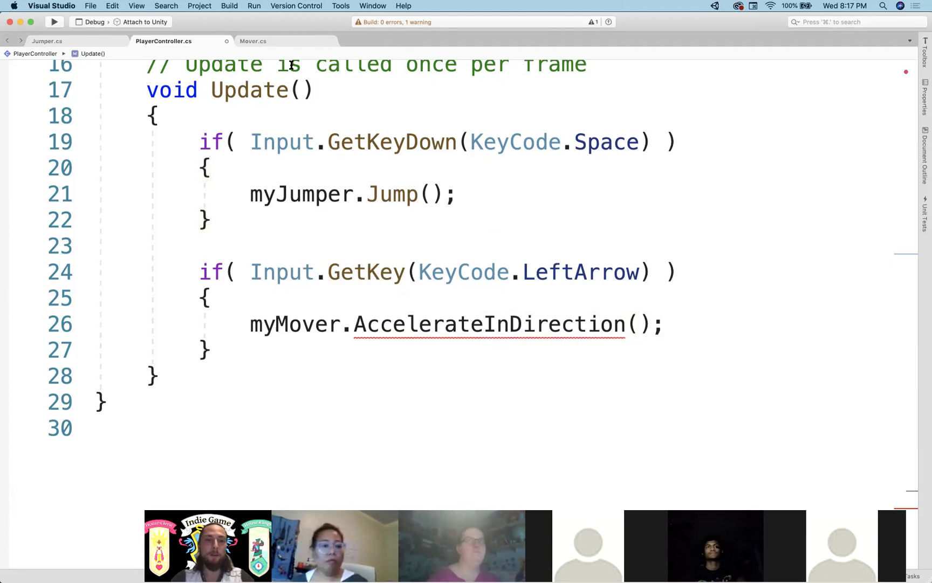
- Examine the AccelerateInDirection definition and its direction parameter in Mover.cs
{"action": "left_click", "coordinate": [265, 42]}
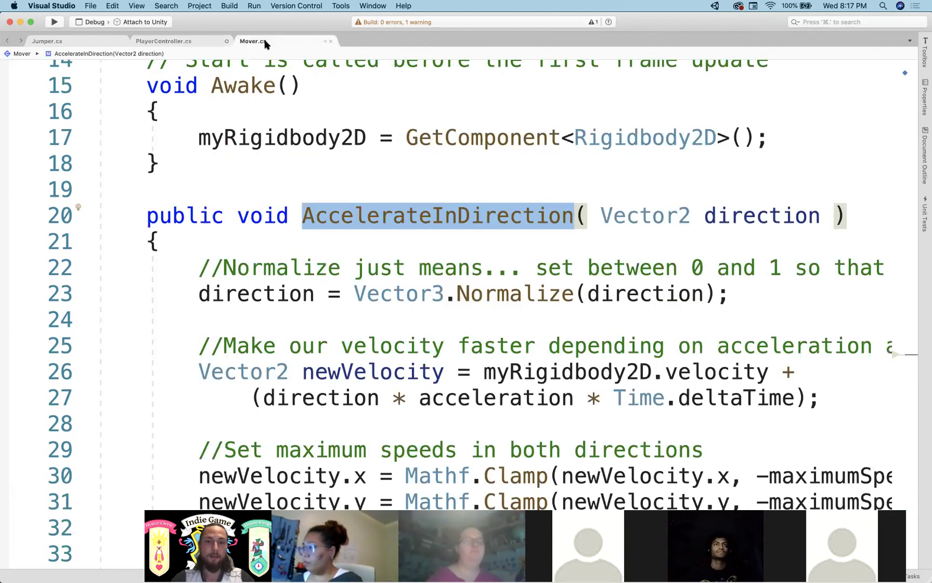
{"action": "left_click", "coordinate": [237, 205]}
{"action": "triple_click", "coordinate": [245, 211]}
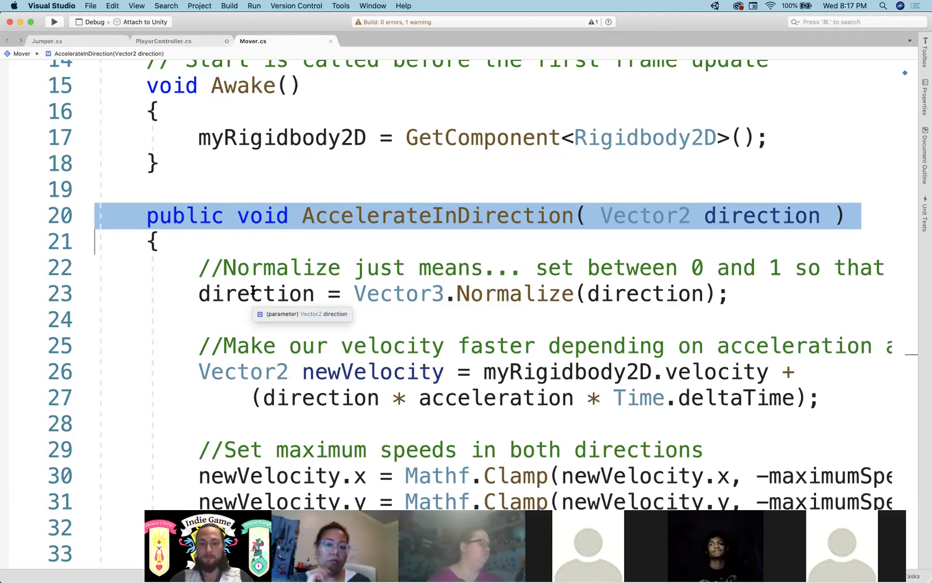
{"action": "left_click_drag", "start_coordinate": [600, 216], "coordinate": [821, 217]}
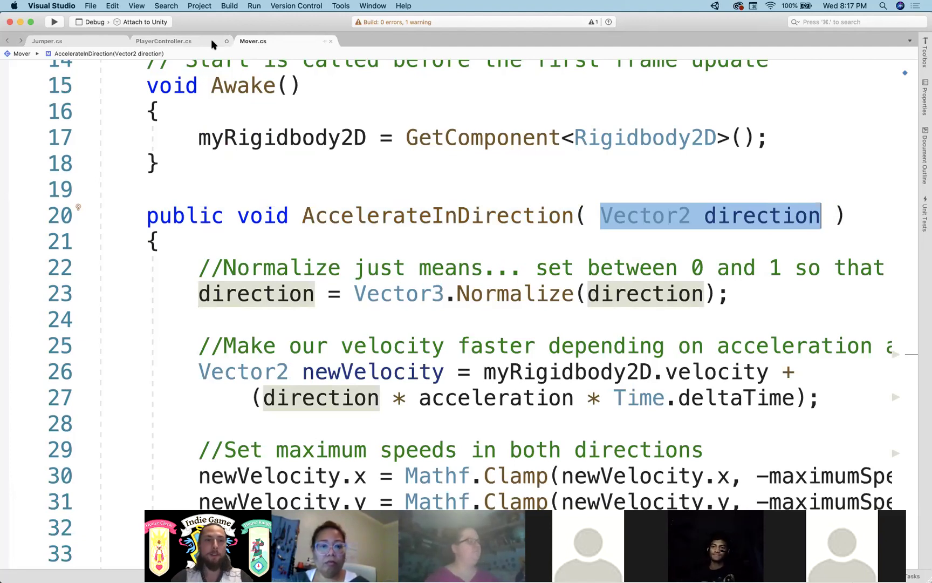
- Back in PlayerController.cs, pass new Vector2() with empty parentheses as the argument of the AccelerateInDirection call
{"action": "left_click", "coordinate": [167, 44]}
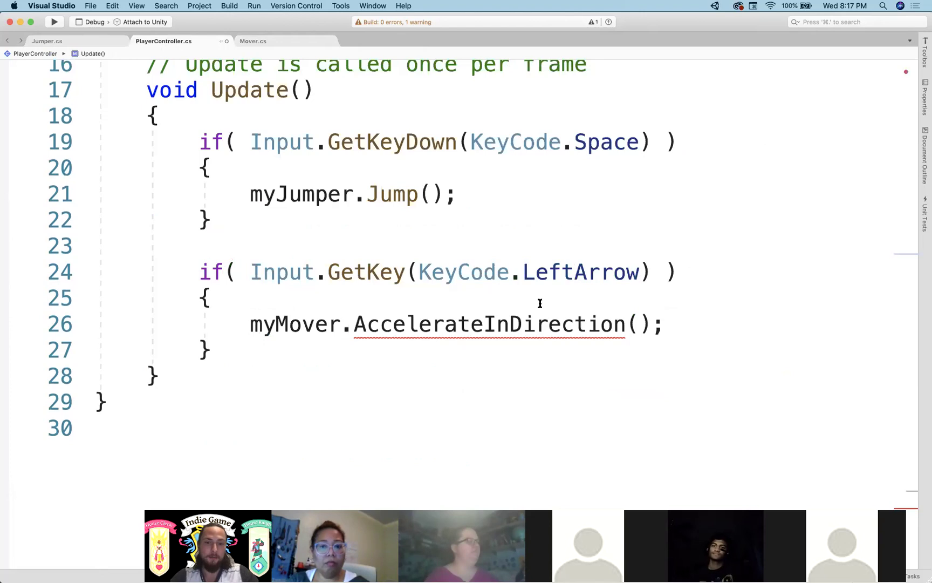
{"action": "double_click", "coordinate": [483, 323]}
{"action": "left_click", "coordinate": [650, 323]}
{"action": "key", "text": "Left"}
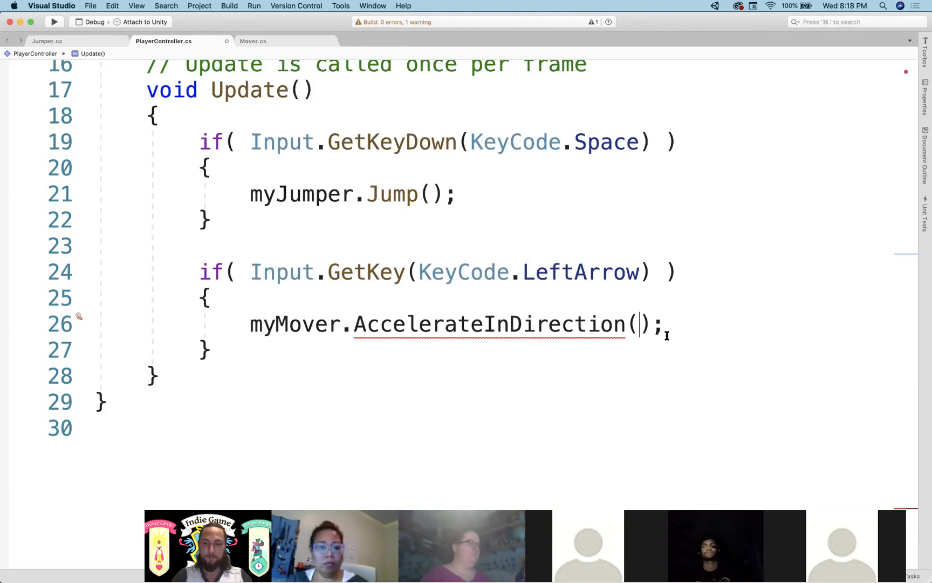
{"action": "type", "text": "ne"}
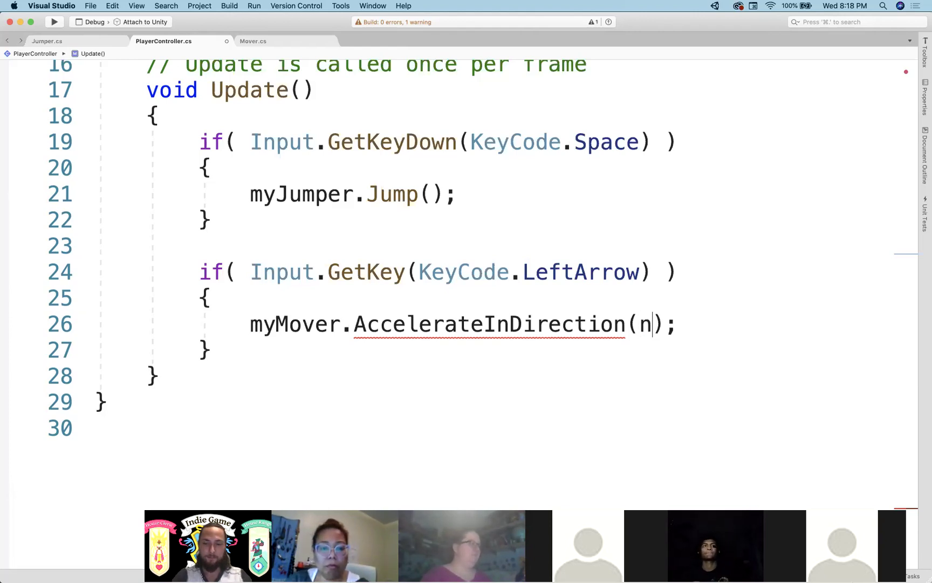
{"action": "type", "text": "w"}
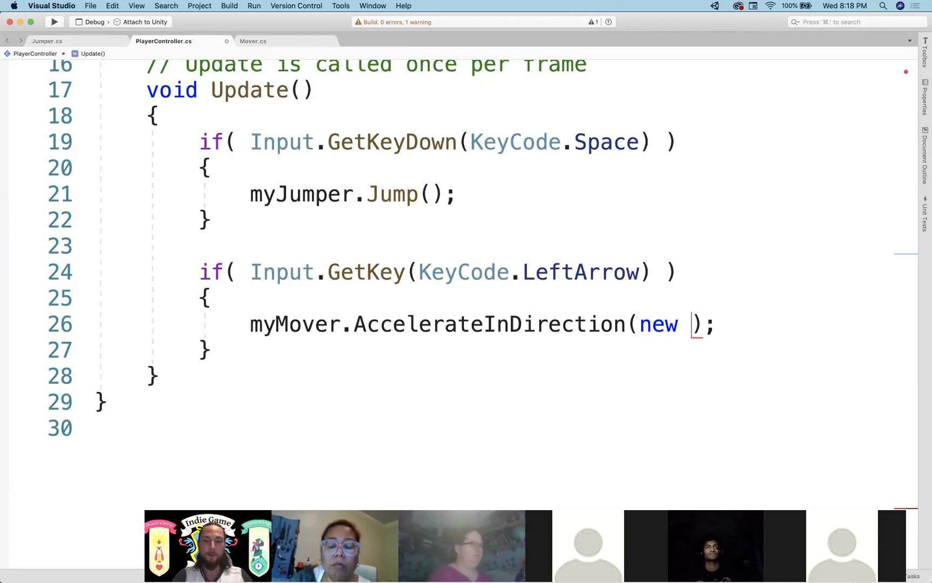
{"action": "type", "text": "Vector"}
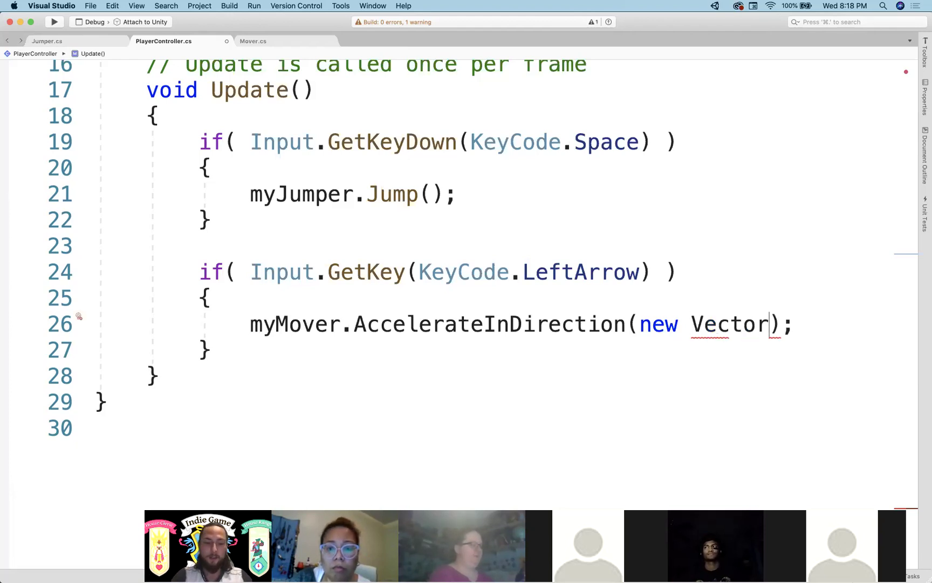
{"action": "type", "text": "2("}
{"action": "scroll", "coordinate": [604, 310], "scroll_direction": "right", "scroll_amount": 2}
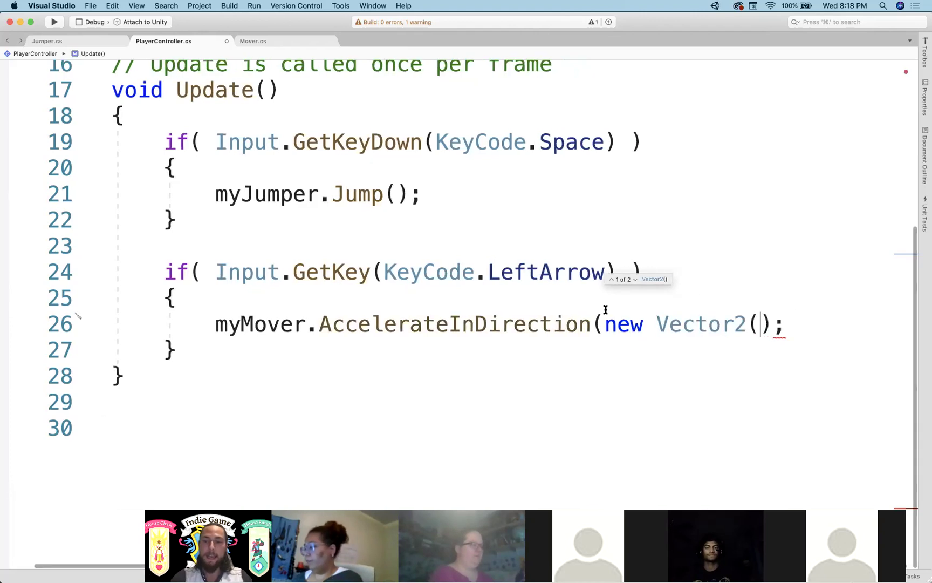
{"action": "type", "text": ")"}
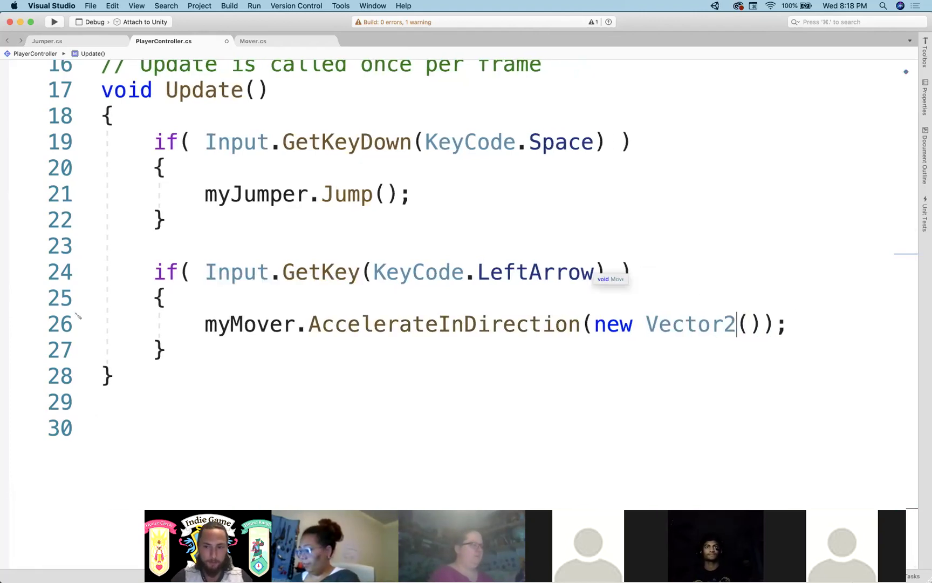
- Examine the public Jumper field declaration and the new Vector2() argument of the AccelerateInDirection call in PlayerController.cs
{"action": "left_click", "coordinate": [692, 281]}
{"action": "left_click", "coordinate": [602, 309]}
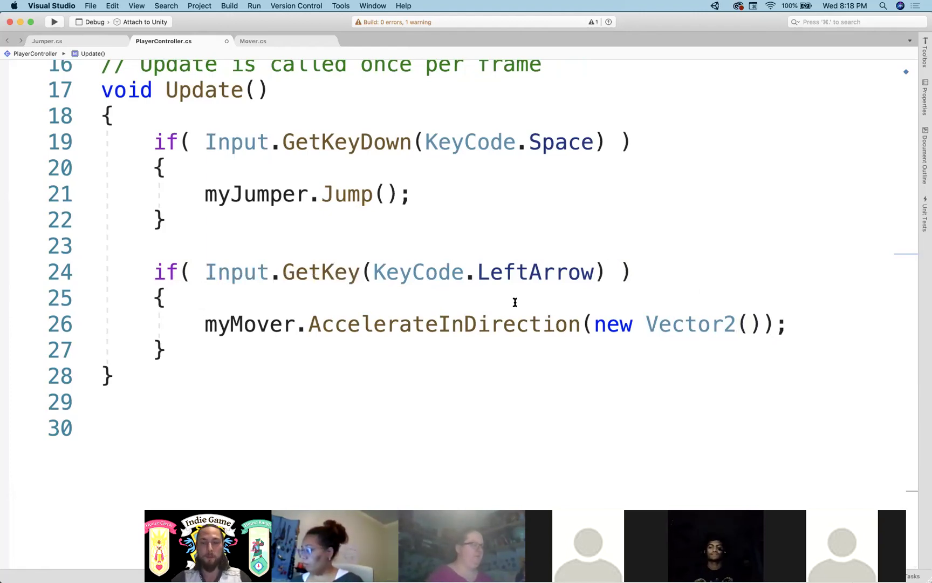
{"action": "scroll", "coordinate": [516, 302], "scroll_direction": "up", "scroll_amount": 5}
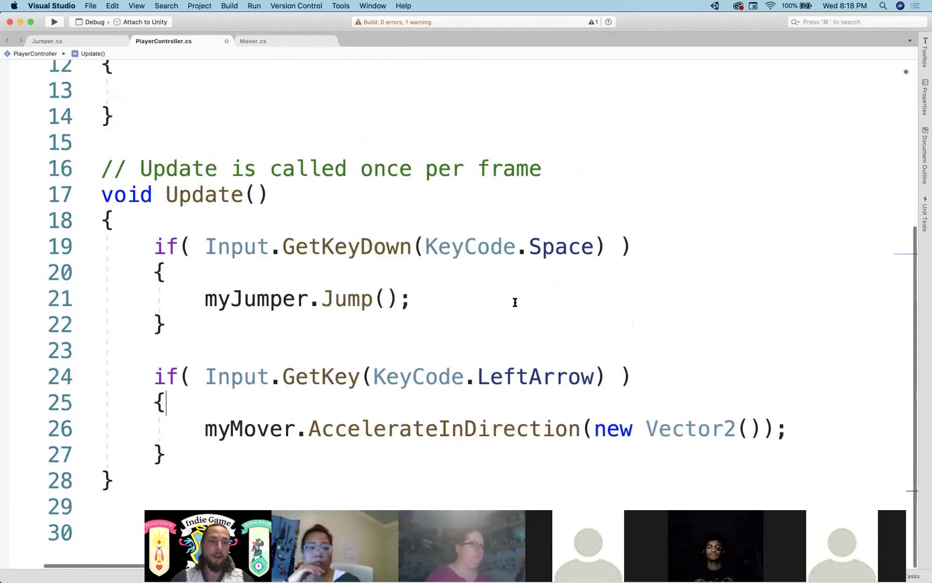
{"action": "double_click", "coordinate": [230, 184]}
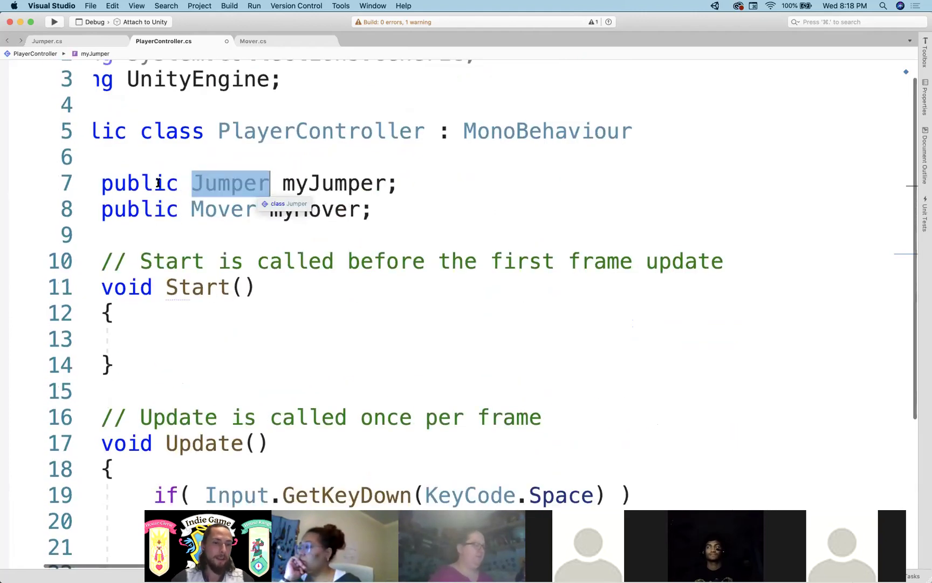
{"action": "double_click", "coordinate": [139, 183]}
{"action": "double_click", "coordinate": [246, 183]}
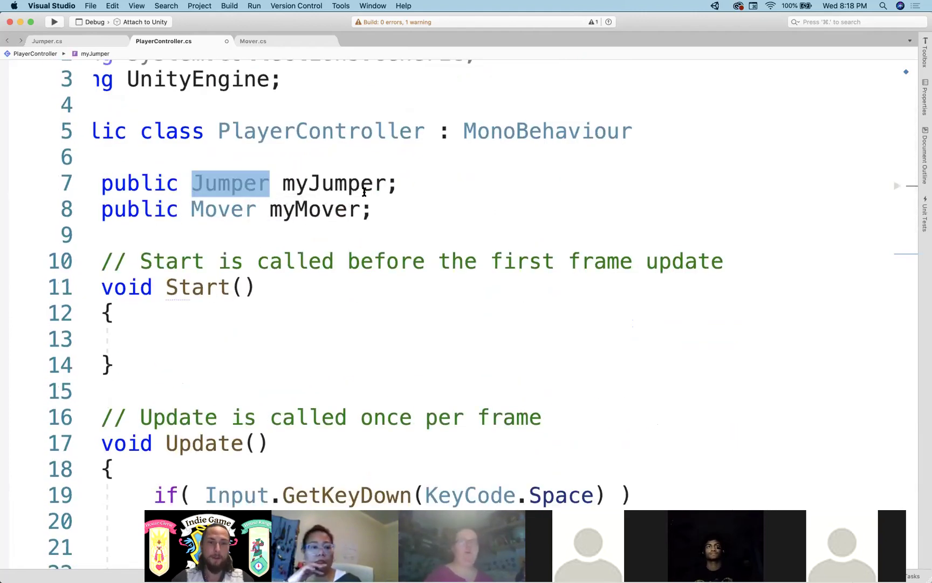
{"action": "scroll", "coordinate": [366, 191], "scroll_direction": "down", "scroll_amount": 6}
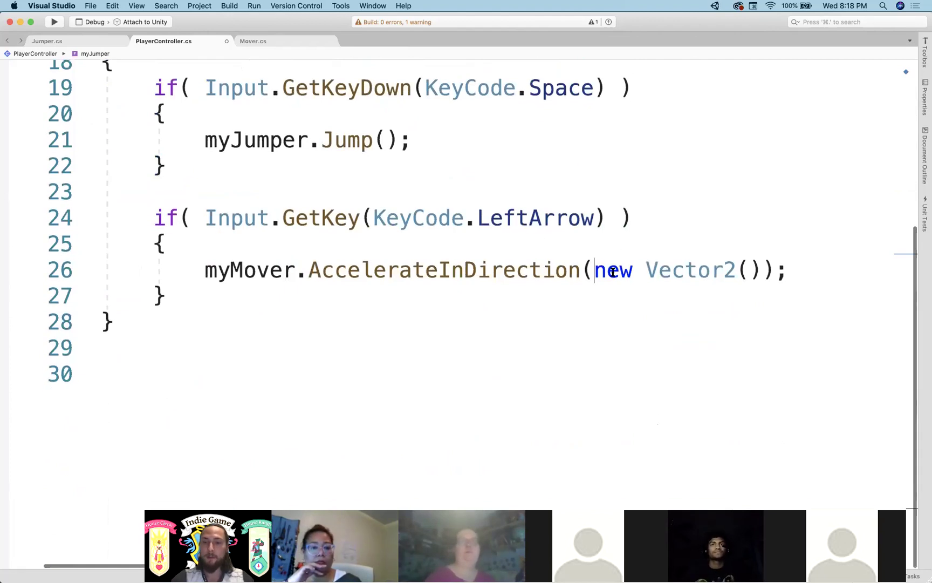
{"action": "double_click", "coordinate": [615, 270]}
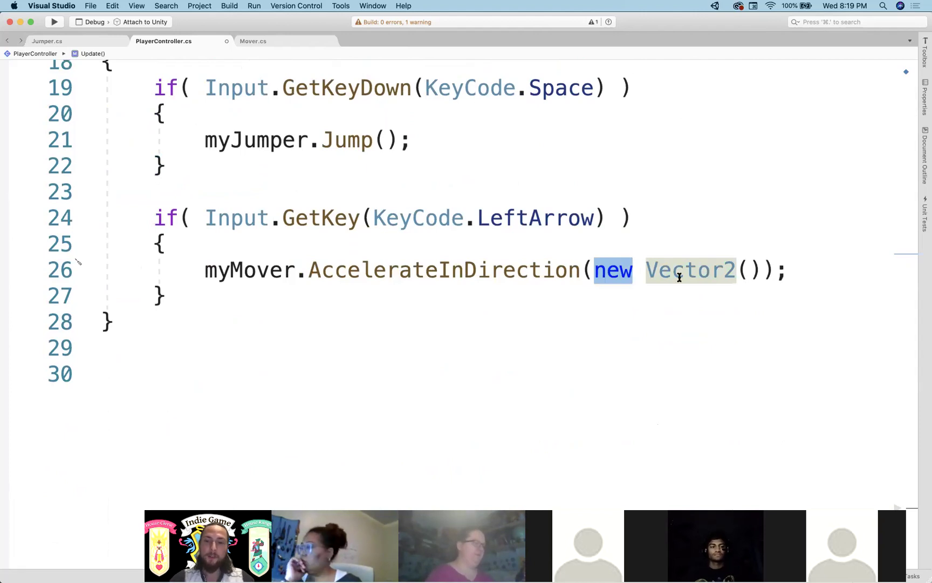
{"action": "double_click", "coordinate": [679, 276]}
{"action": "double_click", "coordinate": [608, 269]}
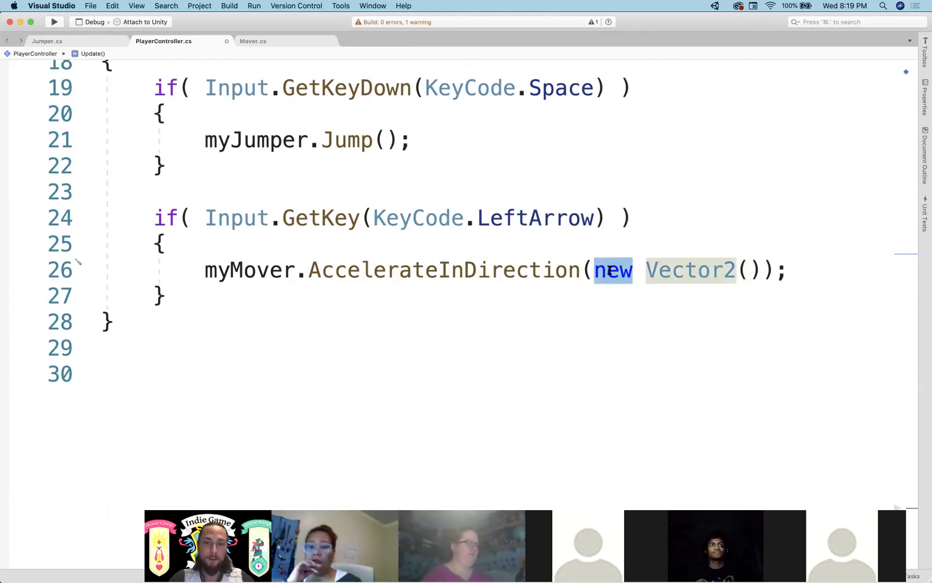
{"action": "double_click", "coordinate": [673, 269]}
- Give the new Vector2 in the AccelerateInDirection call the arguments -1,0 and save PlayerController.cs
{"action": "left_click", "coordinate": [748, 272]}
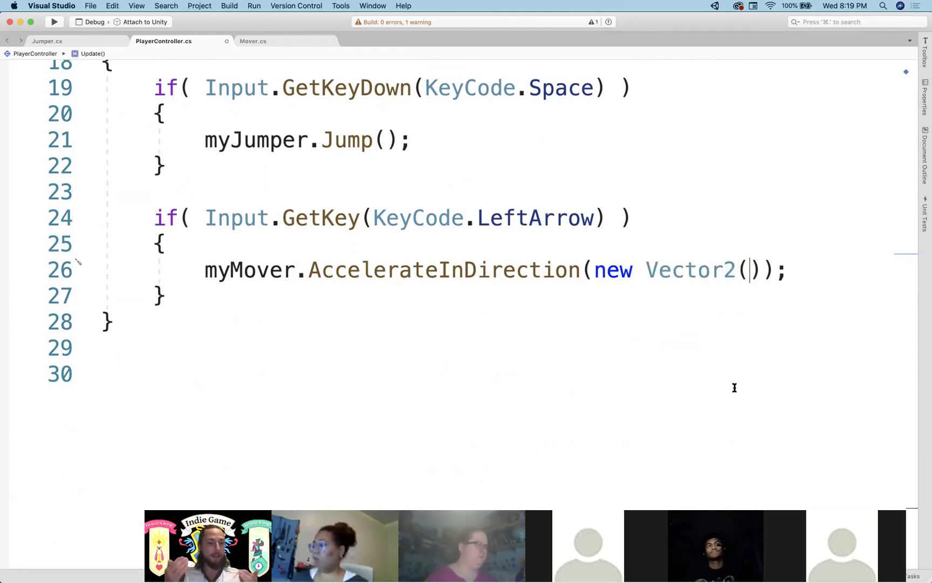
{"action": "type", "text": "-1,"}
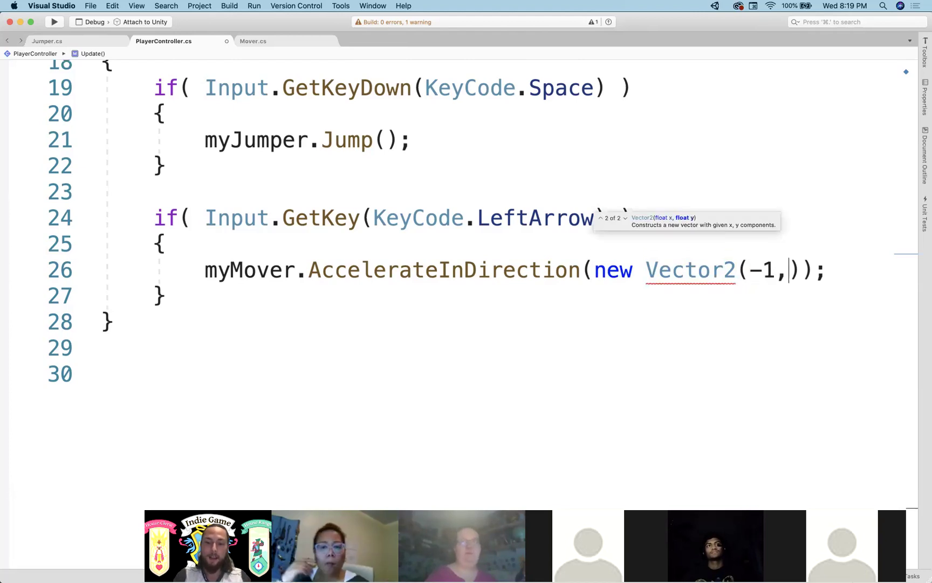
{"action": "type", "text": "0"}
{"action": "left_click", "coordinate": [824, 217]}
{"action": "key", "text": "super+s"}
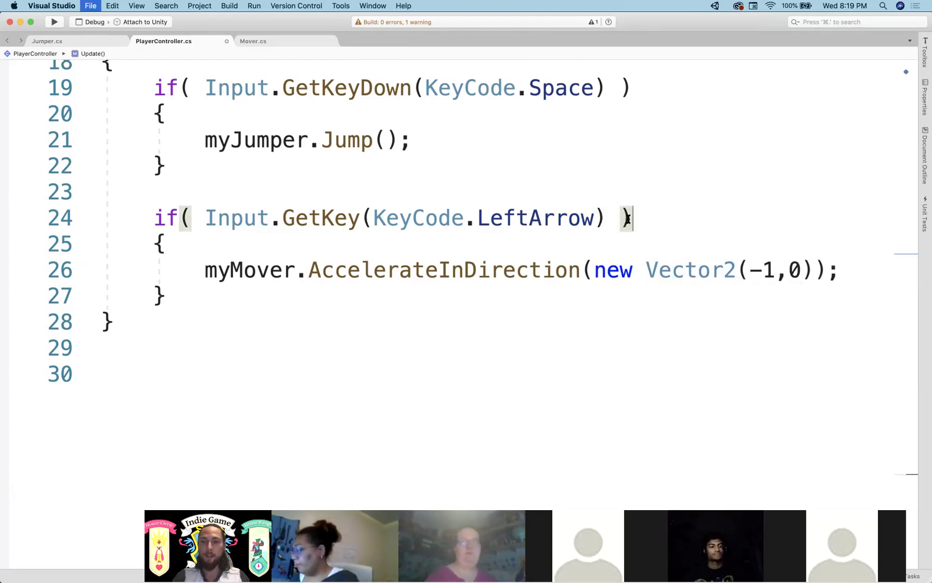
- Review the LeftArrow statement part by part: myMover, AccelerateInDirection and its new Vector2(-1,0) argument
{"action": "left_click", "coordinate": [568, 268]}
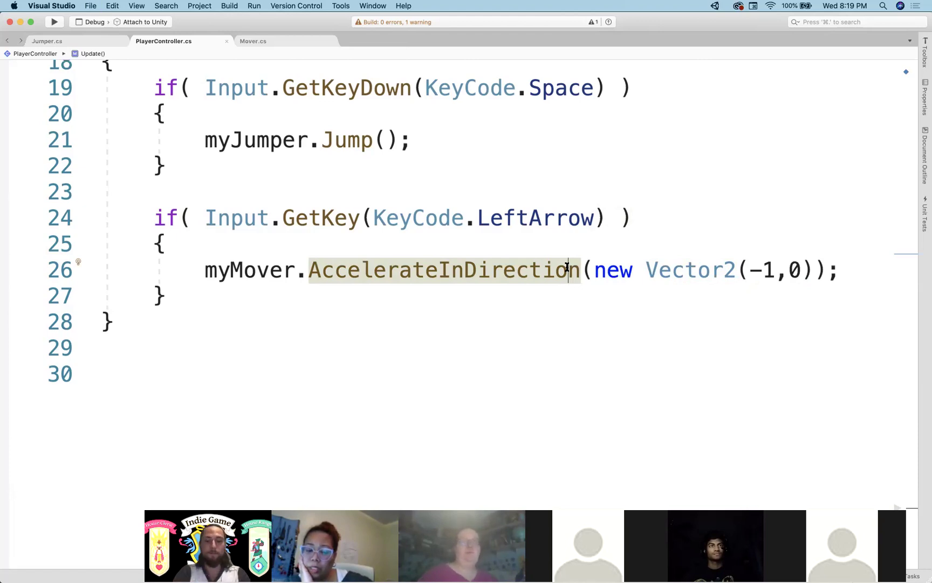
{"action": "left_click", "coordinate": [422, 195]}
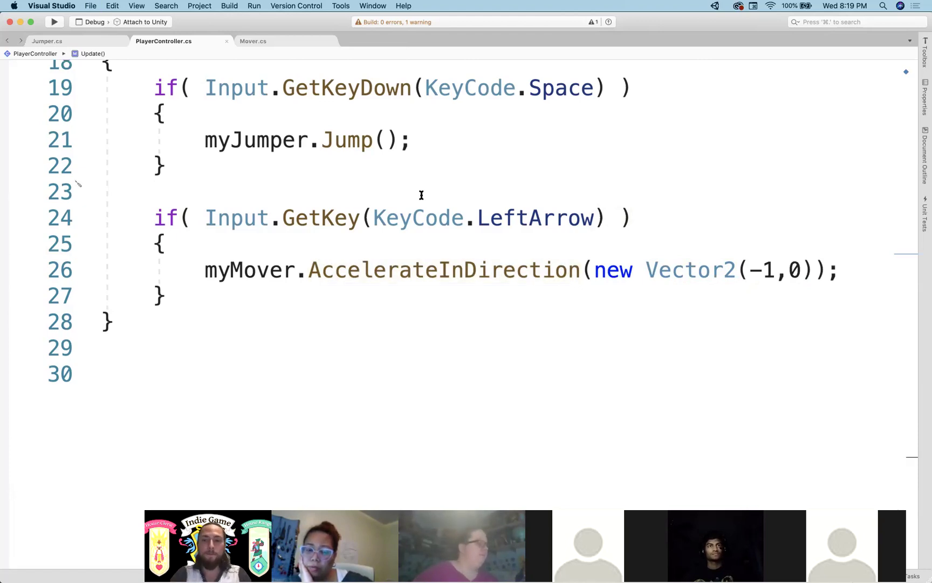
{"action": "scroll", "coordinate": [421, 195], "scroll_direction": "up", "scroll_amount": 3}
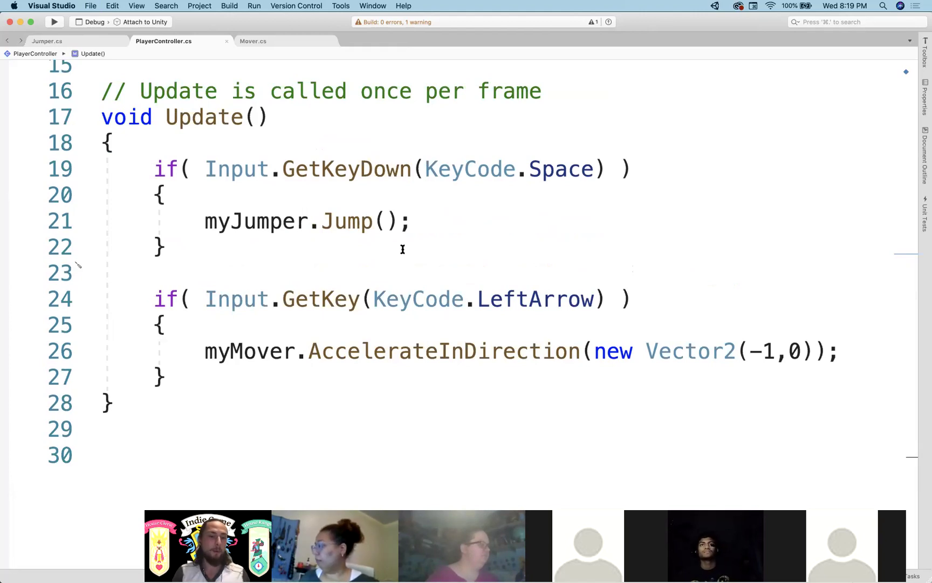
{"action": "double_click", "coordinate": [248, 354]}
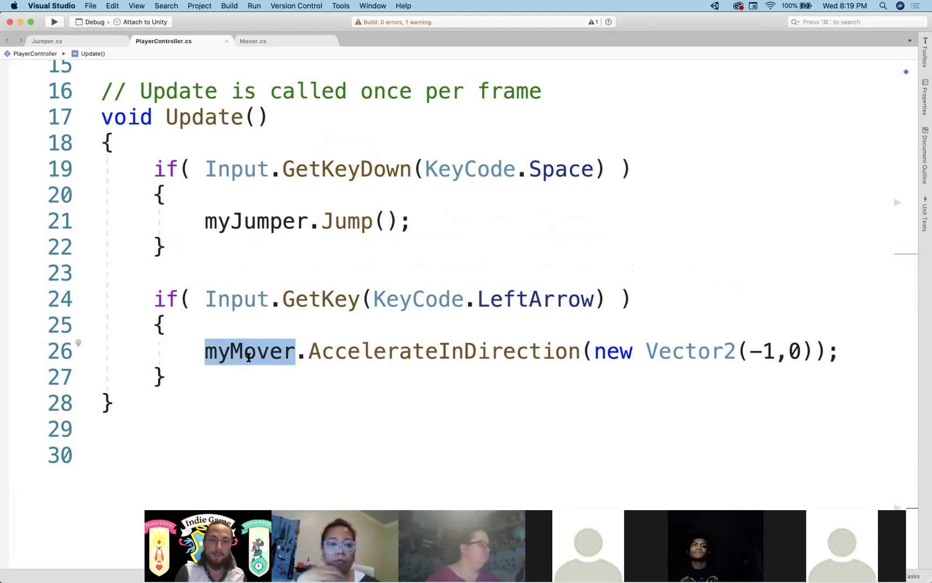
{"action": "double_click", "coordinate": [359, 353]}
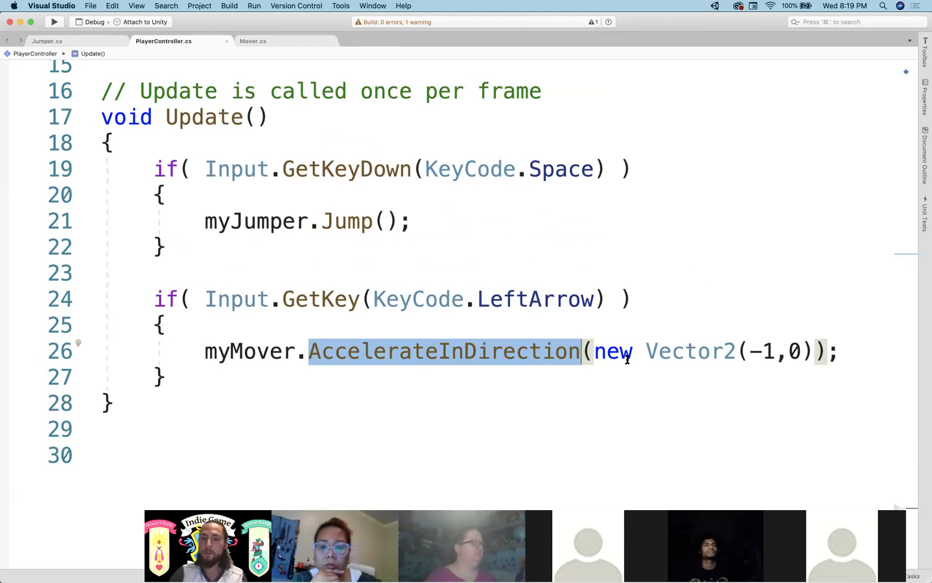
{"action": "left_click_drag", "start_coordinate": [594, 352], "coordinate": [814, 351]}
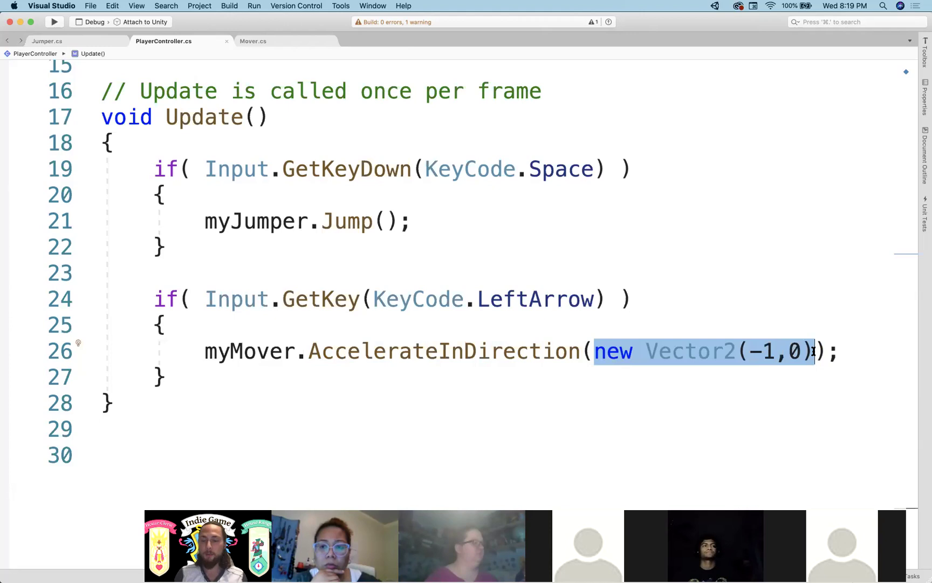
{"action": "left_click_drag", "start_coordinate": [595, 351], "coordinate": [813, 348]}
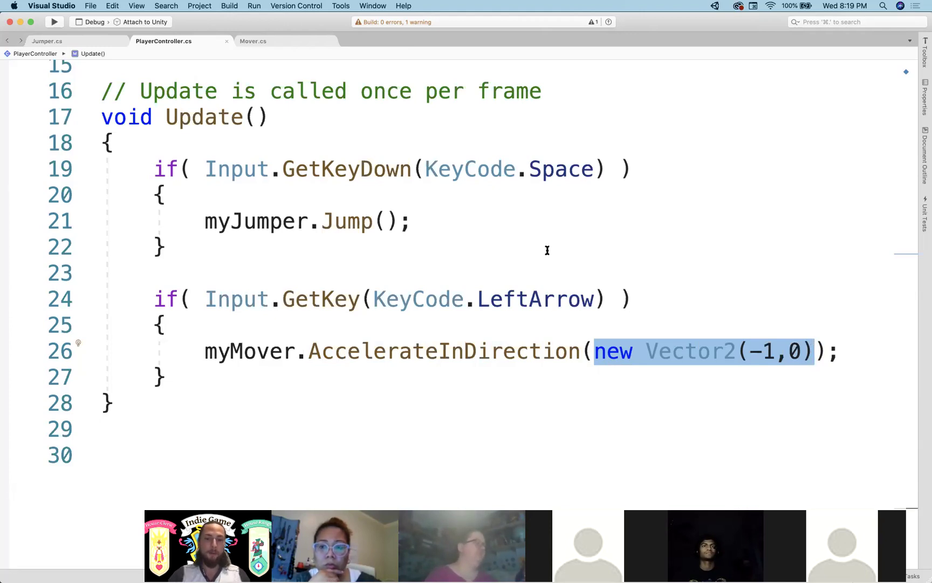
{"action": "left_click", "coordinate": [567, 244]}
- Switch to Unity, play the scene and inspect the earliest errors in the console
{"action": "key", "text": "super+Tab"}
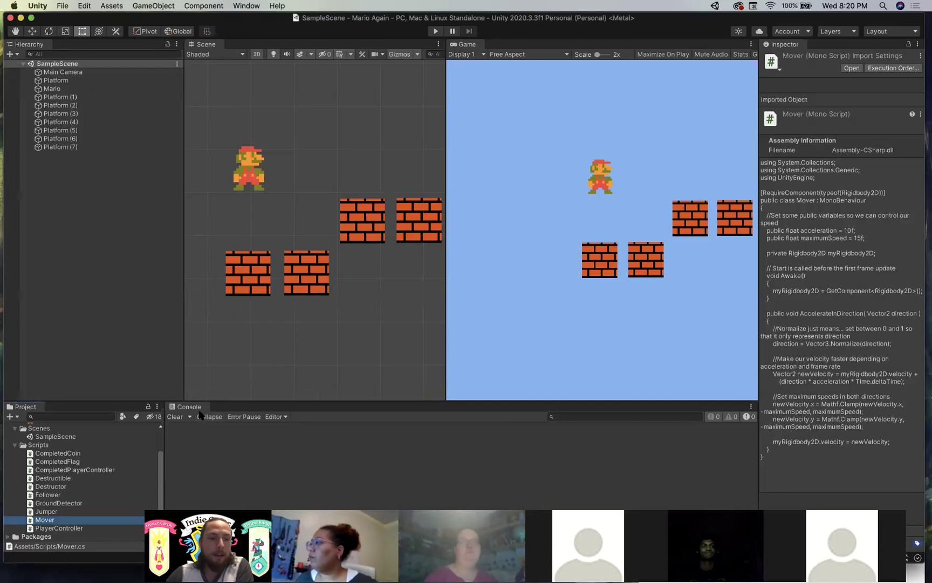
{"action": "left_click", "coordinate": [435, 31]}
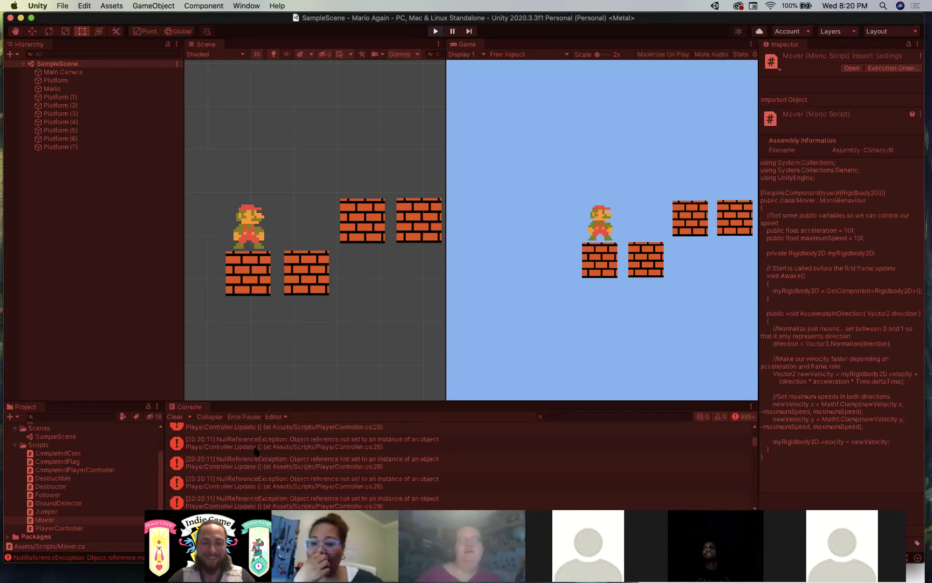
{"action": "left_click", "coordinate": [257, 451]}
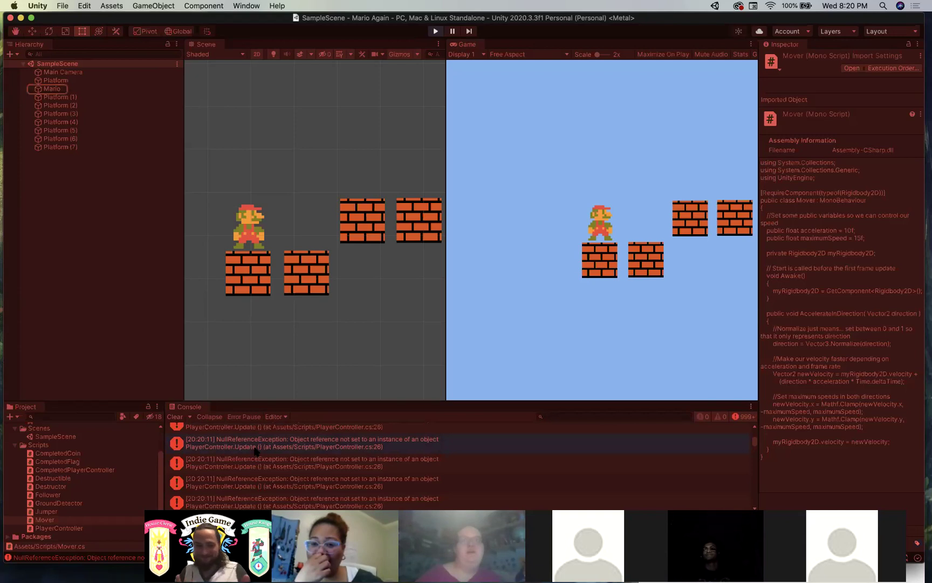
{"action": "scroll", "coordinate": [296, 437], "scroll_direction": "up", "scroll_amount": 5}
{"action": "scroll", "coordinate": [296, 437], "scroll_direction": "up", "scroll_amount": 3}
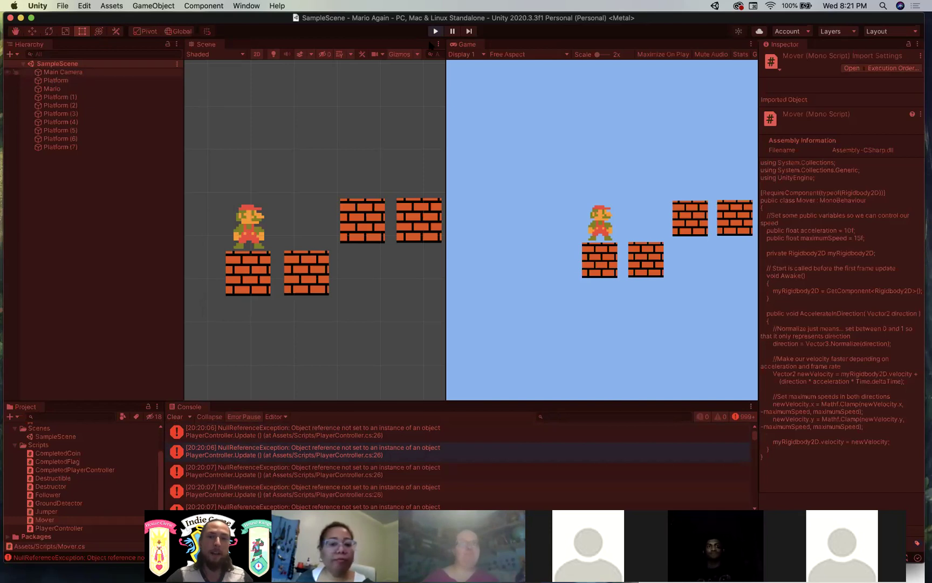
- Stop the game and assign Mario's Mover component to the My Mover field of the Player Controller script
{"action": "left_click", "coordinate": [435, 30]}
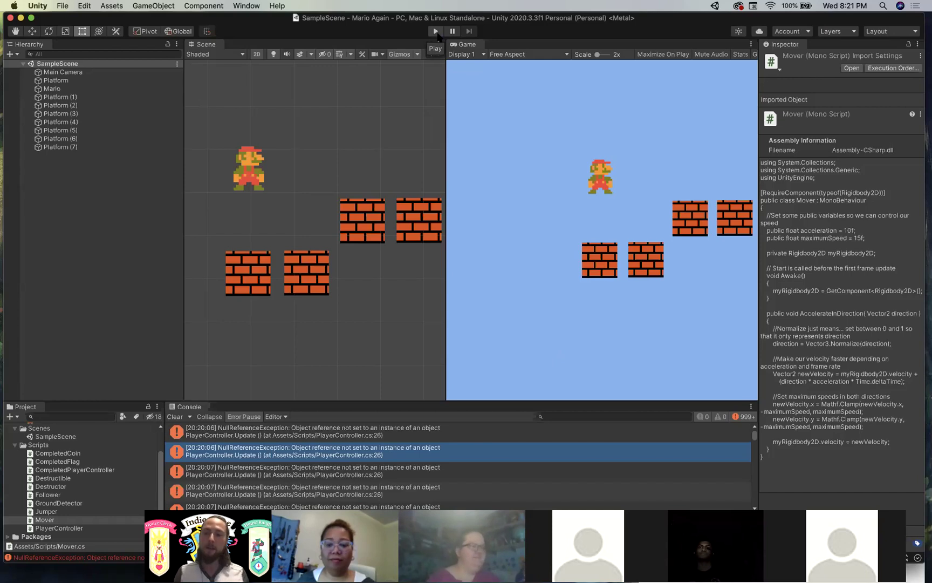
{"action": "left_click", "coordinate": [11, 88]}
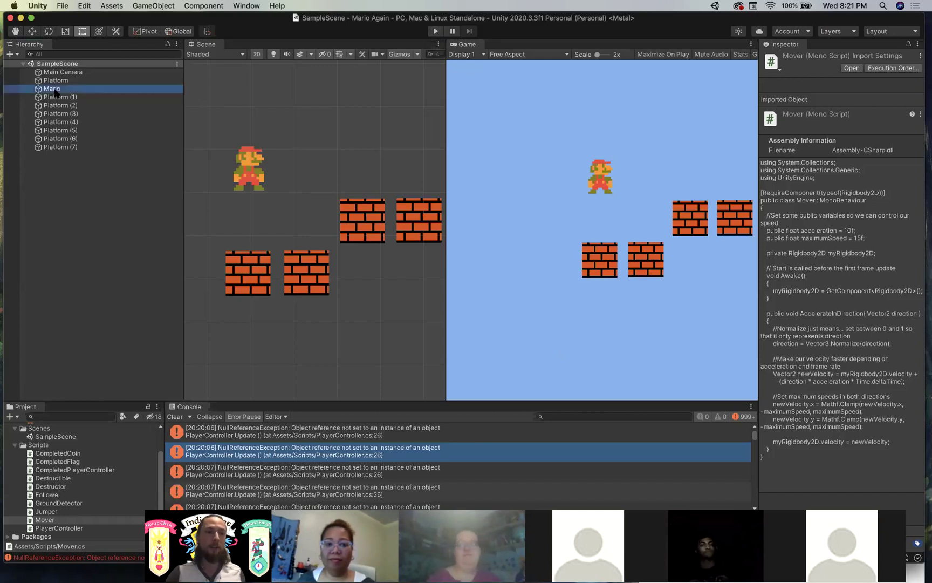
{"action": "scroll", "coordinate": [868, 408], "scroll_direction": "down", "scroll_amount": 1}
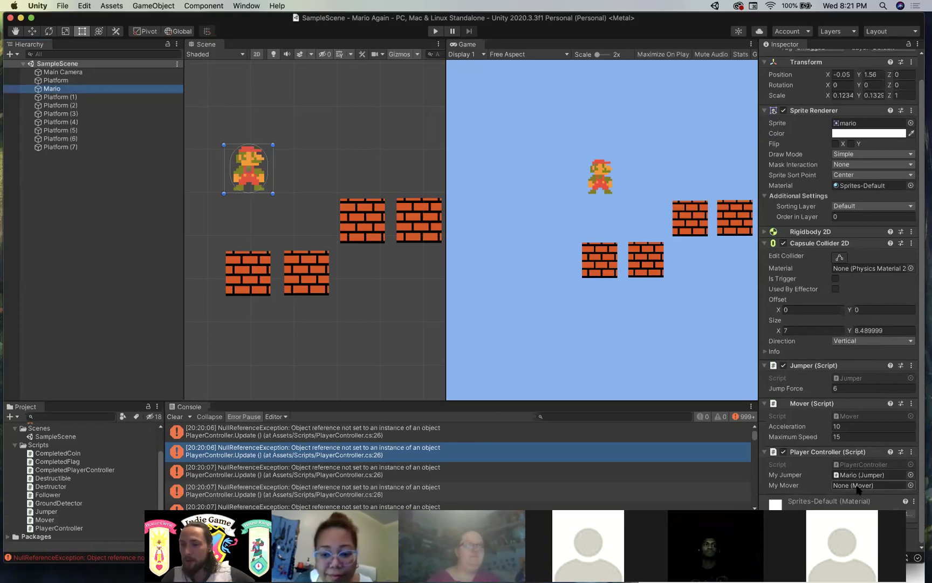
{"action": "left_click_drag", "start_coordinate": [812, 403], "coordinate": [873, 487]}
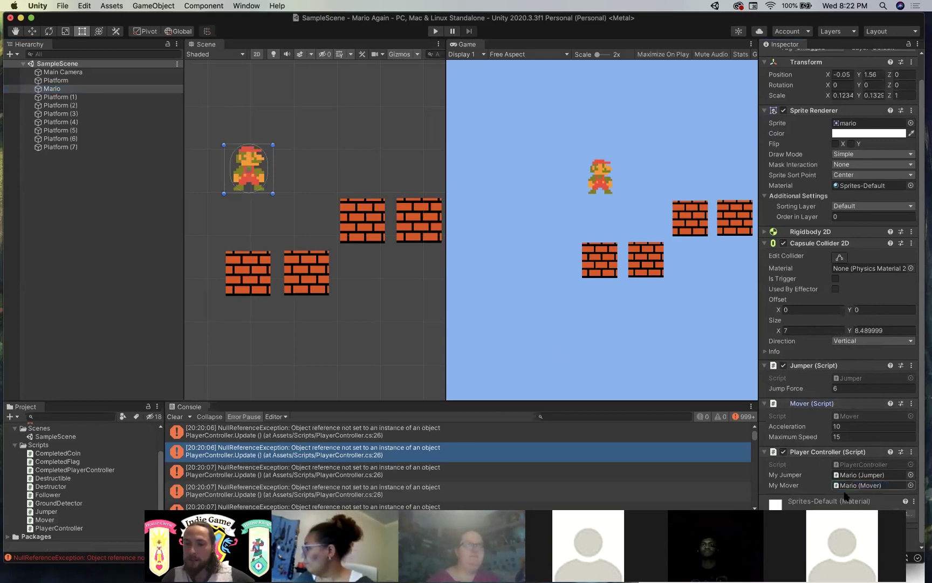
- Play-test Mario's left movement off the platform over several runs, stopping the game after each one
{"action": "left_click", "coordinate": [435, 32]}
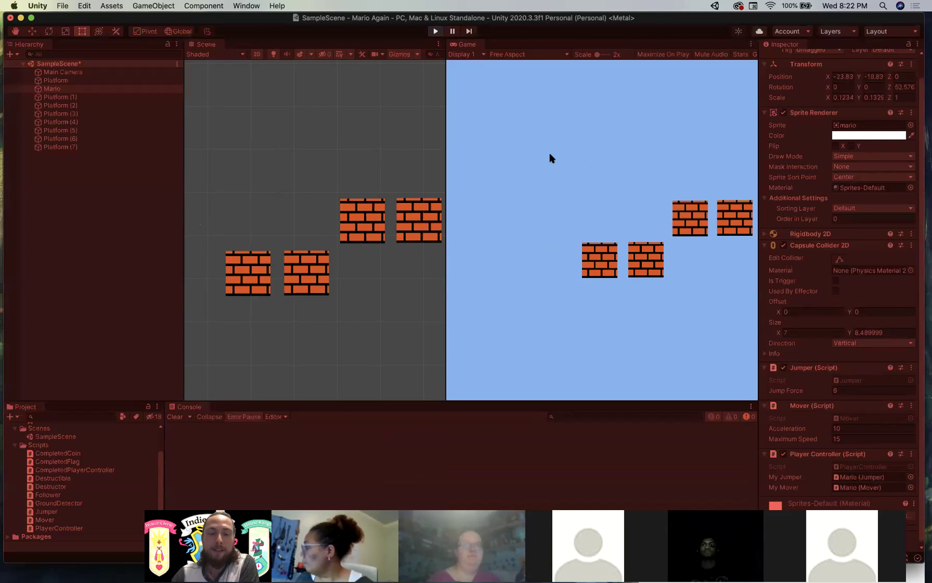
{"action": "left_click", "coordinate": [435, 32]}
{"action": "left_click", "coordinate": [435, 31]}
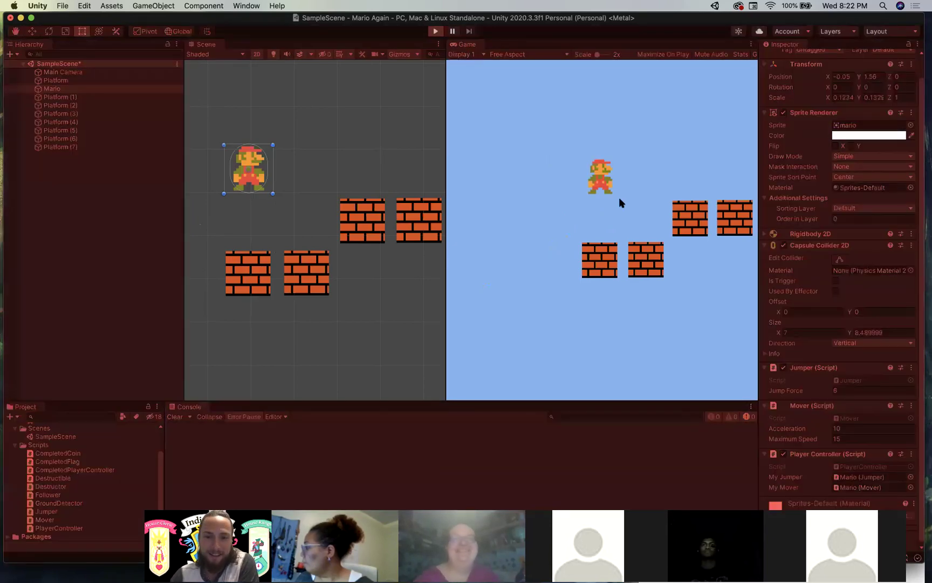
{"action": "key", "text": "Left"}
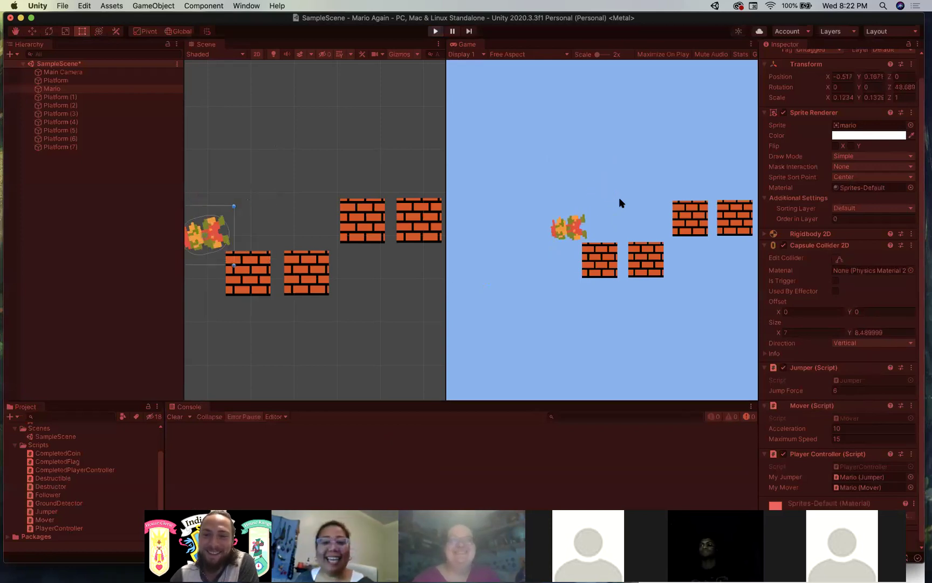
{"action": "left_click", "coordinate": [435, 32]}
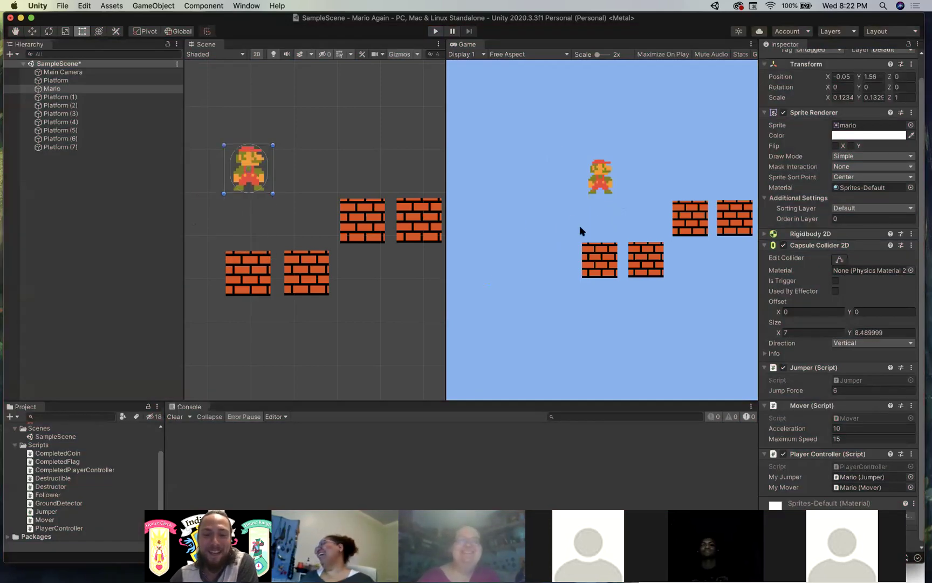
{"action": "left_click", "coordinate": [435, 31]}
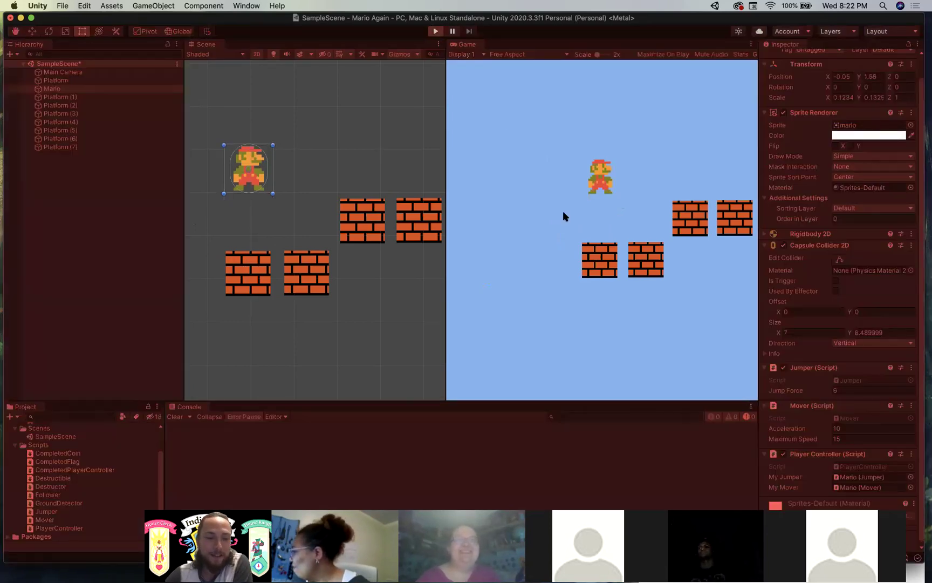
{"action": "key", "text": "Left"}
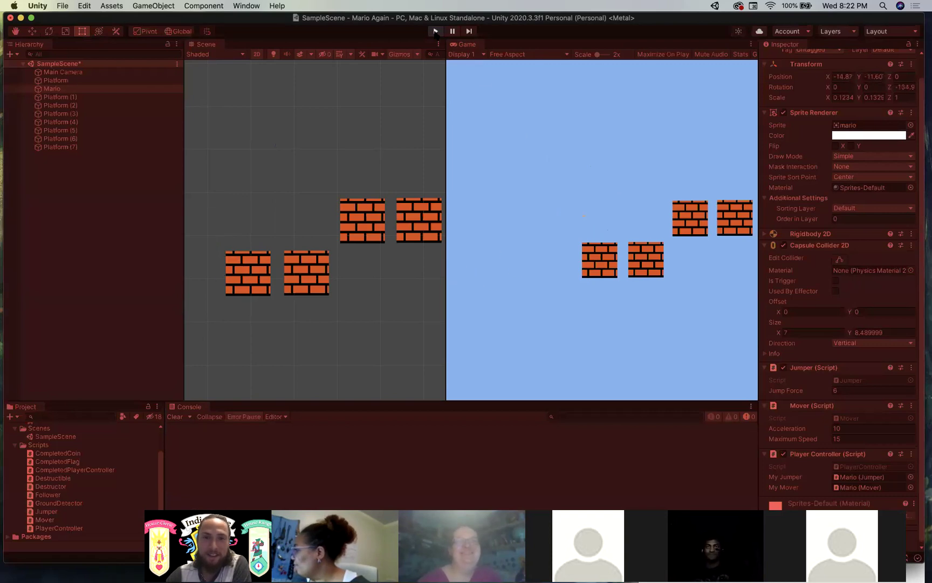
{"action": "left_click", "coordinate": [435, 31]}
- Play-test Mario's jump combined with left movement, stop the game and return to PlayerController.cs in Visual Studio
{"action": "left_click", "coordinate": [435, 31]}
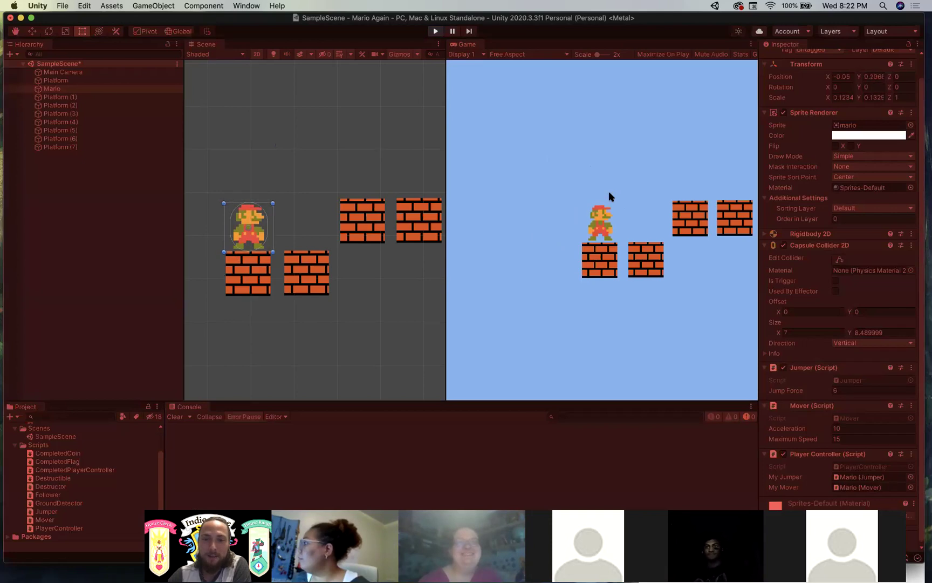
{"action": "key", "text": "space"}
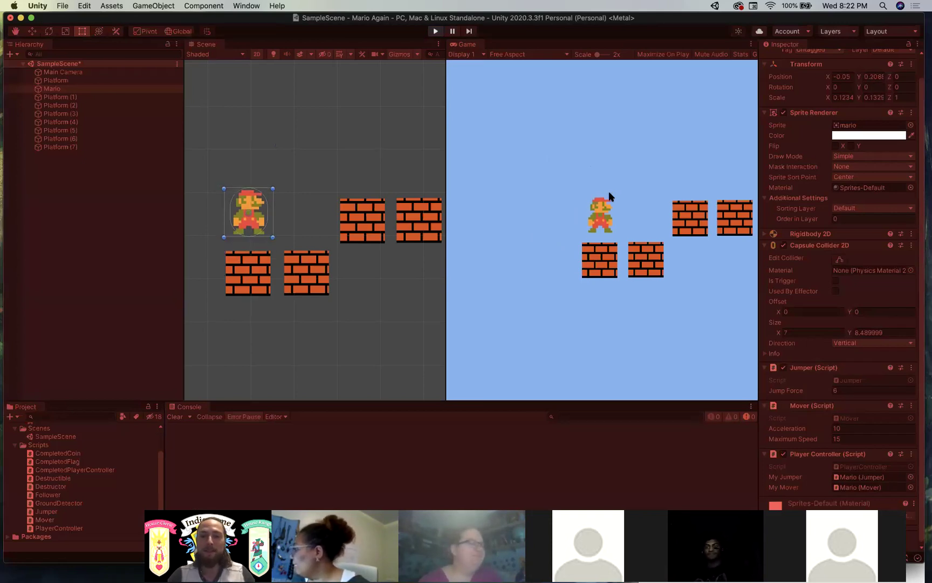
{"action": "key", "text": "space"}
{"action": "key", "text": "Left"}
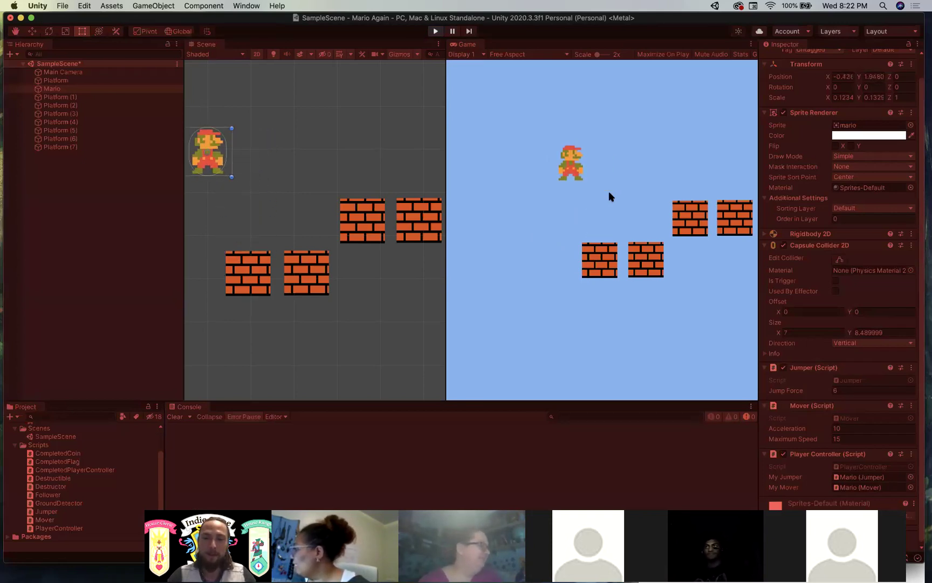
{"action": "left_click", "coordinate": [435, 32]}
{"action": "key", "text": "super+Tab"}
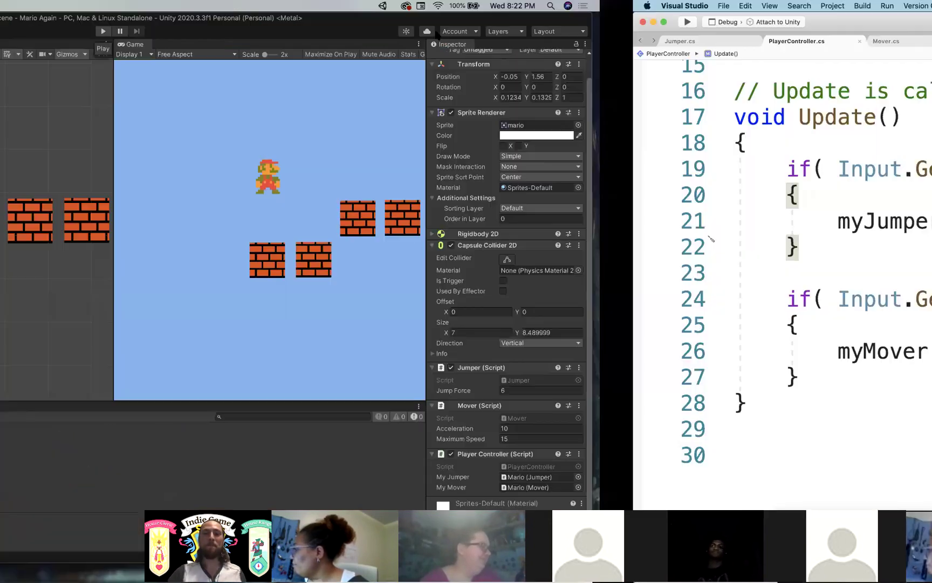
- Review the Update method in PlayerController.cs, switch to Unity and inspect Mario's components
{"action": "scroll", "coordinate": [241, 211], "scroll_direction": "up", "scroll_amount": 1}
{"action": "scroll", "coordinate": [204, 167], "scroll_direction": "down", "scroll_amount": 1}
{"action": "left_click", "coordinate": [179, 124]}
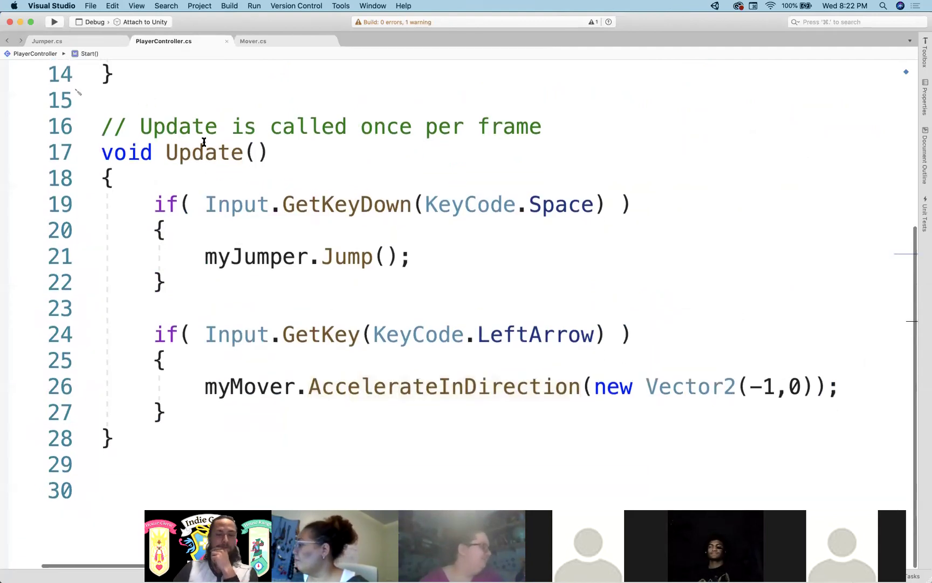
{"action": "mouse_move", "coordinate": [204, 141]}
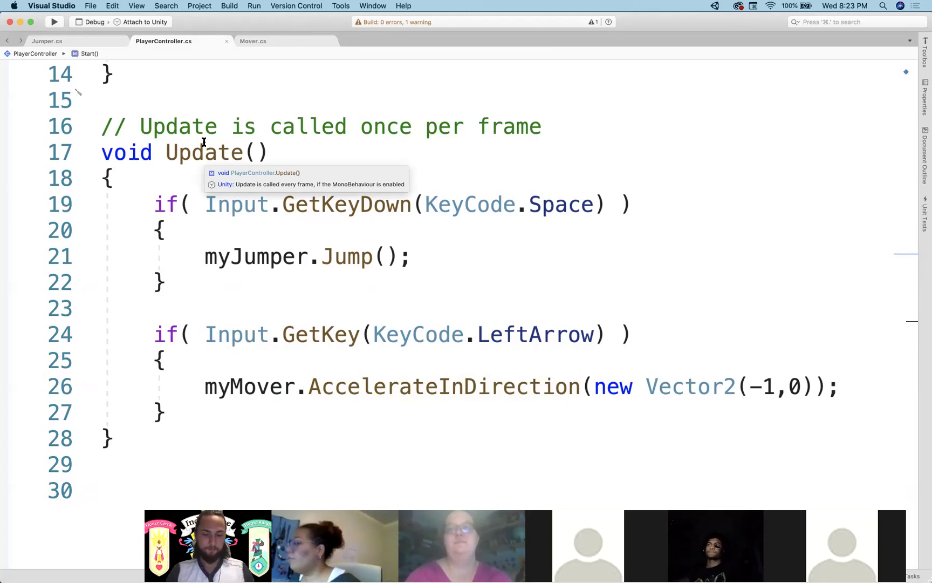
{"action": "left_click", "coordinate": [510, 180]}
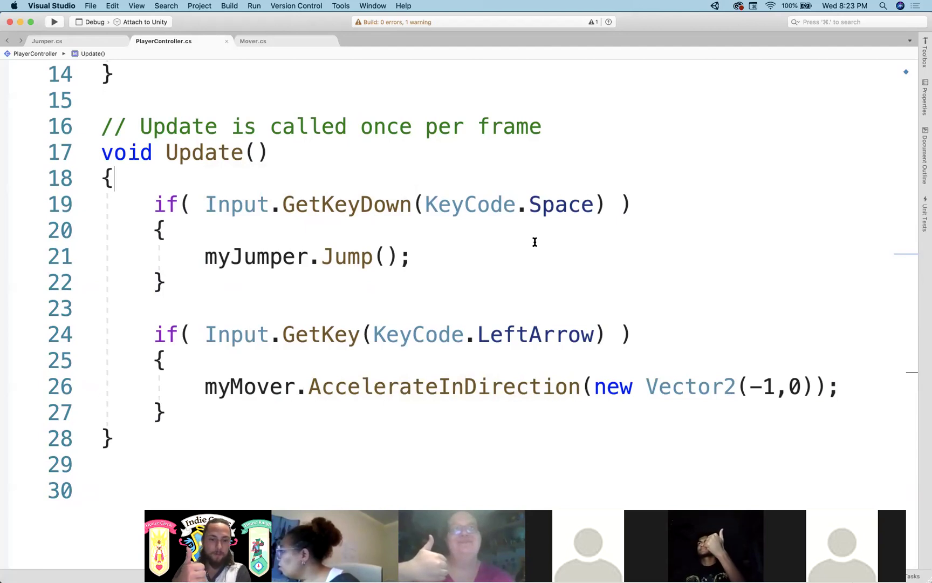
{"action": "left_click", "coordinate": [435, 214]}
{"action": "left_click", "coordinate": [202, 238]}
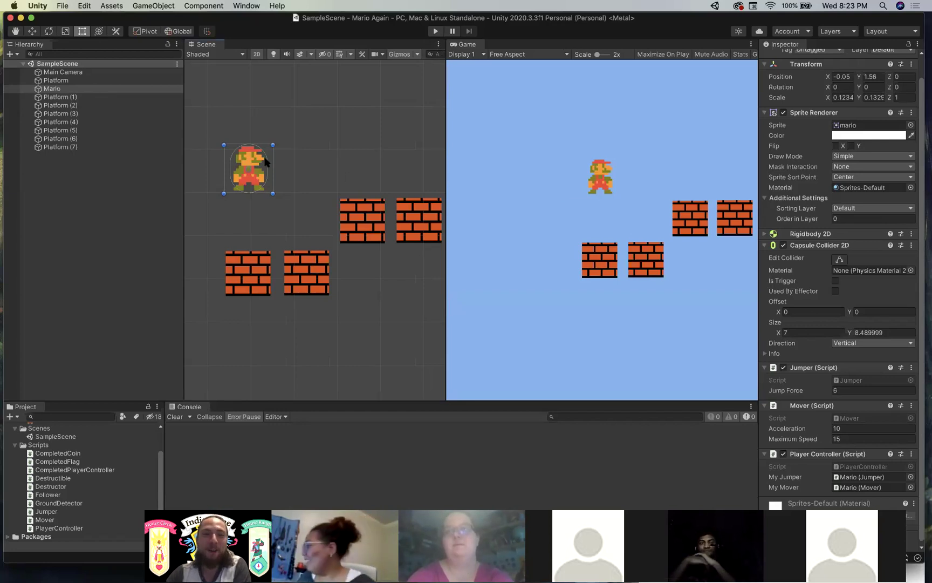
{"action": "left_click", "coordinate": [301, 154]}
{"action": "left_click", "coordinate": [251, 162]}
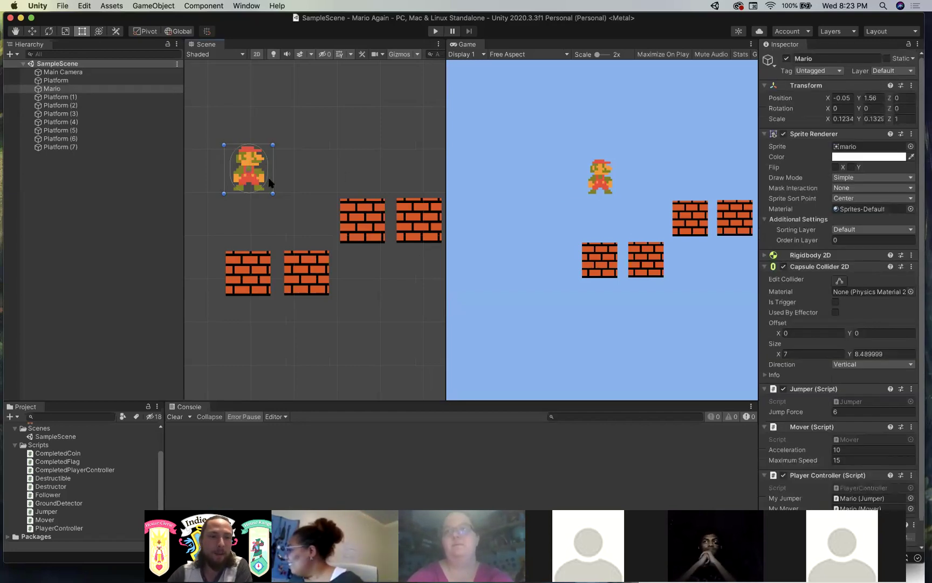
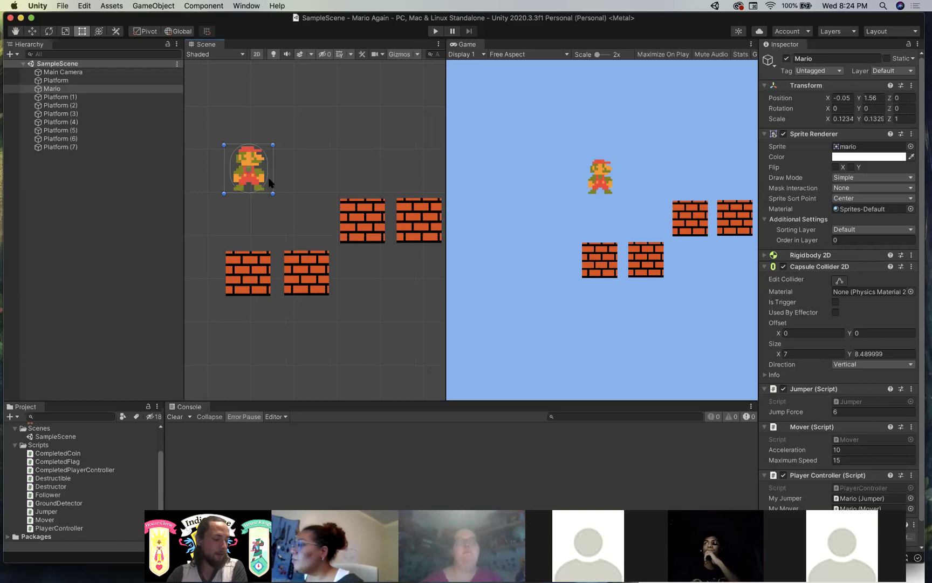
{"action": "left_click", "coordinate": [275, 138]}
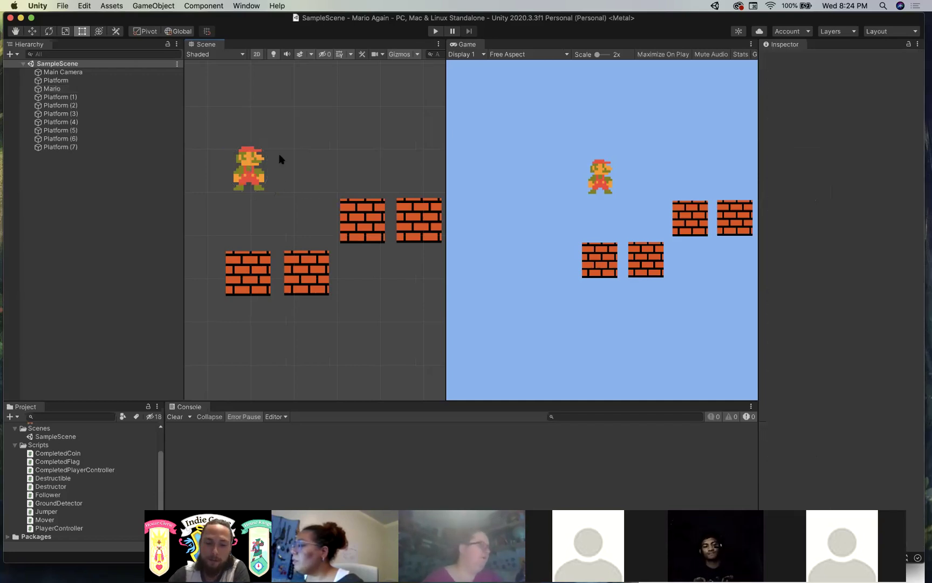
- Return to PlayerController.cs in Visual Studio and try changing the left-arrow block to KeyCode.RightArrow with Vector2(1,0)
{"action": "key", "text": "ctrl+Right"}
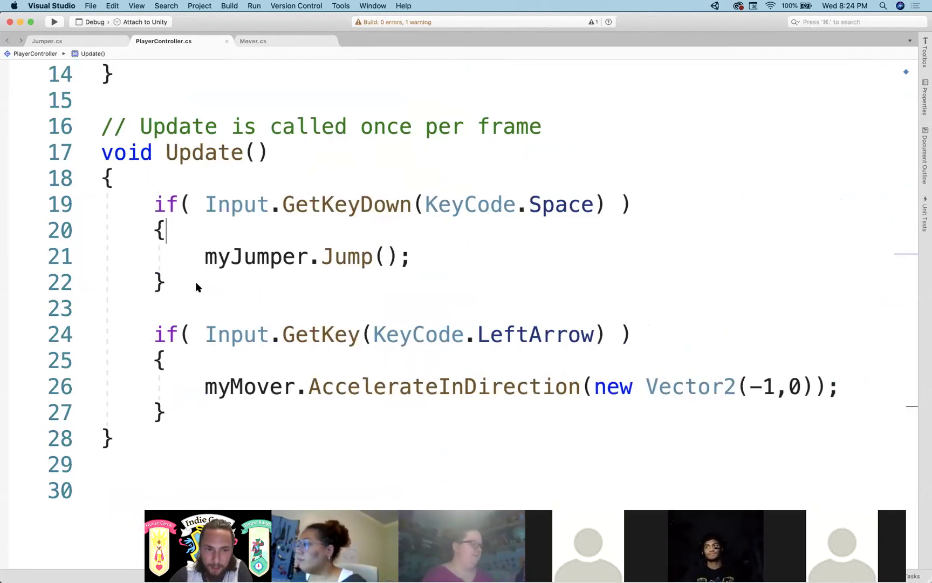
{"action": "scroll", "coordinate": [197, 287], "scroll_direction": "down", "scroll_amount": 3}
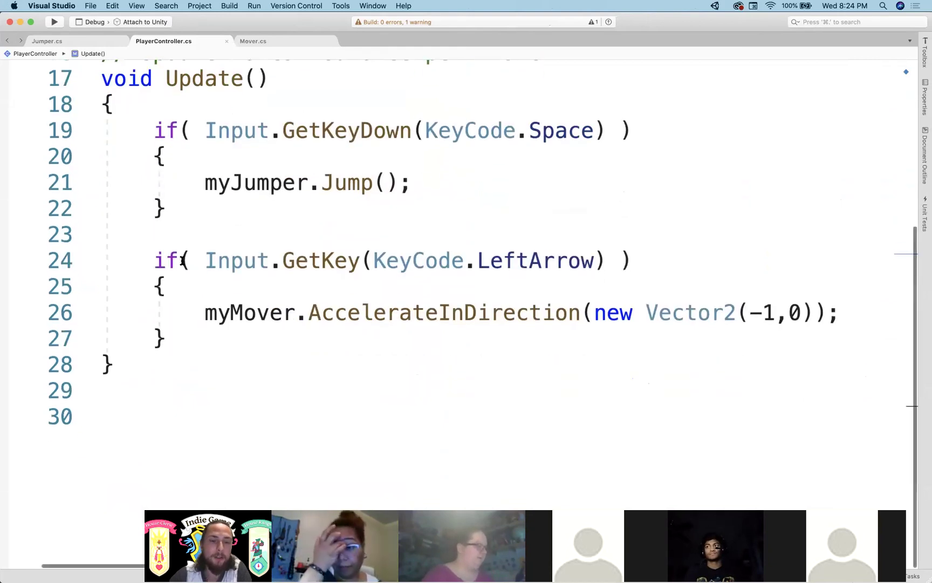
{"action": "left_click_drag", "start_coordinate": [156, 260], "coordinate": [250, 290]}
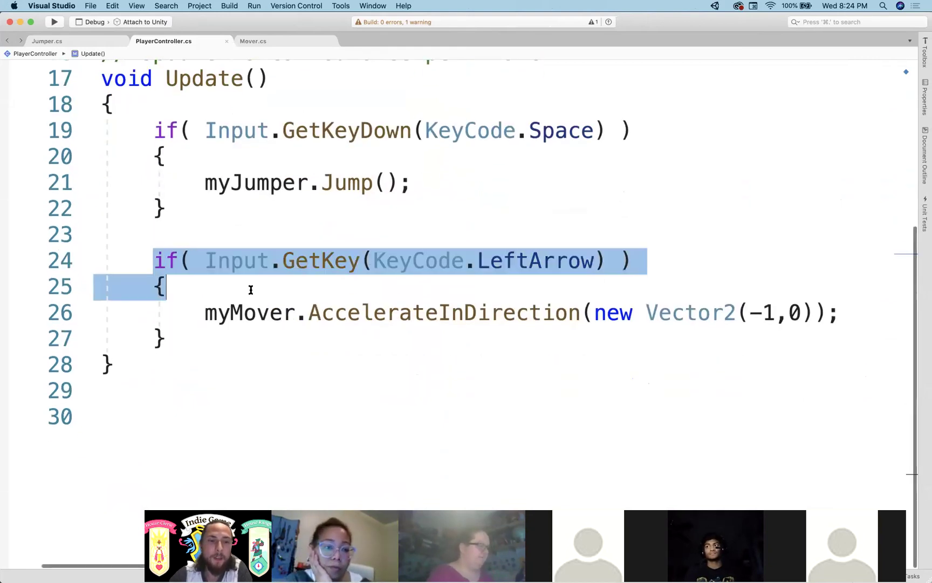
{"action": "left_click", "coordinate": [159, 233]}
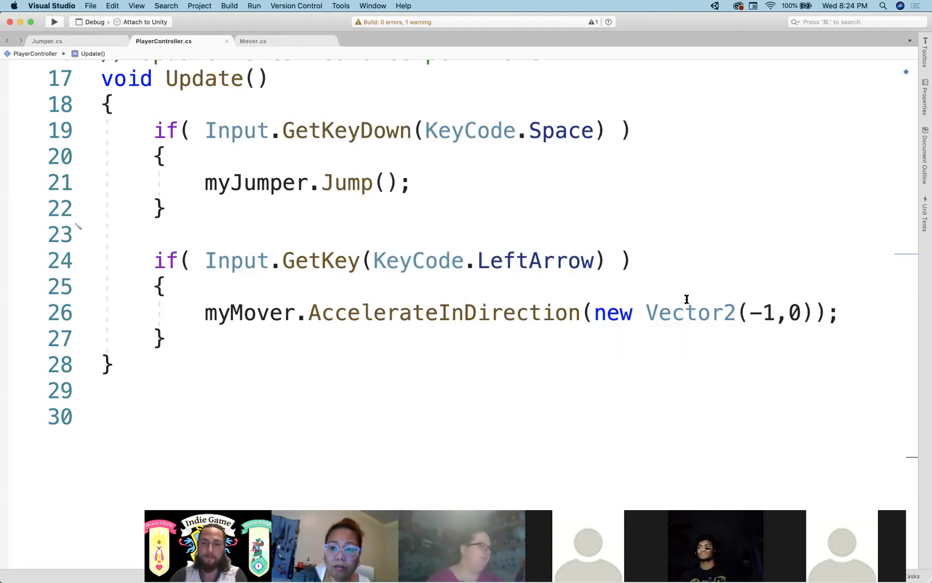
{"action": "left_click", "coordinate": [764, 314]}
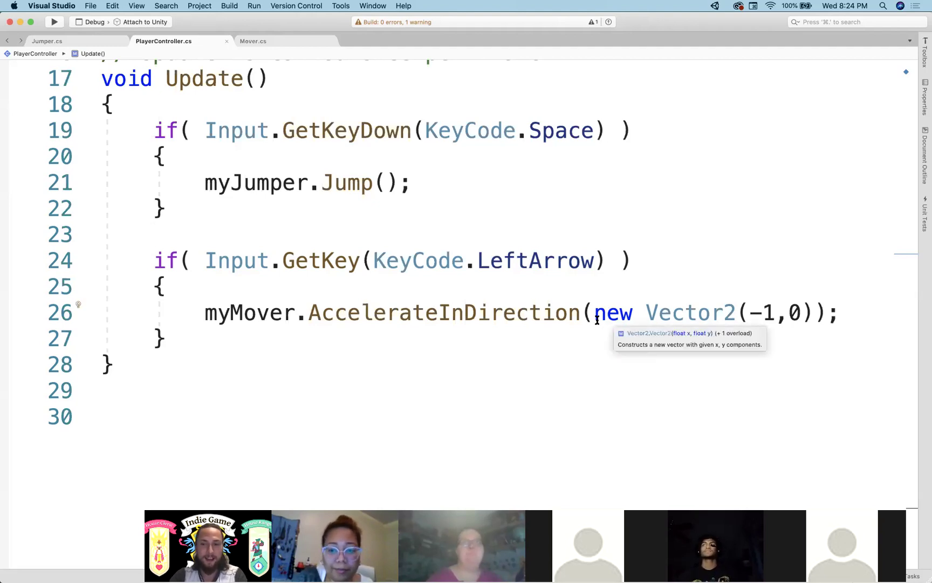
{"action": "key", "text": "BackSpace"}
{"action": "left_click", "coordinate": [454, 281]}
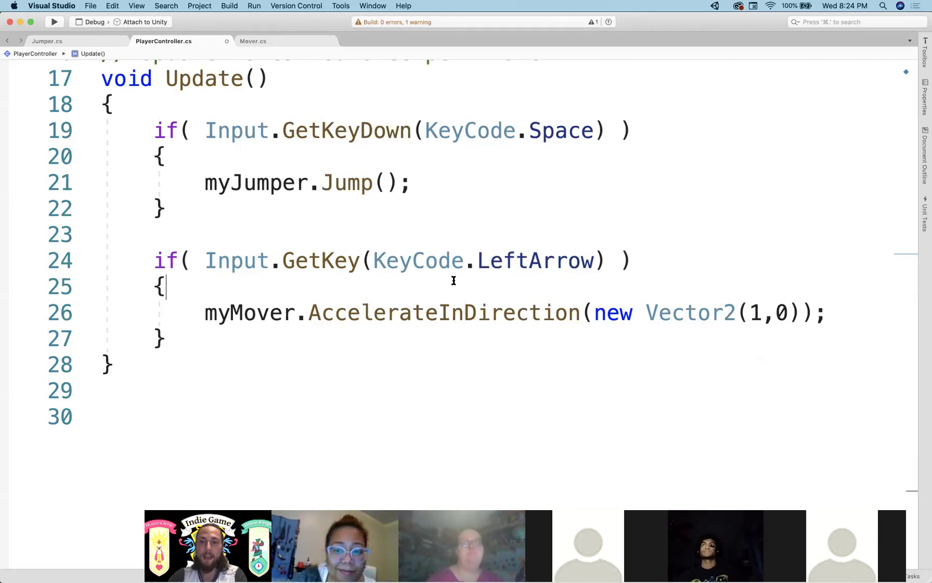
{"action": "double_click", "coordinate": [509, 263]}
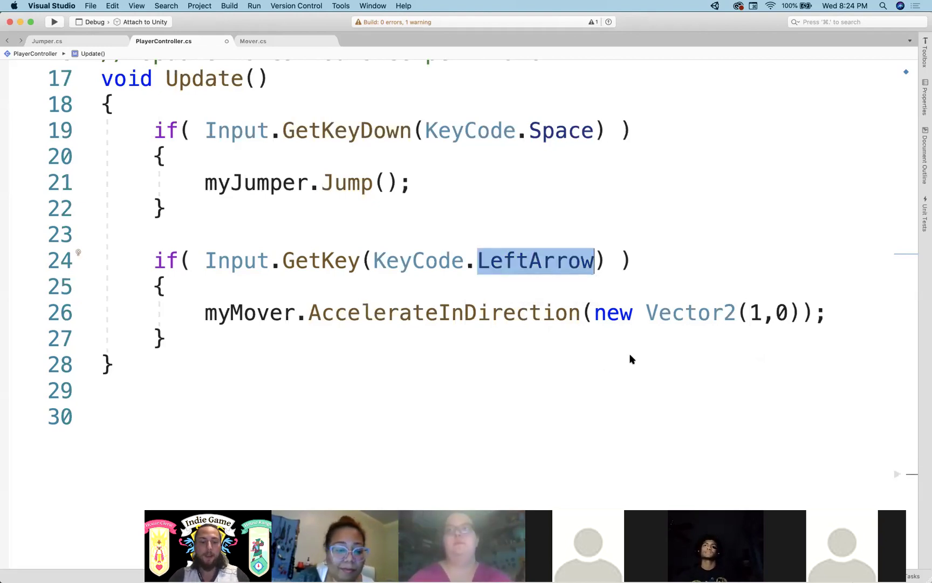
{"action": "type", "text": "rightArr"}
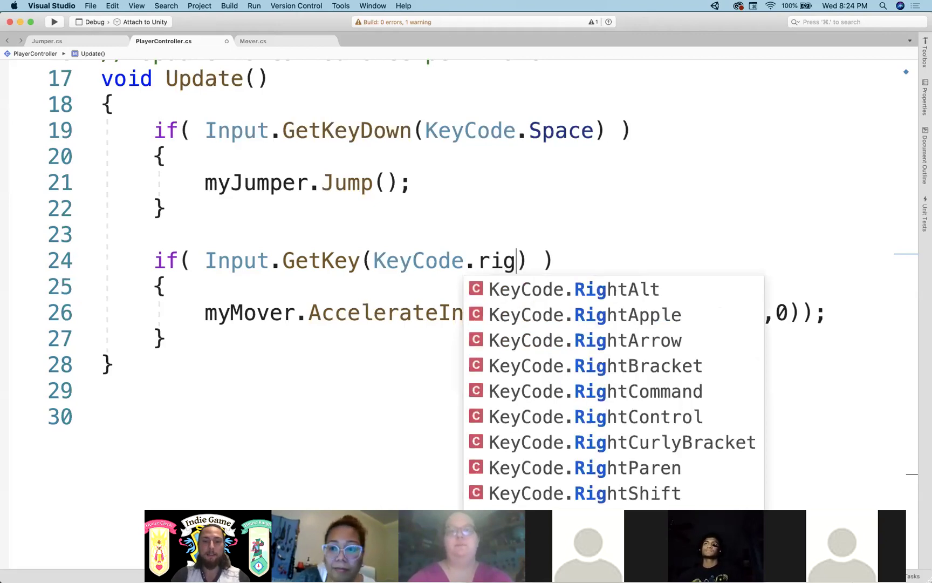
{"action": "key", "text": "Return"}
{"action": "left_click", "coordinate": [669, 383]}
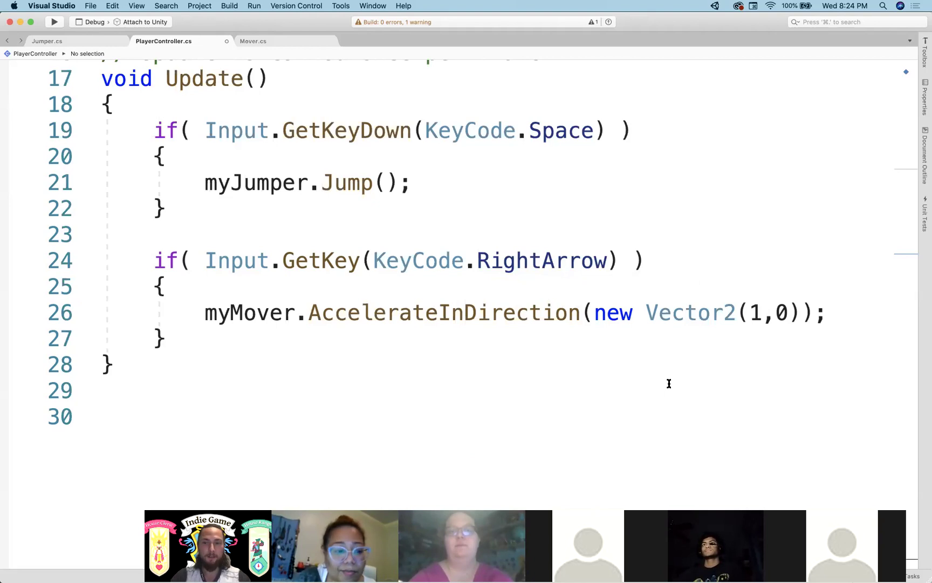
- Undo the right-arrow edits and restore the left-arrow block's direction to Vector2(-1,0)
{"action": "key", "text": "super+z"}
{"action": "key", "text": "super+z"}
{"action": "key", "text": "super+z"}
{"action": "key", "text": "super+z"}
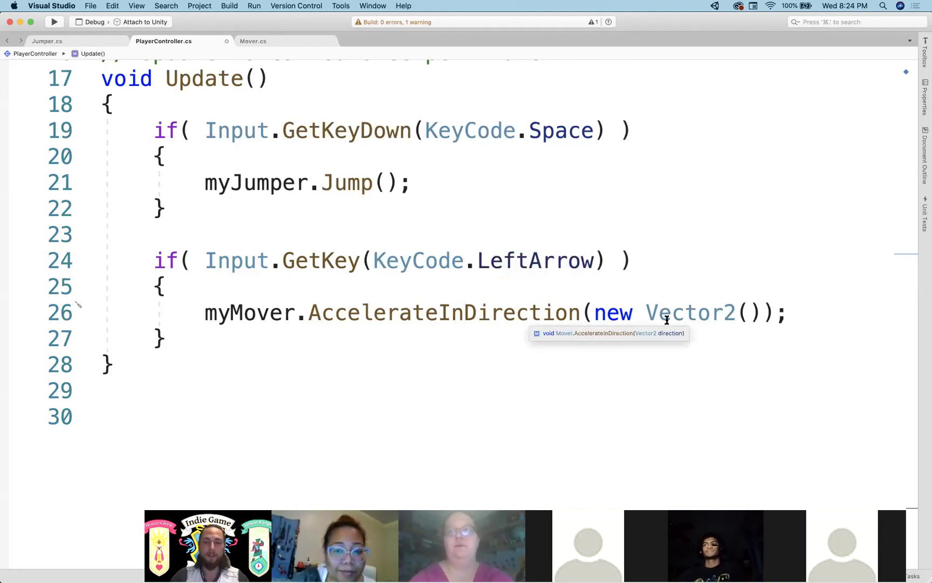
{"action": "type", "text": "-1,0"}
- Duplicate the complete left-arrow if block below the original inside Update(), separated by a blank line
{"action": "left_click_drag", "start_coordinate": [170, 343], "coordinate": [57, 259]}
{"action": "key", "text": "Right"}
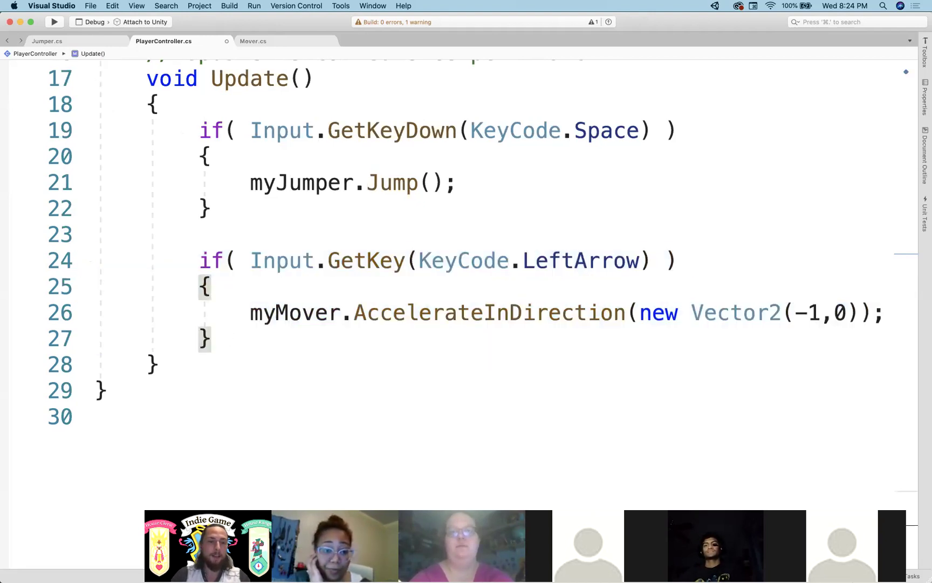
{"action": "key", "text": "Return"}
{"action": "key", "text": "Return"}
{"action": "type", "text": "if (Input.GetKey(KeyCode.LeftArrow)) {     myMover.AccelerateInDirection(new Vector2(-1, 0)); }"}
{"action": "scroll", "coordinate": [506, 221], "scroll_direction": "down", "scroll_amount": 1}
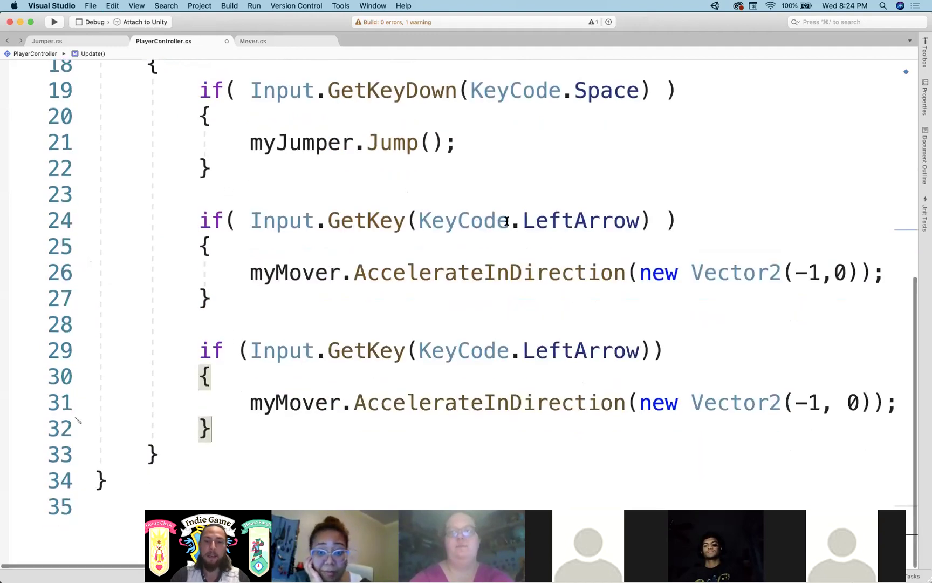
- Change the duplicated block to check KeyCode.RightArrow and accelerate along Vector2(1, 0), and save the script
{"action": "double_click", "coordinate": [575, 350]}
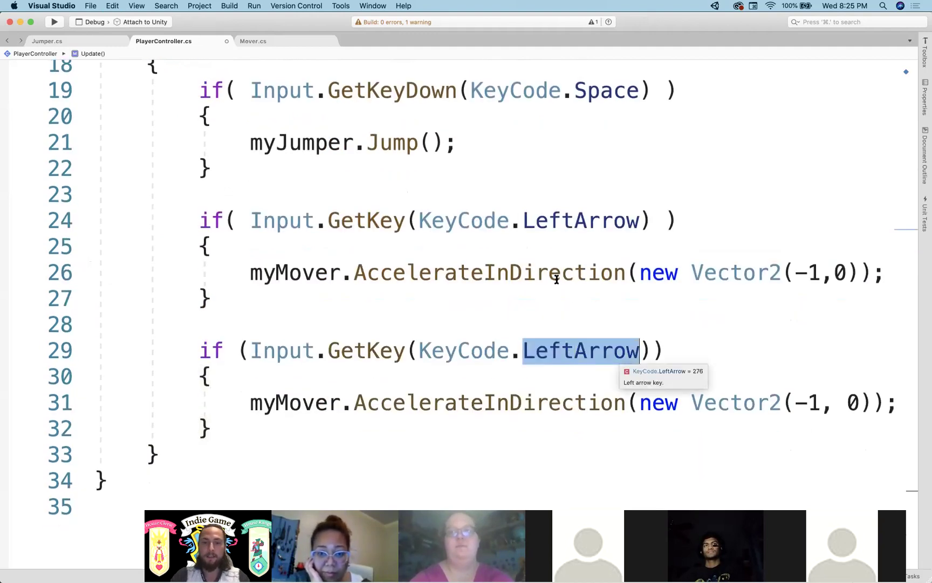
{"action": "type", "text": "RightArr"}
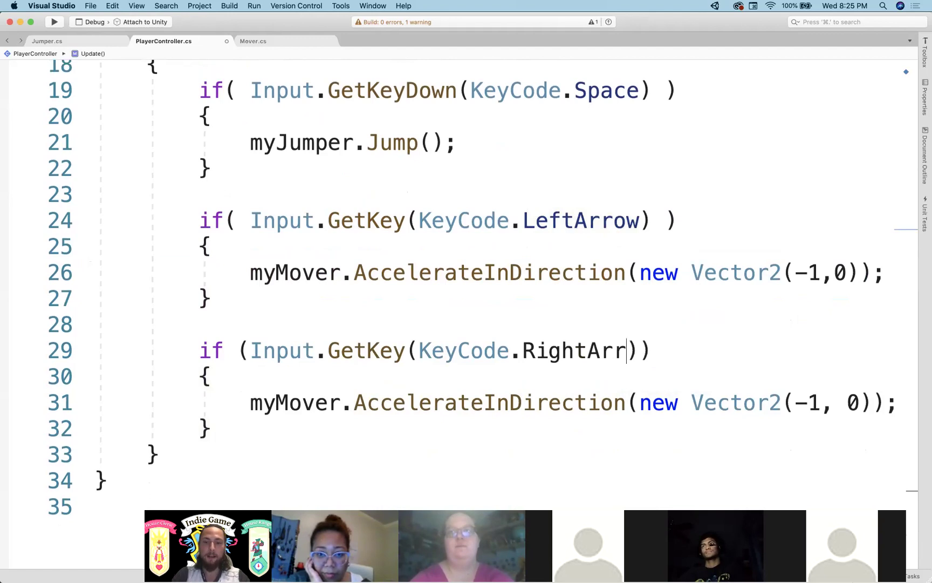
{"action": "type", "text": "ow"}
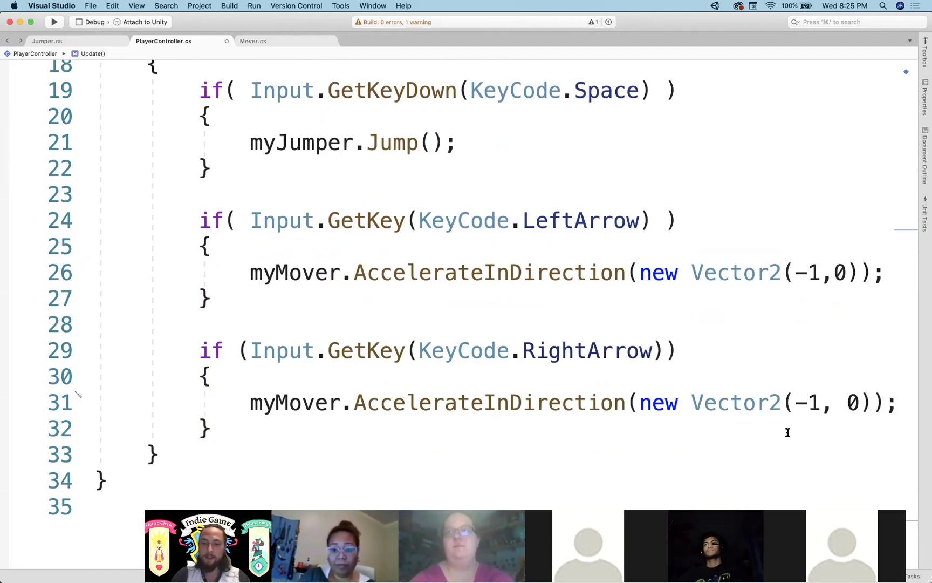
{"action": "key", "text": "BackSpace"}
{"action": "left_click", "coordinate": [676, 326]}
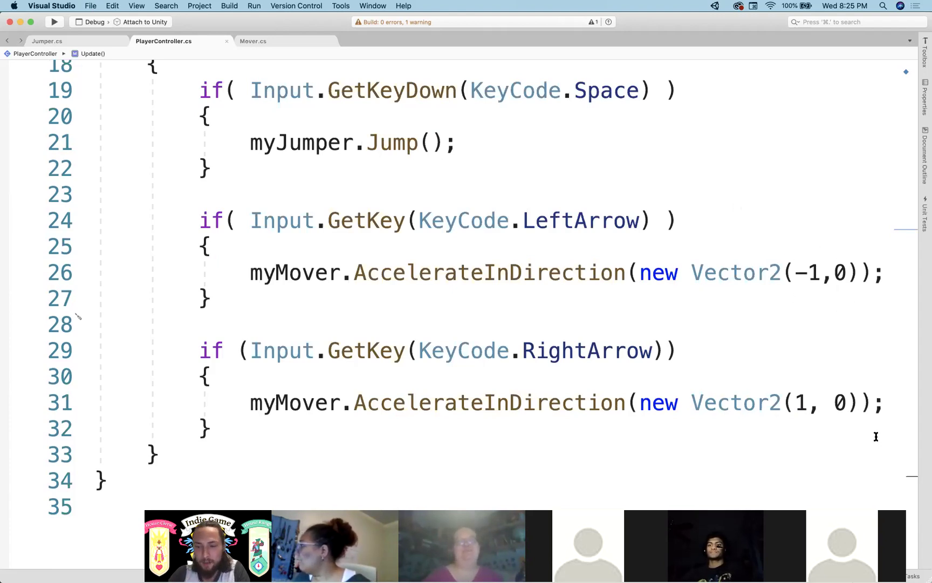
{"action": "left_click", "coordinate": [648, 375]}
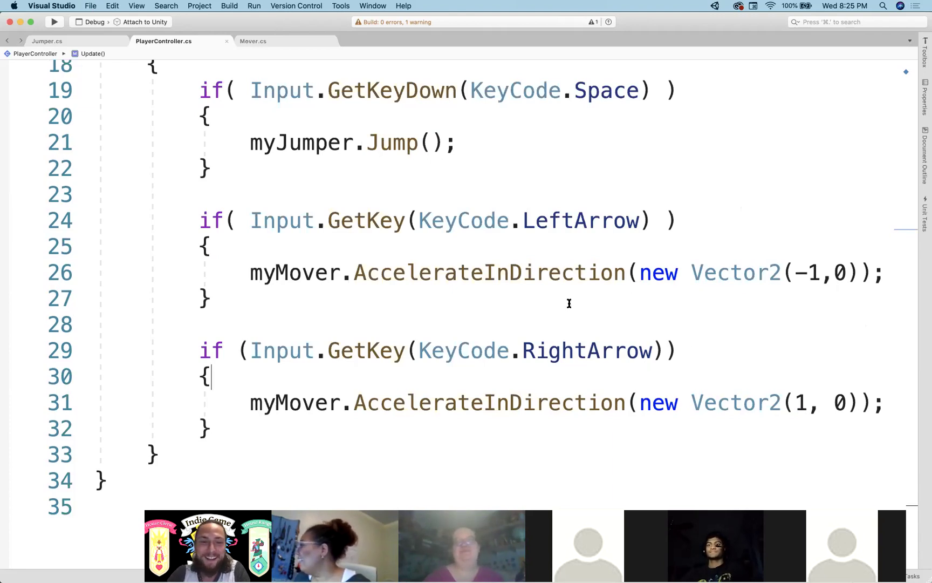
{"action": "scroll", "coordinate": [569, 303], "scroll_direction": "down", "scroll_amount": 3}
- Switch to Unity, play-test Mario's left and right movement combined with jumping, and stop the game
{"action": "key", "text": "super+Tab"}
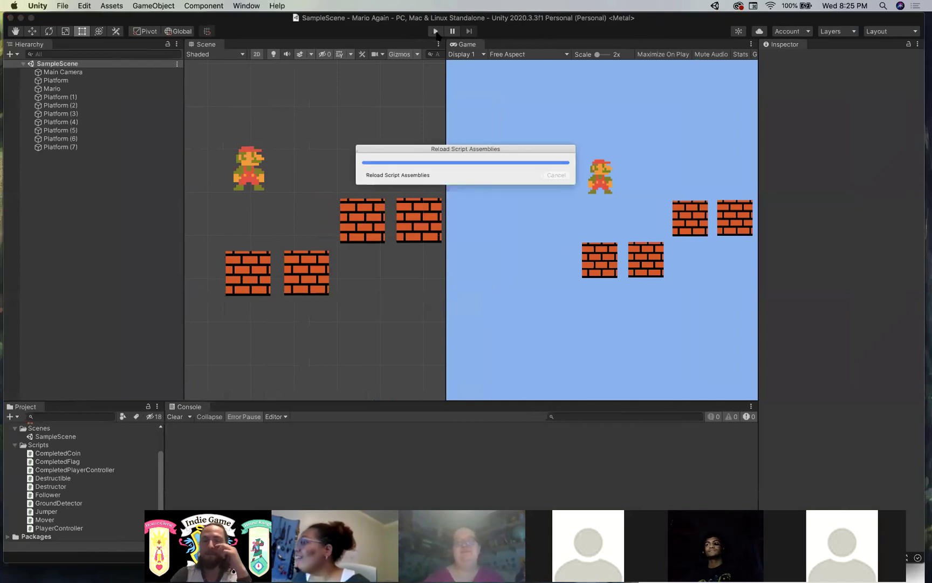
{"action": "left_click", "coordinate": [436, 31]}
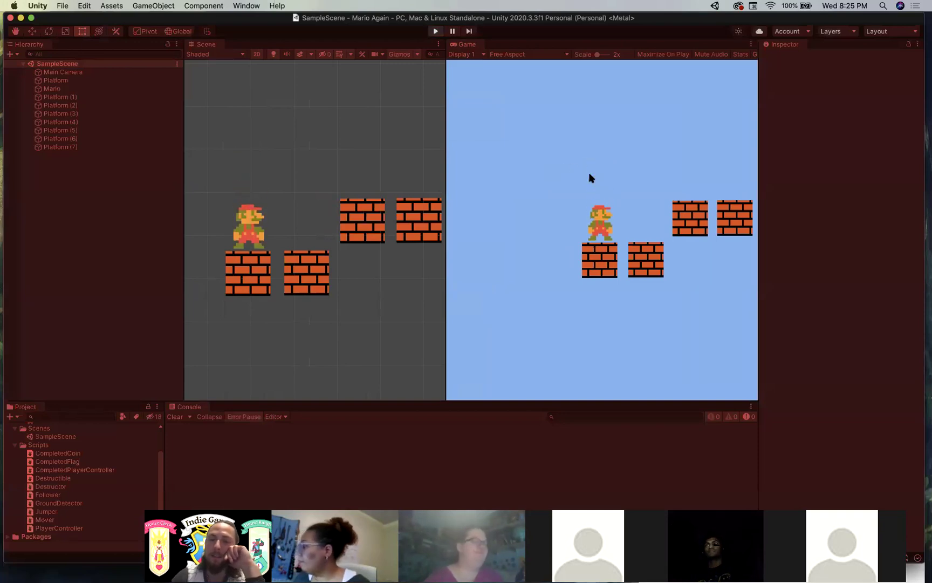
{"action": "key", "text": "Right"}
{"action": "key", "text": "Left"}
{"action": "key", "text": "Right"}
{"action": "key", "text": "Right"}
{"action": "key", "text": "Left"}
{"action": "key", "text": "Right"}
{"action": "key", "text": "Left"}
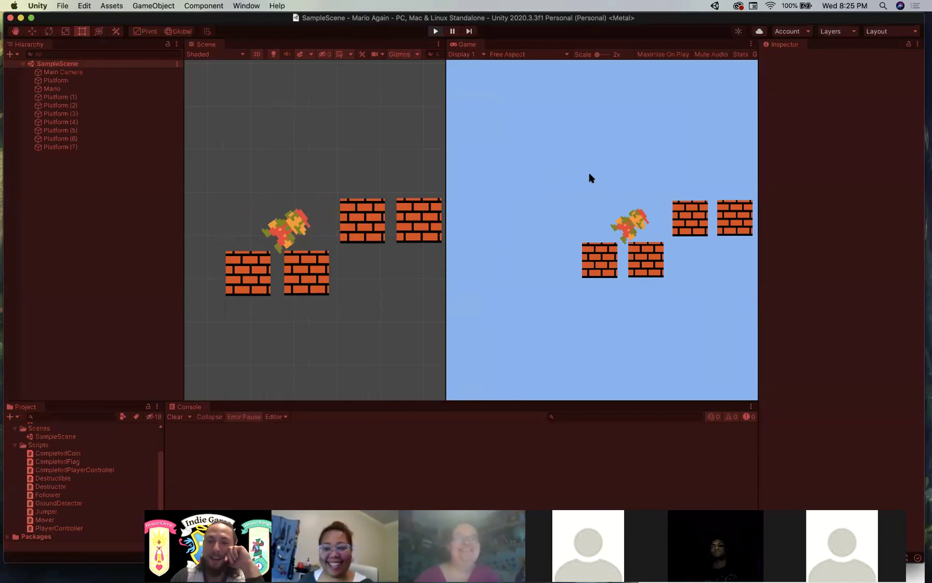
{"action": "key", "text": "Left"}
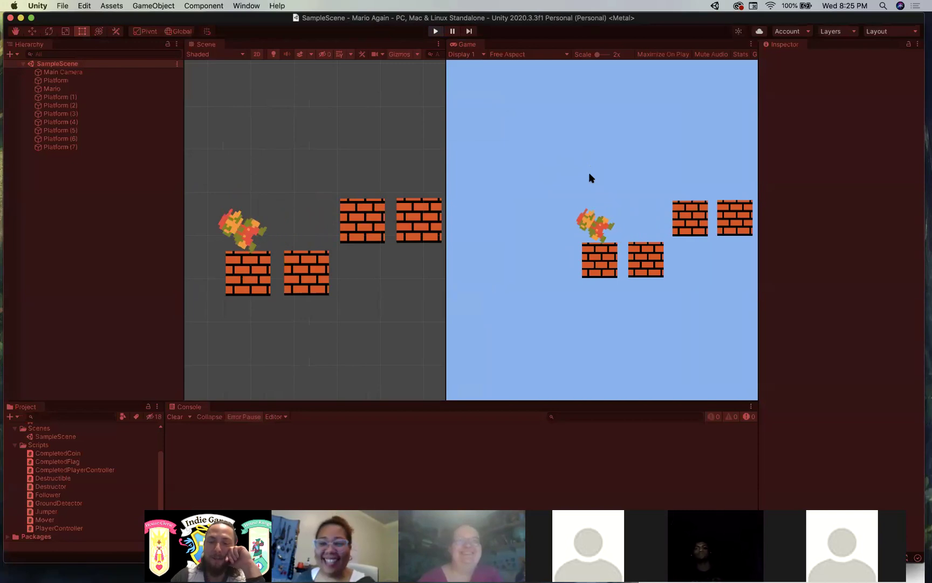
{"action": "key", "text": "Right"}
{"action": "key", "text": "space"}
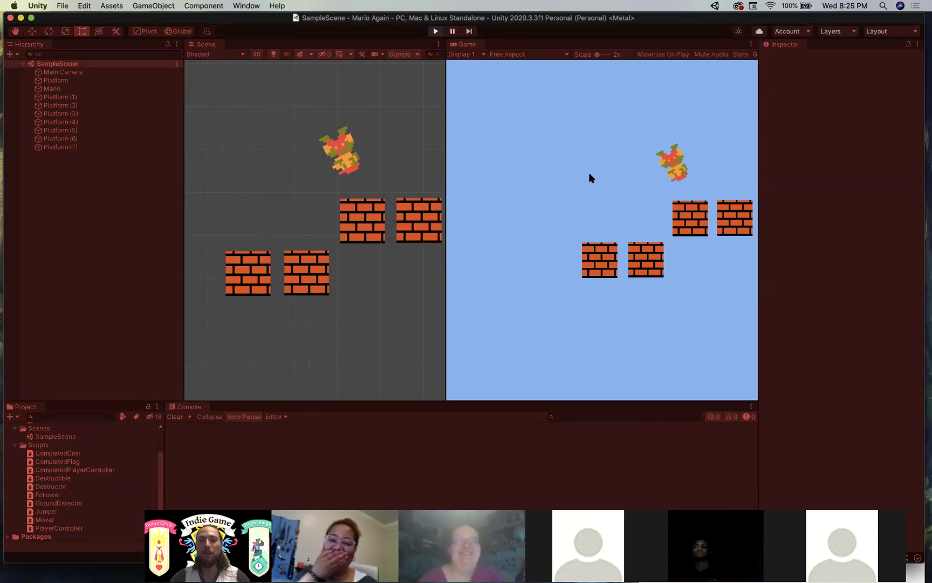
{"action": "key", "text": "Left"}
{"action": "left_click", "coordinate": [436, 31]}
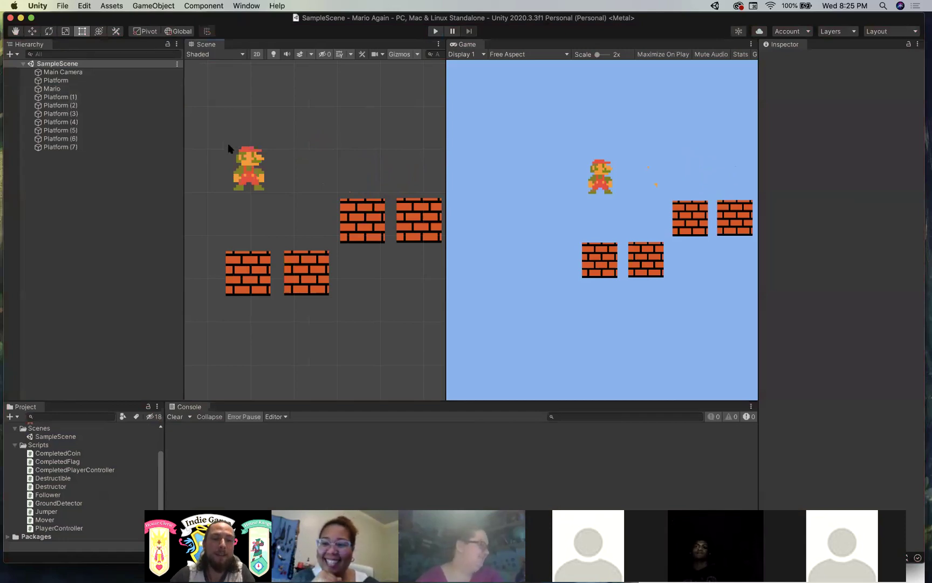
- Select Mario in the scene to show his components
{"action": "left_click", "coordinate": [255, 173]}
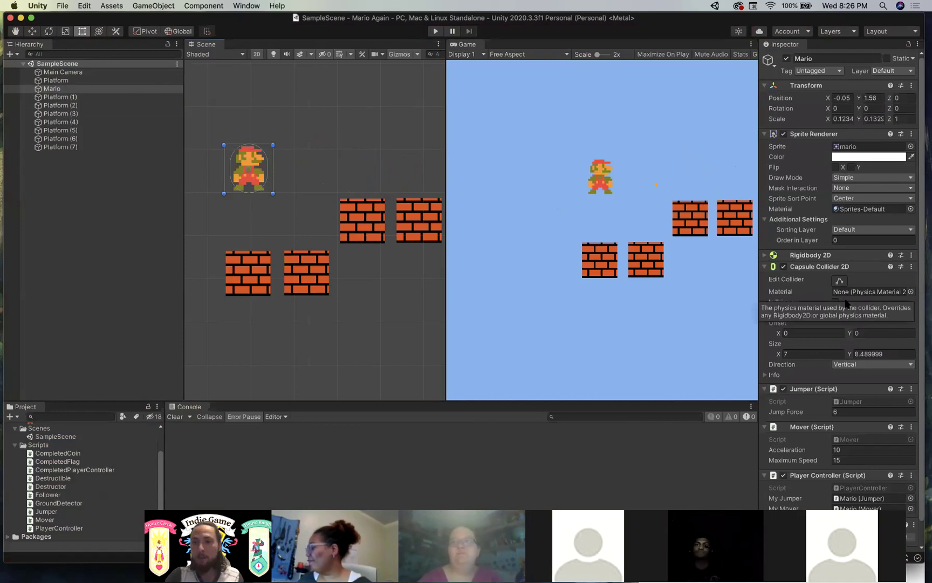
- Freeze the Z rotation in the constraints of Mario's Rigidbody 2D component
{"action": "scroll", "coordinate": [845, 303], "scroll_direction": "down", "scroll_amount": 2}
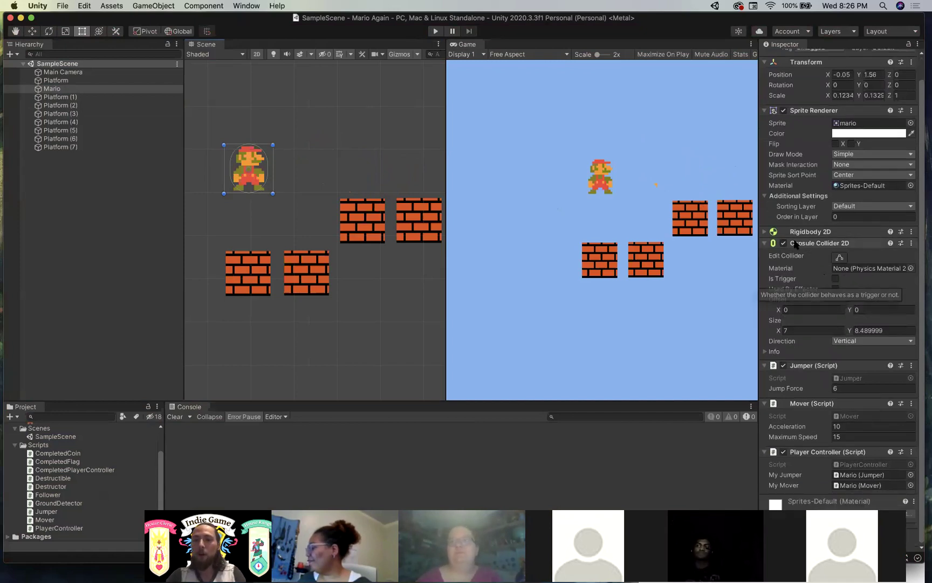
{"action": "left_click", "coordinate": [54, 89]}
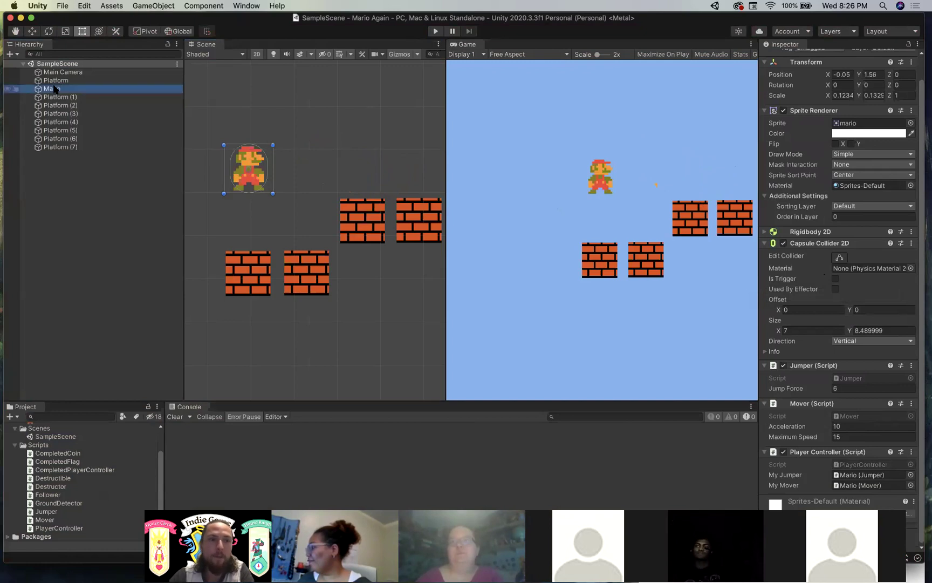
{"action": "left_click", "coordinate": [765, 231]}
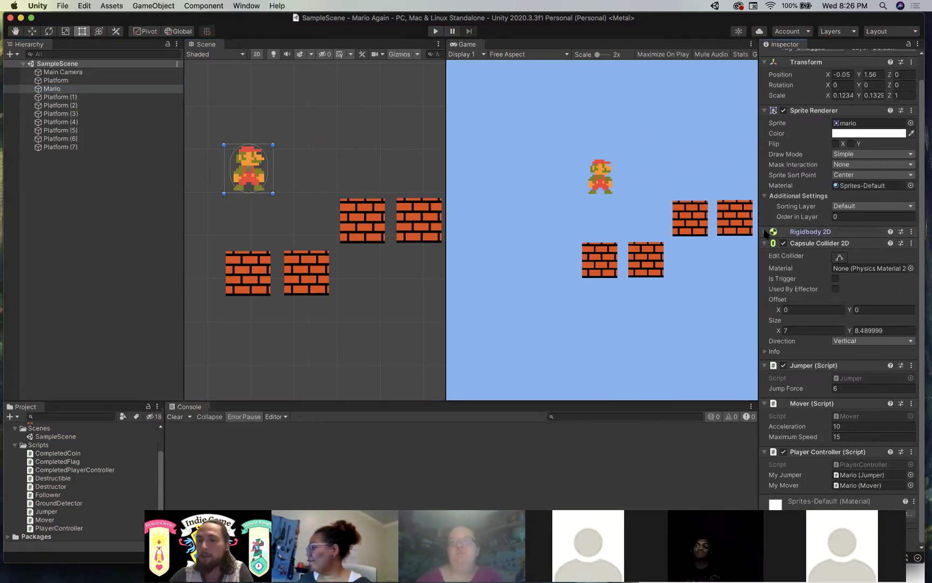
{"action": "left_click", "coordinate": [765, 232]}
{"action": "left_click", "coordinate": [765, 232]}
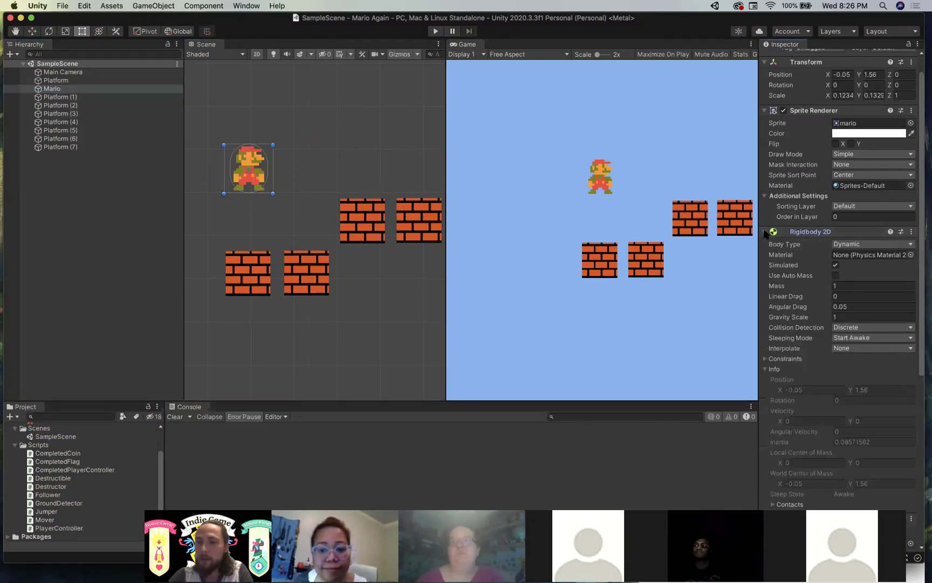
{"action": "left_click", "coordinate": [765, 233]}
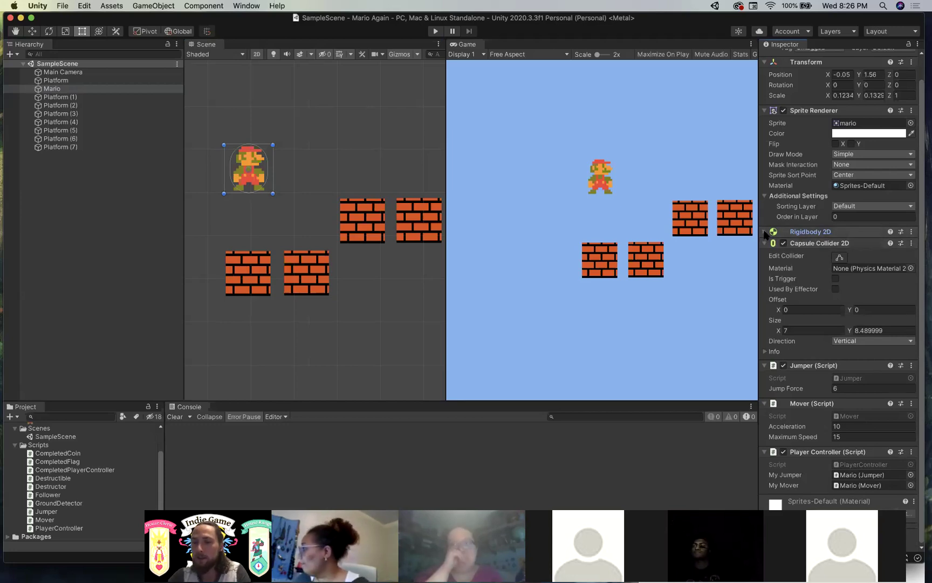
{"action": "left_click", "coordinate": [861, 233]}
{"action": "scroll", "coordinate": [806, 270], "scroll_direction": "down", "scroll_amount": 5}
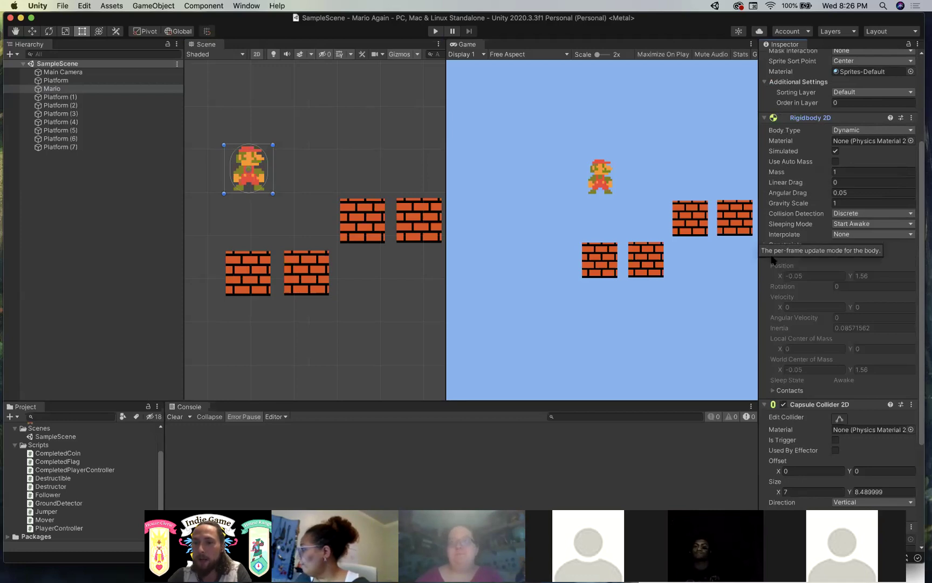
{"action": "left_click", "coordinate": [773, 256]}
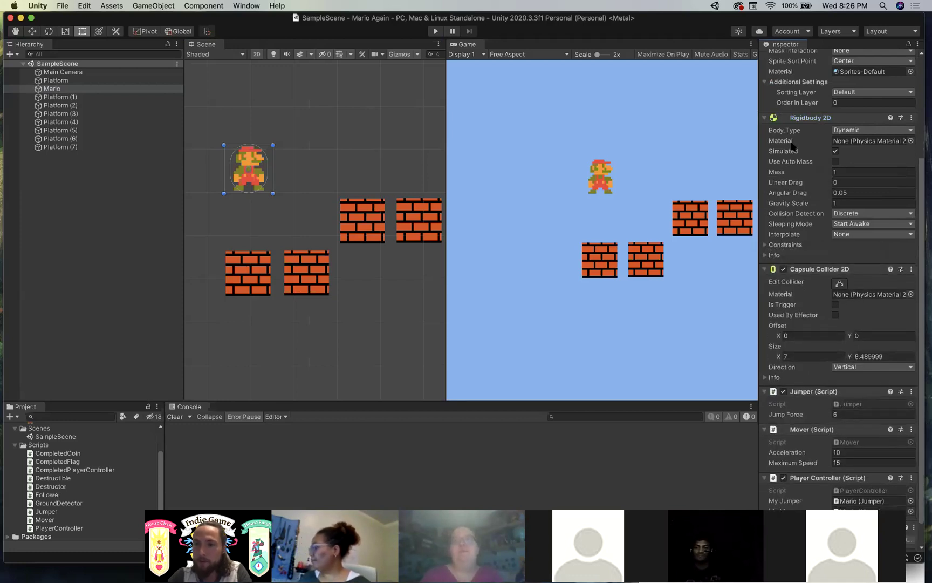
{"action": "left_click", "coordinate": [766, 245]}
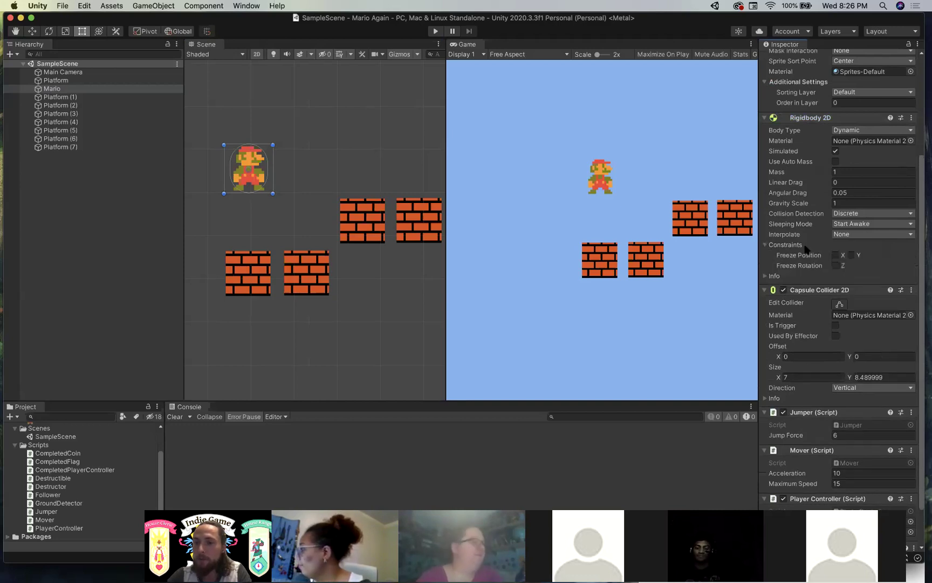
{"action": "left_click", "coordinate": [835, 265]}
- Run the game, move and jump Mario across the brick platforms to test the movement, and stop the game
{"action": "left_click", "coordinate": [435, 31]}
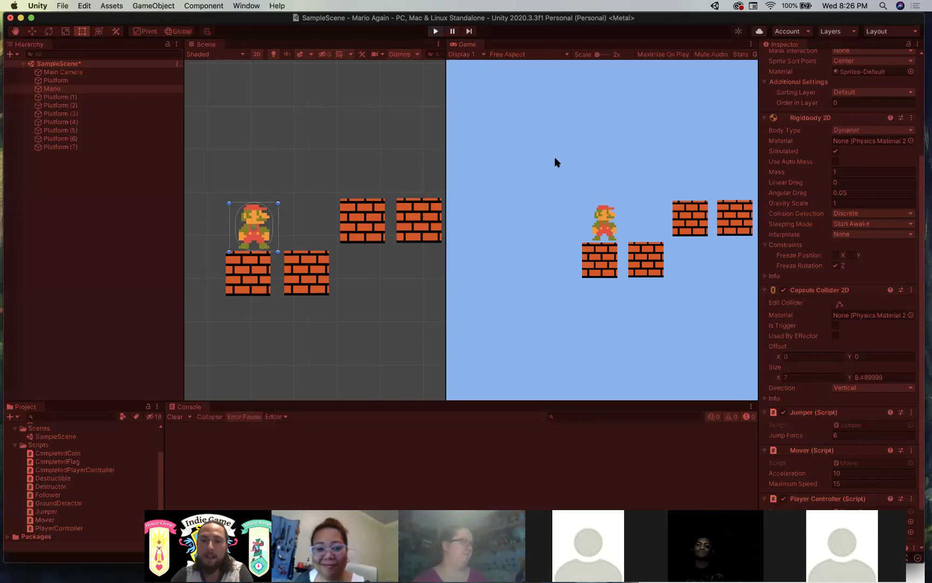
{"action": "key", "text": "Right"}
{"action": "key", "text": "Left"}
{"action": "key", "text": "Right"}
{"action": "key", "text": "Left"}
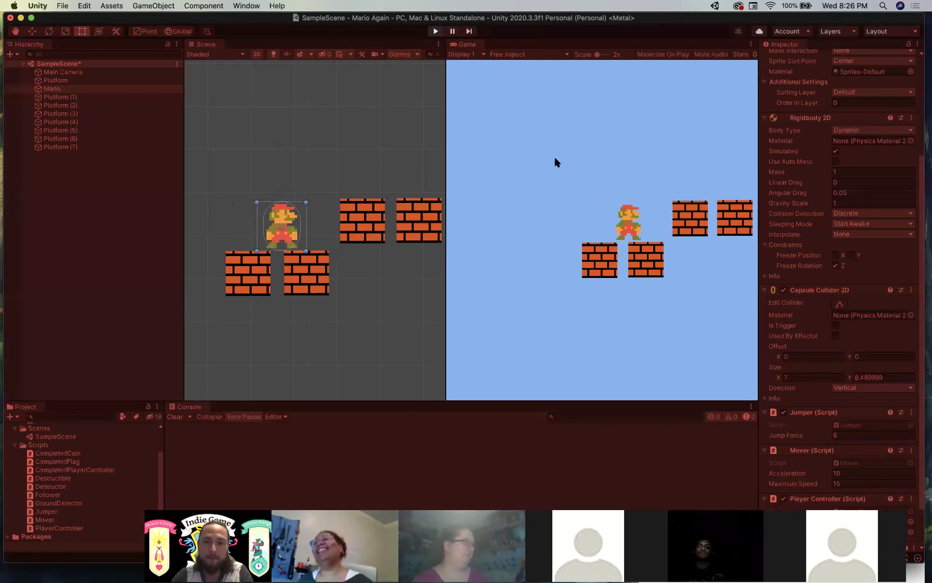
{"action": "key", "text": "Right"}
{"action": "key", "text": "Right"}
{"action": "key", "text": "space"}
{"action": "key", "text": "Left"}
{"action": "key", "text": "space"}
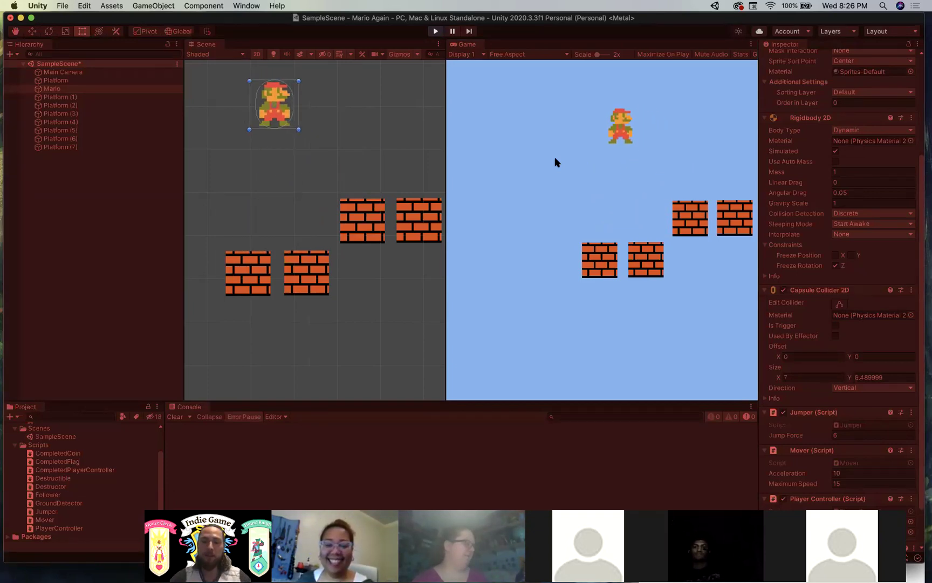
{"action": "key", "text": "Right"}
{"action": "key", "text": "space"}
{"action": "key", "text": "space"}
{"action": "key", "text": "Left"}
{"action": "key", "text": "Right"}
{"action": "key", "text": "space"}
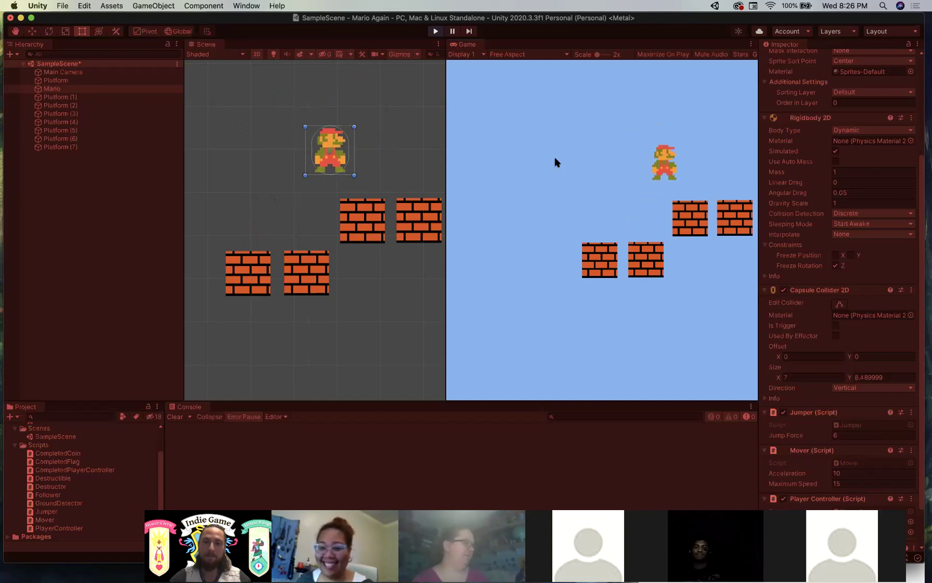
{"action": "key", "text": "space"}
{"action": "key", "text": "Left"}
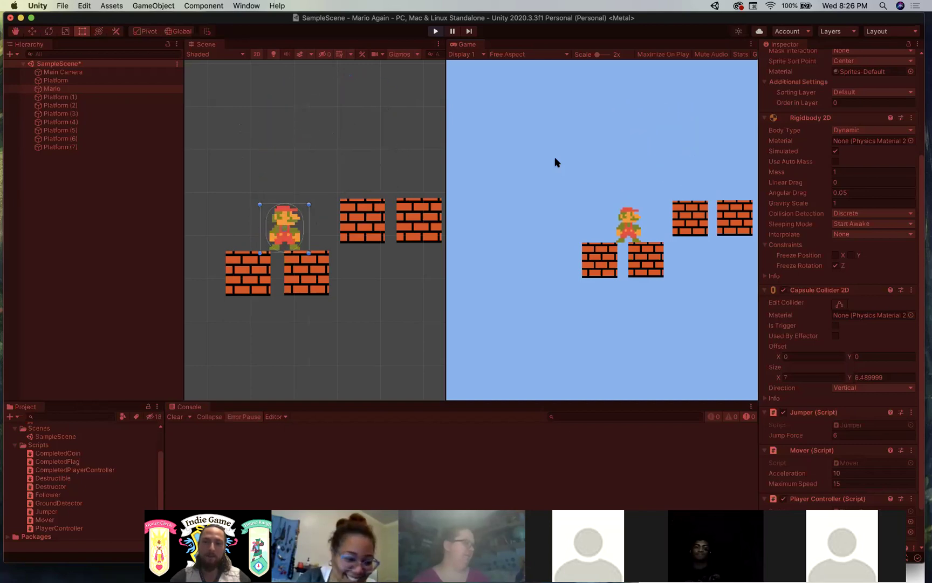
{"action": "left_click", "coordinate": [435, 32]}
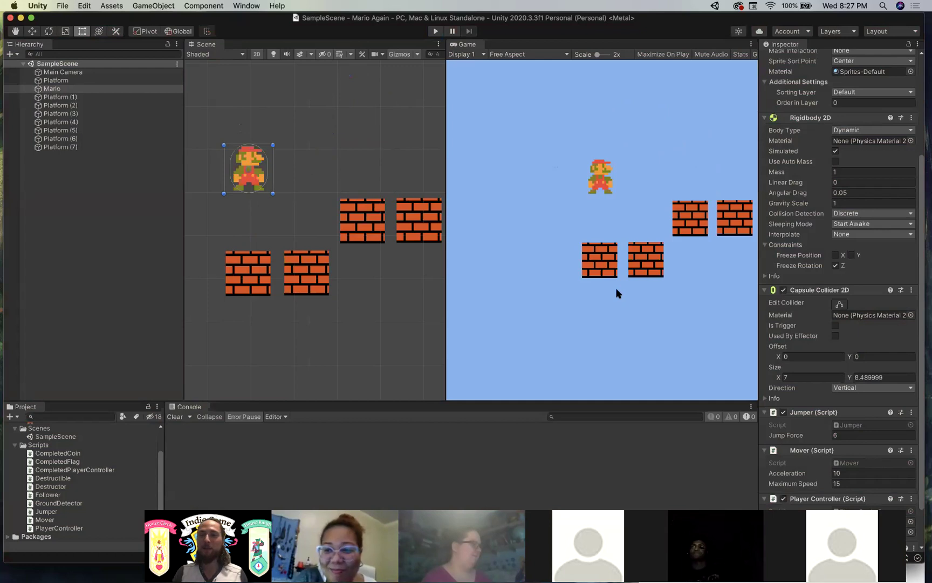
- Check the Update code in PlayerController.cs, and open the CompletedPlayerController script from Unity's Scripts folder
{"action": "key", "text": "super+Tab"}
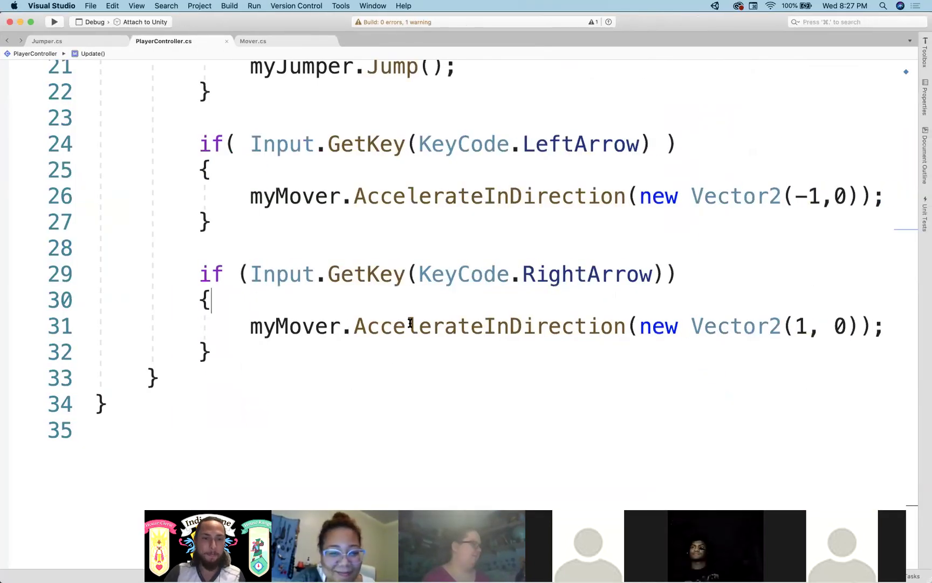
{"action": "scroll", "coordinate": [410, 323], "scroll_direction": "up", "scroll_amount": 4}
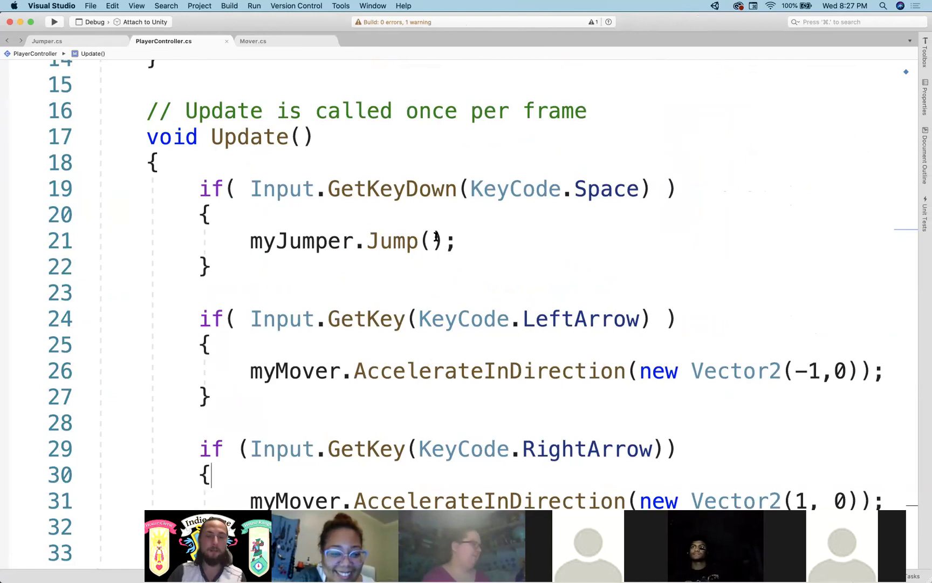
{"action": "key", "text": "super+Tab"}
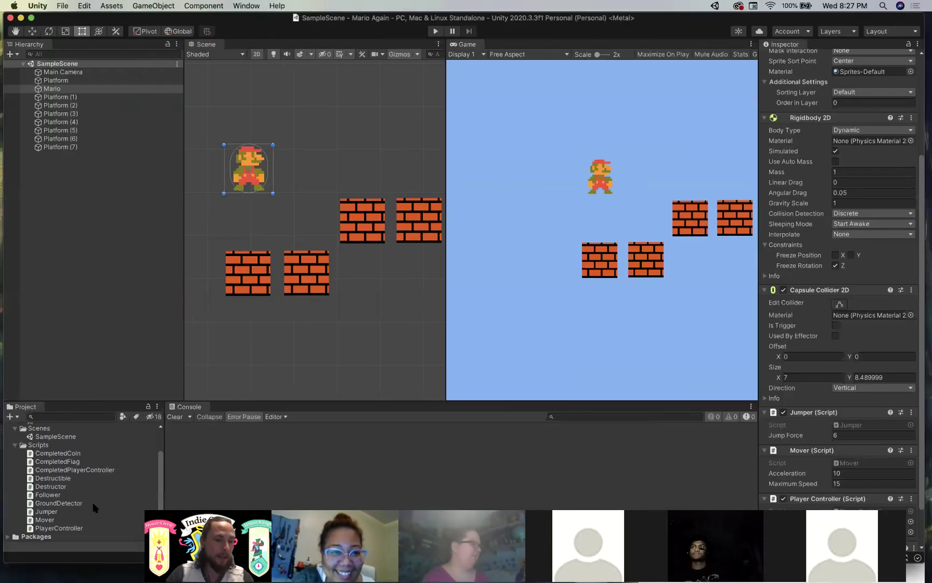
{"action": "left_click", "coordinate": [74, 470]}
{"action": "double_click", "coordinate": [80, 472]}
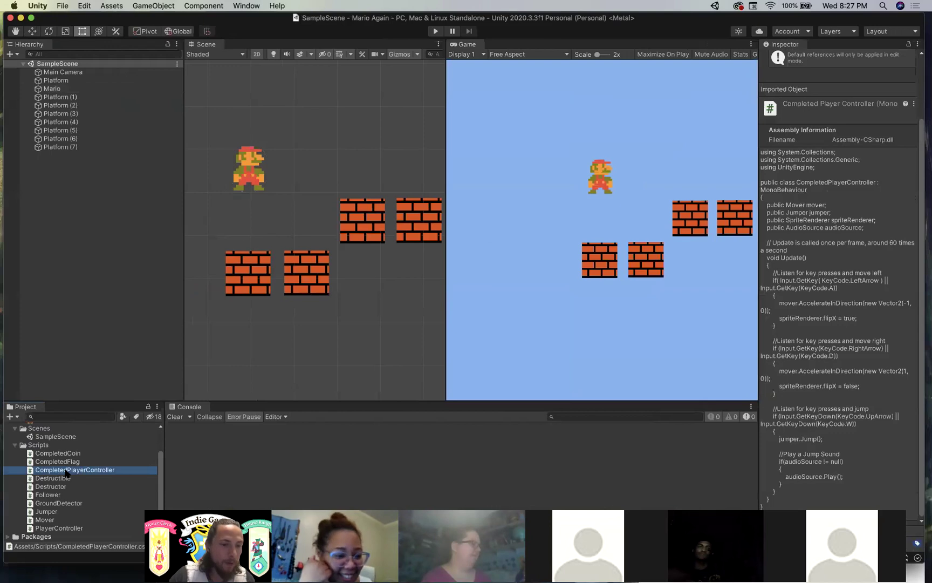
- Examine the SpriteRenderer and AudioSource fields in CompletedPlayerController.cs and the flipX line in the move-left block
{"action": "scroll", "coordinate": [350, 278], "scroll_direction": "down", "scroll_amount": 3}
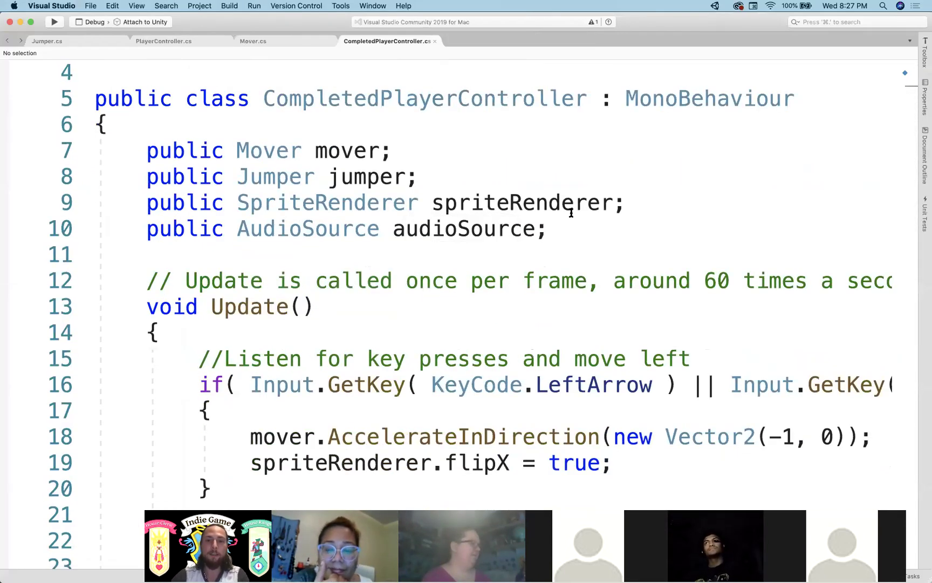
{"action": "left_click_drag", "start_coordinate": [116, 202], "coordinate": [701, 237]}
{"action": "scroll", "coordinate": [514, 270], "scroll_direction": "down", "scroll_amount": 2}
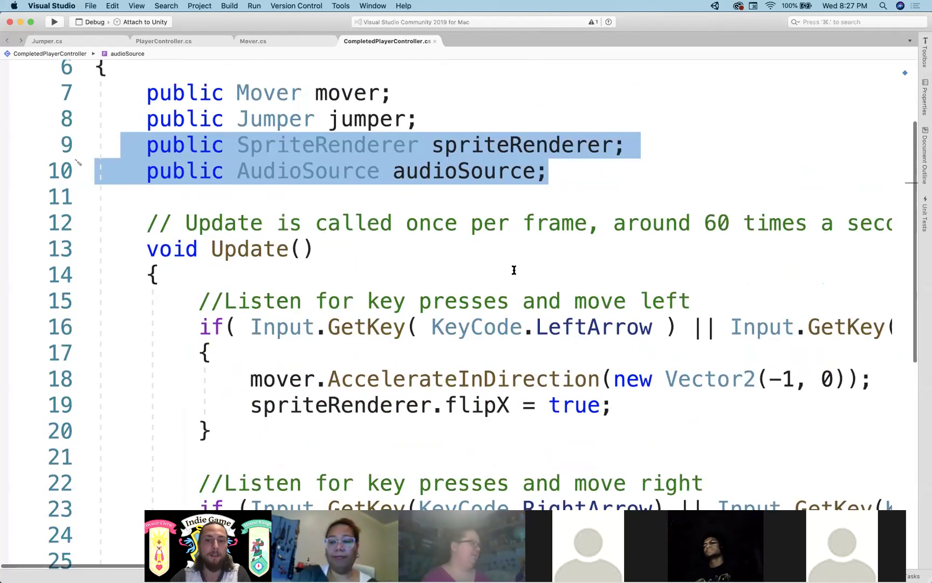
{"action": "scroll", "coordinate": [514, 270], "scroll_direction": "down", "scroll_amount": 3}
{"action": "scroll", "coordinate": [464, 243], "scroll_direction": "up", "scroll_amount": 1}
{"action": "left_click", "coordinate": [484, 151]}
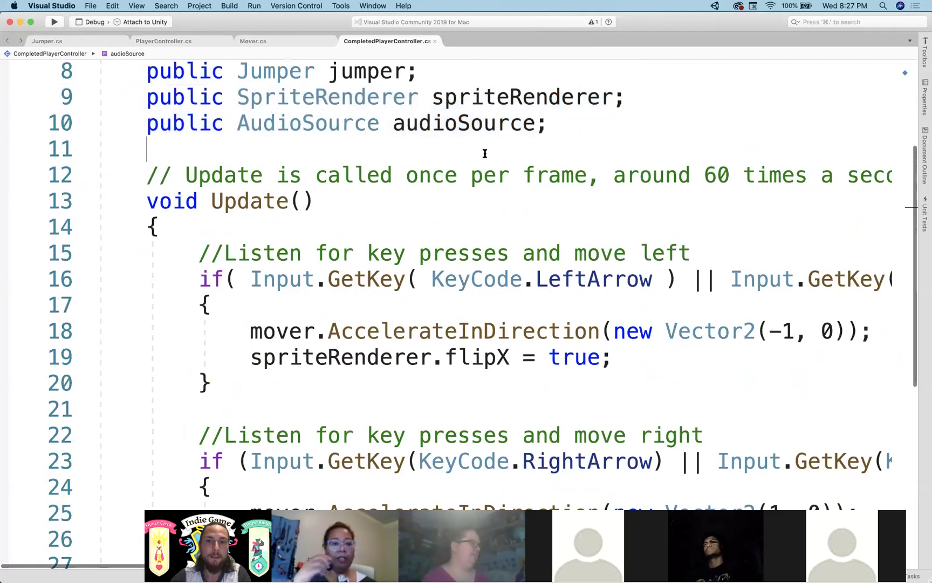
{"action": "double_click", "coordinate": [471, 99]}
{"action": "scroll", "coordinate": [639, 297], "scroll_direction": "down", "scroll_amount": 5}
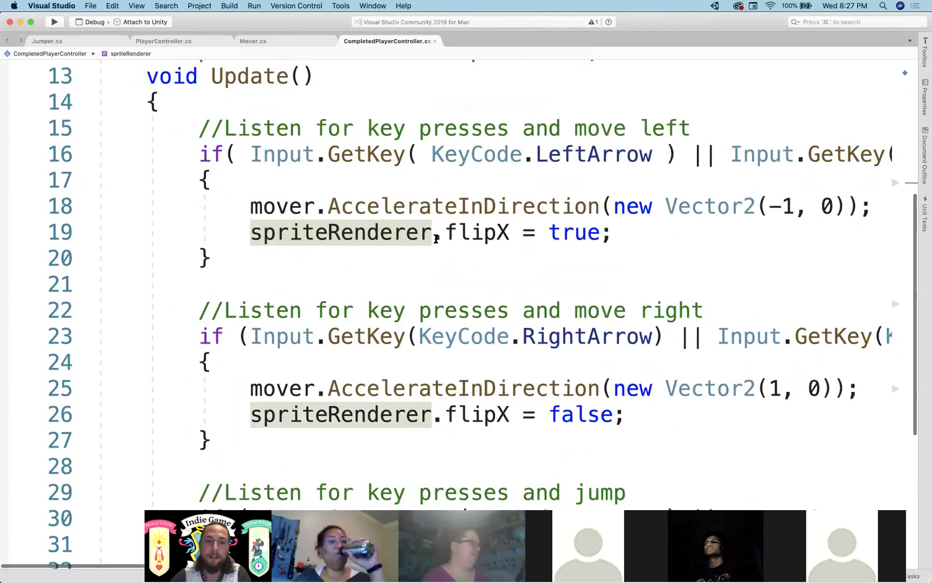
{"action": "triple_click", "coordinate": [594, 232]}
- Switch to Unity and toggle the X flip of Mario's Sprite Renderer on and off to preview the mirroring
{"action": "key", "text": "super+Tab"}
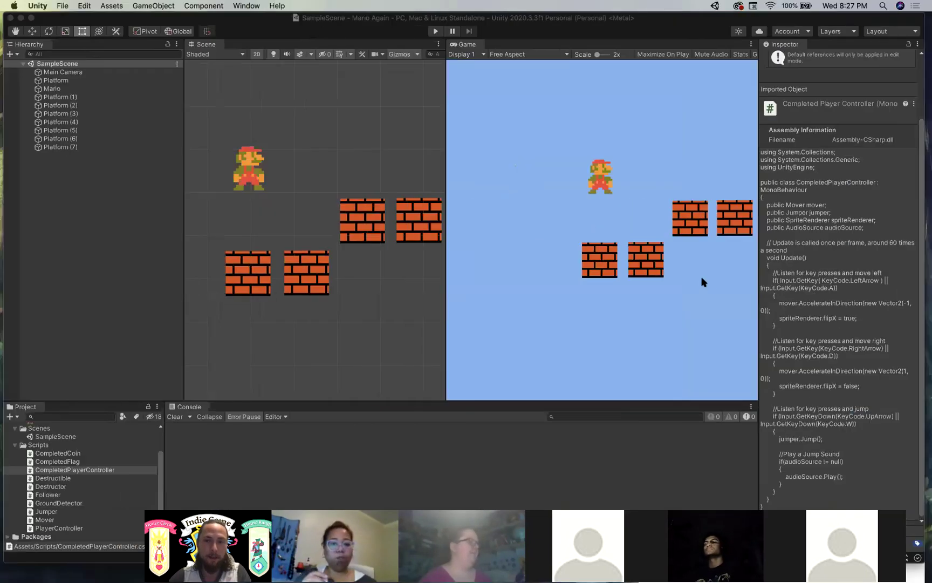
{"action": "left_click", "coordinate": [78, 89]}
{"action": "scroll", "coordinate": [775, 169], "scroll_direction": "up", "scroll_amount": 3}
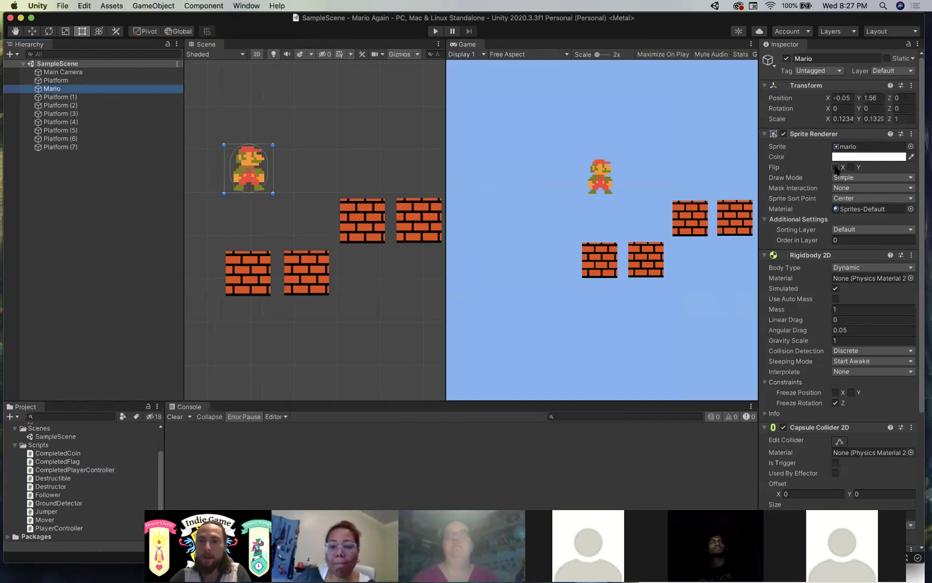
{"action": "left_click", "coordinate": [836, 167]}
{"action": "left_click", "coordinate": [836, 167]}
{"action": "left_click", "coordinate": [836, 167]}
{"action": "left_click", "coordinate": [835, 167]}
{"action": "left_click", "coordinate": [836, 167]}
{"action": "left_click", "coordinate": [836, 167]}
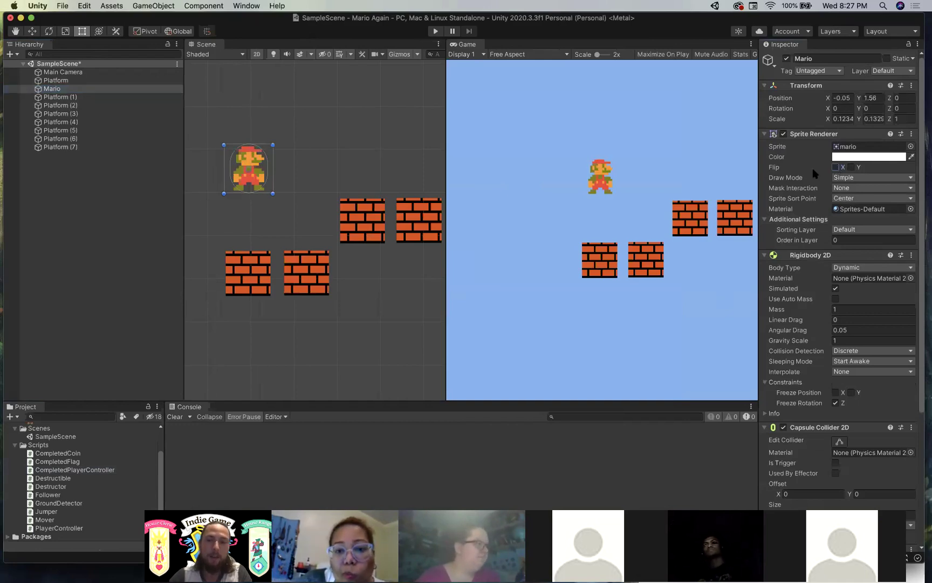
- Switch to Visual Studio and examine the flipX lines and the jump sound block in CompletedPlayerController.cs
{"action": "key", "text": "super+Tab"}
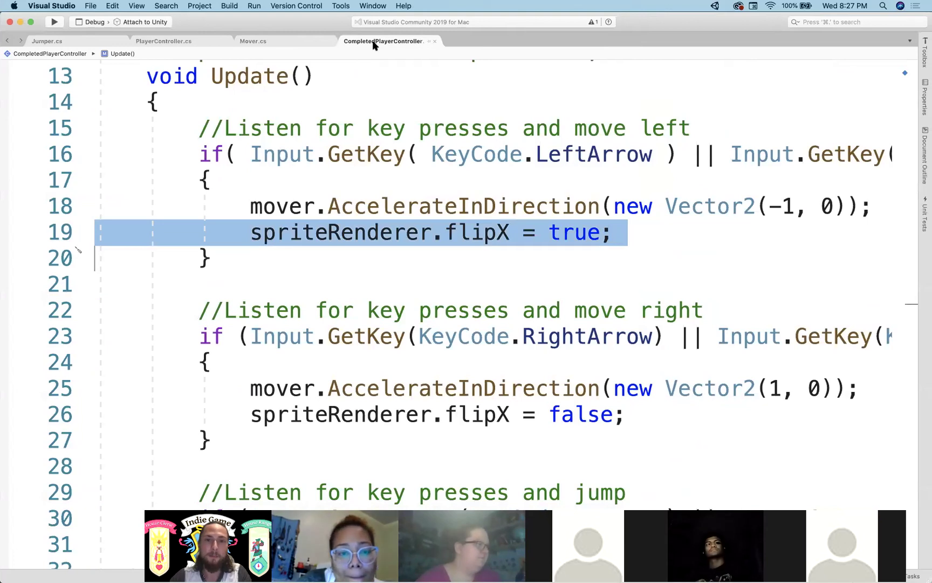
{"action": "scroll", "coordinate": [391, 232], "scroll_direction": "down", "scroll_amount": 2}
{"action": "left_click", "coordinate": [419, 184]}
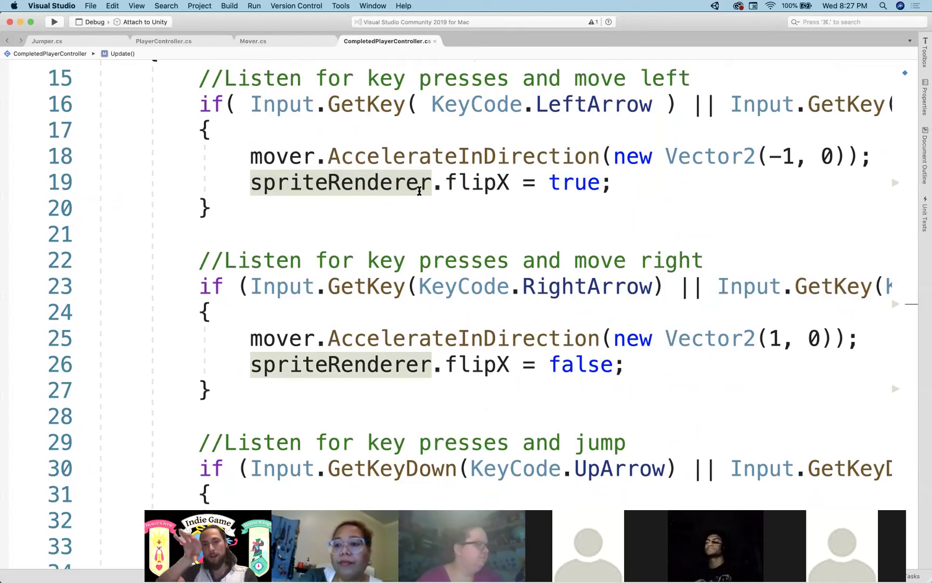
{"action": "scroll", "coordinate": [419, 190], "scroll_direction": "down", "scroll_amount": 3}
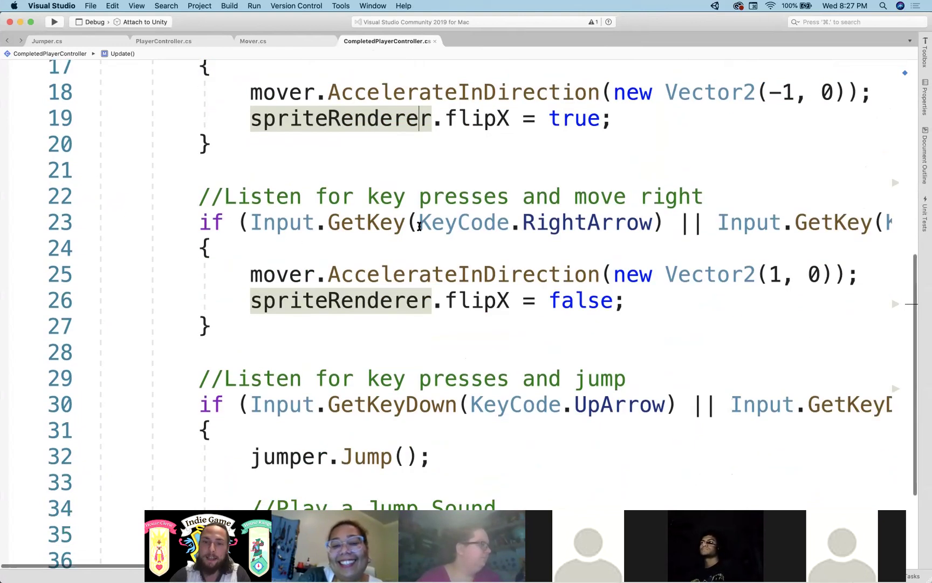
{"action": "scroll", "coordinate": [420, 190], "scroll_direction": "down", "scroll_amount": 8}
{"action": "scroll", "coordinate": [460, 303], "scroll_direction": "down", "scroll_amount": 1}
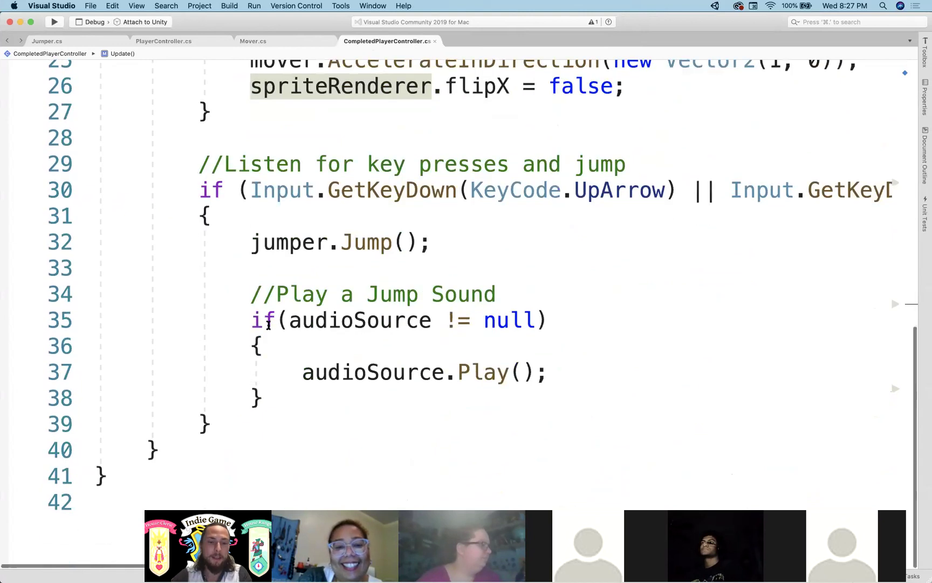
{"action": "left_click_drag", "start_coordinate": [243, 289], "coordinate": [425, 395]}
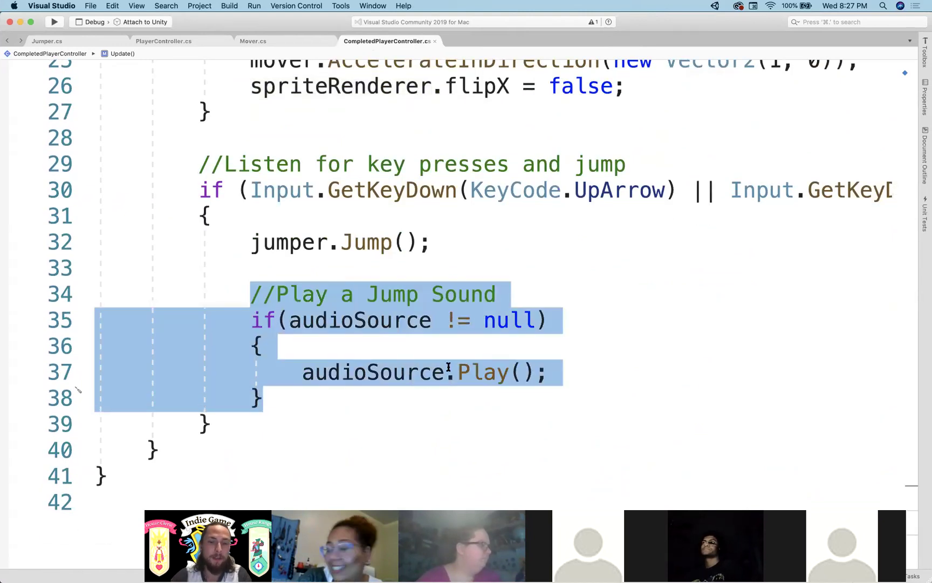
- Trace the audioSource field from its declaration to its null check and Play call in the jump block
{"action": "scroll", "coordinate": [448, 367], "scroll_direction": "up", "scroll_amount": 20}
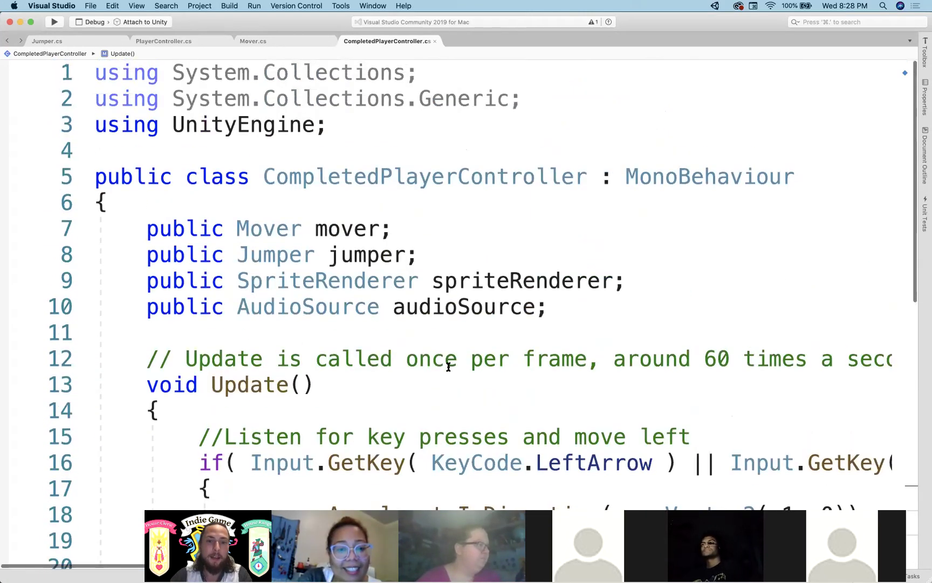
{"action": "left_click", "coordinate": [465, 244]}
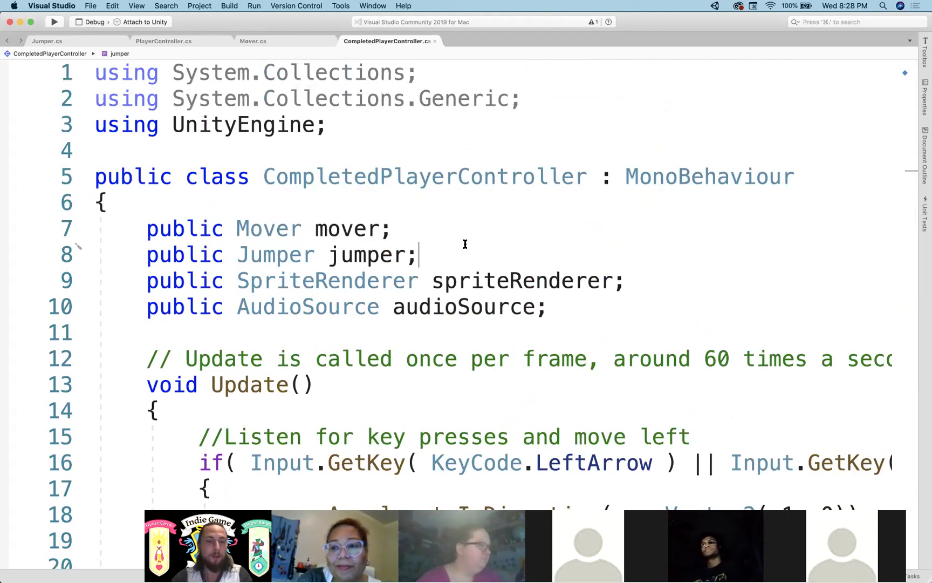
{"action": "scroll", "coordinate": [426, 270], "scroll_direction": "down", "scroll_amount": 2}
{"action": "triple_click", "coordinate": [397, 244]}
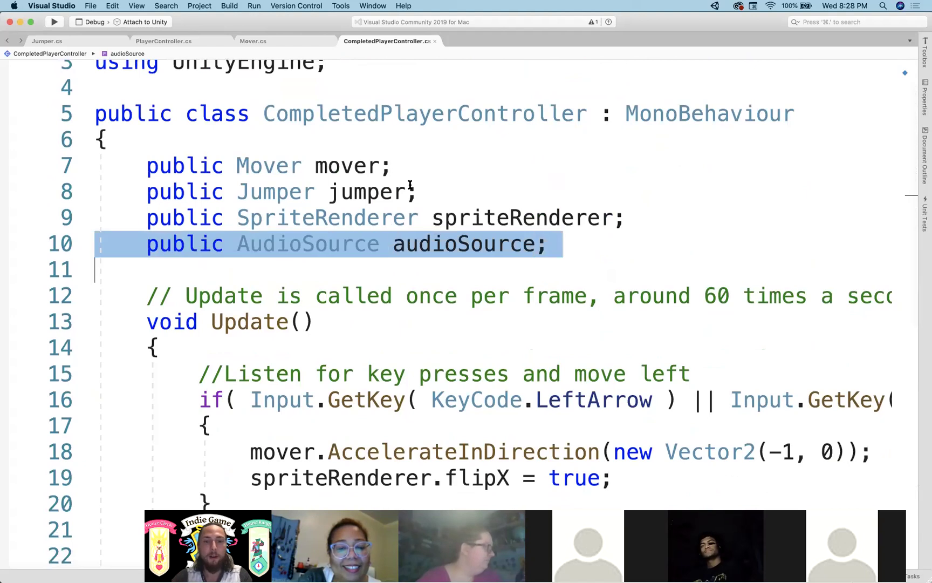
{"action": "scroll", "coordinate": [410, 185], "scroll_direction": "down", "scroll_amount": 3}
{"action": "scroll", "coordinate": [410, 186], "scroll_direction": "down", "scroll_amount": 20}
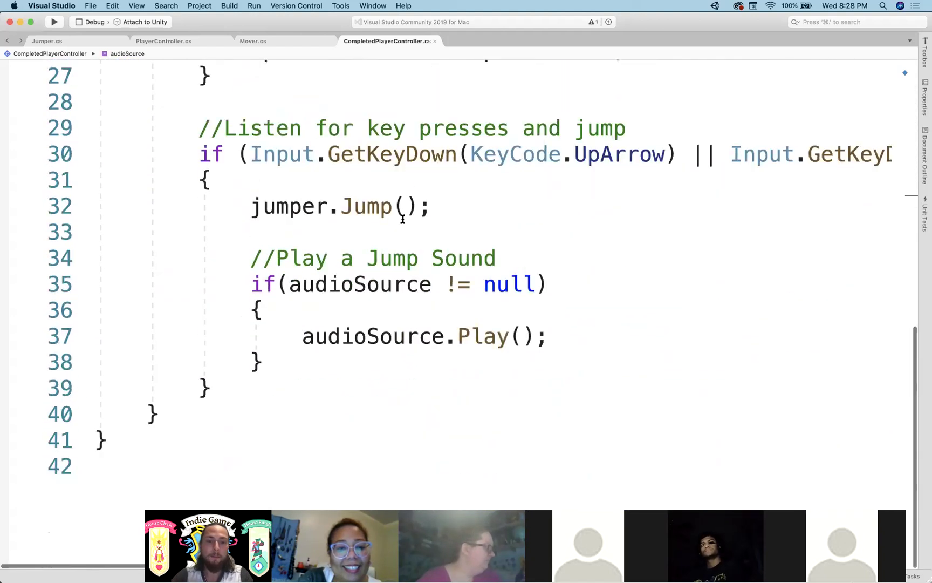
{"action": "double_click", "coordinate": [365, 276]}
{"action": "double_click", "coordinate": [359, 330]}
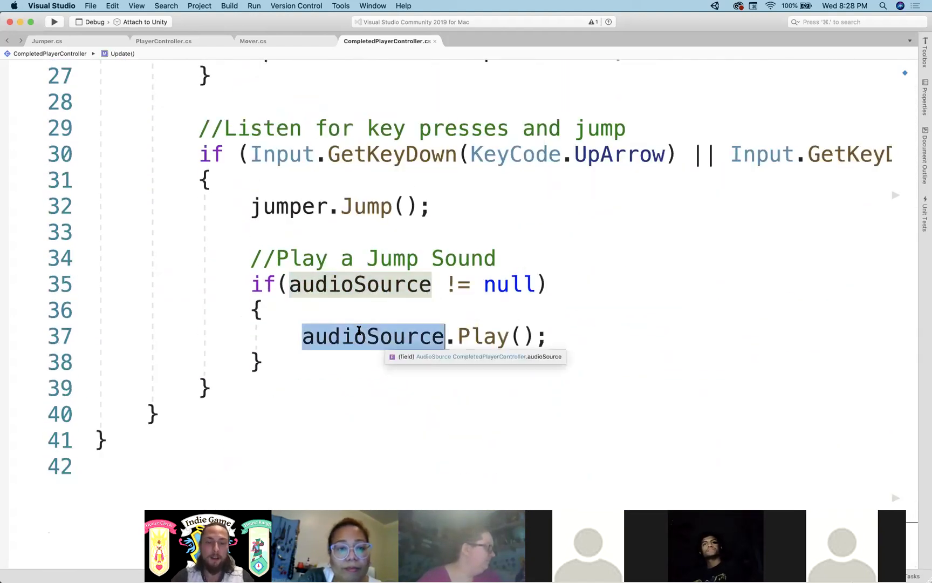
- Examine the audioSource null check and the Play call in the jump sound block of CompletedPlayerController.cs
{"action": "left_click", "coordinate": [368, 258]}
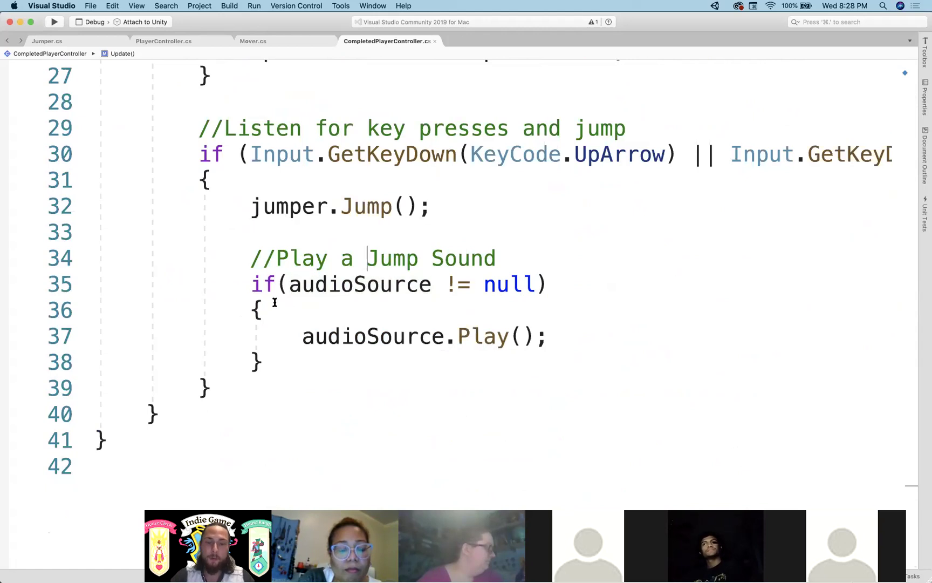
{"action": "left_click_drag", "start_coordinate": [251, 285], "coordinate": [335, 305]}
{"action": "left_click", "coordinate": [416, 308]}
{"action": "double_click", "coordinate": [345, 284]}
{"action": "double_click", "coordinate": [499, 283]}
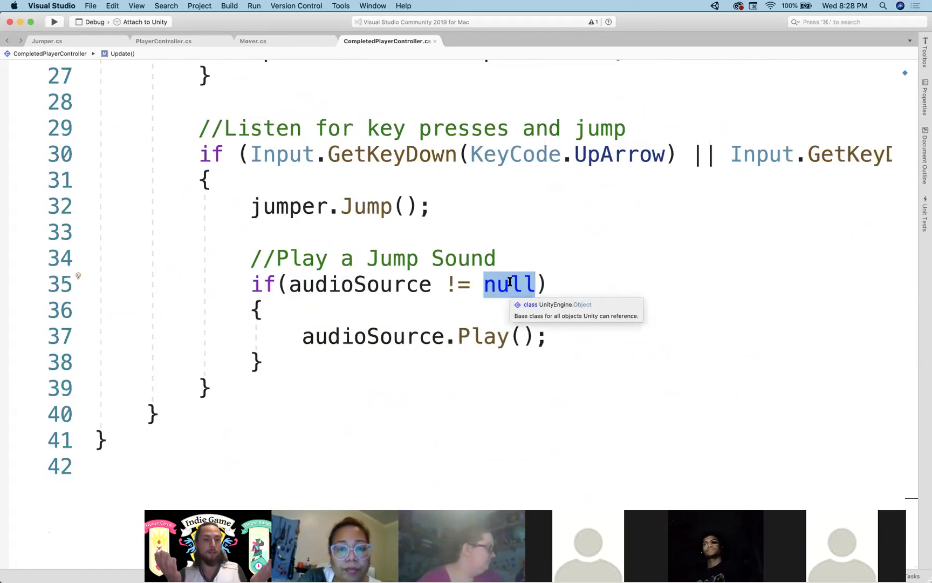
{"action": "double_click", "coordinate": [379, 283]}
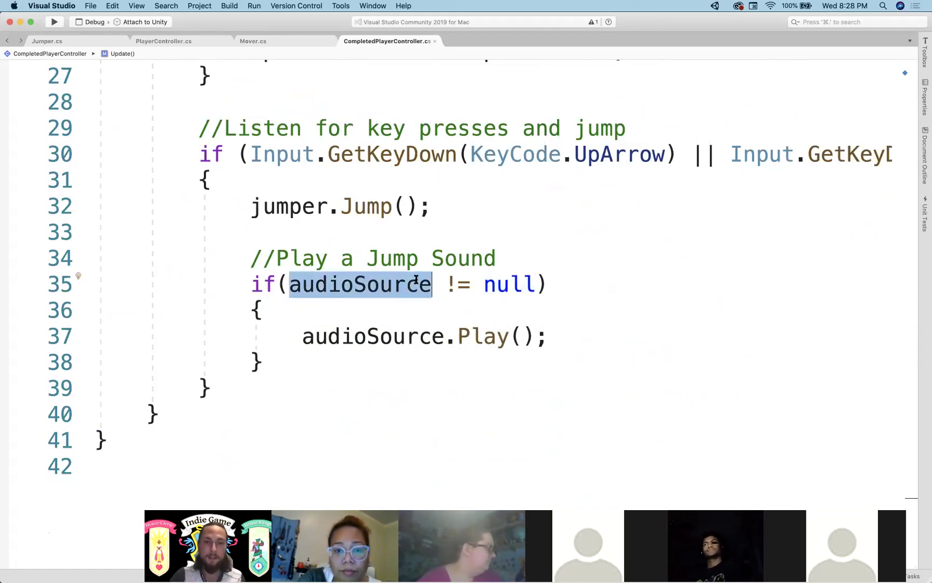
{"action": "double_click", "coordinate": [504, 283]}
{"action": "left_click_drag", "start_coordinate": [302, 334], "coordinate": [510, 332]}
{"action": "double_click", "coordinate": [510, 332]}
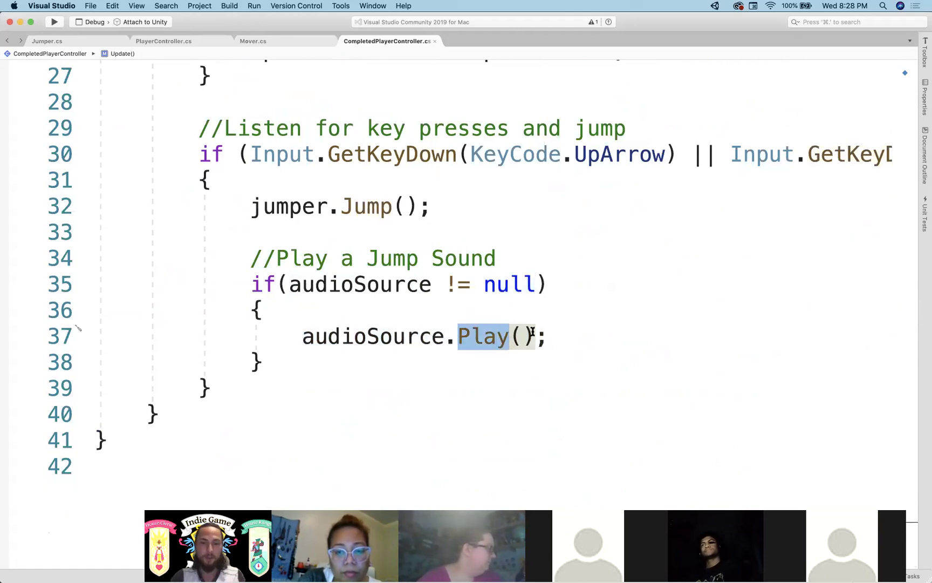
{"action": "mouse_move", "coordinate": [548, 335]}
{"action": "left_mouse_down"}
{"action": "mouse_move", "coordinate": [310, 340]}
{"action": "mouse_move", "coordinate": [557, 335]}
{"action": "left_mouse_up"}
- Switch from CompletedPlayerController.cs to Unity, select Mario and save SampleScene
{"action": "scroll", "coordinate": [333, 299], "scroll_direction": "up", "scroll_amount": 10}
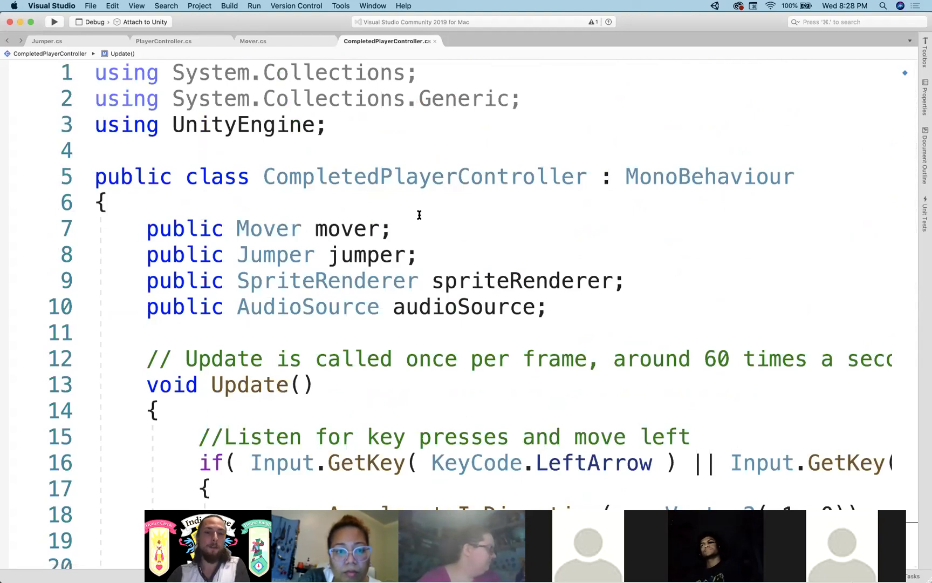
{"action": "left_click", "coordinate": [156, 43]}
{"action": "left_click", "coordinate": [382, 41]}
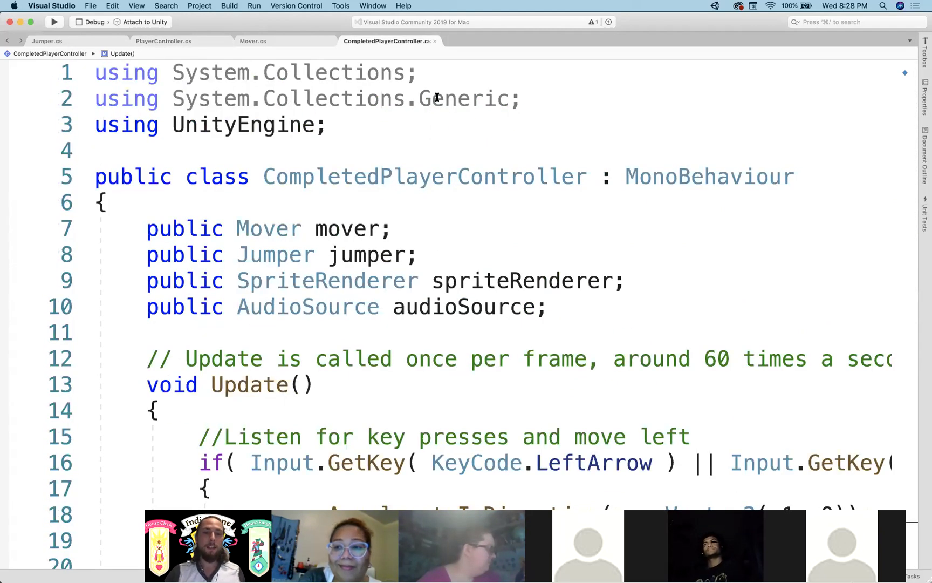
{"action": "key", "text": "super+Tab"}
{"action": "left_click", "coordinate": [47, 87]}
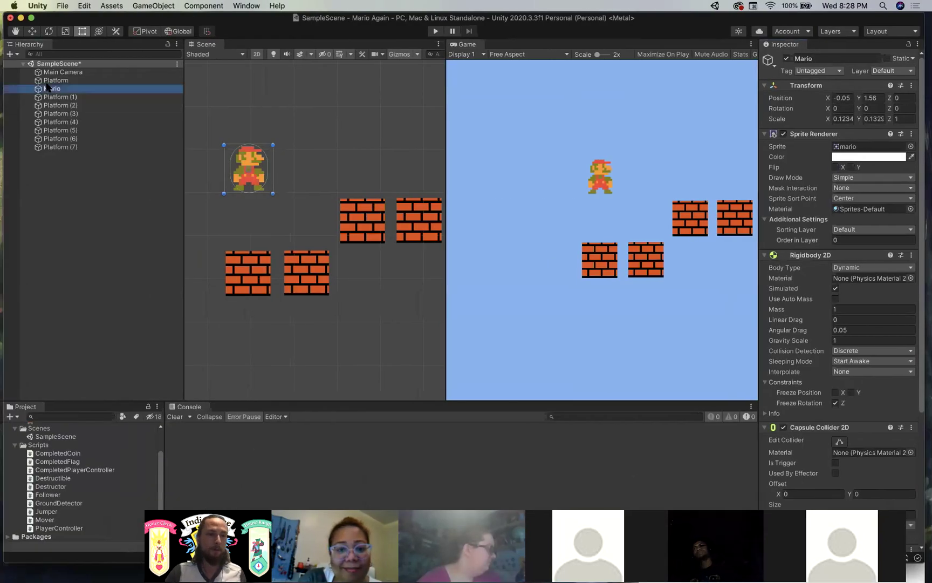
{"action": "key", "text": "super+s"}
- Examine Mario's Jumper, Mover and Player Controller components and the Player Controller's component options
{"action": "left_click", "coordinate": [306, 129]}
{"action": "left_click", "coordinate": [256, 161]}
{"action": "scroll", "coordinate": [874, 313], "scroll_direction": "down", "scroll_amount": 5}
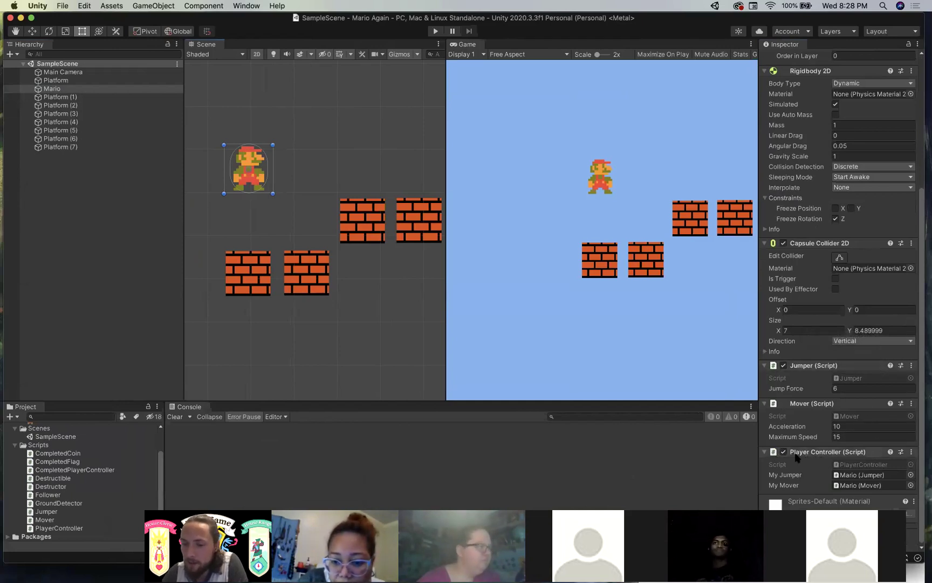
{"action": "left_click", "coordinate": [912, 452]}
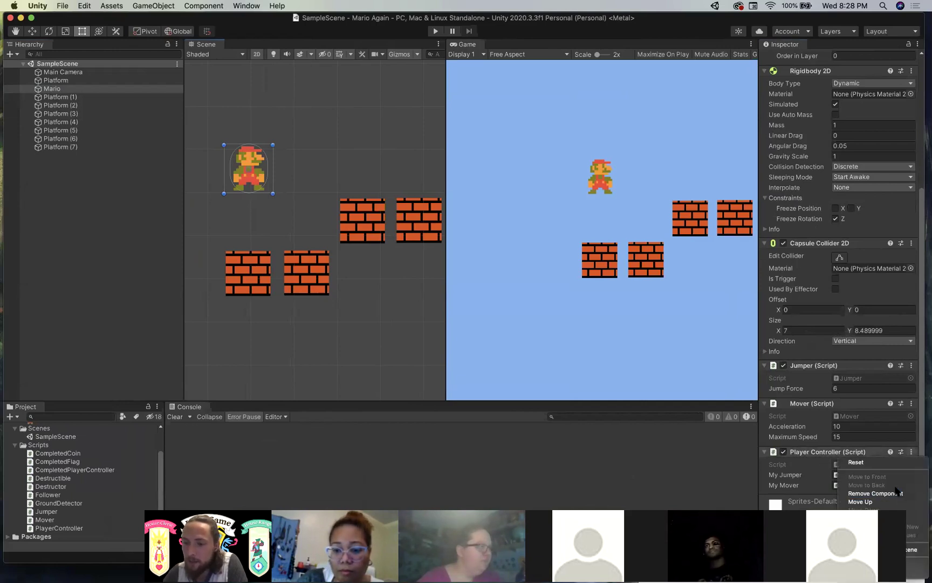
{"action": "left_click", "coordinate": [813, 464]}
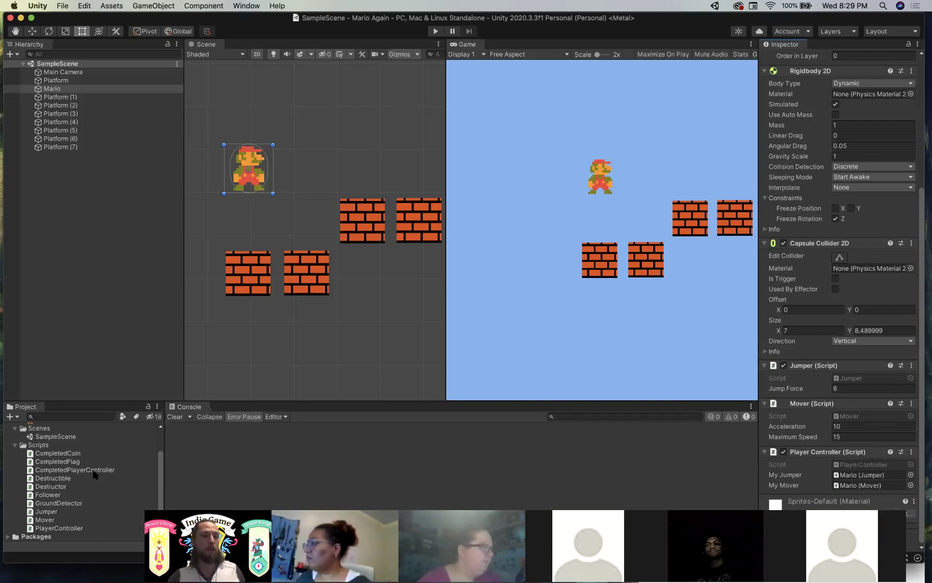
- Preview the CompletedFlag and CompletedCoin scripts, and examine the variables and Awake method of Mover.cs in Visual Studio
{"action": "left_click", "coordinate": [75, 462]}
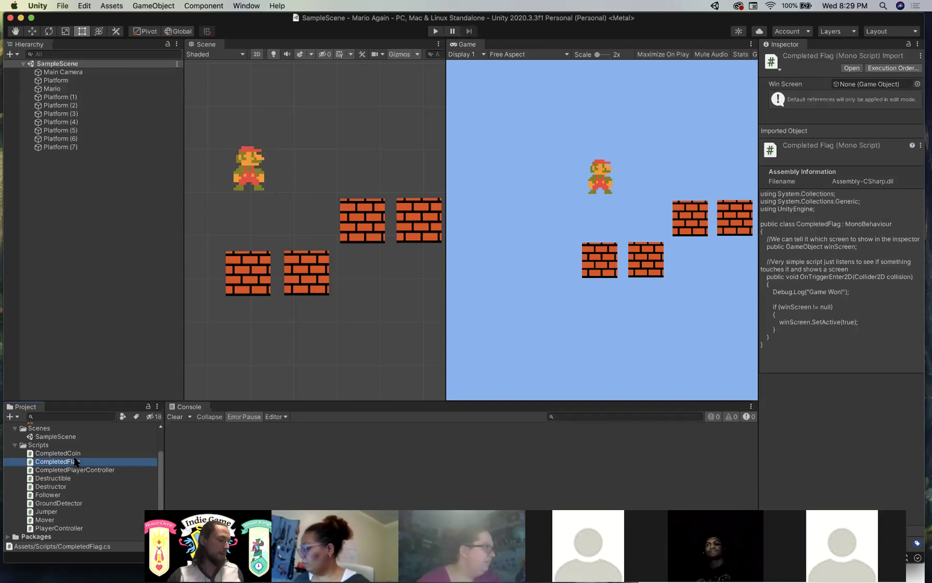
{"action": "left_click", "coordinate": [77, 454]}
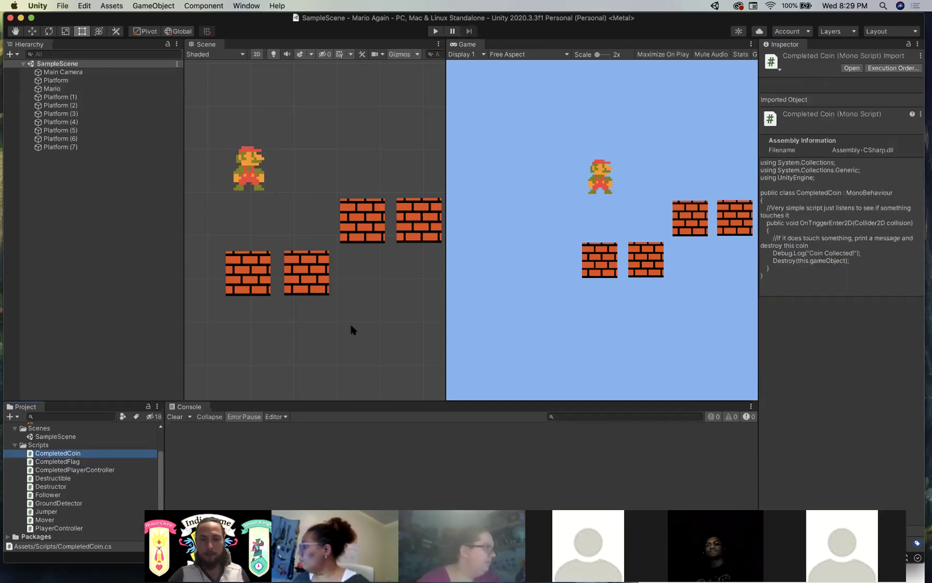
{"action": "key", "text": "super+Tab"}
{"action": "left_click", "coordinate": [260, 42]}
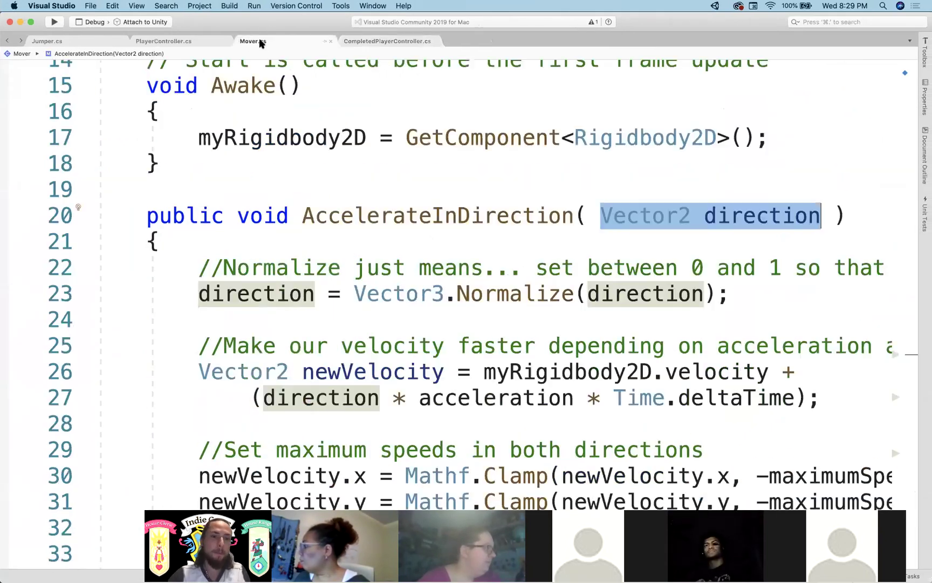
{"action": "scroll", "coordinate": [421, 302], "scroll_direction": "up", "scroll_amount": 5}
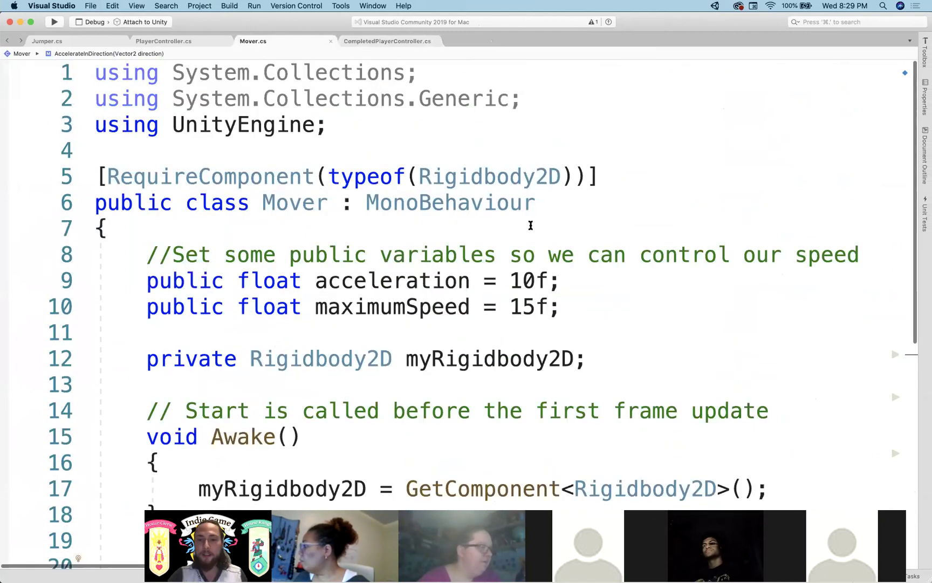
{"action": "scroll", "coordinate": [452, 313], "scroll_direction": "down", "scroll_amount": 2}
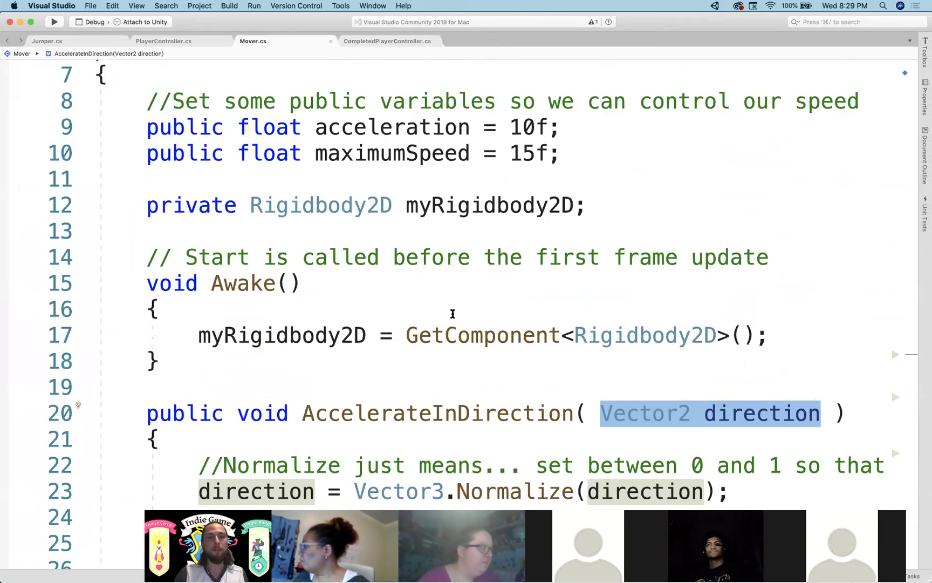
- Import coin.png, flag.png and piranhaPlant.png from Finder's Images folder into the Images folder of the Unity project
{"action": "key", "text": "ctrl+Left"}
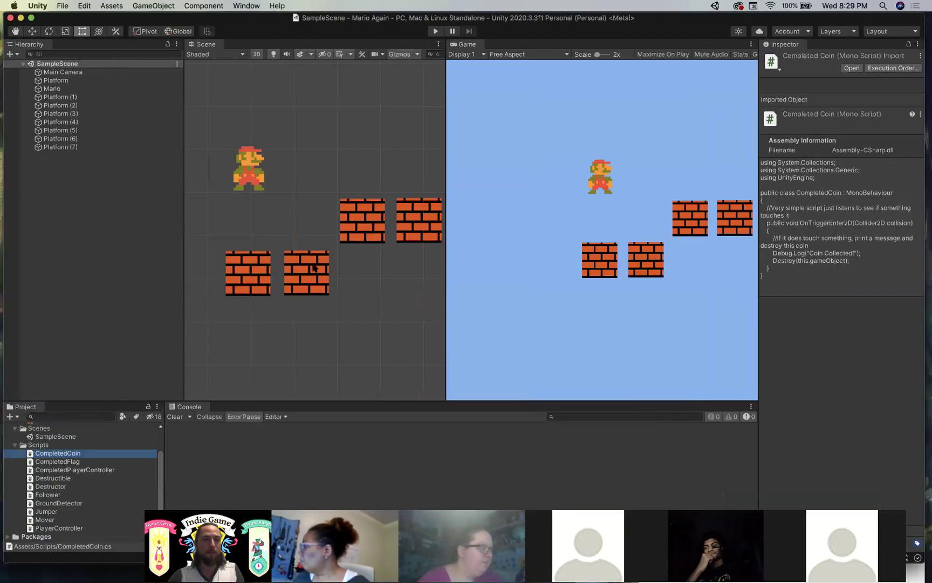
{"action": "left_click", "coordinate": [246, 164]}
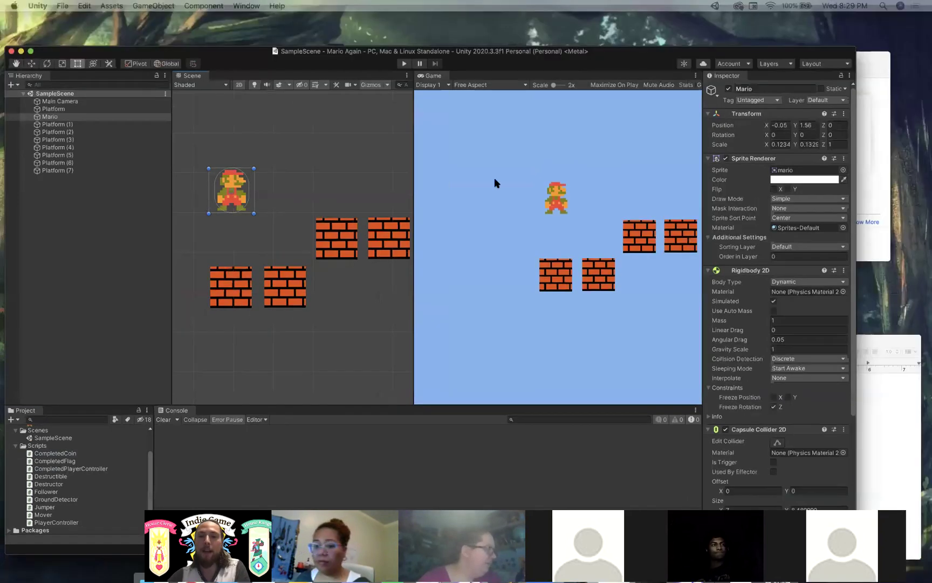
{"action": "key", "text": "ctrl+Up"}
{"action": "left_click", "coordinate": [755, 100]}
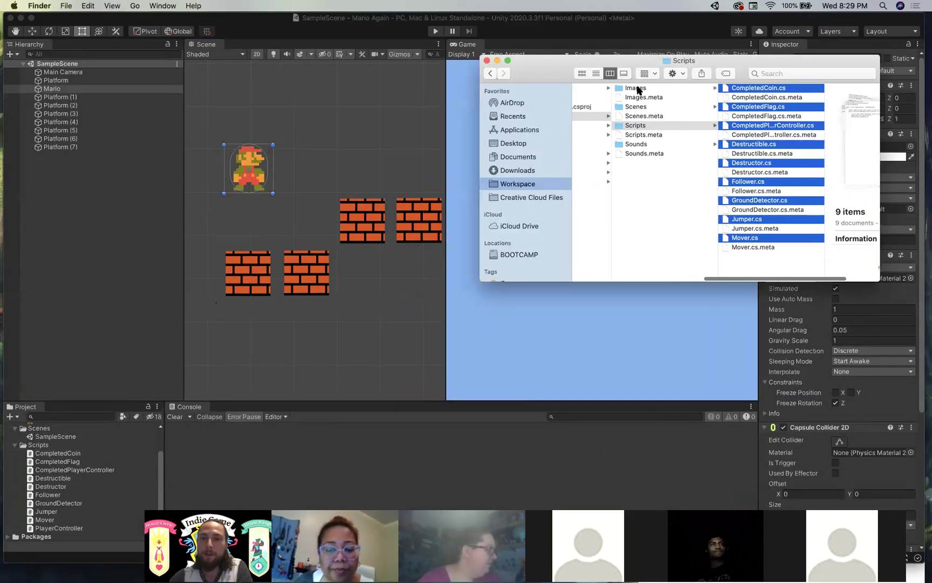
{"action": "left_click", "coordinate": [631, 88]}
{"action": "left_click", "coordinate": [758, 107]}
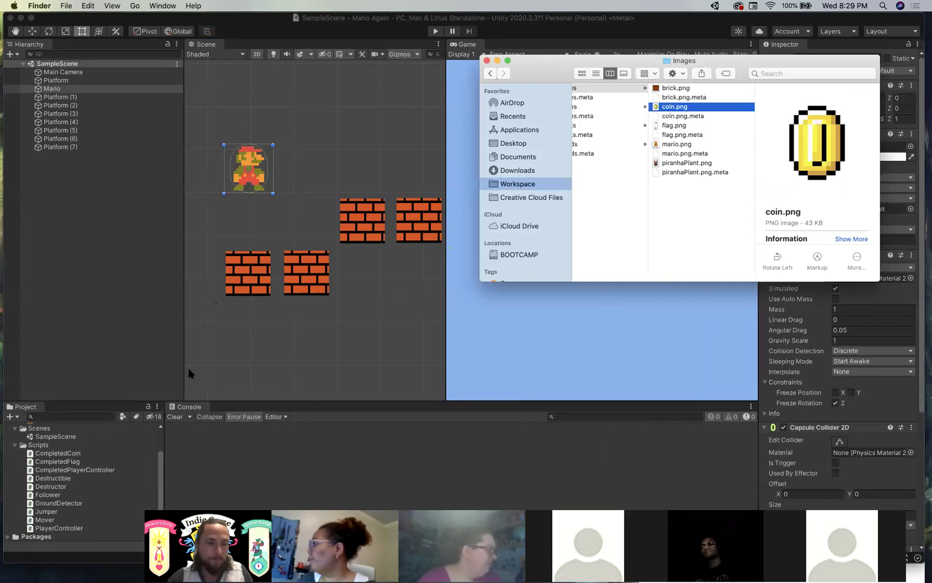
{"action": "left_click", "coordinate": [674, 125], "text": "super"}
{"action": "left_click", "coordinate": [682, 162], "text": "super"}
{"action": "left_click_drag", "start_coordinate": [678, 110], "coordinate": [126, 443]}
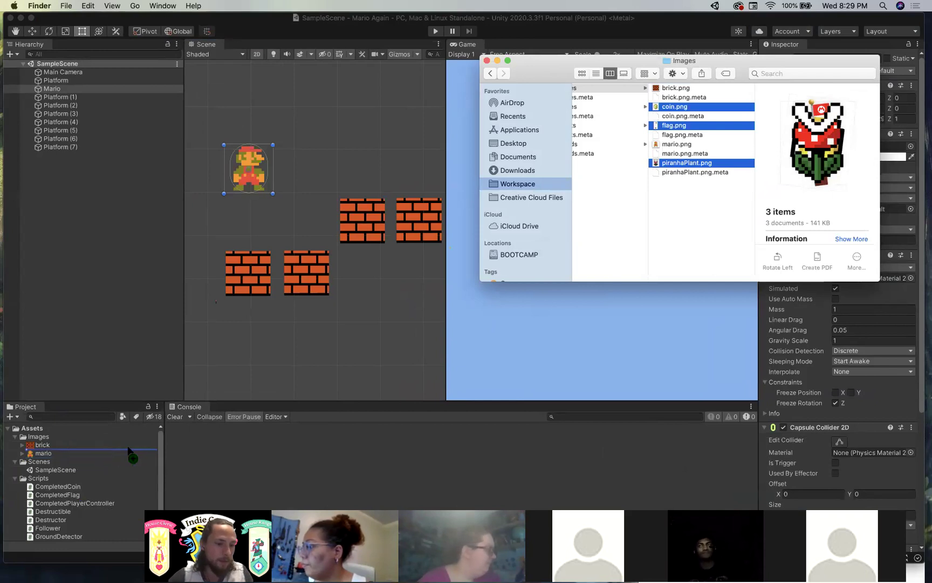
- Check the previews and import settings of the coin, piranhaPlant, flag and brick images
{"action": "left_click", "coordinate": [97, 450]}
{"action": "left_click", "coordinate": [98, 452]}
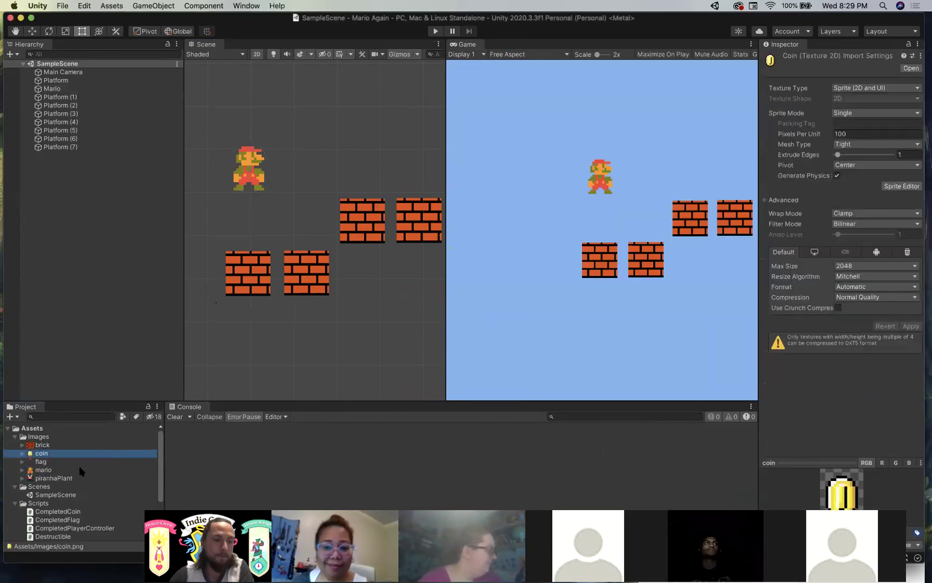
{"action": "left_click", "coordinate": [81, 470]}
{"action": "left_click", "coordinate": [63, 479]}
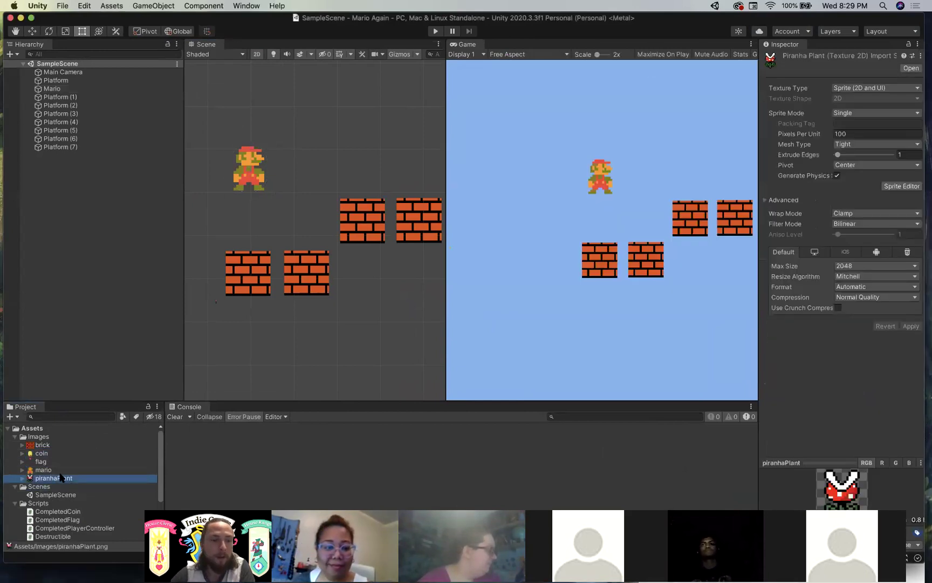
{"action": "left_click", "coordinate": [68, 469]}
{"action": "left_click", "coordinate": [51, 462]}
{"action": "left_click", "coordinate": [48, 453]}
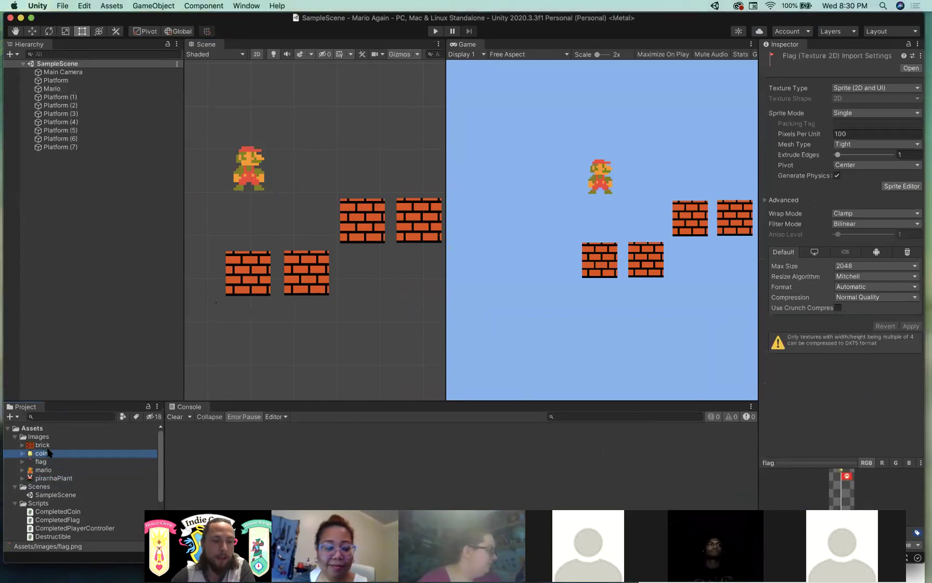
{"action": "left_click", "coordinate": [43, 444]}
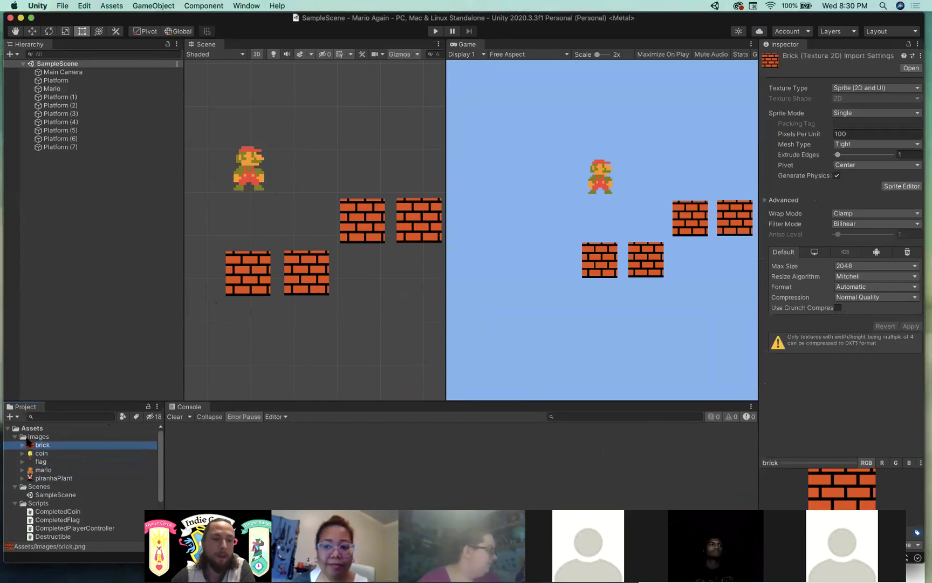
- Place the coin sprite on the brick platform beside Mario, scaled to about 0.11 at about X 2.61, Y 1.53, and save the scene
{"action": "left_click_drag", "start_coordinate": [41, 453], "coordinate": [398, 144]}
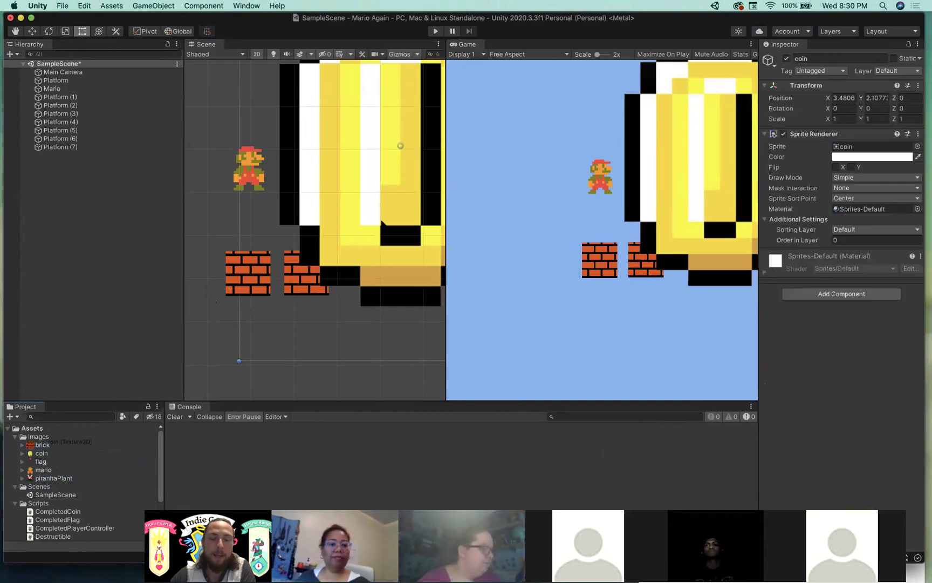
{"action": "scroll", "coordinate": [383, 222], "scroll_direction": "down", "scroll_amount": 2}
{"action": "scroll", "coordinate": [382, 223], "scroll_direction": "down", "scroll_amount": 3}
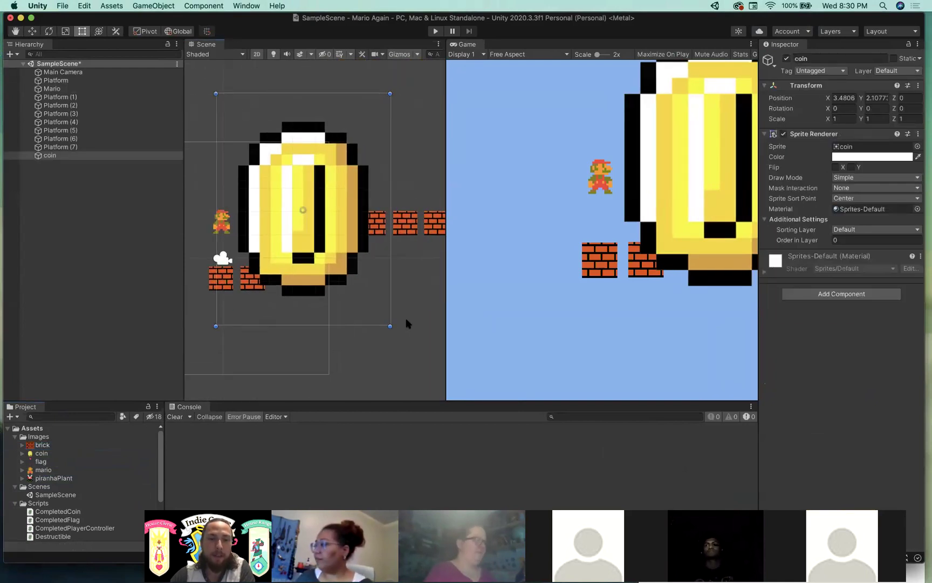
{"action": "left_click_drag", "start_coordinate": [390, 326], "coordinate": [284, 221]}
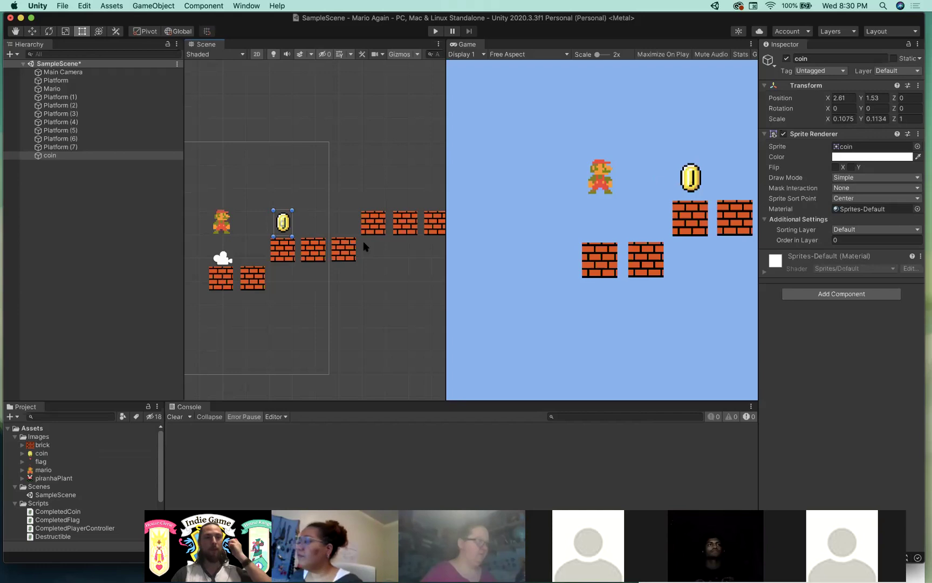
{"action": "key", "text": "super+s"}
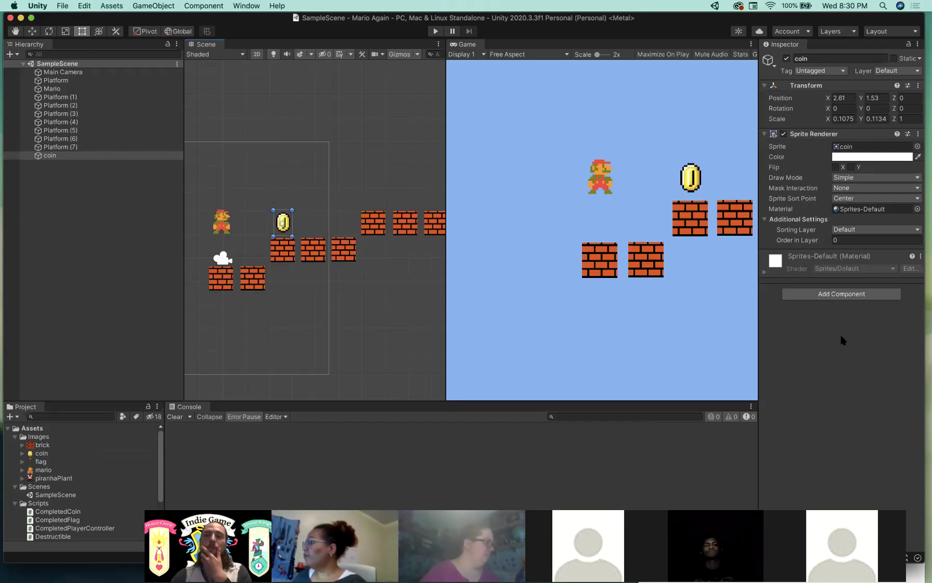
- Try a Circle Collider 2D on the coin, compare its outline with the sprite and remove the component
{"action": "left_click", "coordinate": [822, 296]}
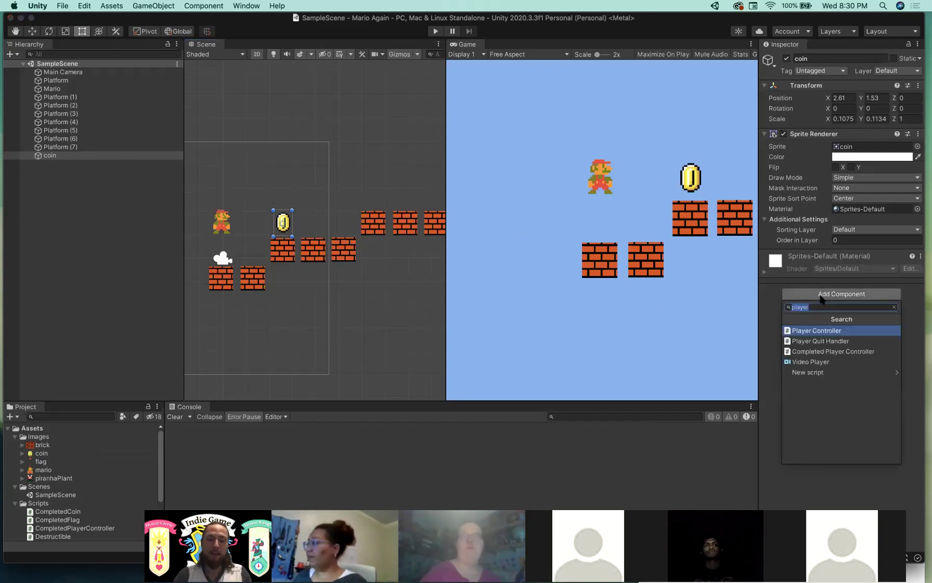
{"action": "type", "text": "collide"}
{"action": "key", "text": "Down"}
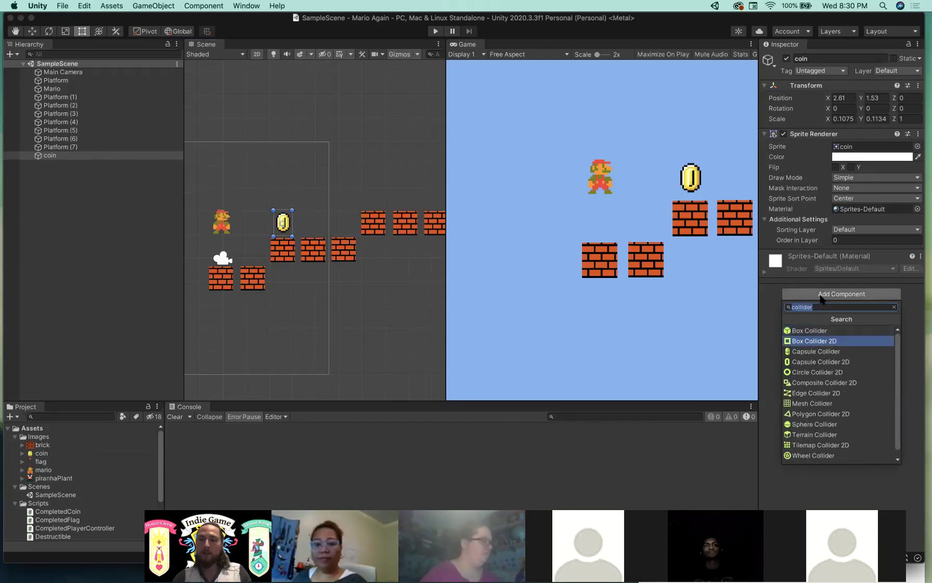
{"action": "key", "text": "Down"}
{"action": "key", "text": "Down"}
{"action": "key", "text": "Down"}
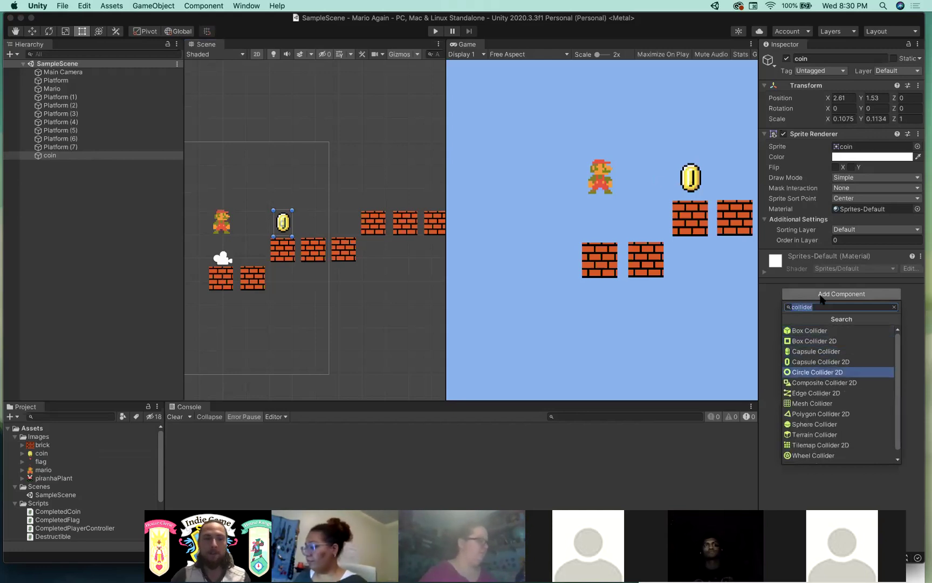
{"action": "scroll", "coordinate": [337, 223], "scroll_direction": "up", "scroll_amount": 10}
{"action": "scroll", "coordinate": [337, 223], "scroll_direction": "up", "scroll_amount": 2}
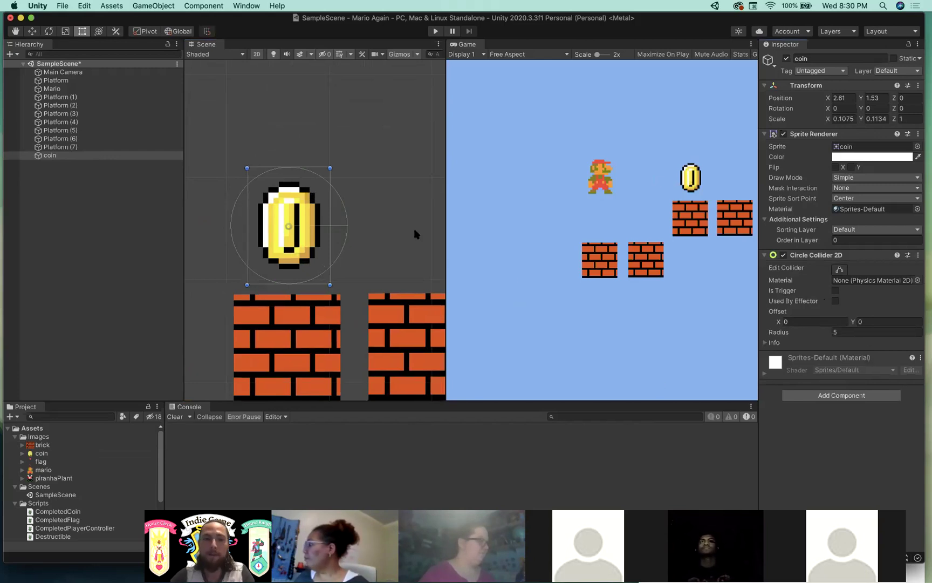
{"action": "left_click", "coordinate": [918, 256]}
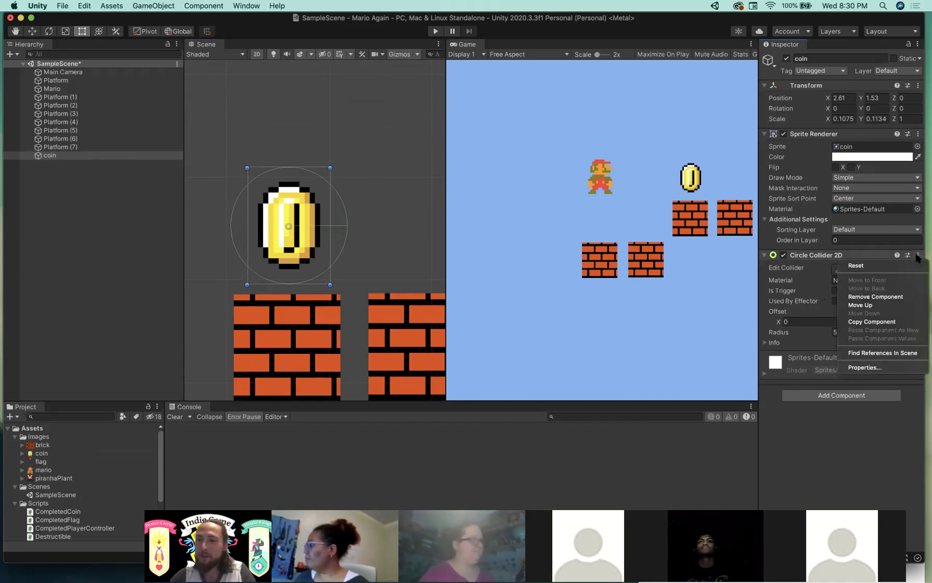
{"action": "left_click", "coordinate": [887, 297]}
- Add a Capsule Collider 2D component to the coin
{"action": "left_click", "coordinate": [853, 295]}
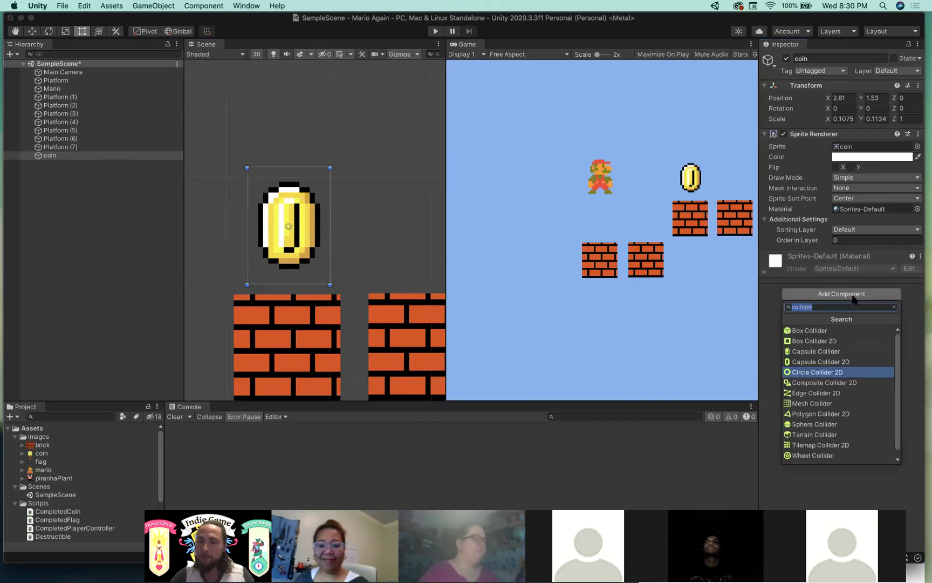
{"action": "key", "text": "Return"}
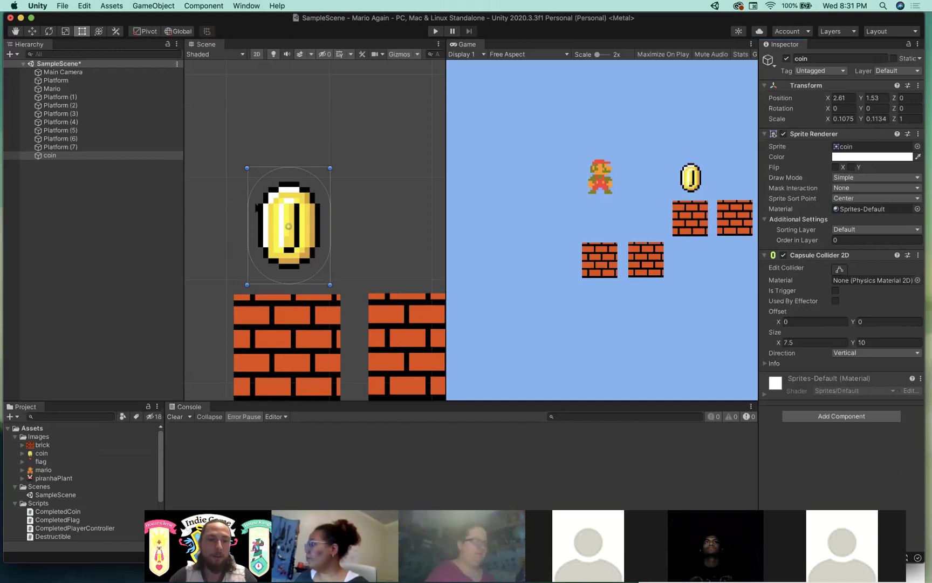
- Set the coin's Capsule Collider 2D size to X 6 and Y 8 to fit the sprite
{"action": "left_click", "coordinate": [802, 343]}
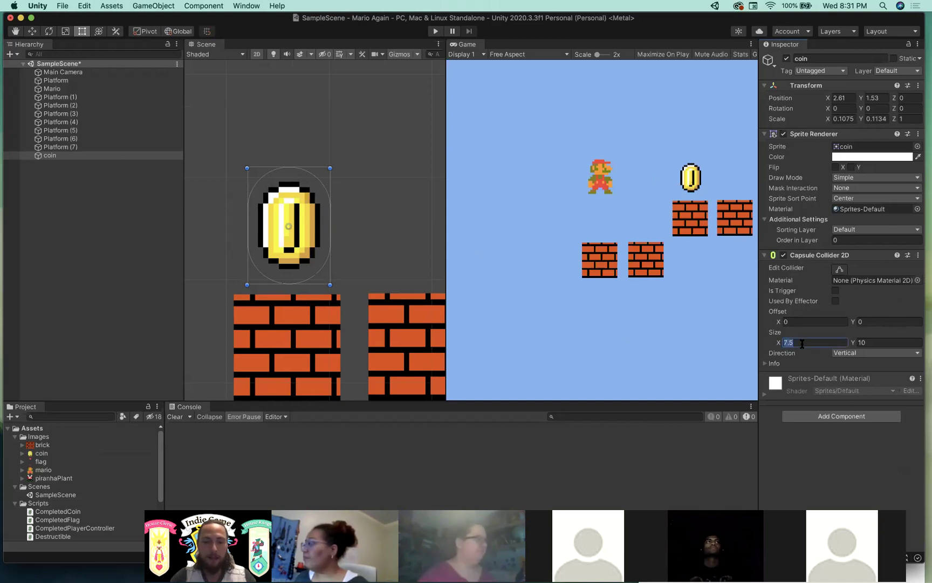
{"action": "type", "text": "6.5"}
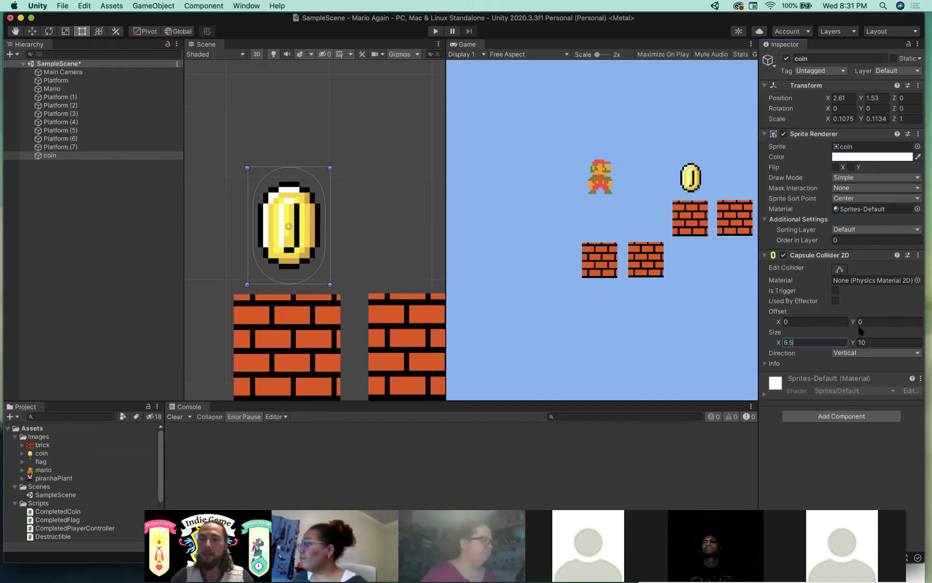
{"action": "key", "text": "BackSpace"}
{"action": "key", "text": "BackSpace"}
{"action": "left_click", "coordinate": [874, 343]}
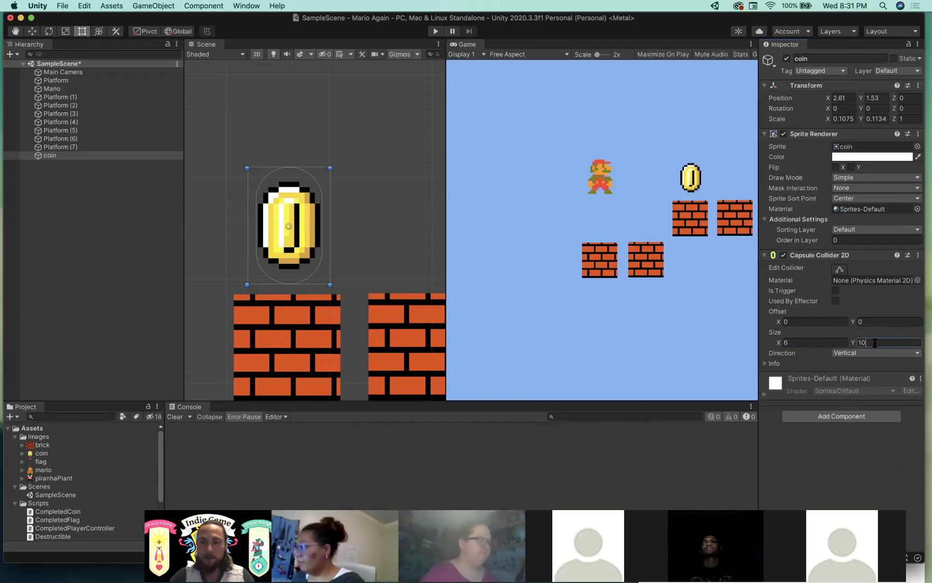
{"action": "type", "text": "8"}
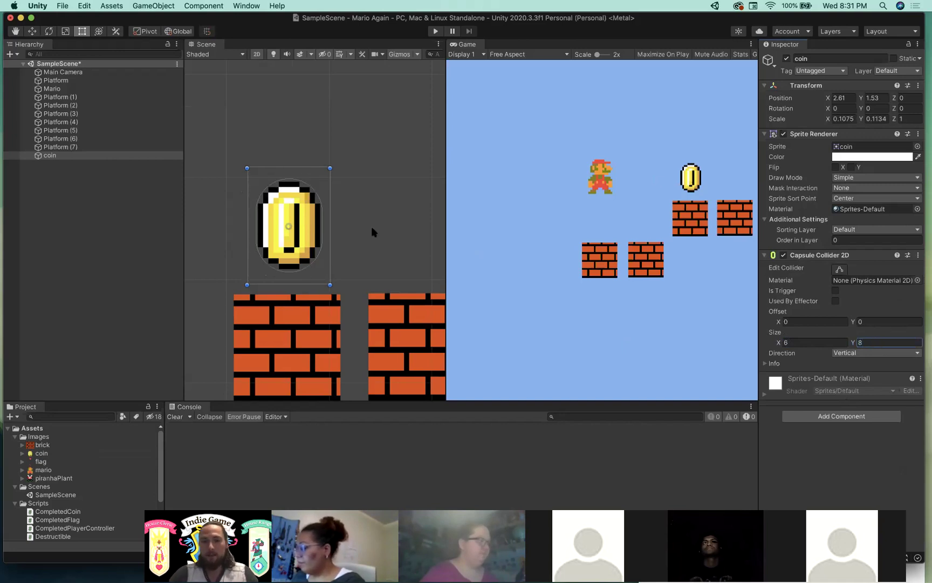
{"action": "left_click", "coordinate": [356, 157]}
{"action": "key", "text": "super+z"}
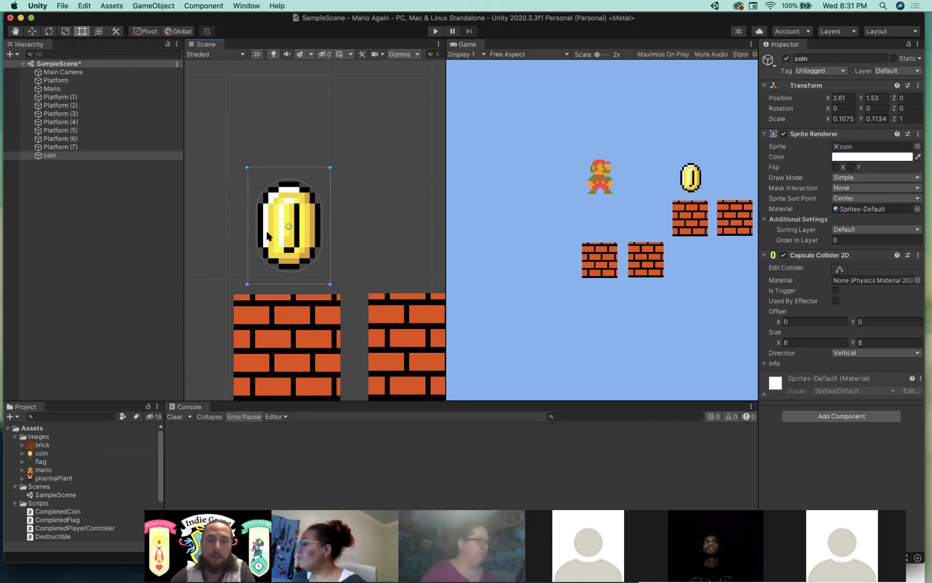
- Add the Completed Coin script to the coin as a component
{"action": "left_click", "coordinate": [856, 415]}
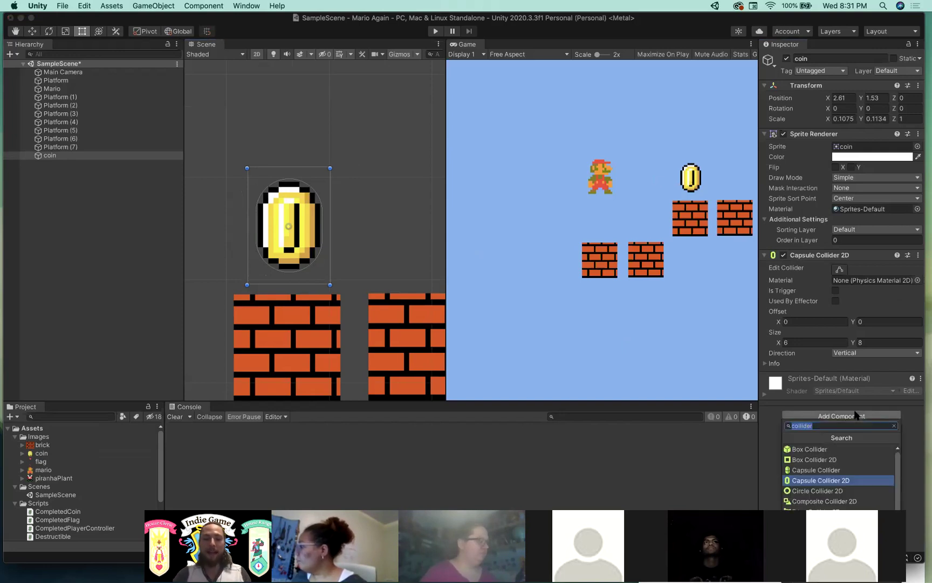
{"action": "type", "text": "coi"}
{"action": "left_click", "coordinate": [842, 450]}
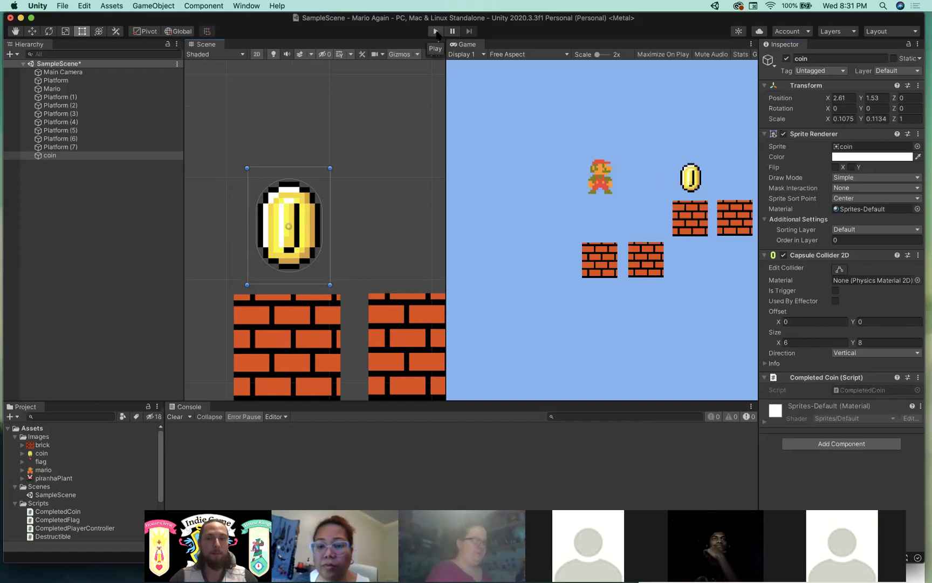
- Make the coin's Capsule Collider 2D a trigger and save the scene
{"action": "left_click", "coordinate": [835, 291]}
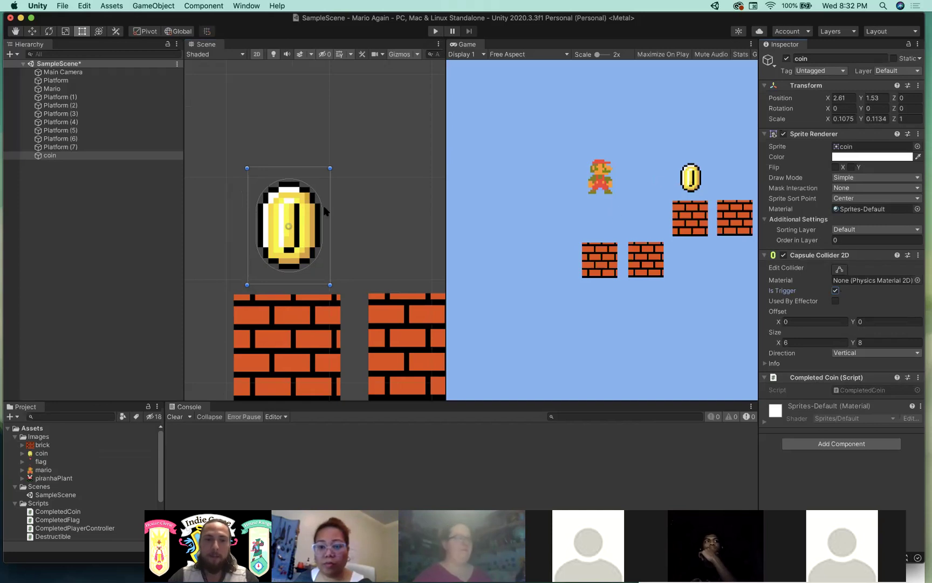
{"action": "left_click", "coordinate": [365, 216]}
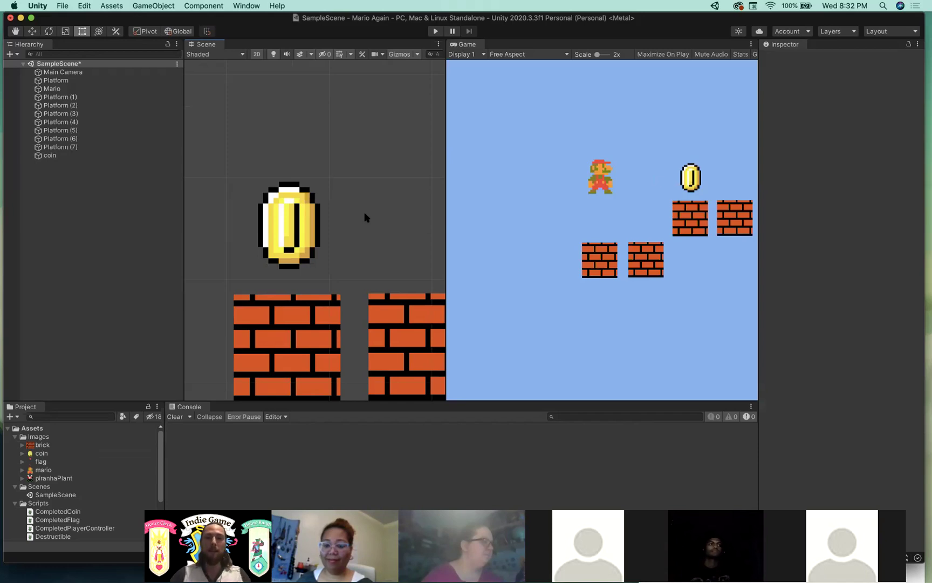
{"action": "left_click", "coordinate": [285, 212]}
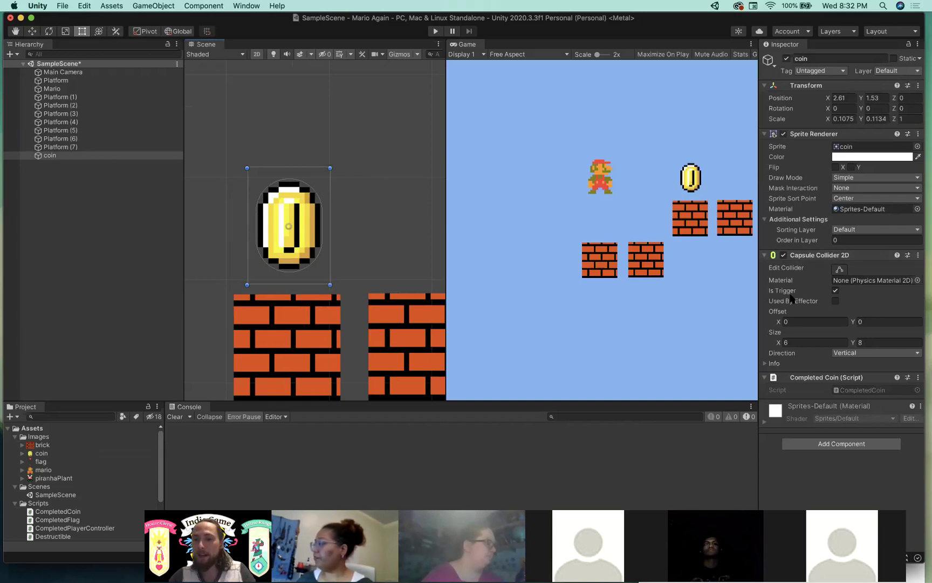
{"action": "key", "text": "super+s"}
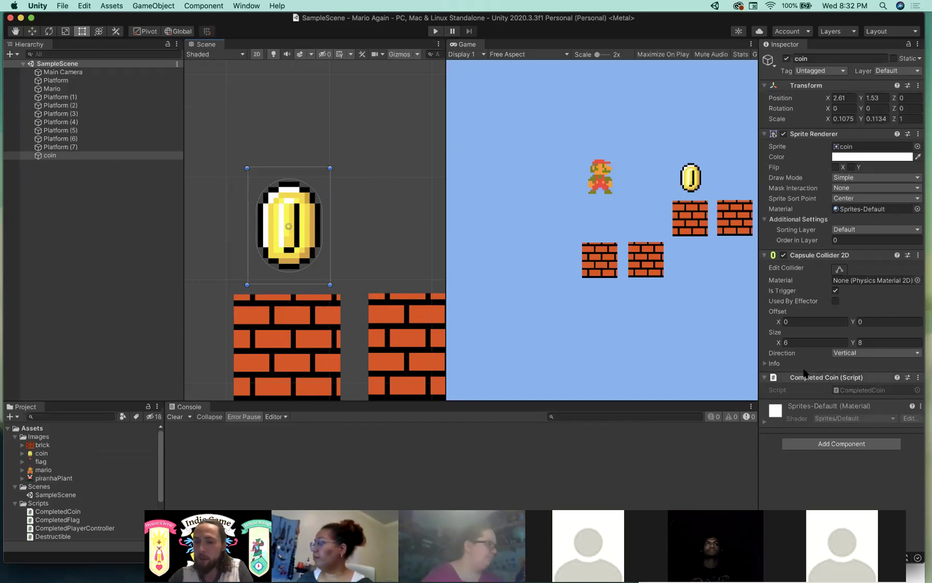
- Play-test the scene by jumping Mario up onto the coin's platform, check the logged console message and stop the game
{"action": "left_click", "coordinate": [435, 31]}
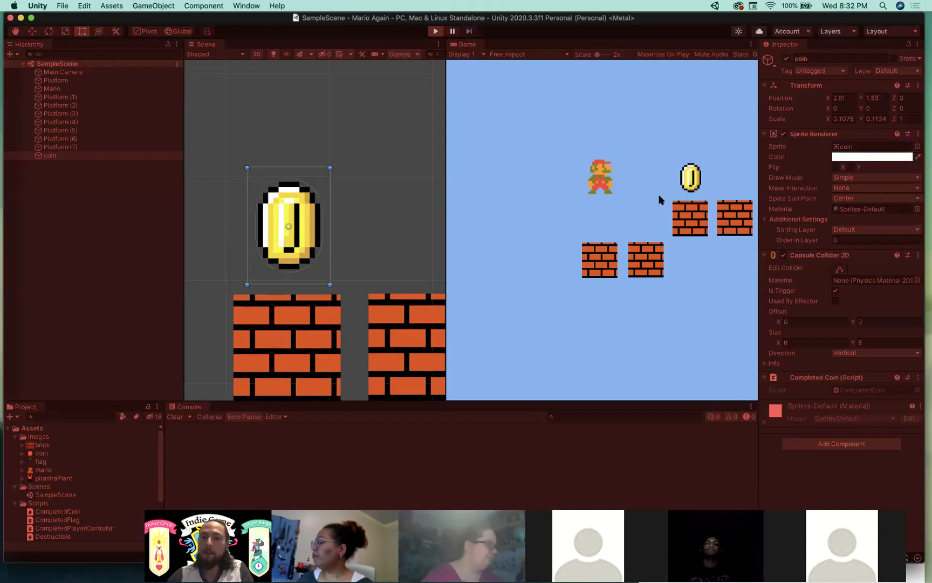
{"action": "key", "text": "Right"}
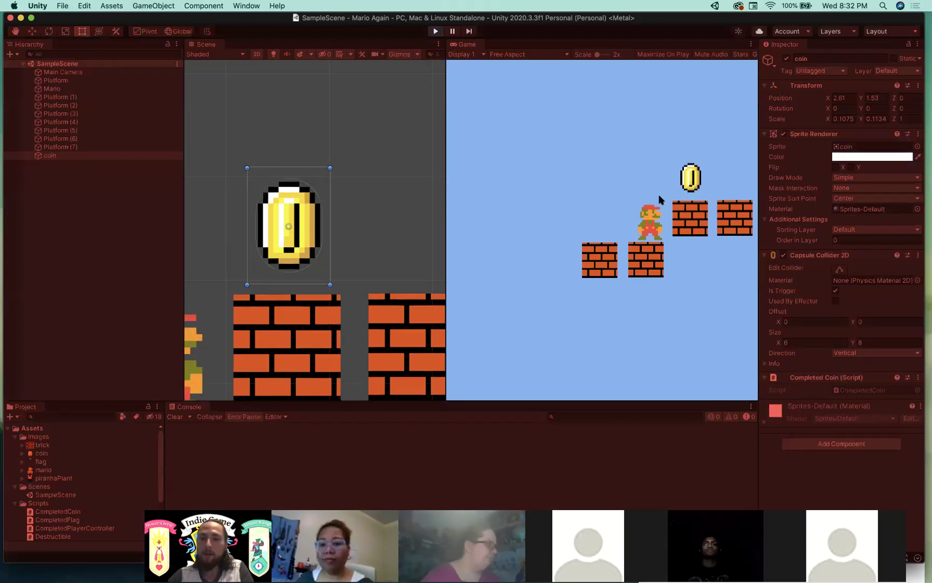
{"action": "key", "text": "space"}
{"action": "key", "text": "Right"}
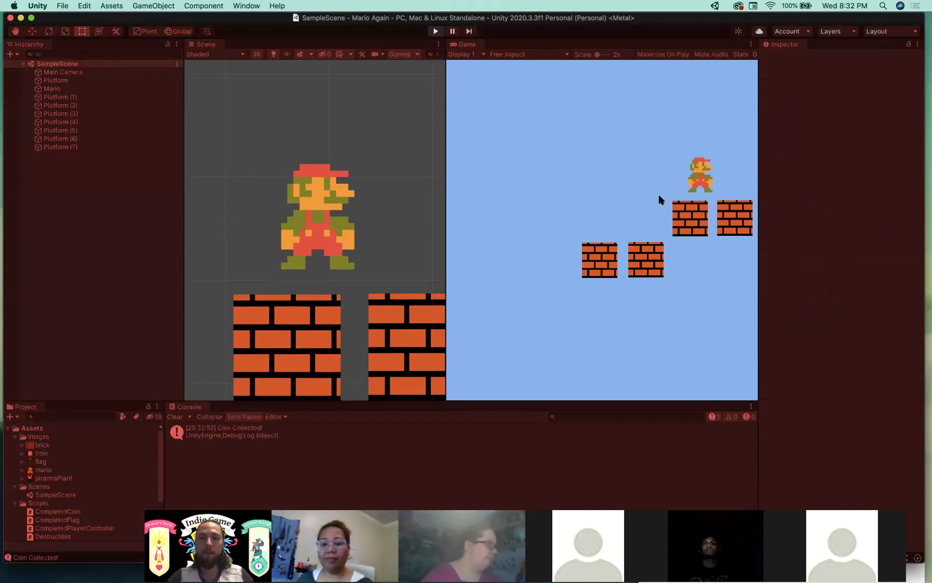
{"action": "left_click", "coordinate": [233, 436]}
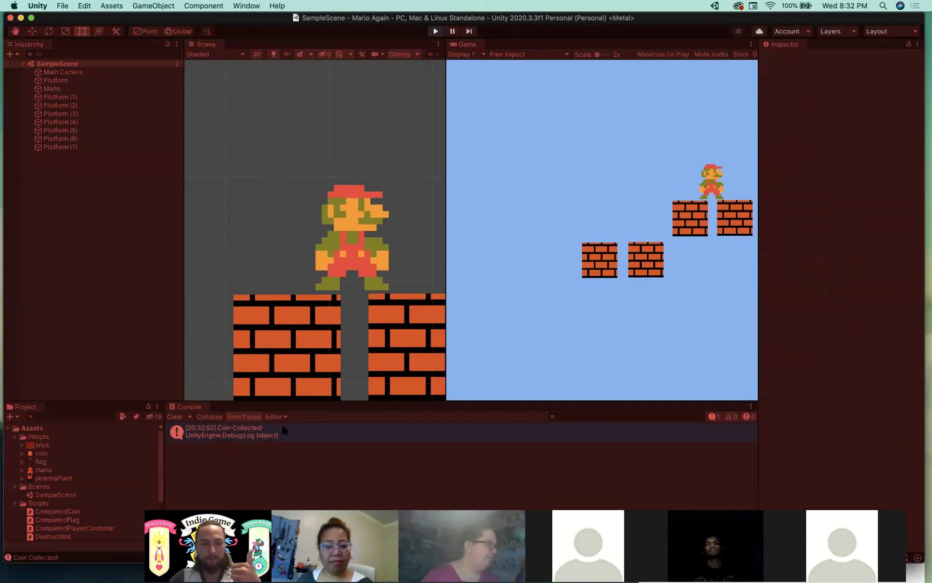
{"action": "left_click", "coordinate": [436, 32]}
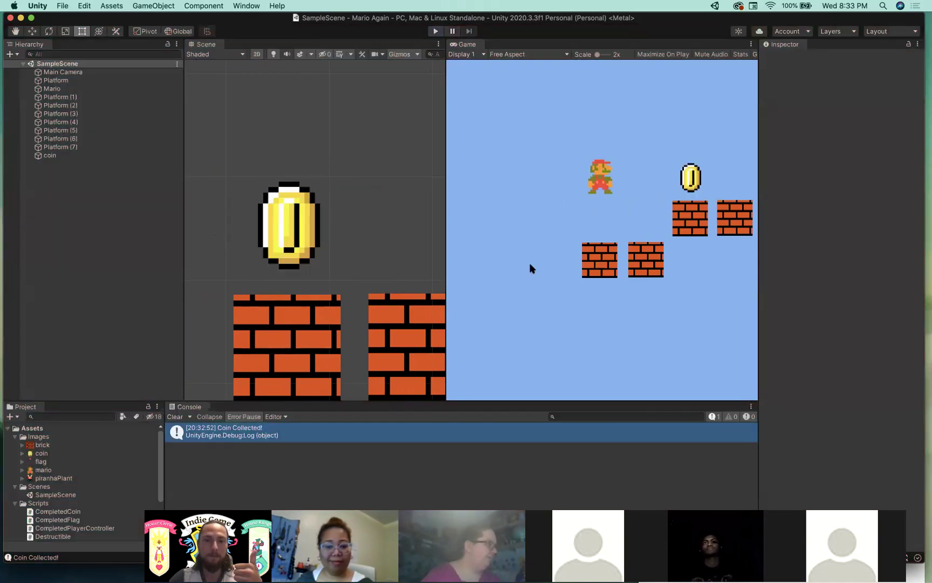
- Inspect the components of Mario and the coin
{"action": "scroll", "coordinate": [339, 232], "scroll_direction": "down", "scroll_amount": 10}
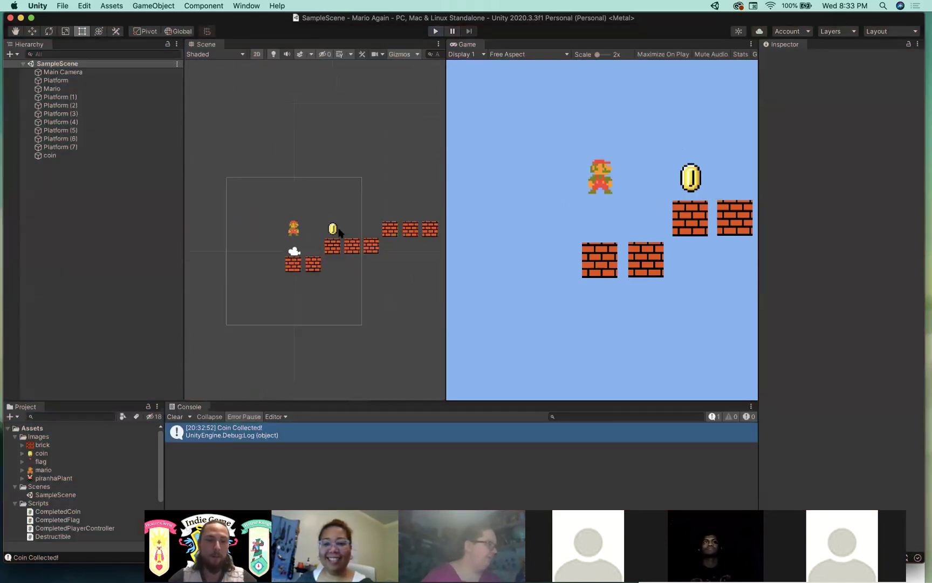
{"action": "scroll", "coordinate": [340, 232], "scroll_direction": "up", "scroll_amount": 1}
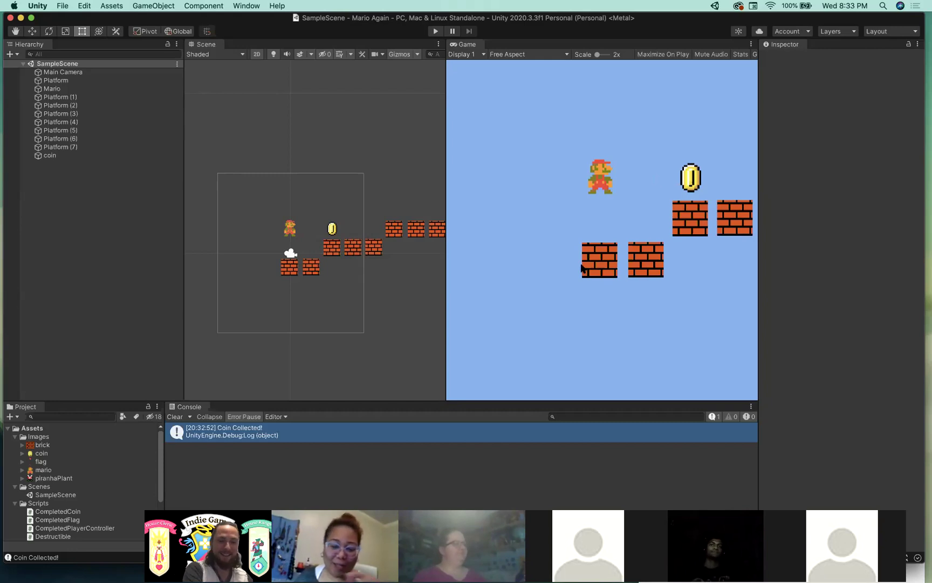
{"action": "left_click", "coordinate": [63, 89]}
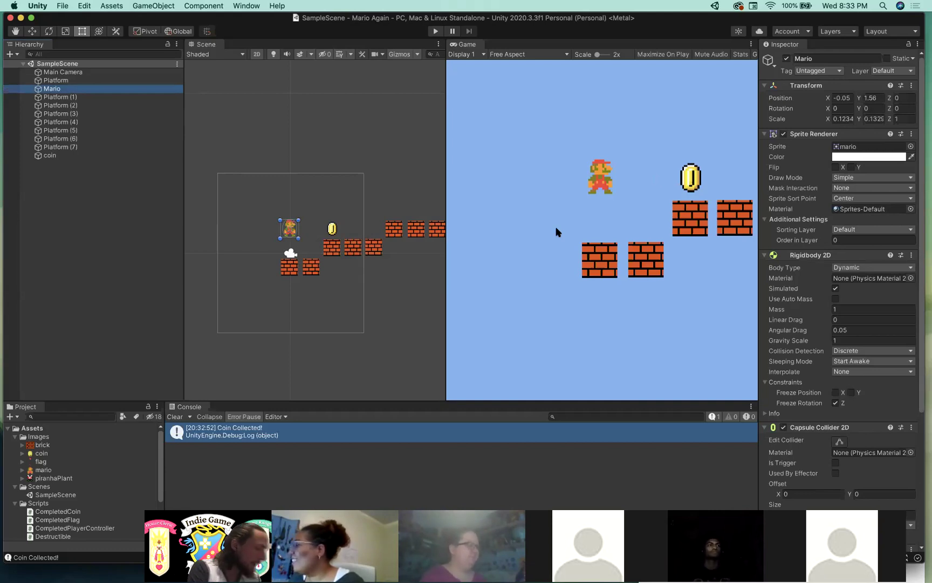
{"action": "left_click", "coordinate": [332, 229]}
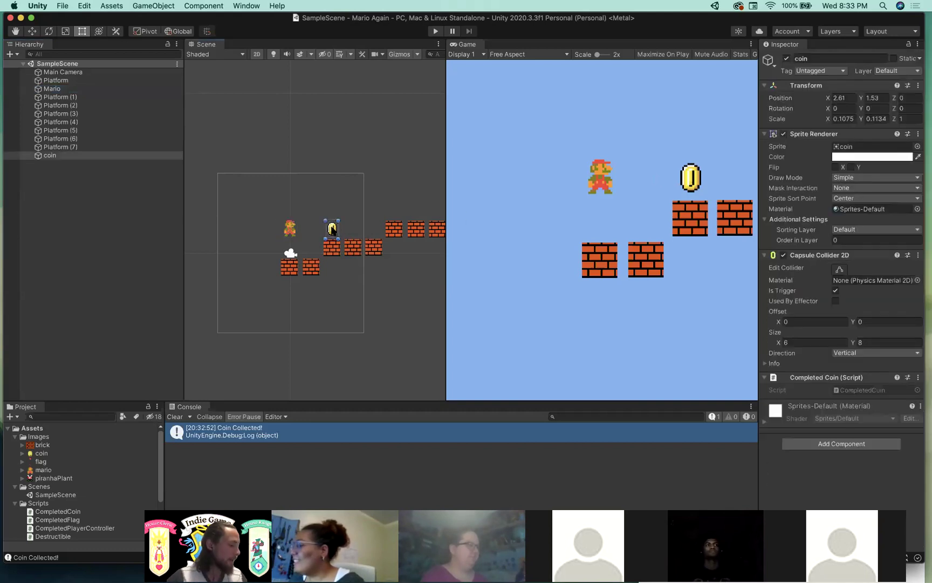
{"action": "left_click", "coordinate": [53, 156]}
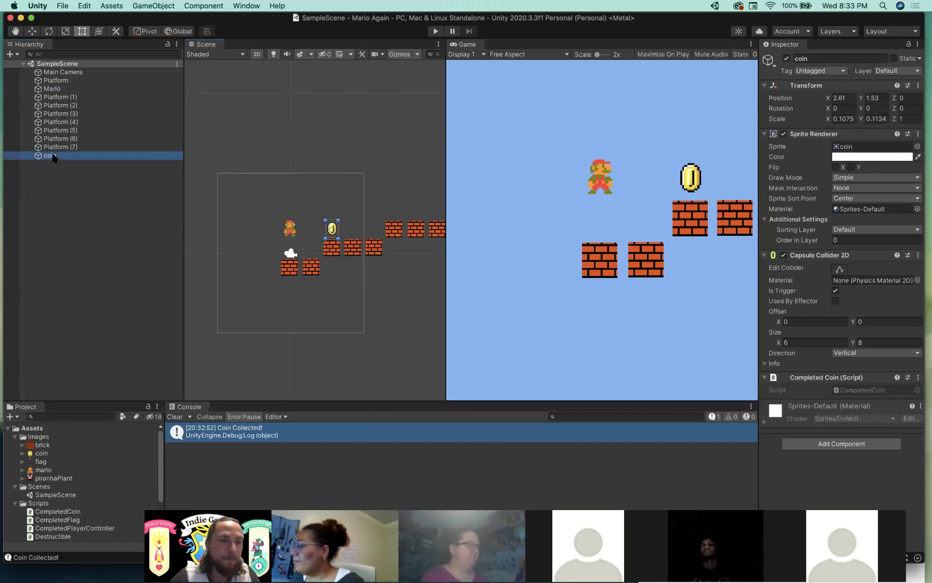
{"action": "left_click", "coordinate": [344, 223]}
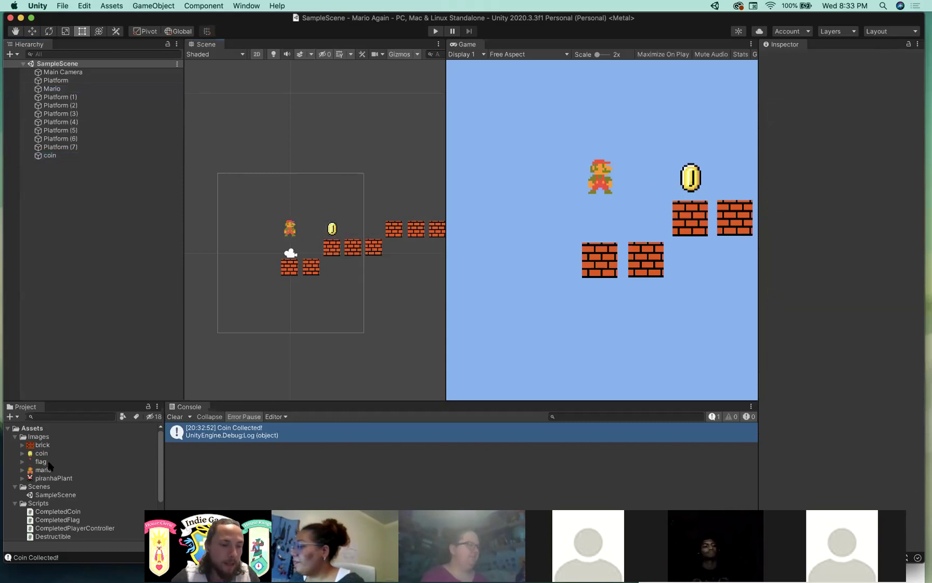
- Place the flag sprite on the last brick platform, scaled to about 0.21 by 0.24, at about X 9.25, Y 3.58
{"action": "left_click_drag", "start_coordinate": [42, 462], "coordinate": [372, 160]}
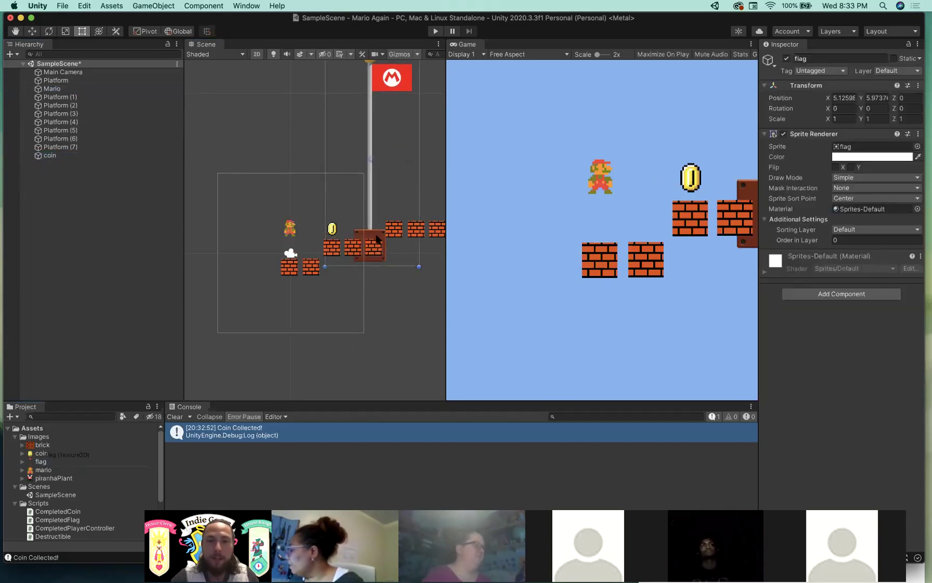
{"action": "middle_click_drag", "start_coordinate": [377, 240], "coordinate": [287, 294]}
{"action": "left_click_drag", "start_coordinate": [329, 322], "coordinate": [347, 273]}
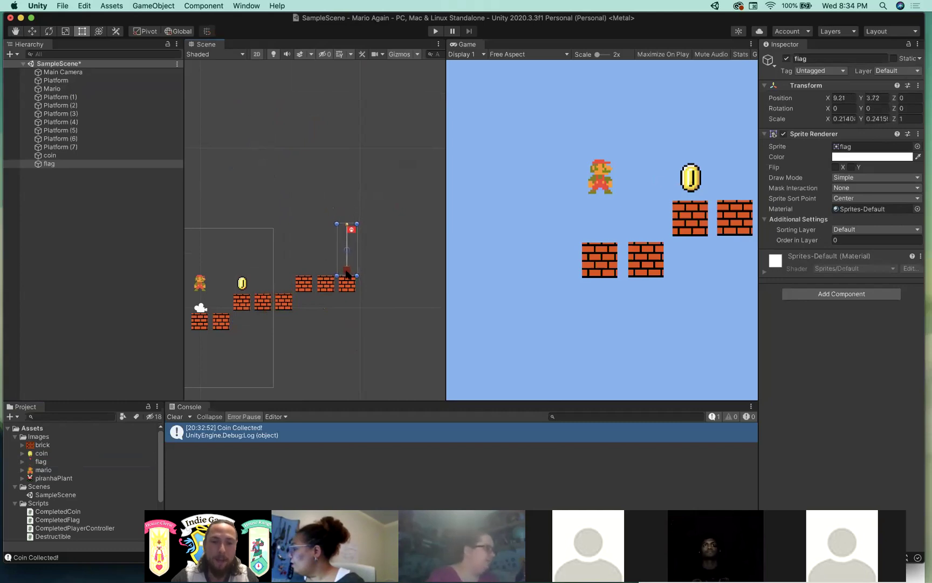
{"action": "scroll", "coordinate": [347, 274], "scroll_direction": "up", "scroll_amount": 5}
{"action": "scroll", "coordinate": [346, 274], "scroll_direction": "up", "scroll_amount": 3}
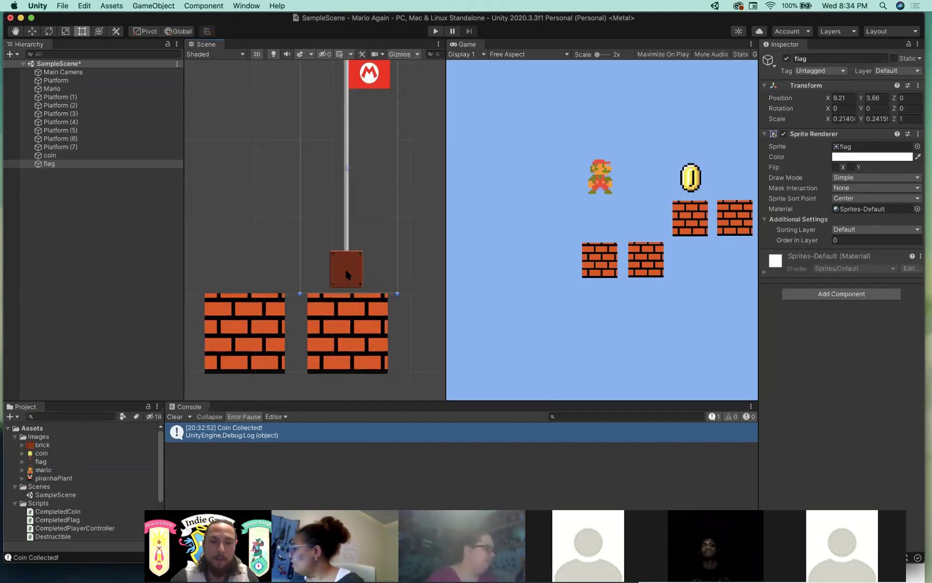
{"action": "left_click_drag", "start_coordinate": [346, 274], "coordinate": [349, 277]}
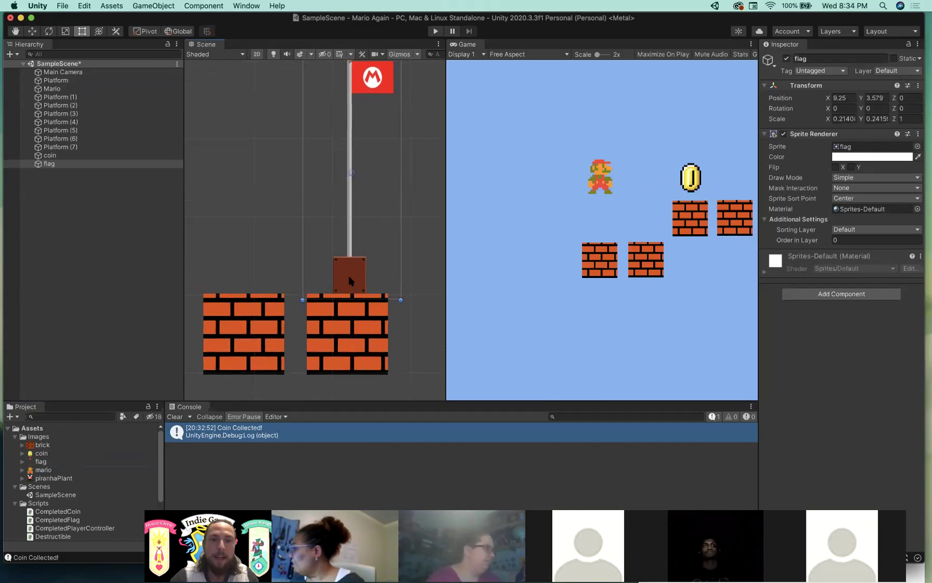
{"action": "scroll", "coordinate": [349, 279], "scroll_direction": "down", "scroll_amount": 2}
{"action": "middle_click_drag", "start_coordinate": [366, 196], "coordinate": [329, 228]}
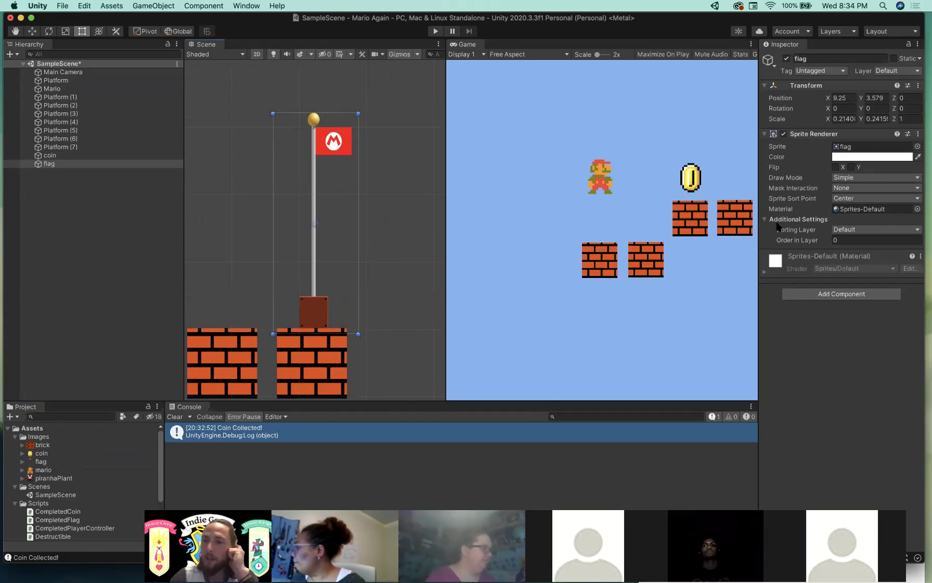
- Add a Box Collider 2D component to the flag
{"action": "left_click", "coordinate": [826, 294]}
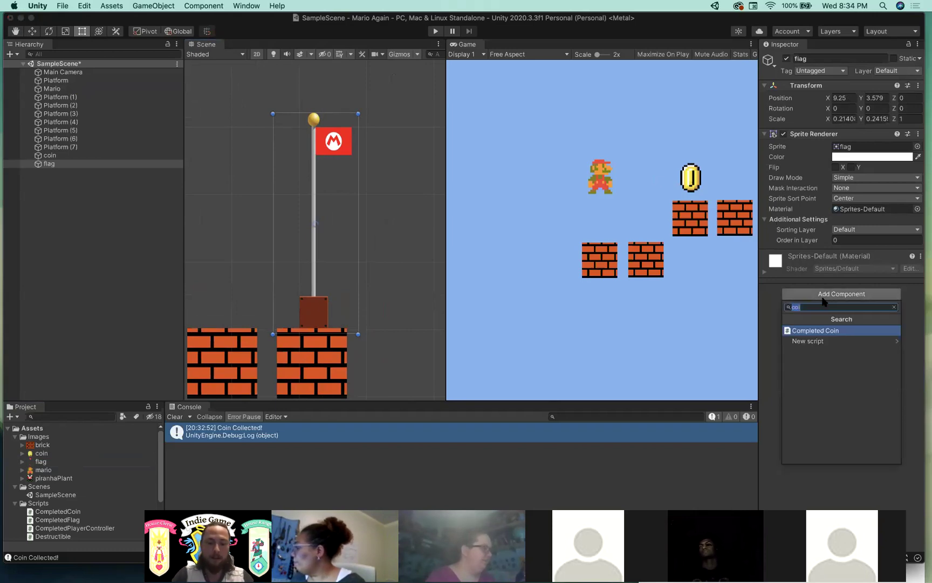
{"action": "type", "text": "box"}
{"action": "key", "text": "Down"}
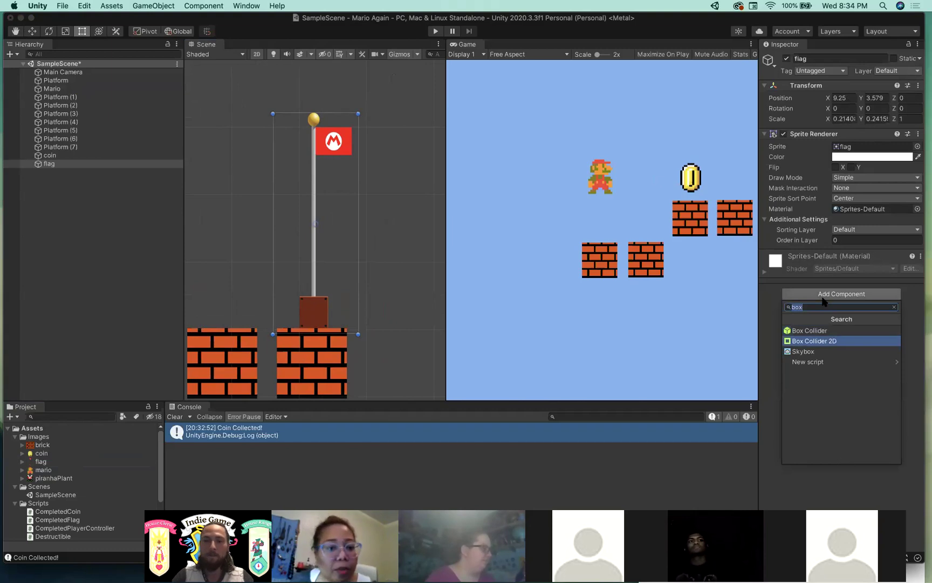
{"action": "key", "text": "Return"}
{"action": "scroll", "coordinate": [359, 179], "scroll_direction": "up", "scroll_amount": 2}
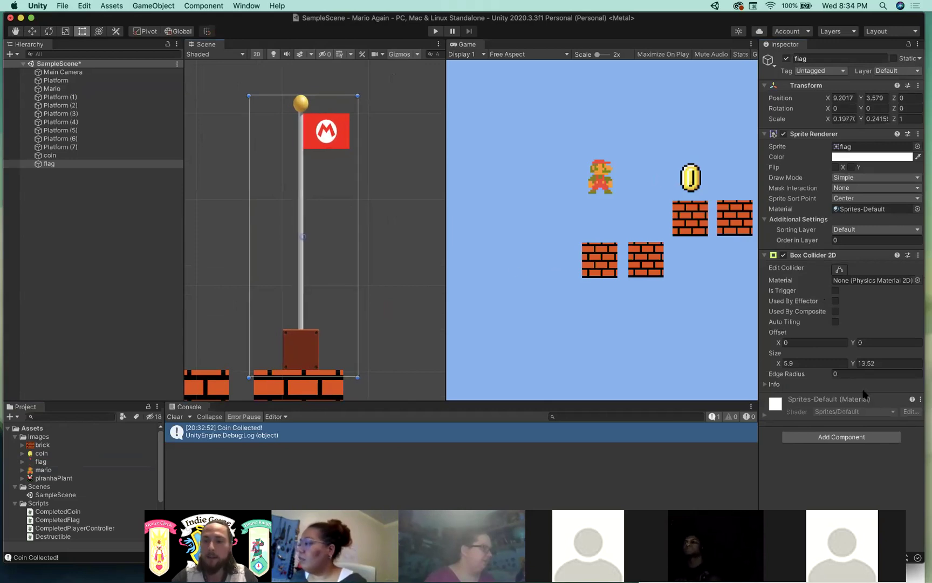
- Set the flag's box collider size X to 2 and make the collider a trigger
{"action": "left_click", "coordinate": [803, 364]}
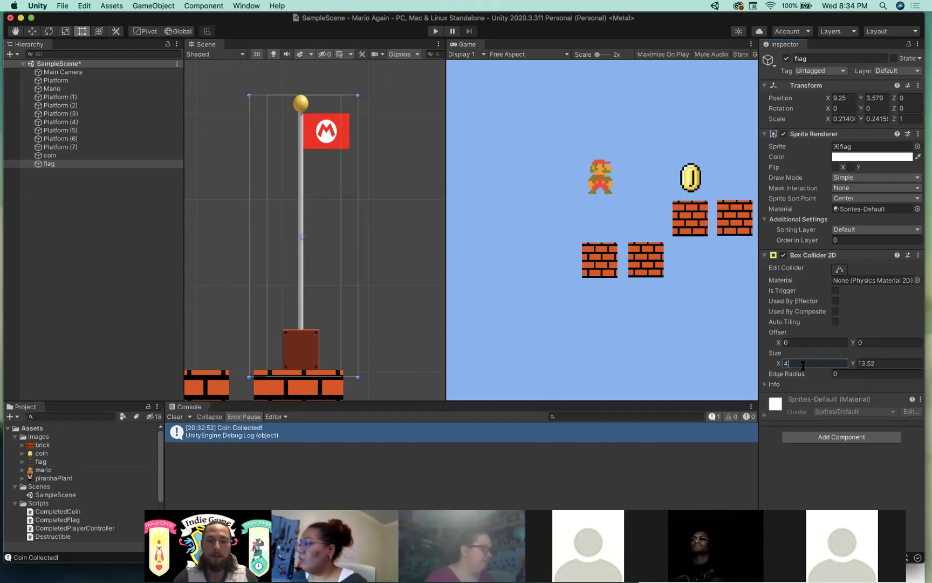
{"action": "type", "text": "3"}
{"action": "key", "text": "BackSpace"}
{"action": "type", "text": "2"}
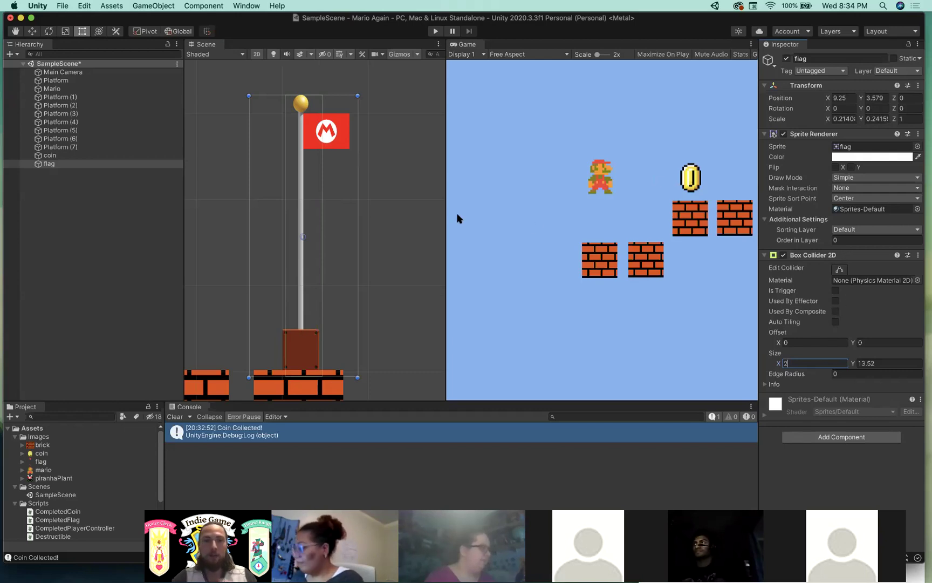
{"action": "left_click", "coordinate": [836, 291]}
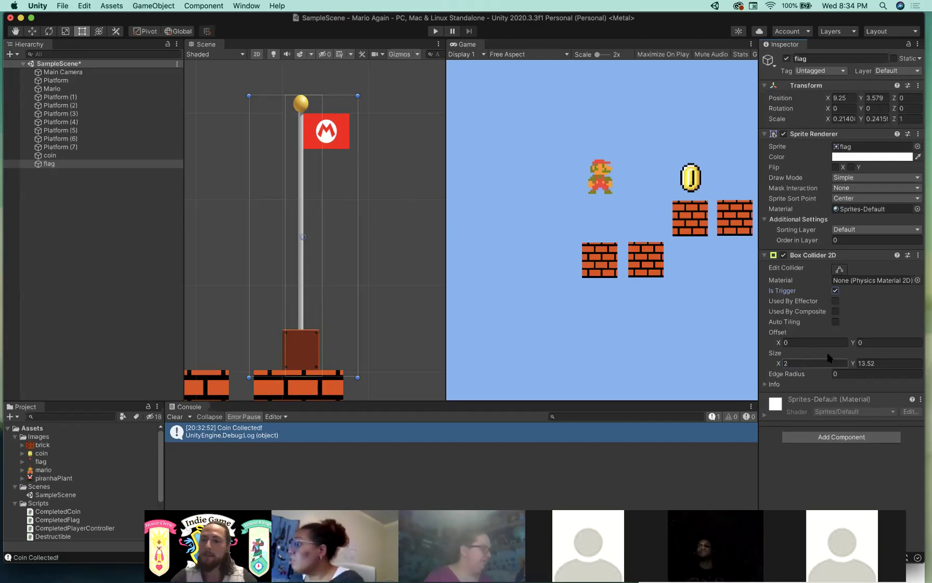
- Add the Completed Flag script to the flag and save the scene
{"action": "left_click", "coordinate": [865, 448]}
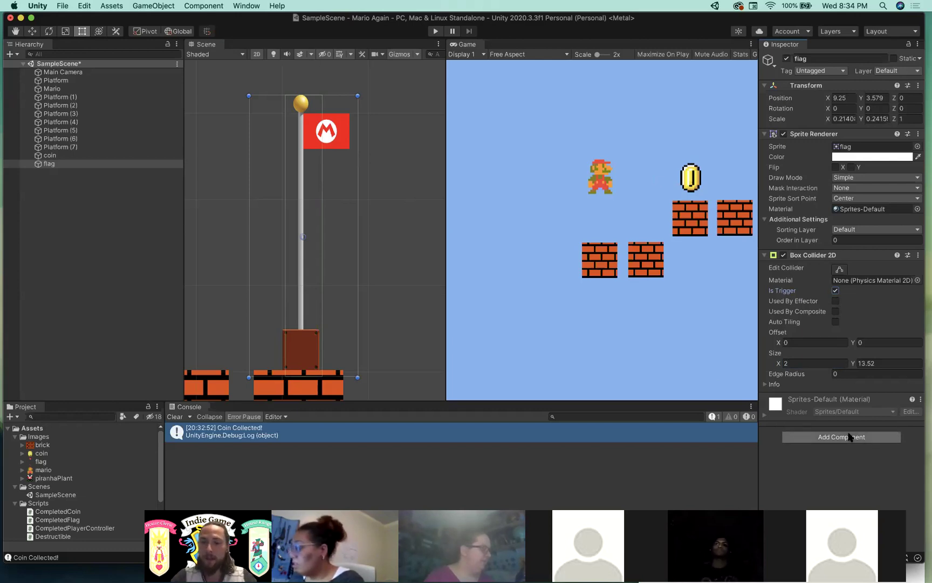
{"action": "type", "text": "comple"}
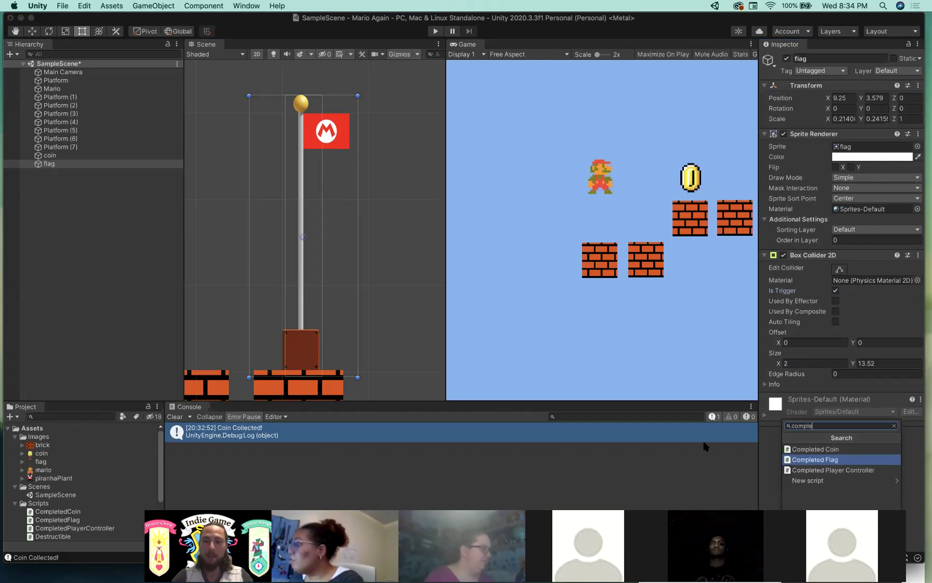
{"action": "key", "text": "Return"}
{"action": "key", "text": "super+s"}
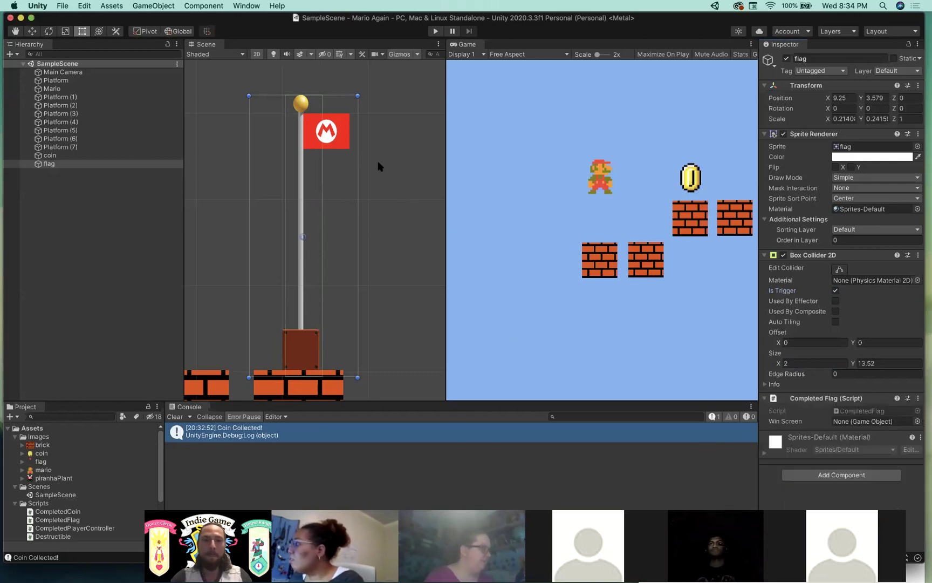
- Play-test the level by running and jumping Mario over the platforms to the flag, and stop the game
{"action": "left_click", "coordinate": [436, 31]}
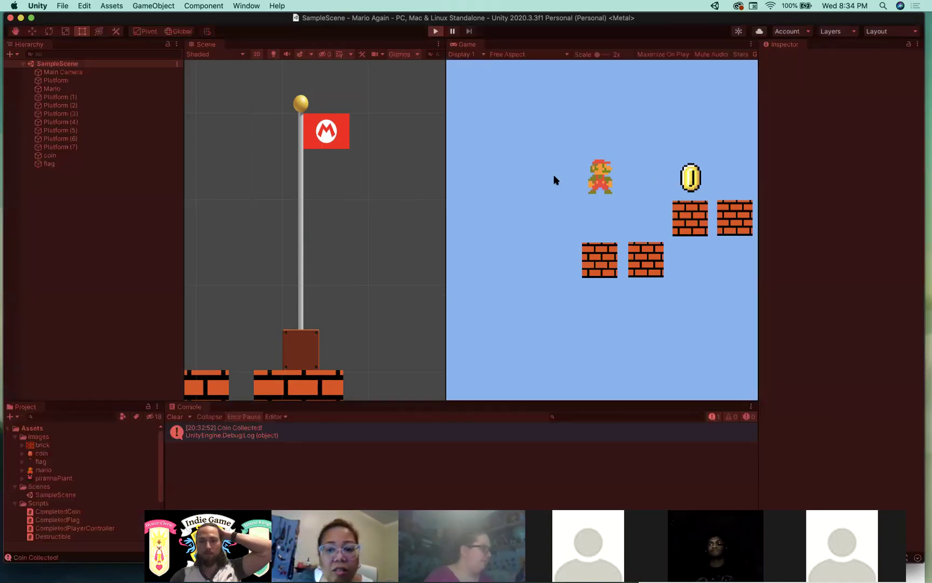
{"action": "key", "text": "Right"}
{"action": "key", "text": "space"}
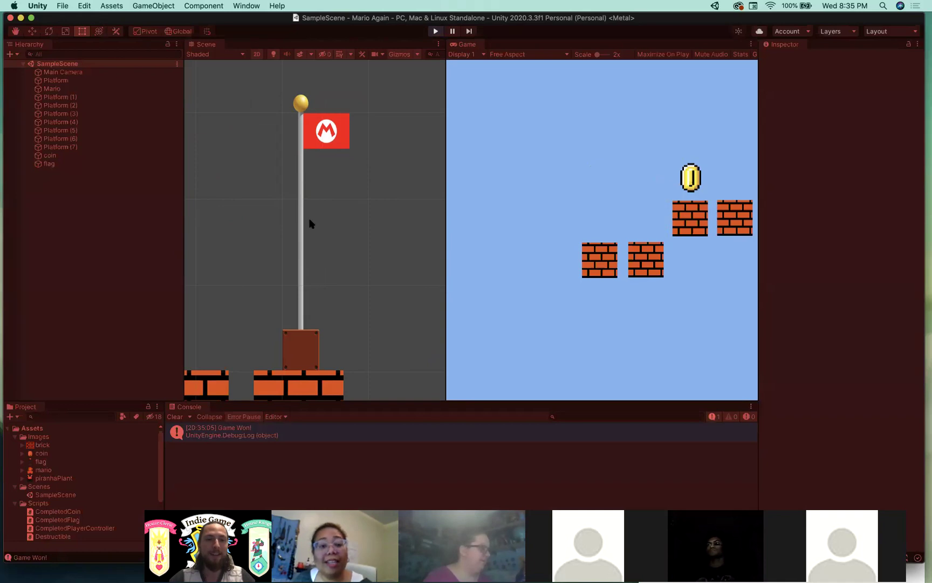
{"action": "scroll", "coordinate": [294, 156], "scroll_direction": "down", "scroll_amount": 5}
{"action": "middle_click_drag", "start_coordinate": [315, 239], "coordinate": [369, 247]}
{"action": "scroll", "coordinate": [337, 248], "scroll_direction": "down", "scroll_amount": 2}
{"action": "left_click", "coordinate": [435, 30]}
- Replay the level, collecting the coin and jumping Mario up to the highest platforms, and stop the game
{"action": "left_click", "coordinate": [435, 30]}
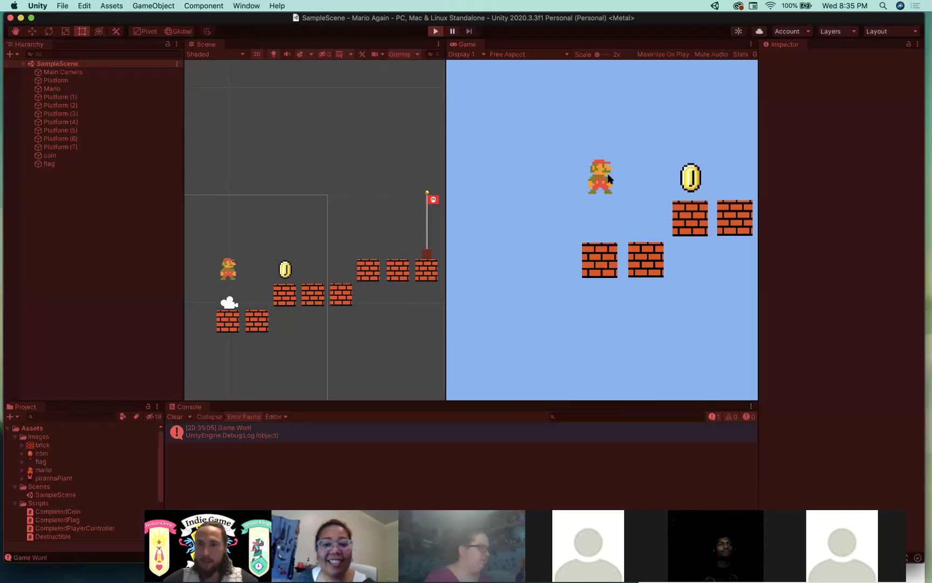
{"action": "key", "text": "Right"}
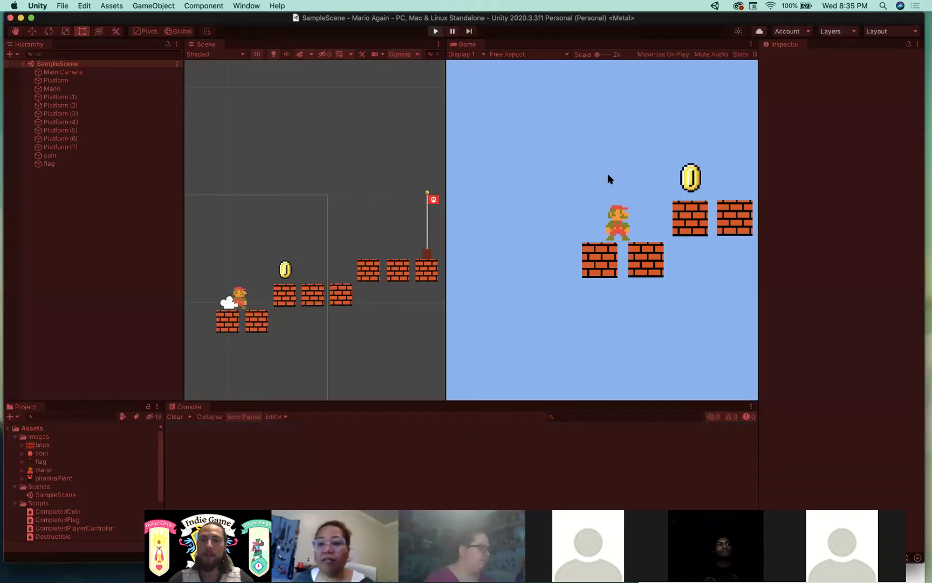
{"action": "key", "text": "space"}
{"action": "key", "text": "space"}
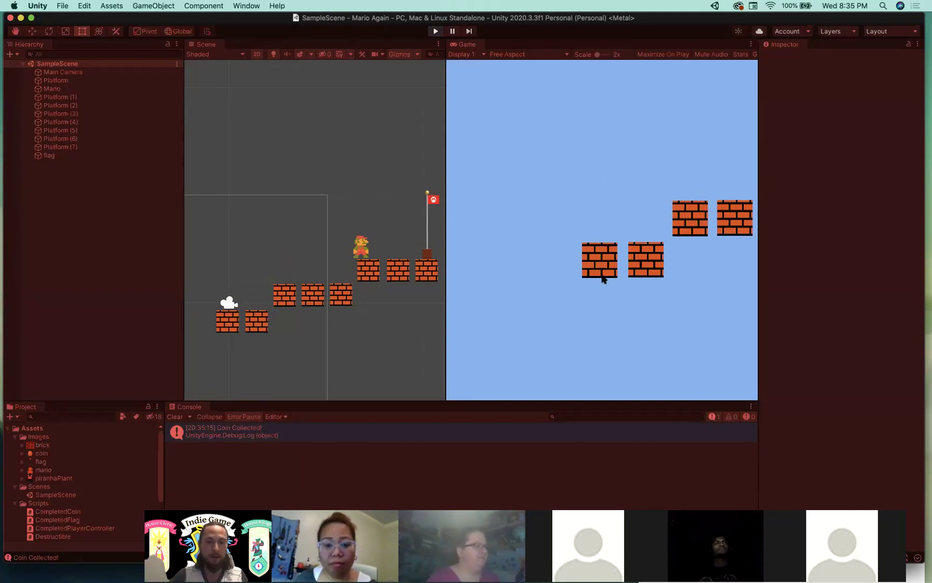
{"action": "left_click", "coordinate": [435, 32]}
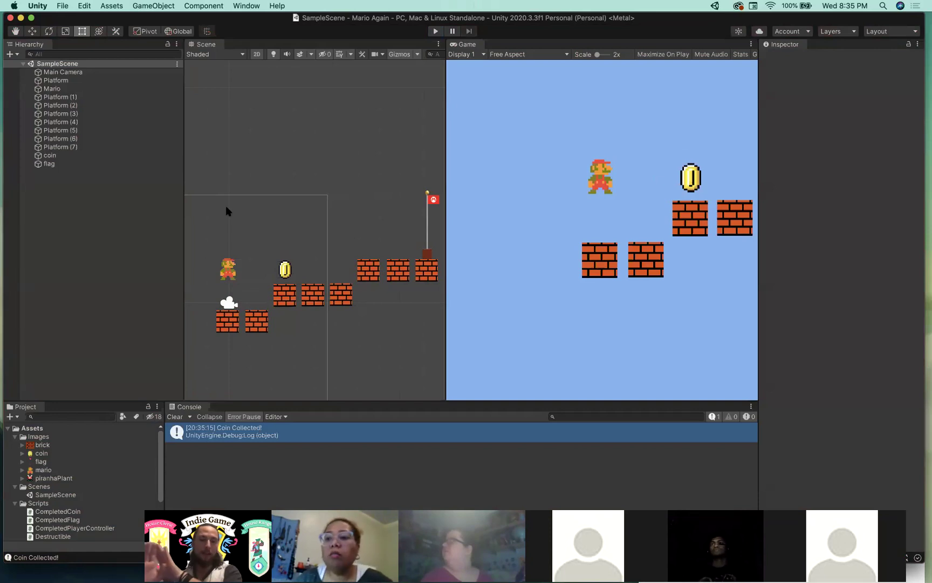
- Add the Follower script to the Main Camera and assign Mario as its Followed Transform
{"action": "left_click", "coordinate": [61, 72]}
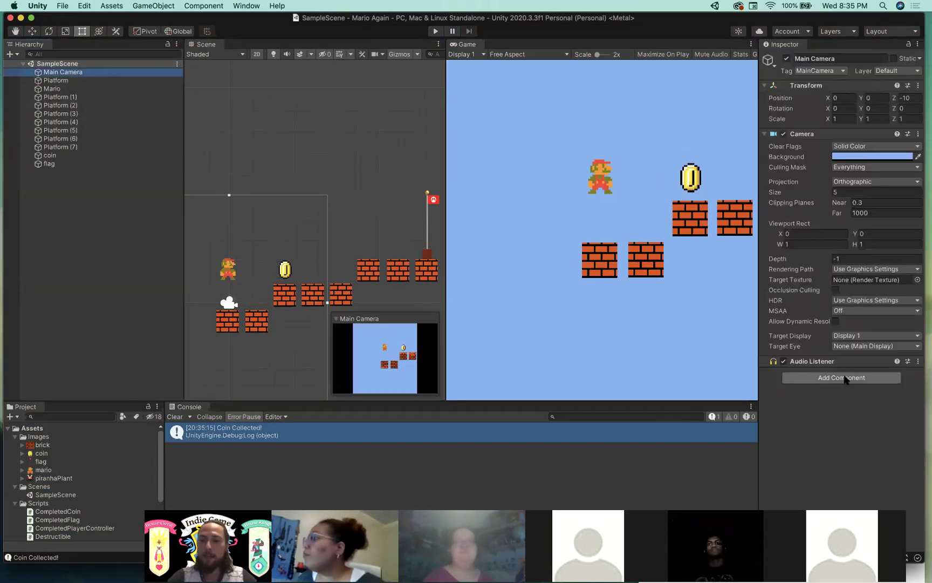
{"action": "left_click", "coordinate": [841, 377]}
{"action": "type", "text": "follo"}
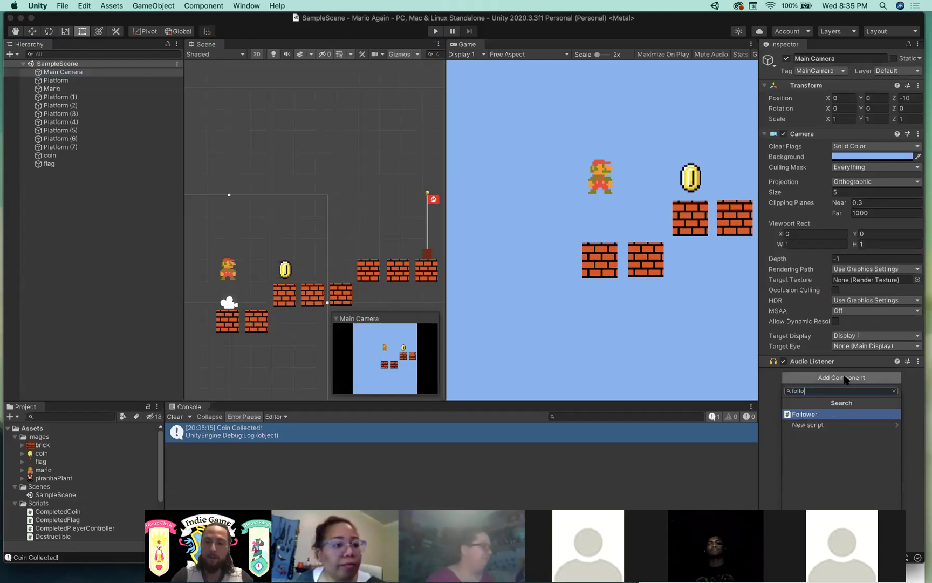
{"action": "type", "text": "we"}
{"action": "key", "text": "Return"}
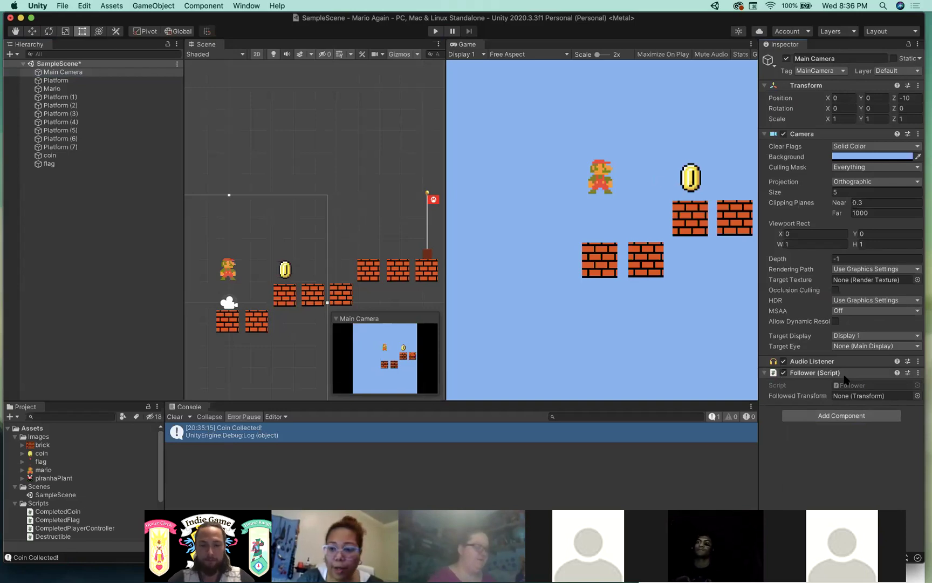
{"action": "left_click_drag", "start_coordinate": [50, 90], "coordinate": [874, 396]}
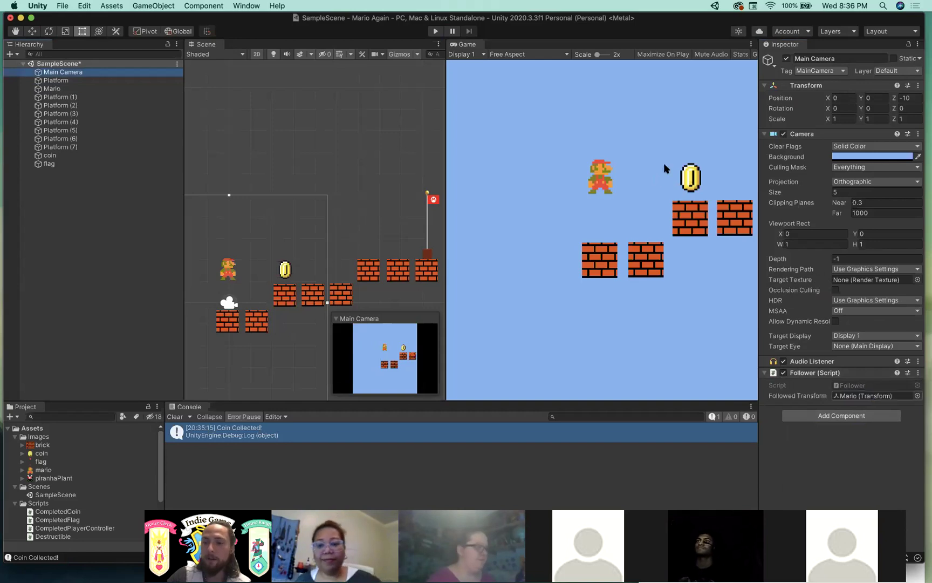
- Test the camera following Mario through the coin to the flag, check the win message in the console, and stop the game
{"action": "left_click", "coordinate": [435, 30]}
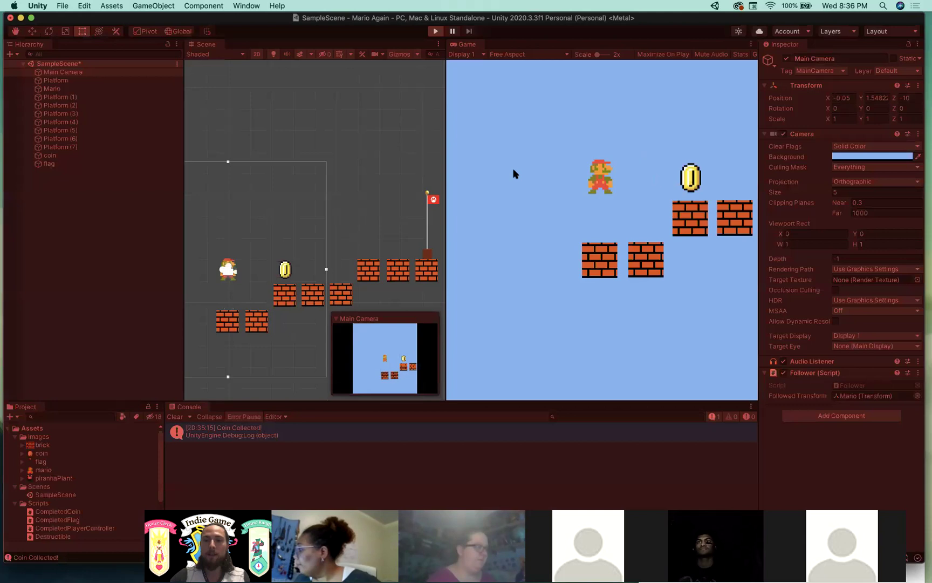
{"action": "key", "text": "Right"}
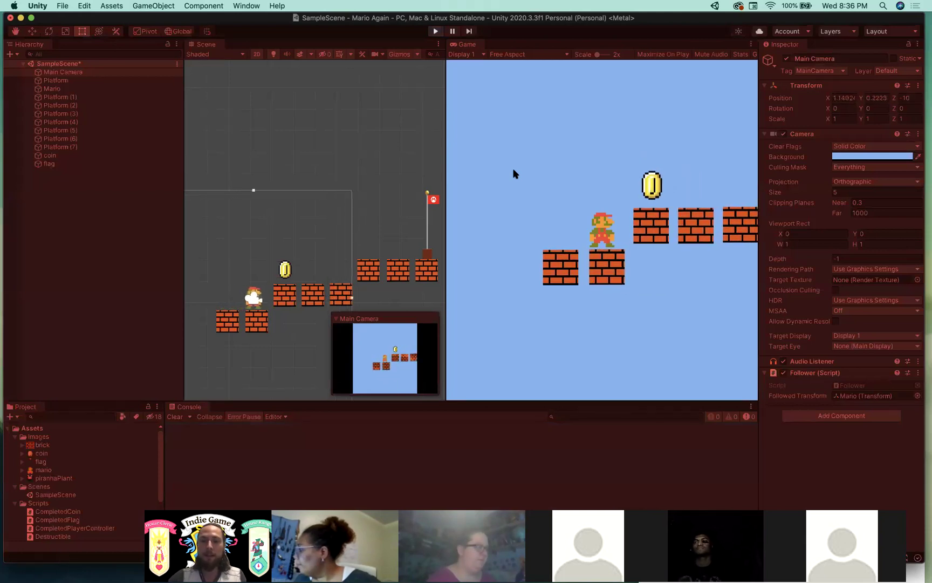
{"action": "key", "text": "space"}
{"action": "key", "text": "Right"}
{"action": "key", "text": "Right"}
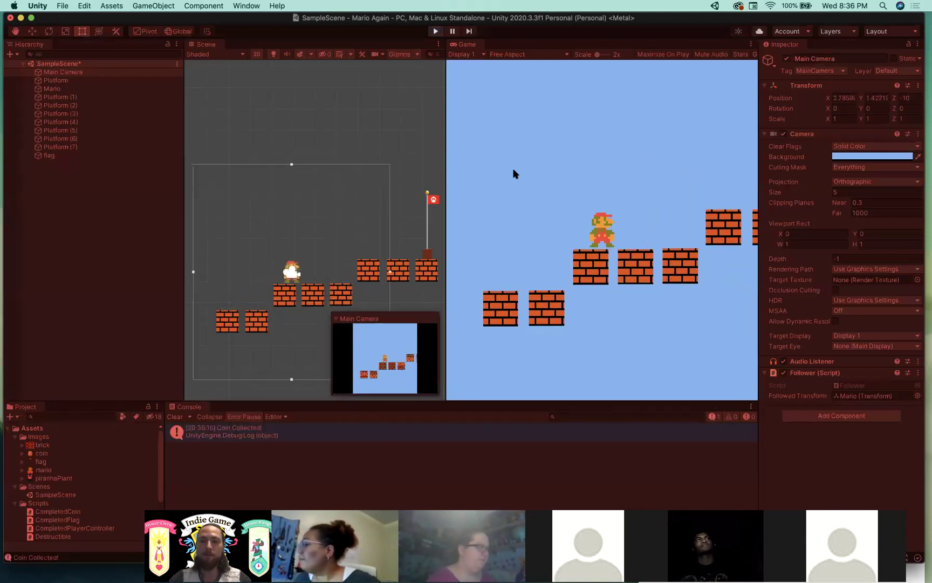
{"action": "key", "text": "Right"}
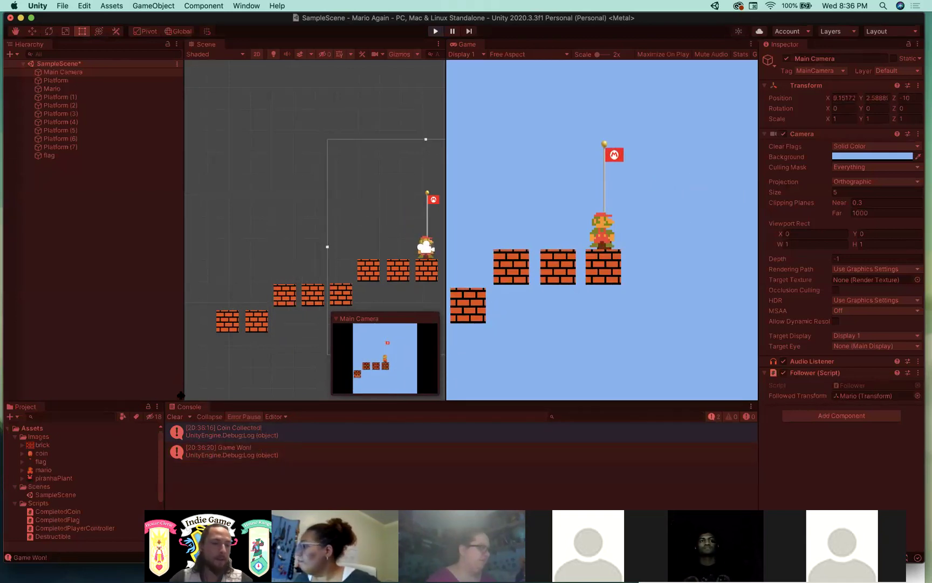
{"action": "left_click", "coordinate": [253, 450]}
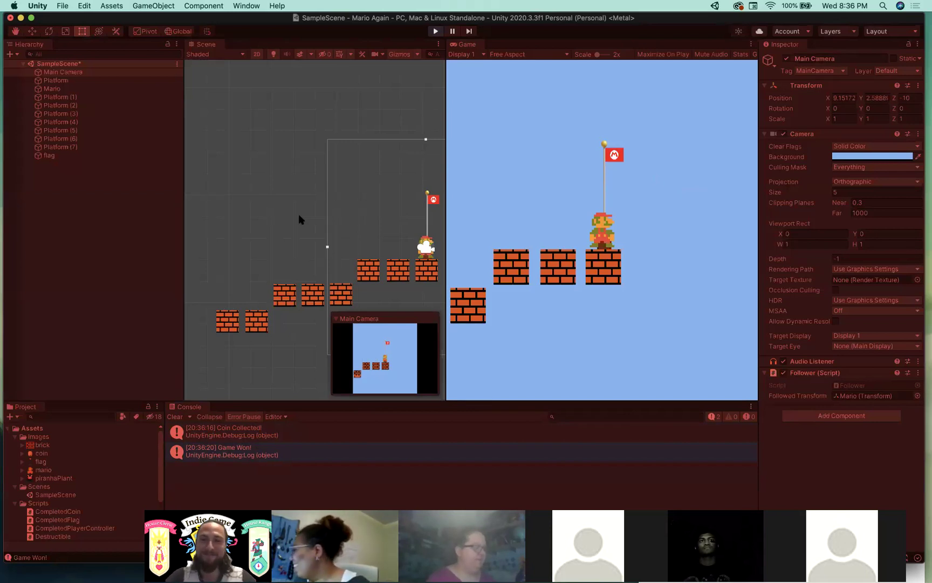
{"action": "left_click", "coordinate": [436, 31]}
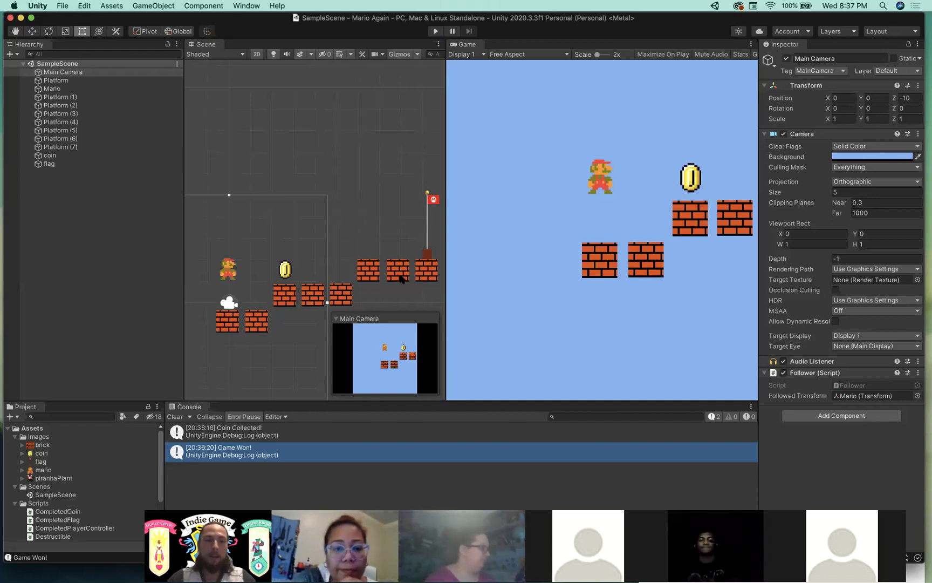
- Switch to Visual Studio and review the PlayerController, Mover and CompletedPlayerController scripts
{"action": "key", "text": "ctrl+Right"}
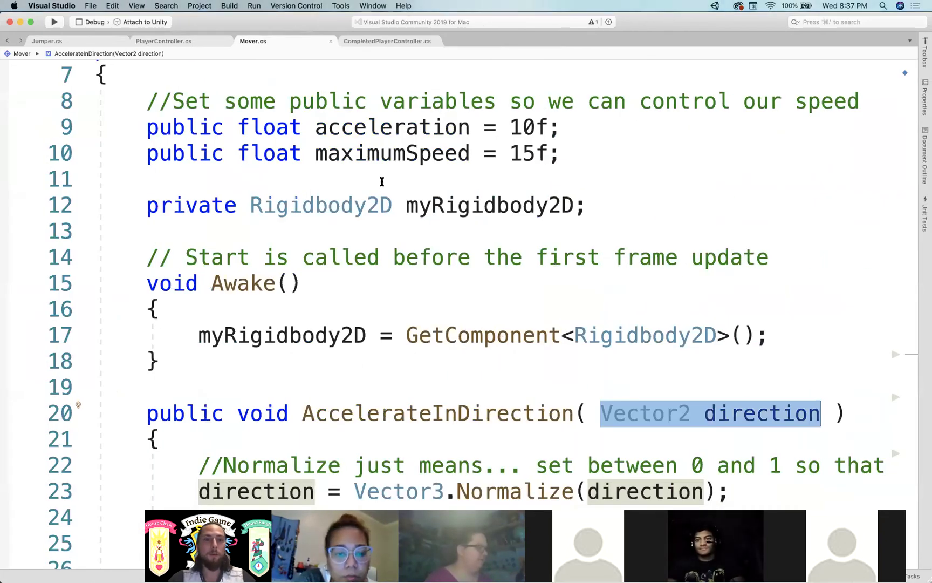
{"action": "left_click", "coordinate": [172, 41]}
{"action": "scroll", "coordinate": [314, 236], "scroll_direction": "down", "scroll_amount": 5}
{"action": "scroll", "coordinate": [316, 235], "scroll_direction": "up", "scroll_amount": 5}
{"action": "left_click", "coordinate": [288, 43]}
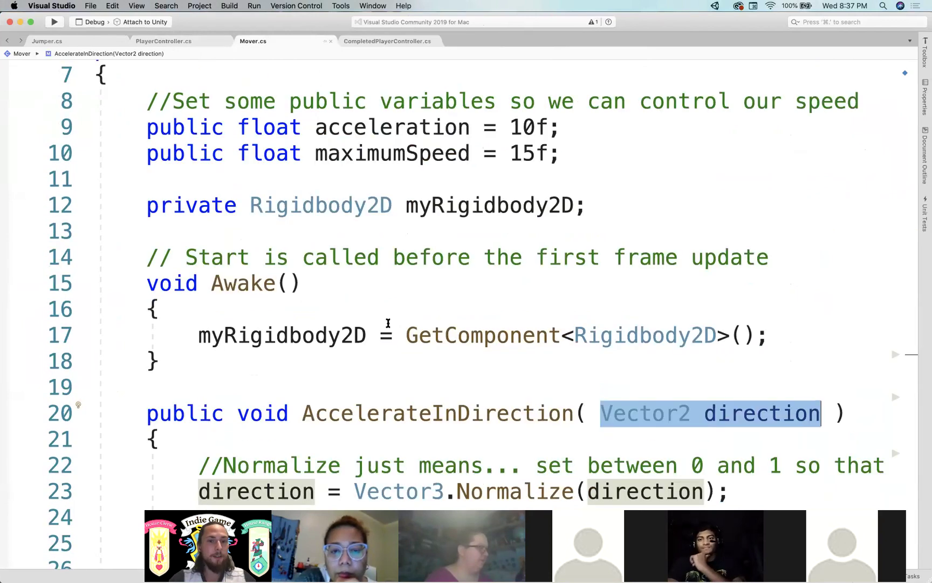
{"action": "left_click", "coordinate": [384, 40]}
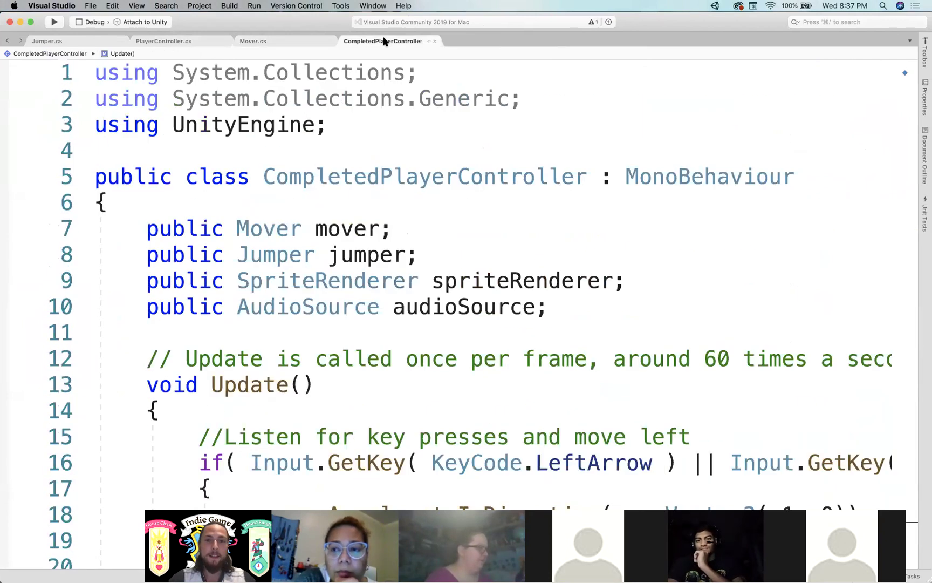
{"action": "scroll", "coordinate": [389, 235], "scroll_direction": "down", "scroll_amount": 3}
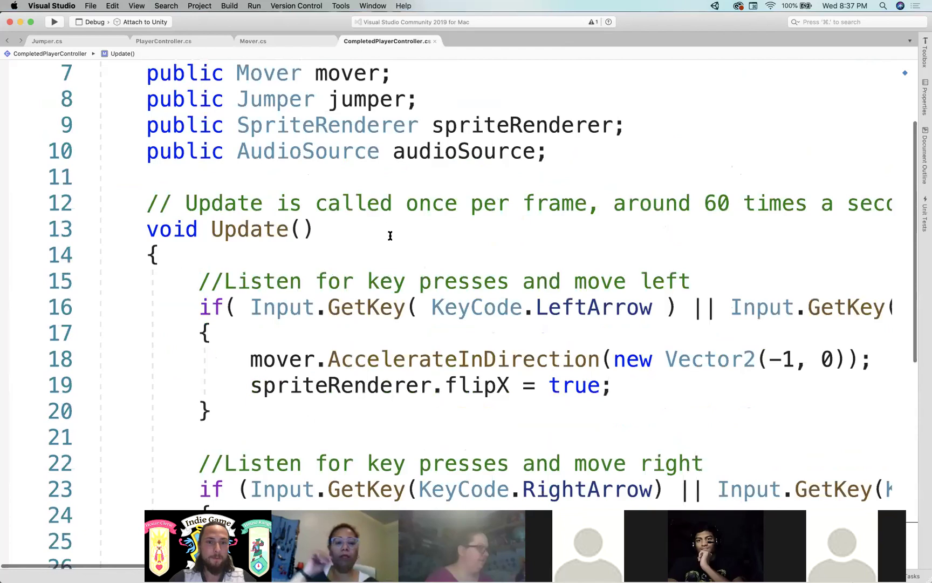
{"action": "key", "text": "super+Tab"}
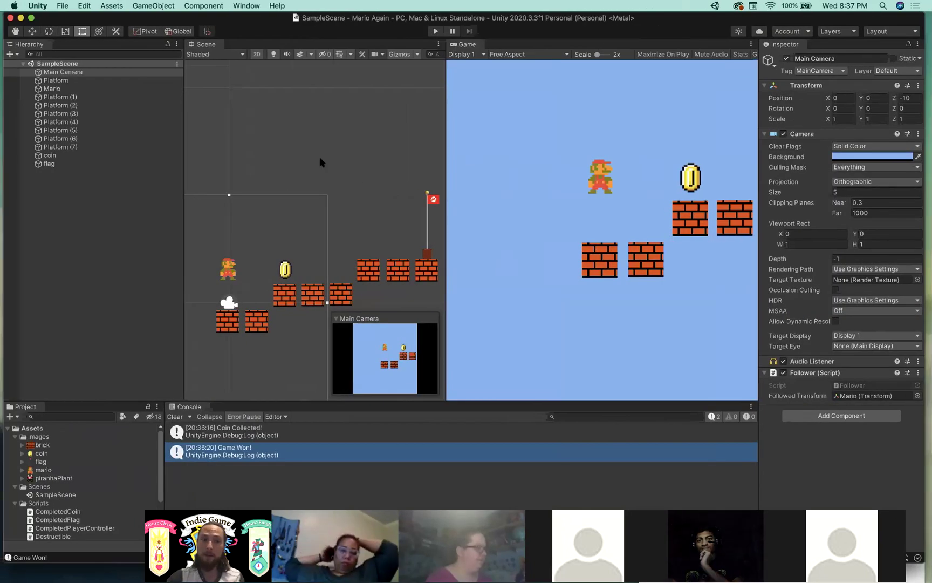
{"action": "key", "text": "super+Tab"}
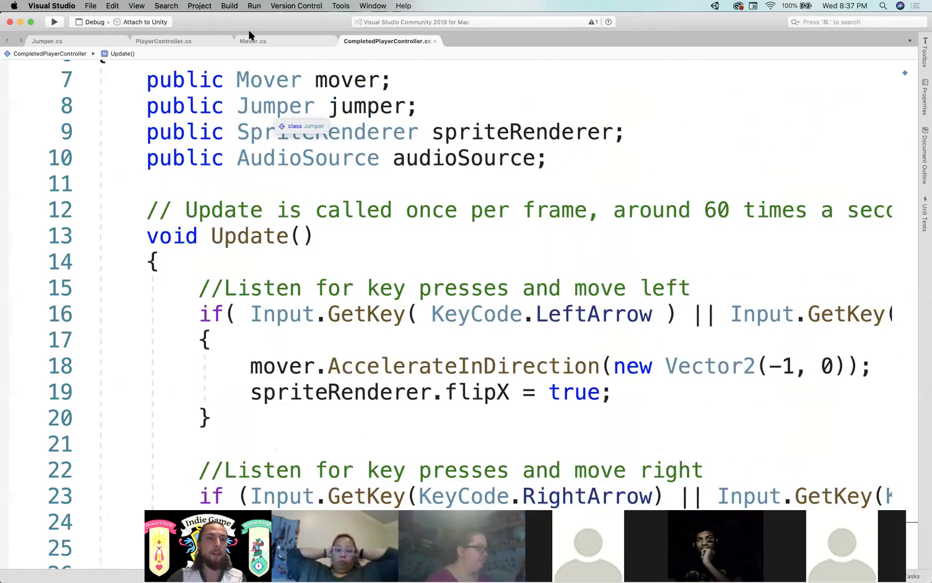
- Open the CompletedCoin script from Unity, change its Debug.Log message to "Picked up Coin!" and save it
{"action": "key", "text": "super+Tab"}
{"action": "scroll", "coordinate": [51, 502], "scroll_direction": "down", "scroll_amount": 3}
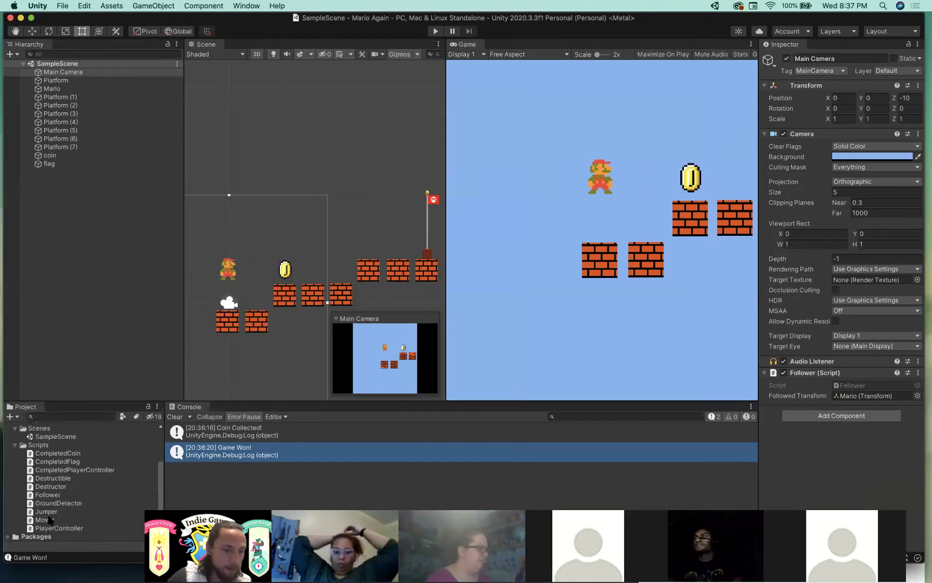
{"action": "double_click", "coordinate": [57, 453]}
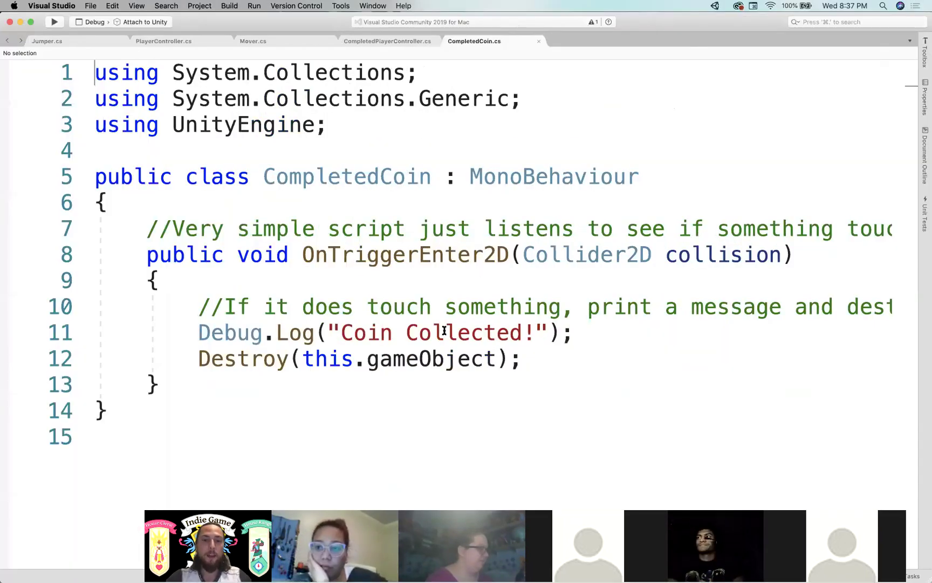
{"action": "scroll", "coordinate": [364, 333], "scroll_direction": "down", "scroll_amount": 2}
{"action": "left_click_drag", "start_coordinate": [342, 282], "coordinate": [531, 283]}
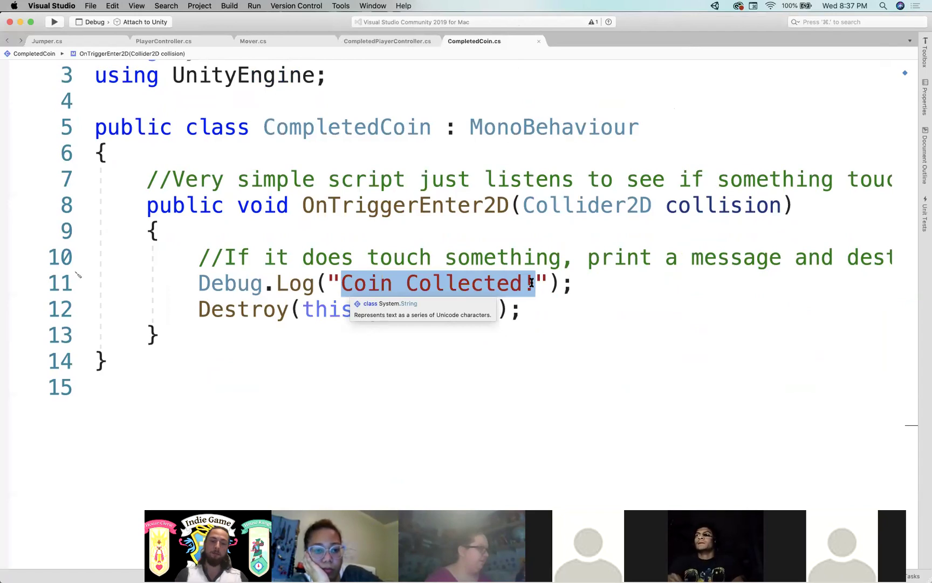
{"action": "type", "text": "Picked up Coing"}
{"action": "key", "text": "BackSpace"}
{"action": "type", "text": "!"}
{"action": "key", "text": "super+s"}
{"action": "left_click", "coordinate": [572, 248]}
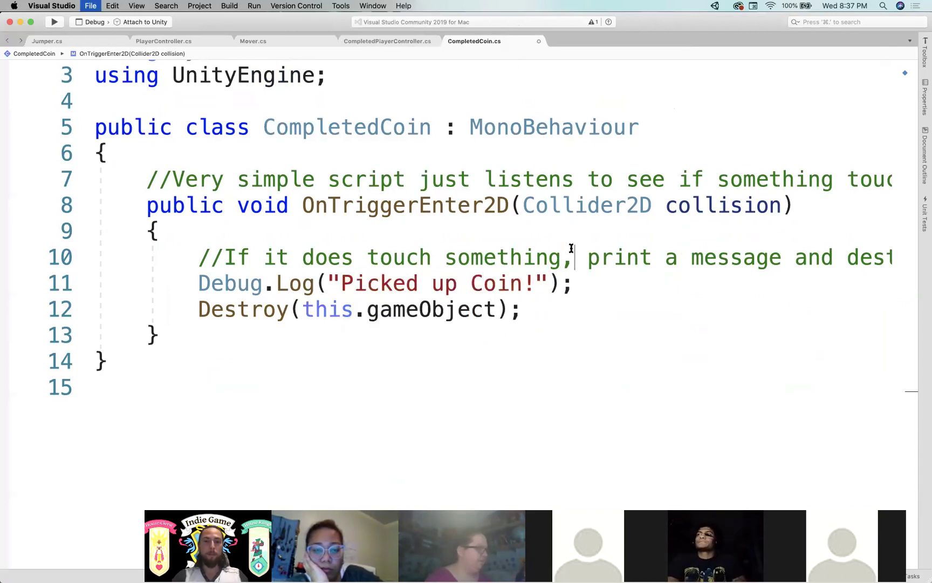
- Switch to Unity, play the level to collect the coin, and open the script behind the resulting console message
{"action": "key", "text": "ctrl+Left"}
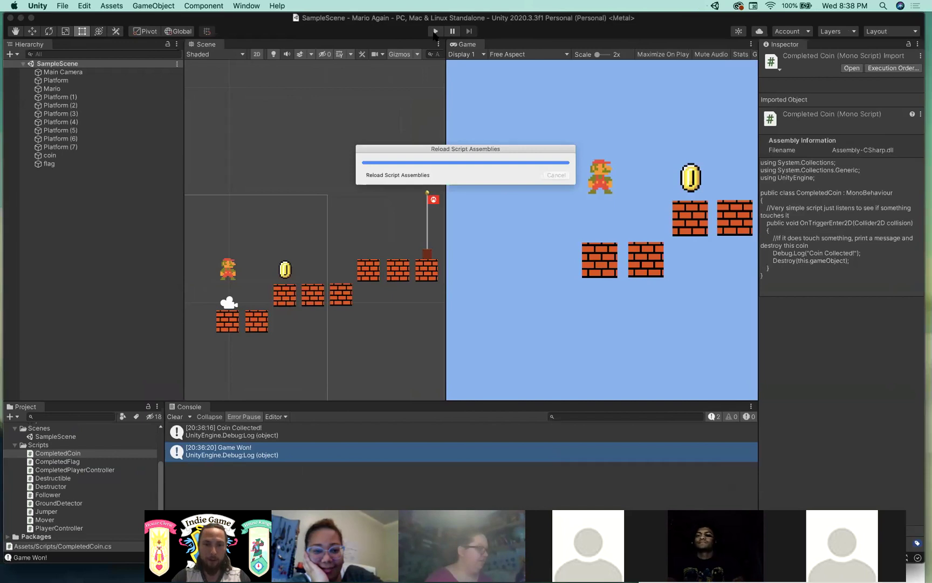
{"action": "left_click", "coordinate": [435, 32]}
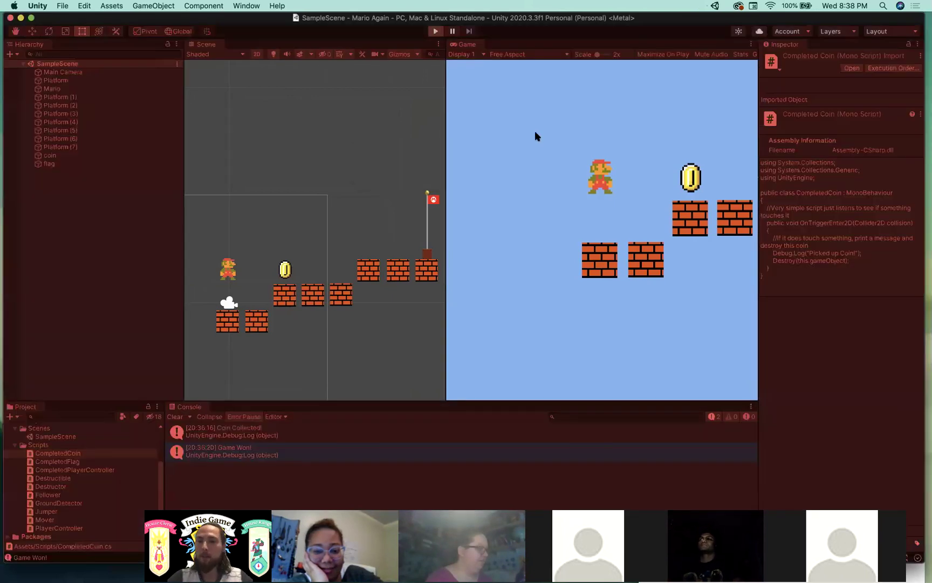
{"action": "key", "text": "Right"}
{"action": "key", "text": "space"}
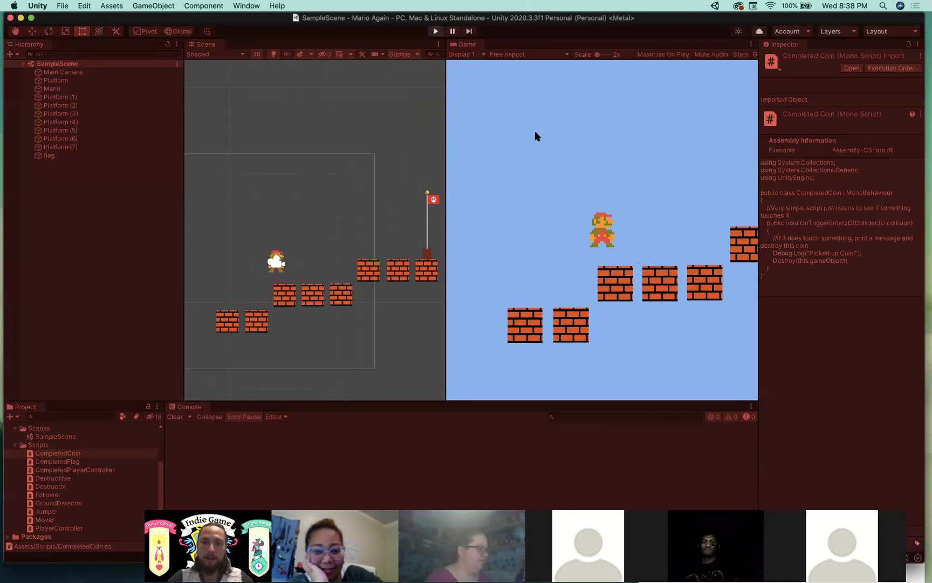
{"action": "left_click", "coordinate": [260, 431]}
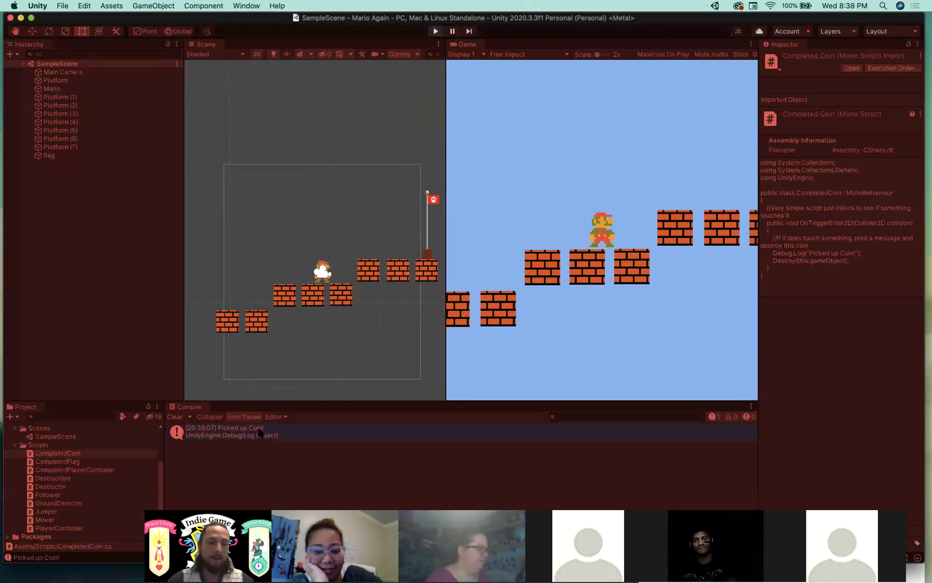
{"action": "double_click", "coordinate": [261, 431]}
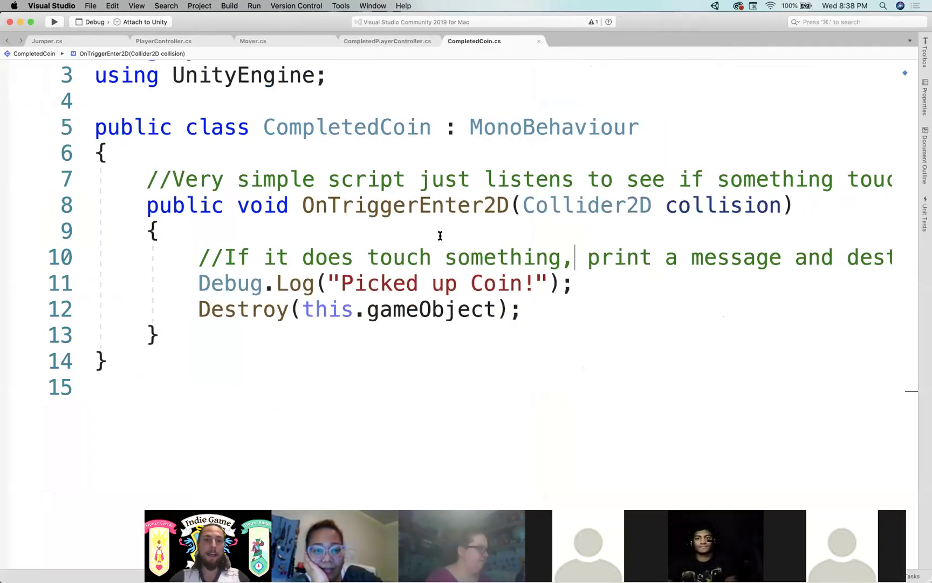
- Switch to Chrome and review the Mario in 2 Hours handout, from the Player Controller section through the What's Next challenges
{"action": "key", "text": "ctrl+Left"}
{"action": "key", "text": "ctrl+Left"}
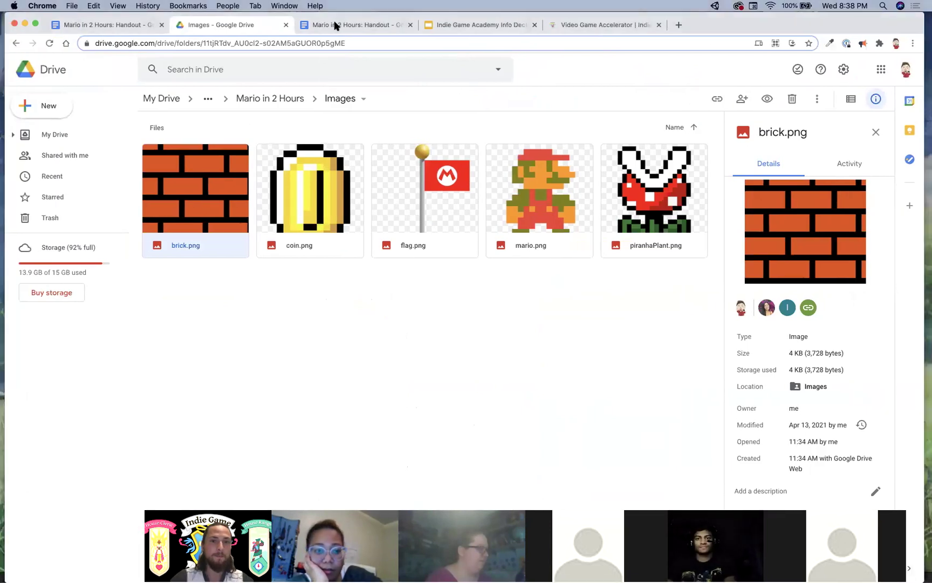
{"action": "left_click", "coordinate": [333, 25]}
{"action": "scroll", "coordinate": [339, 339], "scroll_direction": "down", "scroll_amount": 5}
{"action": "scroll", "coordinate": [258, 217], "scroll_direction": "up", "scroll_amount": 1}
{"action": "left_click_drag", "start_coordinate": [260, 217], "coordinate": [432, 307]}
{"action": "scroll", "coordinate": [433, 306], "scroll_direction": "down", "scroll_amount": 3}
{"action": "scroll", "coordinate": [357, 241], "scroll_direction": "down", "scroll_amount": 2}
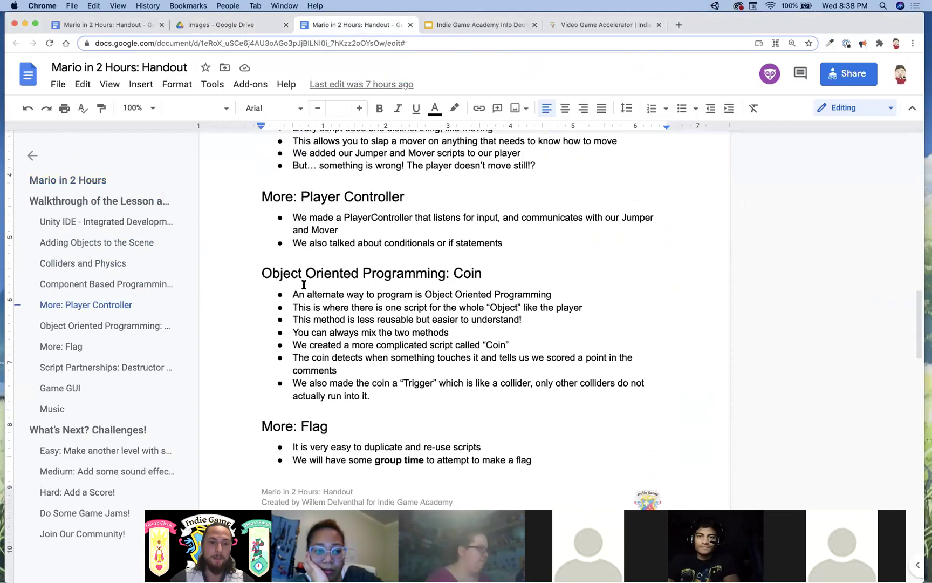
{"action": "scroll", "coordinate": [351, 298], "scroll_direction": "down", "scroll_amount": 2}
{"action": "scroll", "coordinate": [341, 241], "scroll_direction": "down", "scroll_amount": 10}
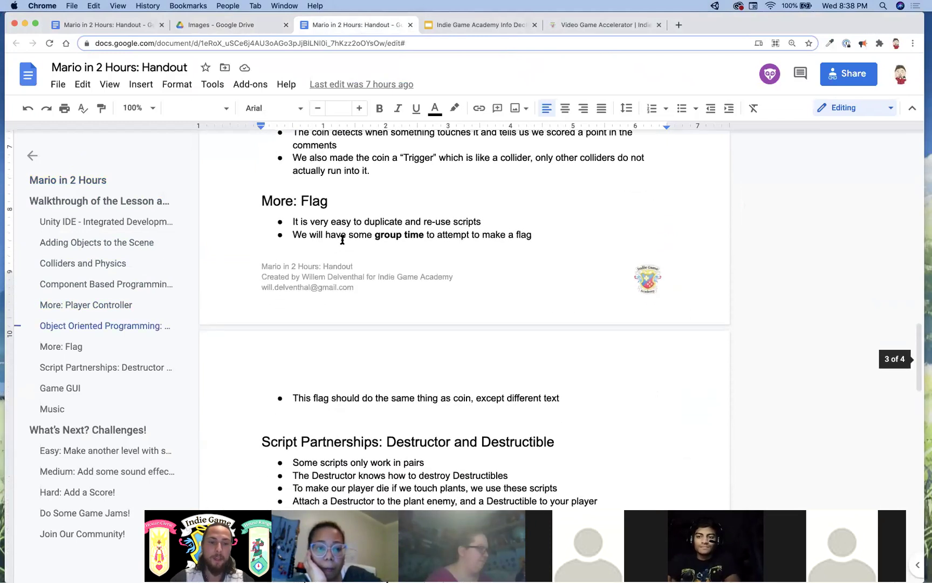
{"action": "left_click_drag", "start_coordinate": [255, 258], "coordinate": [520, 362]}
{"action": "scroll", "coordinate": [522, 362], "scroll_direction": "down", "scroll_amount": 4}
{"action": "left_click_drag", "start_coordinate": [263, 309], "coordinate": [391, 422]}
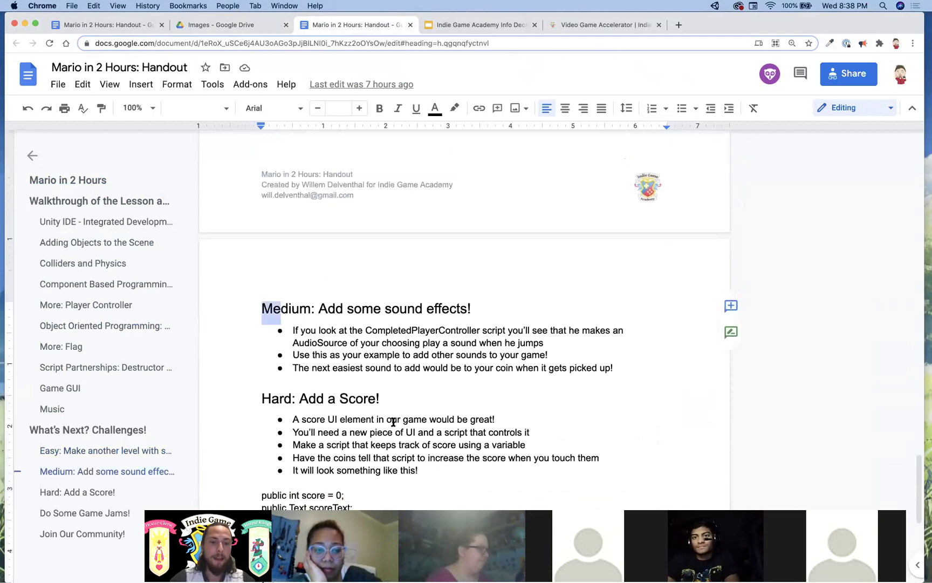
{"action": "scroll", "coordinate": [391, 421], "scroll_direction": "down", "scroll_amount": 4}
{"action": "scroll", "coordinate": [393, 422], "scroll_direction": "down", "scroll_amount": 3}
{"action": "scroll", "coordinate": [394, 423], "scroll_direction": "up", "scroll_amount": 20}
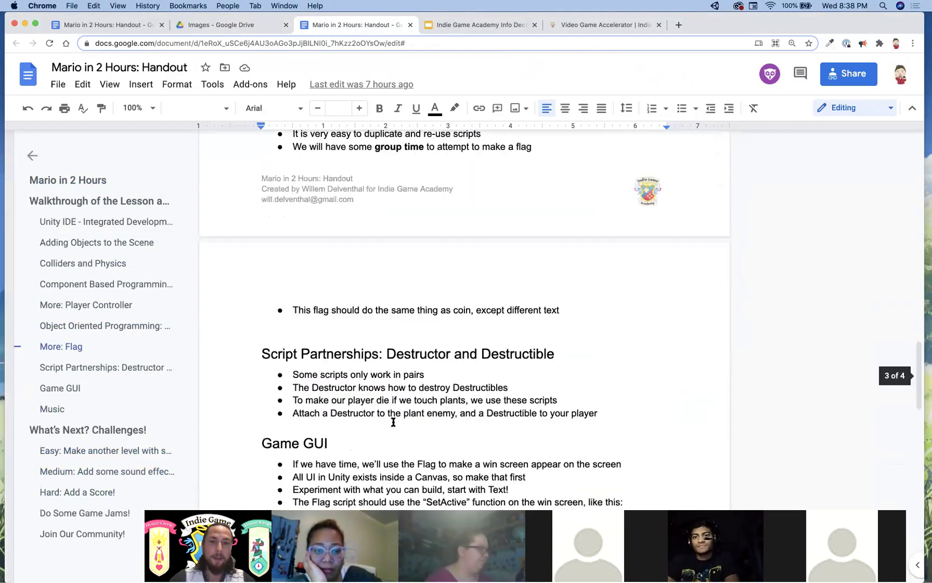
- Switch back to Unity and stop the running game
{"action": "key", "text": "super+Tab"}
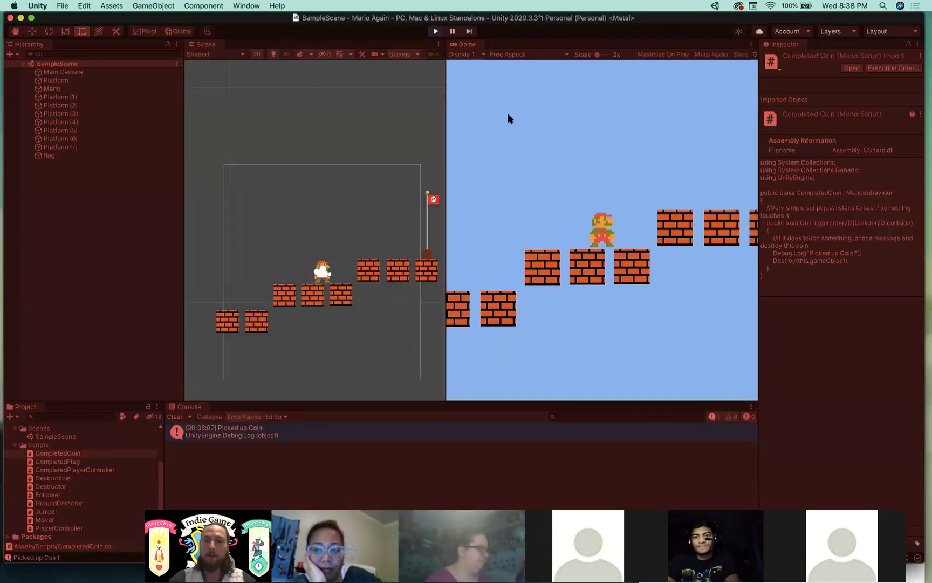
{"action": "key", "text": "super+Tab"}
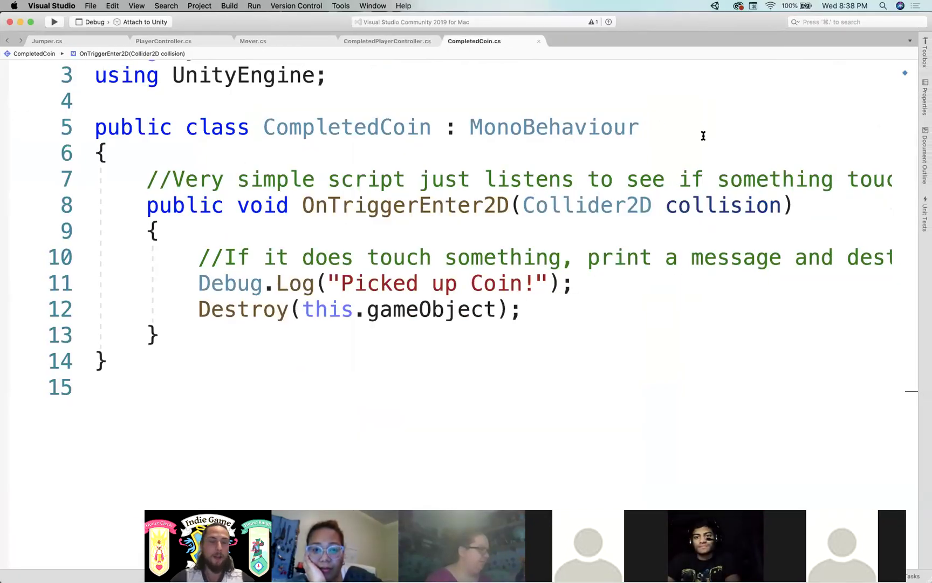
{"action": "key", "text": "super+Tab"}
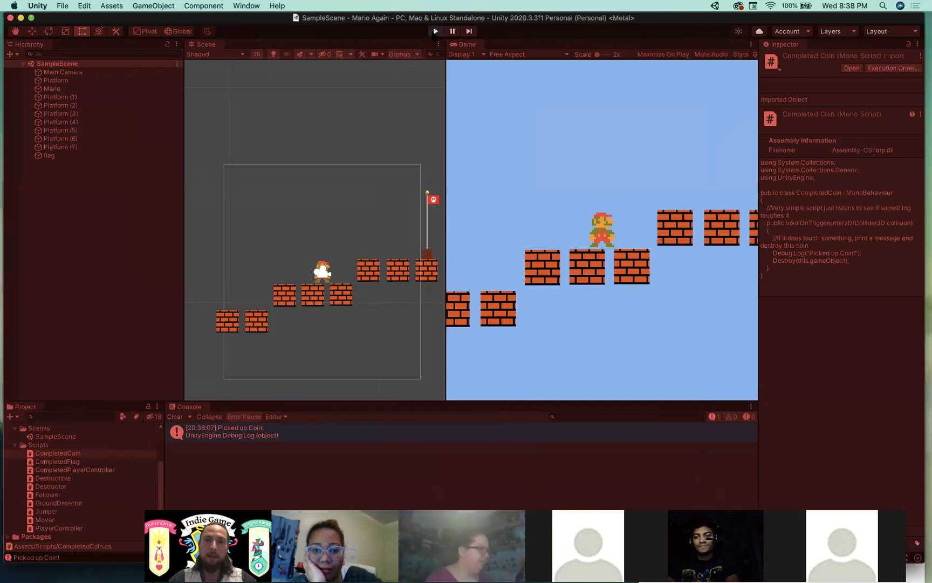
{"action": "left_click", "coordinate": [435, 31]}
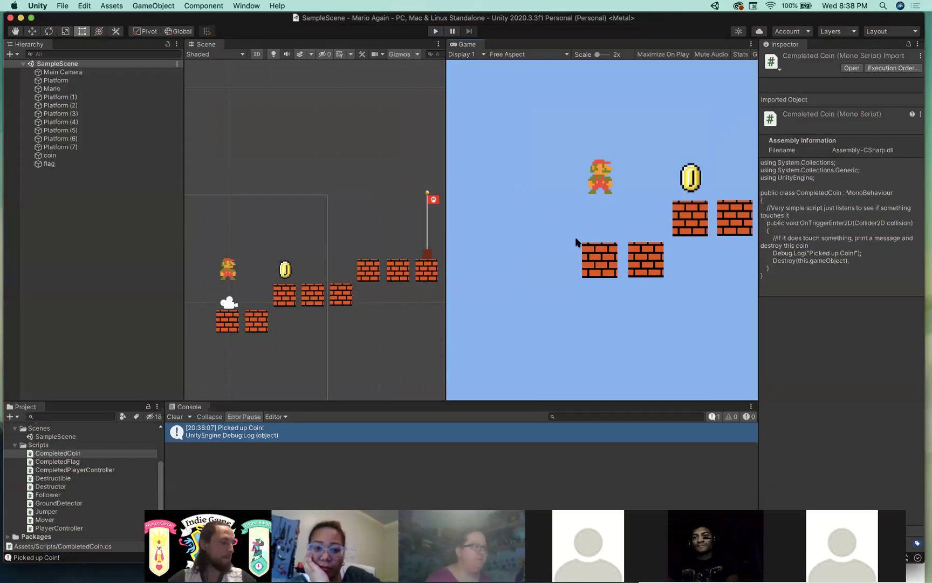
{"action": "left_click", "coordinate": [76, 88]}
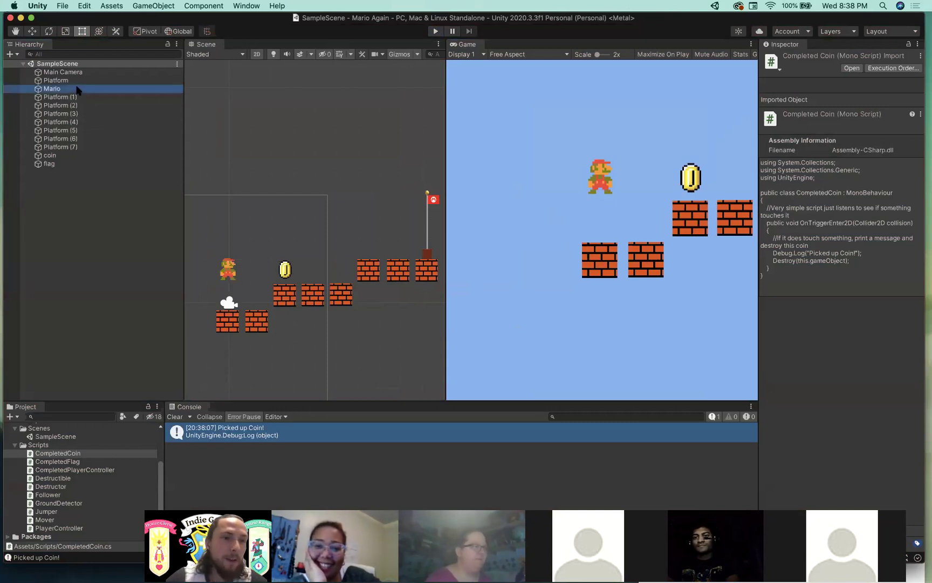
{"action": "left_click", "coordinate": [336, 231]}
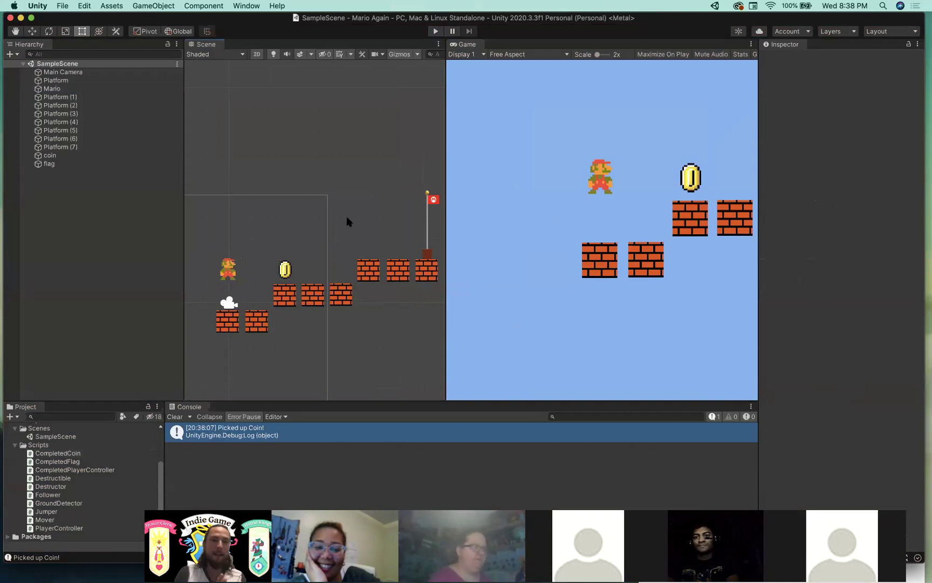
{"action": "left_click", "coordinate": [425, 230]}
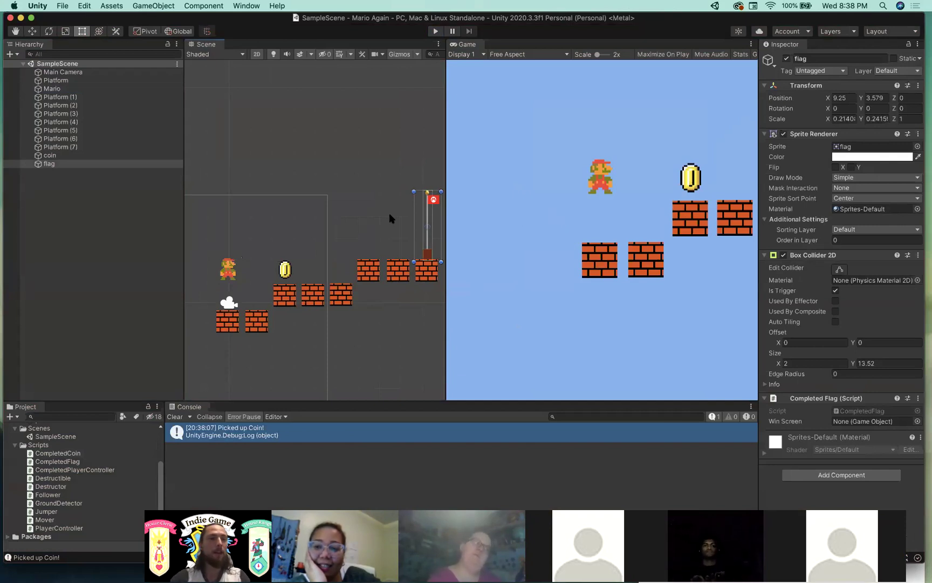
{"action": "left_click", "coordinate": [127, 212]}
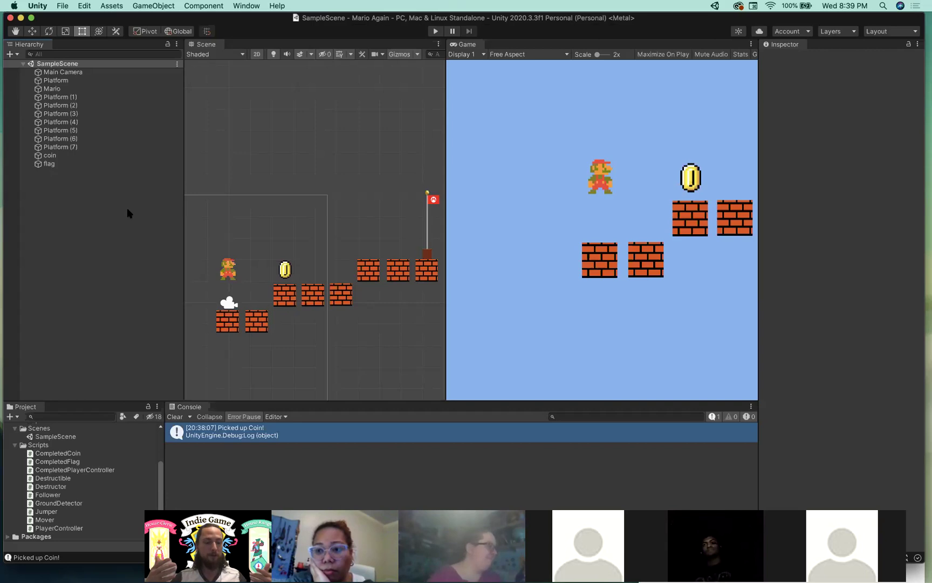
{"action": "left_click", "coordinate": [369, 273]}
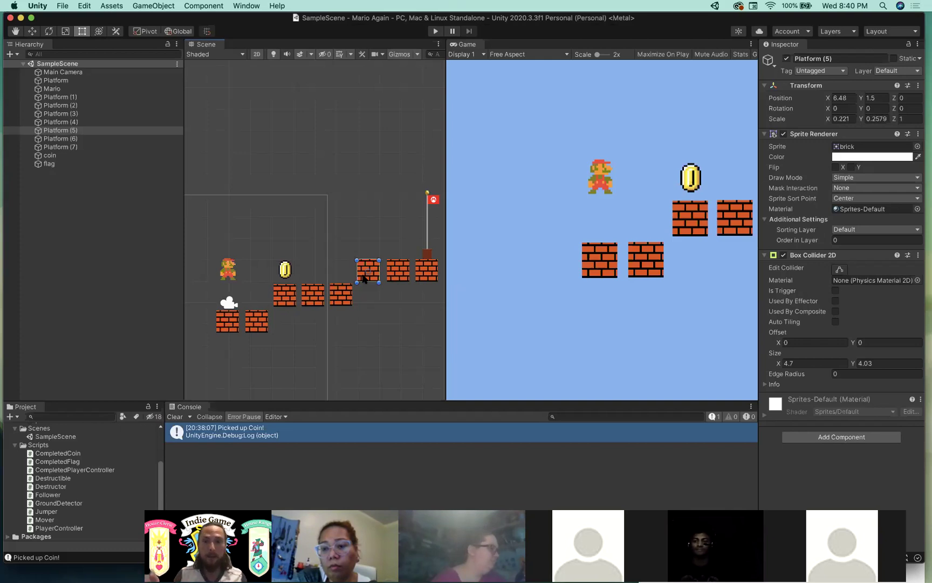
{"action": "left_click", "coordinate": [300, 272]}
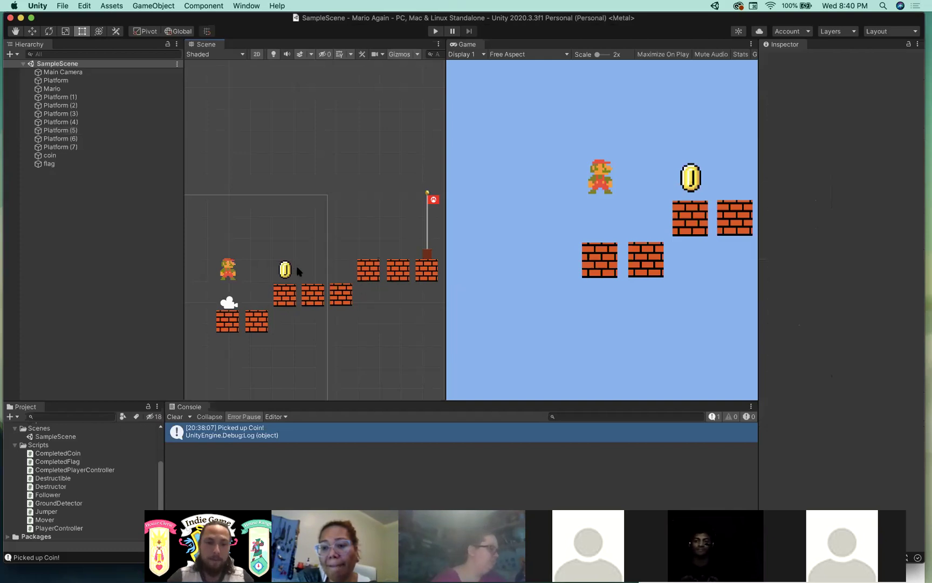
{"action": "left_click", "coordinate": [230, 270]}
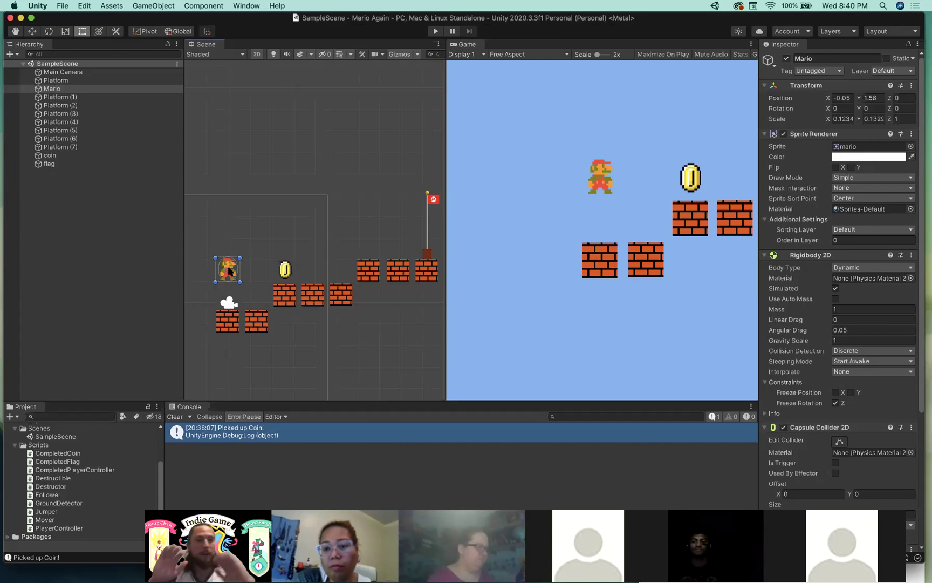
{"action": "left_click", "coordinate": [133, 211]}
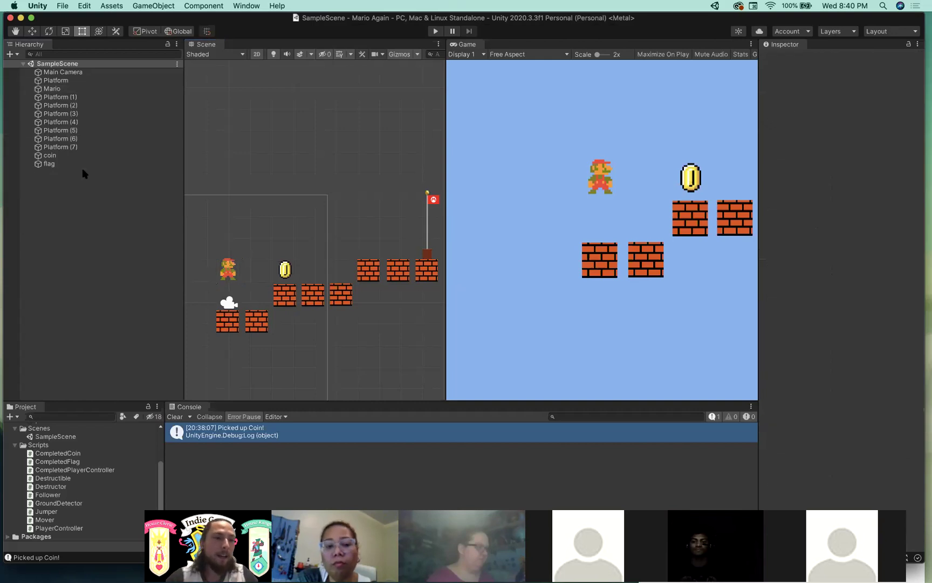
- Add a UI Panel to the scene and select it in the hierarchy
{"action": "left_click", "coordinate": [9, 54]}
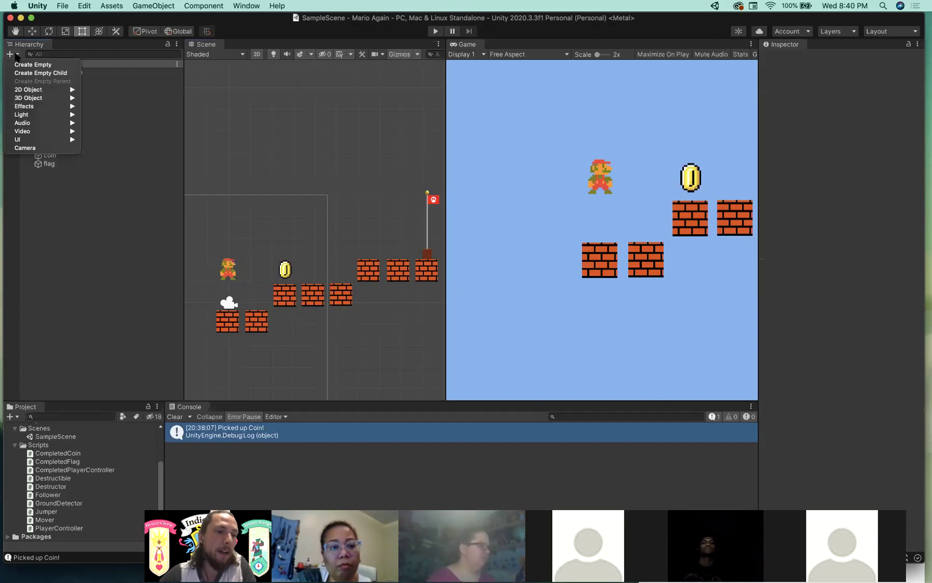
{"action": "mouse_move", "coordinate": [33, 142]}
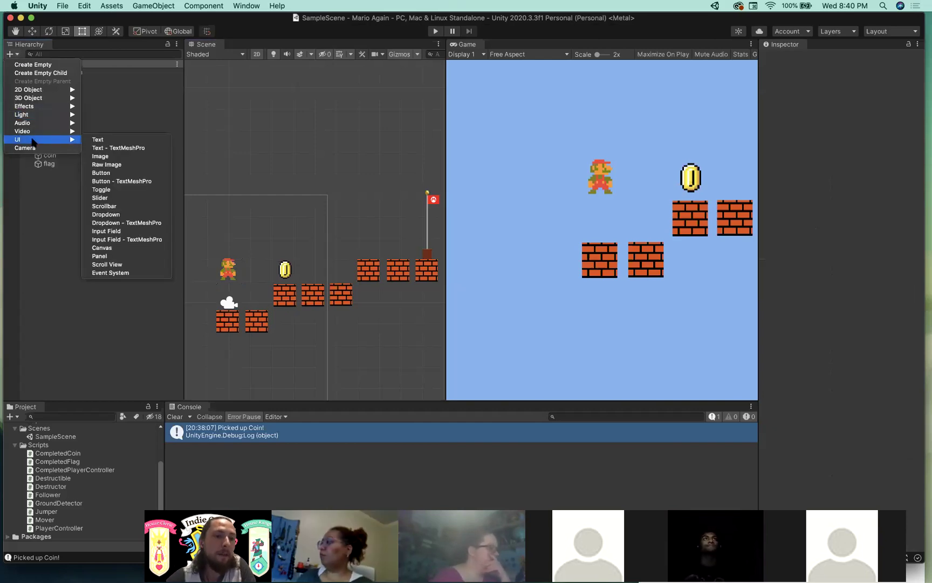
{"action": "left_click", "coordinate": [122, 257]}
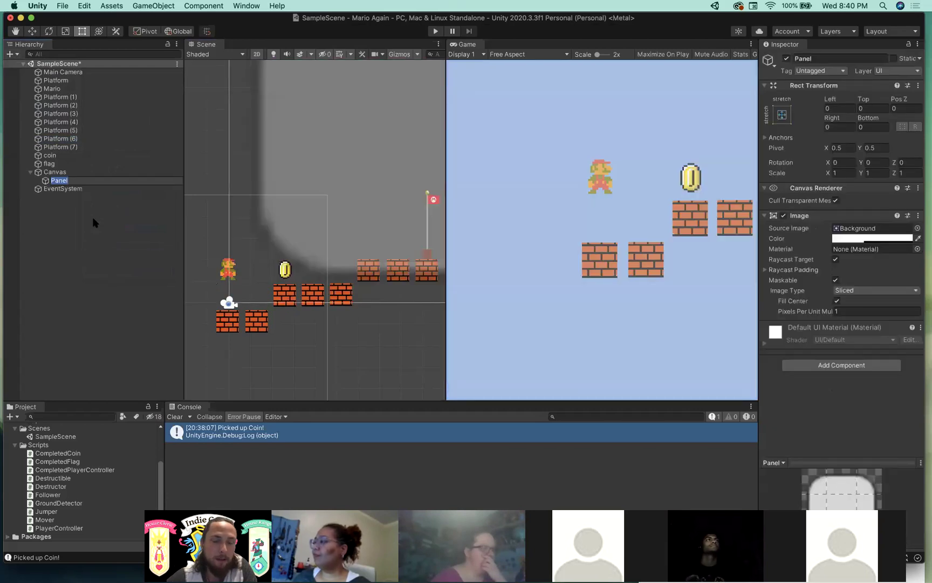
{"action": "left_click", "coordinate": [64, 180]}
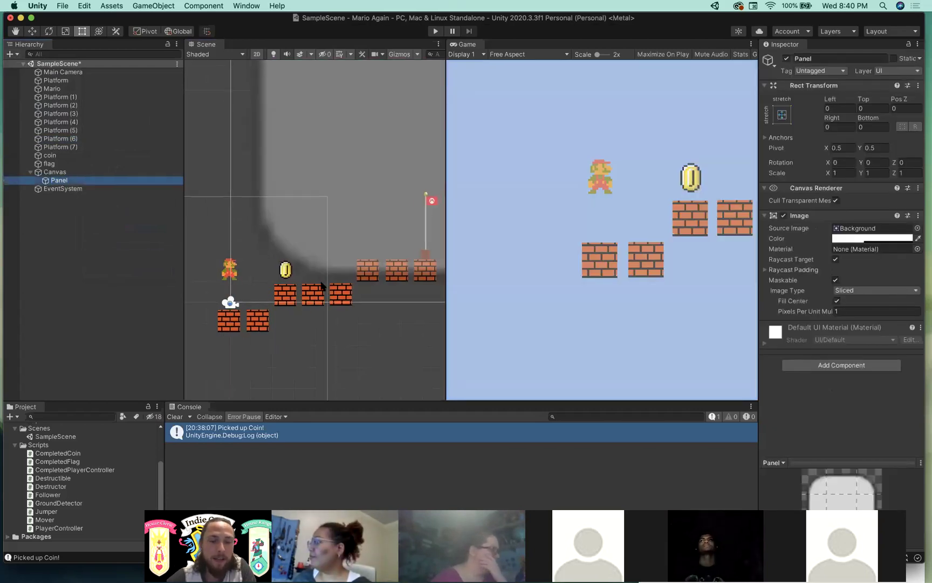
- Examine the full extent of the UI panel against the level in the Scene view
{"action": "scroll", "coordinate": [321, 286], "scroll_direction": "down", "scroll_amount": 2}
{"action": "scroll", "coordinate": [322, 286], "scroll_direction": "down", "scroll_amount": 10}
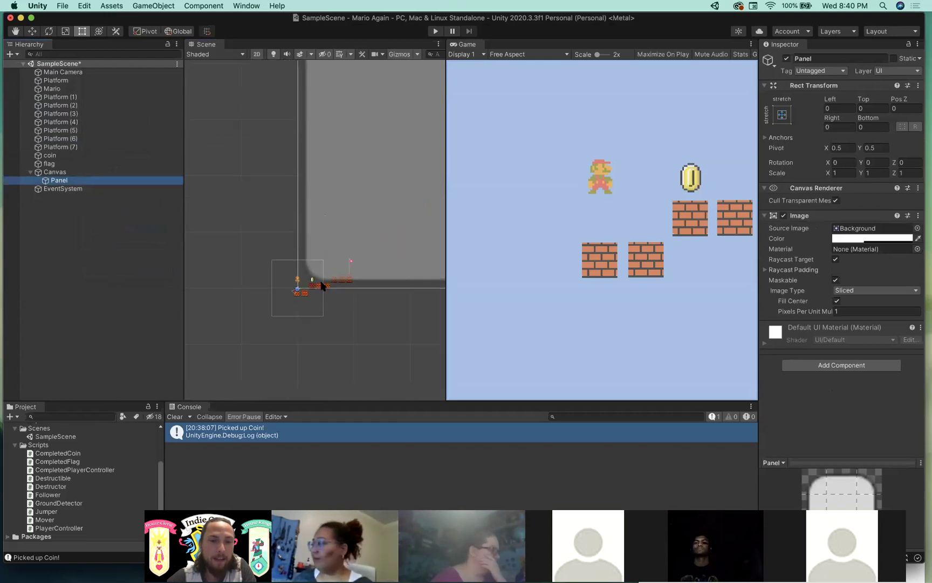
{"action": "scroll", "coordinate": [321, 283], "scroll_direction": "down", "scroll_amount": 2}
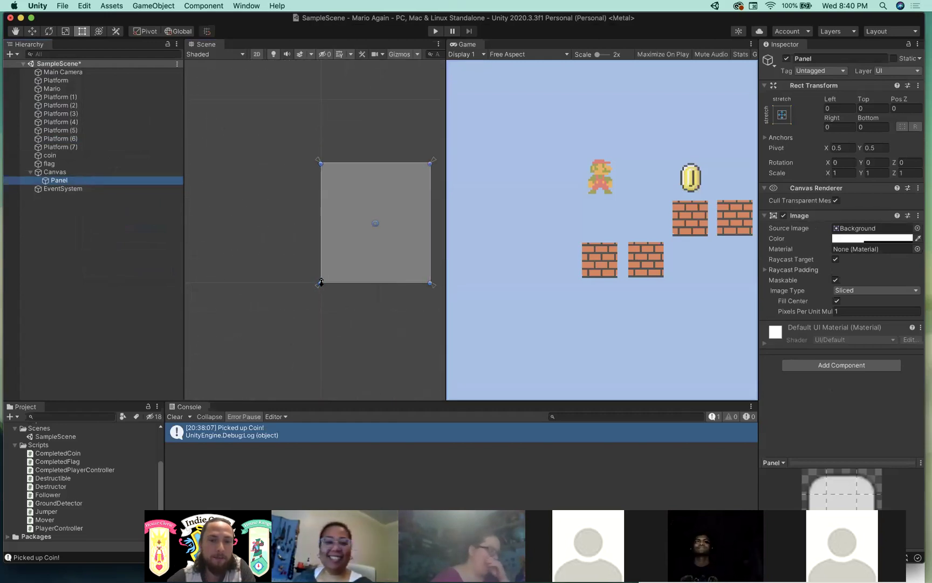
{"action": "scroll", "coordinate": [322, 282], "scroll_direction": "up", "scroll_amount": 10}
{"action": "scroll", "coordinate": [322, 282], "scroll_direction": "down", "scroll_amount": 10}
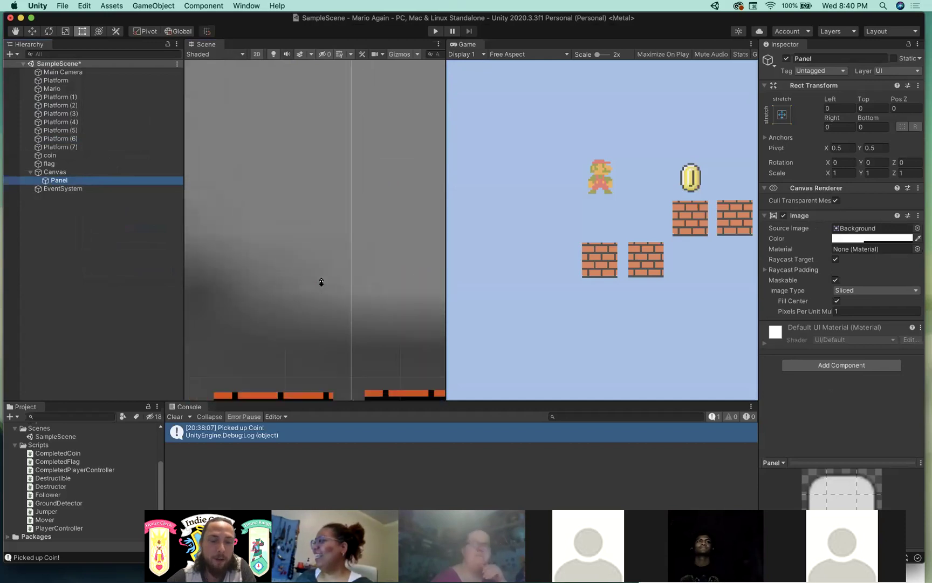
{"action": "scroll", "coordinate": [341, 148], "scroll_direction": "down", "scroll_amount": 3}
{"action": "scroll", "coordinate": [391, 191], "scroll_direction": "up", "scroll_amount": 3}
{"action": "scroll", "coordinate": [345, 259], "scroll_direction": "down", "scroll_amount": 2}
{"action": "scroll", "coordinate": [357, 245], "scroll_direction": "up", "scroll_amount": 5}
{"action": "scroll", "coordinate": [316, 273], "scroll_direction": "down", "scroll_amount": 4}
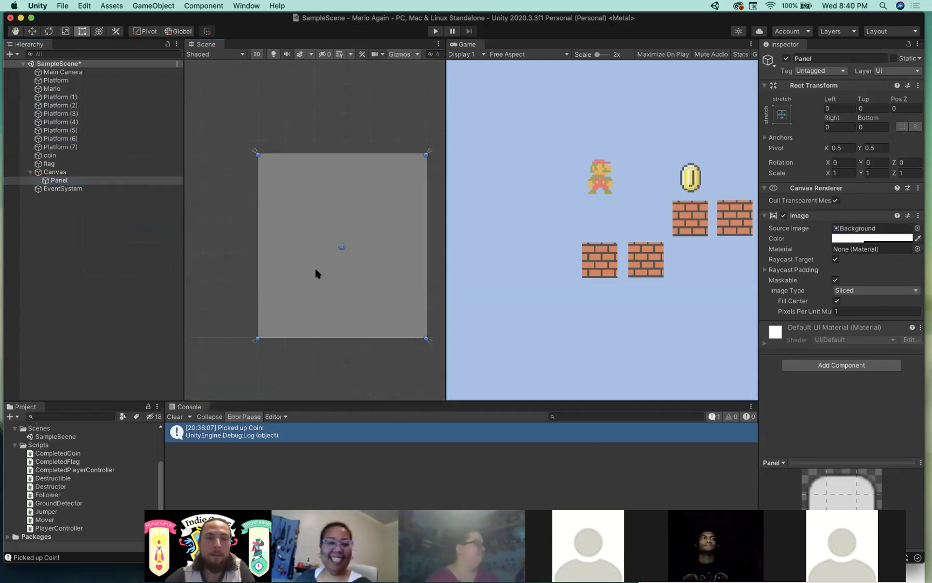
{"action": "middle_click_drag", "start_coordinate": [342, 238], "coordinate": [304, 232]}
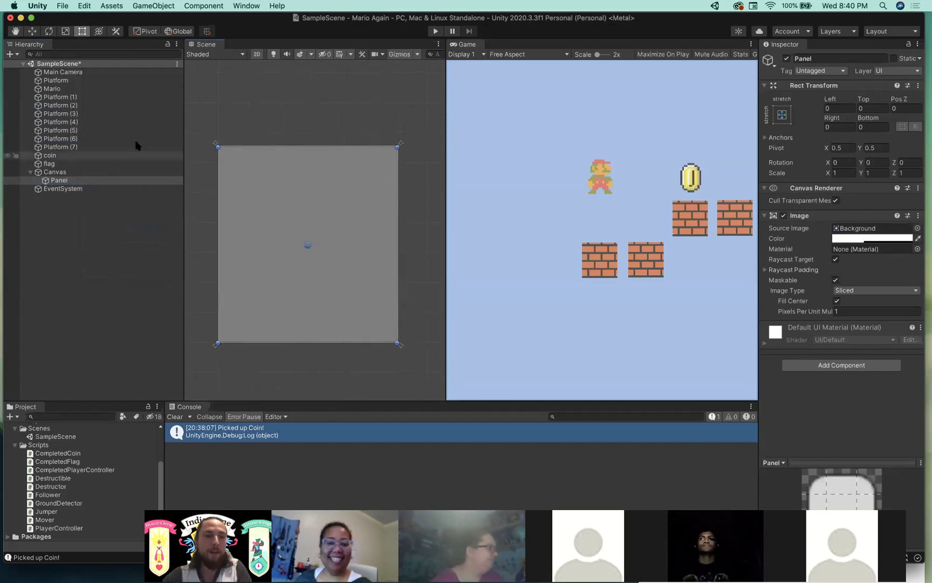
- Frame several brick platforms, the panel and Mario in turn in the Scene view to compare their scale
{"action": "double_click", "coordinate": [61, 121]}
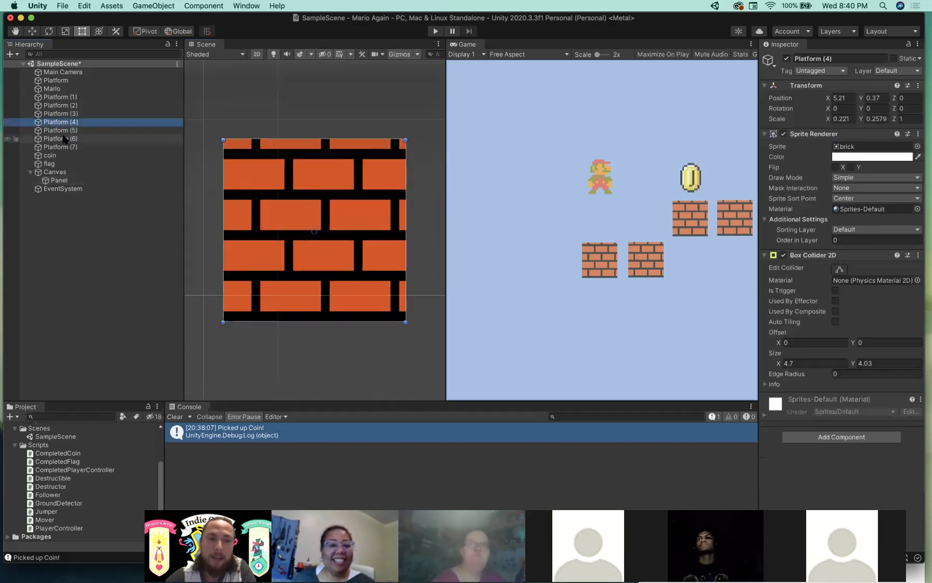
{"action": "double_click", "coordinate": [65, 138]}
{"action": "double_click", "coordinate": [58, 180]}
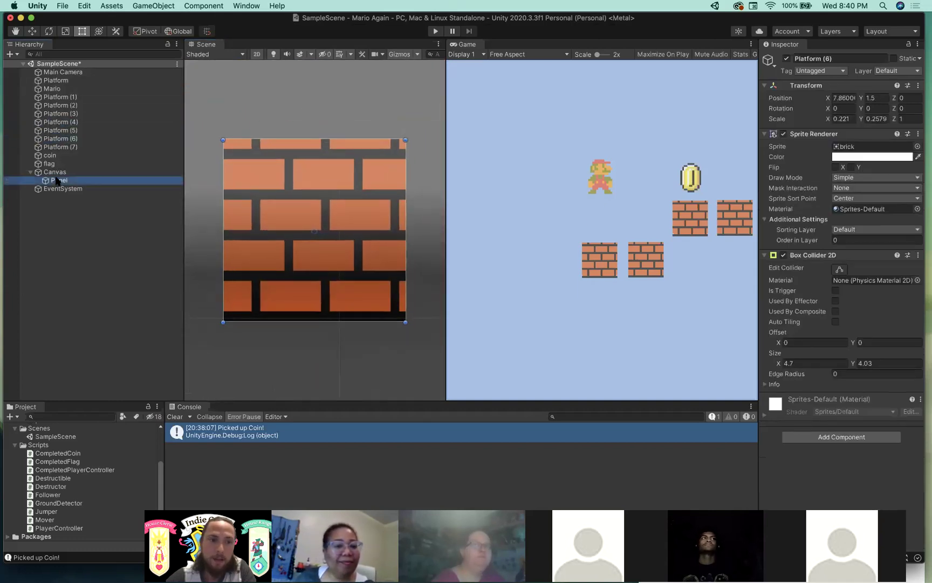
{"action": "left_click", "coordinate": [53, 131]}
{"action": "double_click", "coordinate": [53, 131]}
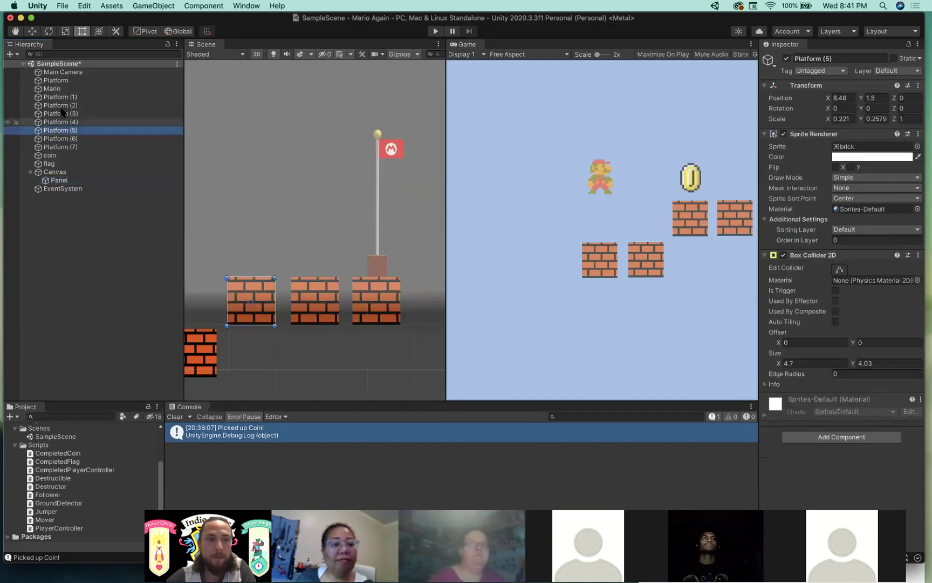
{"action": "left_click", "coordinate": [57, 89]}
{"action": "double_click", "coordinate": [57, 90]}
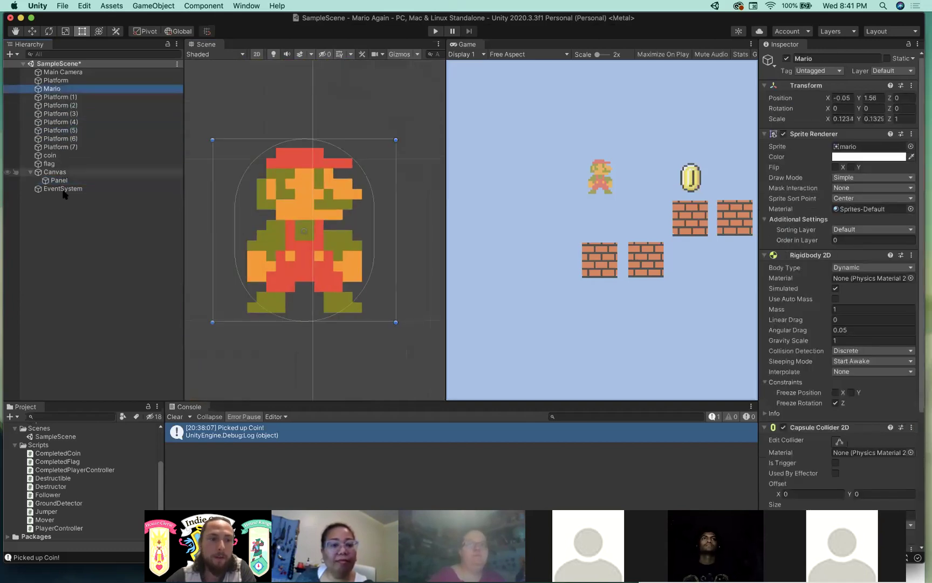
- Frame the panel in the Scene view and inset its left edge by about 42.5 and its top edge by about 47.9
{"action": "left_click", "coordinate": [107, 180]}
{"action": "double_click", "coordinate": [107, 180]}
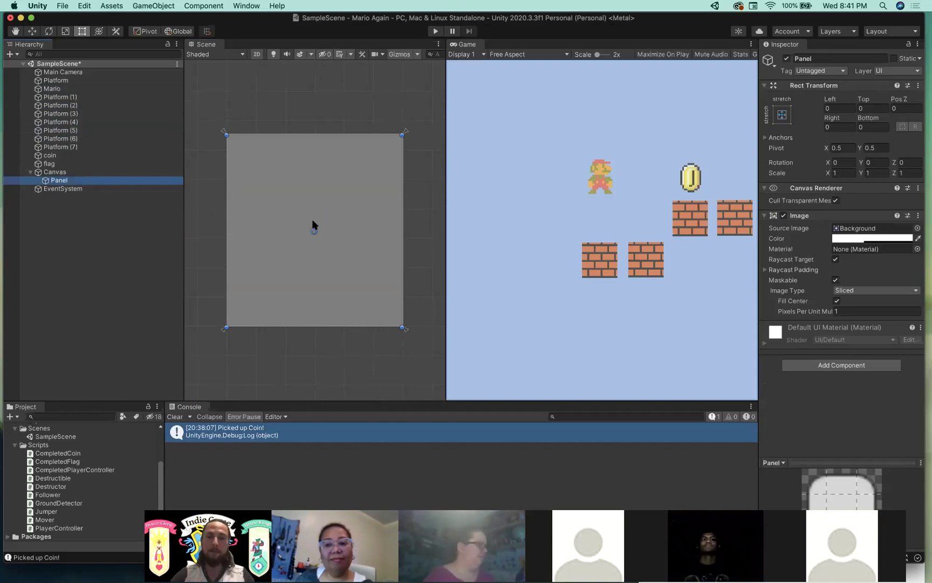
{"action": "left_click_drag", "start_coordinate": [226, 135], "coordinate": [239, 150]}
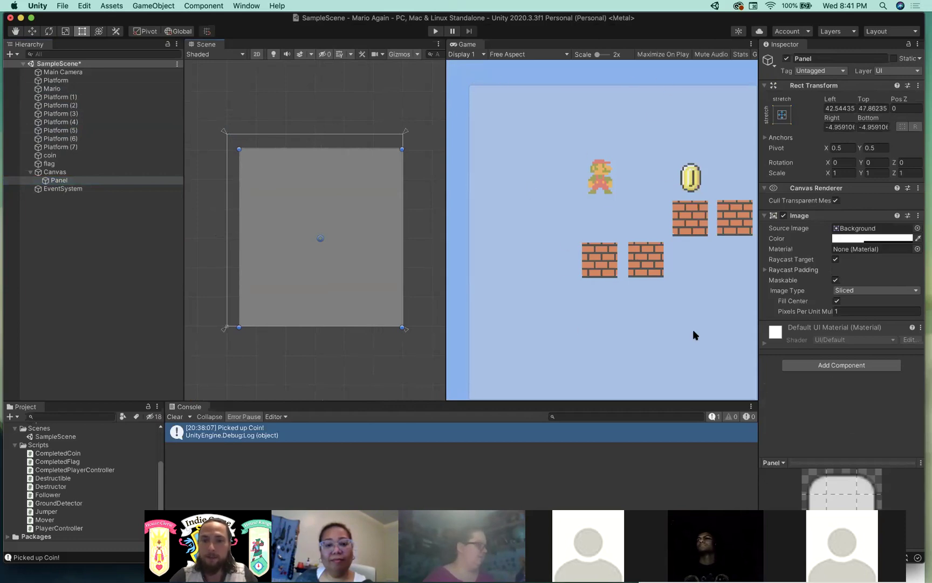
{"action": "left_click_drag", "start_coordinate": [403, 324], "coordinate": [356, 227]}
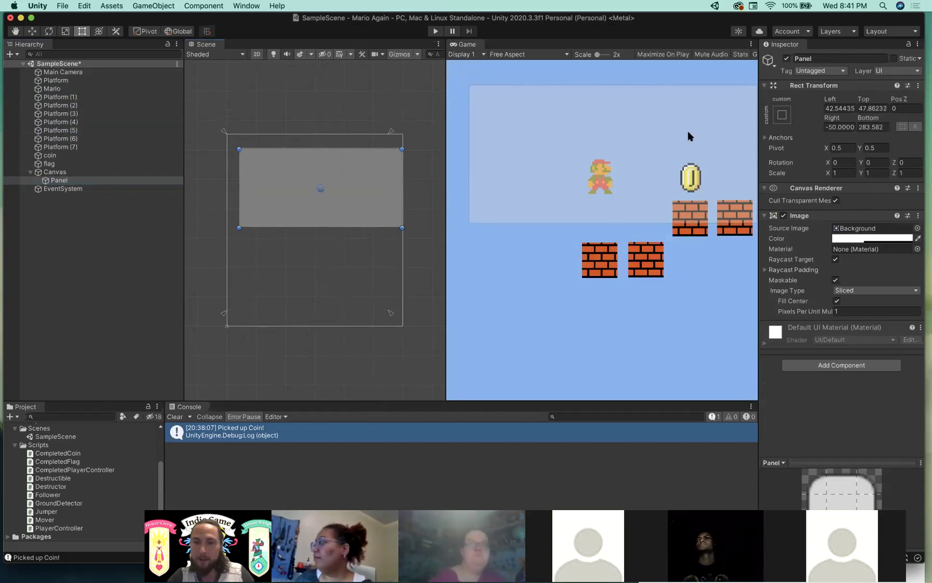
{"action": "key", "text": "super+z"}
{"action": "key", "text": "super+z"}
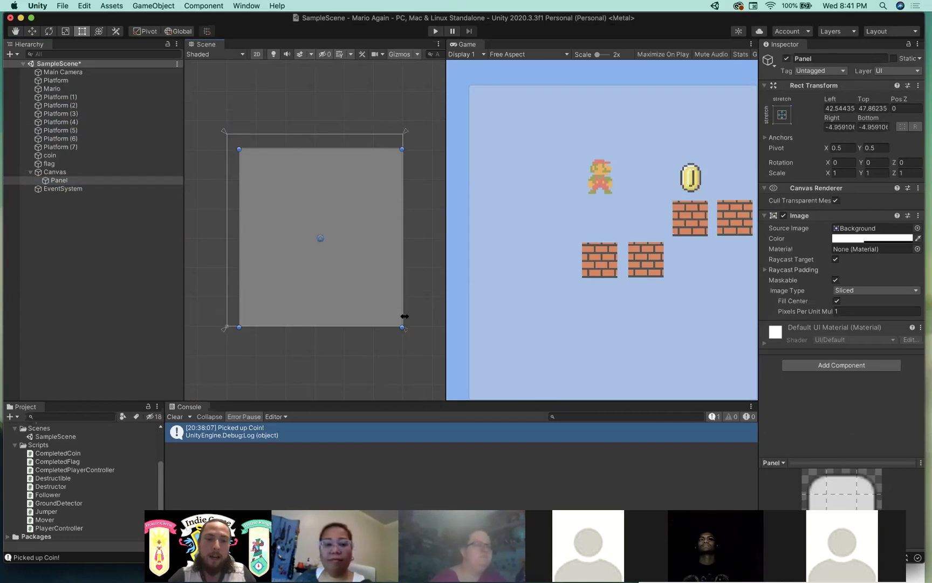
- Inset the panel's bottom edge by about 39 and its right edge by about 49.6 within the canvas
{"action": "left_click_drag", "start_coordinate": [335, 327], "coordinate": [336, 317]}
{"action": "left_click_drag", "start_coordinate": [401, 225], "coordinate": [385, 226]}
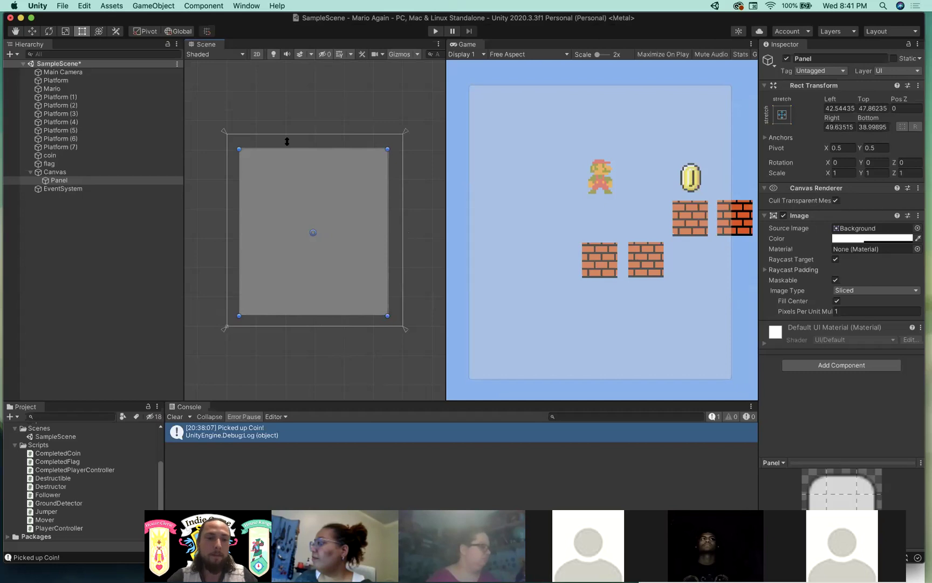
- Rename the canvas's UI panel to WinScreen
{"action": "left_click", "coordinate": [67, 172]}
{"action": "double_click", "coordinate": [64, 181]}
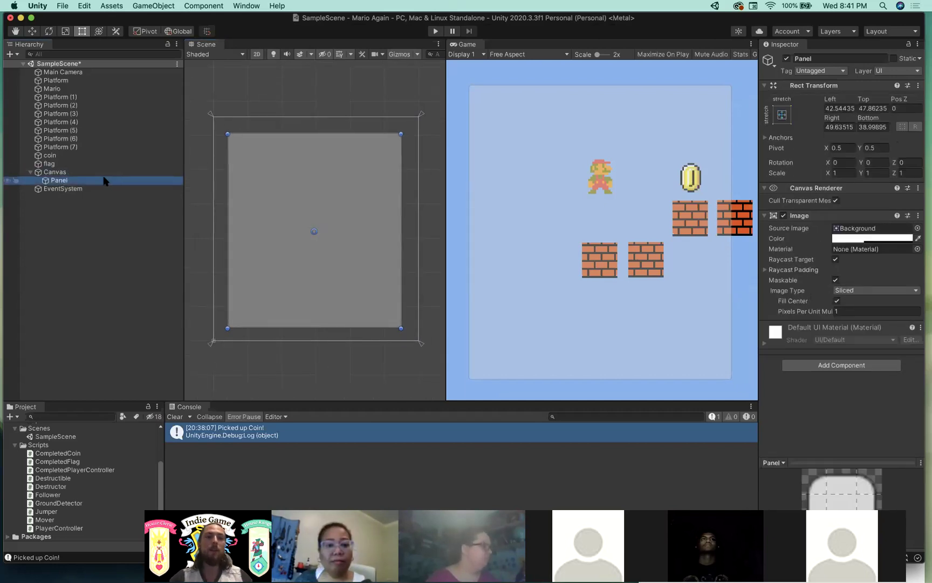
{"action": "left_click", "coordinate": [810, 58]}
{"action": "type", "text": "WinScreen"}
{"action": "key", "text": "Return"}
{"action": "left_click", "coordinate": [77, 180]}
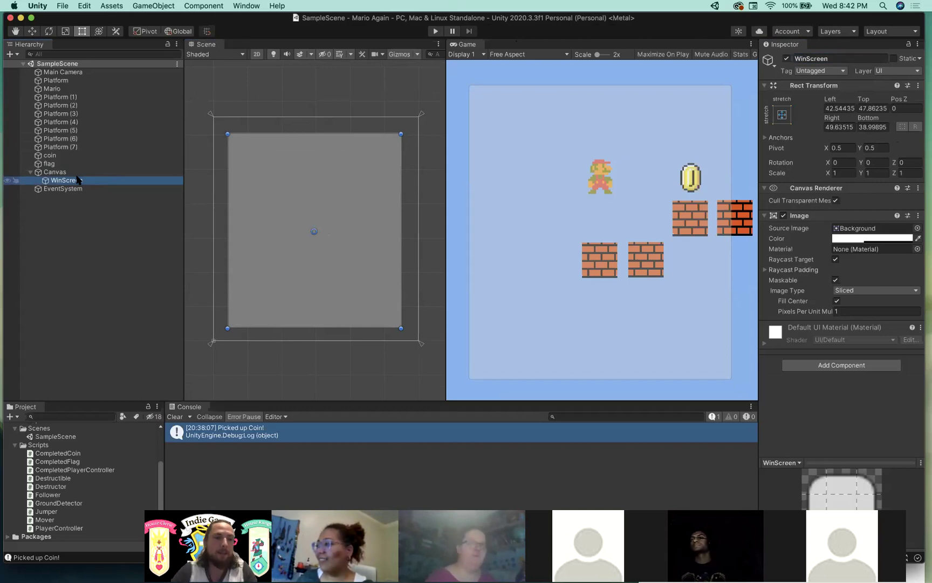
- Compare the Canvas with its child WinScreen, examining each object's outline in the scene and its component settings
{"action": "left_click", "coordinate": [69, 209]}
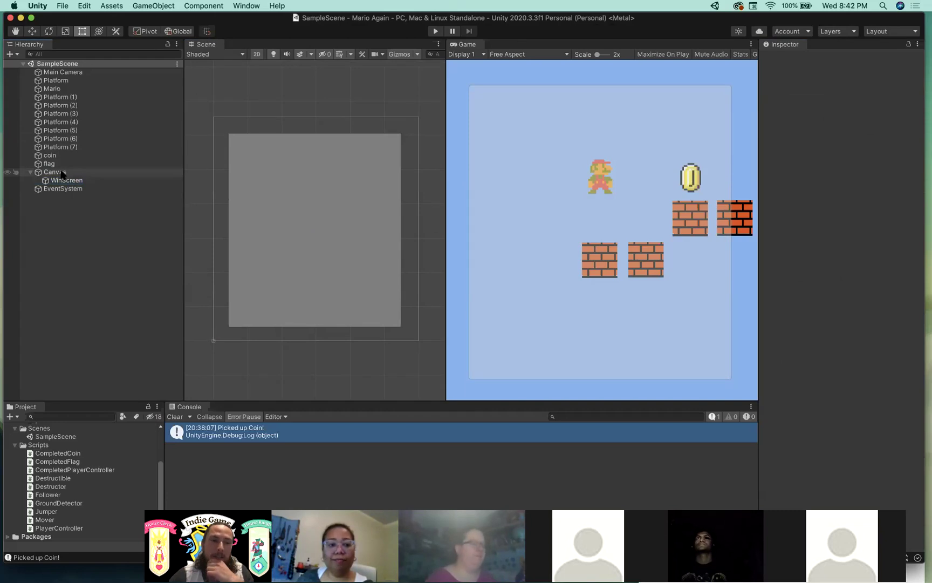
{"action": "left_click", "coordinate": [72, 182]}
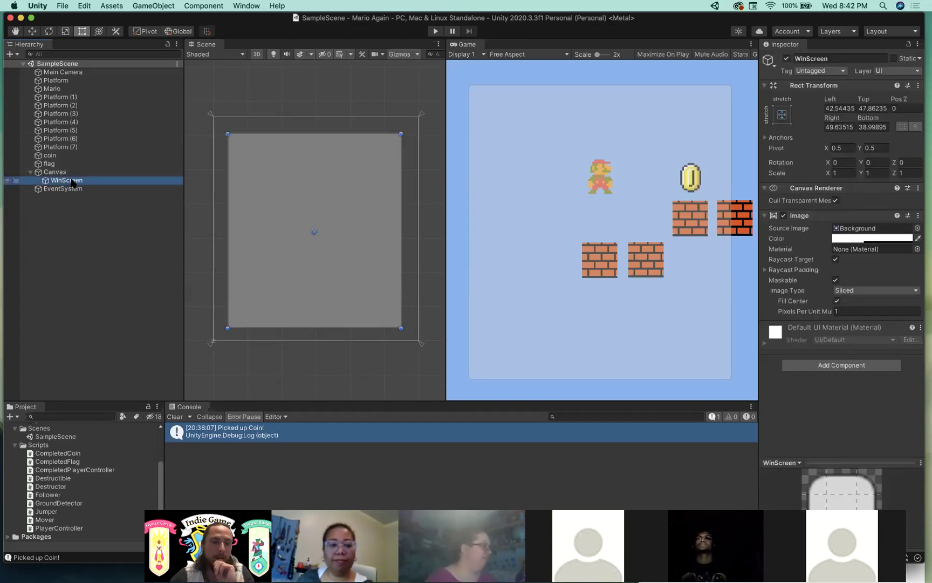
{"action": "left_click", "coordinate": [78, 259]}
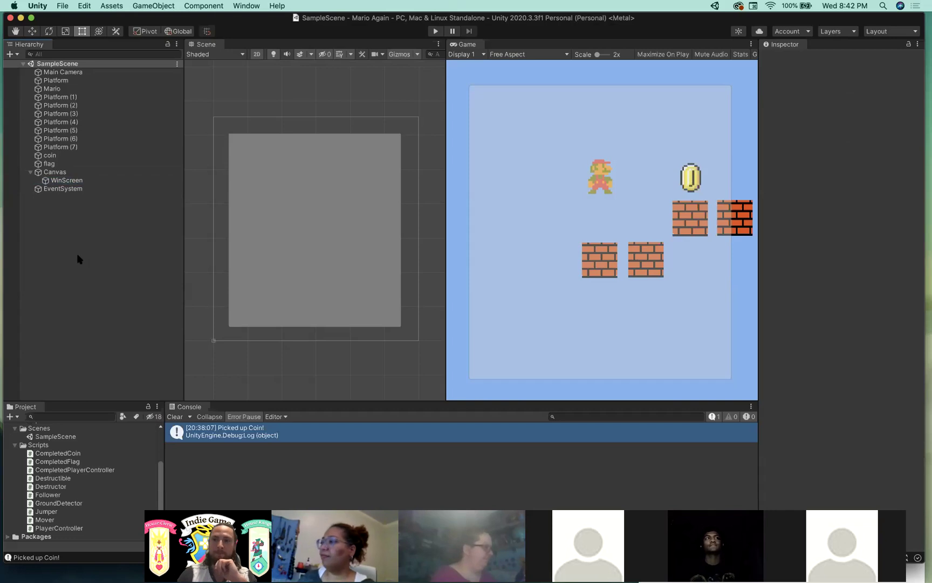
{"action": "left_click", "coordinate": [54, 172]}
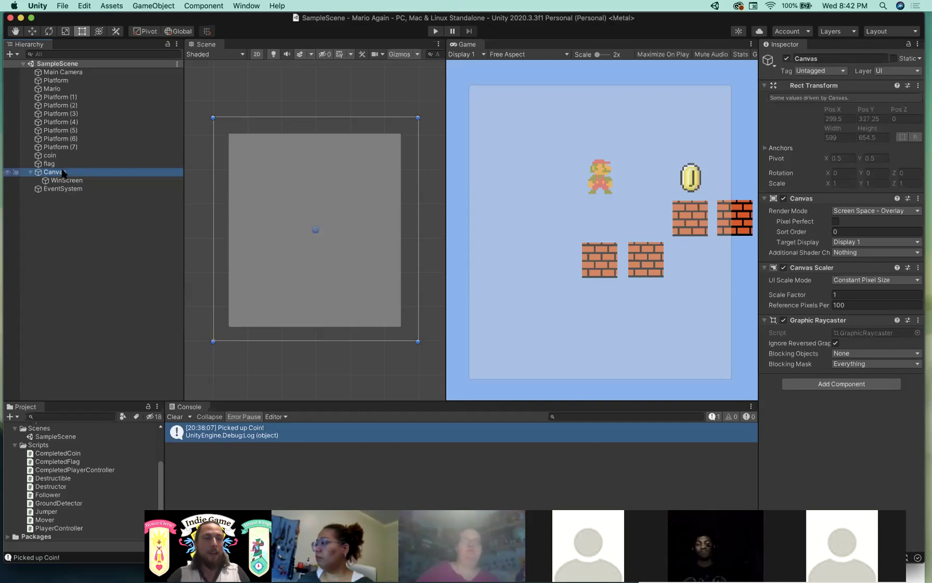
{"action": "left_click", "coordinate": [30, 172]}
{"action": "left_click", "coordinate": [30, 172]}
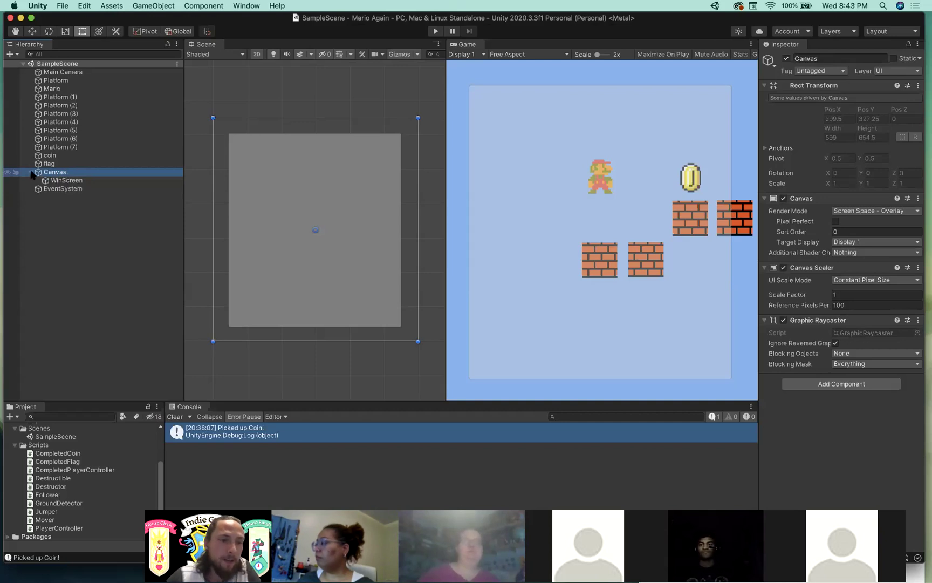
{"action": "left_click", "coordinate": [57, 180]}
{"action": "left_click", "coordinate": [50, 172]}
{"action": "left_click", "coordinate": [57, 180]}
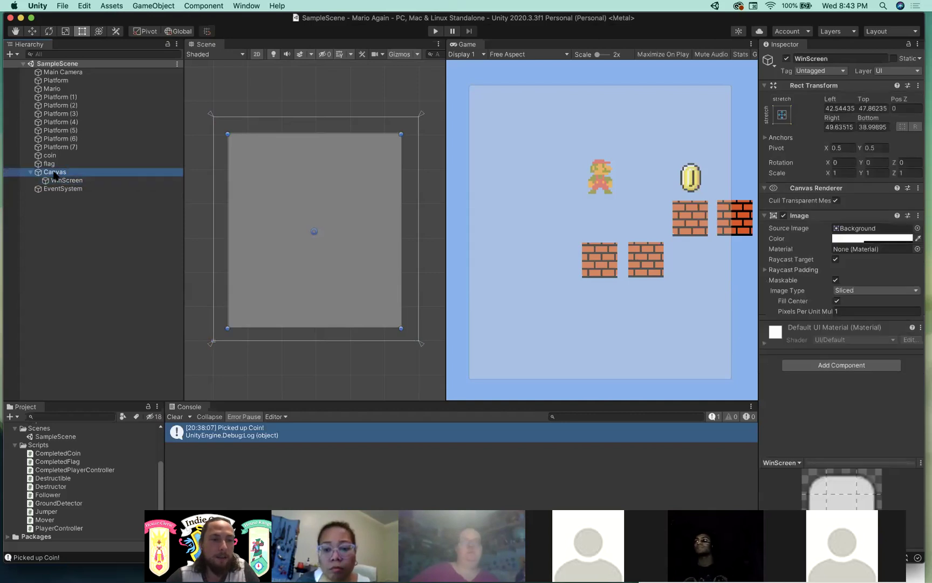
{"action": "left_click", "coordinate": [50, 172]}
{"action": "left_click", "coordinate": [55, 181]}
{"action": "left_click", "coordinate": [56, 182]}
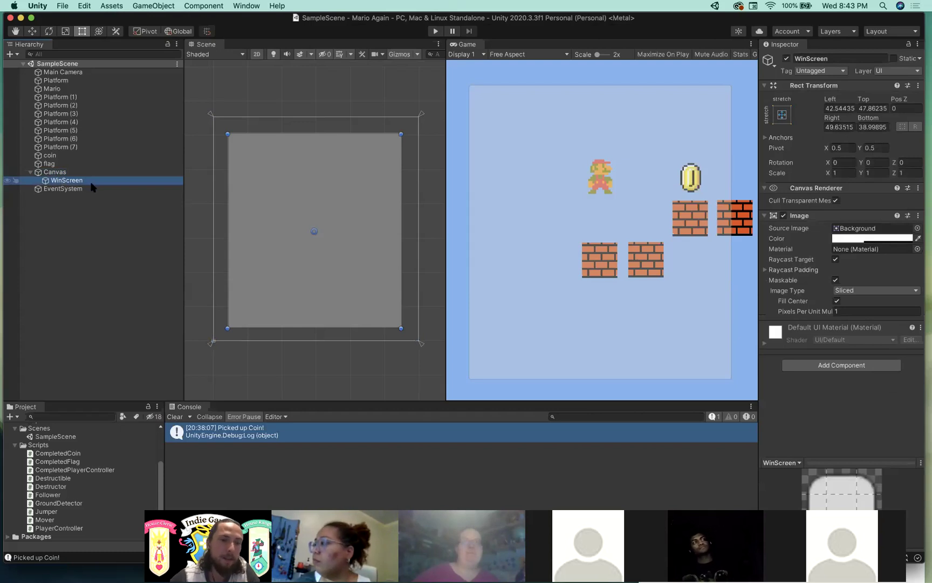
{"action": "left_click", "coordinate": [54, 173]}
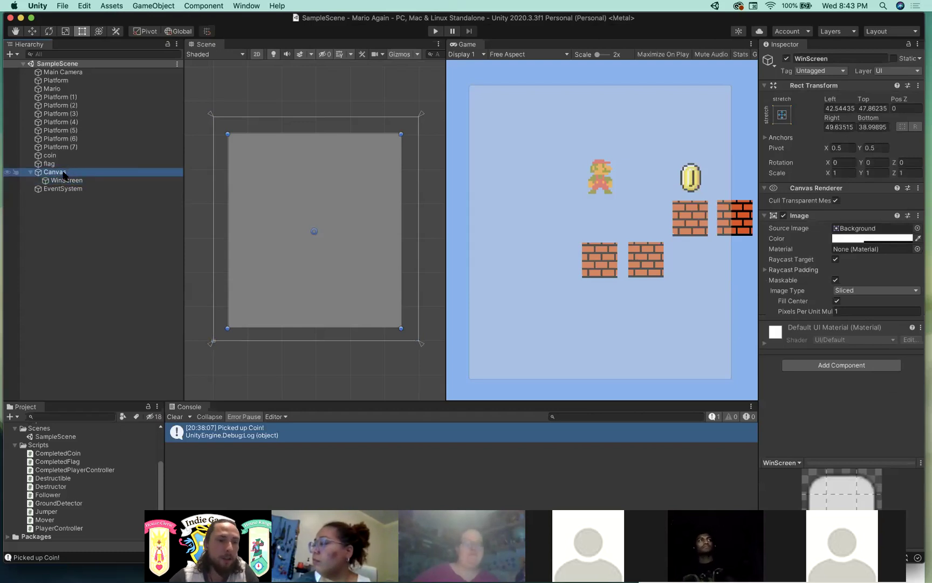
{"action": "left_click", "coordinate": [228, 122]}
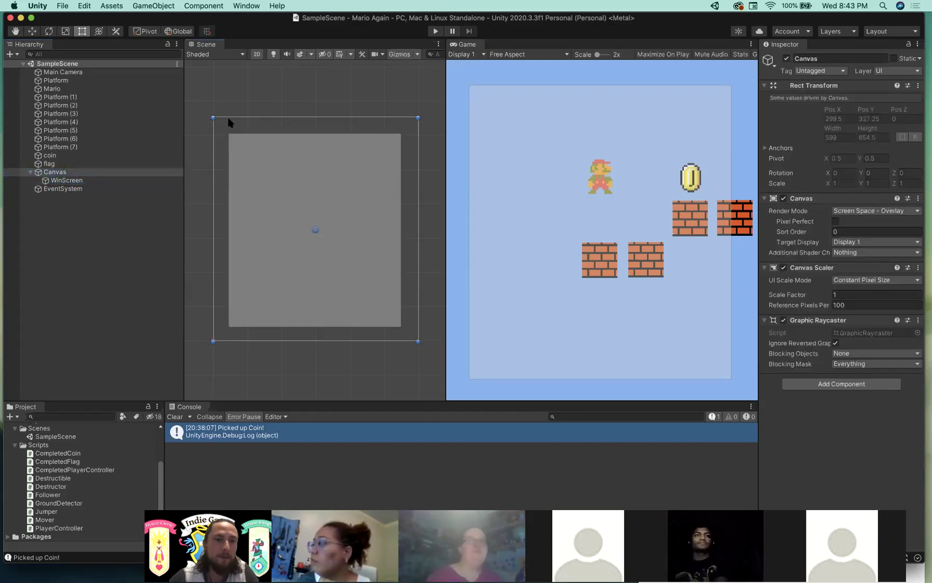
- Activate the Move tool and add a UI Text object as a child of WinScreen, keeping the default name
{"action": "left_click", "coordinate": [31, 33]}
{"action": "left_click", "coordinate": [67, 181]}
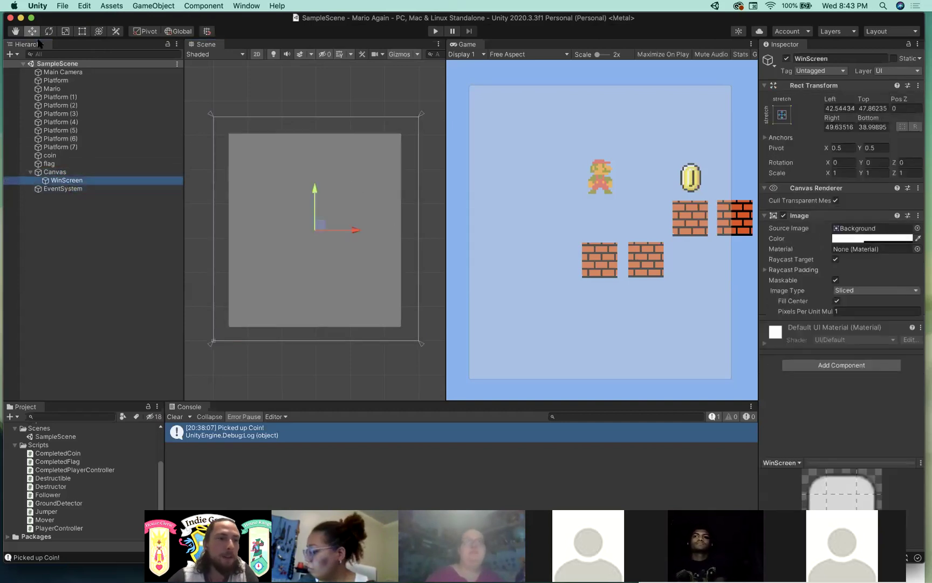
{"action": "left_click", "coordinate": [81, 164]}
{"action": "left_click", "coordinate": [78, 182]}
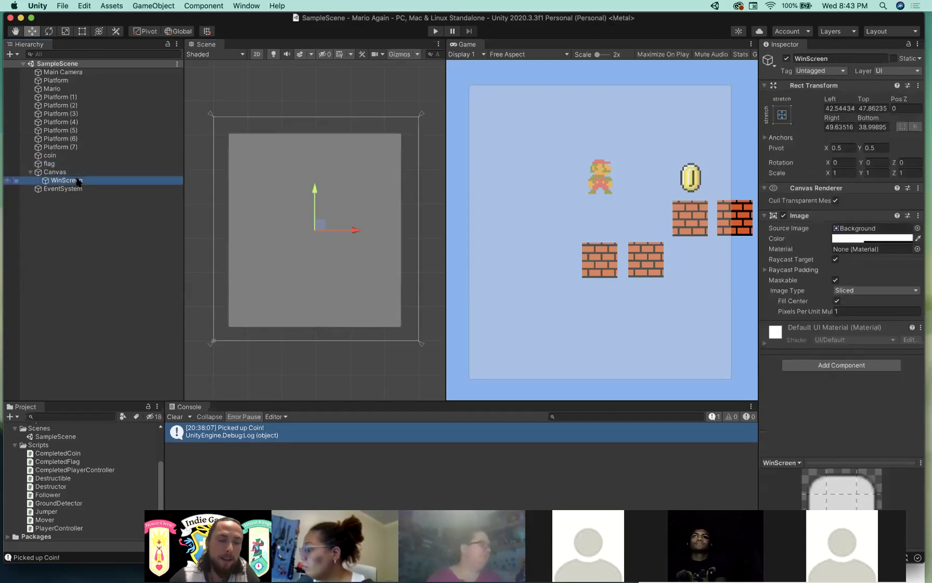
{"action": "right_click", "coordinate": [78, 181]}
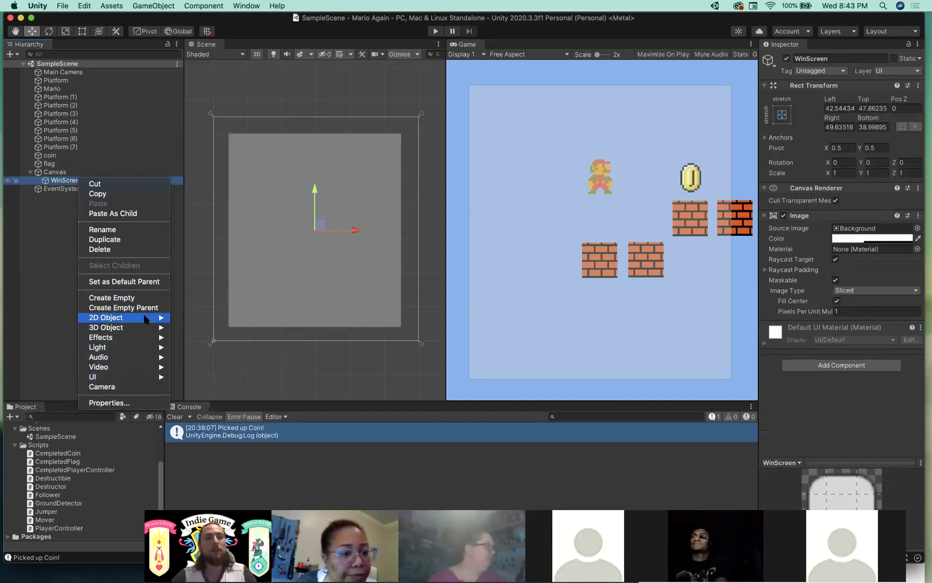
{"action": "mouse_move", "coordinate": [146, 318]}
{"action": "mouse_move", "coordinate": [139, 376]}
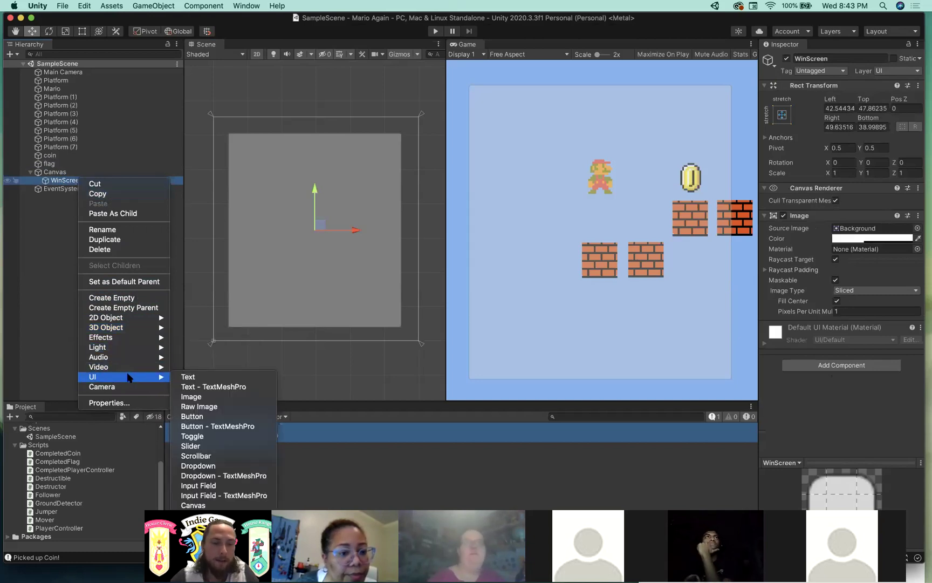
{"action": "left_click", "coordinate": [182, 377]}
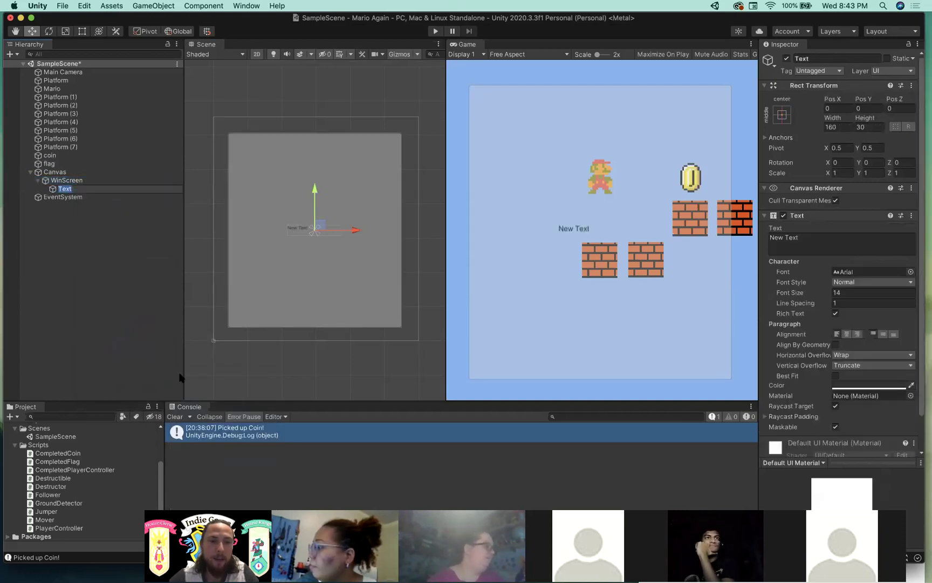
{"action": "key", "text": "Return"}
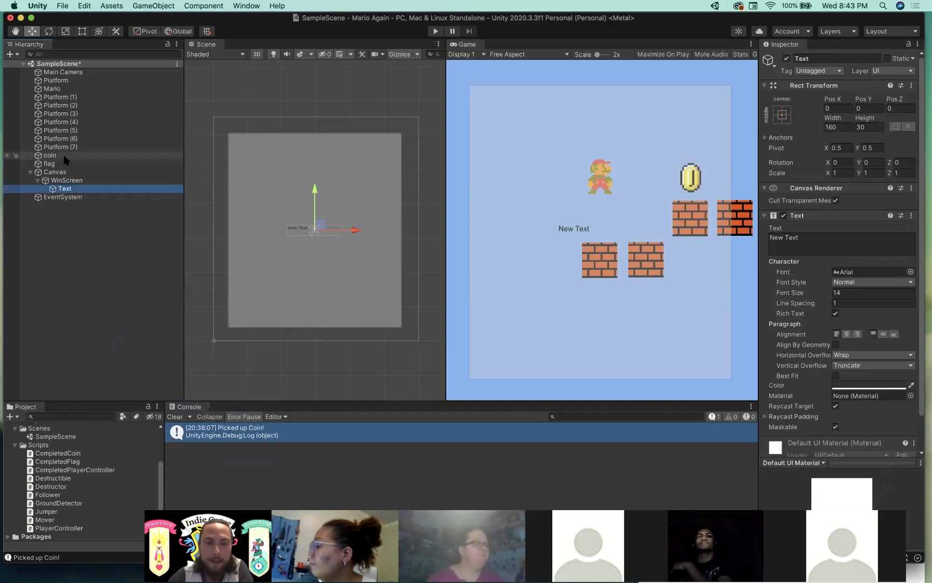
- Review the Canvas, WinScreen and Text nesting, try moving WinScreen together with its child text, and undo the move
{"action": "left_click", "coordinate": [71, 180]}
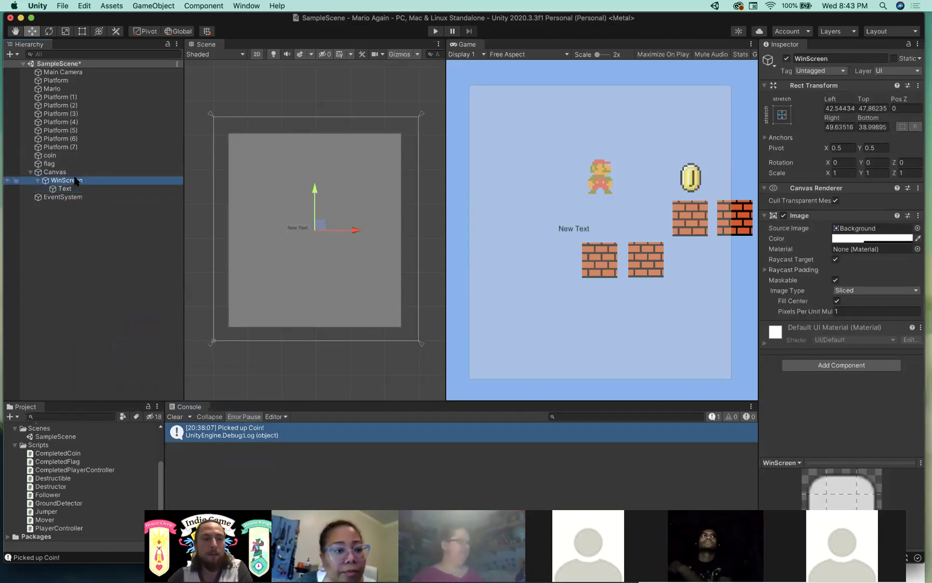
{"action": "left_click", "coordinate": [64, 174]}
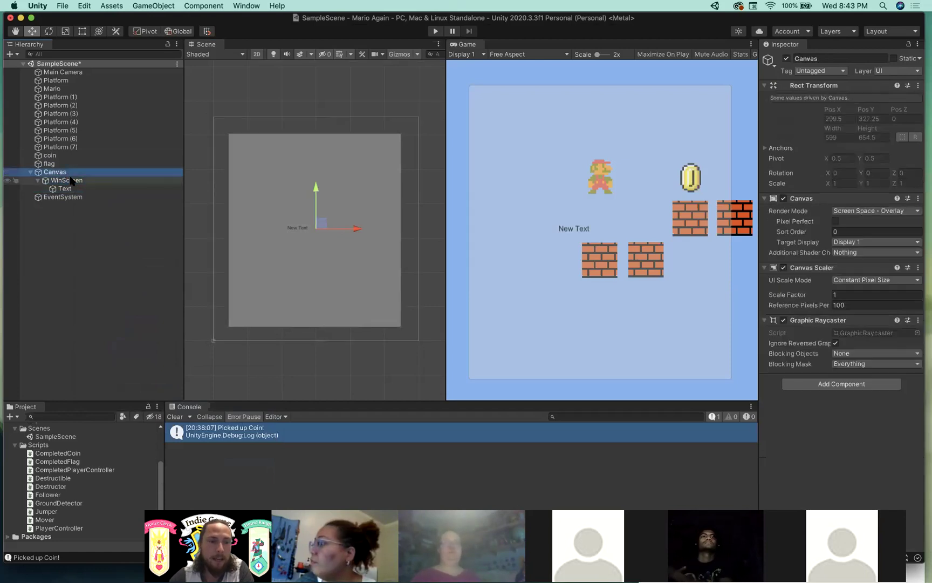
{"action": "left_click", "coordinate": [68, 180]}
{"action": "left_click", "coordinate": [68, 189]}
{"action": "left_click", "coordinate": [68, 182]}
{"action": "left_click", "coordinate": [70, 189]}
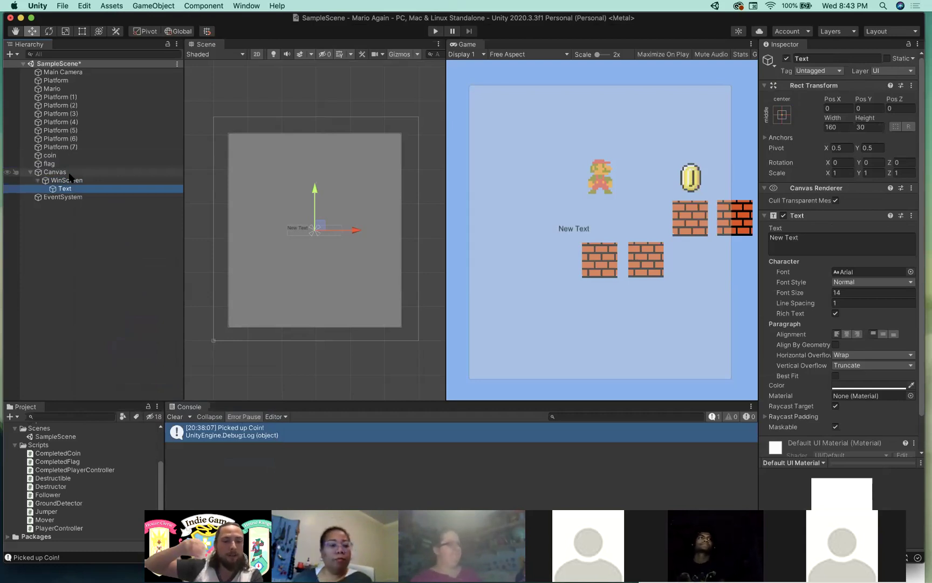
{"action": "left_click", "coordinate": [68, 180]}
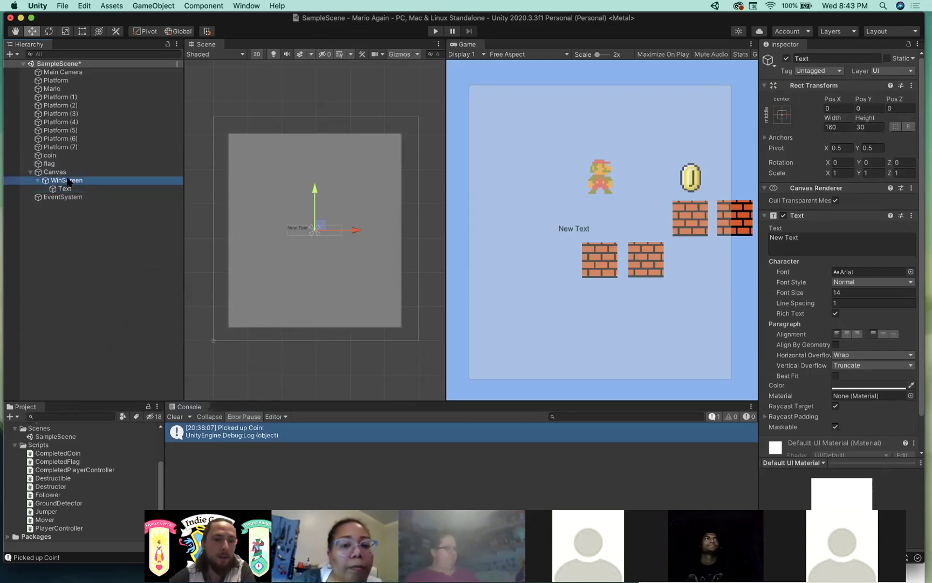
{"action": "left_click_drag", "start_coordinate": [318, 227], "coordinate": [336, 197]}
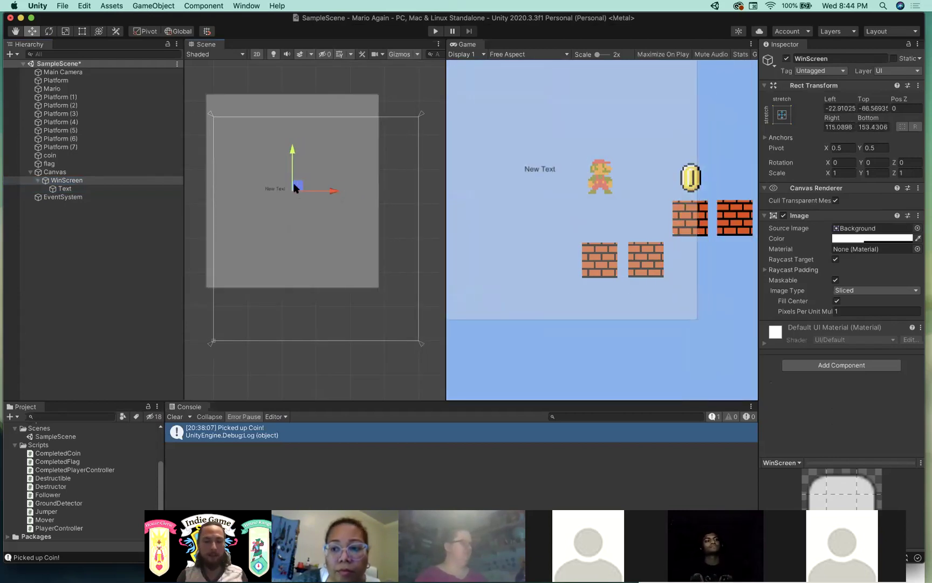
{"action": "key", "text": "super+z"}
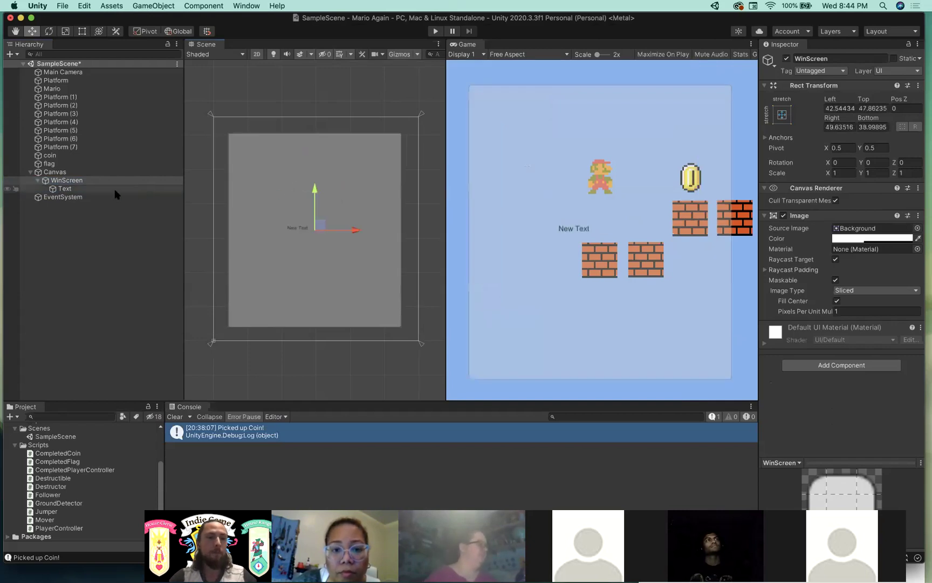
- Set the Text object's content to "YOU WON!" and its font size to 80
{"action": "left_click", "coordinate": [85, 196]}
{"action": "left_click", "coordinate": [85, 190]}
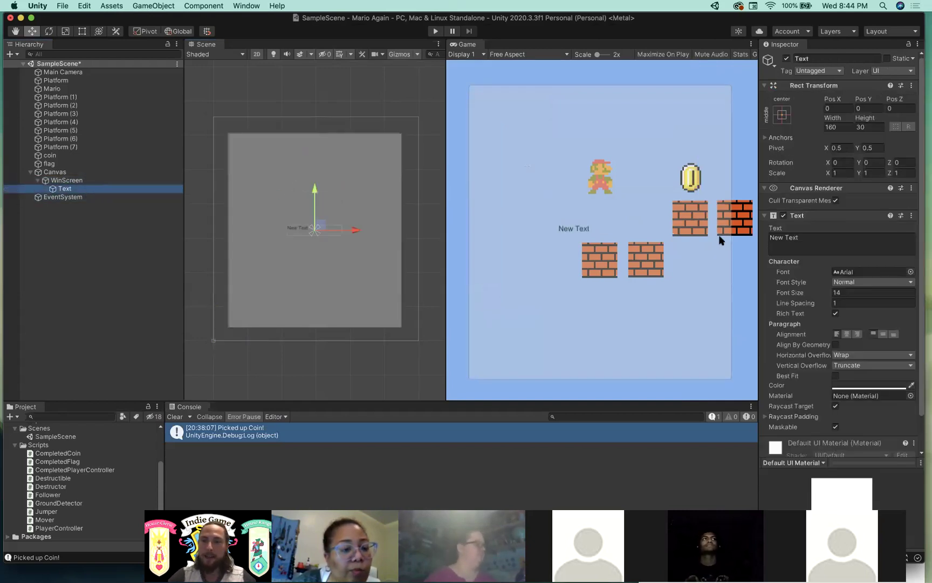
{"action": "left_click", "coordinate": [825, 245]}
{"action": "type", "text": "YOU WON!"}
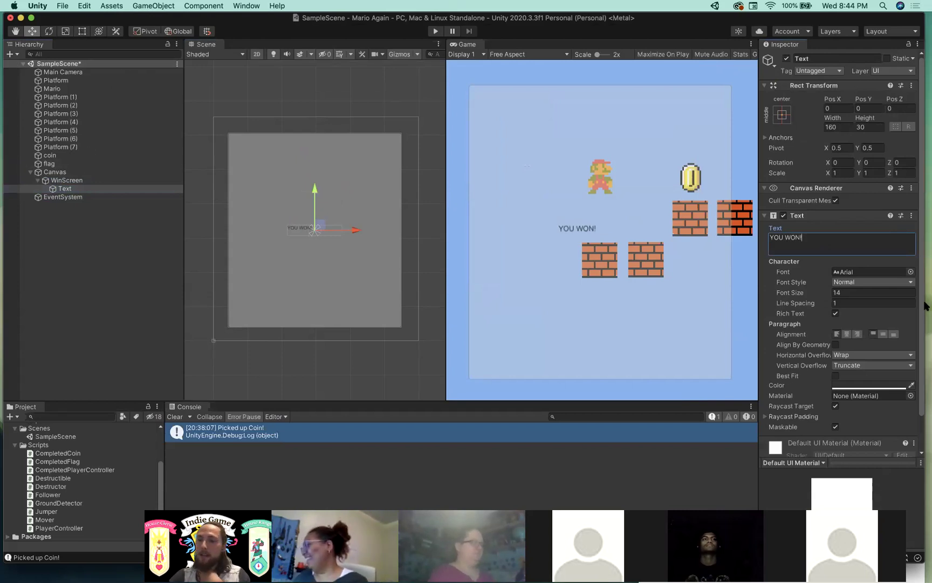
{"action": "left_click", "coordinate": [860, 292]}
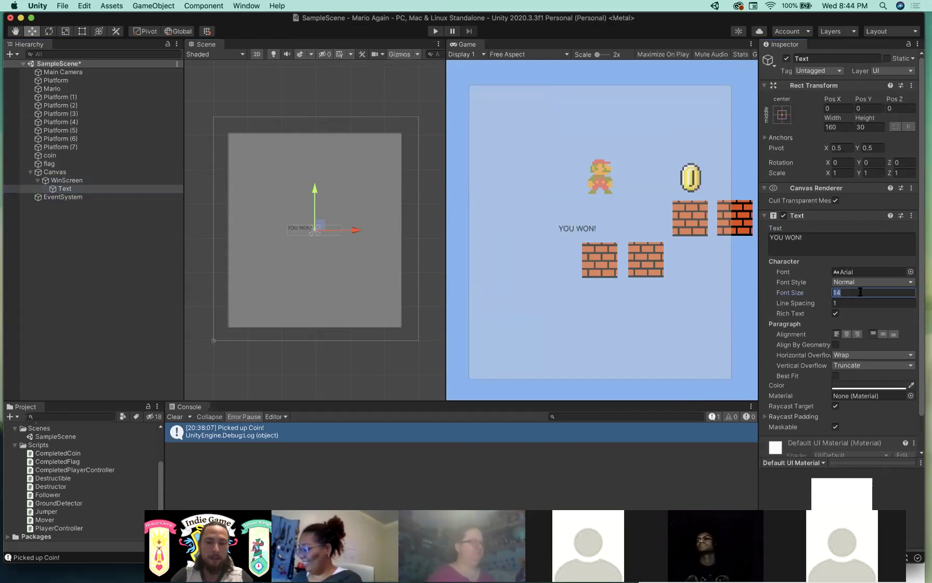
{"action": "type", "text": "80"}
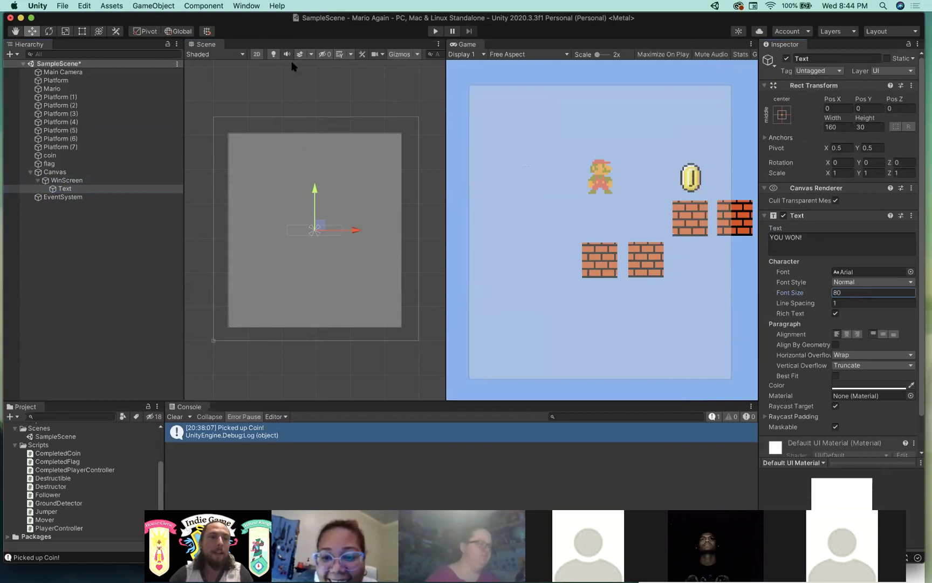
- Enlarge the text's rectangle around its centre to about 453 wide by 200 high using the Rect tool
{"action": "left_click", "coordinate": [81, 188]}
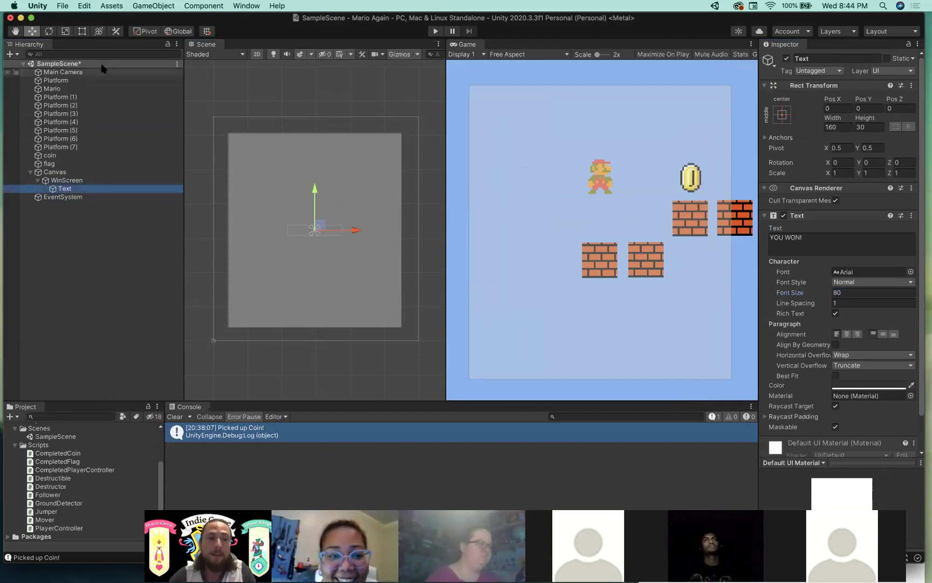
{"action": "key", "text": "t"}
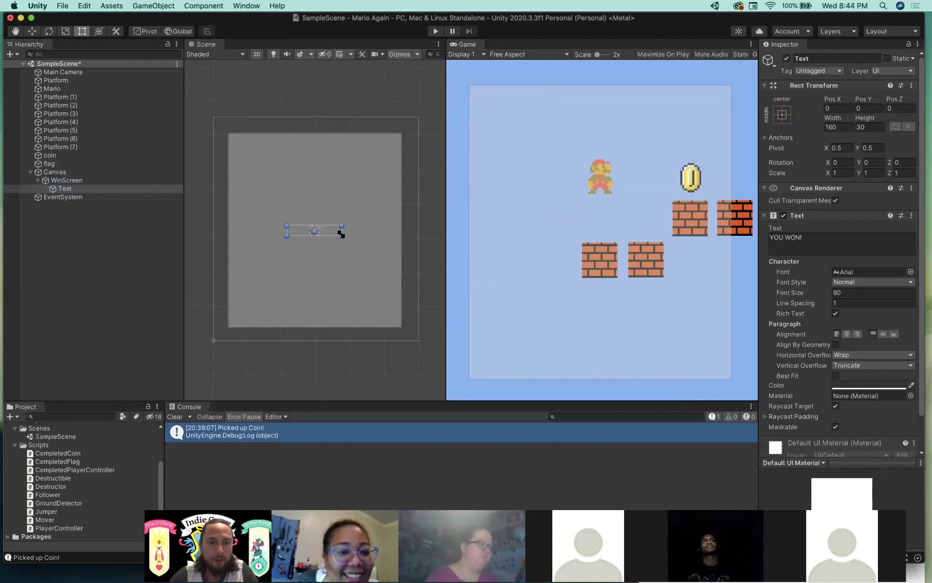
{"action": "mouse_move", "coordinate": [341, 233]}
{"action": "left_mouse_down"}
{"action": "mouse_move", "coordinate": [387, 289]}
{"action": "mouse_move", "coordinate": [443, 293]}
{"action": "mouse_move", "coordinate": [351, 246]}
{"action": "left_mouse_up"}
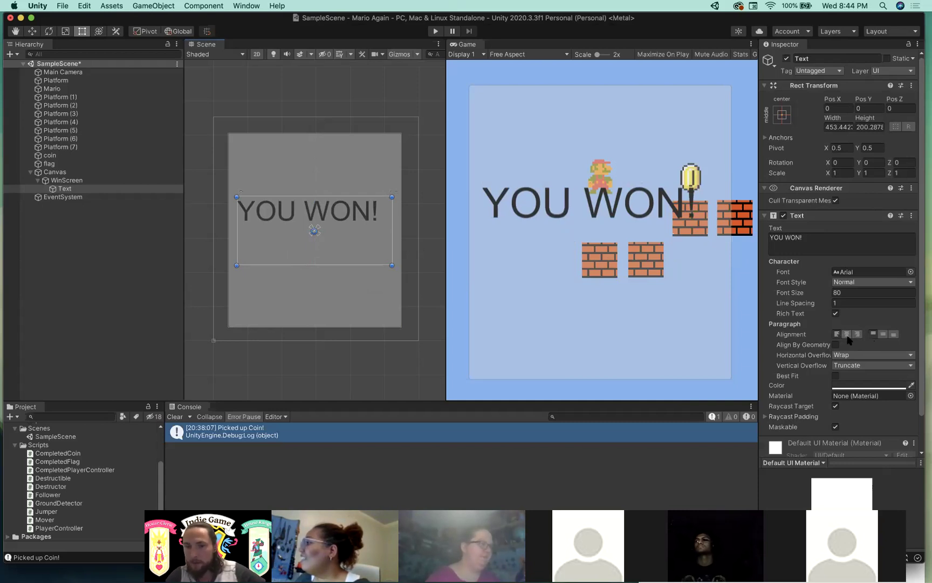
- Centre the "YOU WON!" text horizontally and vertically within its rectangle and save the scene
{"action": "left_click", "coordinate": [882, 334]}
{"action": "left_click", "coordinate": [882, 334]}
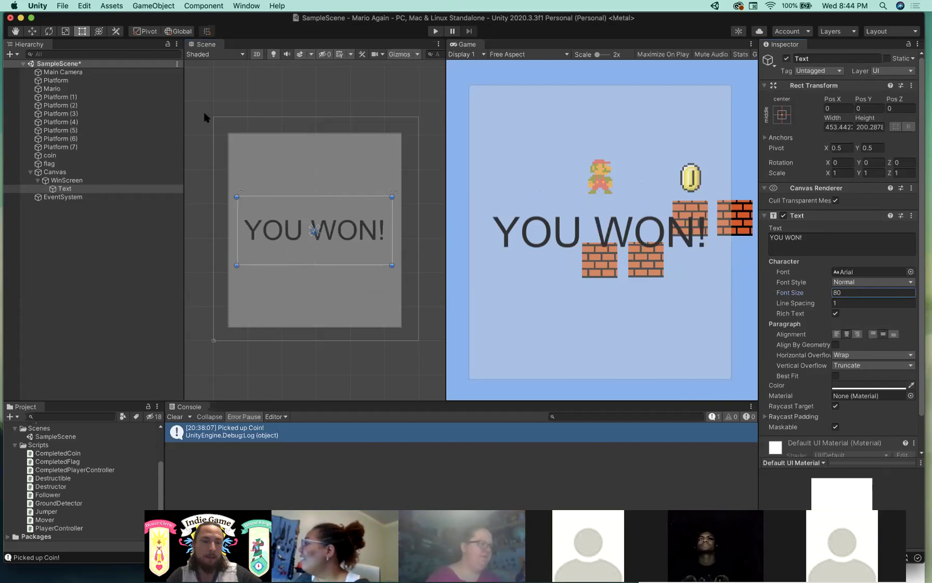
{"action": "left_click", "coordinate": [254, 155]}
{"action": "key", "text": "super+s"}
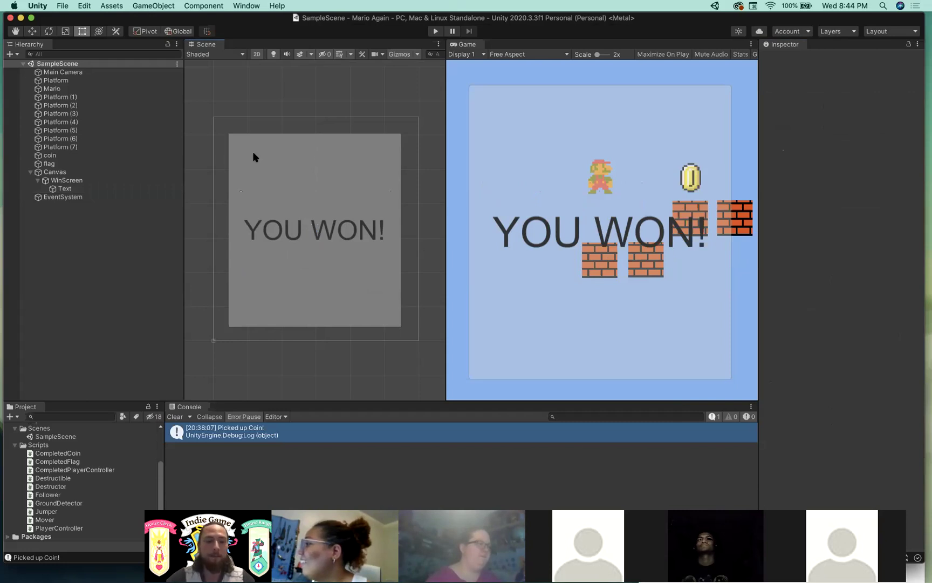
- Deactivate the WinScreen object so it and its text are hidden in the game
{"action": "left_click", "coordinate": [93, 180]}
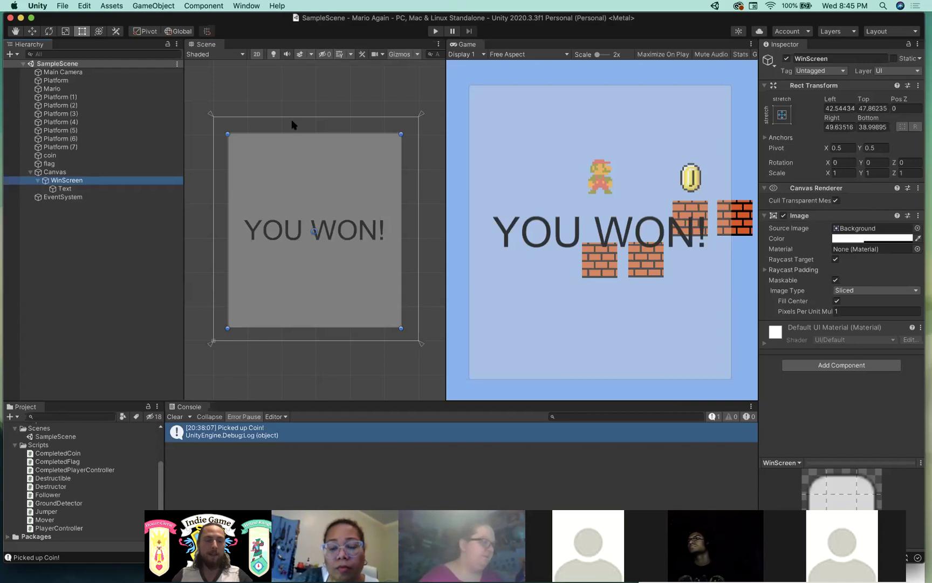
{"action": "left_click", "coordinate": [81, 172]}
{"action": "left_click", "coordinate": [77, 180]}
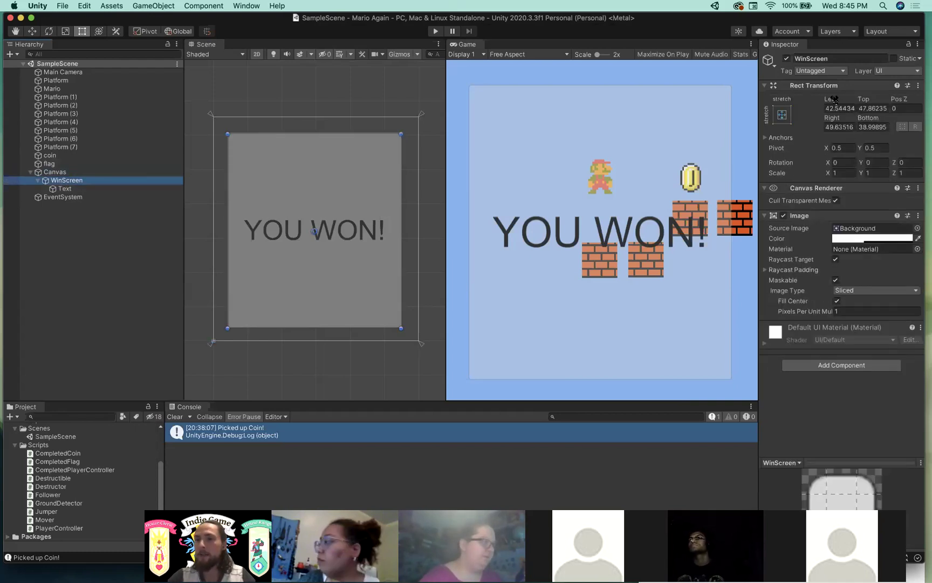
{"action": "left_click", "coordinate": [787, 59]}
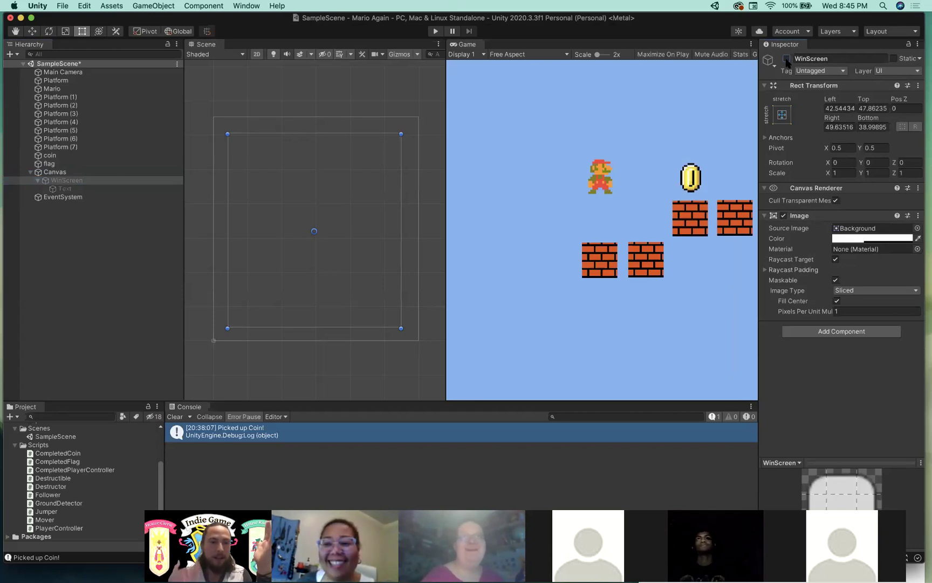
- Check the WinScreen object's active state, leave it inactive, and save the scene
{"action": "left_click", "coordinate": [334, 108]}
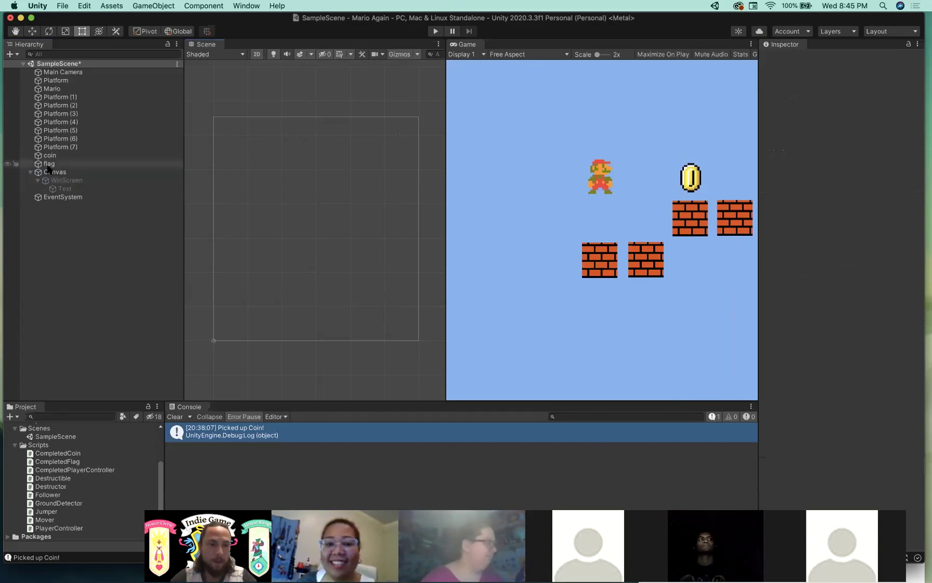
{"action": "left_click", "coordinate": [60, 180]}
{"action": "left_click", "coordinate": [787, 58]}
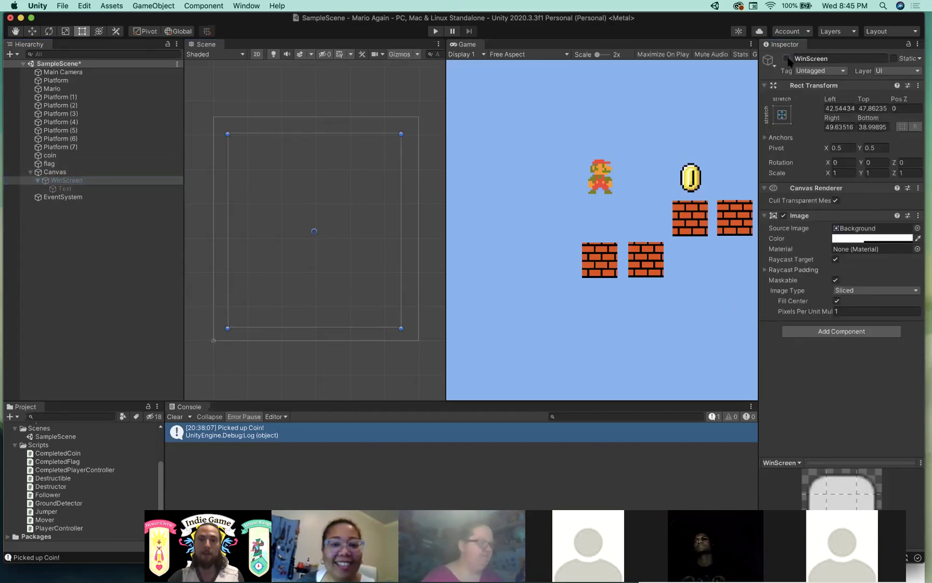
{"action": "left_click", "coordinate": [787, 58]}
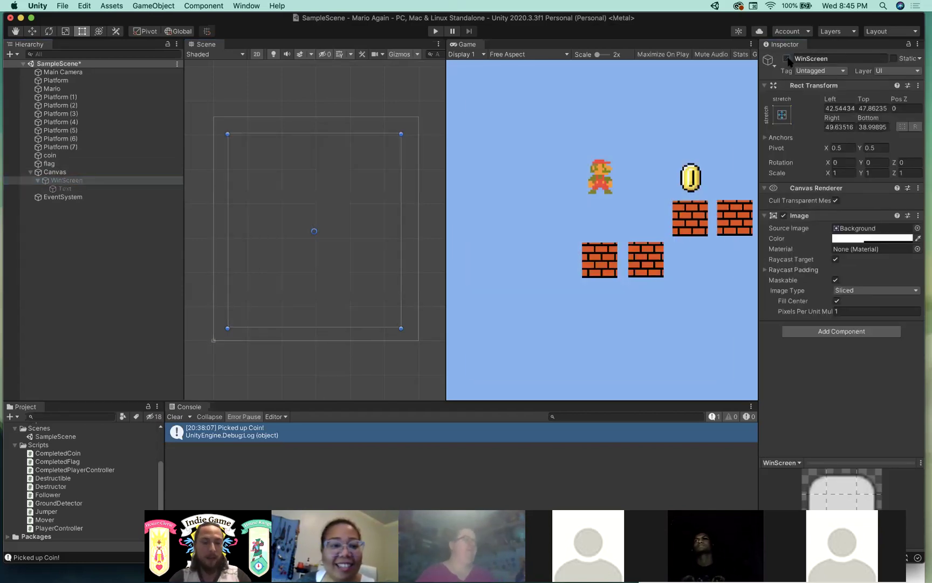
{"action": "left_click", "coordinate": [365, 94]}
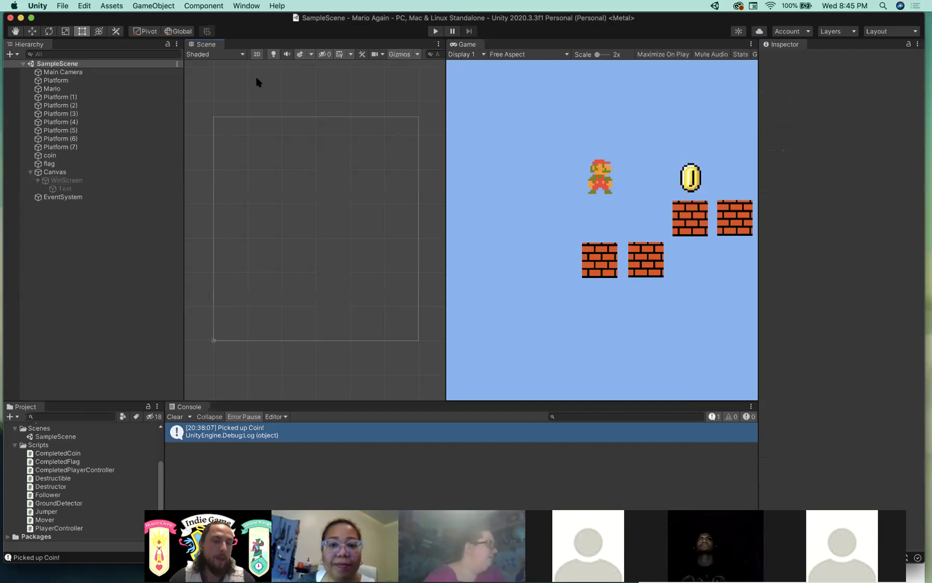
- Assign the WinScreen object to the Win Screen reference of the flag's Completed Flag script
{"action": "left_click", "coordinate": [58, 81]}
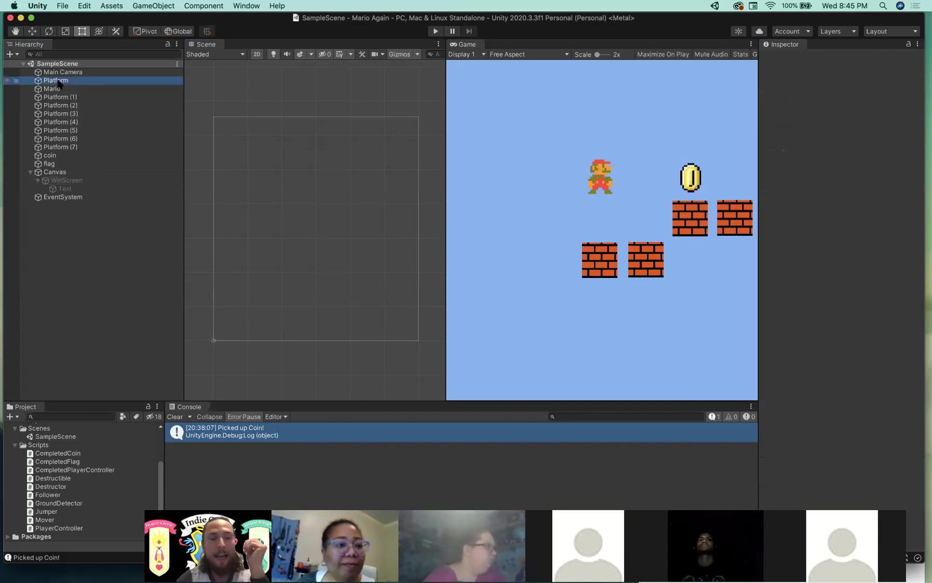
{"action": "left_click", "coordinate": [52, 164]}
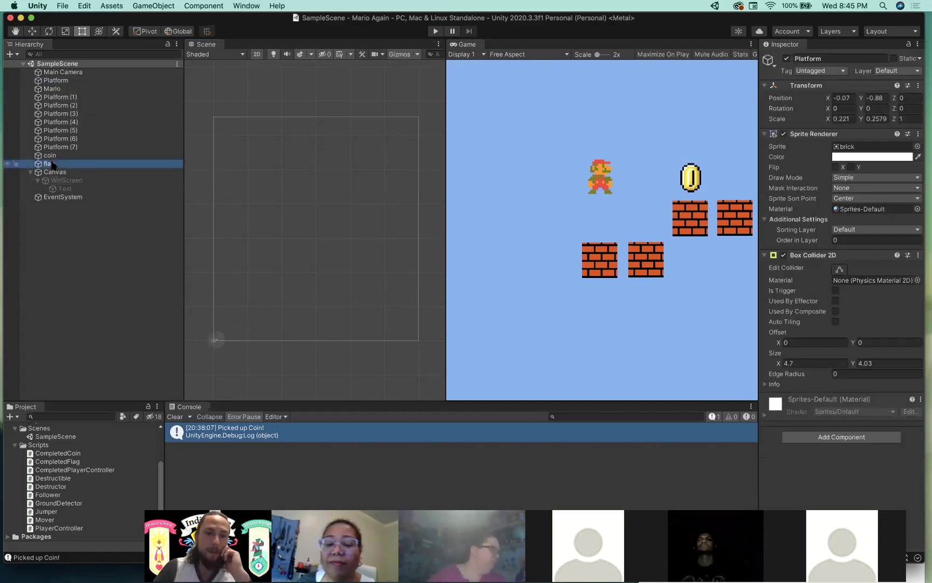
{"action": "double_click", "coordinate": [52, 164]}
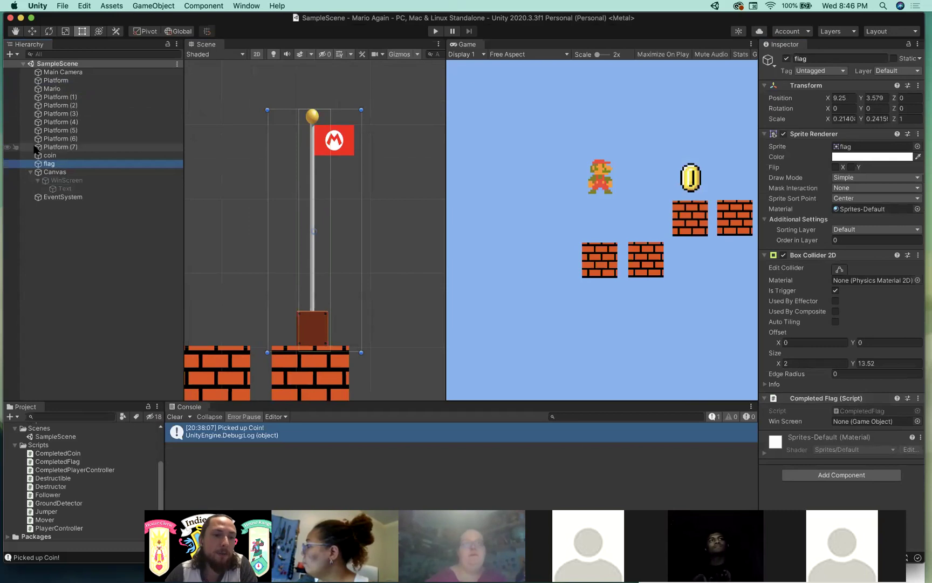
{"action": "left_click_drag", "start_coordinate": [67, 182], "coordinate": [866, 421]}
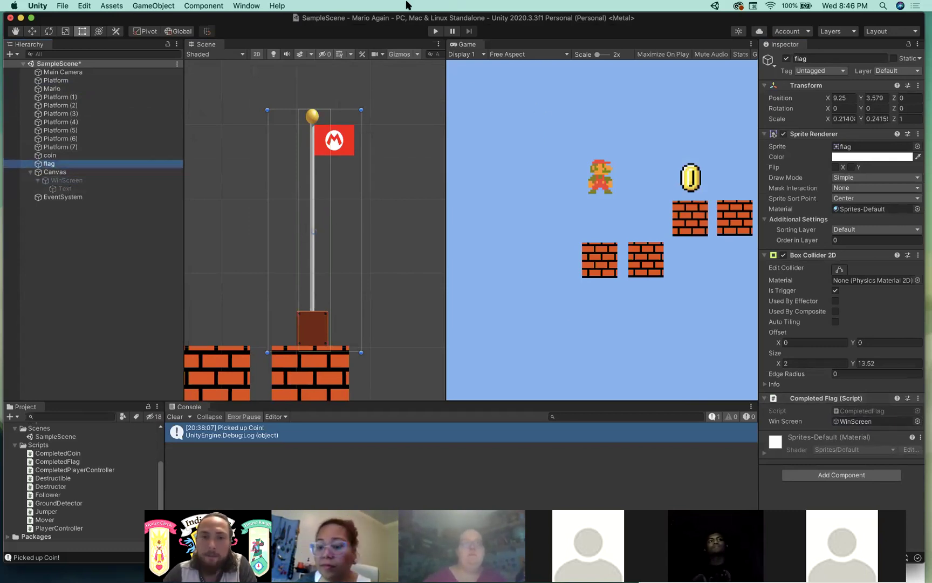
- Play-test the game by moving Mario through the coin to the flag, inspect WinScreen during play, and stop the game
{"action": "left_click", "coordinate": [435, 31]}
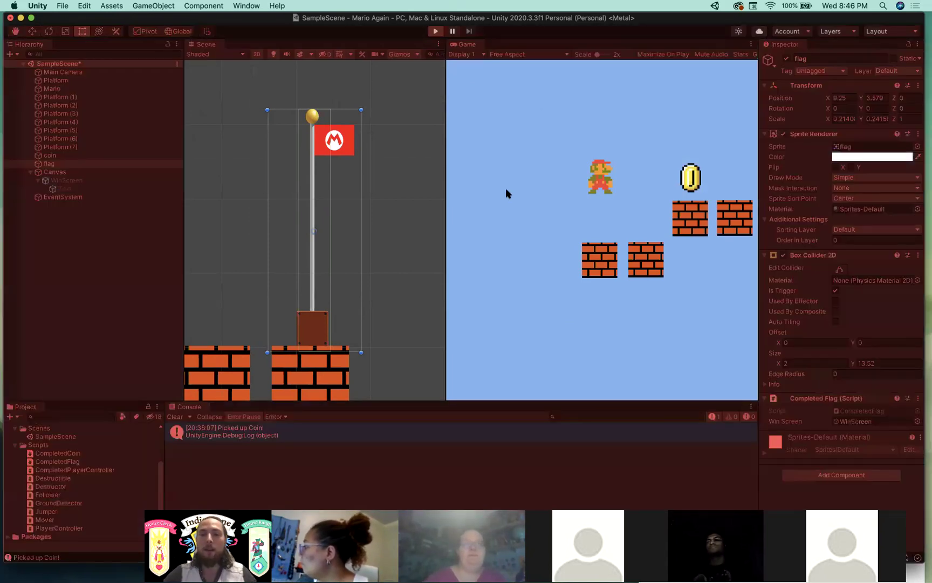
{"action": "key", "text": "Right"}
{"action": "key", "text": "Right"}
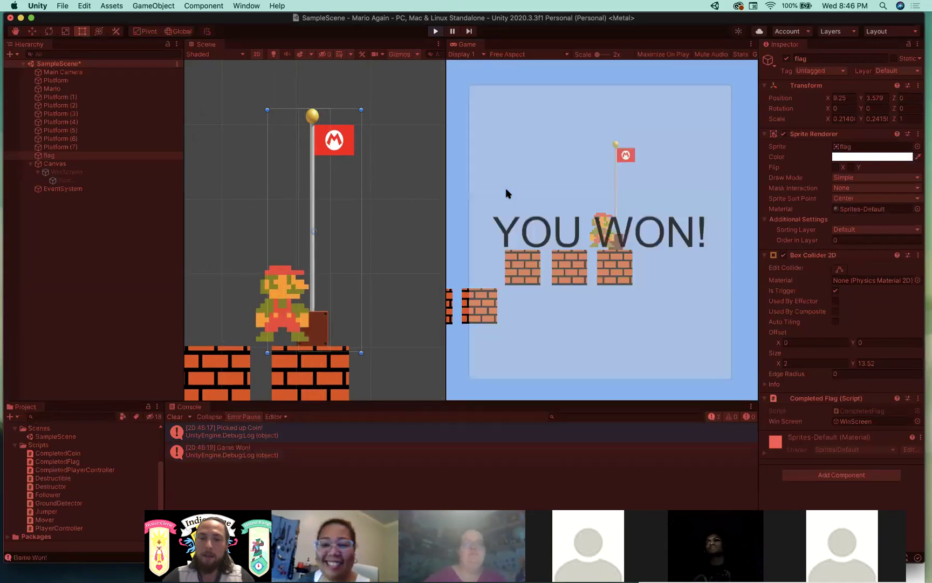
{"action": "key", "text": "Right"}
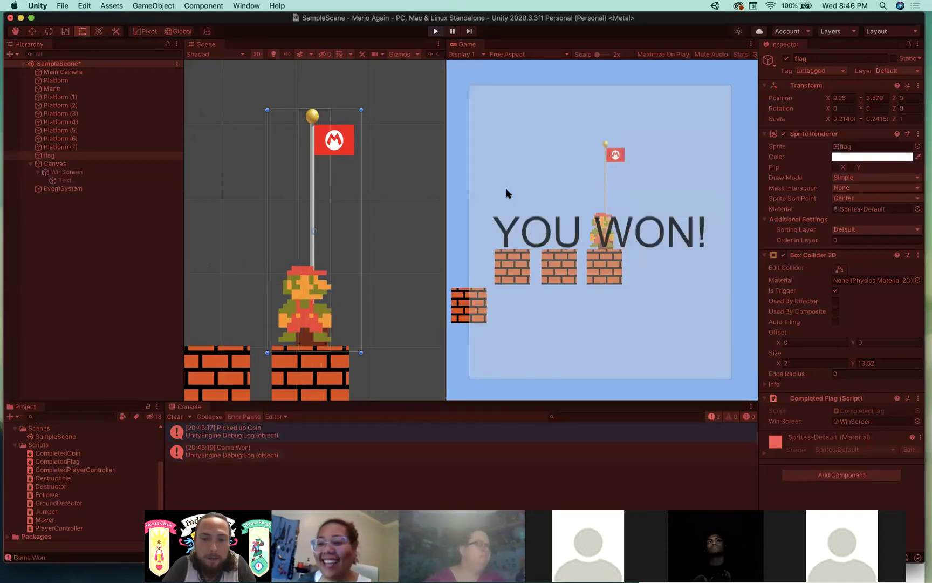
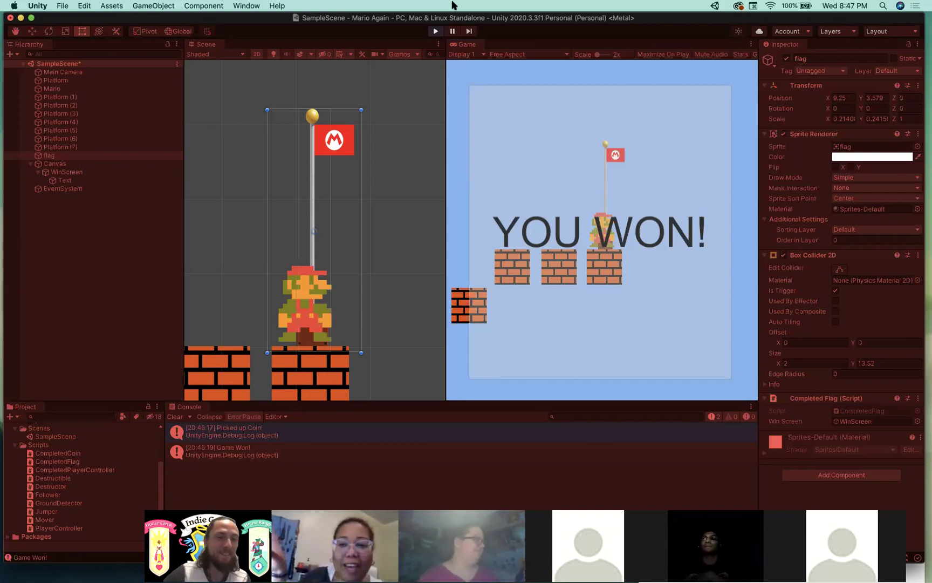
{"action": "left_click", "coordinate": [67, 172]}
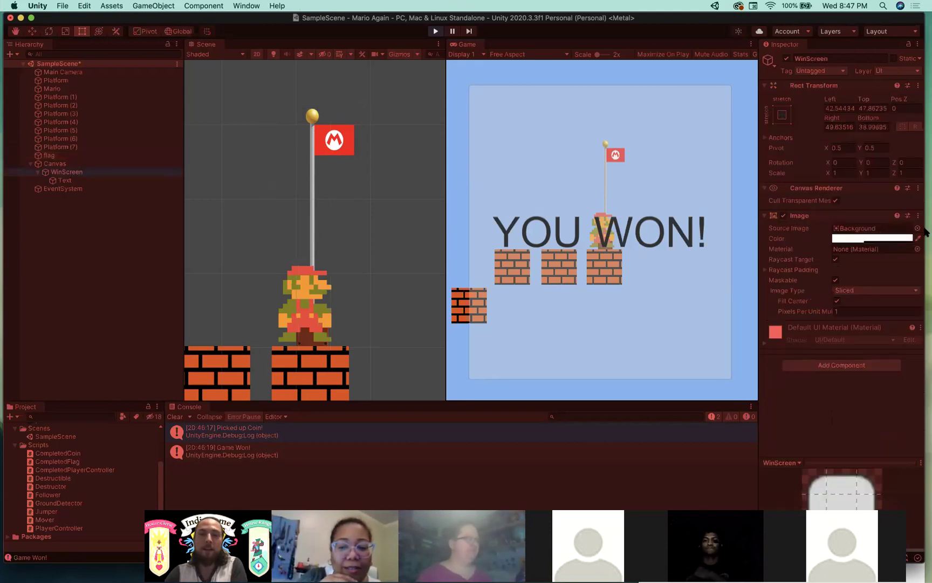
{"action": "key", "text": "super+p"}
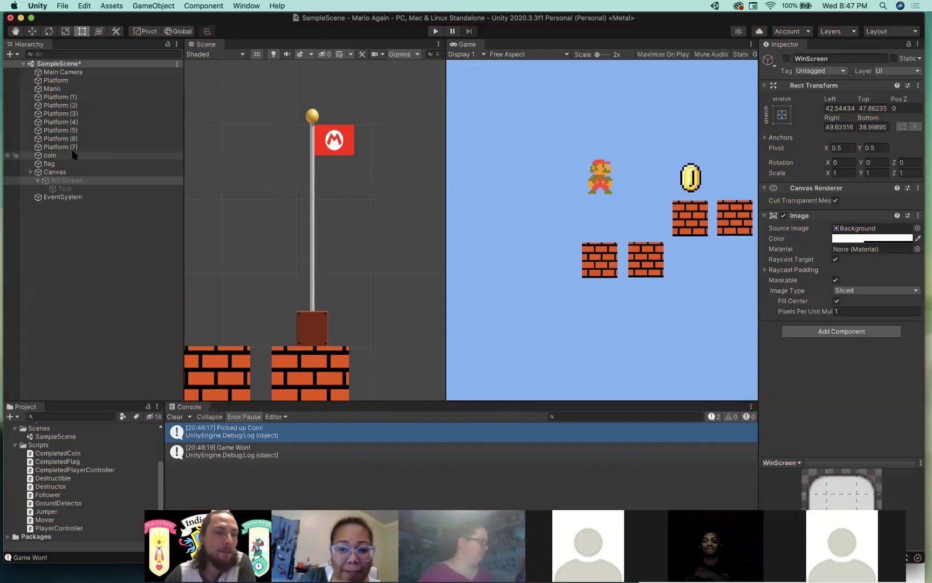
- Activate WinScreen, centre it in the canvas with about 46.09 side and 43.43 top and bottom margins, and save the scene
{"action": "left_click", "coordinate": [50, 164]}
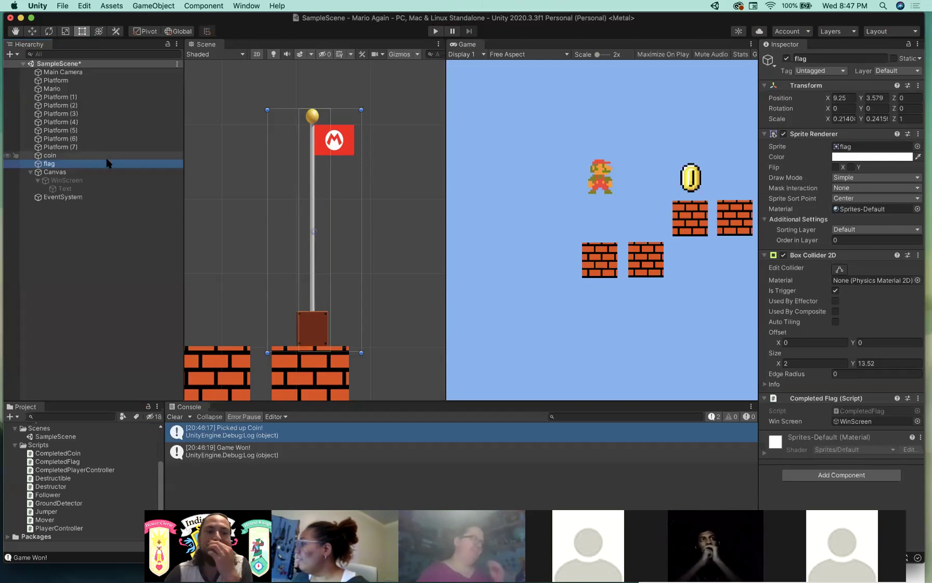
{"action": "left_click", "coordinate": [66, 181]}
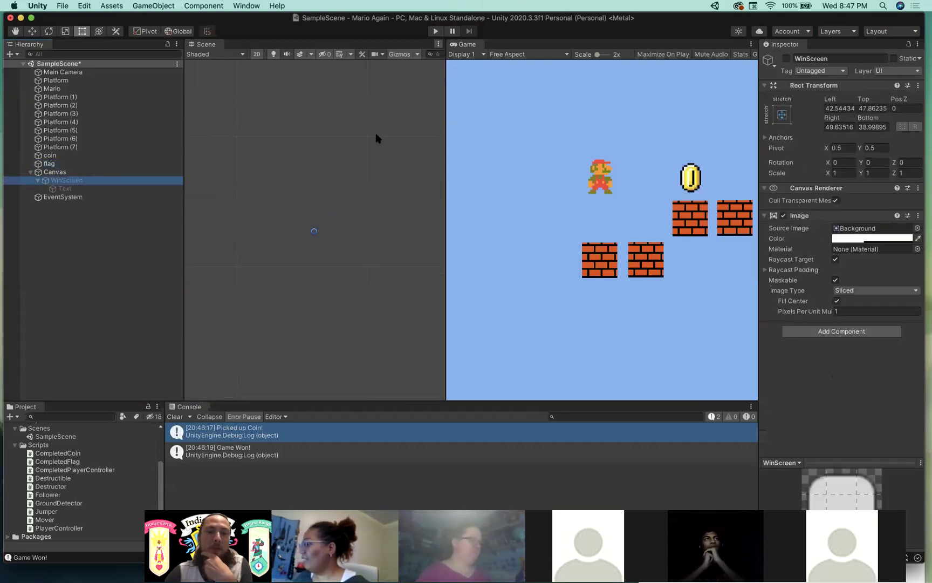
{"action": "left_click", "coordinate": [787, 58]}
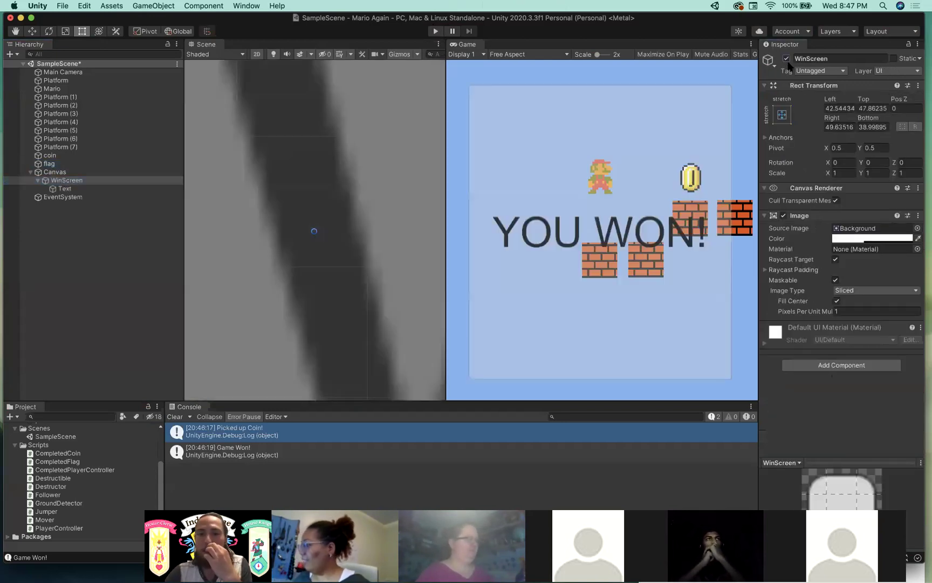
{"action": "scroll", "coordinate": [239, 257], "scroll_direction": "down", "scroll_amount": 10}
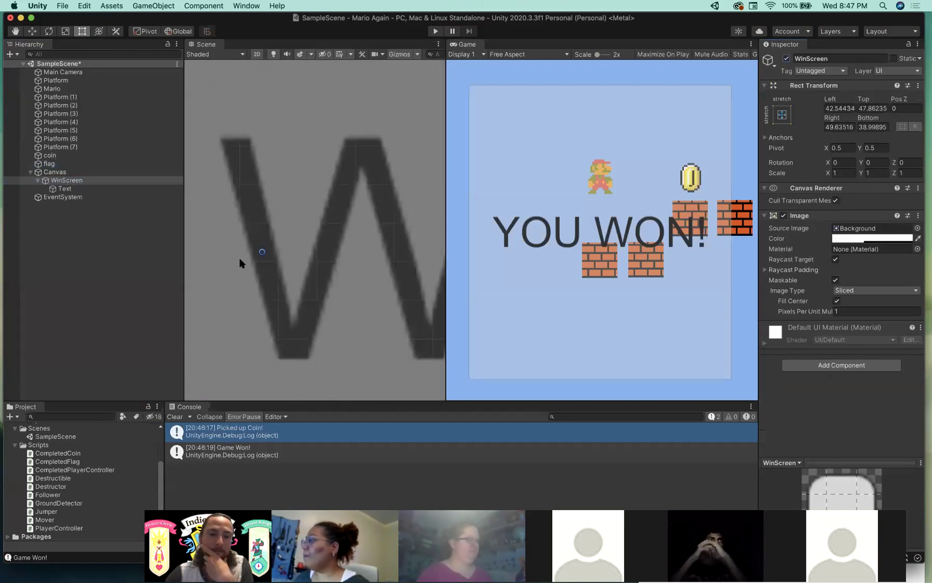
{"action": "mouse_move", "coordinate": [248, 236]}
{"action": "left_mouse_down"}
{"action": "mouse_move", "coordinate": [362, 235]}
{"action": "mouse_move", "coordinate": [250, 235]}
{"action": "left_mouse_up"}
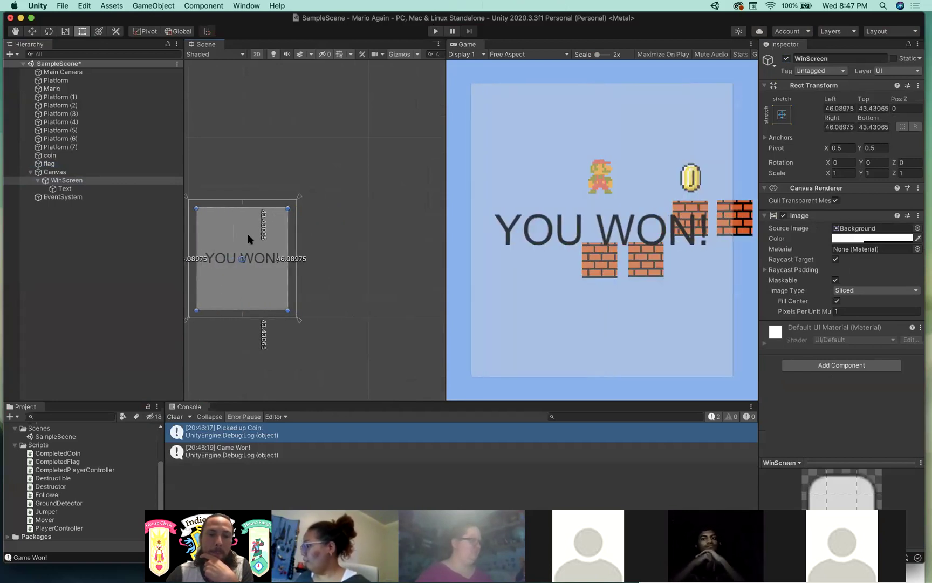
{"action": "left_click", "coordinate": [339, 253]}
{"action": "key", "text": "super+s"}
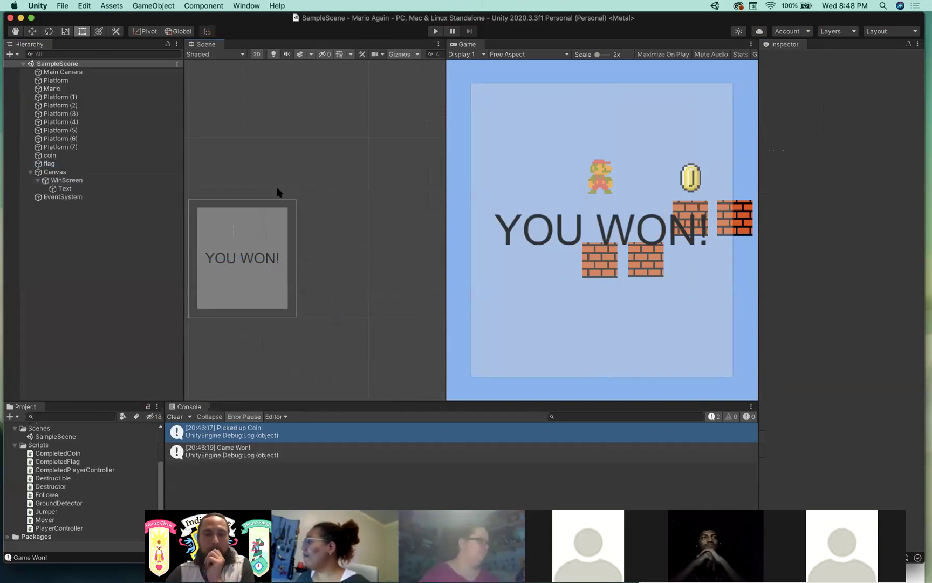
- Deactivate the centred WinScreen object and save the scene
{"action": "middle_click_drag", "start_coordinate": [255, 186], "coordinate": [333, 171]}
{"action": "scroll", "coordinate": [318, 245], "scroll_direction": "up", "scroll_amount": 5}
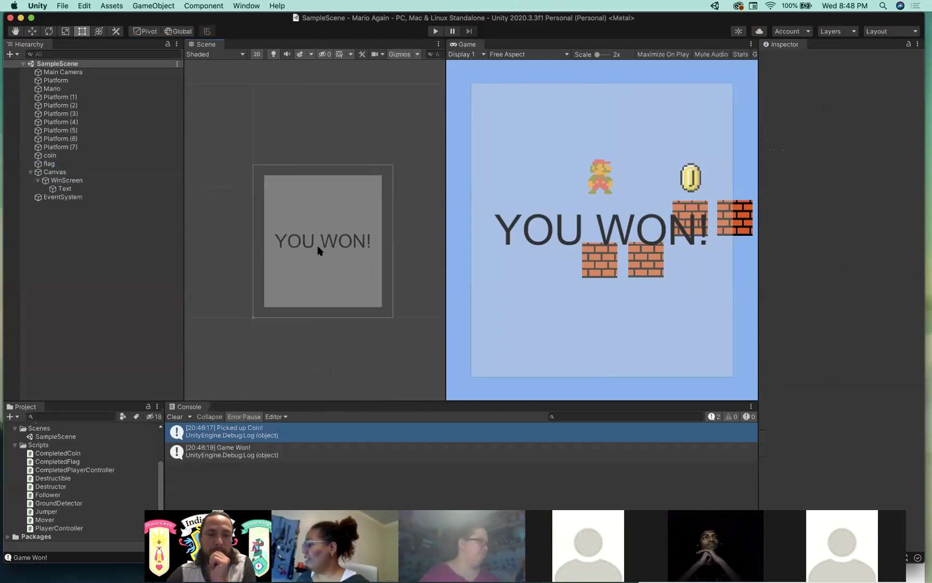
{"action": "middle_click_drag", "start_coordinate": [327, 263], "coordinate": [318, 239]}
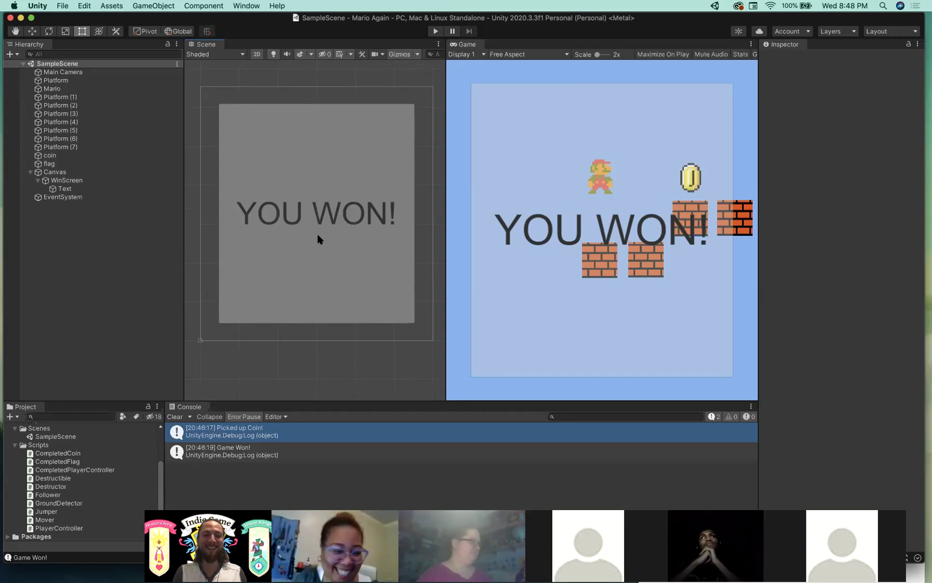
{"action": "left_click", "coordinate": [348, 215]}
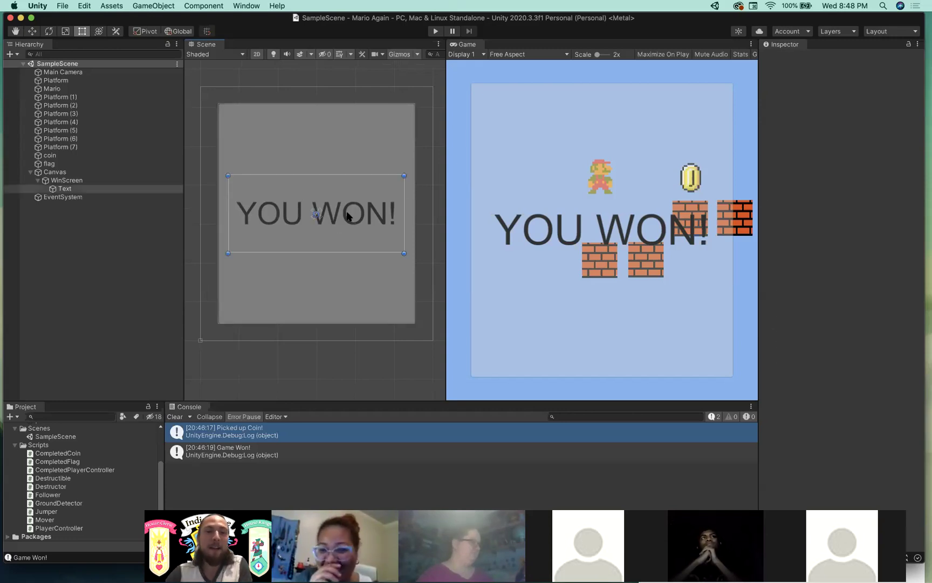
{"action": "left_click", "coordinate": [327, 156]}
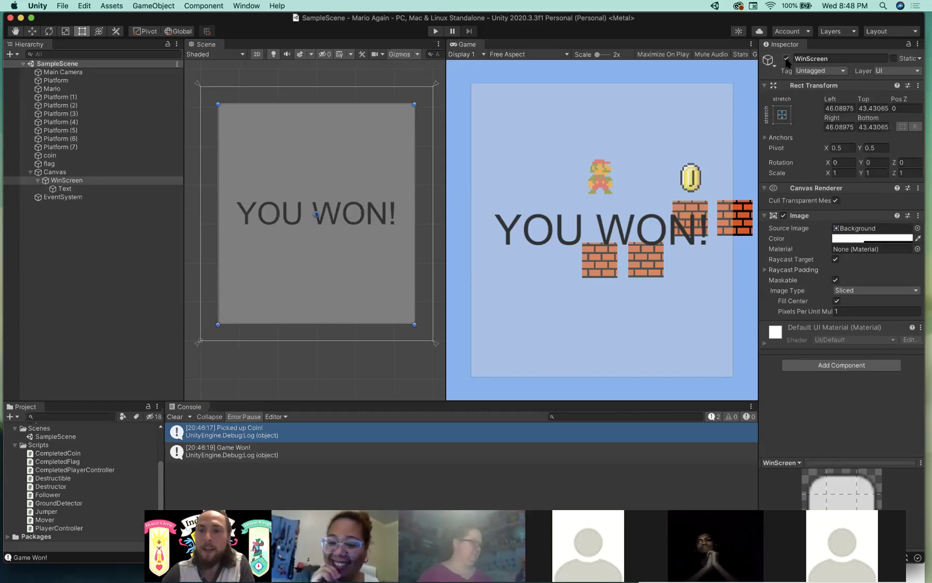
{"action": "key", "text": "alt+shift+a"}
{"action": "key", "text": "super+s"}
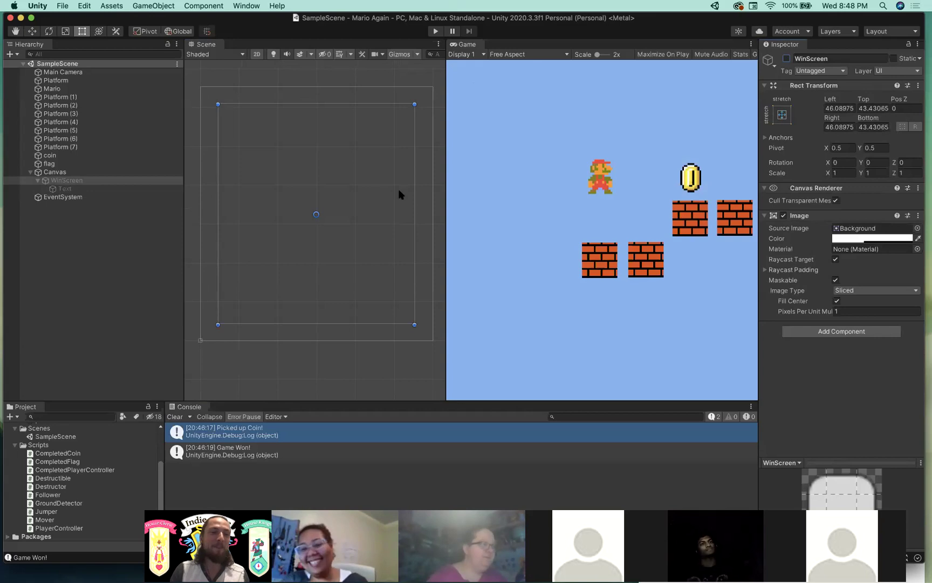
- Create an empty game object at the scene's root level and name it MusicPlayer
{"action": "double_click", "coordinate": [59, 88]}
{"action": "scroll", "coordinate": [321, 146], "scroll_direction": "down", "scroll_amount": 3}
{"action": "scroll", "coordinate": [322, 146], "scroll_direction": "down", "scroll_amount": 5}
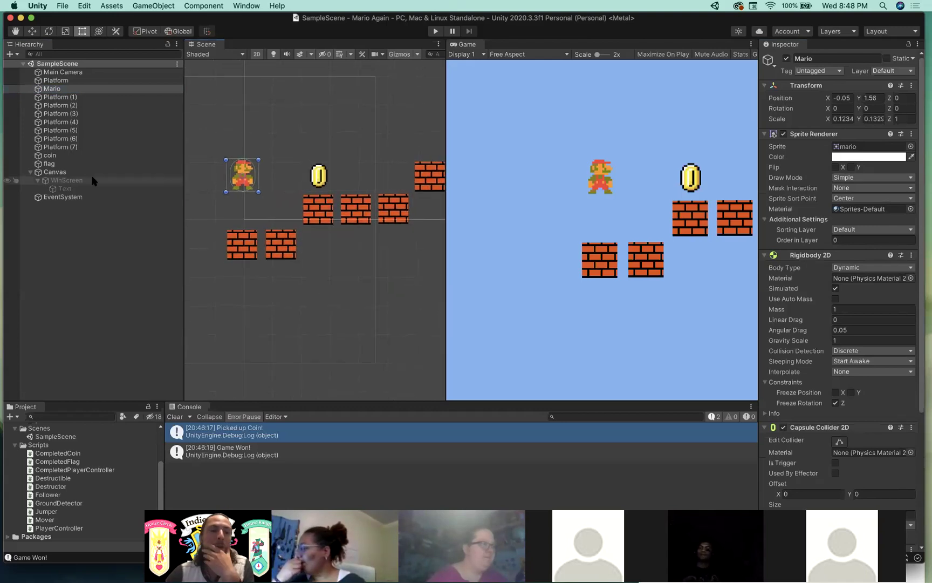
{"action": "left_click", "coordinate": [99, 296]}
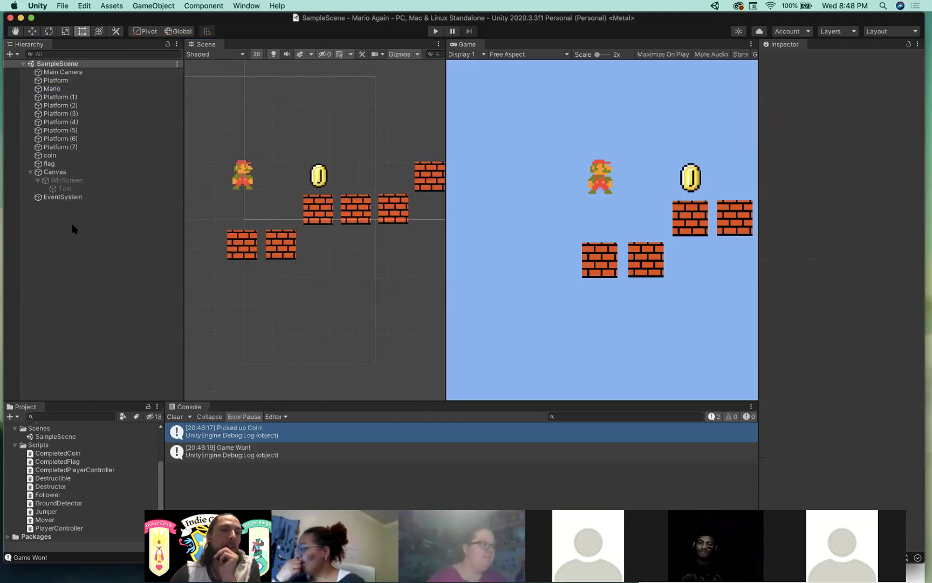
{"action": "left_click", "coordinate": [10, 54]}
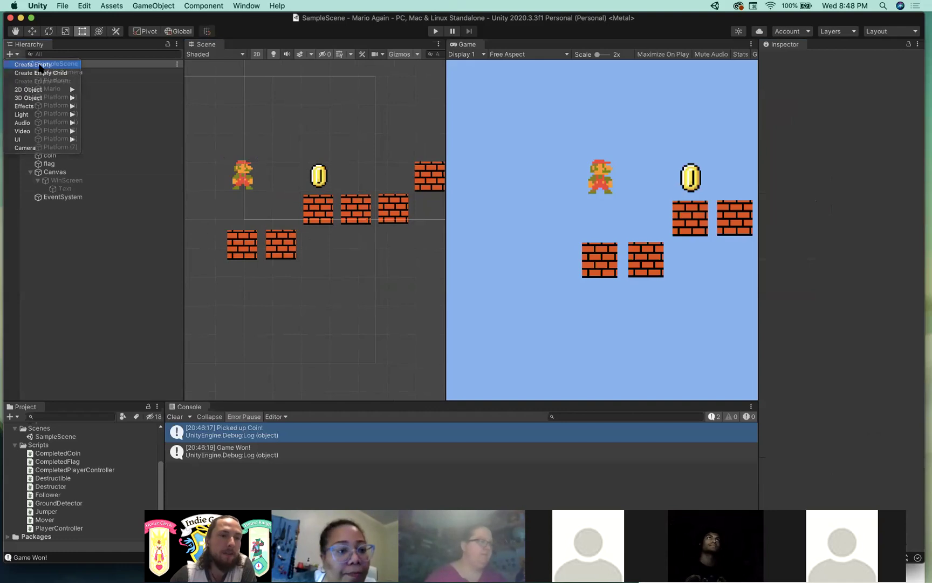
{"action": "left_click", "coordinate": [27, 65]}
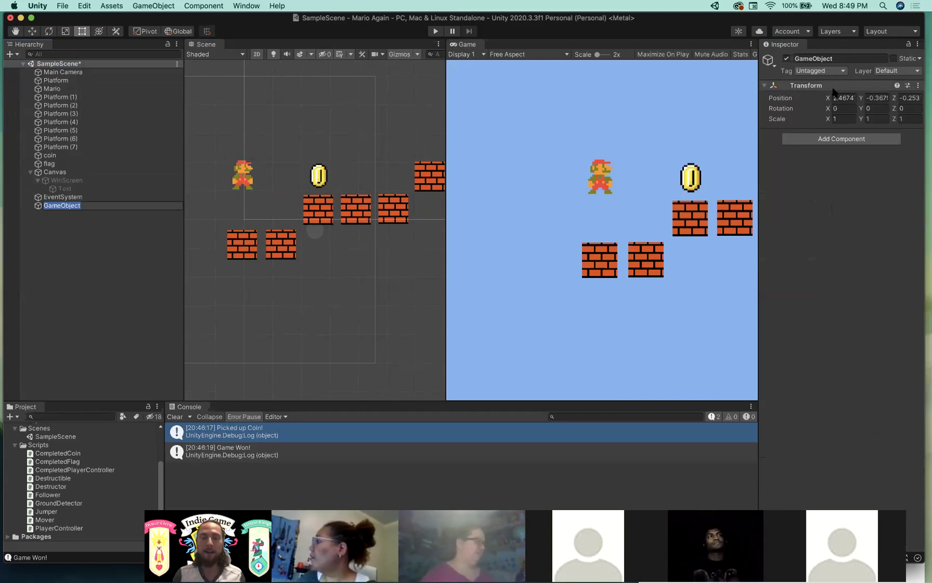
{"action": "left_click", "coordinate": [822, 58]}
{"action": "type", "text": "A"}
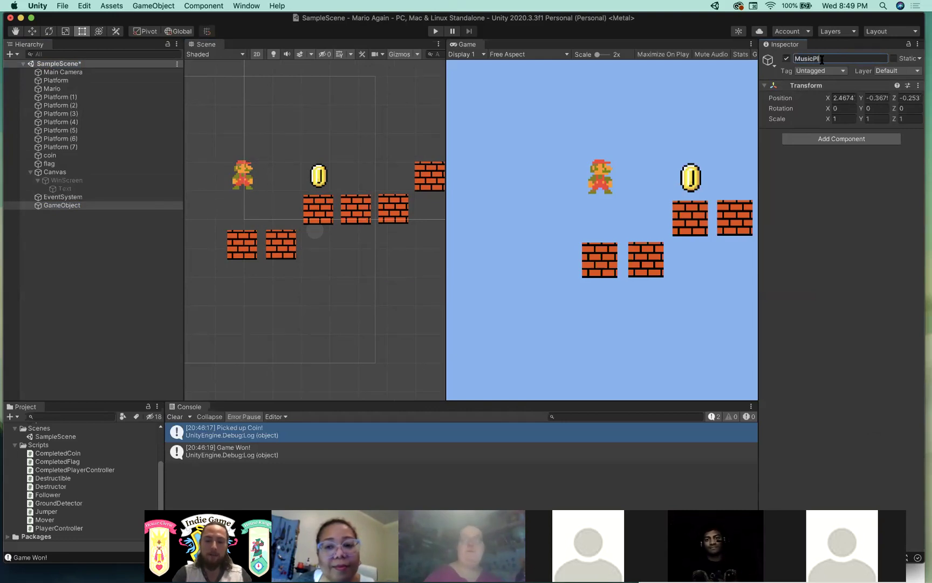
{"action": "type", "text": "Player"}
{"action": "key", "text": "Return"}
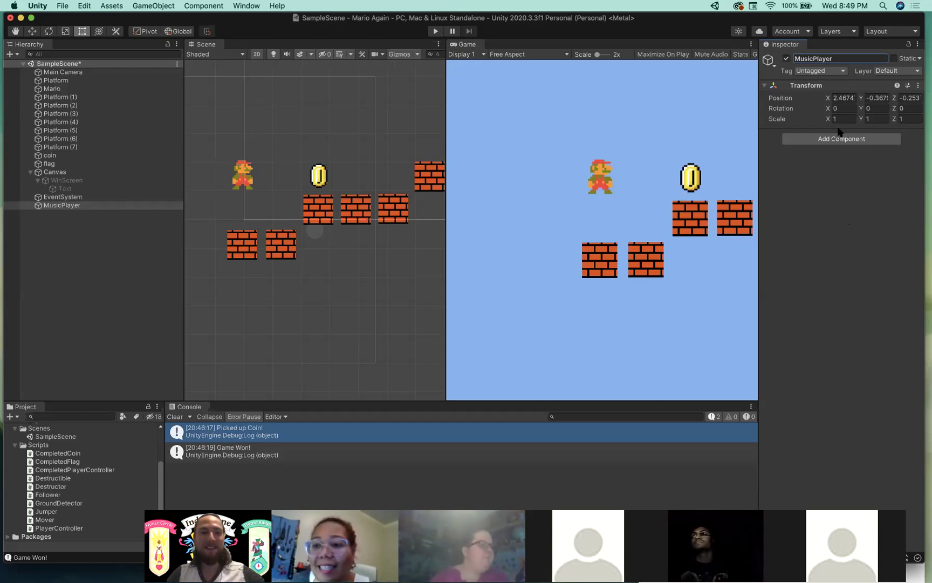
- Add an Audio Source component to the MusicPlayer object
{"action": "left_click", "coordinate": [76, 212]}
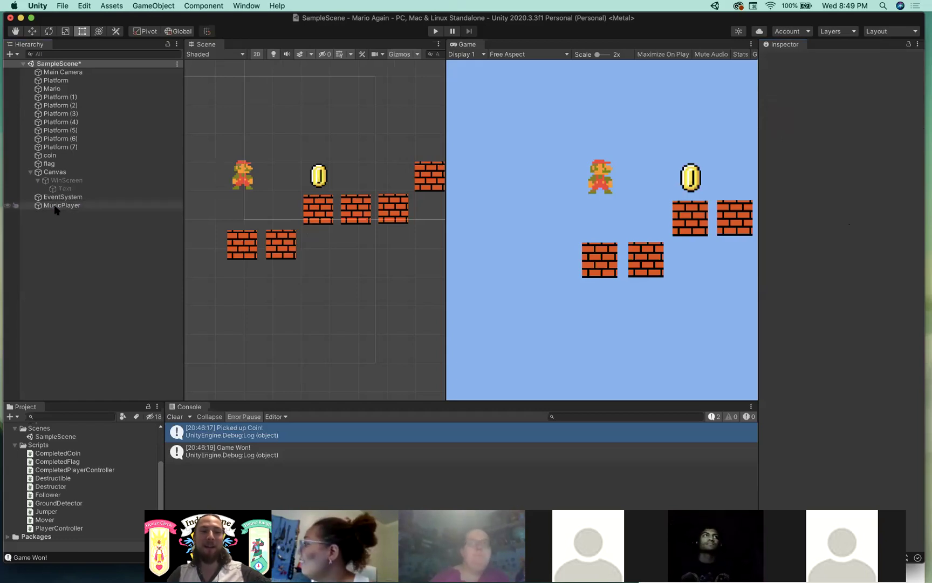
{"action": "left_click", "coordinate": [57, 206]}
{"action": "left_click", "coordinate": [850, 140]}
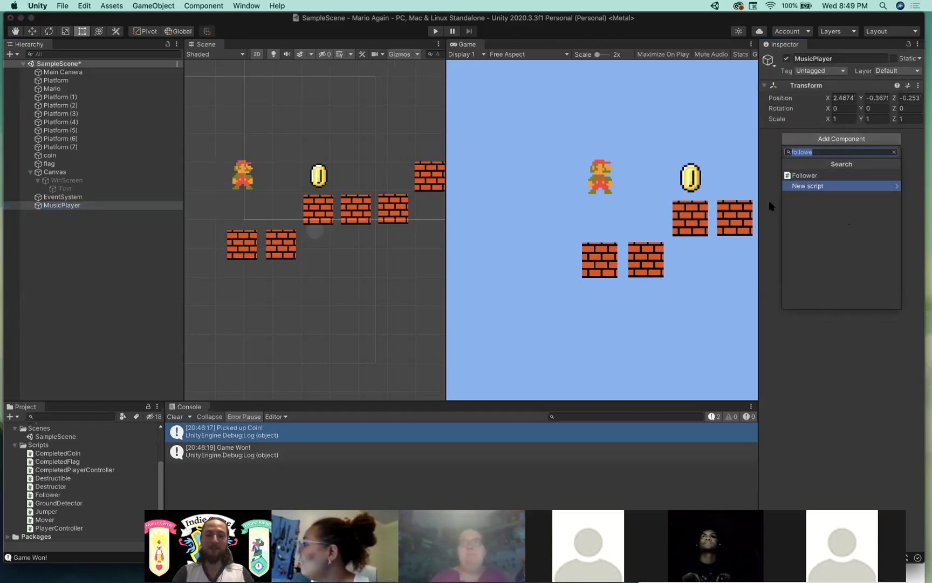
{"action": "type", "text": "audio"}
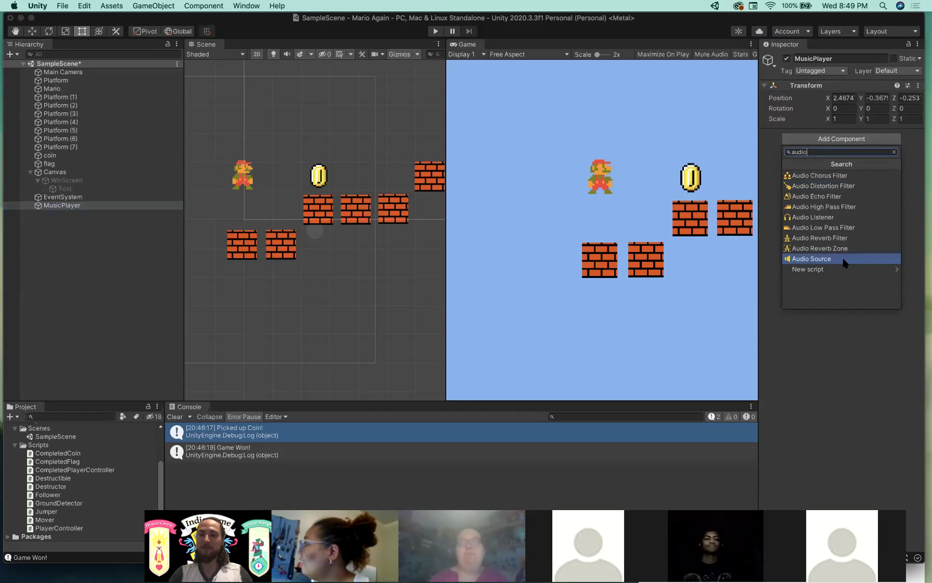
{"action": "left_click", "coordinate": [846, 261]}
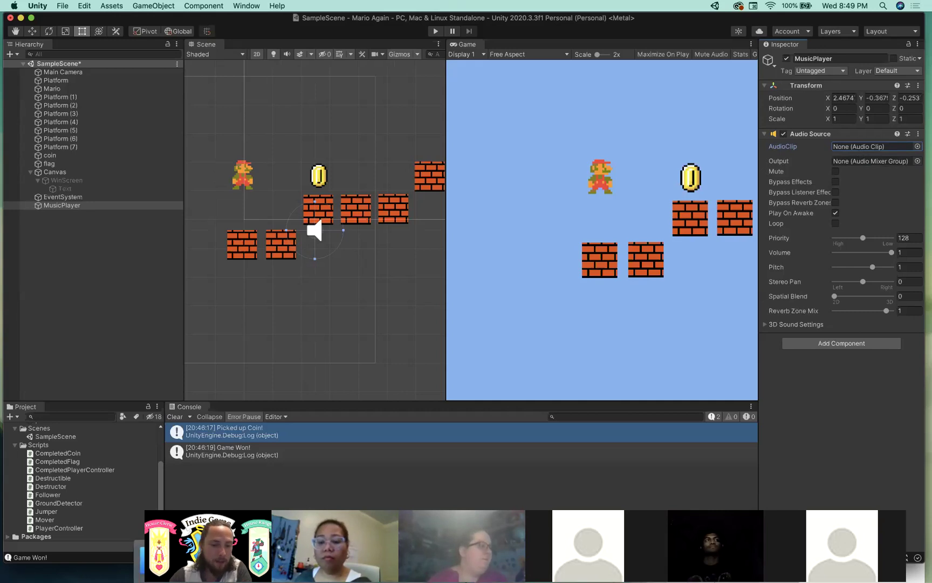
- Import MarioTheme.mp3 from the workspace's Sounds folder into the project's Scenes folder
{"action": "key", "text": "ctrl+Up"}
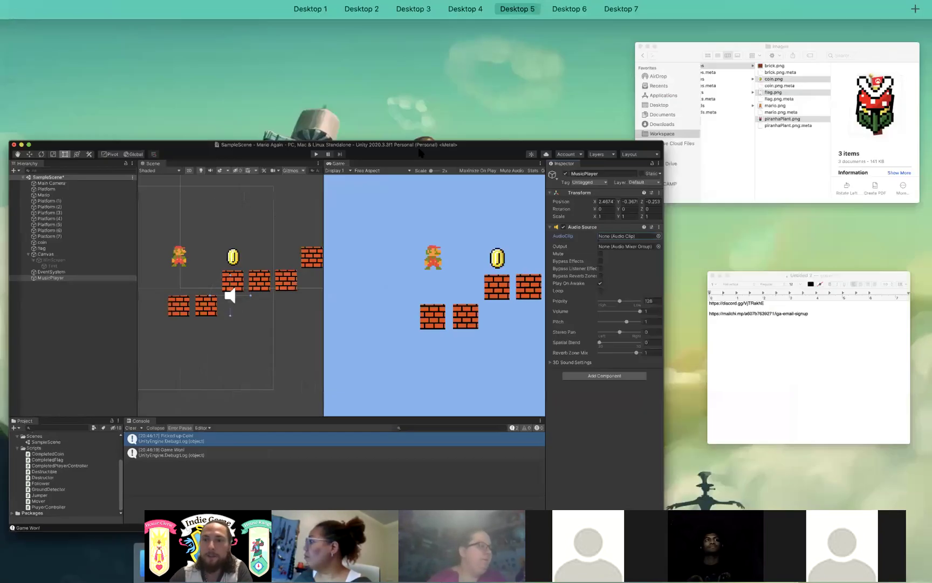
{"action": "left_click", "coordinate": [808, 54]}
{"action": "scroll", "coordinate": [674, 149], "scroll_direction": "left", "scroll_amount": 3}
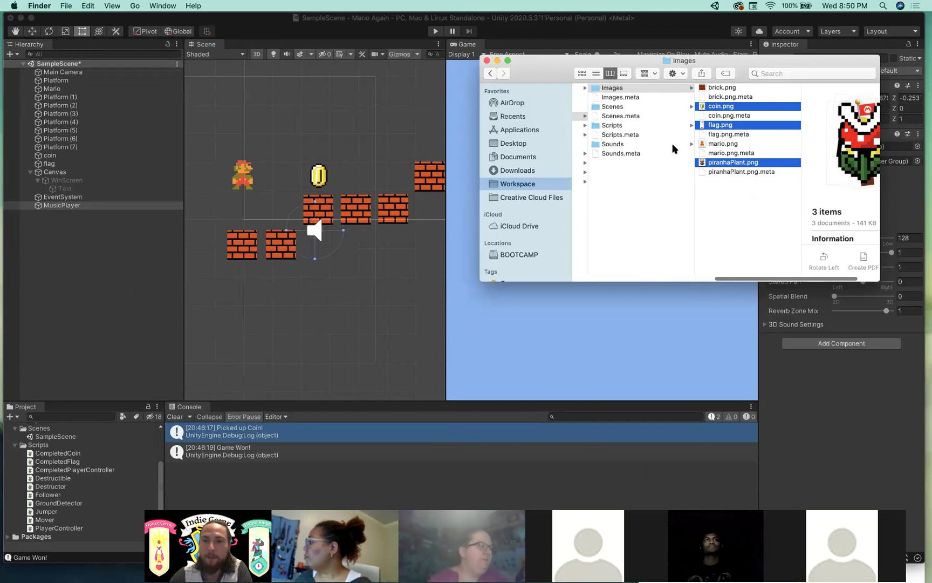
{"action": "left_click", "coordinate": [615, 125]}
{"action": "left_click", "coordinate": [619, 145]}
{"action": "left_click", "coordinate": [728, 107]}
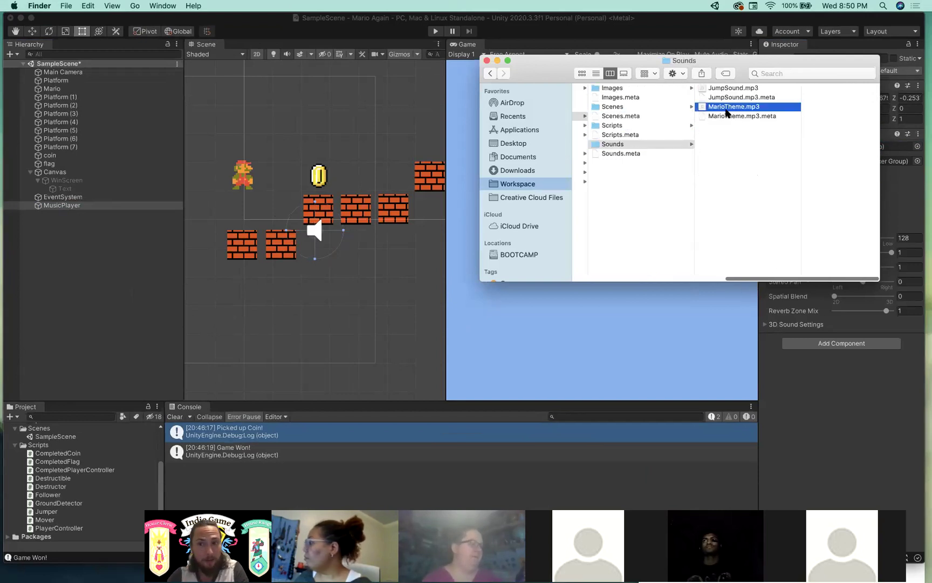
{"action": "left_click", "coordinate": [712, 96]}
{"action": "left_click", "coordinate": [693, 89]}
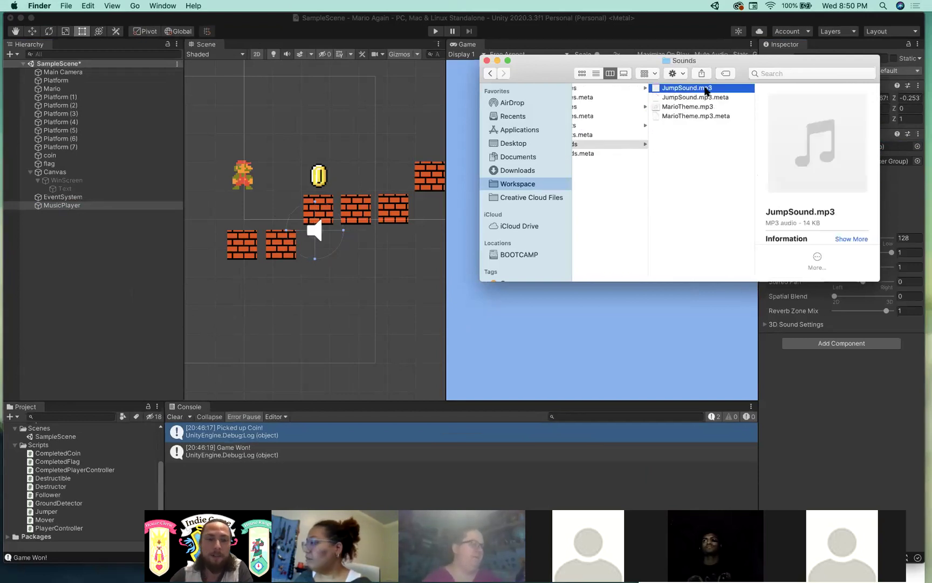
{"action": "left_click", "coordinate": [700, 108]}
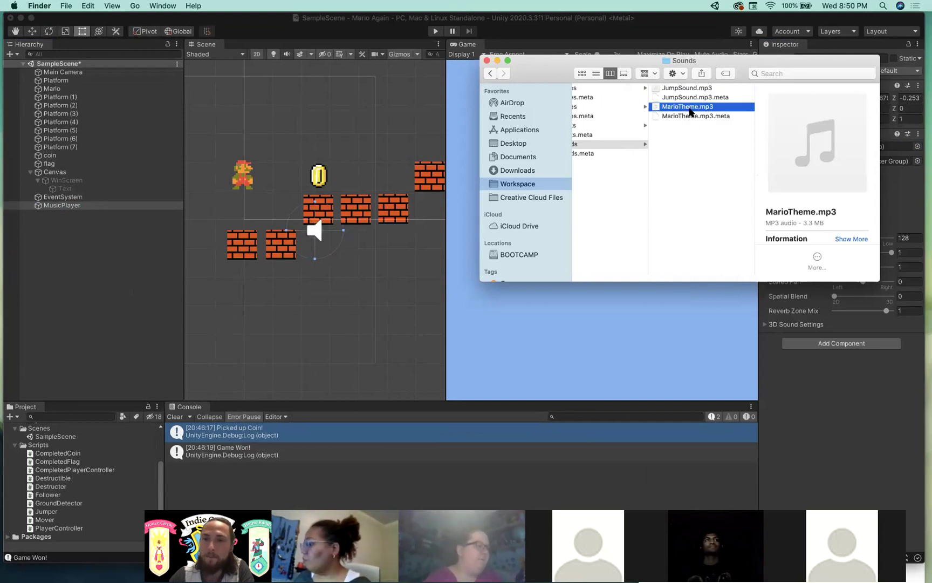
{"action": "left_click_drag", "start_coordinate": [699, 109], "coordinate": [65, 431]}
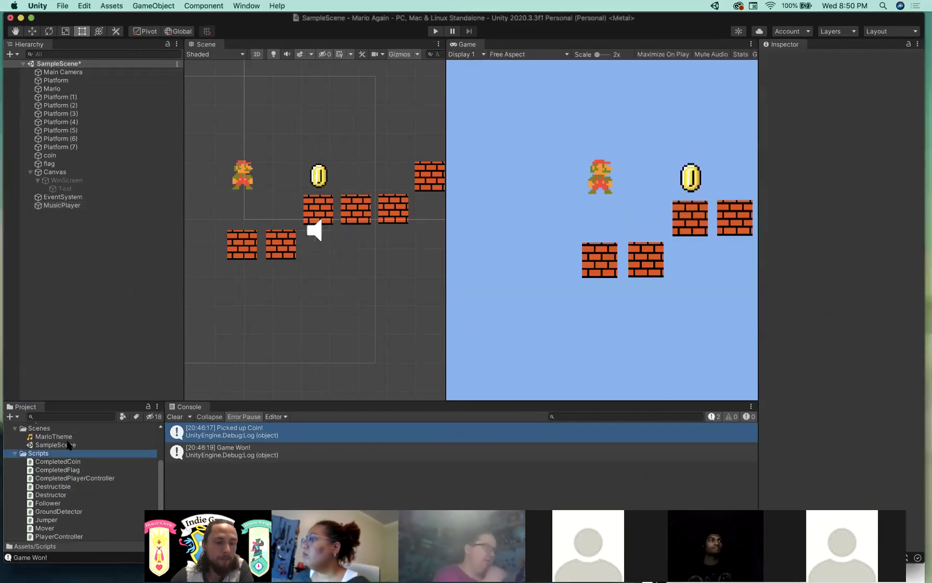
- Assign MarioTheme as the audio clip of the MusicPlayer object's Audio Source and save the scene
{"action": "left_click", "coordinate": [59, 106]}
{"action": "key", "text": "Up"}
{"action": "key", "text": "Up"}
{"action": "key", "text": "Up"}
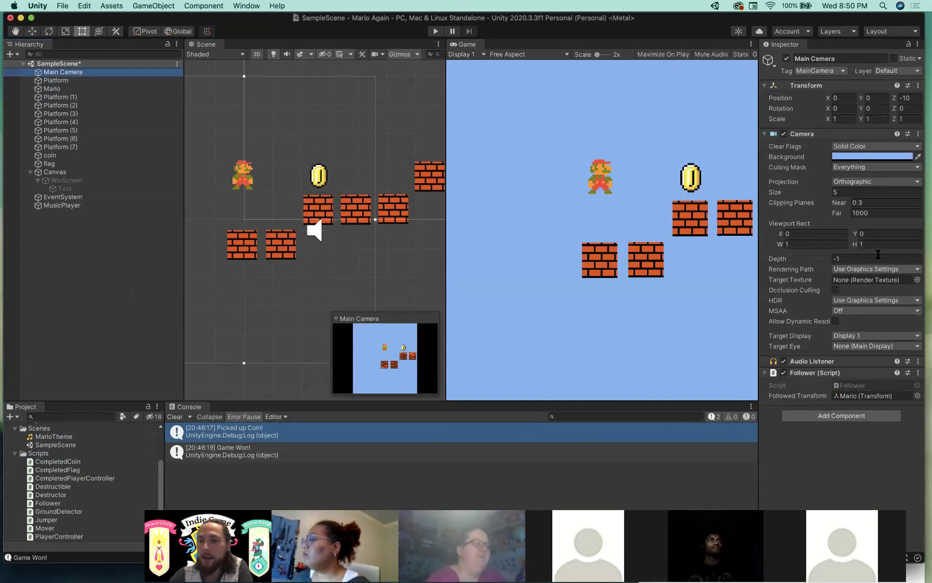
{"action": "left_click", "coordinate": [62, 205]}
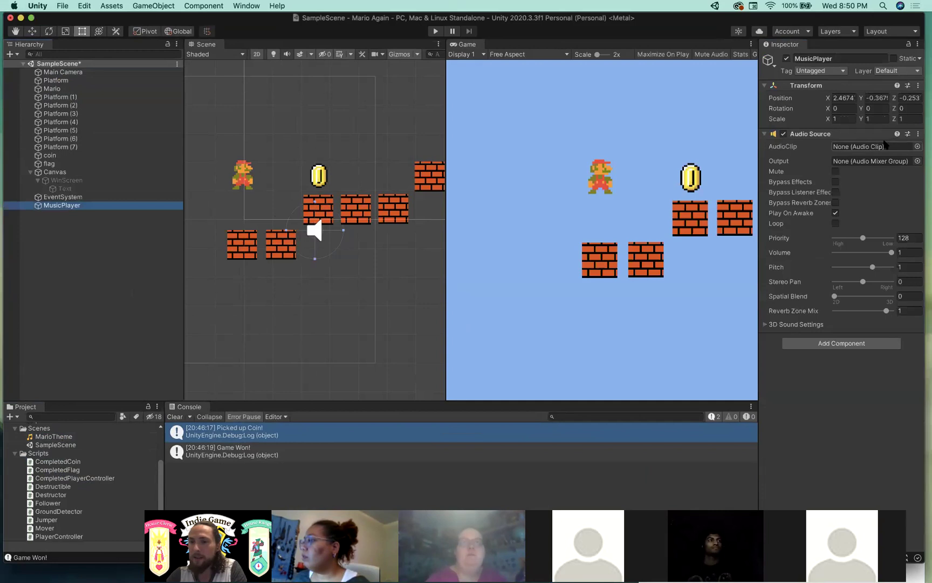
{"action": "left_click_drag", "start_coordinate": [47, 441], "coordinate": [874, 147]}
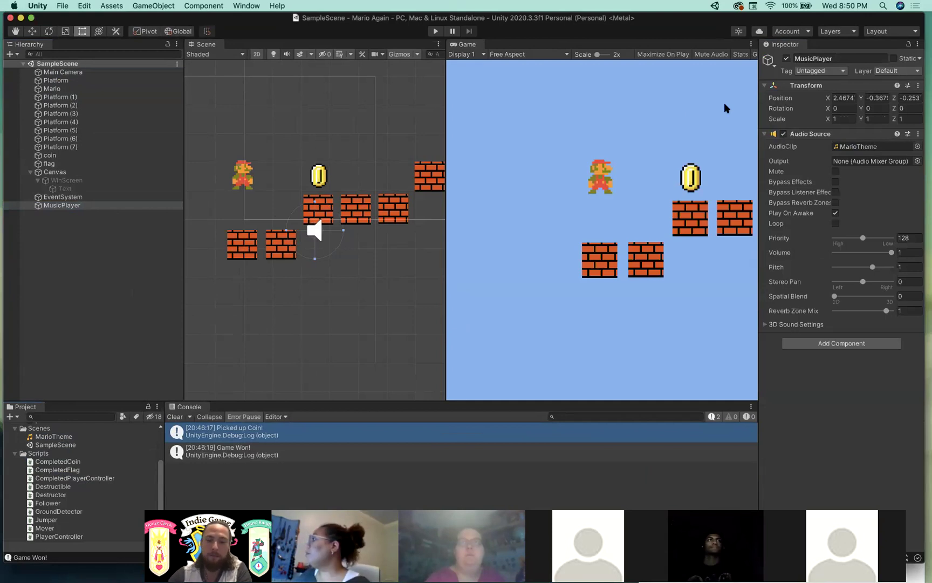
- Enable looping on MusicPlayer's Audio Source and play-test the scene to hear the background music
{"action": "left_click", "coordinate": [836, 224]}
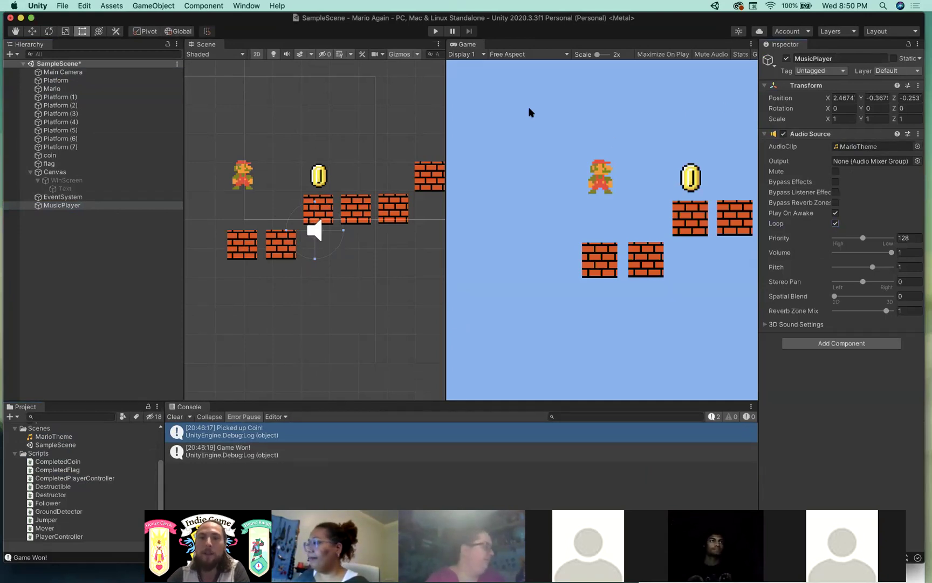
{"action": "left_click", "coordinate": [436, 30]}
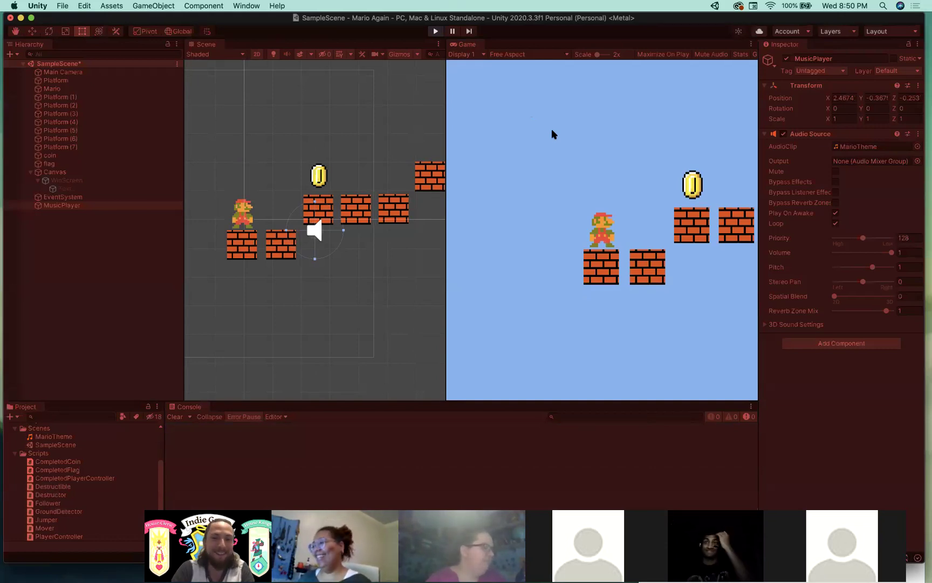
{"action": "left_click", "coordinate": [435, 31]}
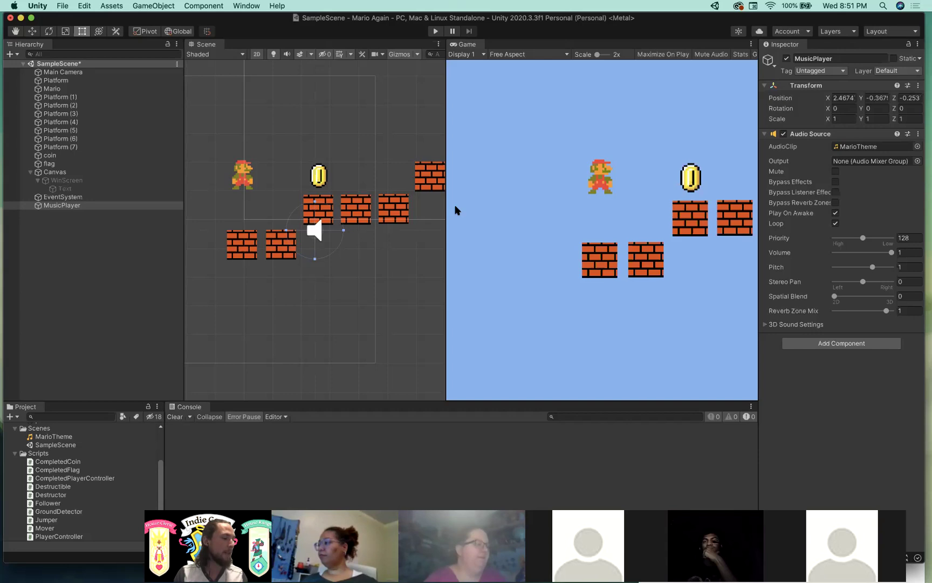
{"action": "scroll", "coordinate": [360, 201], "scroll_direction": "down", "scroll_amount": 3}
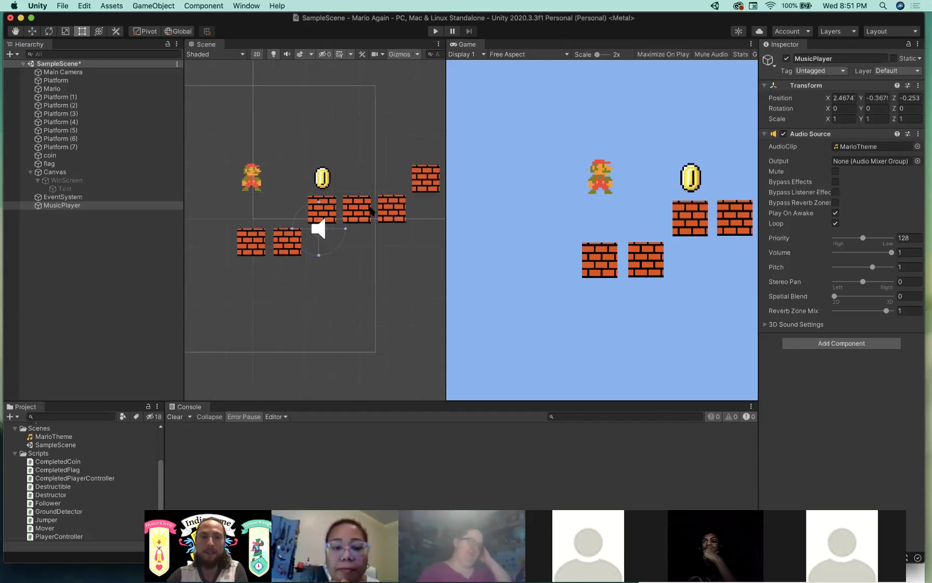
{"action": "middle_click_drag", "start_coordinate": [360, 201], "coordinate": [327, 301]}
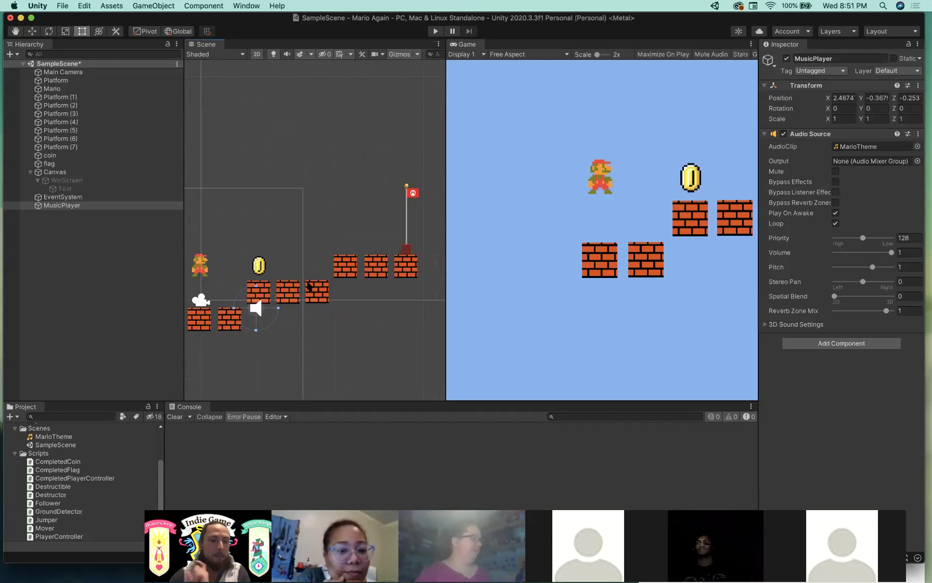
{"action": "left_click", "coordinate": [368, 329]}
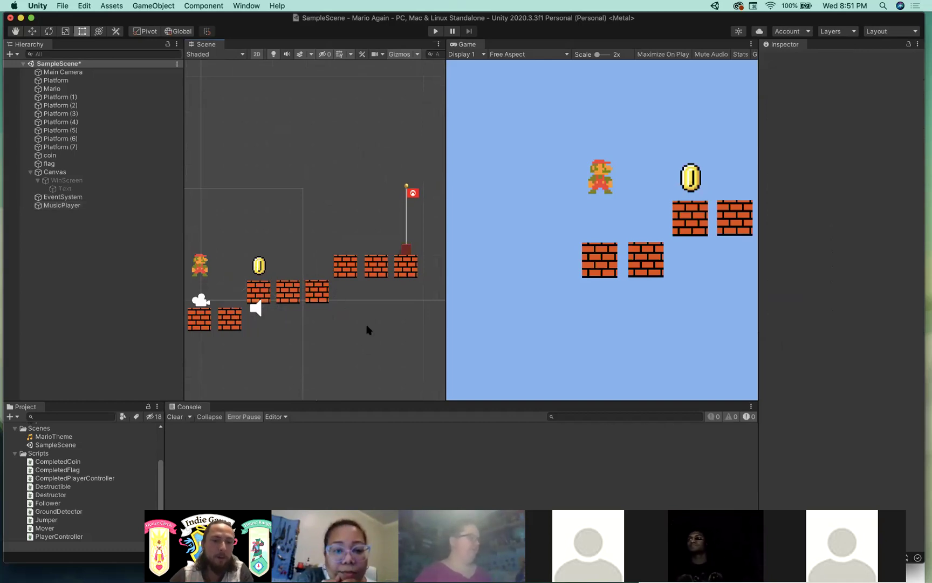
{"action": "left_click", "coordinate": [368, 330]}
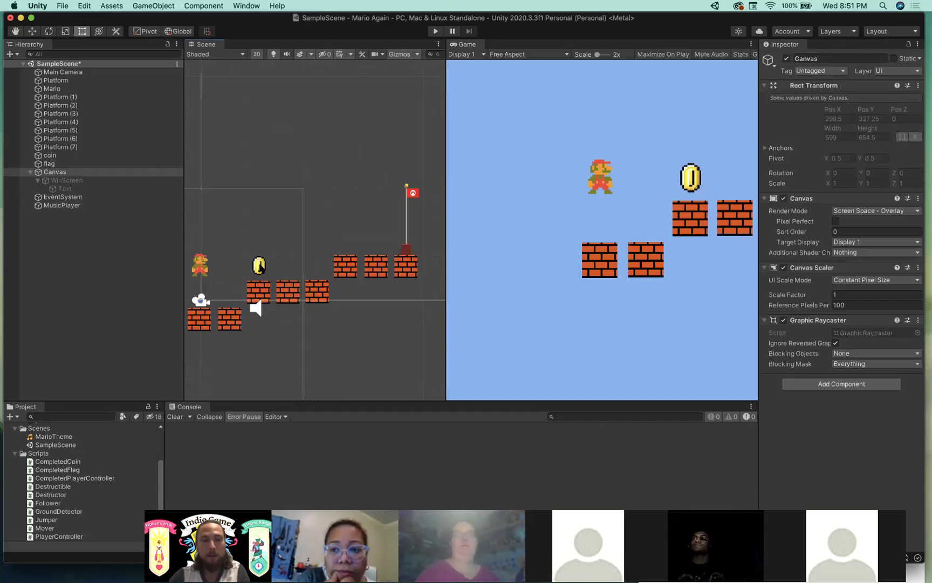
{"action": "left_click", "coordinate": [259, 266]}
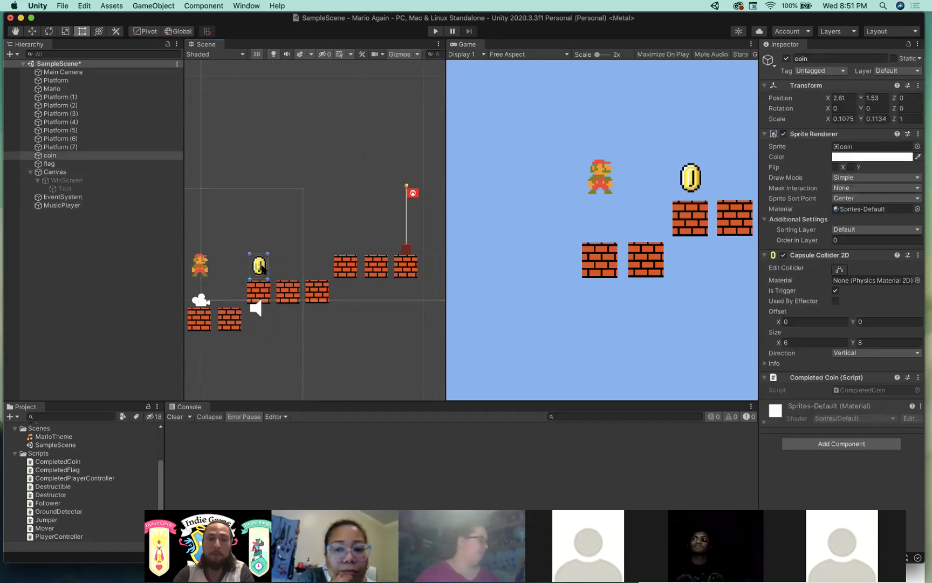
- Examine the piranhaPlant image and the code of the Destructor and Destructible scripts, down to the function that handles dying
{"action": "scroll", "coordinate": [91, 465], "scroll_direction": "up", "scroll_amount": 5}
{"action": "left_click", "coordinate": [52, 478]}
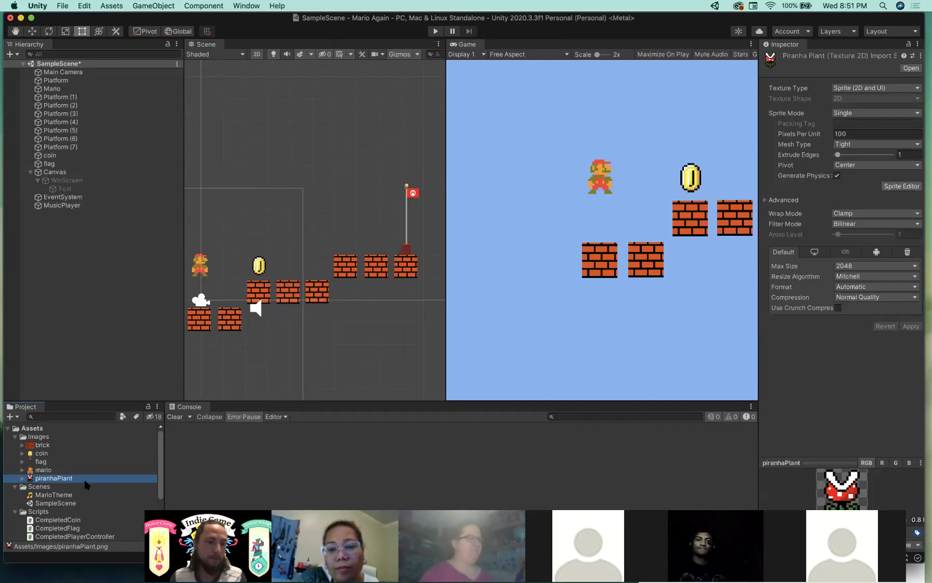
{"action": "scroll", "coordinate": [87, 484], "scroll_direction": "down", "scroll_amount": 5}
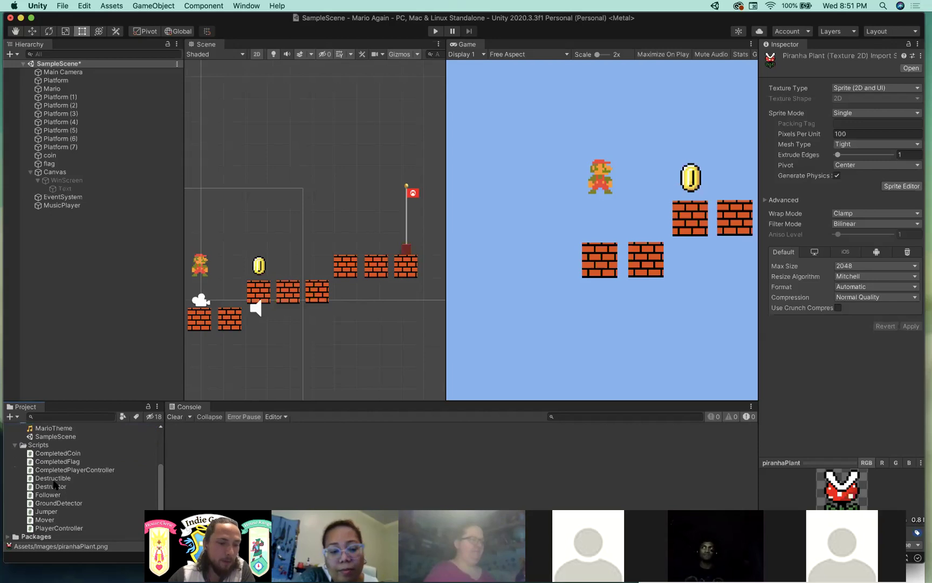
{"action": "left_click", "coordinate": [59, 486]}
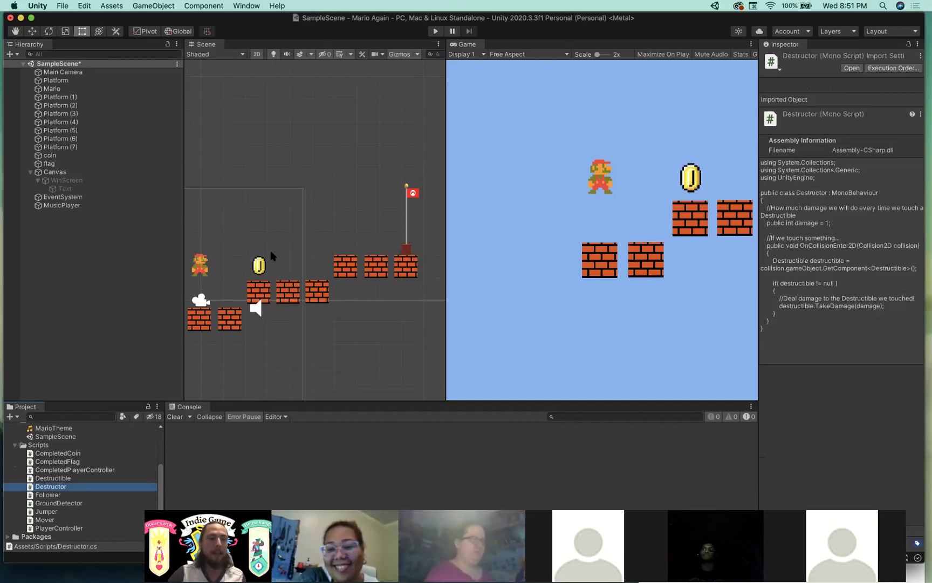
{"action": "key", "text": "ctrl+Up"}
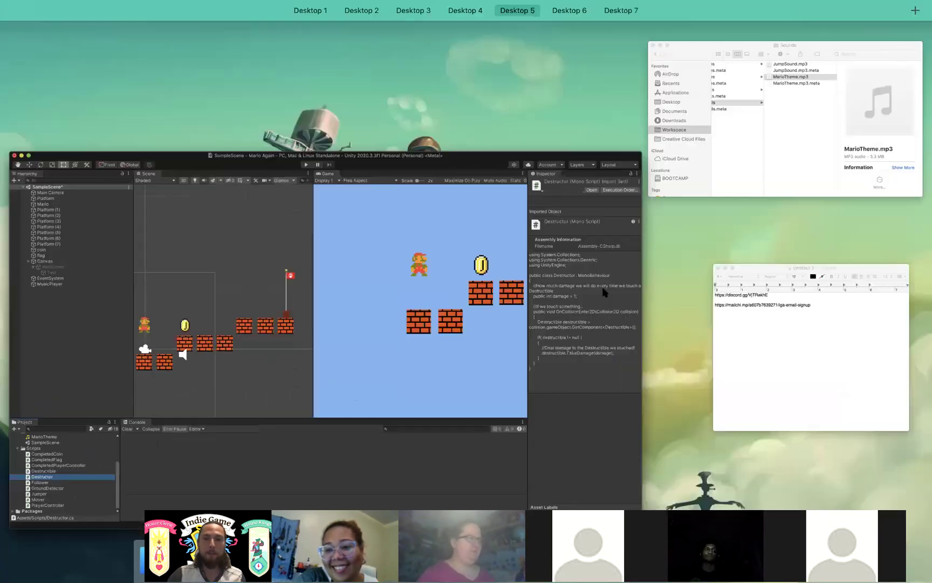
{"action": "left_click", "coordinate": [501, 379]}
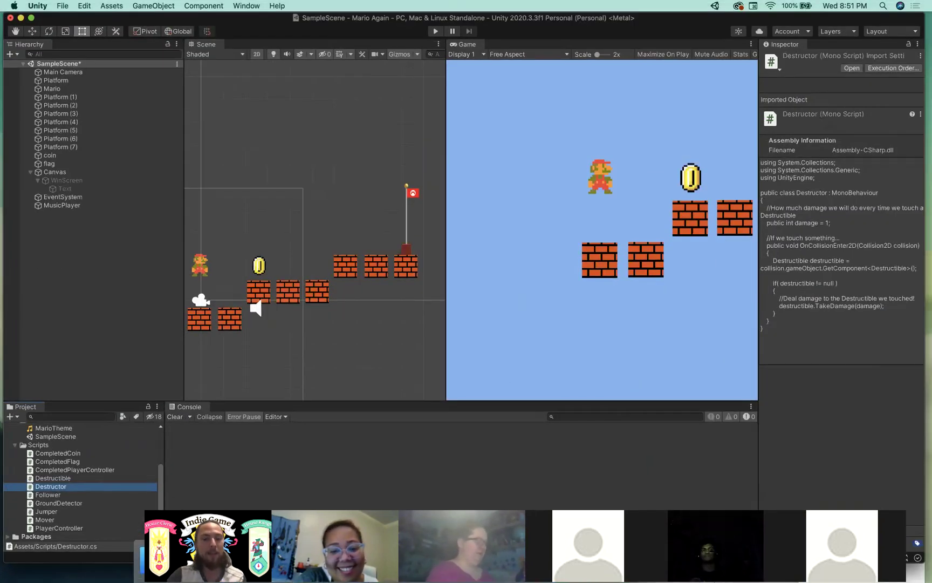
{"action": "left_click", "coordinate": [90, 479]}
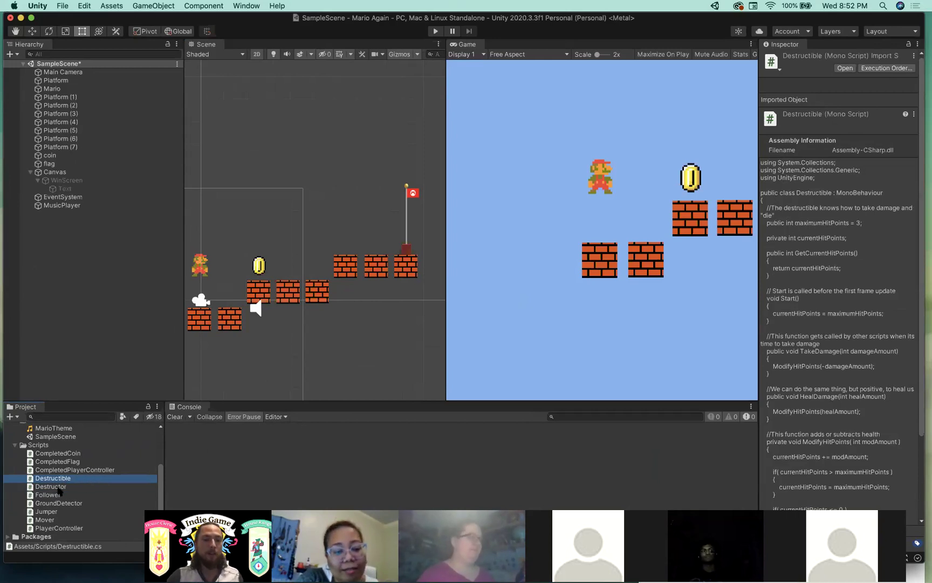
{"action": "left_click", "coordinate": [64, 486]}
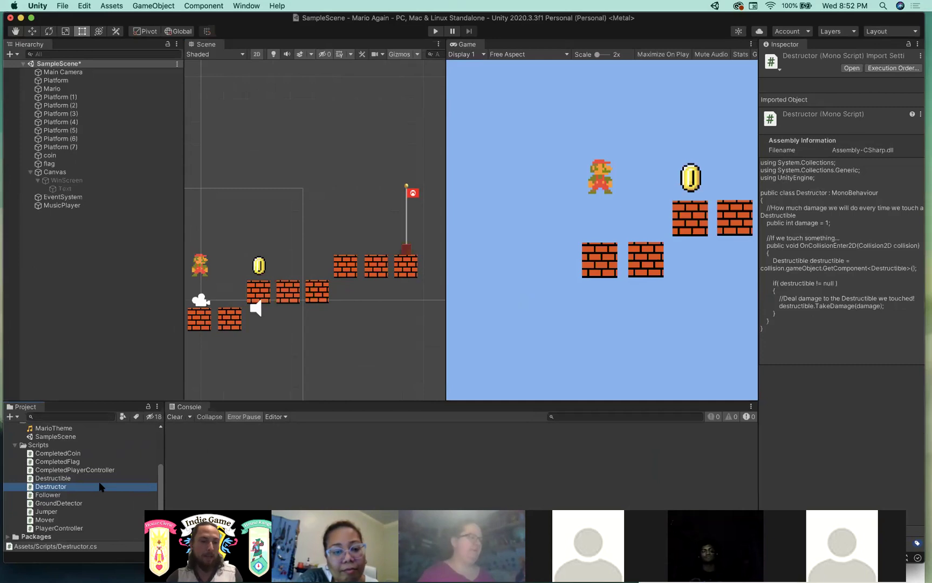
{"action": "key", "text": "Up"}
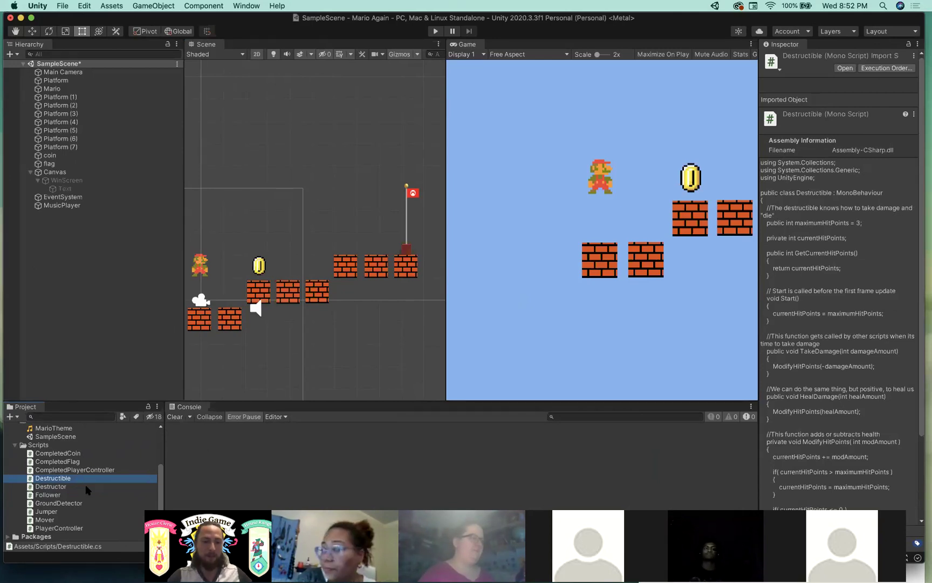
{"action": "key", "text": "Down"}
{"action": "key", "text": "Up"}
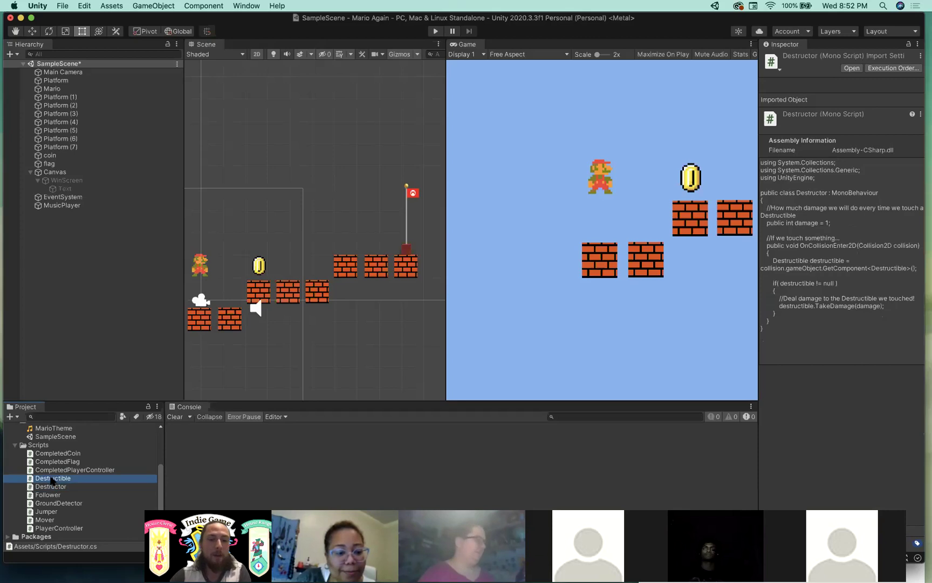
{"action": "key", "text": "Down"}
{"action": "key", "text": "Up"}
{"action": "scroll", "coordinate": [809, 268], "scroll_direction": "down", "scroll_amount": 5}
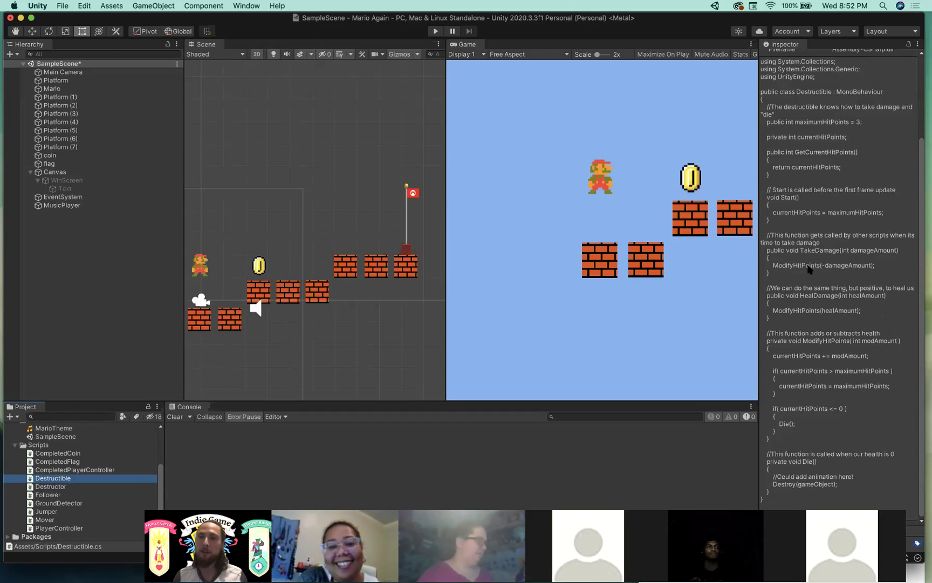
- Switch to Chrome and review the Mario in 2 Hours handout, highlighting the Music section and the easy challenge about making another level
{"action": "key", "text": "ctrl+Left"}
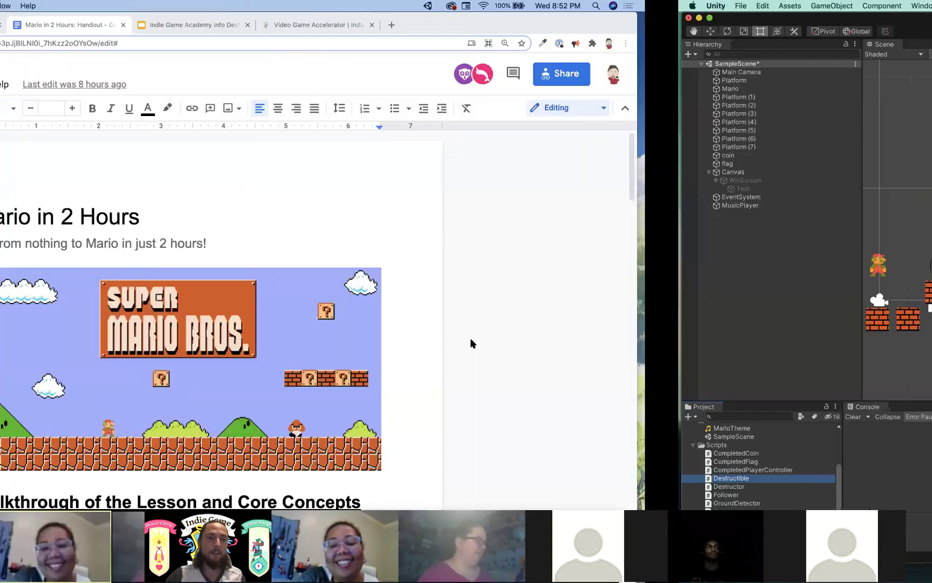
{"action": "scroll", "coordinate": [435, 370], "scroll_direction": "down", "scroll_amount": 15}
{"action": "scroll", "coordinate": [412, 225], "scroll_direction": "up", "scroll_amount": 10}
{"action": "scroll", "coordinate": [412, 227], "scroll_direction": "down", "scroll_amount": 12}
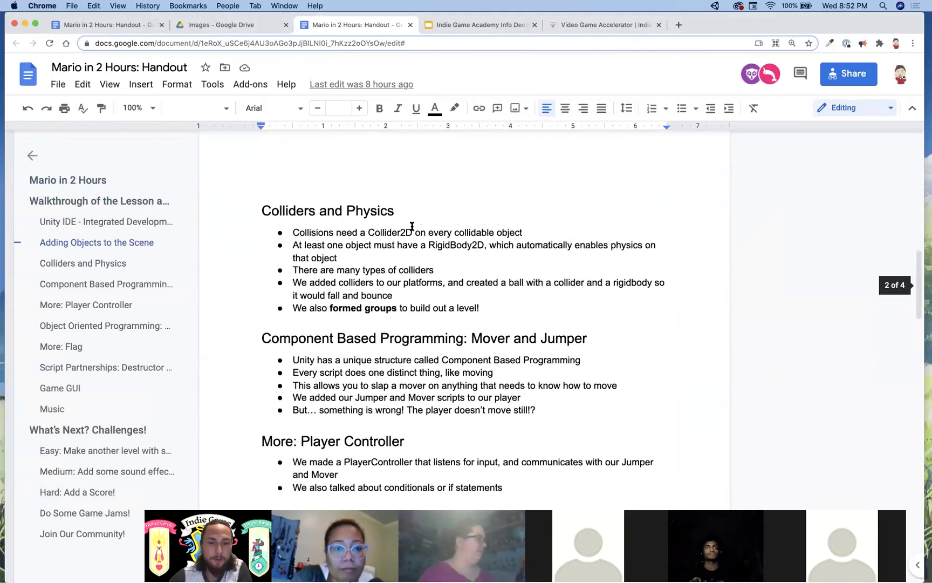
{"action": "scroll", "coordinate": [383, 279], "scroll_direction": "down", "scroll_amount": 8}
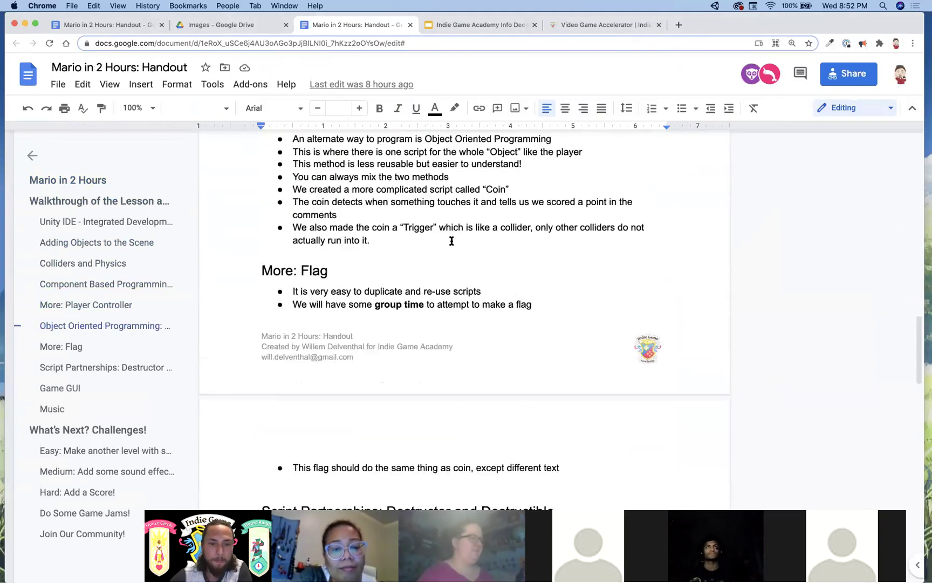
{"action": "scroll", "coordinate": [421, 278], "scroll_direction": "down", "scroll_amount": 3}
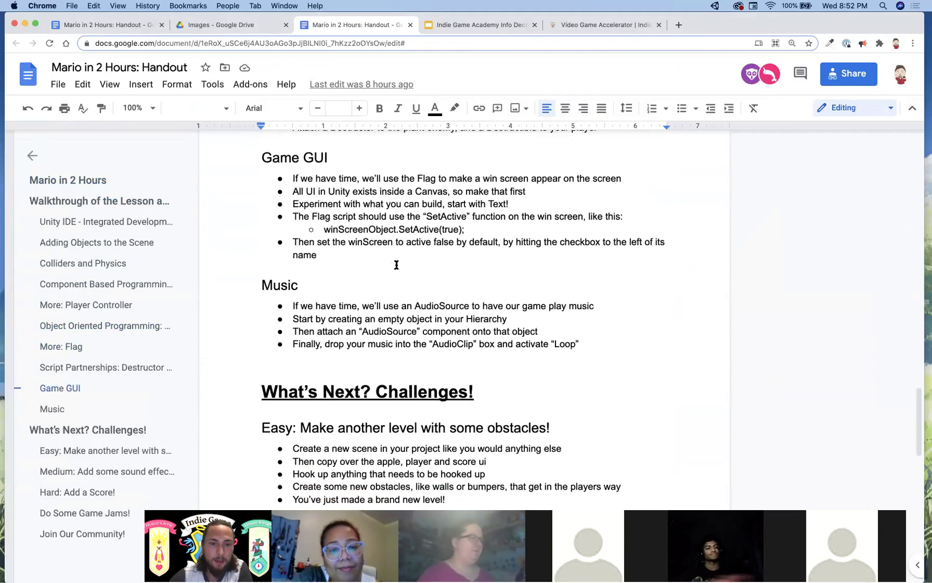
{"action": "left_click", "coordinate": [264, 279]}
{"action": "left_click", "coordinate": [572, 357], "text": "shift"}
{"action": "scroll", "coordinate": [574, 359], "scroll_direction": "down", "scroll_amount": 3}
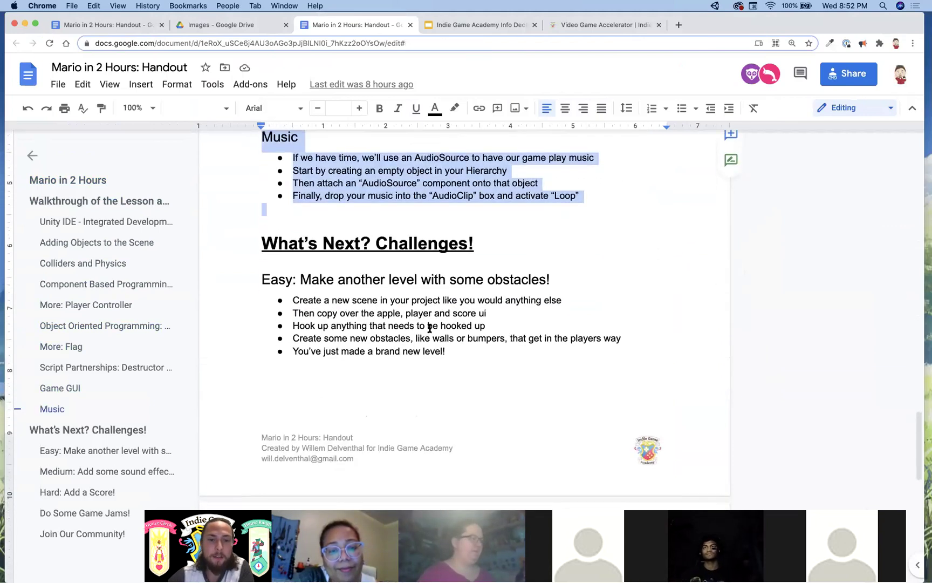
{"action": "scroll", "coordinate": [431, 326], "scroll_direction": "down", "scroll_amount": 2}
{"action": "left_click", "coordinate": [294, 294]}
{"action": "left_click", "coordinate": [254, 236]}
{"action": "left_click", "coordinate": [517, 333], "text": "shift"}
{"action": "scroll", "coordinate": [516, 334], "scroll_direction": "down", "scroll_amount": 1}
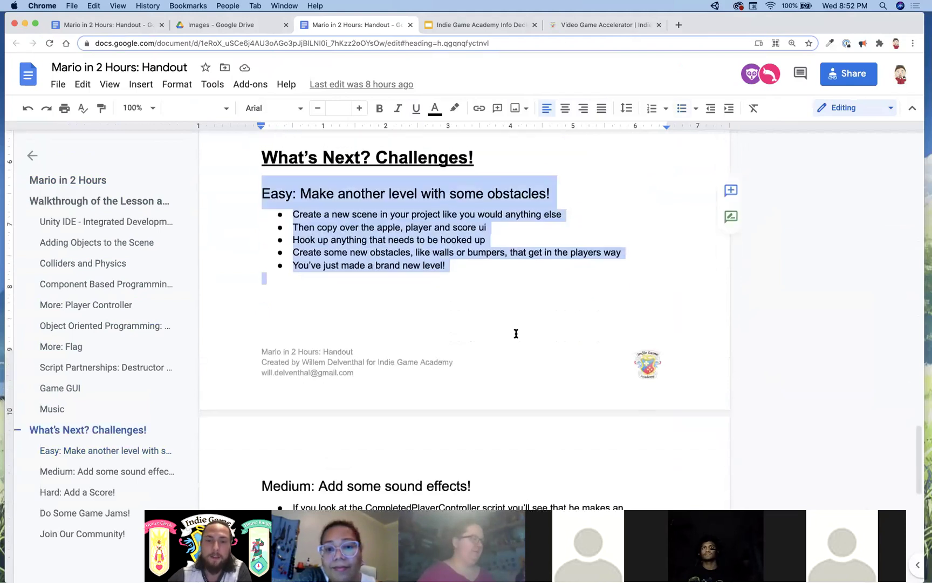
- Switch to Unity, open the SampleScene asset and save the modified scene
{"action": "key", "text": "super+Tab"}
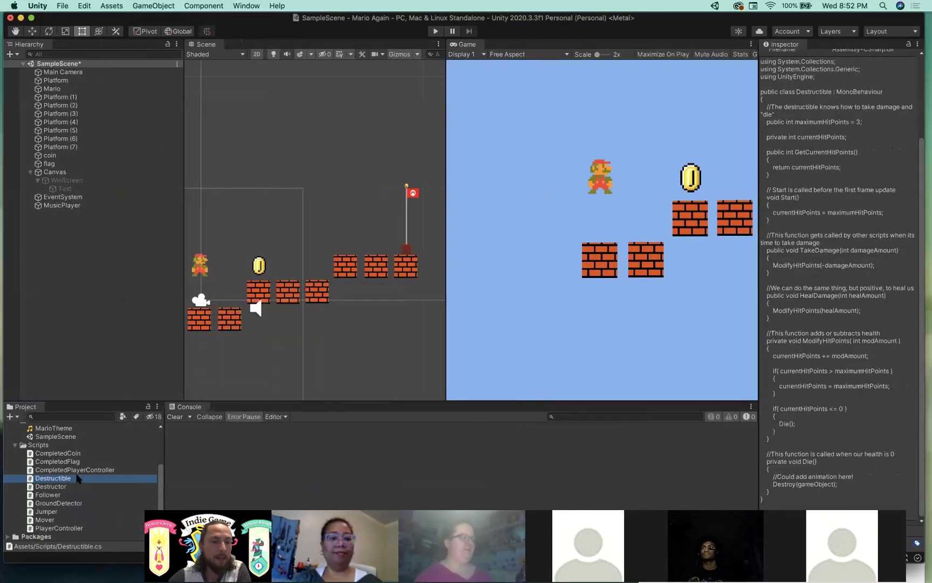
{"action": "scroll", "coordinate": [87, 466], "scroll_direction": "up", "scroll_amount": 3}
{"action": "scroll", "coordinate": [87, 466], "scroll_direction": "down", "scroll_amount": 3}
{"action": "double_click", "coordinate": [81, 458]}
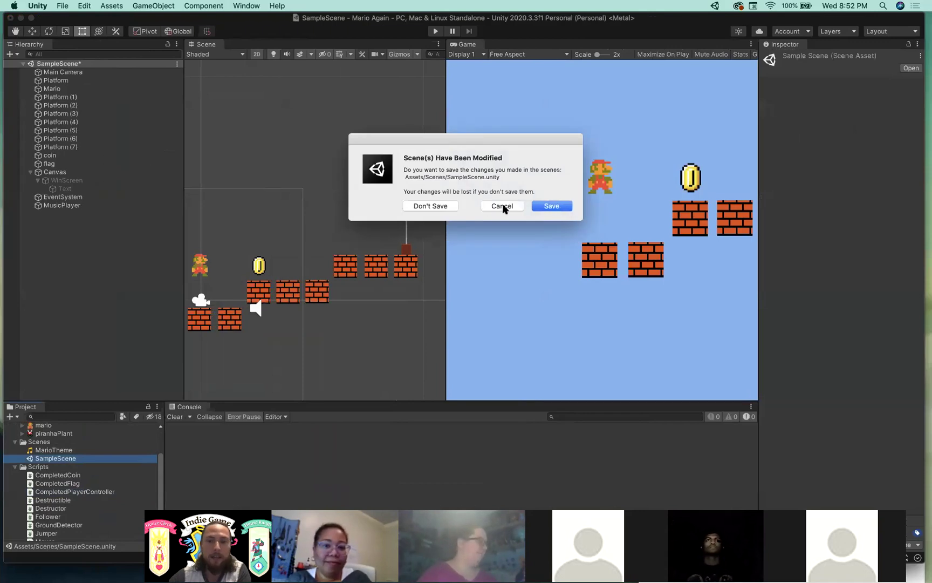
{"action": "left_click", "coordinate": [551, 205]}
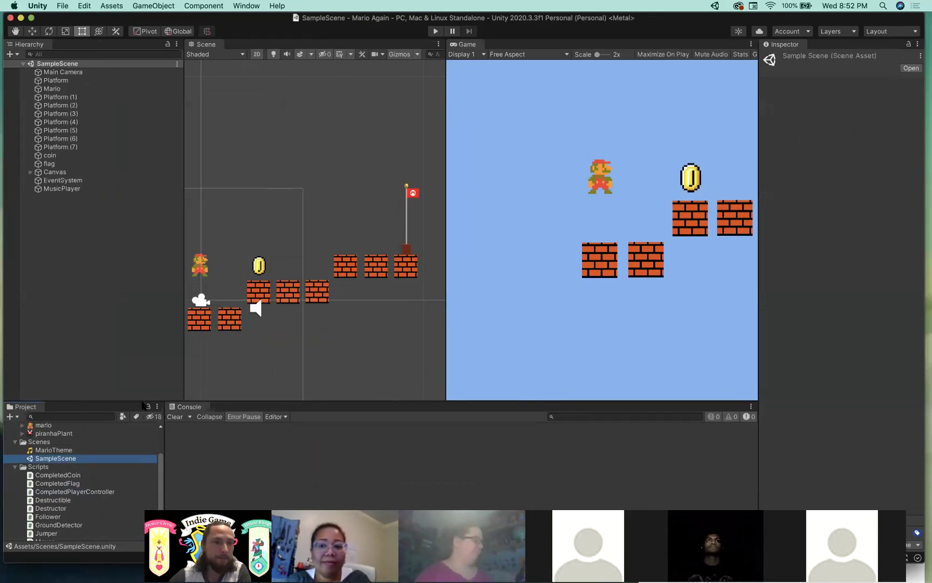
{"action": "left_click", "coordinate": [60, 450]}
{"action": "left_click", "coordinate": [53, 459]}
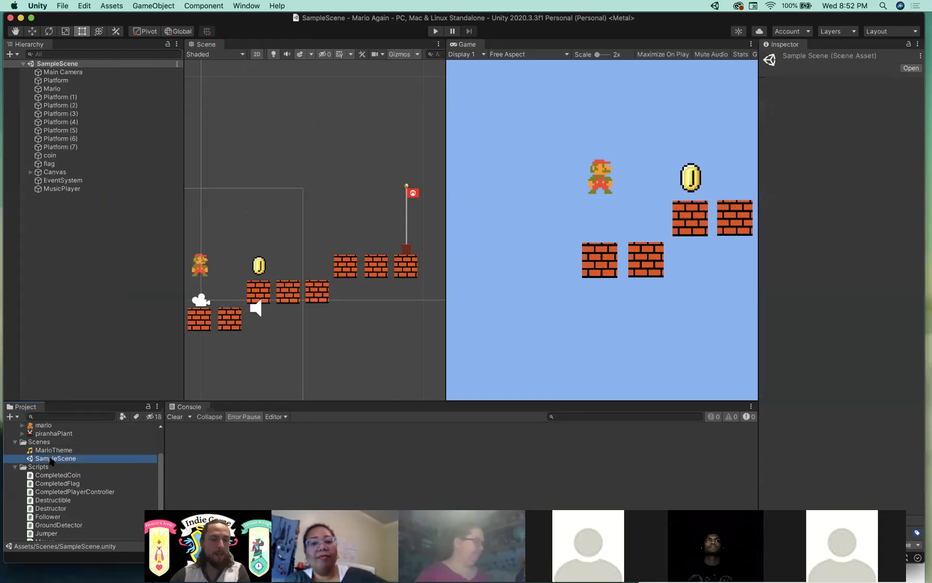
{"action": "key", "text": "Up"}
{"action": "key", "text": "Down"}
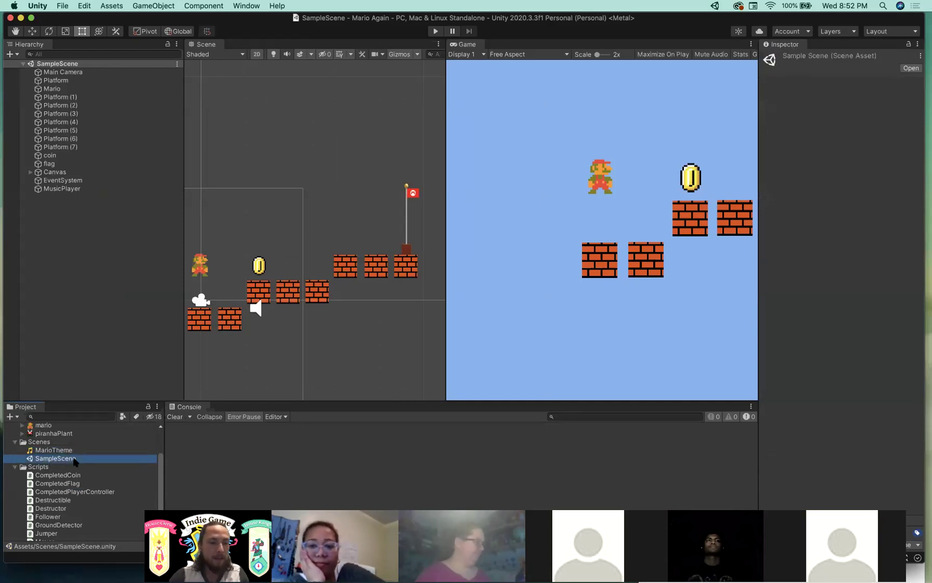
{"action": "right_click", "coordinate": [74, 459]}
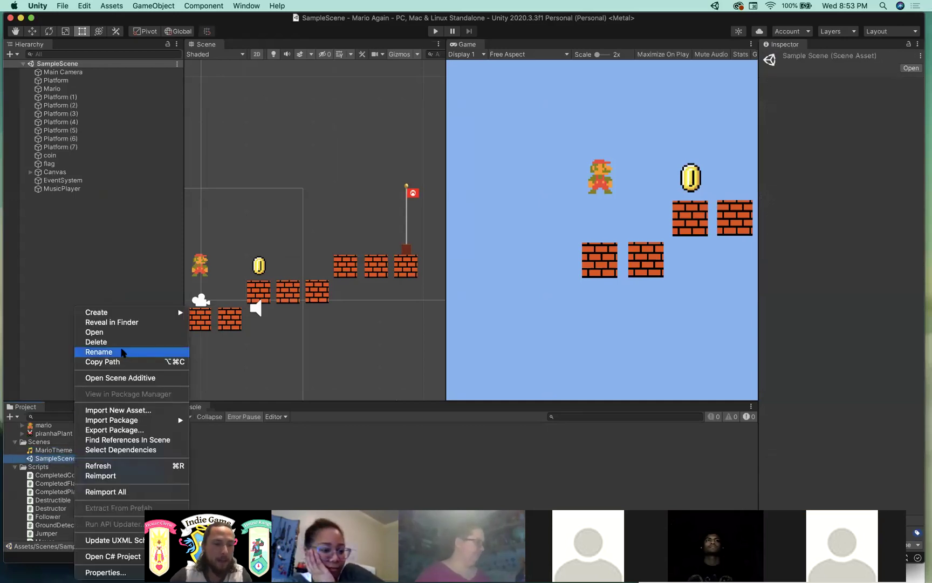
{"action": "left_click", "coordinate": [47, 459]}
{"action": "left_click", "coordinate": [61, 450]}
{"action": "left_click", "coordinate": [53, 458]}
{"action": "right_click", "coordinate": [52, 460]}
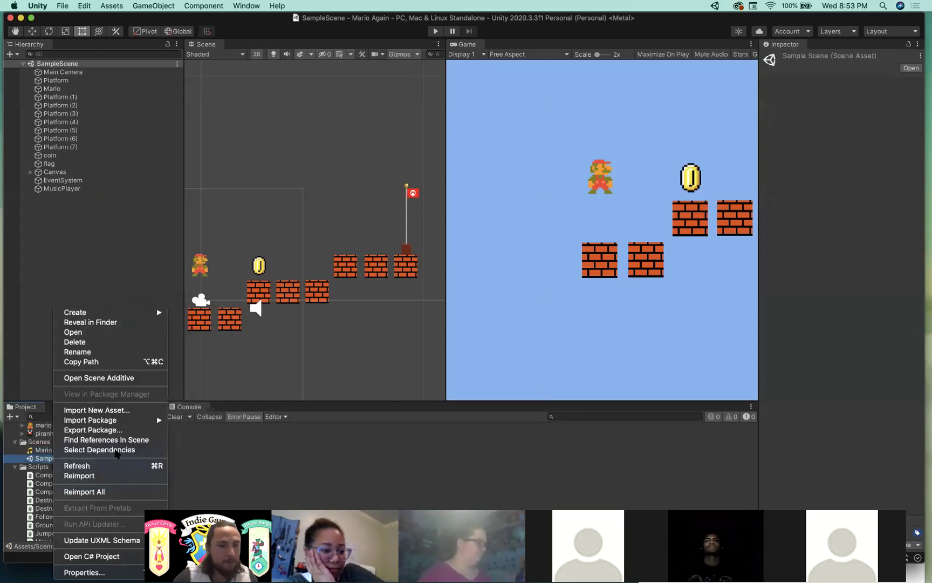
{"action": "left_click", "coordinate": [52, 462]}
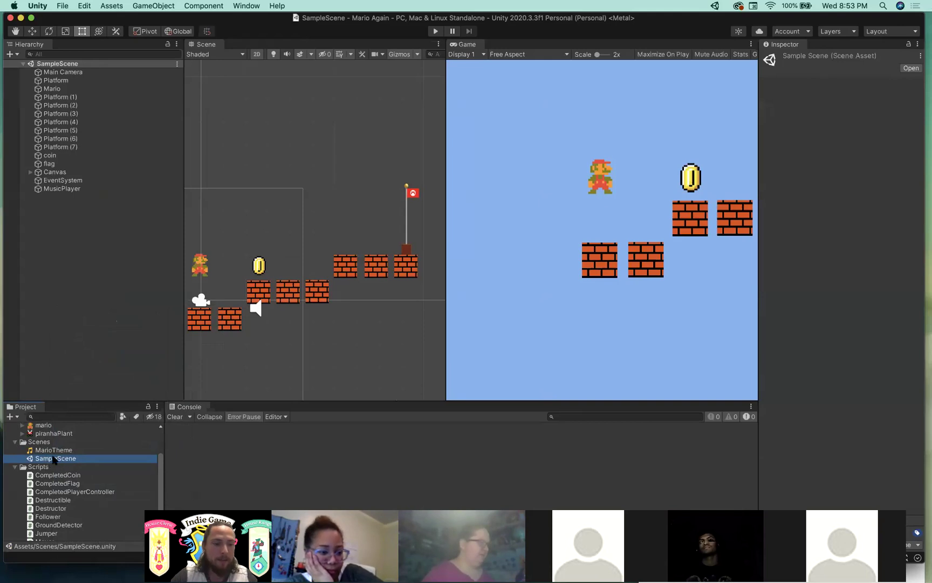
{"action": "left_click", "coordinate": [60, 450]}
{"action": "left_click", "coordinate": [63, 458]}
{"action": "left_click", "coordinate": [82, 451]}
{"action": "left_click", "coordinate": [77, 460]}
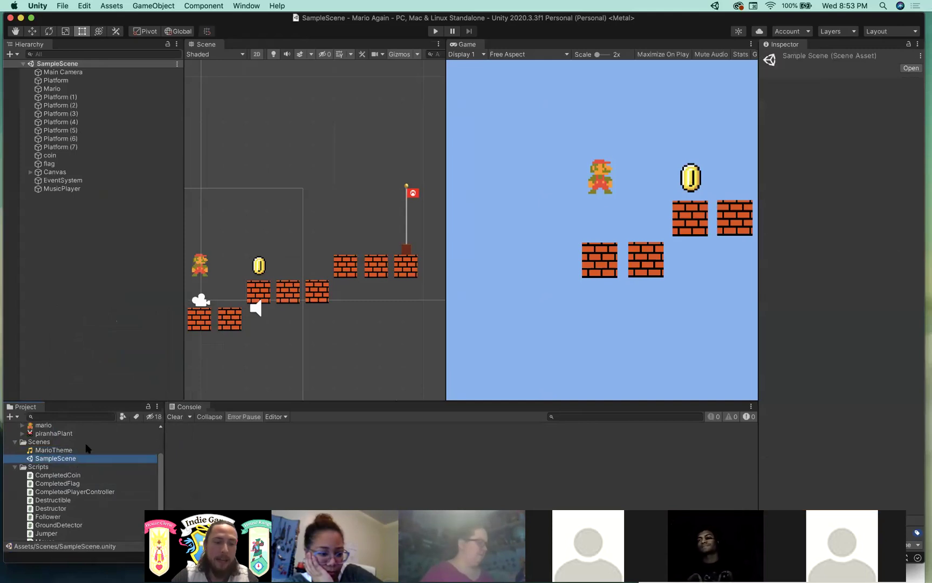
{"action": "right_click", "coordinate": [63, 458]}
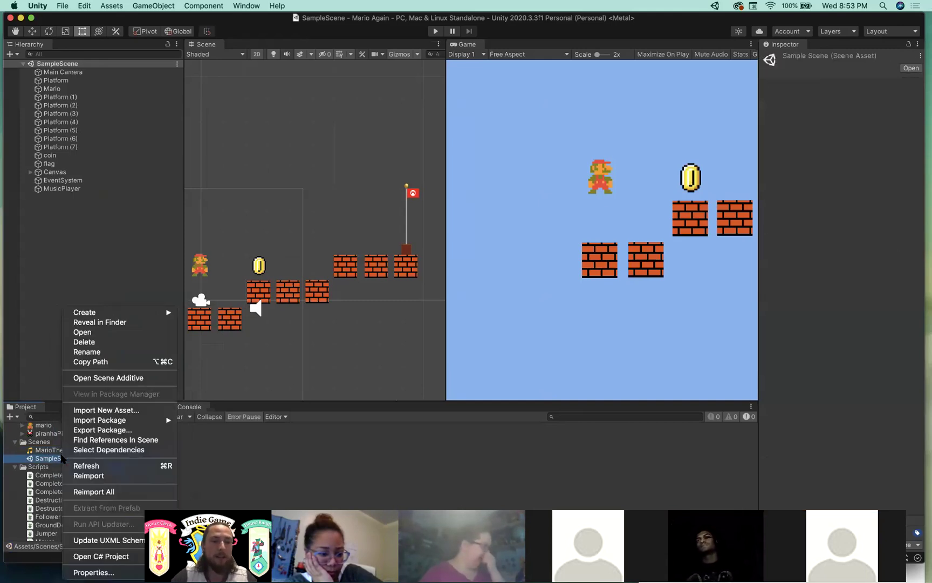
{"action": "left_click", "coordinate": [34, 449]}
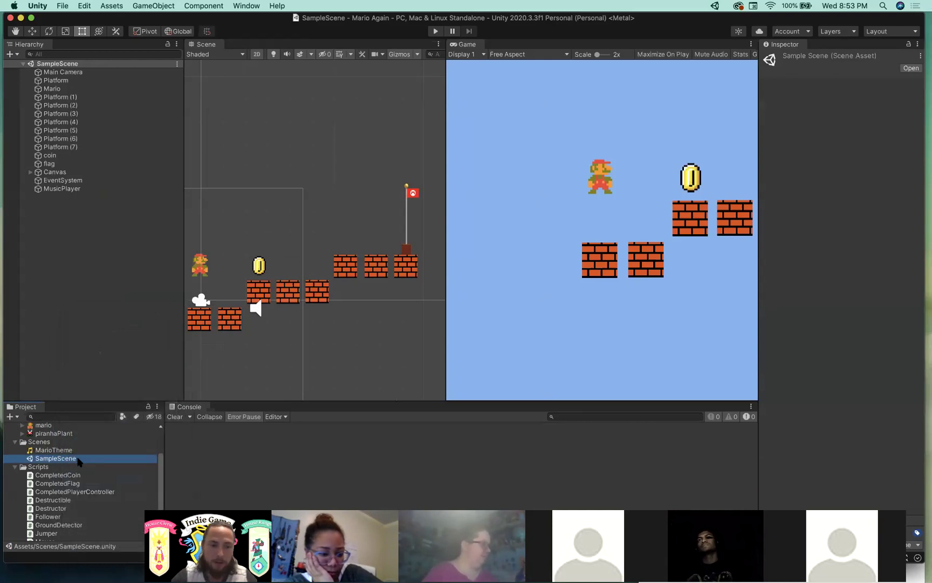
- Duplicate the SampleScene asset in the Scenes folder
{"action": "key", "text": "super+d"}
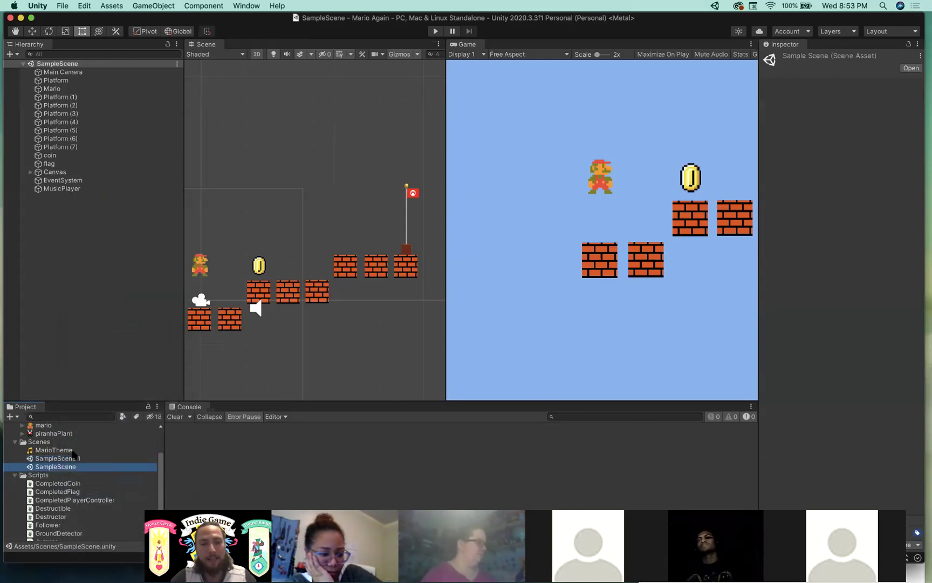
{"action": "left_click", "coordinate": [64, 467]}
{"action": "right_click", "coordinate": [62, 470]}
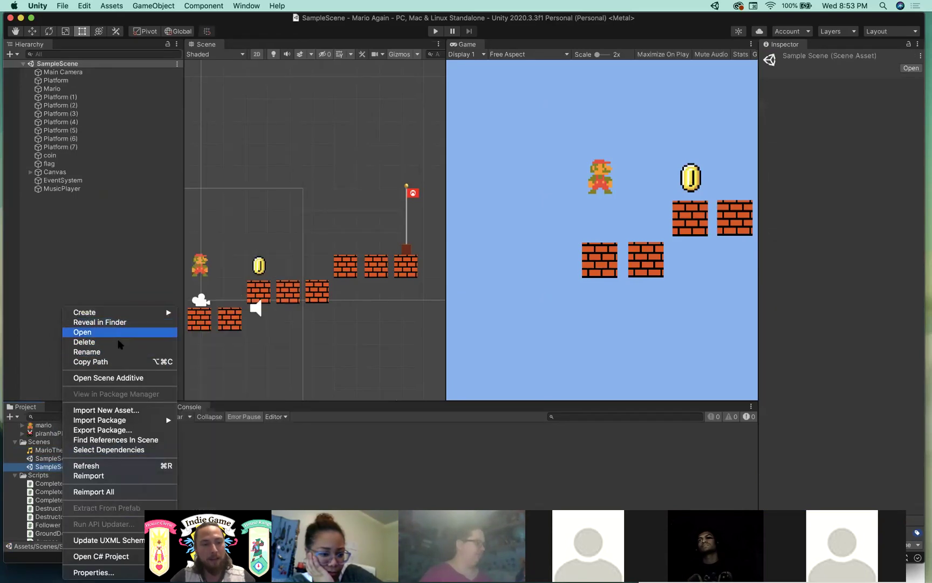
{"action": "left_click", "coordinate": [39, 466]}
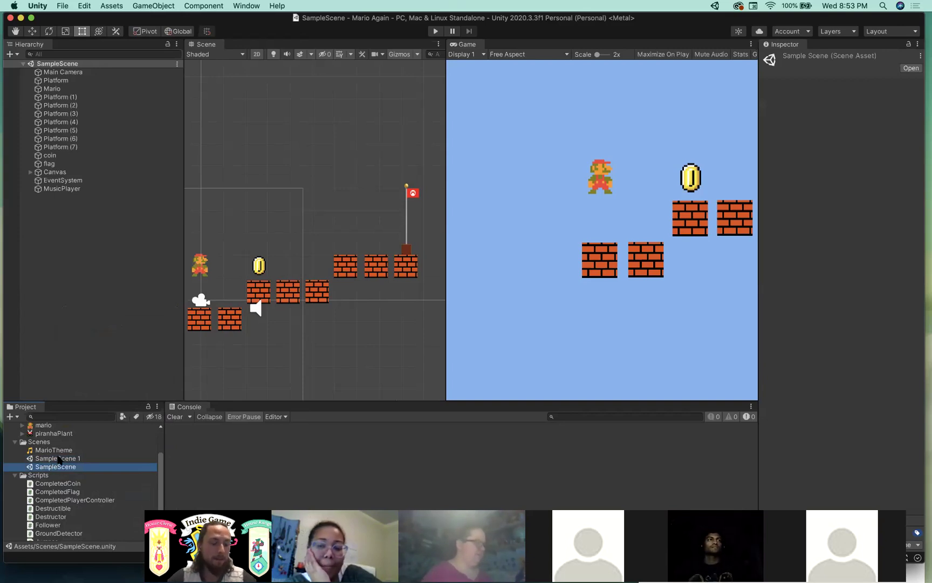
- Open the SampleScene 1 copy and delete its flag and Platform (3) to Platform (7)
{"action": "double_click", "coordinate": [59, 459]}
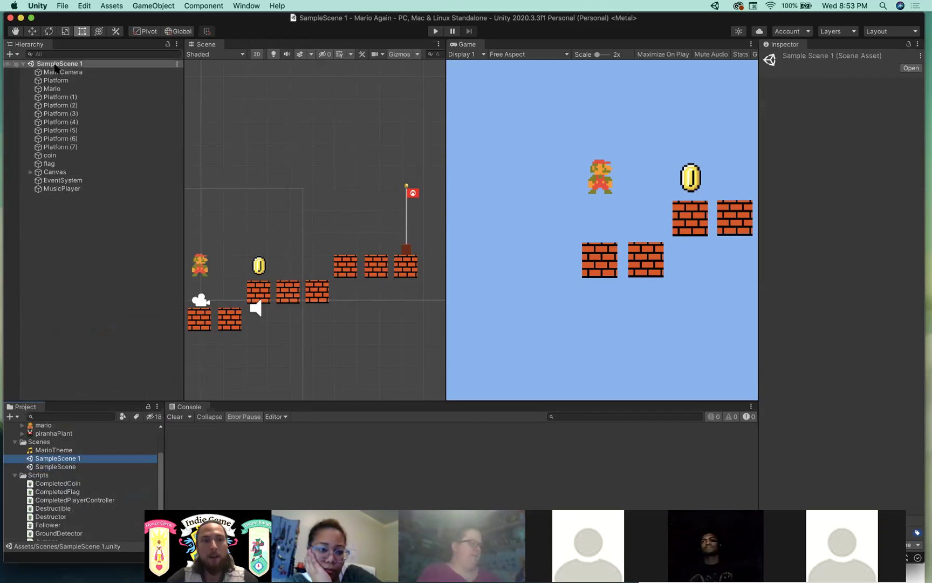
{"action": "left_click", "coordinate": [82, 65]}
{"action": "left_click_drag", "start_coordinate": [274, 150], "coordinate": [435, 354]}
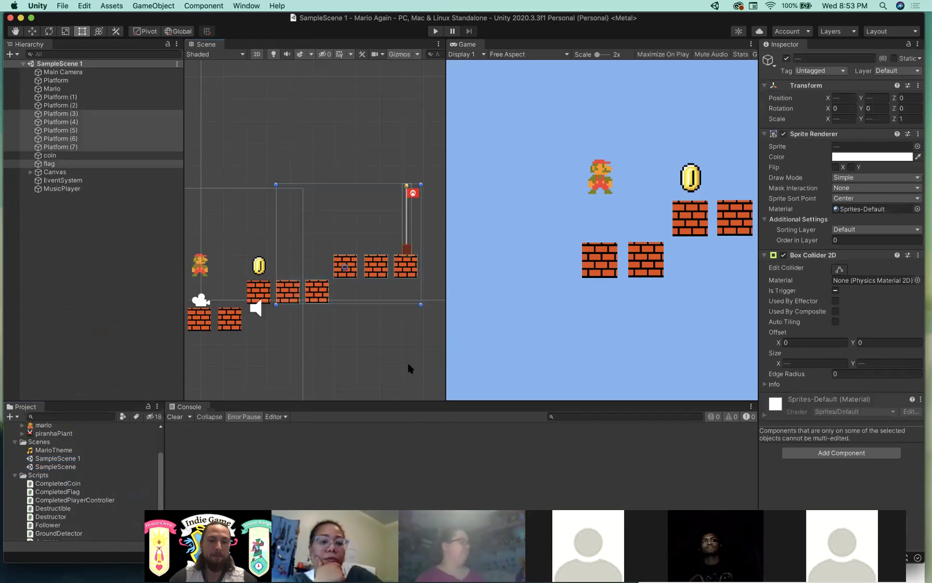
{"action": "key", "text": "super+BackSpace"}
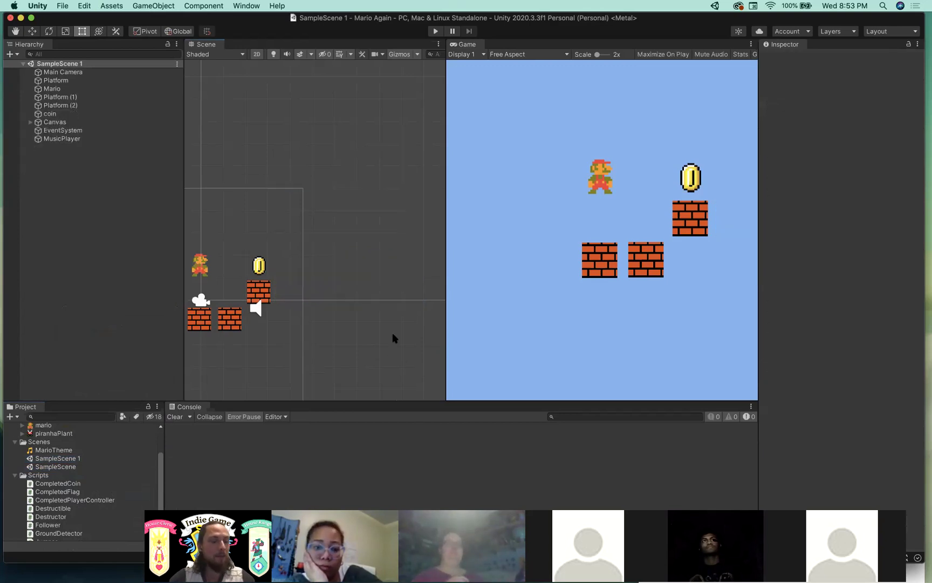
- Open both scenes alternately to compare them, and delete the SampleScene 1 copy, returning to SampleScene
{"action": "left_click", "coordinate": [68, 467]}
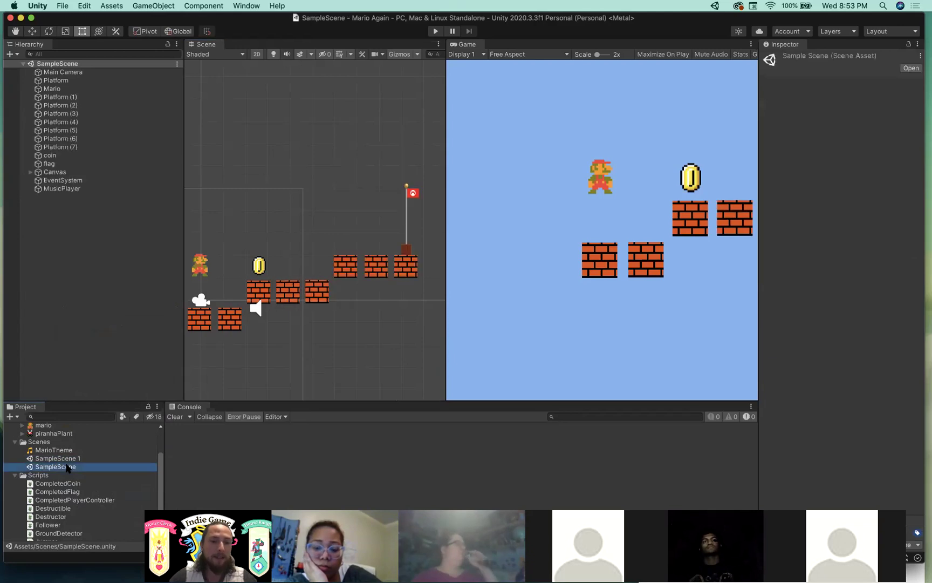
{"action": "left_click", "coordinate": [64, 459]}
{"action": "double_click", "coordinate": [58, 467]}
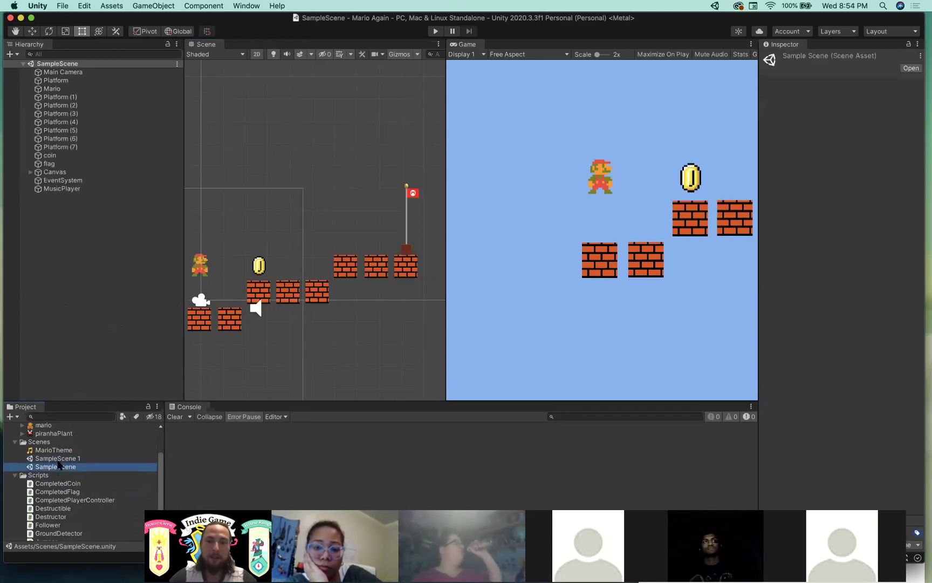
{"action": "double_click", "coordinate": [54, 459]}
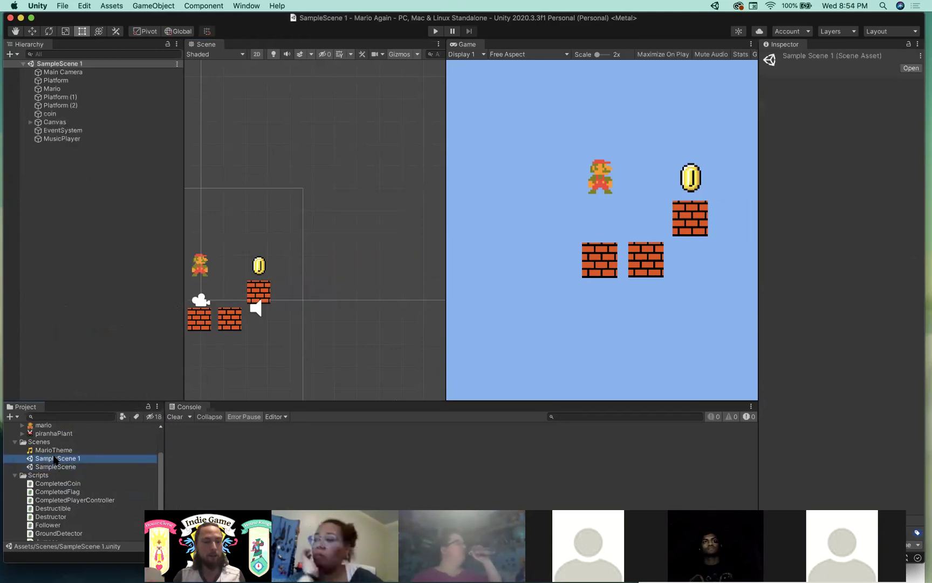
{"action": "key", "text": "shift+d"}
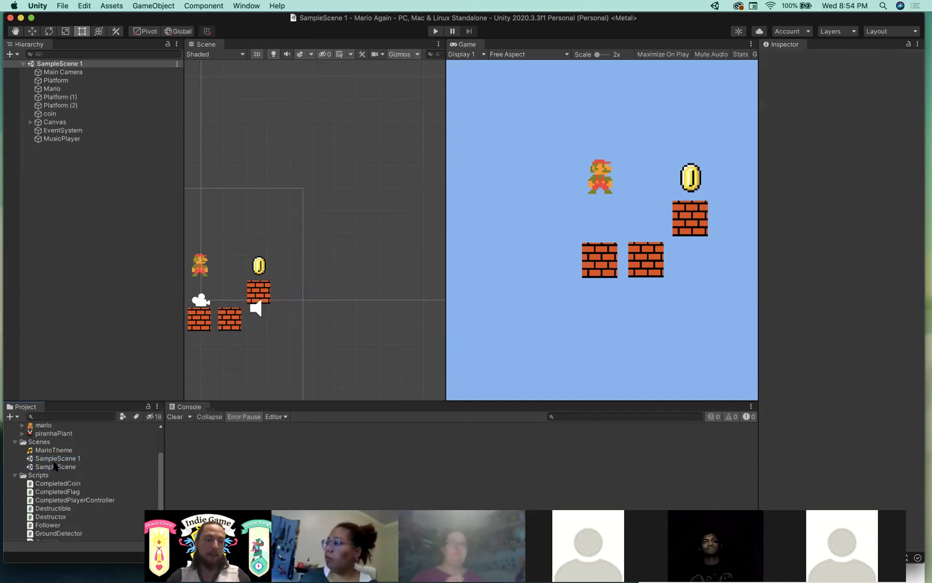
{"action": "double_click", "coordinate": [54, 466]}
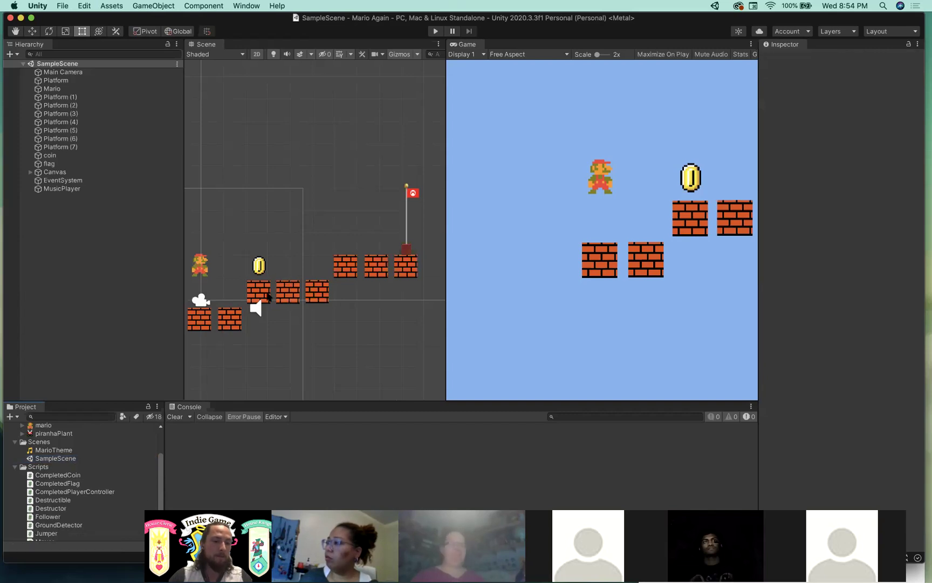
- Switch to Chrome and review the handout's medium challenge about adding sound effects, highlighting its text
{"action": "key", "text": "ctrl+Left"}
{"action": "left_click", "coordinate": [426, 211]}
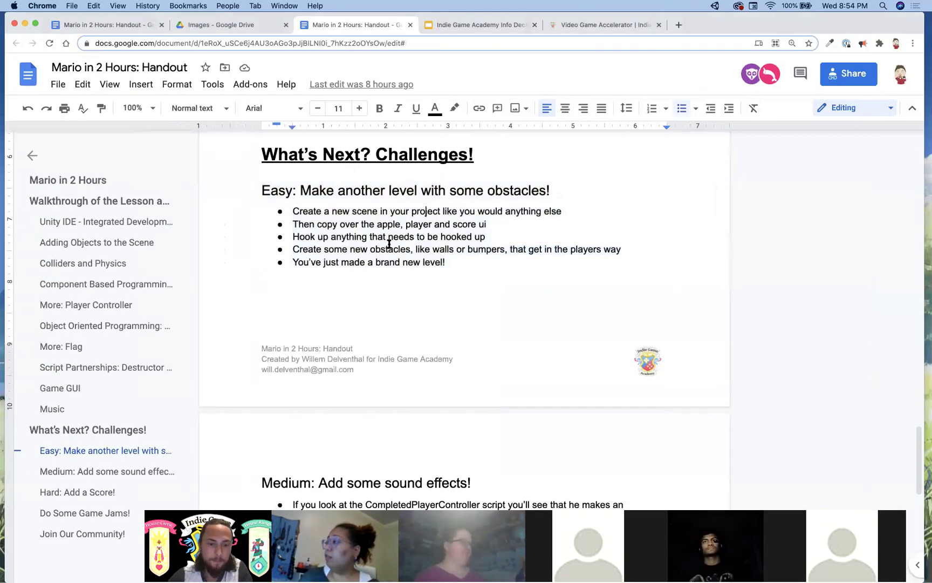
{"action": "scroll", "coordinate": [389, 244], "scroll_direction": "down", "scroll_amount": 2}
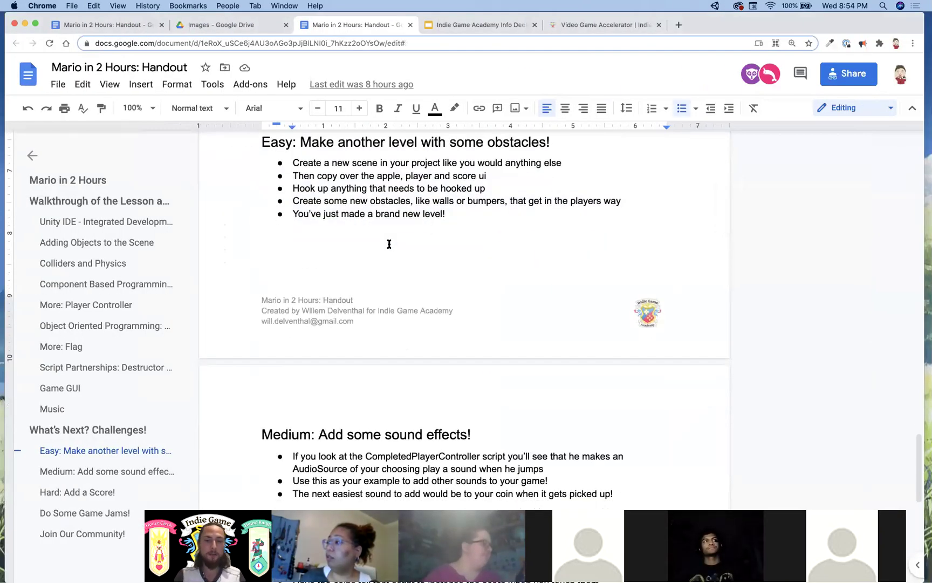
{"action": "scroll", "coordinate": [389, 244], "scroll_direction": "down", "scroll_amount": 6}
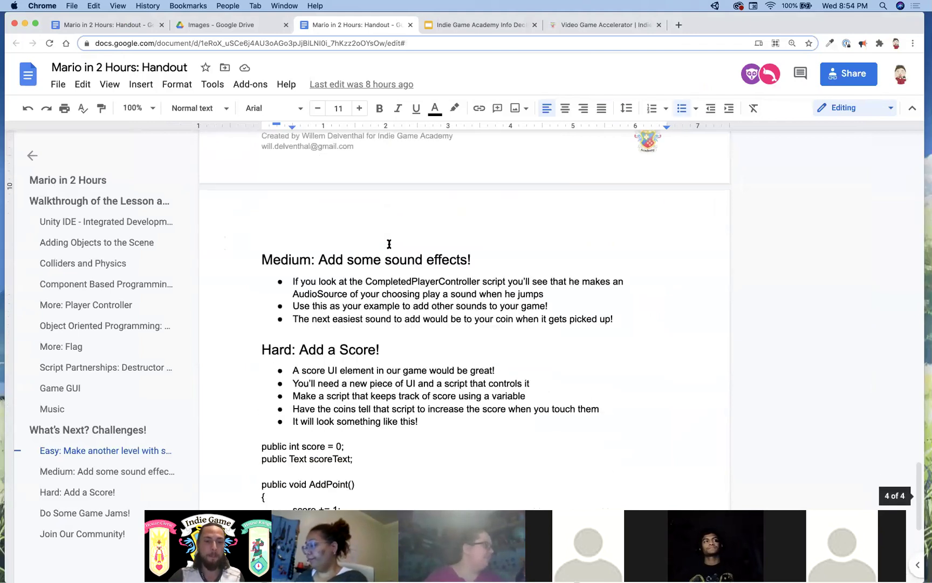
{"action": "left_click_drag", "start_coordinate": [261, 253], "coordinate": [604, 318]}
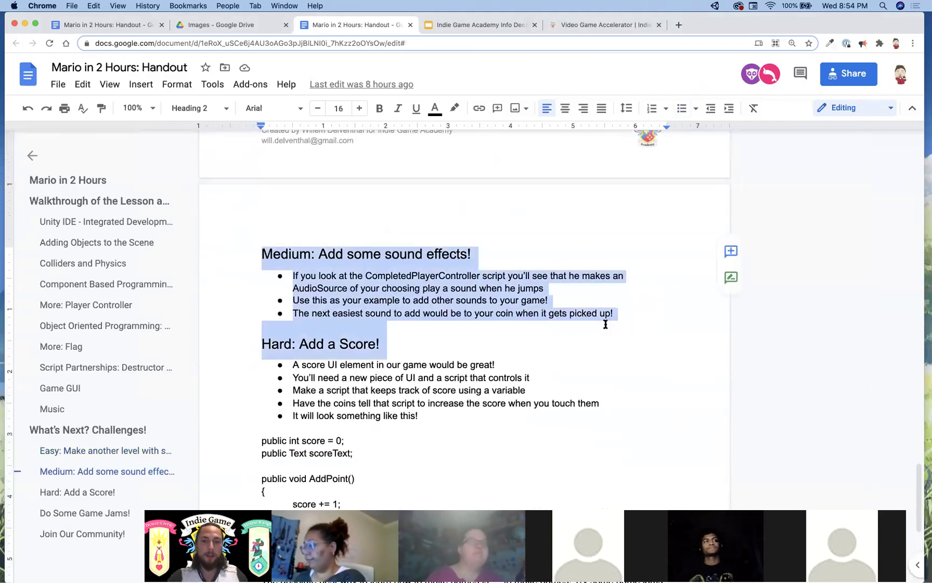
{"action": "left_click", "coordinate": [482, 276]}
- Return to Unity, open the Jumper script in Visual Studio and examine its Jump function
{"action": "key", "text": "ctrl+Right"}
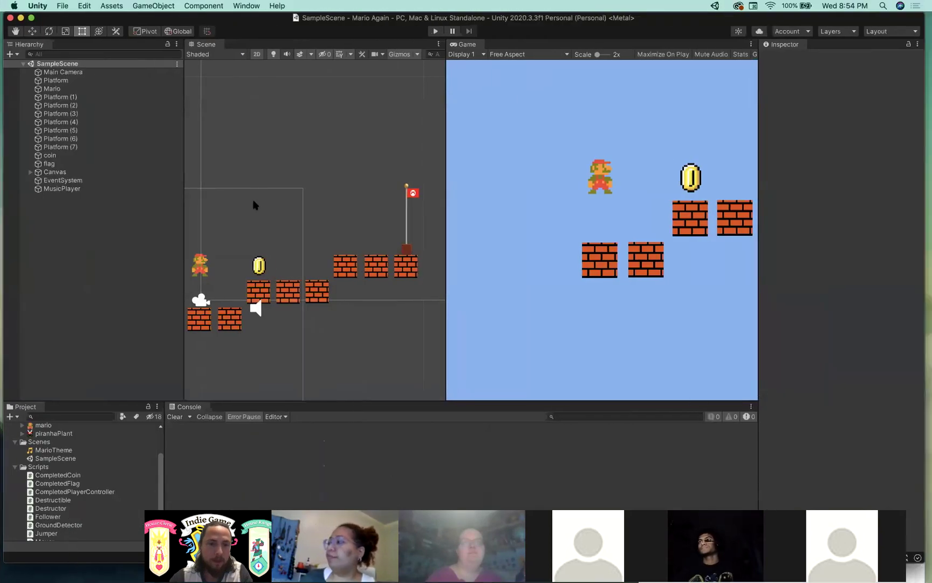
{"action": "scroll", "coordinate": [95, 474], "scroll_direction": "down", "scroll_amount": 2}
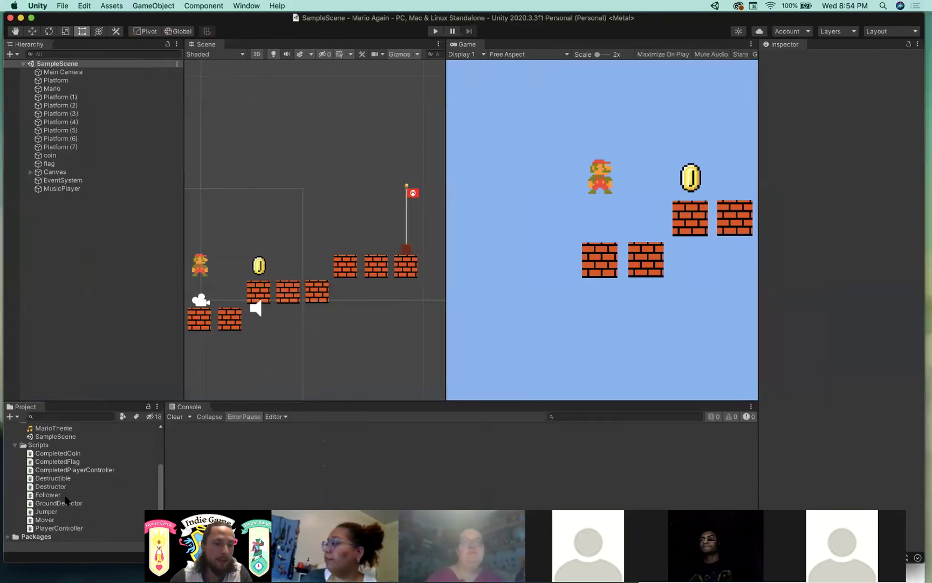
{"action": "left_click", "coordinate": [47, 511]}
{"action": "double_click", "coordinate": [47, 513]}
{"action": "scroll", "coordinate": [457, 184], "scroll_direction": "down", "scroll_amount": 5}
{"action": "scroll", "coordinate": [486, 178], "scroll_direction": "up", "scroll_amount": 3}
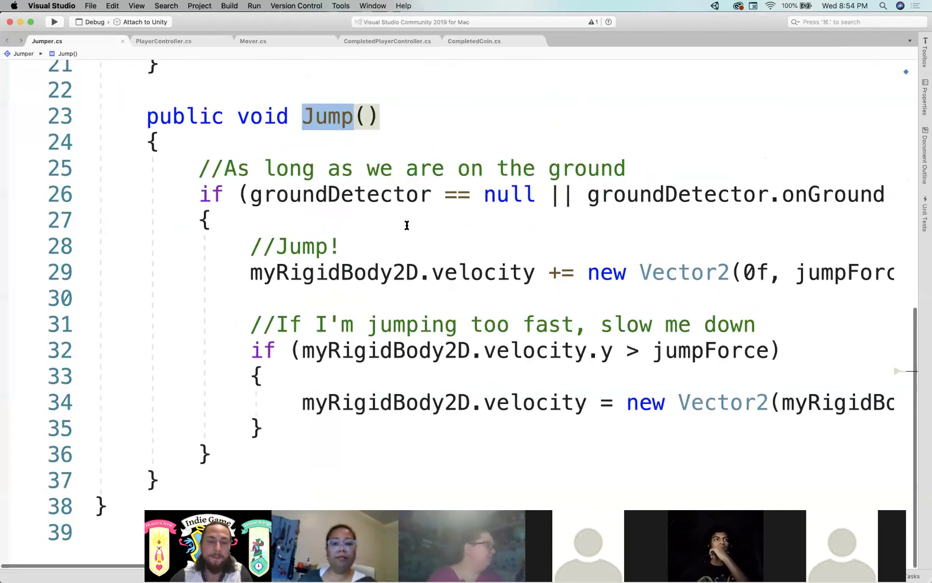
{"action": "scroll", "coordinate": [458, 248], "scroll_direction": "down", "scroll_amount": 2}
{"action": "scroll", "coordinate": [510, 271], "scroll_direction": "right", "scroll_amount": 3}
{"action": "scroll", "coordinate": [514, 271], "scroll_direction": "left", "scroll_amount": 3}
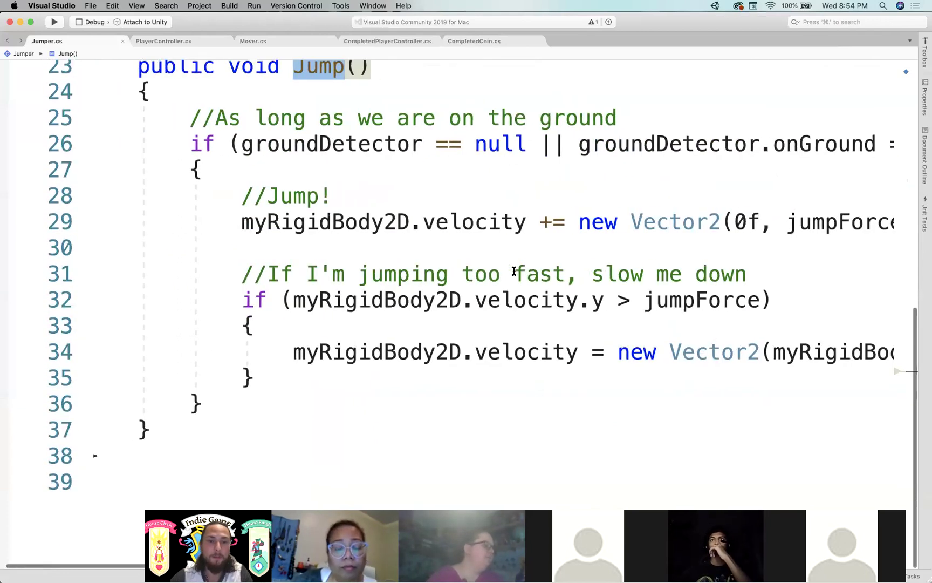
{"action": "scroll", "coordinate": [514, 271], "scroll_direction": "up", "scroll_amount": 1}
{"action": "scroll", "coordinate": [514, 271], "scroll_direction": "up", "scroll_amount": 3}
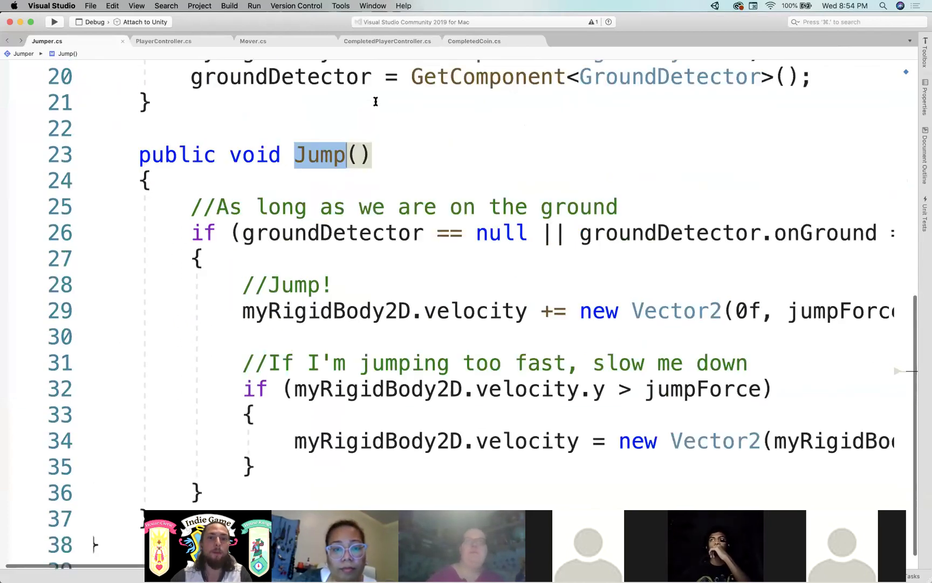
- Look through PlayerController.cs and examine CompletedPlayerController.cs, highlighting the audioSource declaration and reading down to the jump sound code
{"action": "left_click", "coordinate": [162, 39]}
{"action": "scroll", "coordinate": [321, 187], "scroll_direction": "up", "scroll_amount": 5}
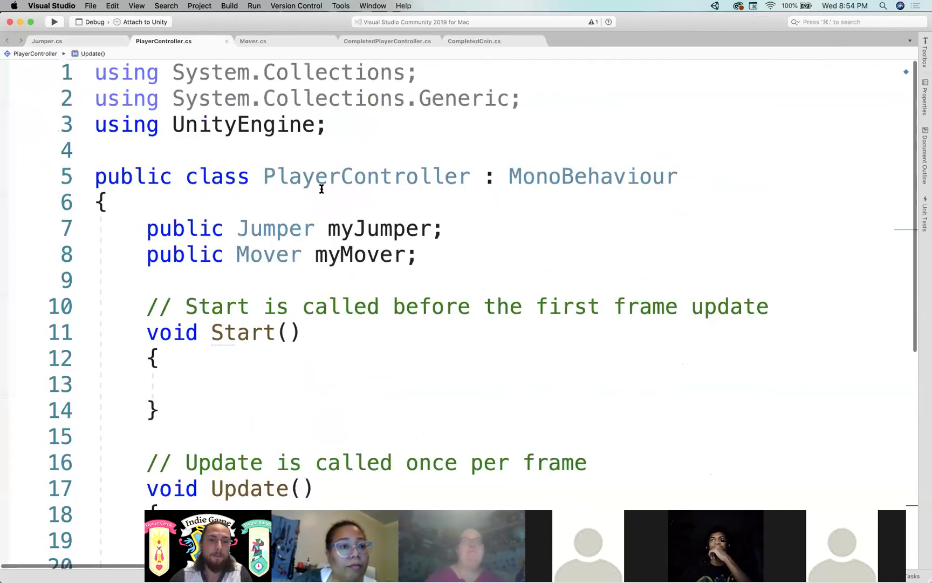
{"action": "scroll", "coordinate": [356, 216], "scroll_direction": "down", "scroll_amount": 3}
{"action": "left_click", "coordinate": [387, 41]}
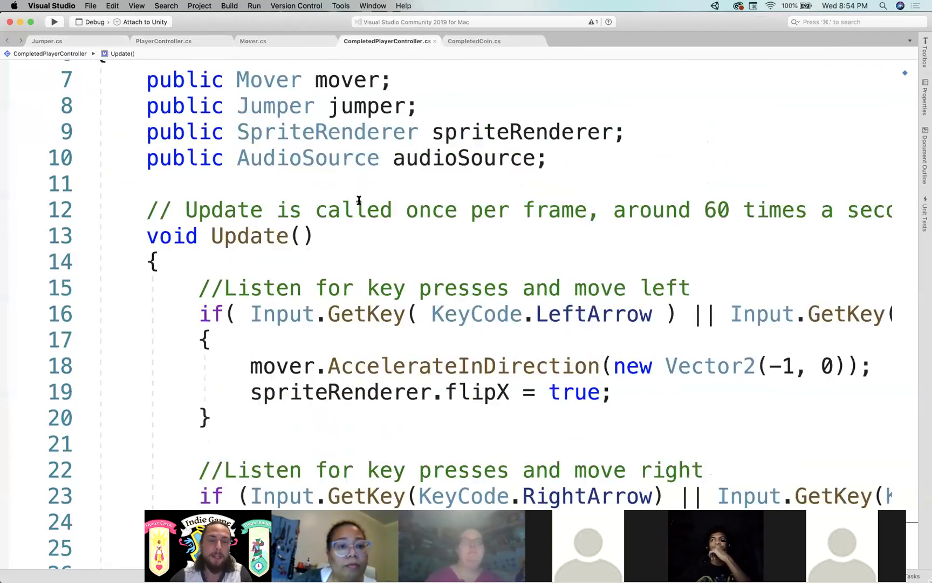
{"action": "scroll", "coordinate": [410, 221], "scroll_direction": "up", "scroll_amount": 2}
{"action": "left_click", "coordinate": [429, 246]}
{"action": "triple_click", "coordinate": [427, 245]}
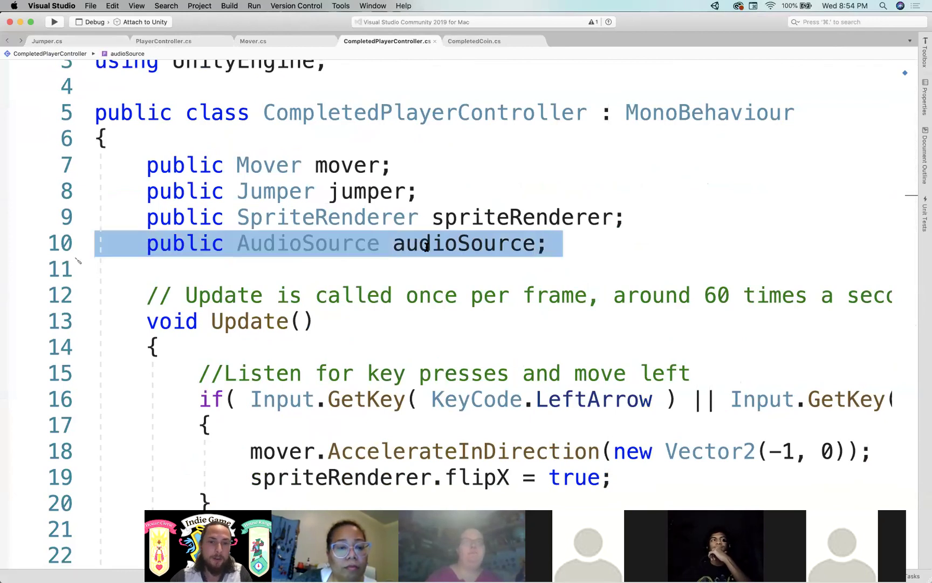
{"action": "scroll", "coordinate": [426, 246], "scroll_direction": "down", "scroll_amount": 10}
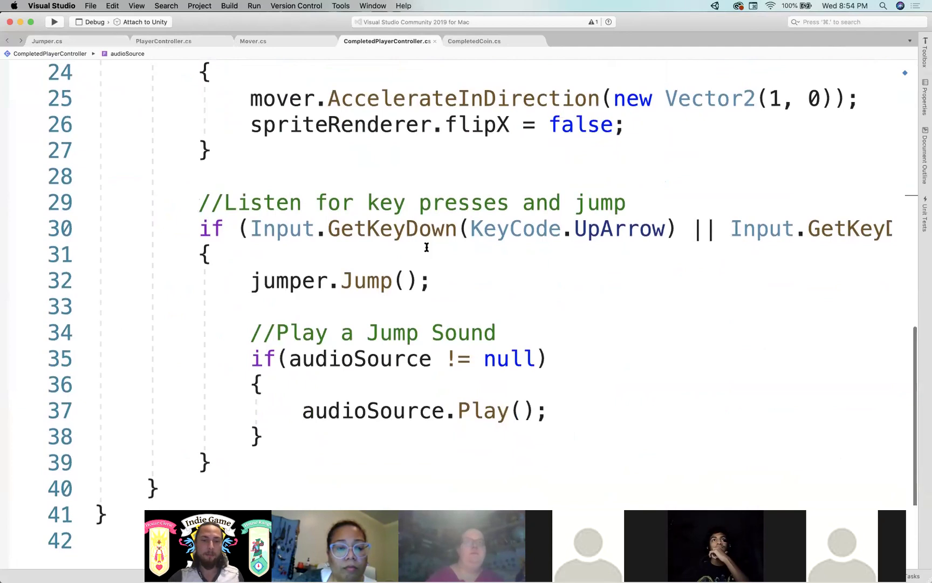
- Highlight the audioSource null check and Play call in the jump sound code, and return to Unity to select the coin
{"action": "scroll", "coordinate": [448, 258], "scroll_direction": "down", "scroll_amount": 3}
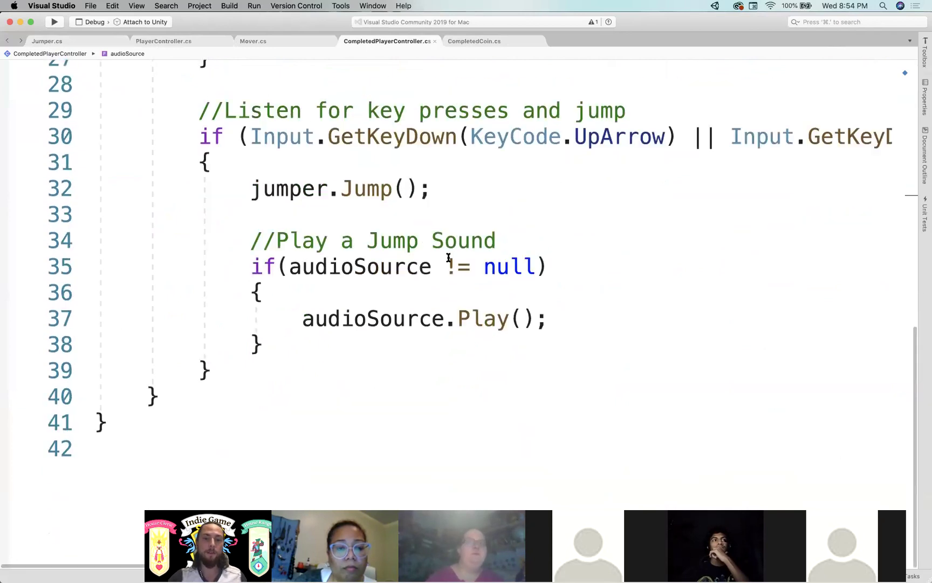
{"action": "left_click_drag", "start_coordinate": [250, 266], "coordinate": [572, 333]}
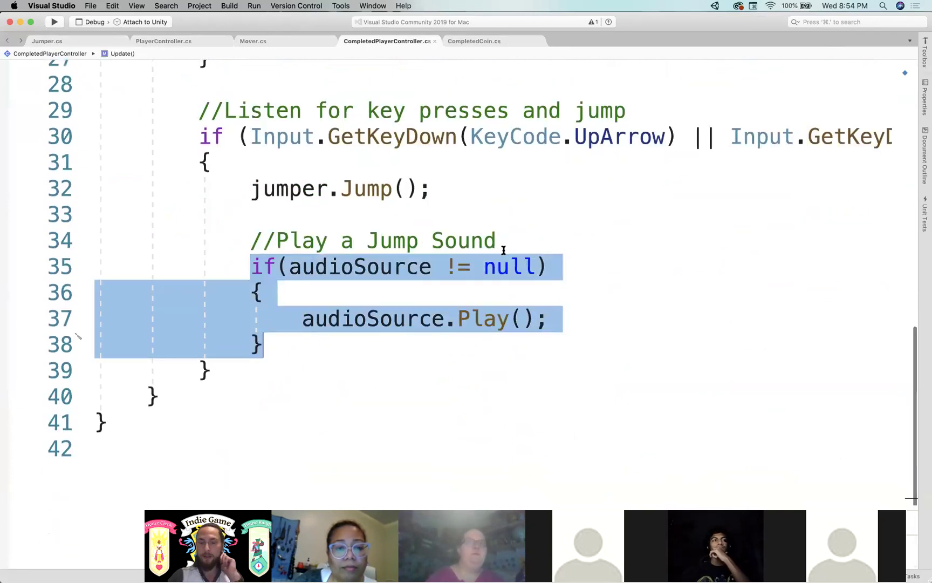
{"action": "key", "text": "ctrl+Left"}
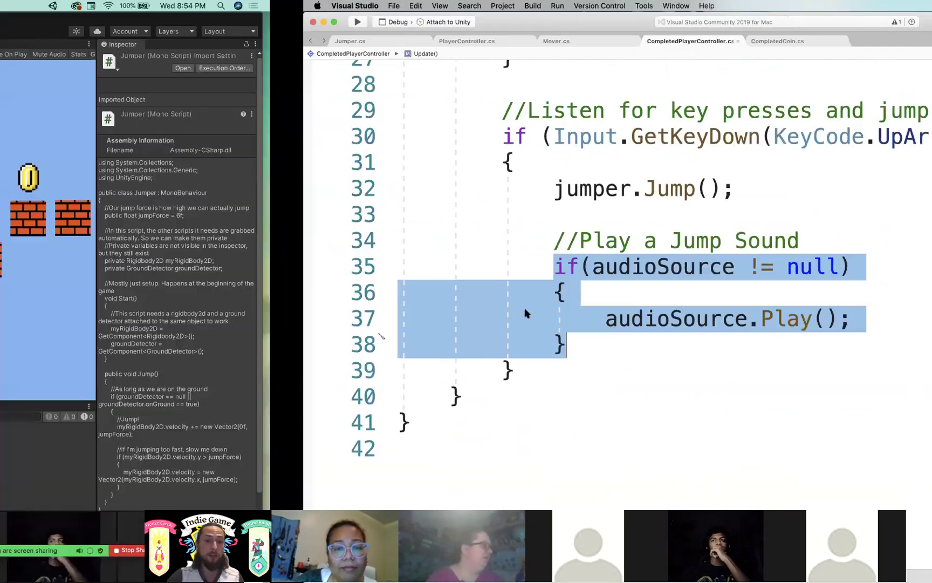
{"action": "left_click", "coordinate": [259, 266]}
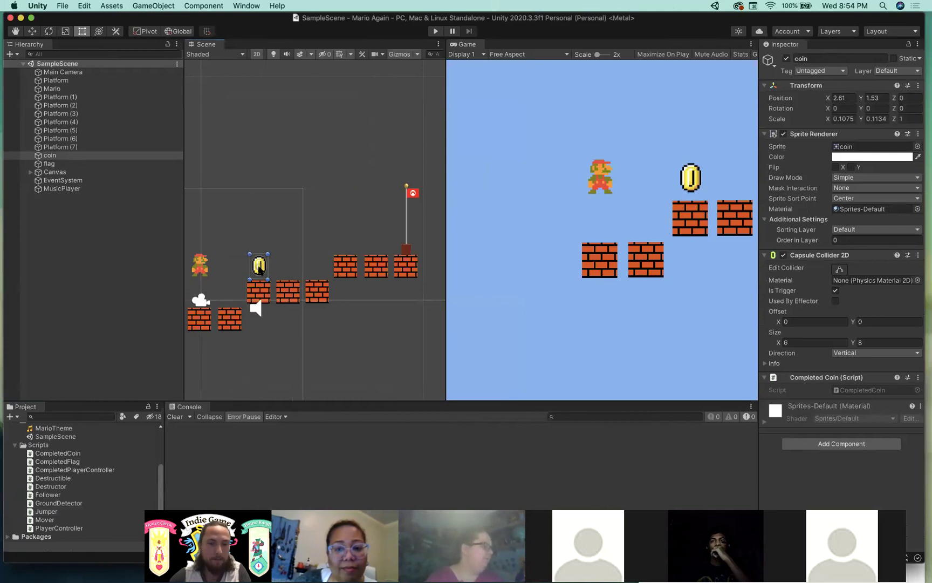
- Switch to the handout in Chrome and review the "Hard: Add a Score!" challenge, highlighting its sample code, heading and bullet points
{"action": "key", "text": "ctrl+Left"}
{"action": "left_click_drag", "start_coordinate": [257, 286], "coordinate": [472, 373]}
{"action": "scroll", "coordinate": [472, 372], "scroll_direction": "down", "scroll_amount": 2}
{"action": "key", "text": "Left"}
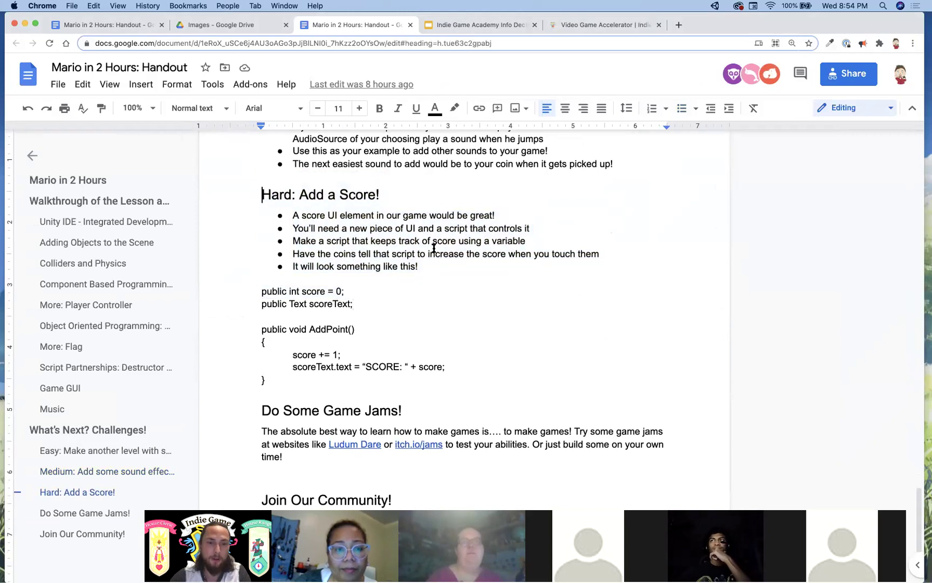
{"action": "left_click_drag", "start_coordinate": [434, 248], "coordinate": [470, 272], "text": "shift"}
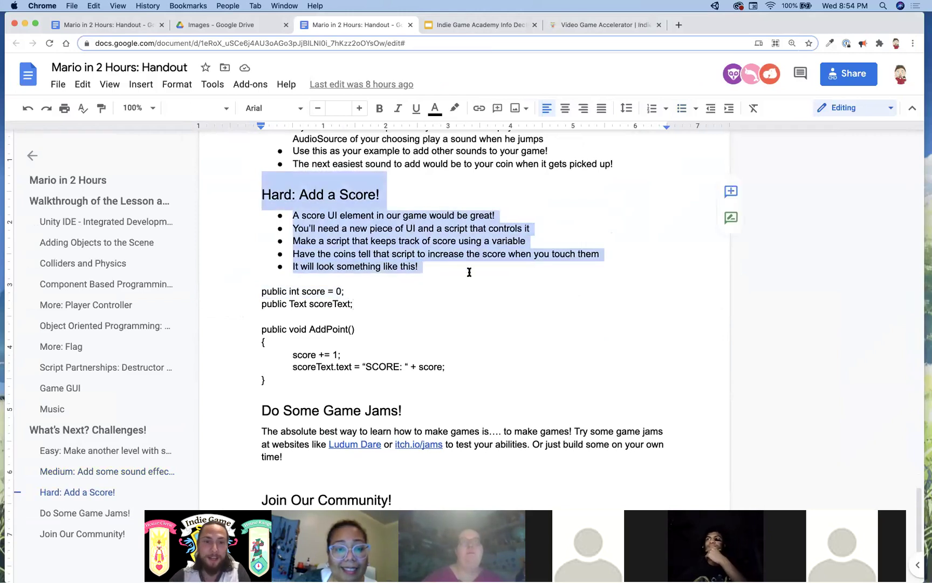
{"action": "left_click", "coordinate": [422, 267]}
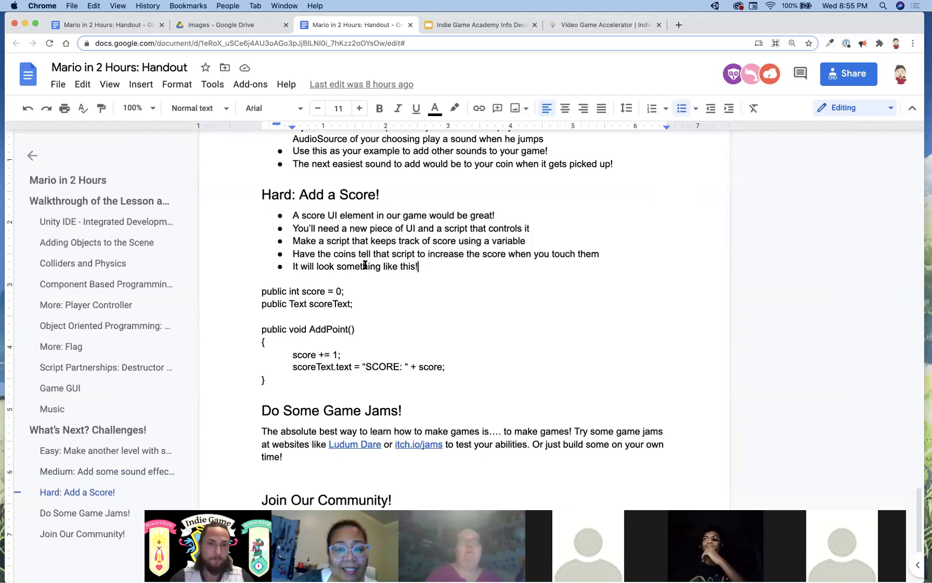
- Point out the coin in Unity's scene, and highlight the score += 1 line and the whole AddPoint sample code in the handout
{"action": "key", "text": "ctrl+Right"}
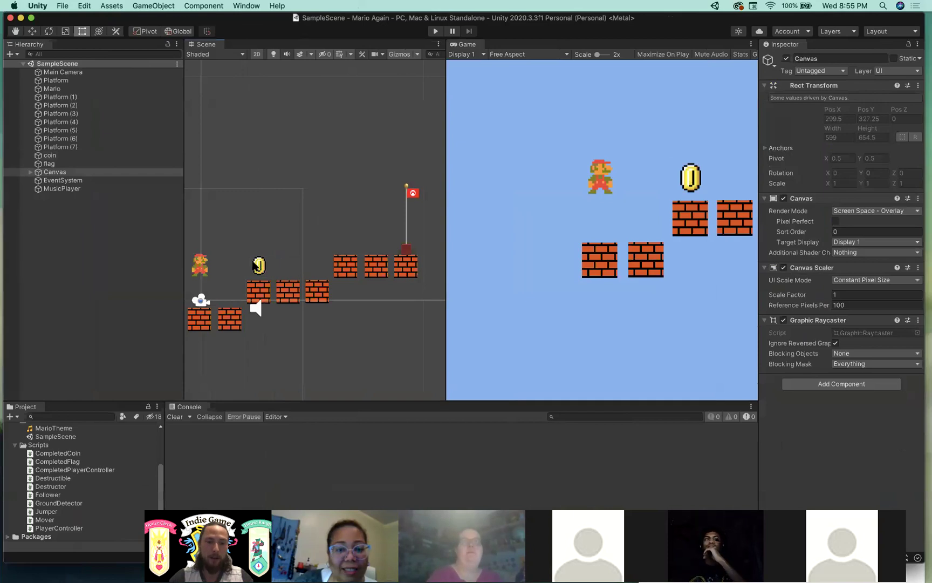
{"action": "left_click", "coordinate": [262, 265]}
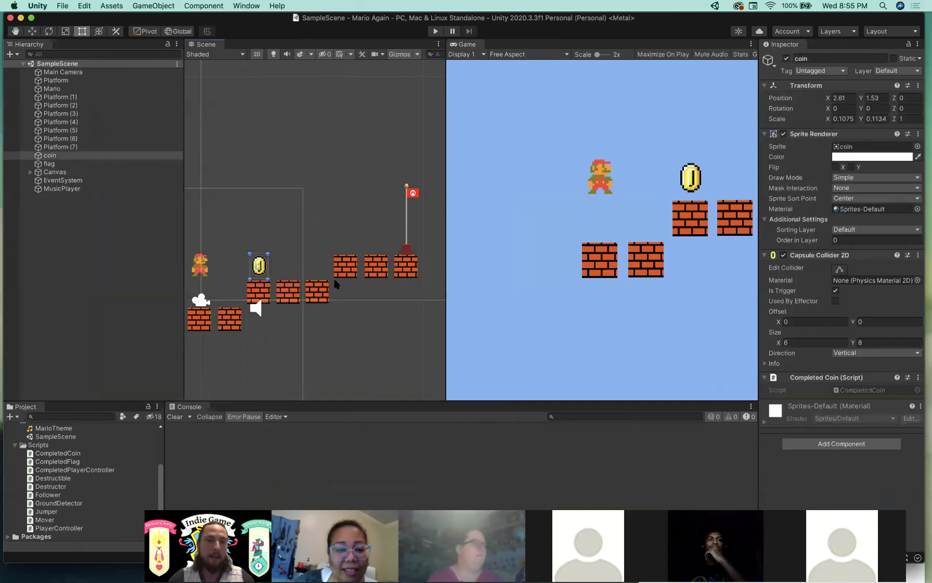
{"action": "key", "text": "ctrl+Left"}
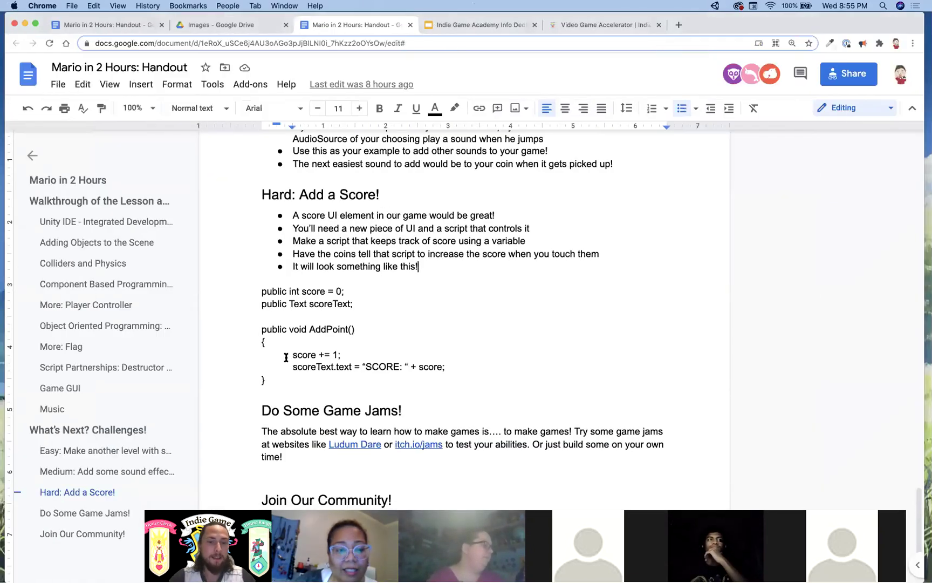
{"action": "left_click_drag", "start_coordinate": [292, 354], "coordinate": [375, 356]}
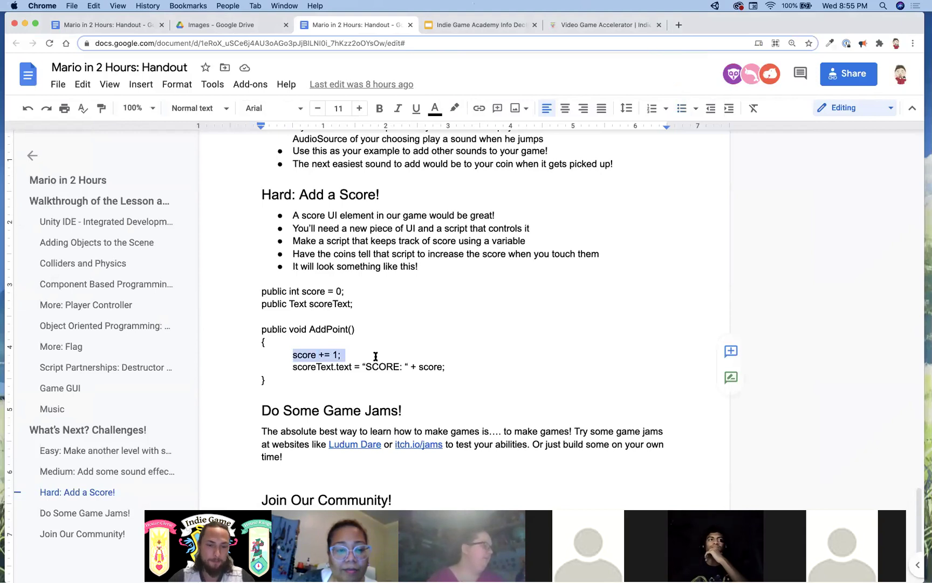
{"action": "left_click_drag", "start_coordinate": [258, 289], "coordinate": [427, 380]}
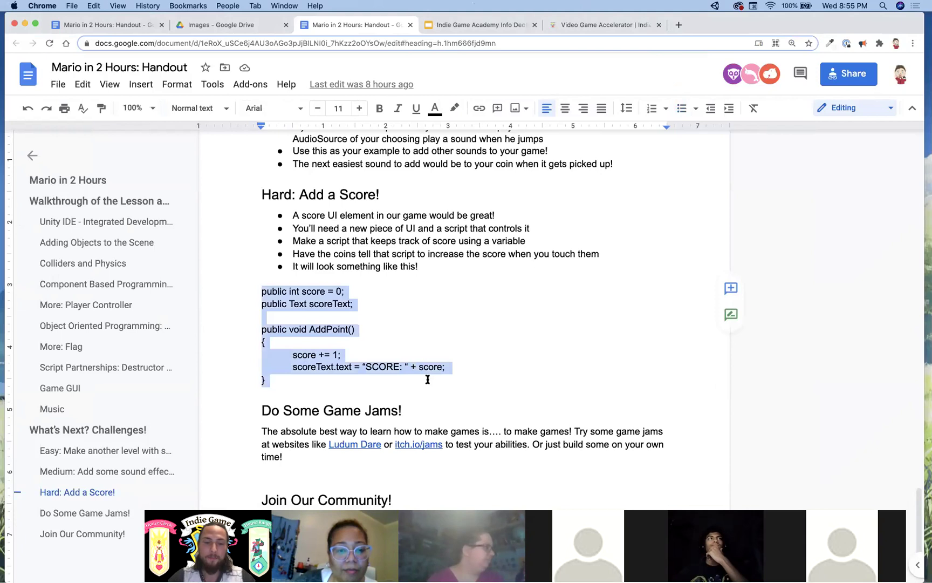
- Review the handout's "Do Some Game Jams!" section, highlighting its heading and paragraph
{"action": "scroll", "coordinate": [428, 379], "scroll_direction": "down", "scroll_amount": 5}
{"action": "scroll", "coordinate": [369, 233], "scroll_direction": "up", "scroll_amount": 10}
{"action": "scroll", "coordinate": [370, 233], "scroll_direction": "down", "scroll_amount": 7}
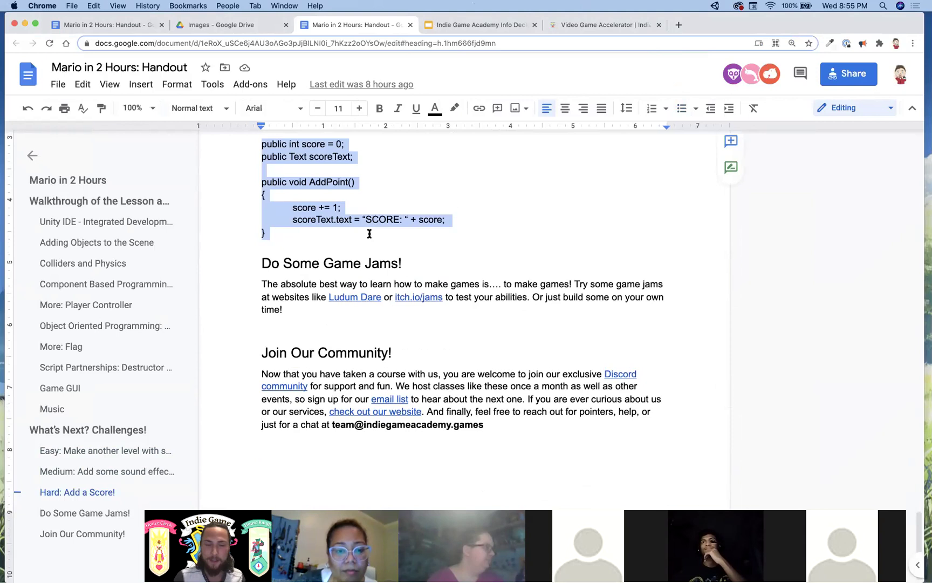
{"action": "left_click_drag", "start_coordinate": [248, 252], "coordinate": [330, 312]}
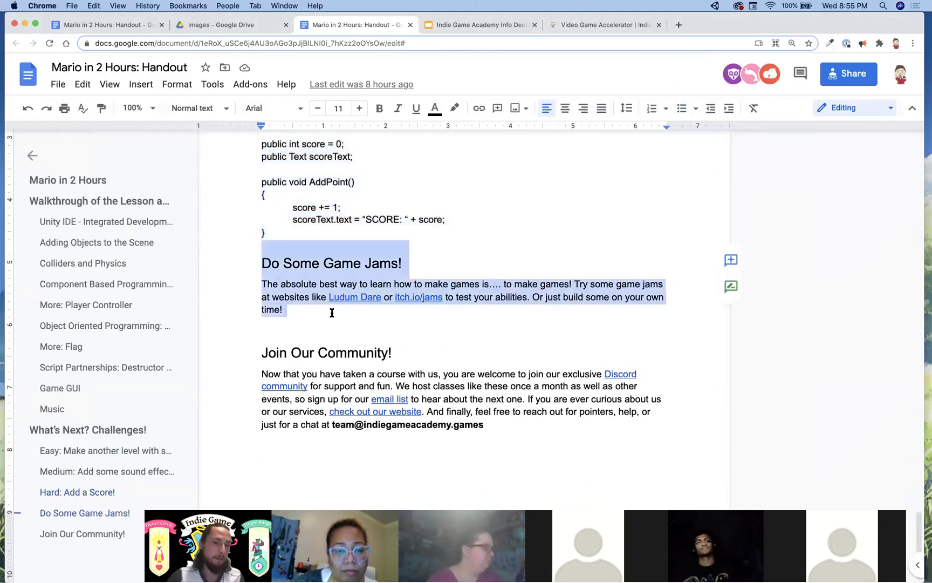
{"action": "left_click", "coordinate": [316, 330]}
{"action": "left_click_drag", "start_coordinate": [263, 262], "coordinate": [304, 312]}
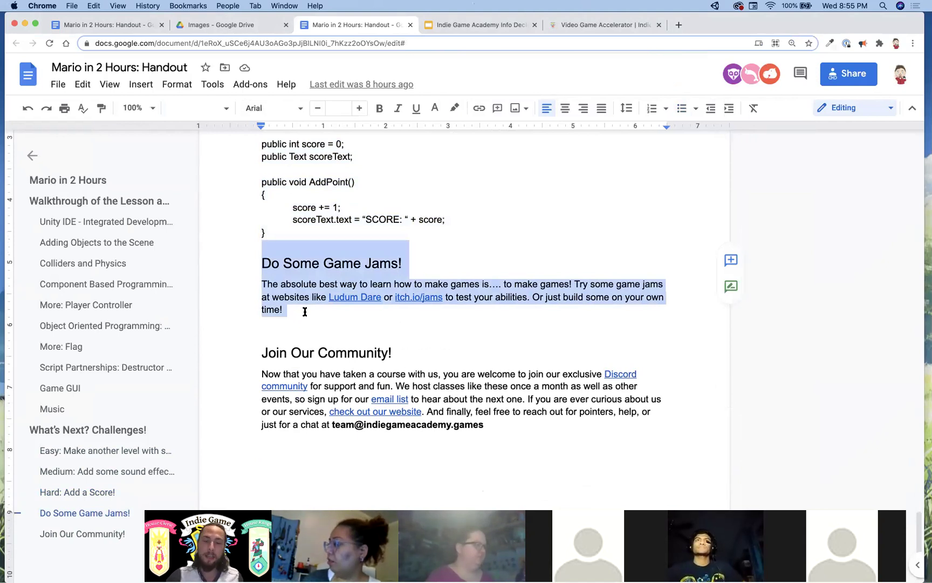
{"action": "left_click", "coordinate": [305, 317]}
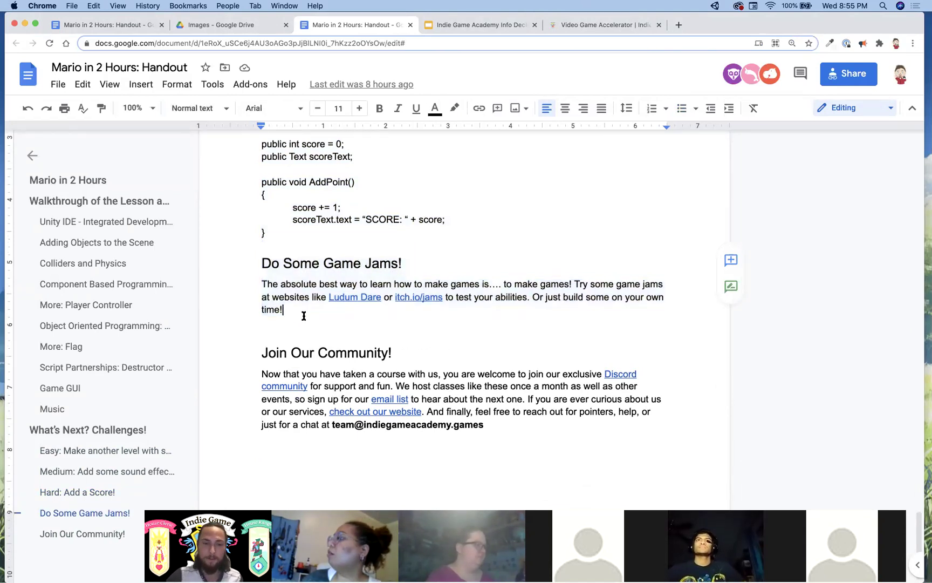
{"action": "left_click_drag", "start_coordinate": [250, 245], "coordinate": [345, 354]}
{"action": "left_click", "coordinate": [312, 314]}
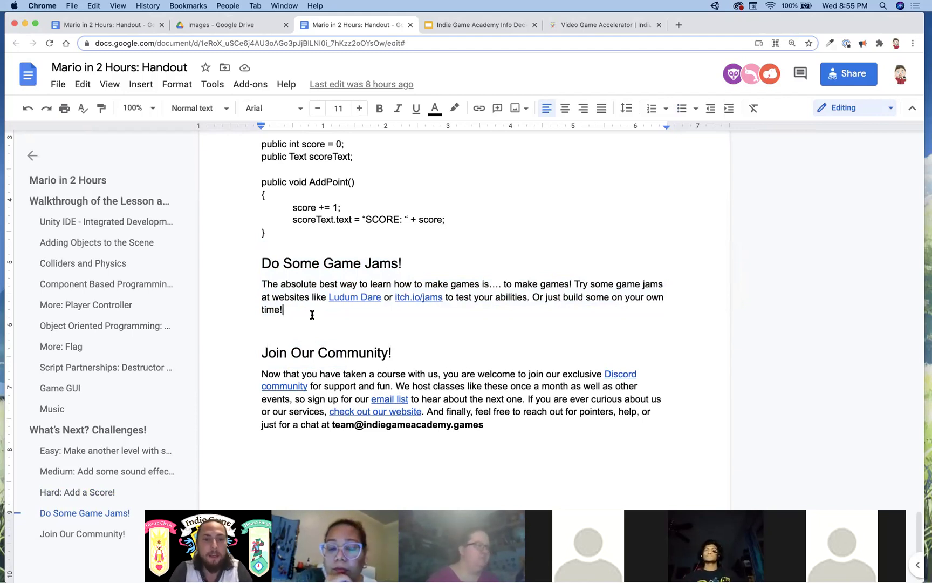
{"action": "left_click_drag", "start_coordinate": [262, 263], "coordinate": [313, 314]}
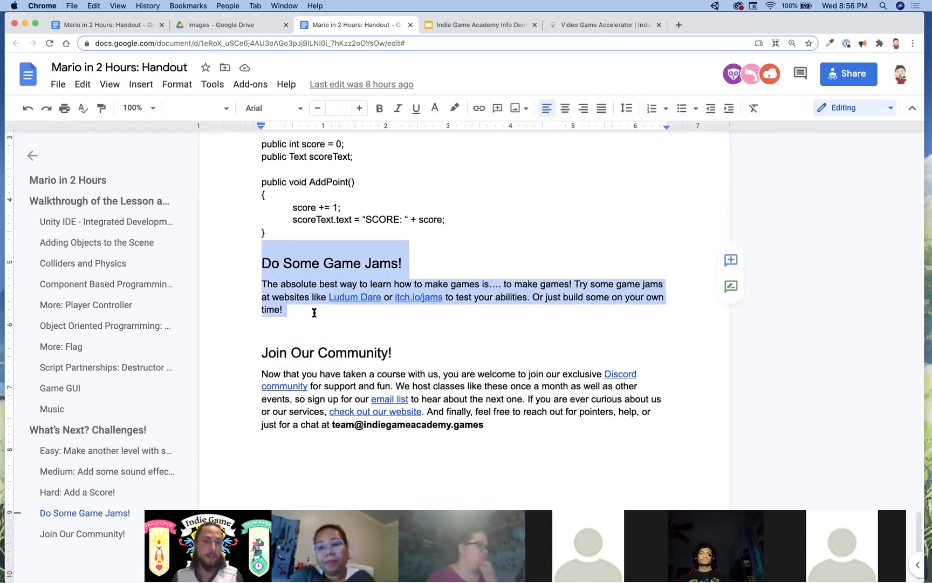
- Check the Ludum Dare link, open the itch.io/jams link from the handout and browse the game jam calendar
{"action": "left_click", "coordinate": [349, 297]}
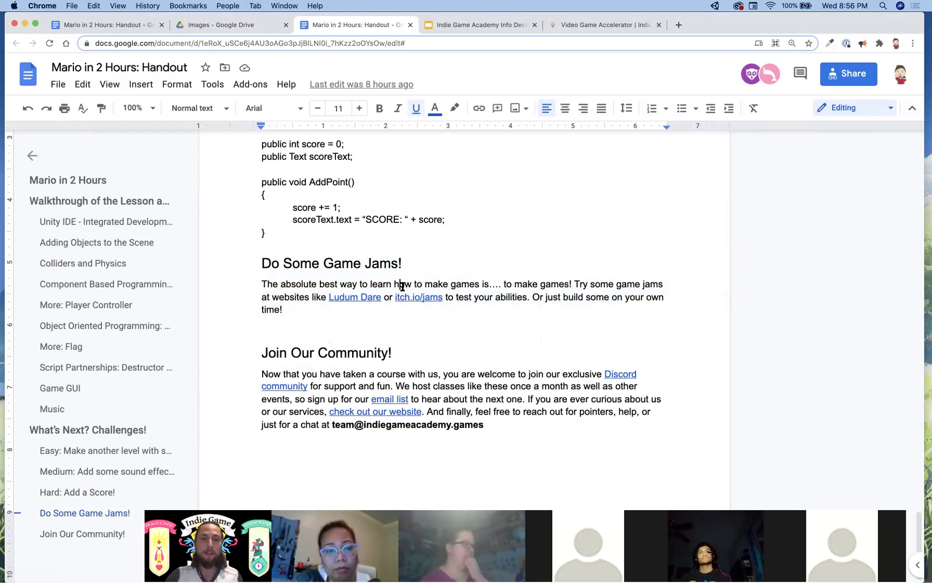
{"action": "left_click", "coordinate": [415, 298]}
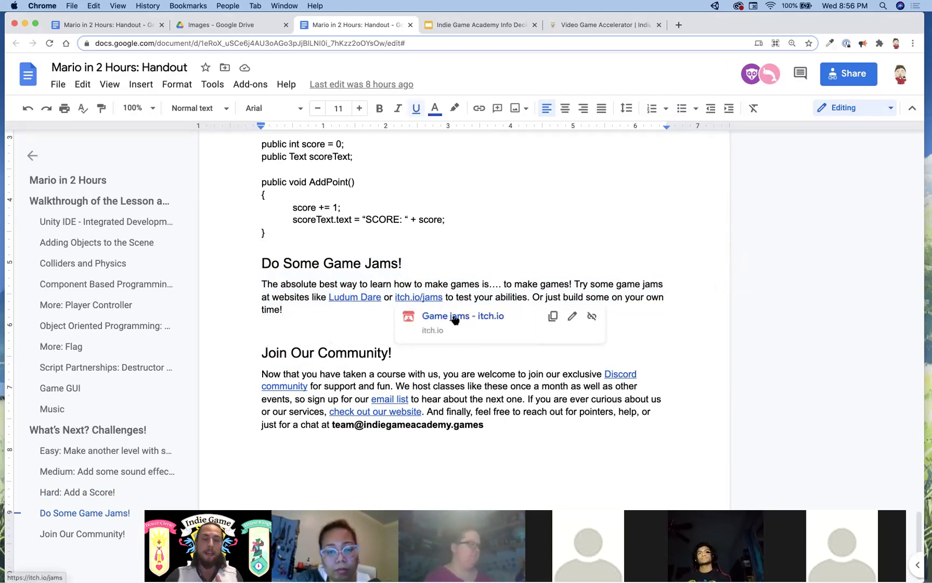
{"action": "left_click", "coordinate": [455, 319]}
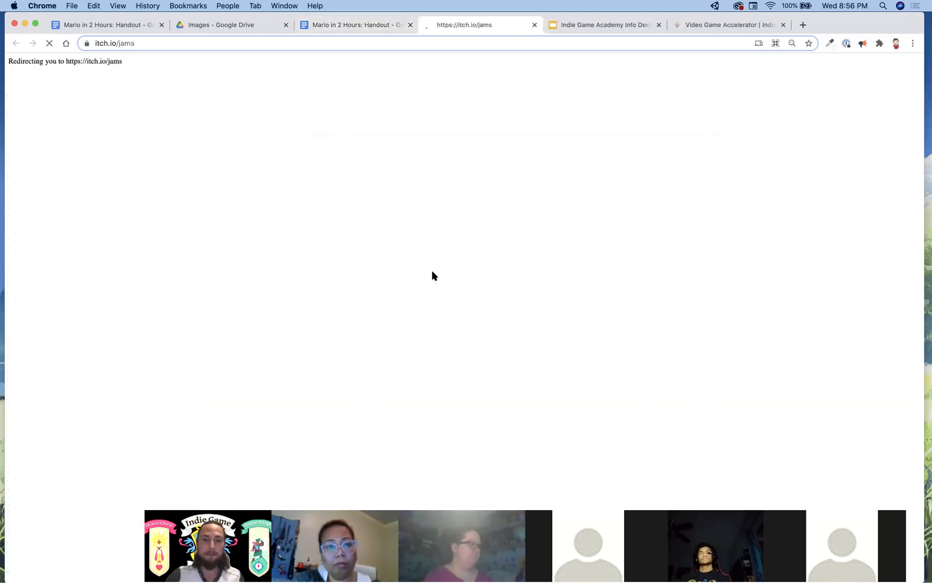
{"action": "scroll", "coordinate": [467, 320], "scroll_direction": "down", "scroll_amount": 2}
{"action": "scroll", "coordinate": [467, 320], "scroll_direction": "down", "scroll_amount": 5}
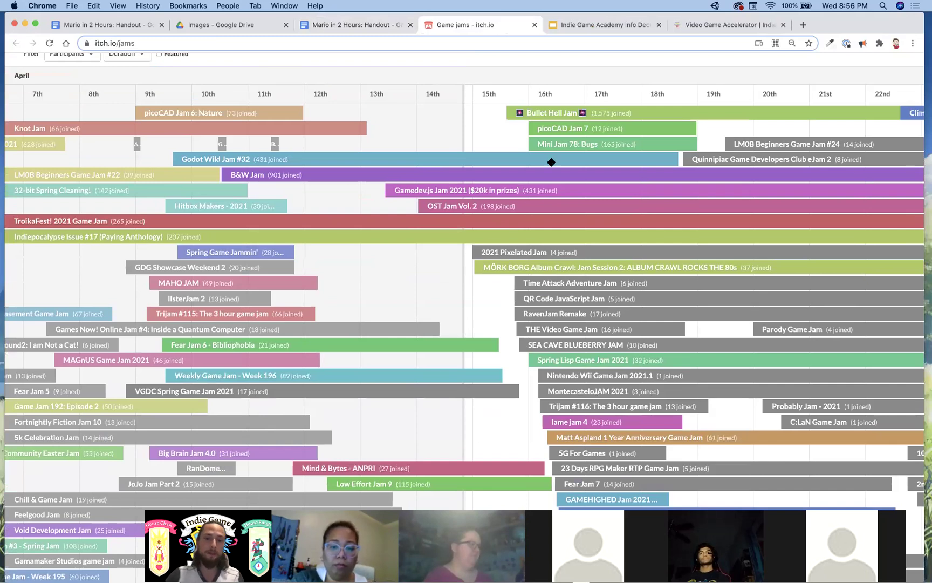
{"action": "scroll", "coordinate": [551, 161], "scroll_direction": "down", "scroll_amount": 4}
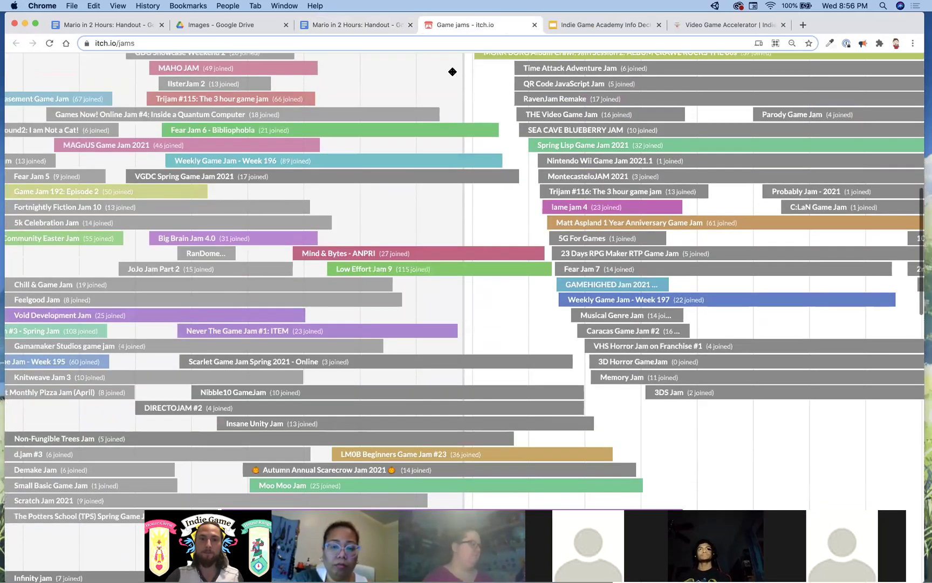
- Return to the handout, highlight the "Join Our Community!" section and show the address behind its Discord community link
{"action": "left_click", "coordinate": [349, 25]}
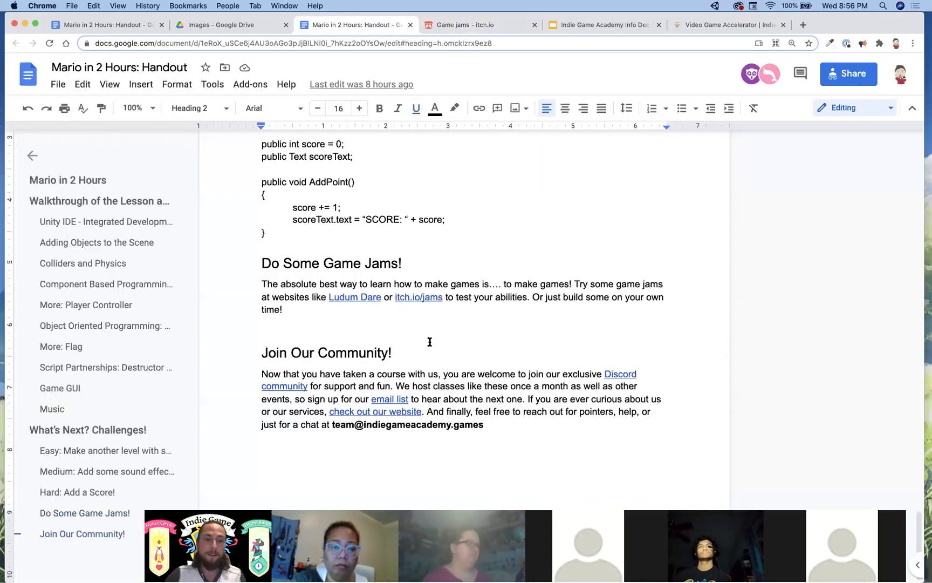
{"action": "left_click_drag", "start_coordinate": [275, 346], "coordinate": [245, 352]}
{"action": "left_click", "coordinate": [323, 354]}
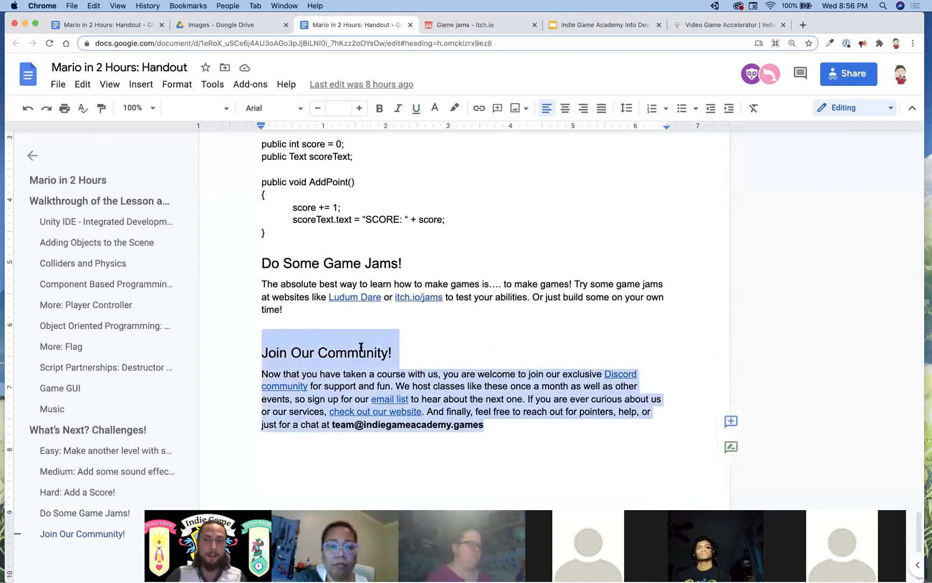
{"action": "left_click", "coordinate": [515, 345]}
{"action": "left_click", "coordinate": [614, 374]}
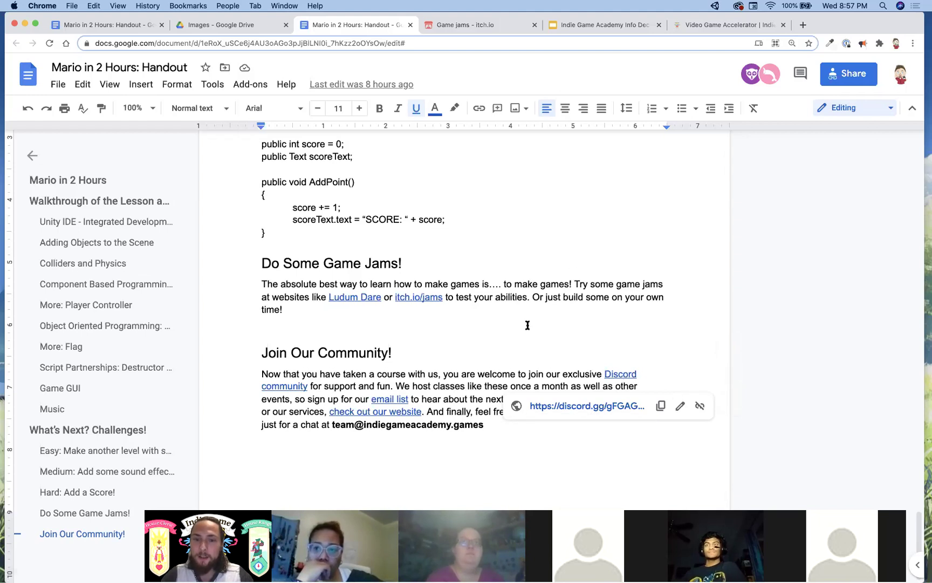
- Switch to the TextEdit note beside Unity and select the line with the Discord invite link
{"action": "key", "text": "ctrl+Up"}
{"action": "key", "text": "ctrl+Down"}
{"action": "key", "text": "ctrl+Right"}
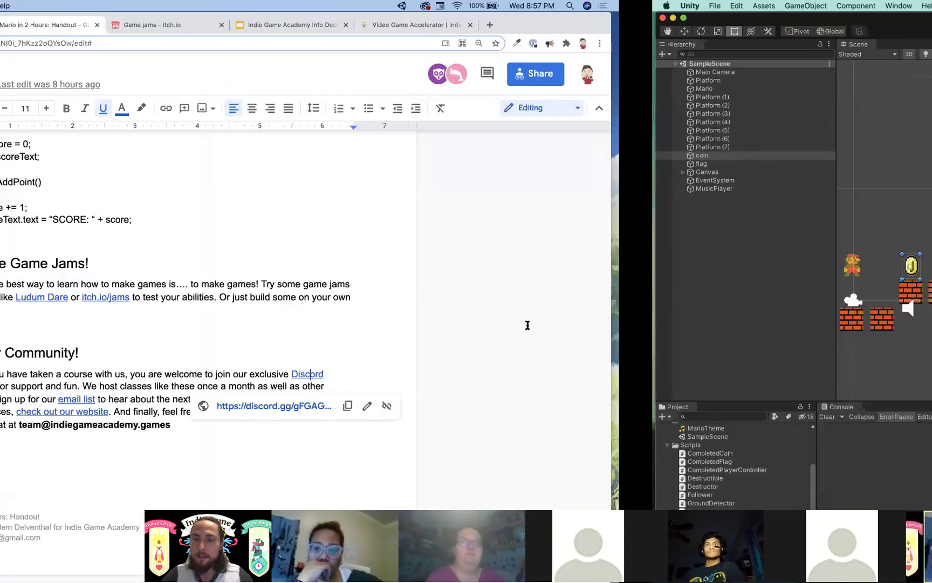
{"action": "key", "text": "ctrl+Up"}
{"action": "key", "text": "ctrl+Up"}
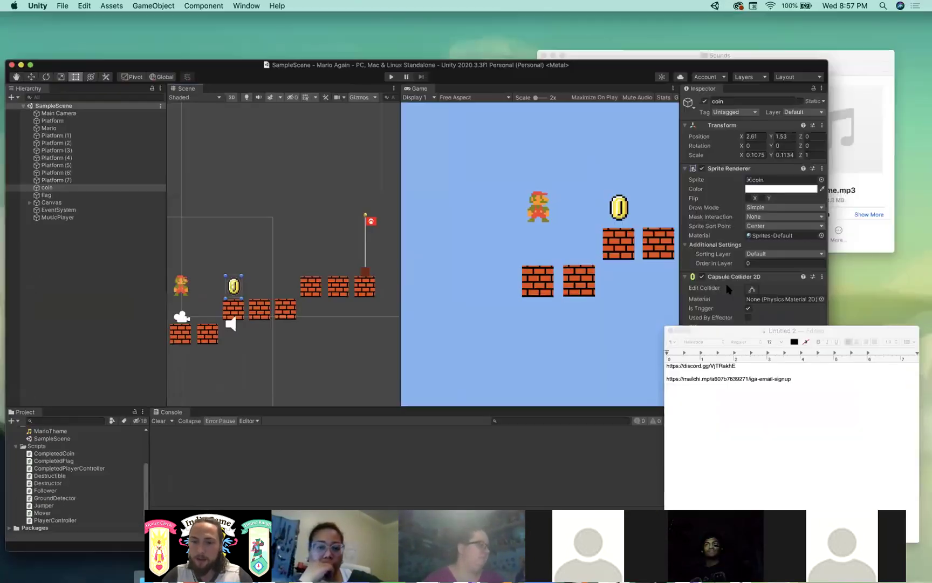
{"action": "left_click", "coordinate": [720, 400]}
{"action": "triple_click", "coordinate": [720, 402]}
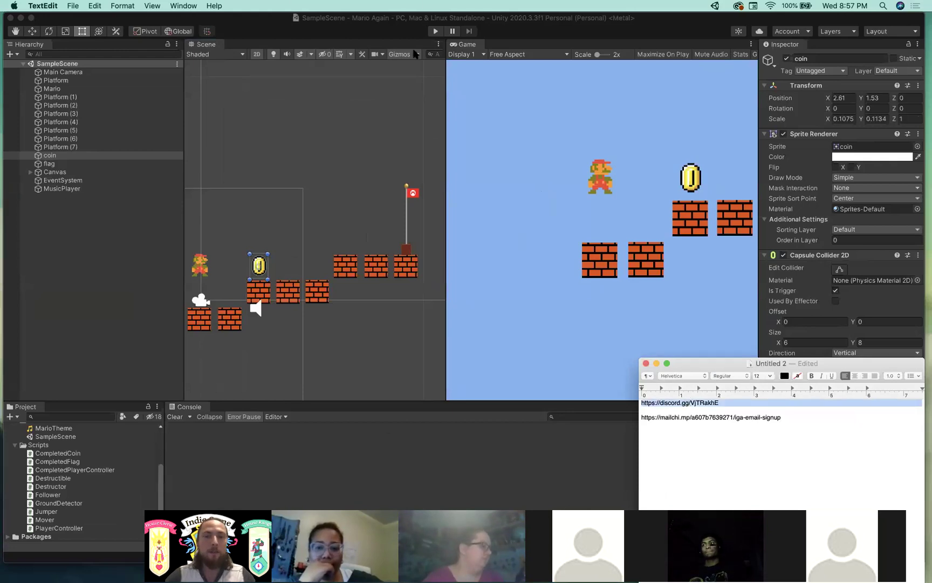